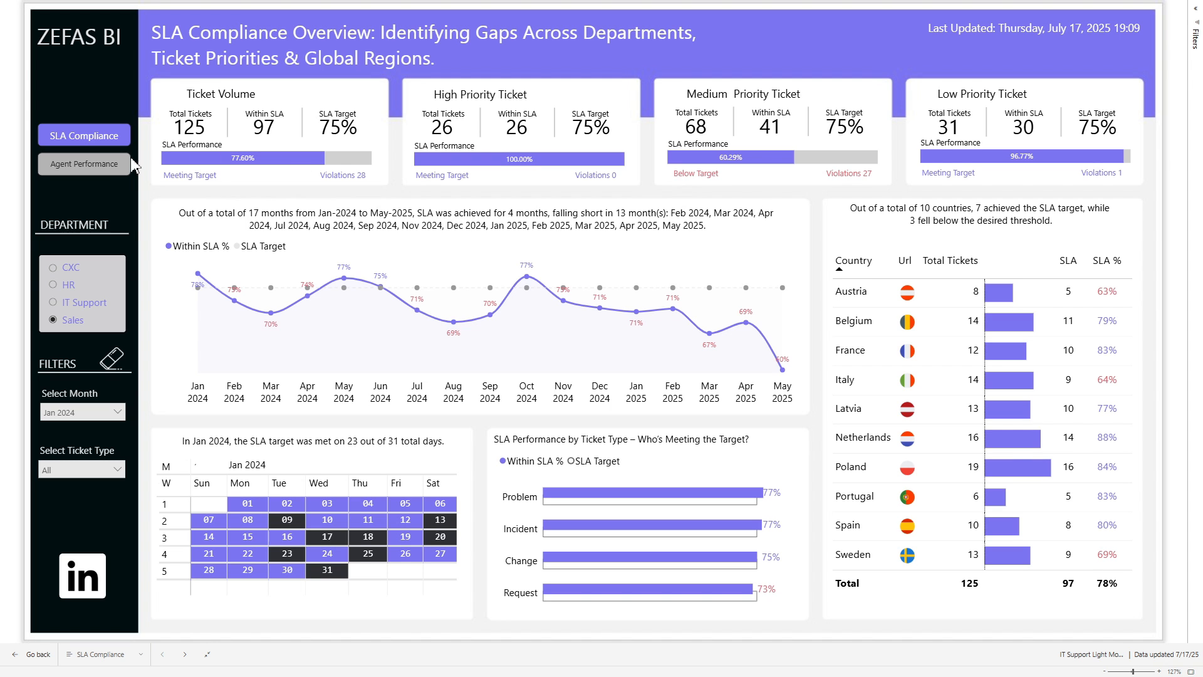
View the Agent Performance page for the HR department, and return to the SLA Compliance page
click(94, 179)
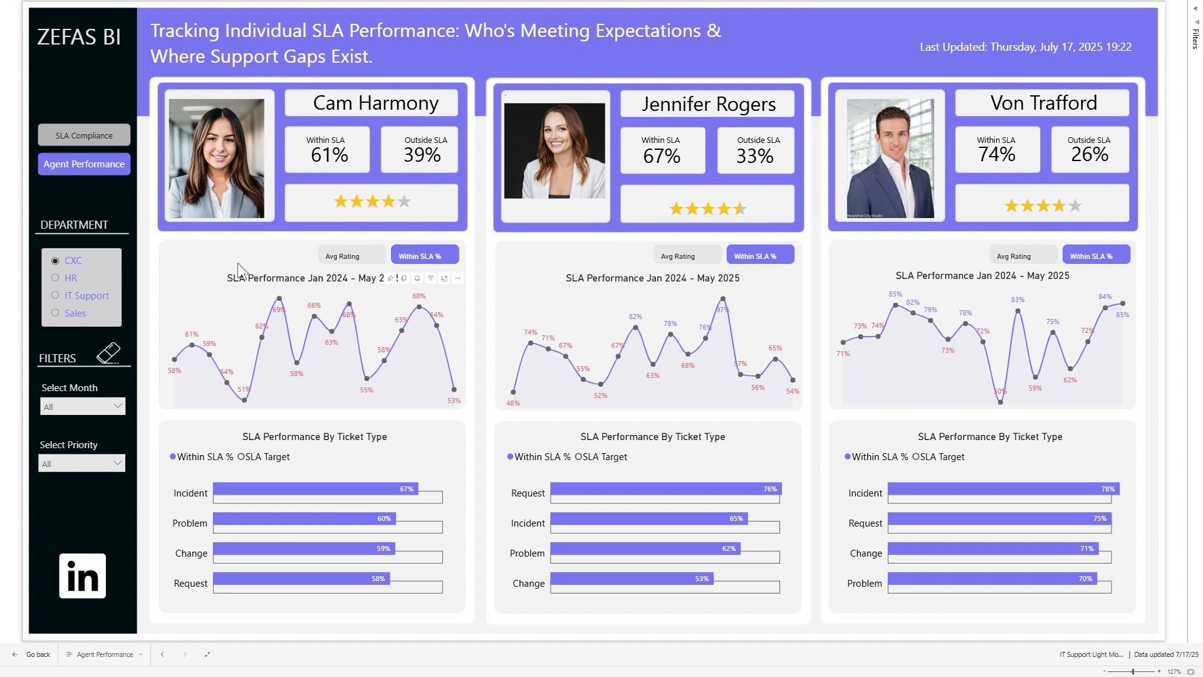
click(68, 279)
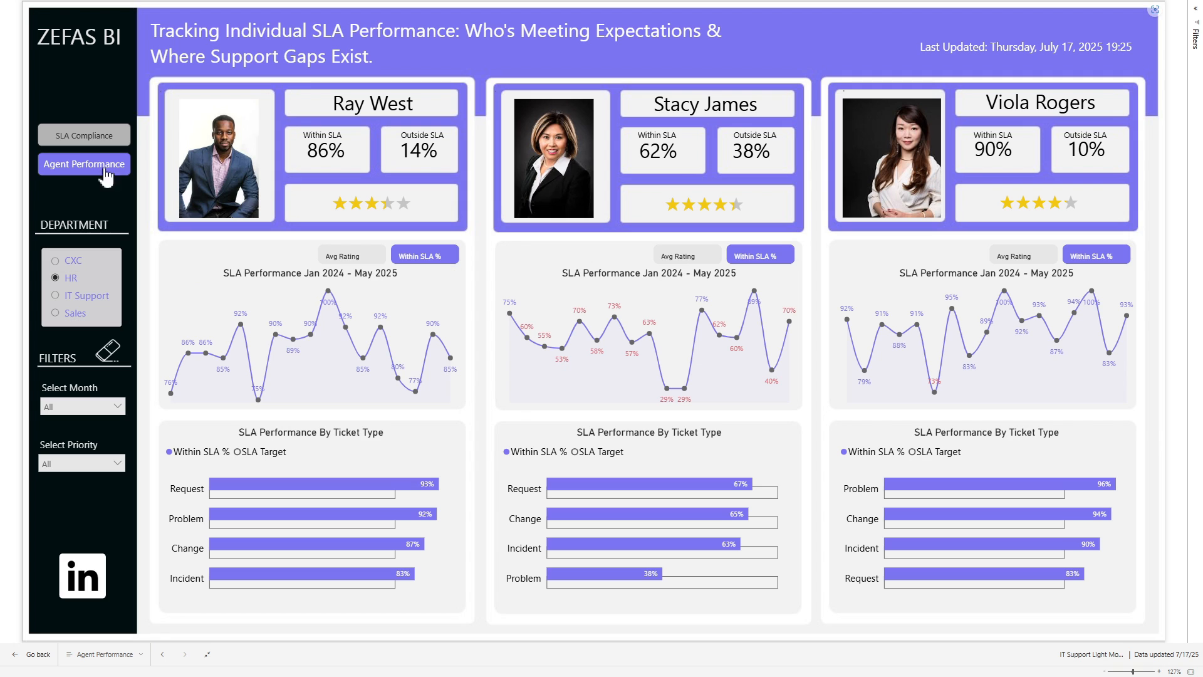
click(89, 139)
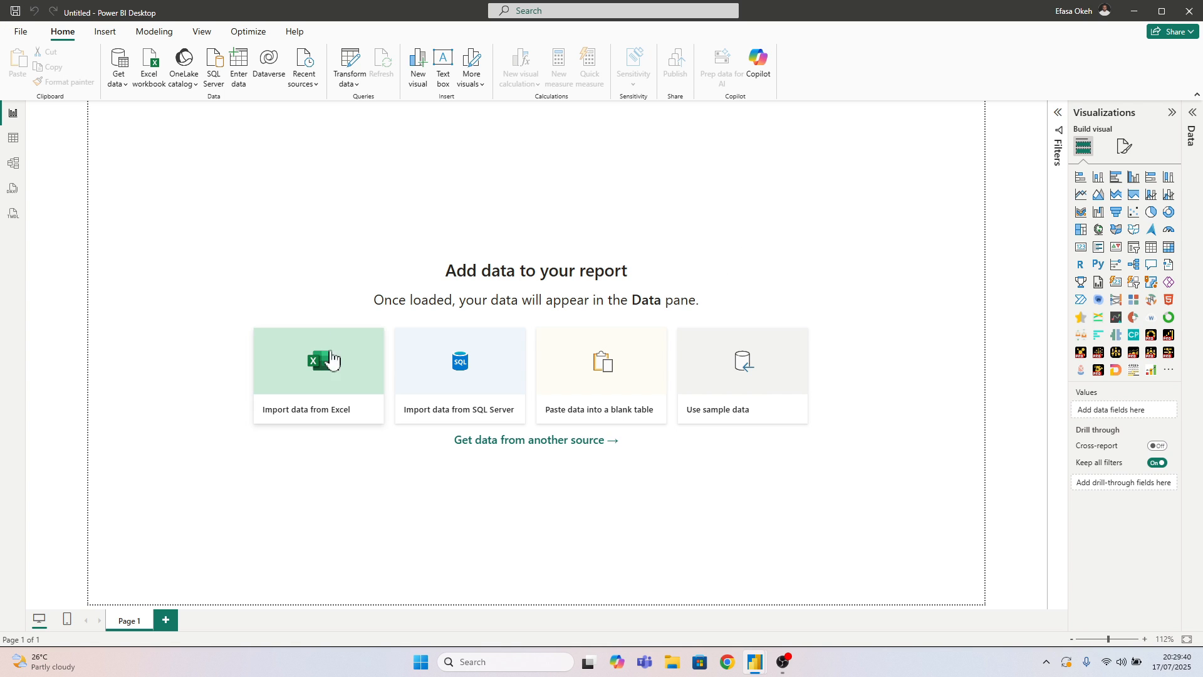
Import the IT Support Excel workbook from the FP20 folder under My Files, Data Challenge Excels Files on the desktop
click(323, 374)
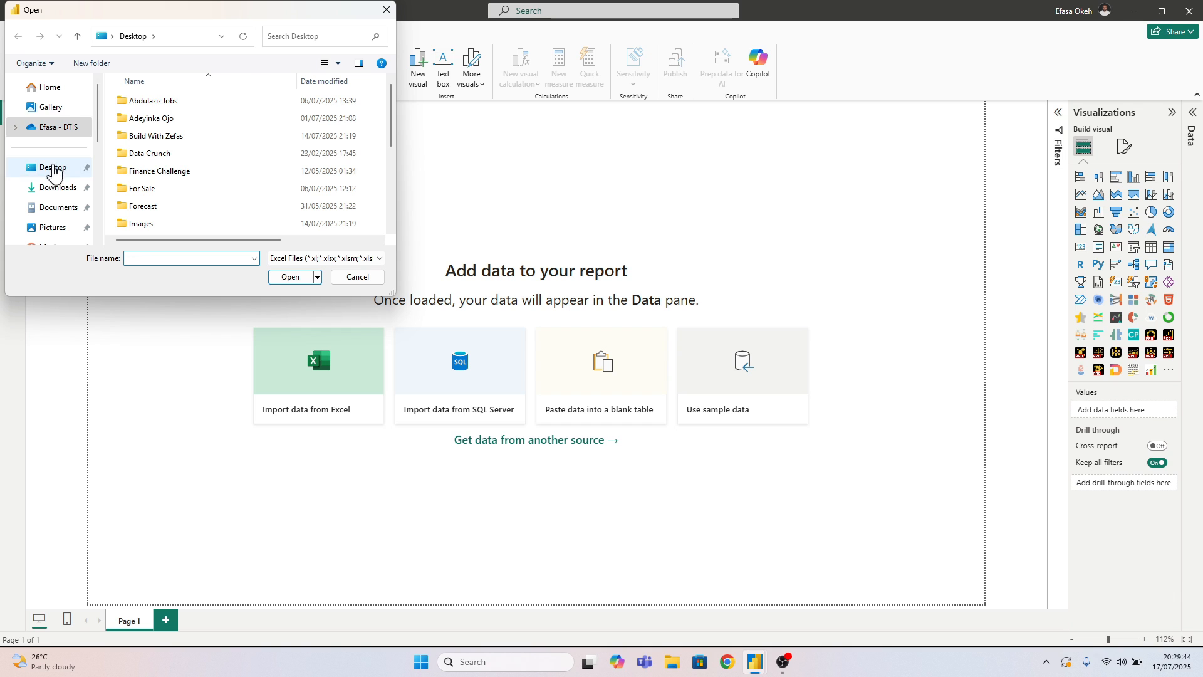
scroll(160, 150, down, 2)
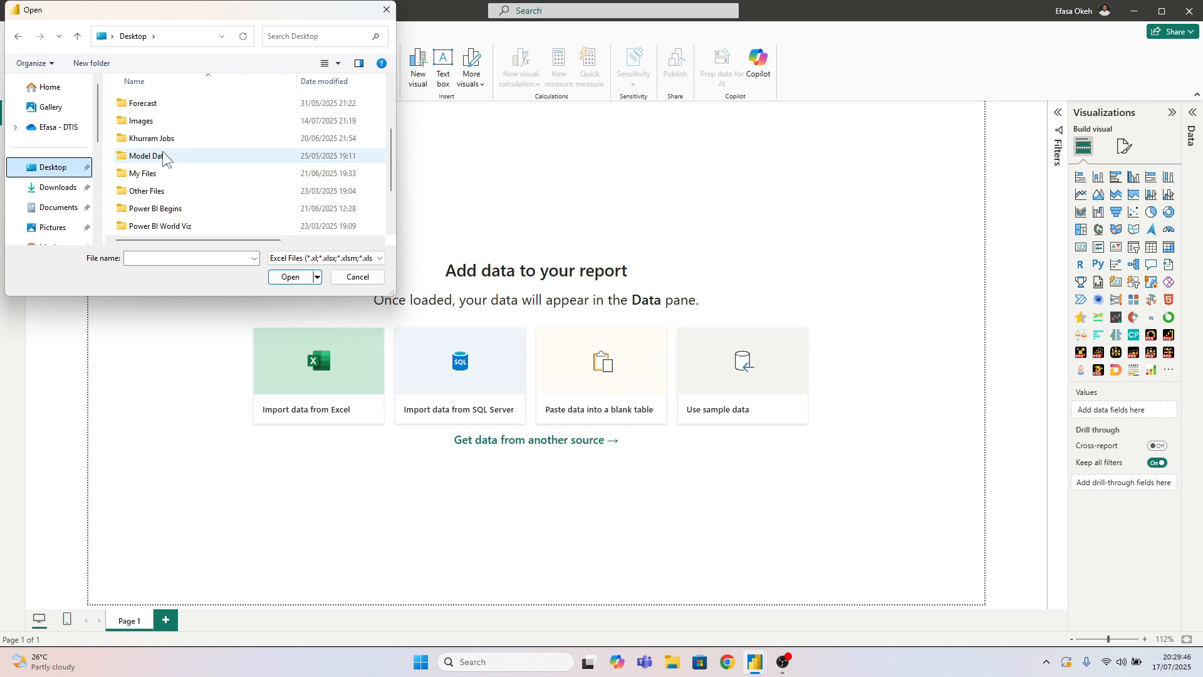
scroll(166, 147, up, 2)
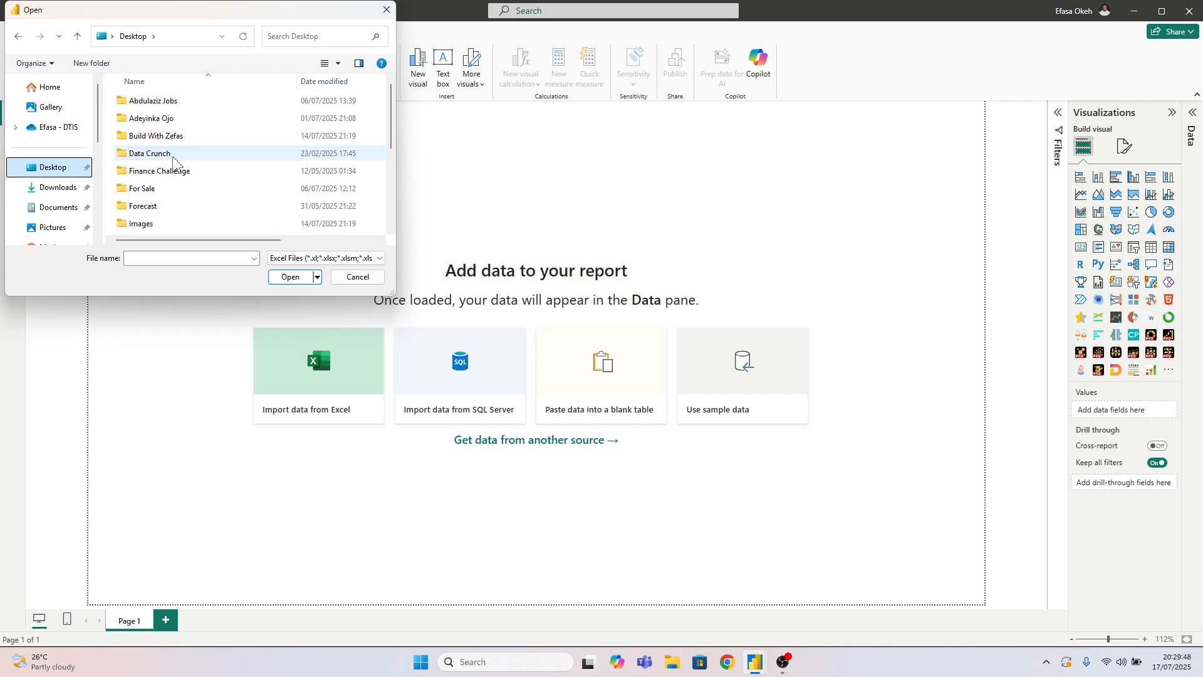
scroll(164, 200, down, 2)
double_click(163, 178)
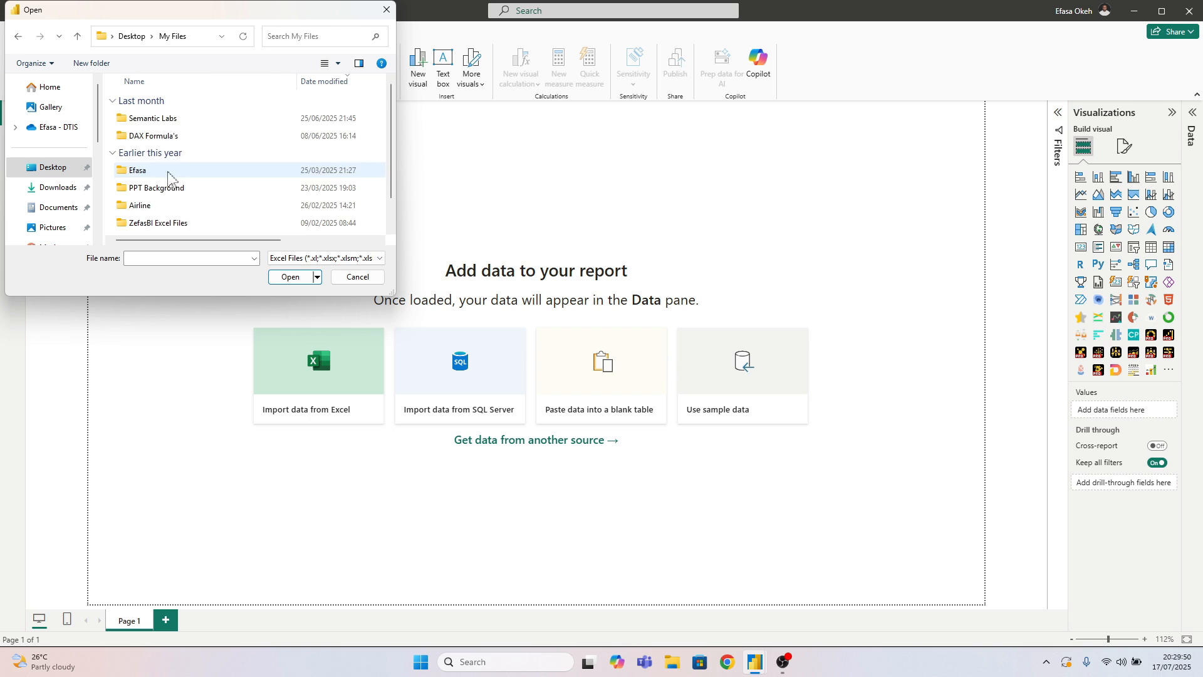
scroll(174, 194, down, 2)
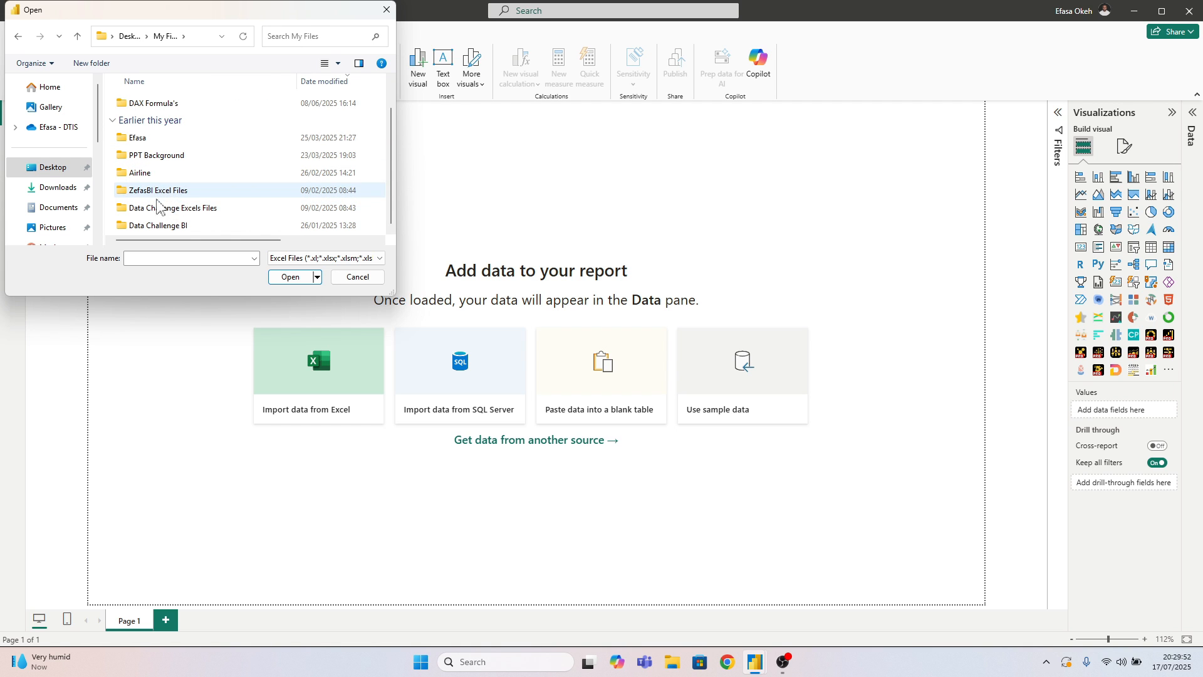
double_click(157, 212)
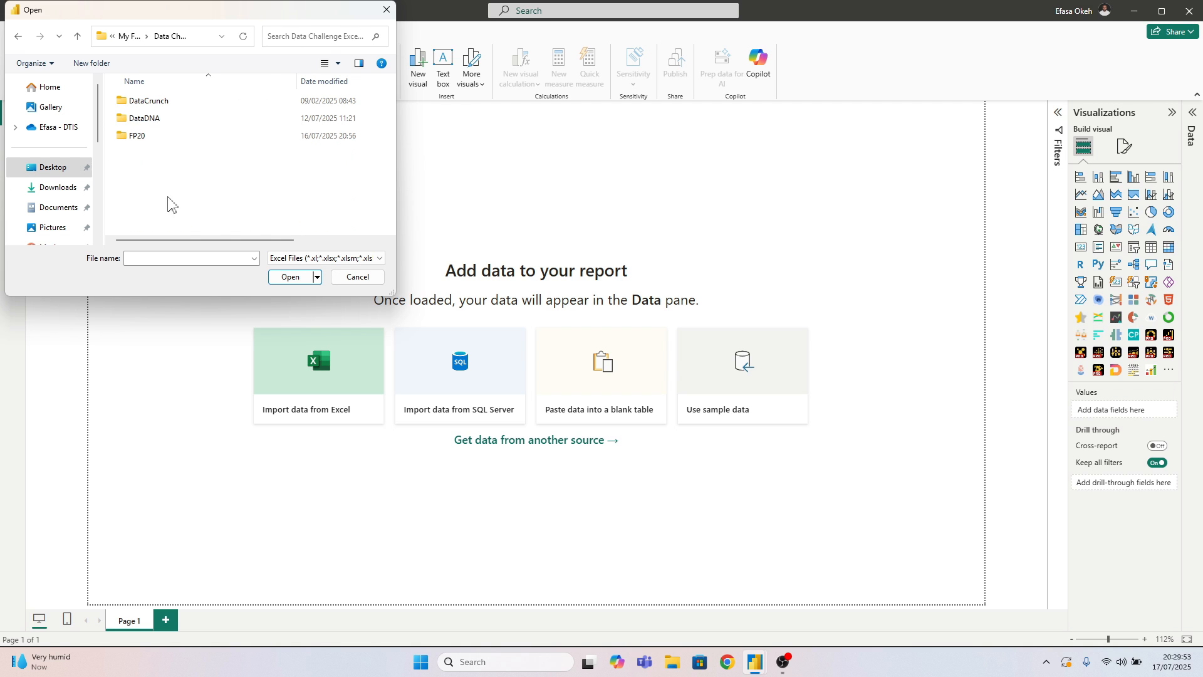
double_click(150, 138)
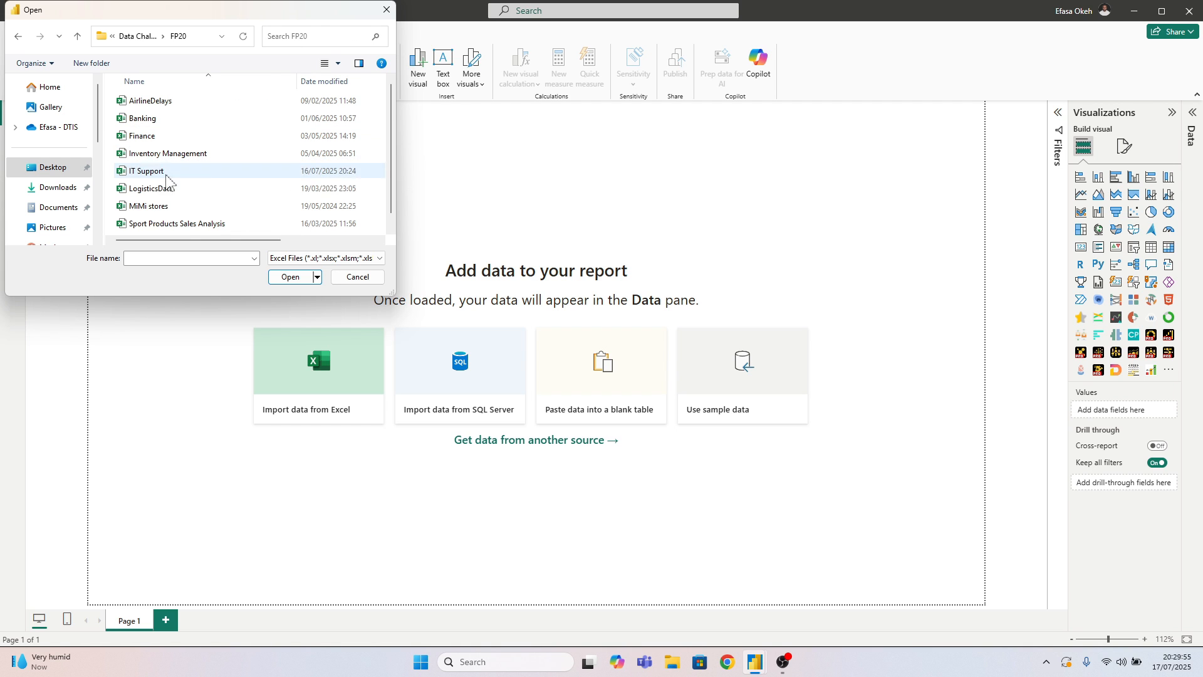
click(148, 172)
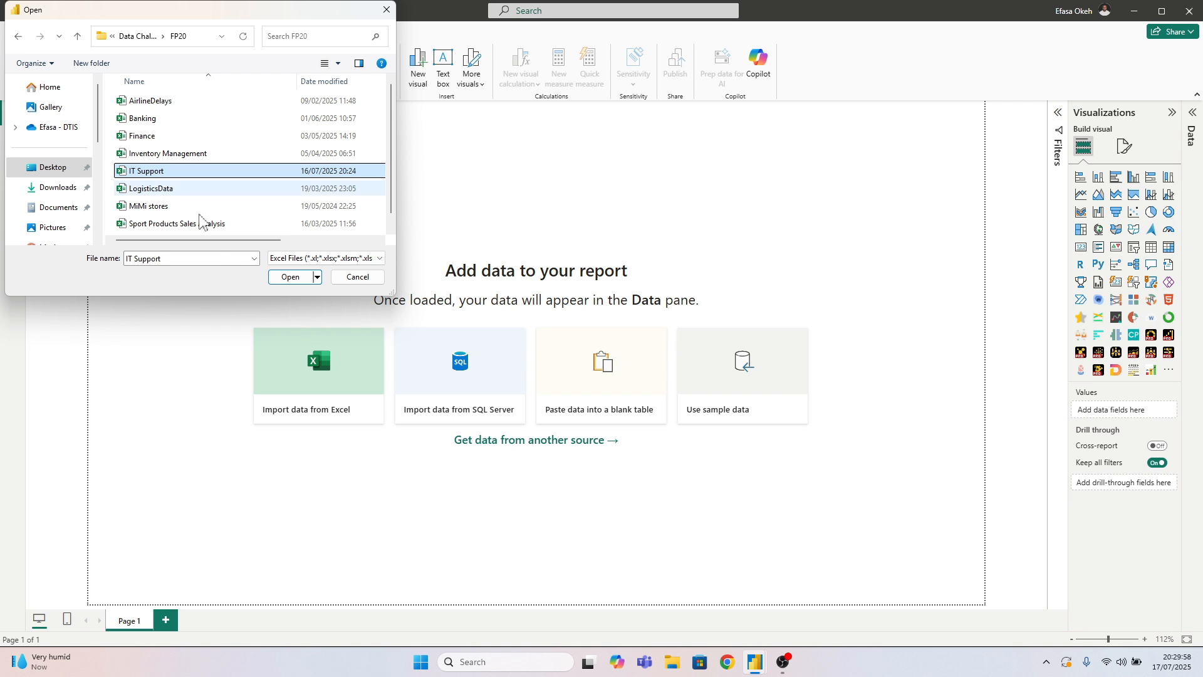
click(283, 277)
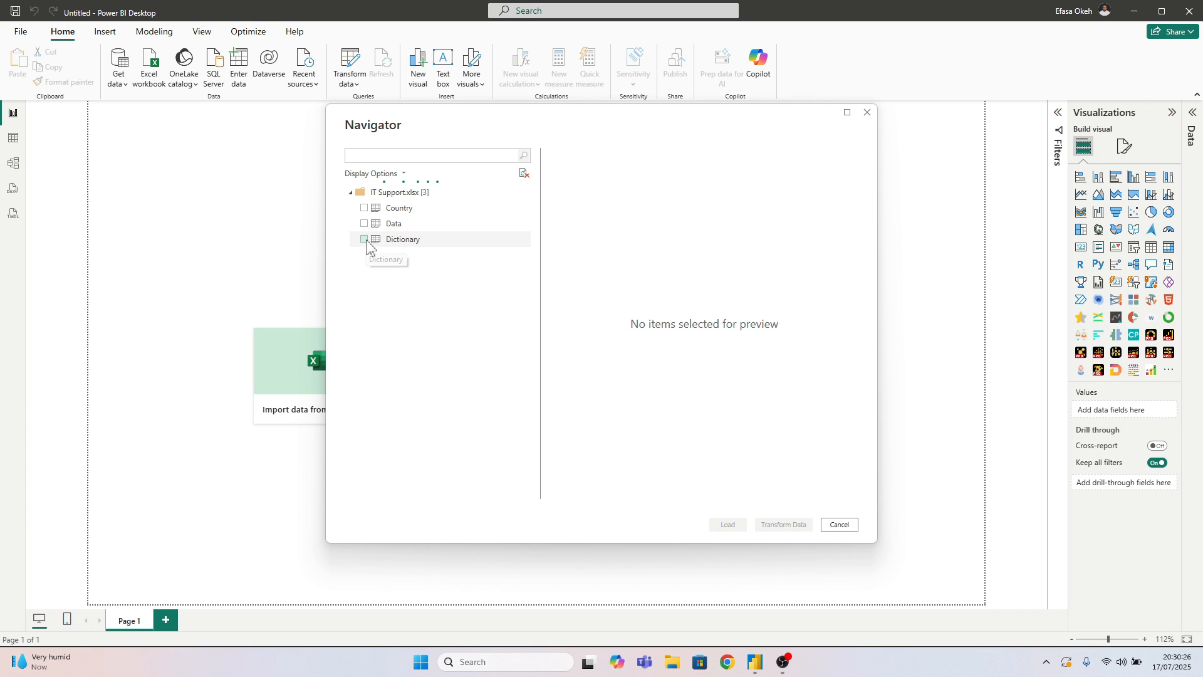
Select the Country, Data and Dictionary sheets of IT Support.xlsx and bring them into Power Query Editor for transformation
click(364, 208)
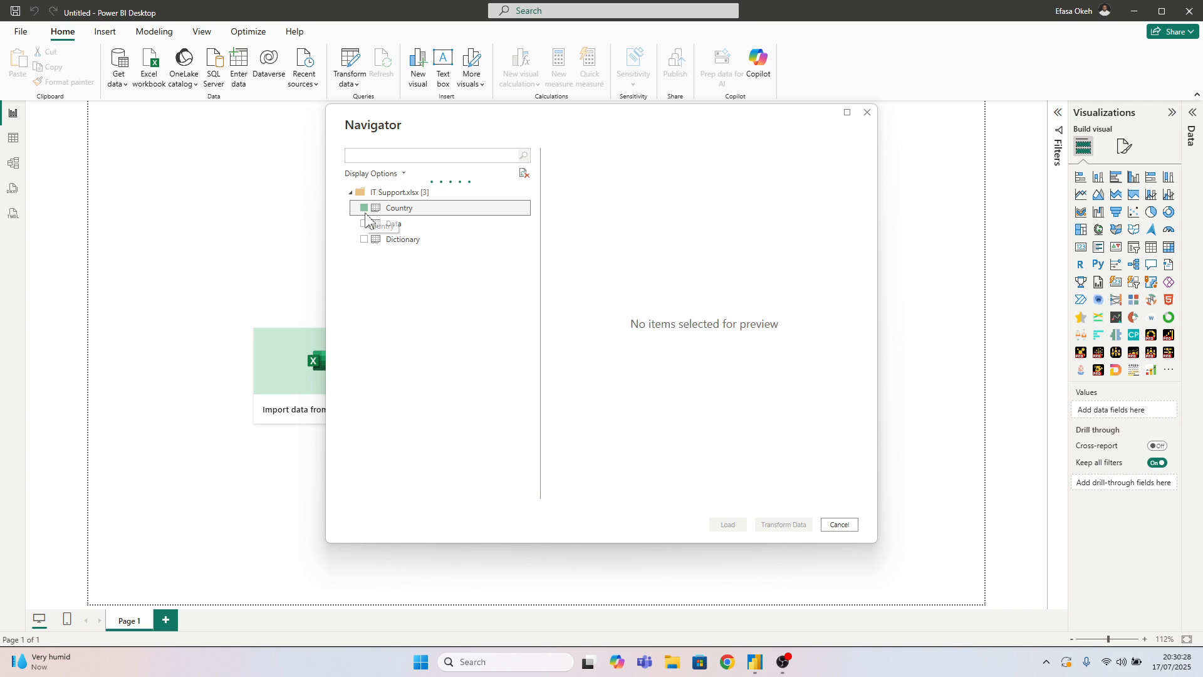
click(364, 224)
click(364, 240)
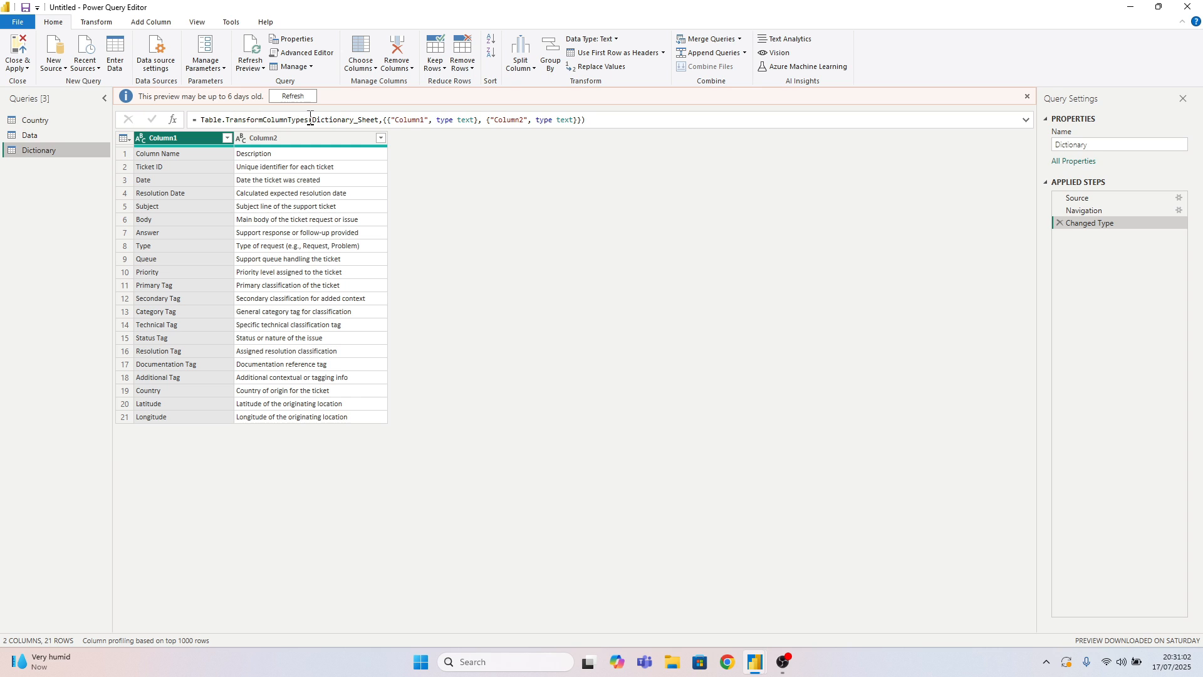
Refresh the Dictionary preview and examine the Country query and the Data query's columns through to Agent Url
click(292, 96)
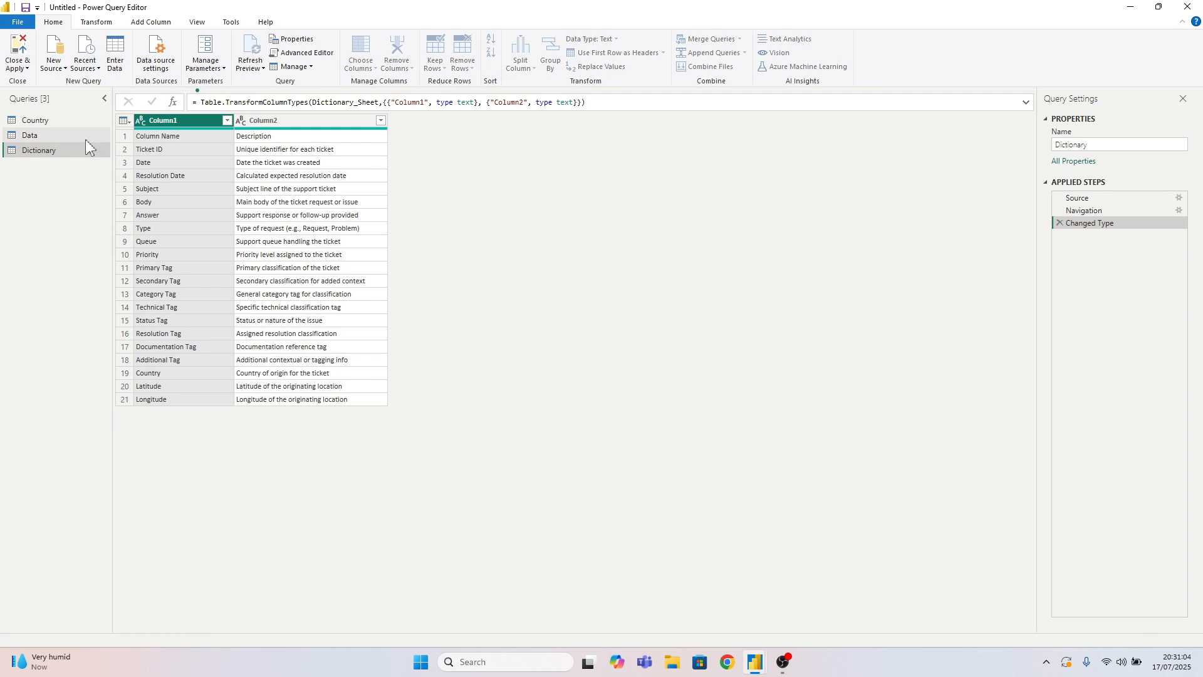
click(42, 122)
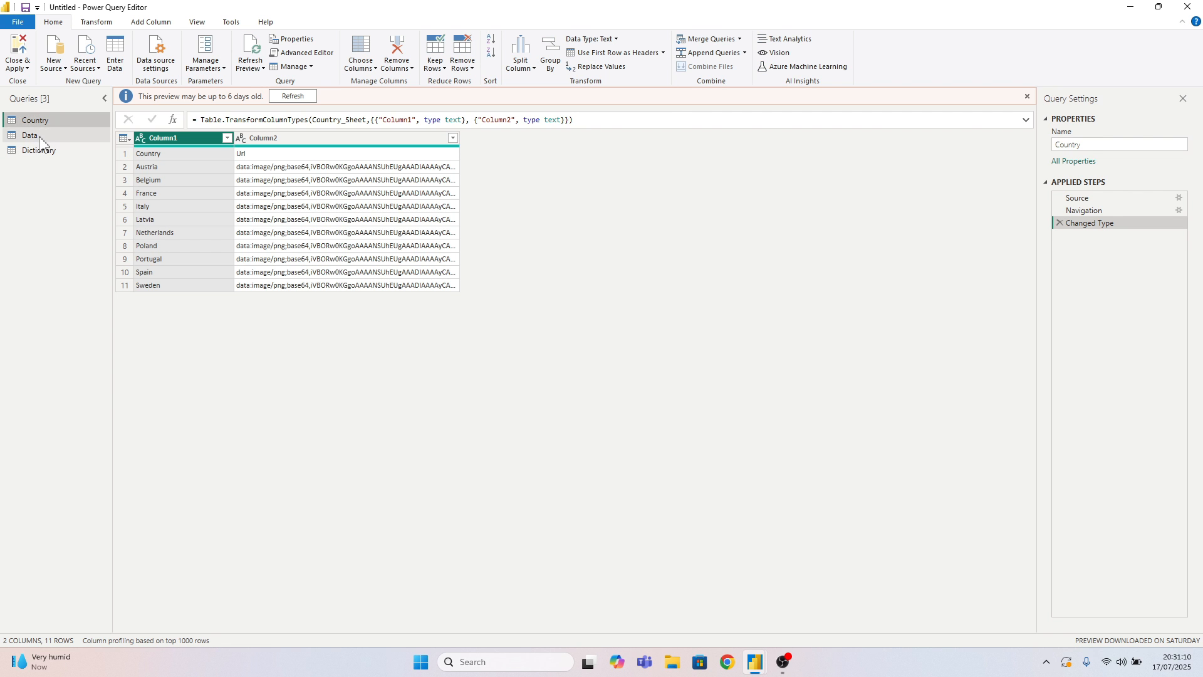
click(38, 135)
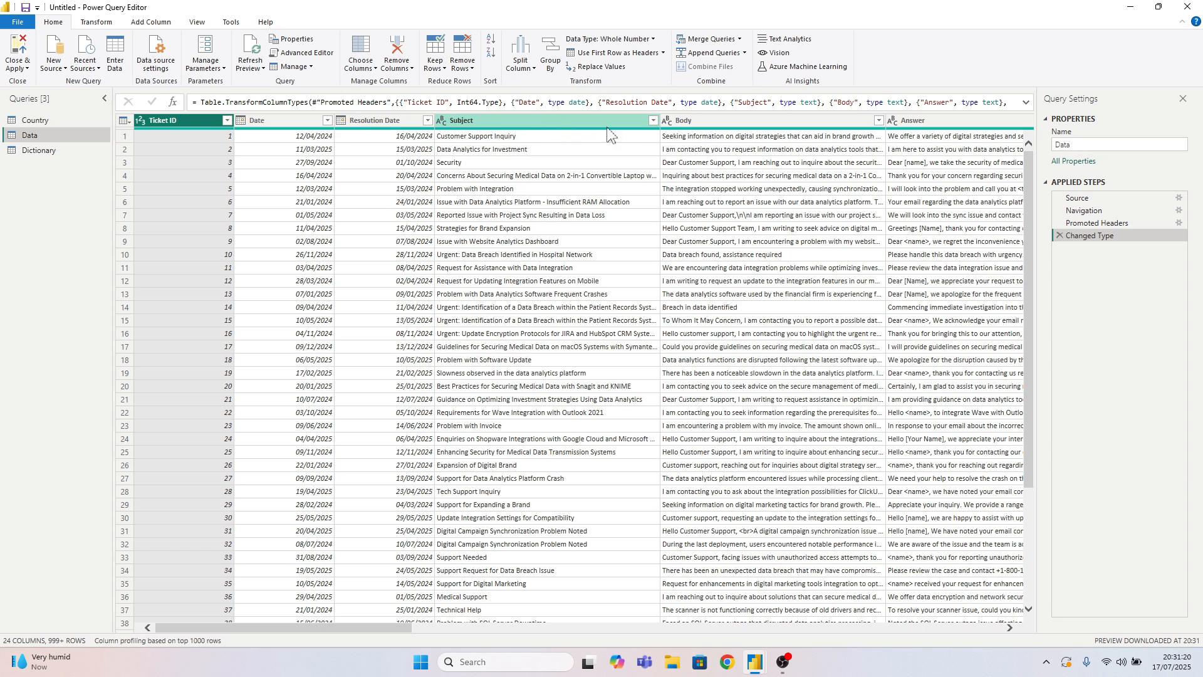
drag(415, 629, 986, 614)
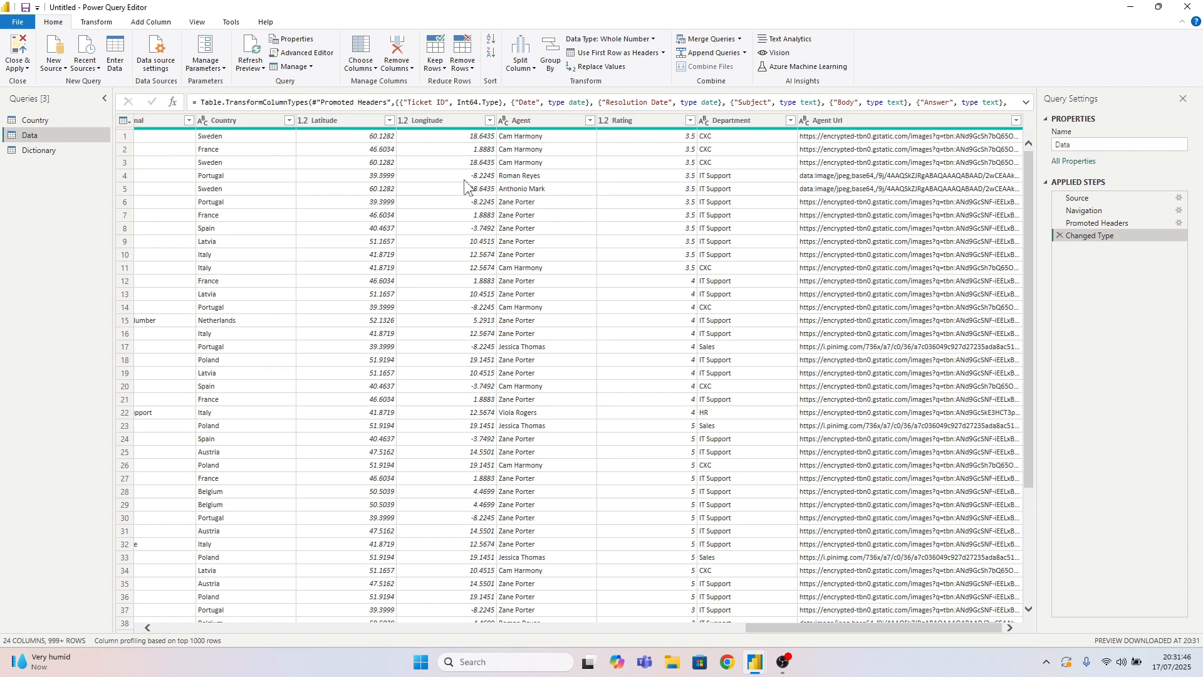
Refresh the Country query's preview and promote its first row to column headers
click(64, 123)
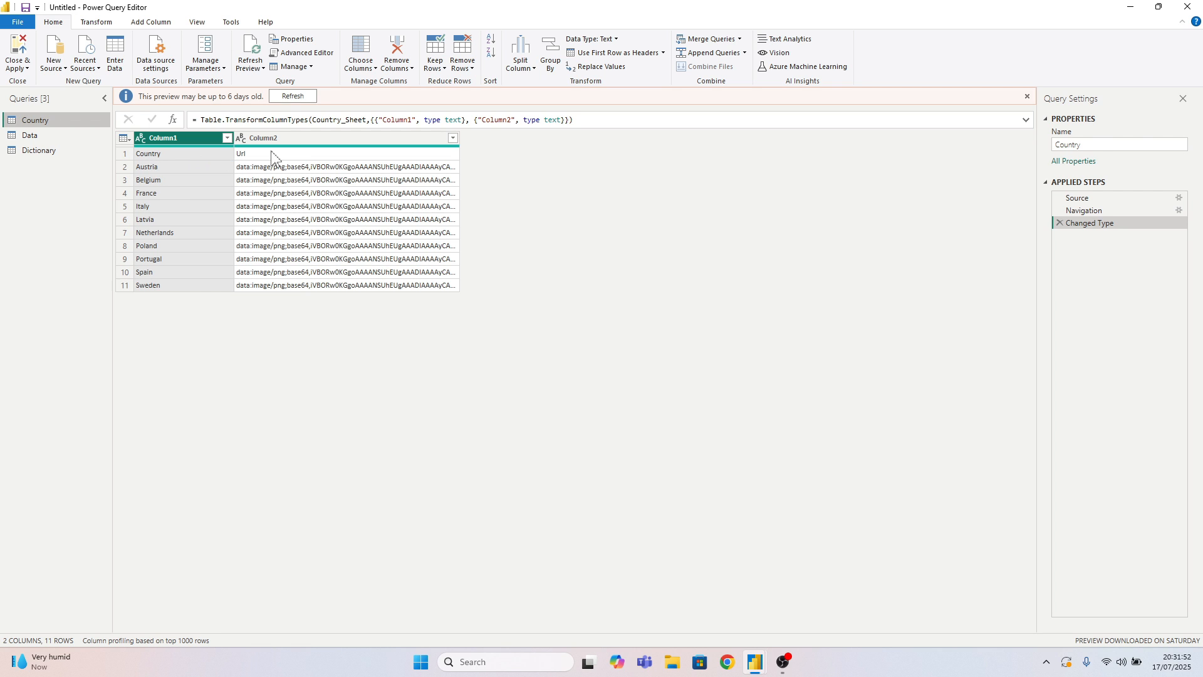
click(292, 97)
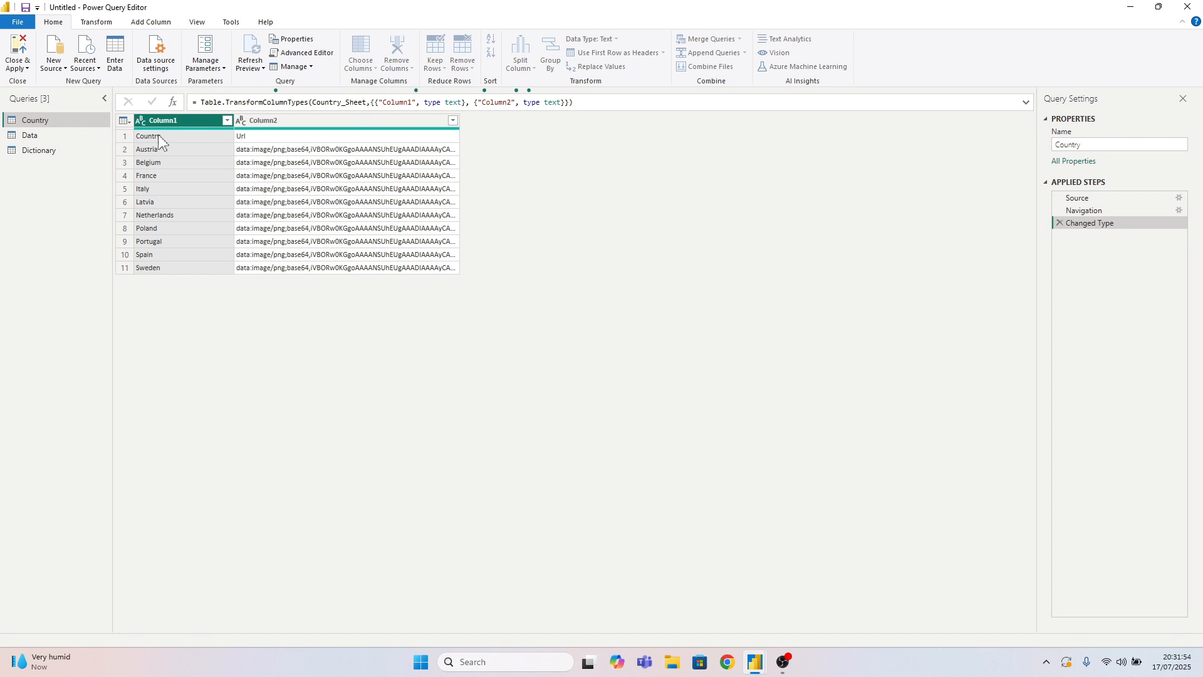
click(97, 23)
click(71, 68)
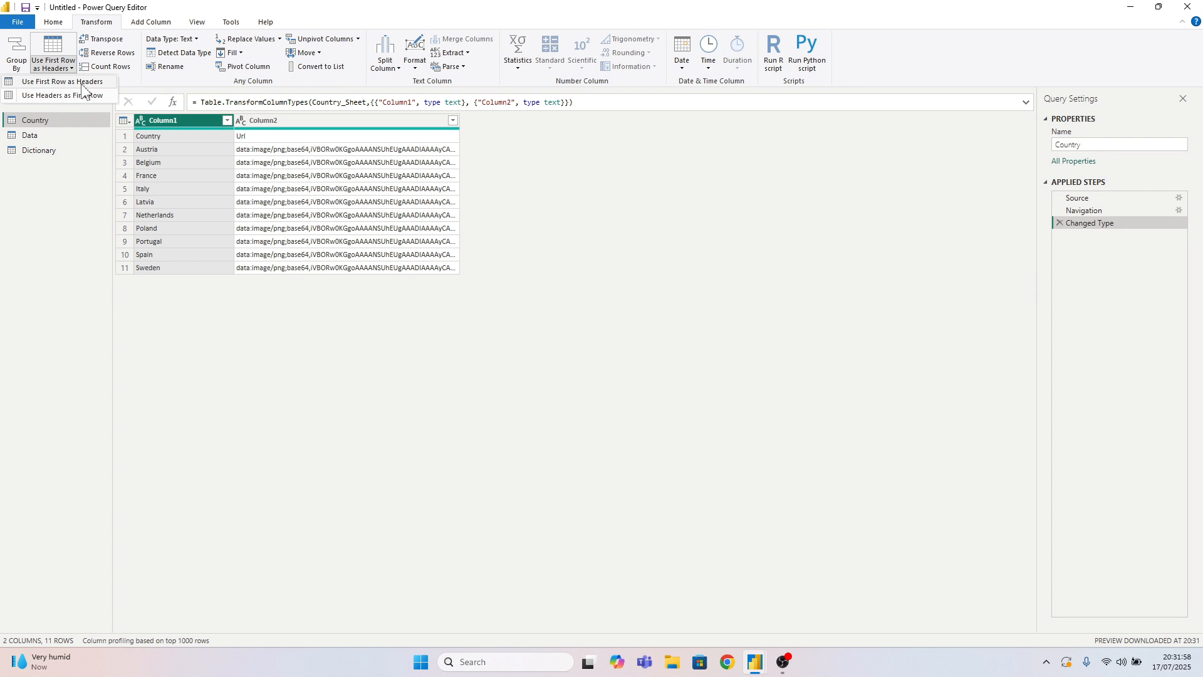
click(53, 80)
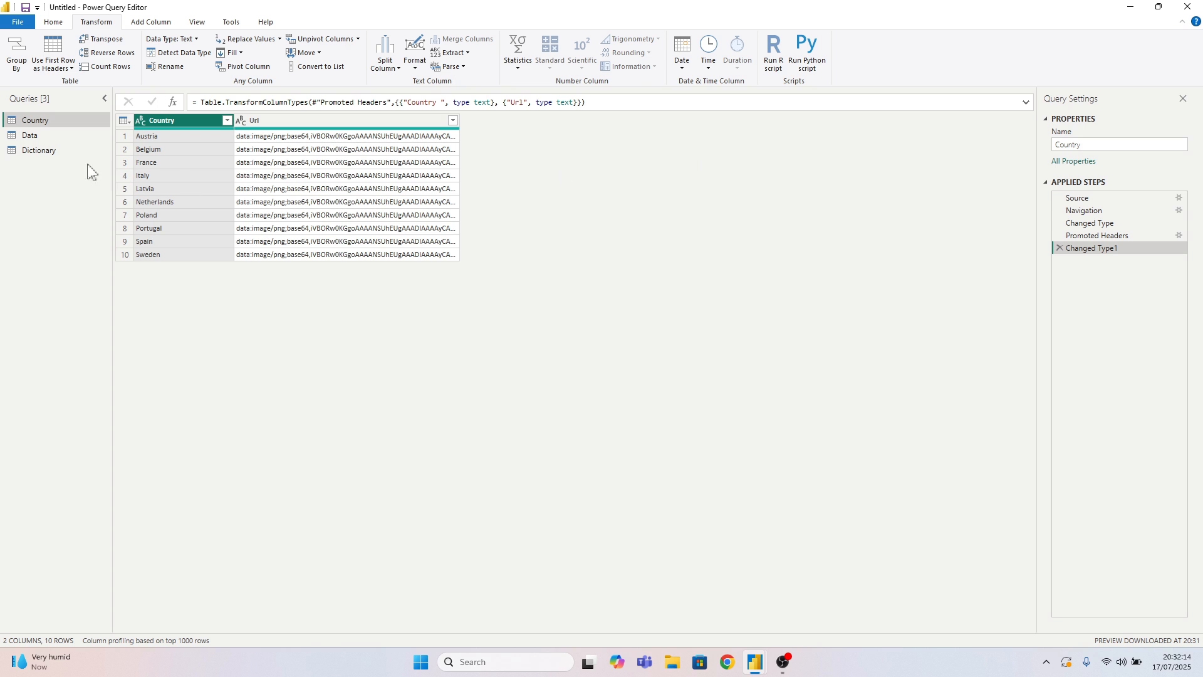
Rename the Data query to Fact_ITSupport
click(78, 136)
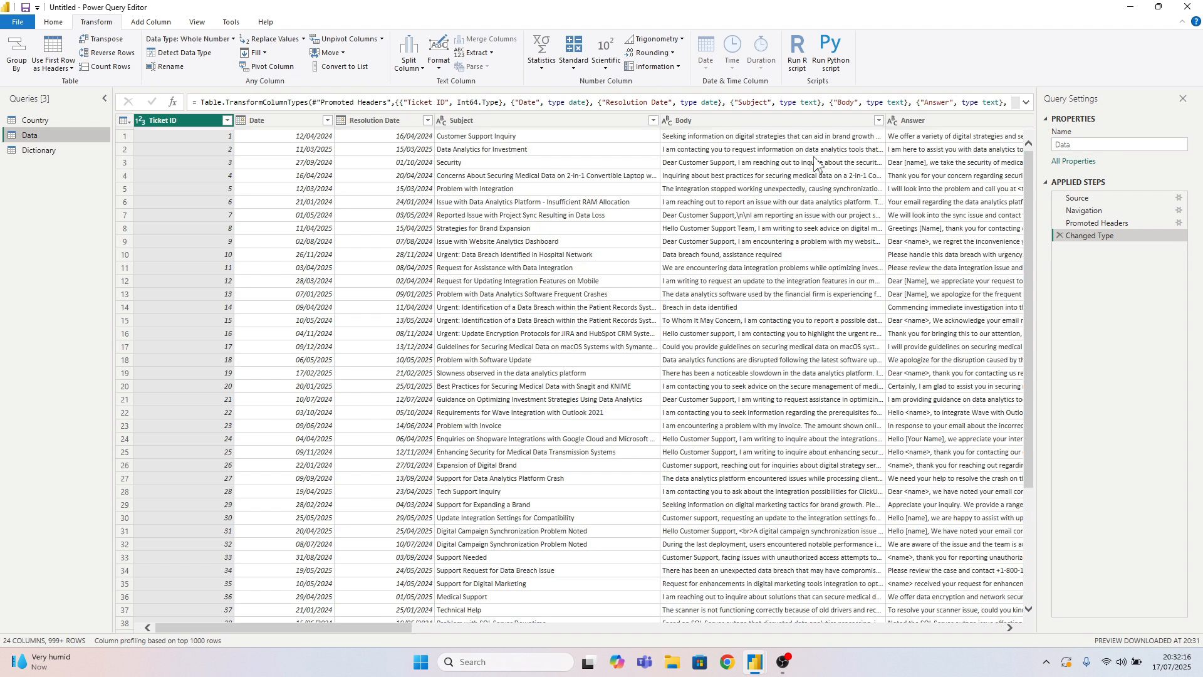
double_click(1066, 145)
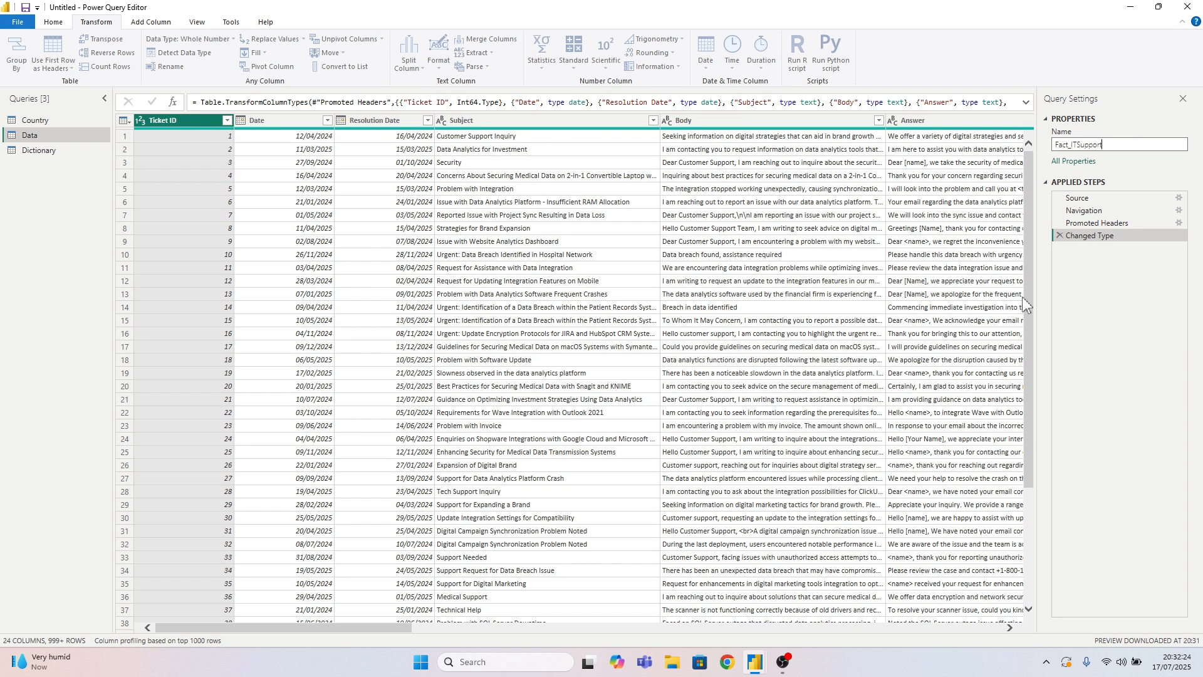
text(Fact_ITSupport)
key(Return)
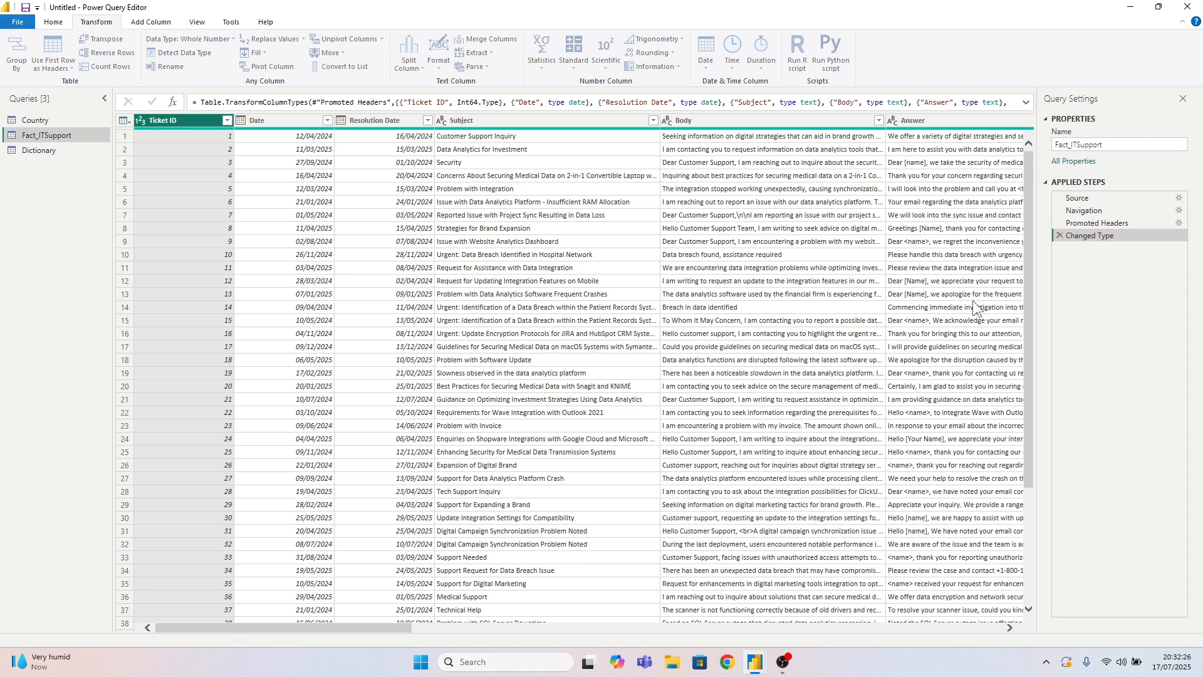
Switch to the IT Support Light Mode report to check its table list, and return to Power Query Editor
mouse_move(755, 663)
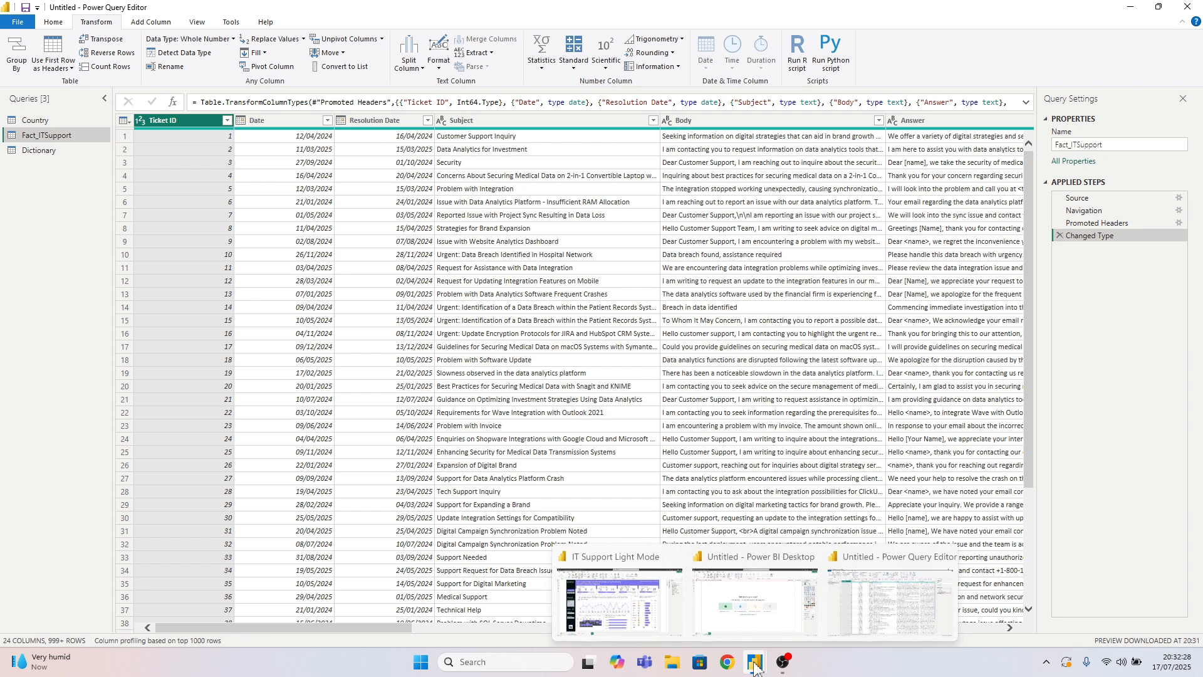
click(642, 589)
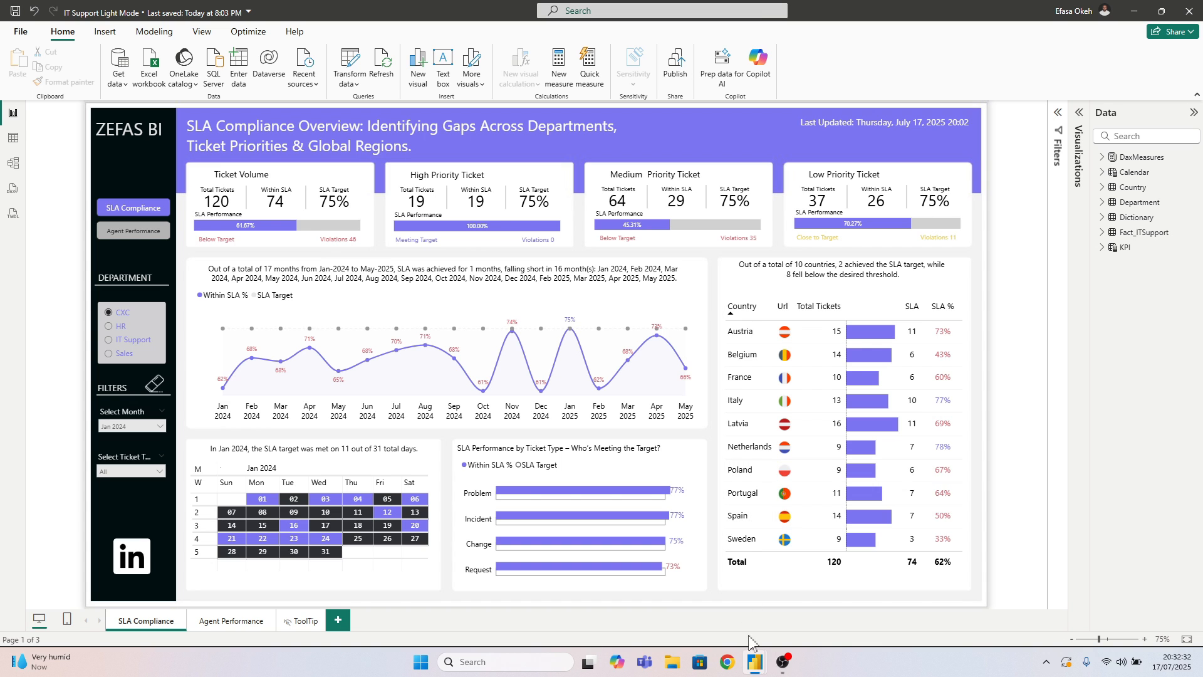
mouse_move(755, 663)
click(889, 598)
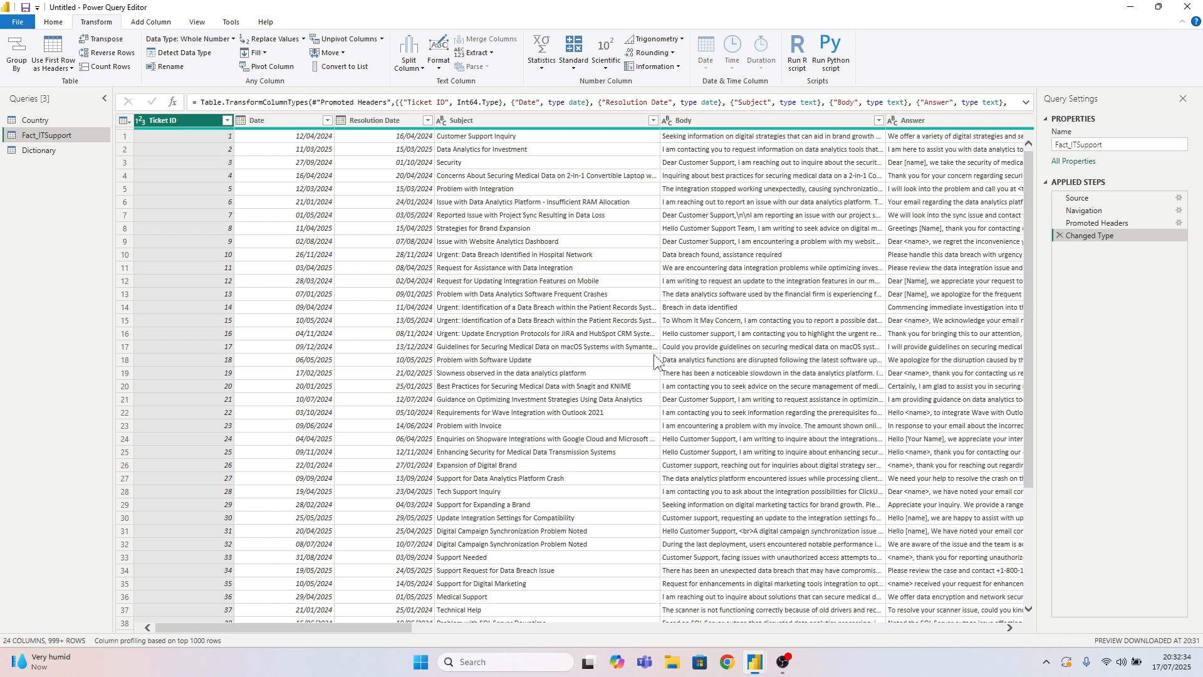
Review the contents of the Country, Dictionary and Fact_ITSupport queries
click(37, 120)
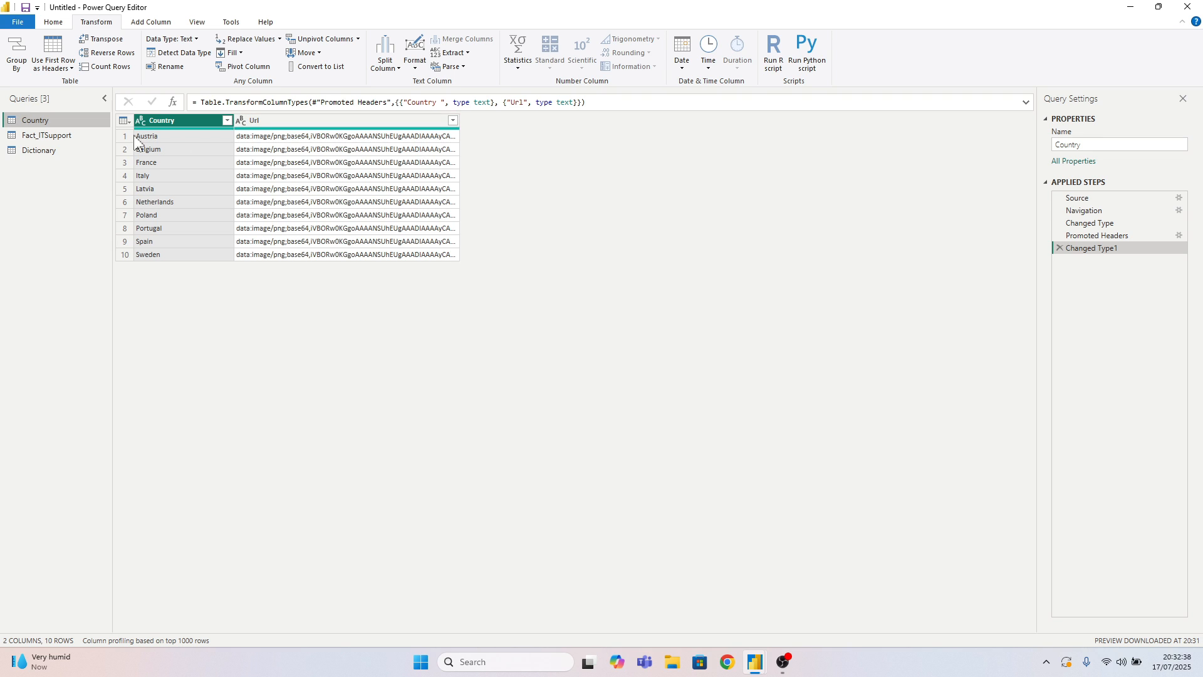
click(38, 150)
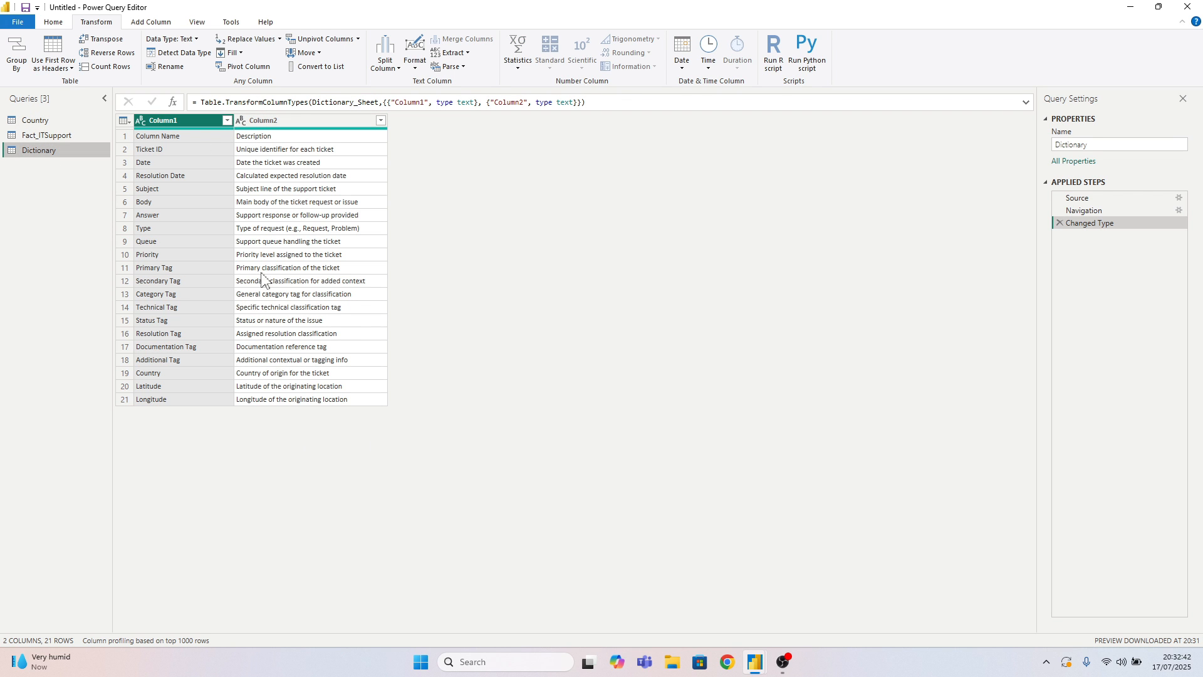
click(69, 136)
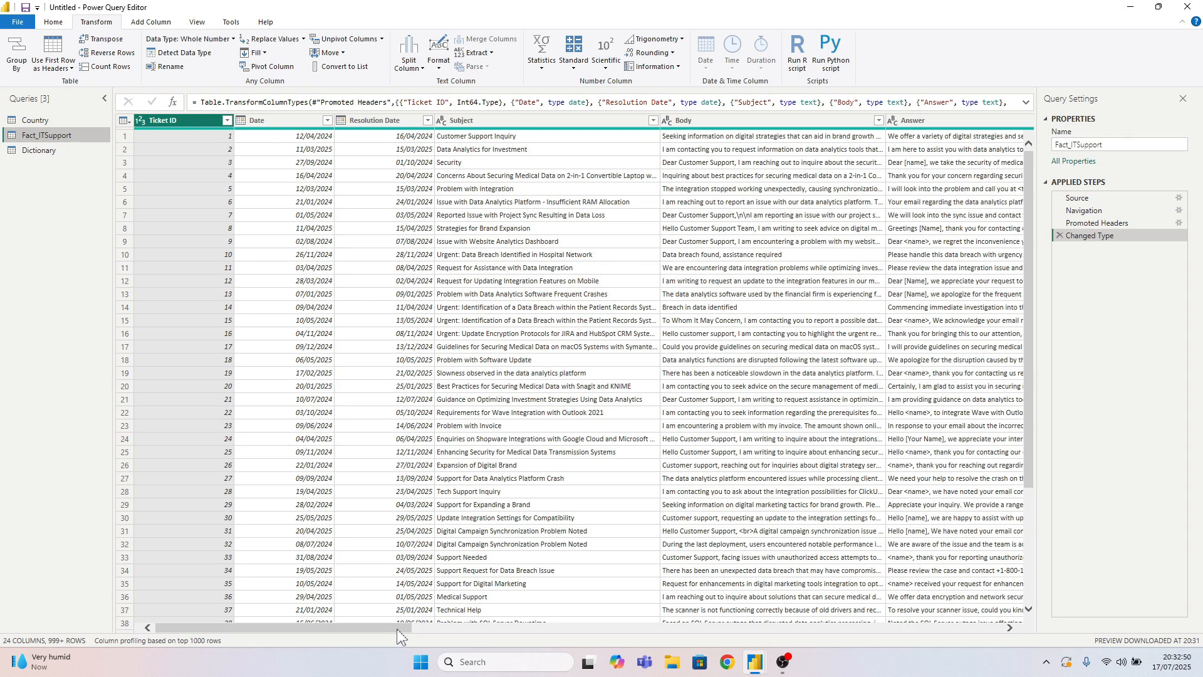
drag(397, 636, 309, 604)
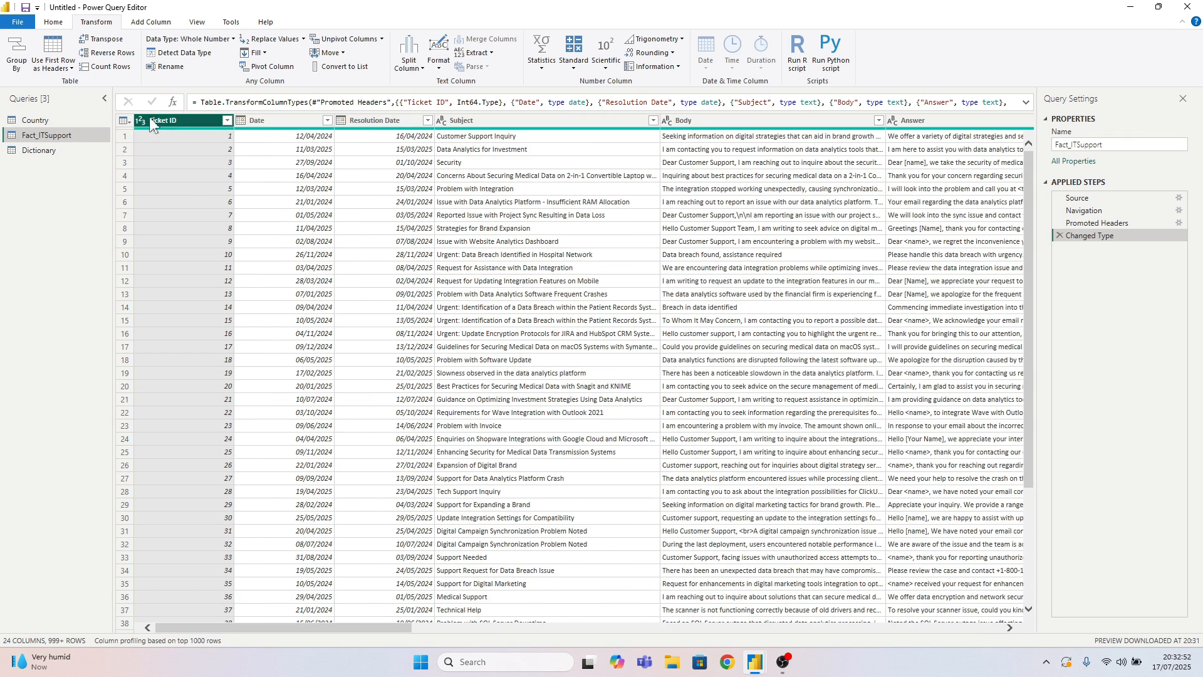
Close Power Query Editor and apply the query changes to load the three tables into the report
click(54, 22)
click(25, 67)
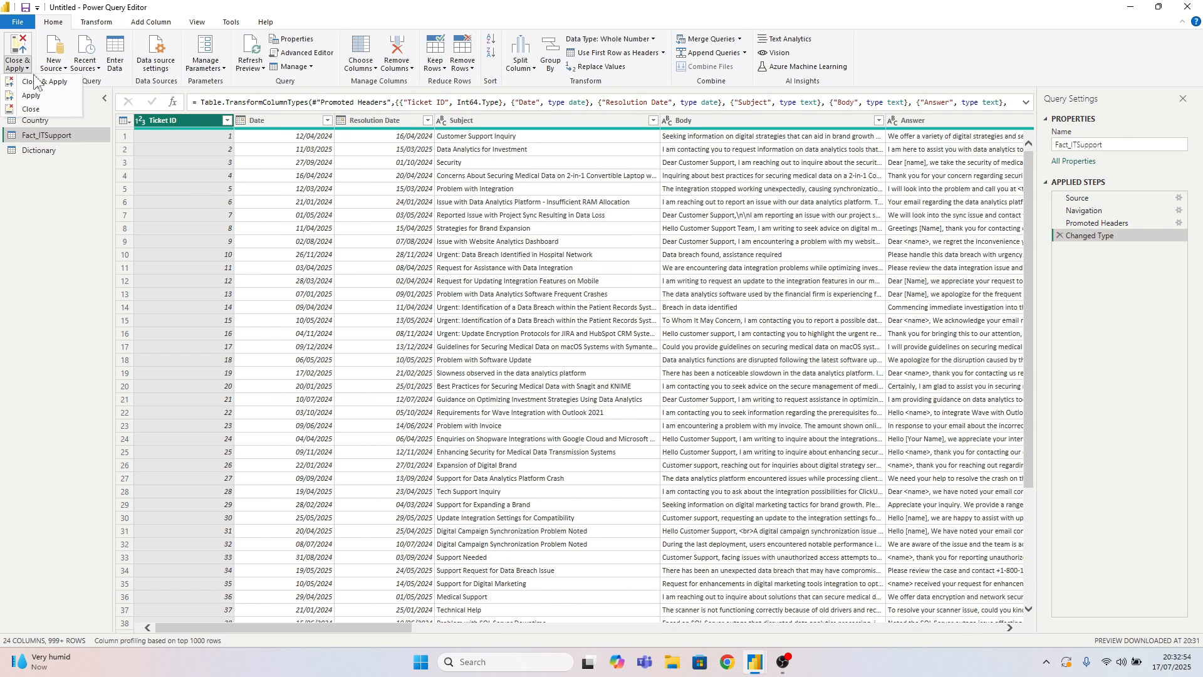
click(40, 81)
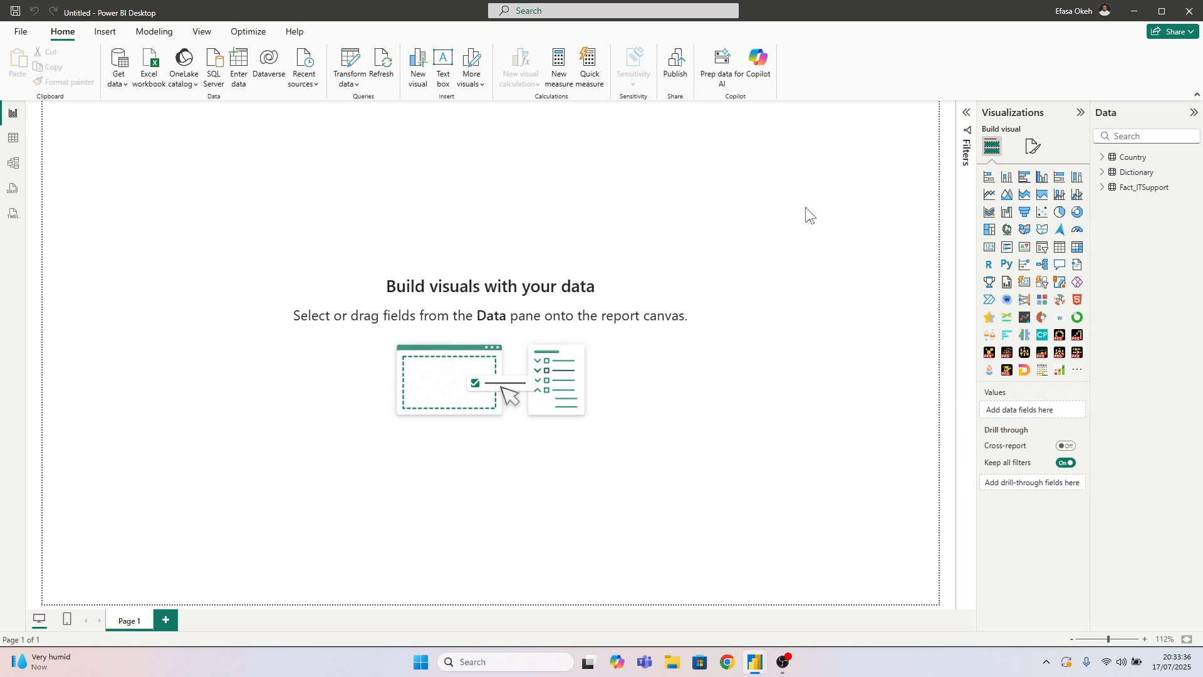
Set the report page's canvas to a custom size with height 1080 px and width 1920 px
click(1032, 147)
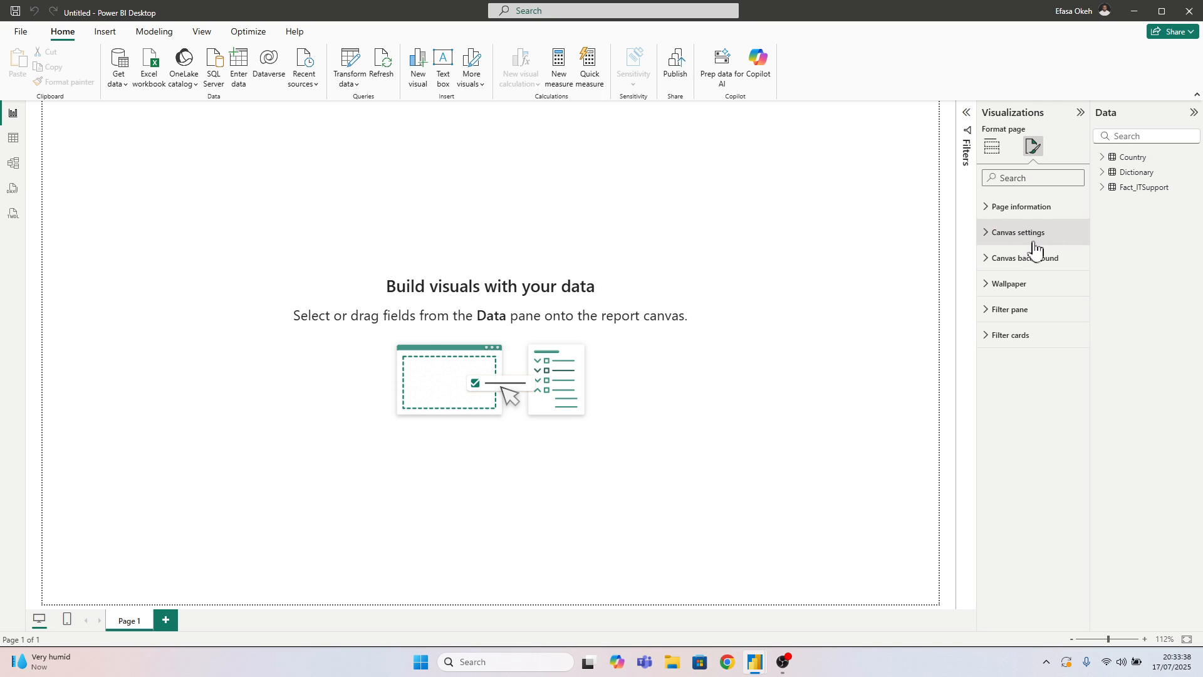
click(1007, 233)
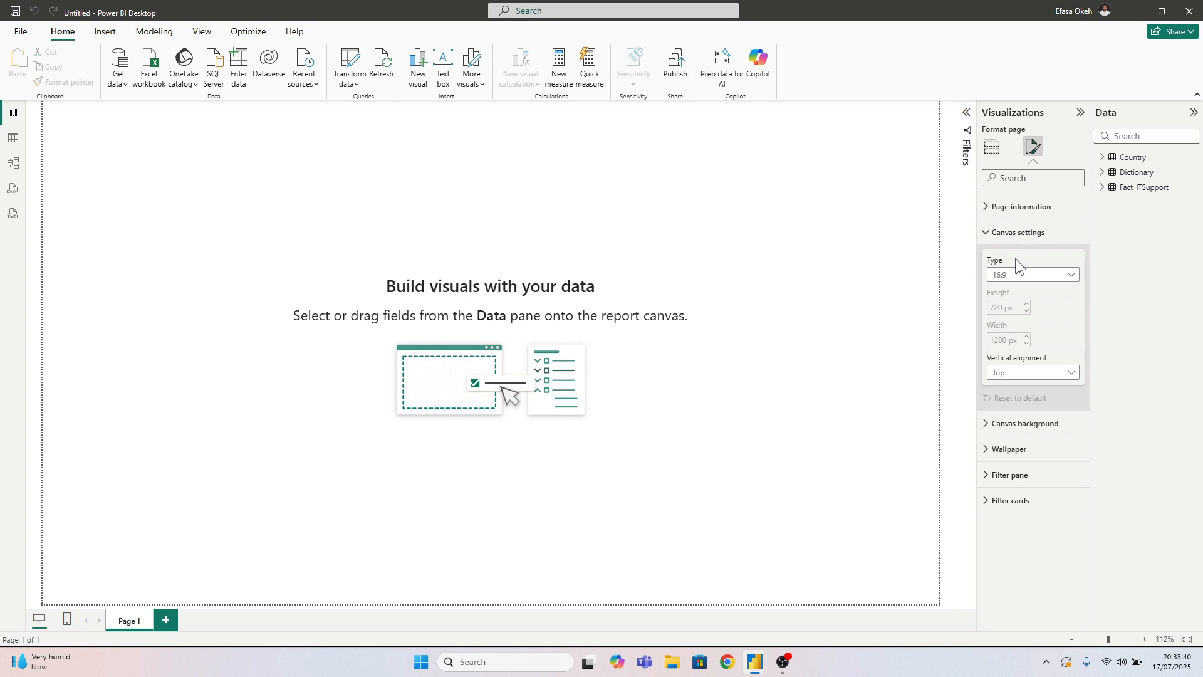
click(1011, 275)
click(1008, 350)
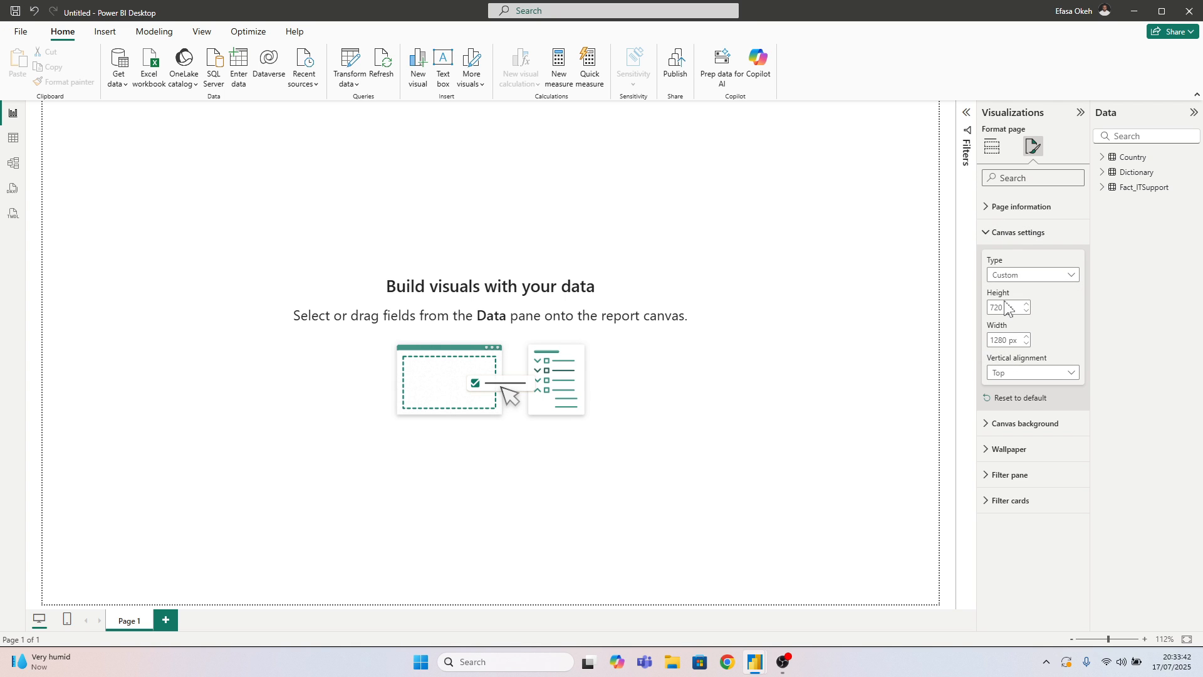
double_click(1002, 307)
text(1080)
key(Return)
double_click(1000, 340)
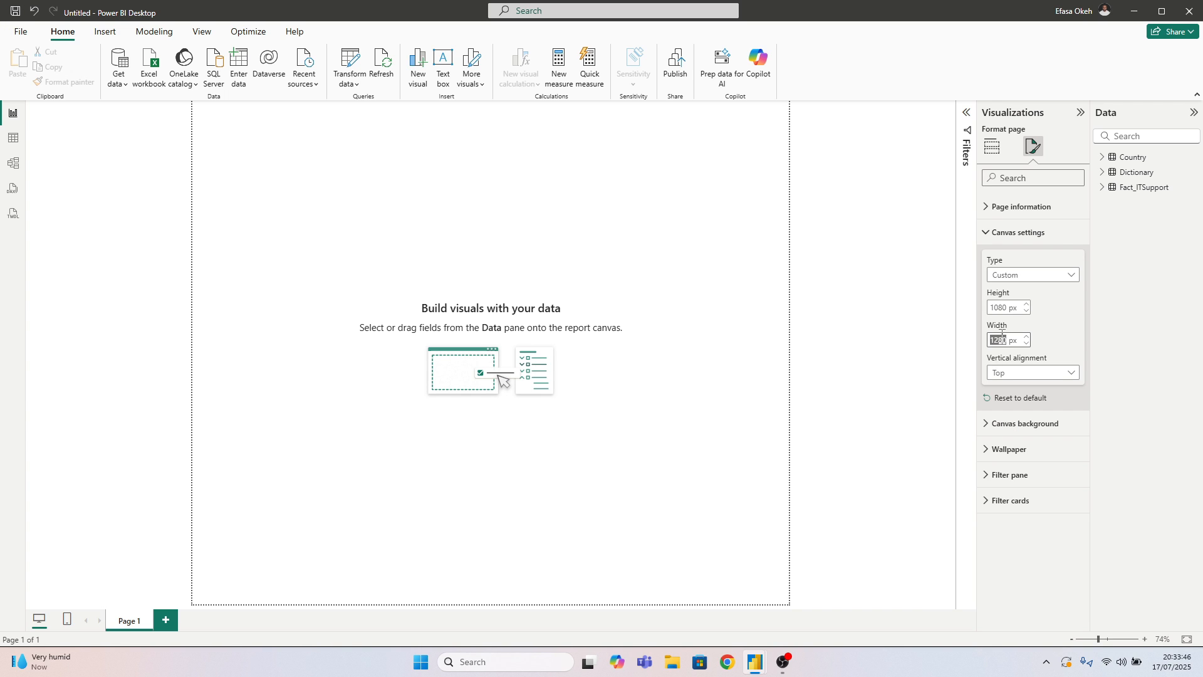
text(1920)
key(Return)
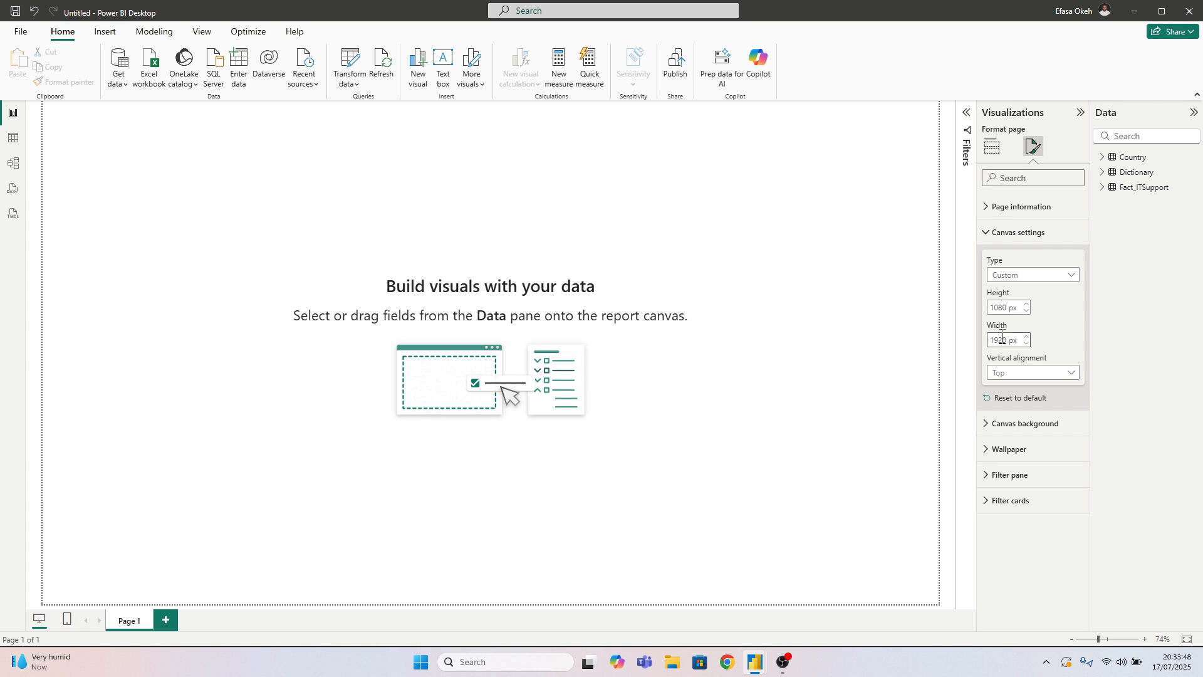
click(995, 233)
click(601, 222)
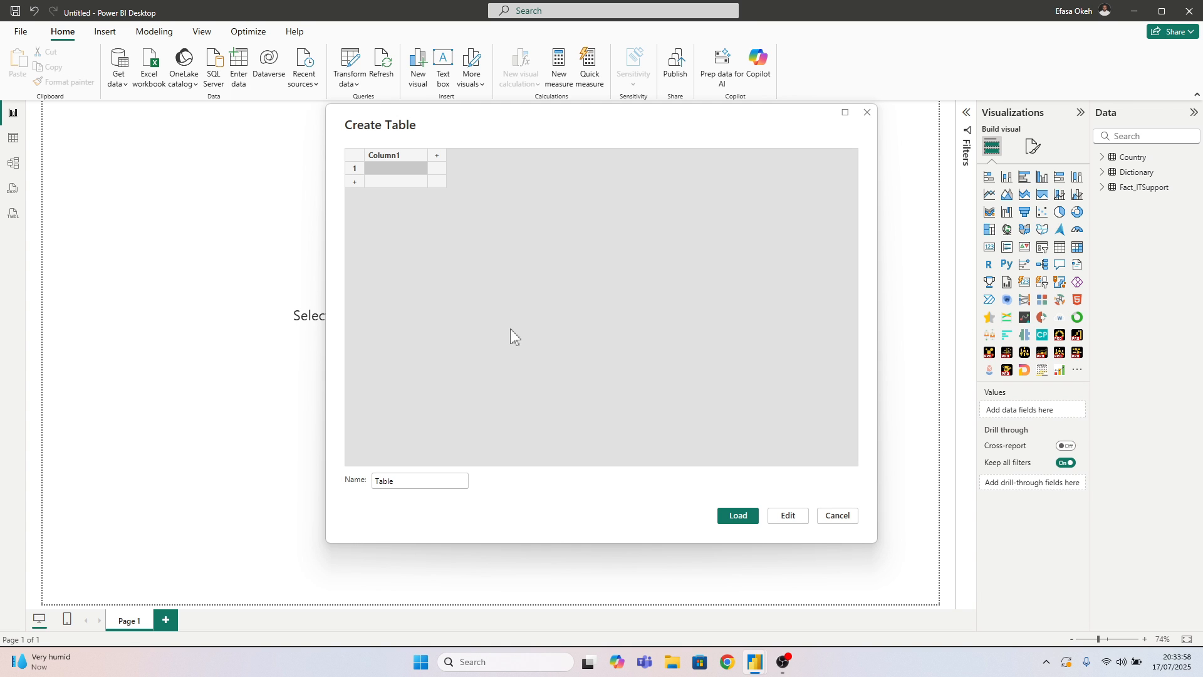
Create an empty table named Measures Table and load it into the report
drag(410, 486, 341, 488)
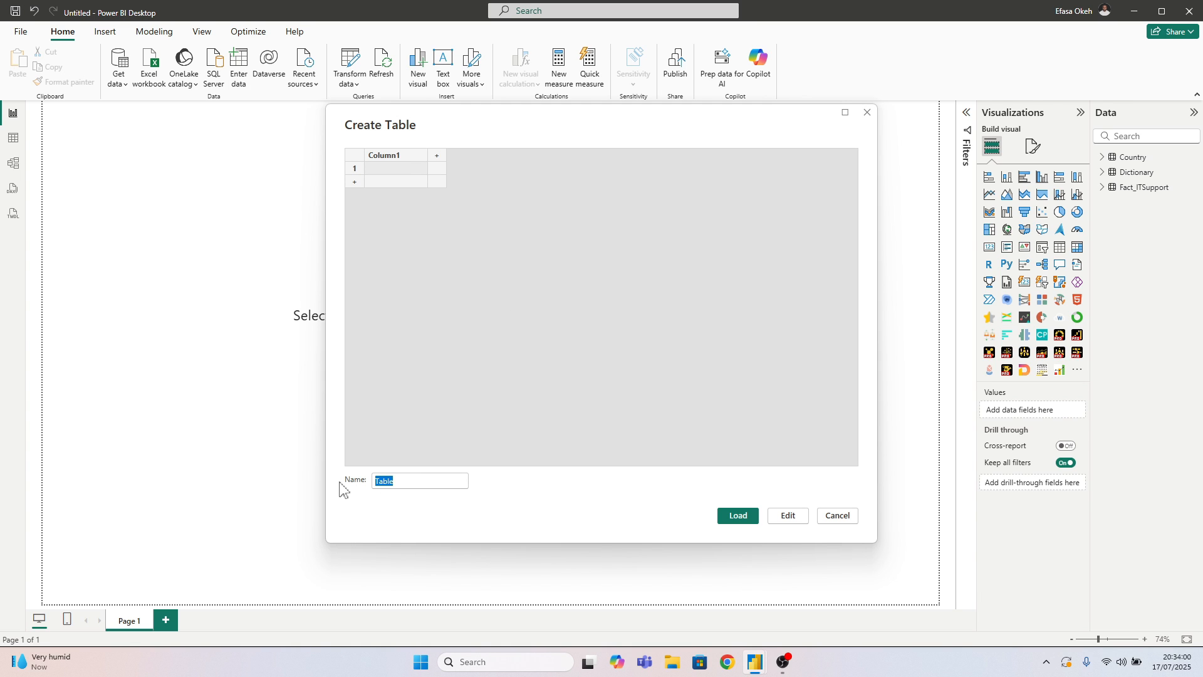
key(Left)
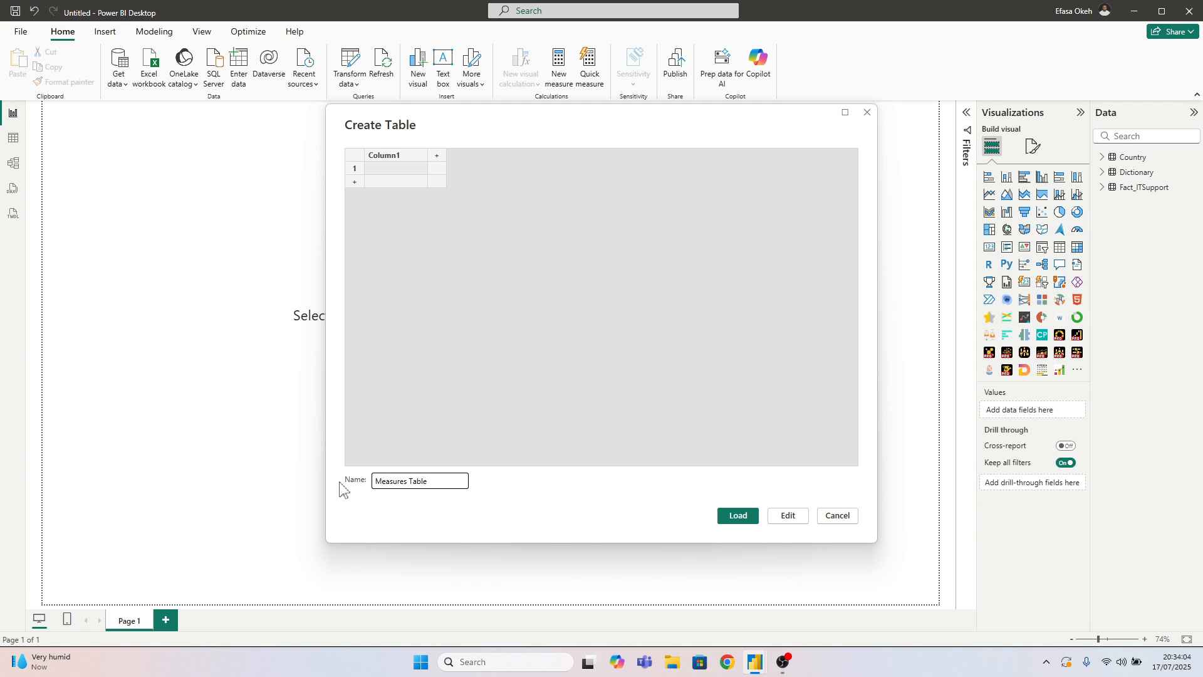
key(Return)
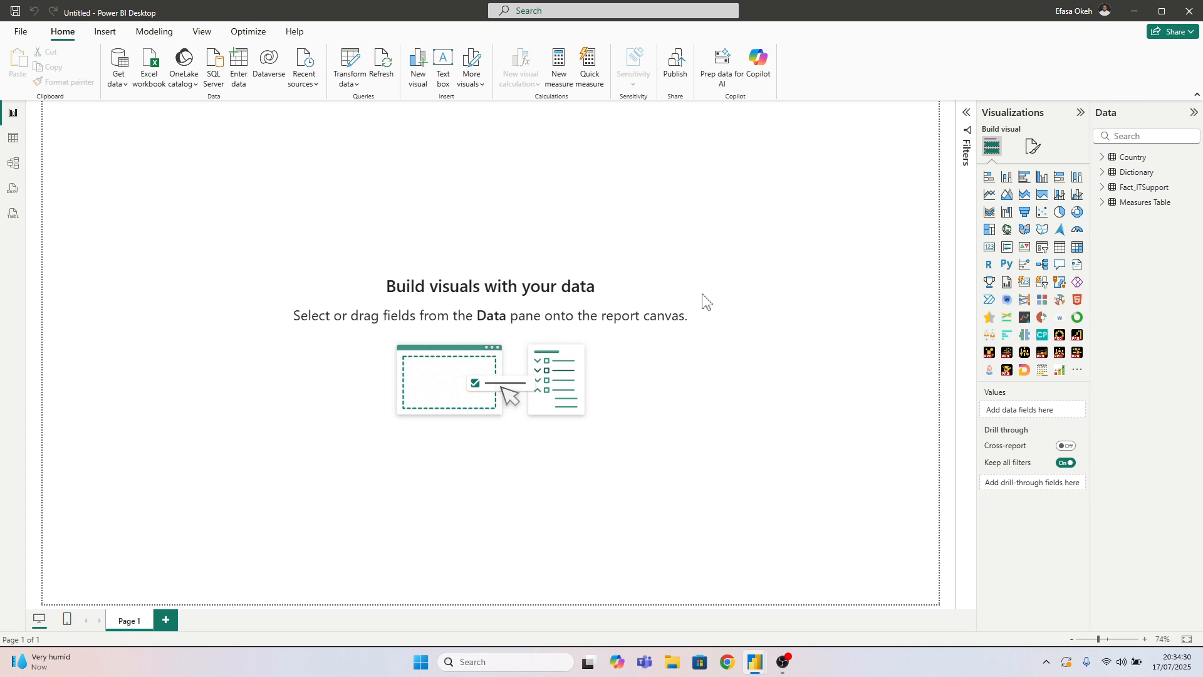
Switch to the IT Support Light Mode report and copy the full DAX formula of its Calendar table
mouse_move(755, 661)
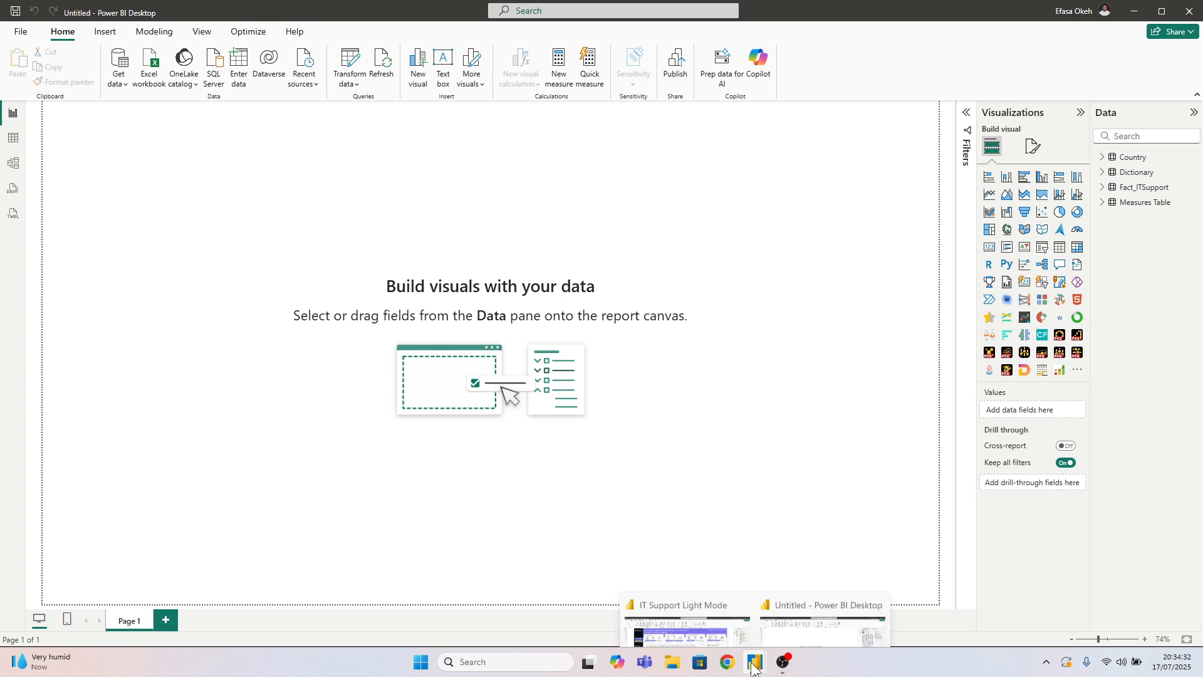
click(721, 605)
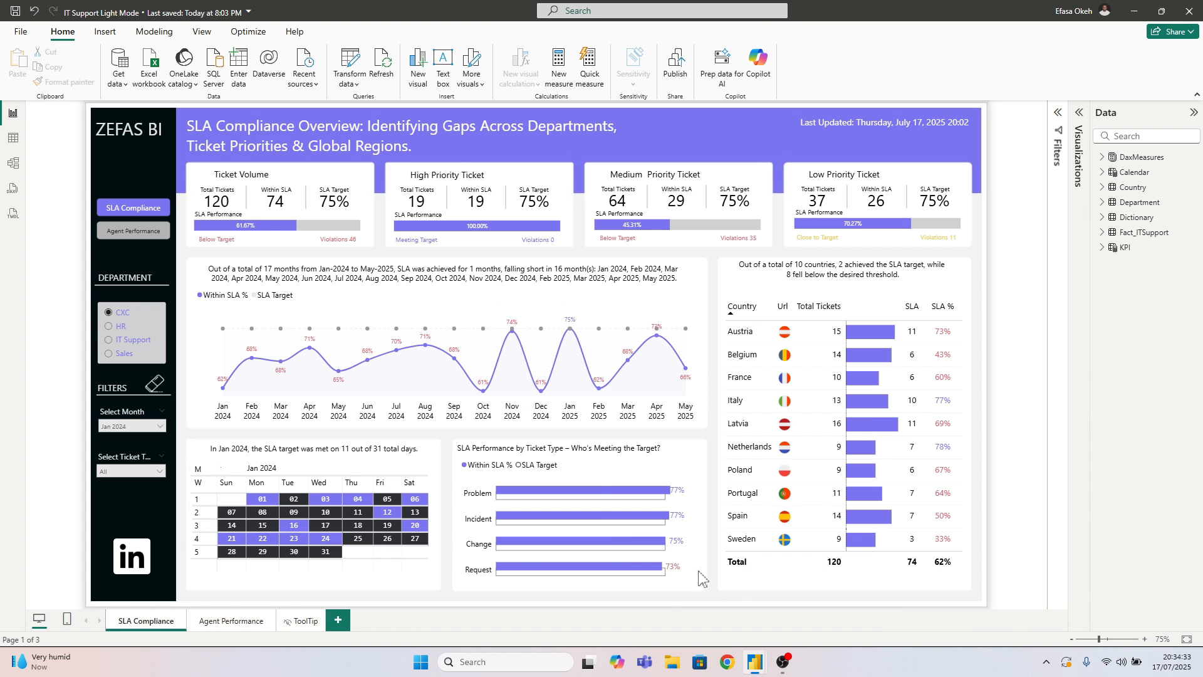
click(13, 139)
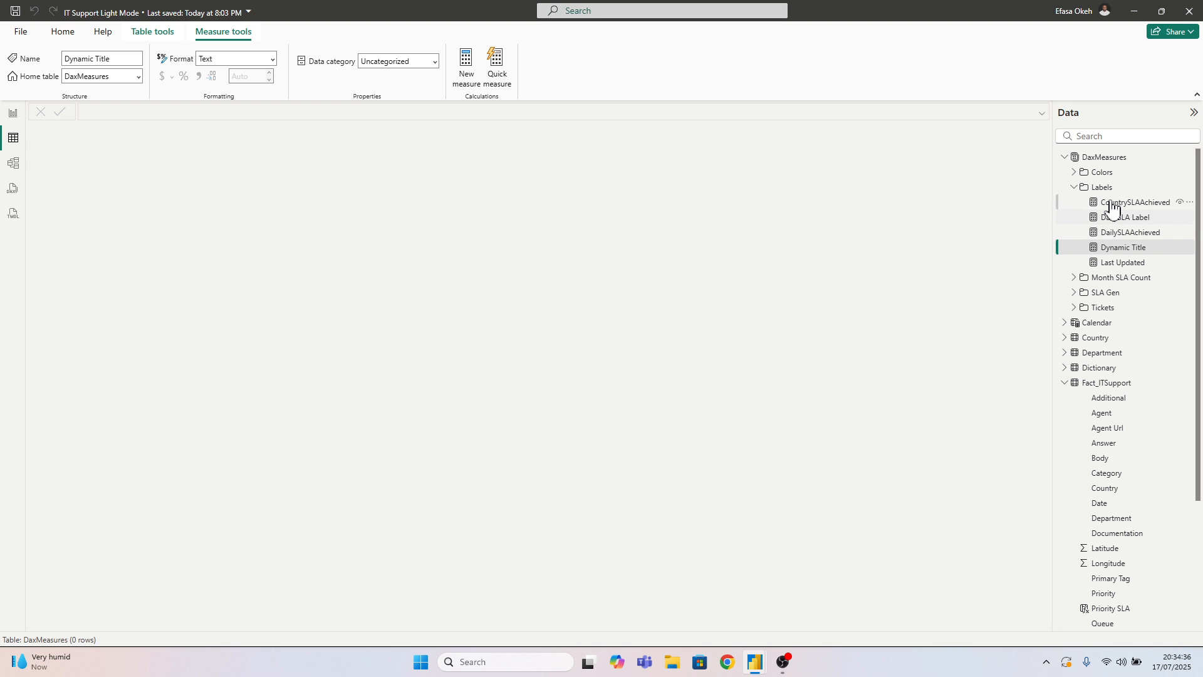
click(1069, 172)
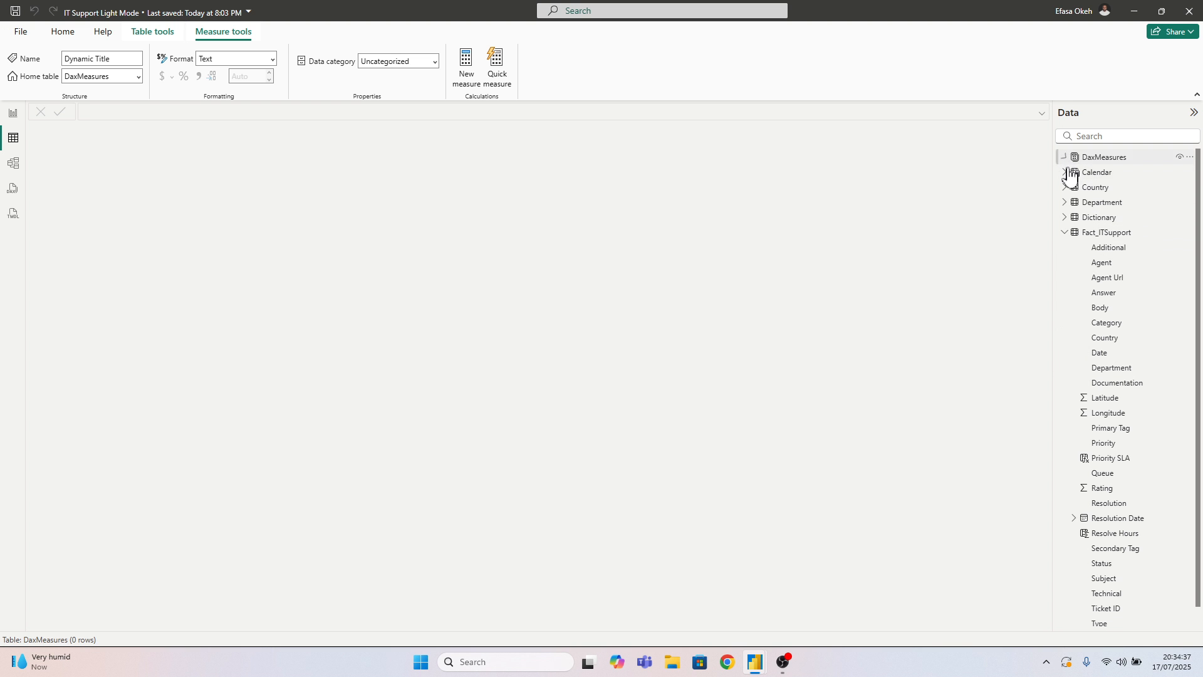
click(1065, 232)
click(1096, 173)
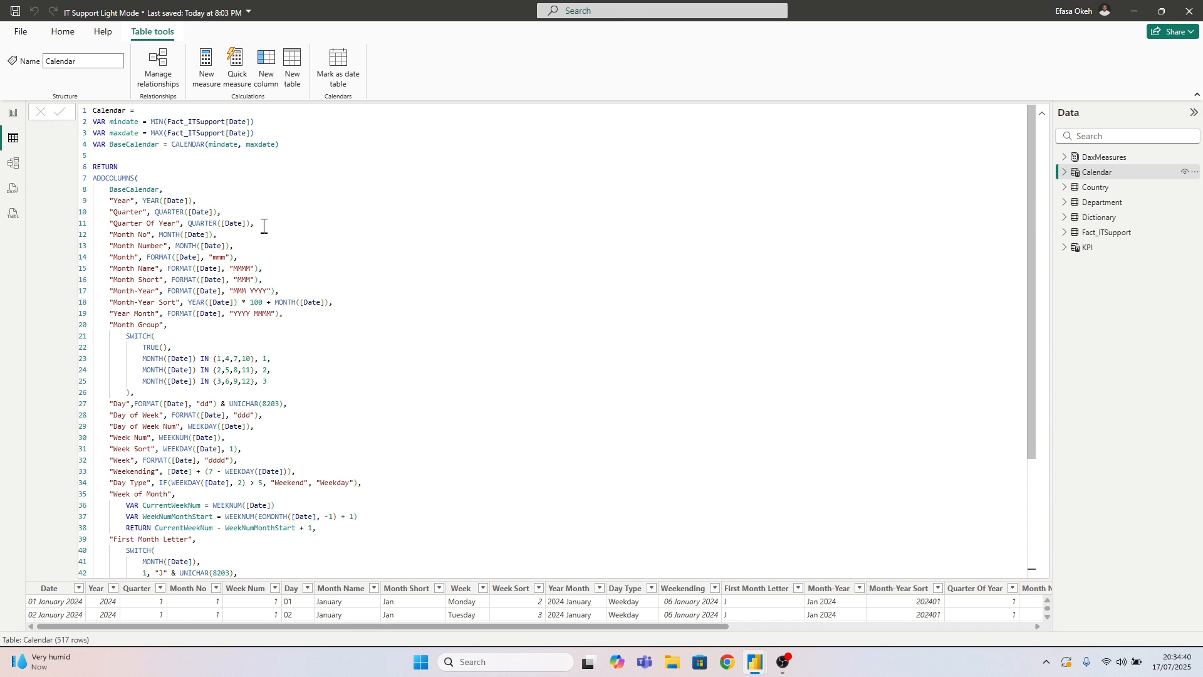
double_click(98, 112)
key(ctrl+a)
key(ctrl+c)
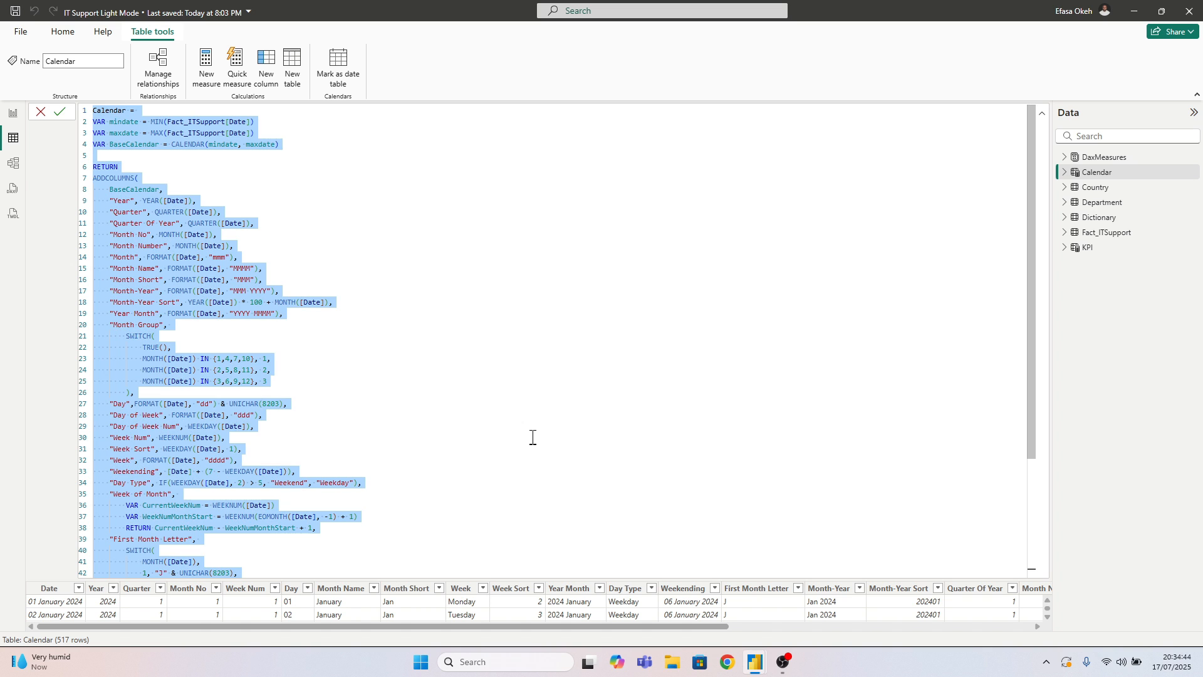
click(1043, 114)
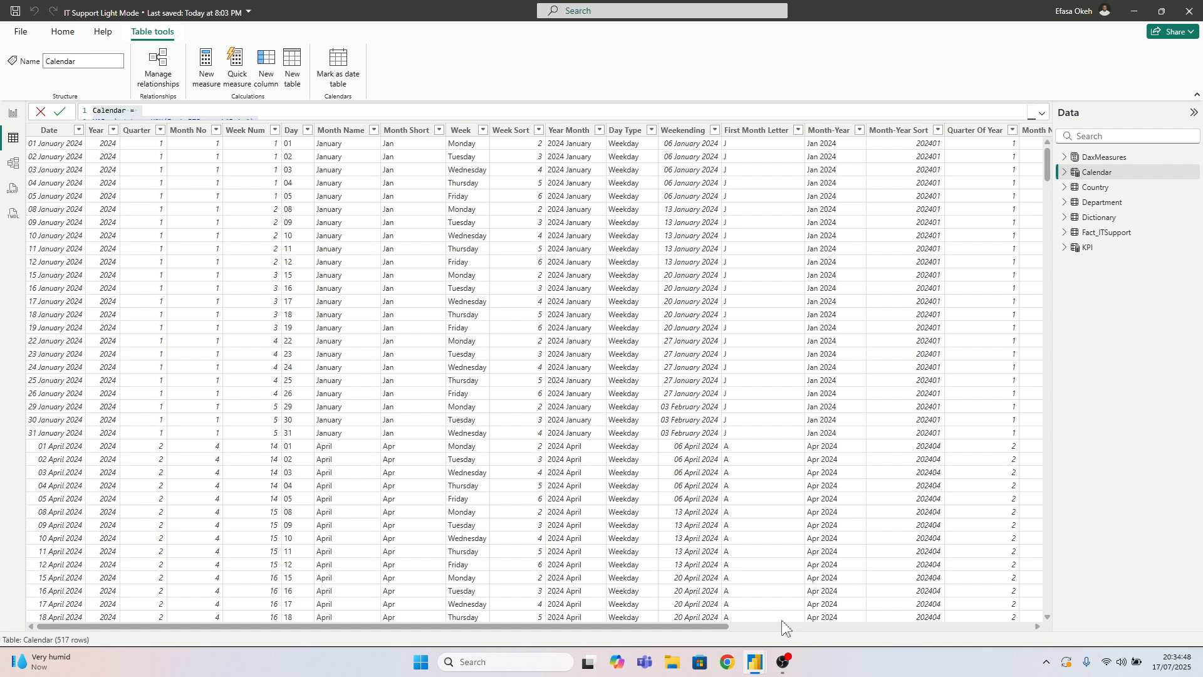
Return to the Untitled report and create a calculated table from the copied Calendar DAX formula
mouse_move(755, 662)
click(796, 592)
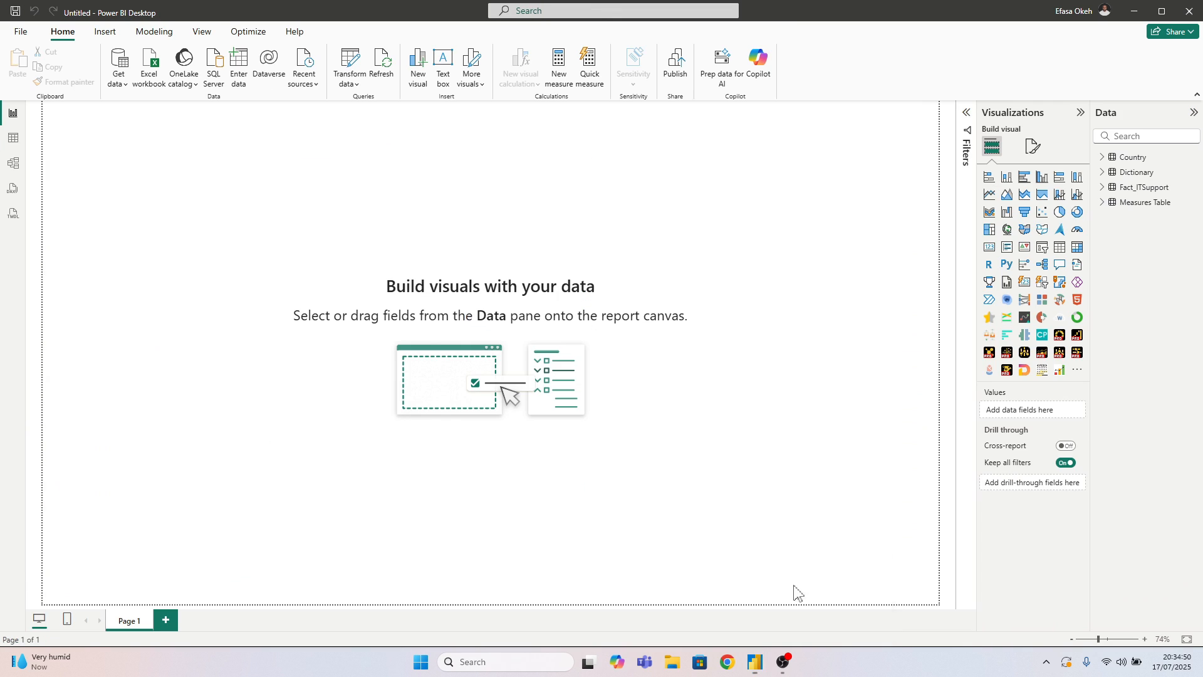
click(11, 147)
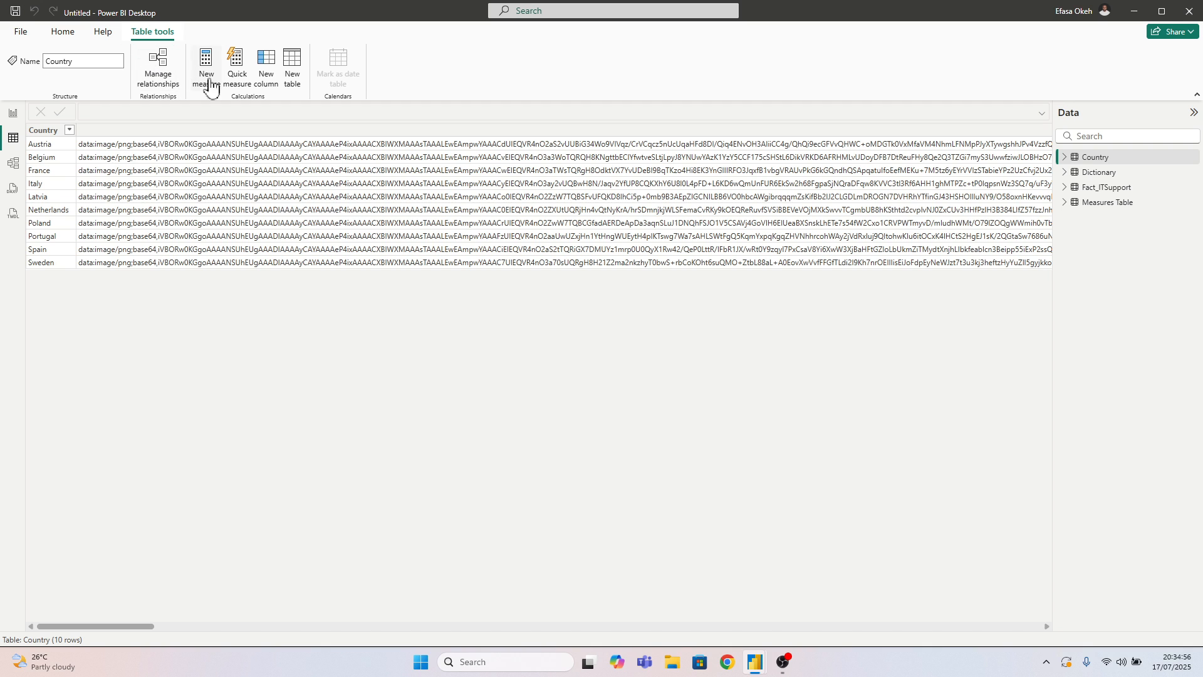
click(292, 73)
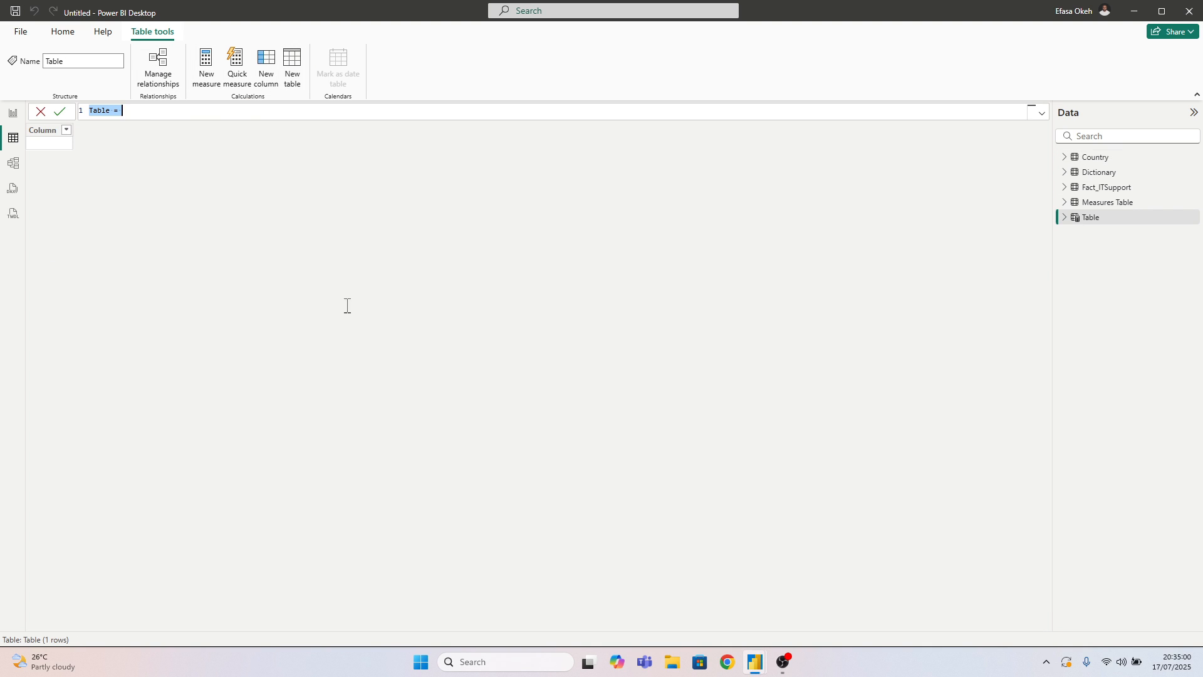
key(ctrl+v)
scroll(325, 298, up, 5)
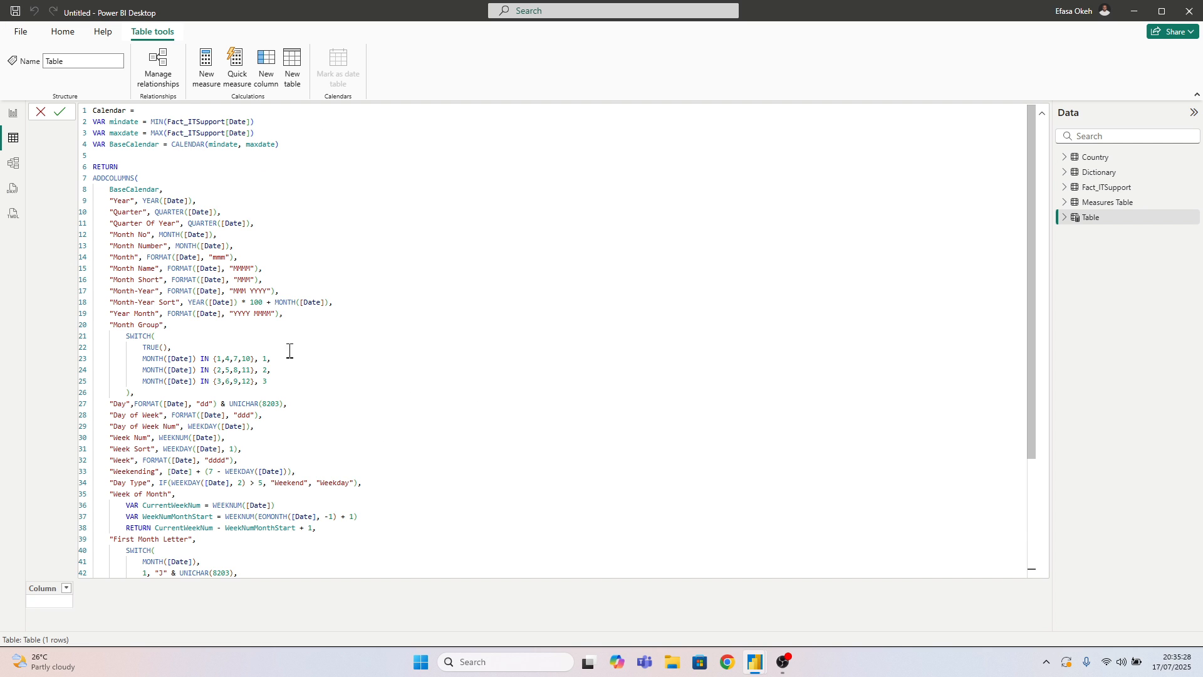
scroll(290, 350, down, 3)
scroll(303, 400, up, 3)
click(59, 111)
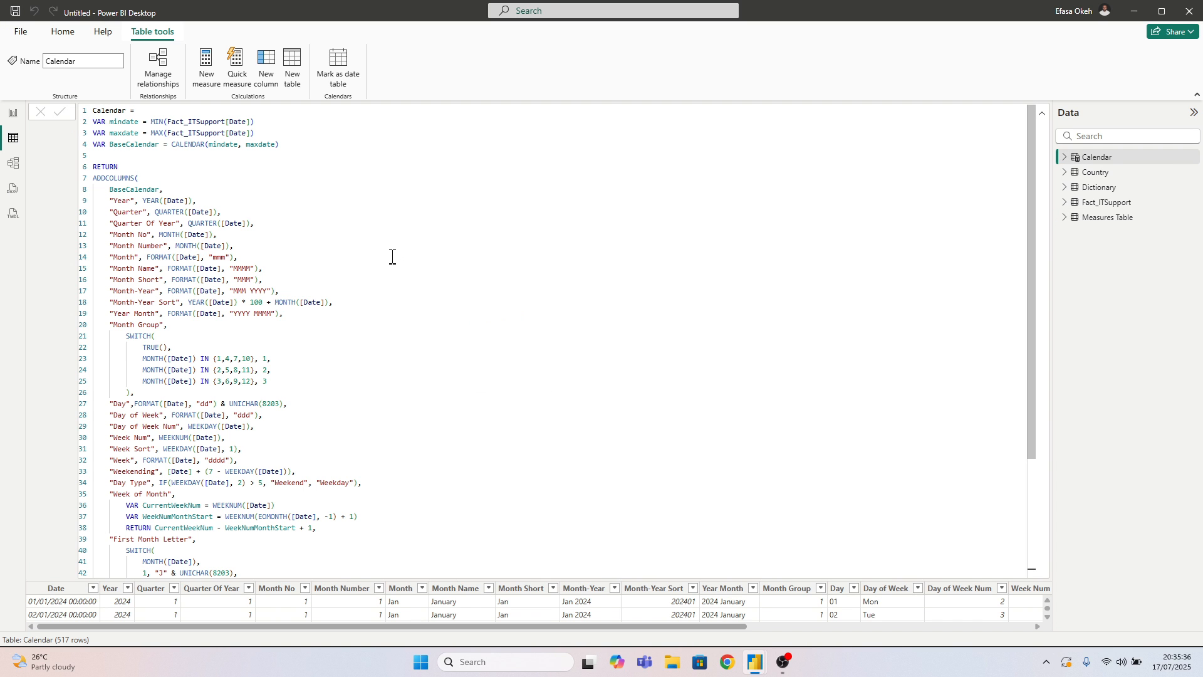
click(1041, 114)
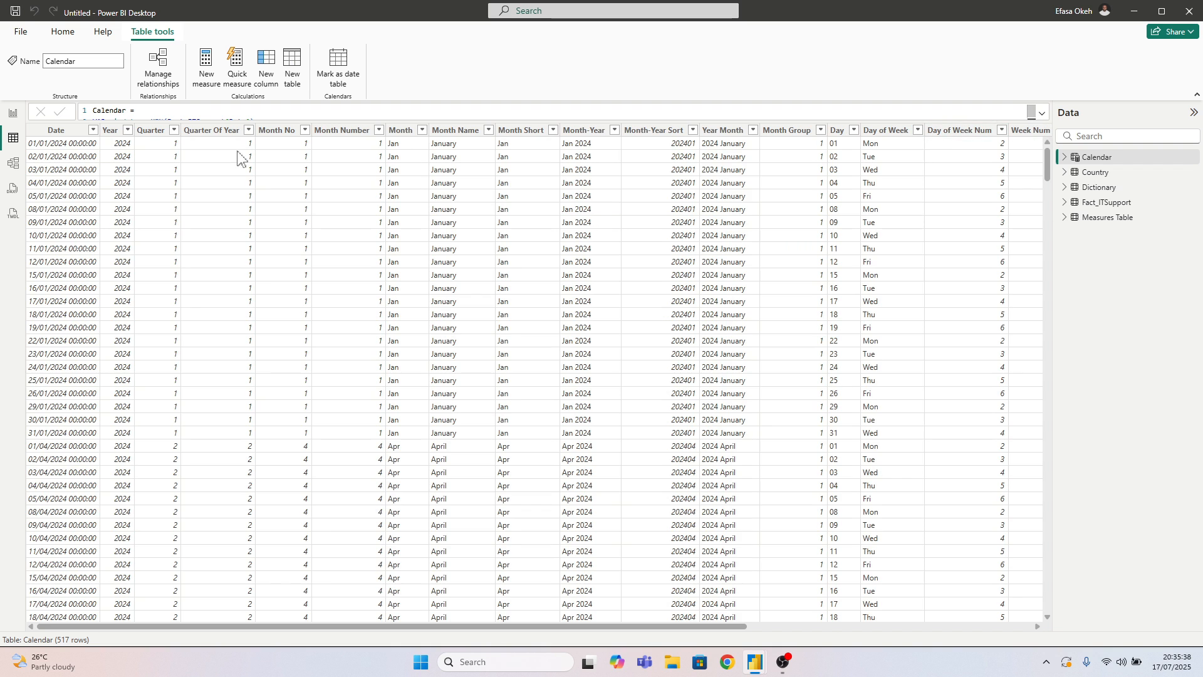
Set the data type of the Calendar table's Date column to Date
click(56, 129)
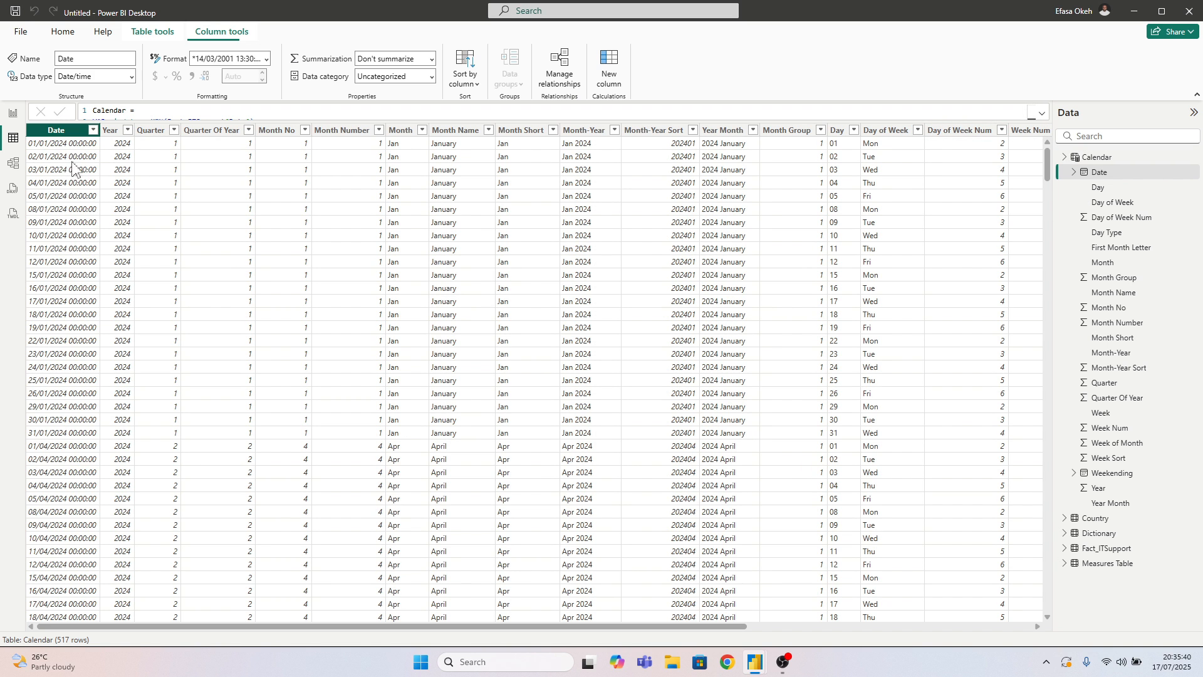
click(132, 76)
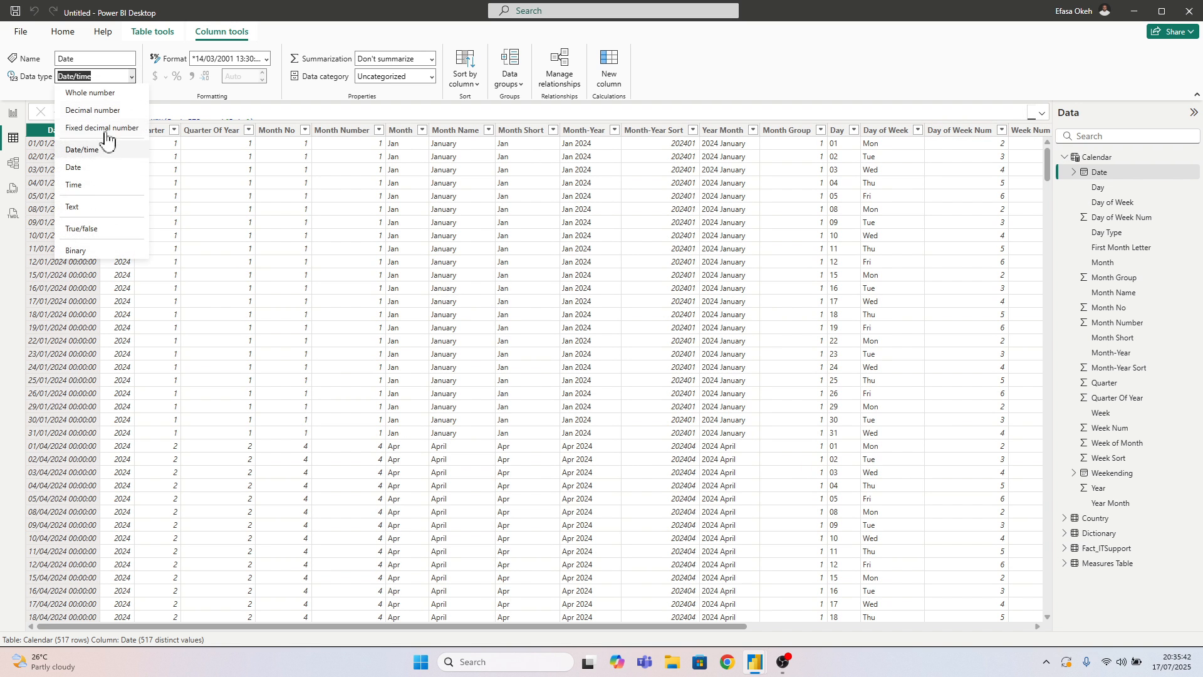
click(83, 168)
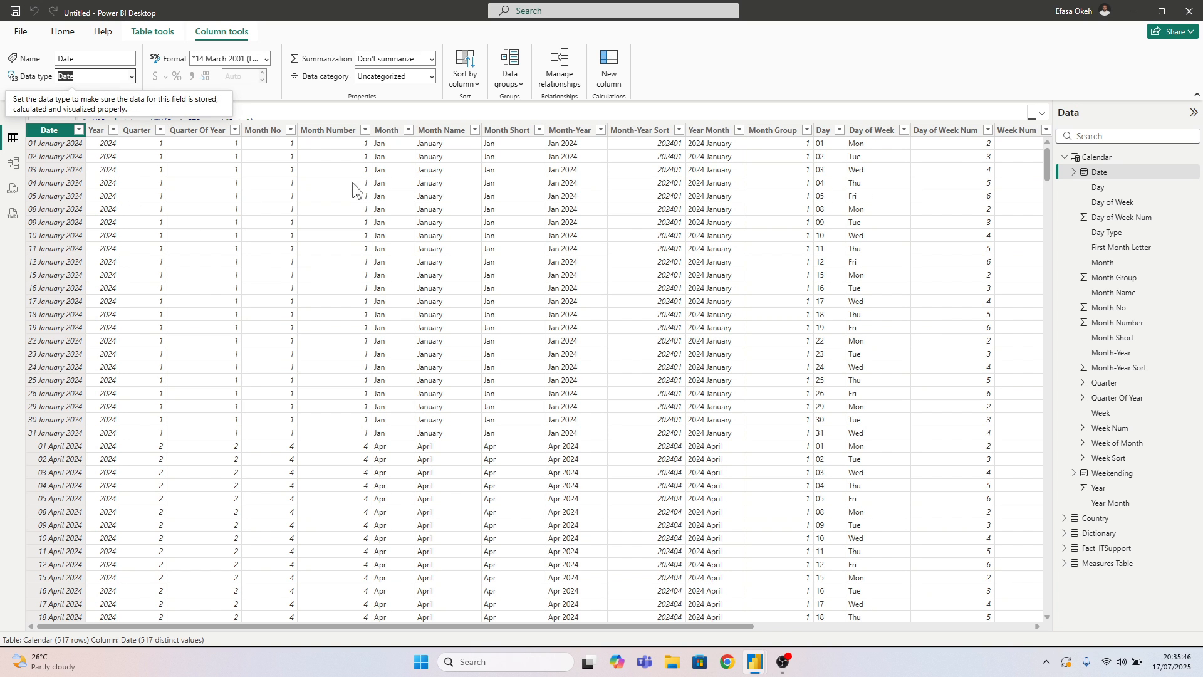
Sort the Calendar table's Month column by Month No
click(389, 132)
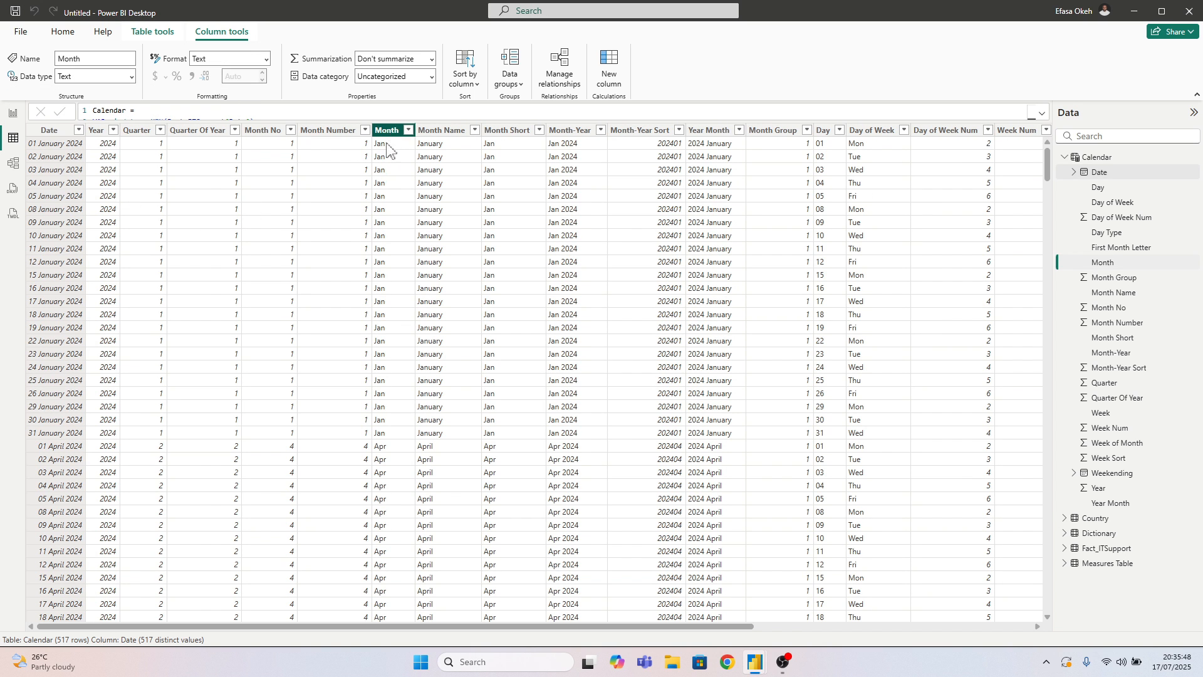
click(464, 74)
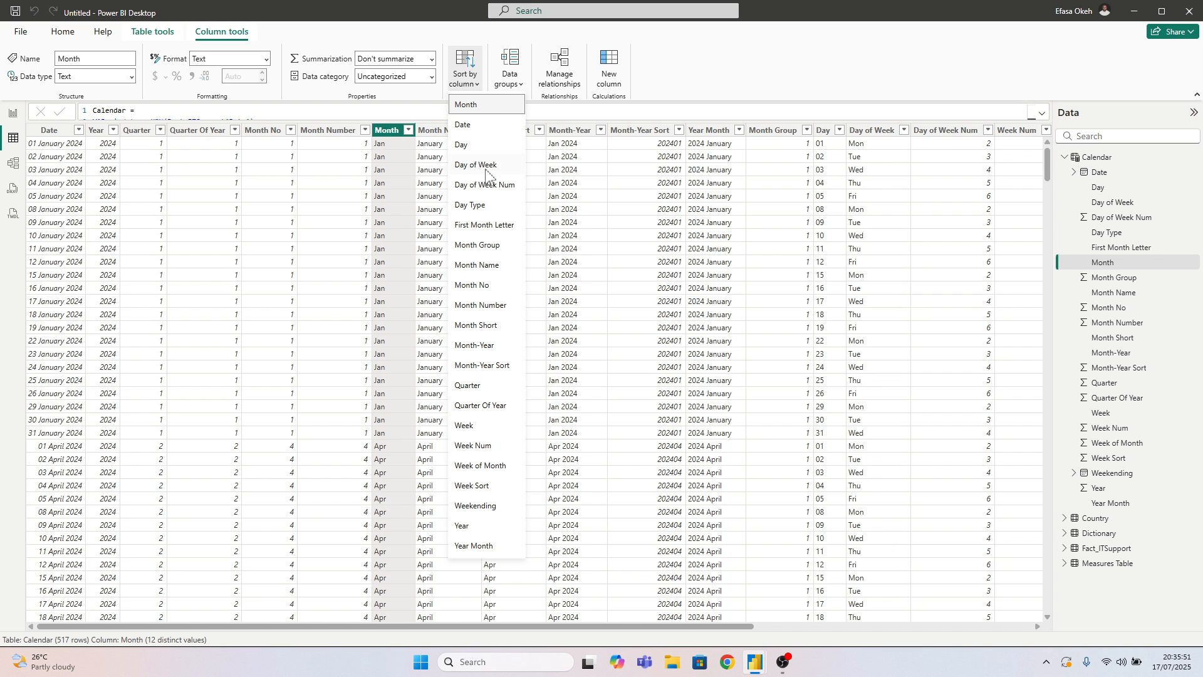
click(480, 287)
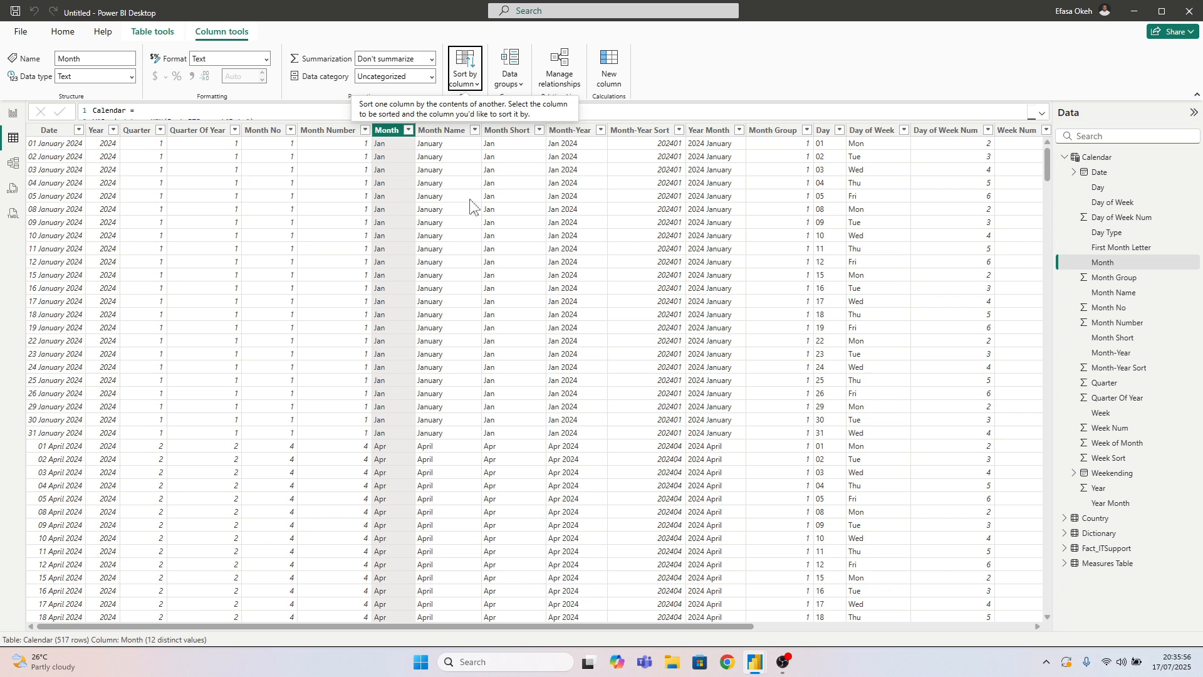
Return to the report page and load the Demo Bg 1 picture from the Desktop as its canvas background image
click(13, 113)
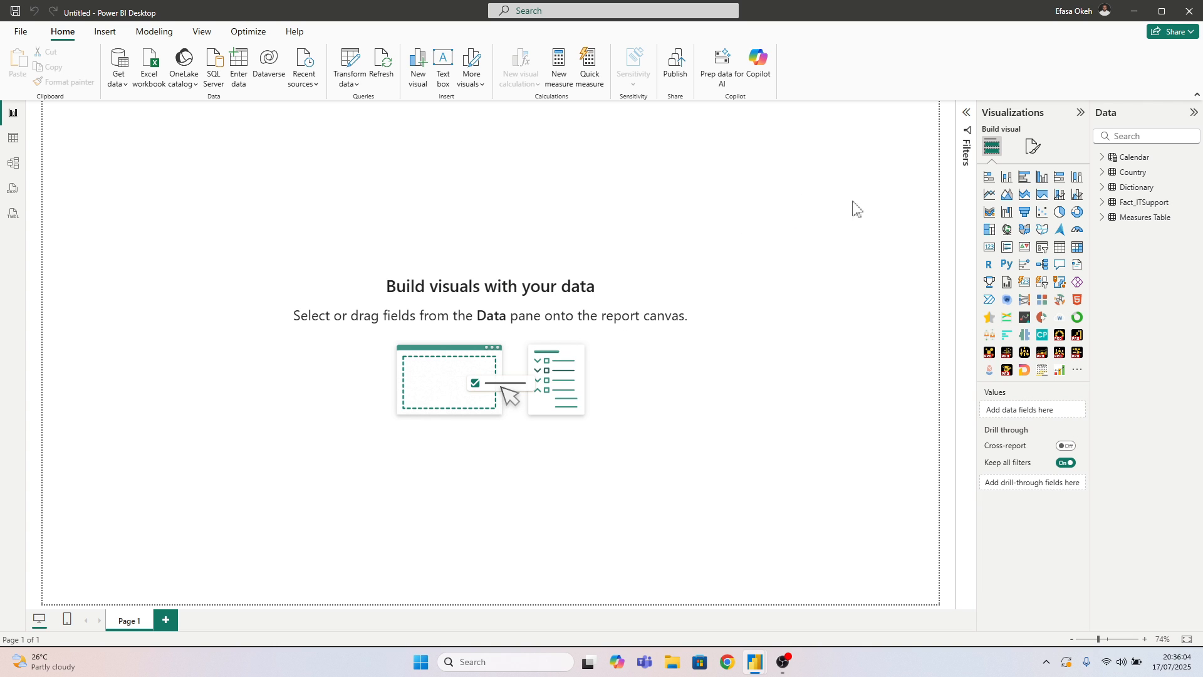
click(1033, 147)
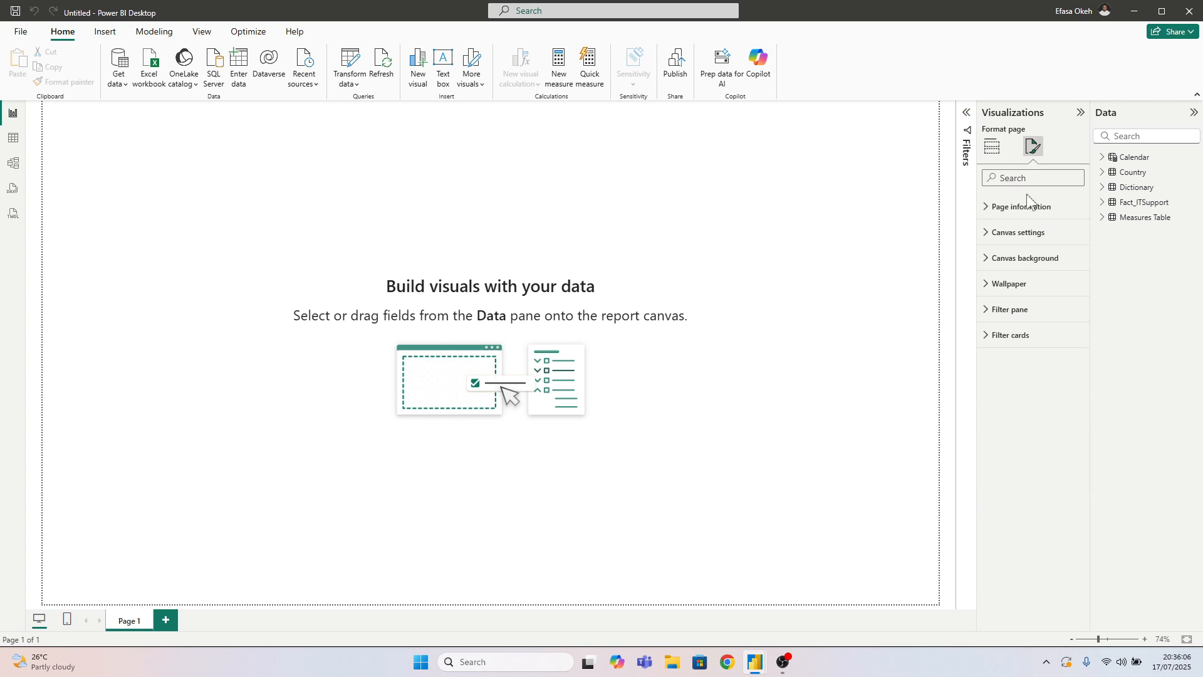
click(1017, 266)
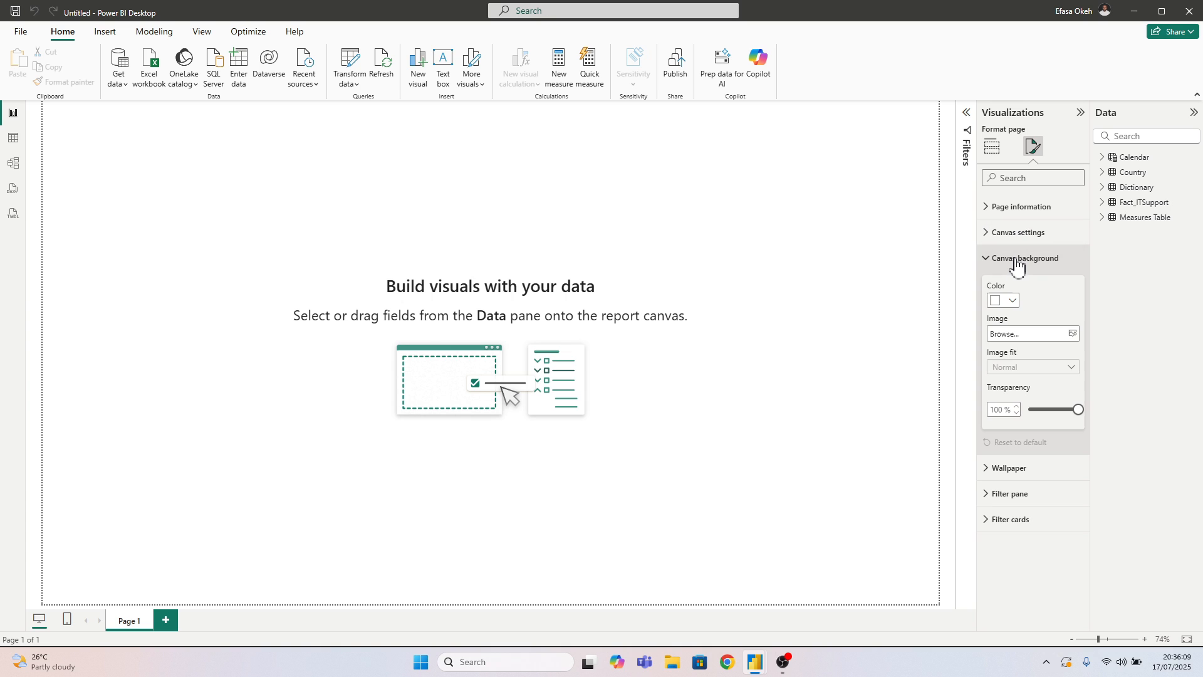
click(1073, 337)
click(52, 175)
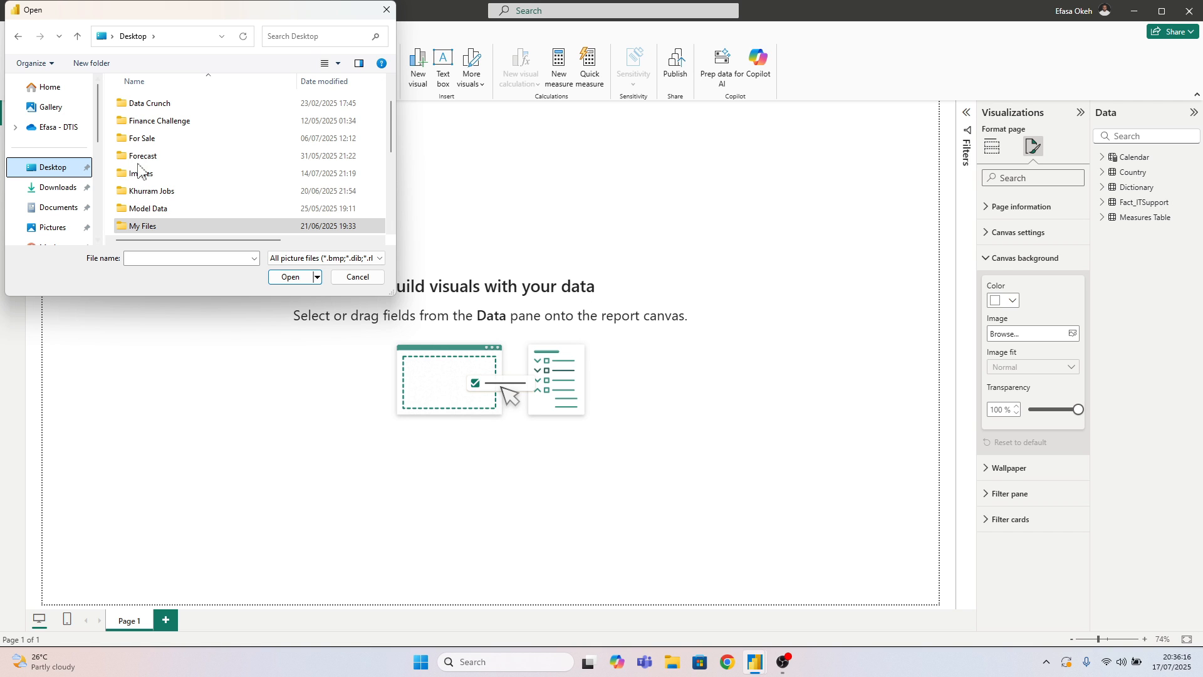
scroll(156, 169, down, 4)
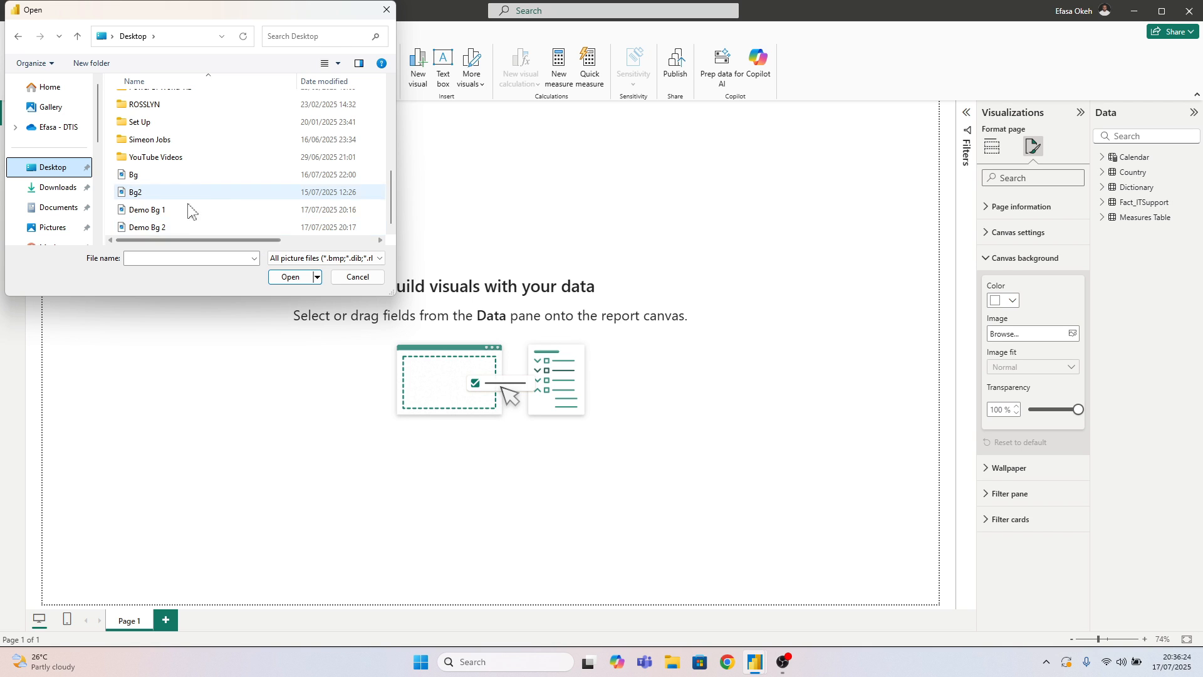
click(164, 213)
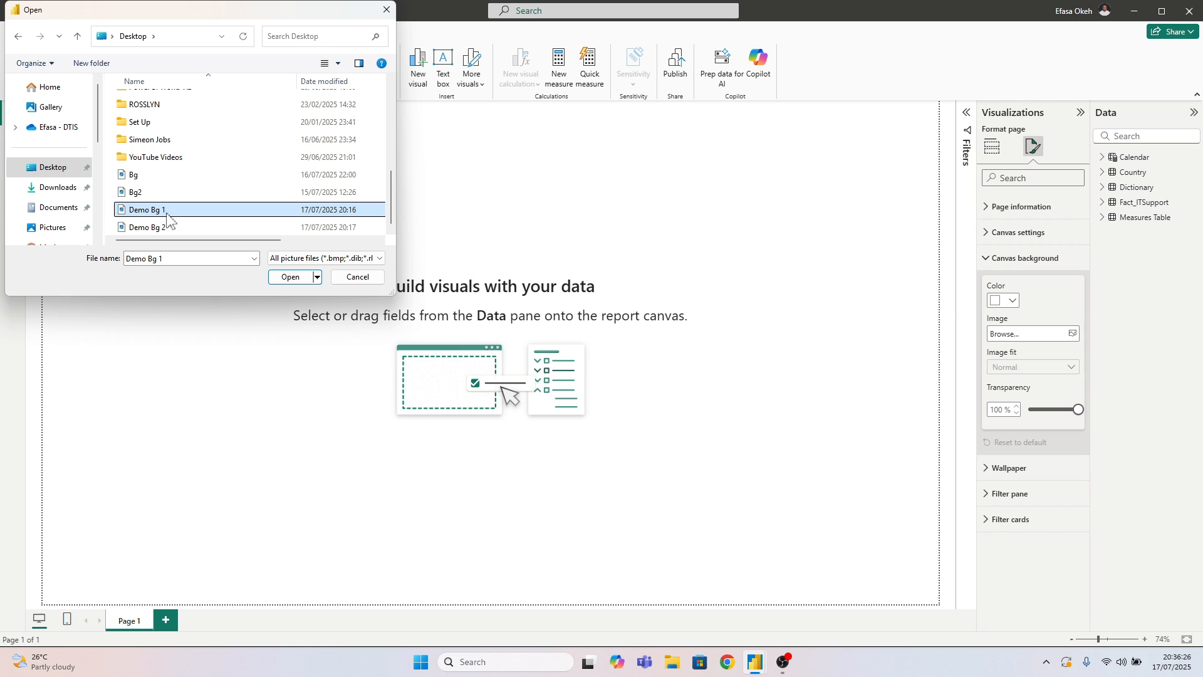
click(289, 277)
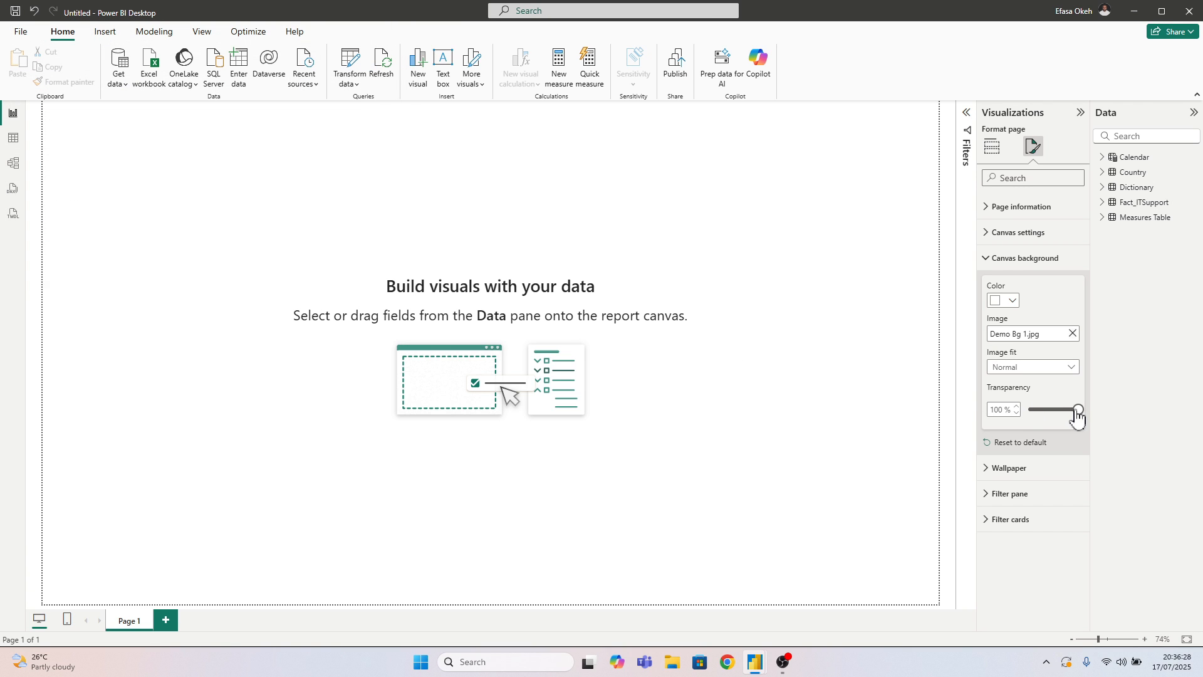
Set the canvas background image's transparency to 0% and its image fit to Fit
drag(1078, 409, 1005, 411)
click(1002, 368)
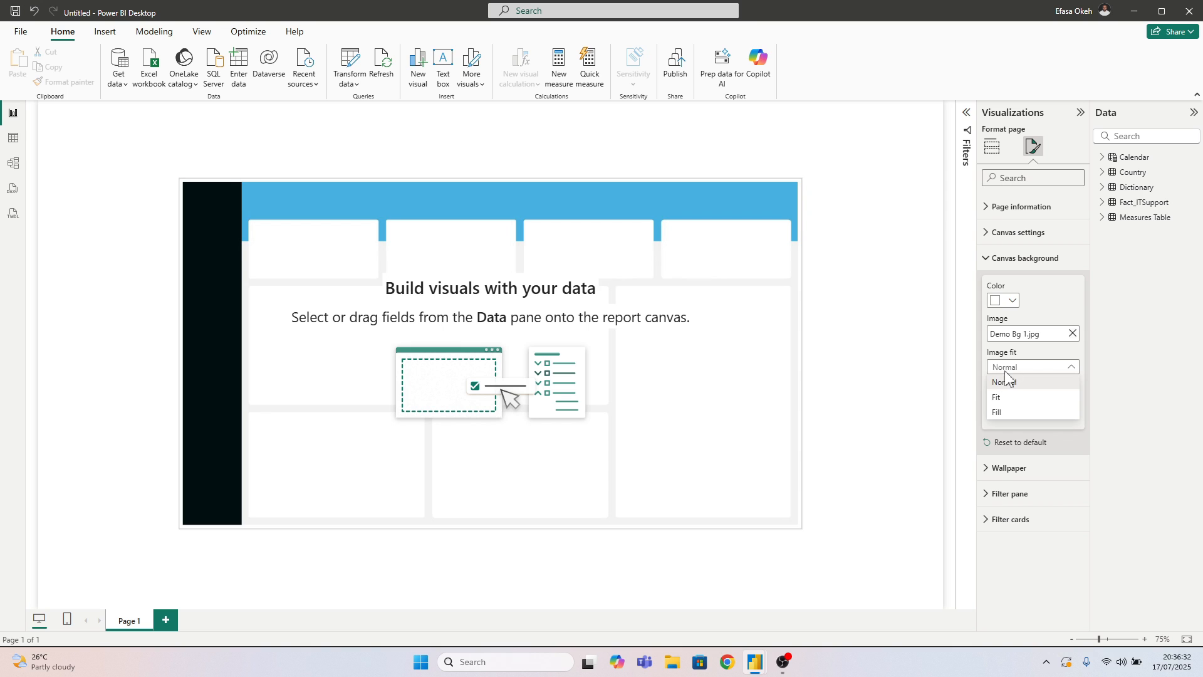
click(998, 397)
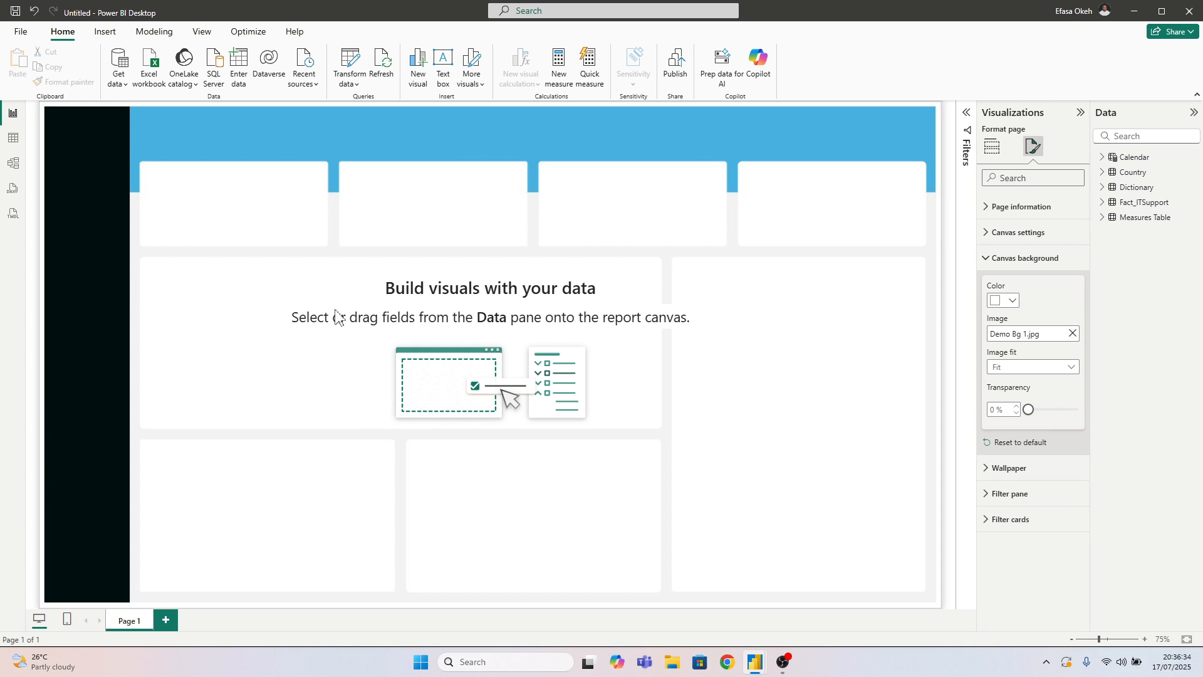
click(740, 260)
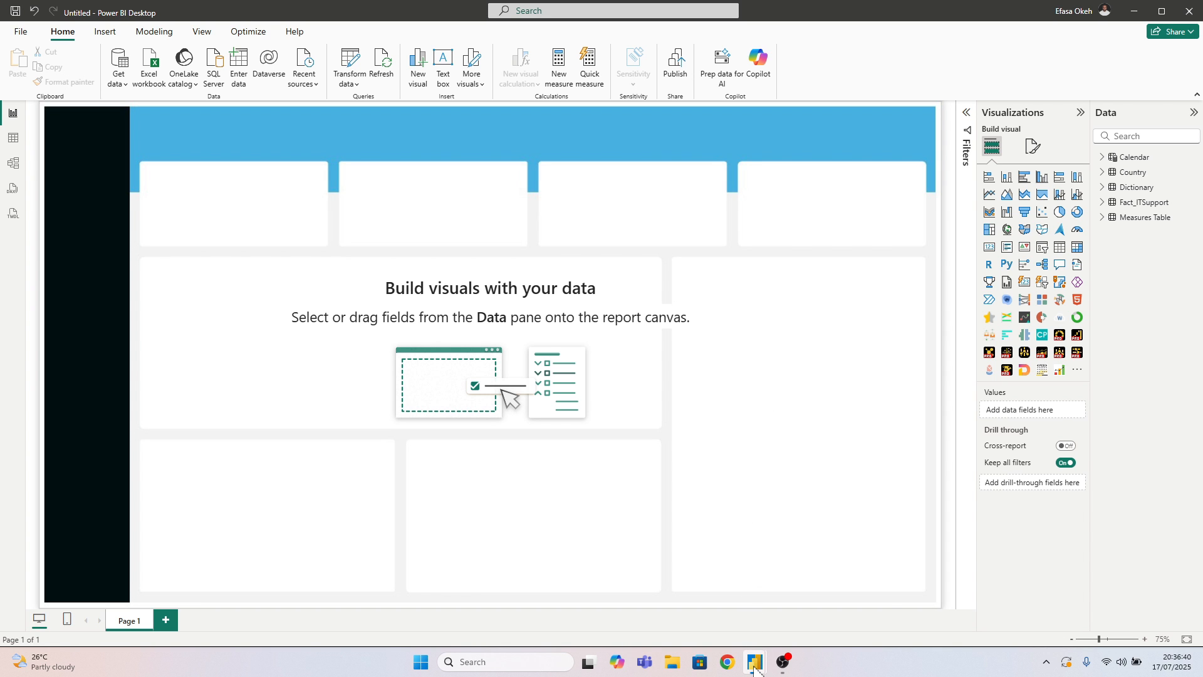
Switch to the IT Support Light Mode report, review its SLA Compliance page's layout and ticket cards, and return to the Untitled report
mouse_move(755, 660)
click(710, 599)
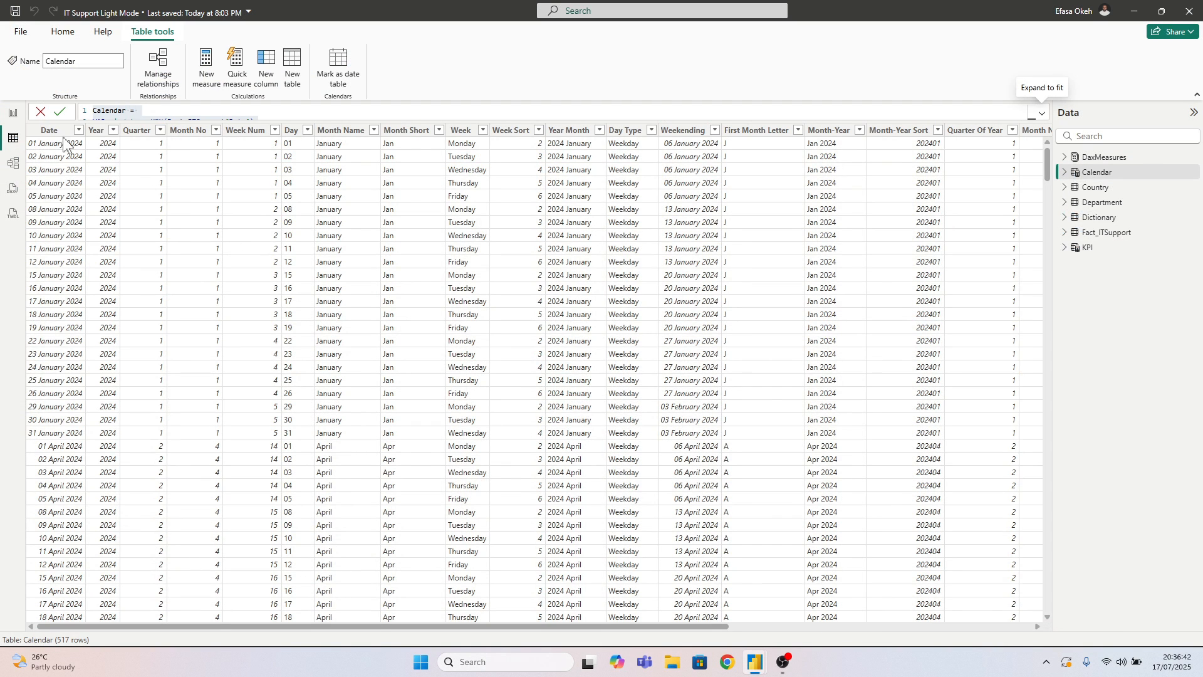
click(13, 114)
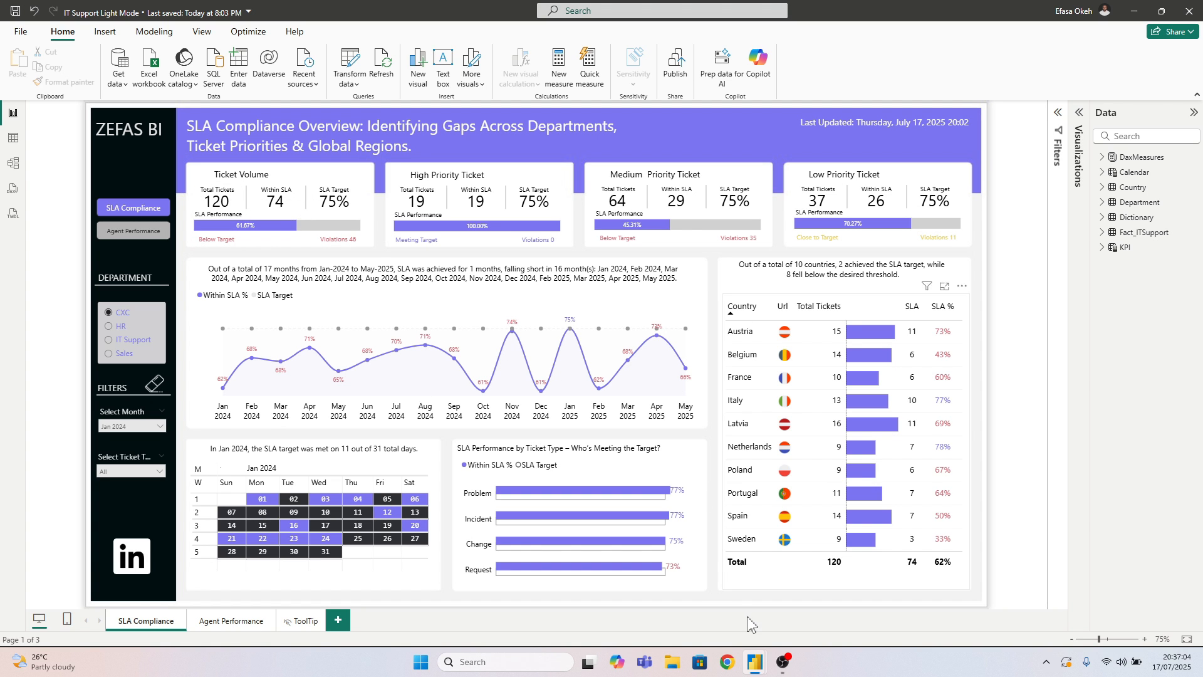
mouse_move(752, 670)
click(833, 601)
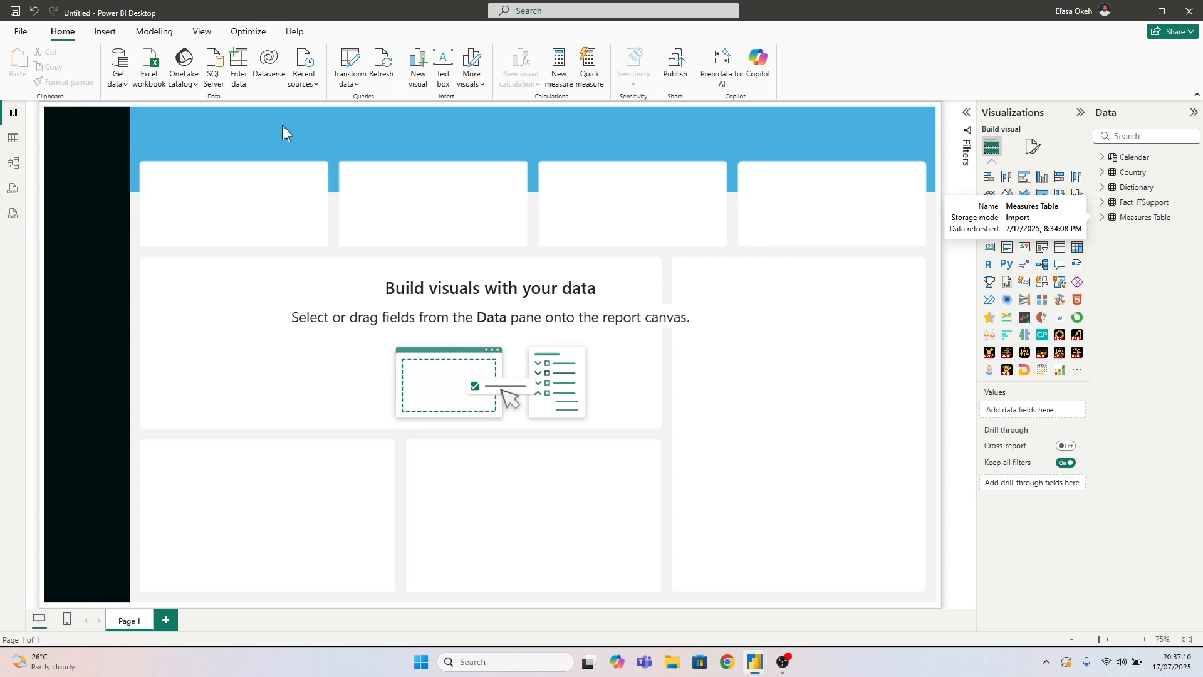
Examine the Fact_ITSupport table's rows and columns in the data table view
click(13, 138)
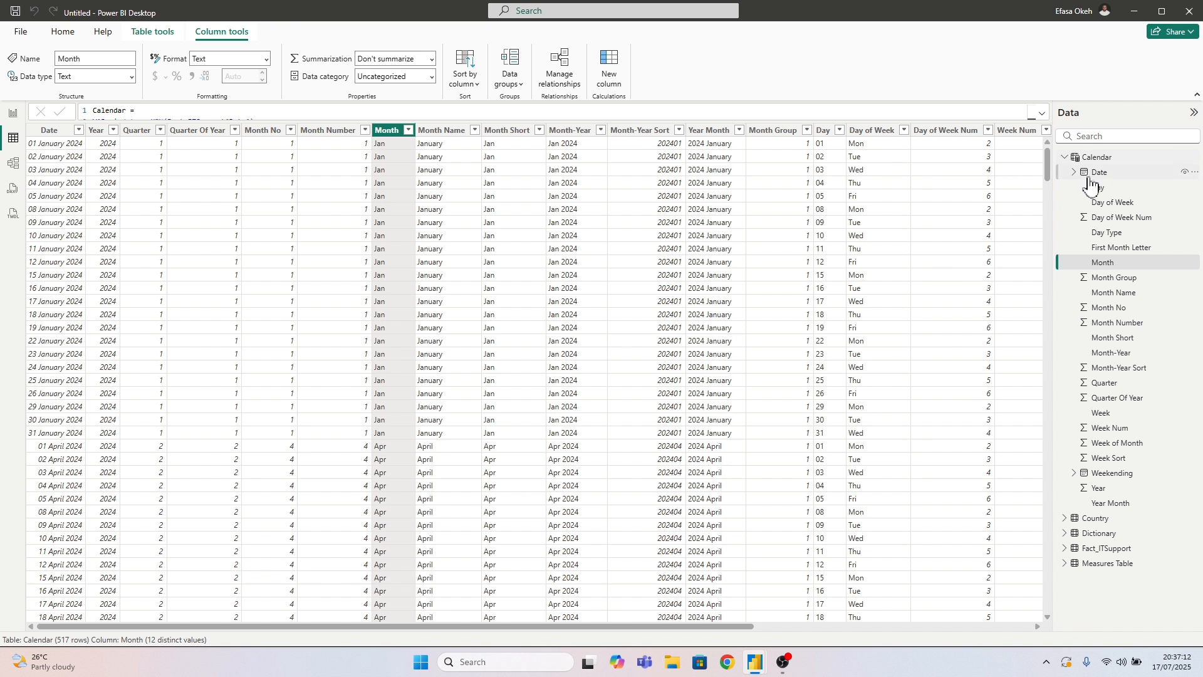
click(1065, 157)
click(1104, 202)
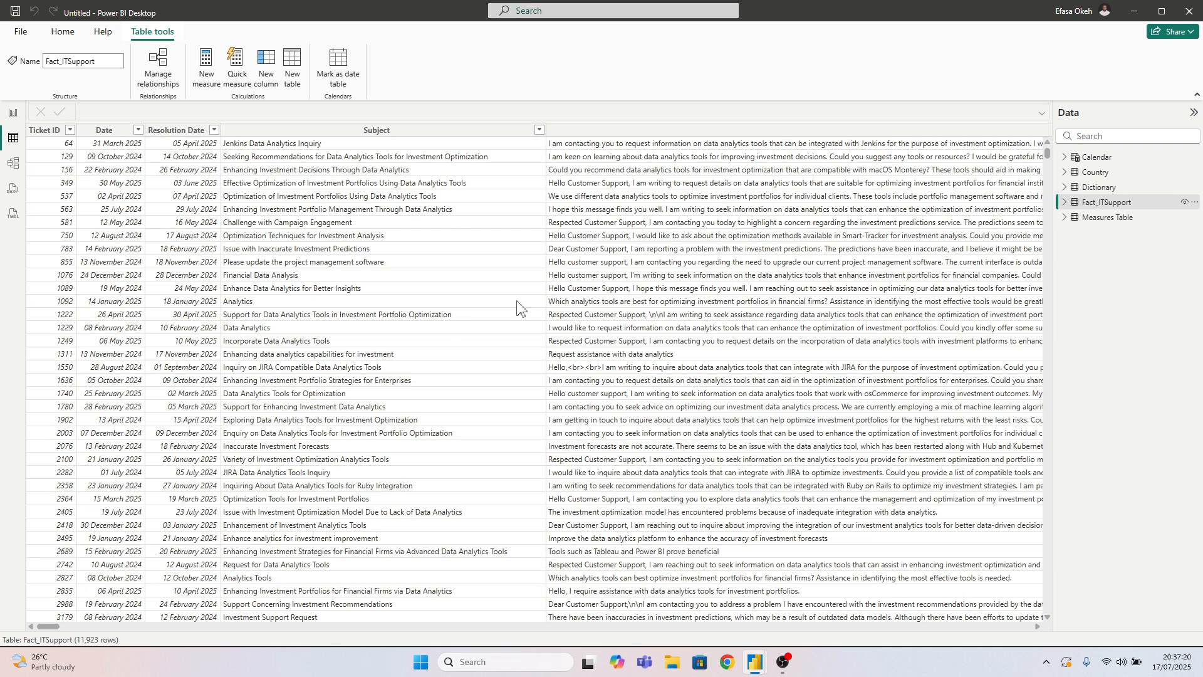
Return to the report page and create the measure Total Ticket = DISTINCTCOUNT(Fact_ITSupport[Ticket ID]) in the Measures Table
click(13, 113)
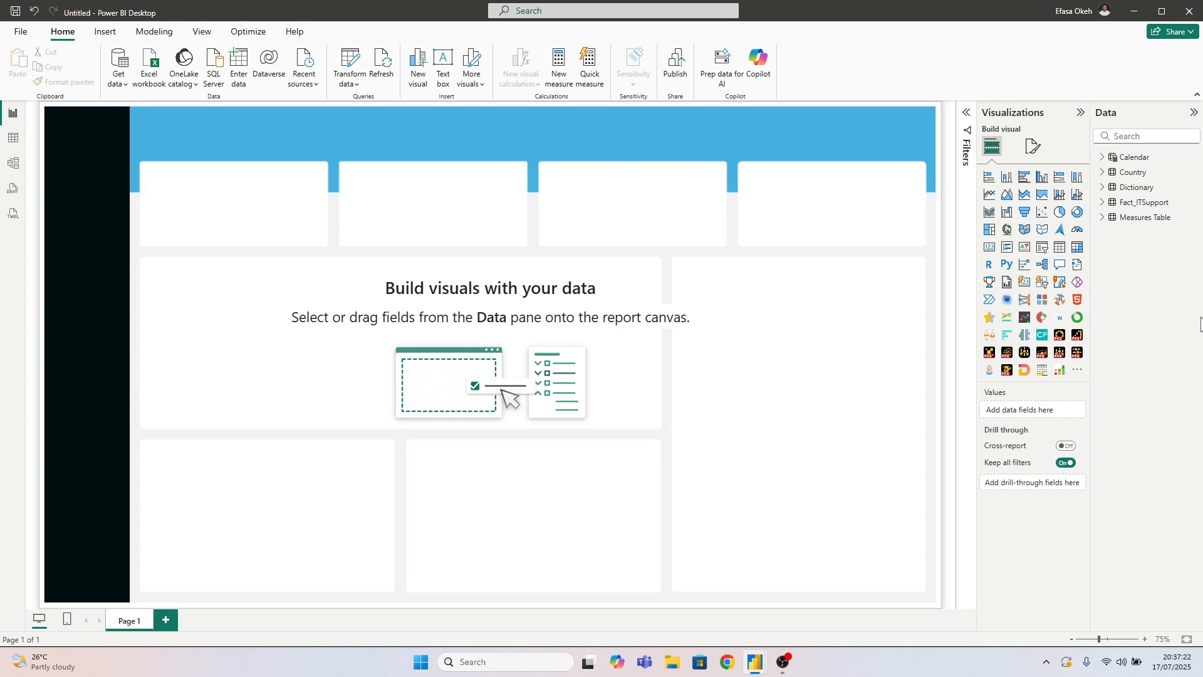
right_click(1136, 220)
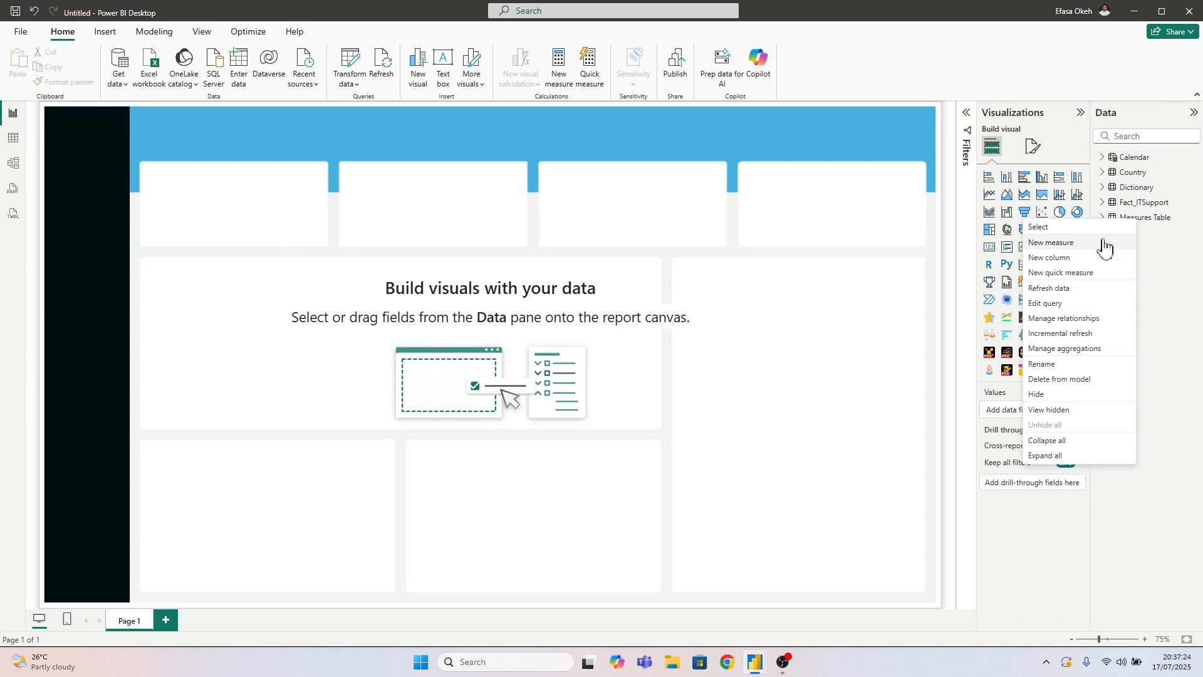
click(1079, 246)
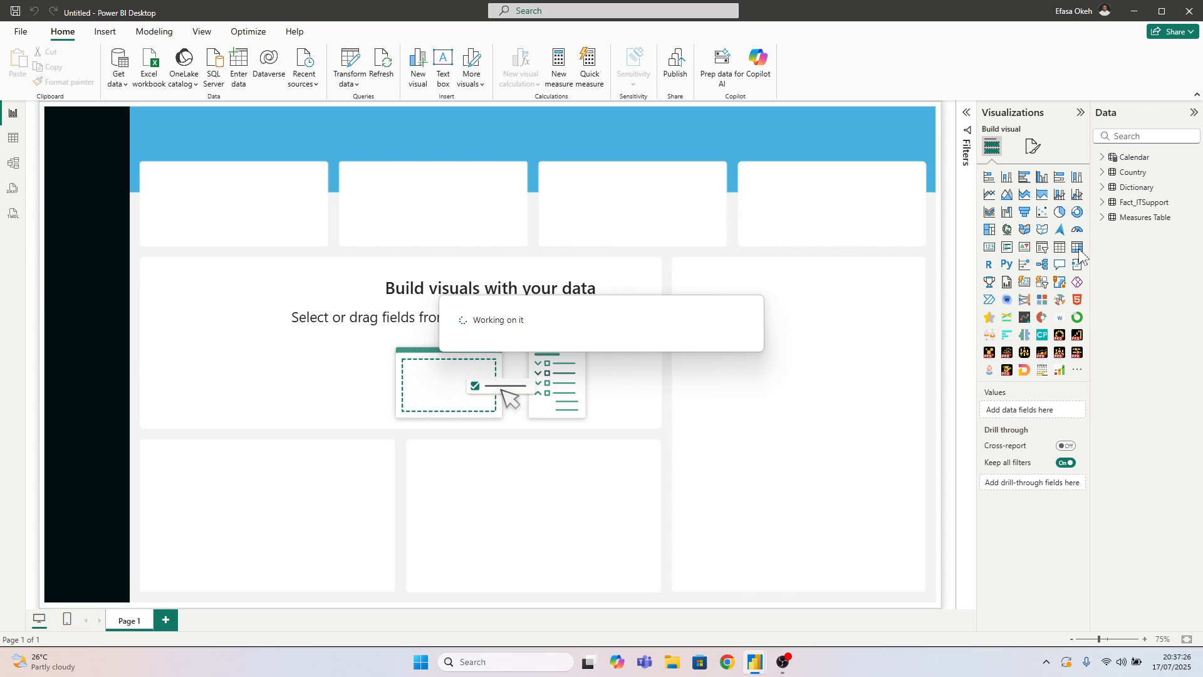
text(Total Ticket =)
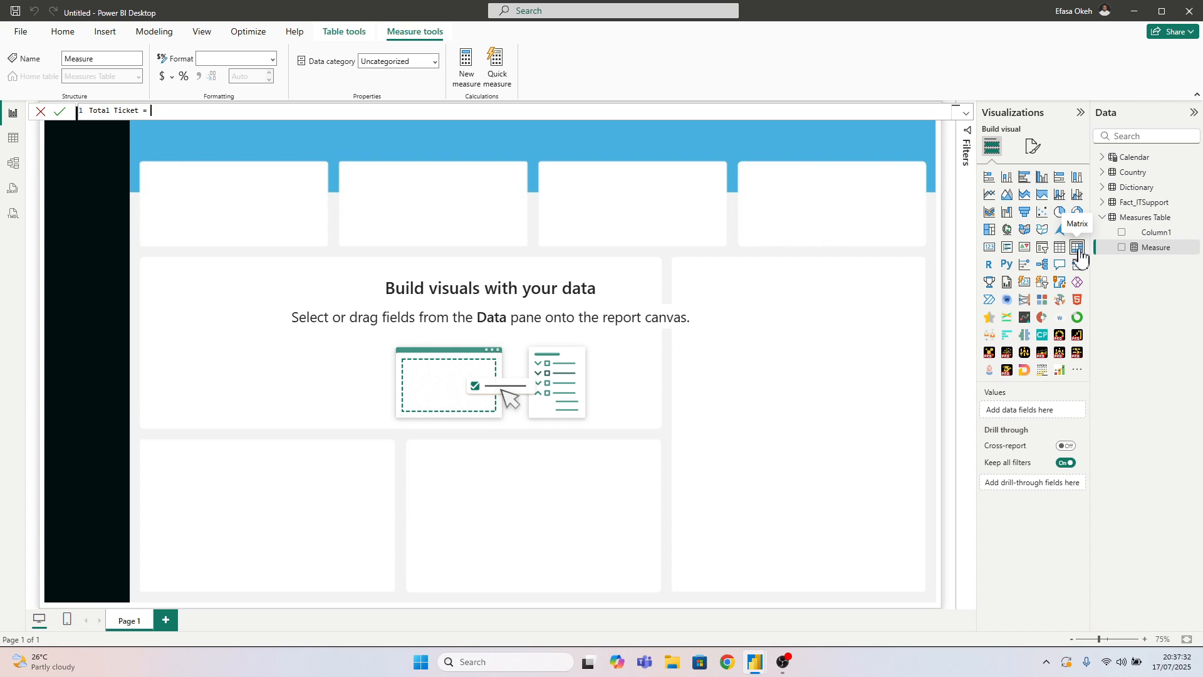
text( Dist)
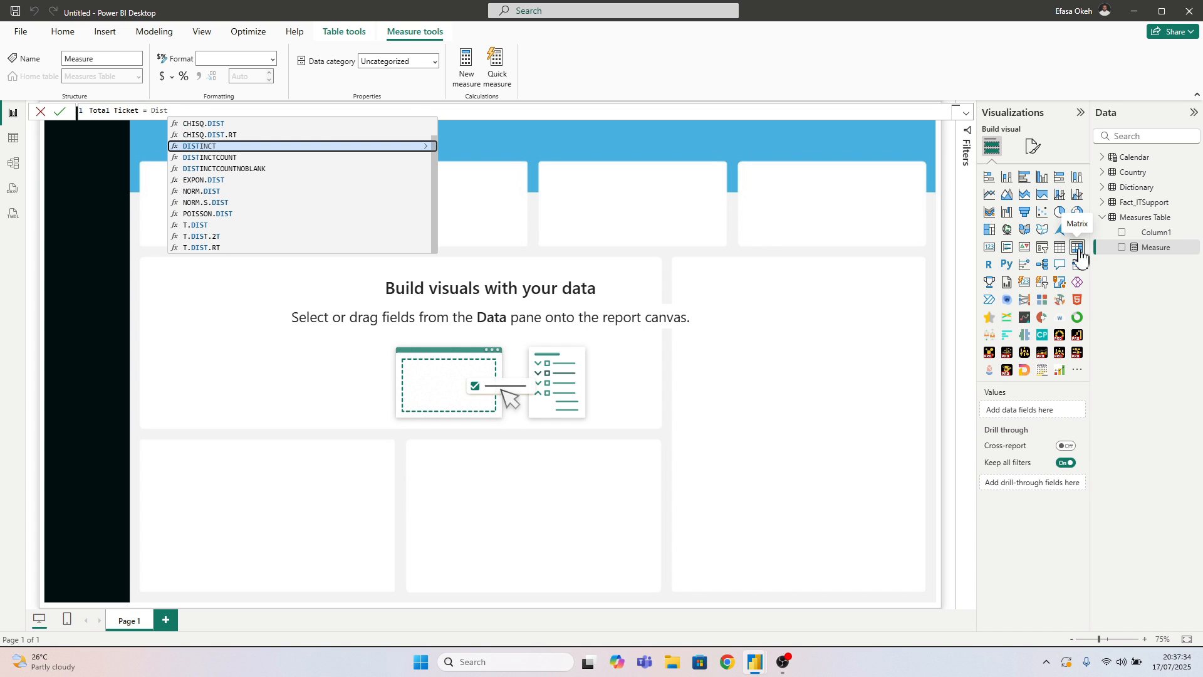
click(210, 159)
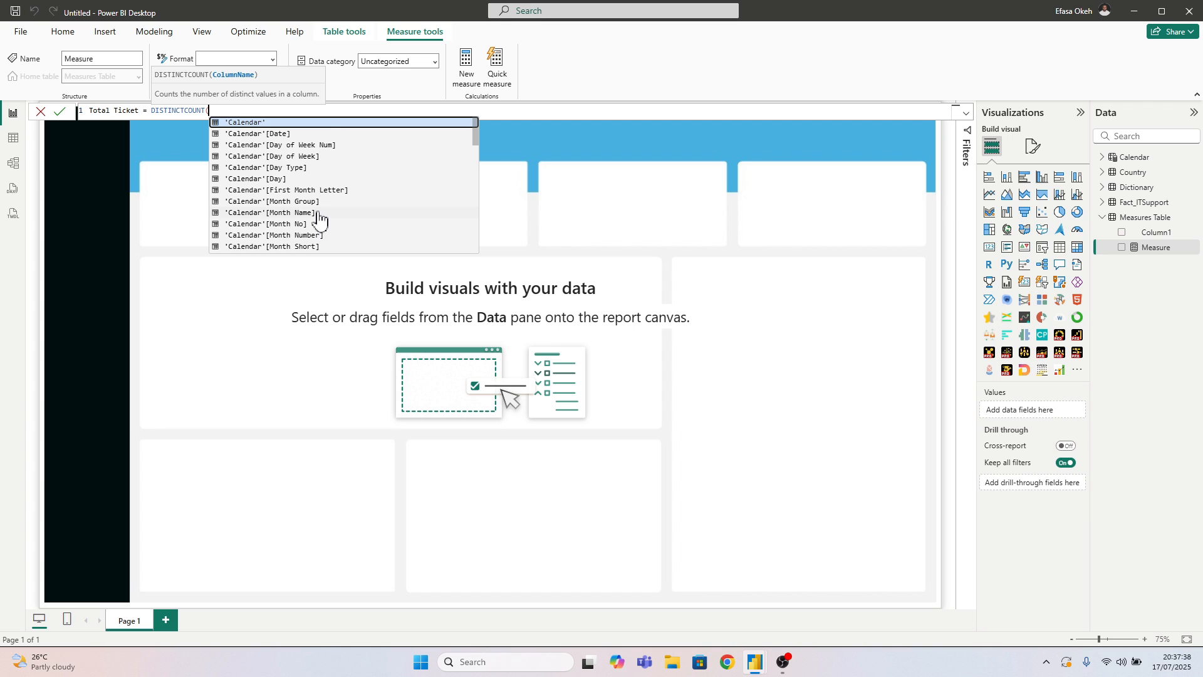
text(tic)
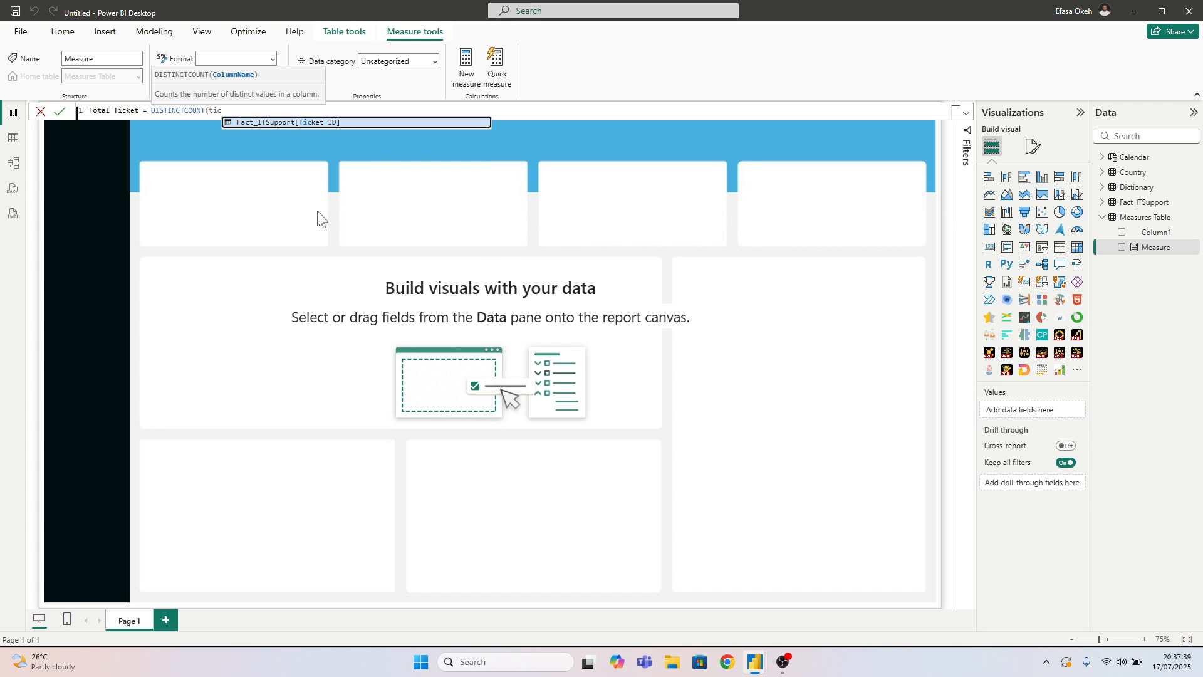
click(317, 123)
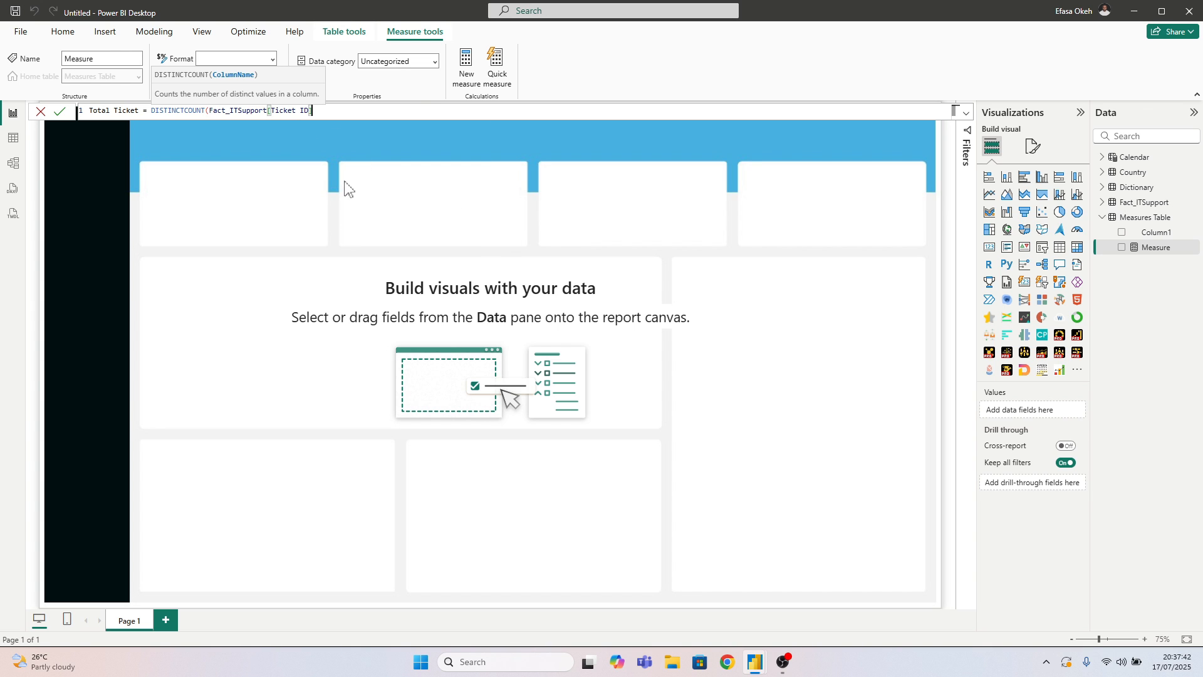
text())
key(Return)
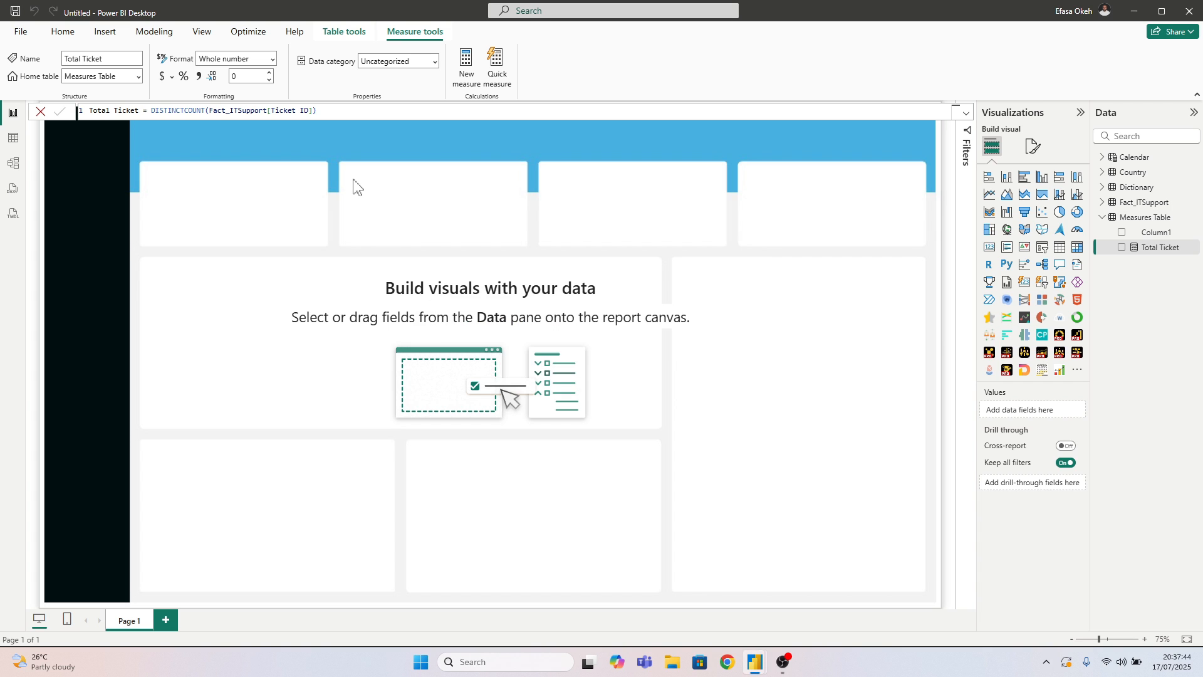
Compare the Date and Resolution Date columns in the Fact_ITSupport table's data
click(13, 138)
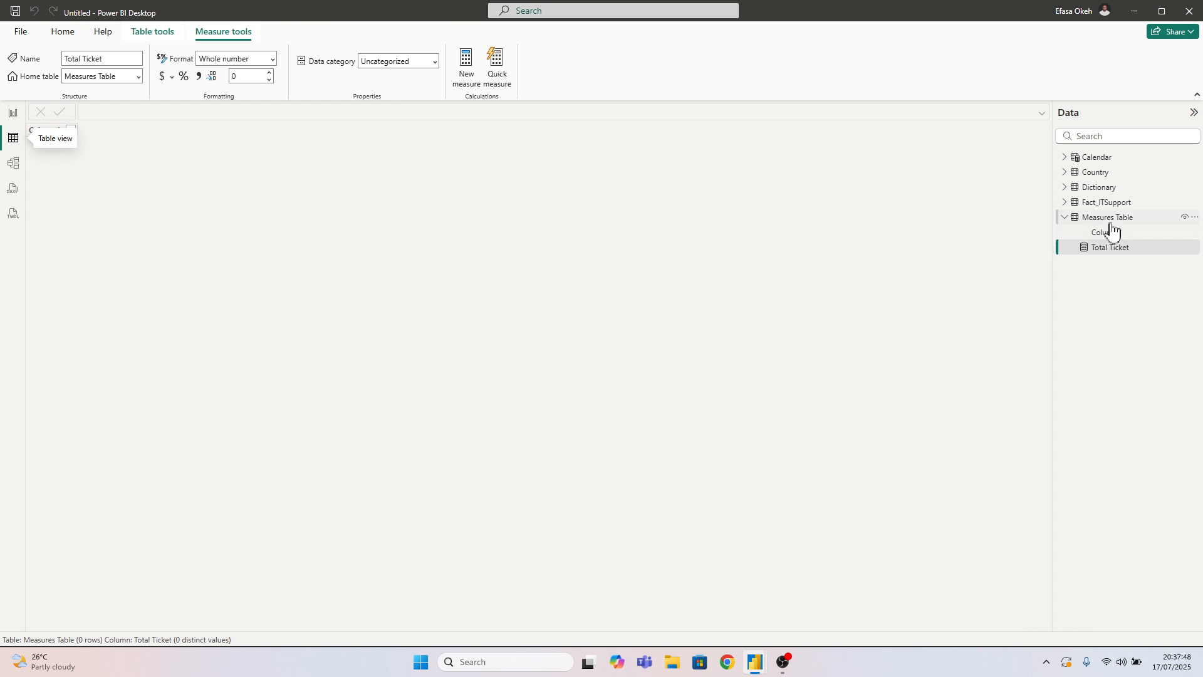
click(1104, 202)
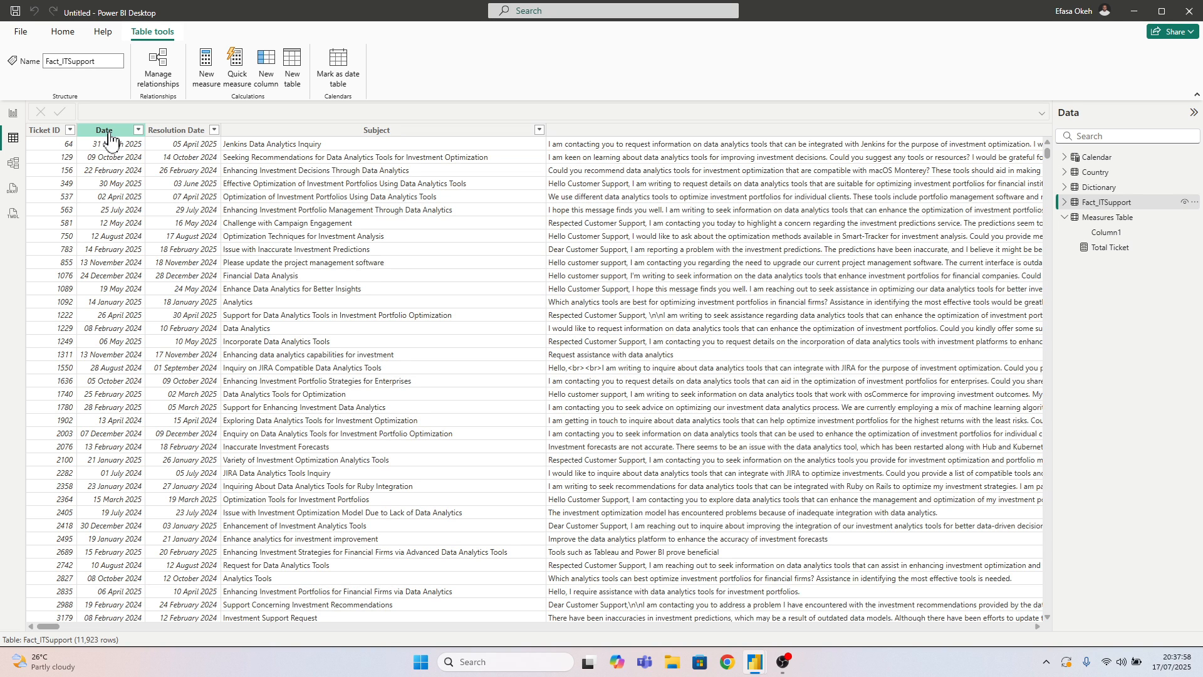
click(134, 249)
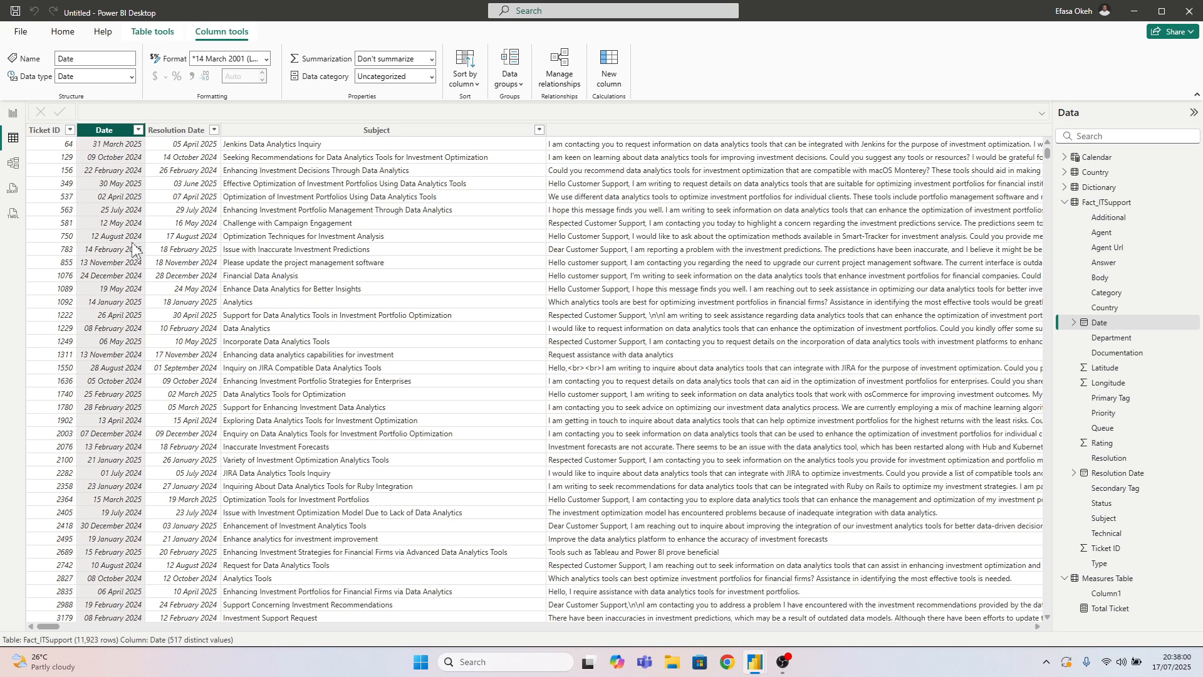
click(193, 252)
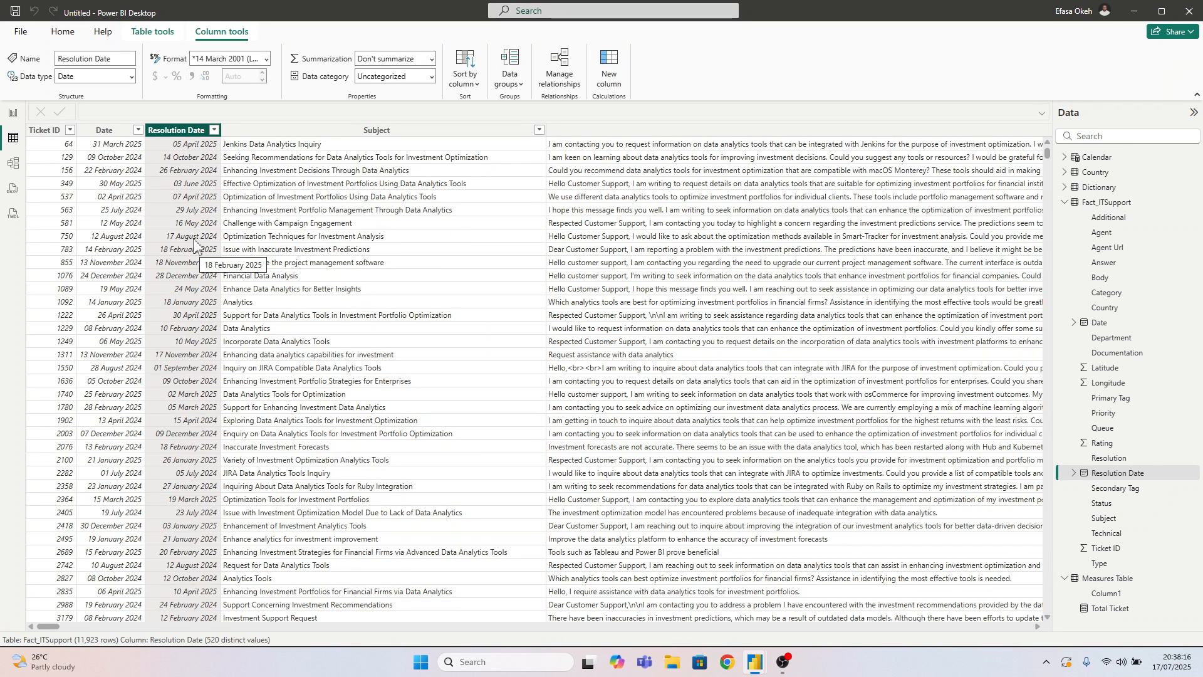
click(107, 131)
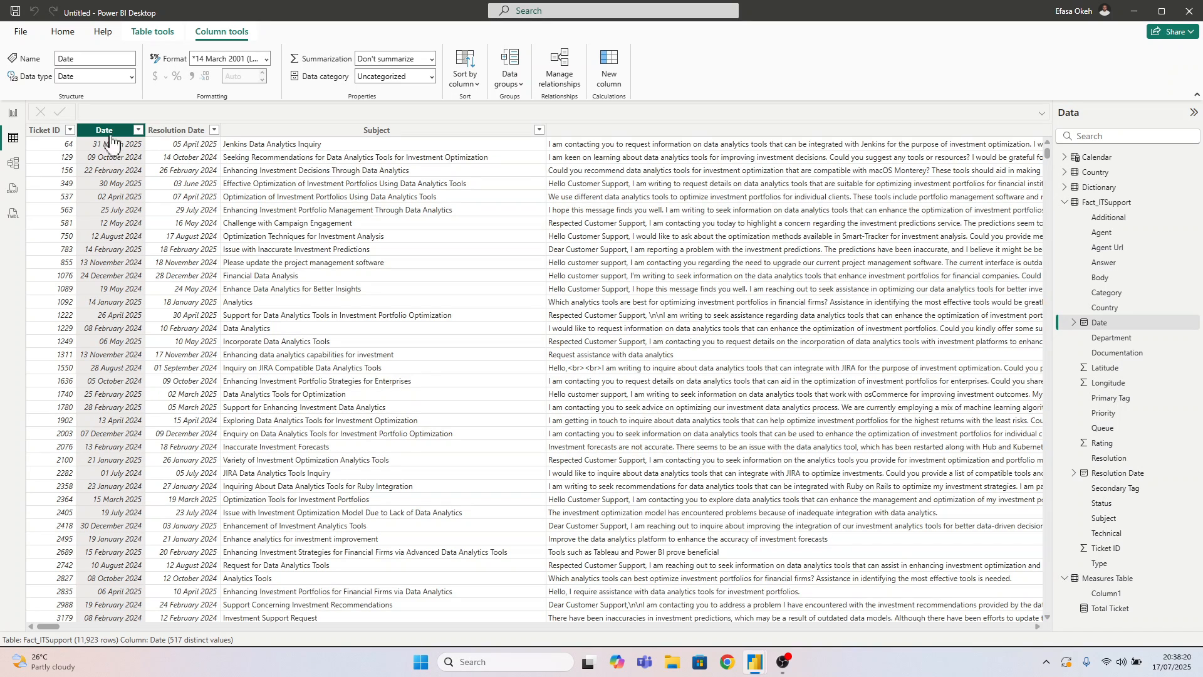
click(177, 132)
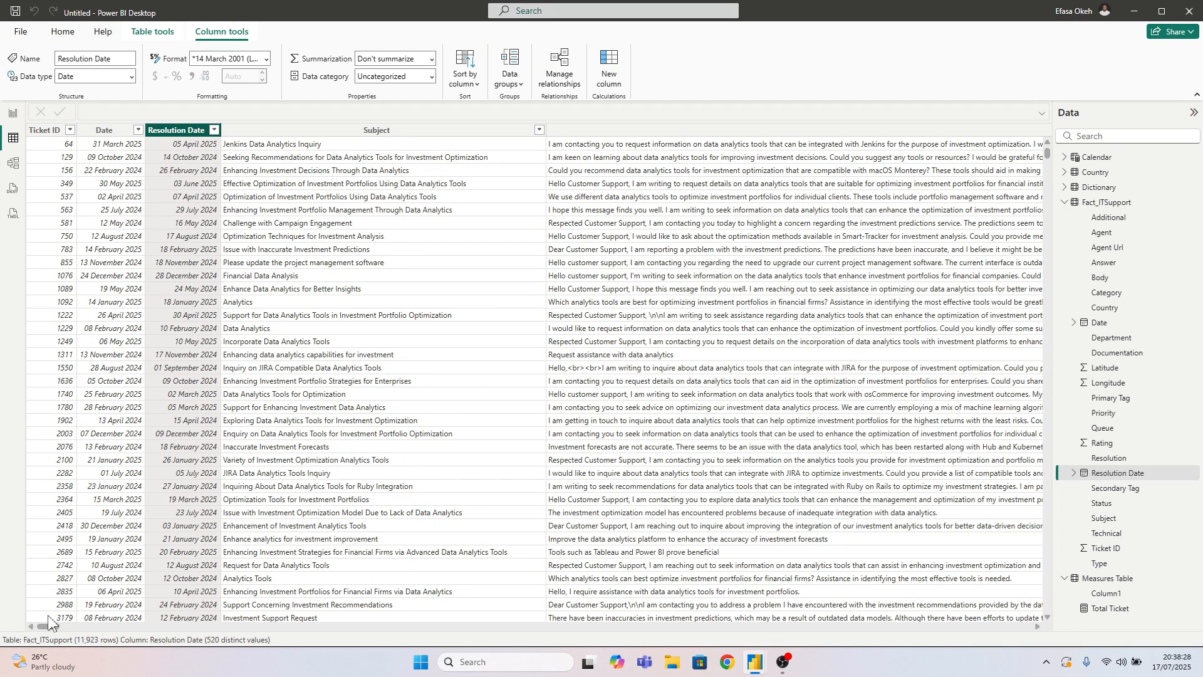
Add the calculated column Resolved Hours = DATEDIFF(Fact_ITSupport[Date],Fact_ITSupport[Resolution Date],HOUR) to the Fact_ITSupport table
drag(49, 626, 1052, 614)
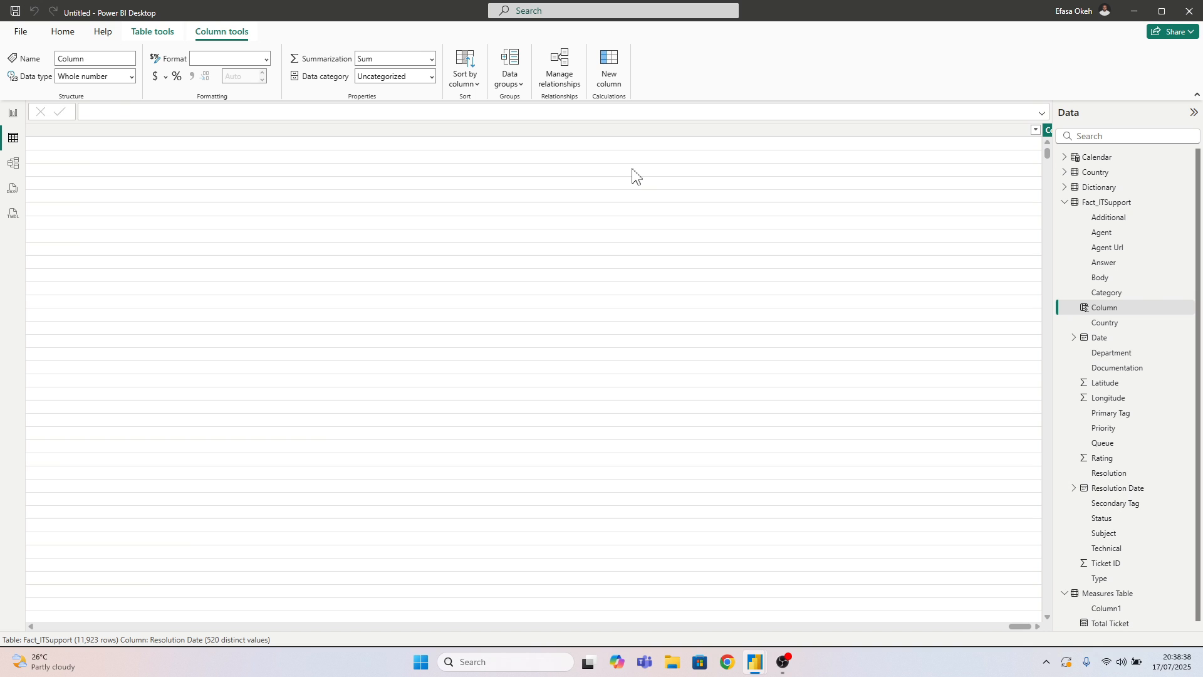
text(Resolve)
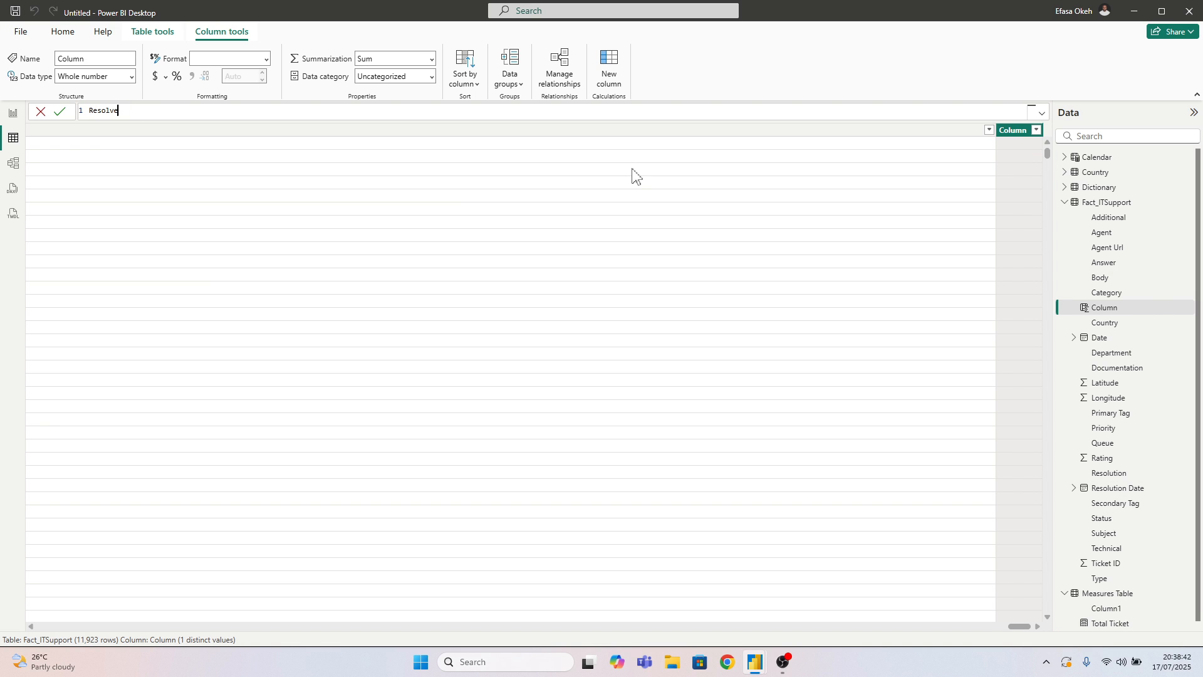
text(d Hours = Dat)
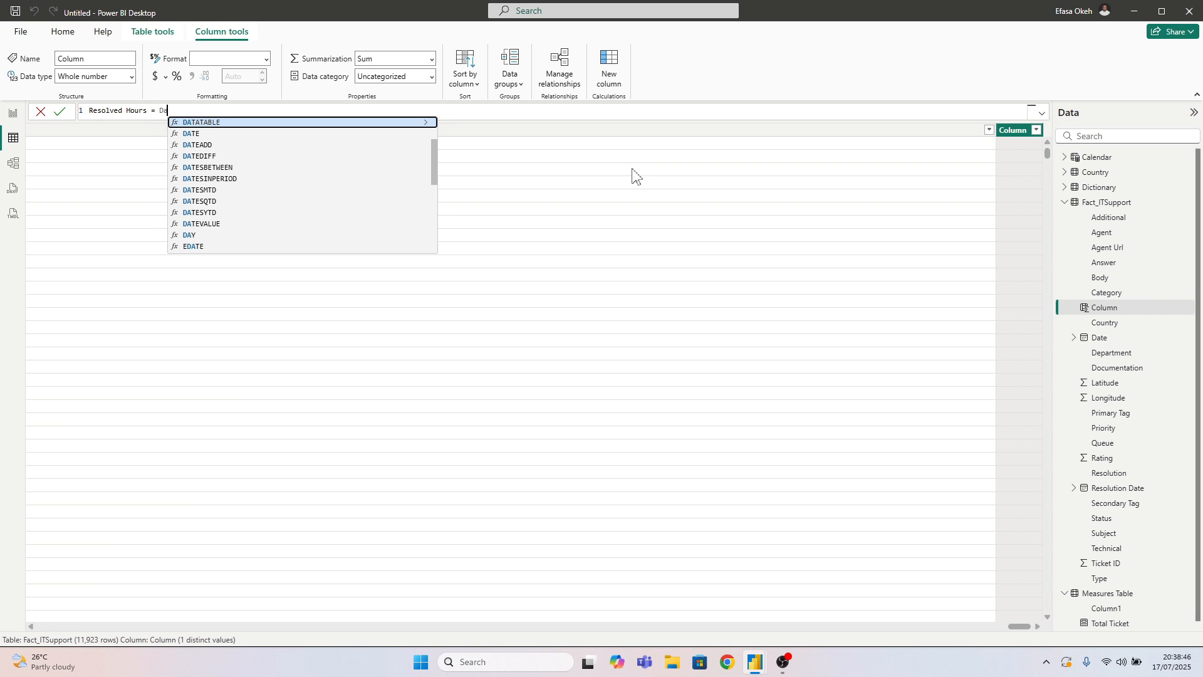
click(229, 157)
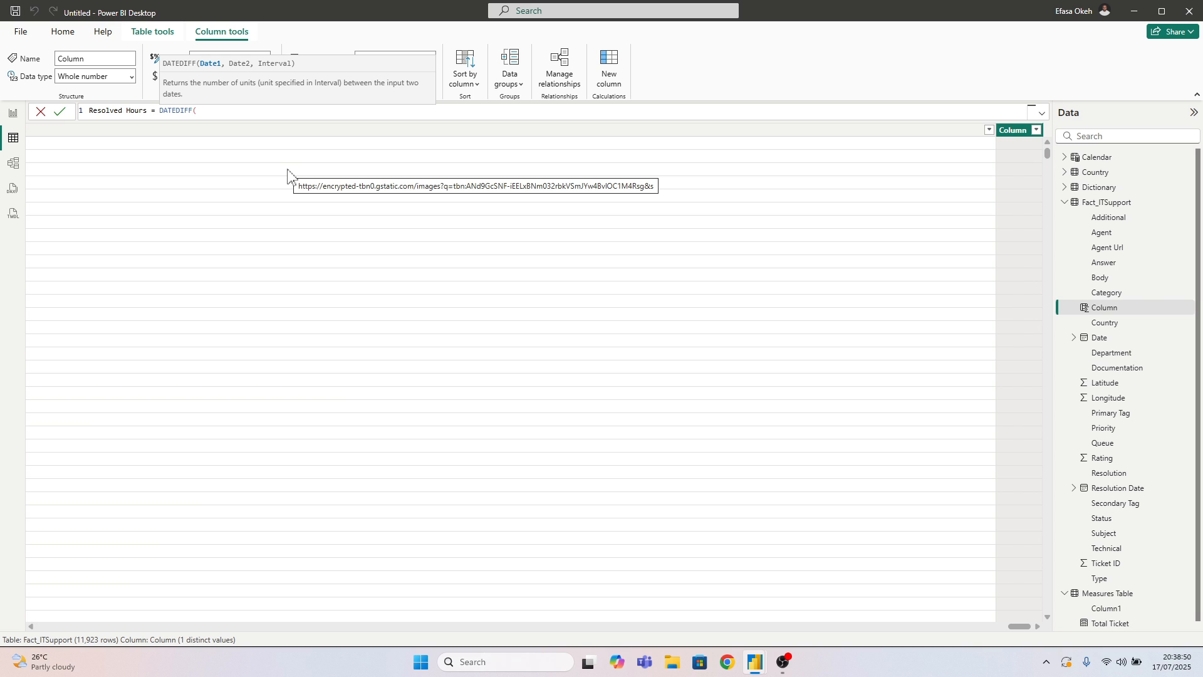
text(Date)
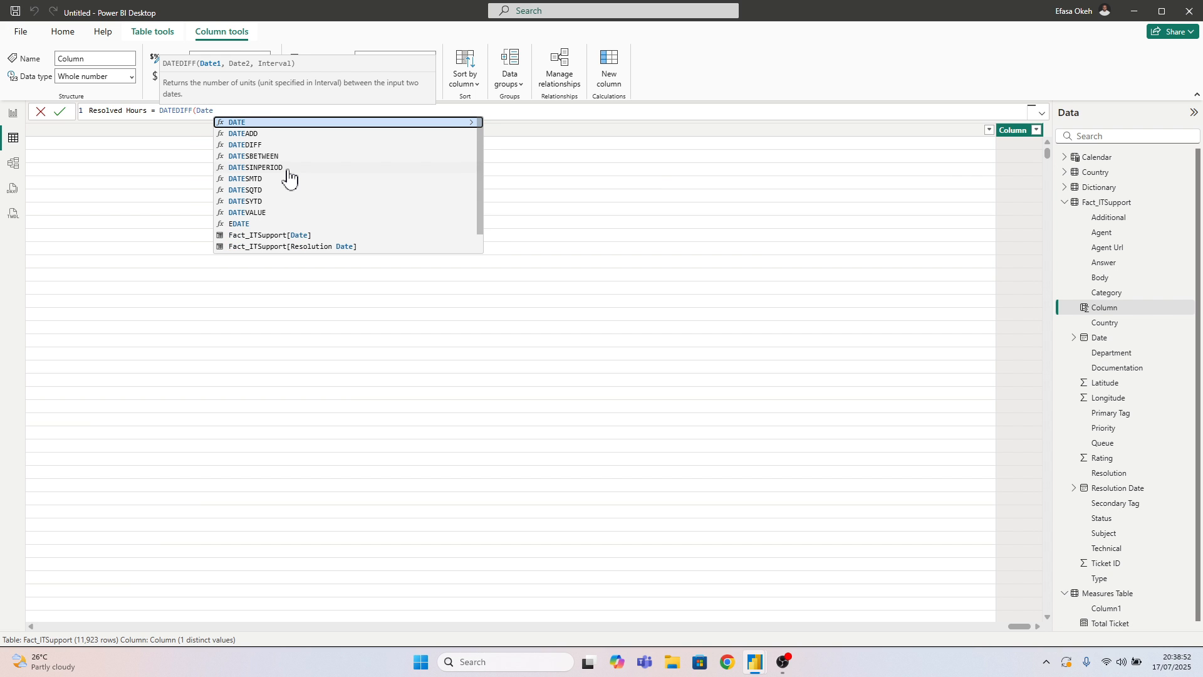
click(279, 234)
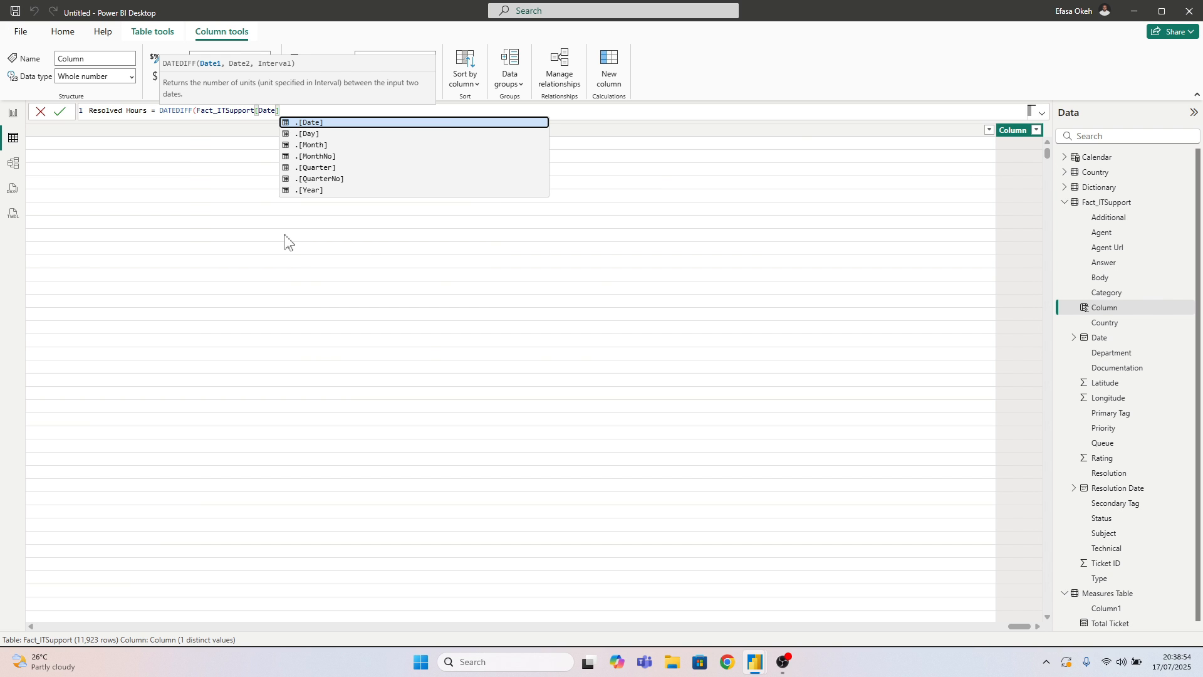
text(,)
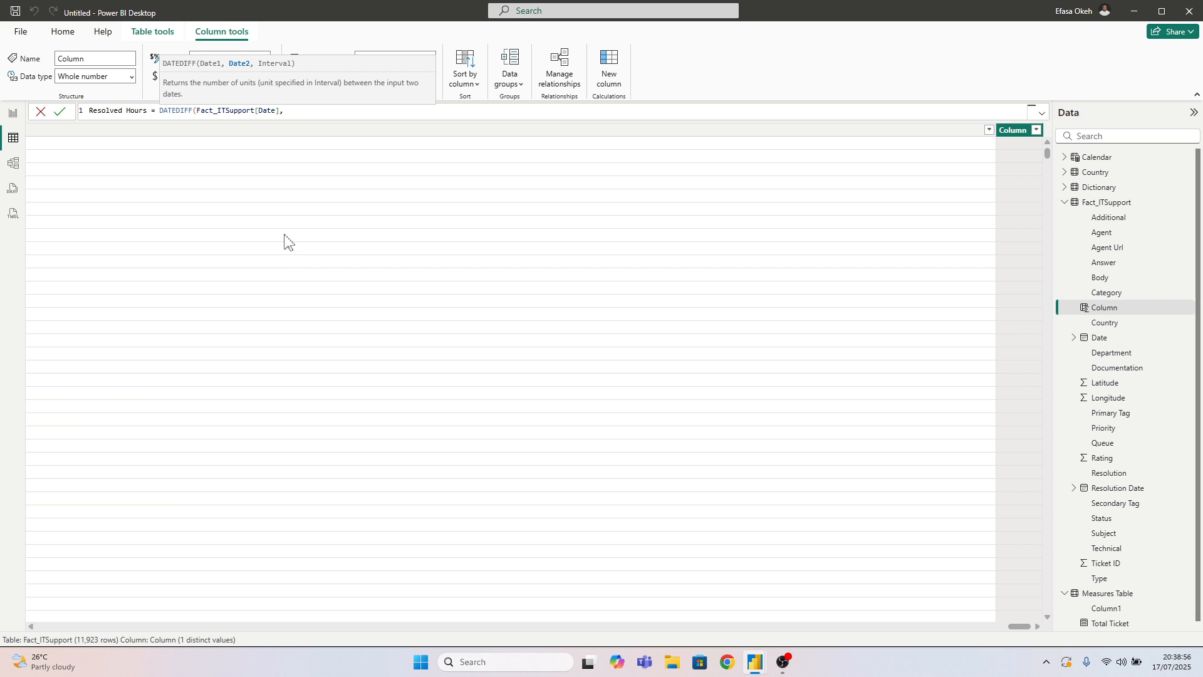
text(Res)
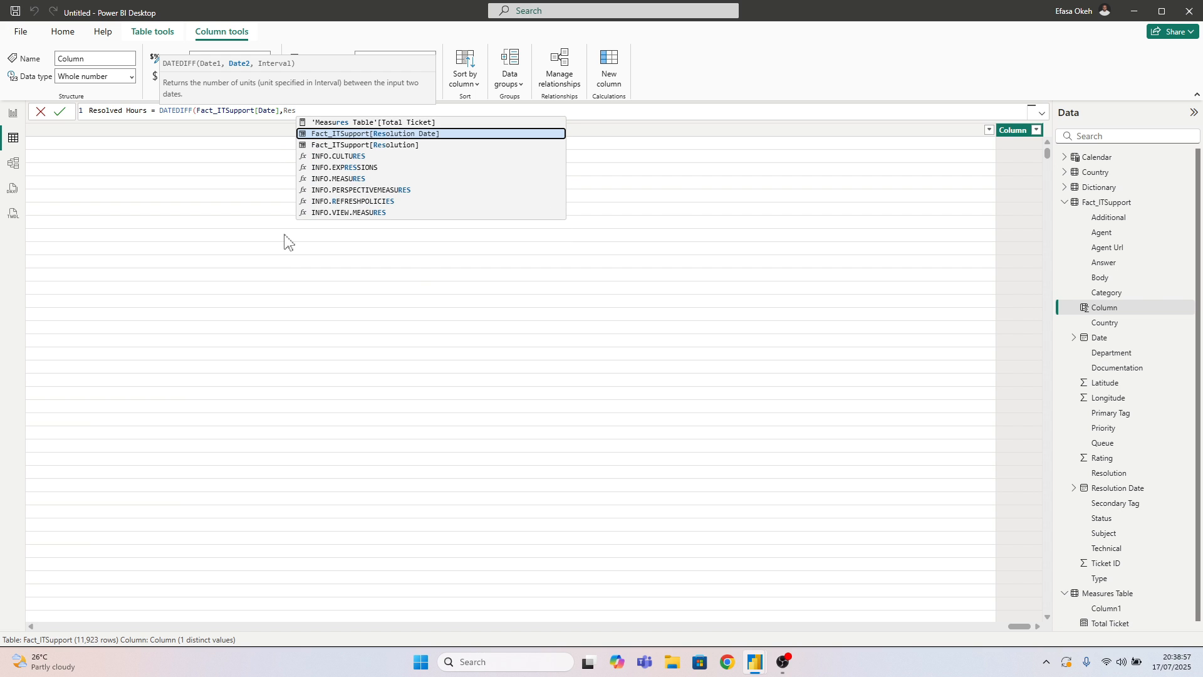
click(393, 136)
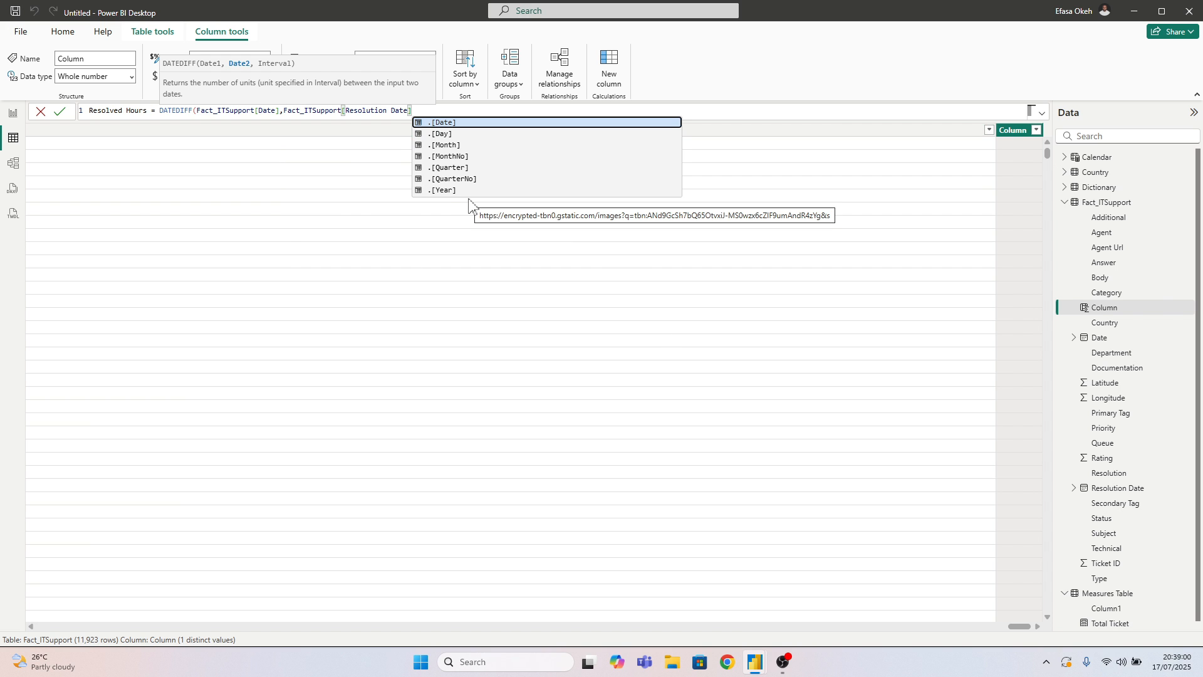
text(,)
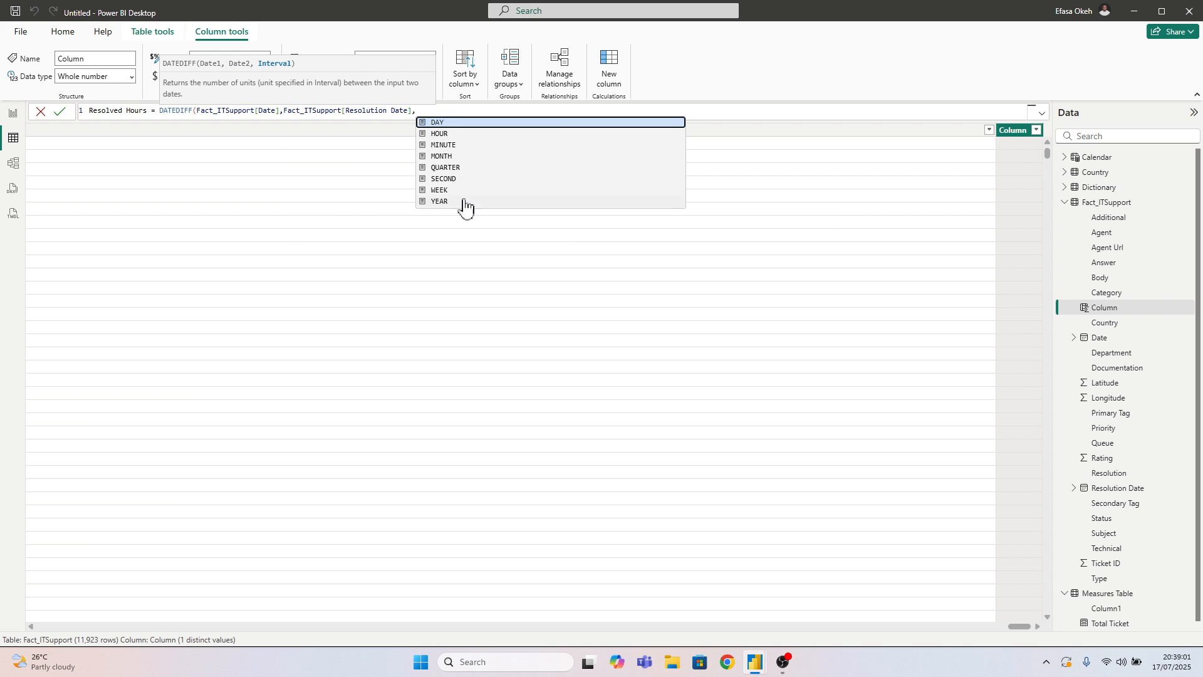
click(457, 134)
text())
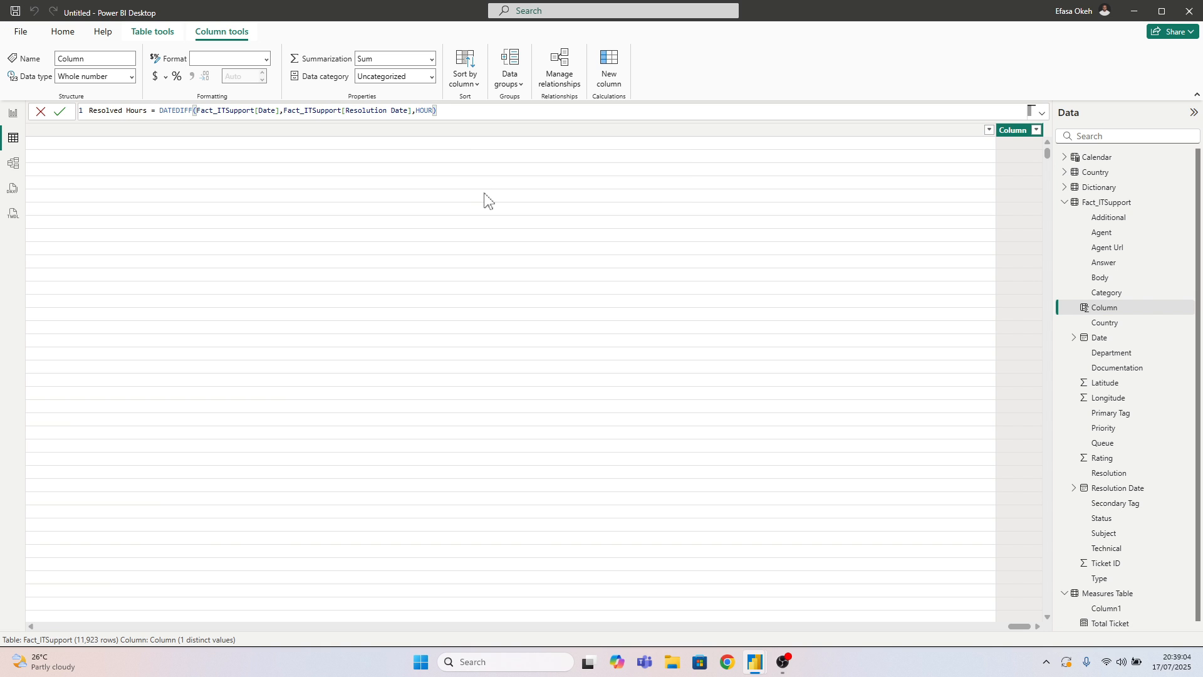
key(Return)
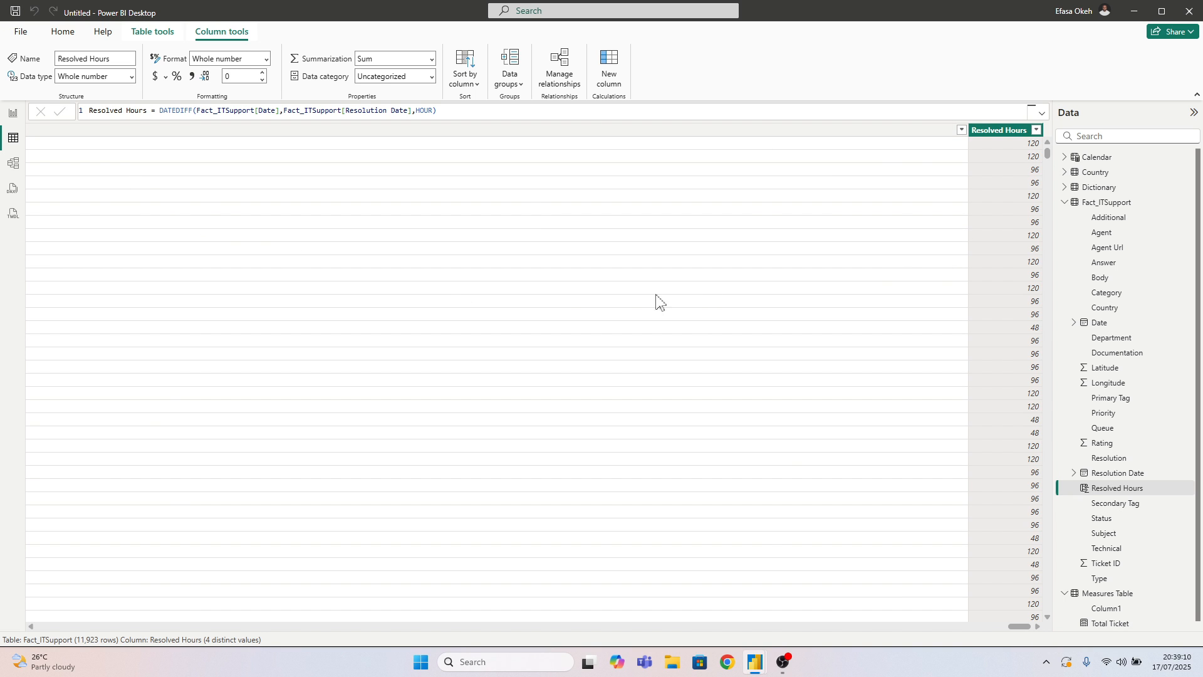
Narrow the overly wide Agent Url and Answer columns in the Fact_ITSupport data table
drag(1016, 626, 1026, 627)
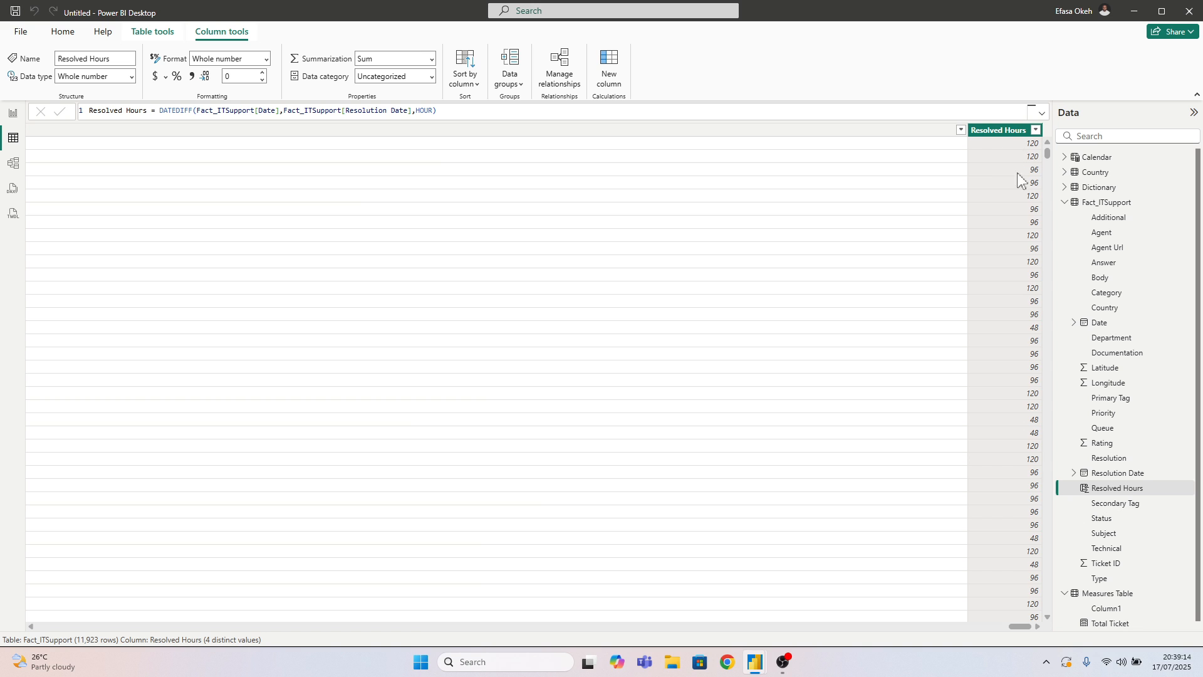
click(965, 129)
click(964, 143)
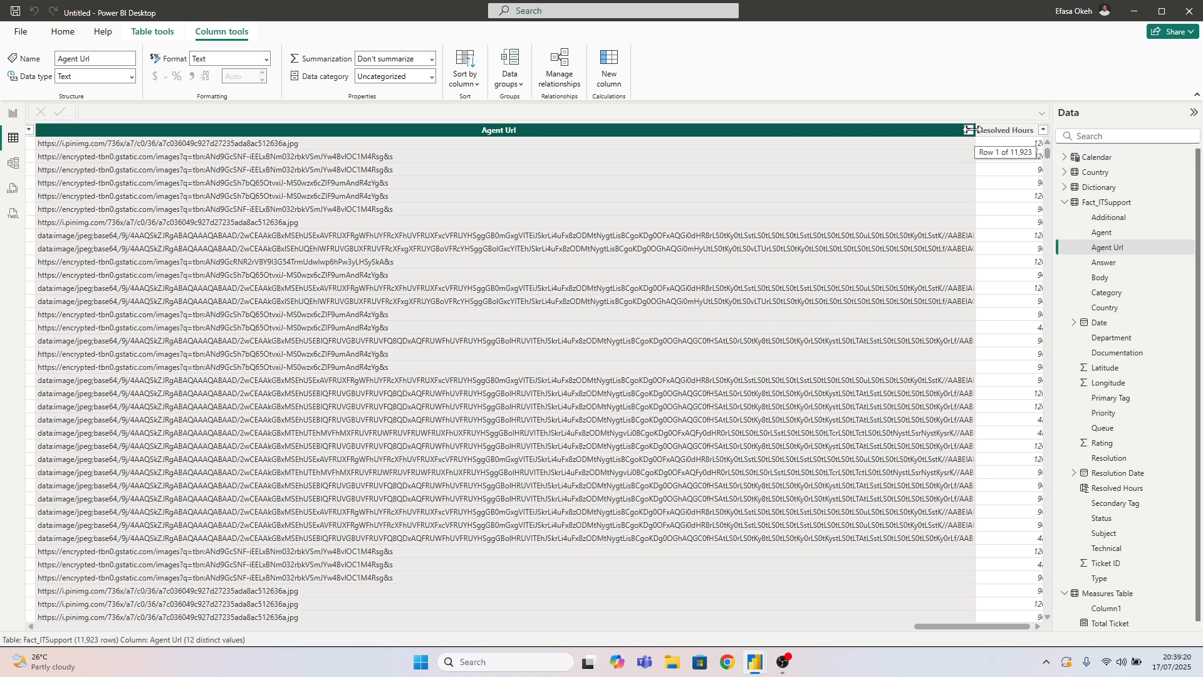
drag(971, 132, 101, 132)
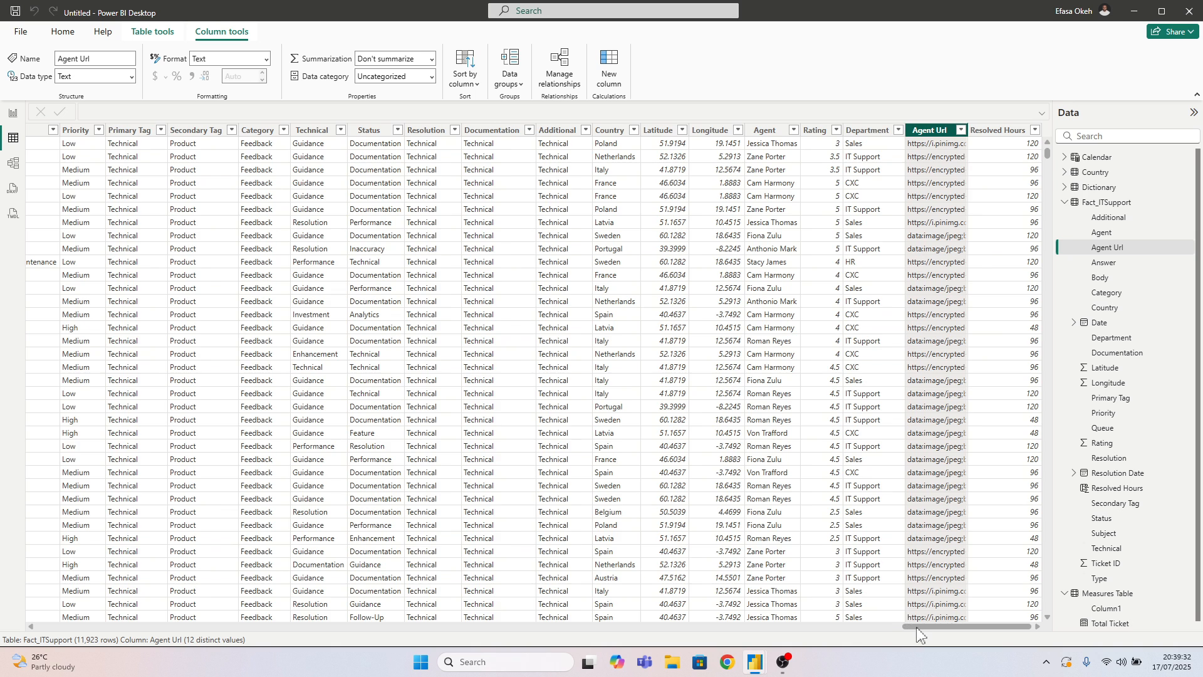
drag(916, 627, 788, 632)
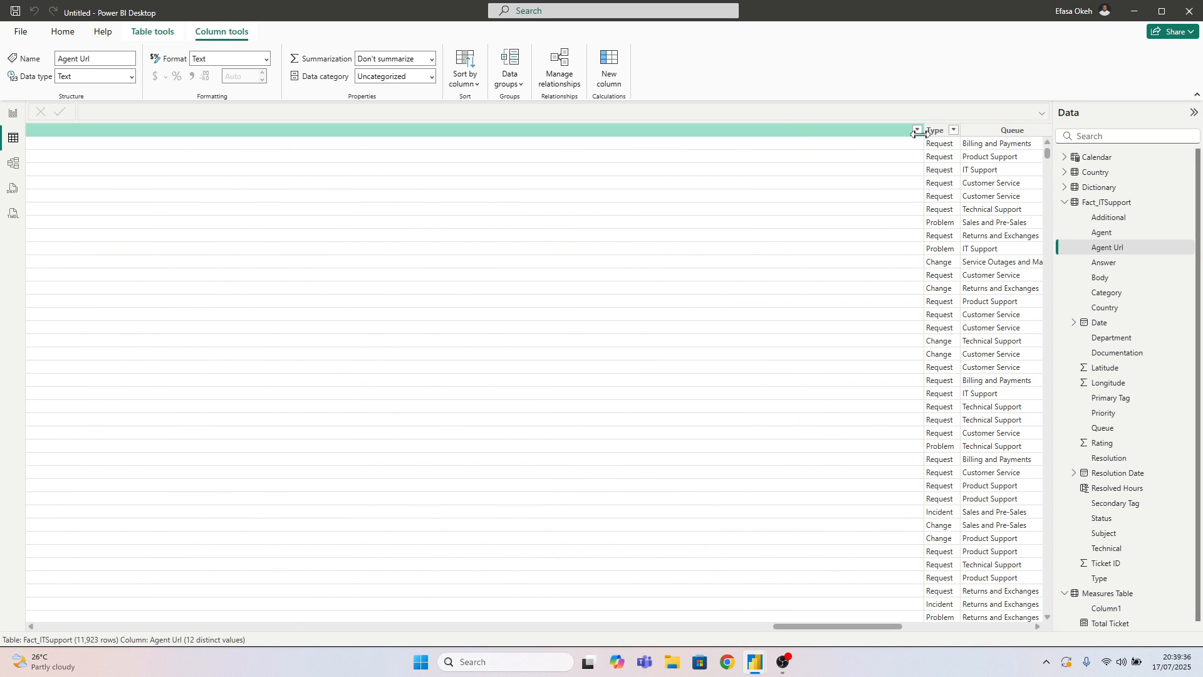
click(700, 141)
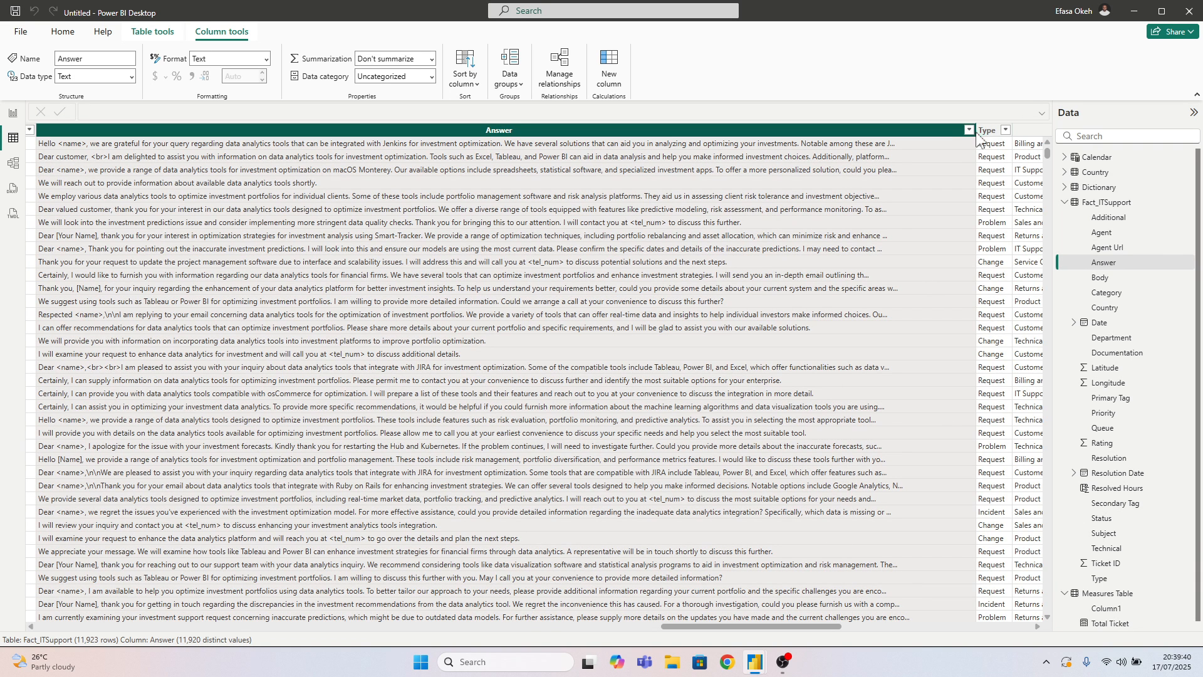
drag(970, 131, 140, 130)
Check the distinct filter values of the Priority and Resolved Hours columns without applying any filter
drag(797, 626, 724, 629)
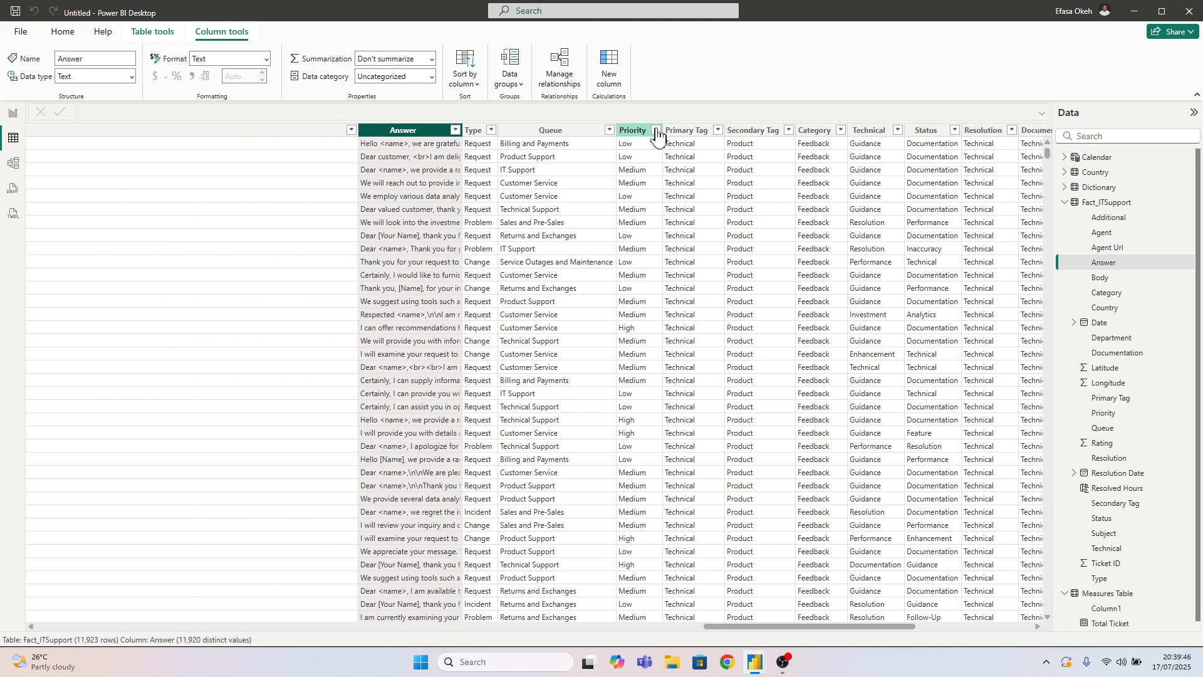
click(656, 131)
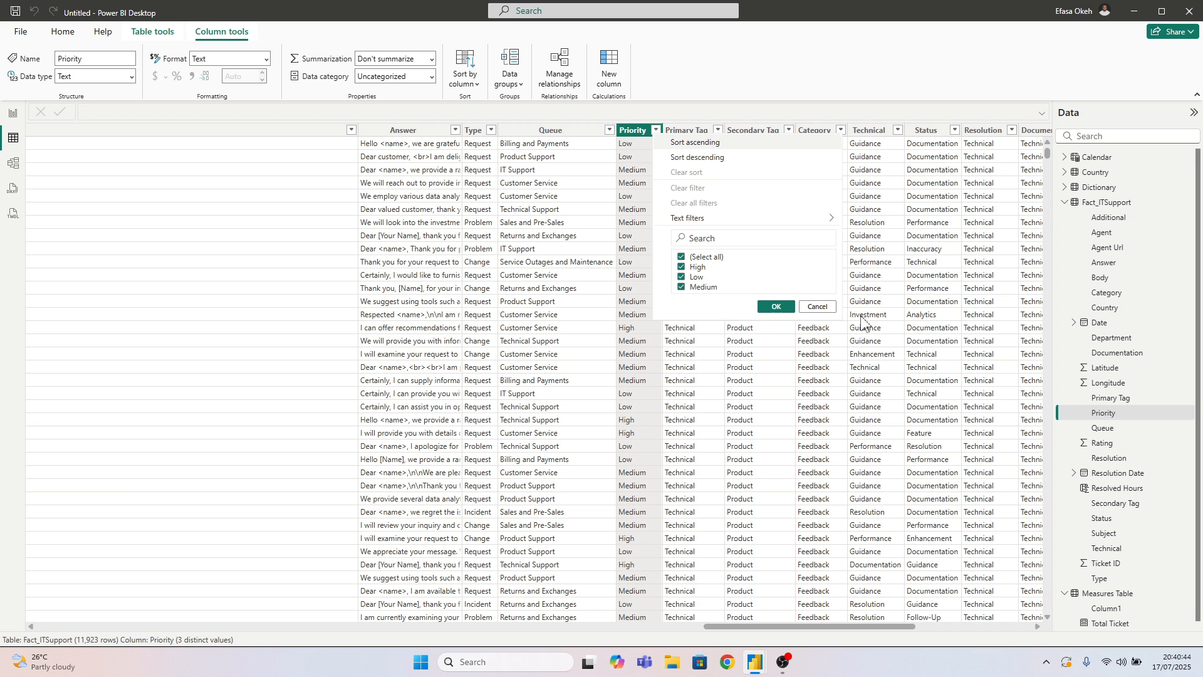
click(814, 307)
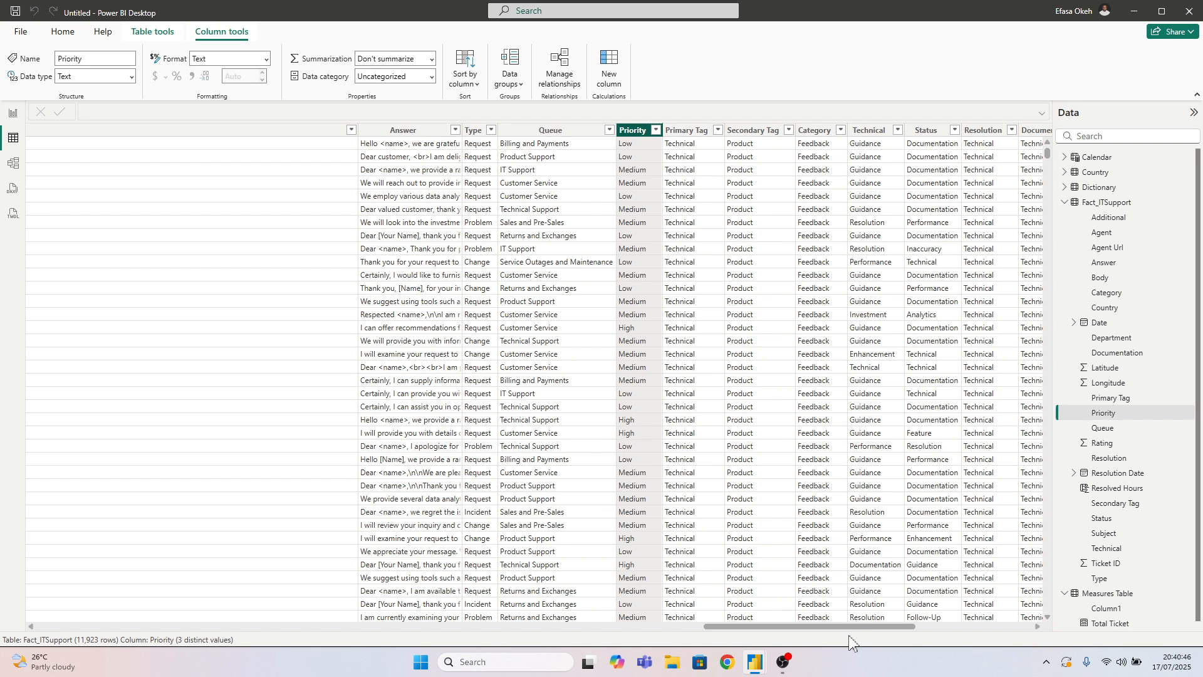
drag(869, 627, 985, 627)
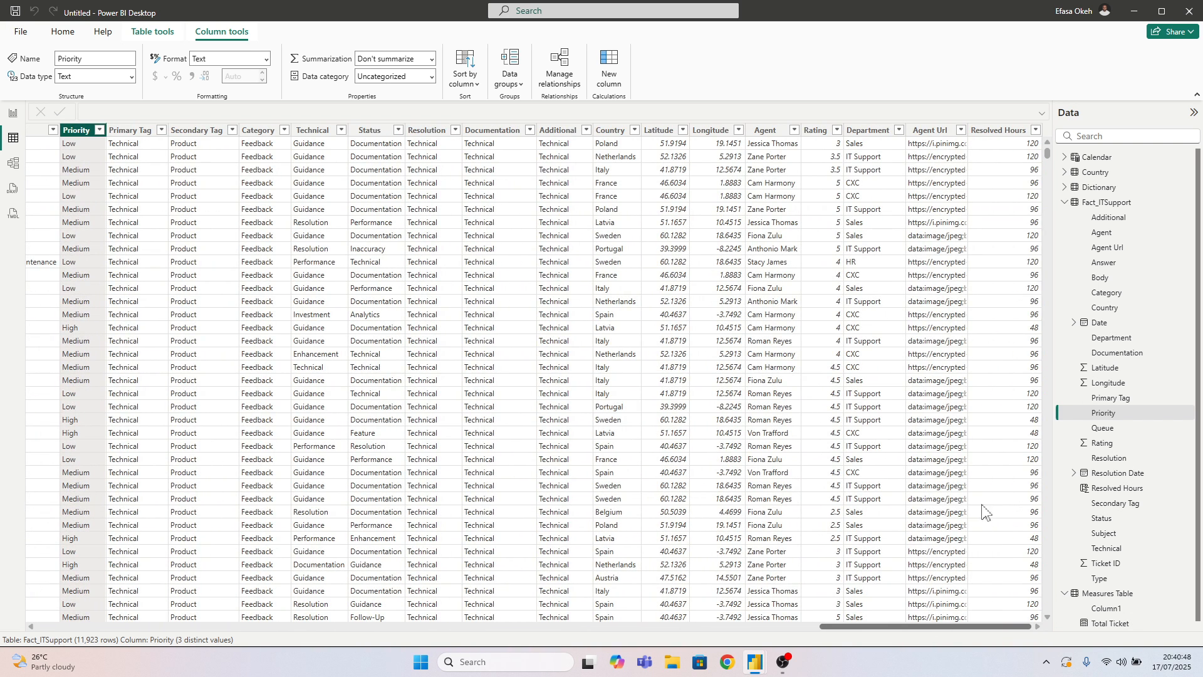
click(1035, 134)
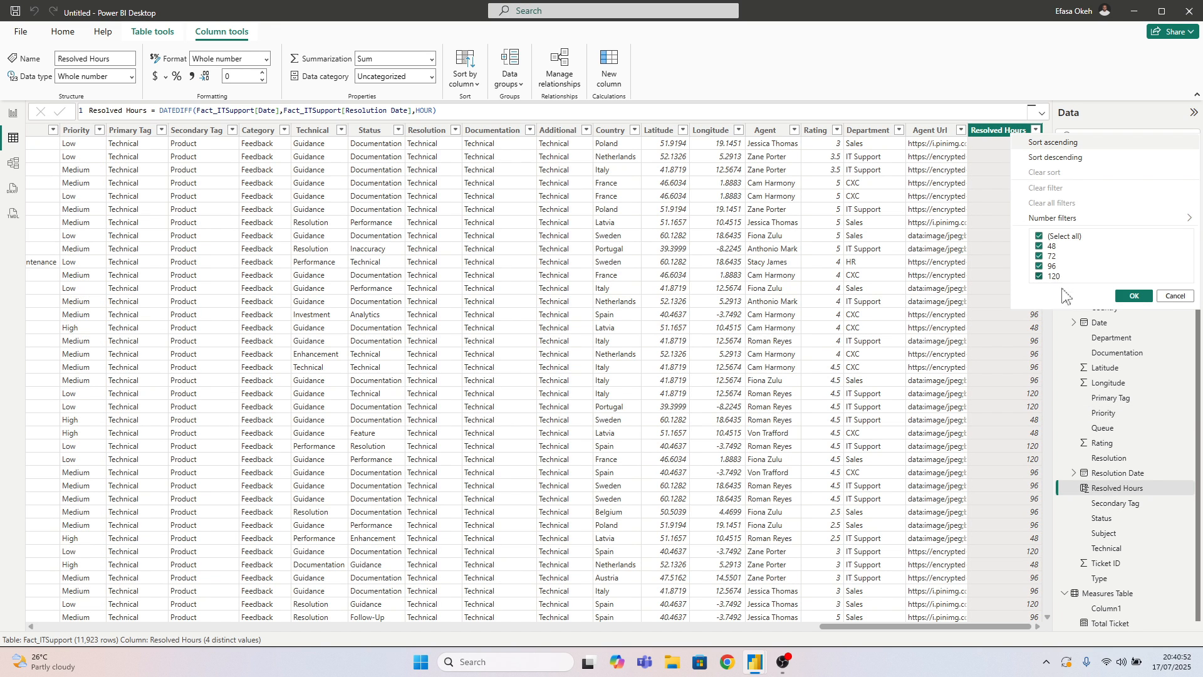
click(1174, 296)
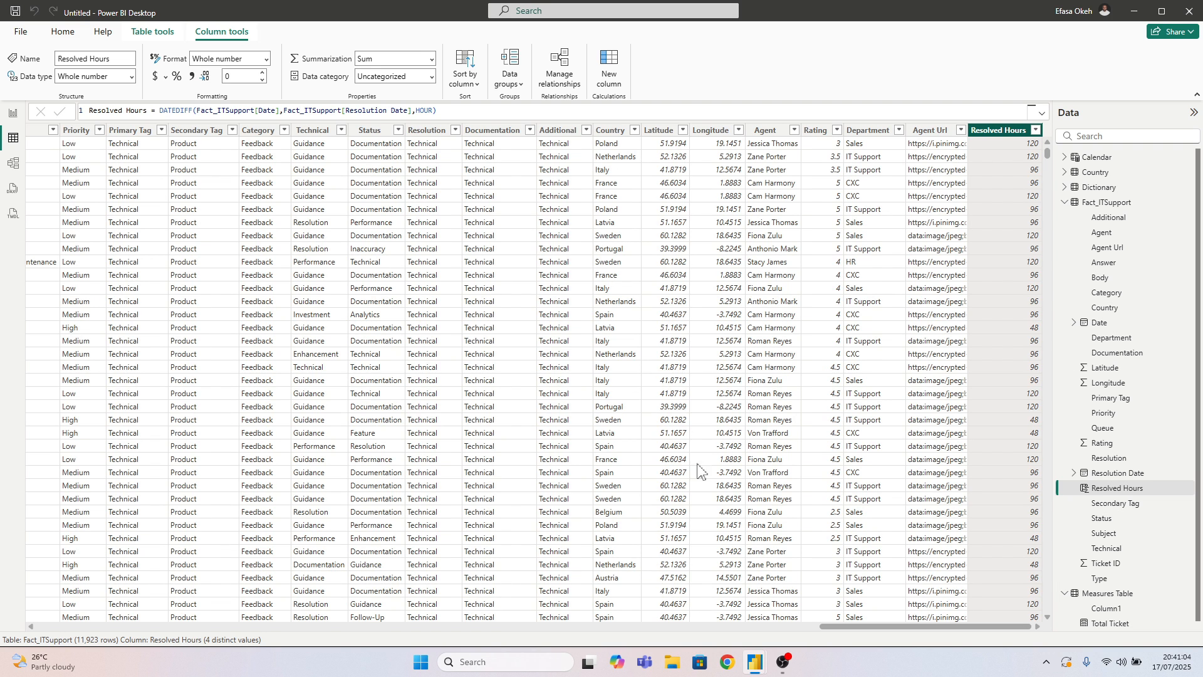
Switch to the IT Support Light Mode report and bring up the Resolve Hours and Priority SLA columns of its Fact_ITSupport table data
mouse_move(754, 668)
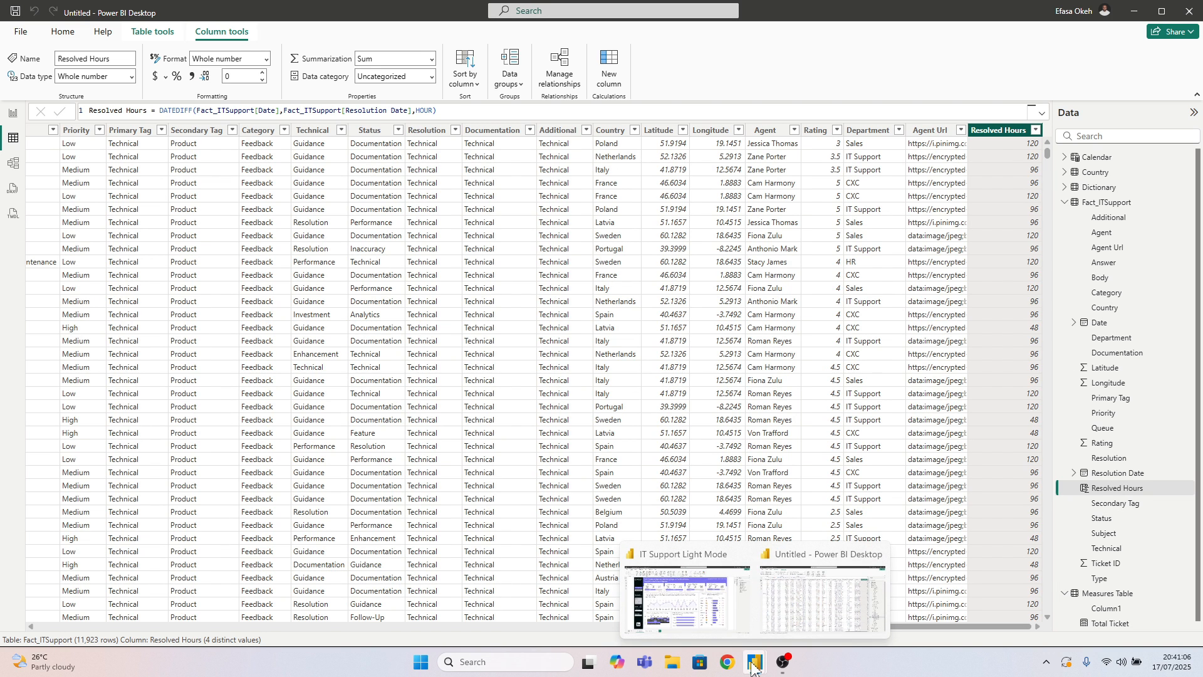
click(818, 592)
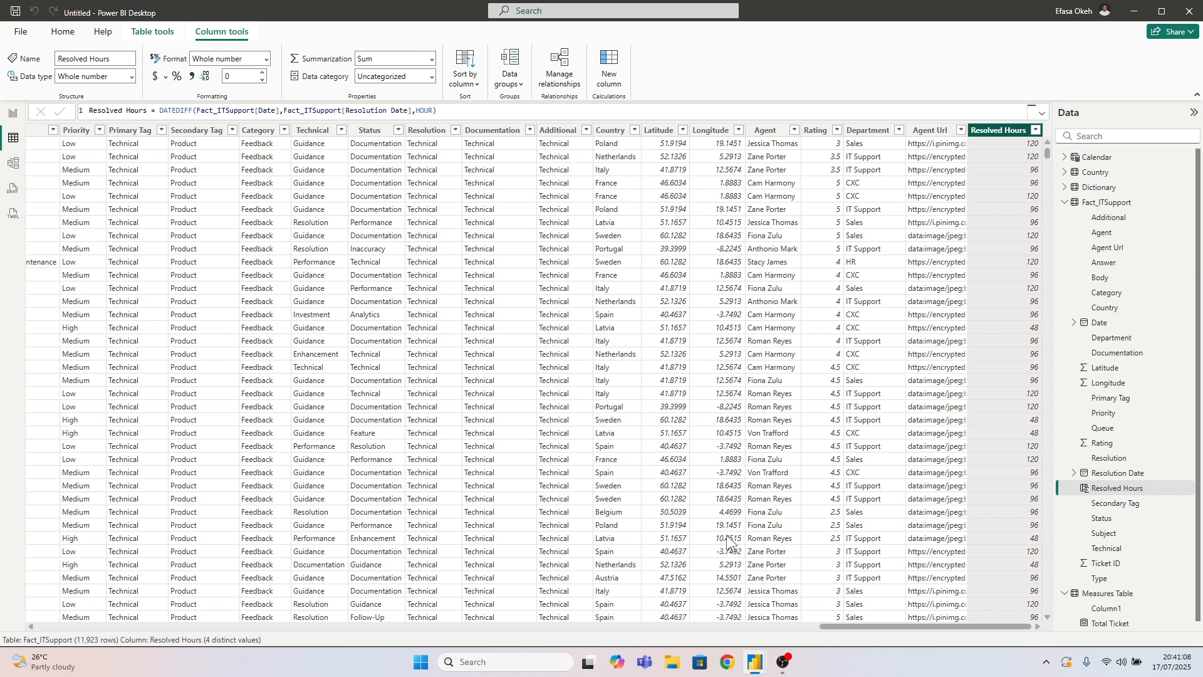
mouse_move(755, 664)
click(697, 607)
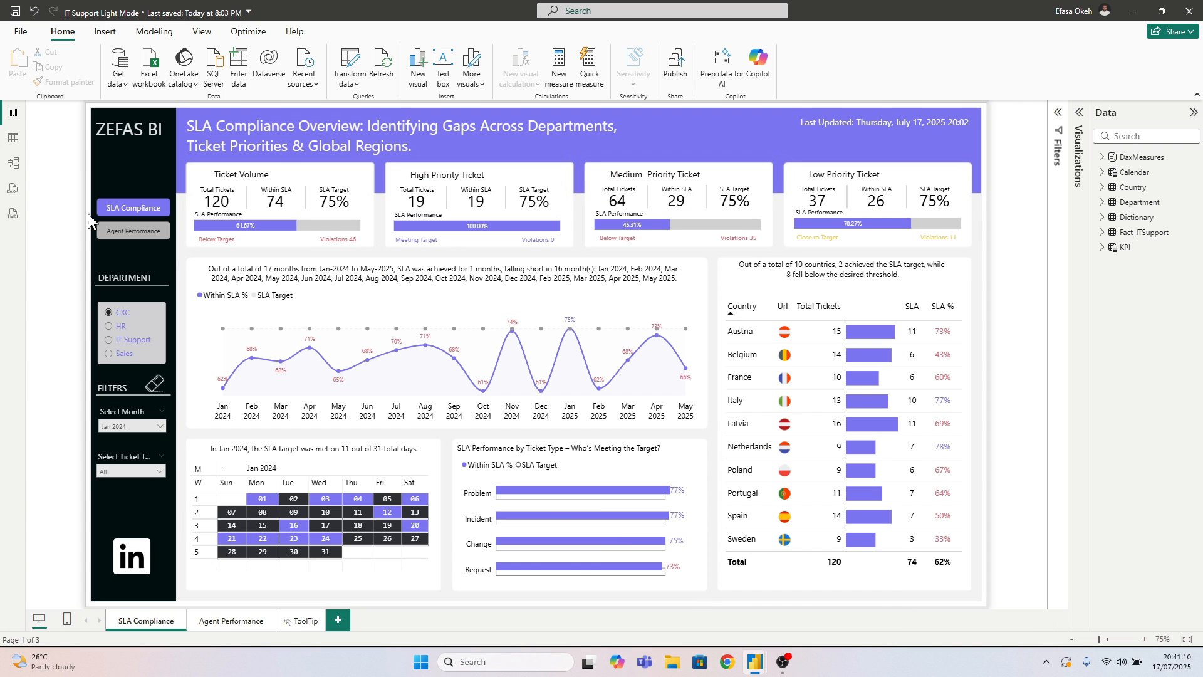
click(12, 137)
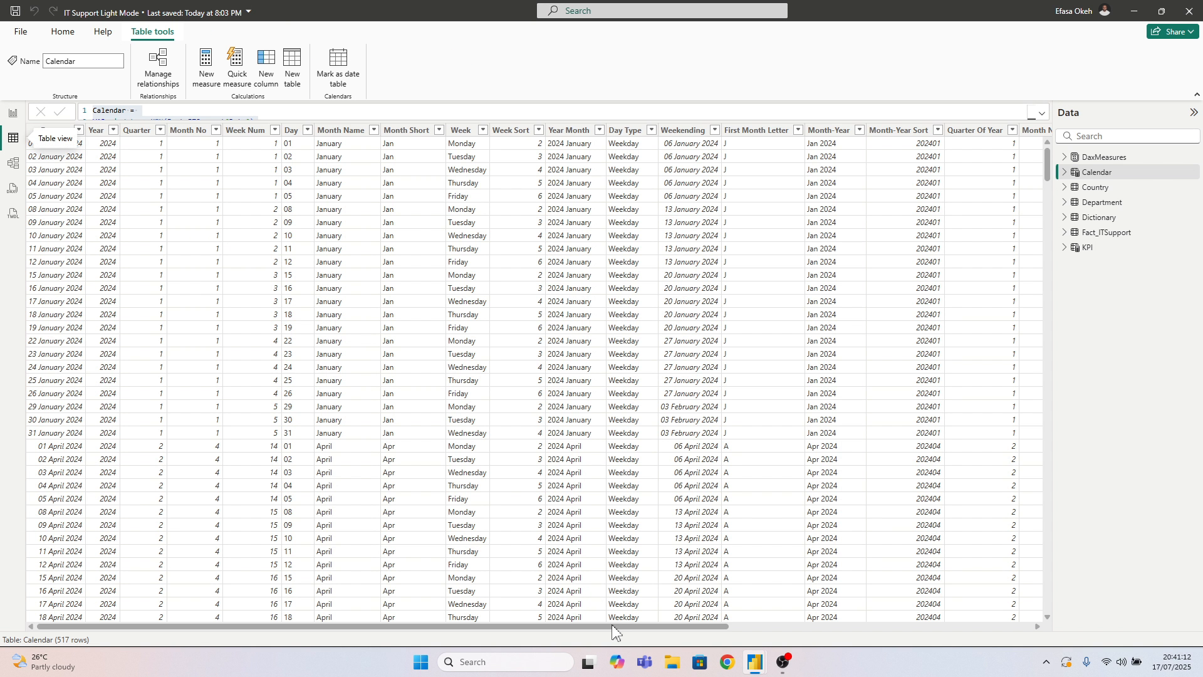
click(1104, 233)
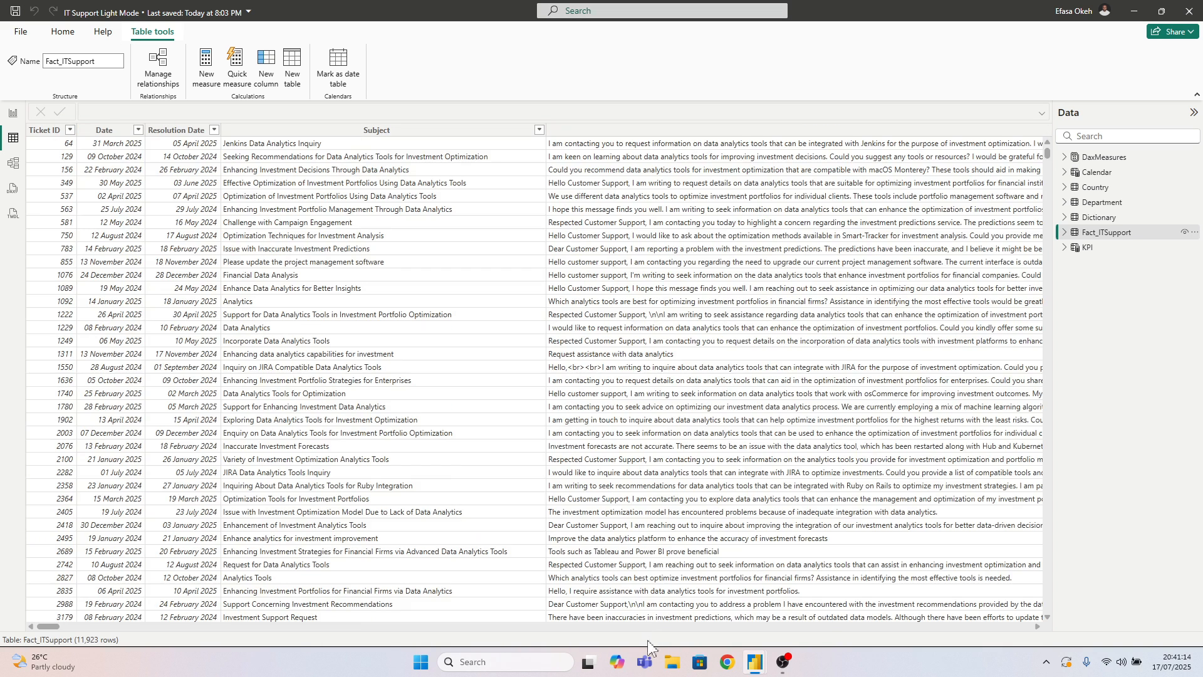
drag(52, 629, 1081, 659)
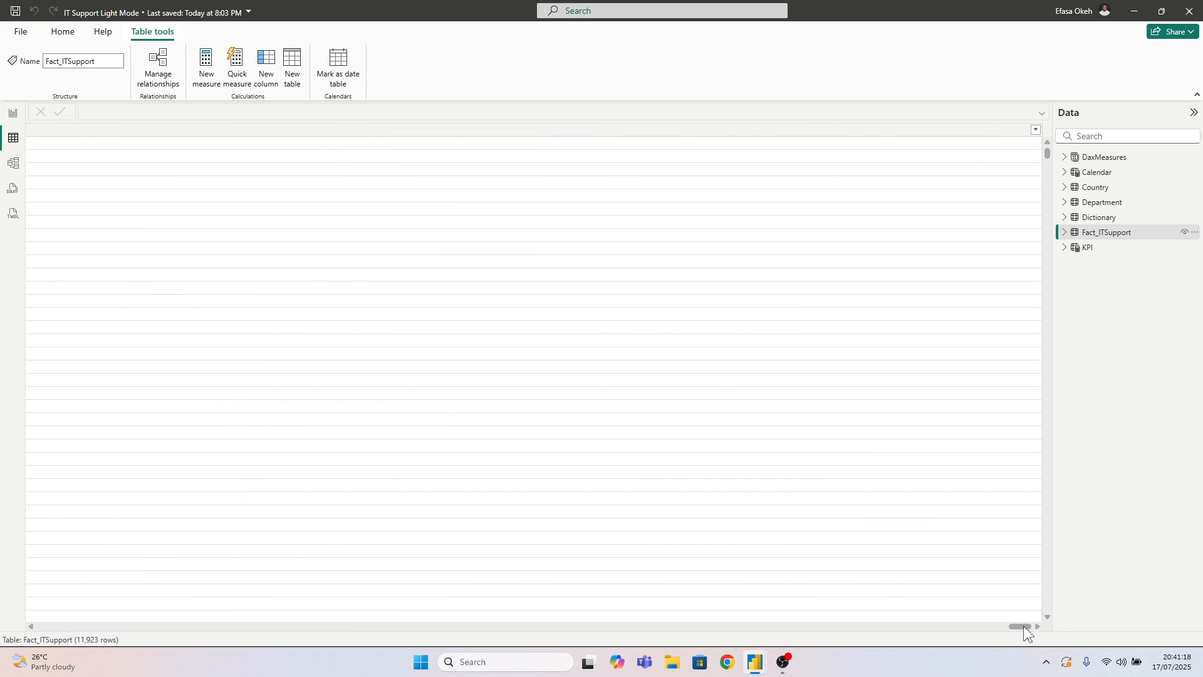
drag(1020, 633, 216, 600)
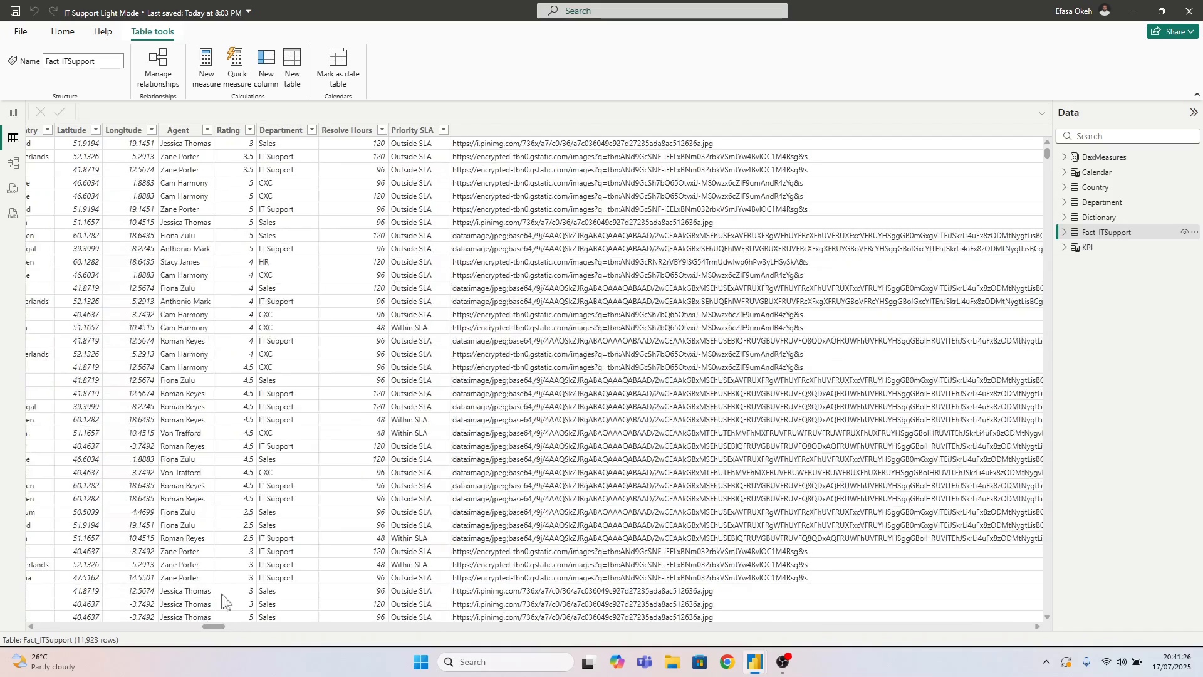
Expand the Priority SLA column's formula, remove its blank second line and copy the whole SWITCH expression
click(357, 131)
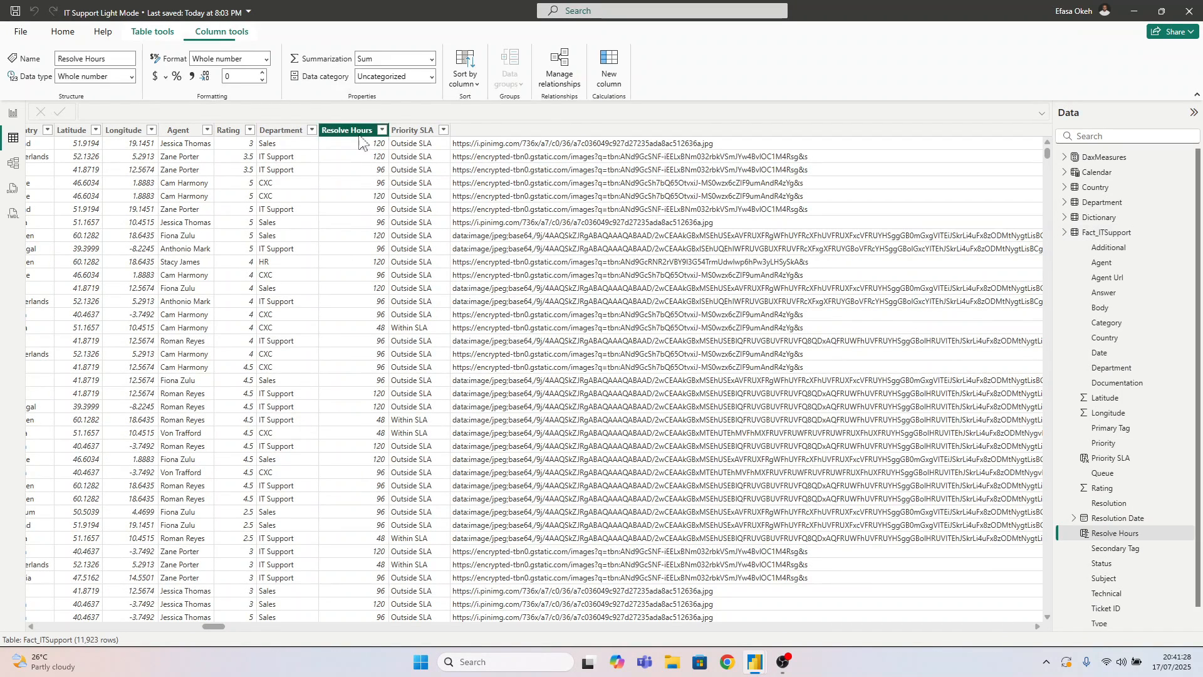
click(413, 131)
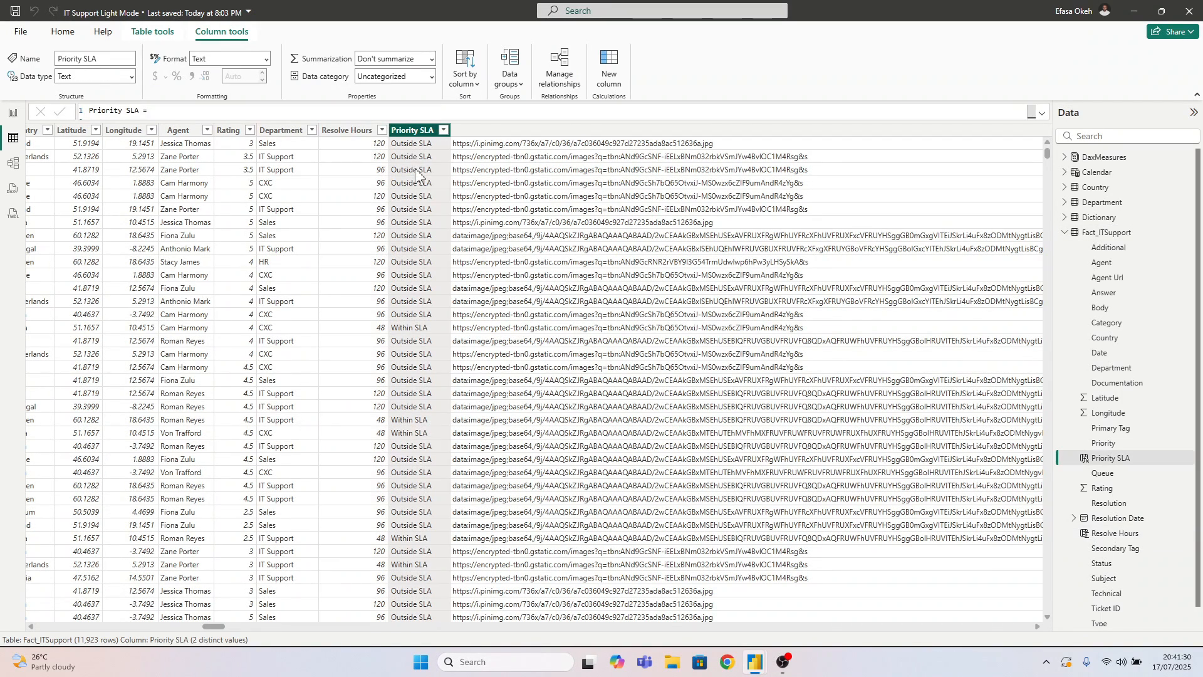
click(1040, 115)
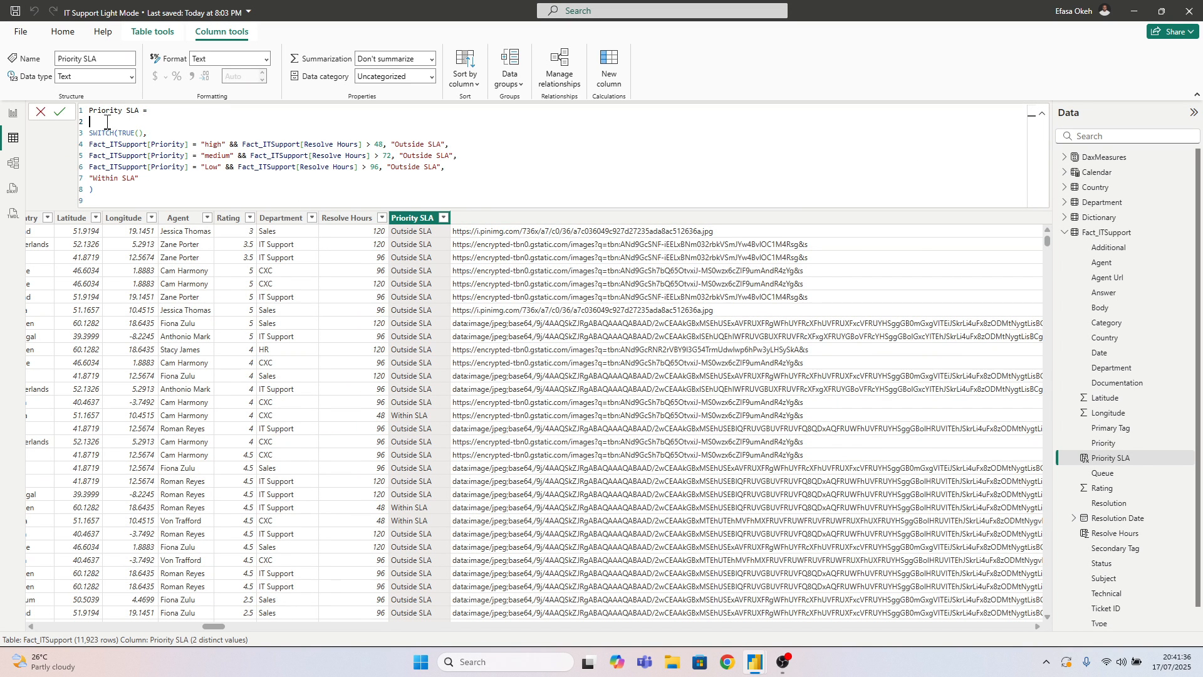
key(BackSpace)
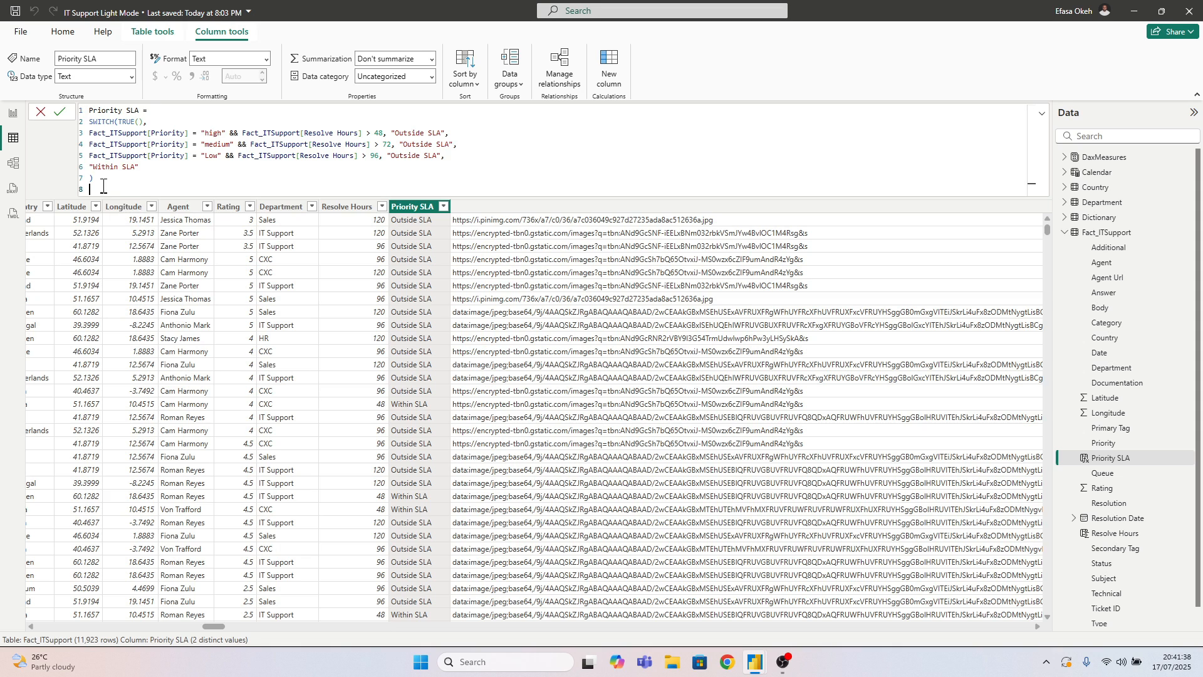
drag(101, 185, 67, 105)
key(ctrl+c)
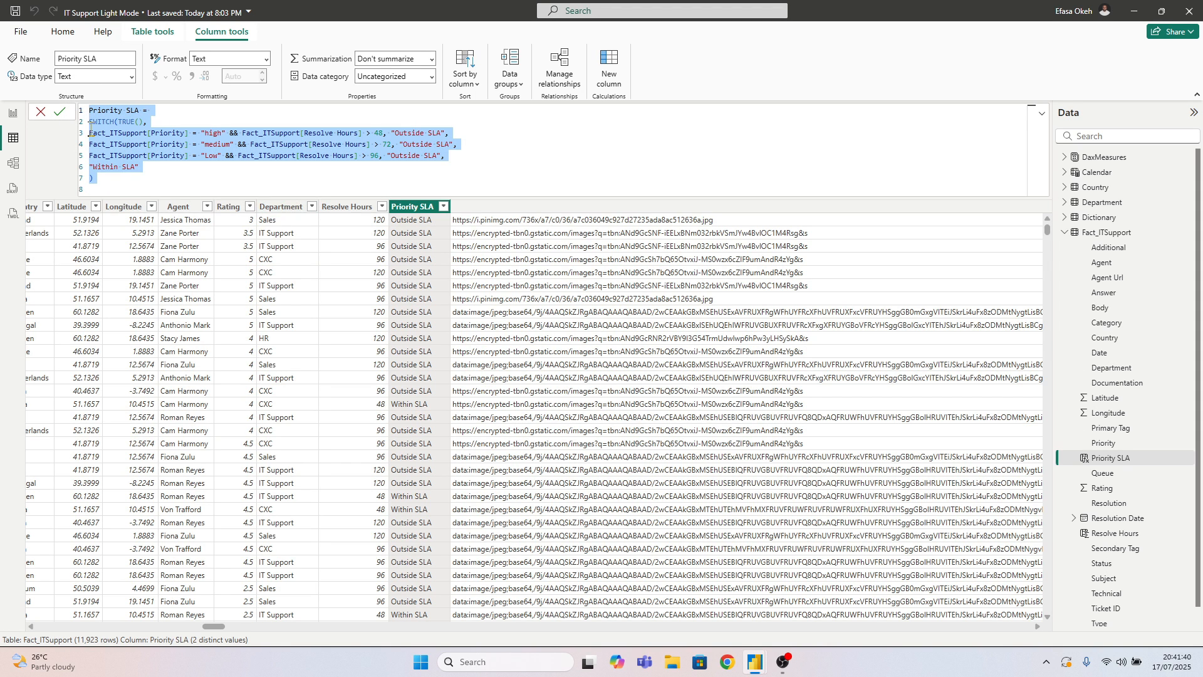
click(14, 133)
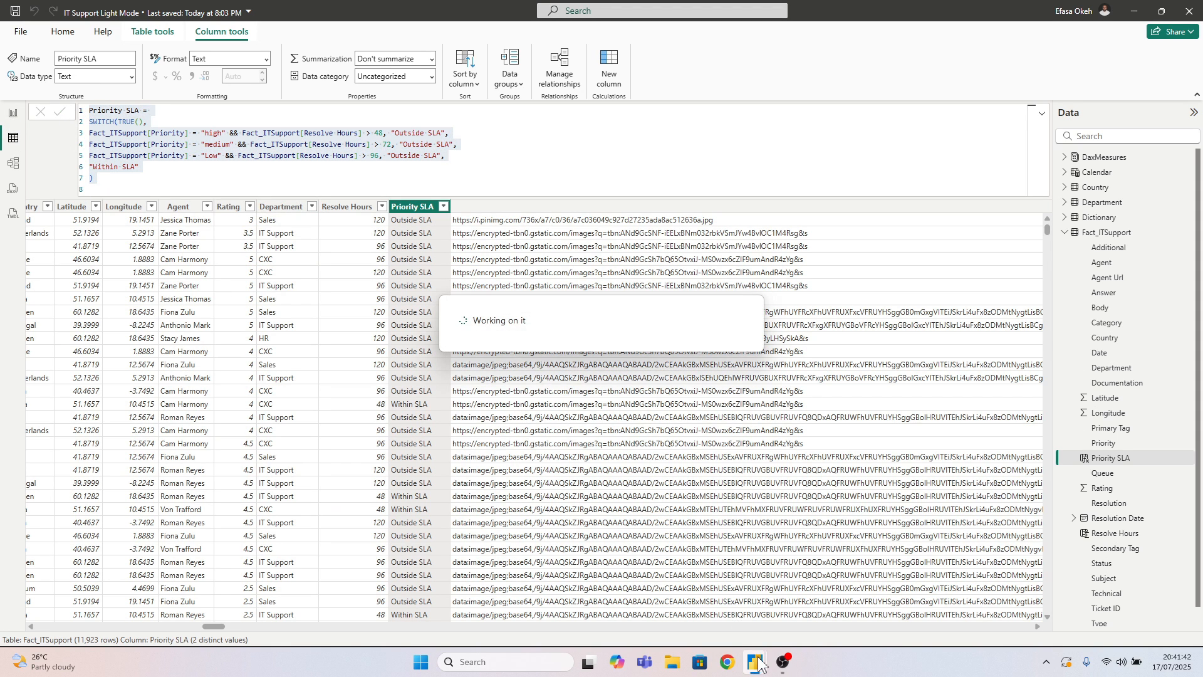
Return to the Untitled report and add a calculated column to Fact_ITSupport using the copied Priority SLA formula
mouse_move(758, 668)
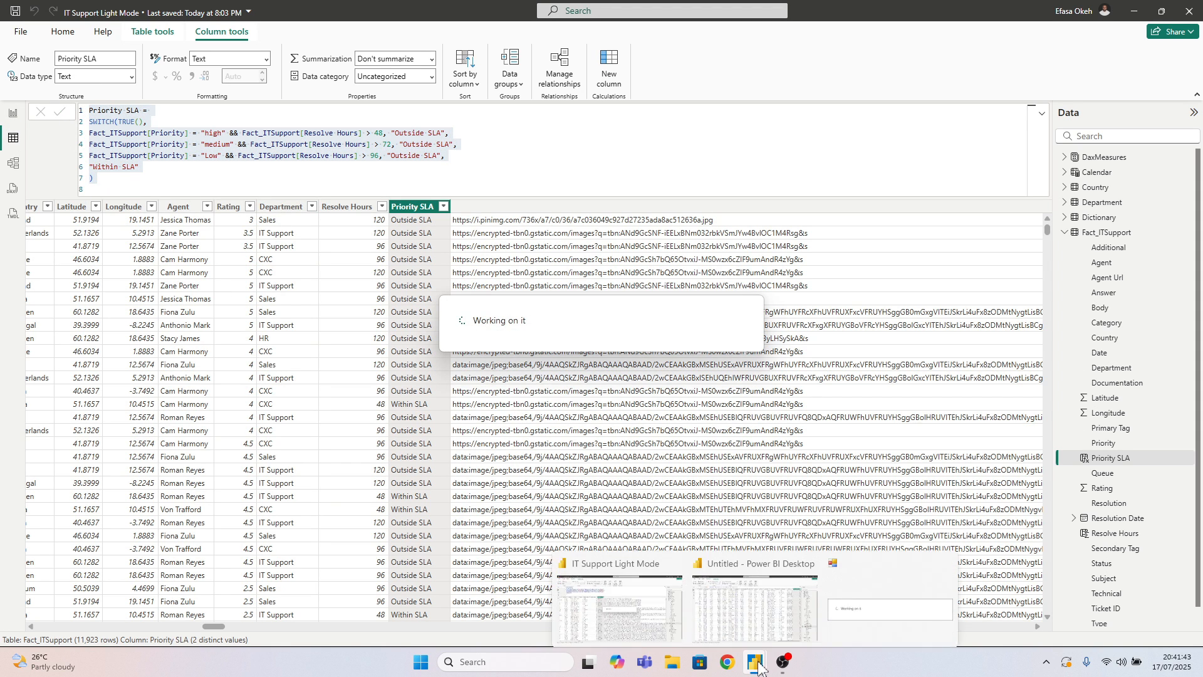
click(714, 595)
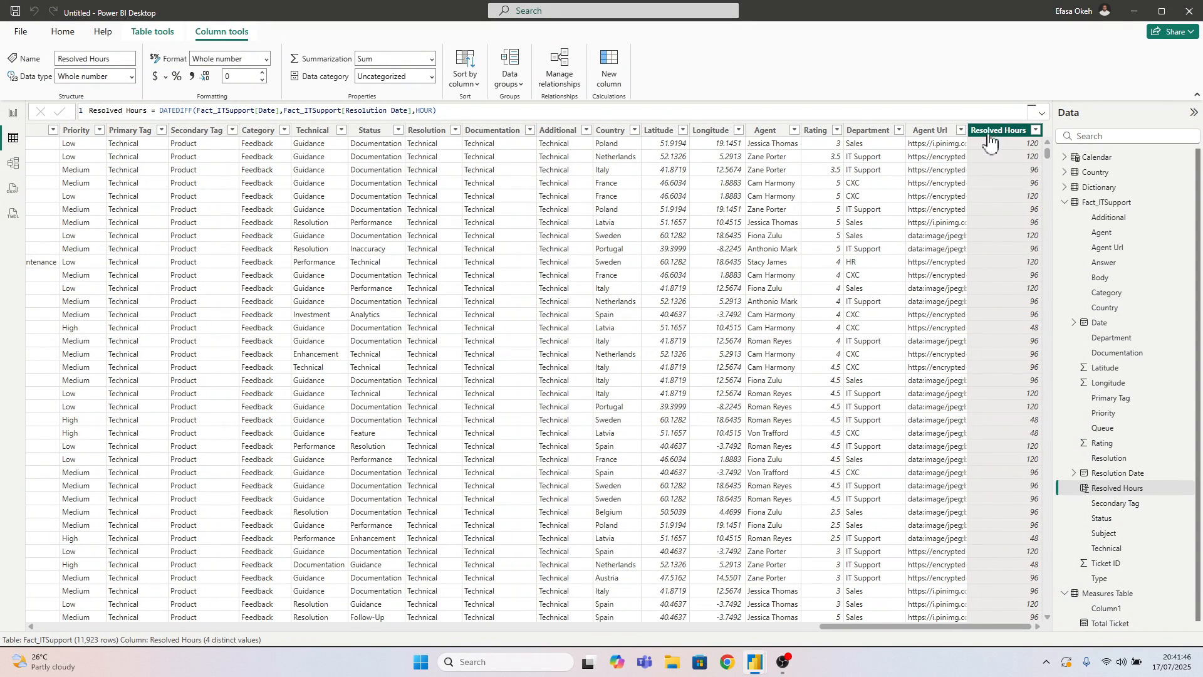
click(616, 60)
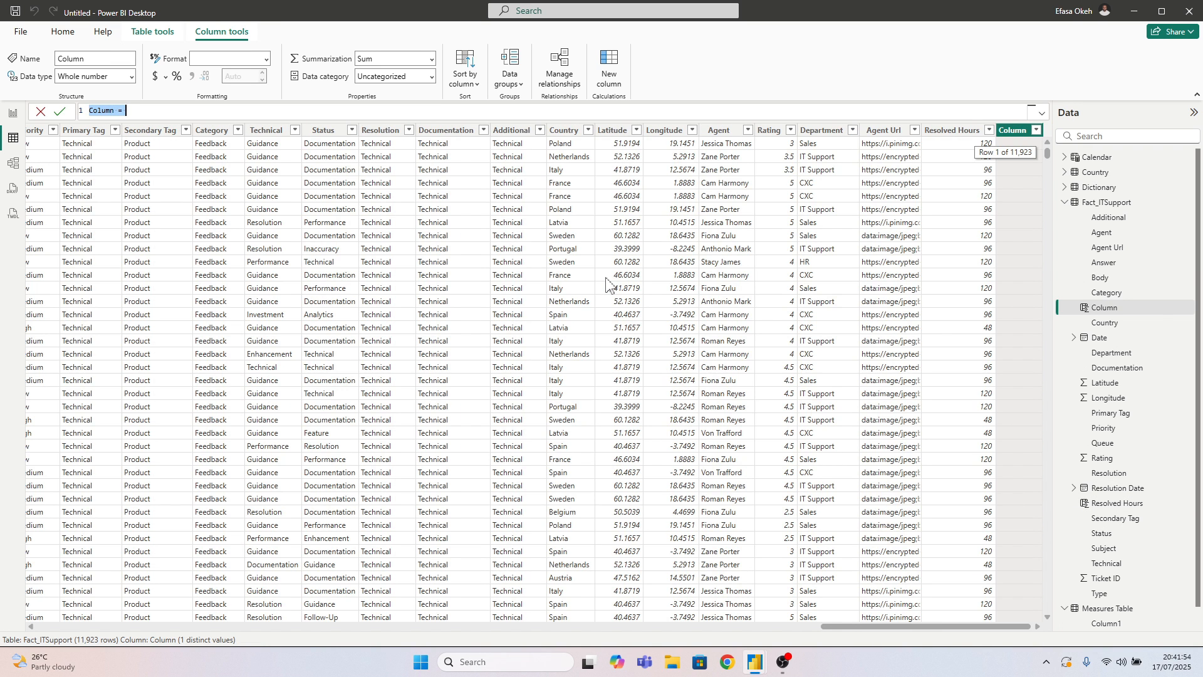
key(ctrl+v)
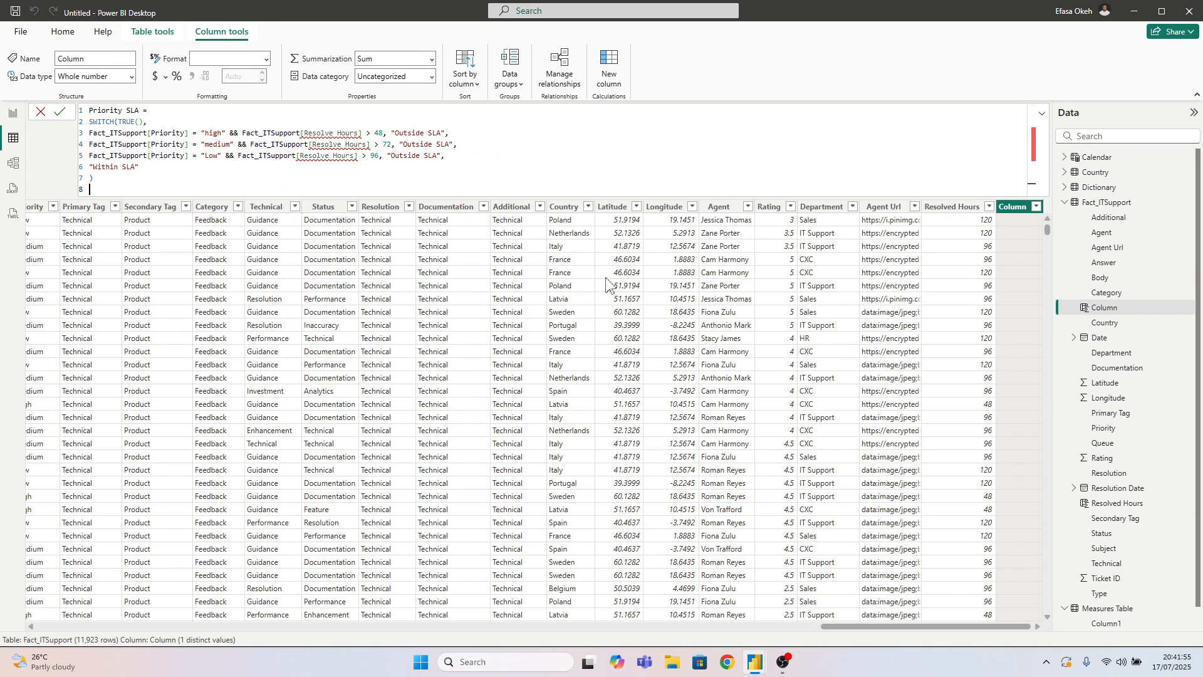
Correct the column reference in all three conditions of the Priority SLA formula to Fact_ITSupport[Resolved Hours]
click(334, 132)
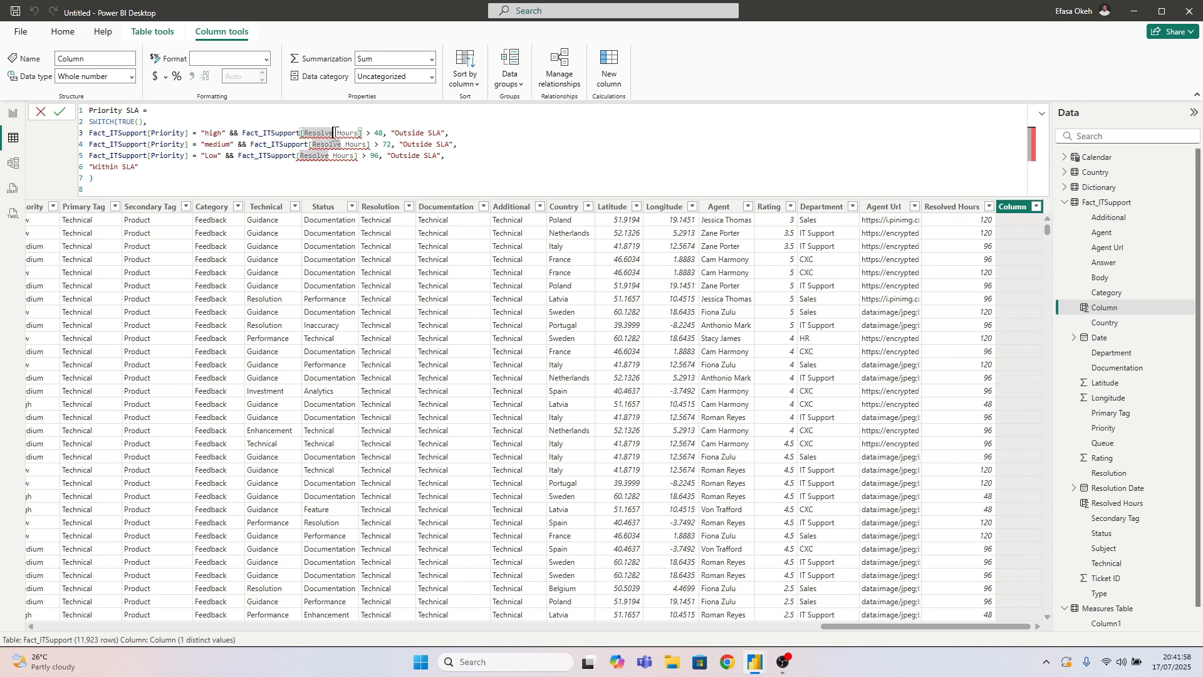
text(d)
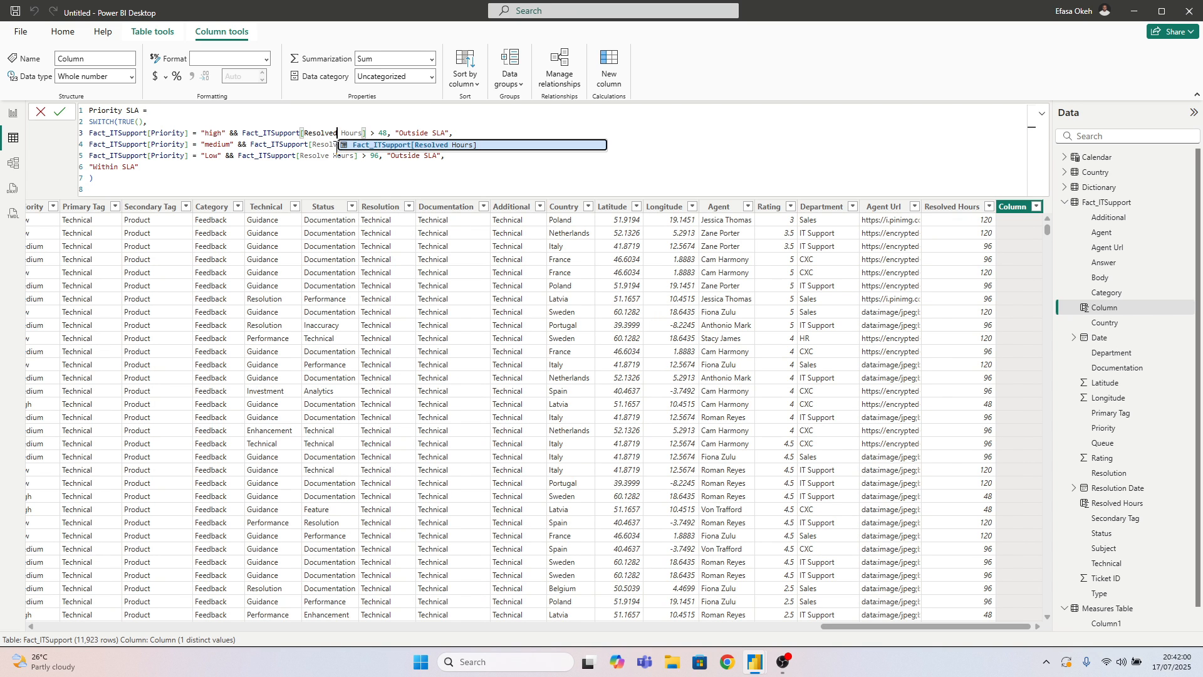
click(340, 145)
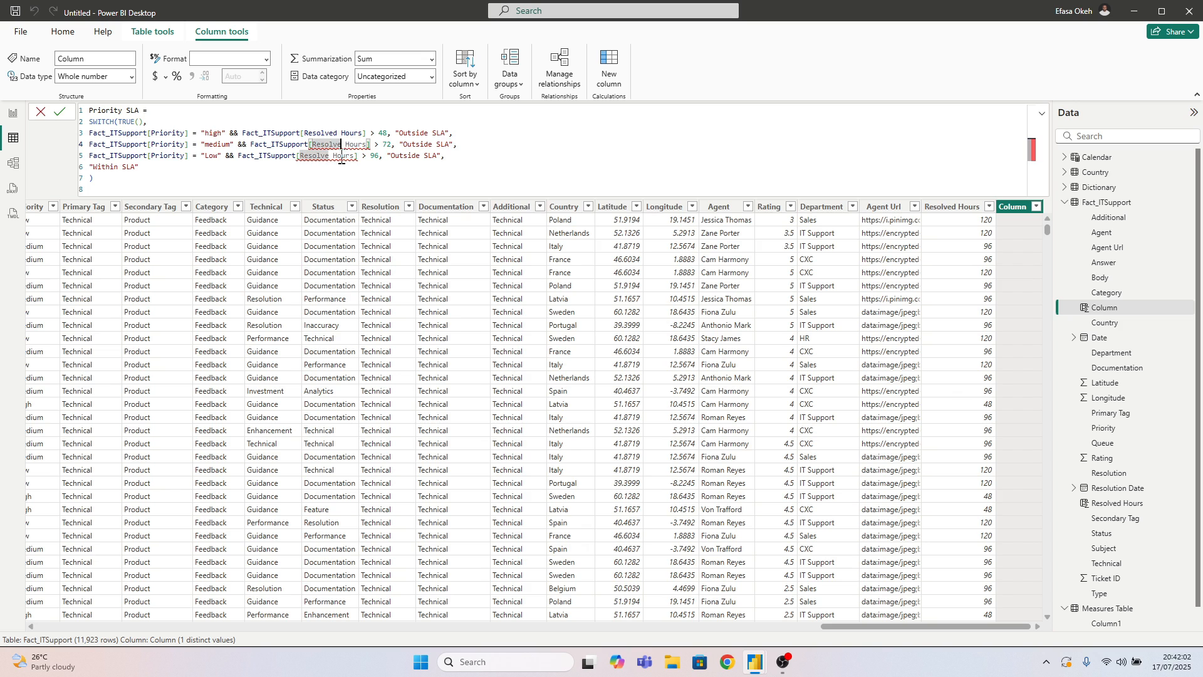
text(d)
click(328, 156)
text(d)
click(305, 179)
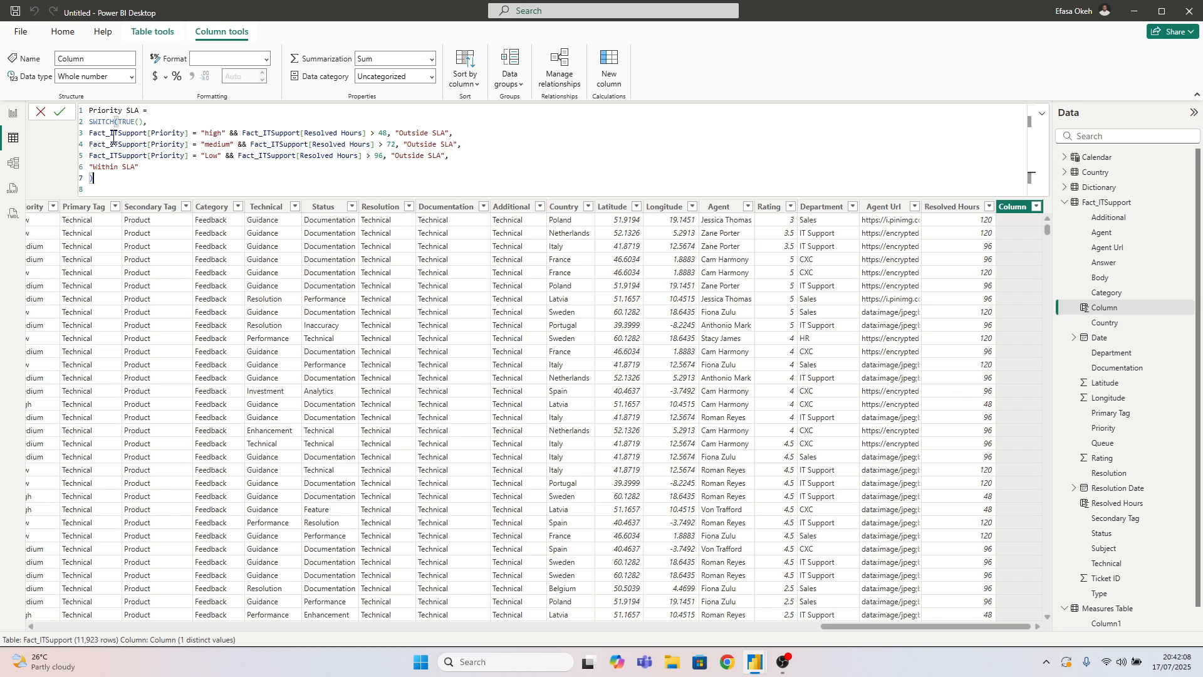
Capitalize the priority values as "High" and "Medium" in the Priority SLA formula and commit the column
double_click(211, 133)
key(BackSpace)
text(H)
double_click(210, 148)
key(Delete)
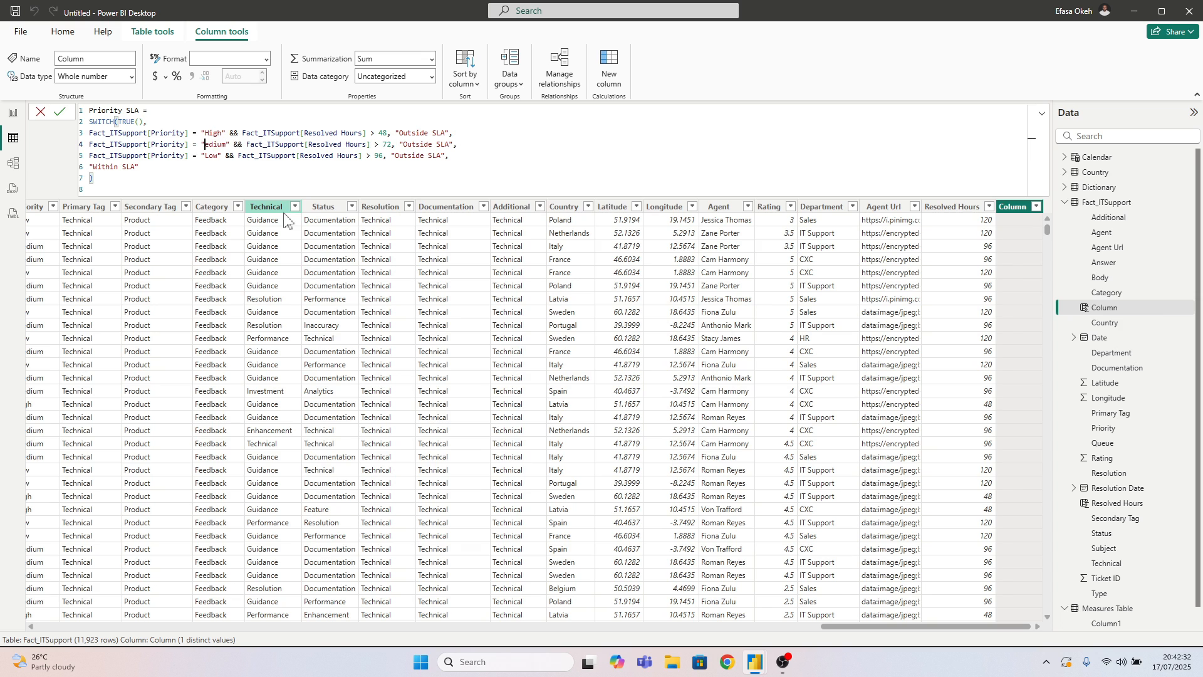
text(M)
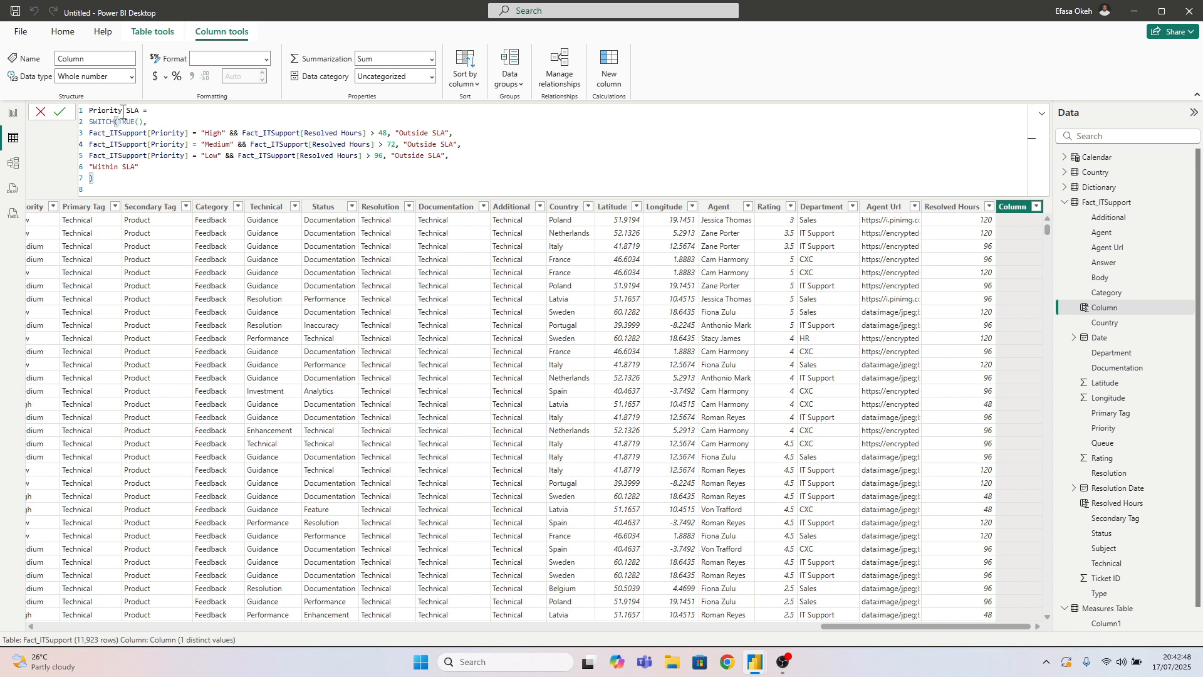
click(59, 112)
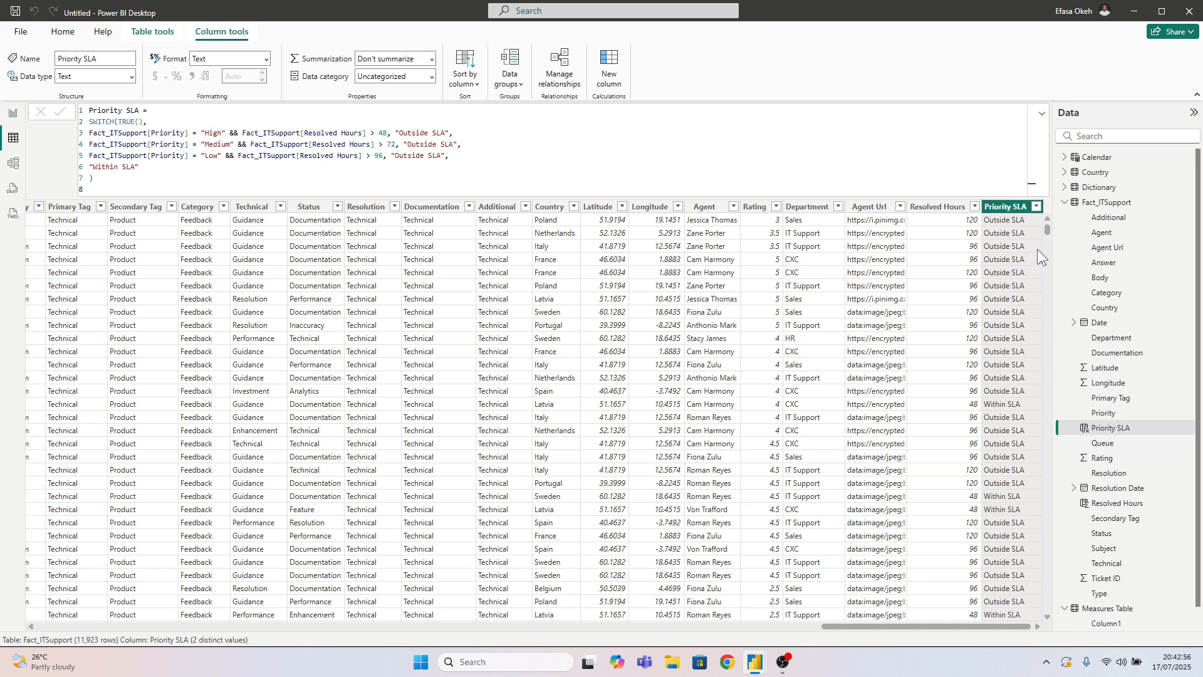
Check the distinct values in the Priority SLA column's filter and collapse the formula display
click(1037, 207)
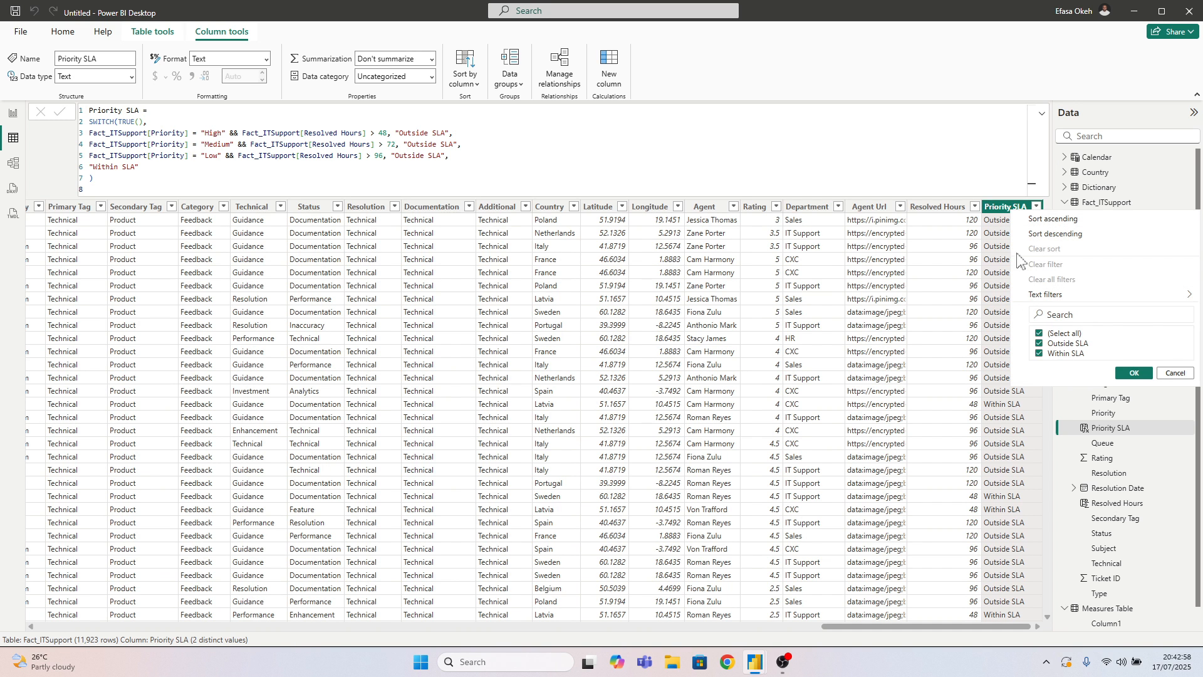
click(1042, 113)
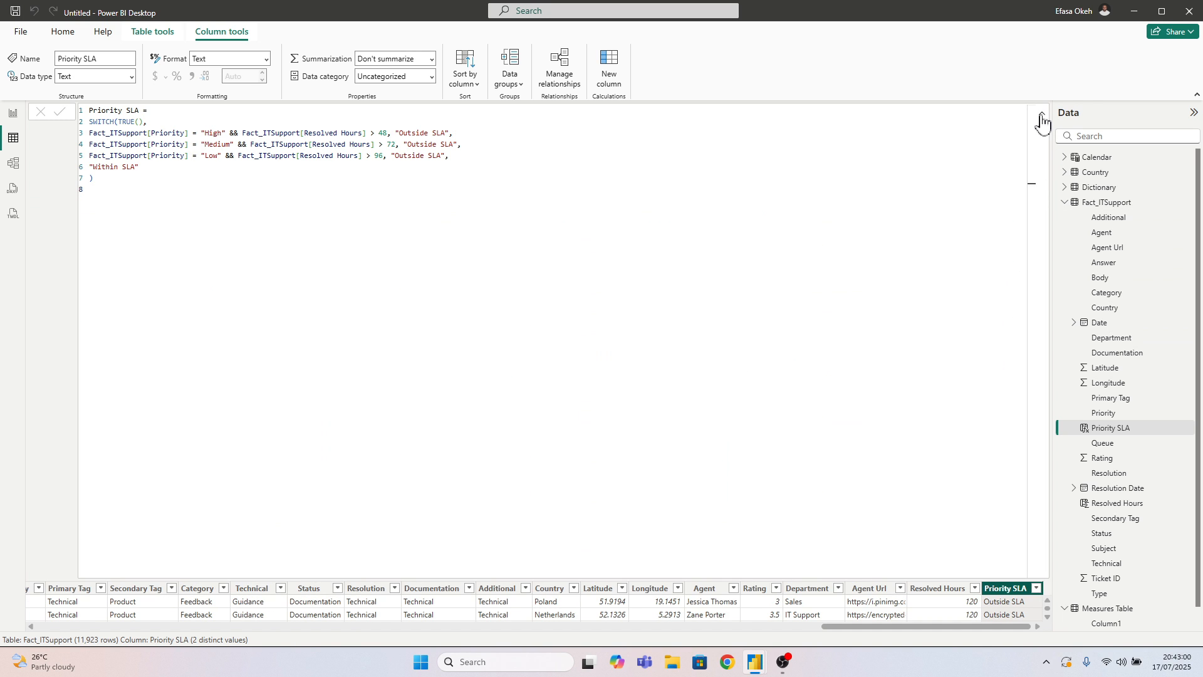
click(1041, 114)
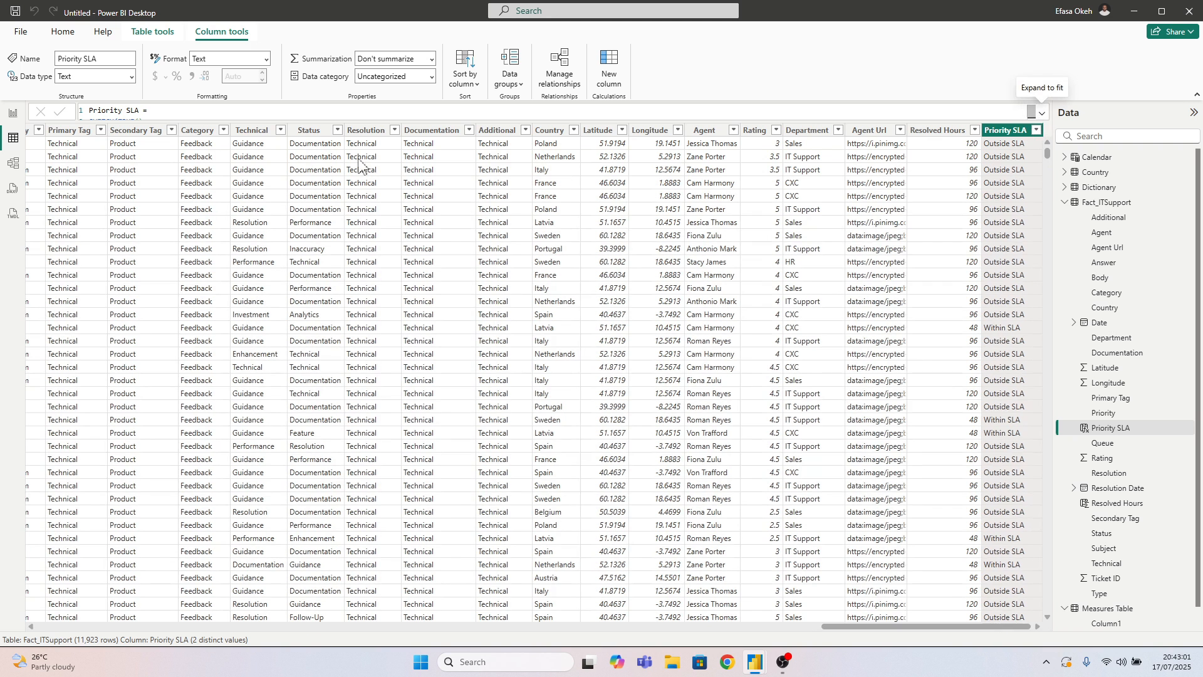
Return to the report view and start a new measure in Measures Table named Within SLA, using CALCULATE on [Total Ticket]
click(12, 113)
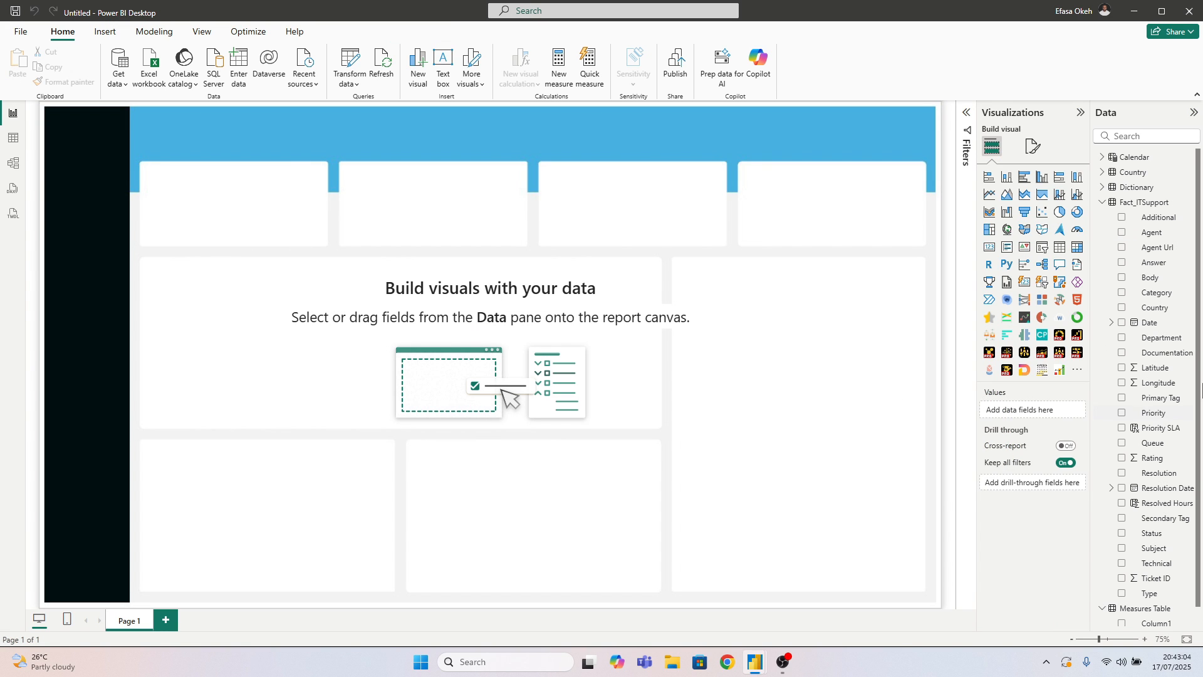
click(1103, 202)
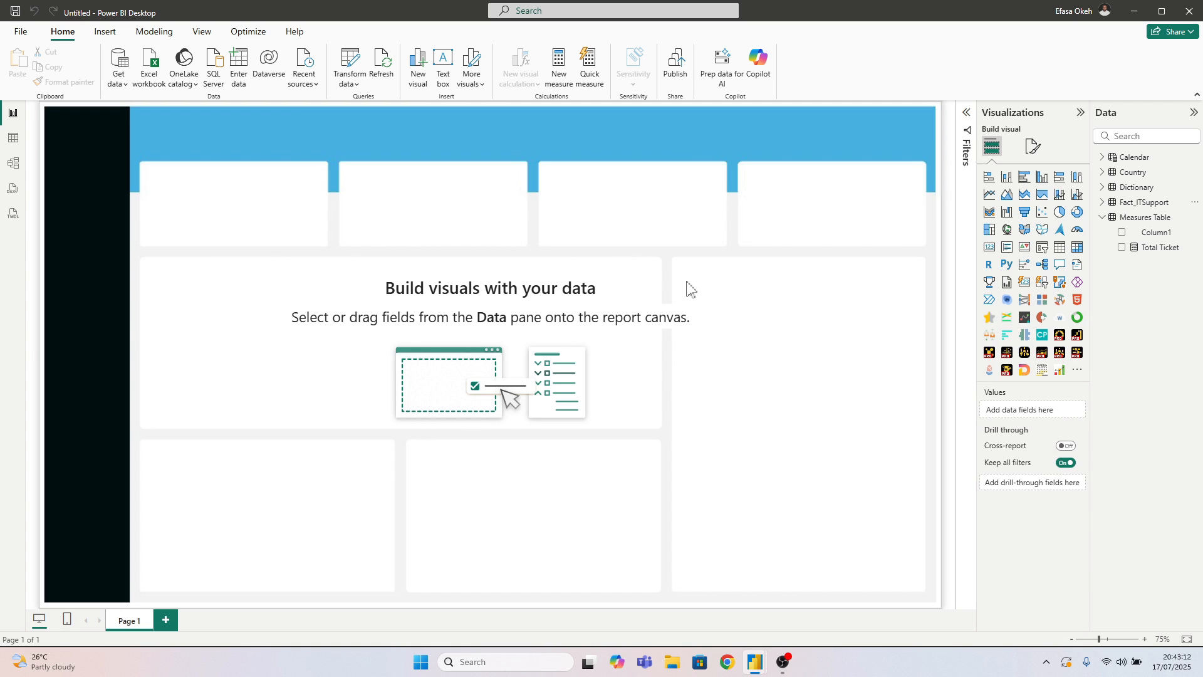
right_click(1126, 218)
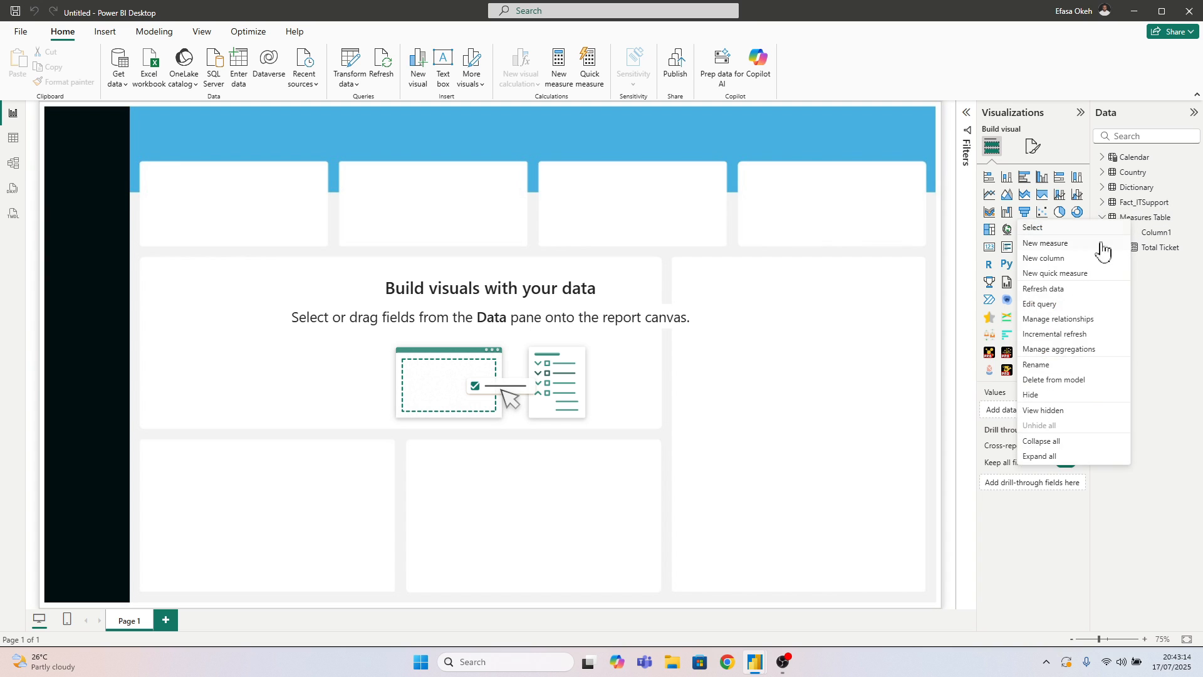
click(1073, 244)
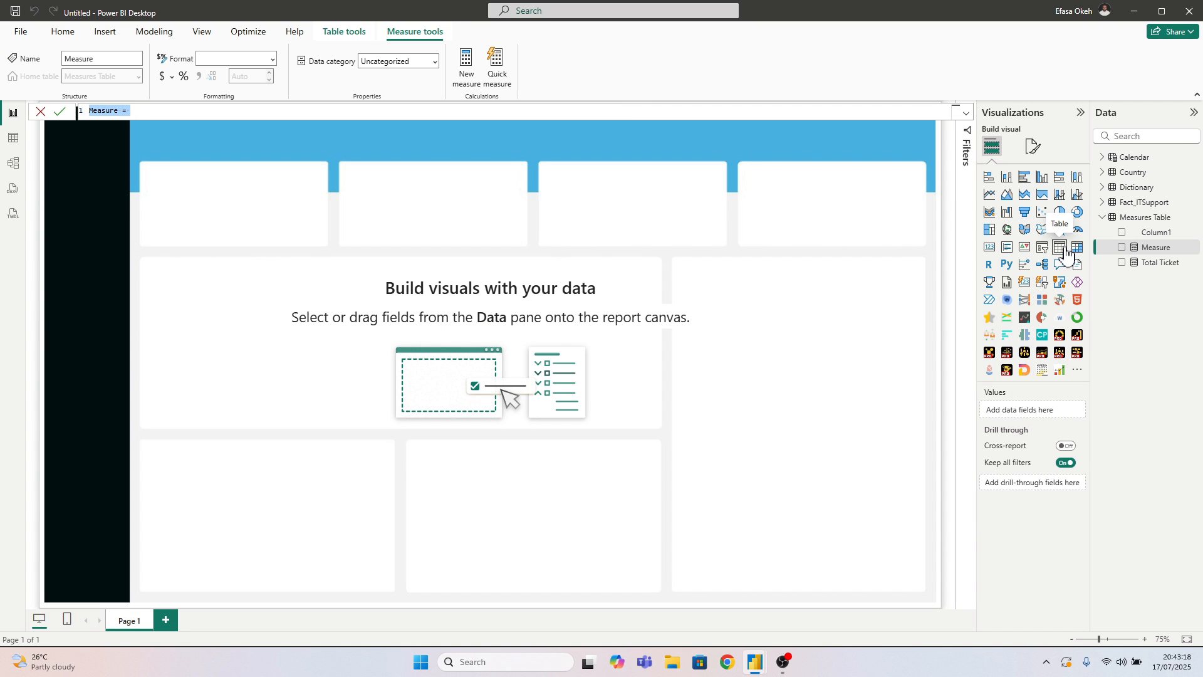
text(Within SLA = Cal)
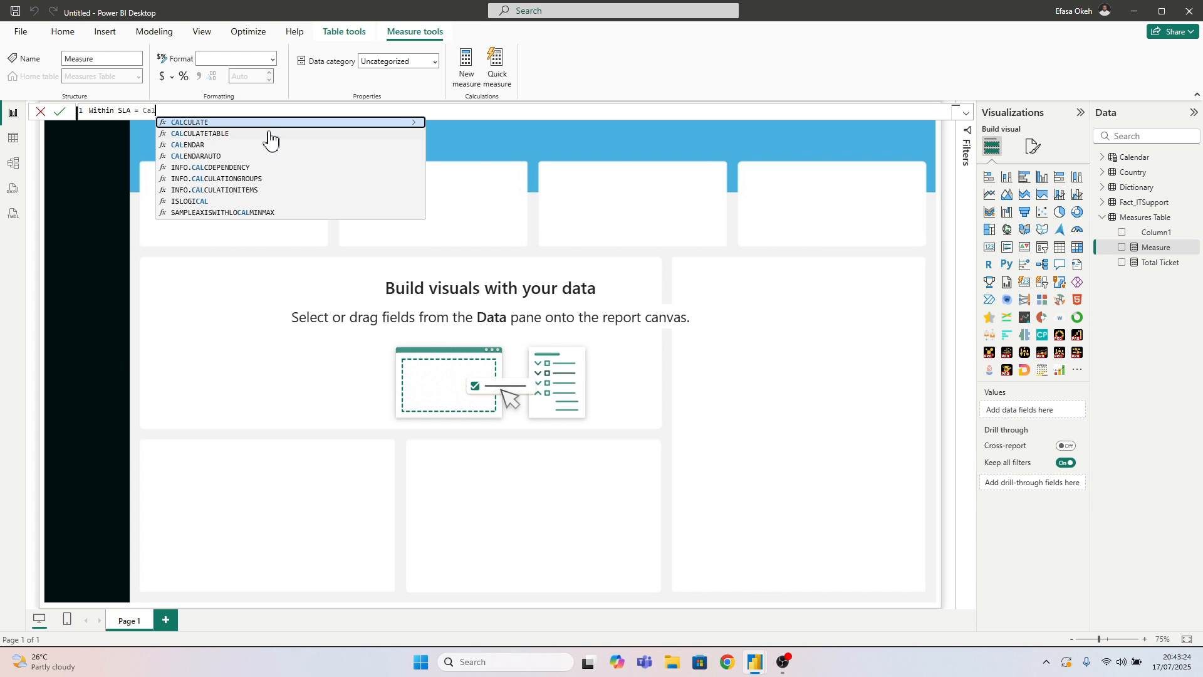
click(268, 122)
text([)
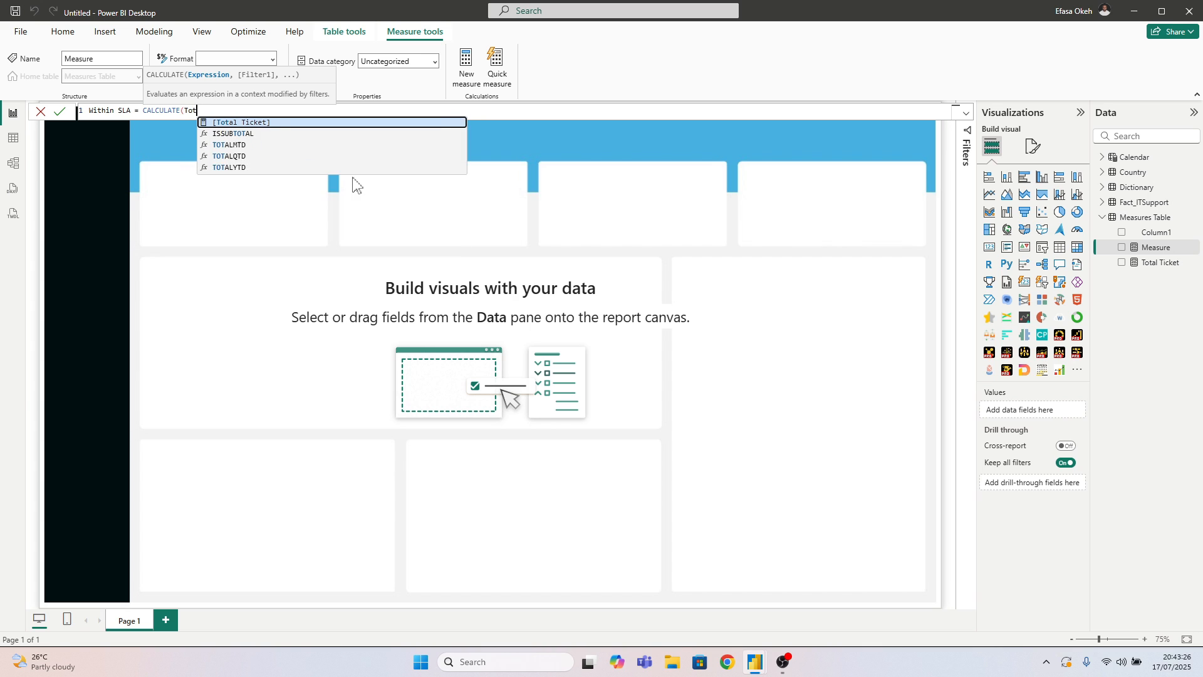
click(261, 122)
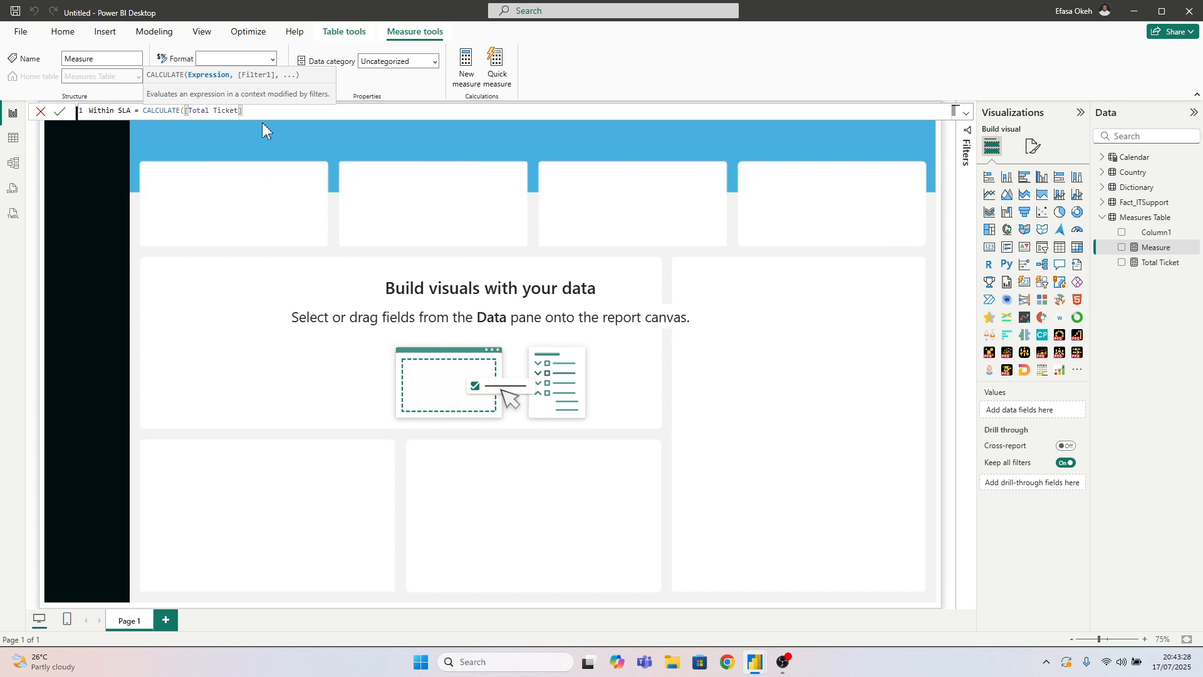
Add the filter Fact_ITSupport[Priority SLA] = "Within SLA" to the Within SLA measure, copy its whole formula and commit it
text(,)
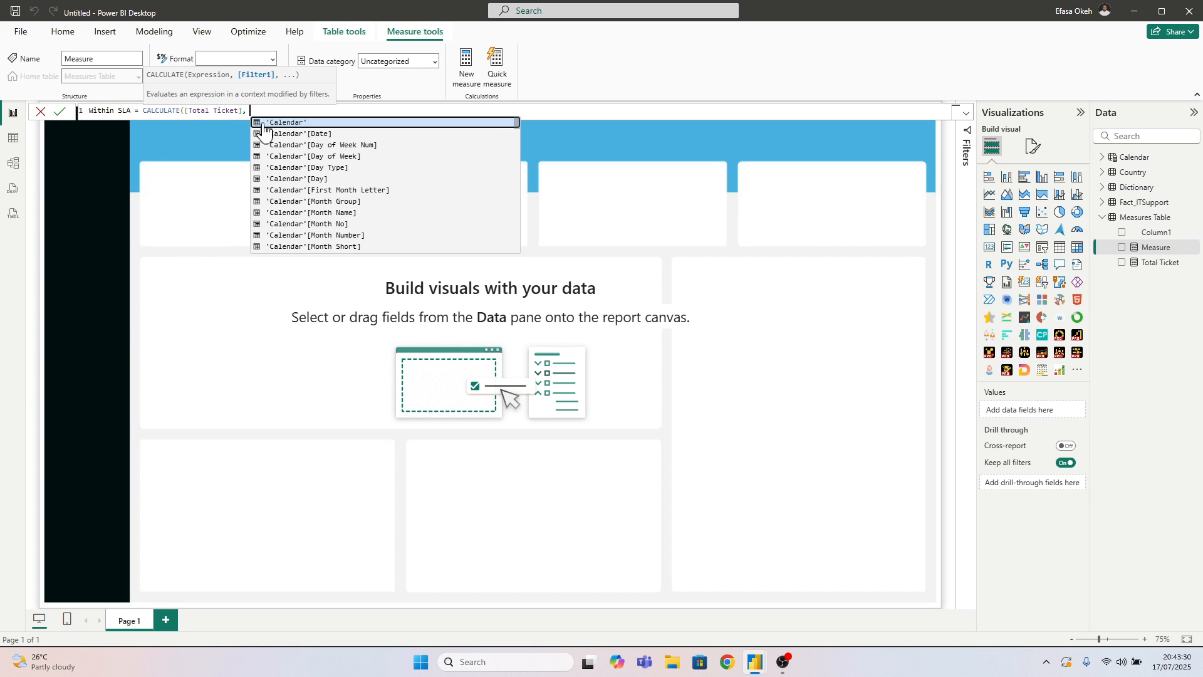
text( Fact)
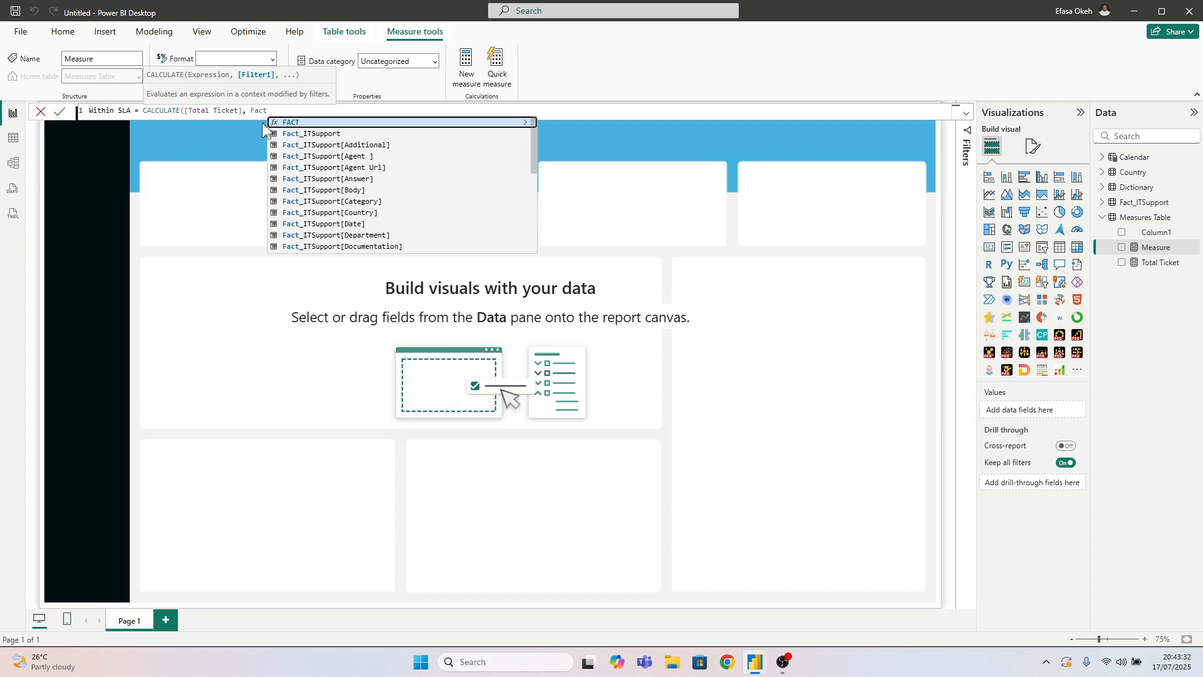
scroll(323, 203, down, 3)
scroll(324, 203, down, 1)
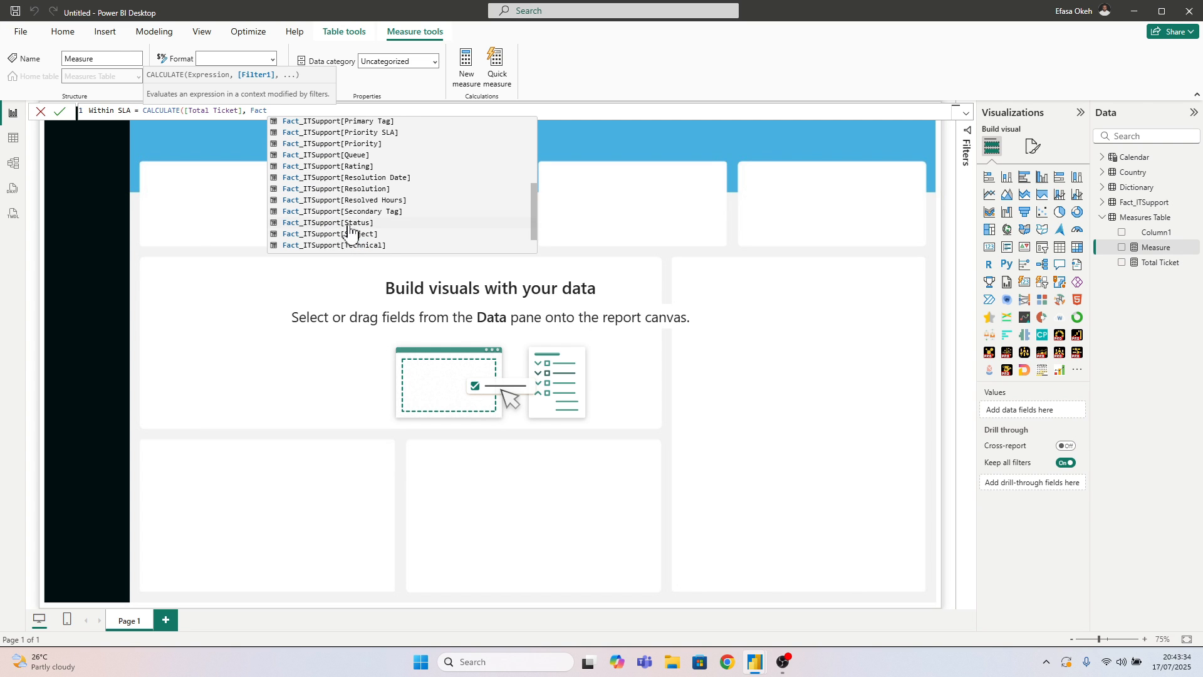
scroll(350, 210, down, 1)
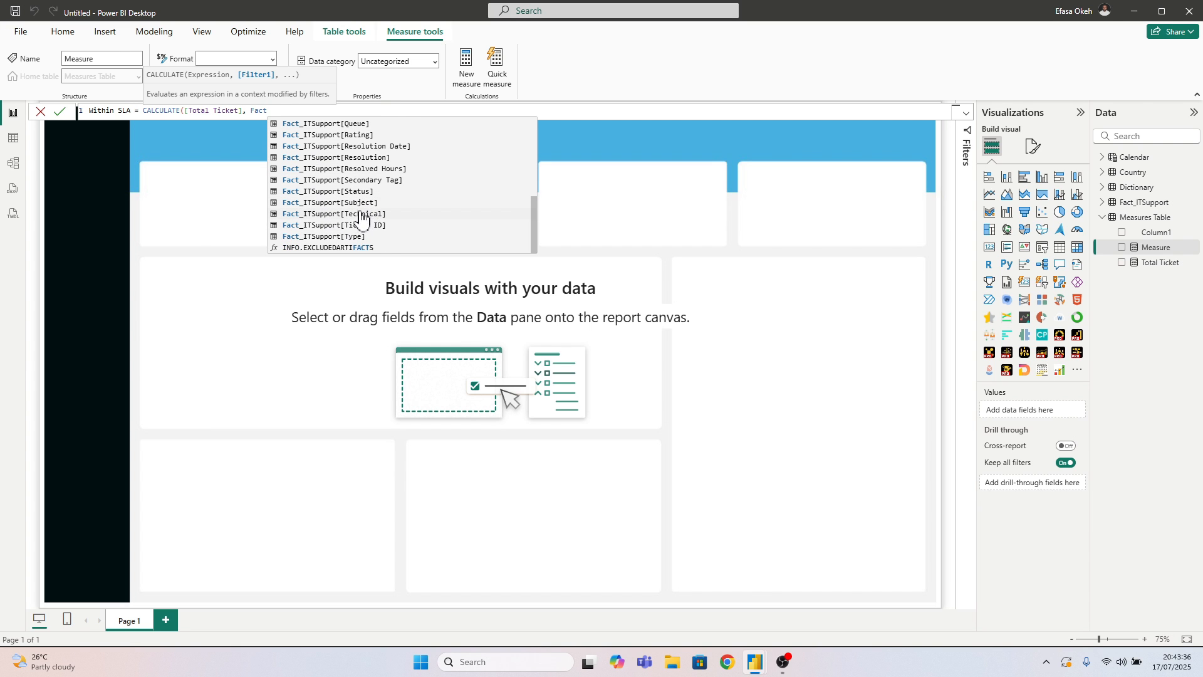
scroll(360, 216, up, 2)
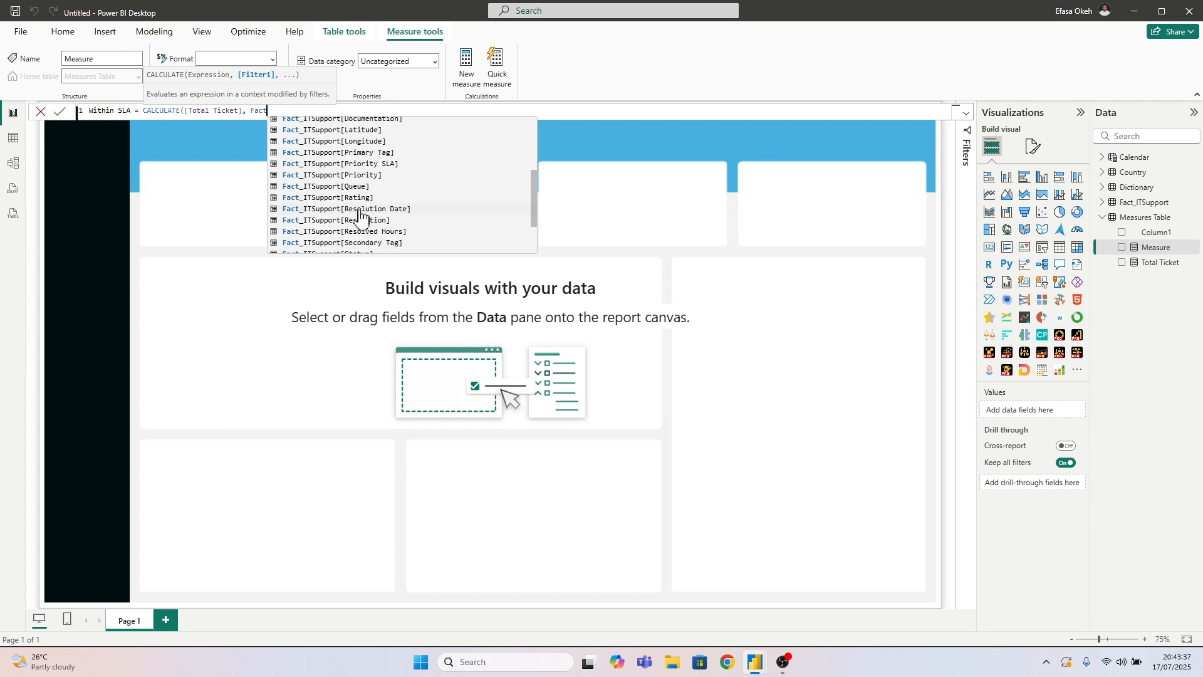
double_click(363, 164)
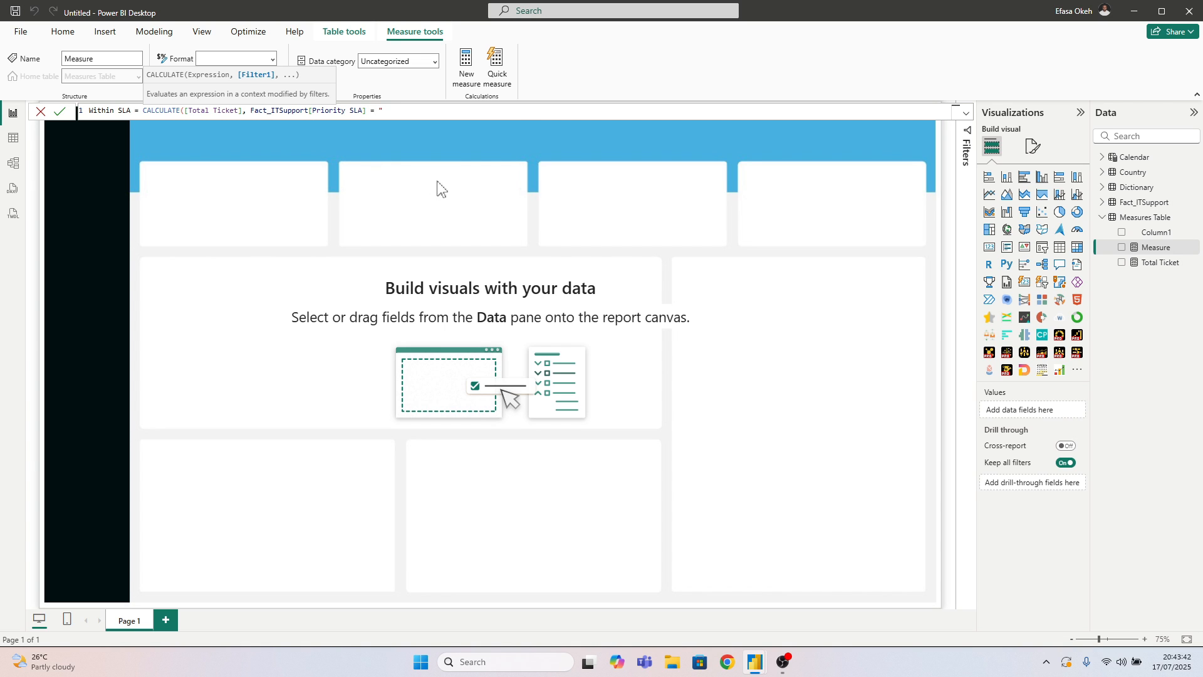
text(= "Within SLA"))
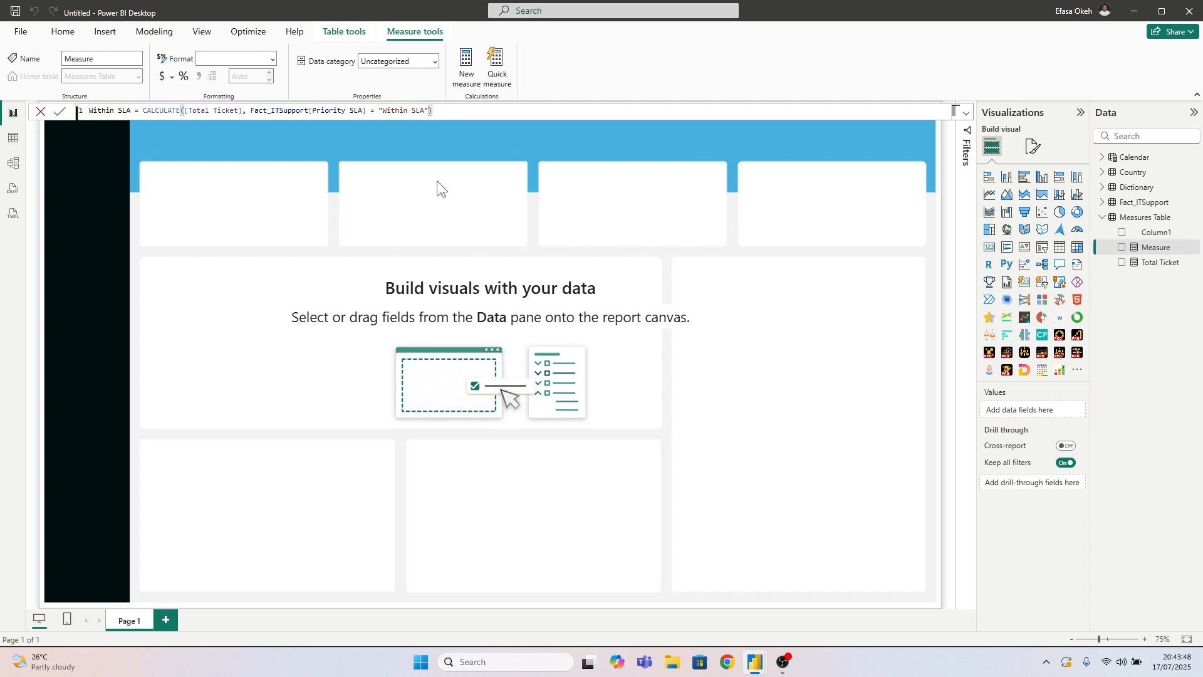
key(ctrl+a)
key(ctrl+c)
key(Return)
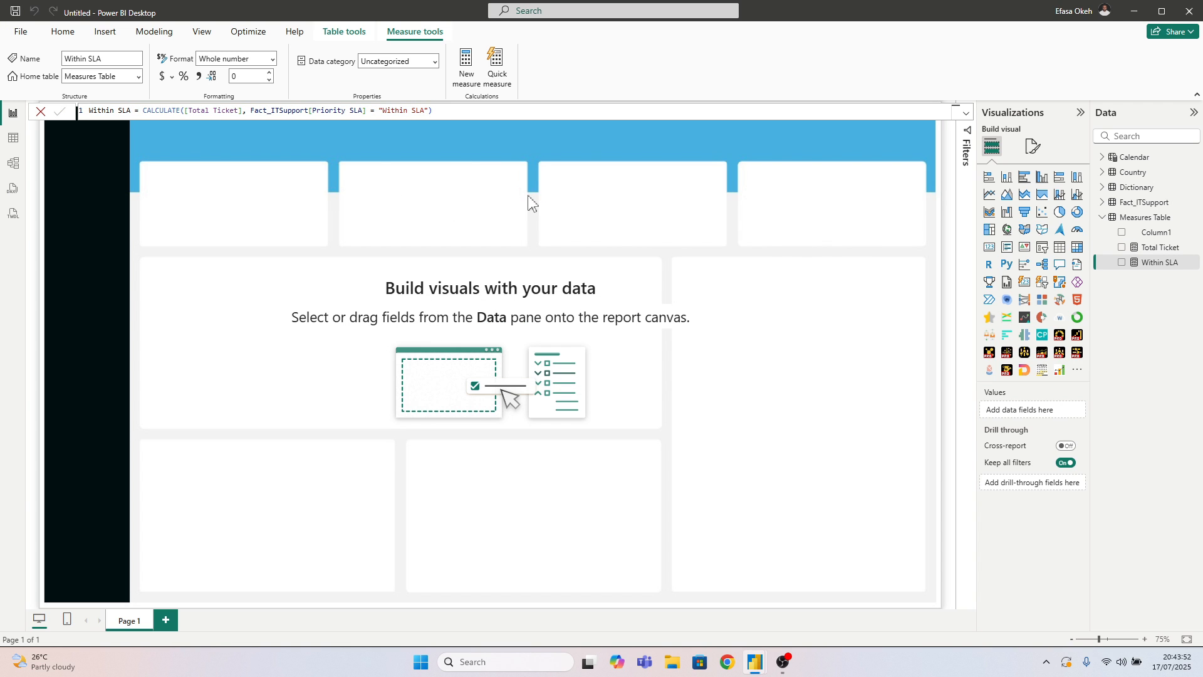
Add another measure to Measures Table from the copied Within SLA formula and rename it Outside SLA
right_click(1139, 217)
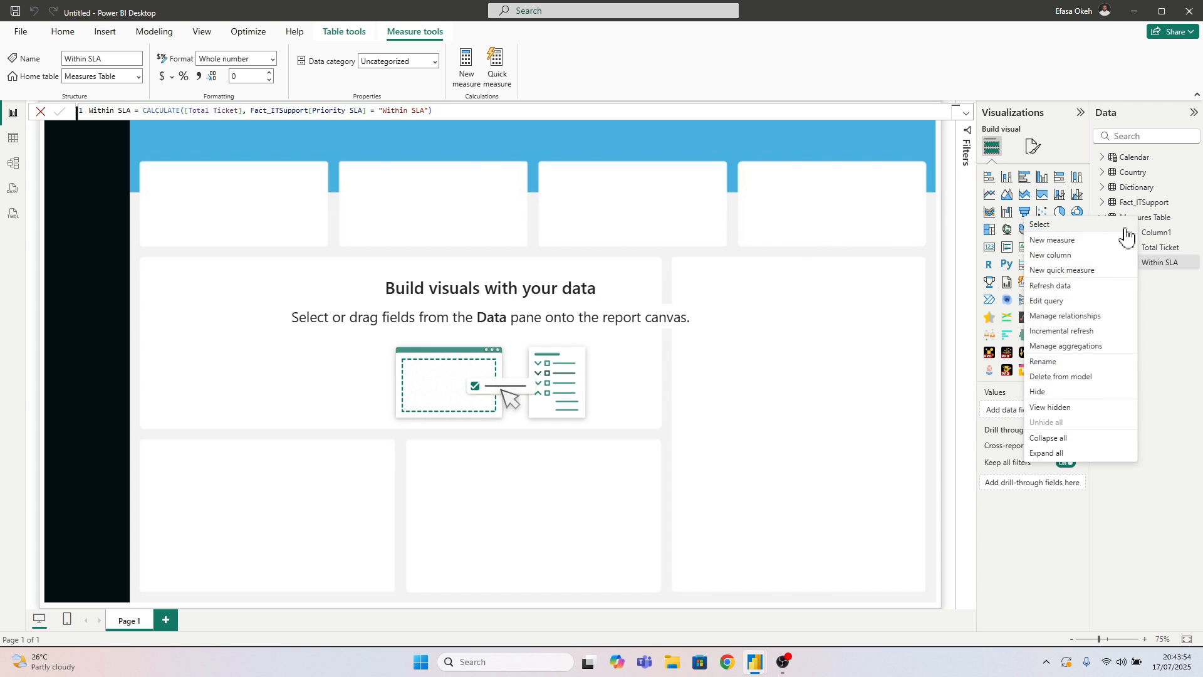
key(Escape)
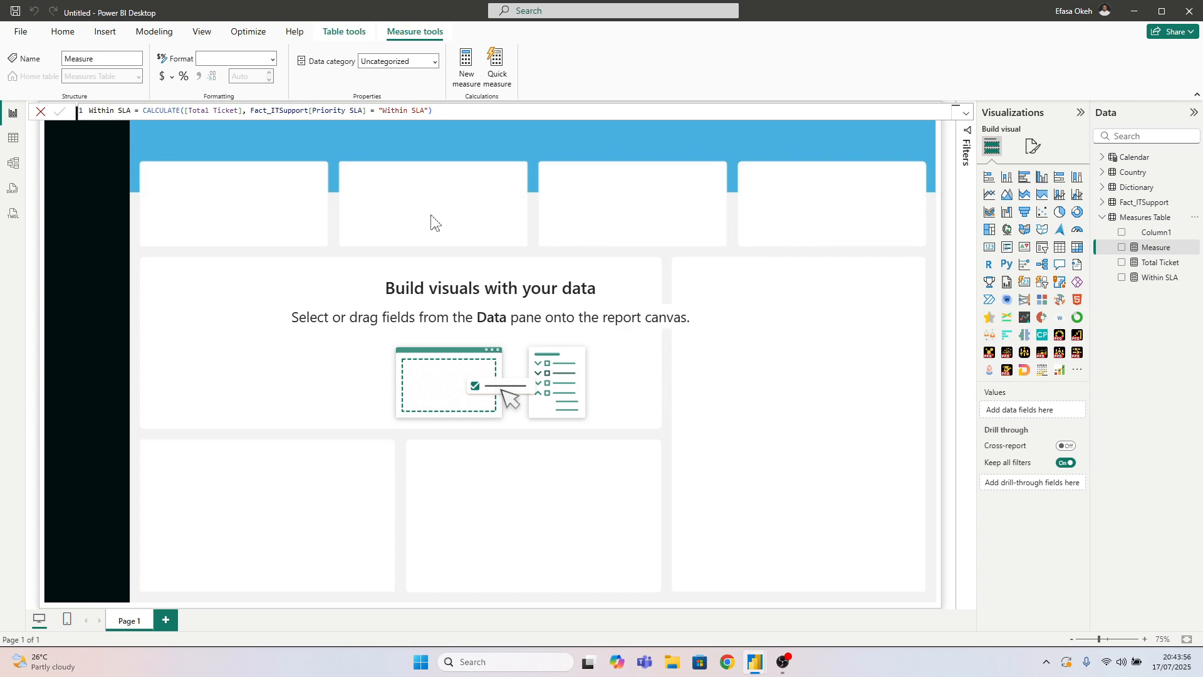
key(ctrl+v)
double_click(100, 110)
text(Wi)
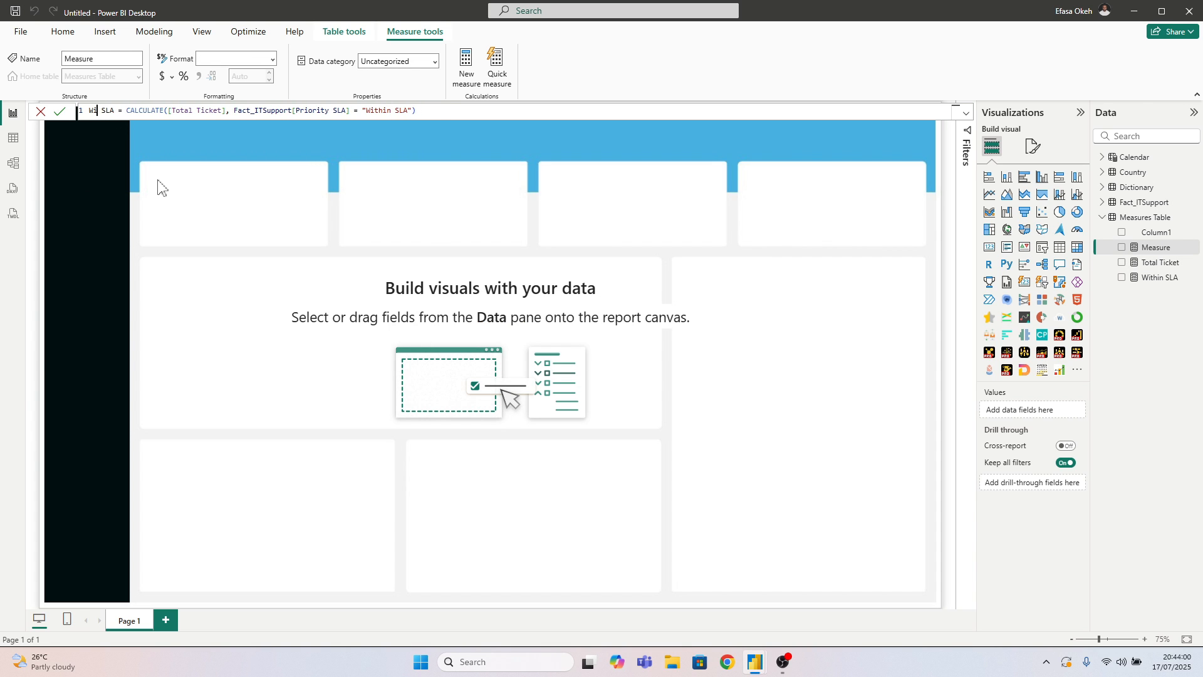
key(BackSpace)
key(BackSpace)
text(Outside SL)
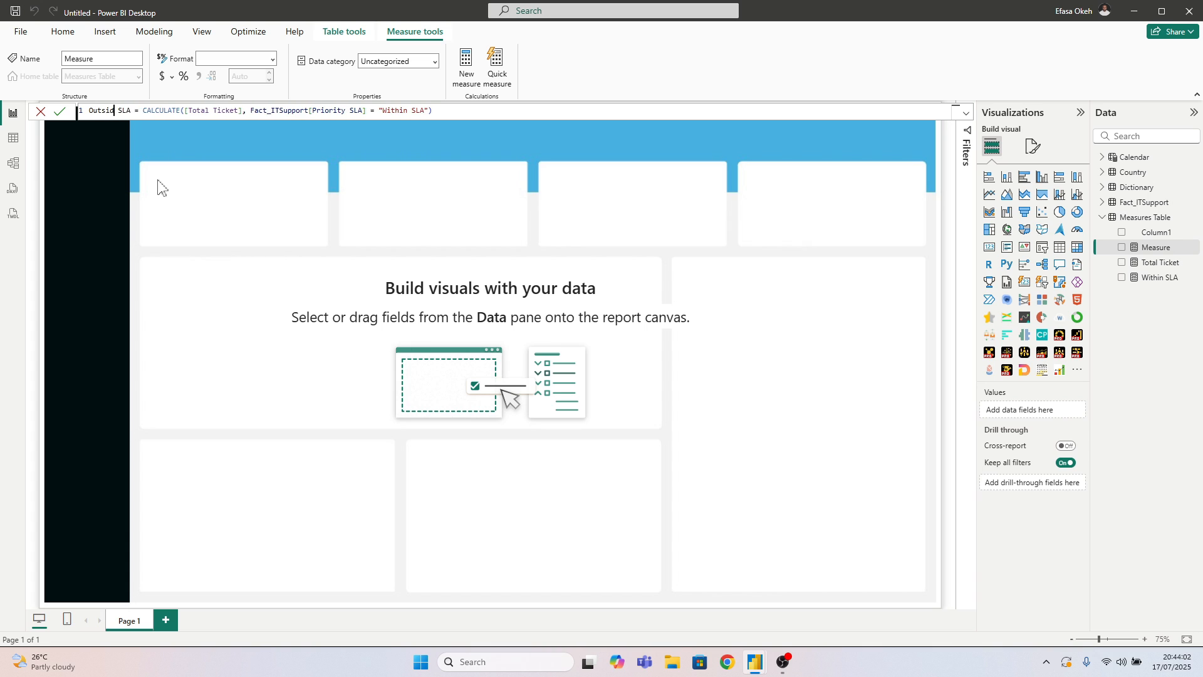
text(a)
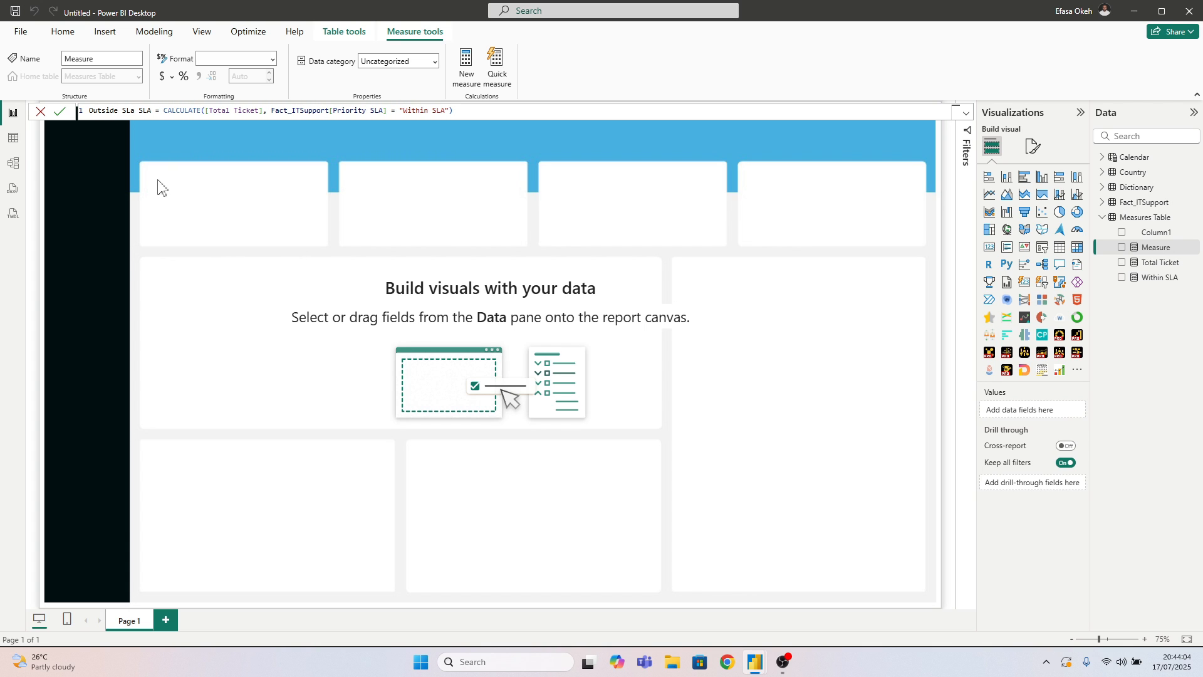
key(BackSpace)
key(BackSpace)
key(BackSpace)
key(BackSpace)
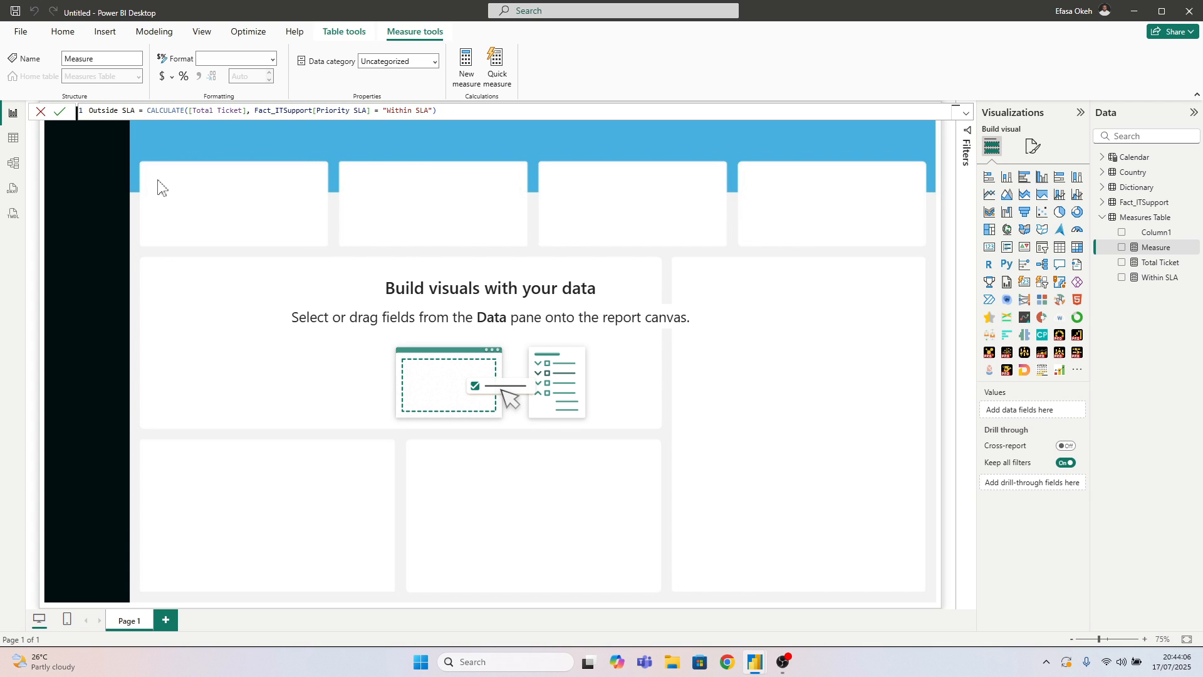
Change the Outside SLA measure's filter value to "Outside SLA" and commit the measure
double_click(400, 111)
text(Outside)
key(Return)
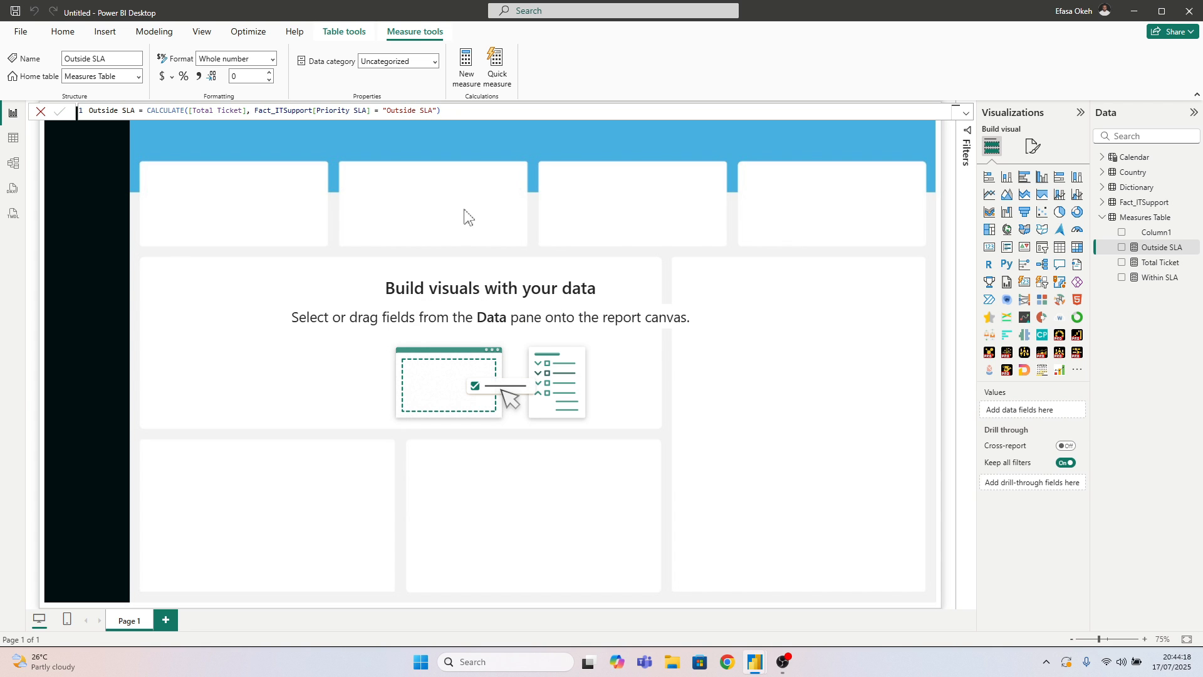
click(525, 224)
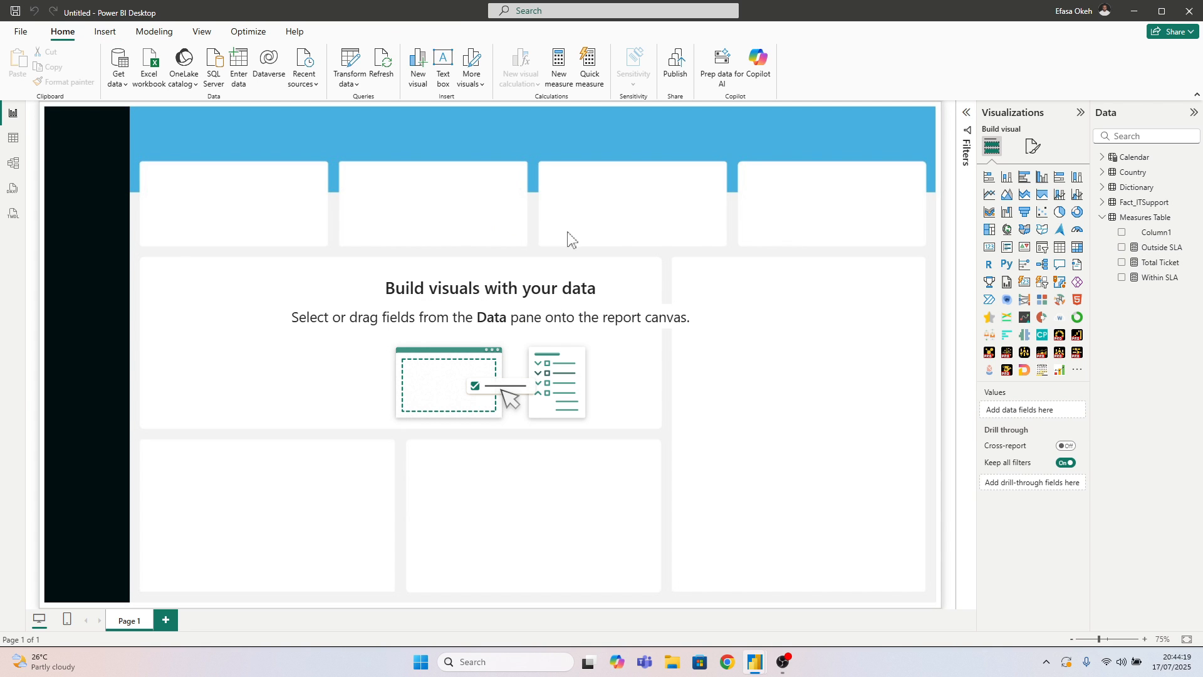
Add a card visual showing Total Ticket, shrunk to fit inside the first KPI tile
click(989, 248)
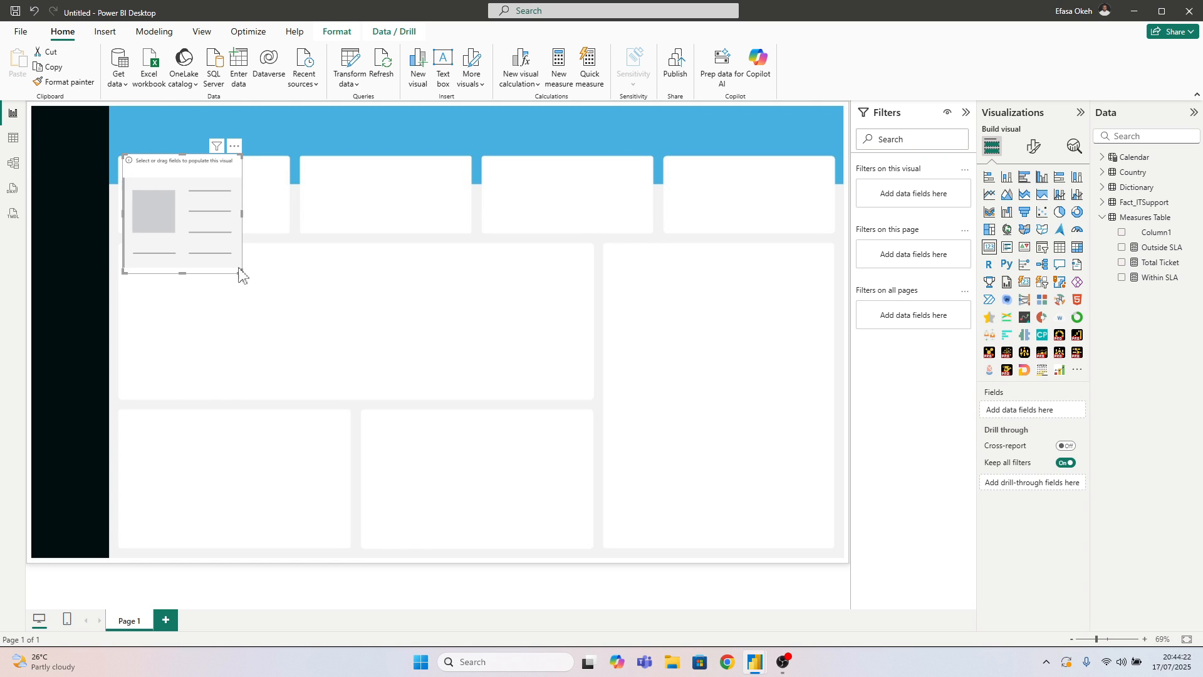
drag(242, 271, 209, 220)
drag(238, 224, 225, 216)
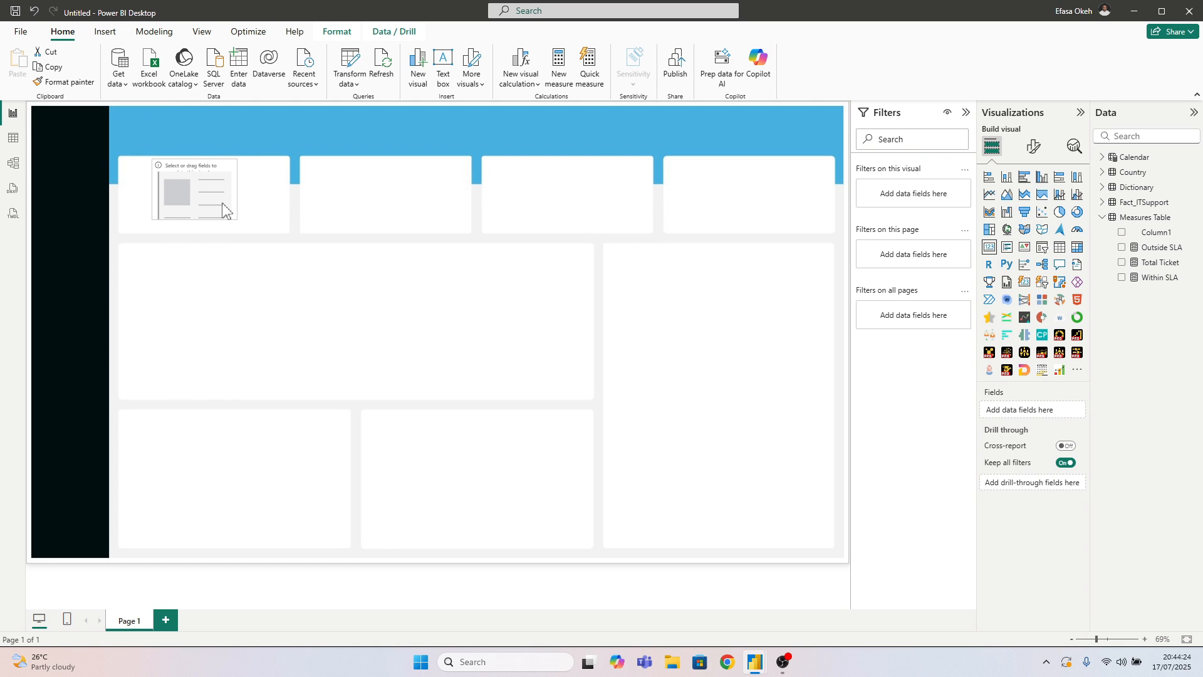
click(1122, 262)
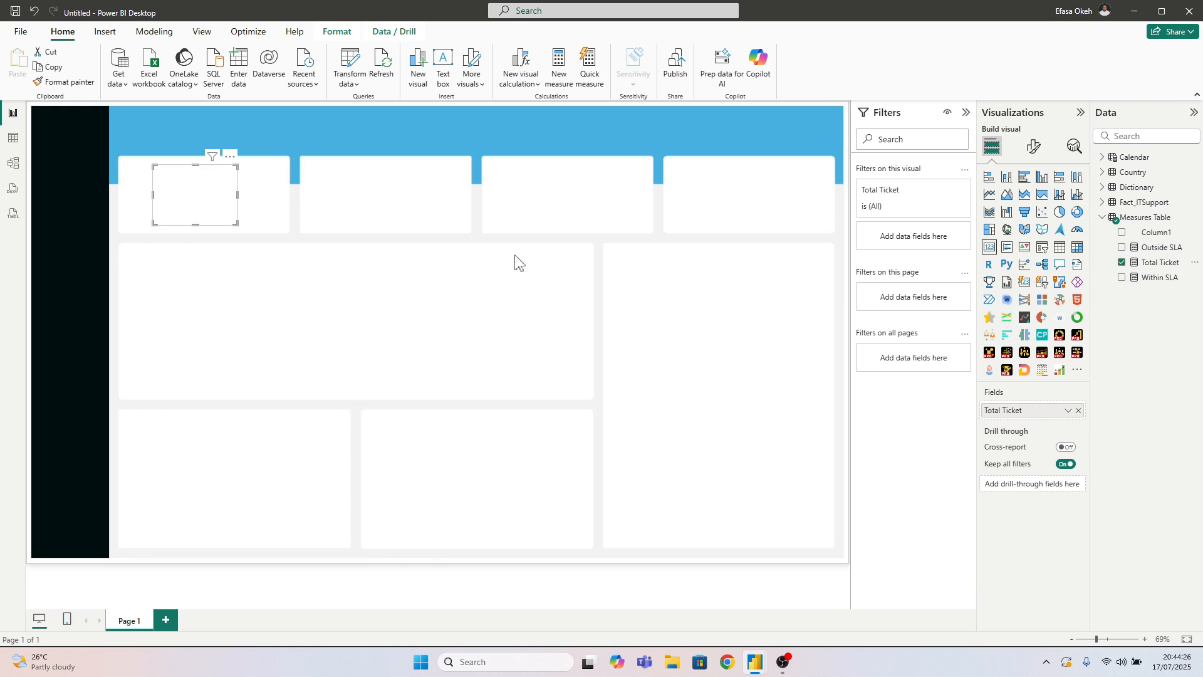
Set the Total Ticket card's display units to None and format the Total Ticket measure with a thousands separator
click(1033, 147)
click(1014, 233)
click(1012, 362)
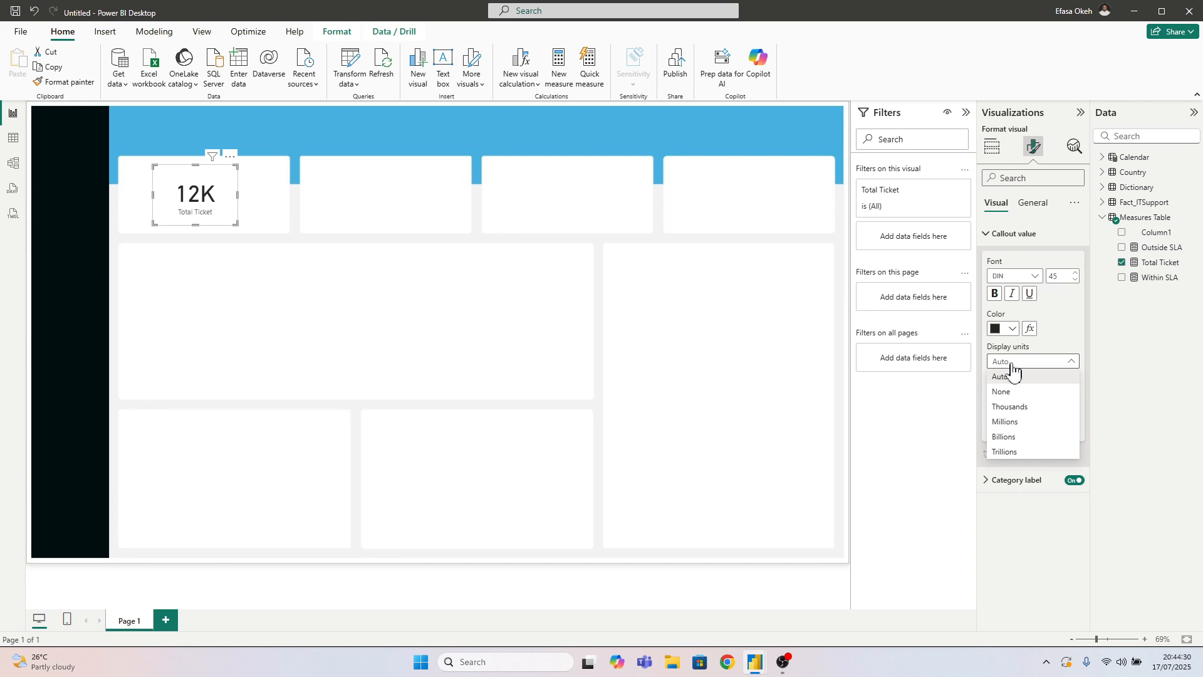
click(1014, 392)
click(1160, 263)
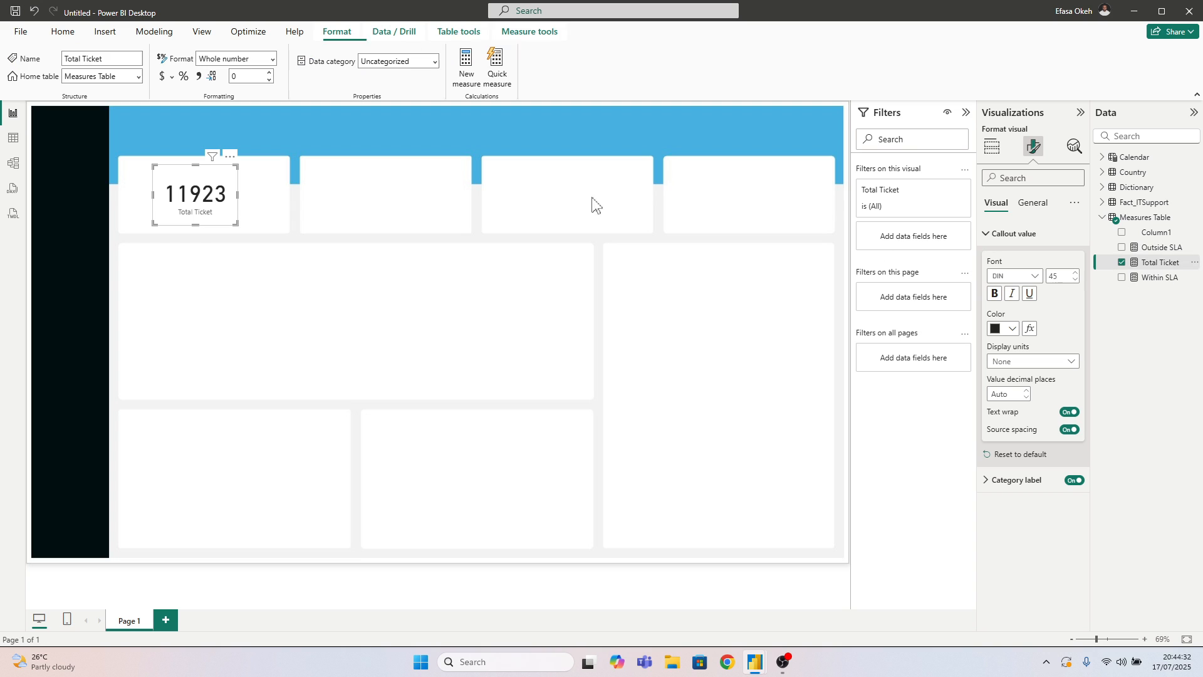
click(199, 76)
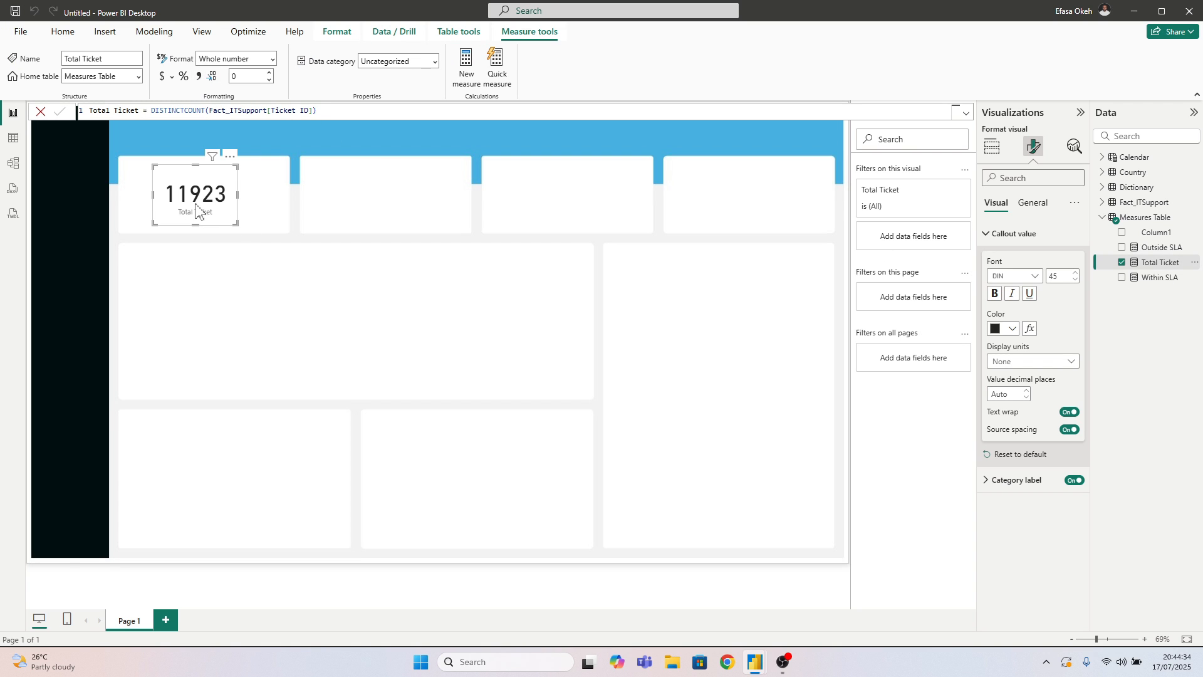
Duplicate the Total Ticket card into the second KPI tile and replace its field with Within SLA
drag(208, 218, 352, 206)
key(ctrl+c)
key(ctrl+v)
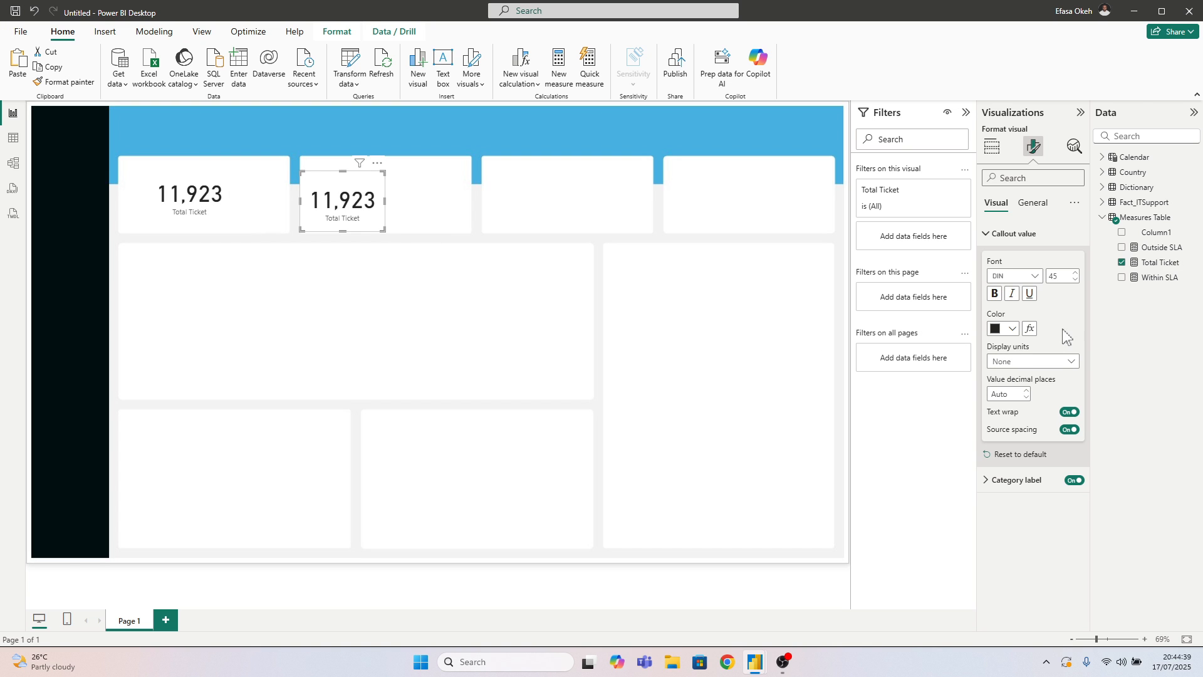
click(1121, 263)
click(1121, 278)
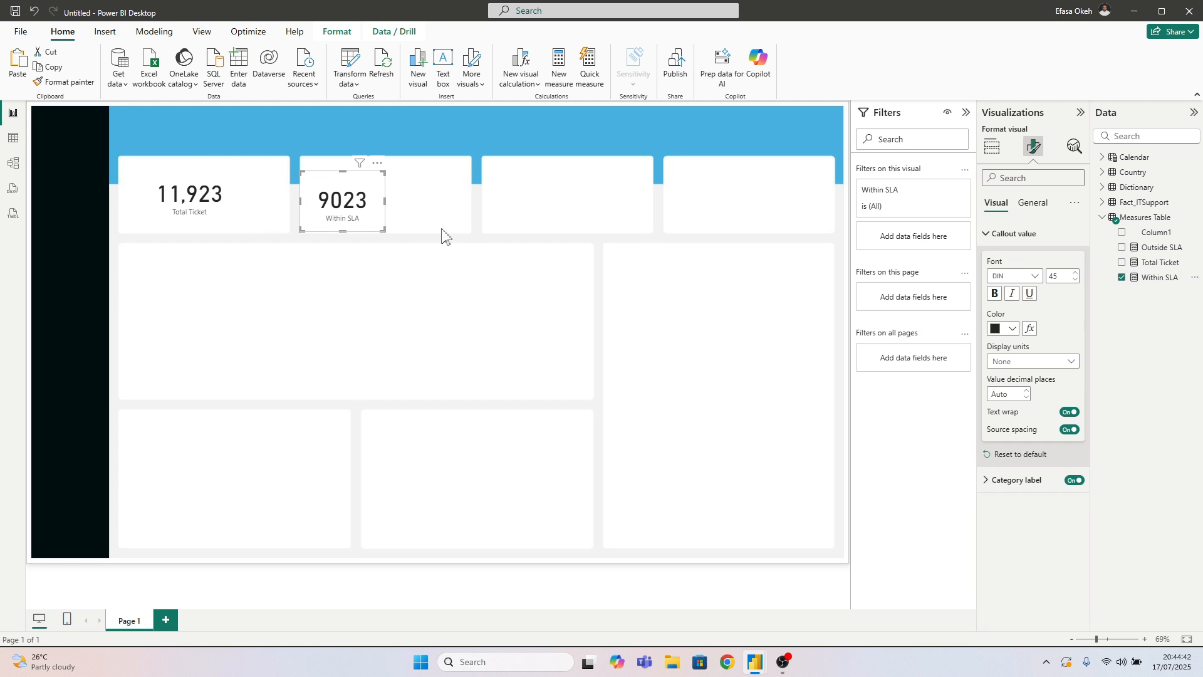
Duplicate the Within SLA card into the third KPI tile and replace its field with Outside SLA
drag(370, 222, 561, 210)
key(ctrl+v)
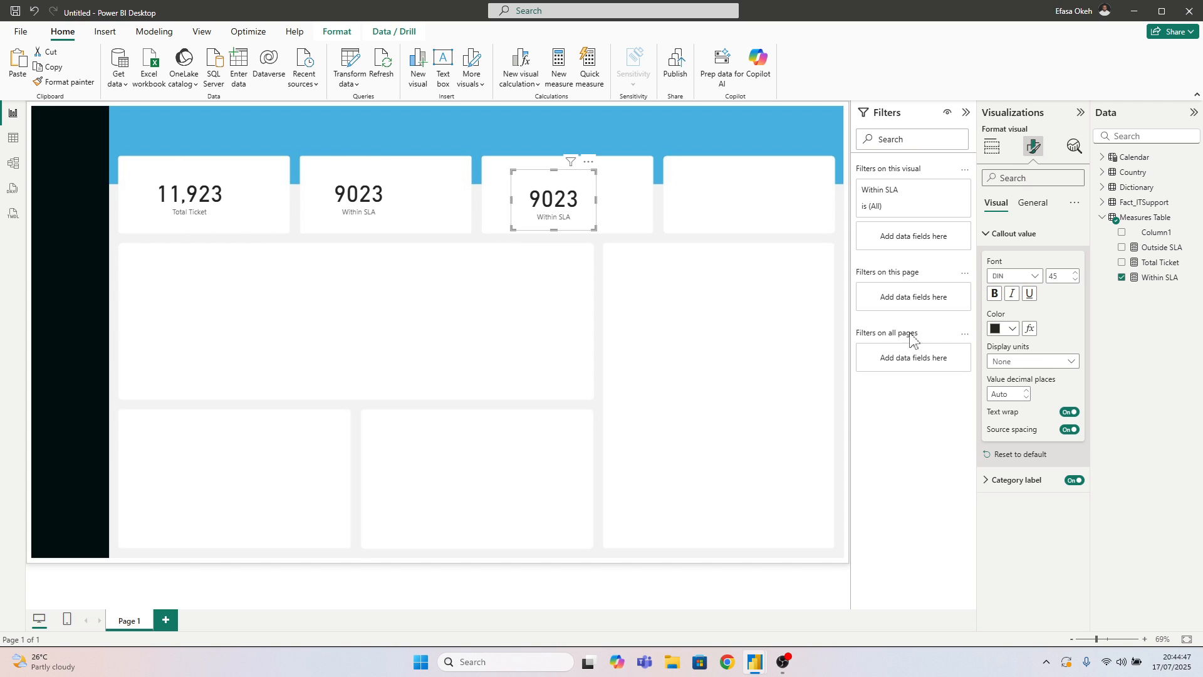
click(1121, 276)
click(1122, 247)
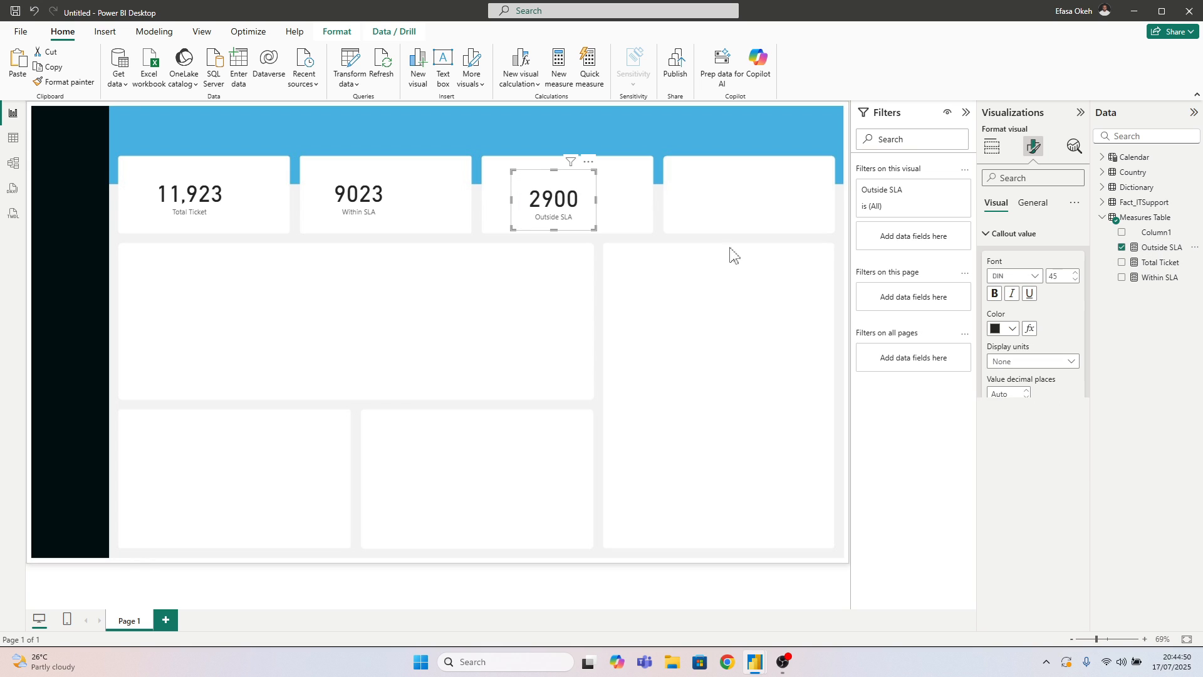
drag(533, 222, 330, 277)
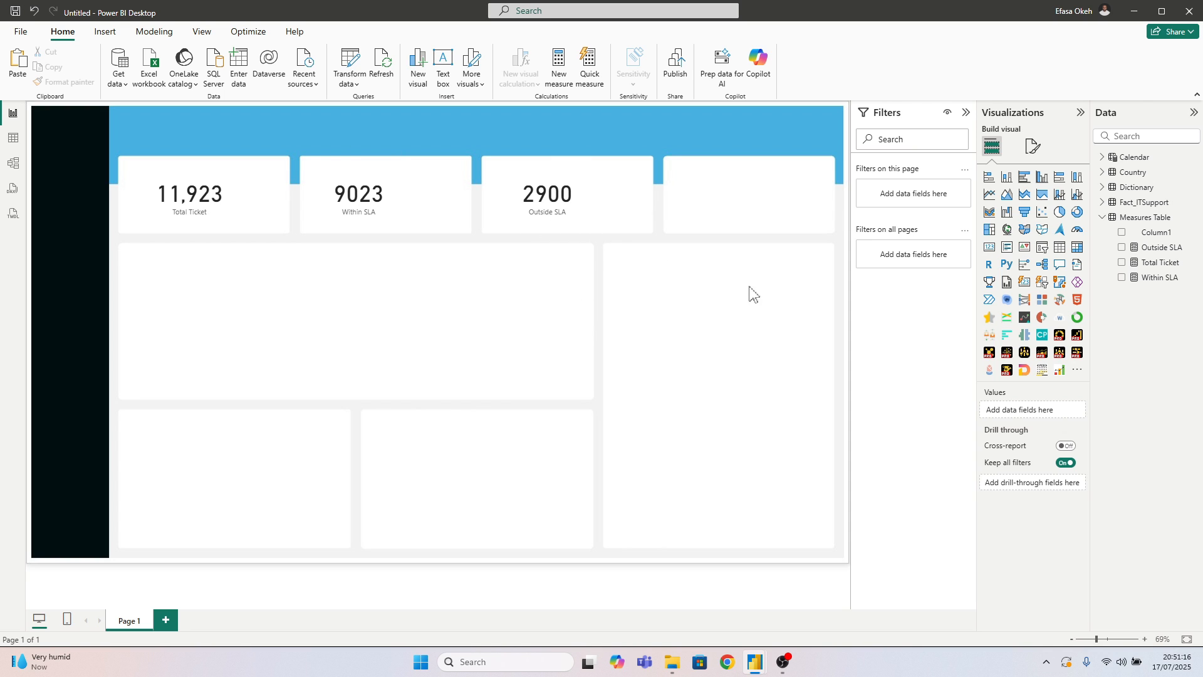
Create the measure Within SLA % = DIVIDE([Within SLA], [Total Ticket], 0) in the Measures Table
right_click(1131, 218)
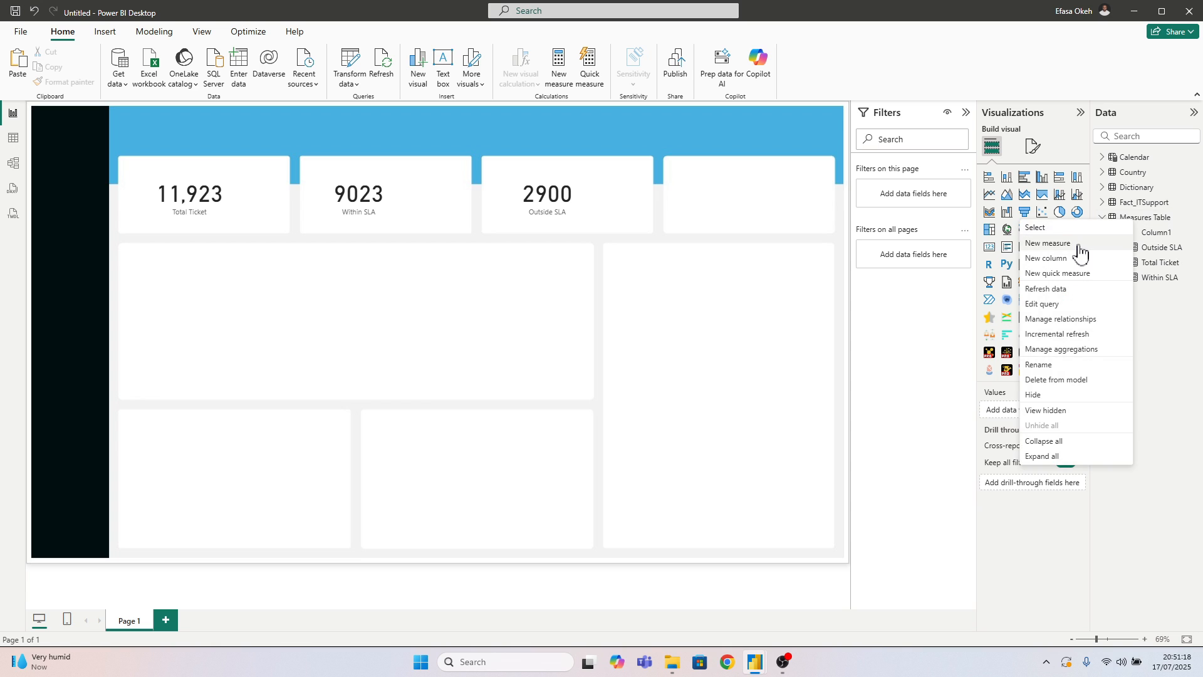
click(1078, 245)
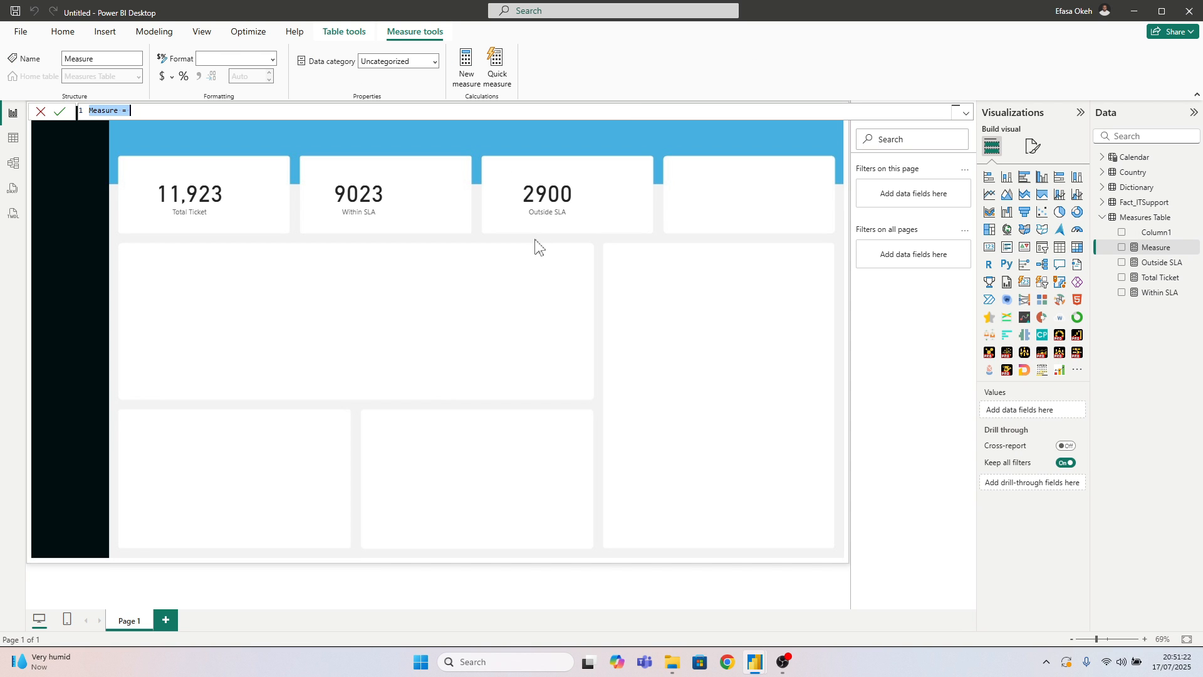
text(Within SLA % = Divi)
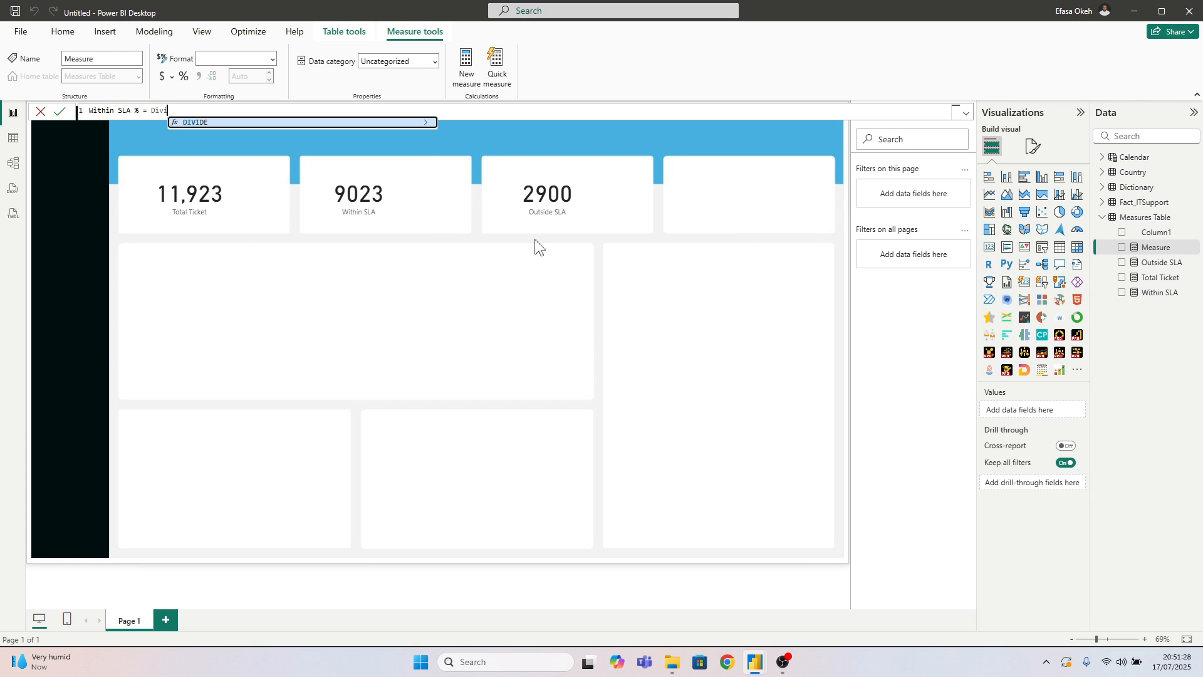
key(Tab)
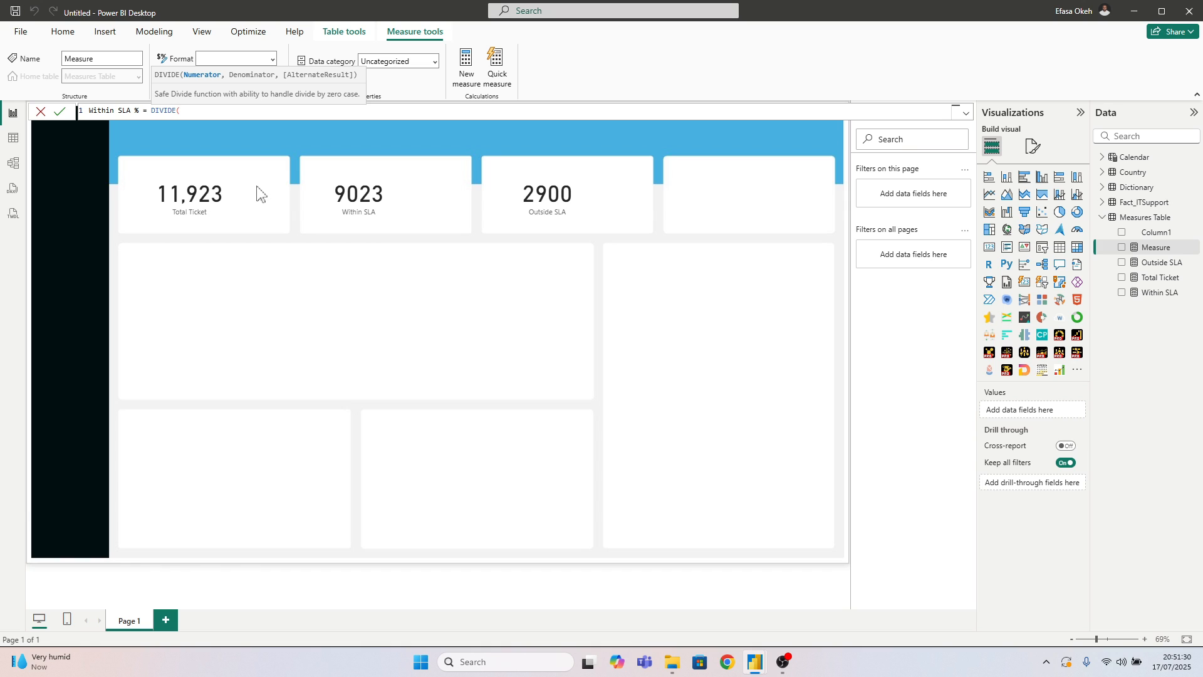
text(Within)
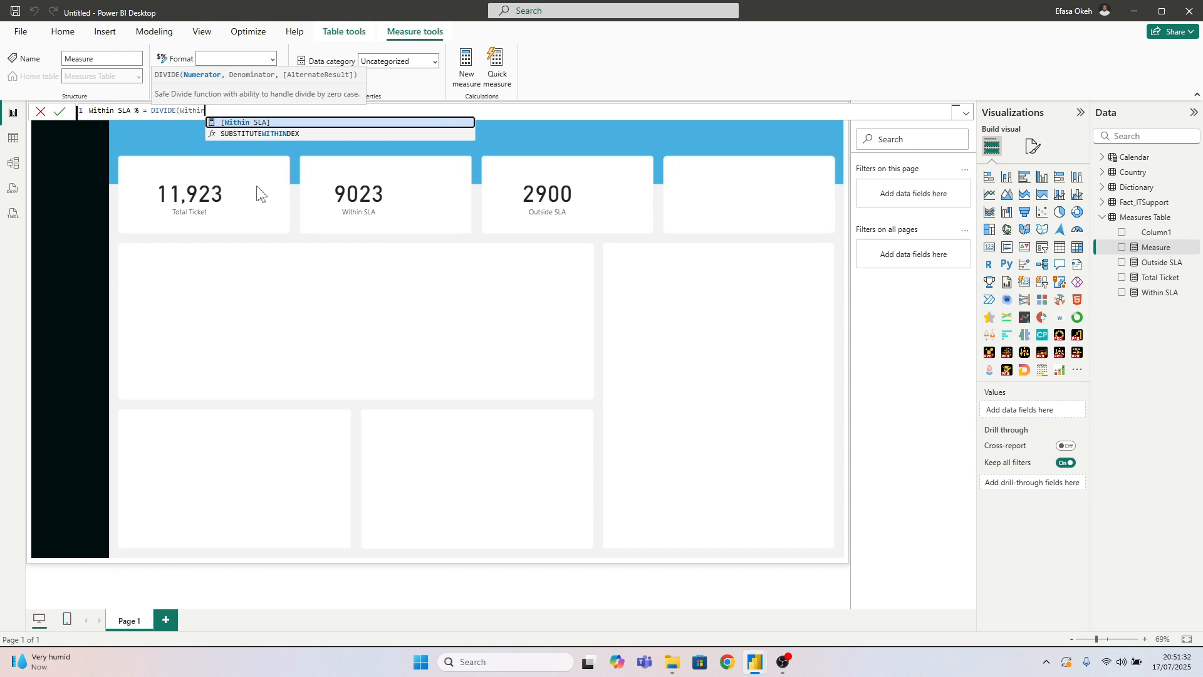
key(Tab)
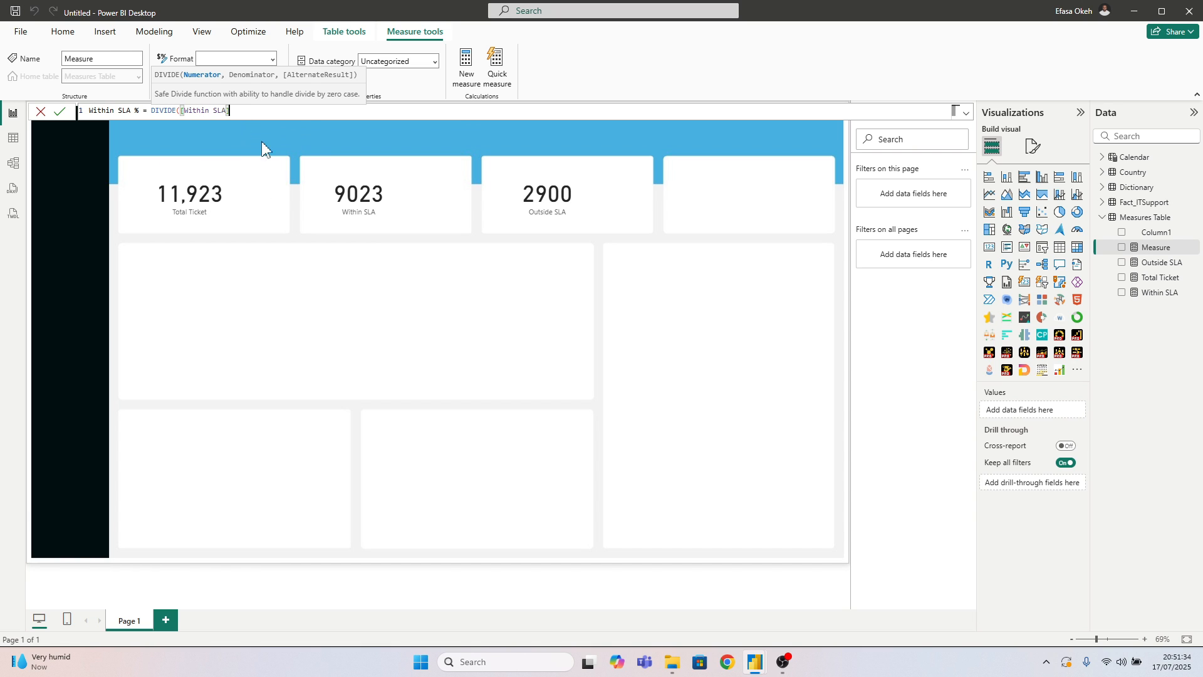
text(, Tota)
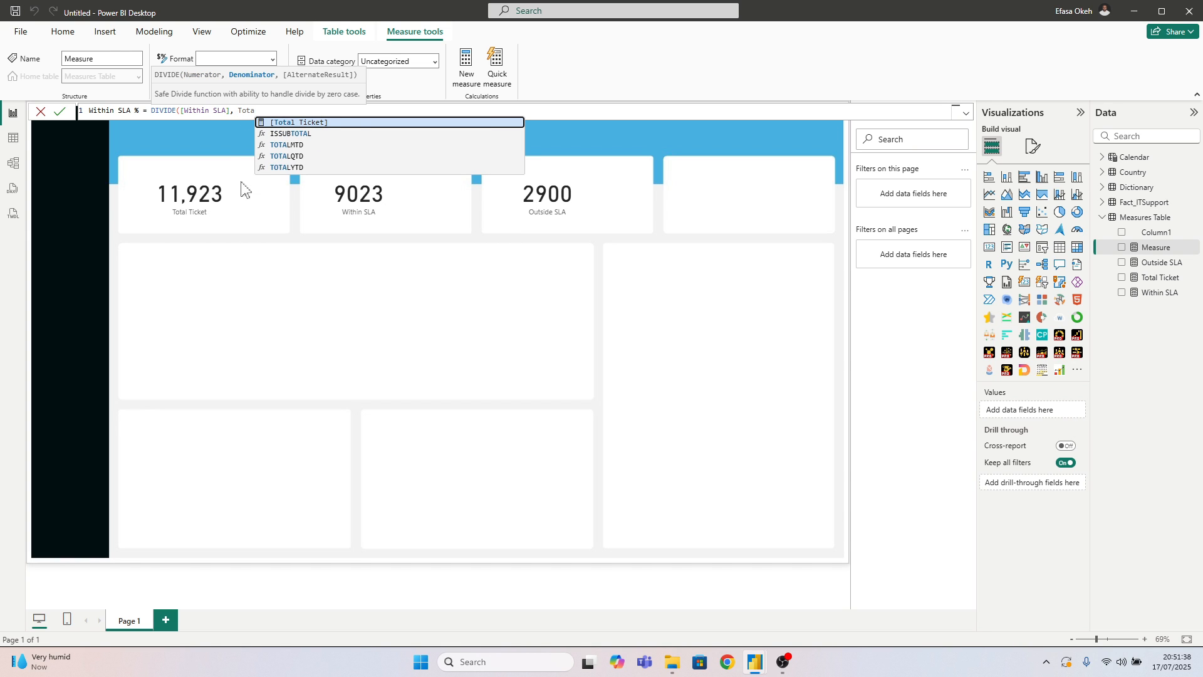
click(285, 123)
text(,)
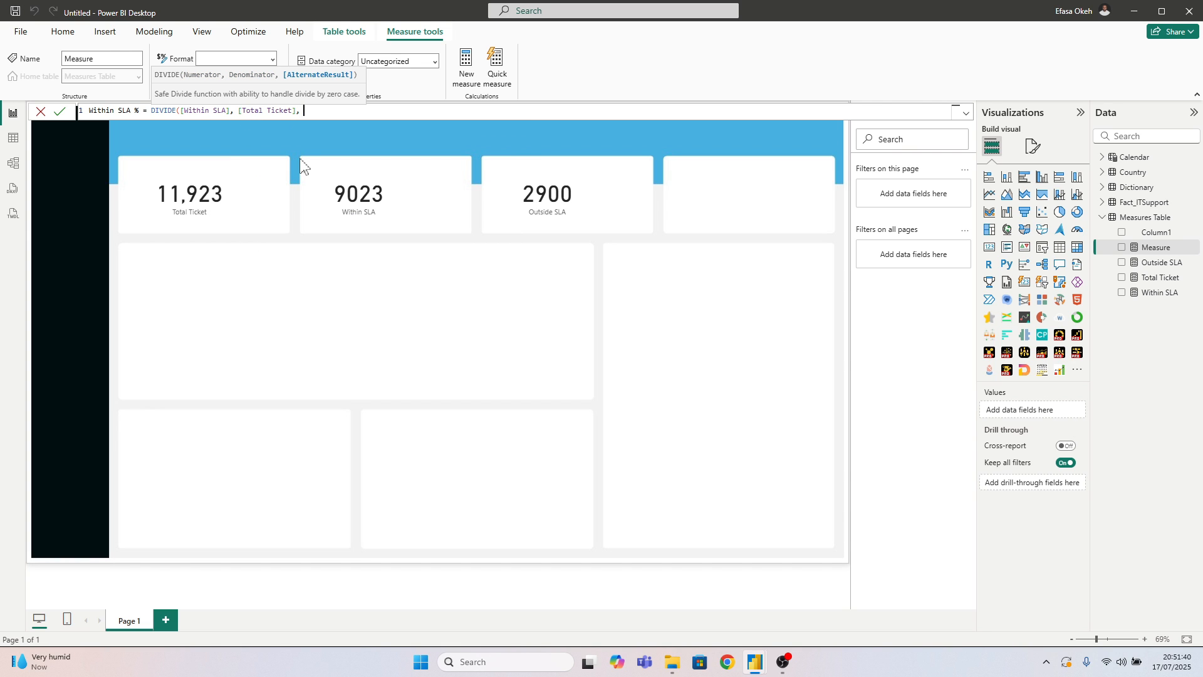
text( 0))
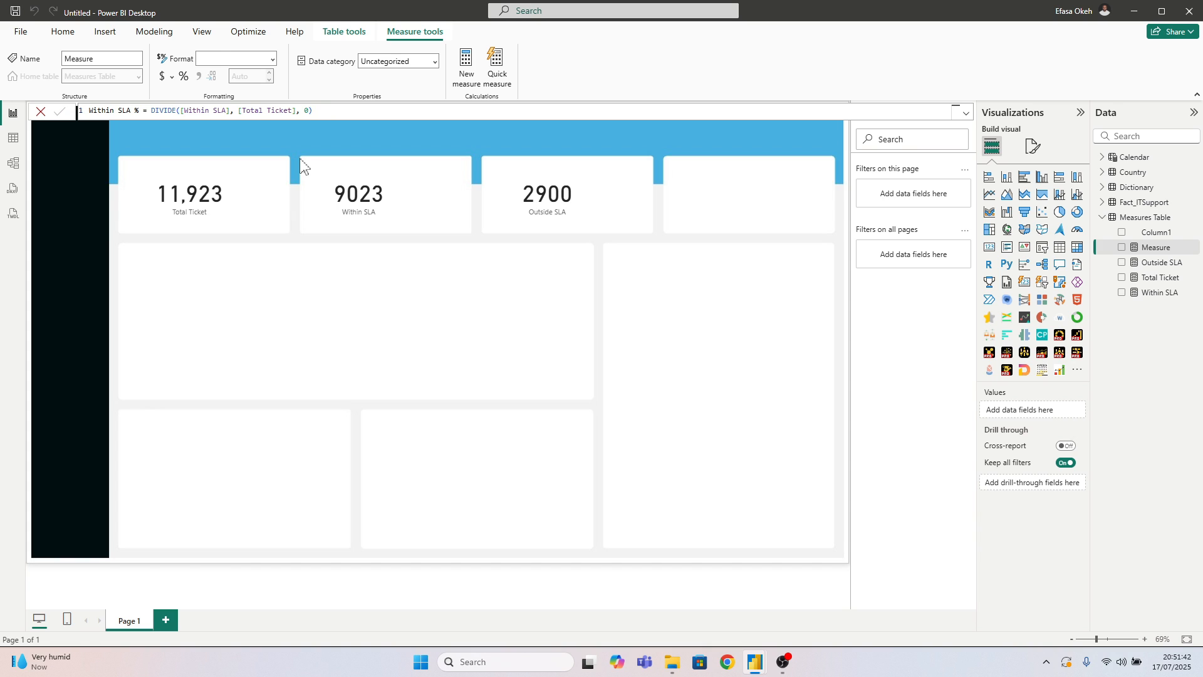
key(Return)
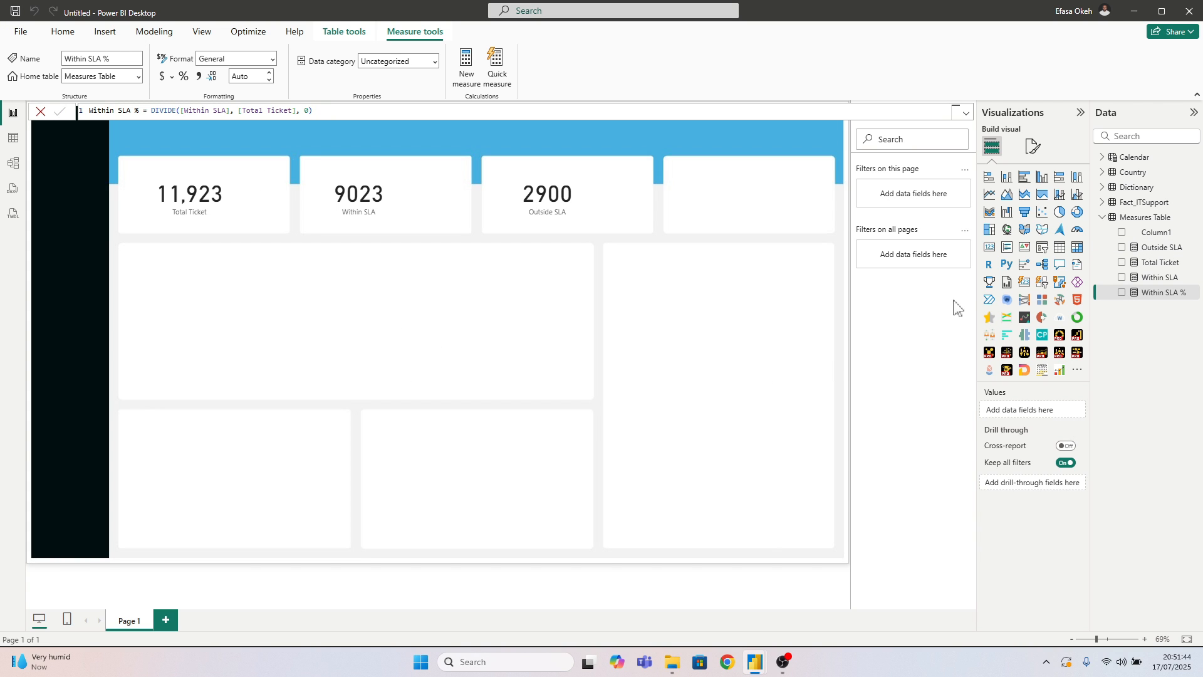
Add a card visual showing Within SLA %, shrunk and placed in the wide panel below the KPI tiles
click(989, 246)
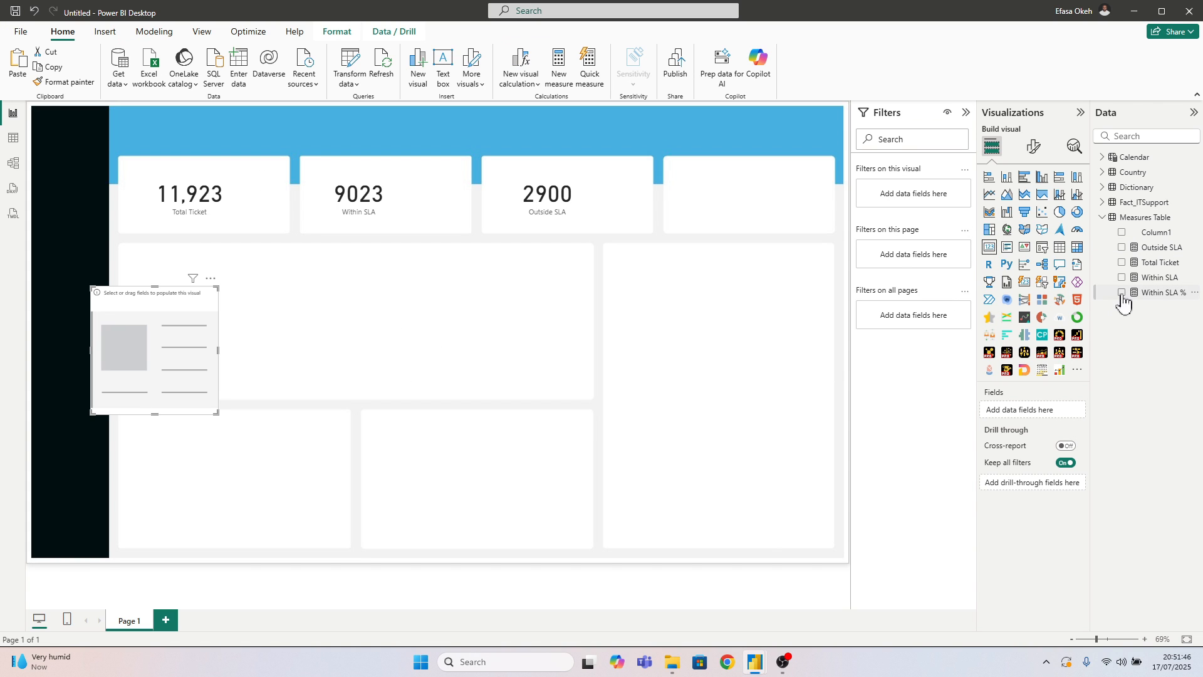
click(1122, 293)
drag(186, 380, 405, 326)
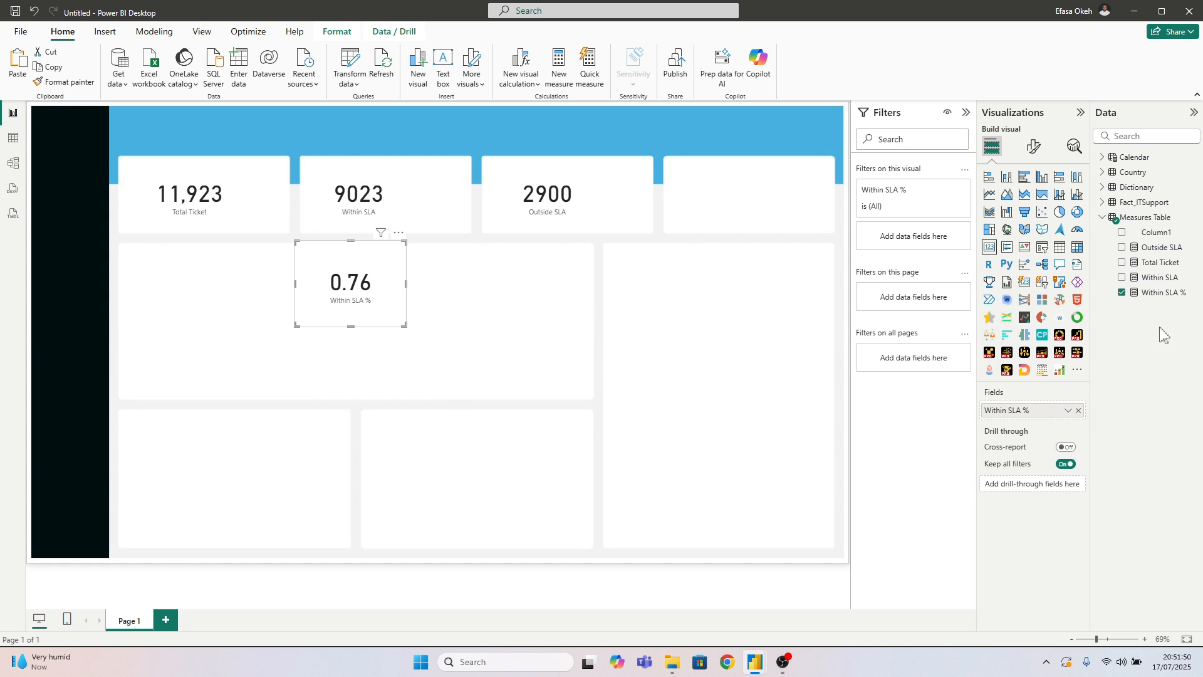
Copy the Within SLA % formula into a new Measures Table measure, changing it to Outside SLA % = DIVIDE([Outside SLA], [Total Ticket], 0)
click(1163, 292)
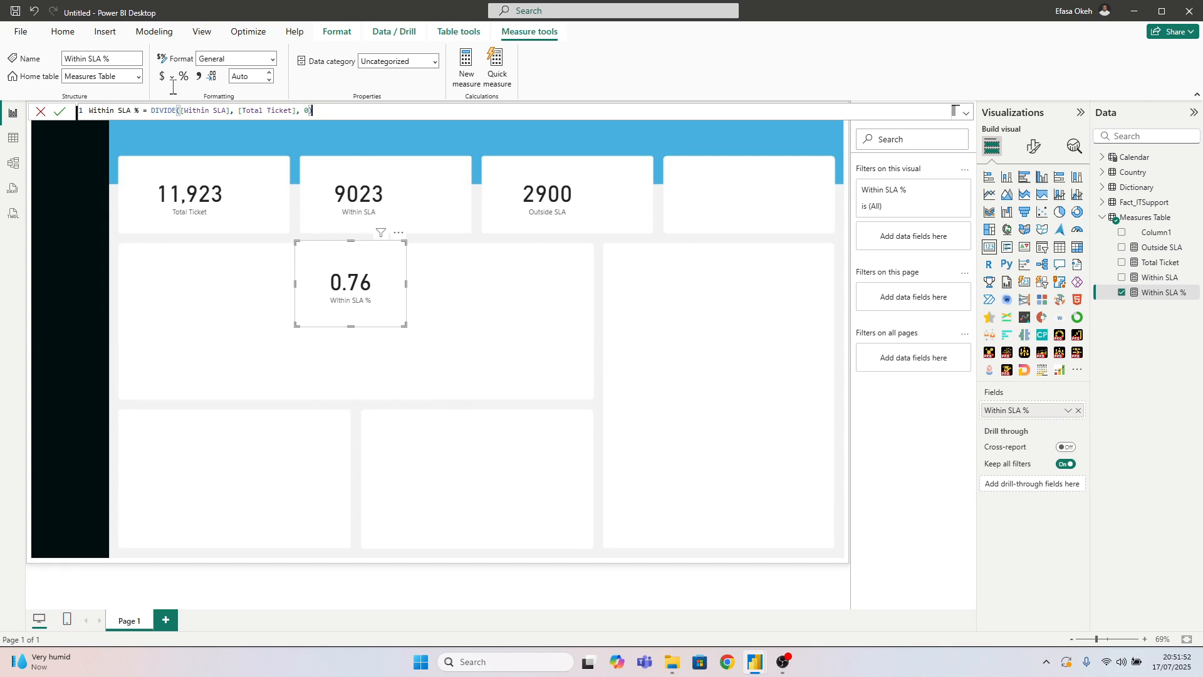
drag(312, 111, 93, 111)
key(ctrl+c)
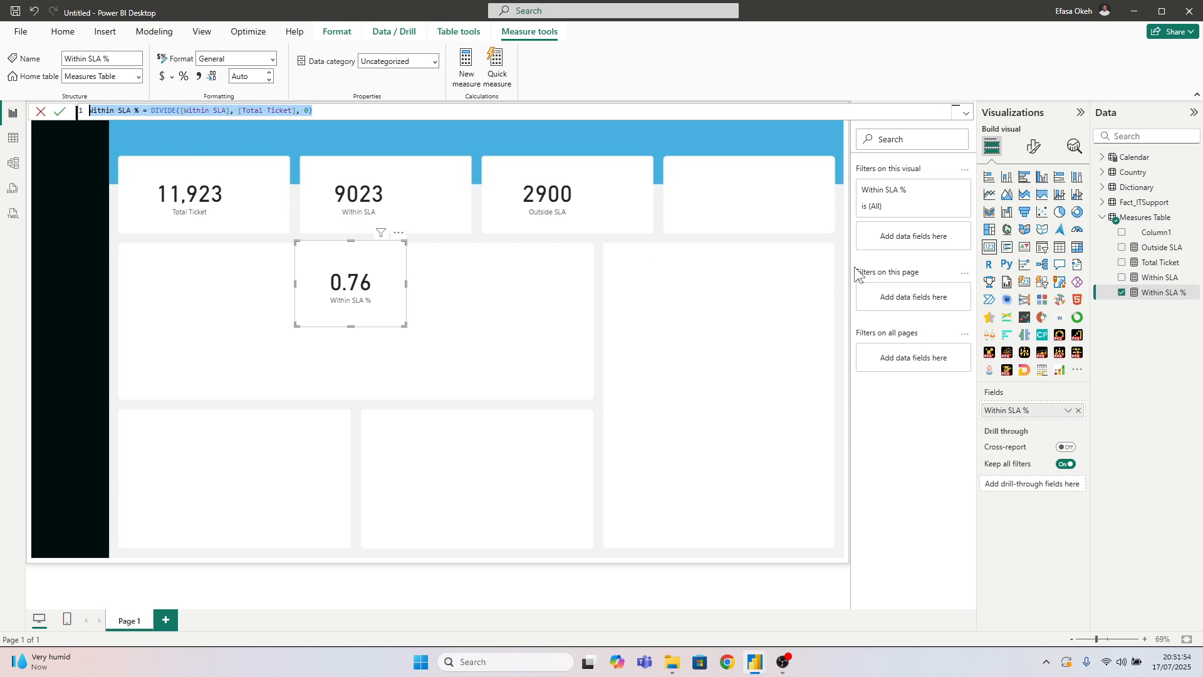
right_click(1148, 219)
click(1085, 244)
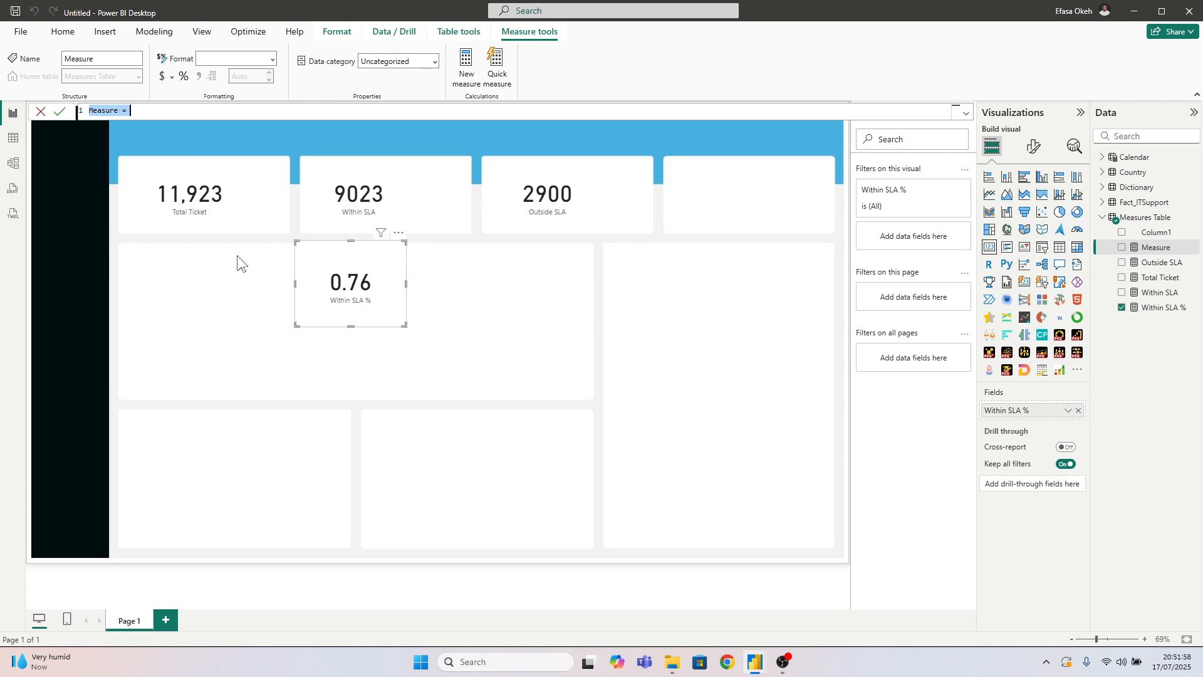
key(ctrl+v)
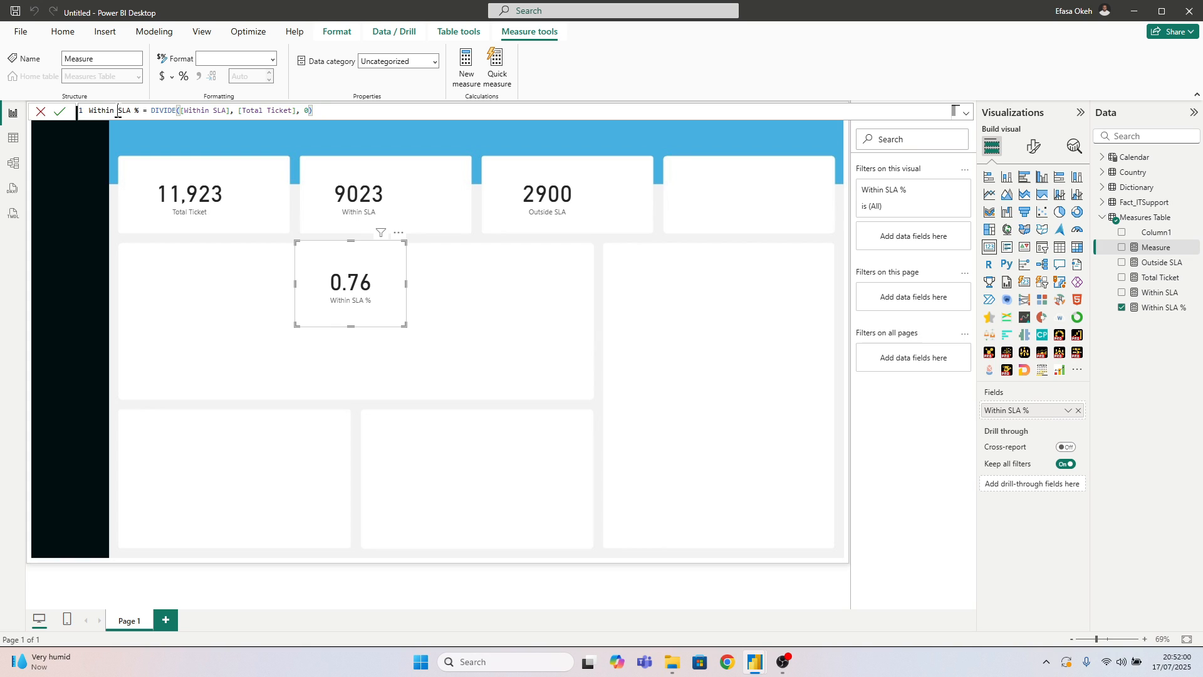
drag(117, 112, 76, 116)
text(Outside)
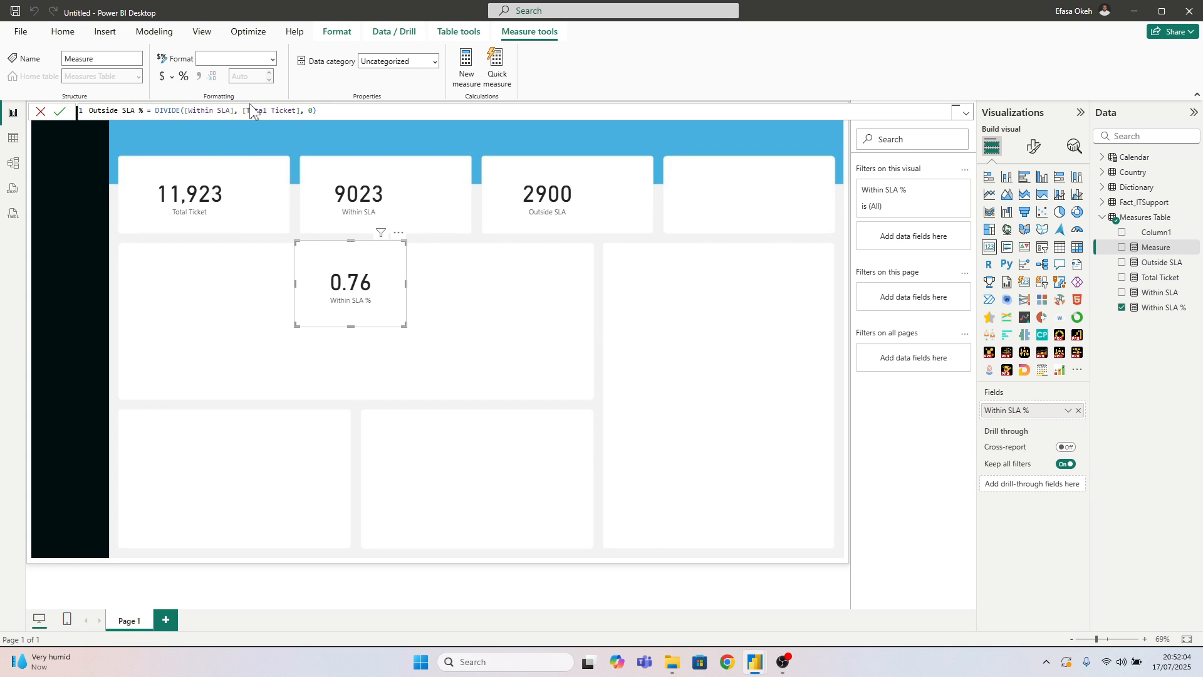
click(217, 111)
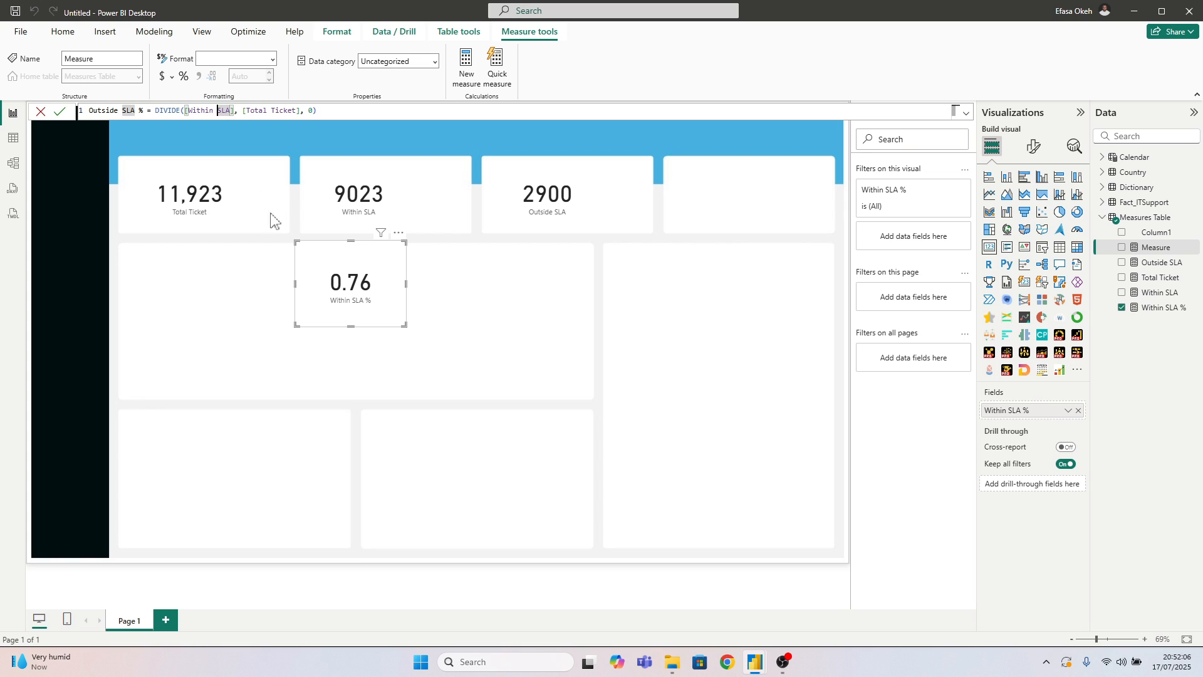
key(BackSpace)
key(BackSpace)
key(BackSpace)
key(BackSpace)
key(BackSpace)
key(BackSpace)
key(BackSpace)
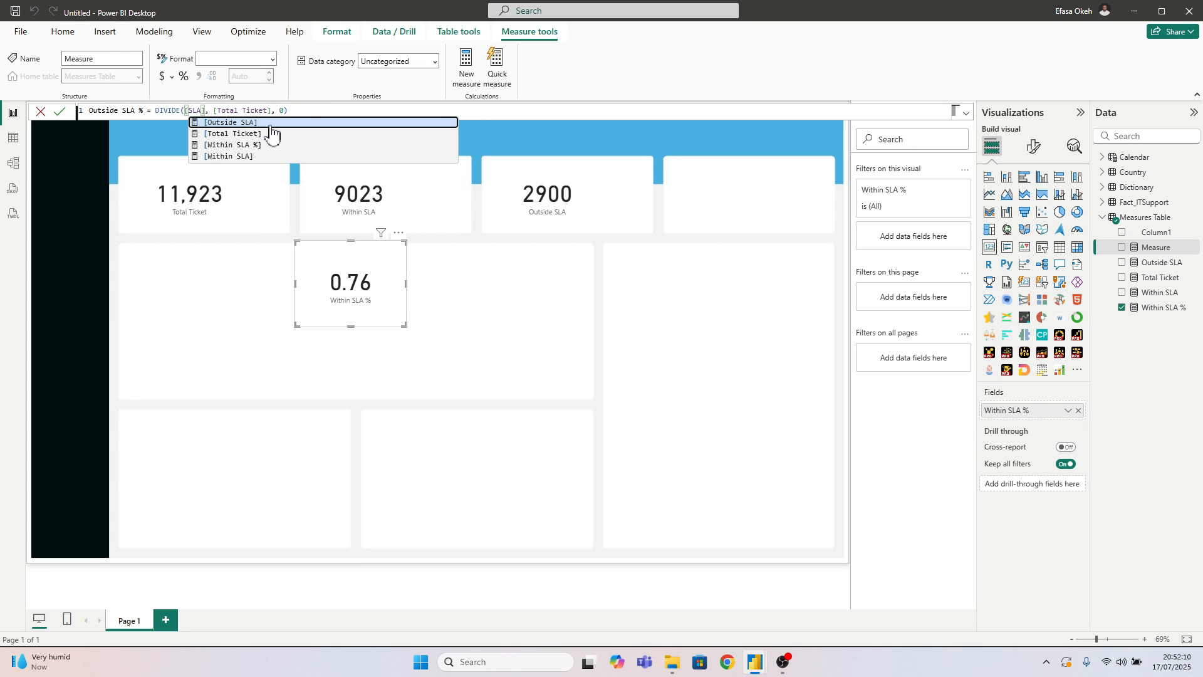
key(Tab)
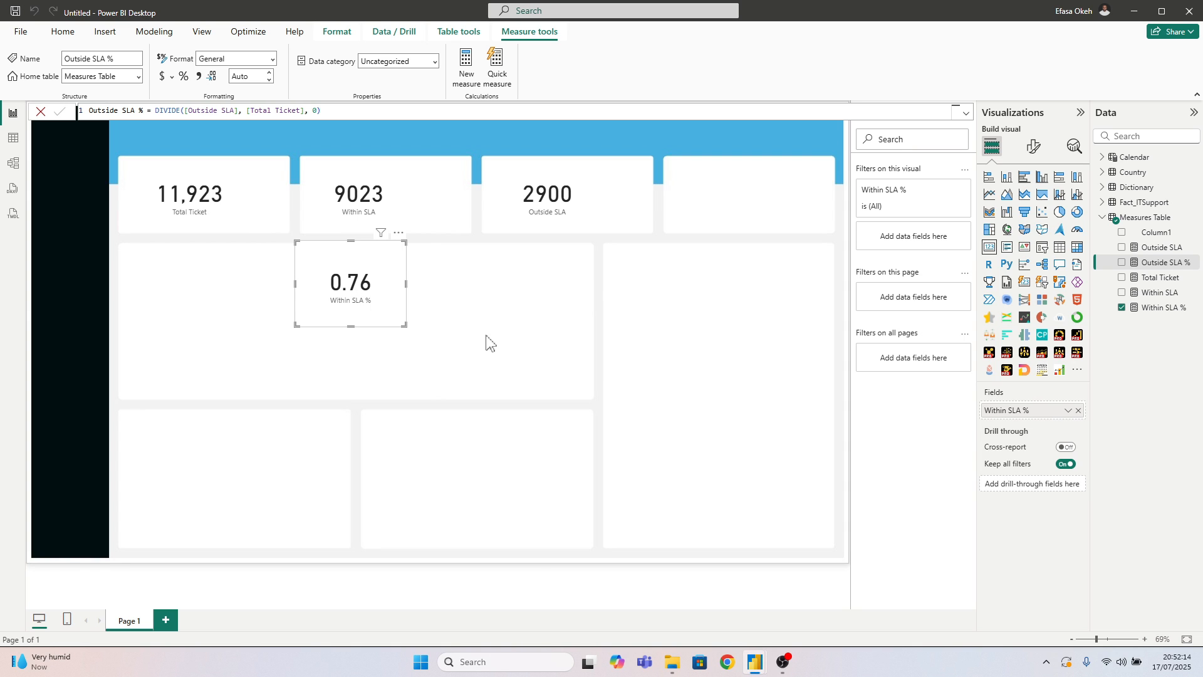
Move the Within SLA % card closer to the centre of the wide panel and deselect it
drag(372, 294, 410, 320)
click(195, 209)
click(506, 322)
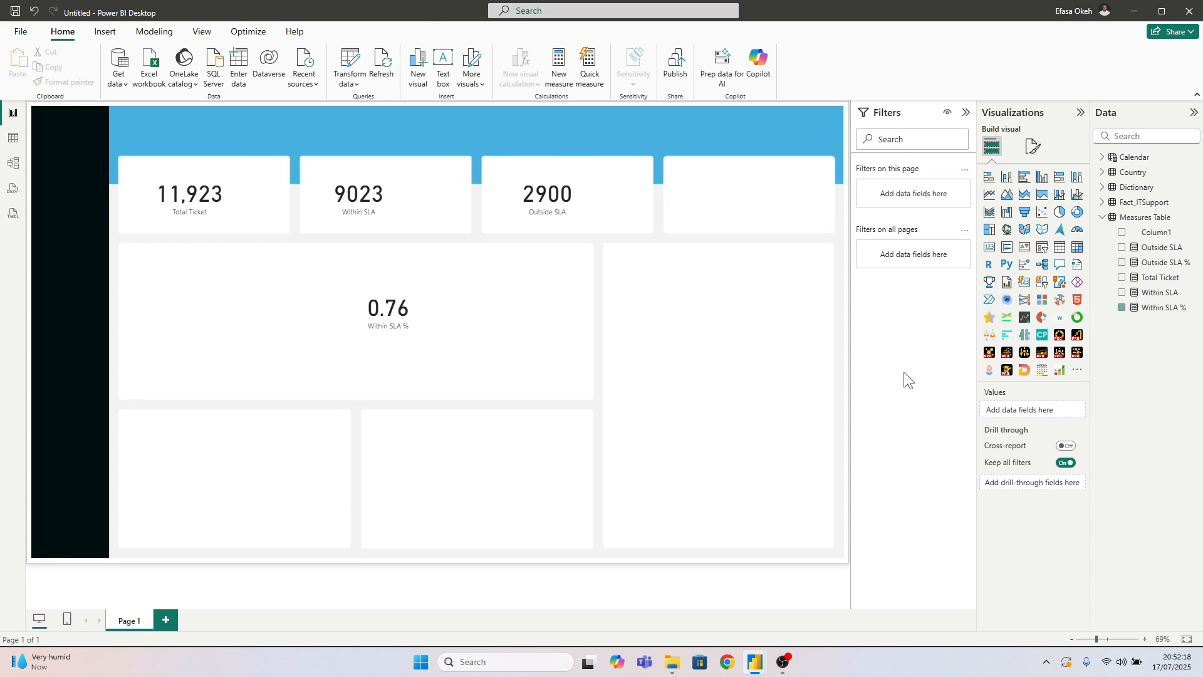
Create the measure SLA Target = 0.75 in the Measures Table
right_click(1126, 223)
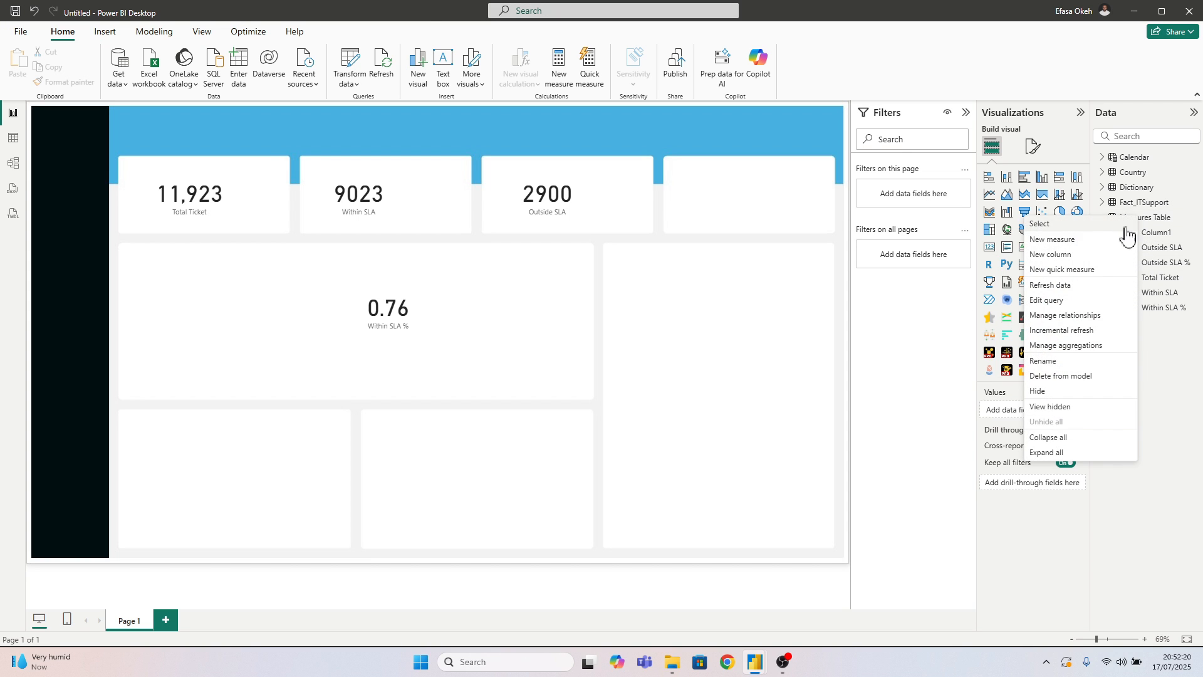
click(1088, 239)
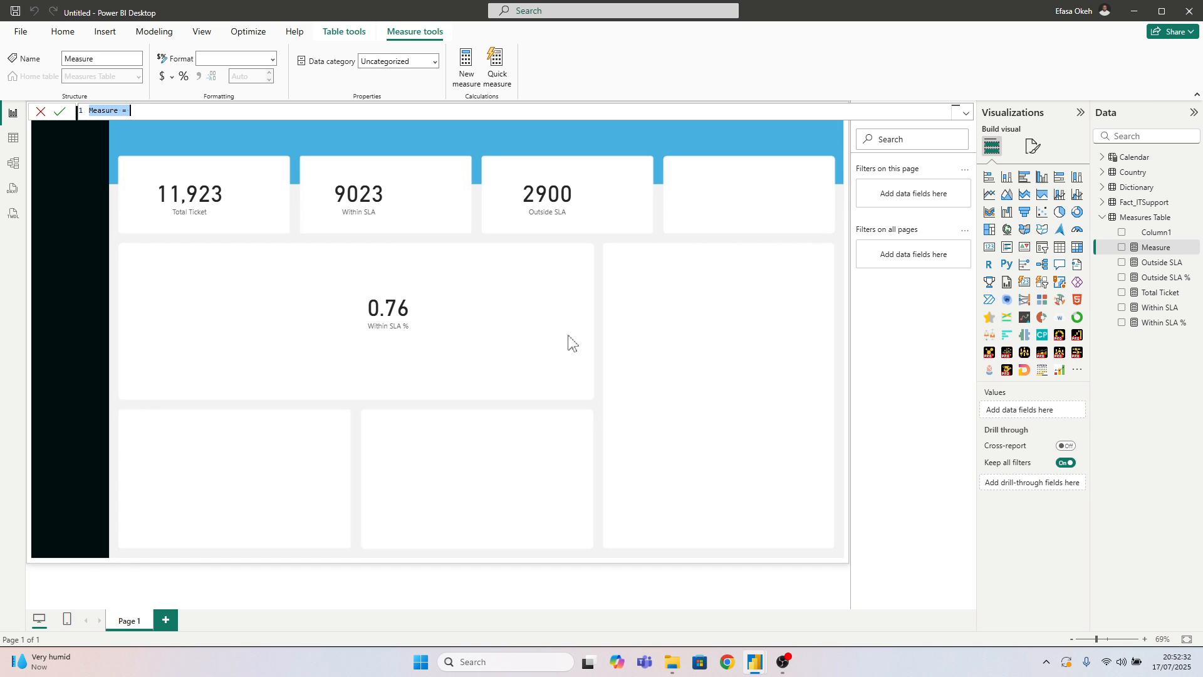
text(SLA Target = 0.75)
key(Return)
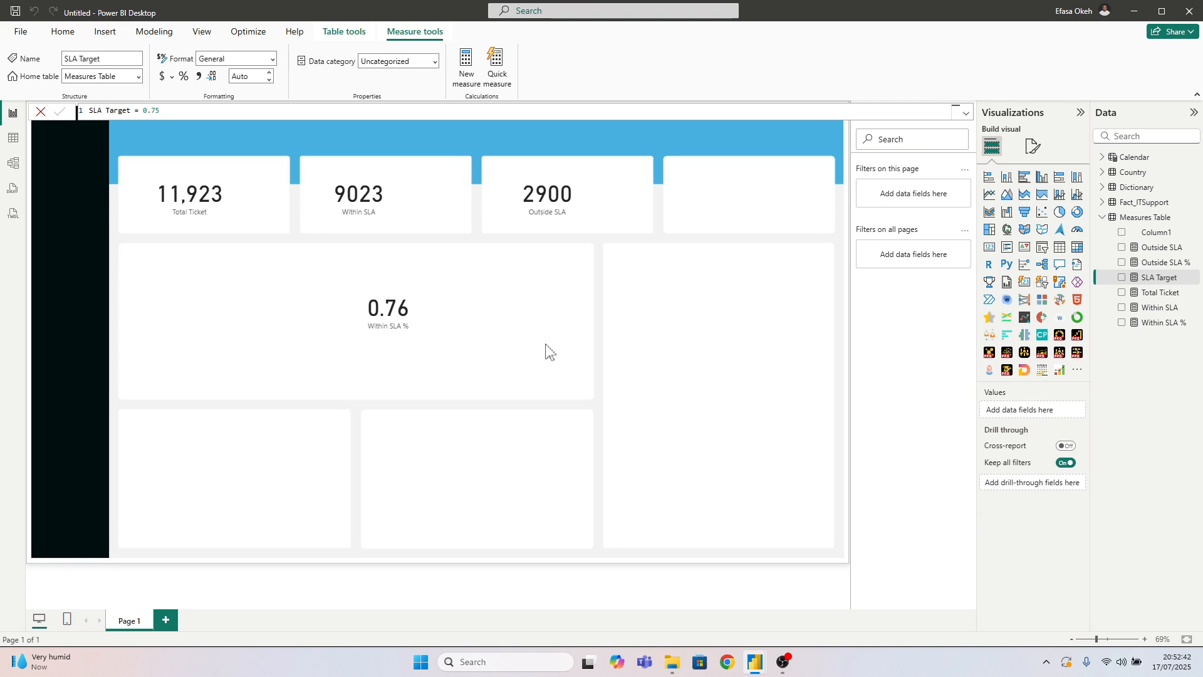
Clear the KPI tiles by moving the three ticket cards onto the area below and the Within SLA % card to the lower middle panel
click(320, 343)
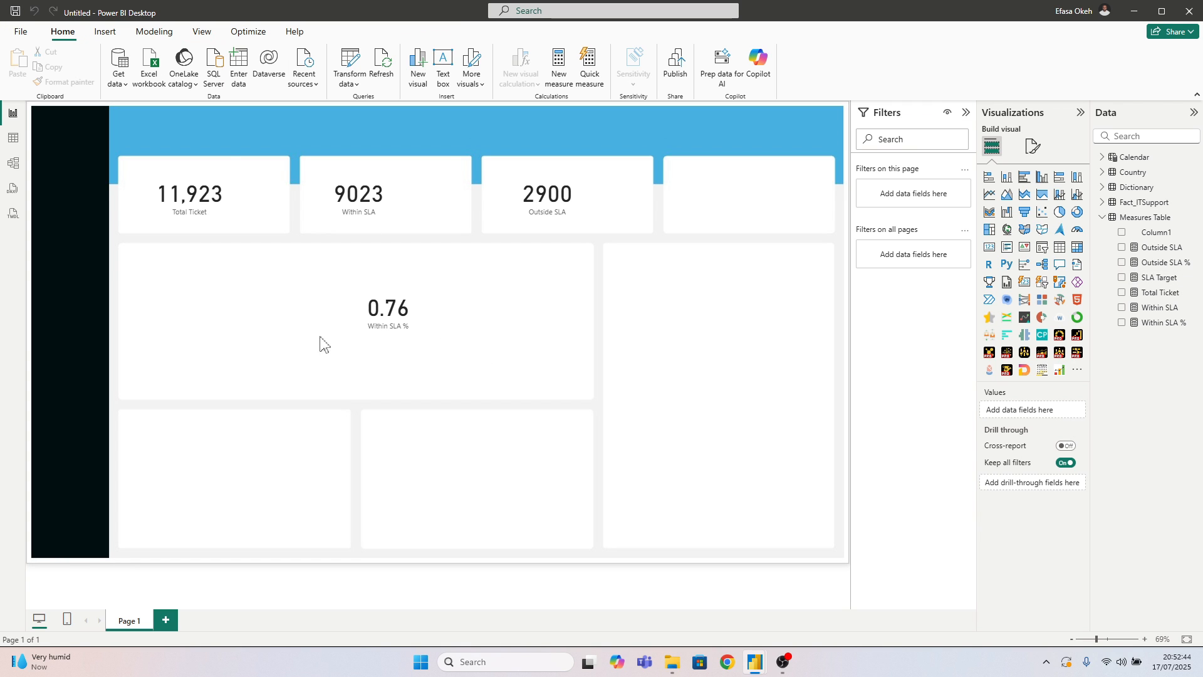
drag(132, 152, 684, 356)
drag(419, 342, 537, 456)
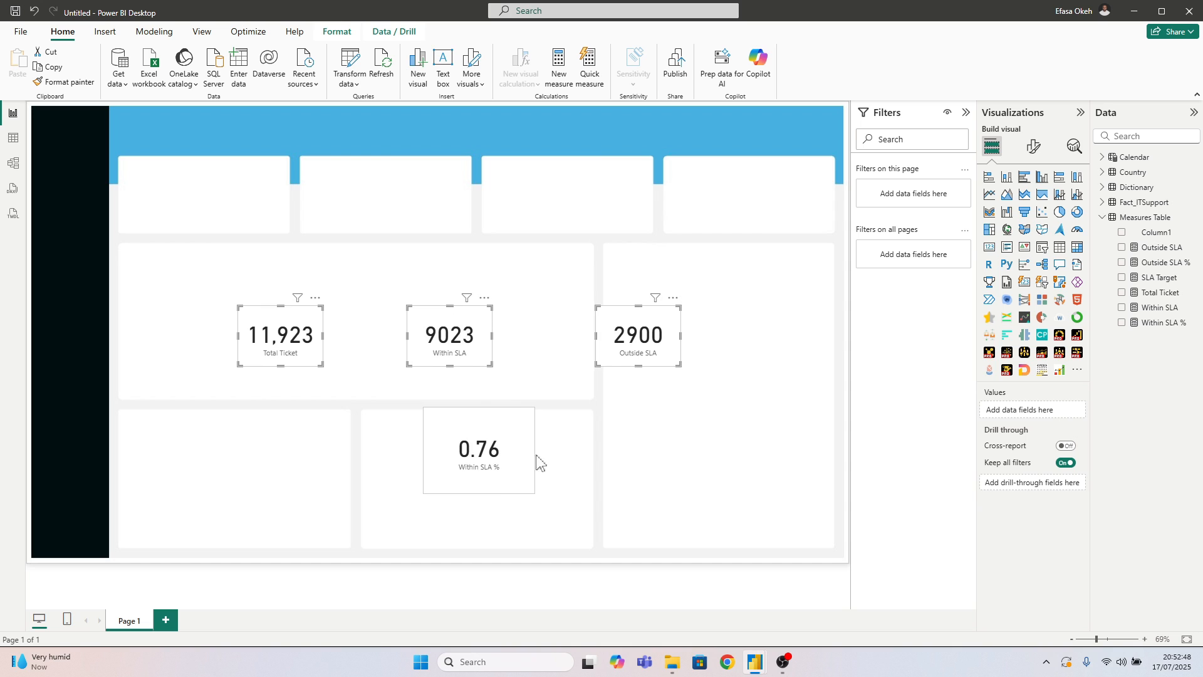
click(584, 414)
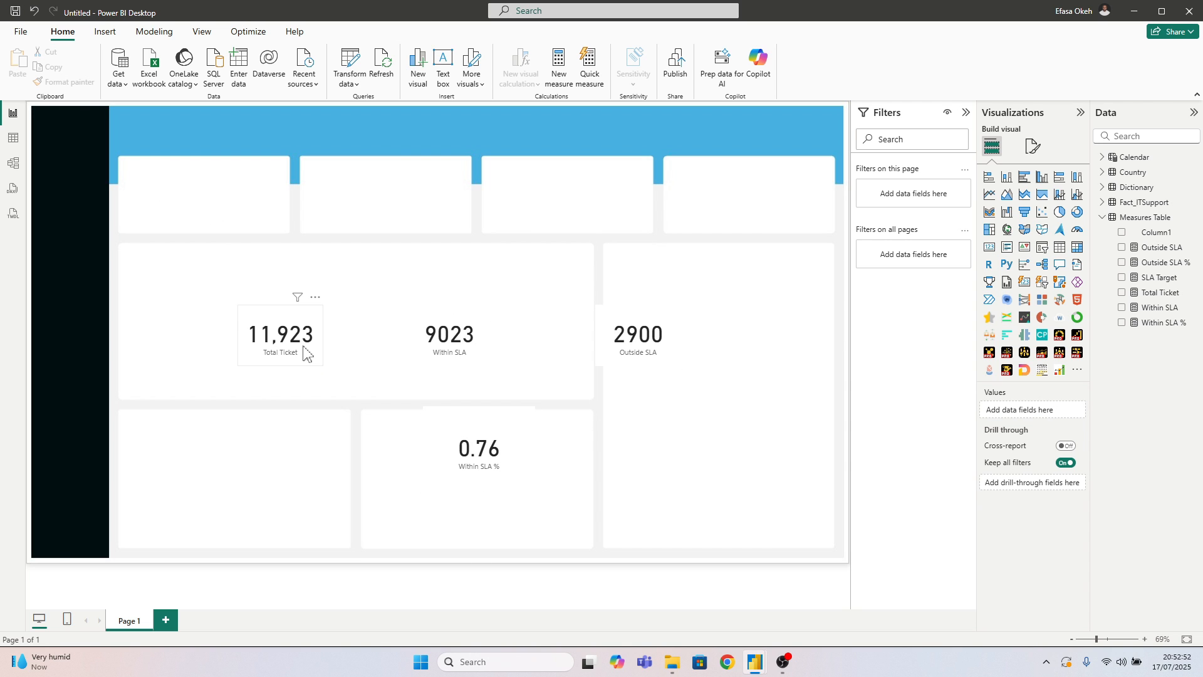
drag(305, 354, 291, 305)
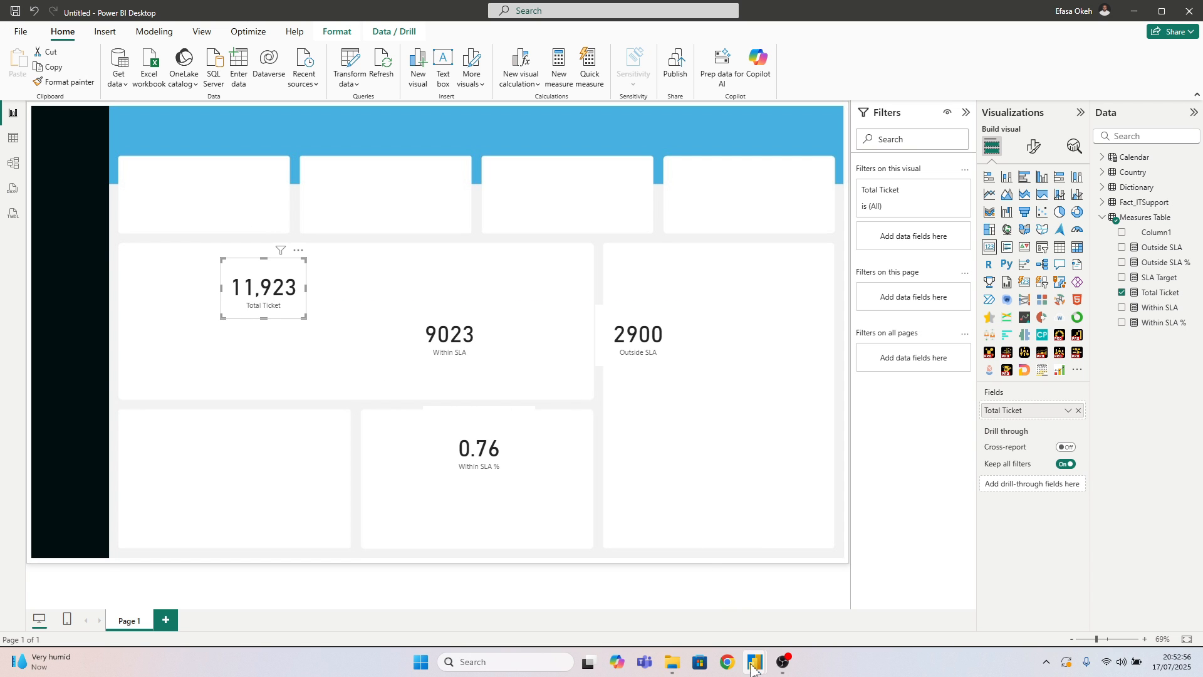
Switch to the IT Support Light Mode report to examine its KPI tile layout, and return to the untitled report
mouse_move(752, 667)
click(689, 602)
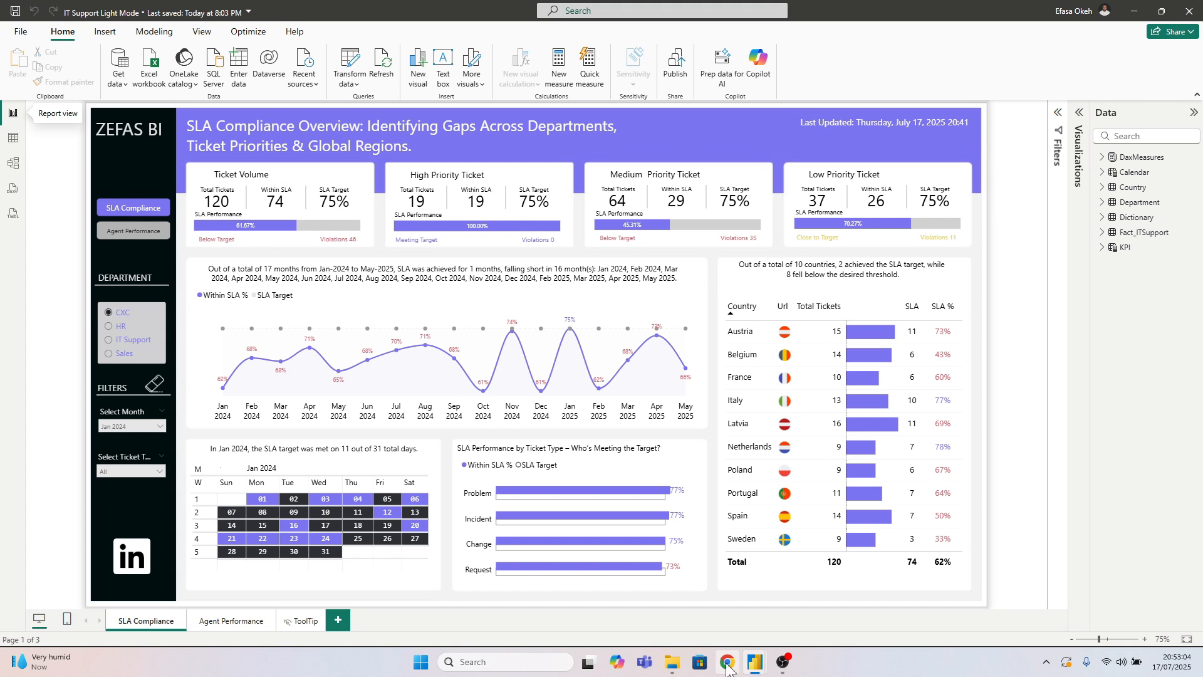
mouse_move(755, 663)
click(820, 598)
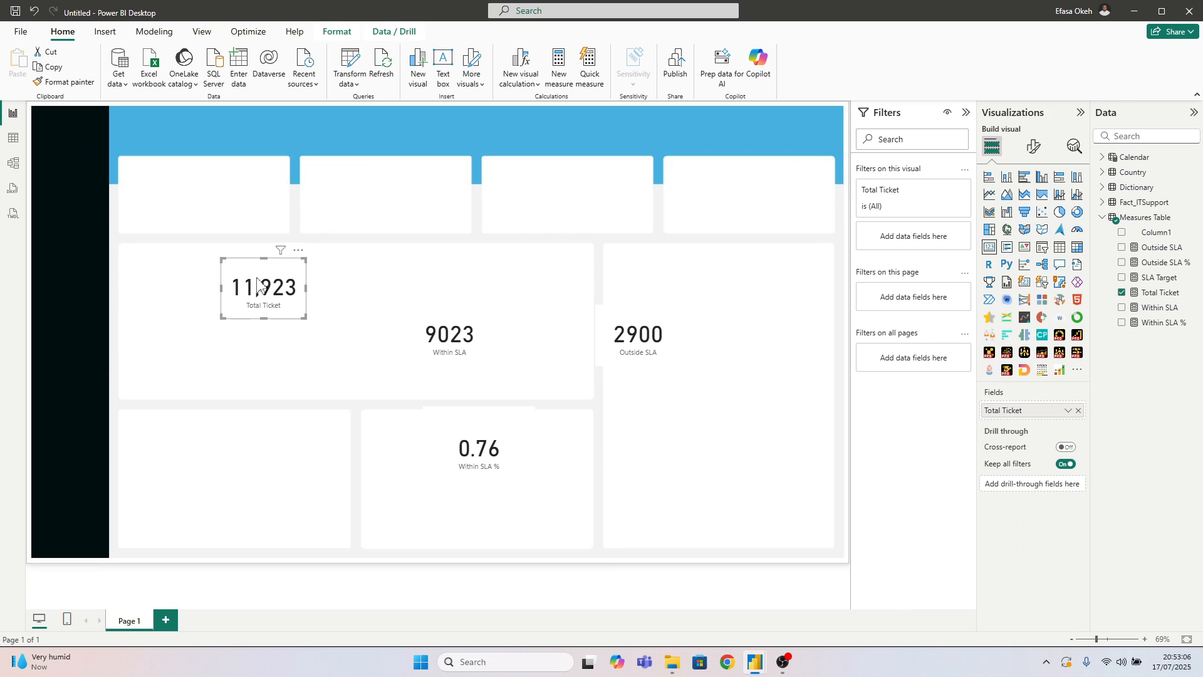
Place the Total Ticket card in the first KPI tile at reduced size, with a callout font size of 20 and no category label
drag(256, 282, 160, 184)
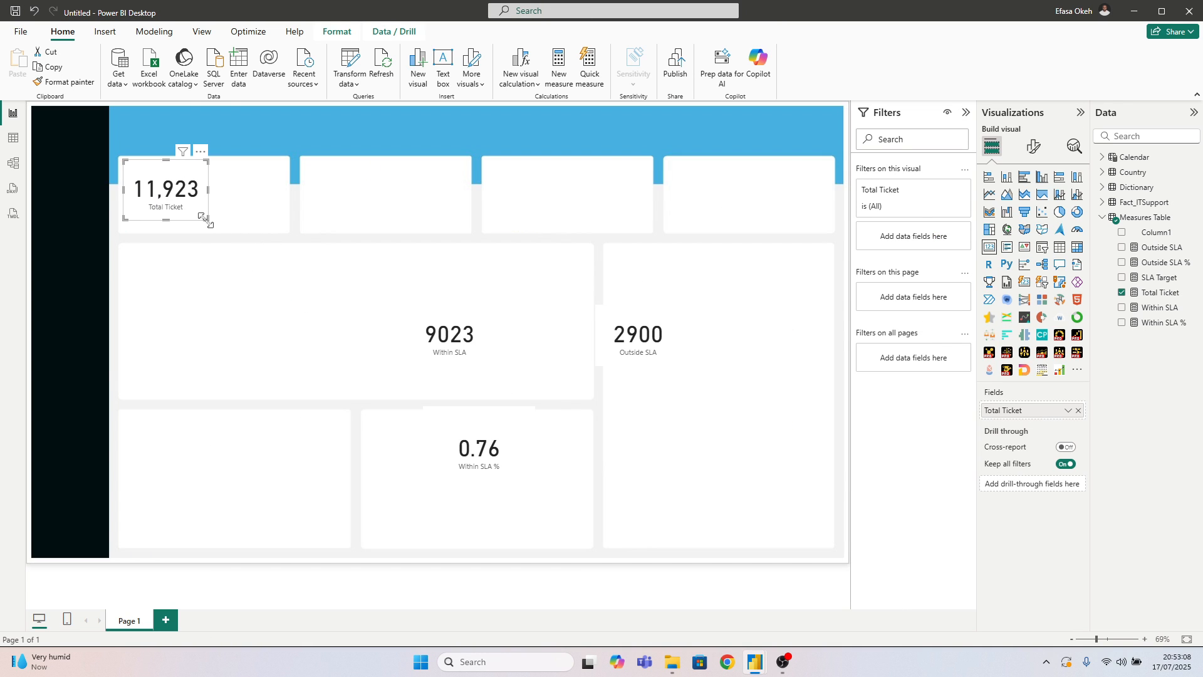
drag(204, 219, 202, 217)
click(1033, 147)
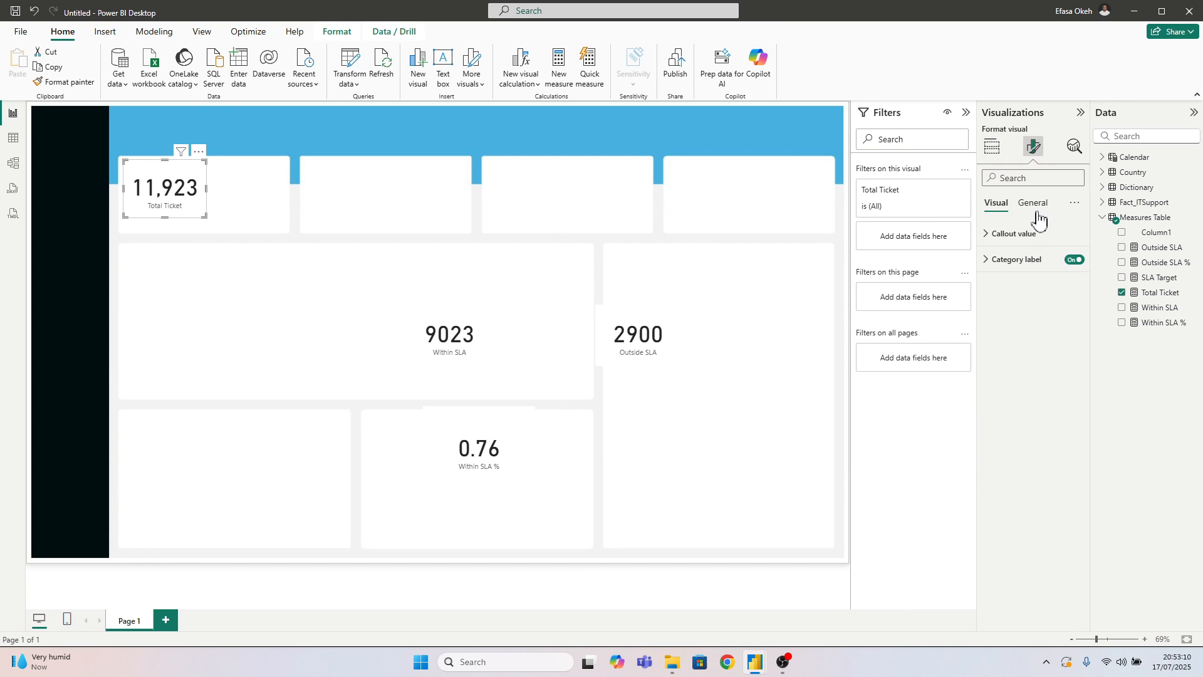
click(1012, 235)
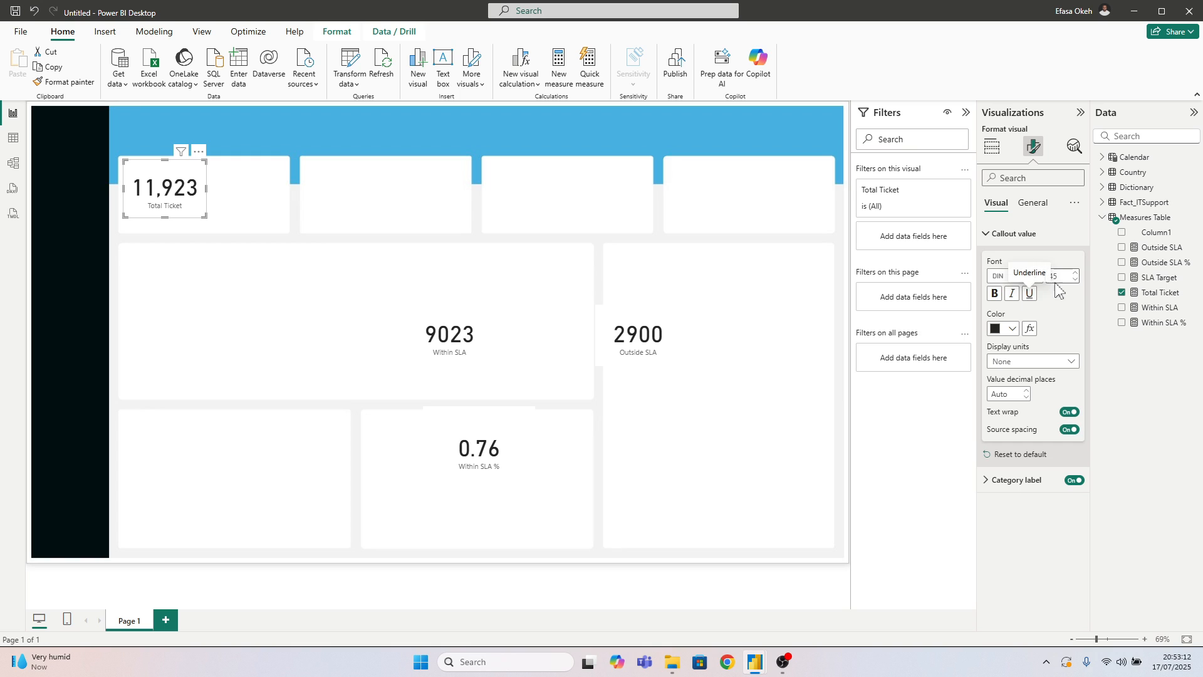
click(1058, 276)
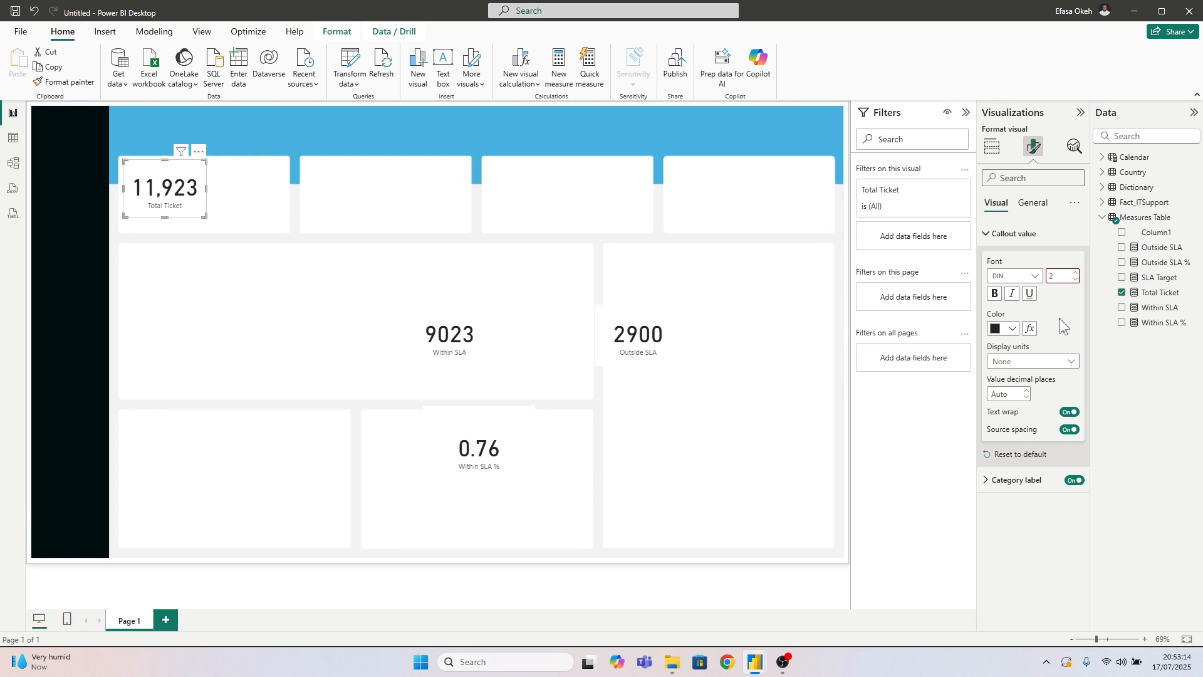
click(1073, 480)
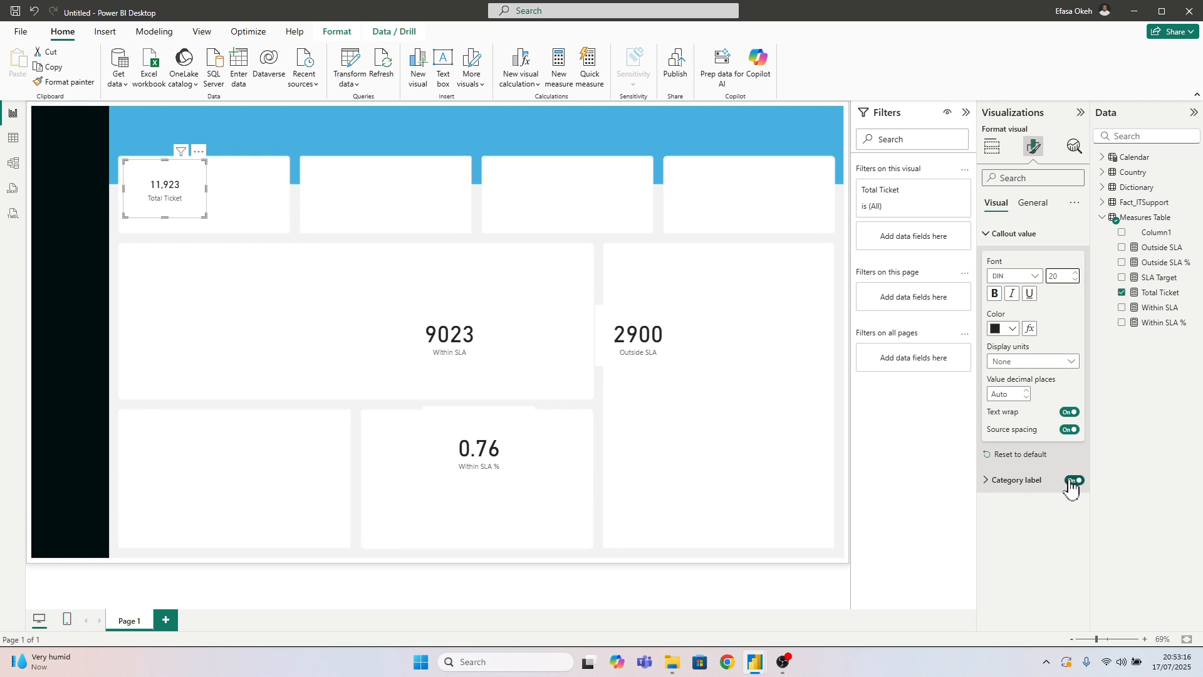
drag(204, 216, 156, 188)
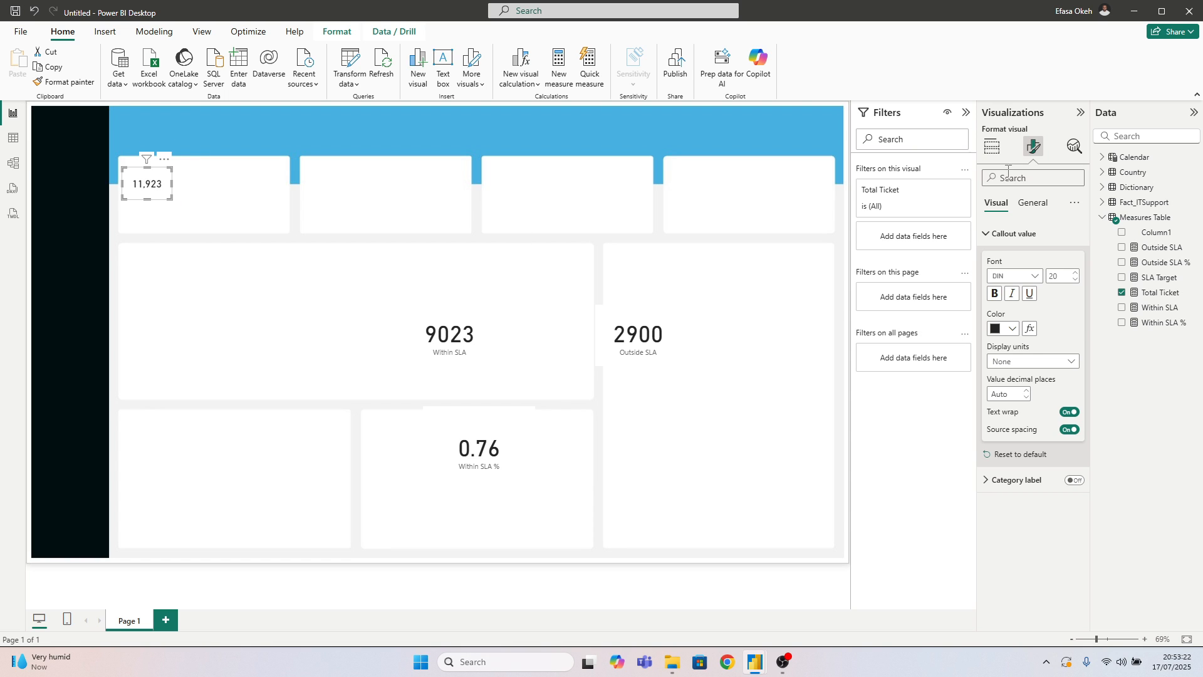
Turn off the Total Ticket card's background and nudge the card slightly to the right within its tile
click(1037, 206)
click(1024, 287)
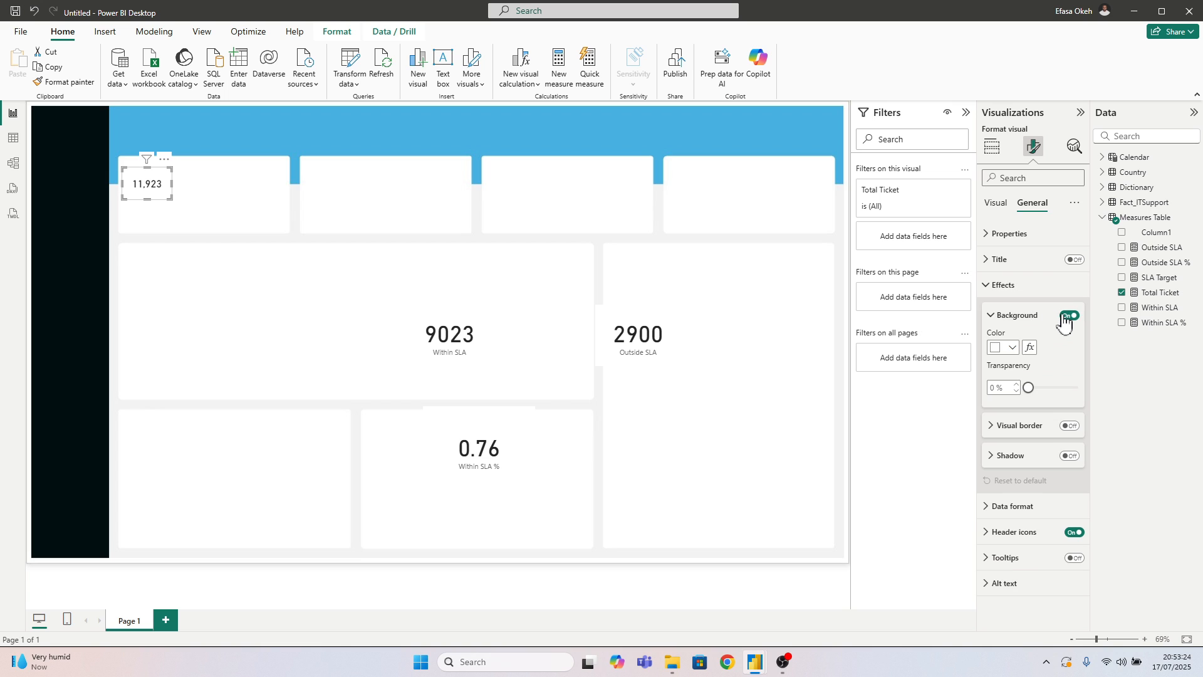
click(1069, 315)
click(1001, 286)
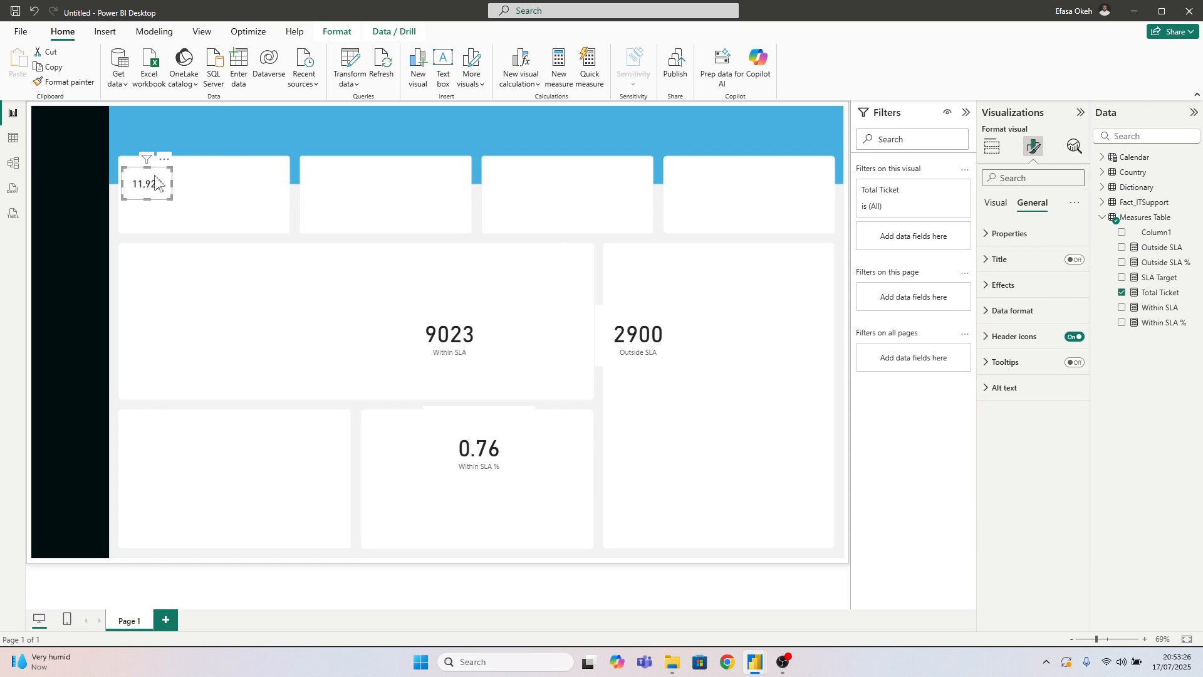
drag(155, 182, 159, 182)
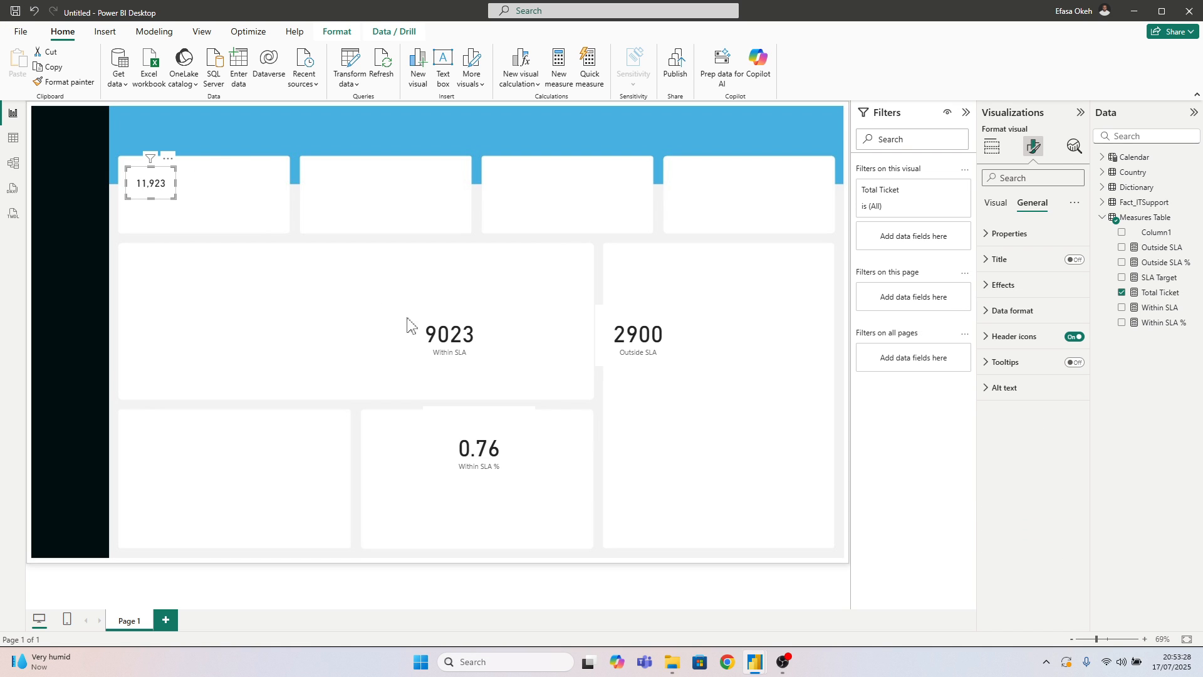
Bring the Within SLA card up near the first KPI tile, copy the Total Ticket card's formatting onto it and shrink it
click(489, 358)
drag(488, 359, 312, 244)
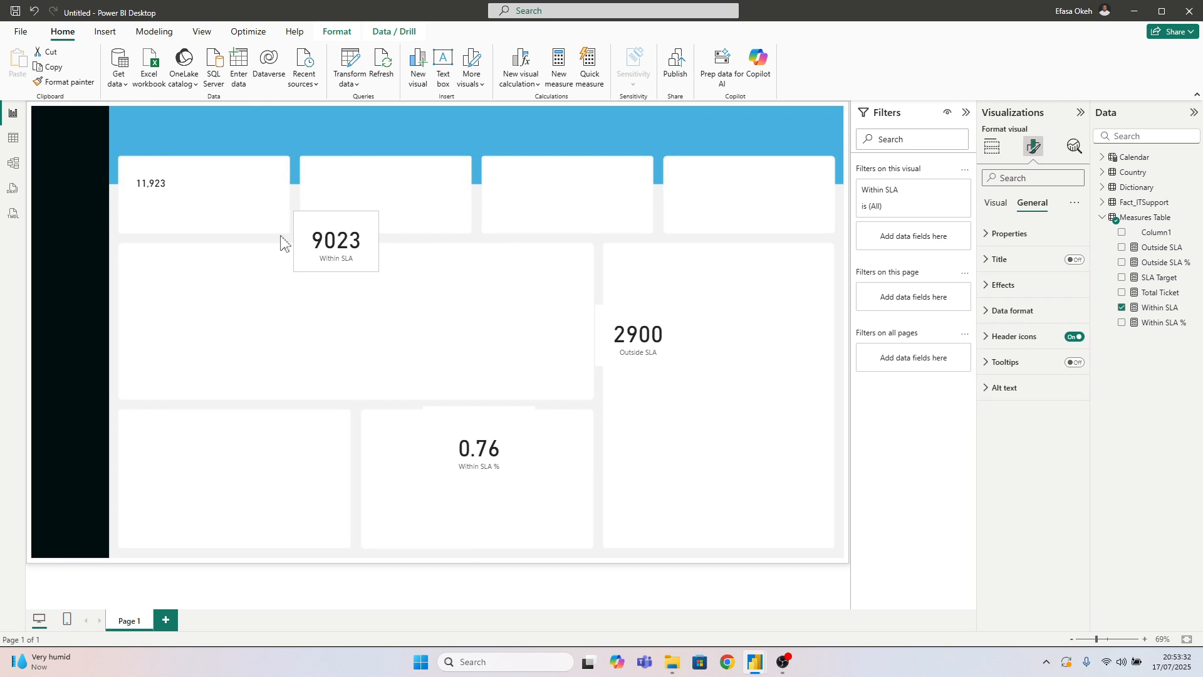
click(154, 194)
click(63, 82)
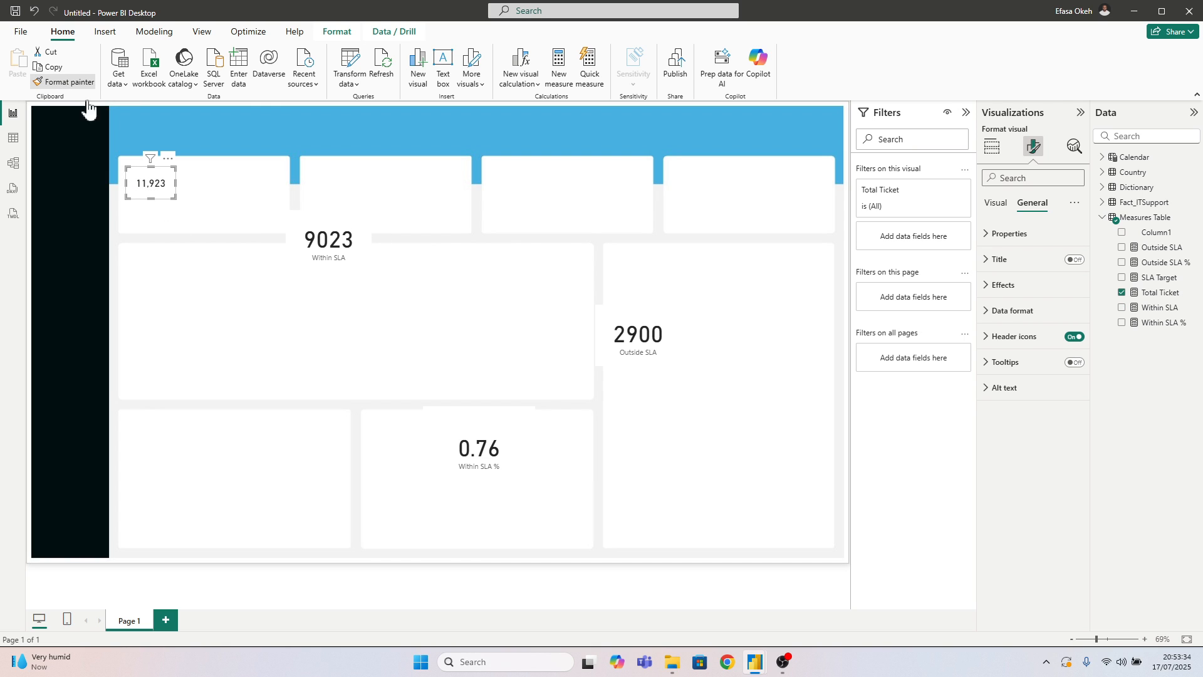
click(353, 267)
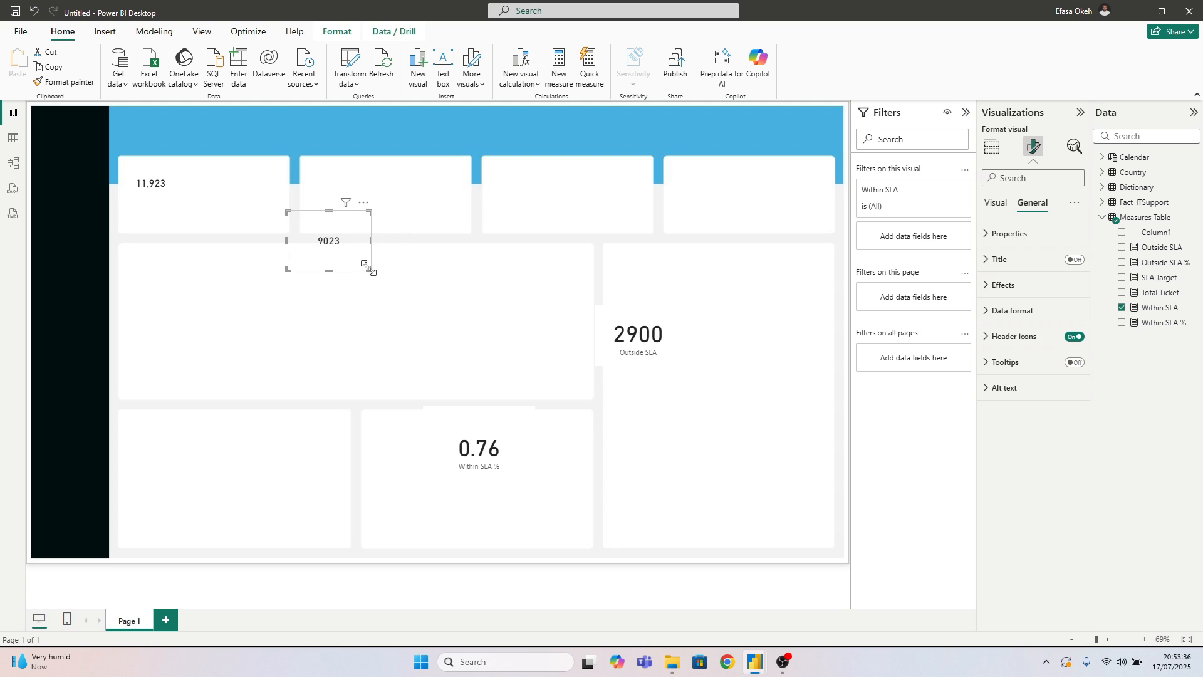
click(364, 267)
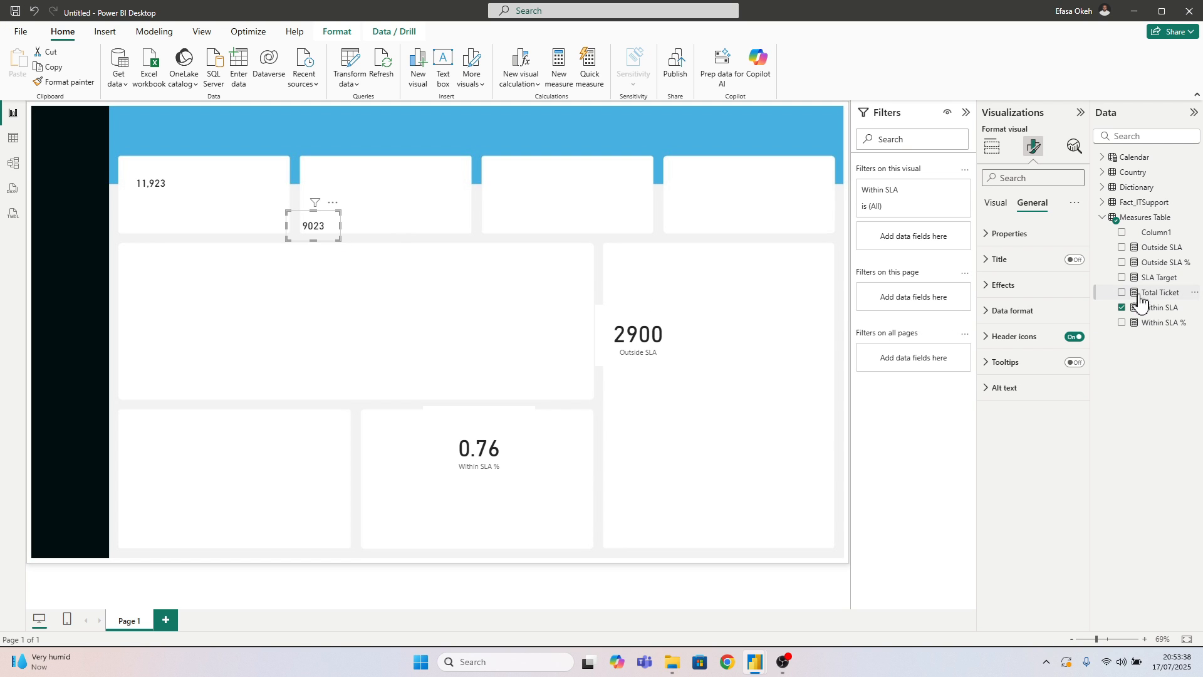
Add a thousands separator to the Within SLA measure and place its card beside the Total Ticket card in the first tile
click(1156, 307)
click(198, 76)
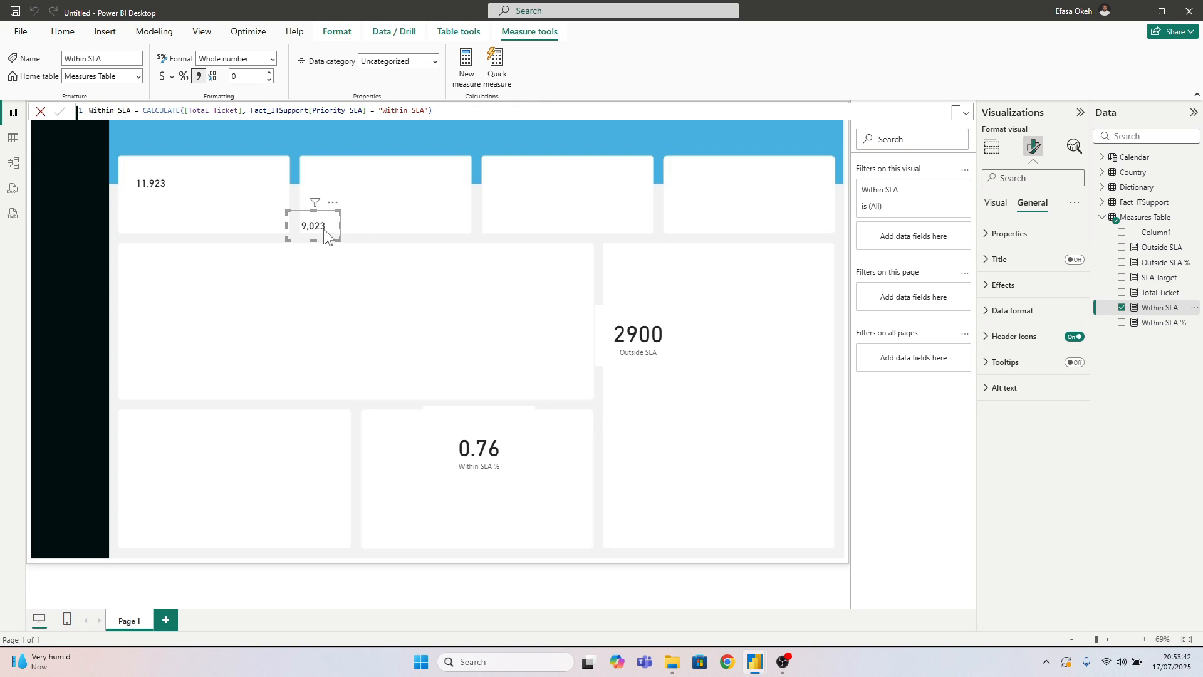
drag(323, 235, 216, 200)
click(241, 234)
click(211, 193)
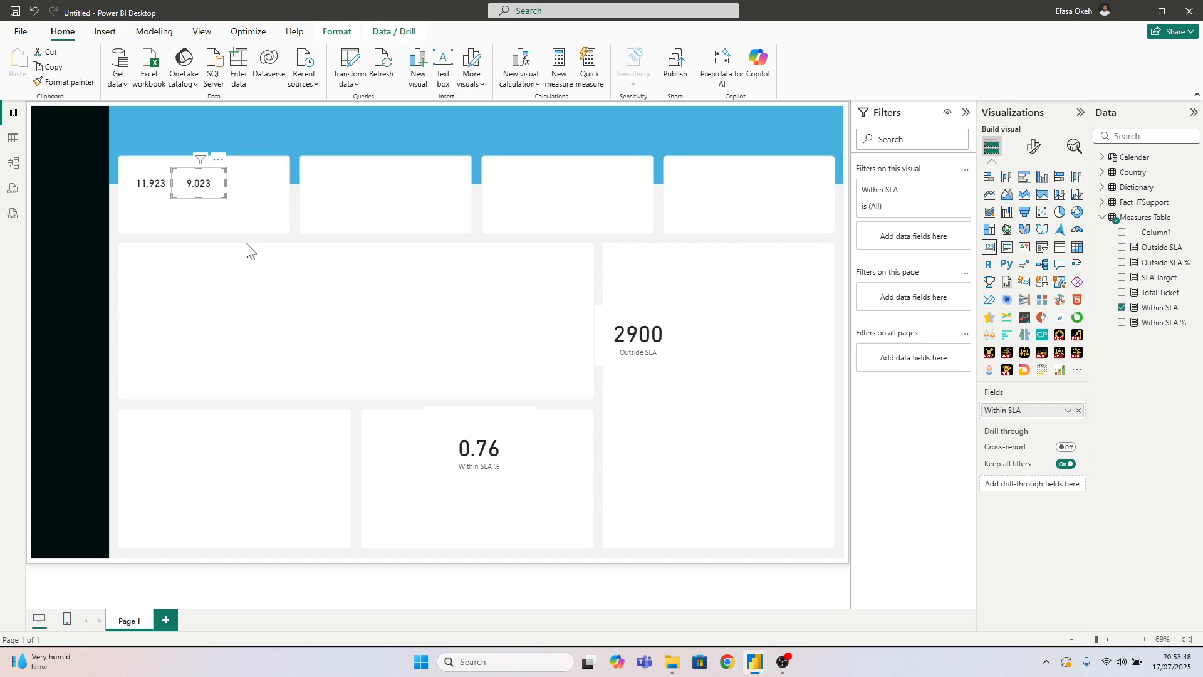
Duplicate the Within SLA card as a third card in the first tile and replace its field with SLA Target
key(ctrl+c)
key(ctrl+v)
drag(220, 188, 261, 188)
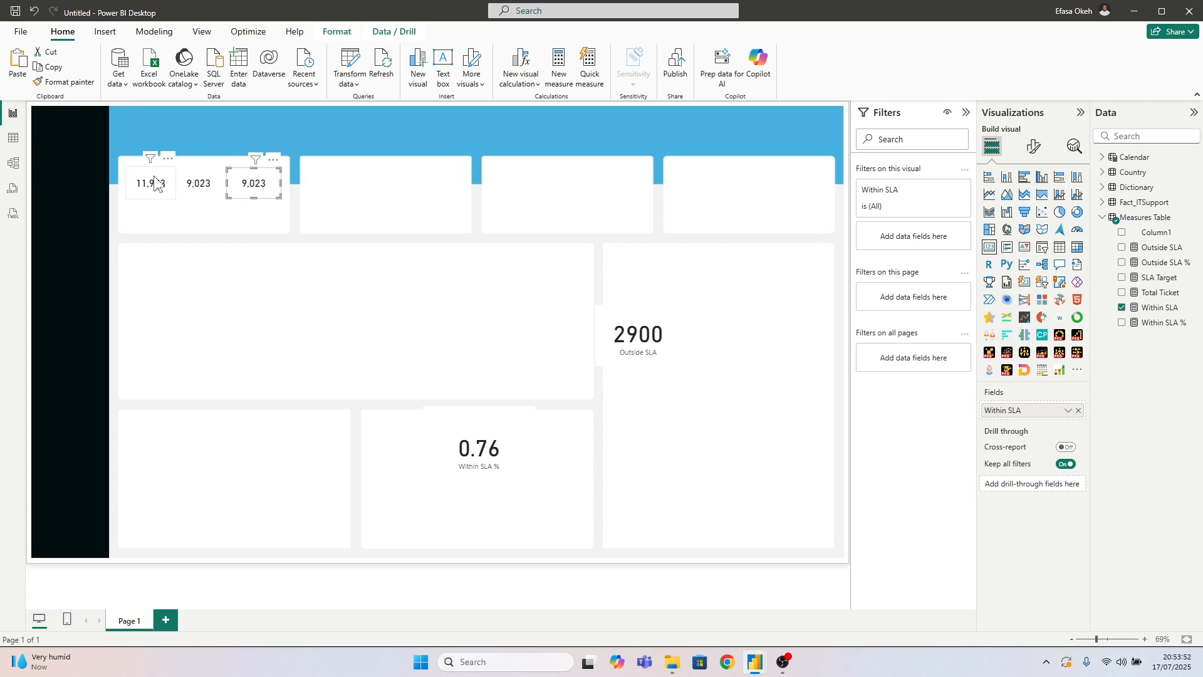
drag(155, 183, 213, 185)
click(255, 183)
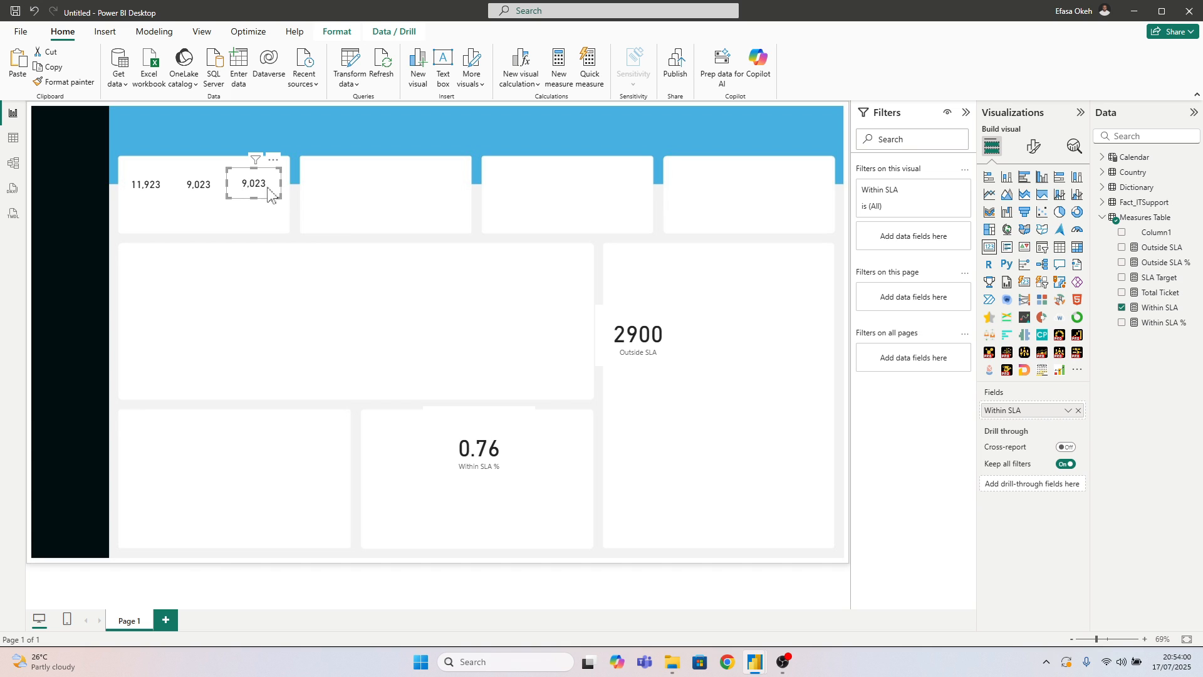
click(1122, 307)
click(1122, 277)
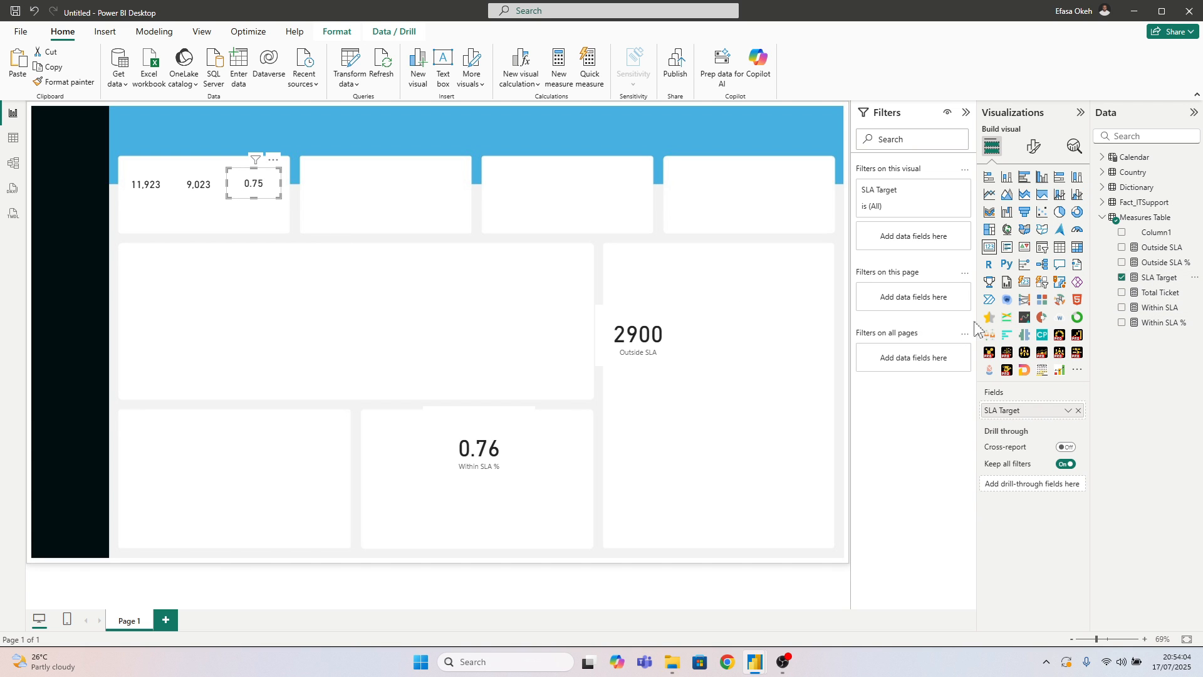
Format the SLA Target measure as a percentage with 0 decimal places and shift its card slightly to the right
click(1160, 278)
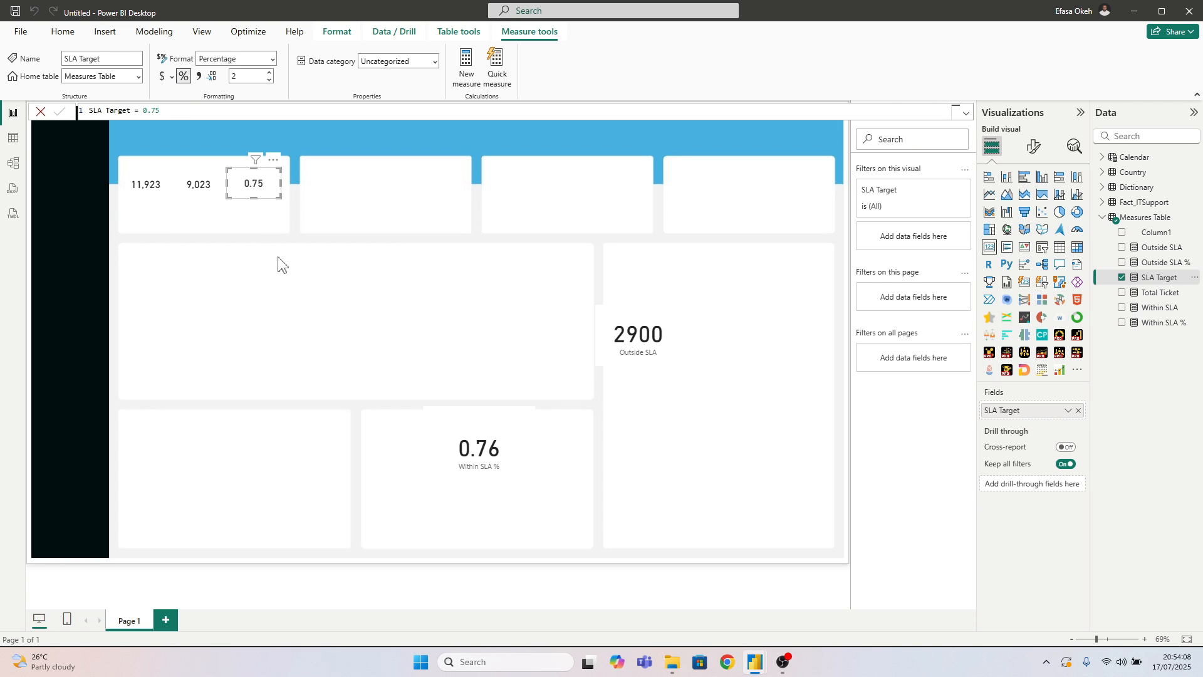
click(268, 80)
click(269, 80)
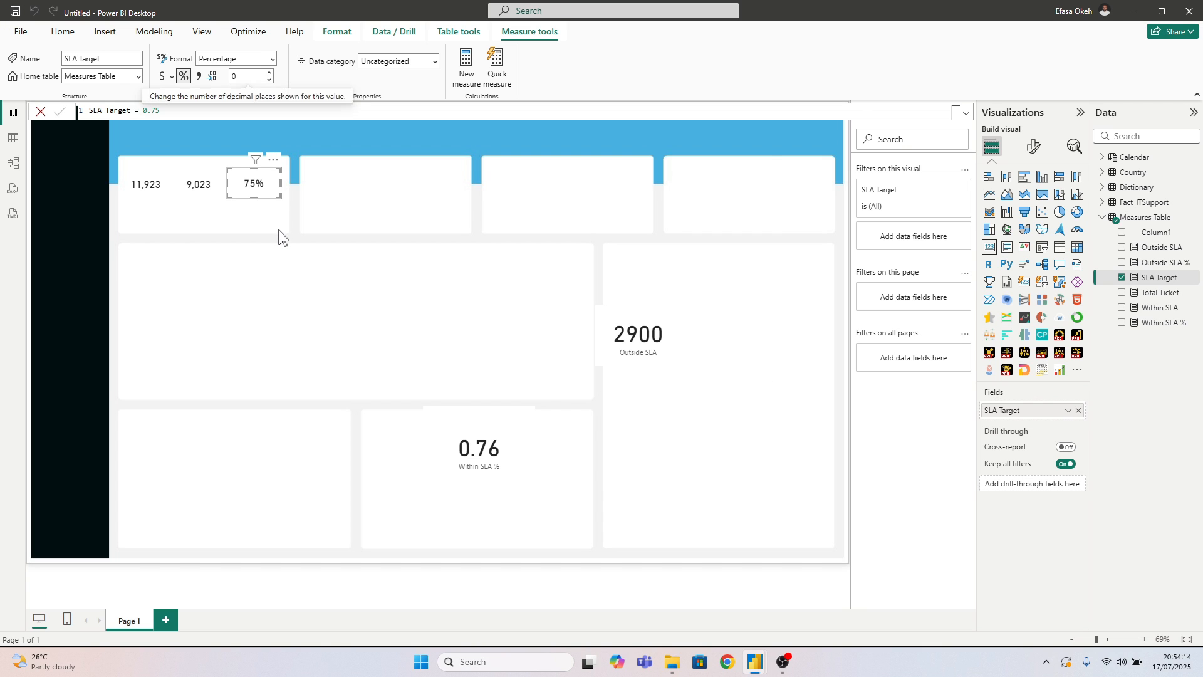
click(279, 238)
click(262, 191)
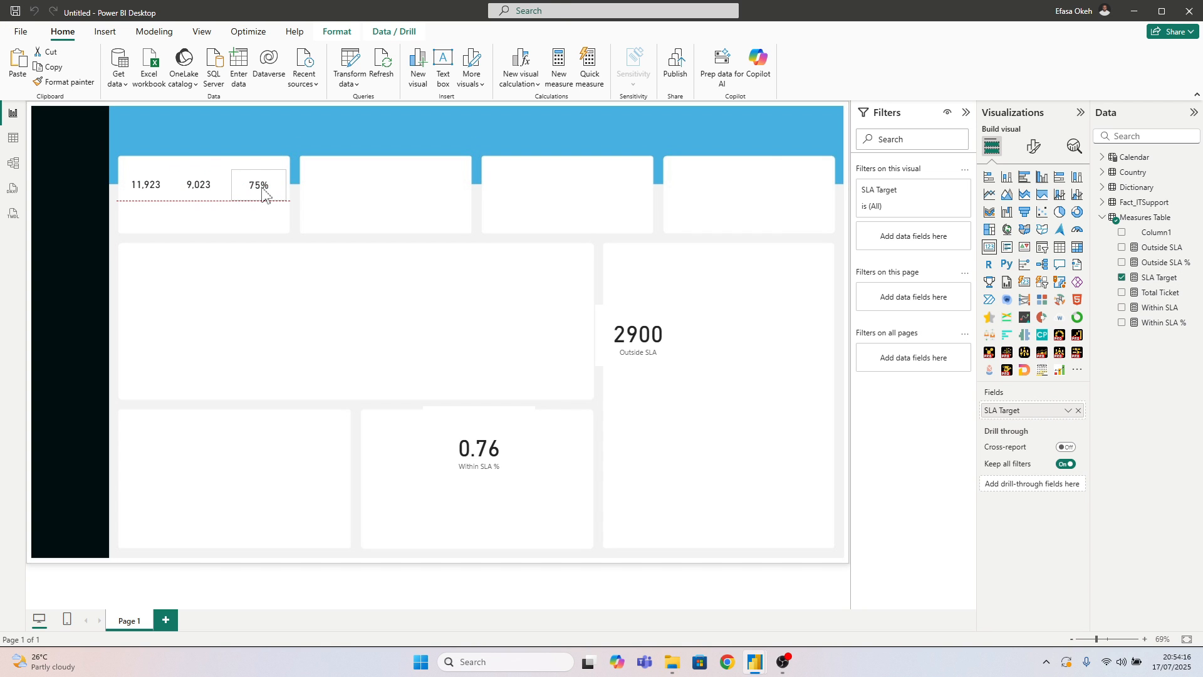
Set the SLA Target card's height to 70 and width to 100
click(1032, 146)
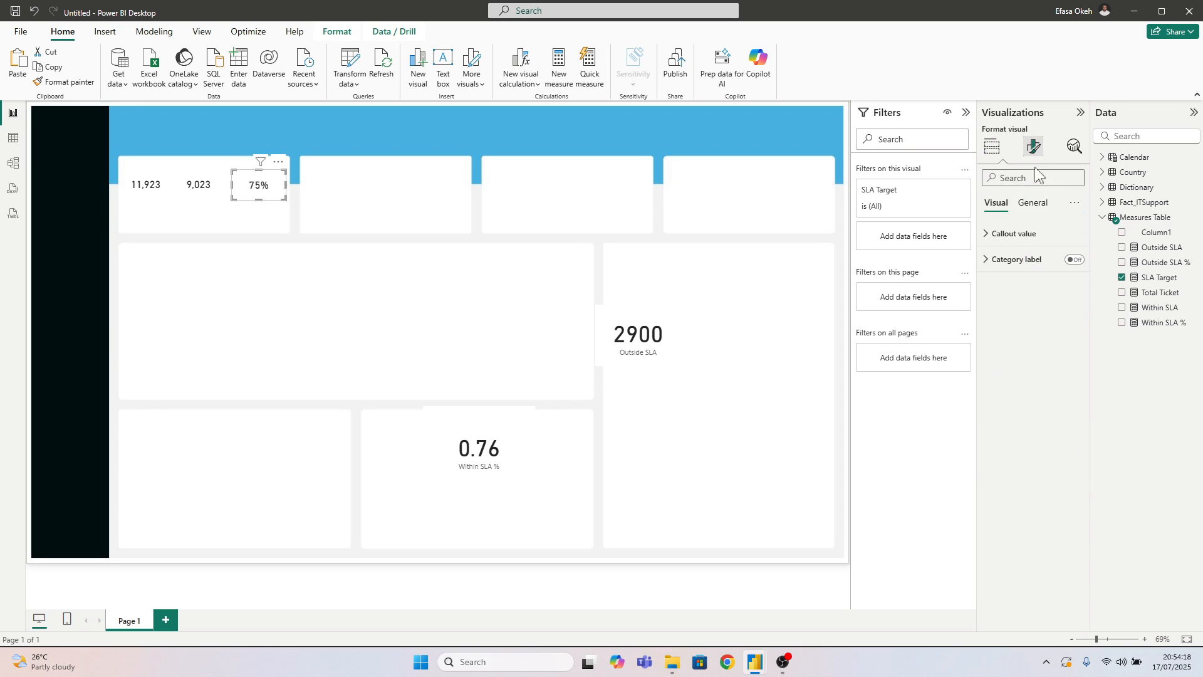
click(1031, 203)
click(1006, 236)
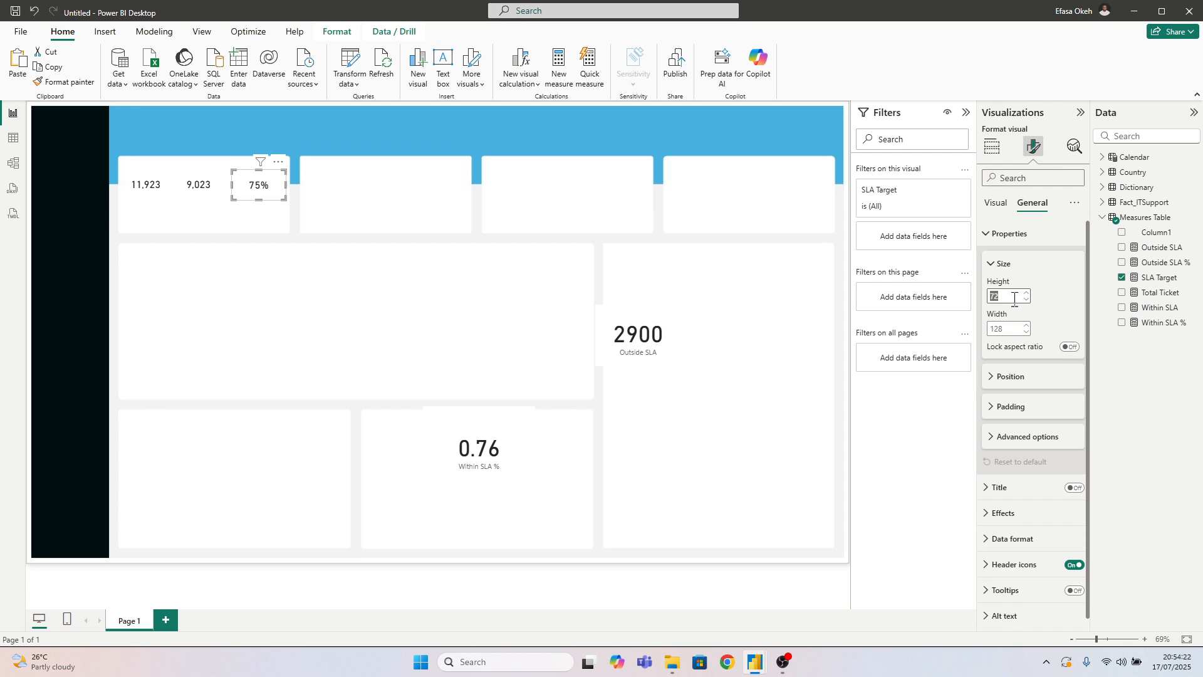
text(80)
click(1006, 330)
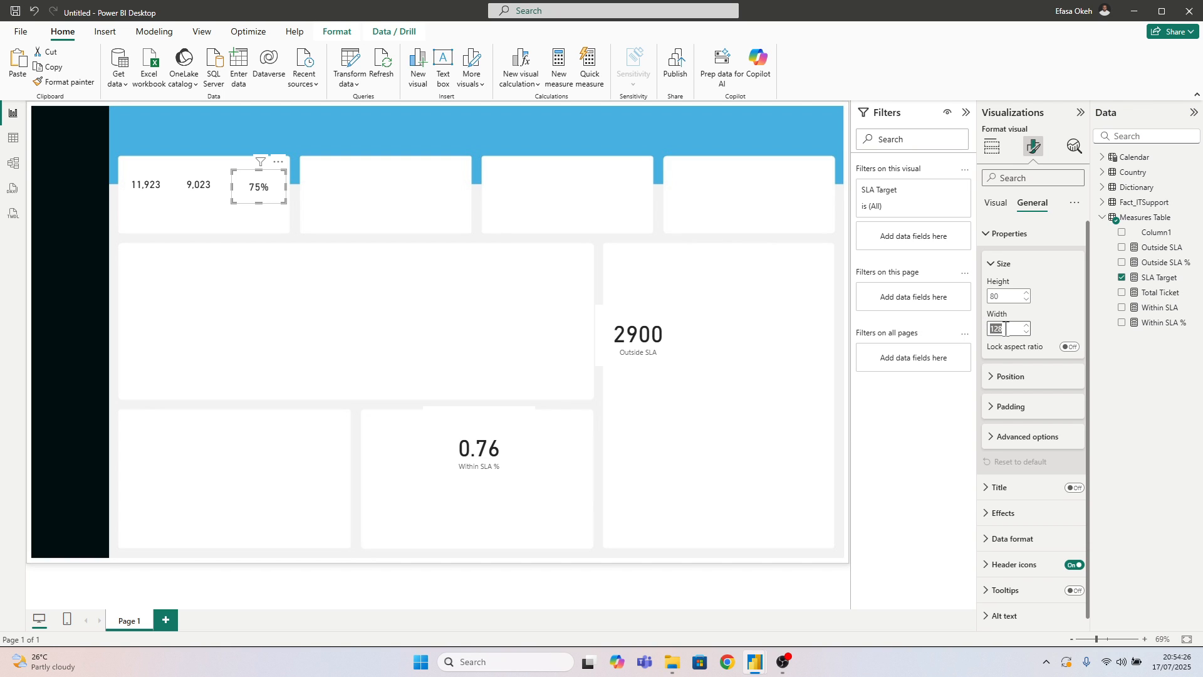
double_click(1001, 297)
text(70)
click(1009, 329)
double_click(1009, 329)
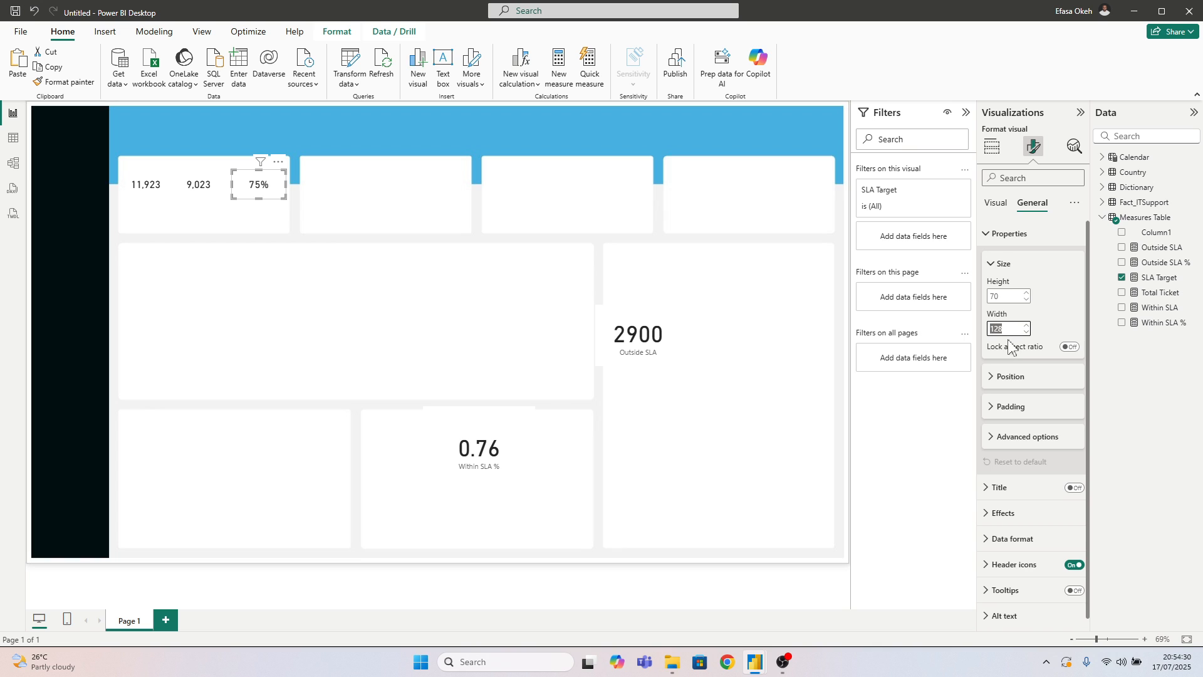
text(100)
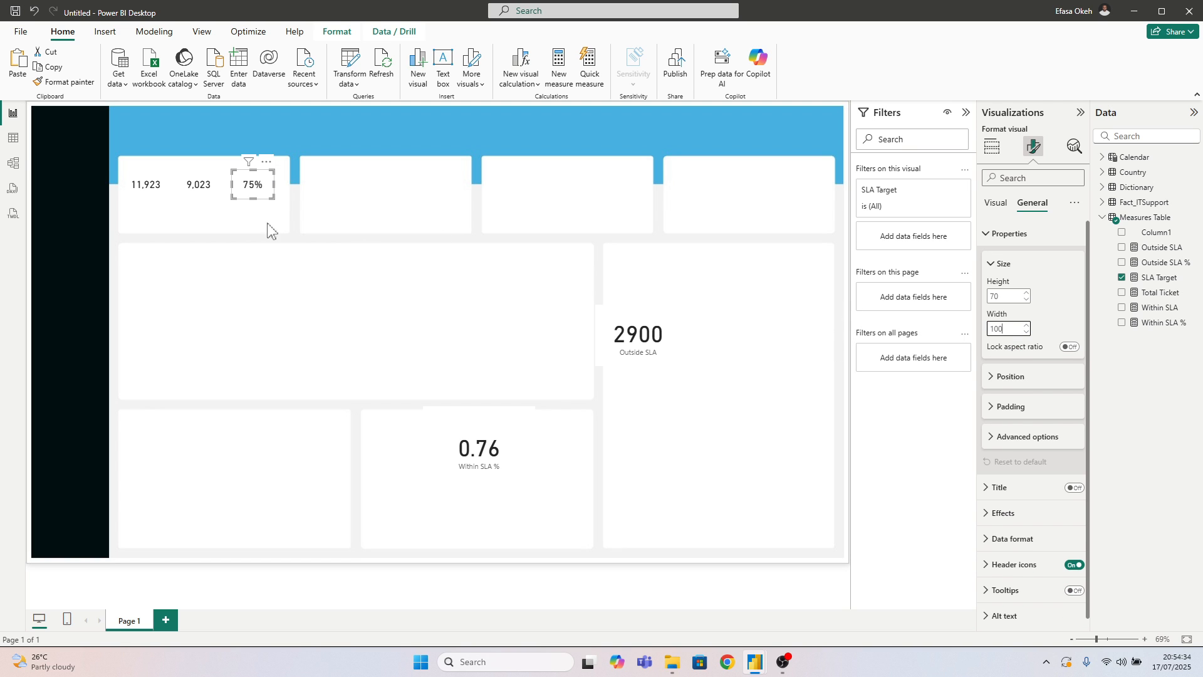
Give the Total Ticket, Within SLA and SLA Target cards a common height of 70 and width of 100
click(147, 191)
ctrl+click(199, 196)
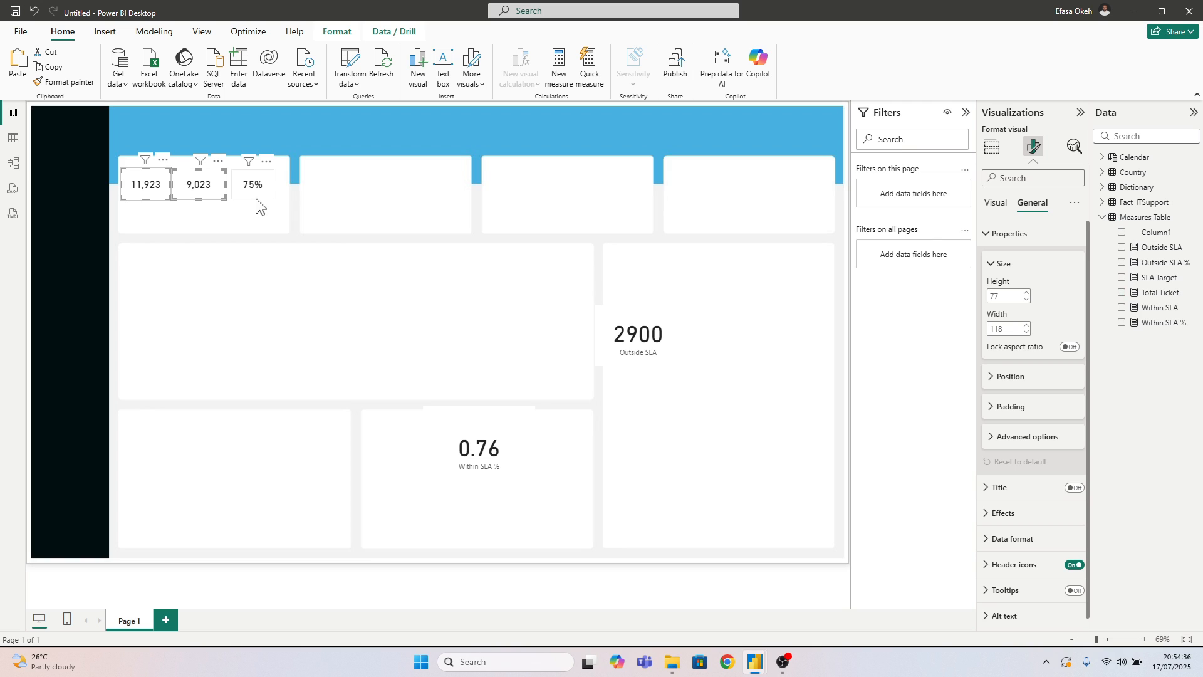
ctrl+click(256, 198)
text(70)
click(1010, 329)
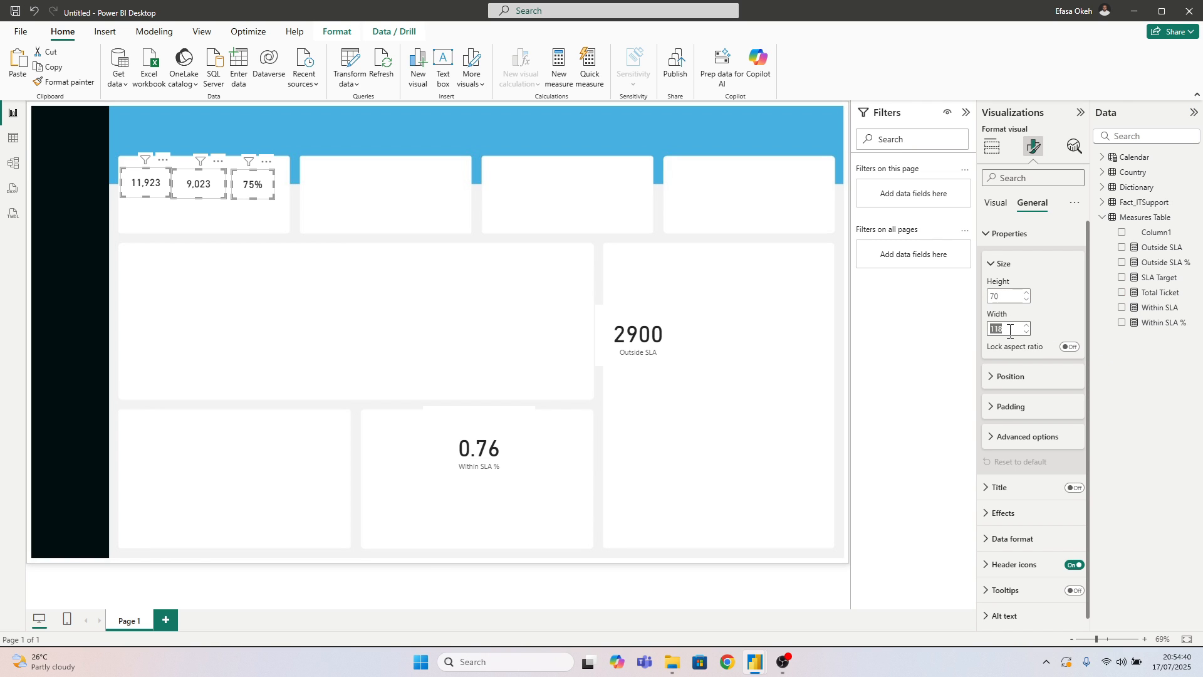
text(100)
key(Return)
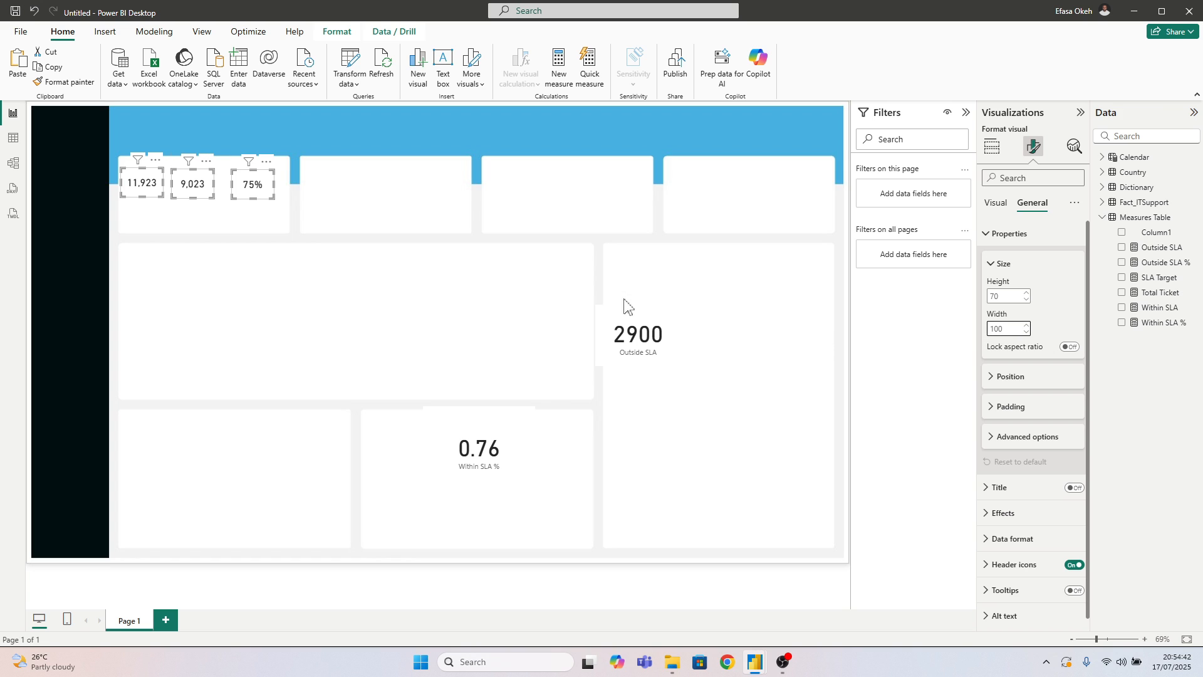
click(560, 312)
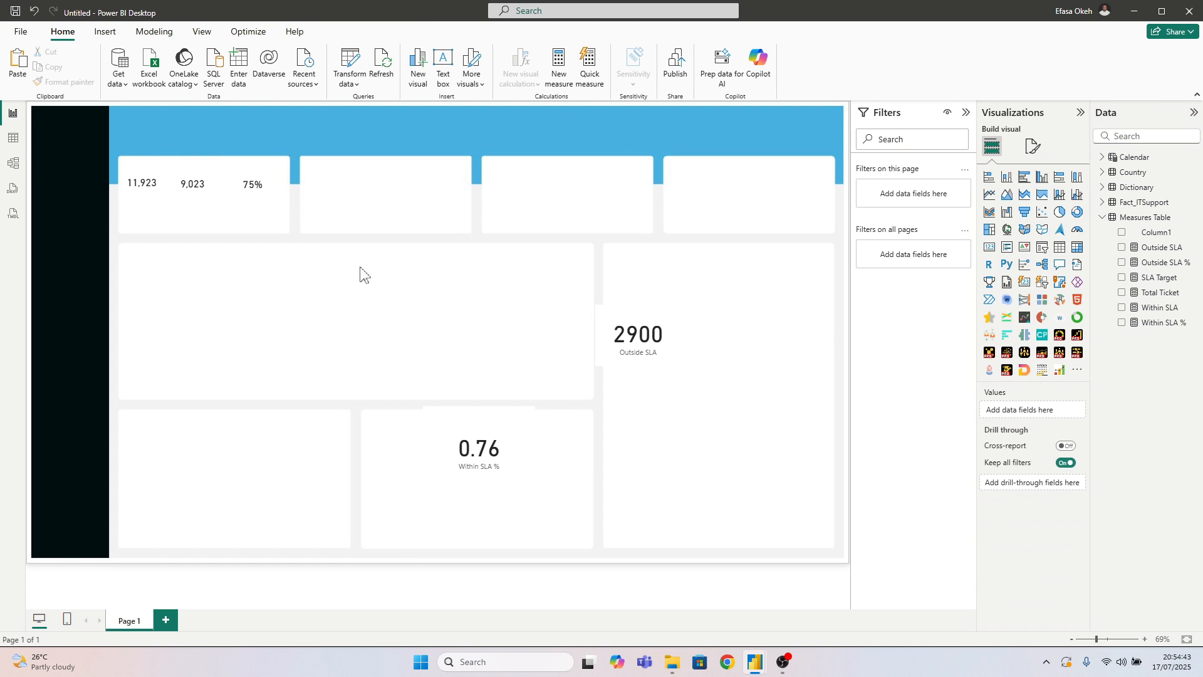
Align the three small cards in one row and spread them across the first KPI tile
click(153, 198)
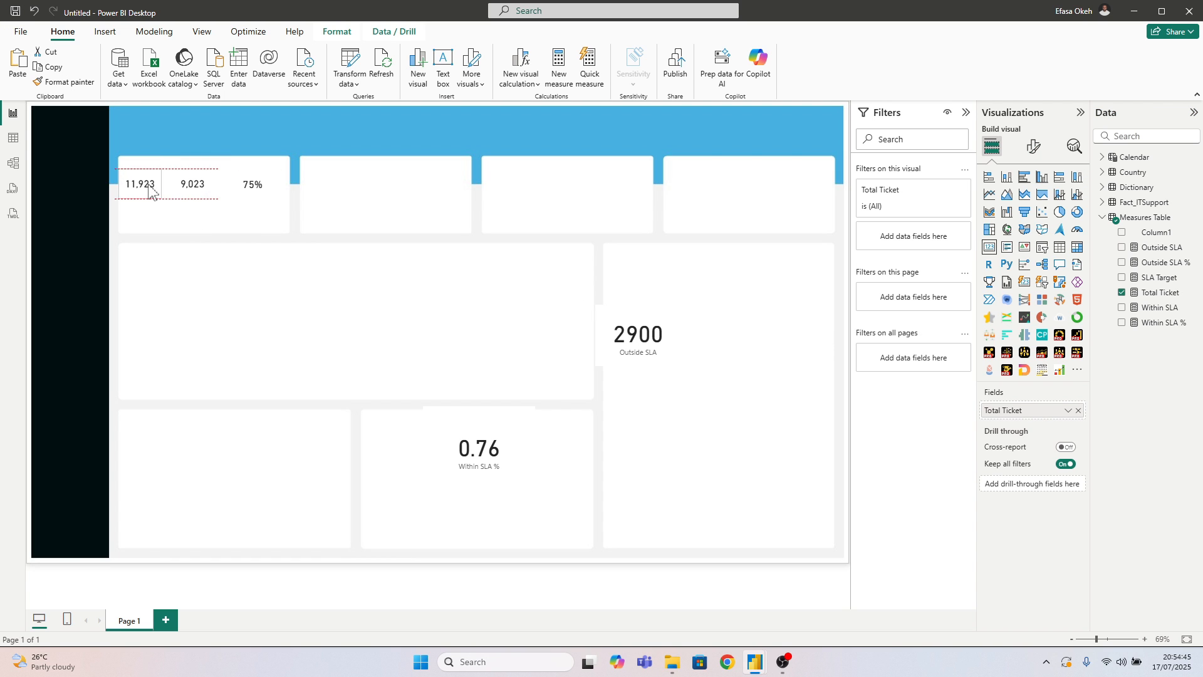
click(207, 189)
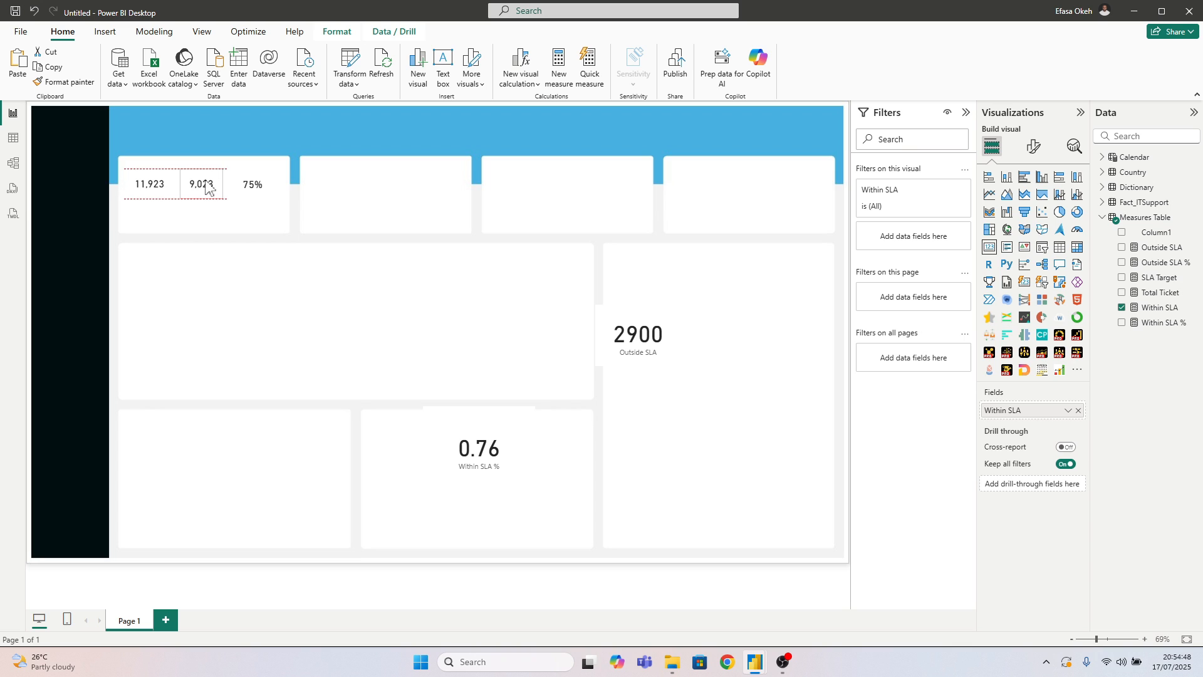
click(258, 185)
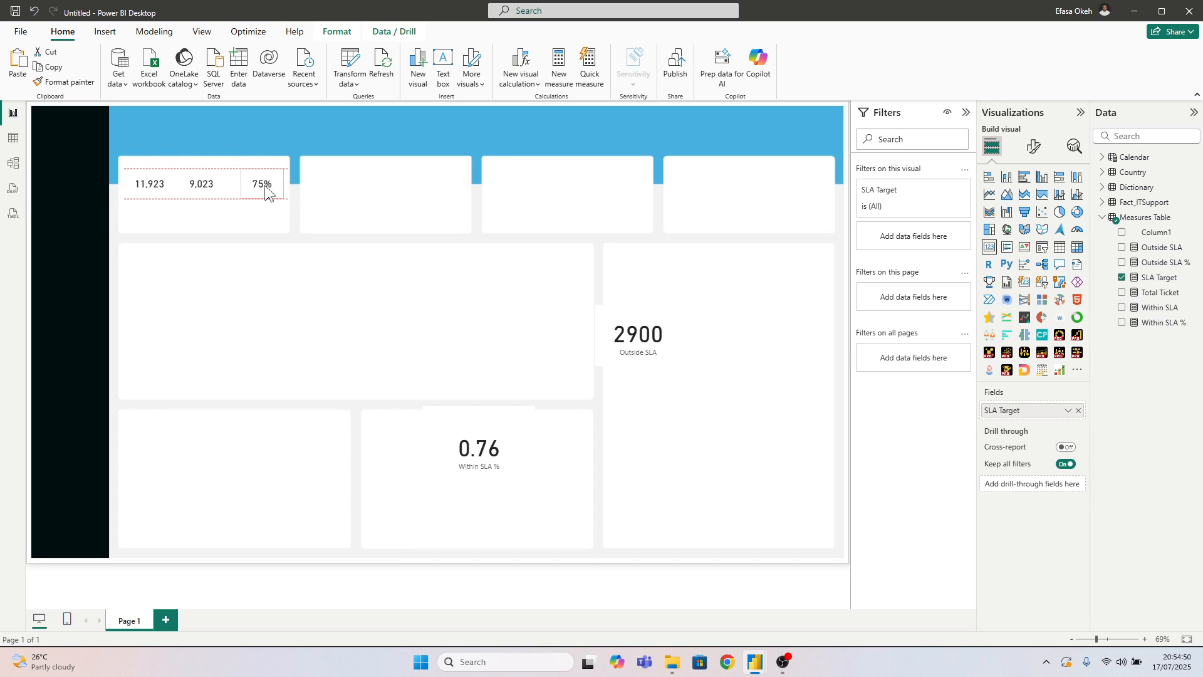
Set the callout value font size of all three cards in the first tile to 25
ctrl+click(191, 198)
ctrl+click(150, 188)
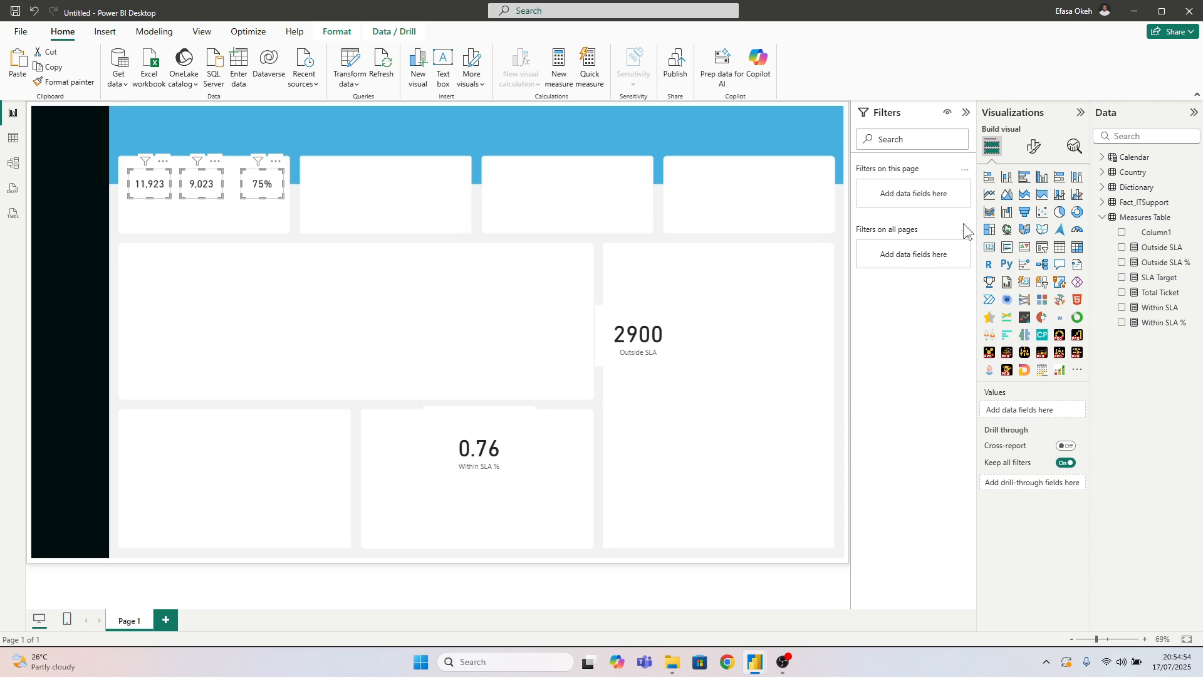
click(1035, 148)
click(1014, 236)
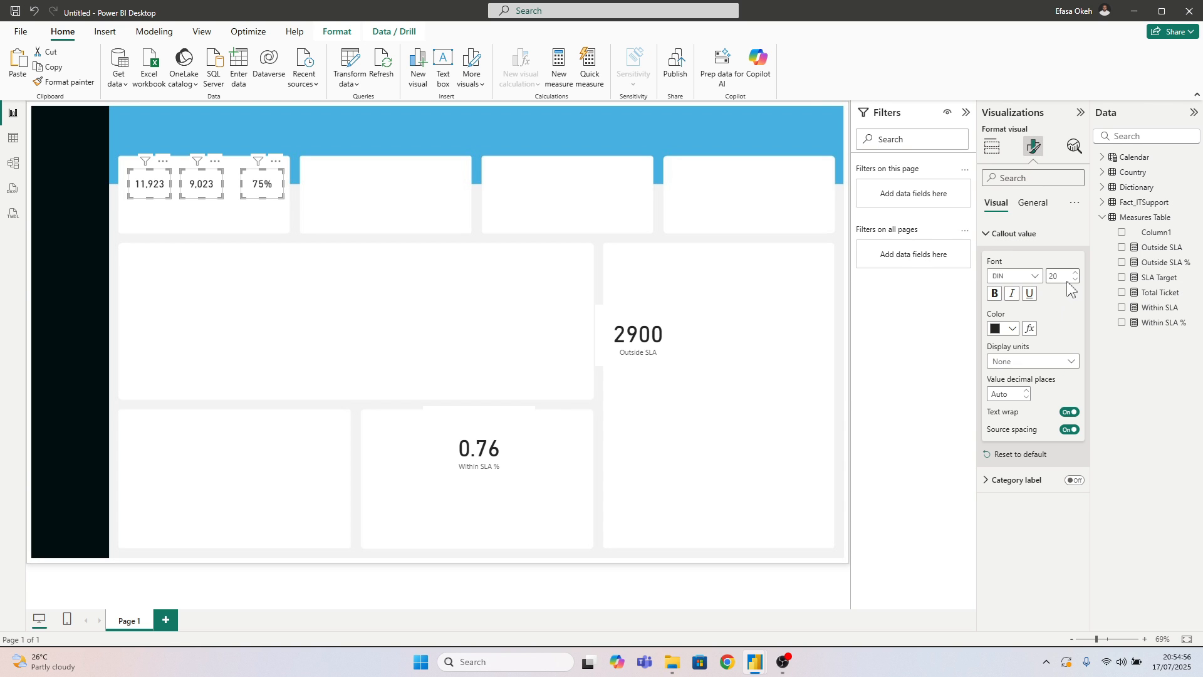
text(25)
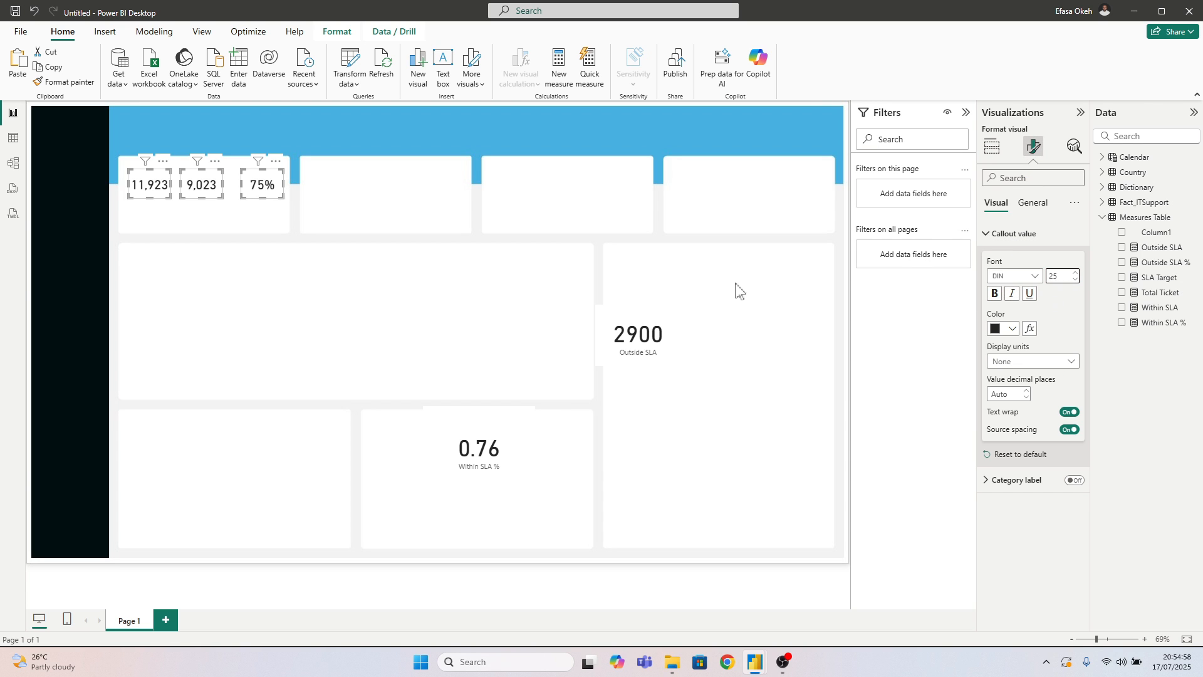
Distribute the Total Ticket, Within SLA and SLA Target cards horizontally so they are evenly spaced in the first KPI tile
click(246, 229)
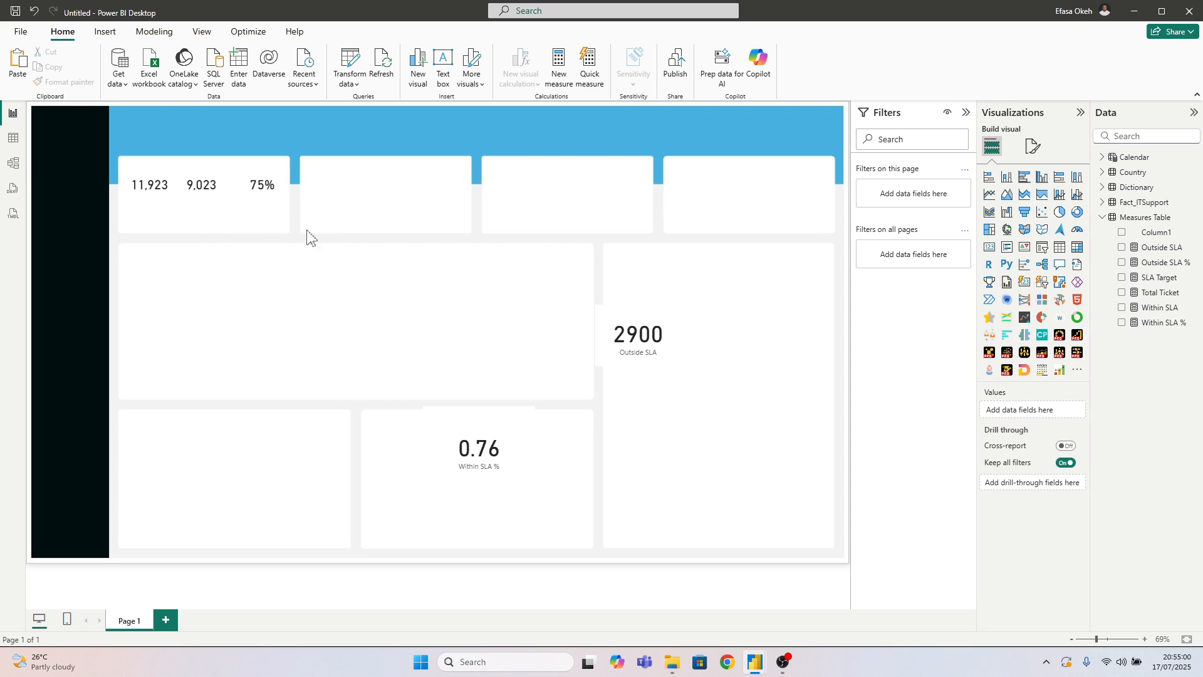
click(164, 197)
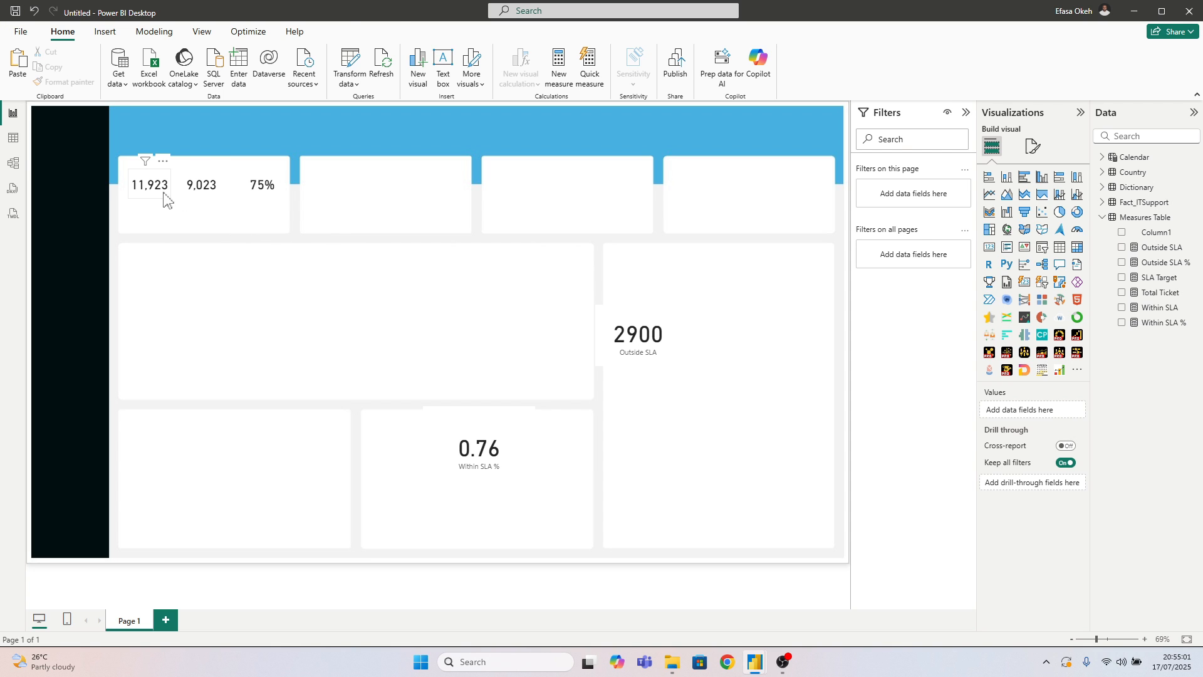
ctrl+click(202, 199)
ctrl+click(256, 194)
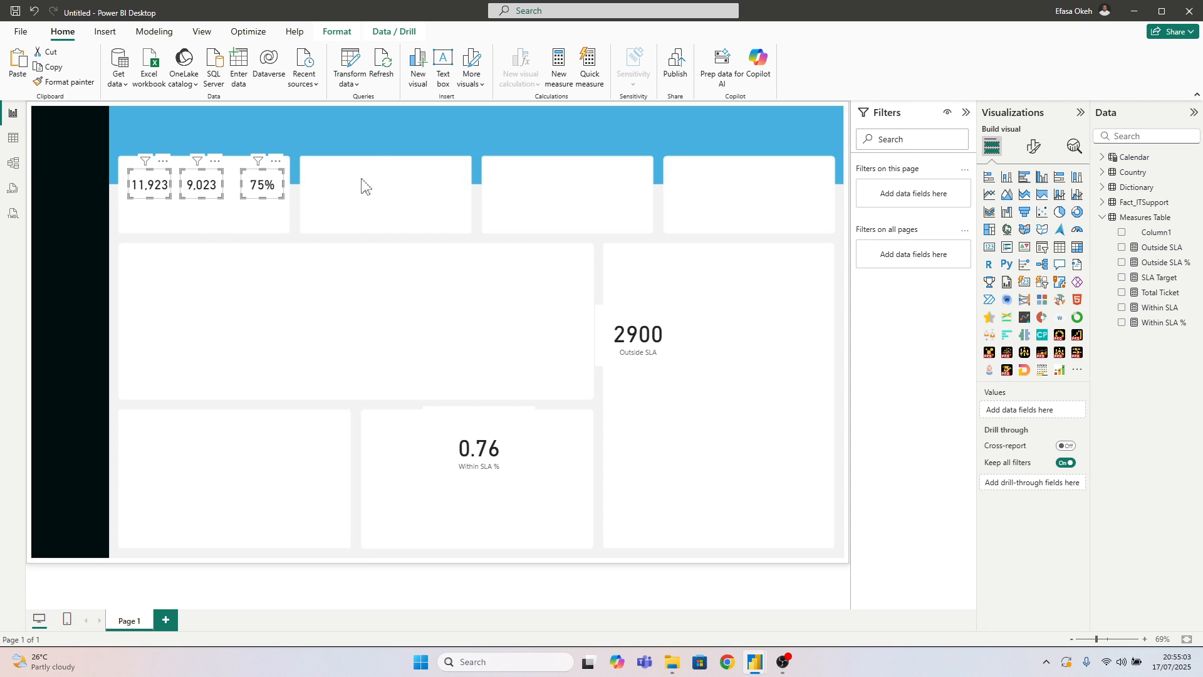
click(337, 32)
click(272, 63)
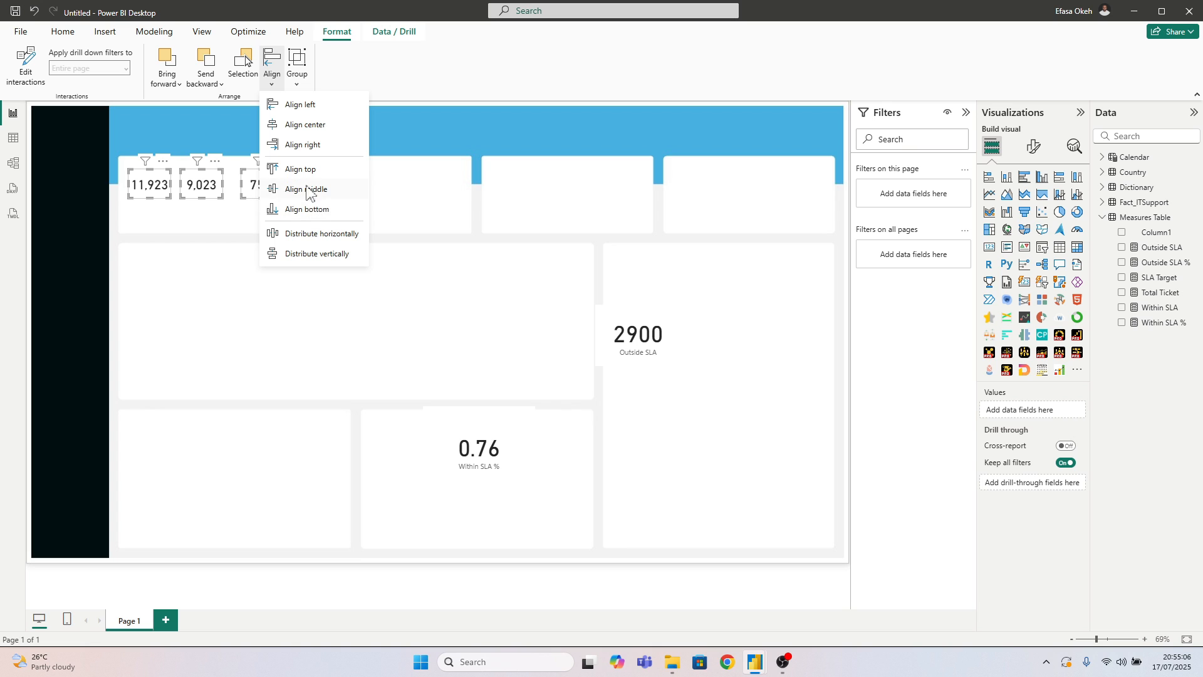
click(300, 242)
click(264, 258)
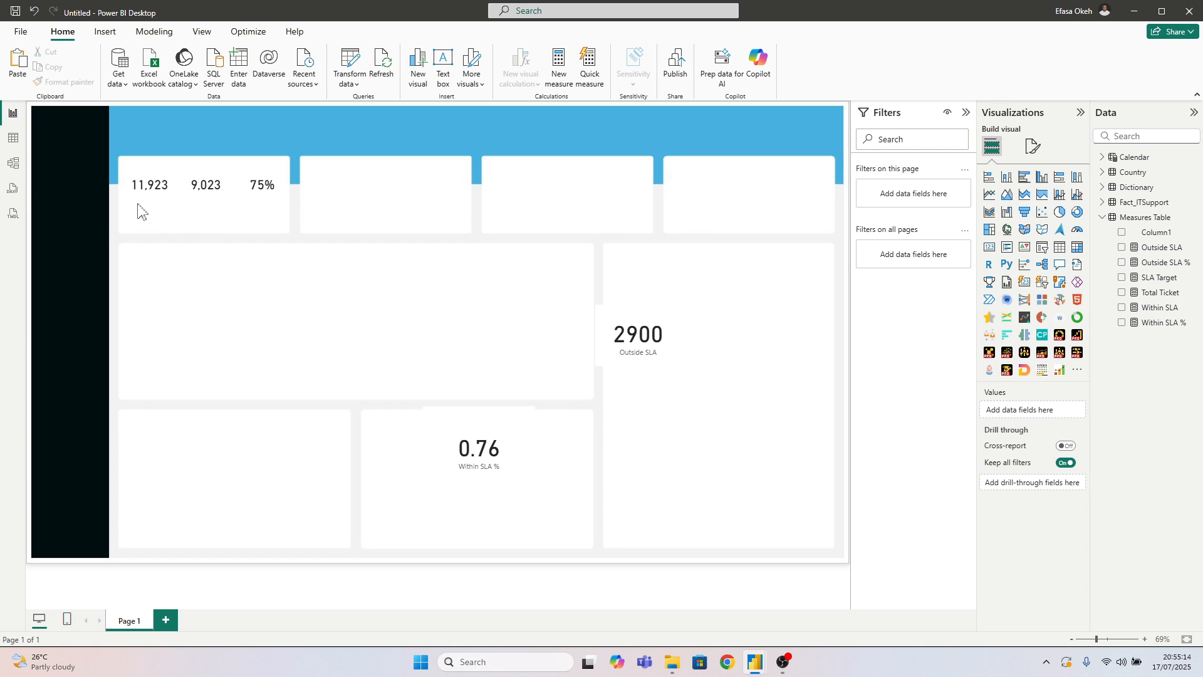
Insert a 100% stacked bar chart, place it just below the first two KPI tiles and widen it
drag(134, 202, 271, 214)
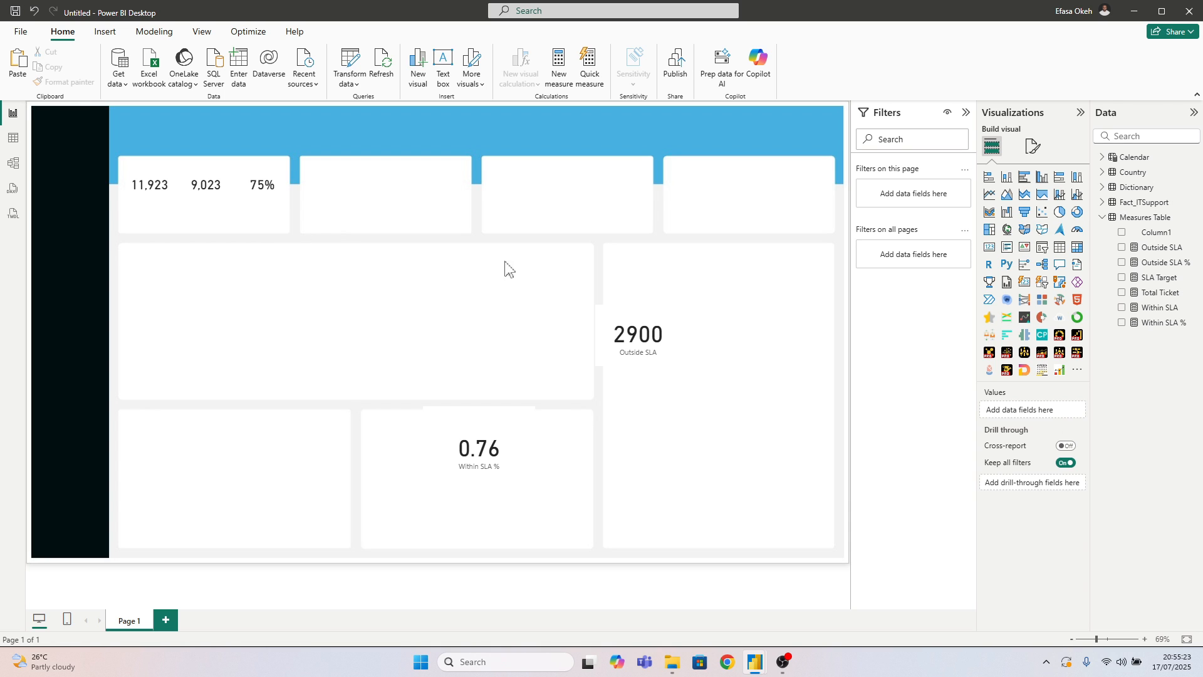
click(1059, 180)
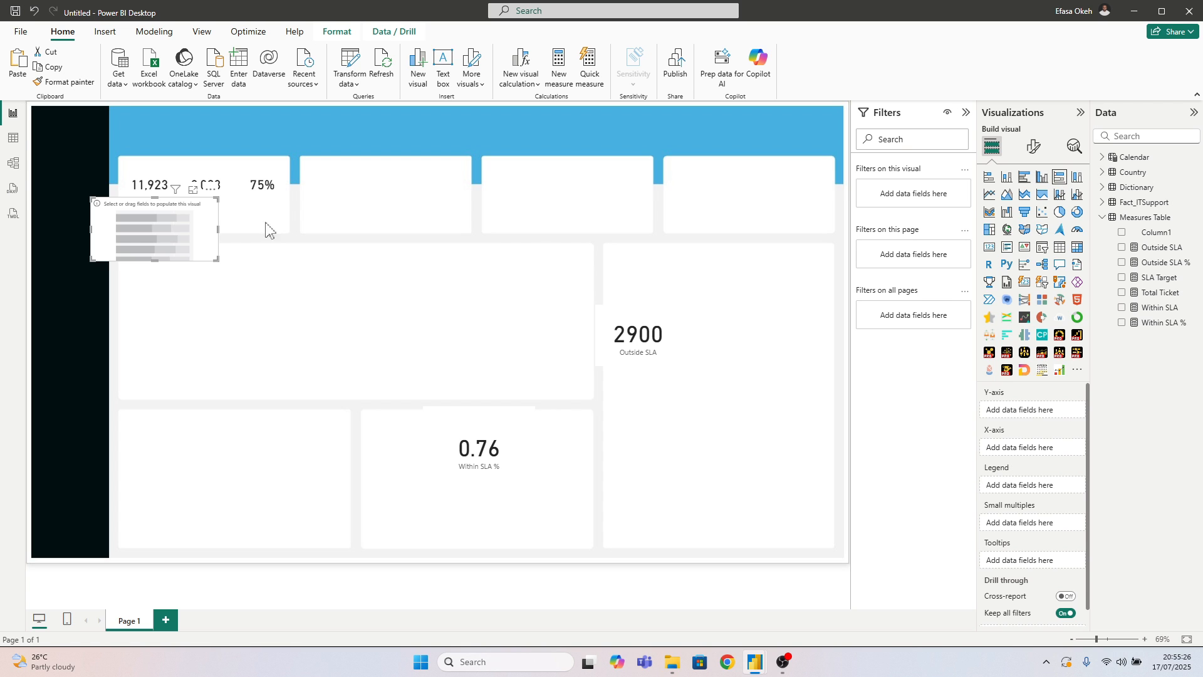
drag(170, 228, 450, 290)
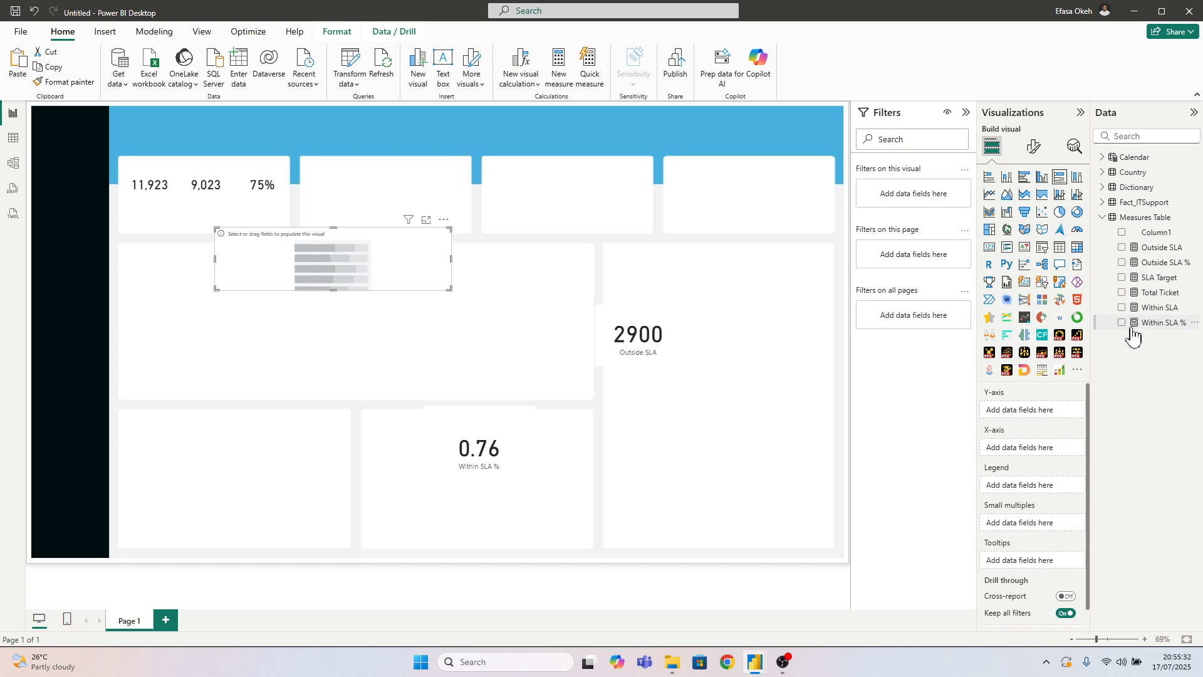
Format the Within SLA % measure as a percentage and put Within SLA % and Outside SLA % on the chart's X-axis
click(1165, 323)
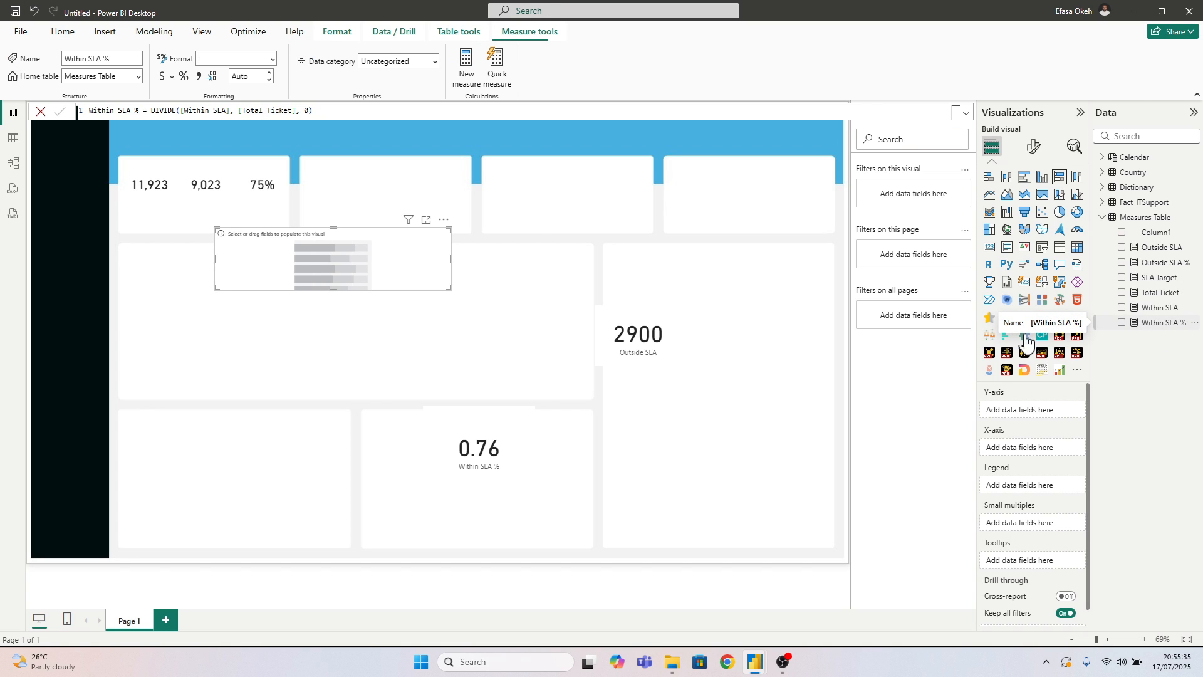
click(184, 77)
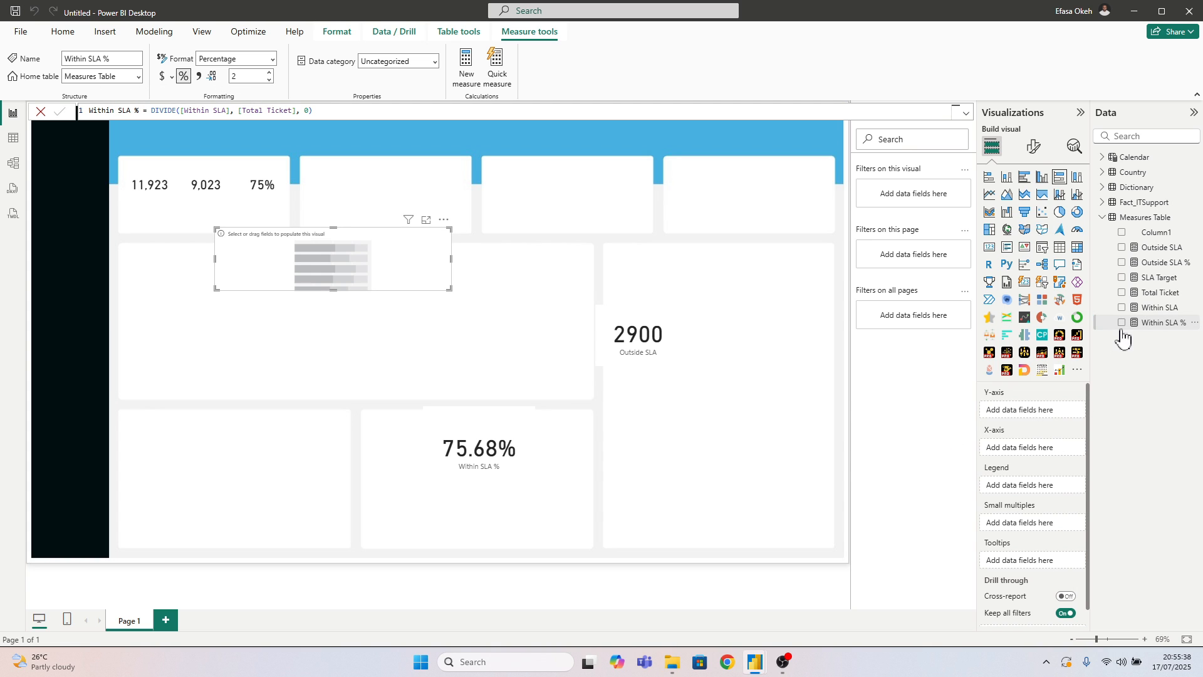
drag(1145, 323, 1019, 462)
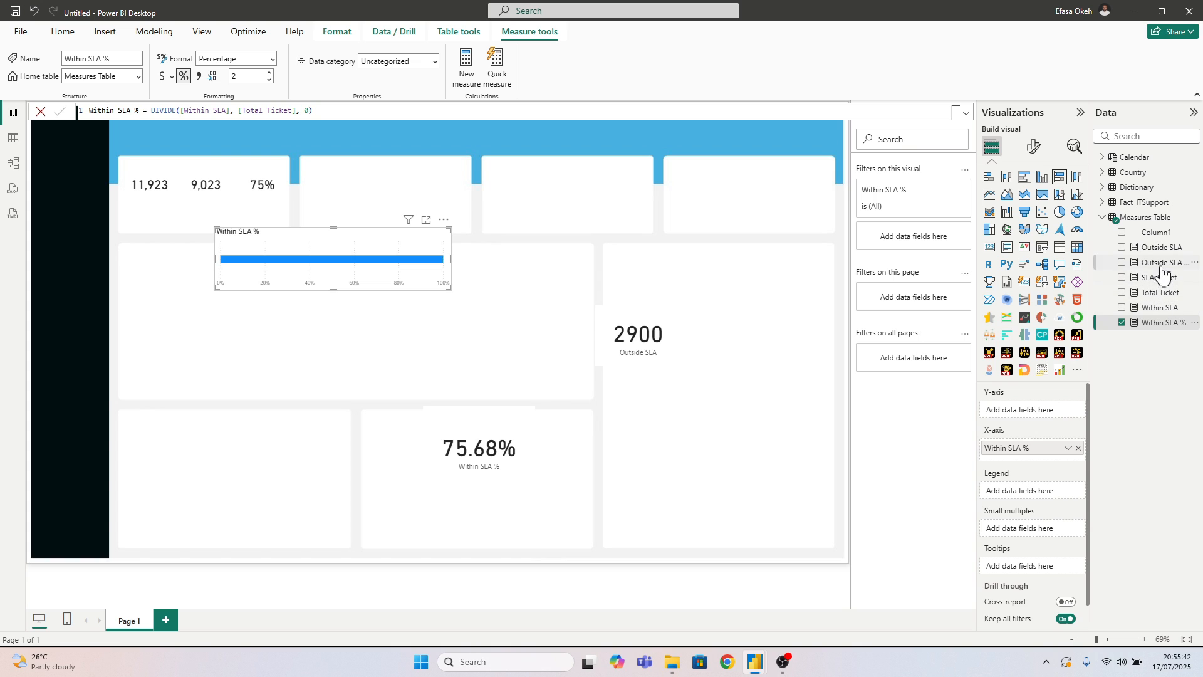
drag(1159, 263, 1021, 467)
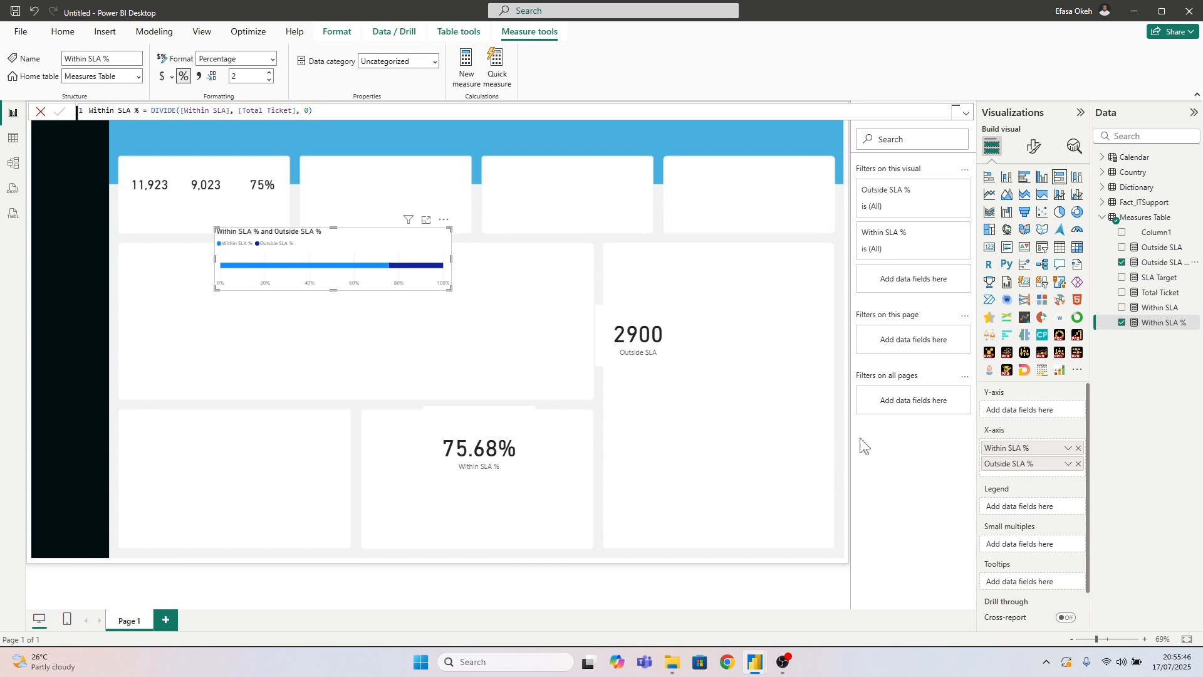
Enlarge the stacked bar chart and inspect the tooltips of its Within SLA % and Outside SLA % segments
drag(451, 289, 511, 371)
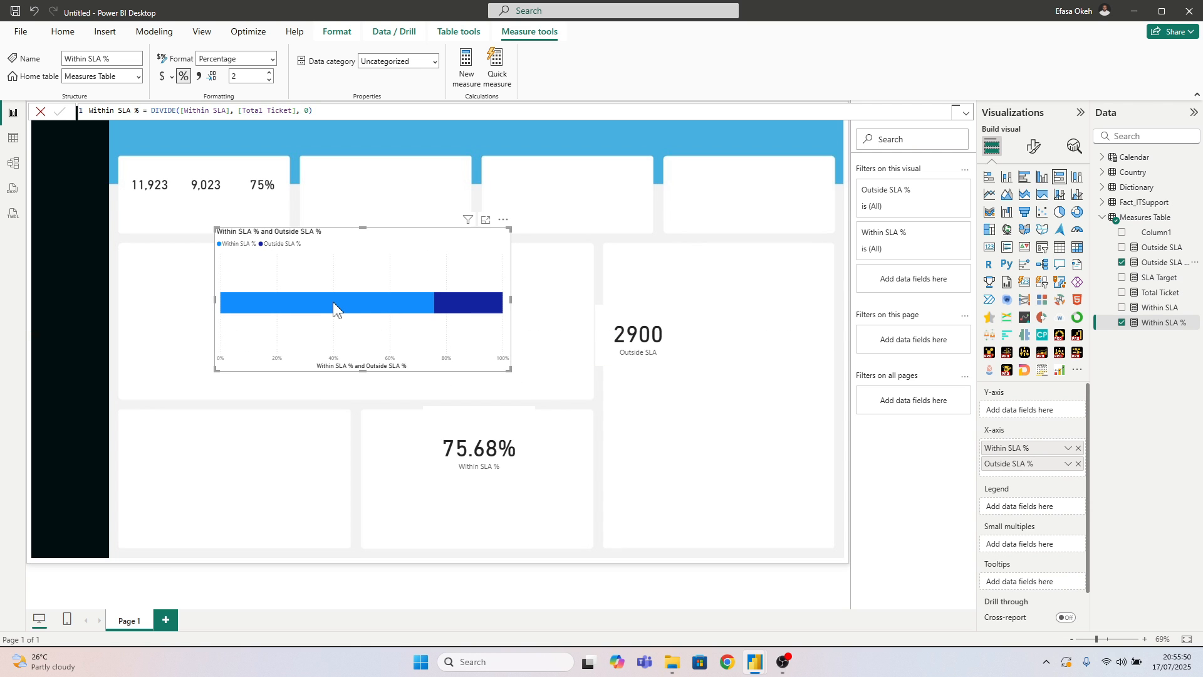
mouse_move(325, 307)
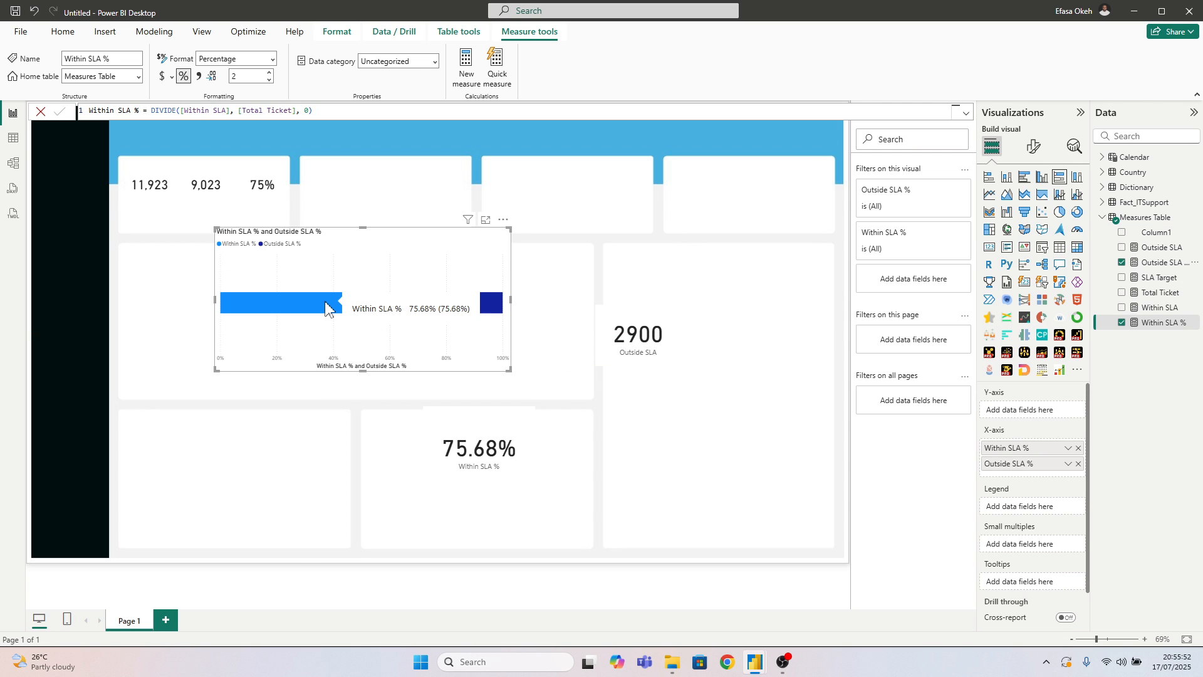
mouse_move(492, 310)
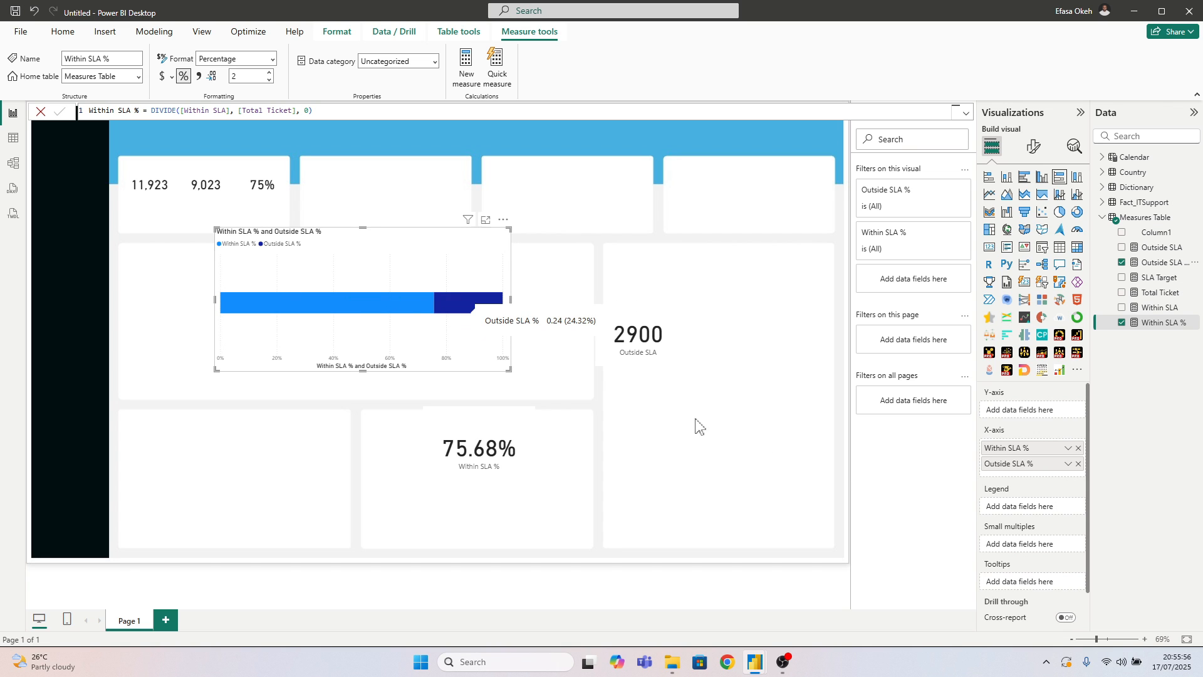
Try Outside SLA % ahead of Within SLA % on the X-axis and restore the original field order
drag(1003, 449, 1009, 481)
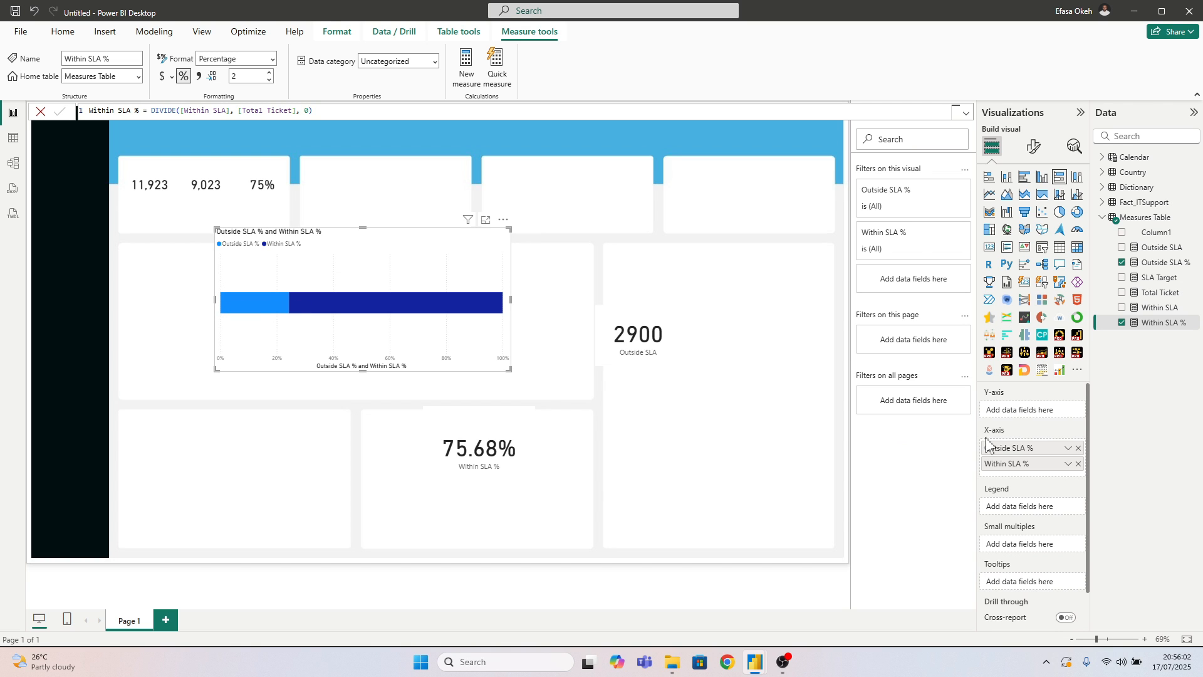
drag(987, 443, 997, 484)
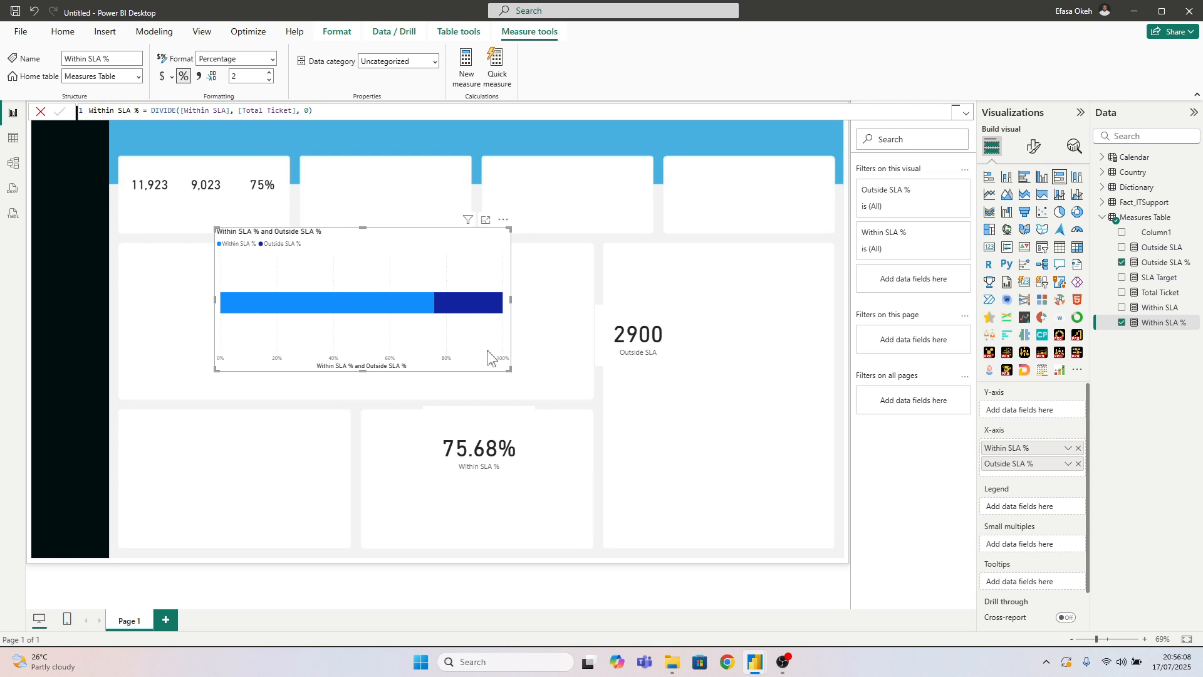
Hide the stacked bar chart's X-axis title, X-axis values, legend and chart title
drag(489, 357, 430, 344)
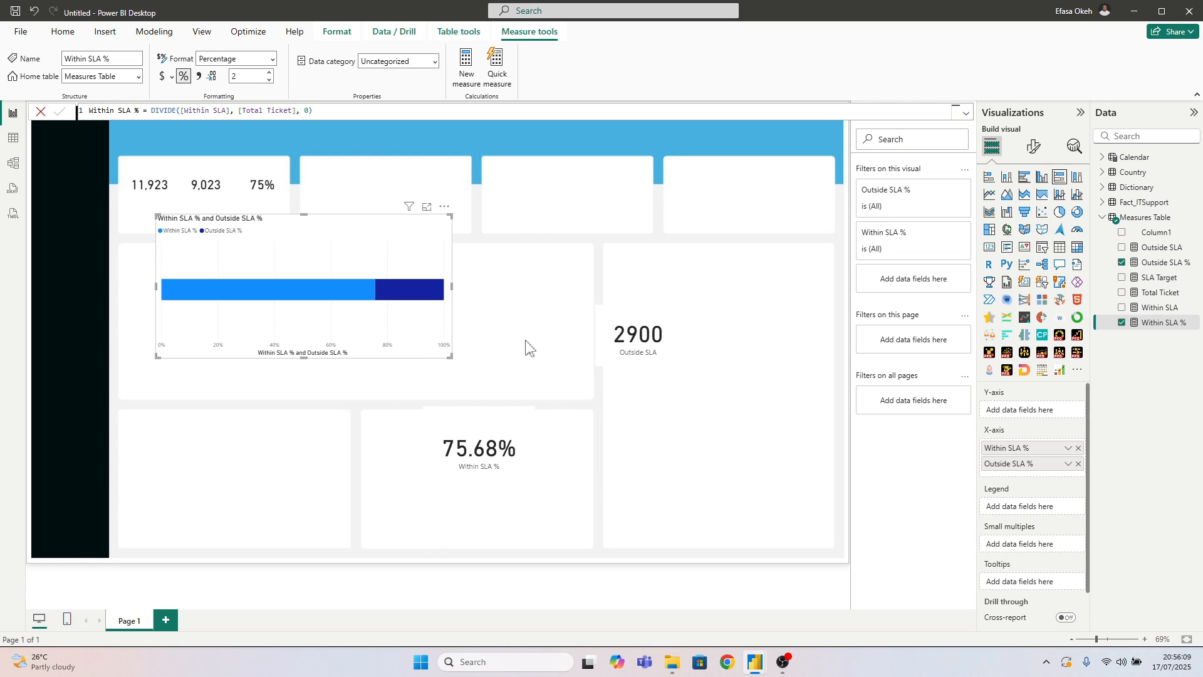
click(1035, 150)
click(1010, 259)
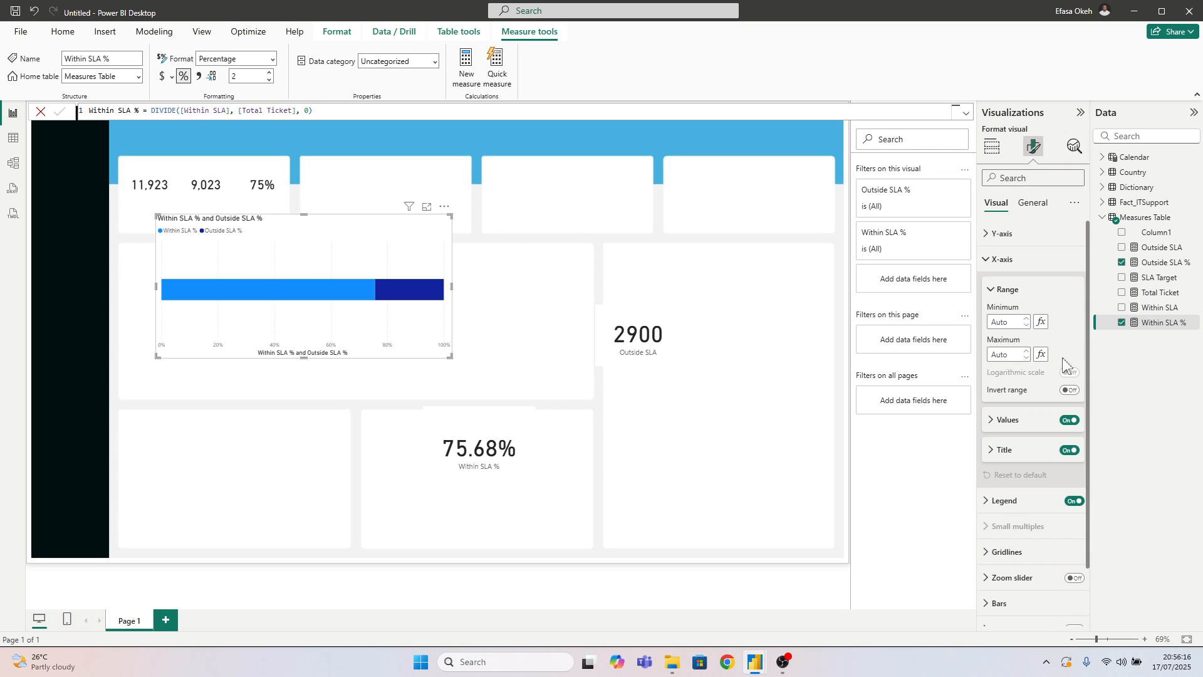
click(1069, 452)
click(1068, 421)
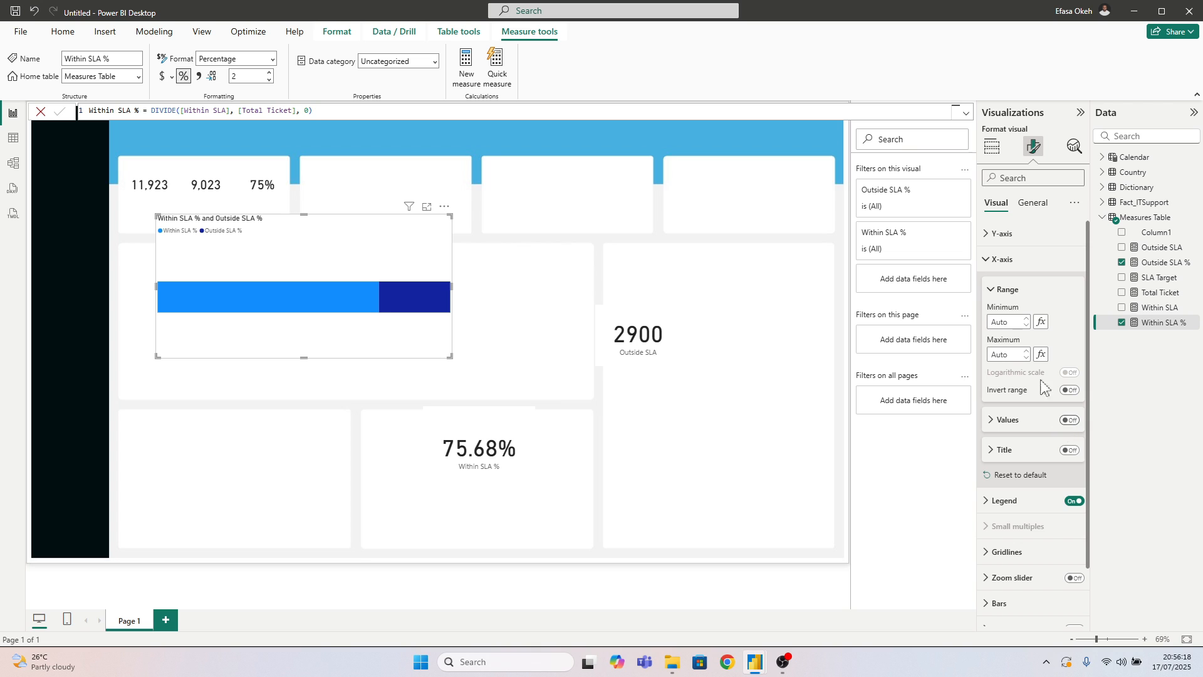
click(1004, 260)
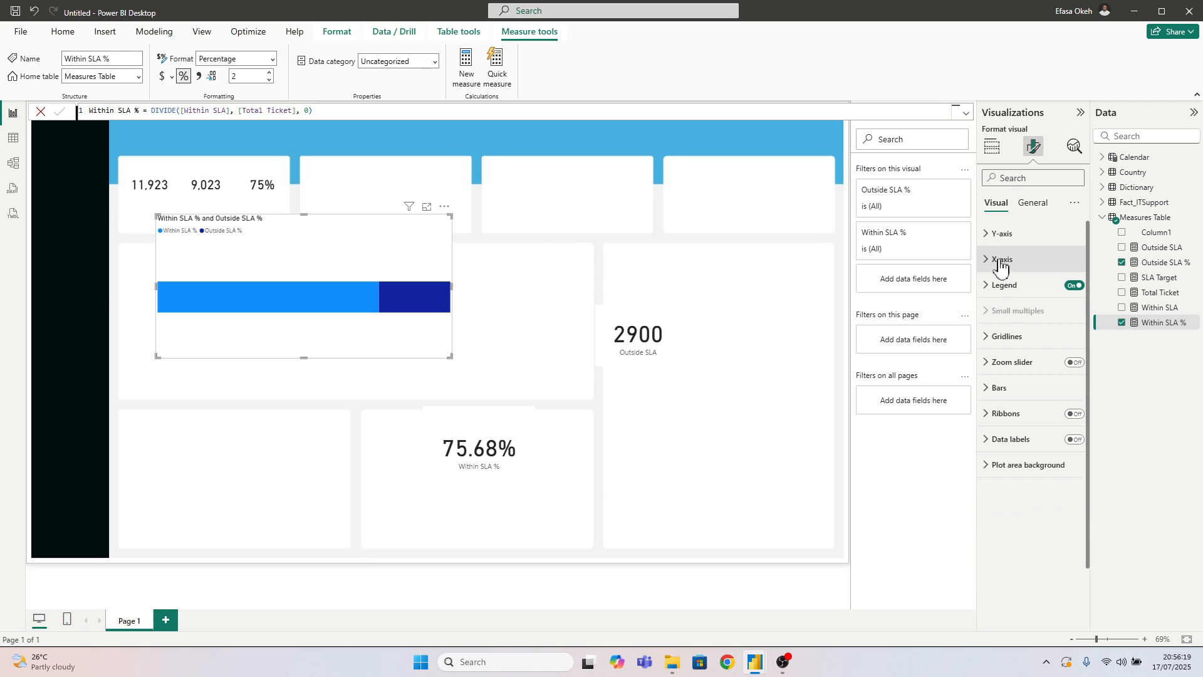
click(1073, 286)
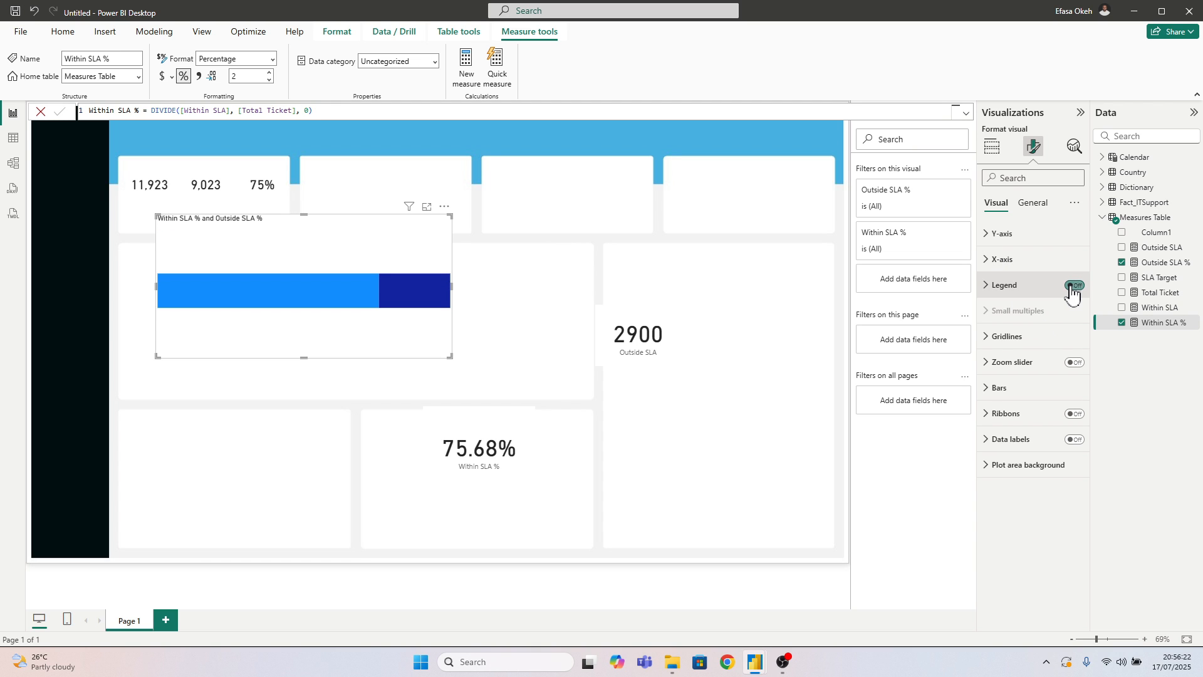
click(1032, 203)
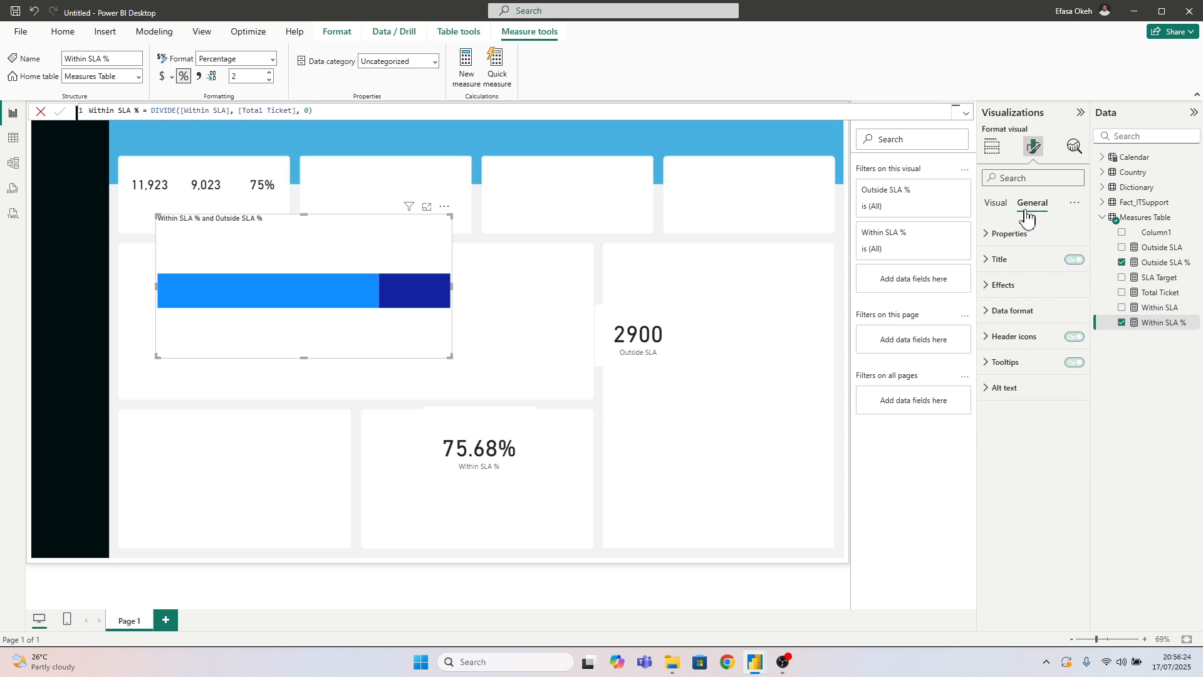
click(1074, 260)
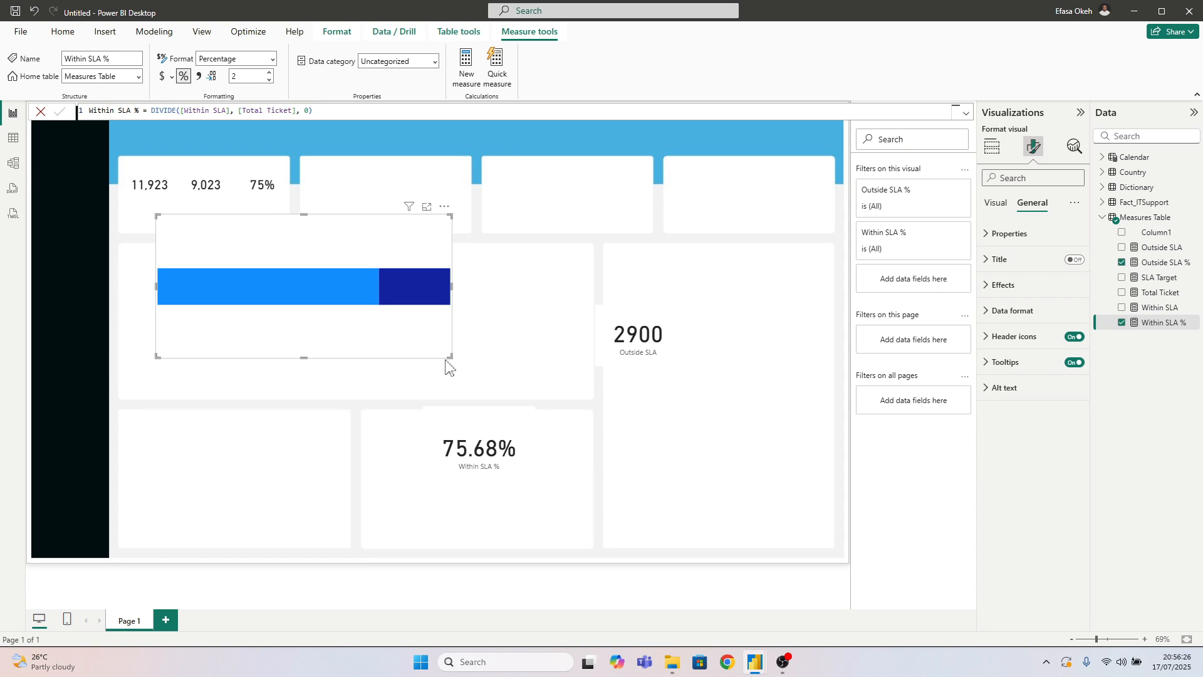
Turn off the bar chart's background and shrink it to fit beneath the three cards in the first KPI tile
drag(446, 360, 334, 263)
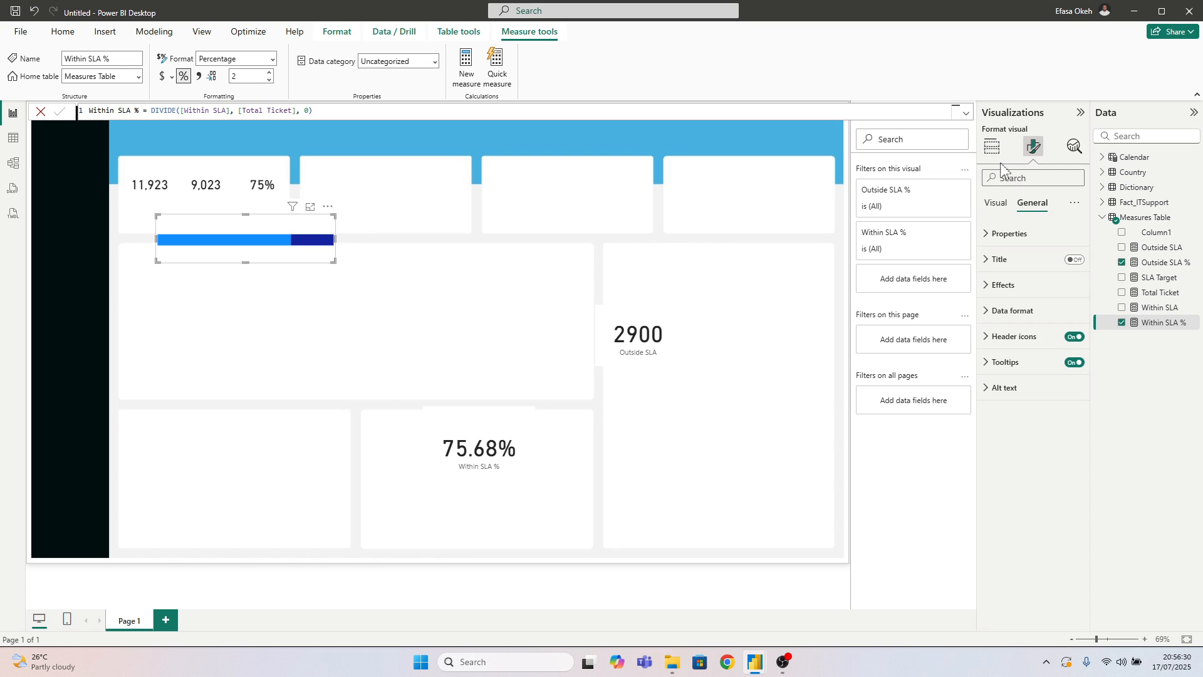
click(1005, 284)
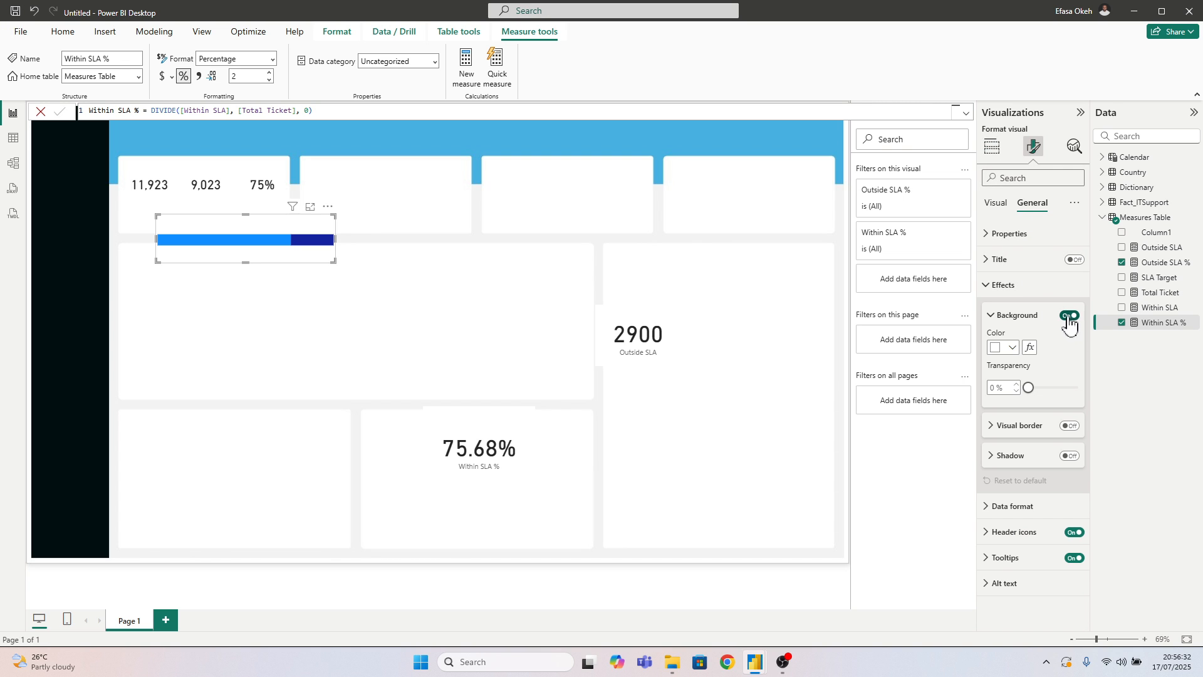
click(1070, 317)
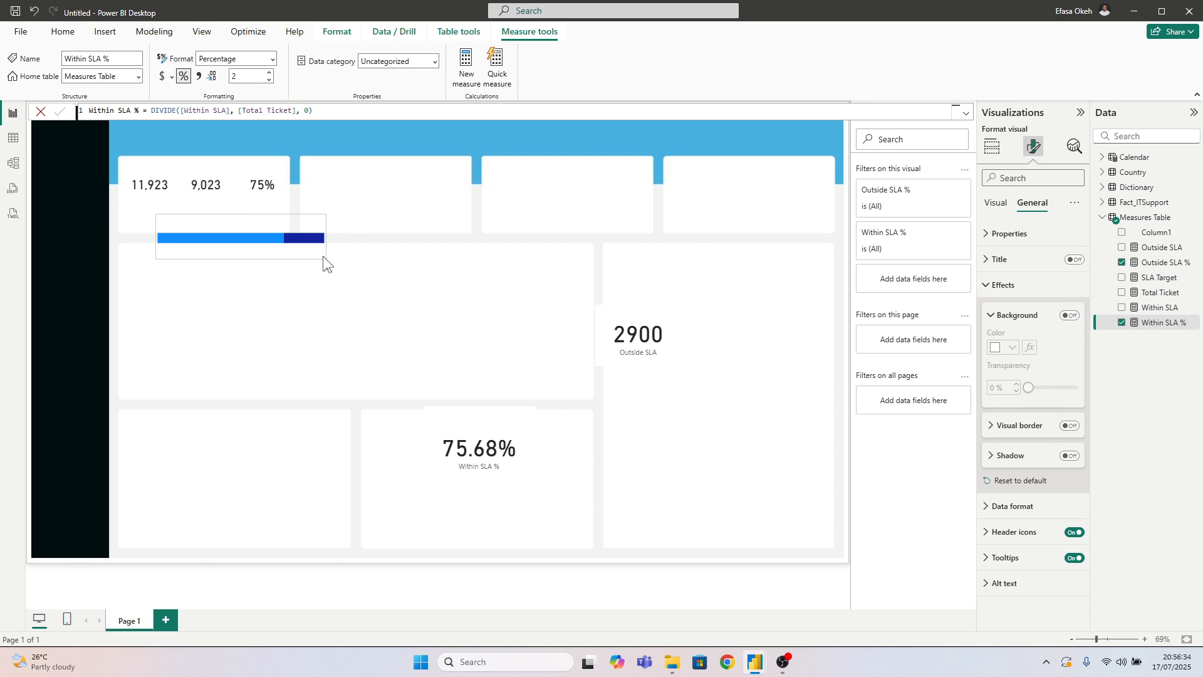
drag(315, 259, 263, 217)
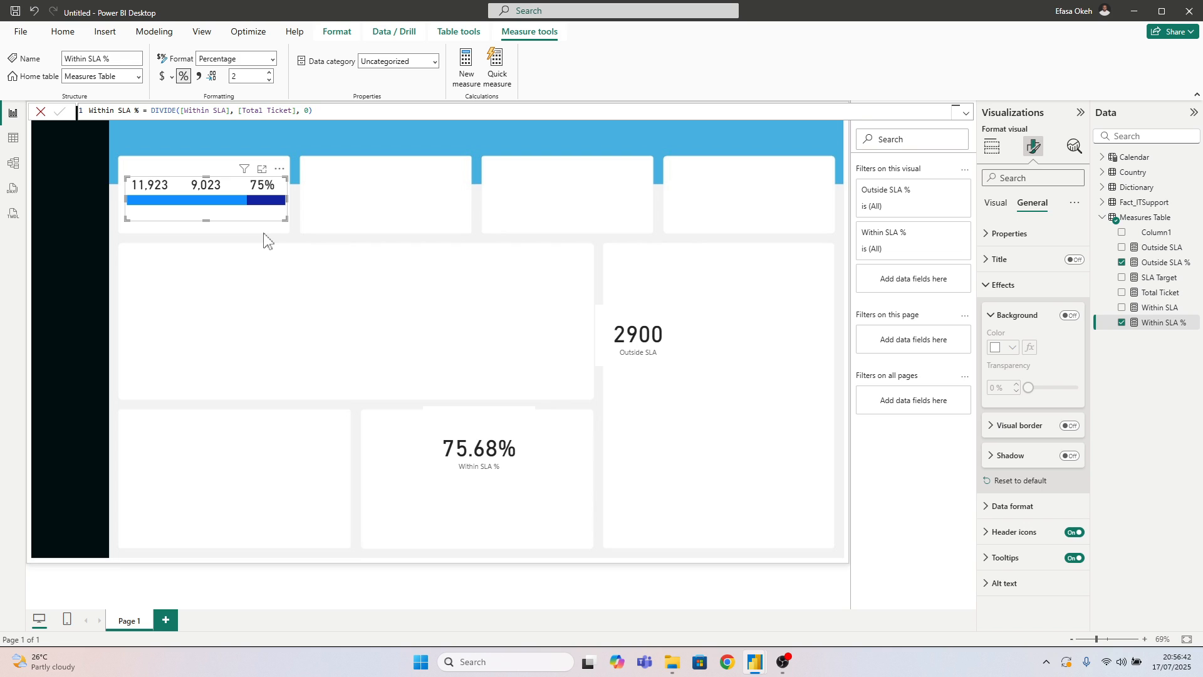
click(266, 240)
click(253, 225)
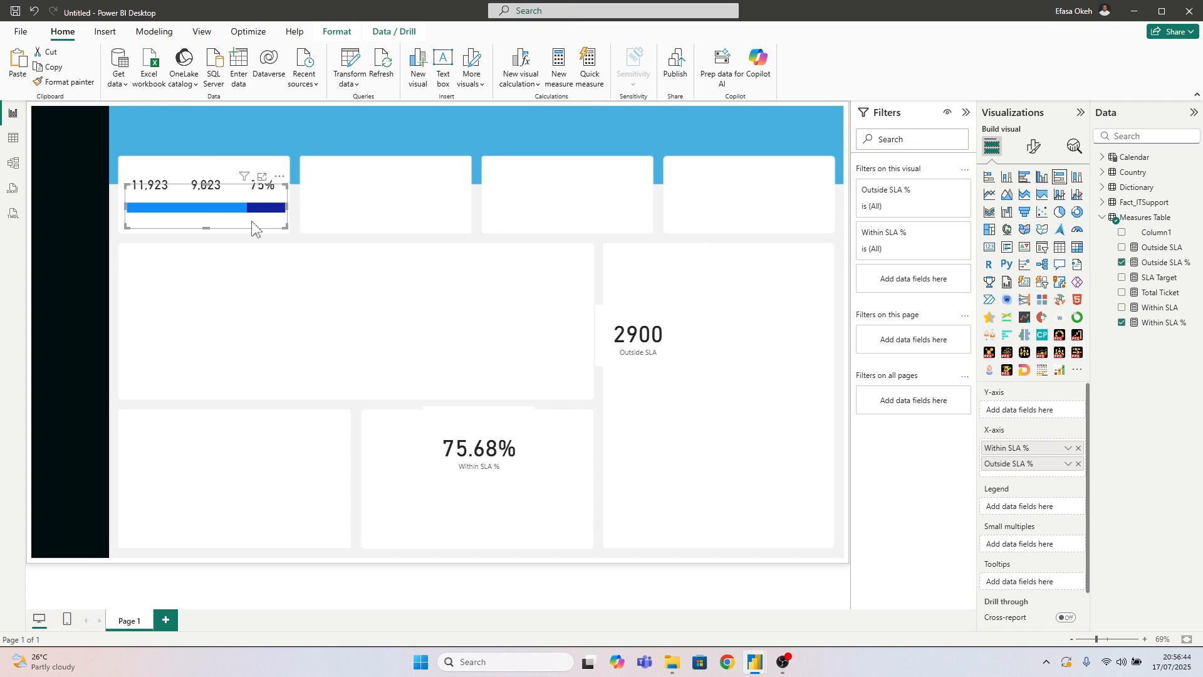
click(257, 250)
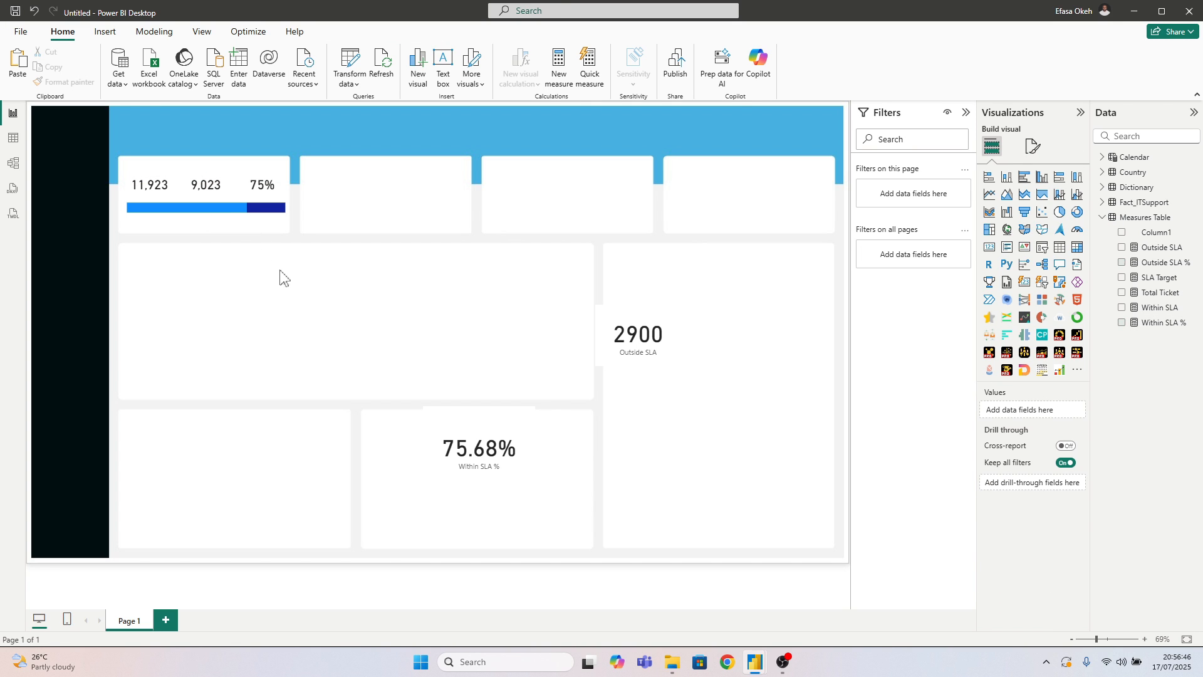
Turn on data labels for the stacked bar in the first KPI tile
click(234, 231)
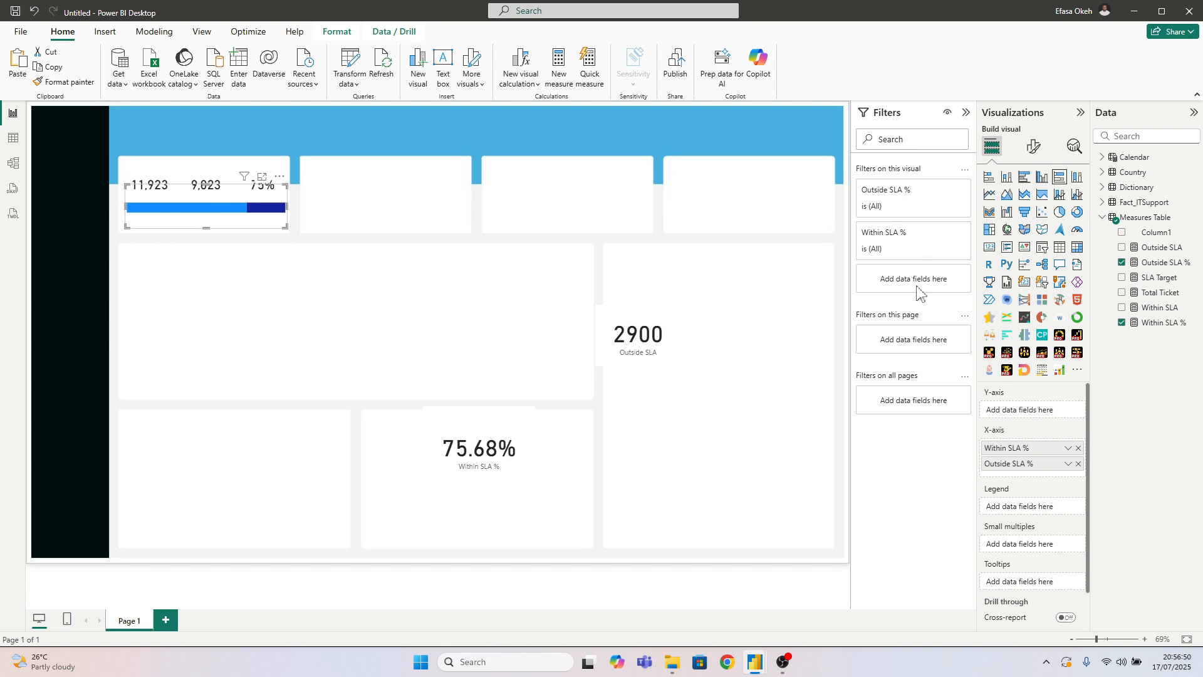
click(1034, 146)
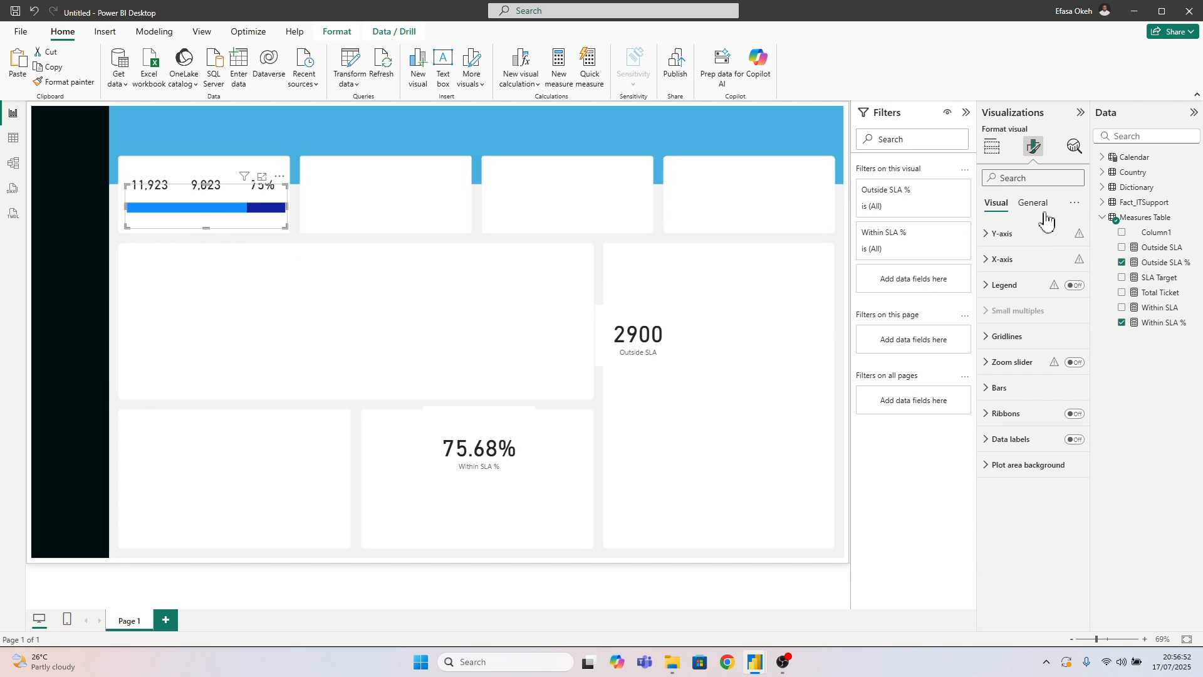
click(1008, 392)
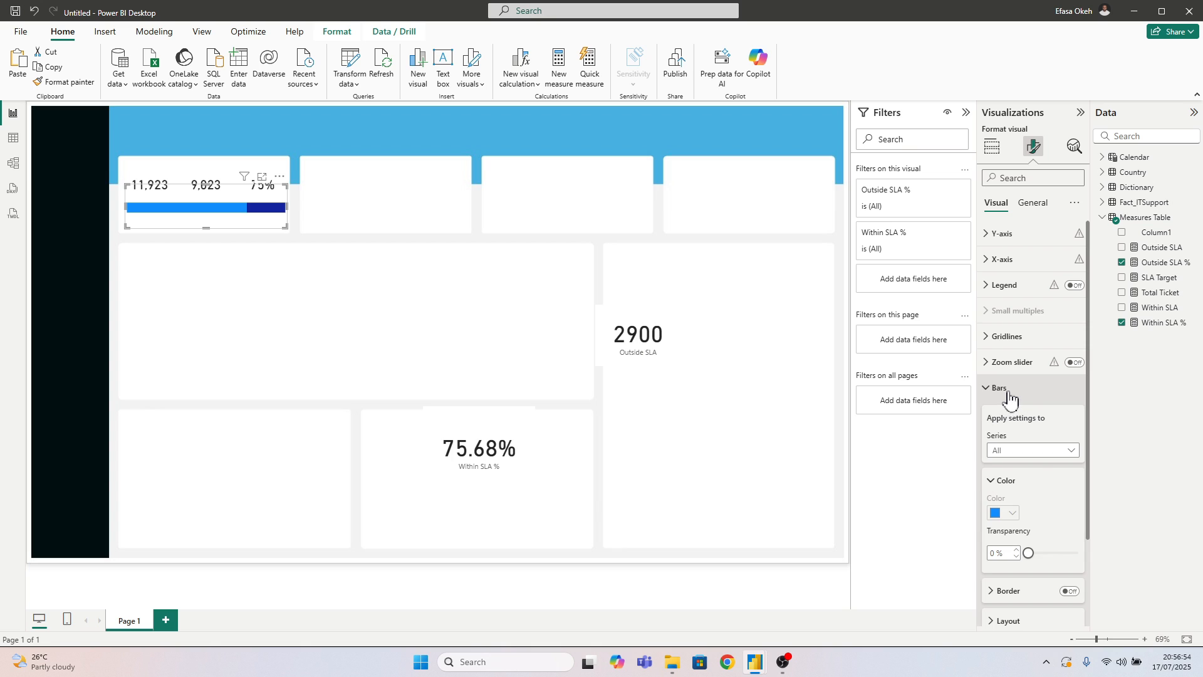
click(1008, 395)
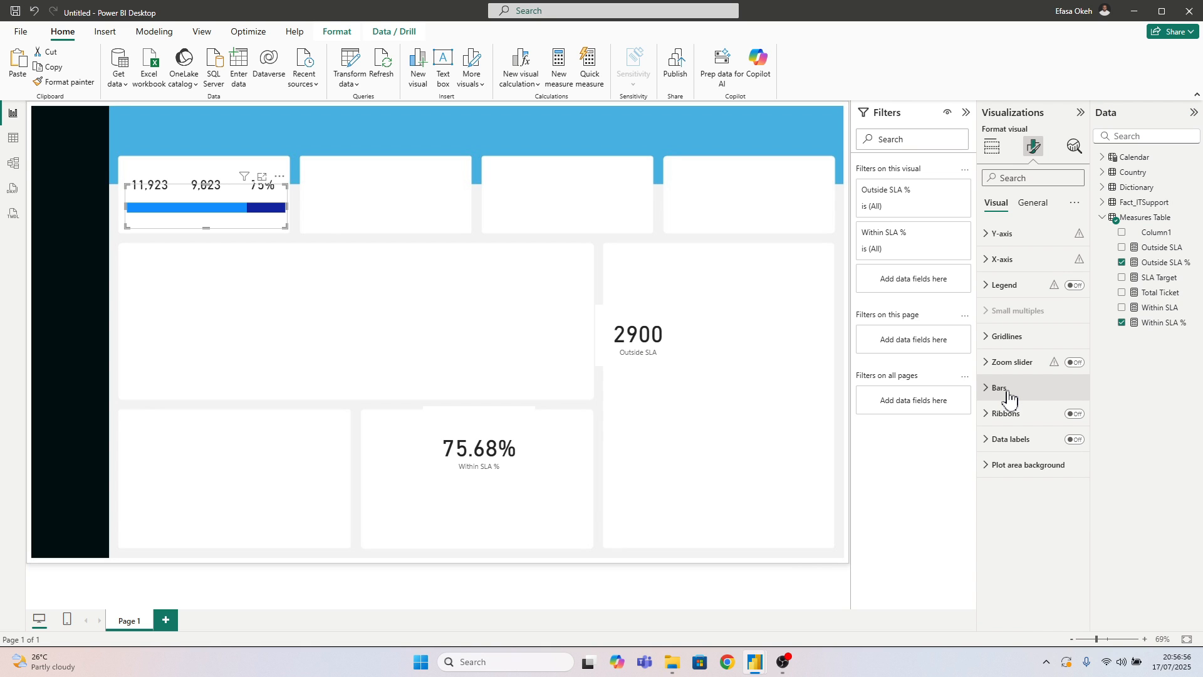
click(1076, 440)
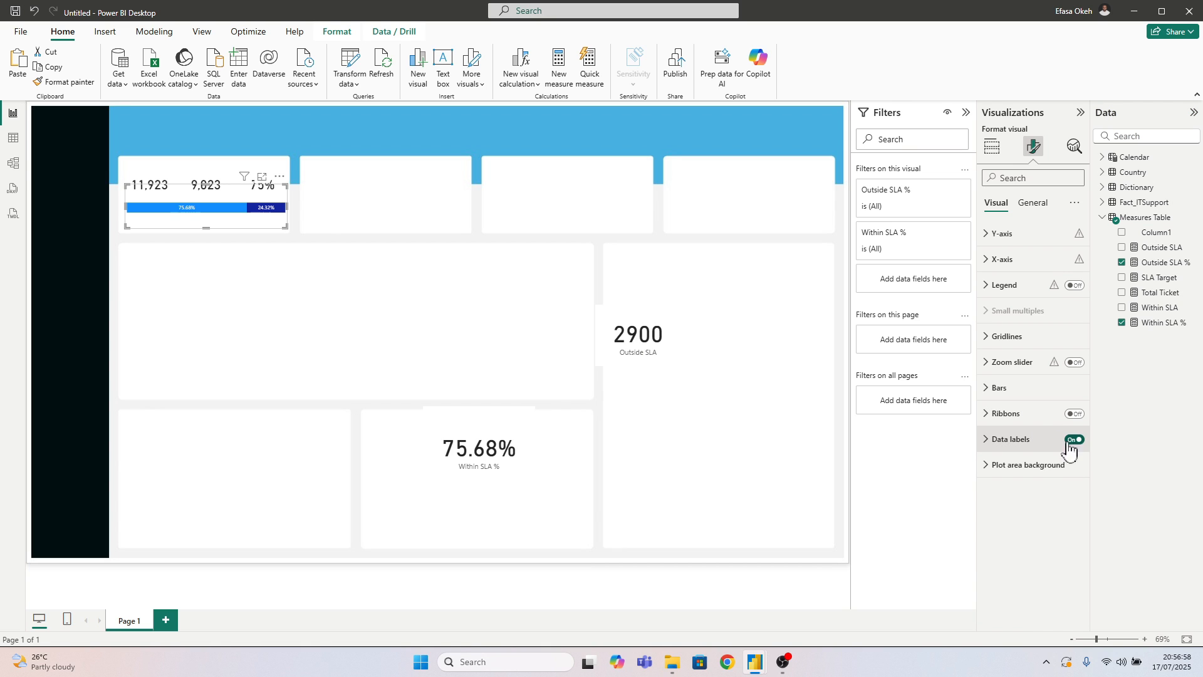
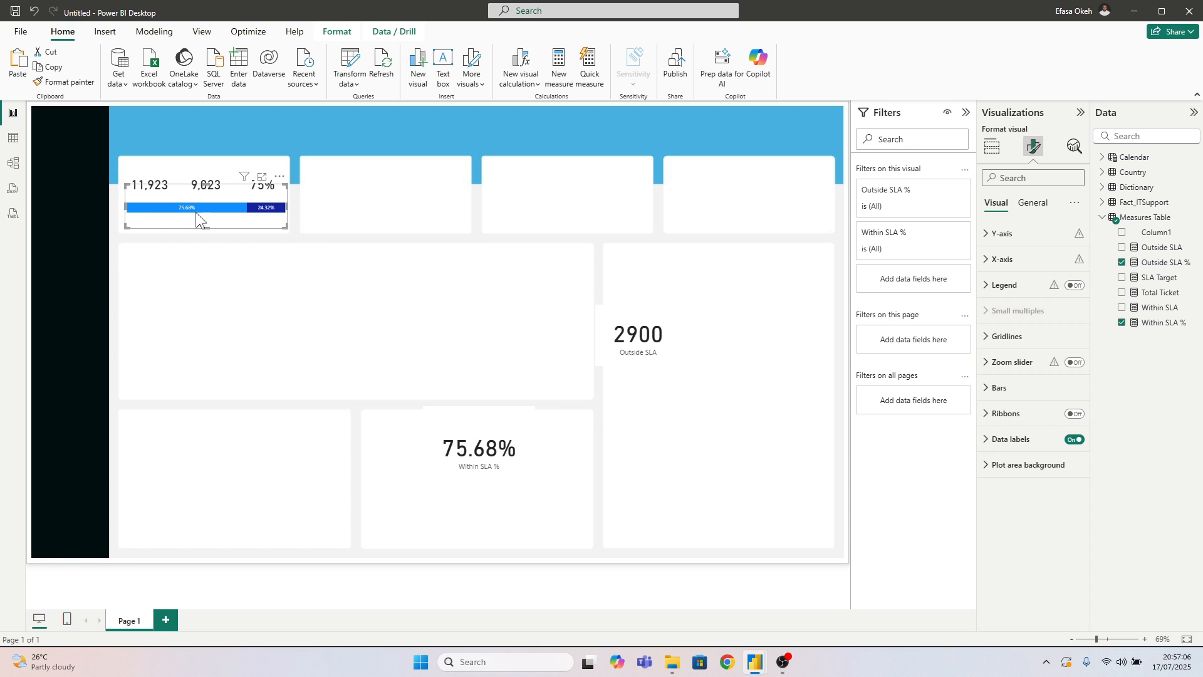
Turn off the data label for the Outside SLA % series in the first KPI tile's stacked bar
click(1010, 439)
scroll(1025, 479, down, 1)
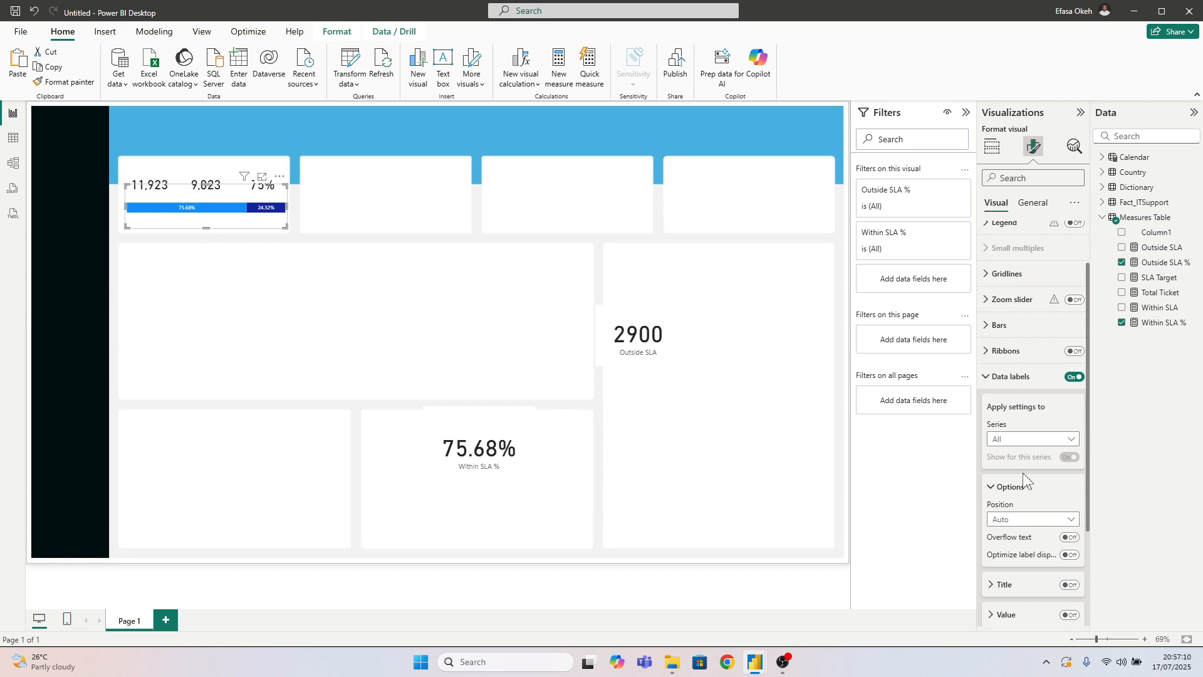
click(1012, 441)
click(1032, 486)
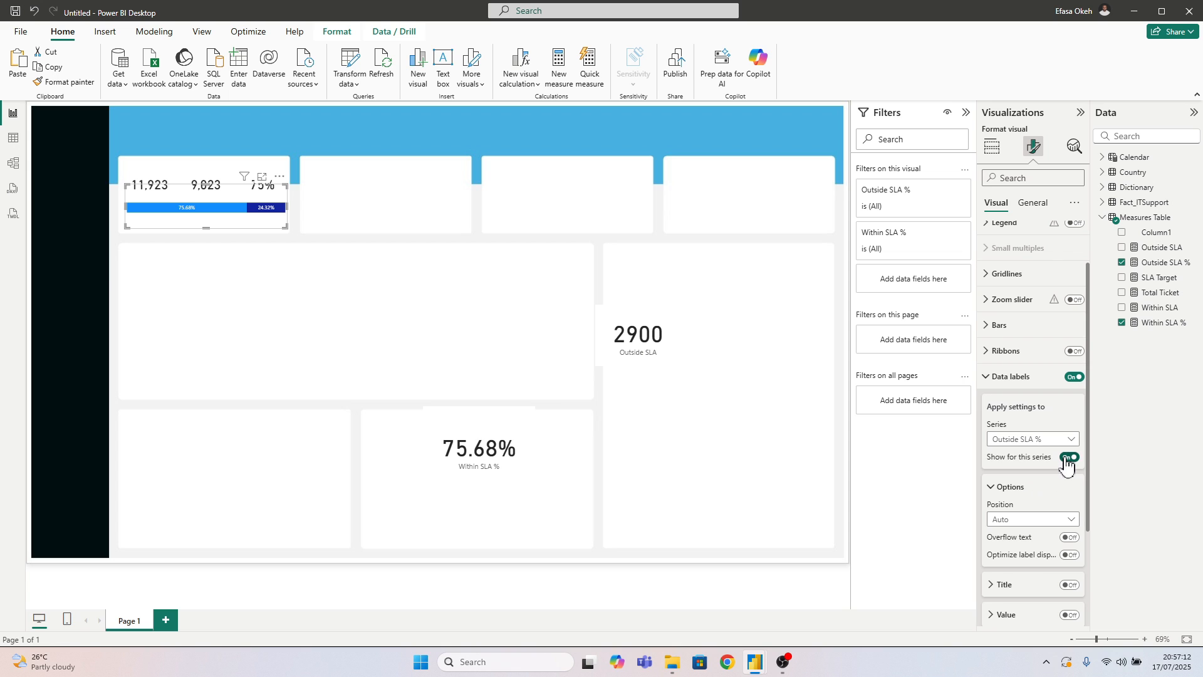
click(1068, 457)
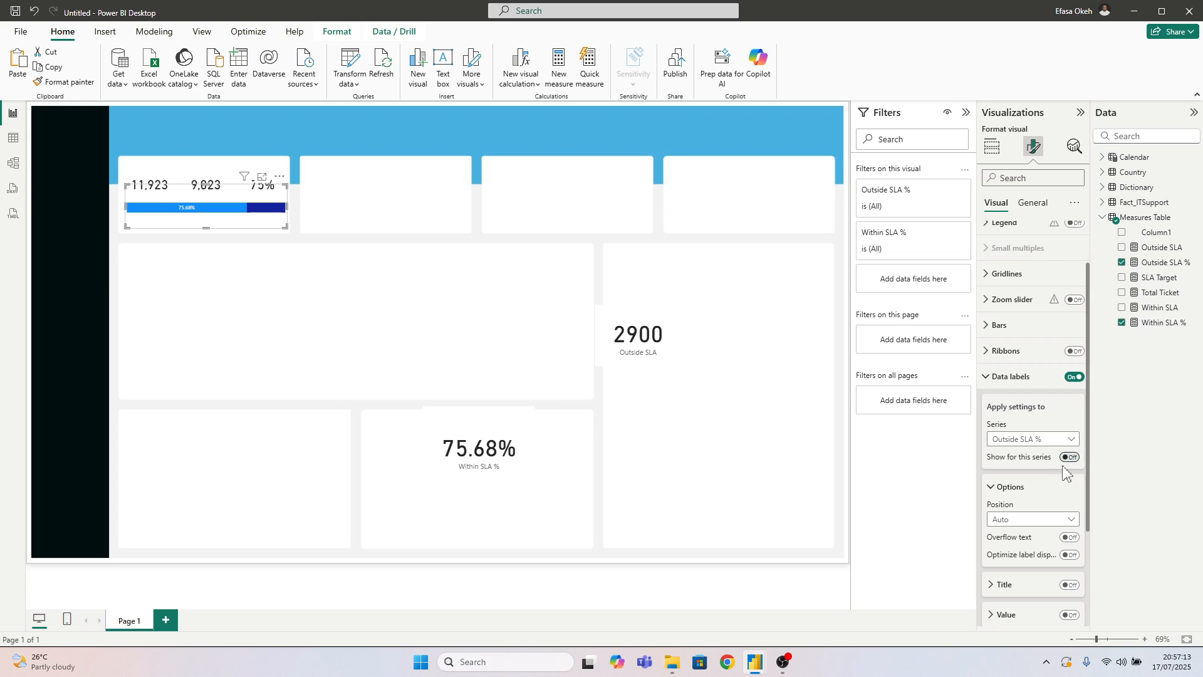
click(1004, 378)
click(315, 262)
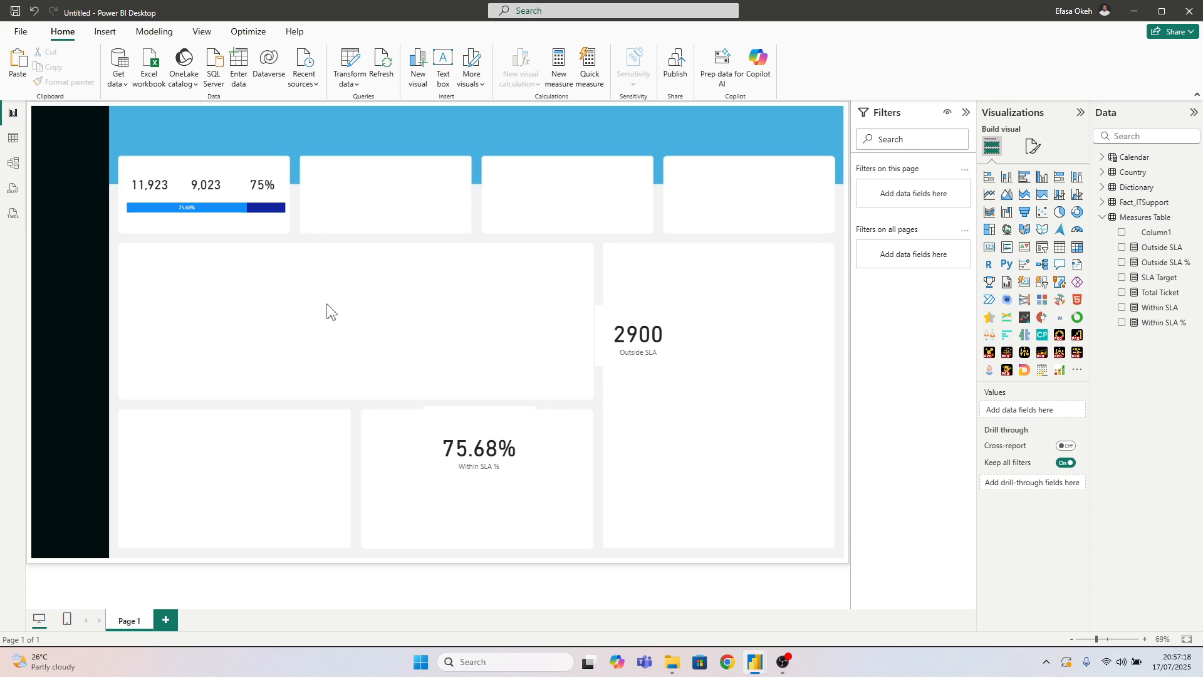
Switch to PowerPoint and open the recent Background presentation
click(494, 663)
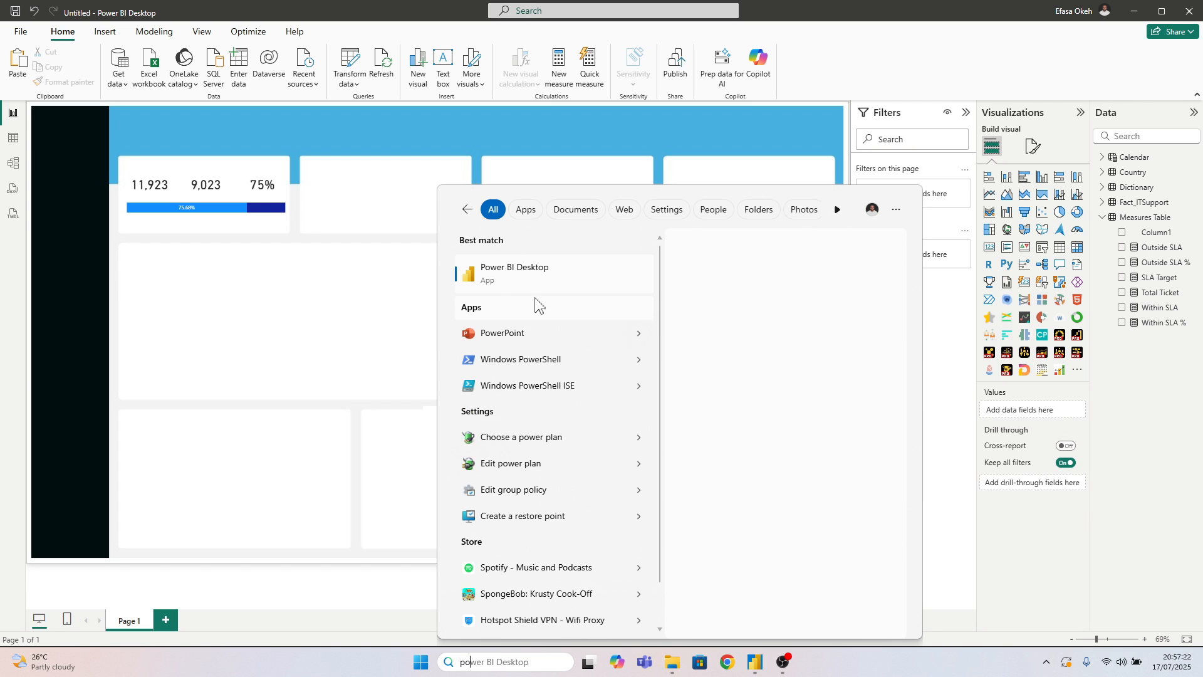
click(640, 333)
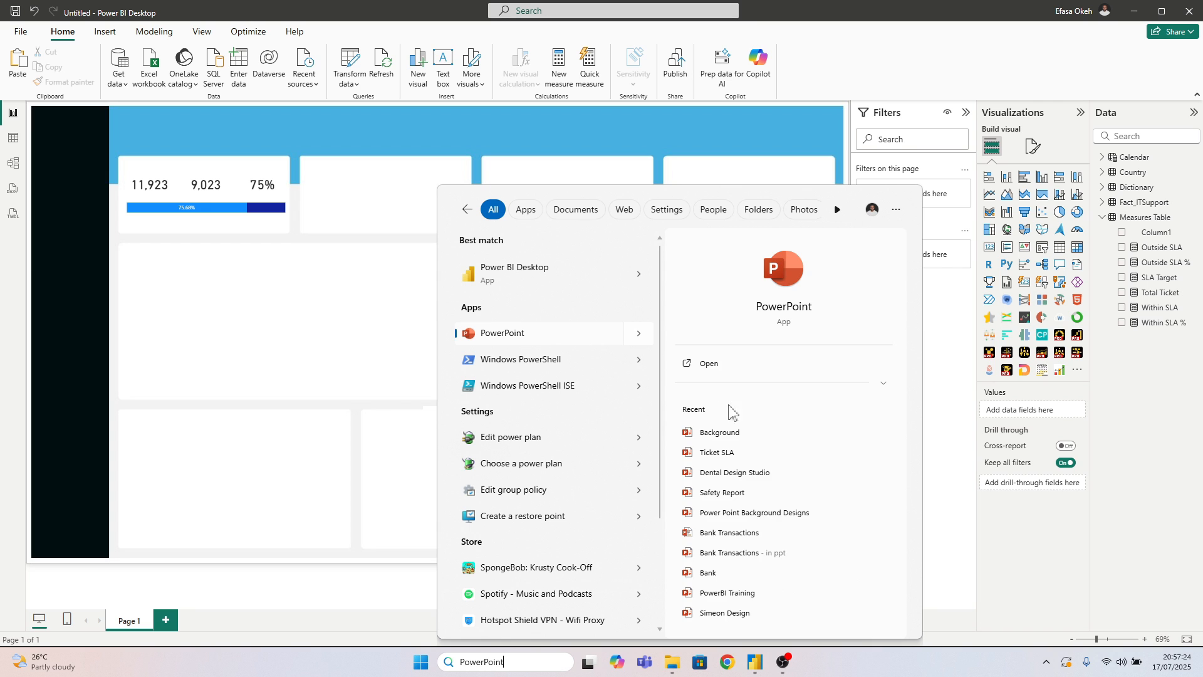
click(714, 436)
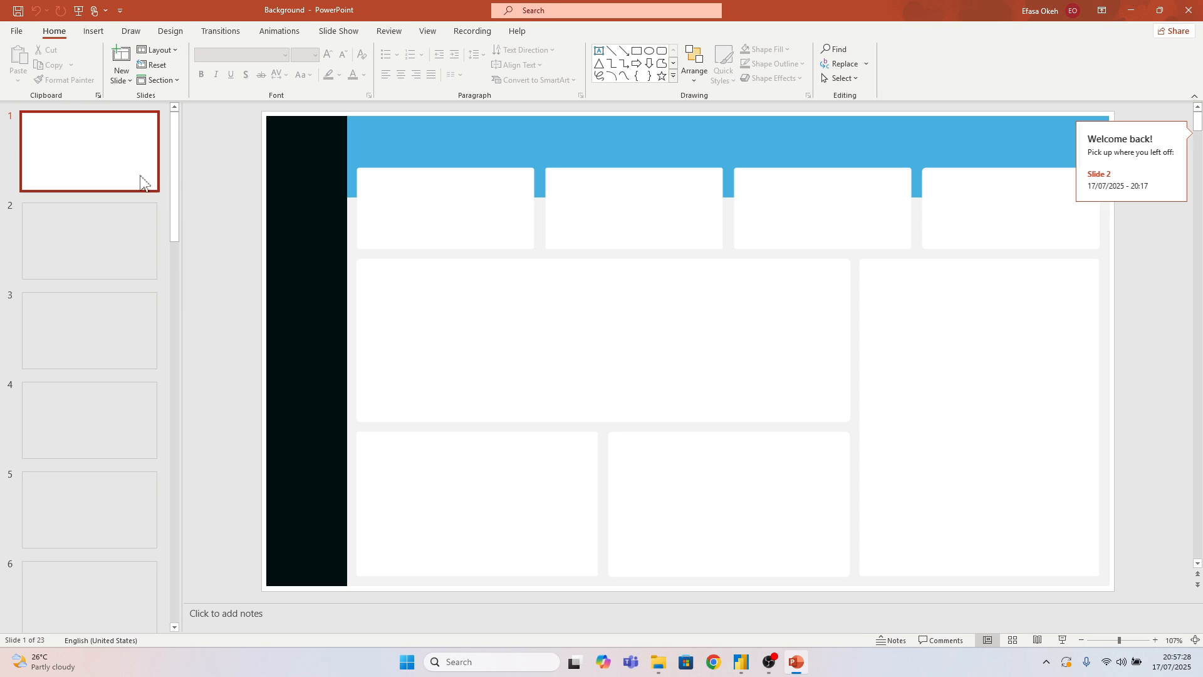
Copy the hex code of the blue header band's fill on the first slide and return to Power BI
click(388, 145)
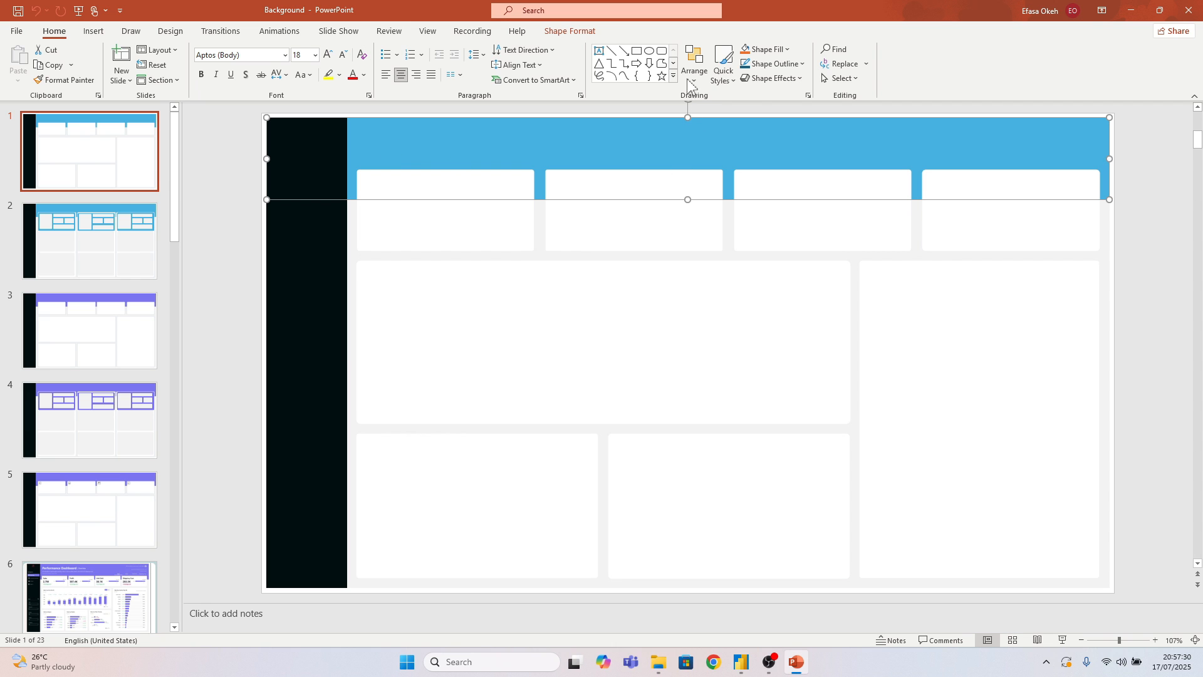
click(570, 32)
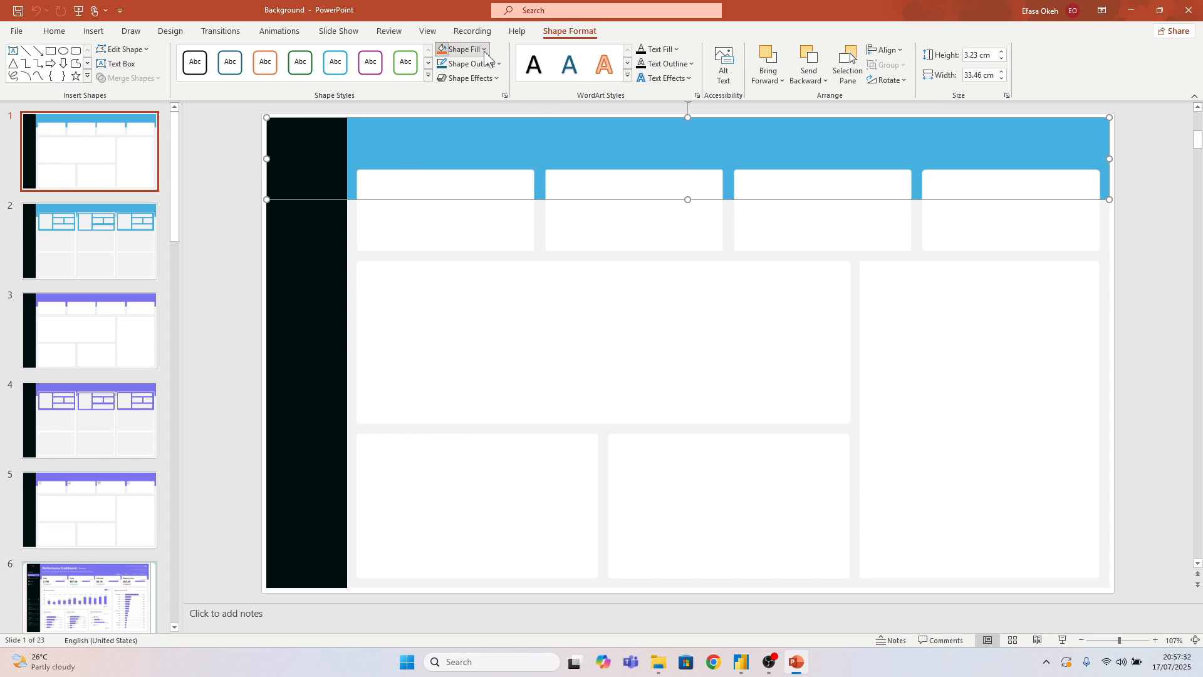
click(462, 50)
click(479, 243)
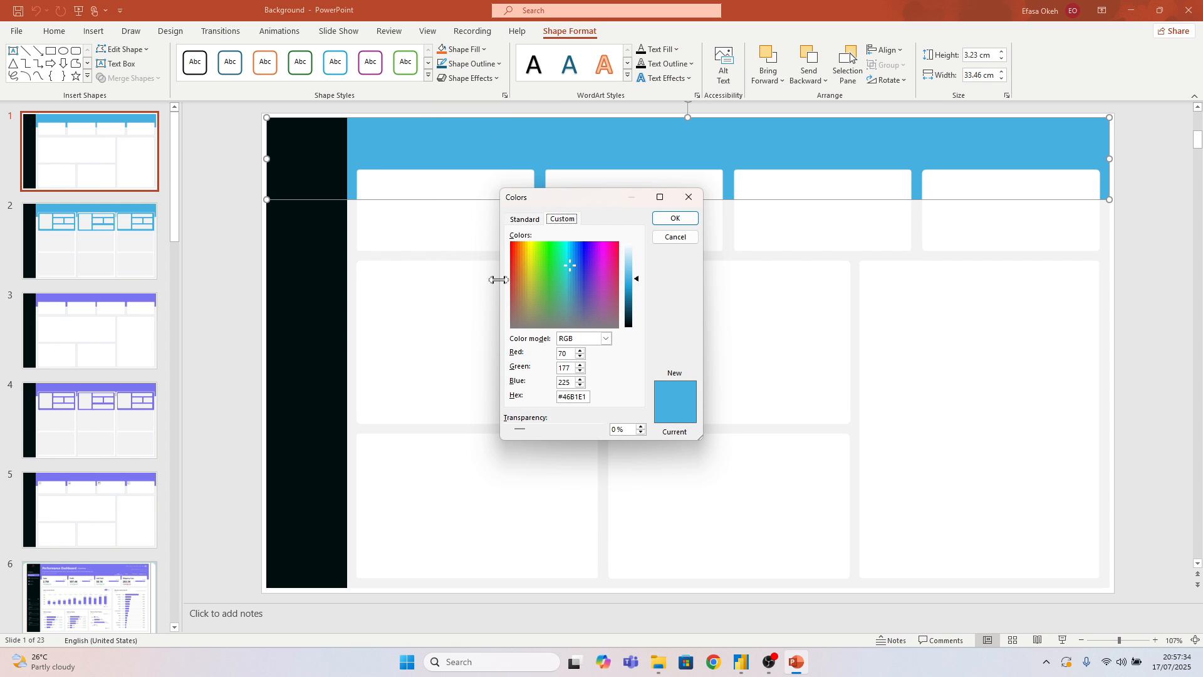
drag(588, 395, 532, 399)
key(ctrl+c)
click(675, 237)
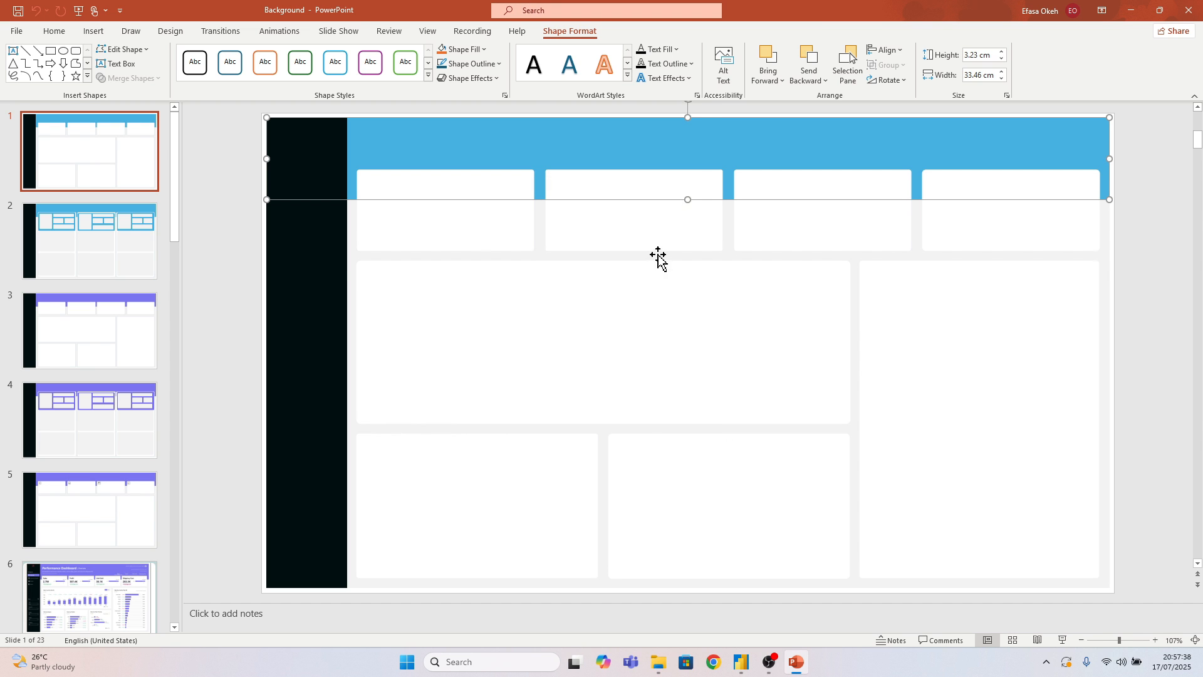
click(260, 255)
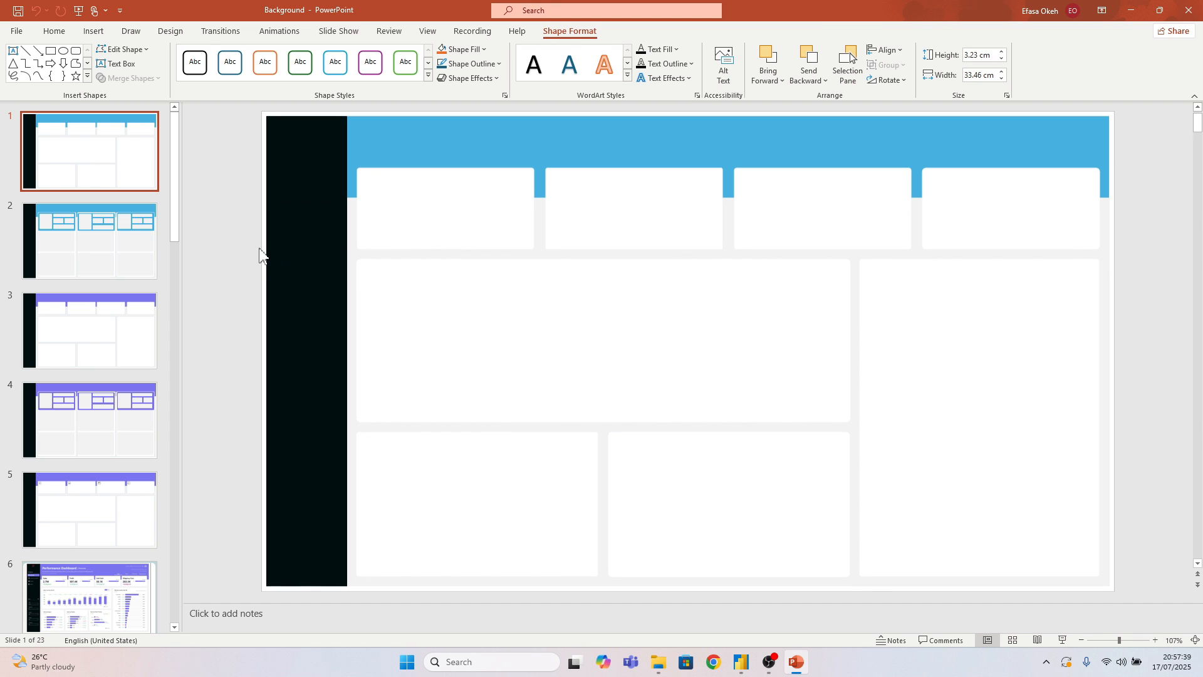
click(1134, 15)
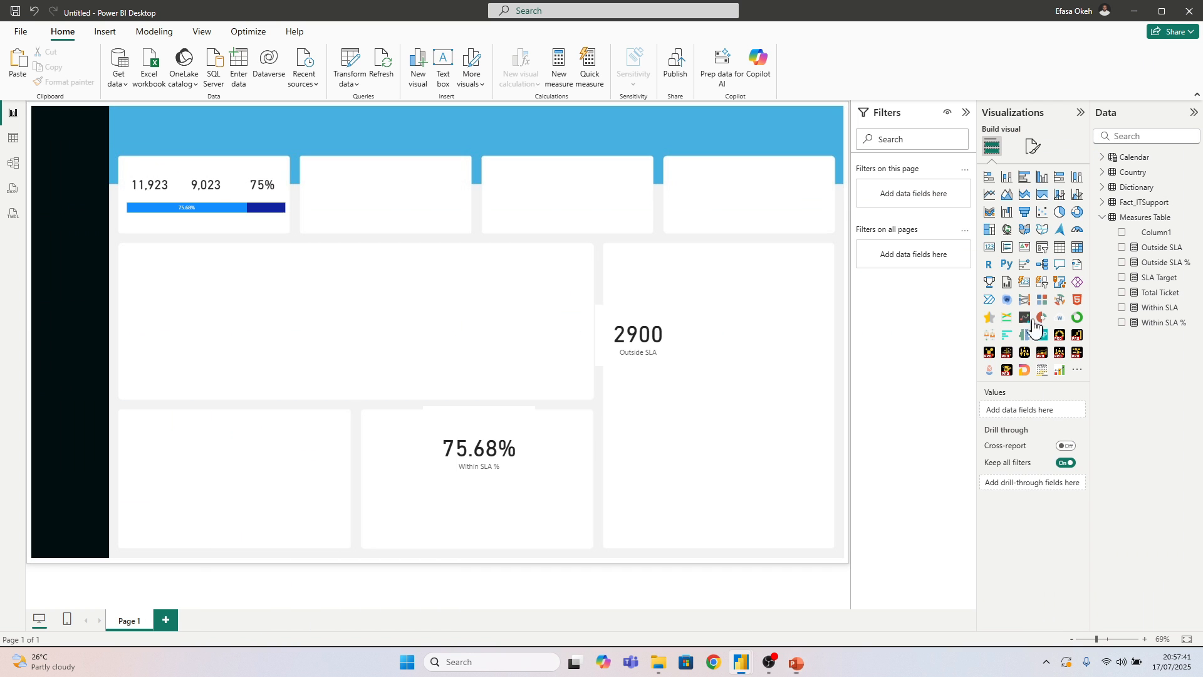
Set the Within SLA % series colour in the first KPI tile's stacked bar to the copied hex #46B1E1
click(222, 223)
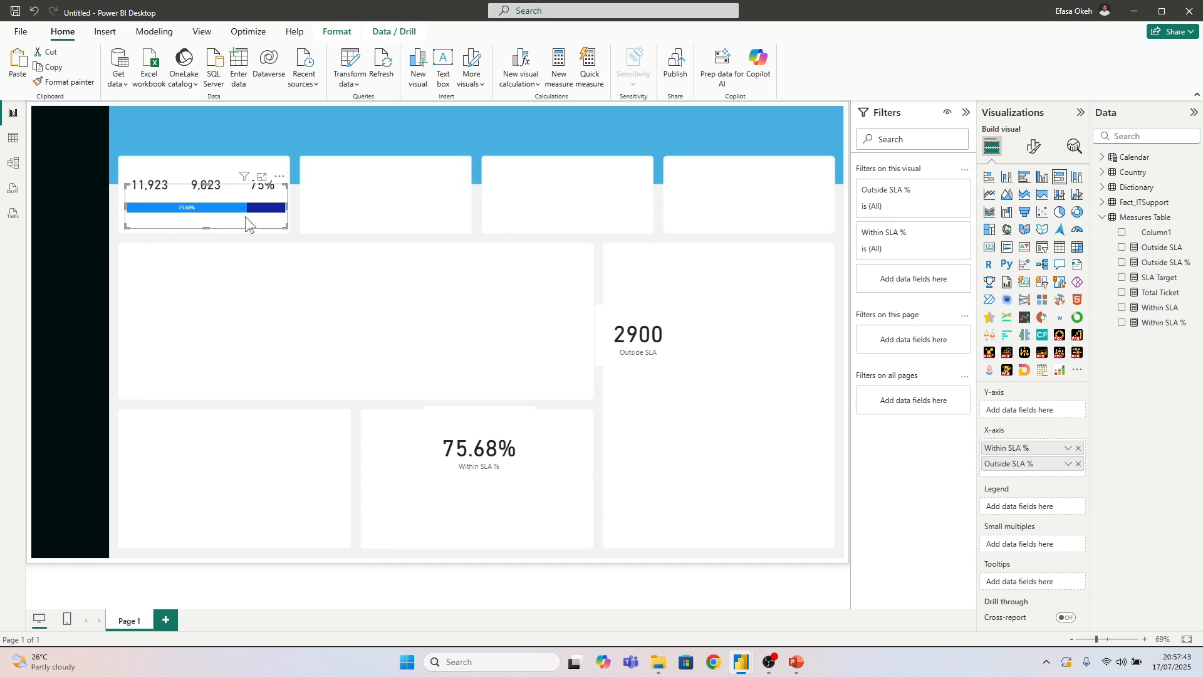
click(1035, 147)
click(1003, 393)
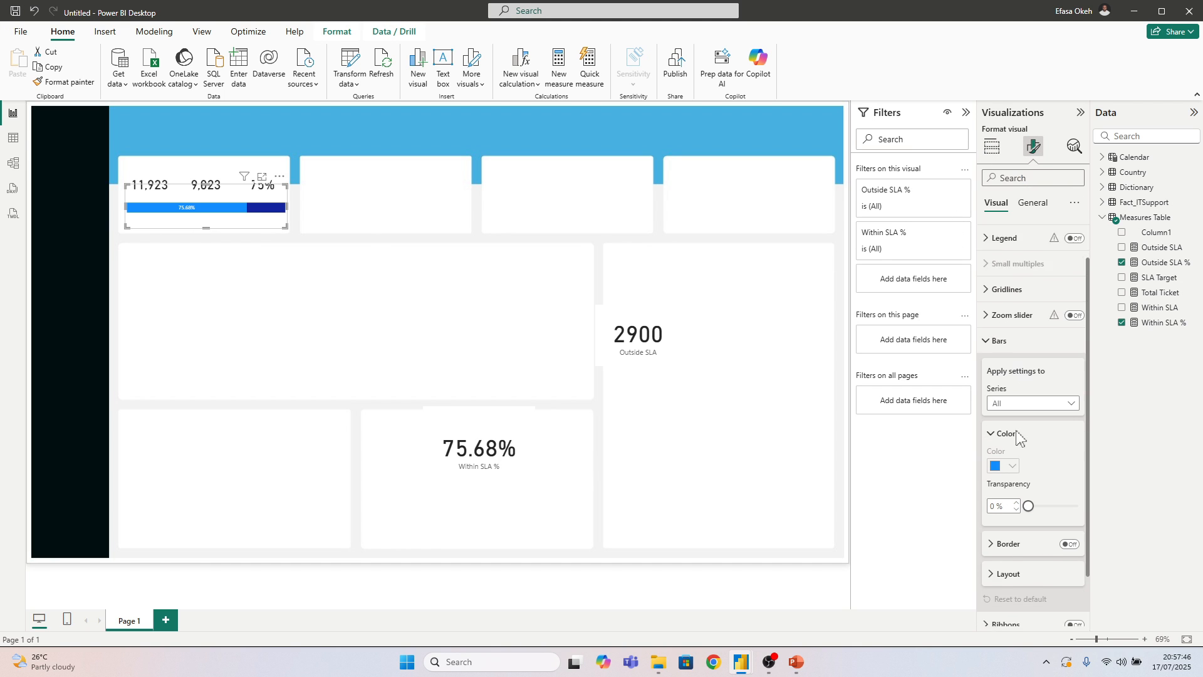
scroll(1008, 413, down, 1)
click(996, 342)
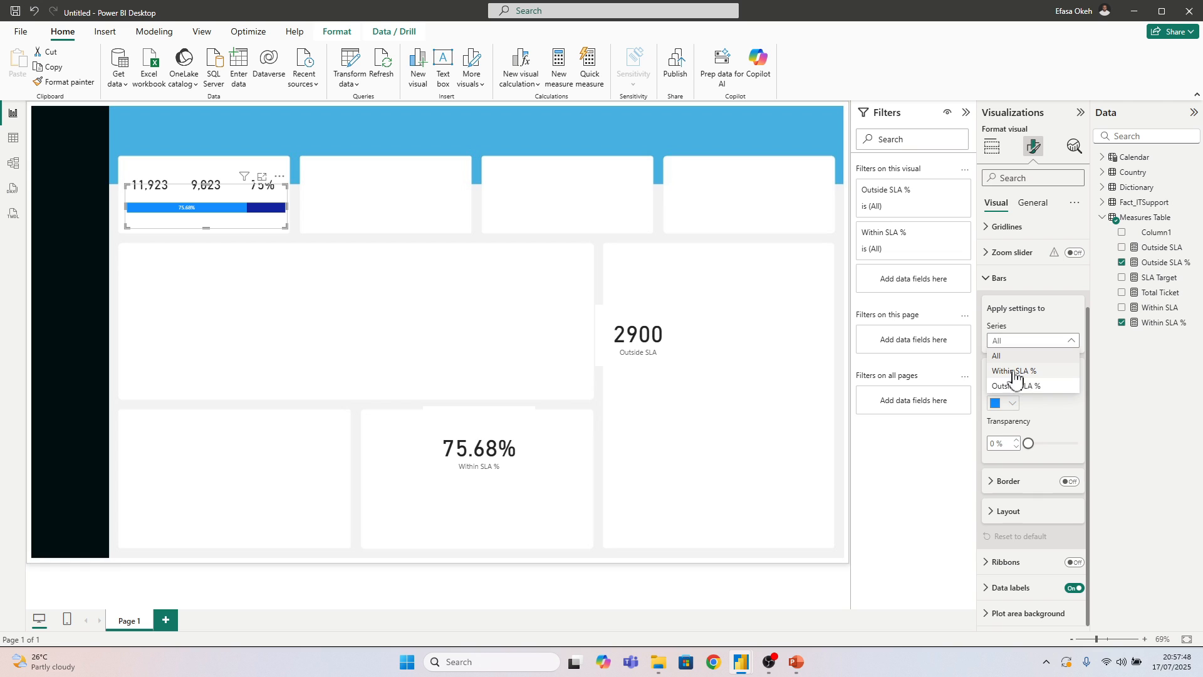
click(1016, 373)
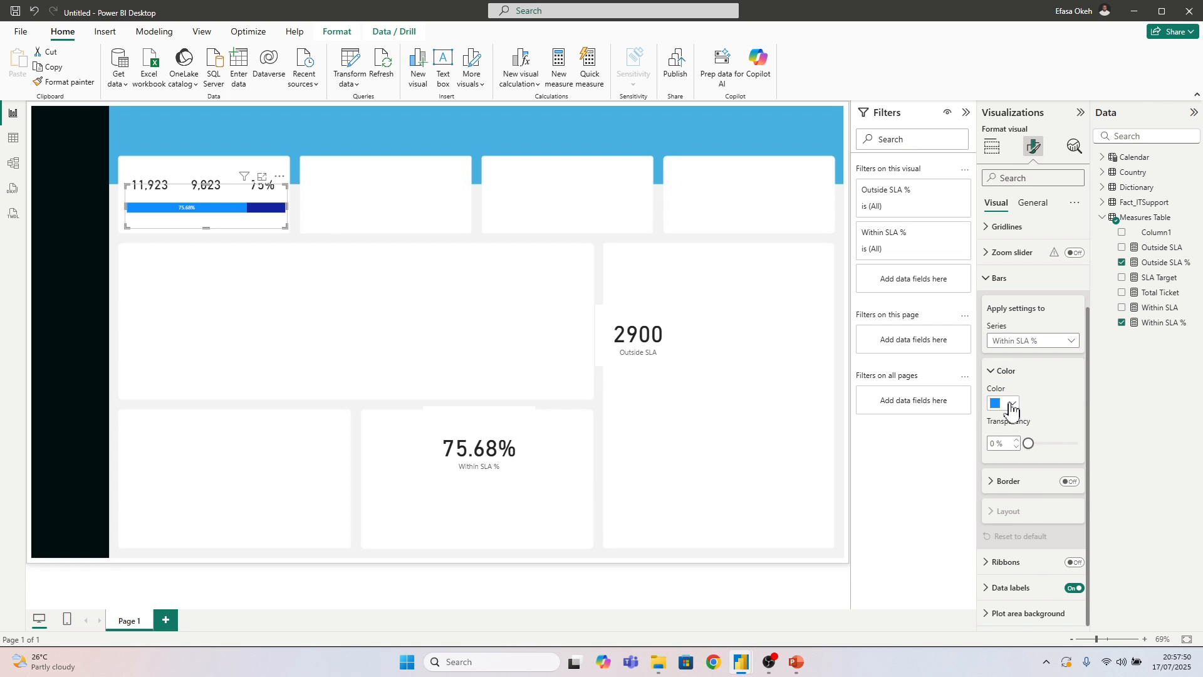
click(1010, 408)
click(1058, 628)
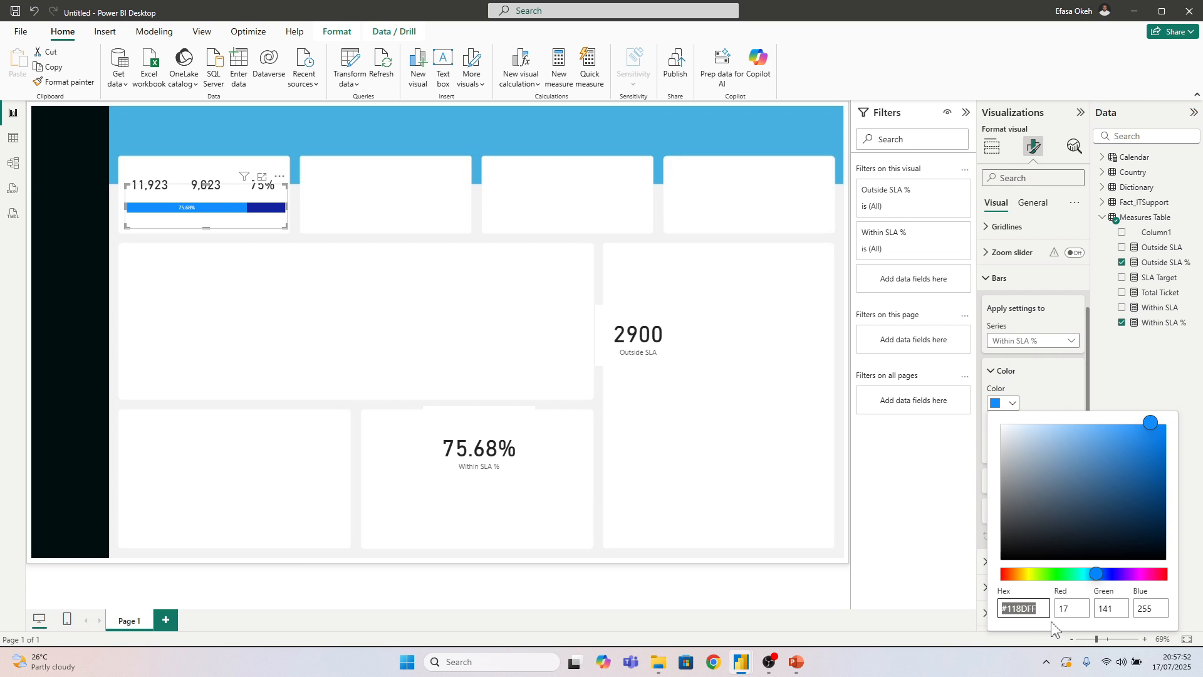
key(ctrl+v)
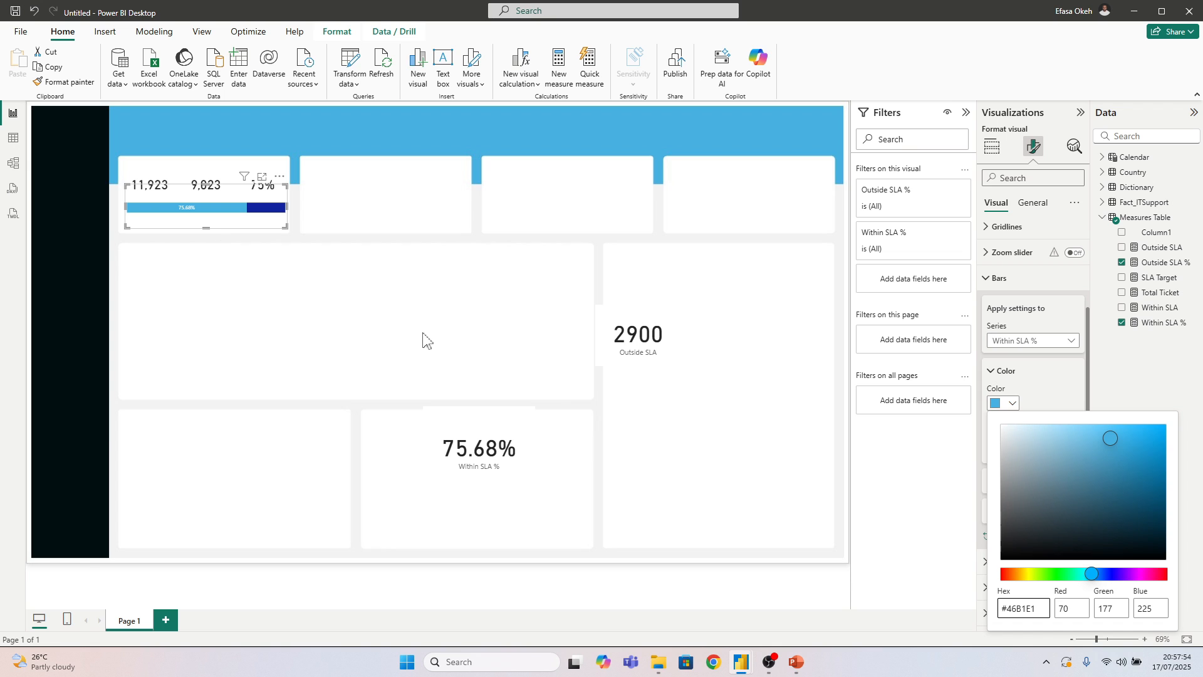
key(Escape)
Set the Outside SLA % series colour to the lightest grey theme shade, trying the next darker grey for comparison
click(1018, 340)
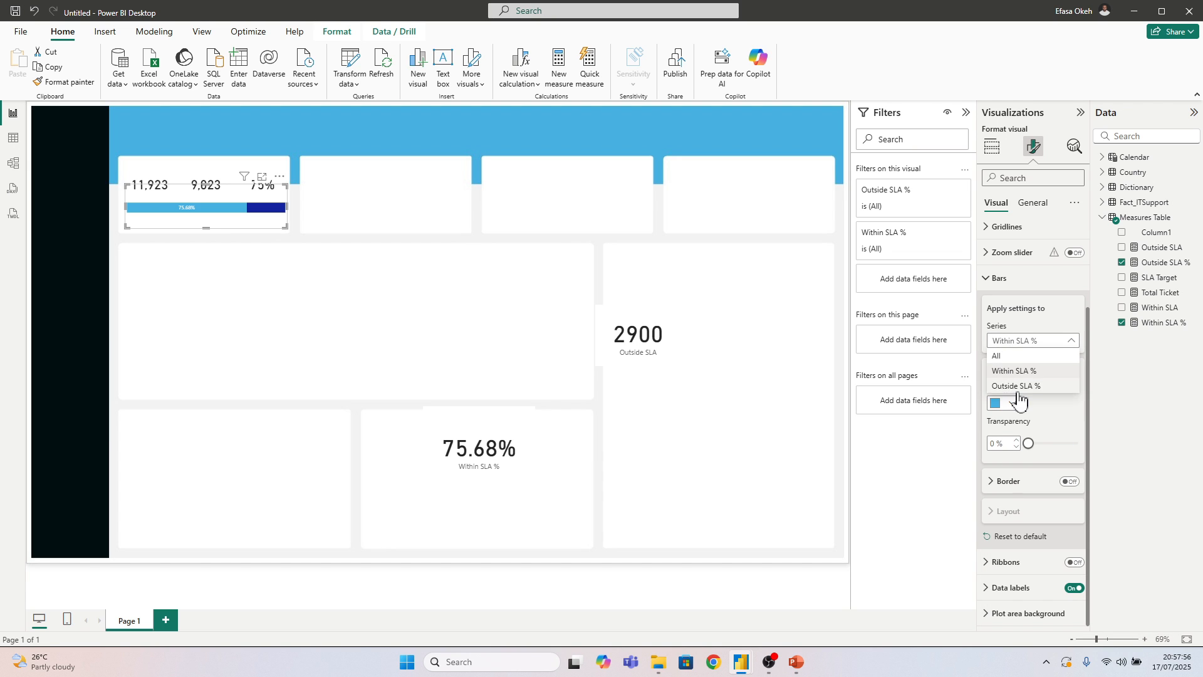
click(1016, 385)
click(1008, 402)
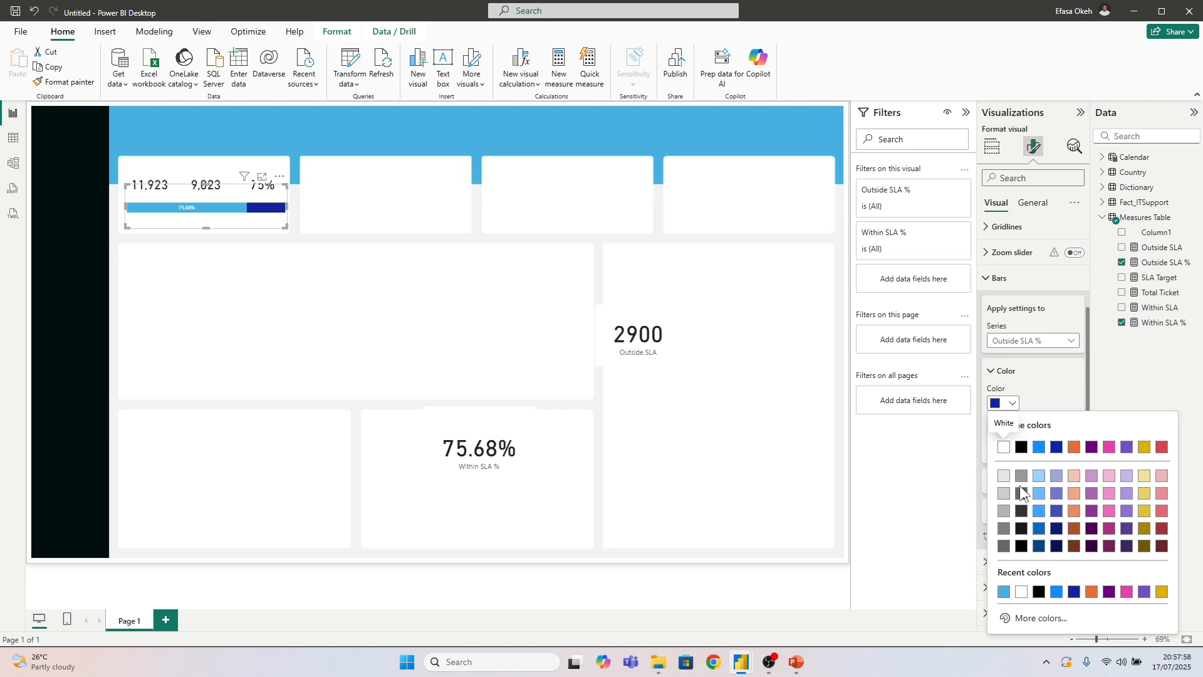
click(1004, 476)
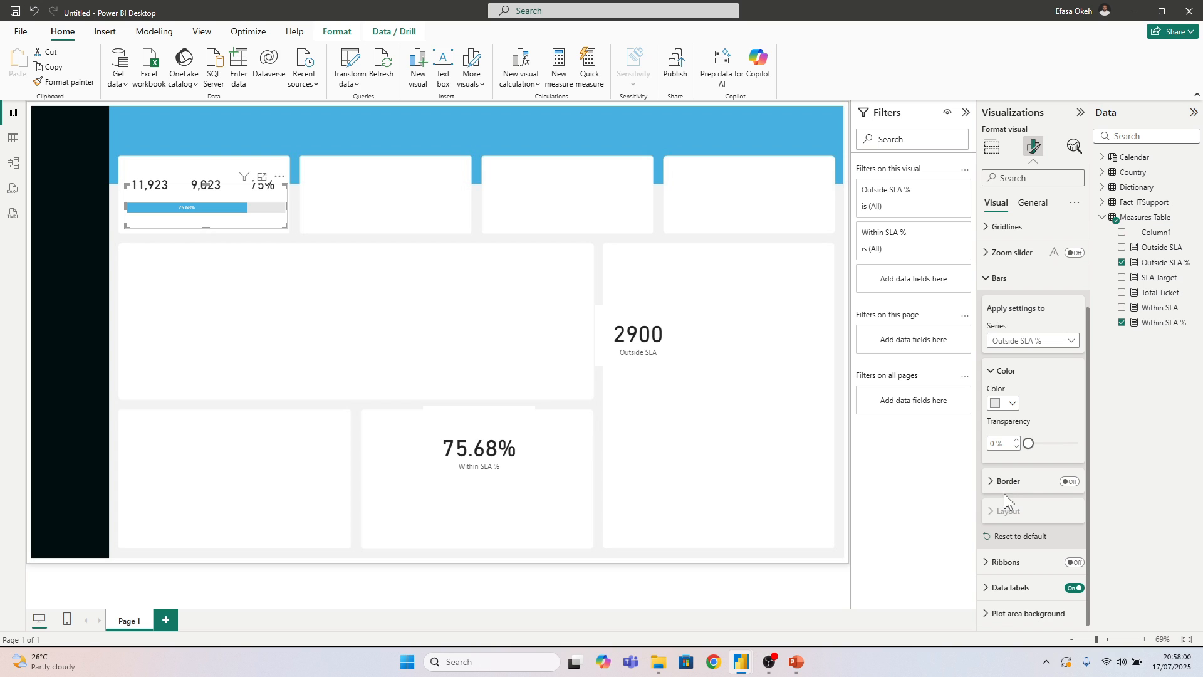
click(1002, 403)
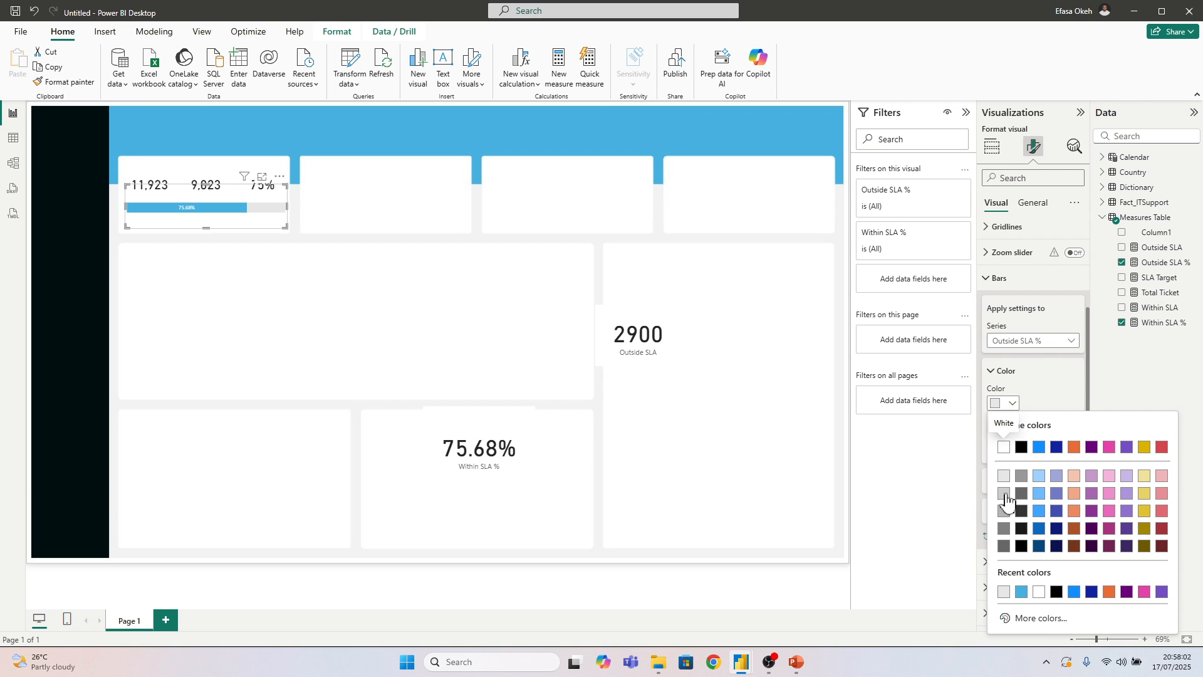
click(1005, 494)
click(1001, 404)
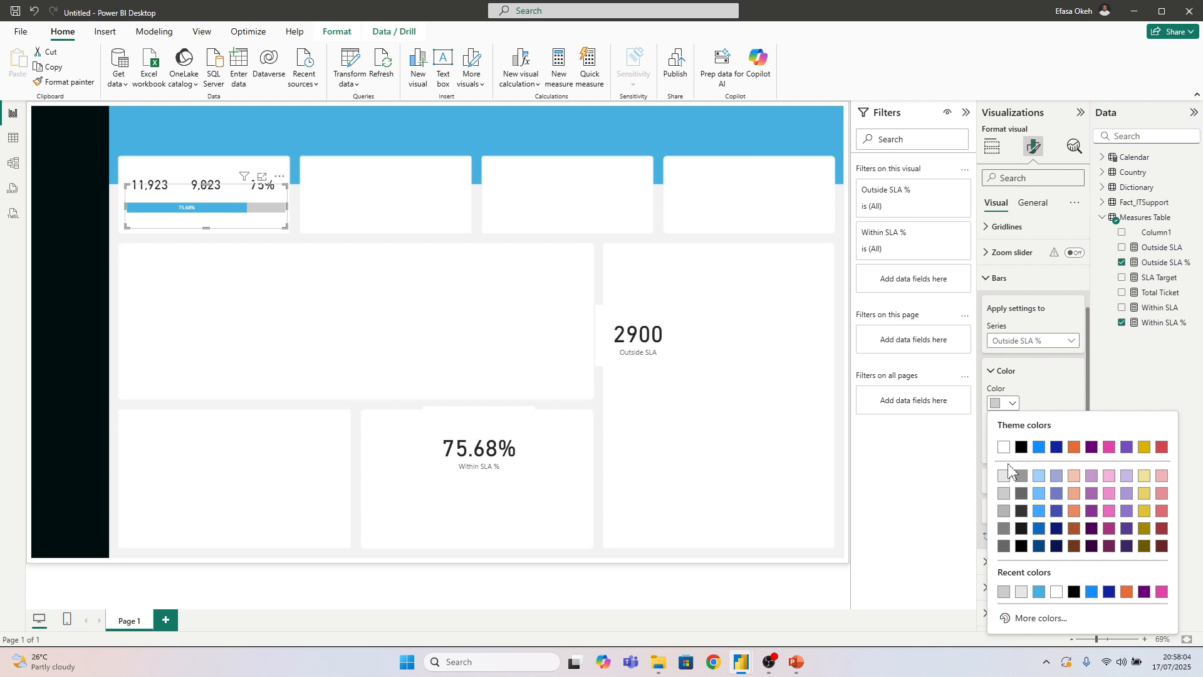
click(1003, 477)
click(435, 315)
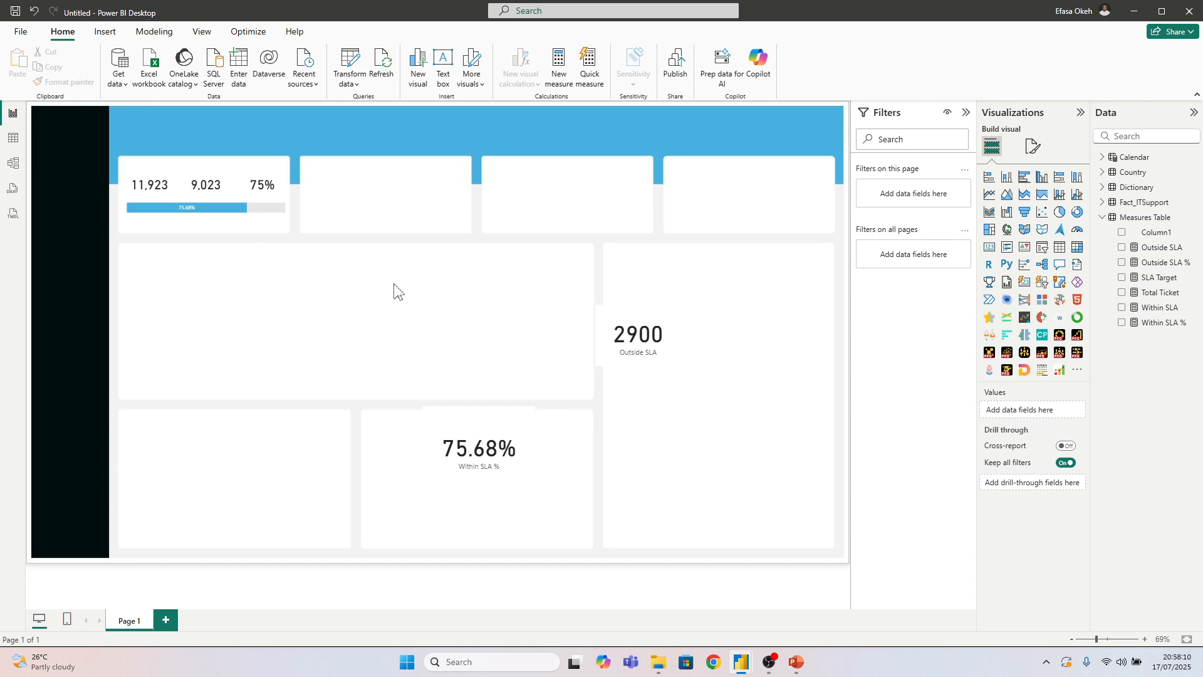
Move the loose Within SLA % card above the Outside SLA card and shift the Outside SLA card slightly left
drag(483, 404, 630, 216)
mouse_move(623, 342)
mouse_down()
mouse_move(596, 357)
mouse_move(603, 339)
mouse_up()
click(430, 324)
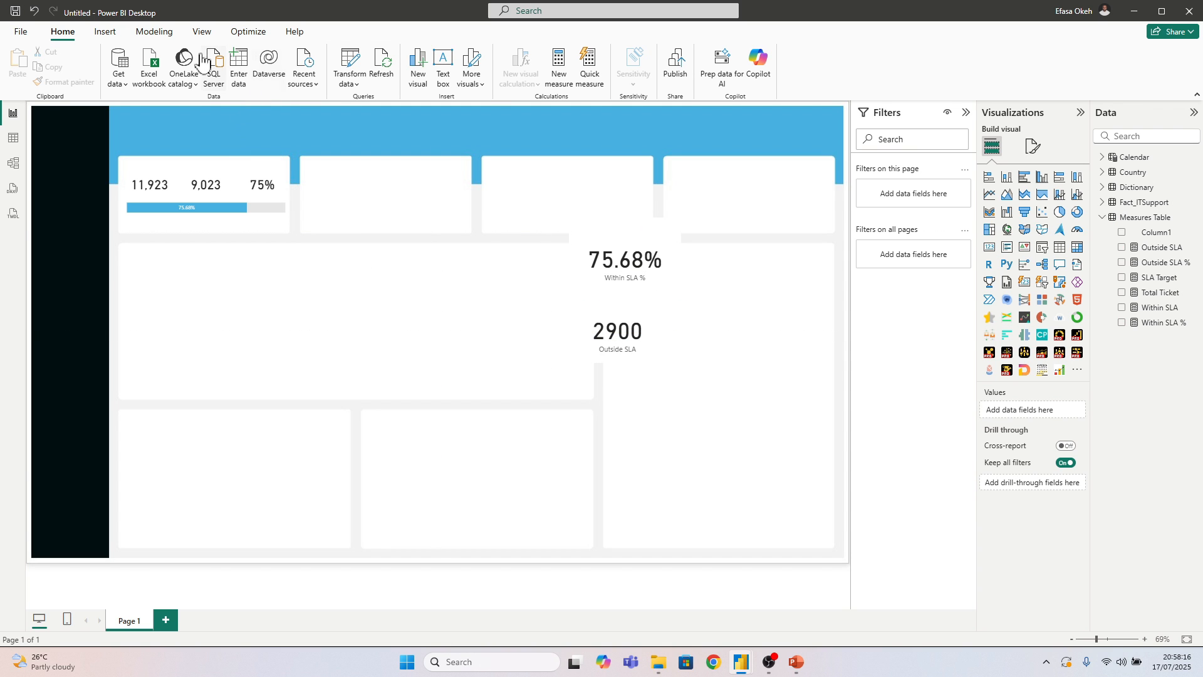
Insert a text box reading "SLA Performance" in the large middle panel and shrink it to fit the text
click(105, 32)
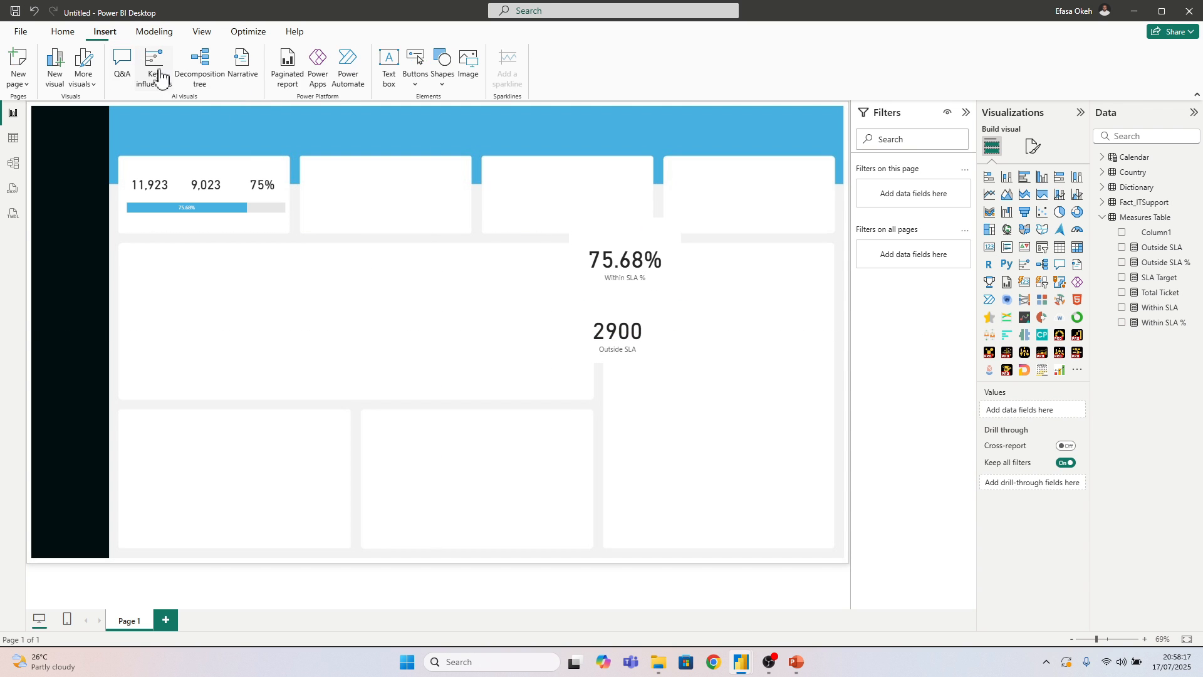
click(393, 68)
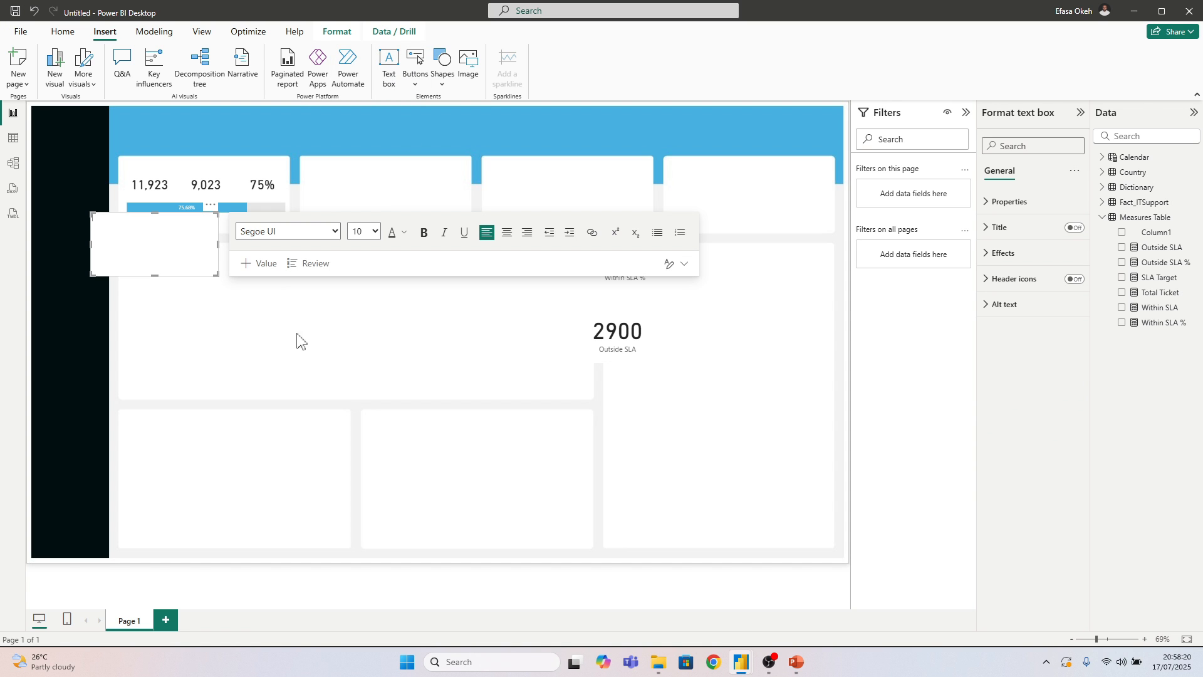
drag(219, 215, 407, 270)
click(348, 289)
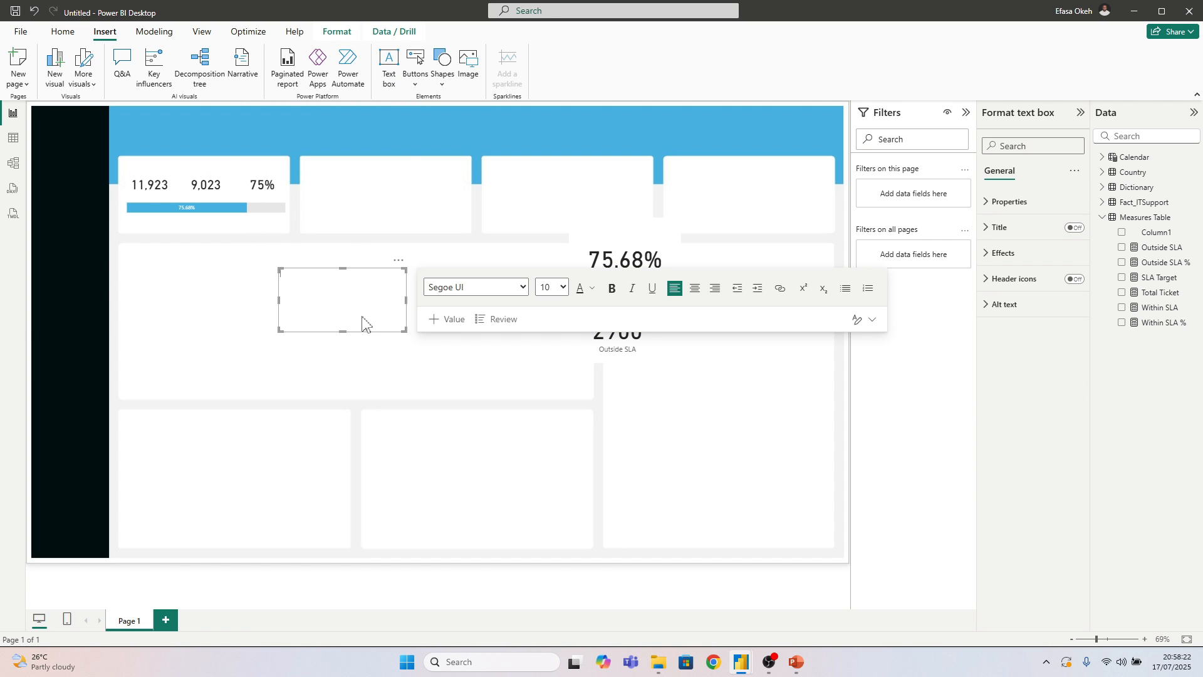
text(SLA Performance)
drag(405, 330, 334, 283)
Turn off the SLA Performance text box's background and position it just above the stacked bar in the first KPI tile
click(1010, 256)
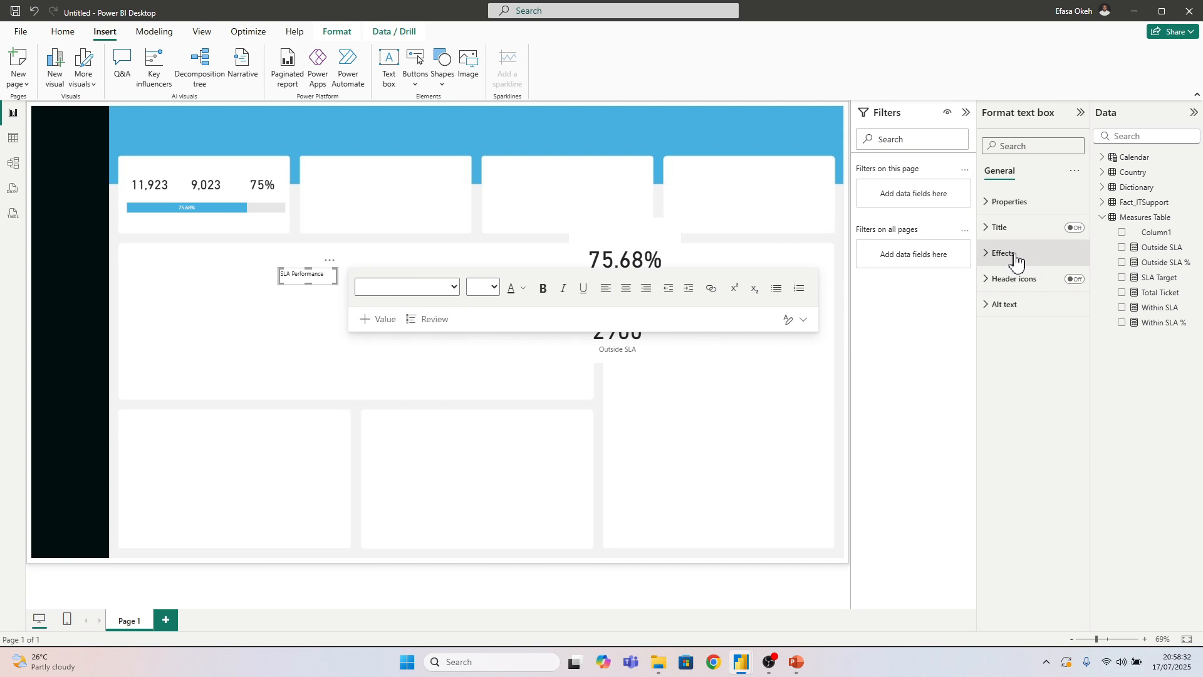
click(1067, 285)
click(1067, 285)
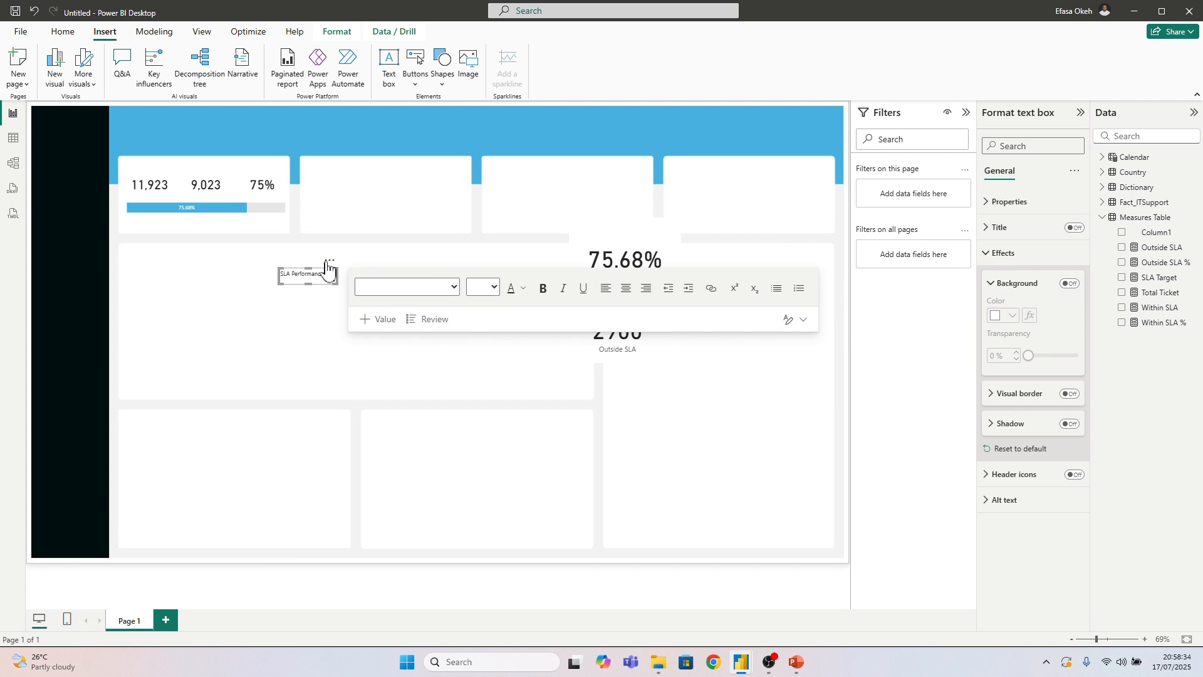
drag(323, 263, 175, 191)
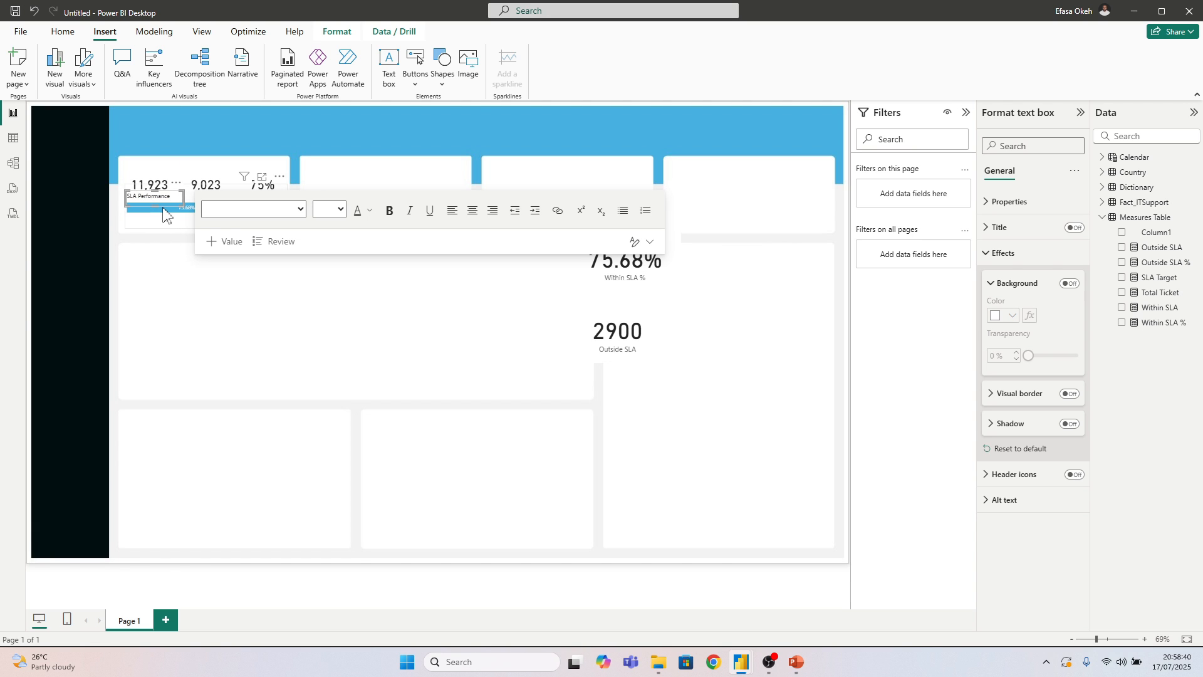
Duplicate the SLA Performance label, placing the copy in the large middle panel, and delete the original label's trailing character
click(168, 263)
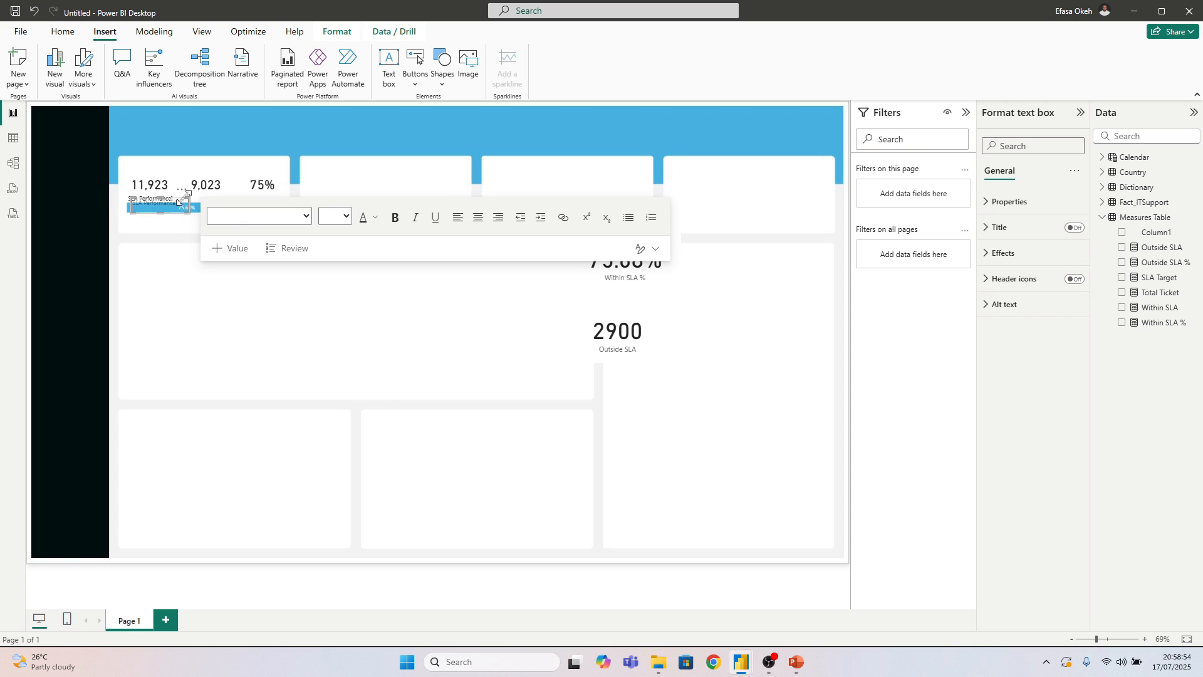
drag(175, 198, 220, 311)
click(267, 311)
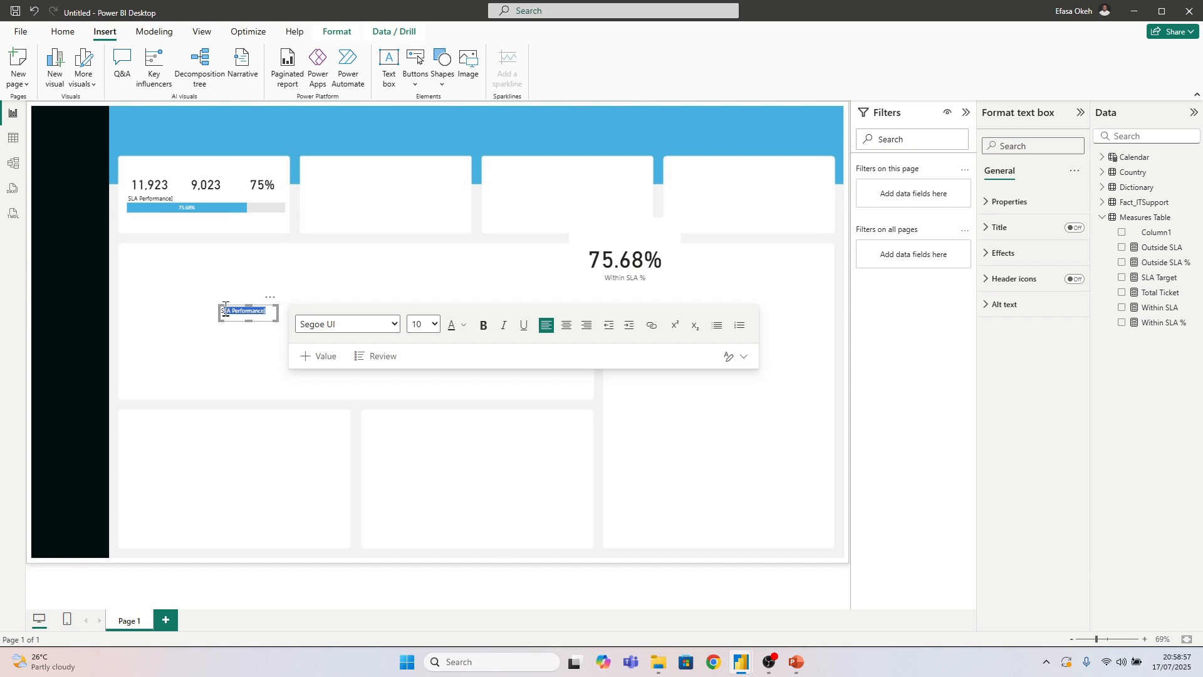
click(176, 198)
key(BackSpace)
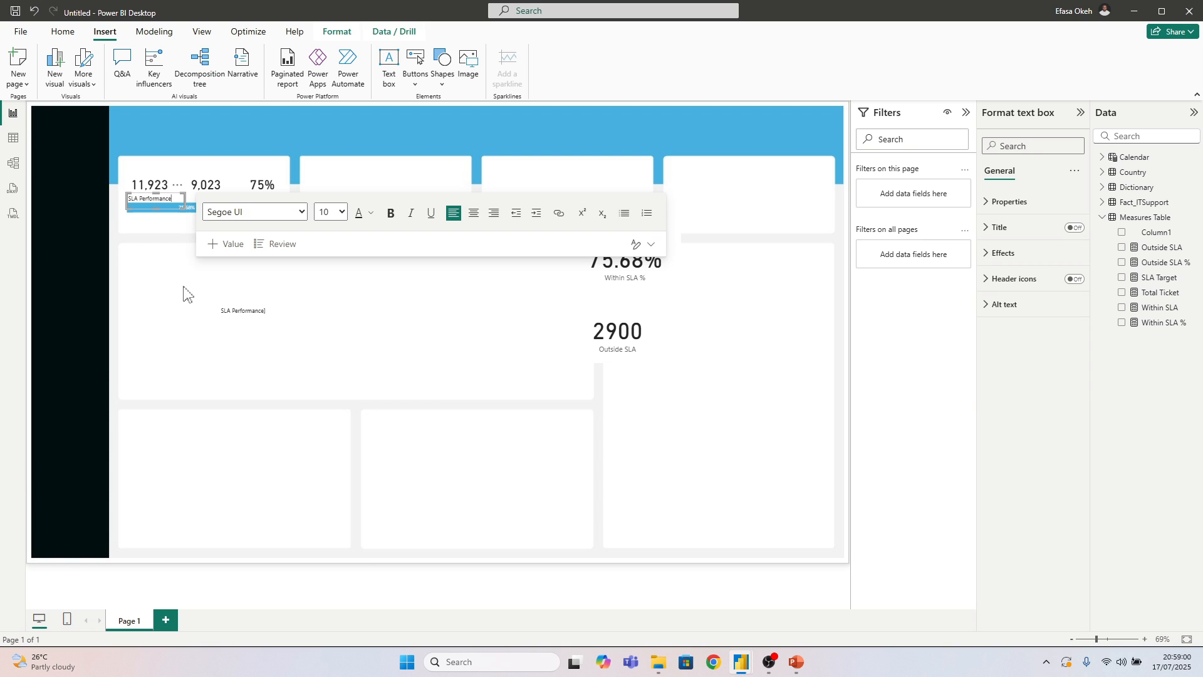
Change the duplicated label's text to "Total Tickets", set its font size to 12, and move it slightly up and left
click(266, 323)
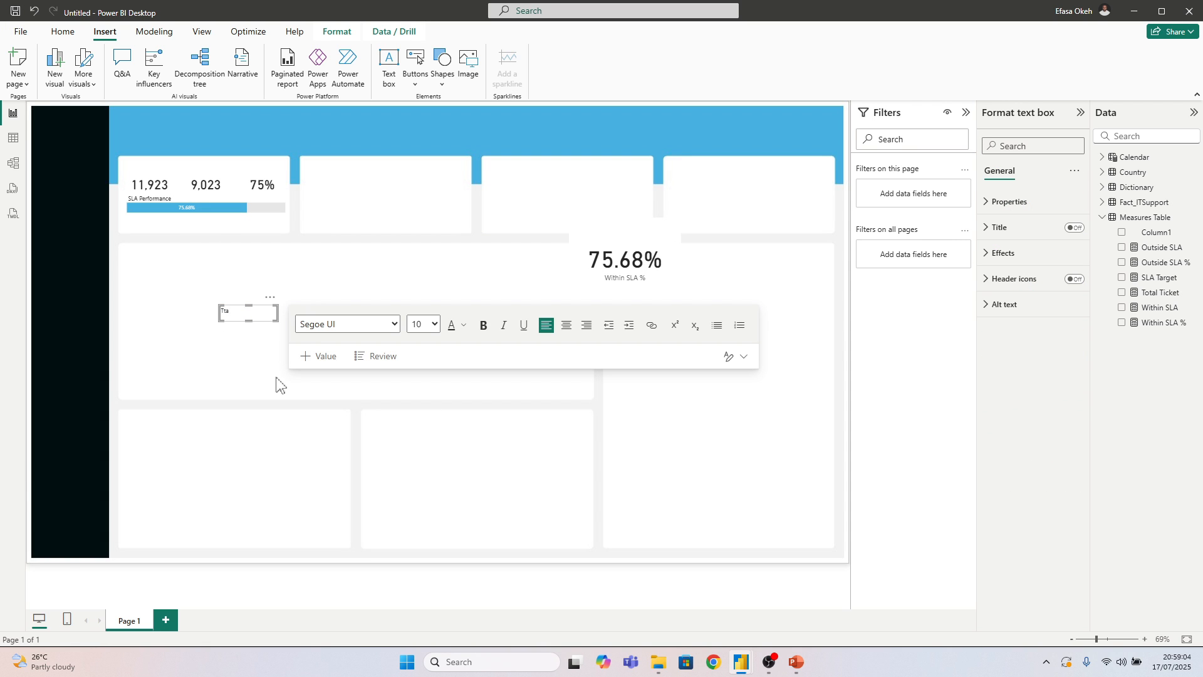
text(tals)
key(ctrl+a)
click(435, 325)
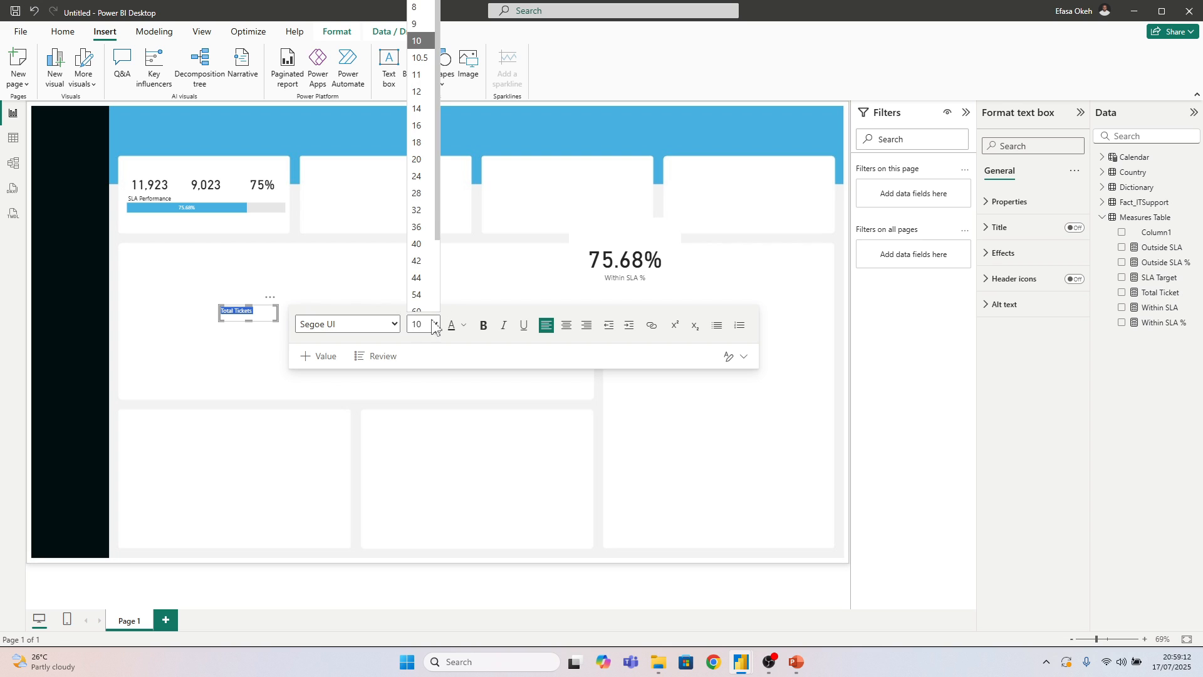
click(420, 83)
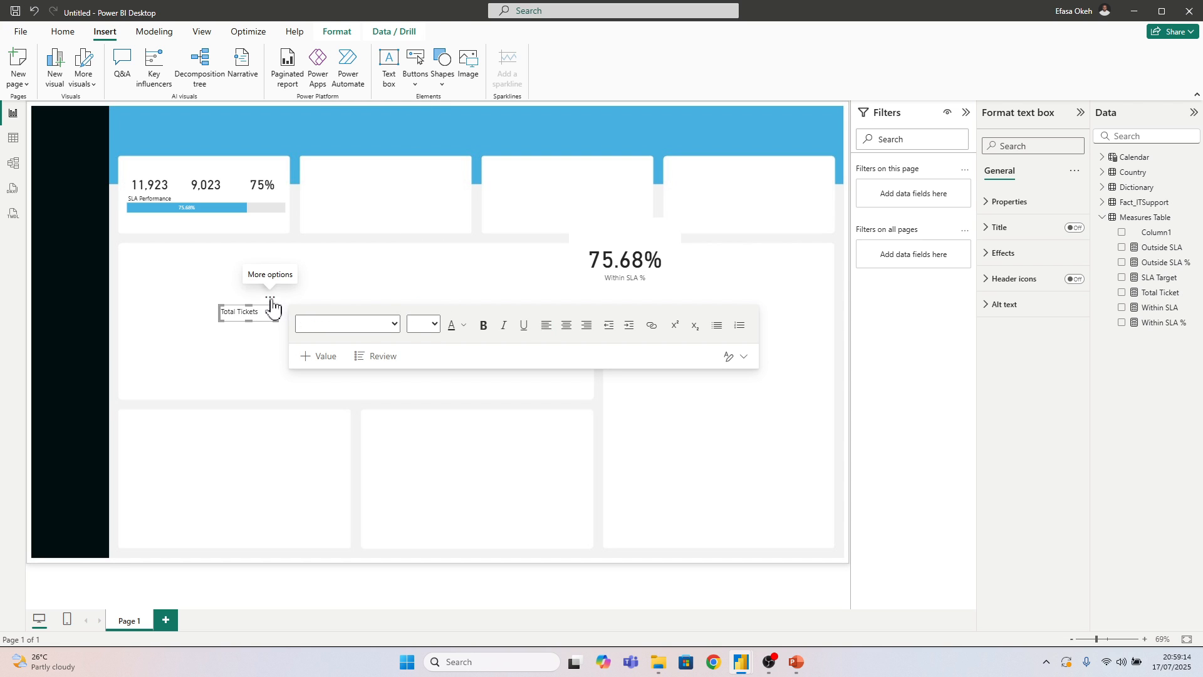
drag(269, 297, 262, 277)
click(252, 300)
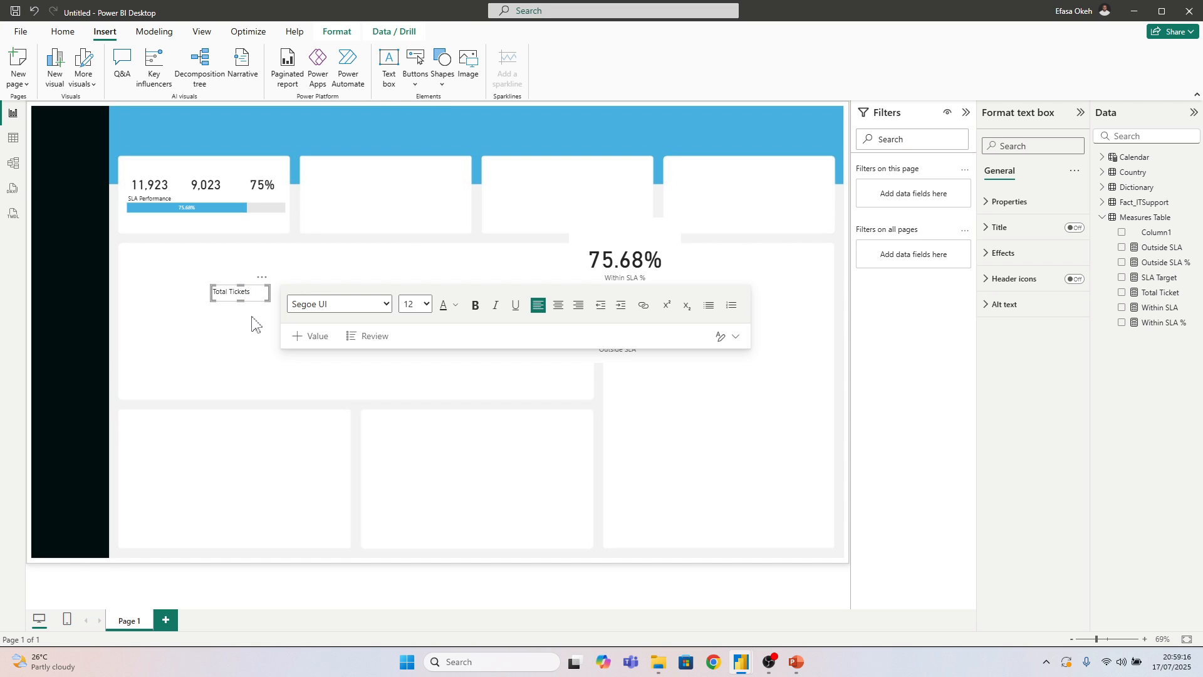
click(257, 309)
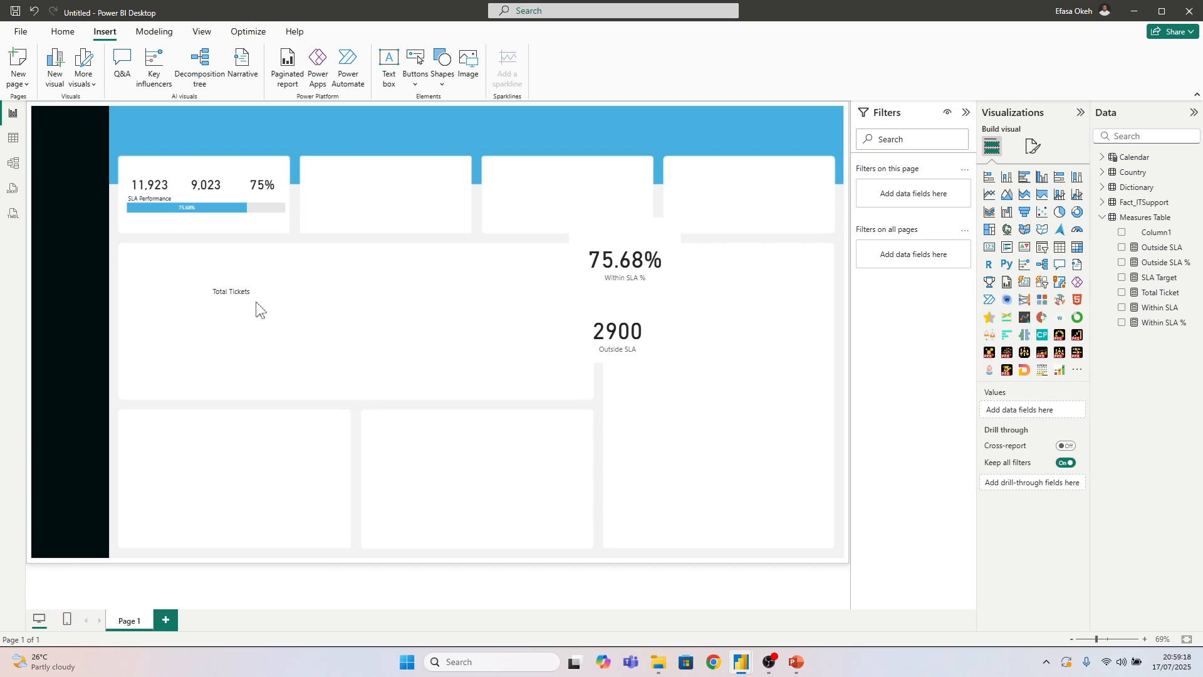
Duplicate the Total Tickets label, place the copy below the original, and change its text to "Within SLA"
click(256, 300)
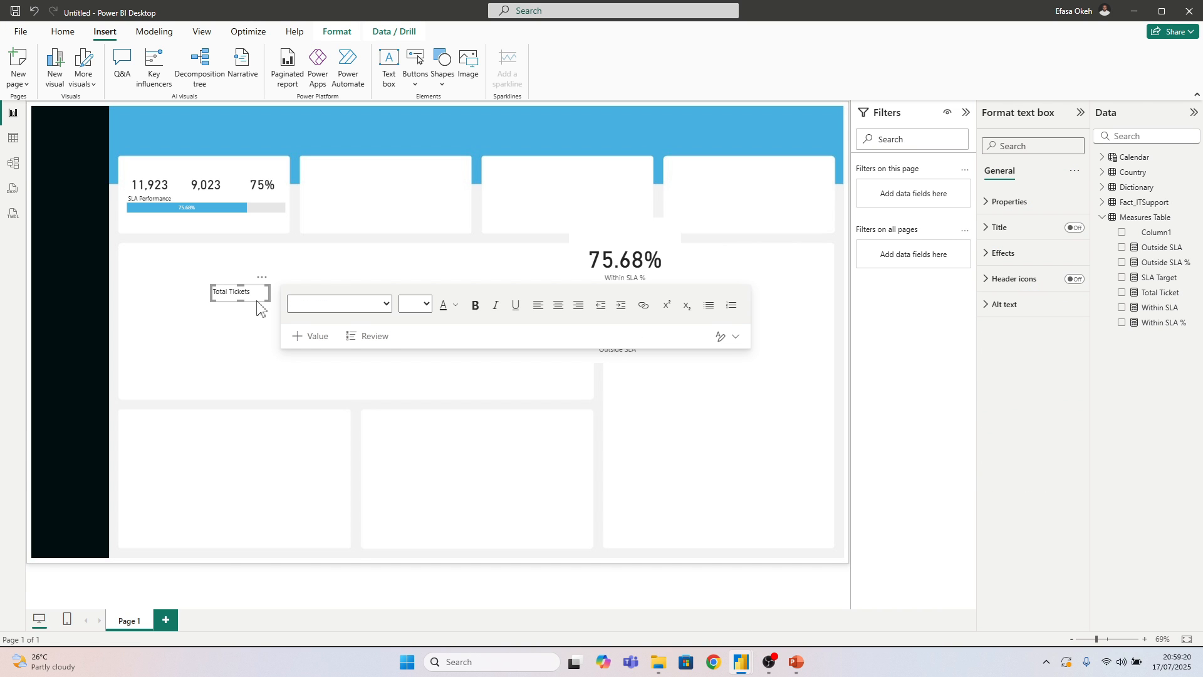
key(ctrl+c)
key(ctrl+v)
drag(269, 285, 228, 354)
click(245, 346)
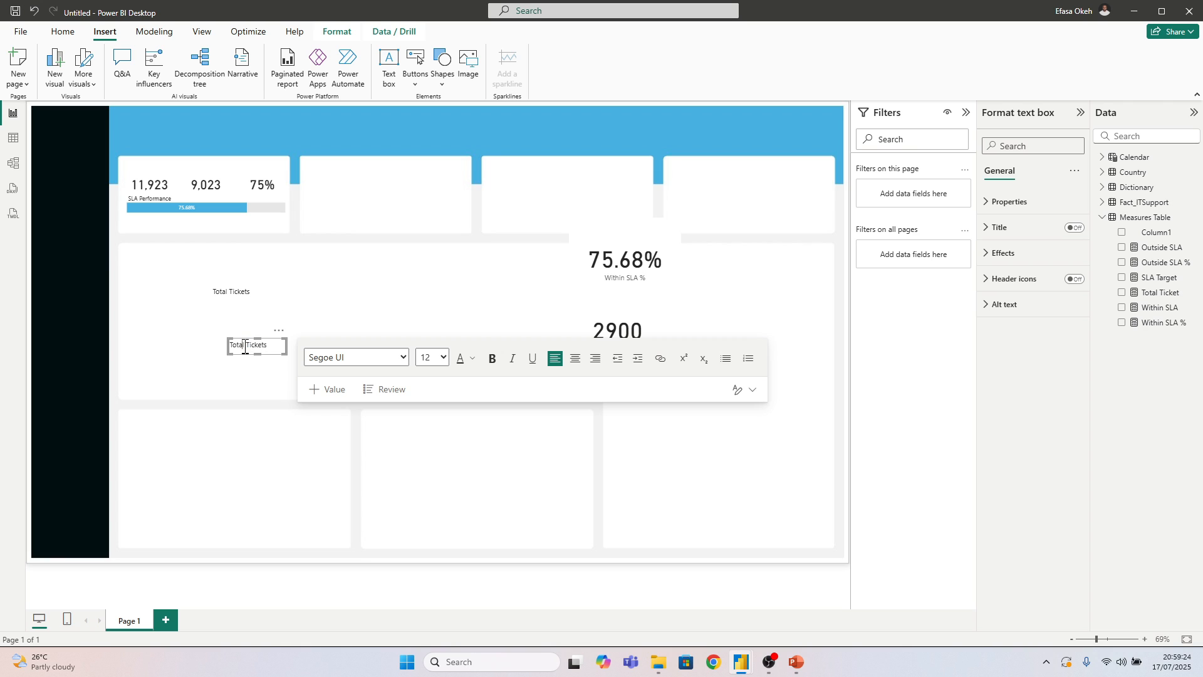
drag(270, 346, 234, 346)
key(BackSpace)
text(Within SLA)
click(246, 382)
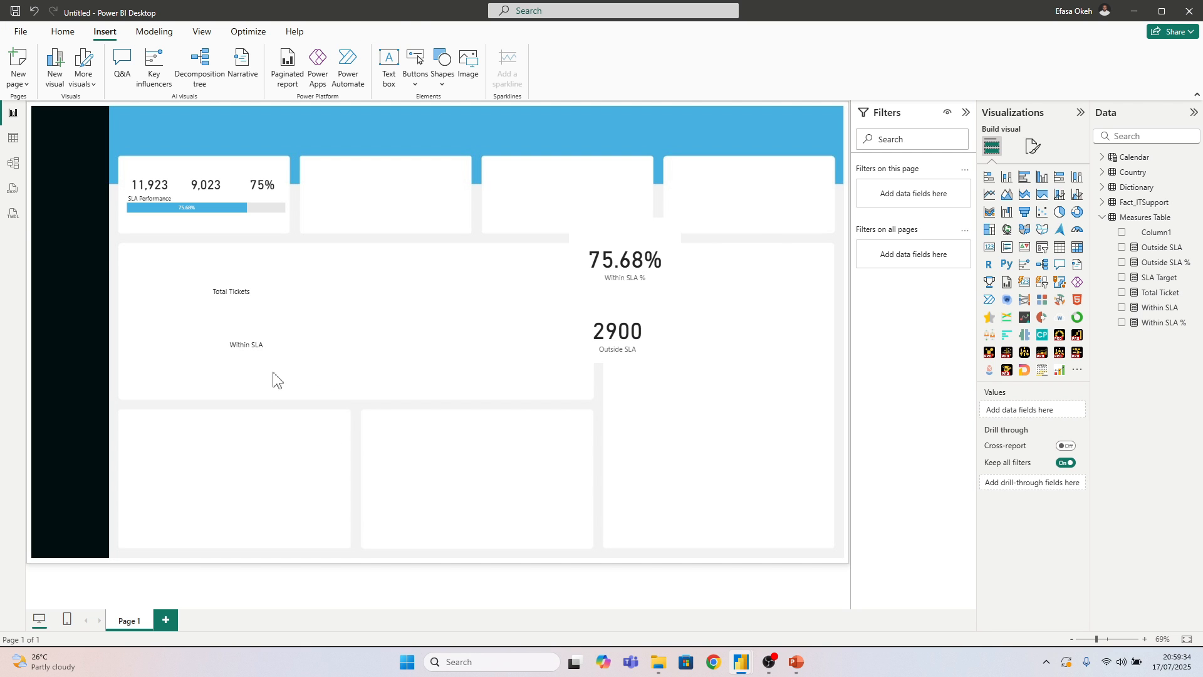
Paste another copy of the Total Tickets label beside the original and change its text to "SLA Target"
key(ctrl+v)
drag(269, 287, 294, 290)
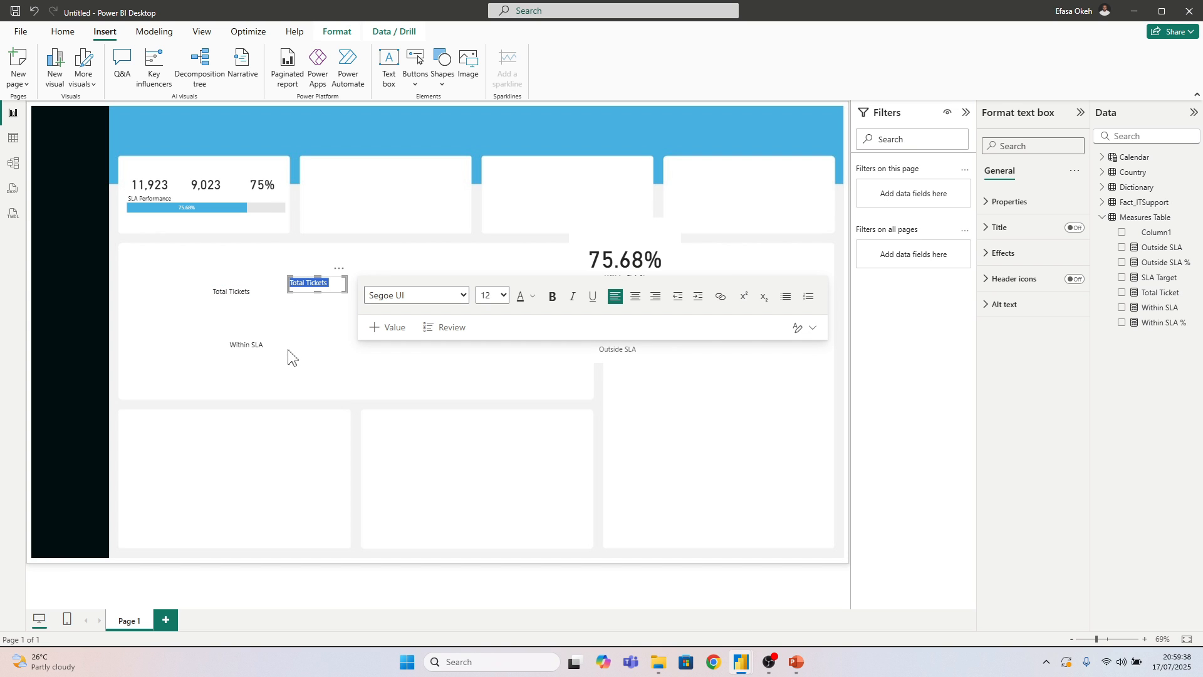
text(SLA Target)
click(293, 365)
Save the report to the Desktop folder as a Power BI file named "Demo SLA"
click(20, 31)
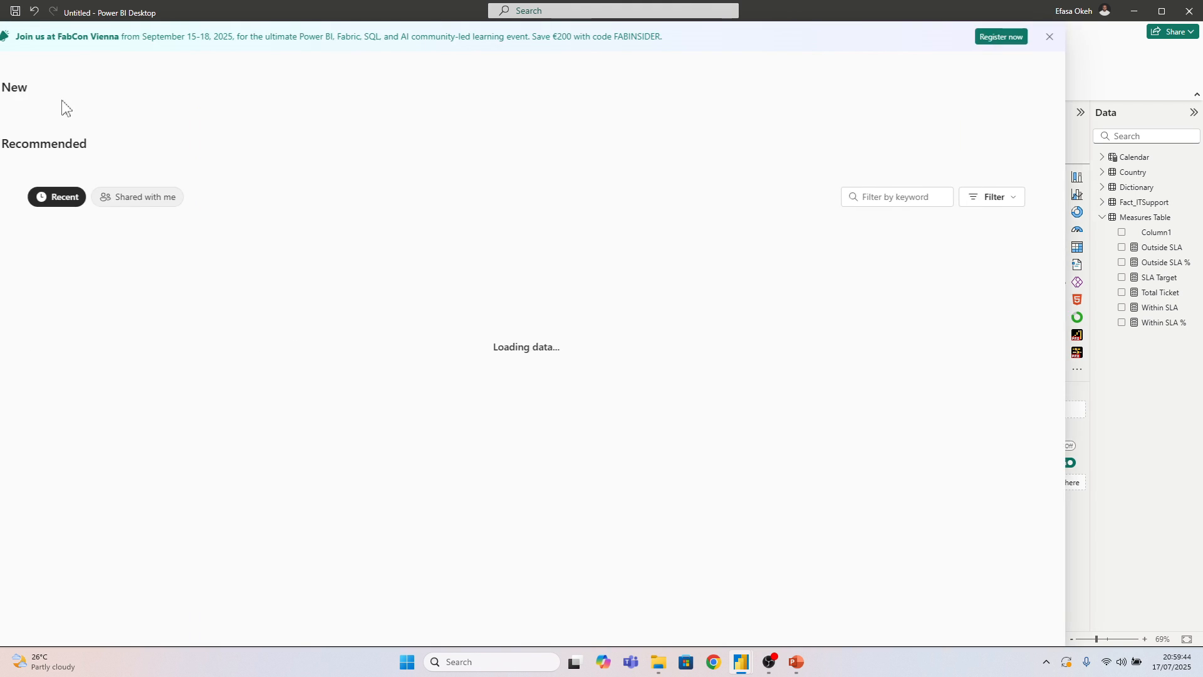
click(70, 150)
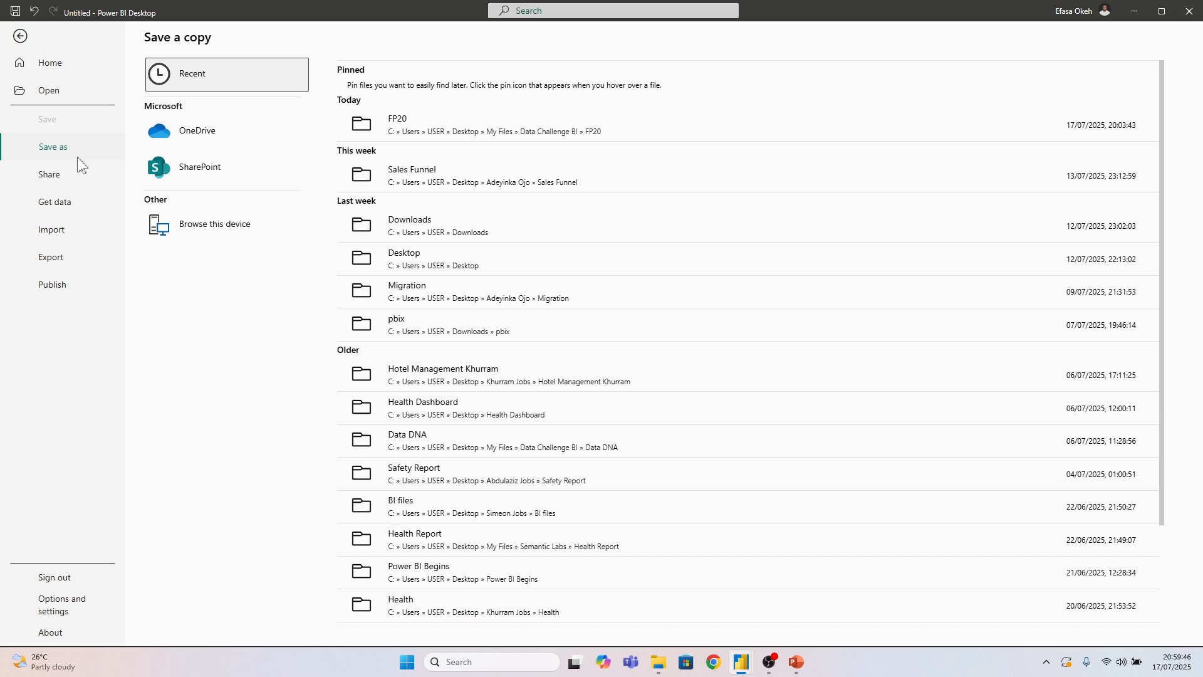
click(217, 230)
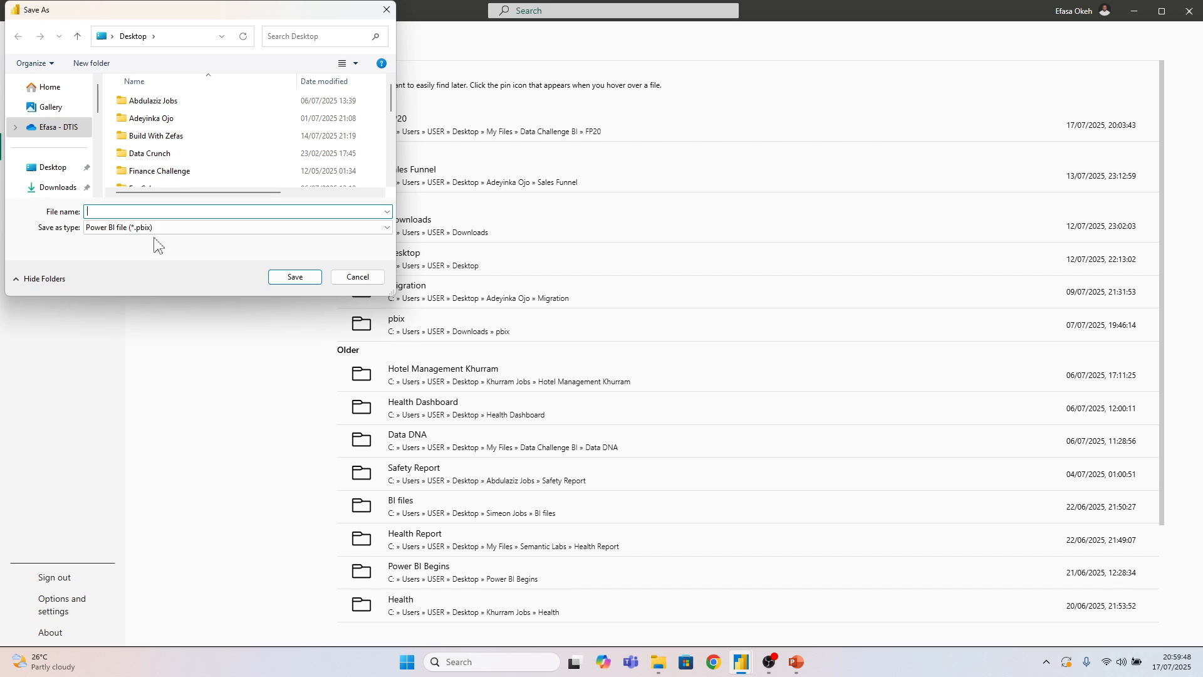
click(51, 167)
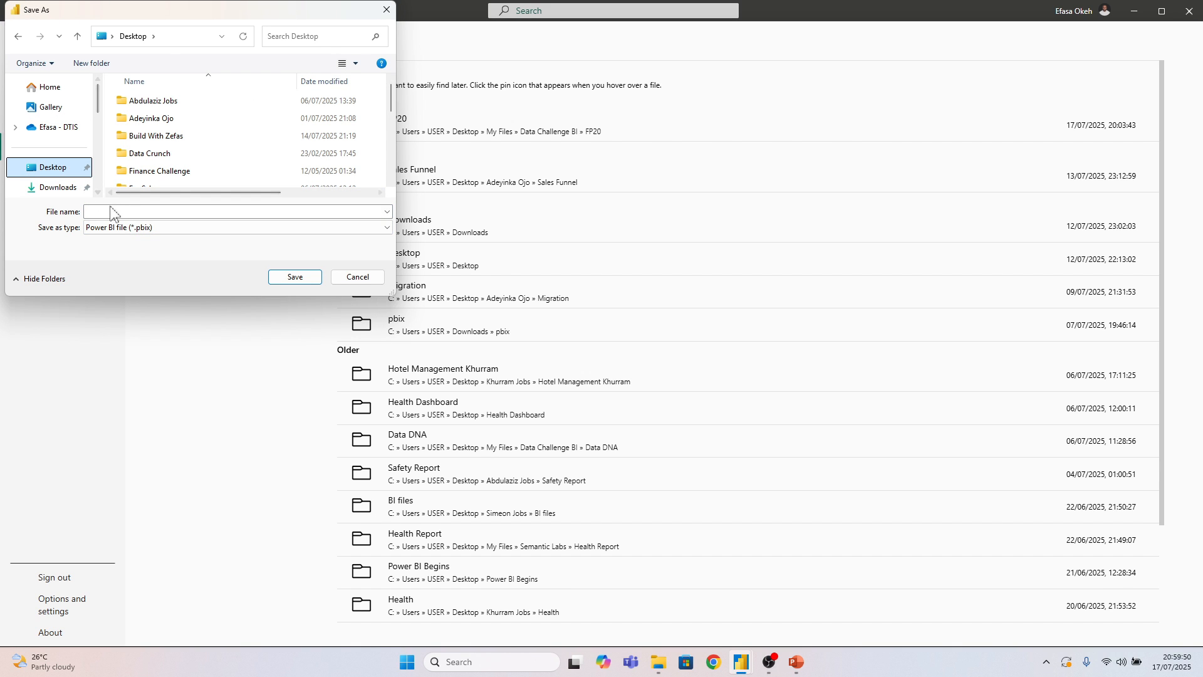
click(107, 211)
text(Demo)
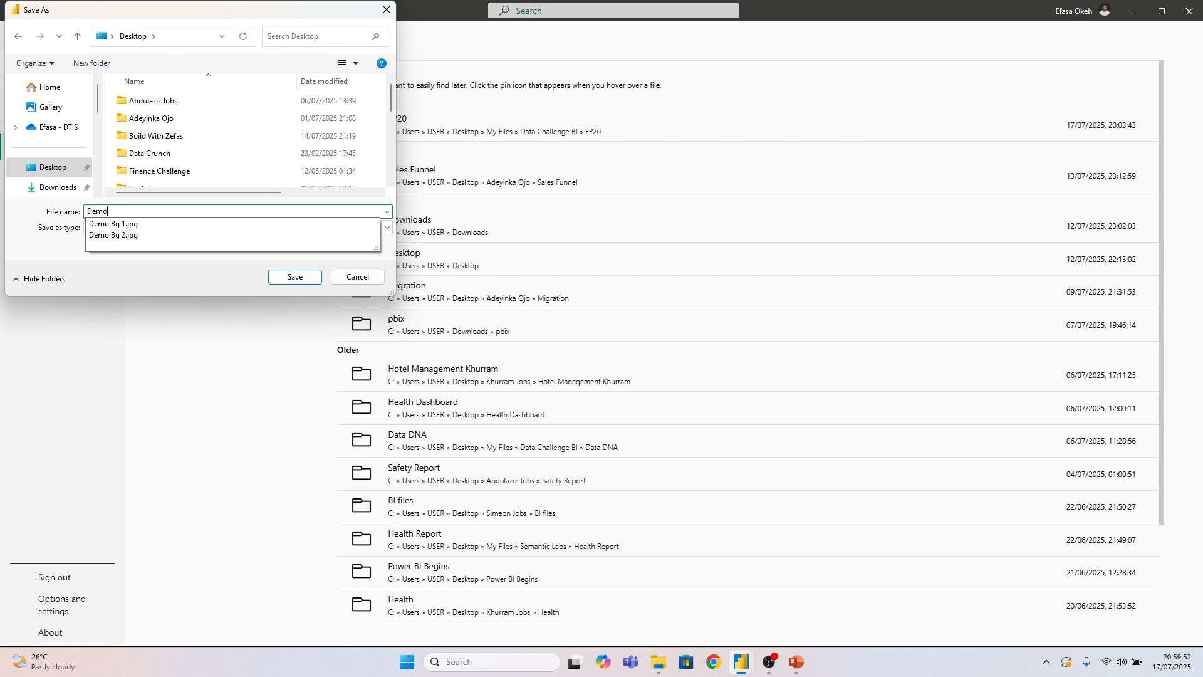
text( SLA)
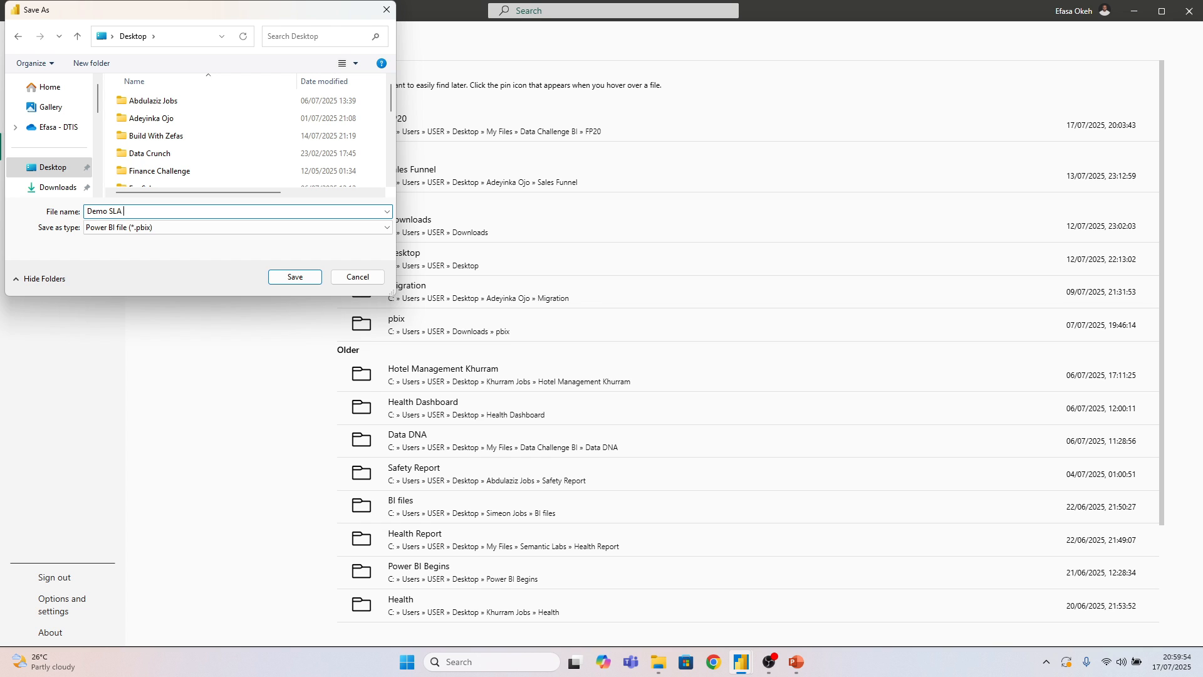
key(Return)
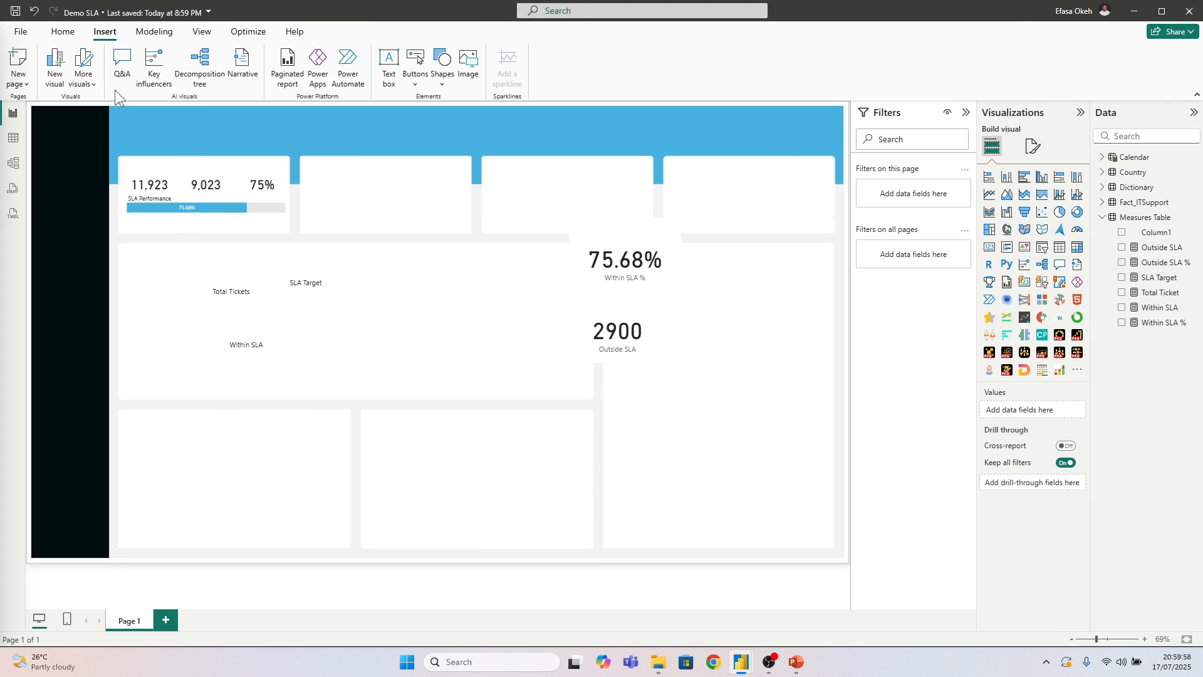
Move the Total Tickets, Within SLA and SLA Target labels directly above their matching values in the first KPI tile
click(228, 291)
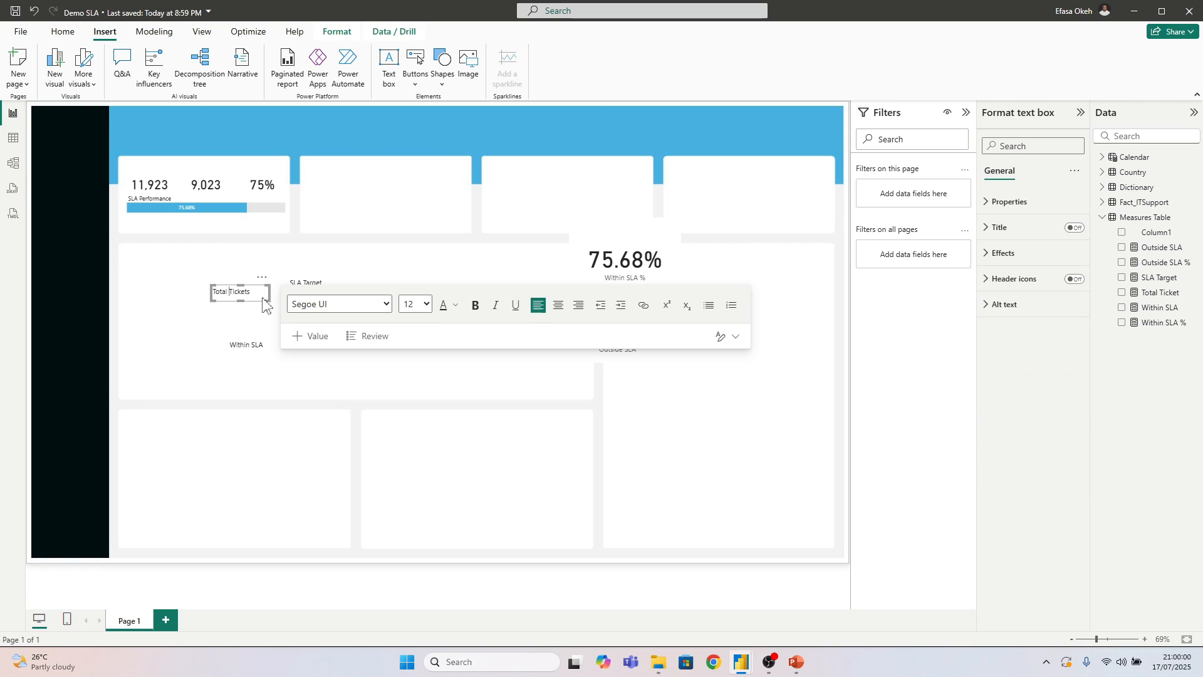
drag(263, 302, 171, 162)
click(249, 352)
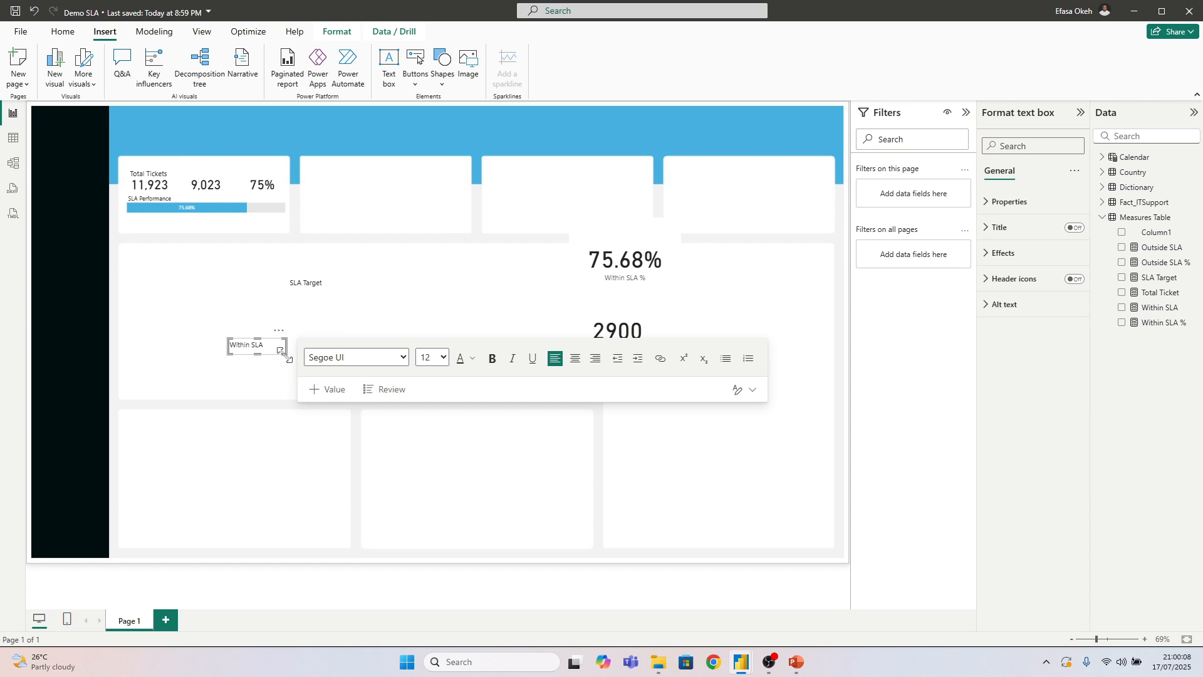
drag(285, 354, 223, 168)
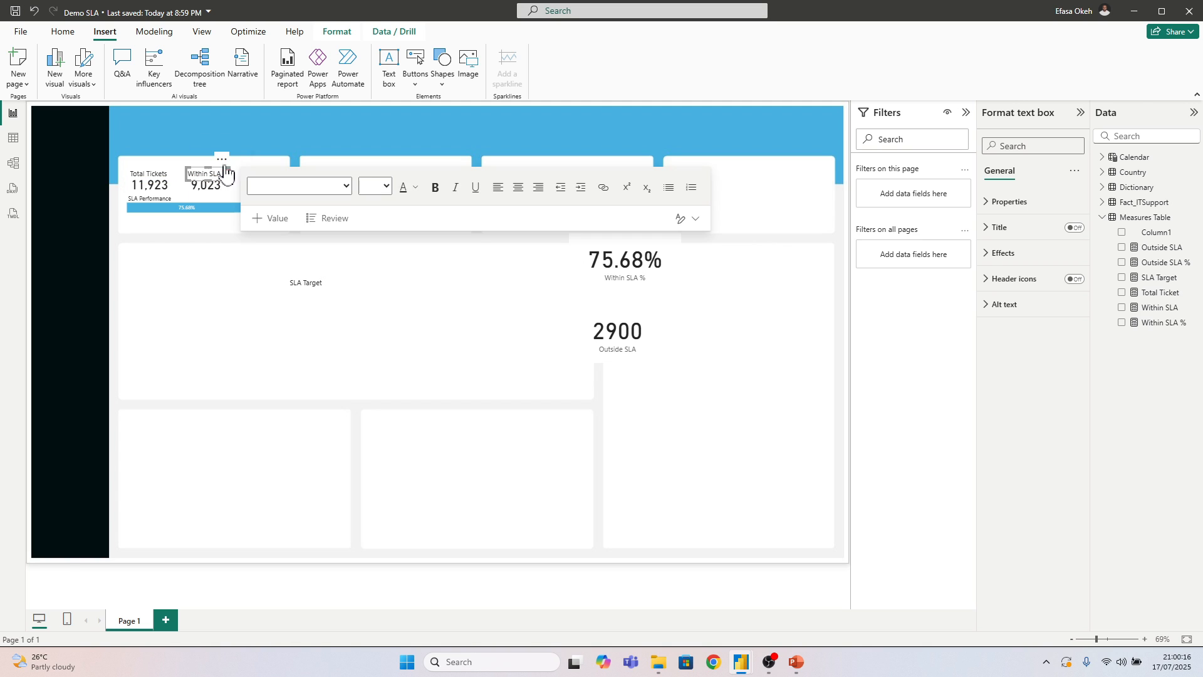
click(316, 285)
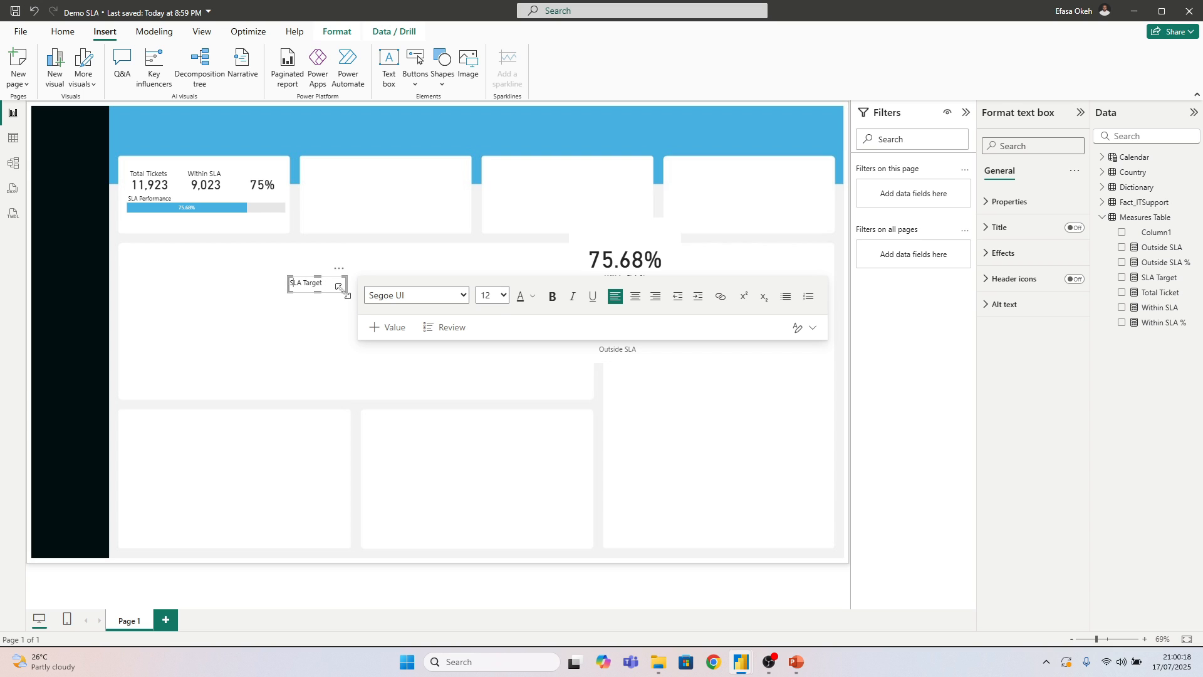
drag(342, 292, 280, 164)
click(307, 361)
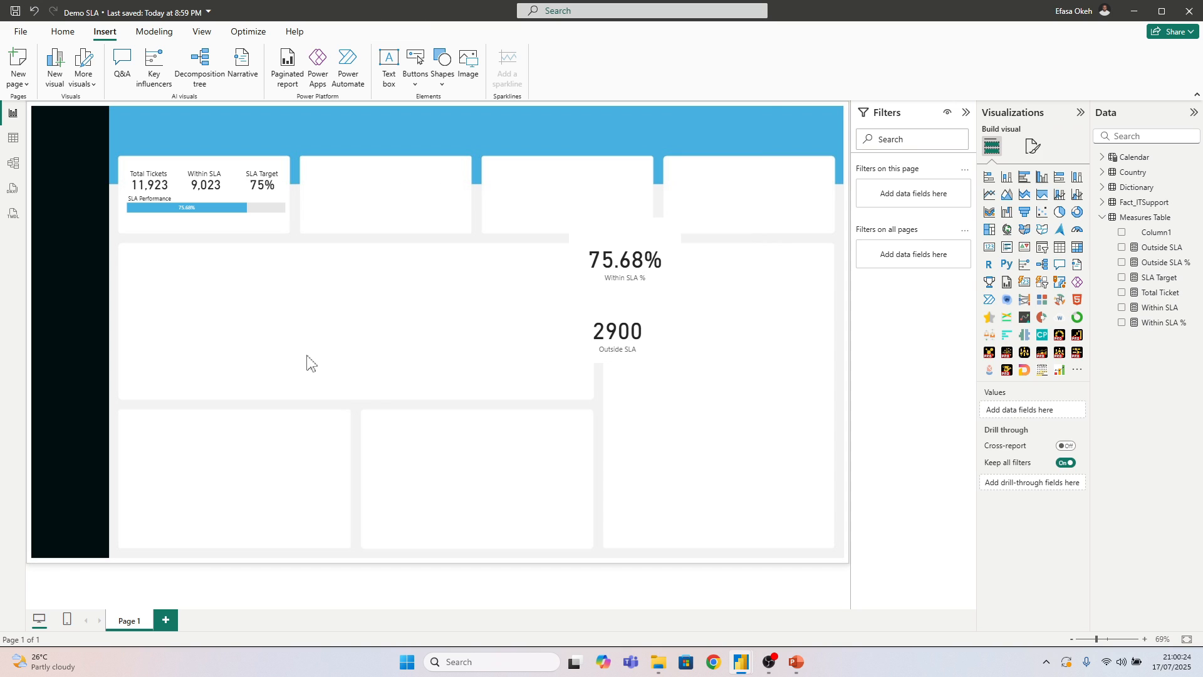
Paste another copy of the Total Tickets label in the large middle panel and change its text to "Tickets Volume"
key(ctrl+v)
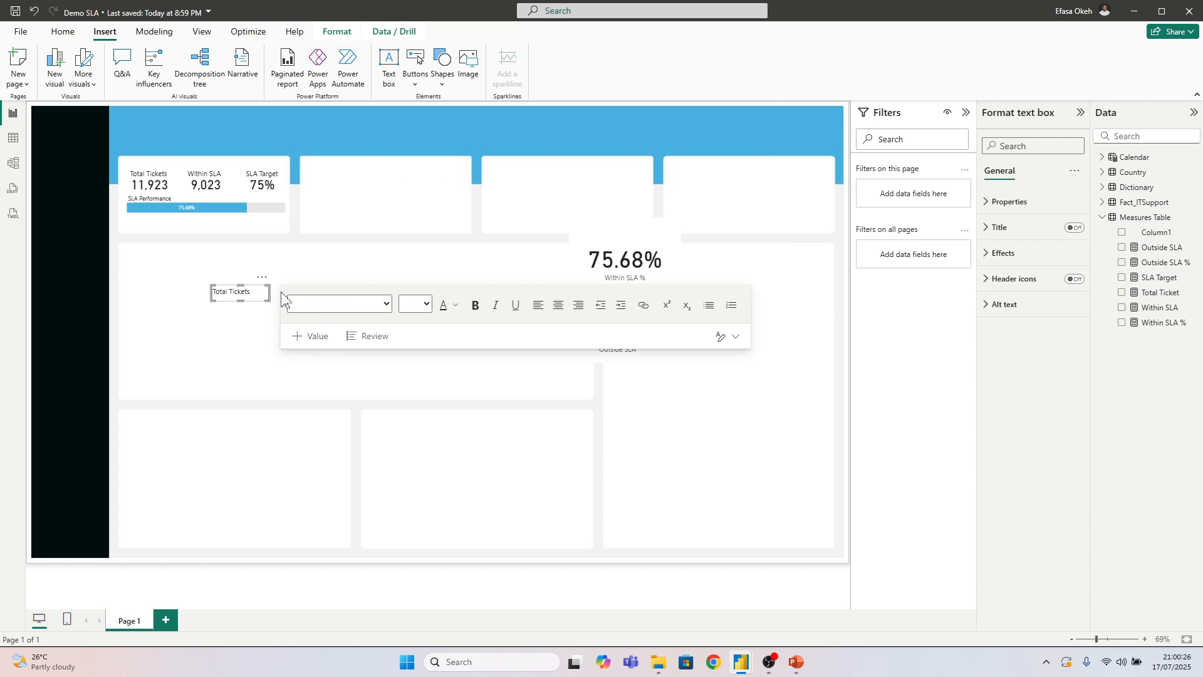
drag(251, 291, 235, 289)
drag(221, 290, 212, 290)
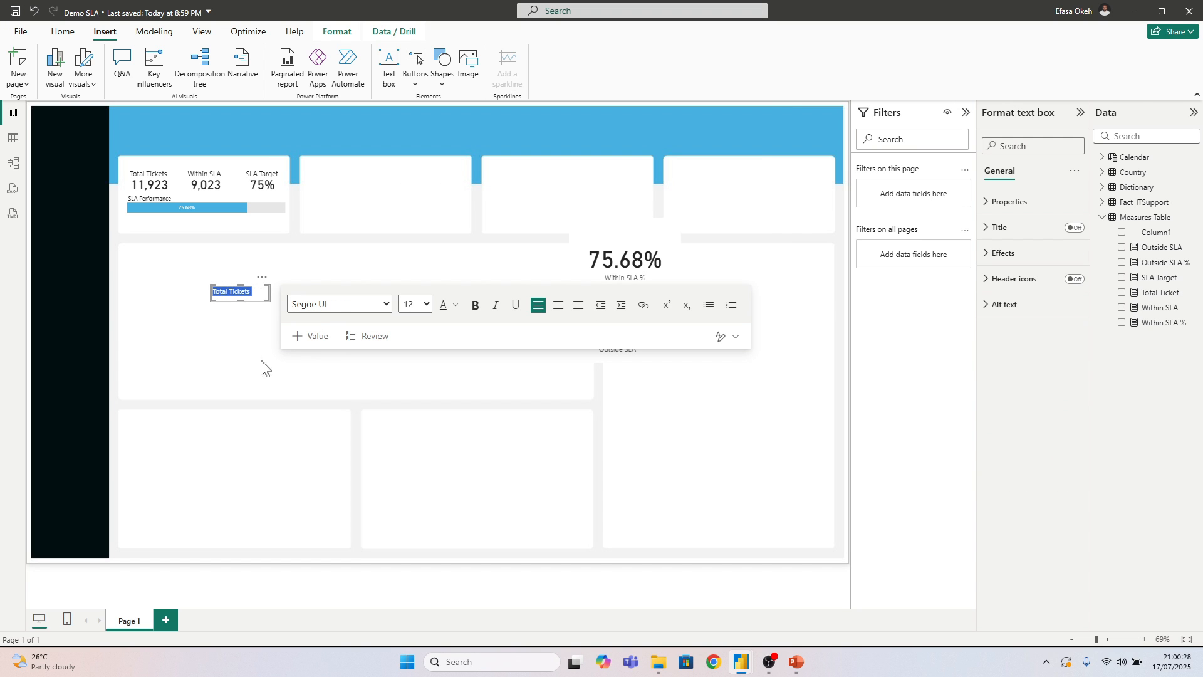
text(TIC)
key(BackSpace)
key(BackSpace)
text(i)
Set the Tickets Volume text to font size 14 and place it as the heading at the top of the first KPI tile
key(ctrl+a)
click(425, 304)
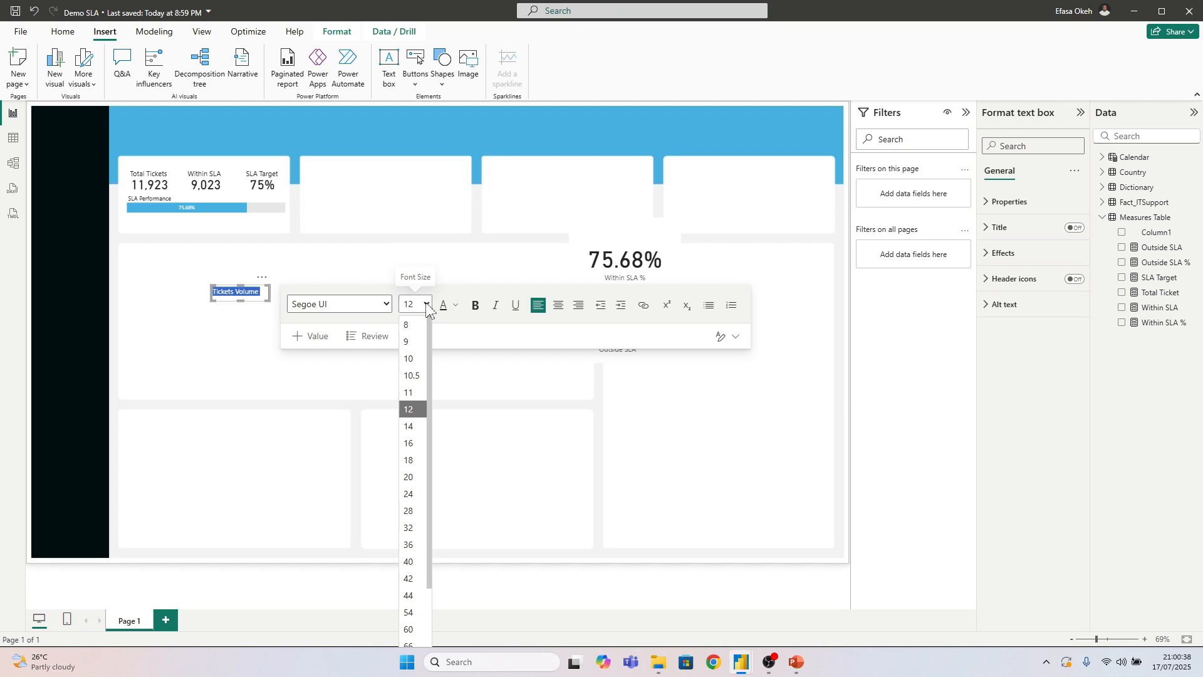
click(408, 426)
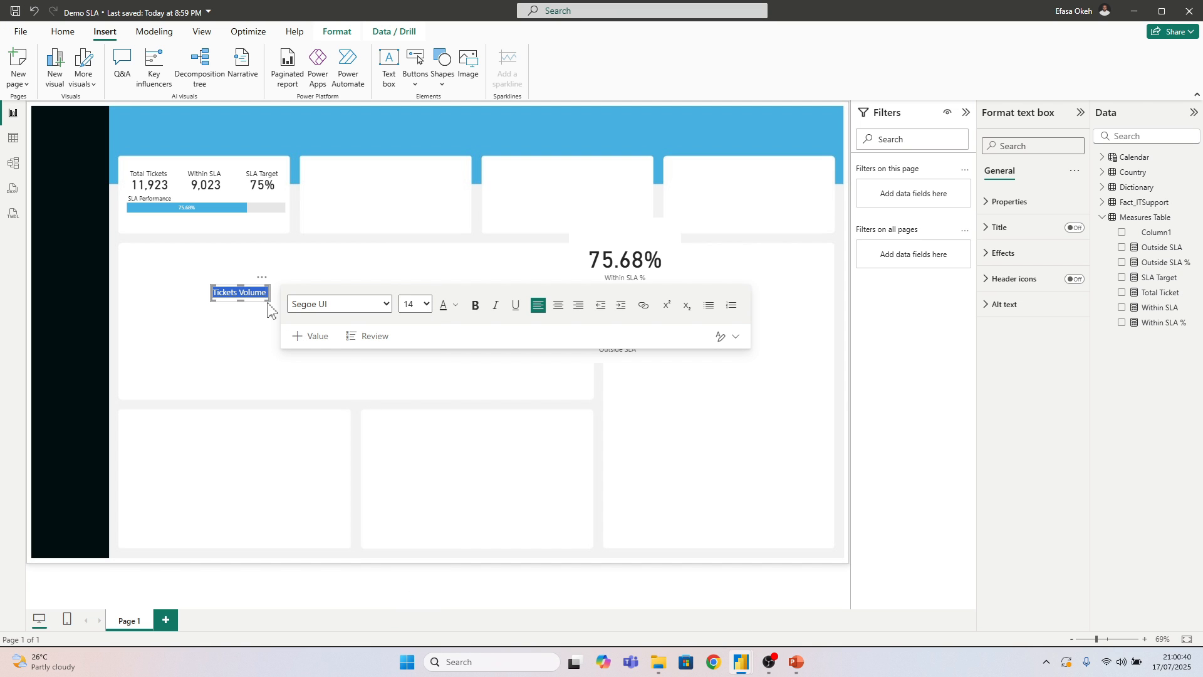
drag(269, 288, 183, 153)
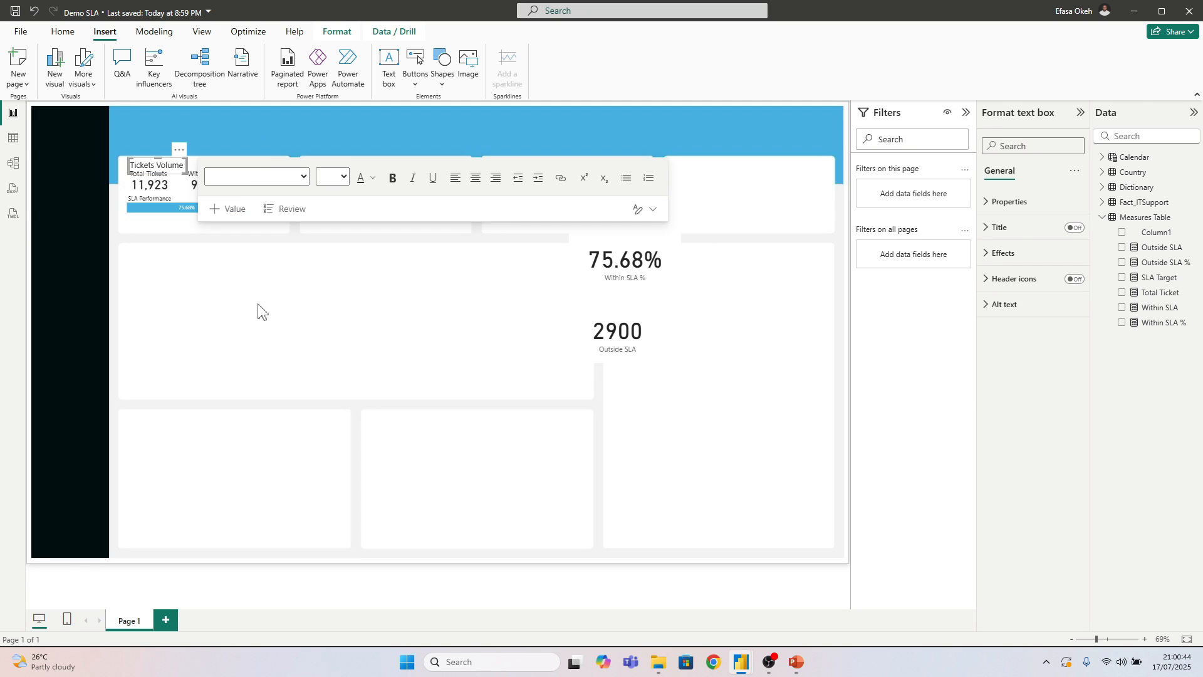
click(185, 266)
Shift the labels, values and stacked bar beneath the Tickets Volume heading slightly down together
drag(108, 164, 323, 237)
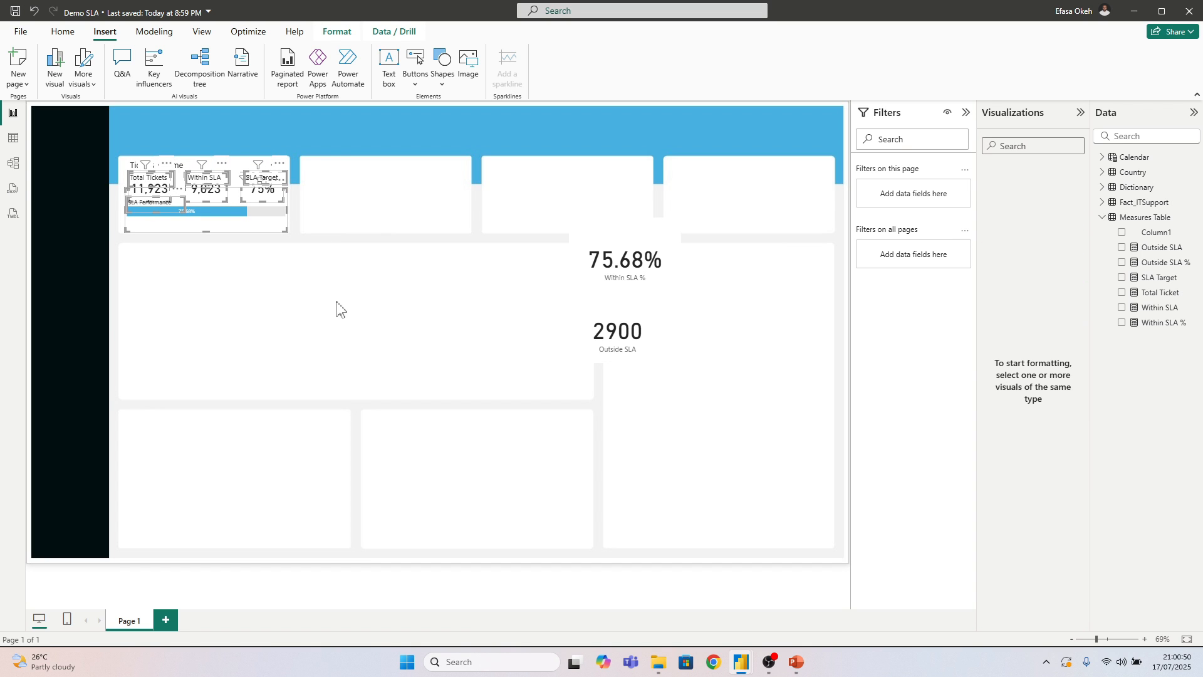
click(312, 306)
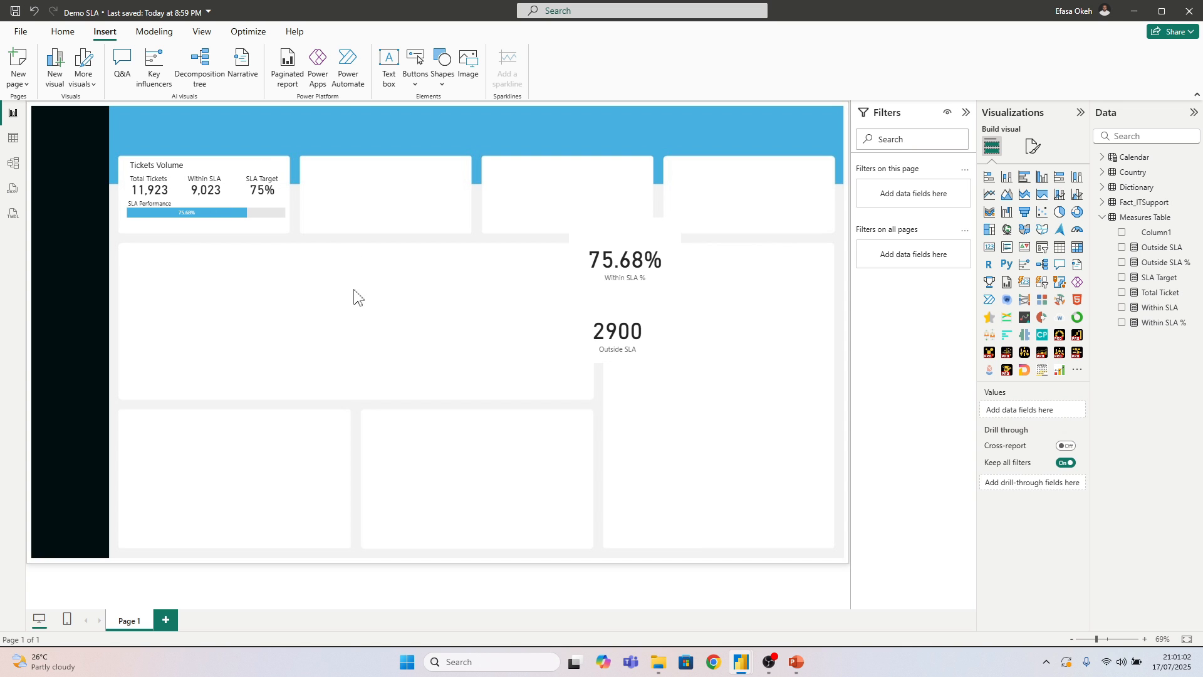
click(143, 230)
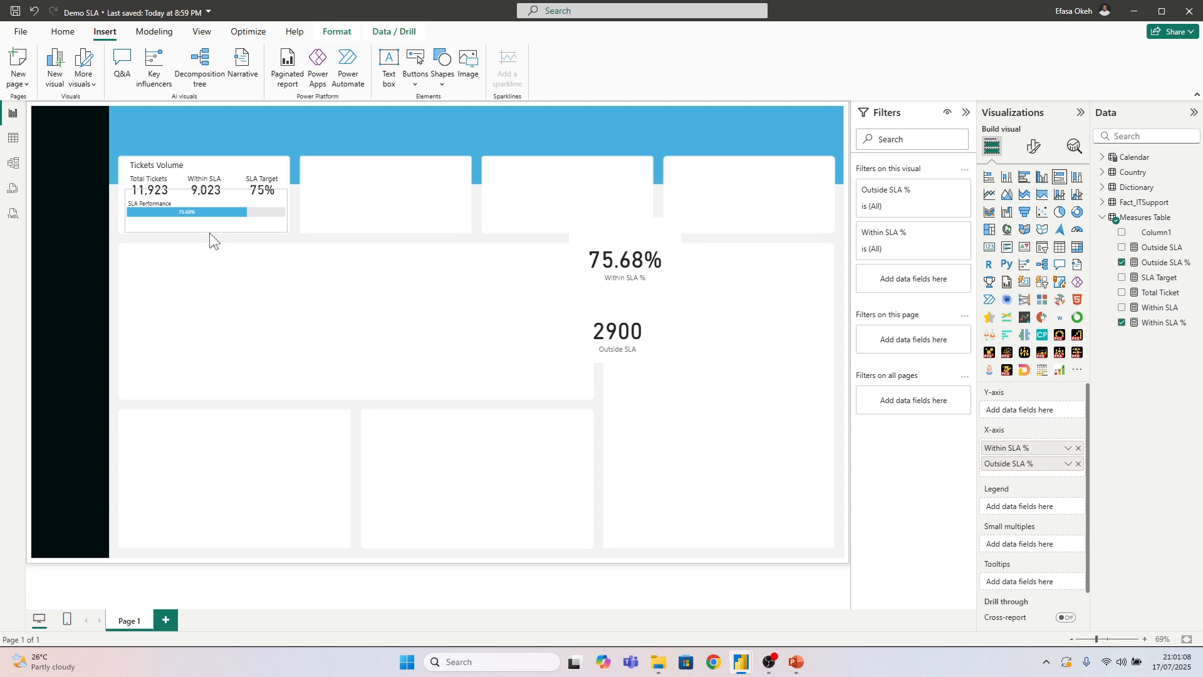
click(128, 228)
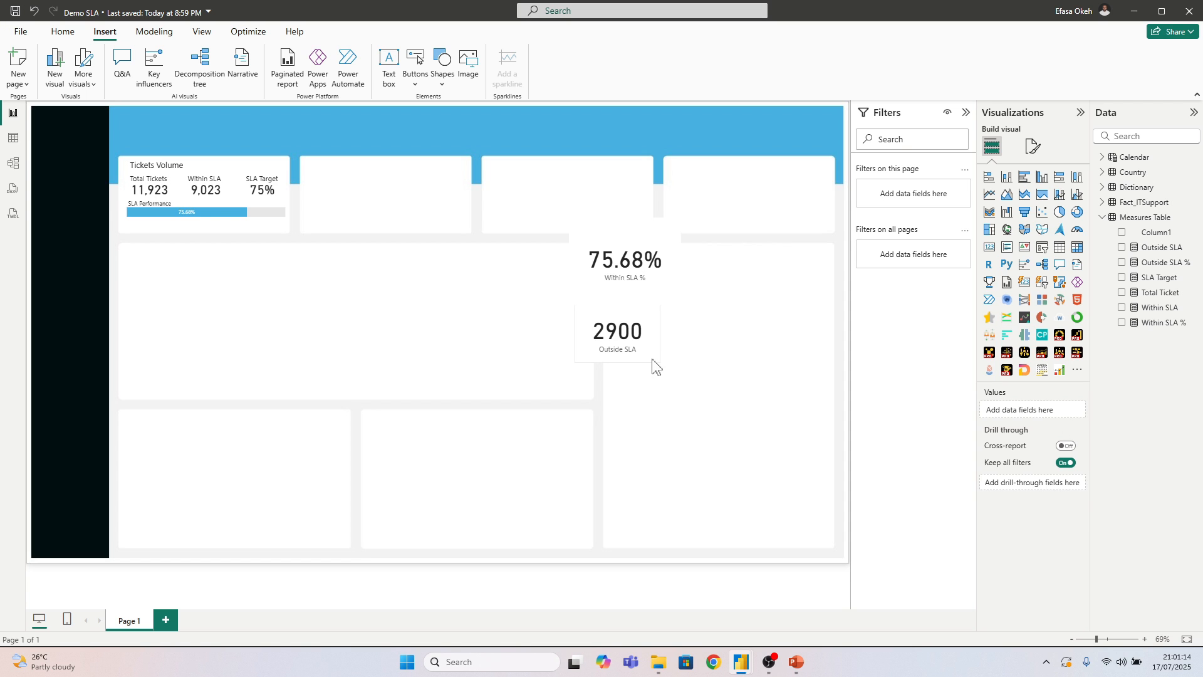
Move the loose Outside SLA card left into the large middle panel
drag(646, 350, 474, 321)
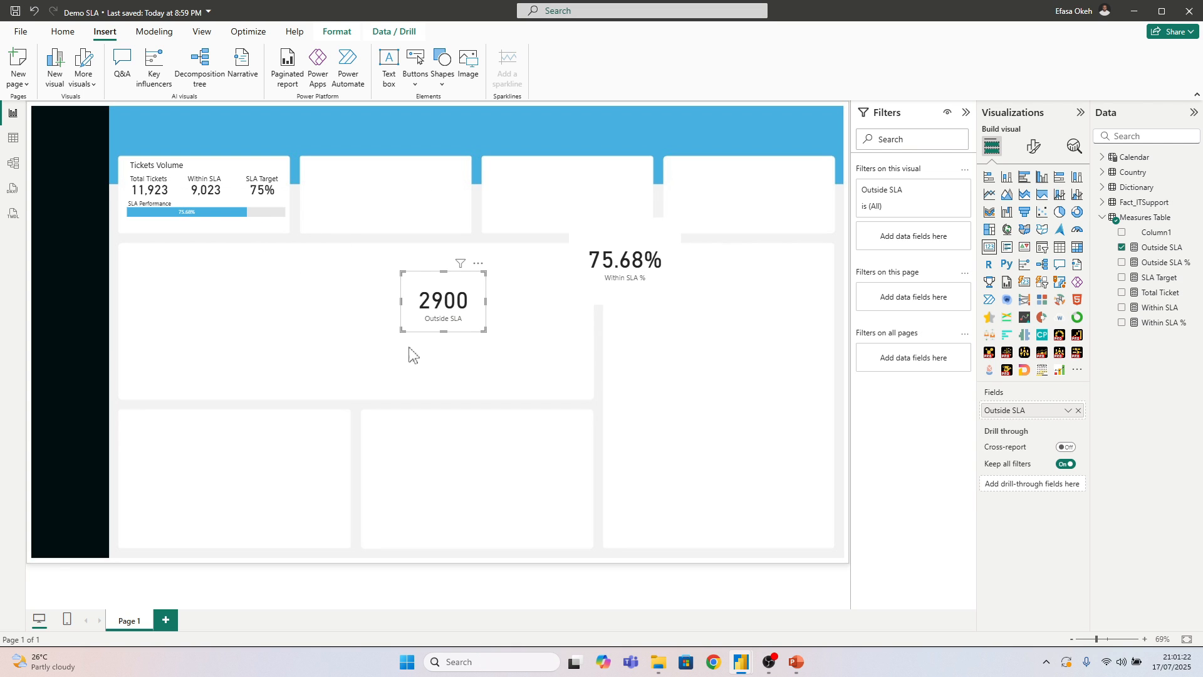
click(481, 373)
Create a measure named Violations in the Measures Table and define the variable OutsideSLA as [Outside SLA]
right_click(1142, 218)
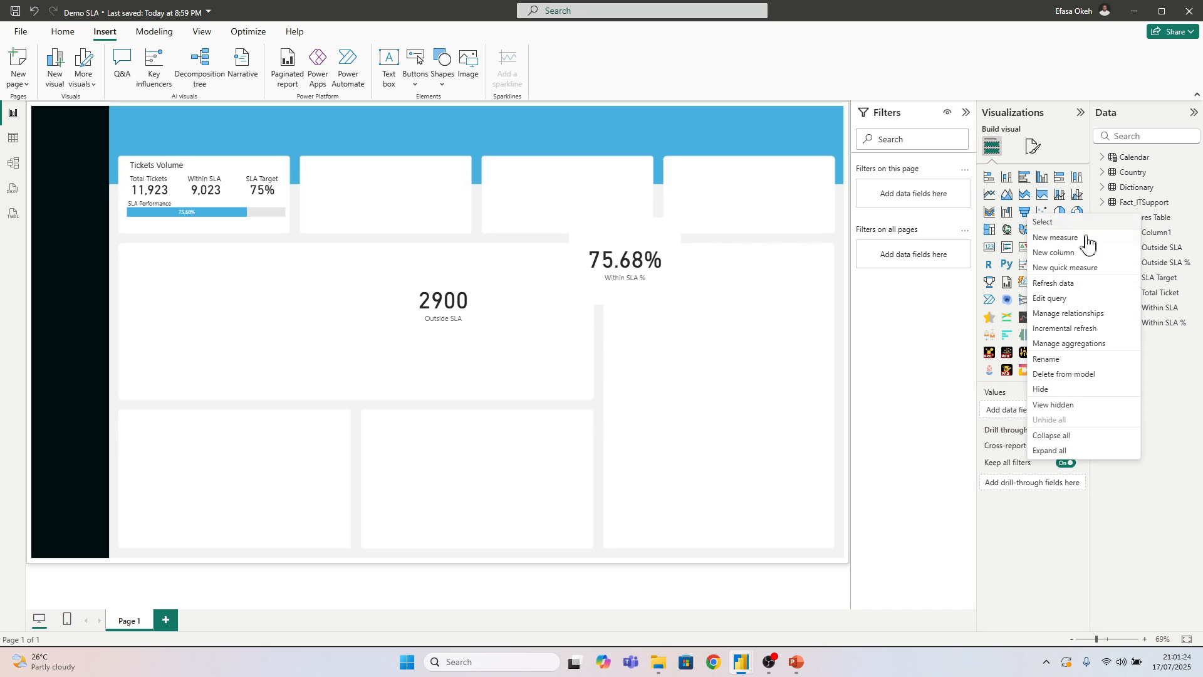
click(1074, 239)
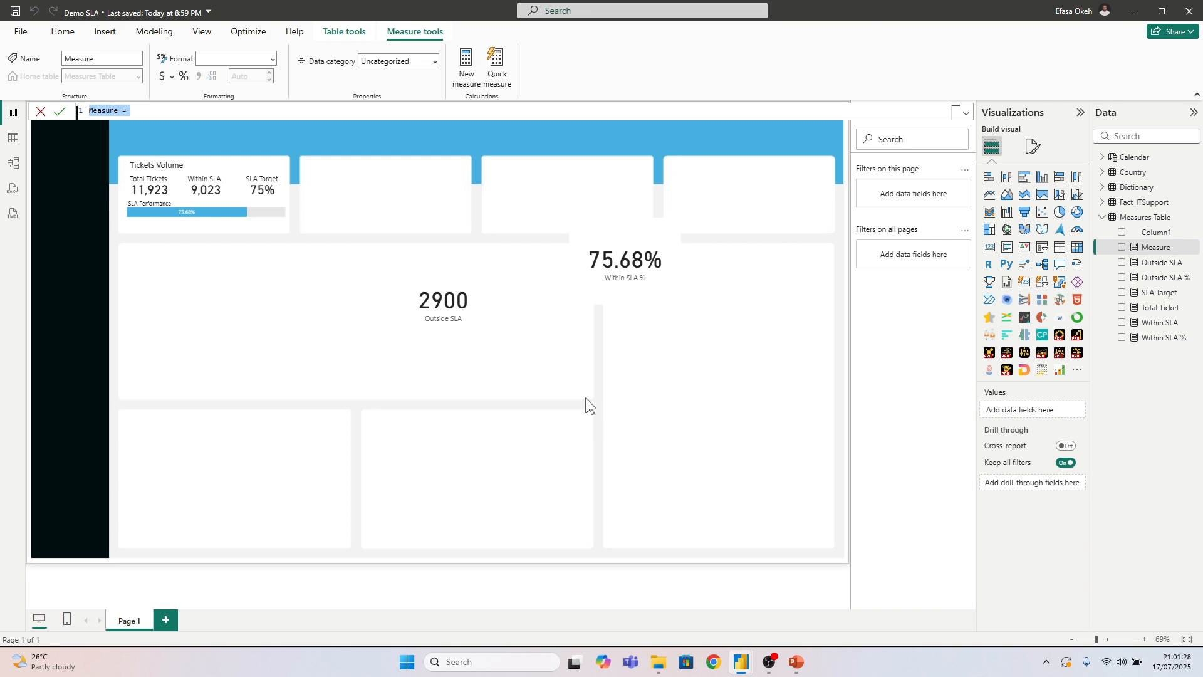
text(Violations)
key(shift+Return)
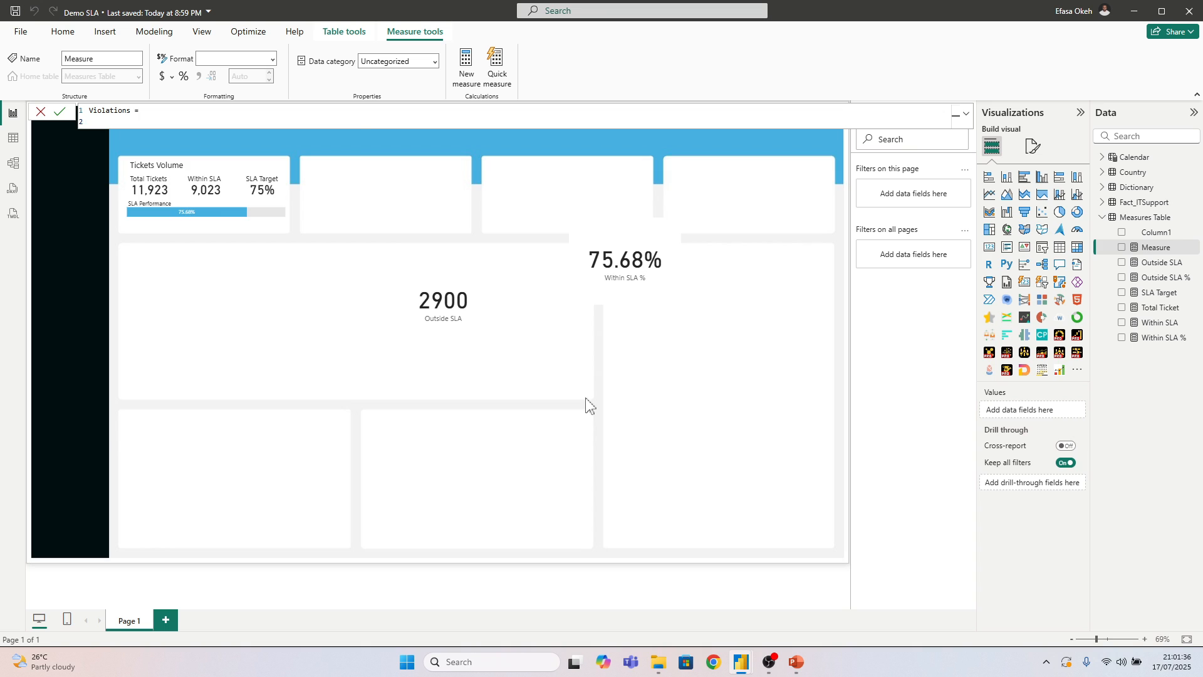
text(VAR)
key(BackSpace)
text(OutsideSLA = Ou)
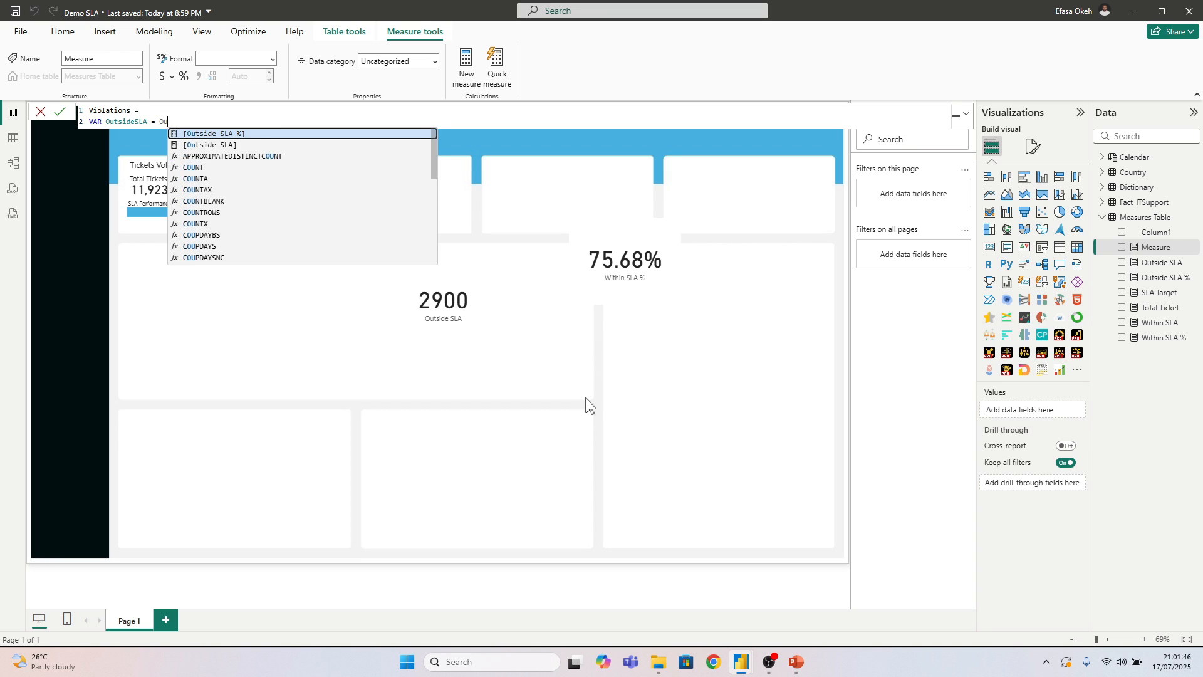
click(227, 146)
key(shift+Return)
key(shift+Return)
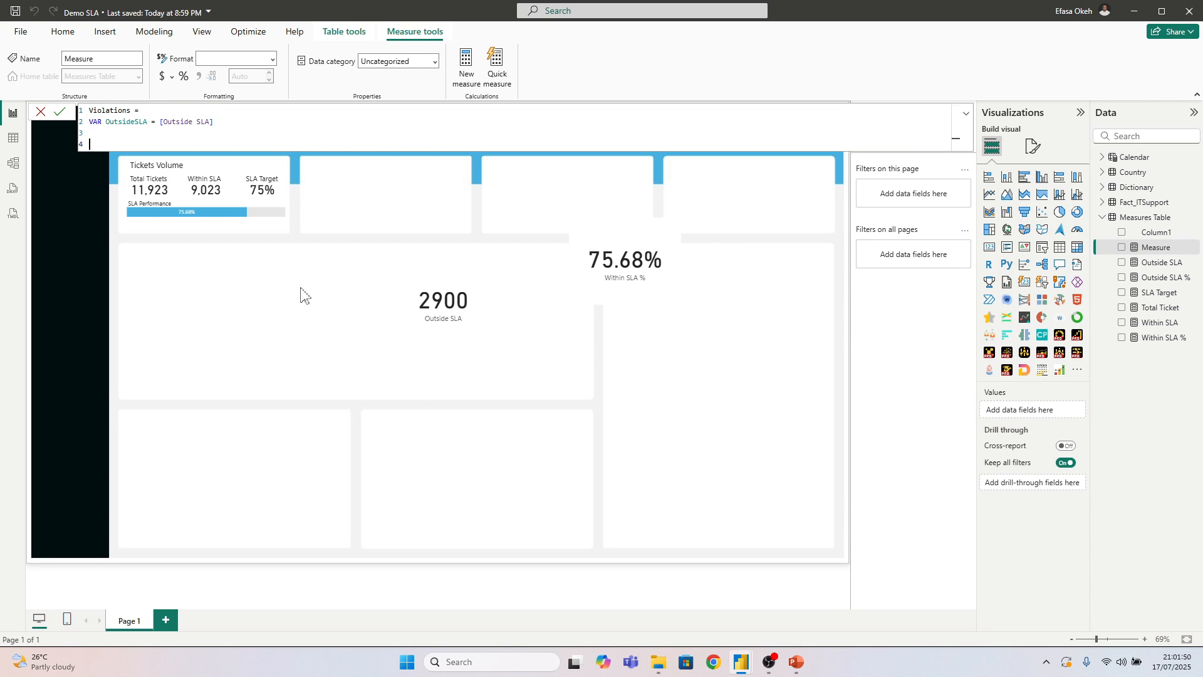
Make the Violations measure return "Violations" &" "& FORMAT(OutsideSLA, "#,0") and commit it
text(RETURN)
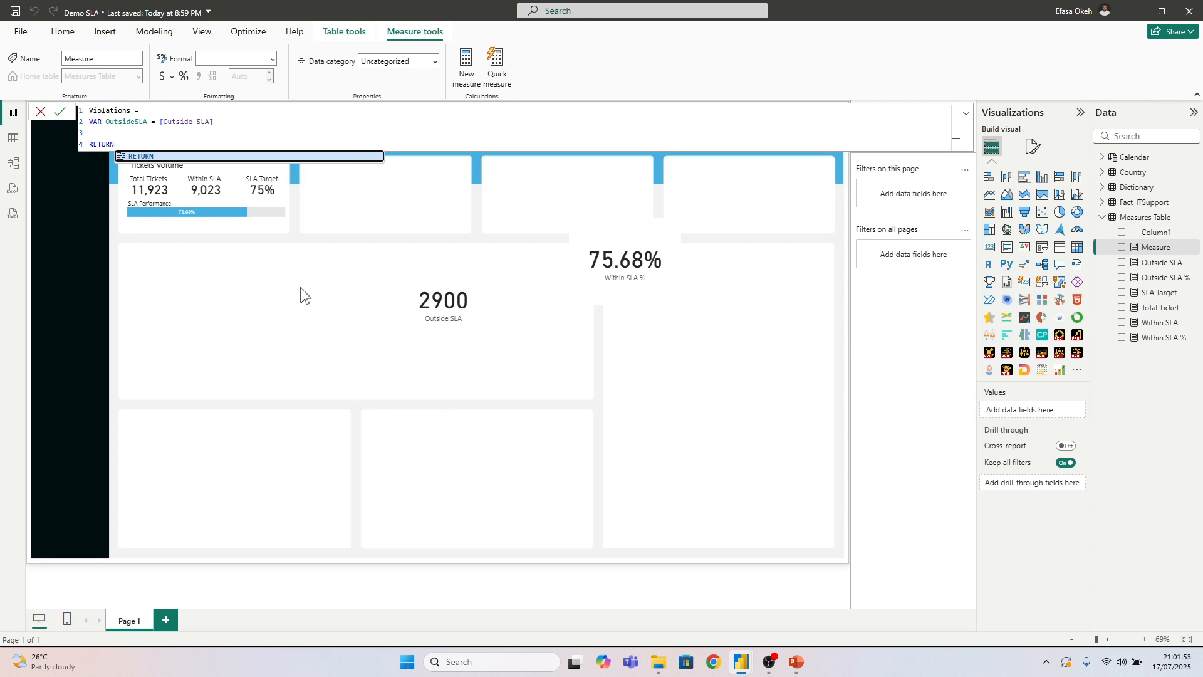
key(shift+Return)
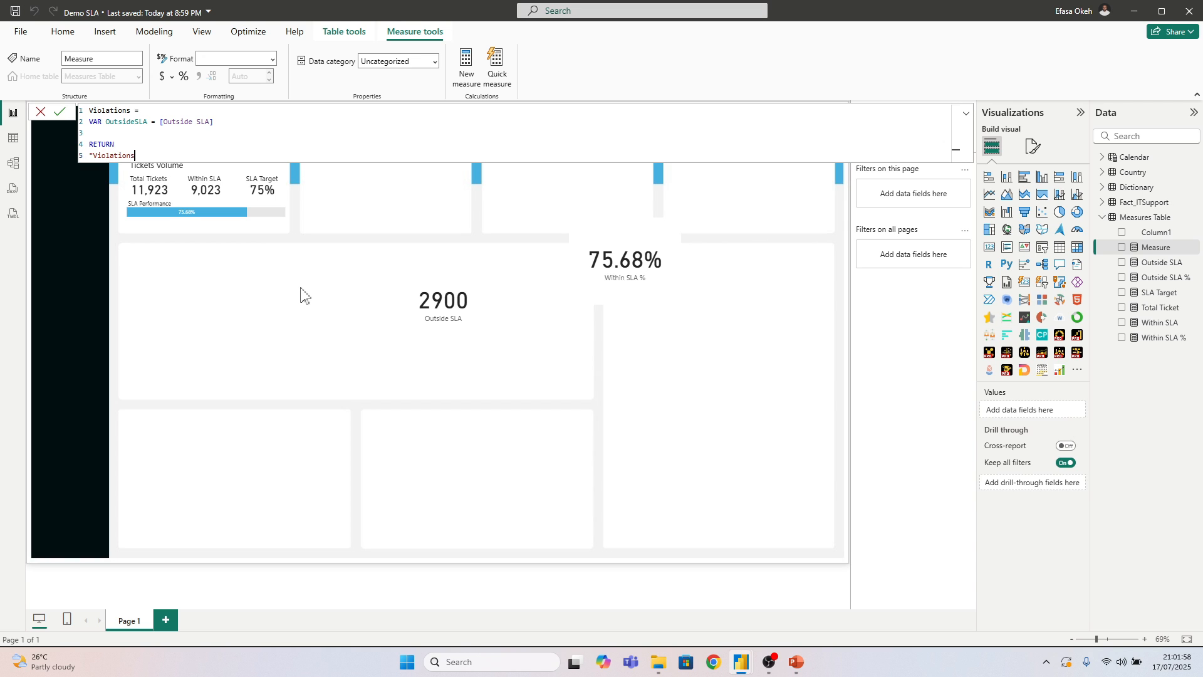
text("Violations" &)
text("& FOR)
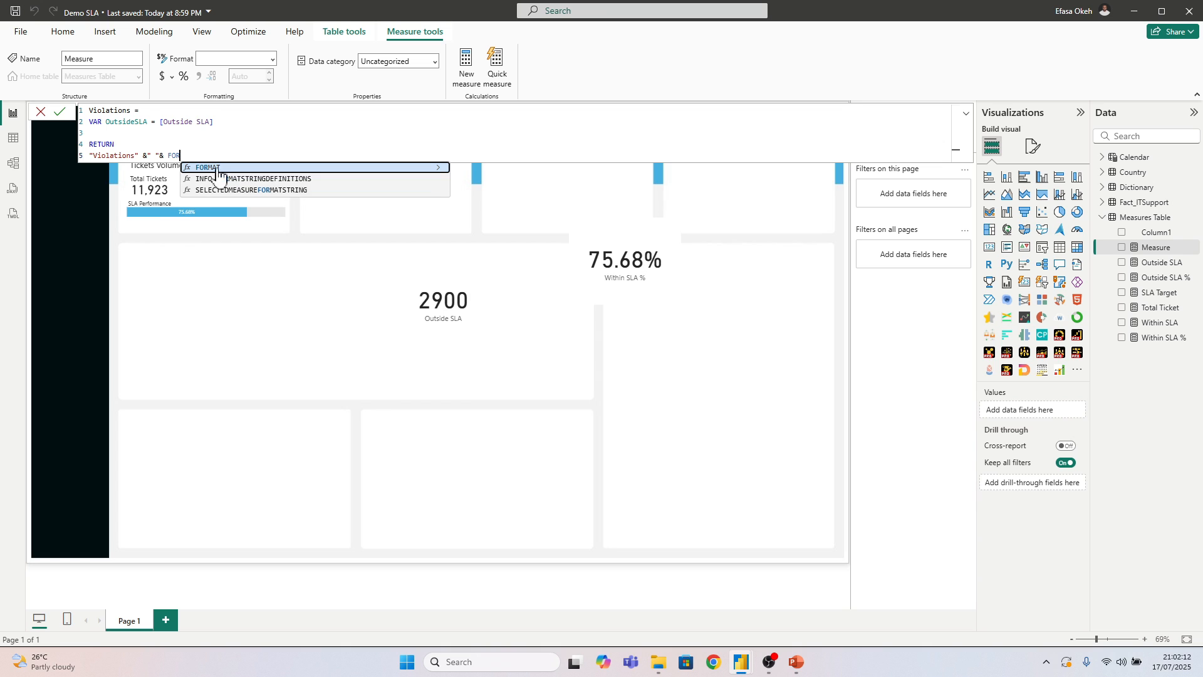
key(Tab)
text(OYt)
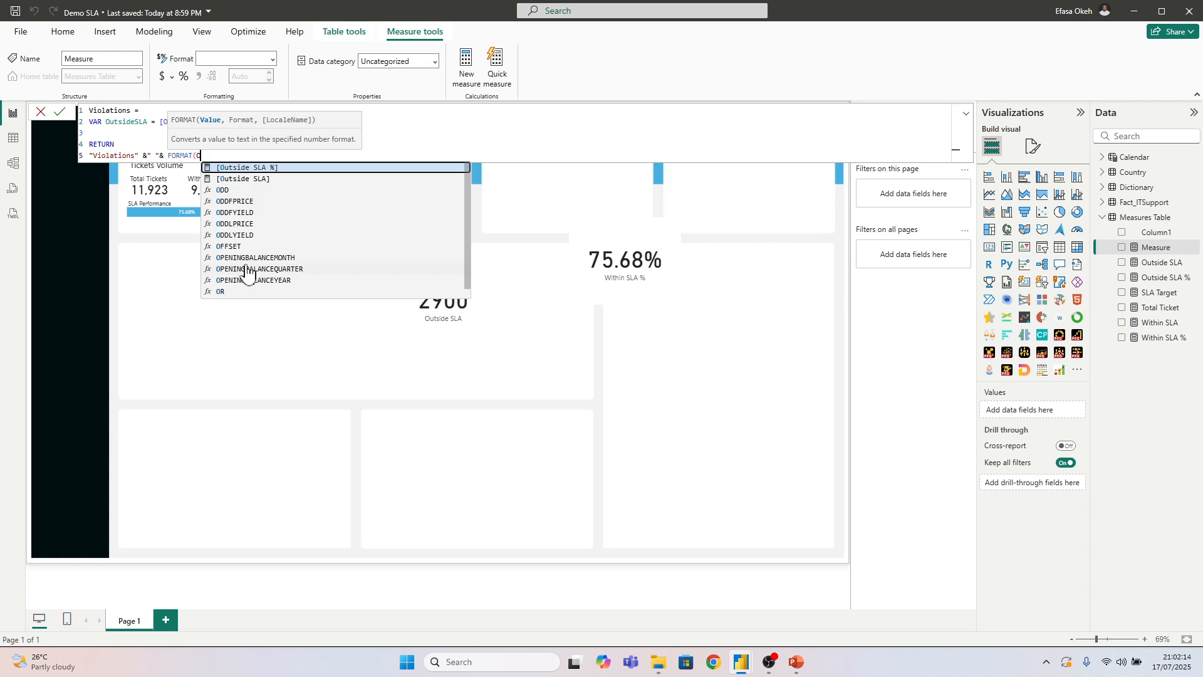
key(BackSpace)
text(ut)
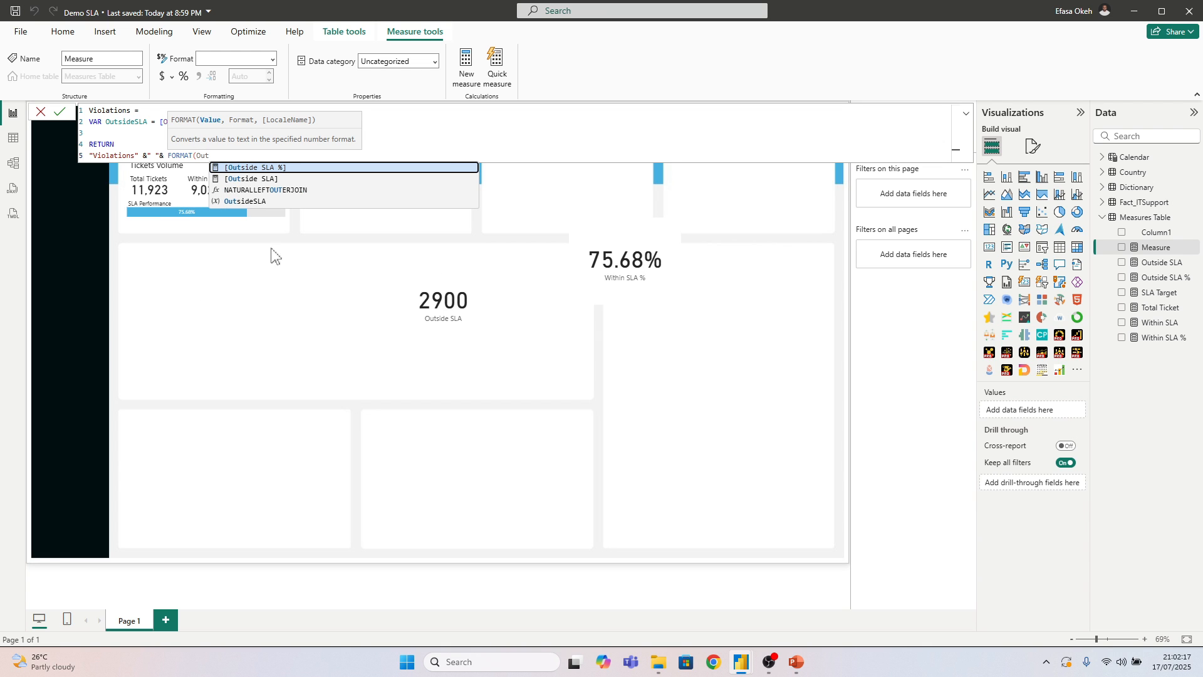
click(245, 201)
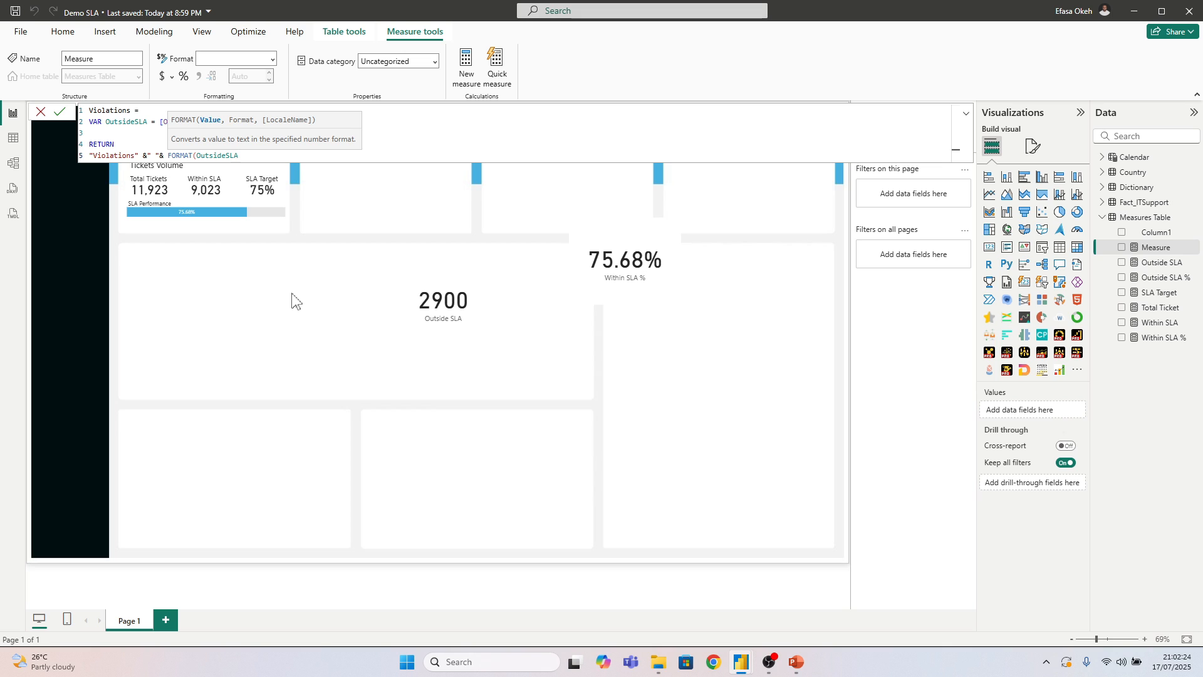
text(, "#,0"))
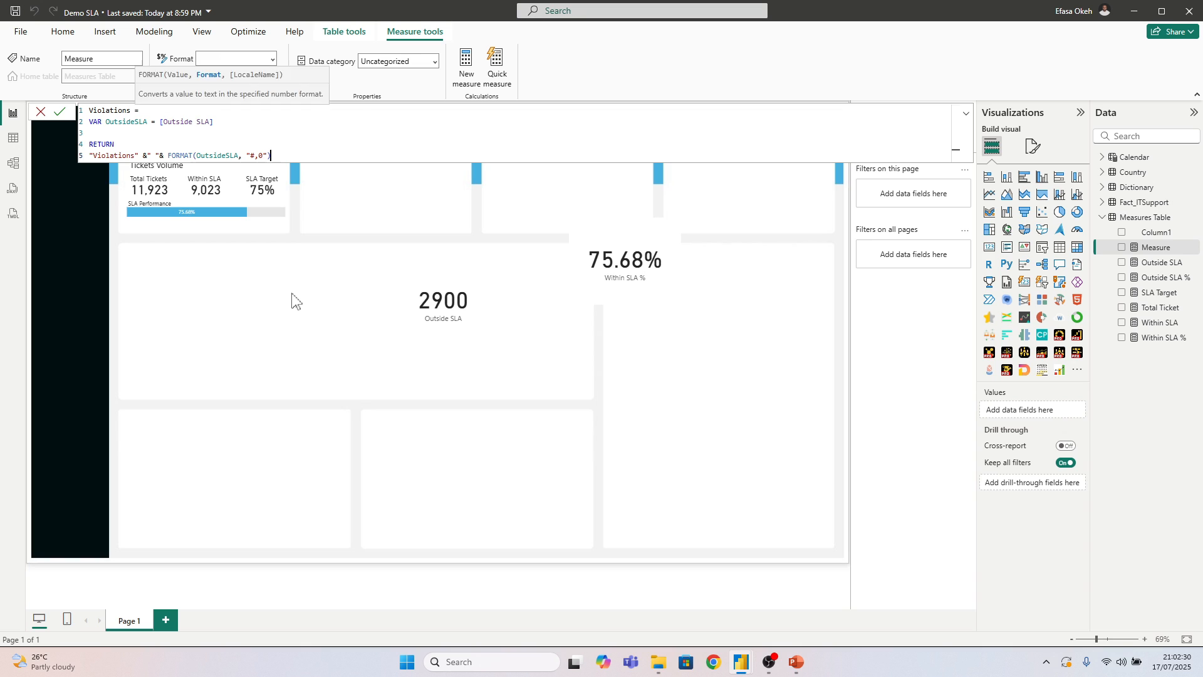
key(Return)
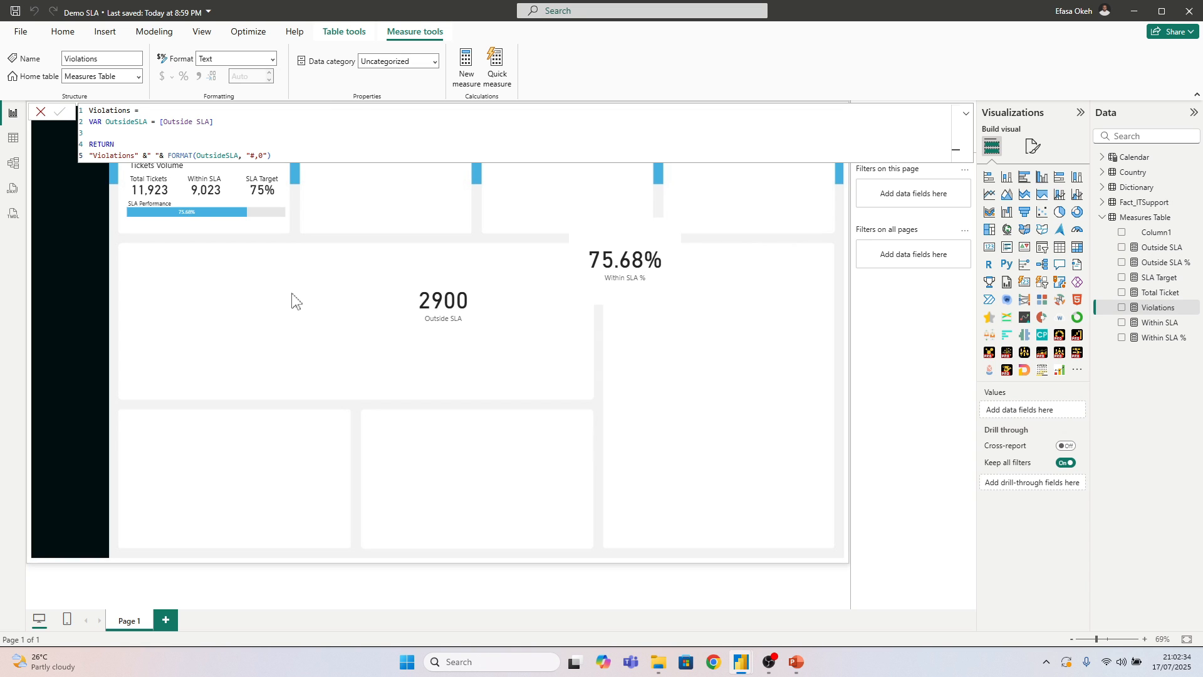
Add a colon after the text Violations in the measure's returned string and commit the formula
double_click(132, 154)
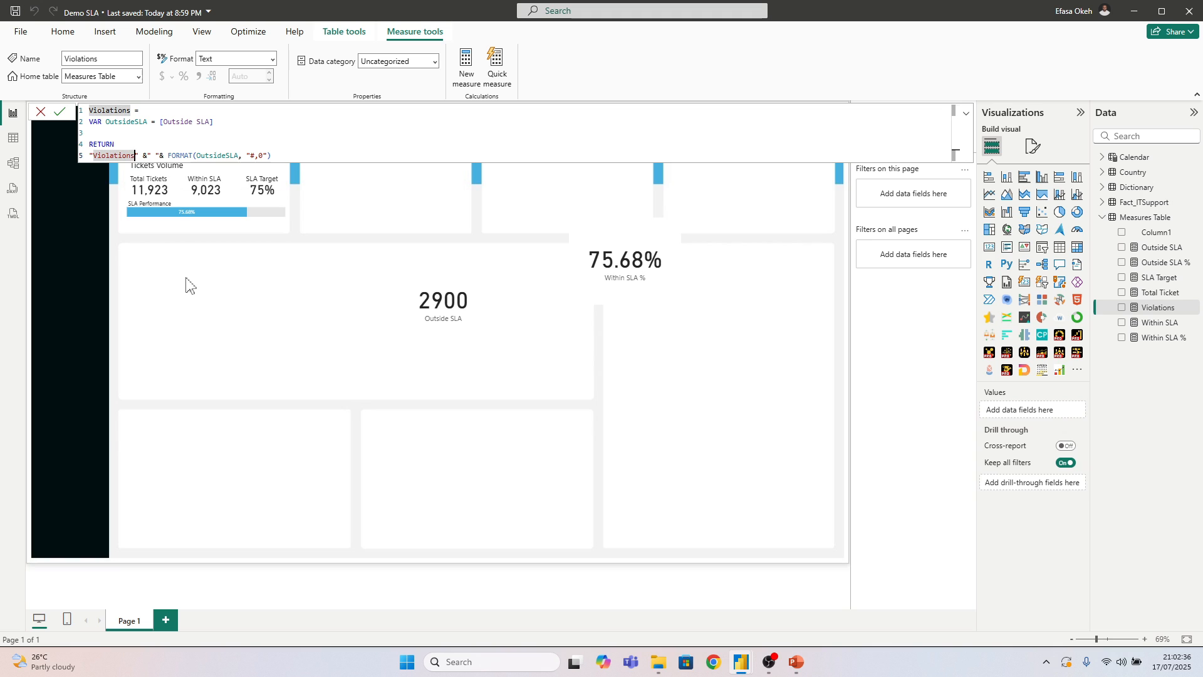
key(Right)
text(:)
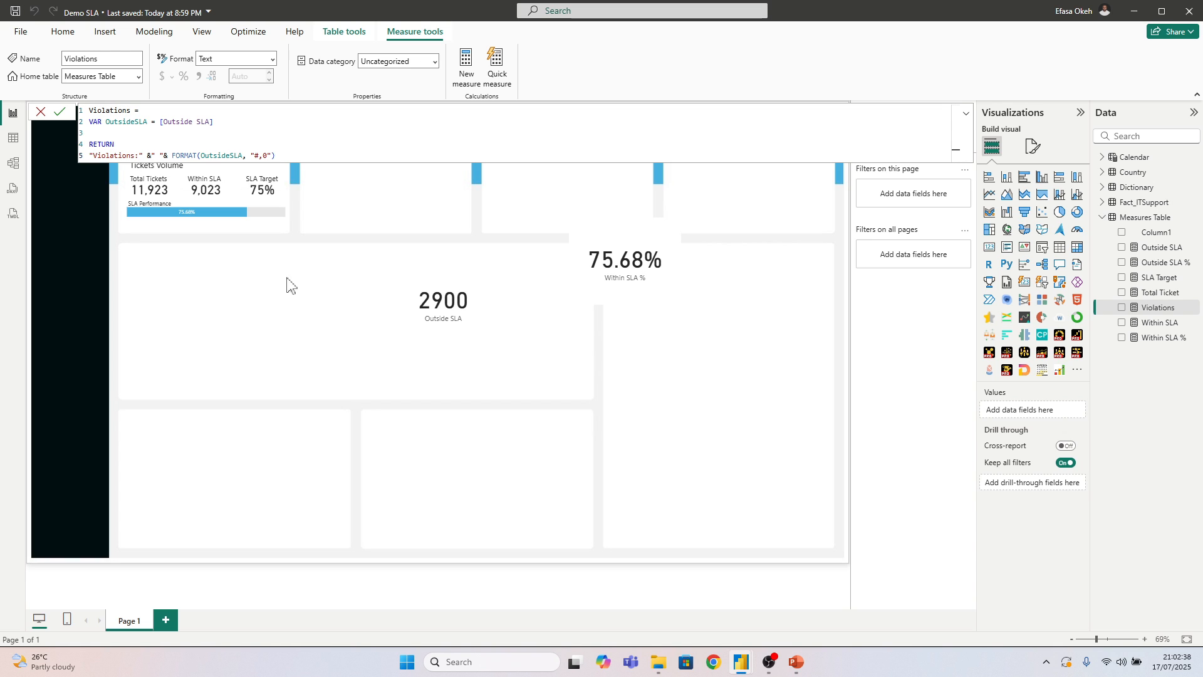
key(Return)
click(343, 314)
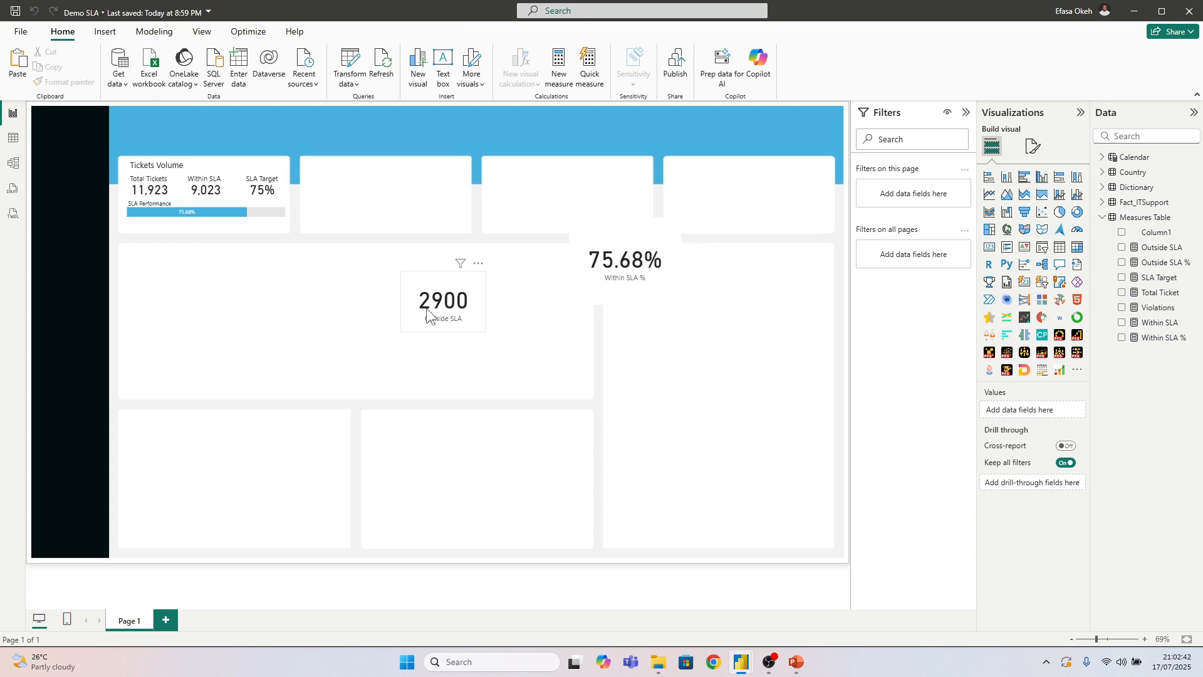
Replace the Outside SLA card's field with Violations, then widen the card and move it left within the large middle panel
click(443, 314)
drag(442, 313, 413, 313)
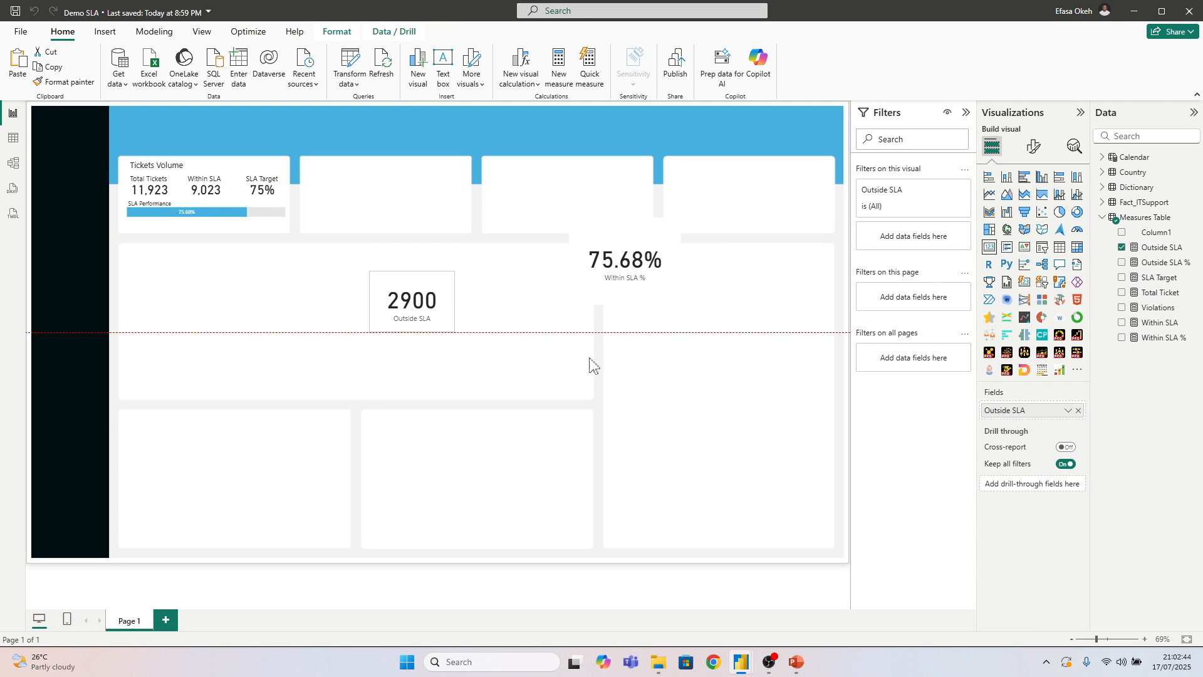
click(1078, 411)
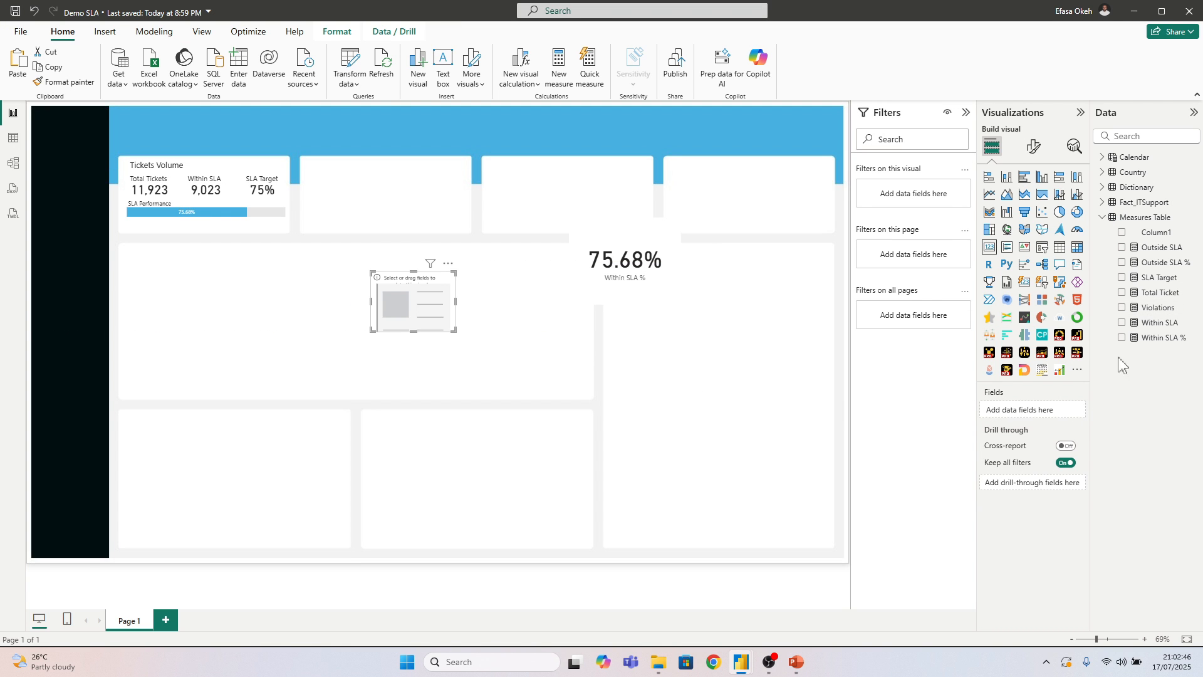
click(1122, 307)
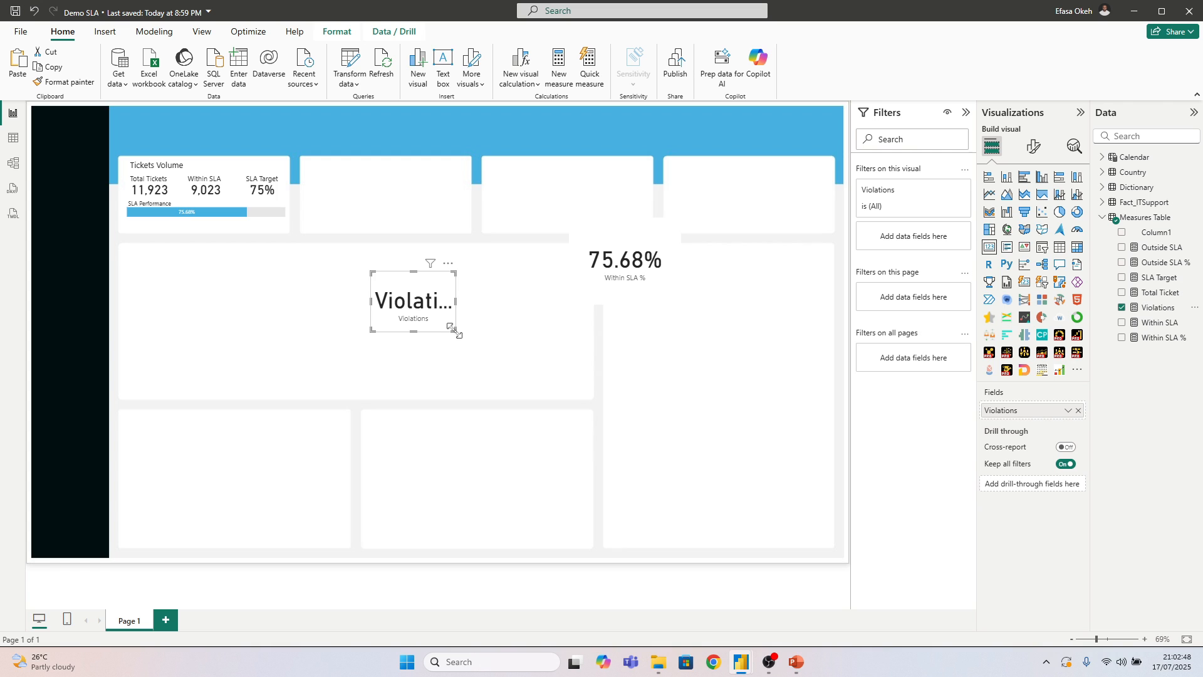
drag(455, 331, 642, 339)
drag(552, 329, 439, 334)
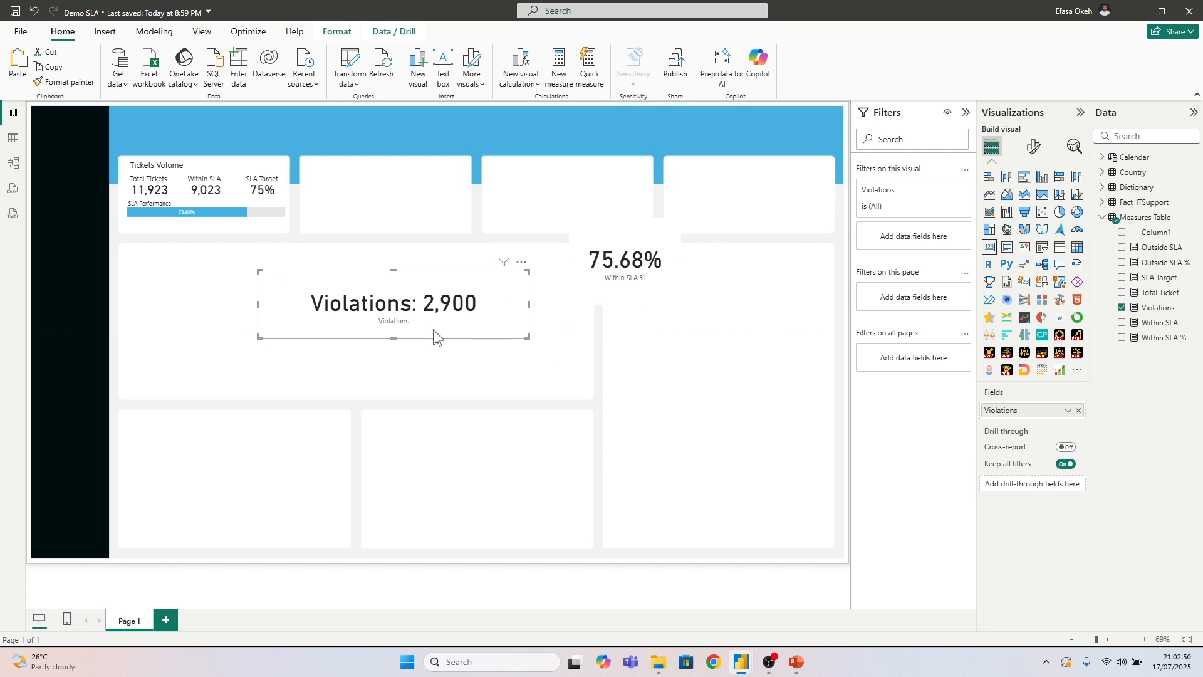
Hide the Violations card's category label, set its callout font size to 12 and shrink the card beneath the Tickets Volume tile
click(1033, 147)
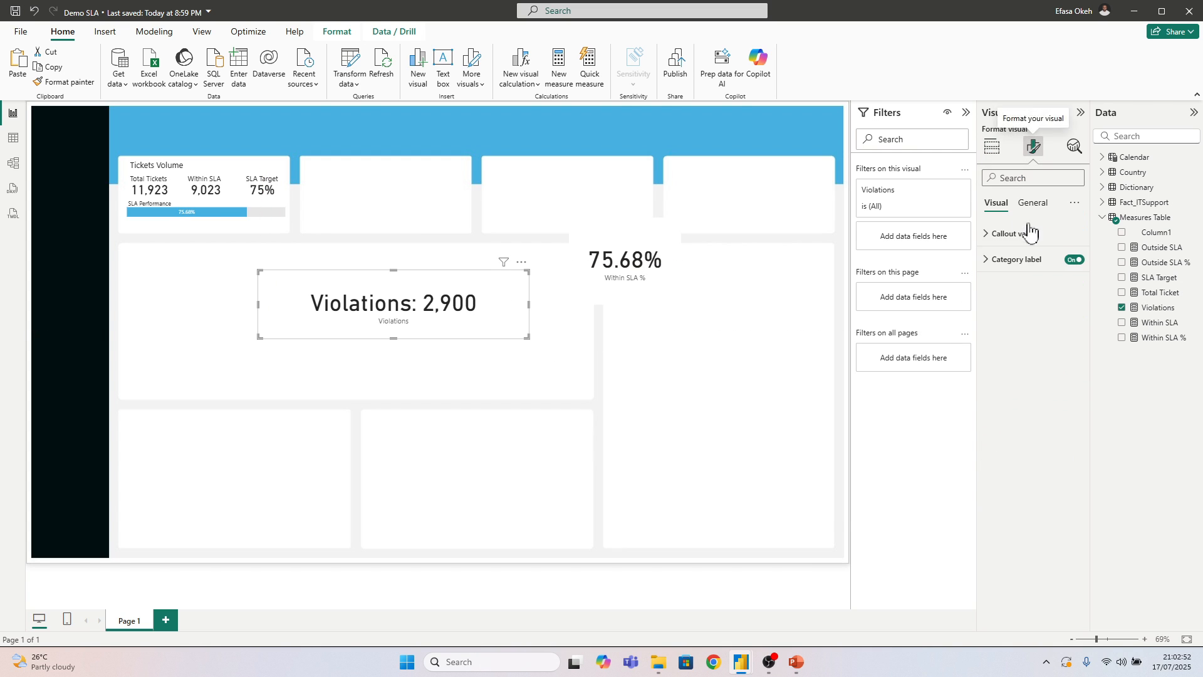
click(1072, 259)
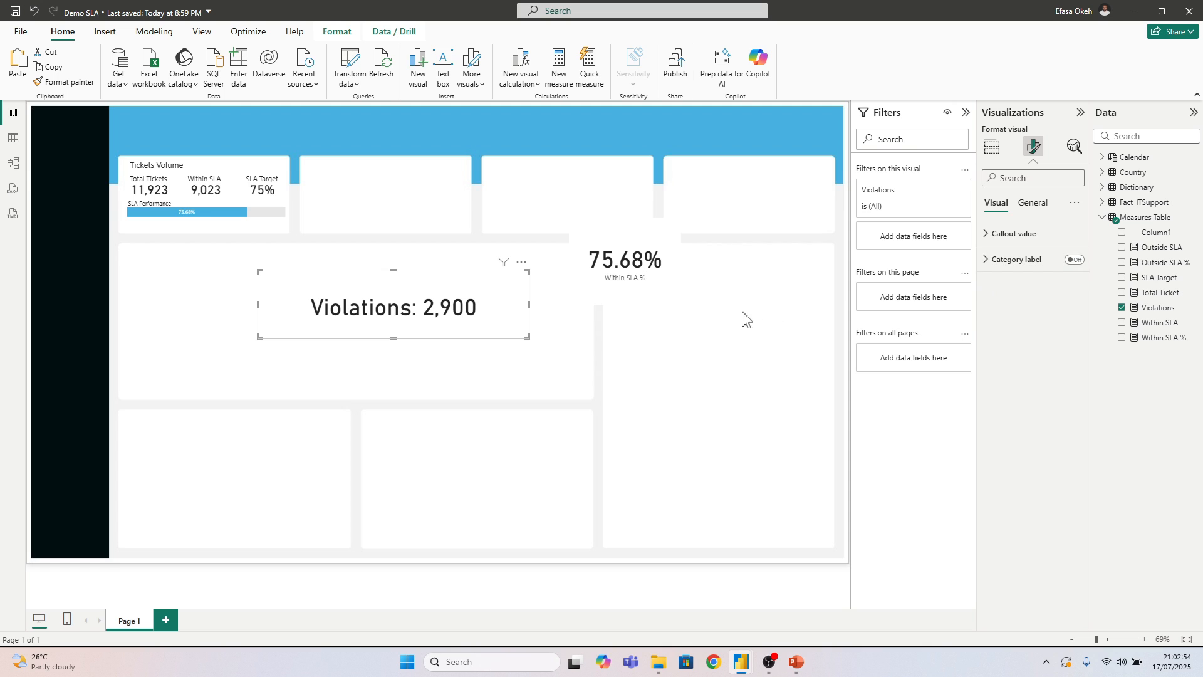
click(1005, 235)
double_click(1057, 276)
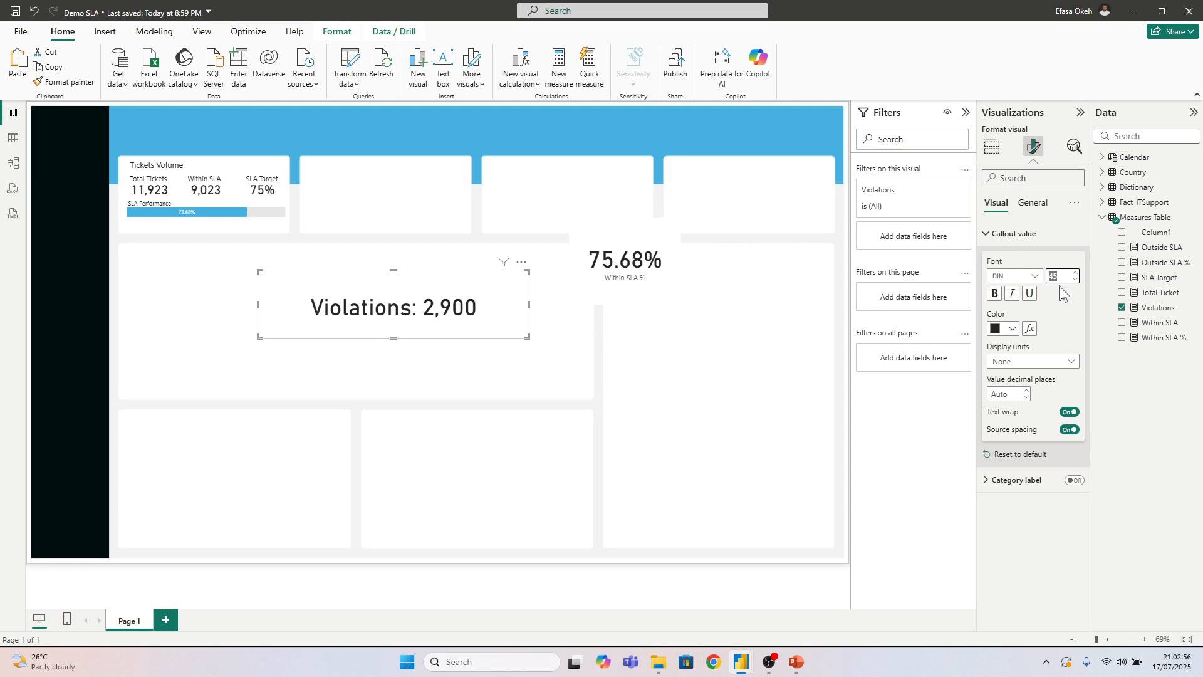
text(12)
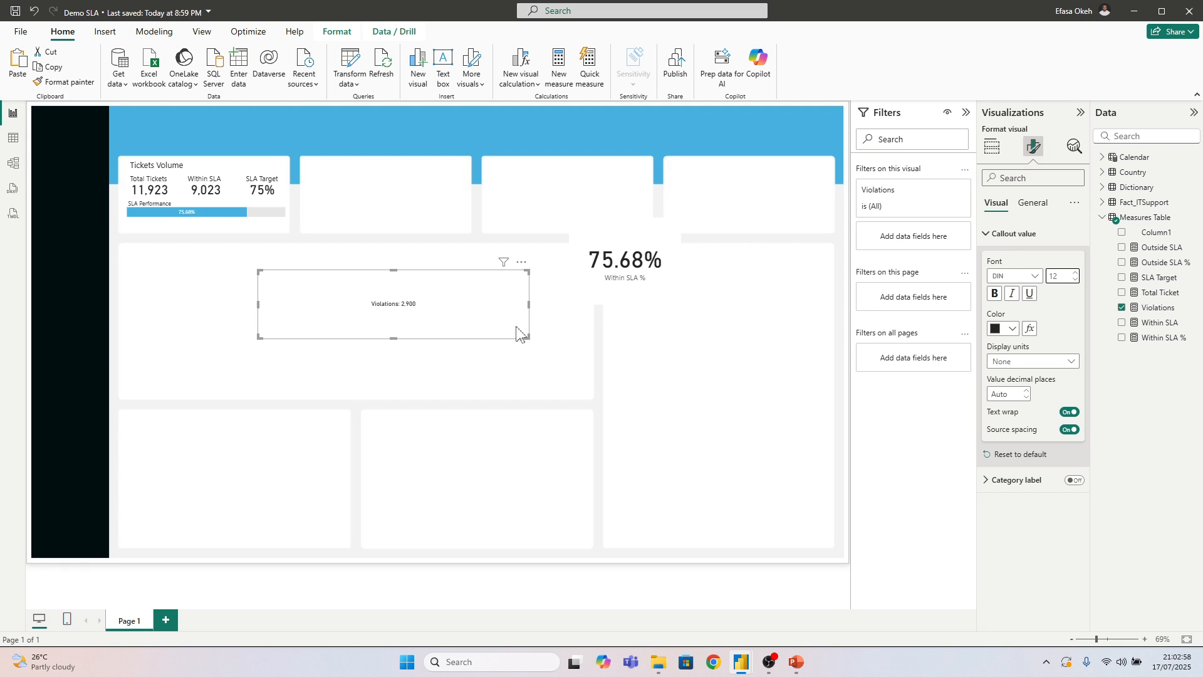
drag(522, 336, 298, 244)
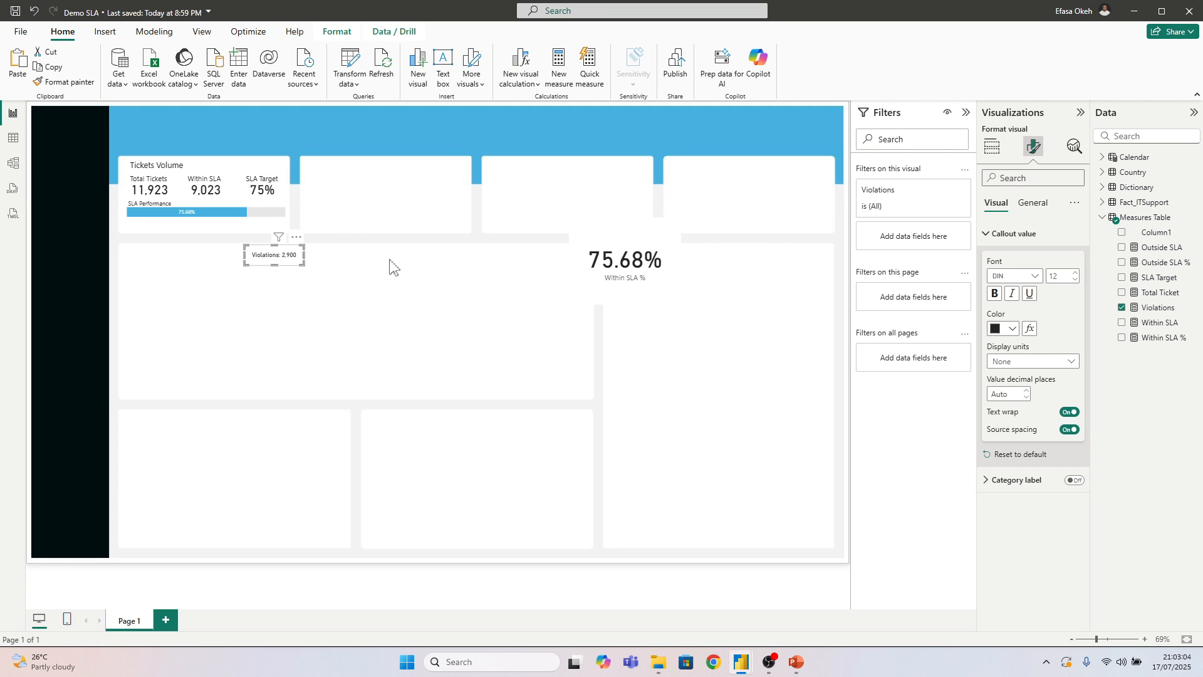
Turn off the Violations card's background and place it in the Tickets Volume tile's lower-right corner, under the stacked bar
click(1032, 203)
click(1034, 285)
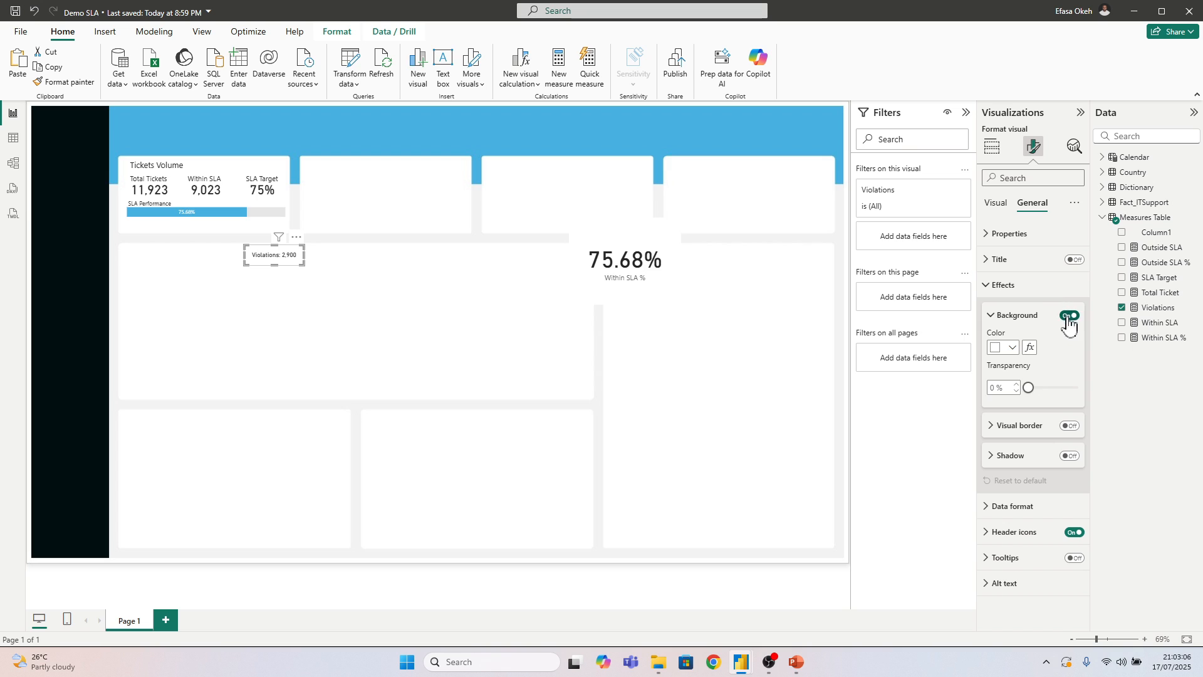
click(1015, 285)
drag(294, 256, 280, 217)
click(303, 293)
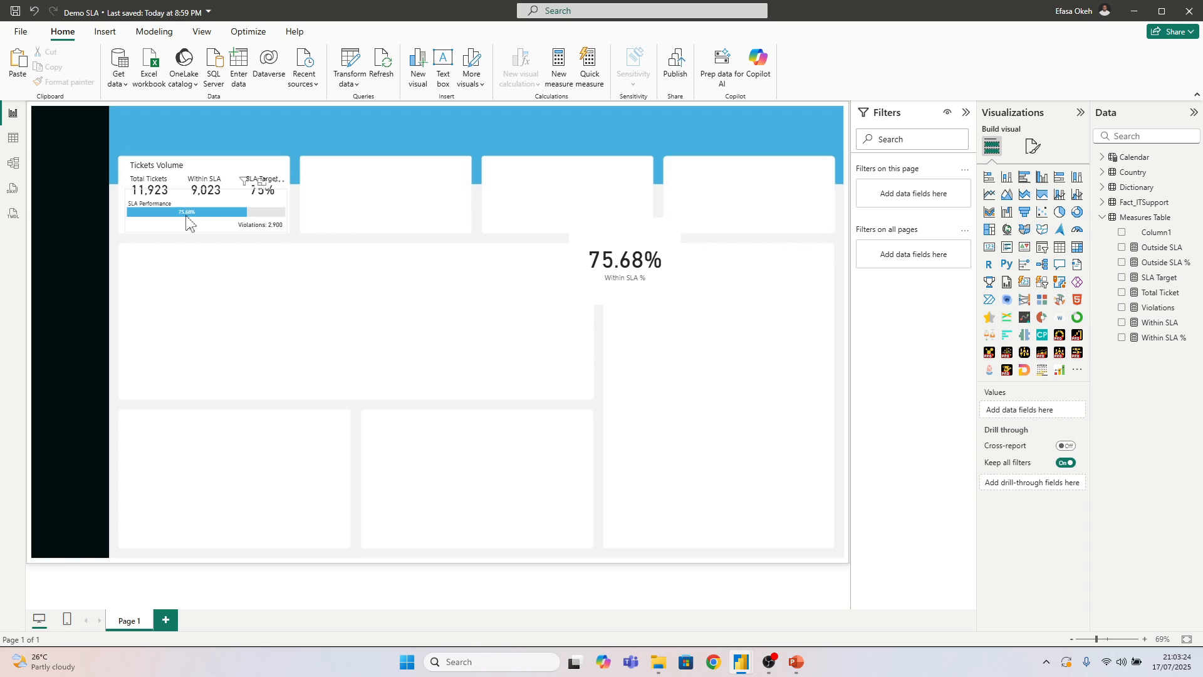
Switch to the IT Support Light Mode report and open the SLA Status measure from the SLA Gen folder of DaxMeasures
mouse_move(188, 224)
mouse_move(743, 668)
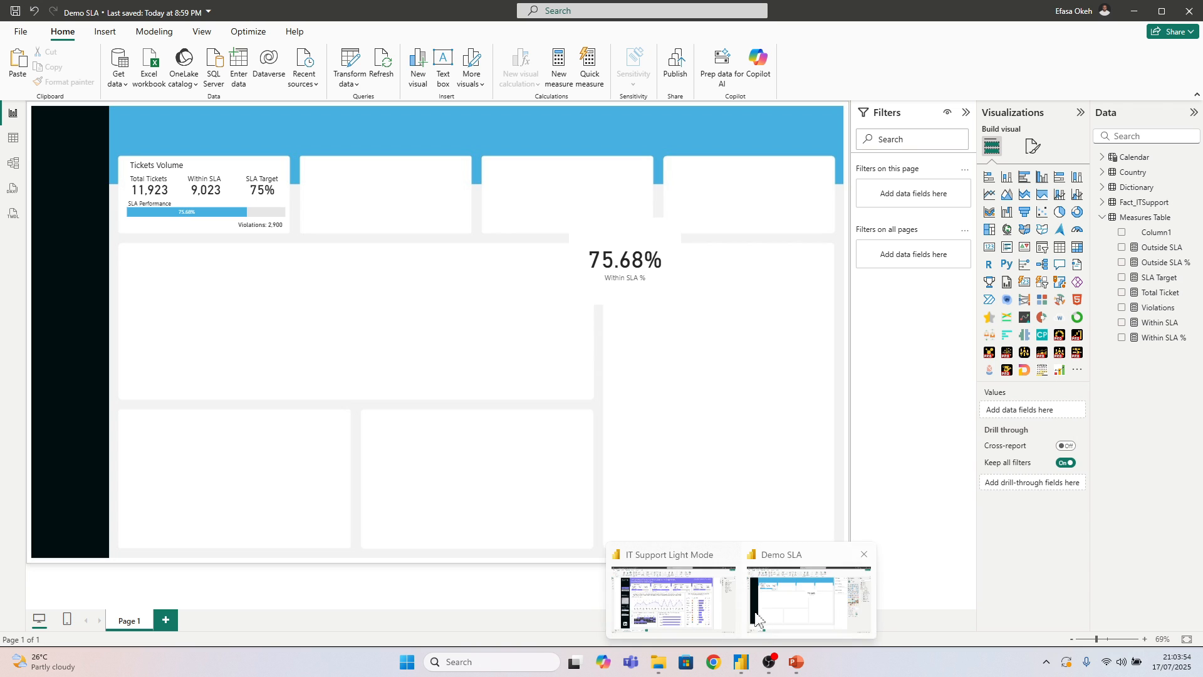
click(756, 613)
click(772, 624)
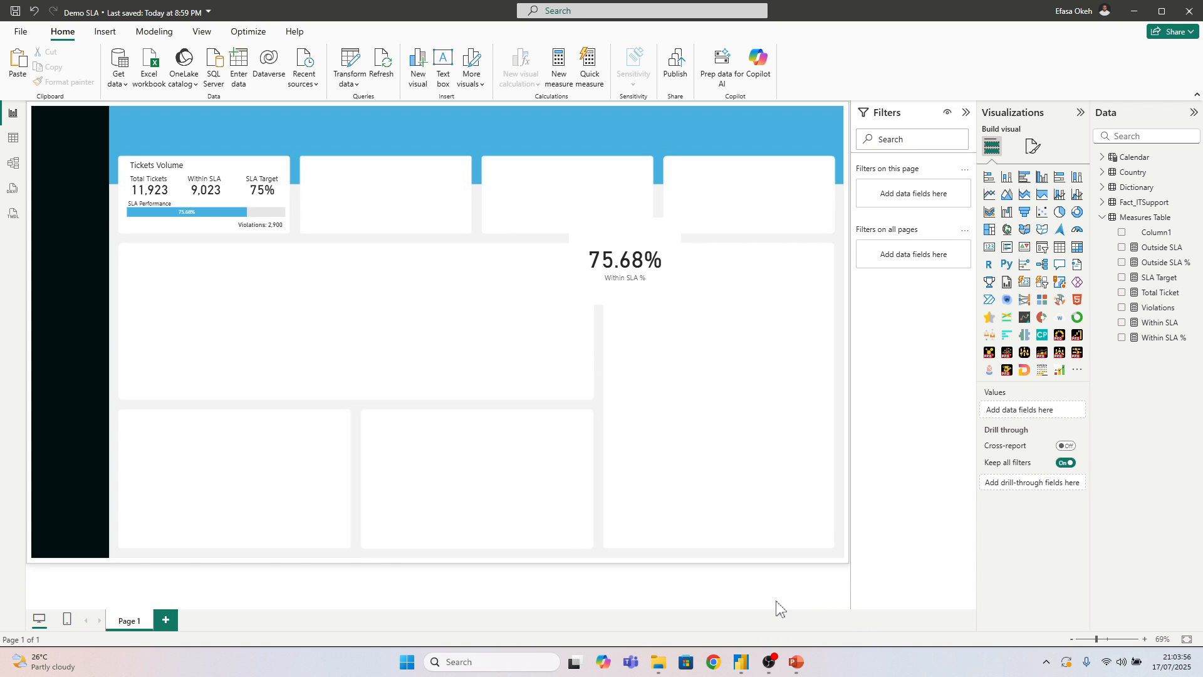
click(714, 618)
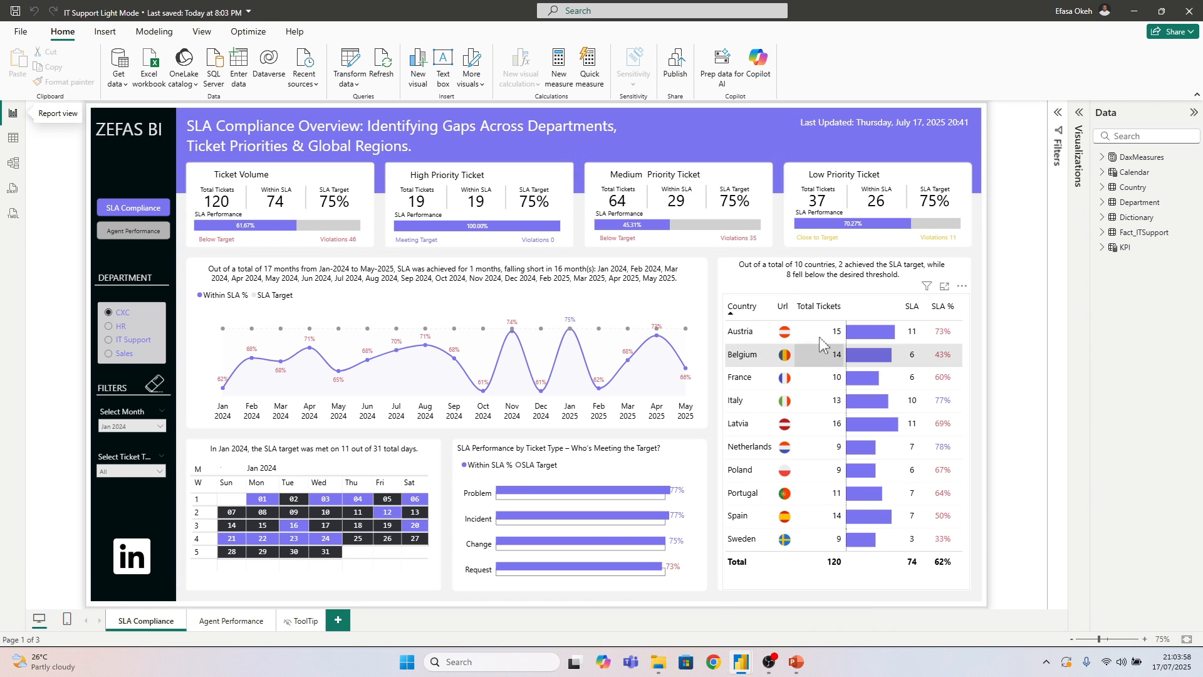
click(233, 244)
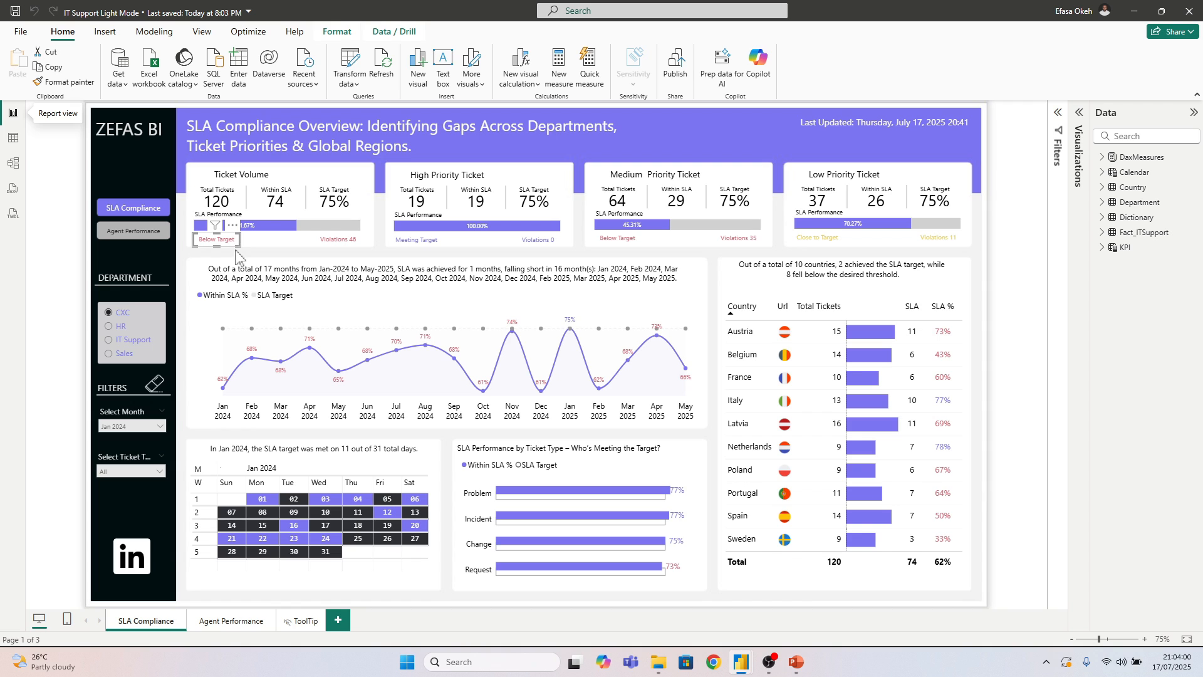
click(1101, 158)
click(1112, 217)
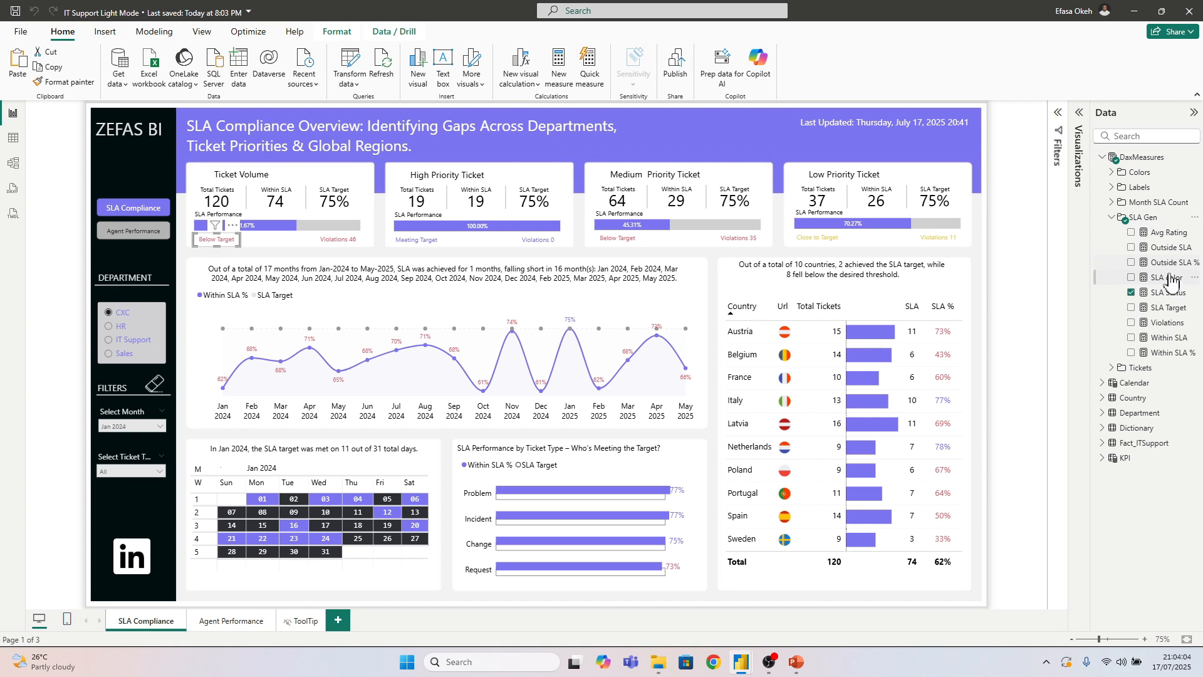
click(1167, 292)
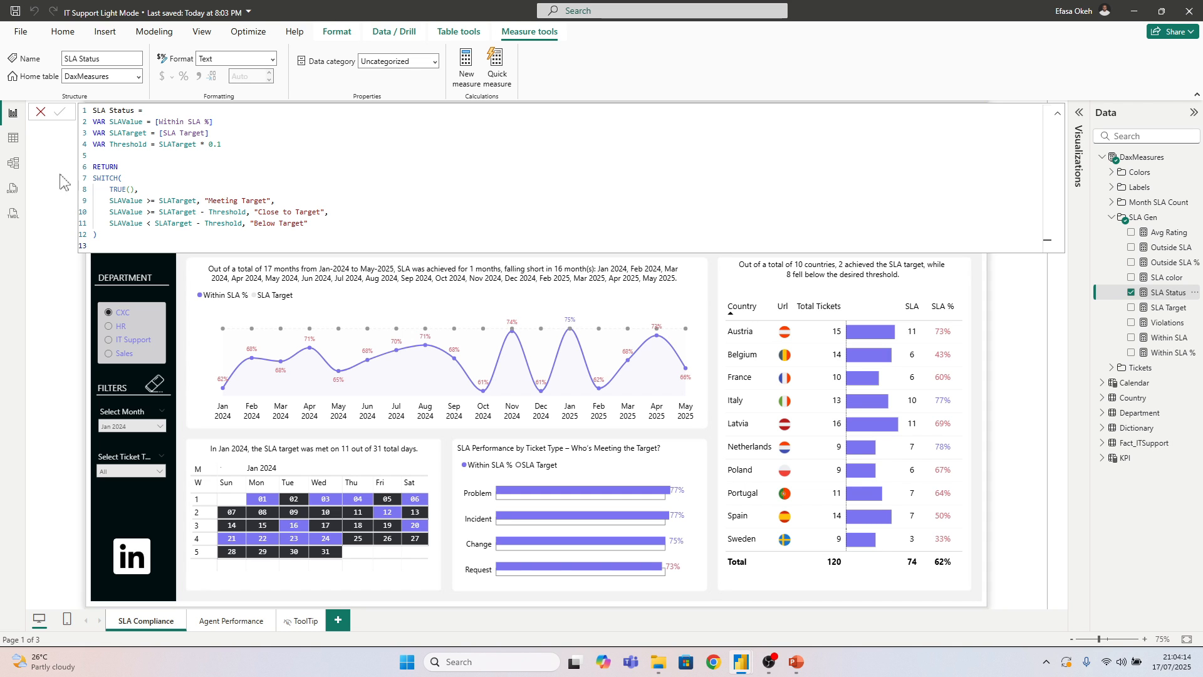
Copy the entire SLA Status formula and return to the Demo SLA report
drag(100, 238, 79, 114)
key(ctrl+c)
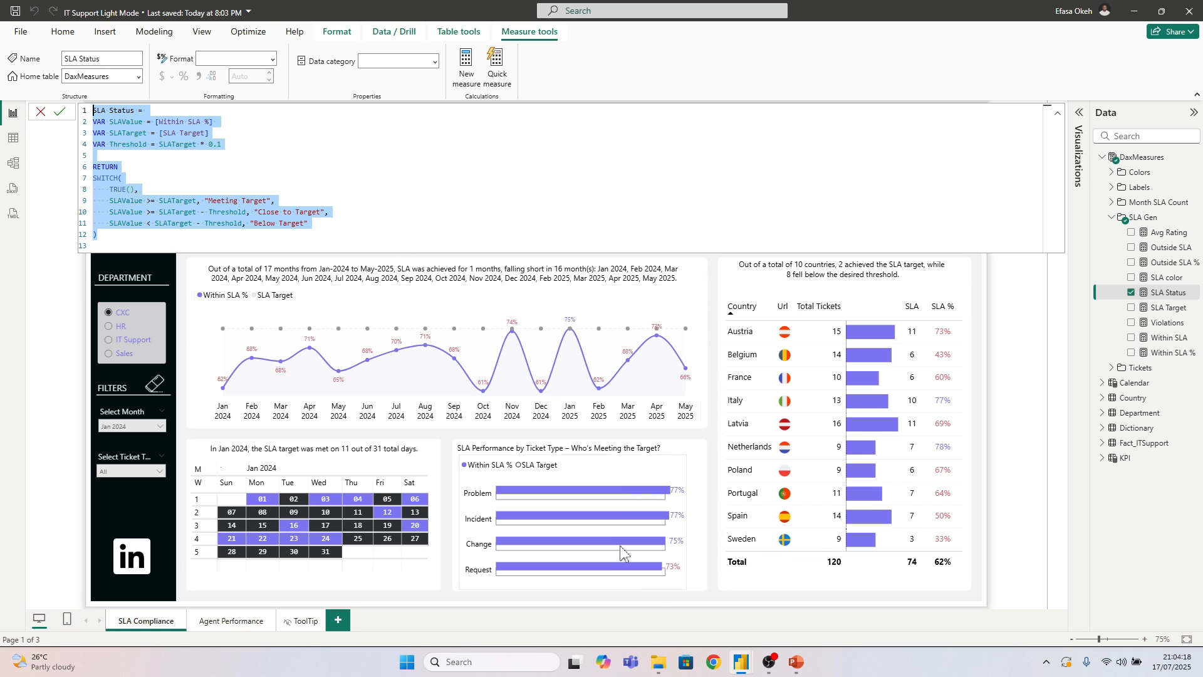
mouse_move(742, 669)
click(808, 605)
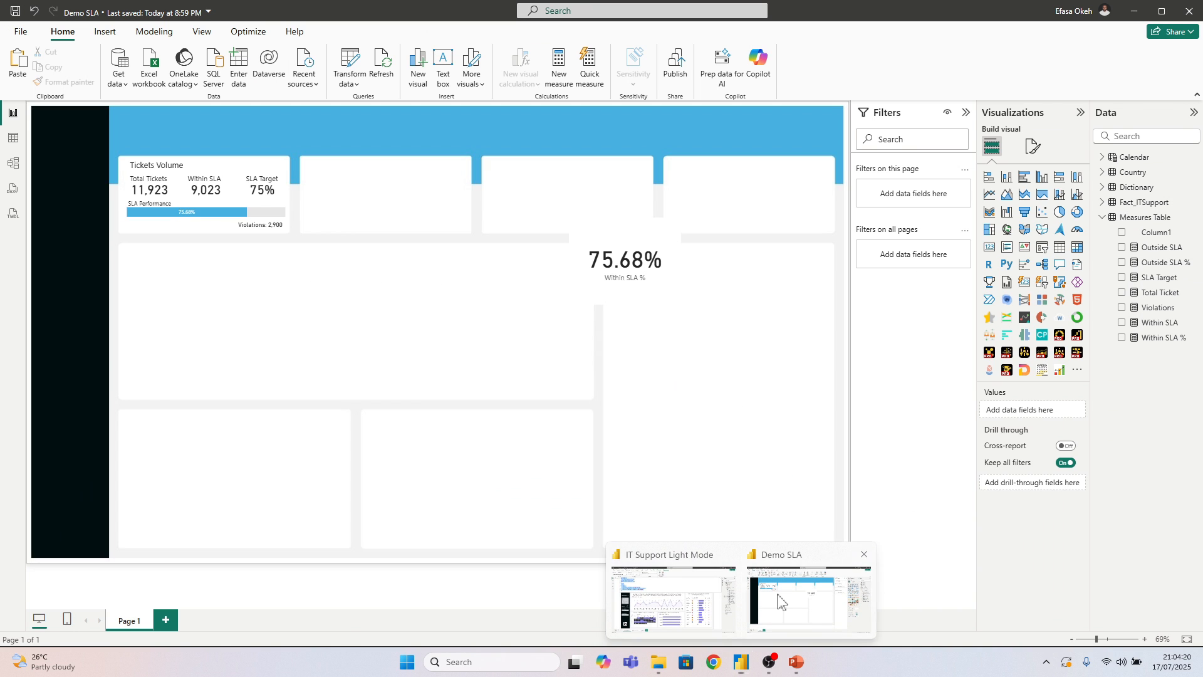
Create a new measure in Measures Table from the copied SLA Status formula
right_click(1126, 219)
click(1044, 243)
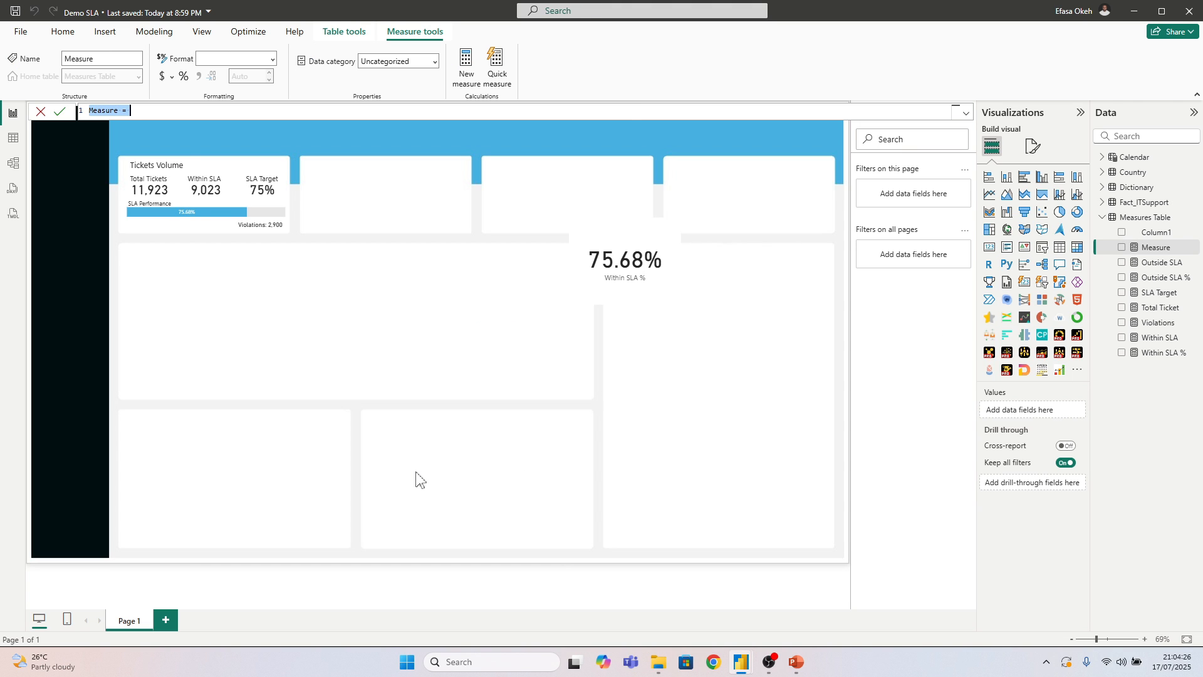
key(ctrl+v)
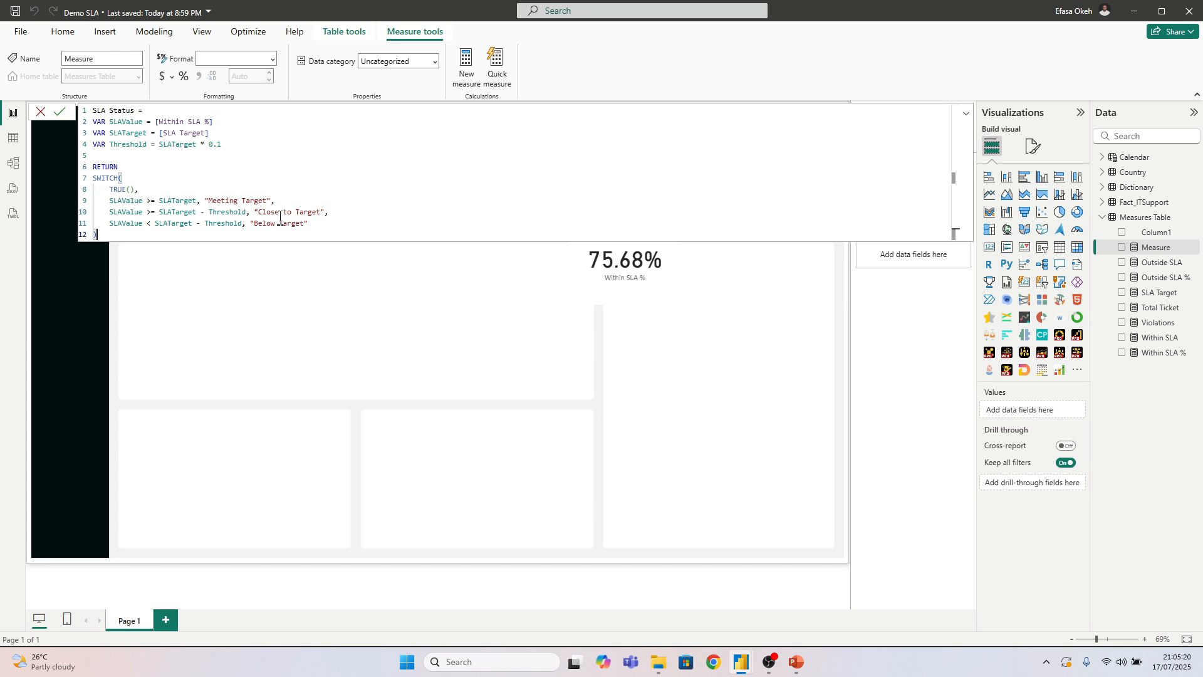
key(Return)
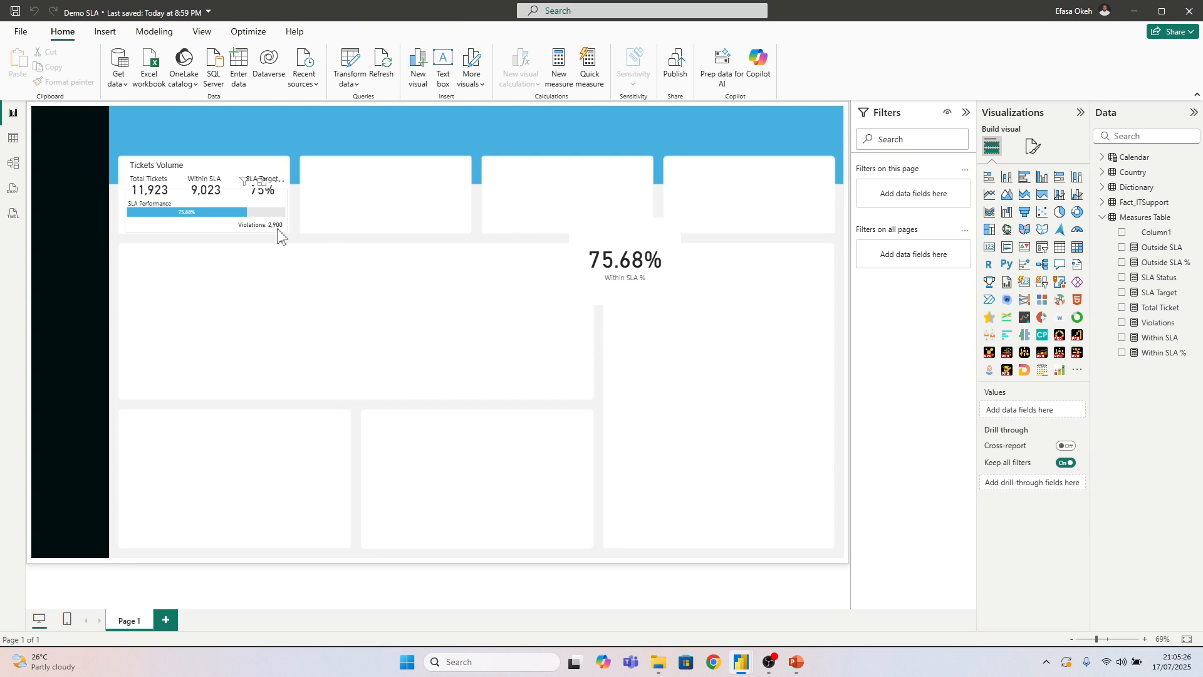
Send the SLA Performance stacked bar backward in the layer order, behind the Violations card
click(277, 229)
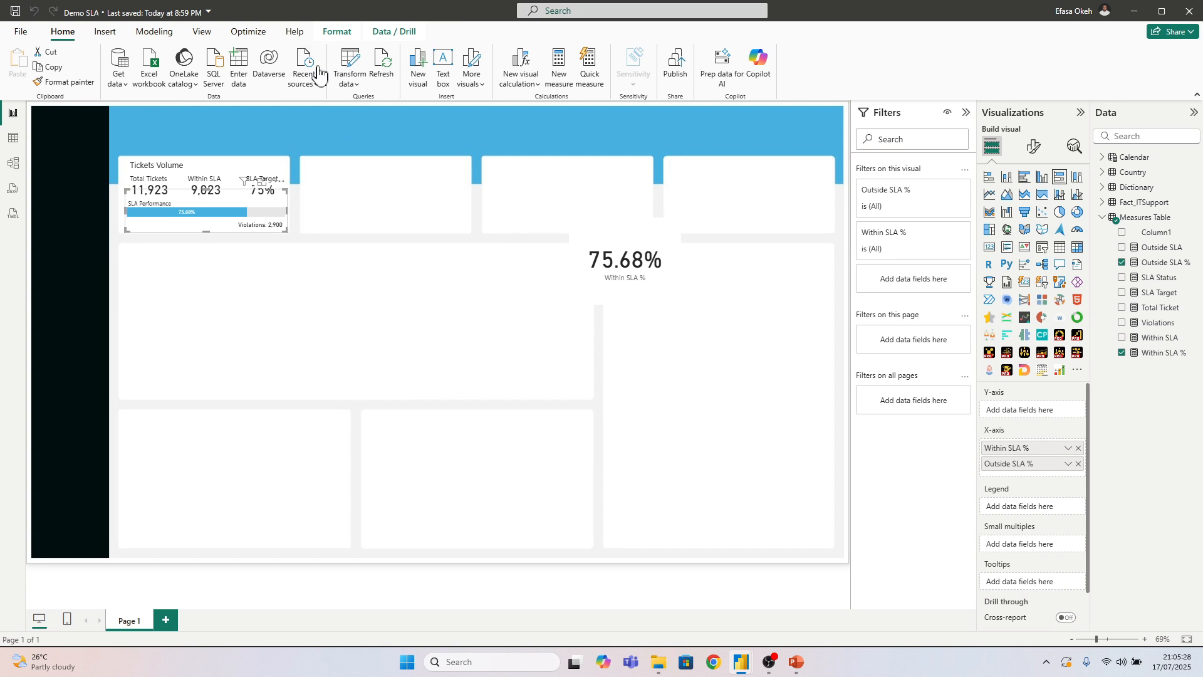
click(265, 237)
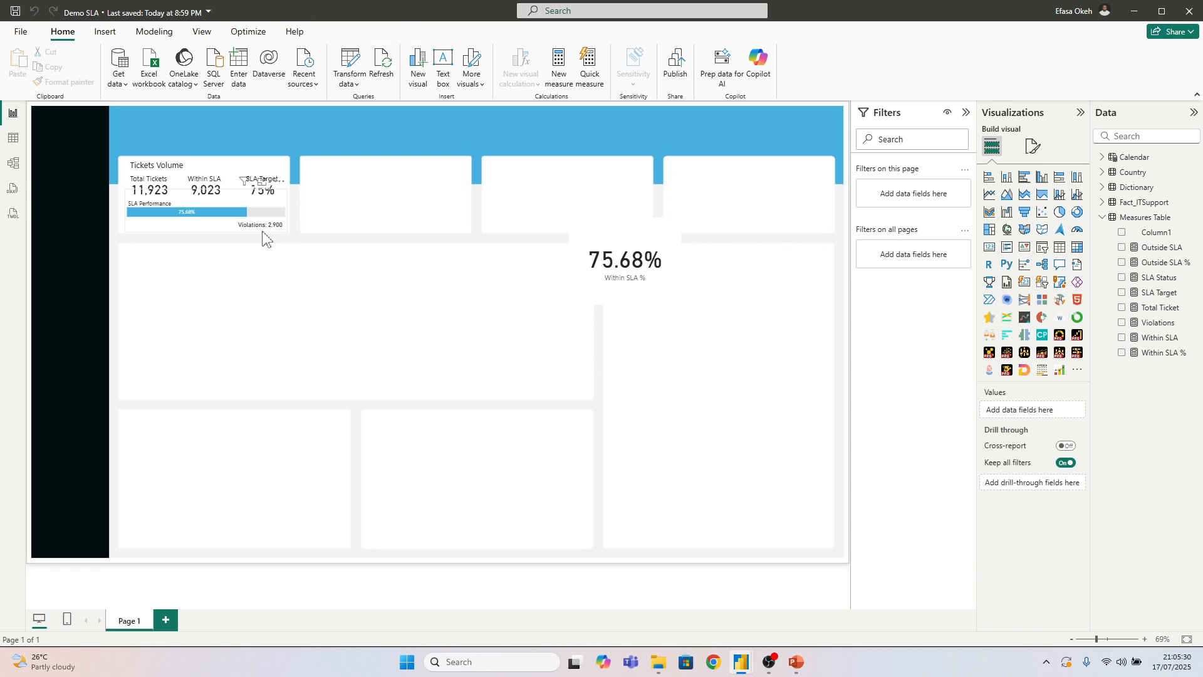
click(247, 211)
click(337, 32)
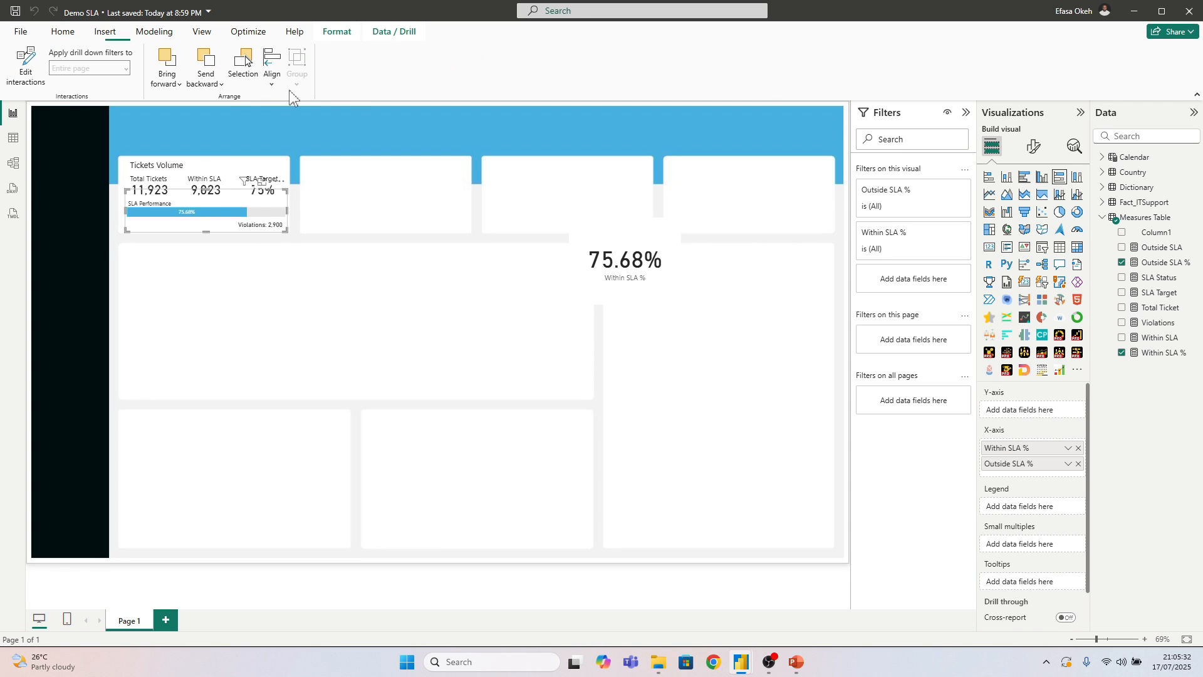
click(206, 72)
click(220, 100)
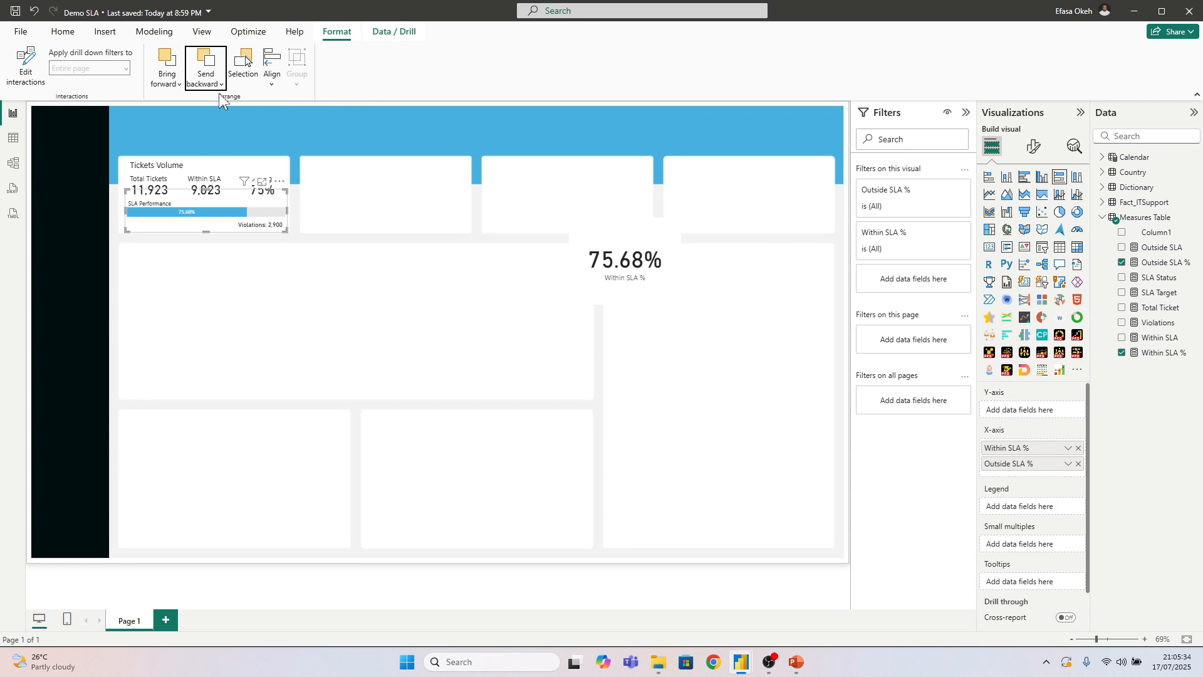
click(216, 86)
click(233, 106)
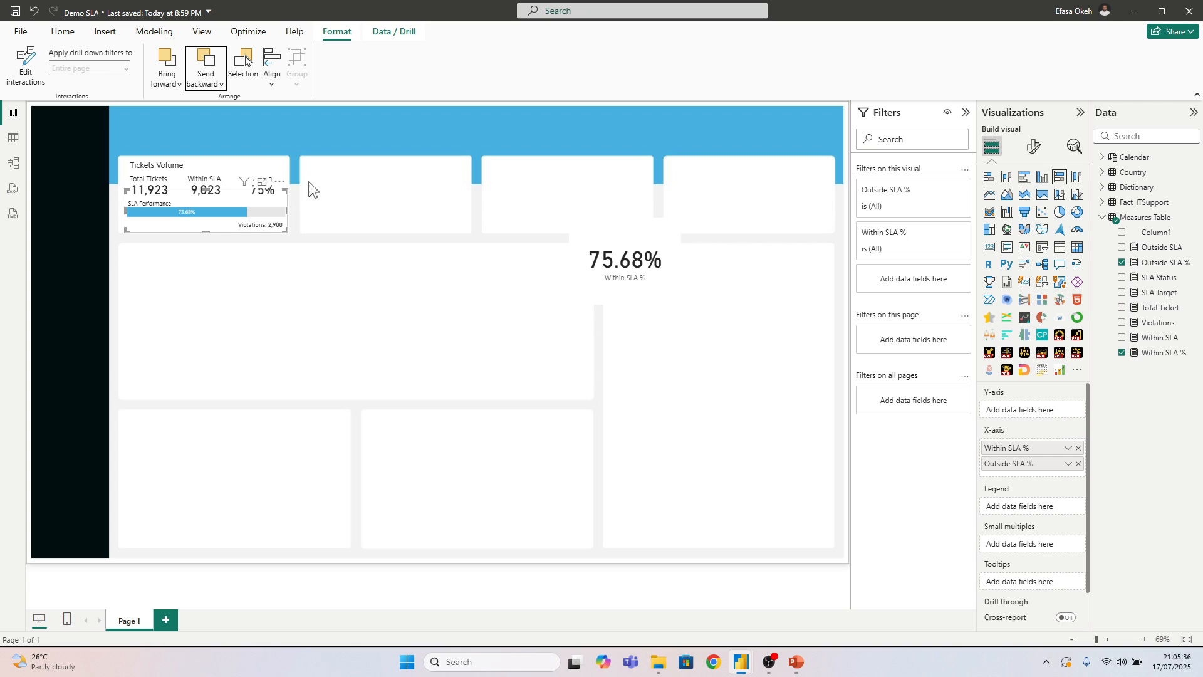
click(324, 240)
Duplicate the Violations card and move the copy to the empty area below the Tickets Volume tile
click(274, 231)
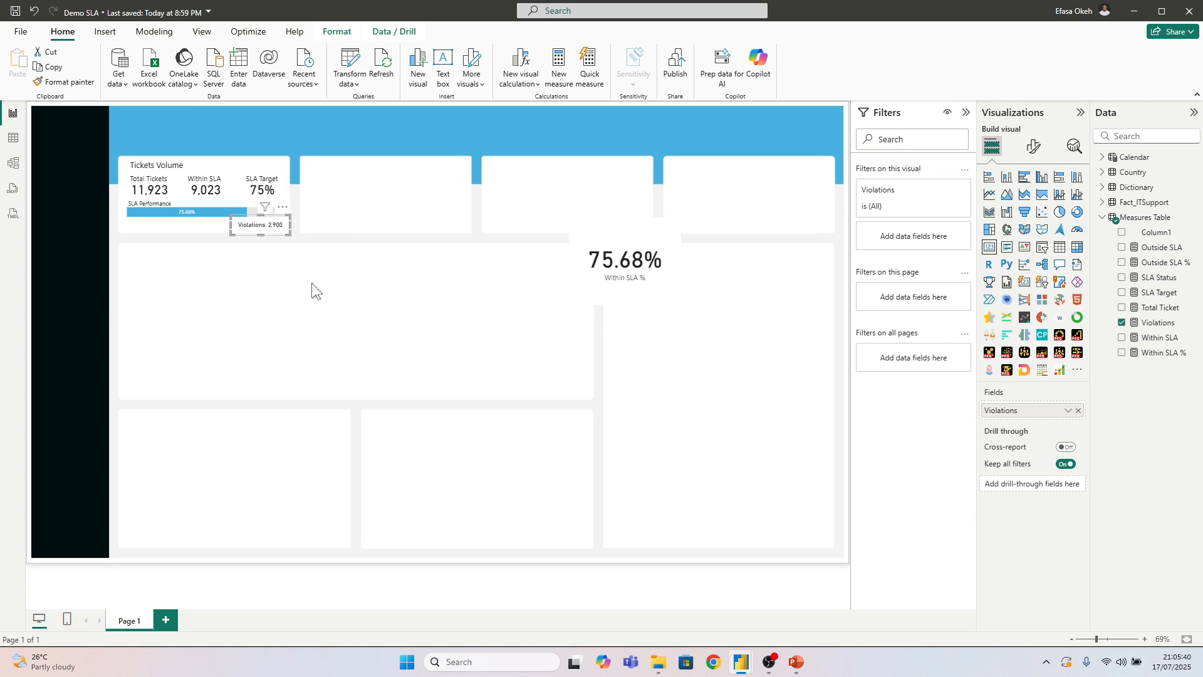
key(ctrl+c)
key(ctrl+v)
drag(269, 236, 318, 333)
Replace the duplicated card's field with SLA Status and place it in the Tickets Volume tile's lower-left corner, under the stacked bar
click(1078, 411)
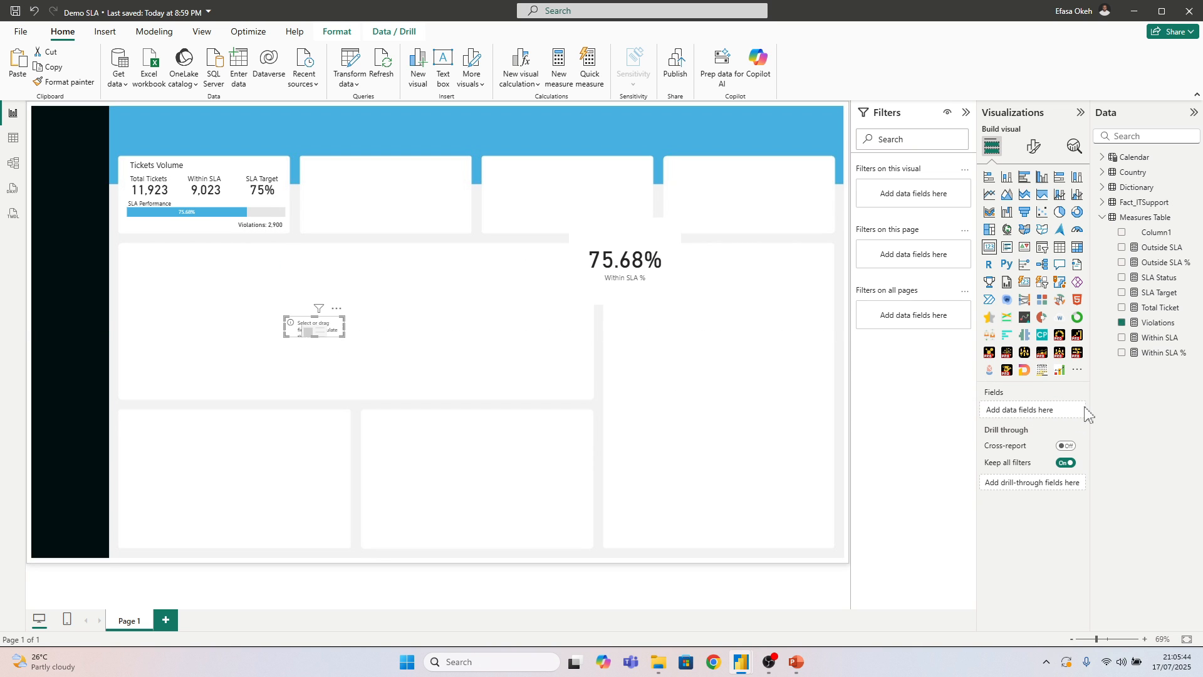
click(1121, 277)
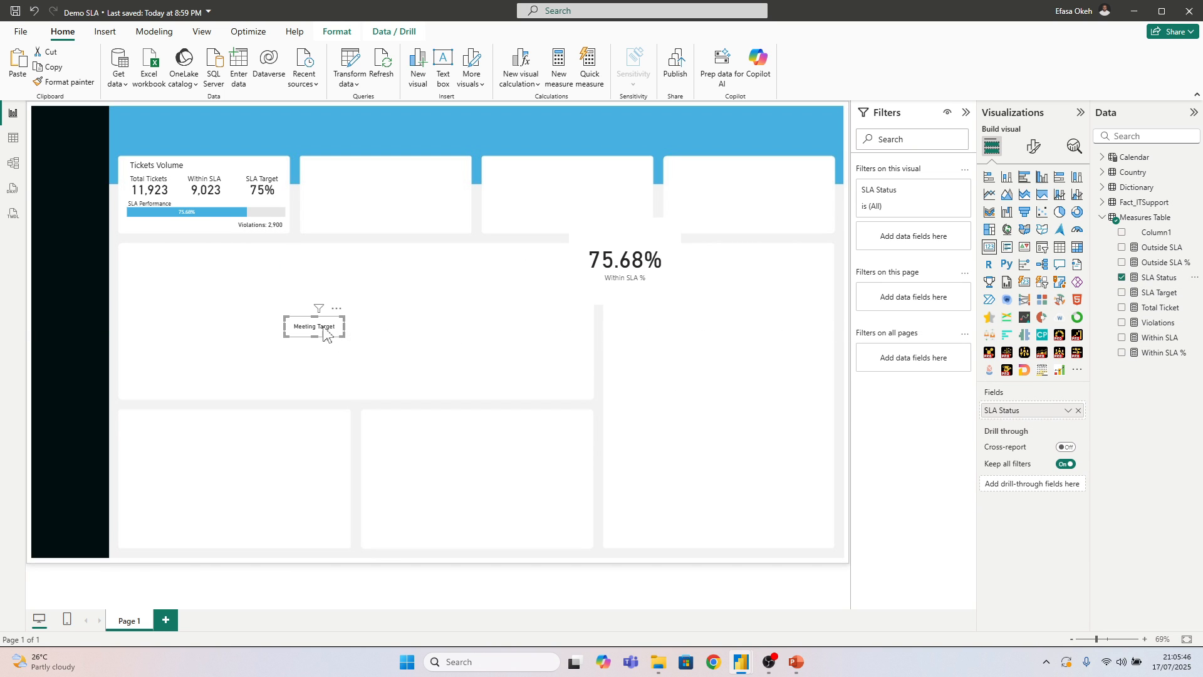
drag(327, 332, 157, 233)
click(324, 367)
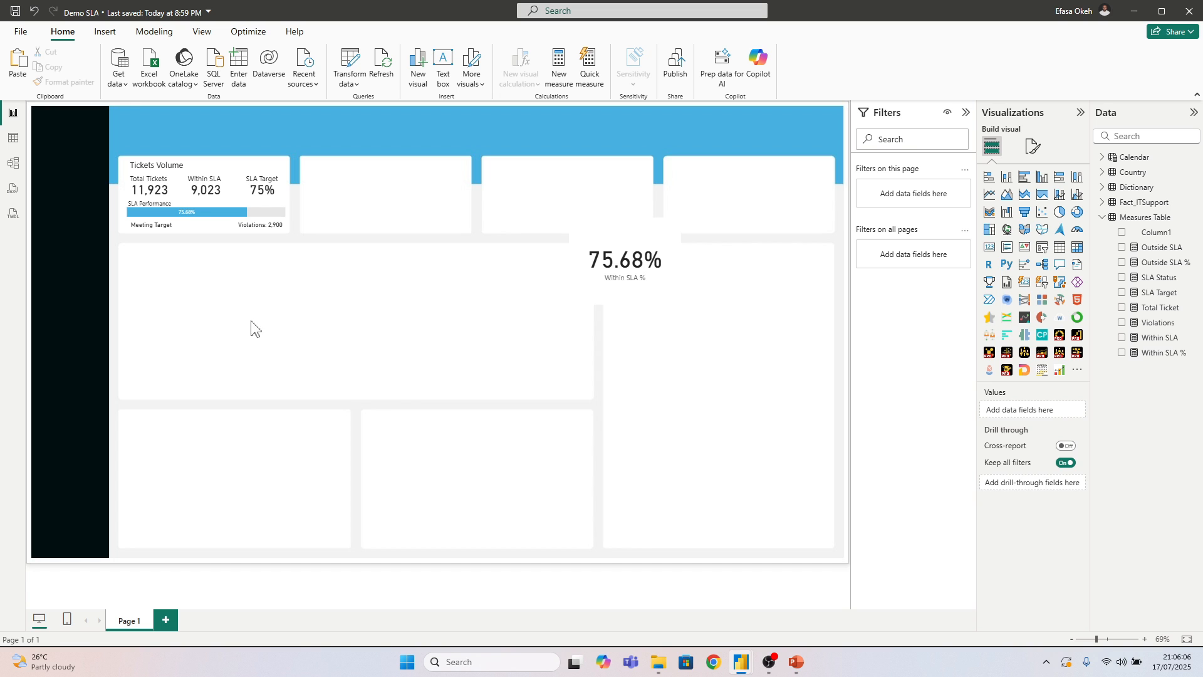
Switch to the IT Support Light Mode report and examine the colours of the SLA status and Violations labels on the four ticket tiles
mouse_move(740, 666)
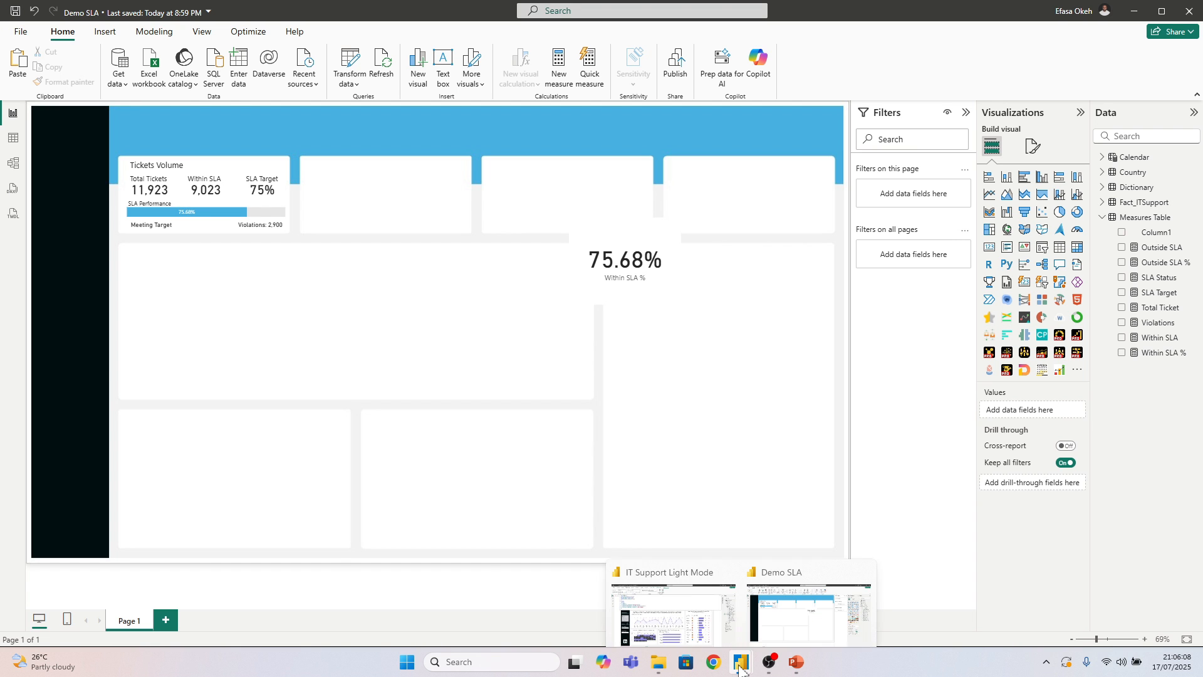
click(692, 626)
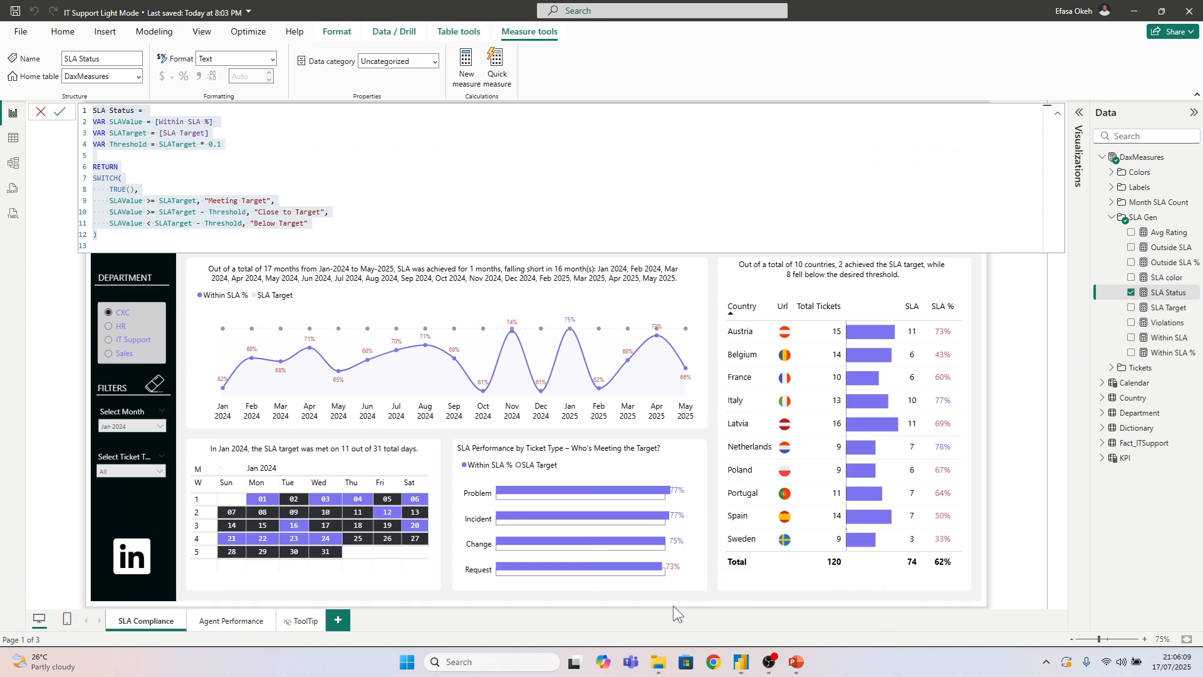
click(77, 372)
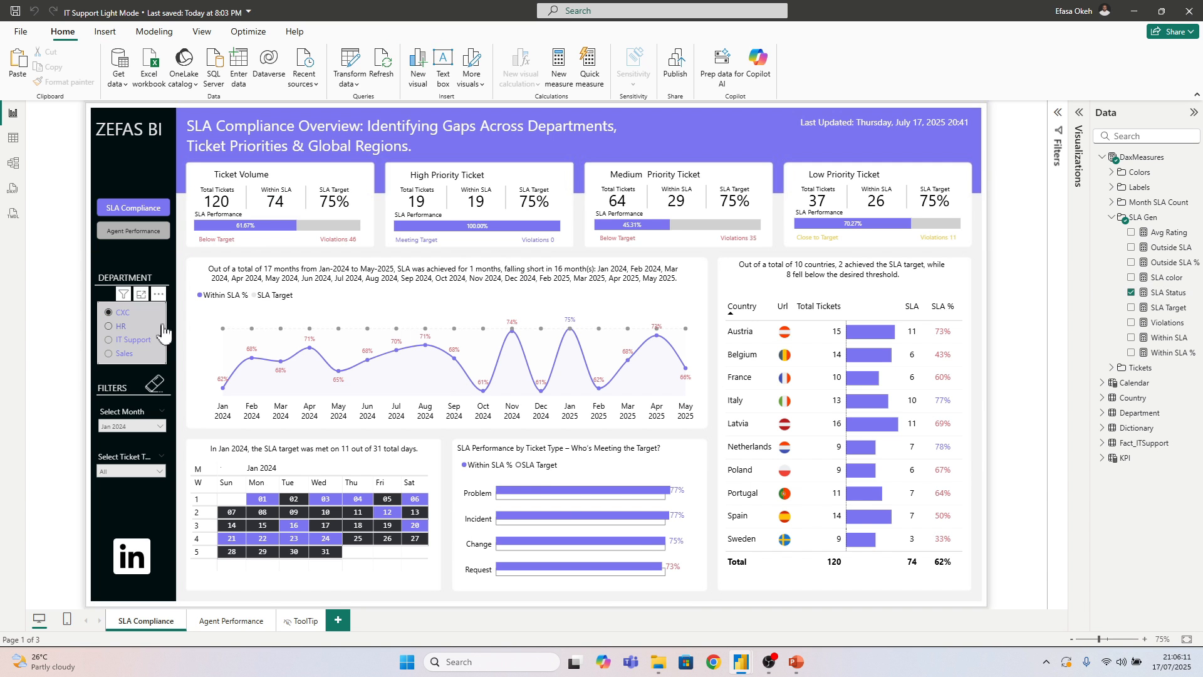
click(224, 242)
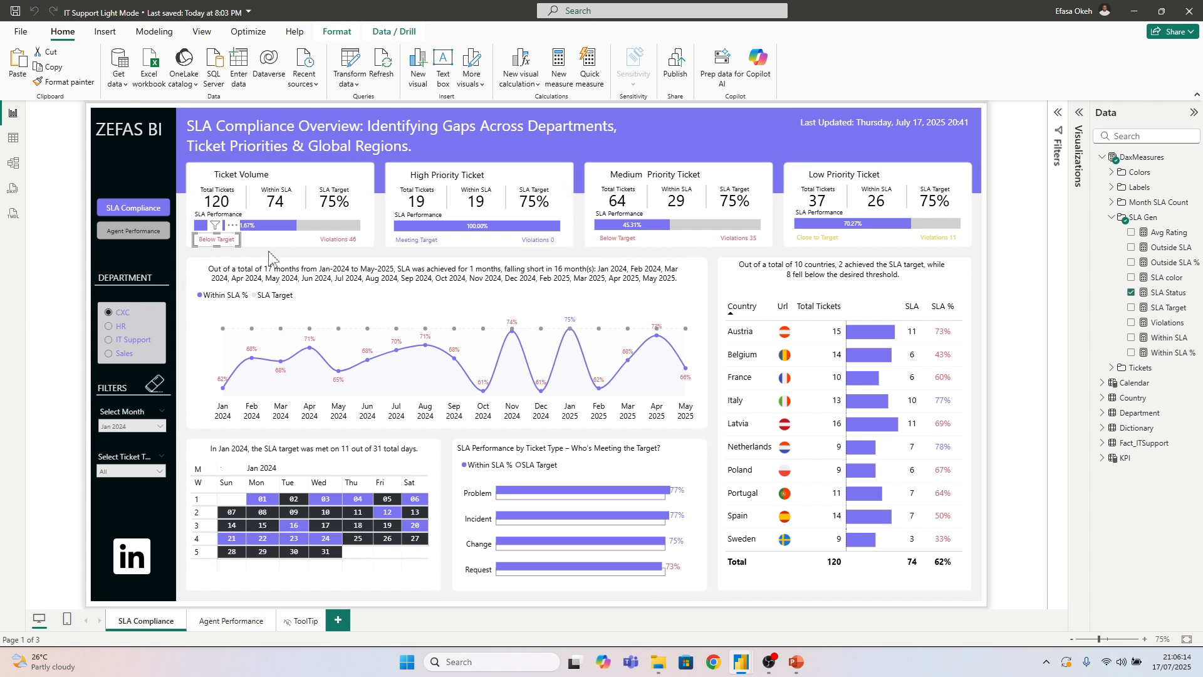
click(331, 246)
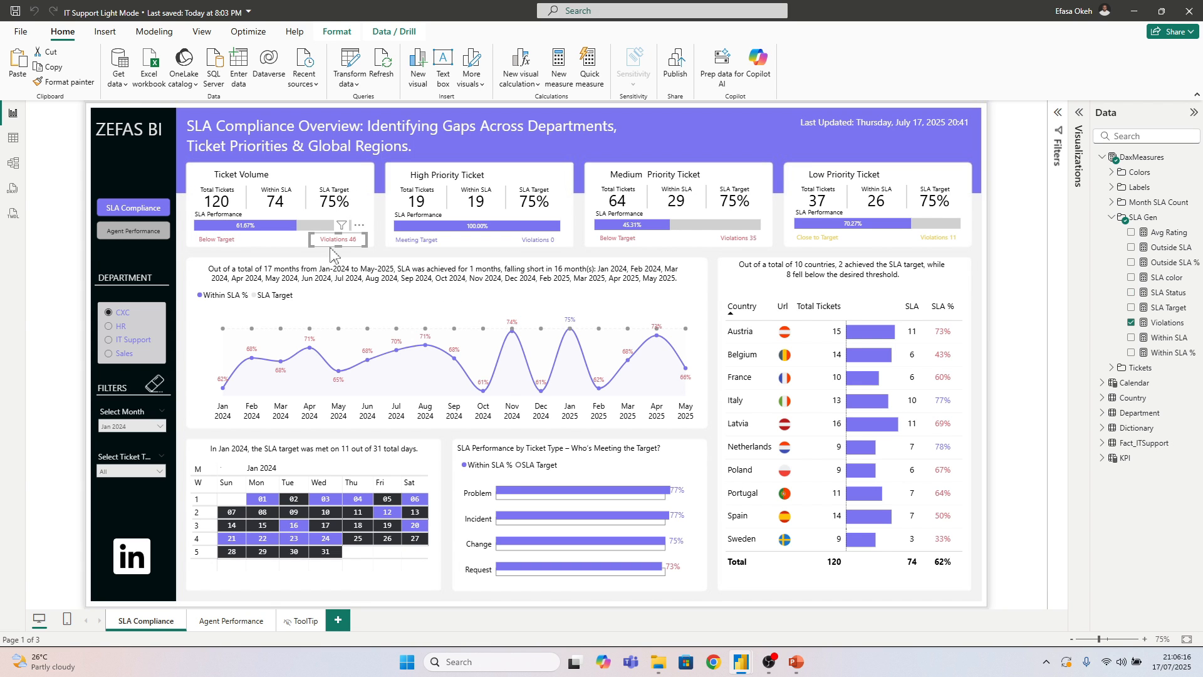
click(415, 241)
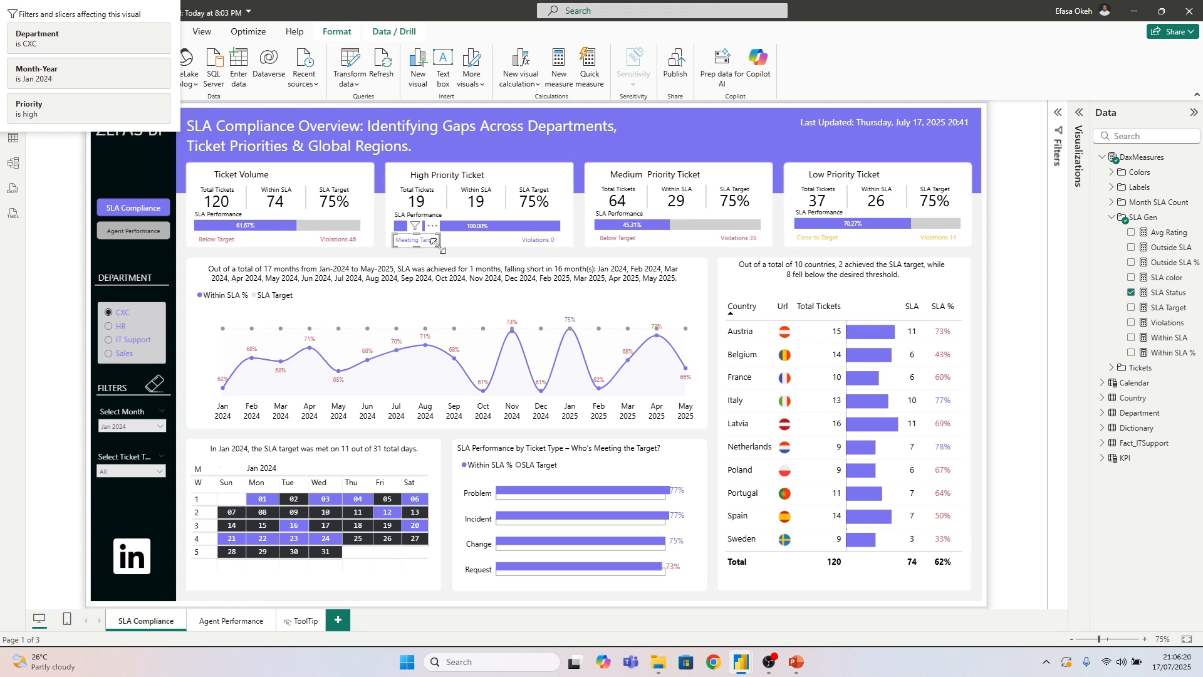
click(550, 244)
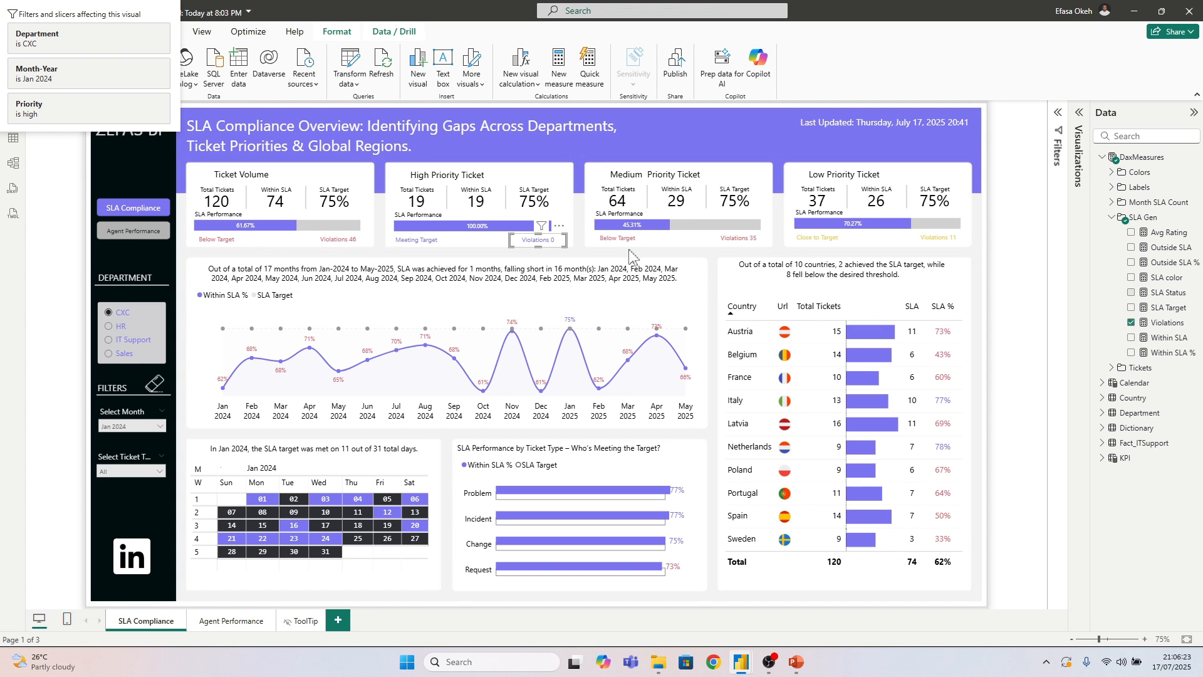
click(738, 240)
click(830, 240)
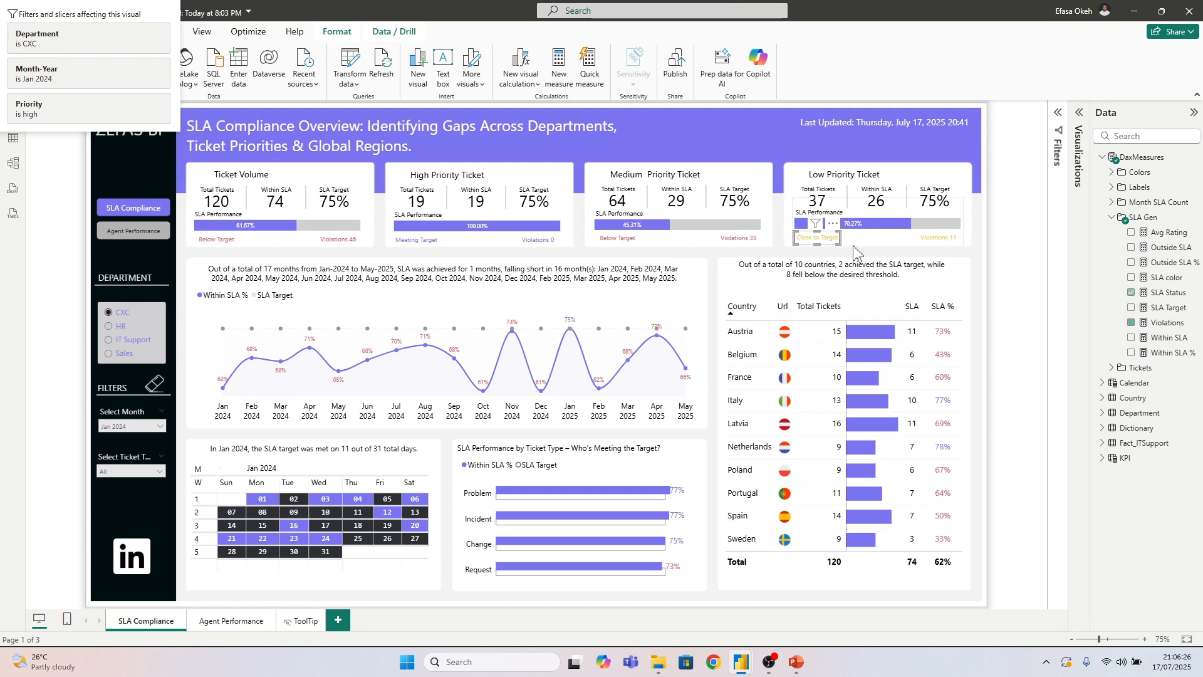
click(940, 244)
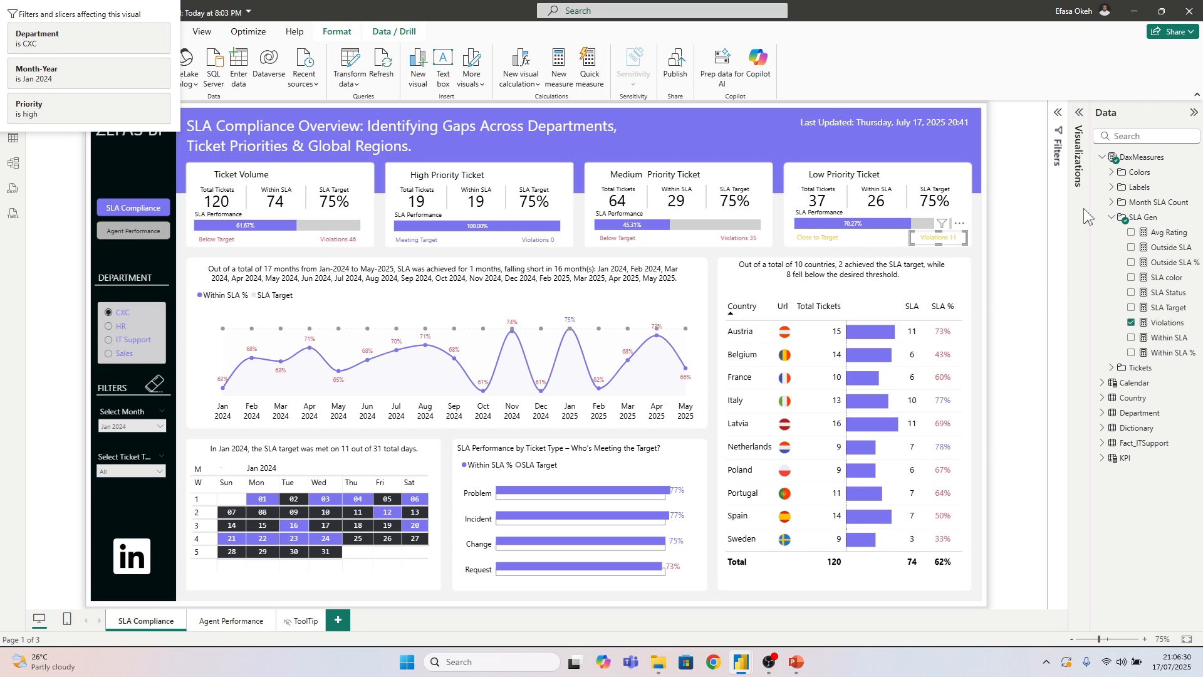
Open the SLA color measure from the SLA Gen folder of DaxMeasures and examine its conditional colour formula
click(1111, 217)
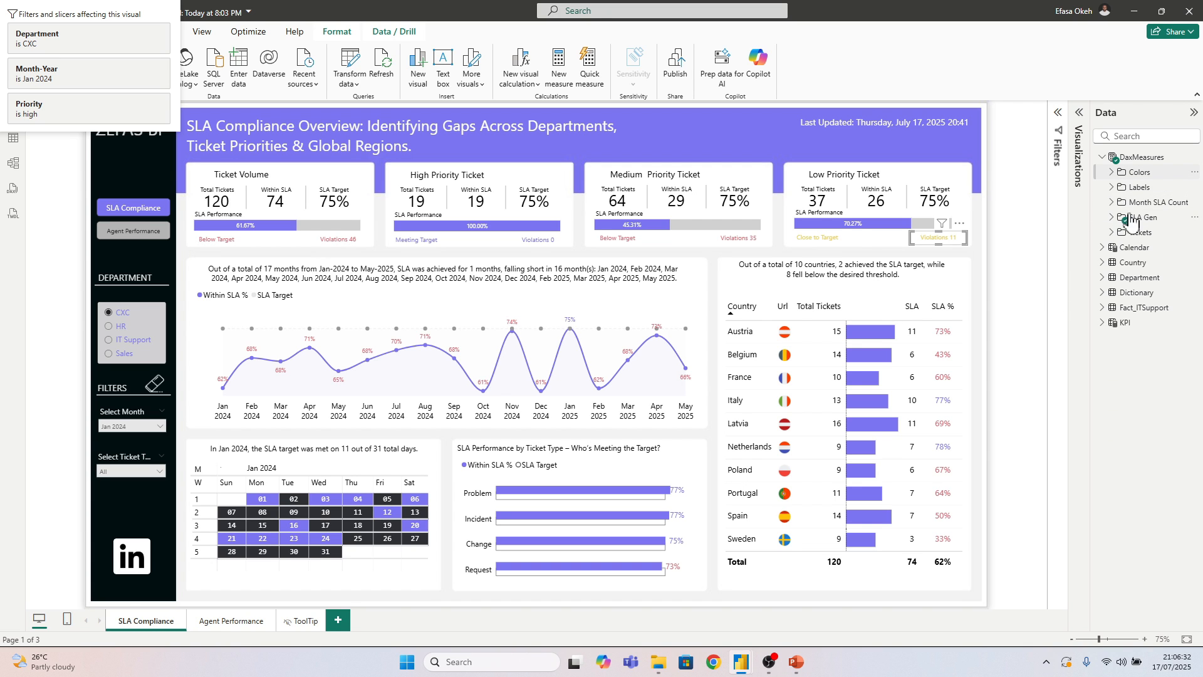
click(1112, 171)
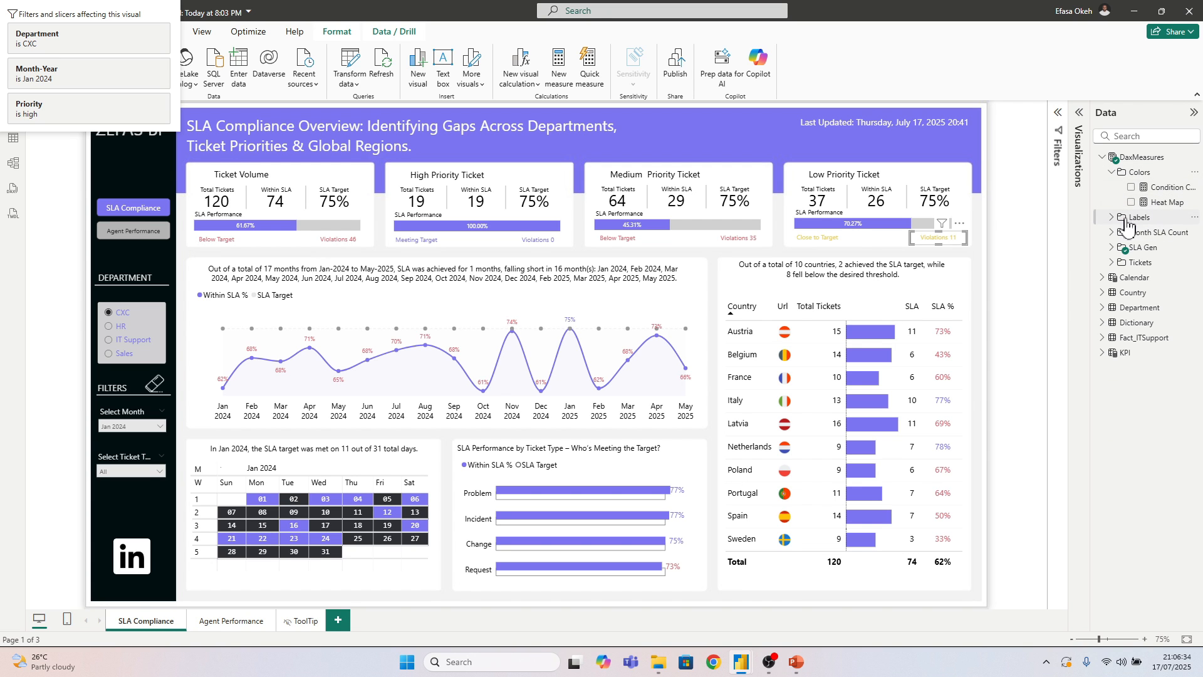
click(1112, 234)
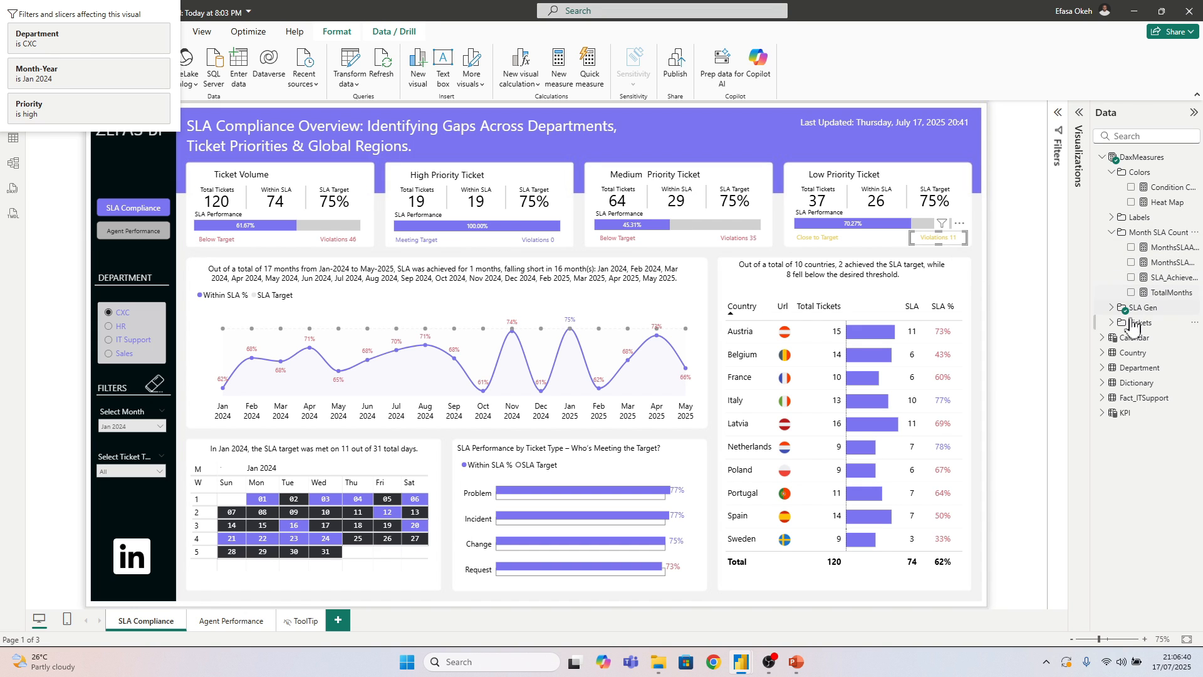
click(1112, 232)
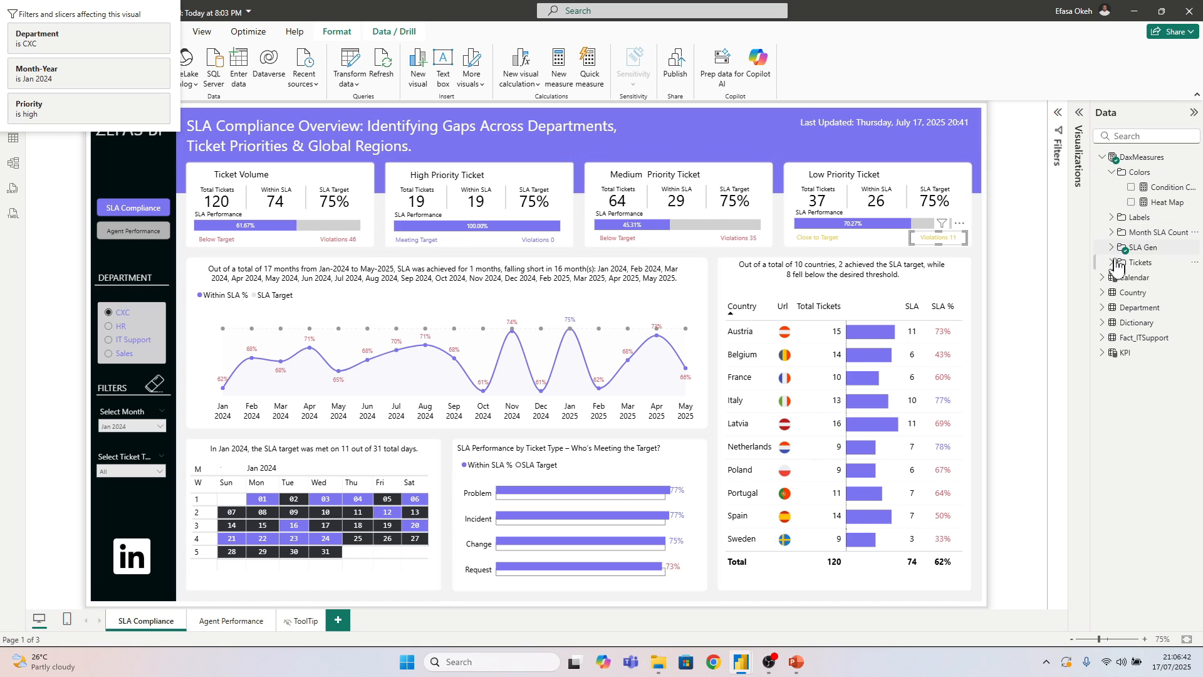
click(1112, 248)
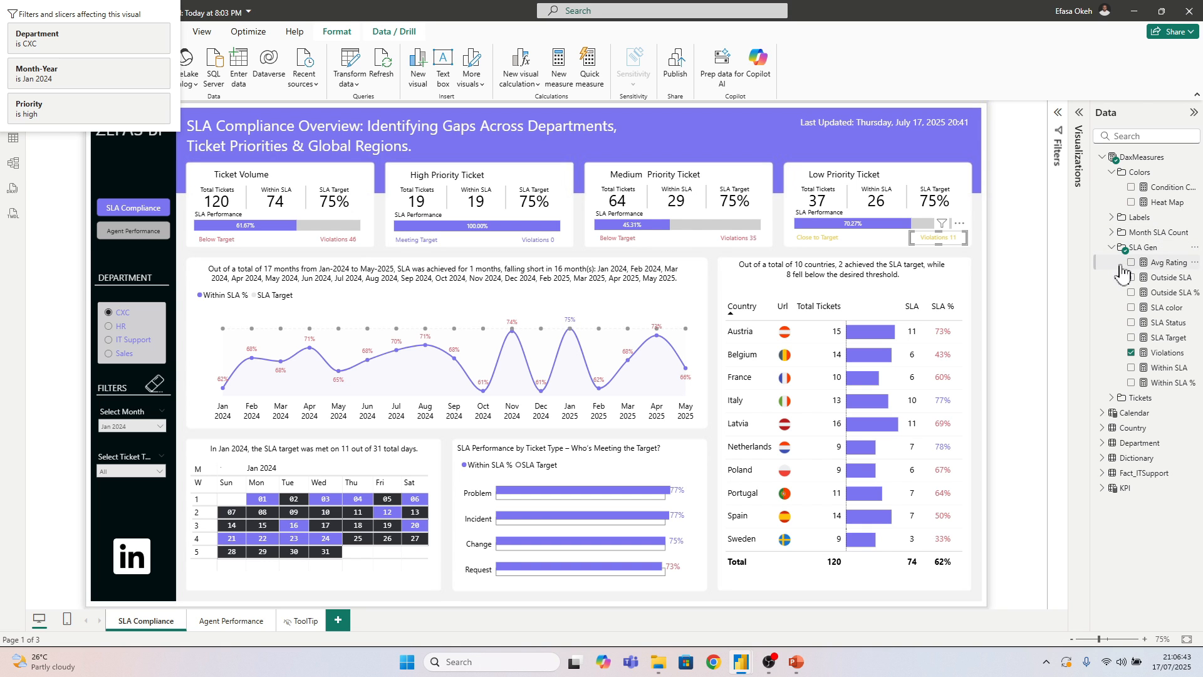
click(1165, 308)
click(313, 158)
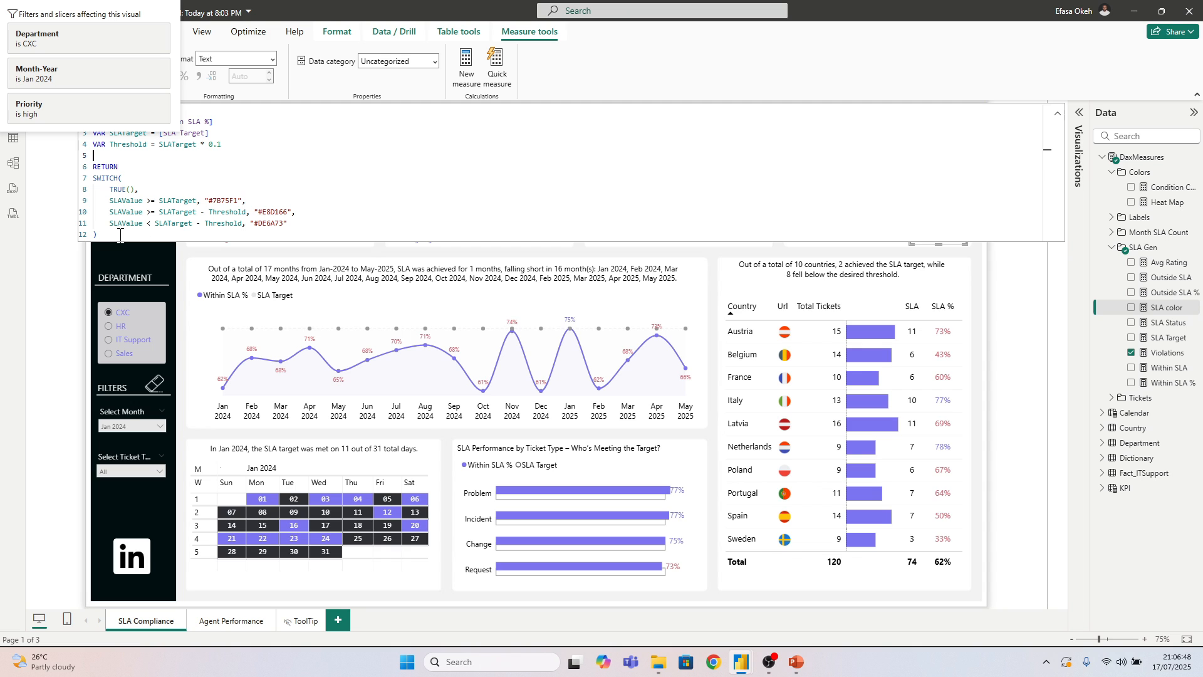
drag(112, 237, 82, 94)
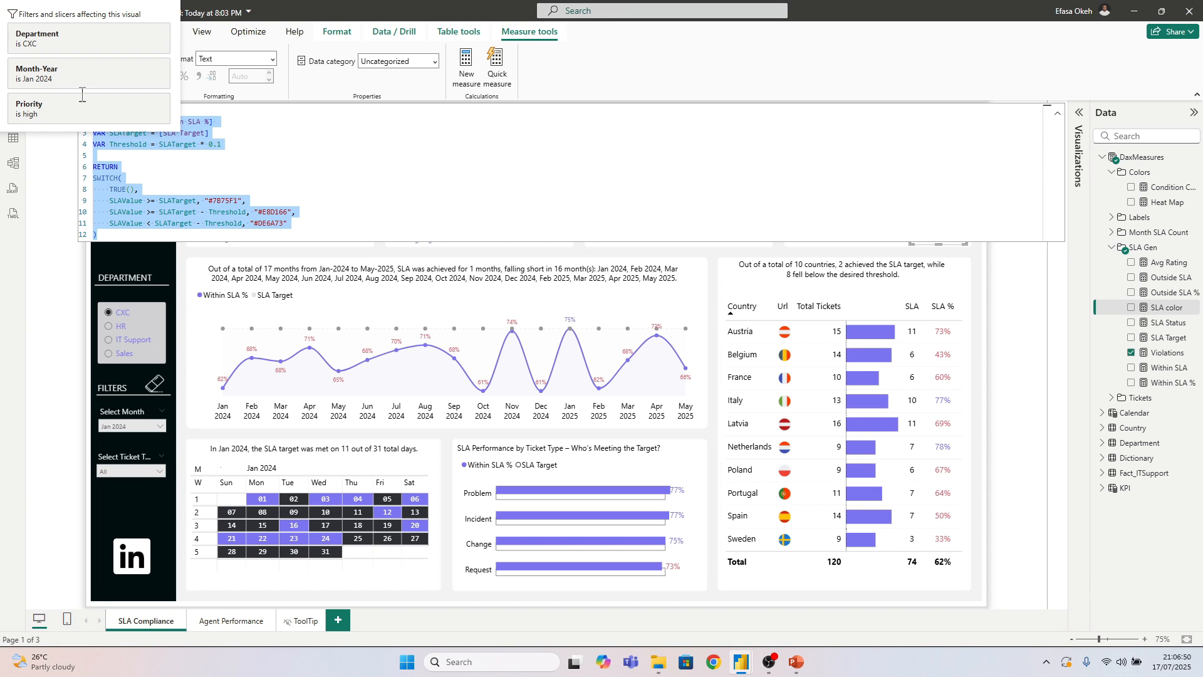
click(128, 11)
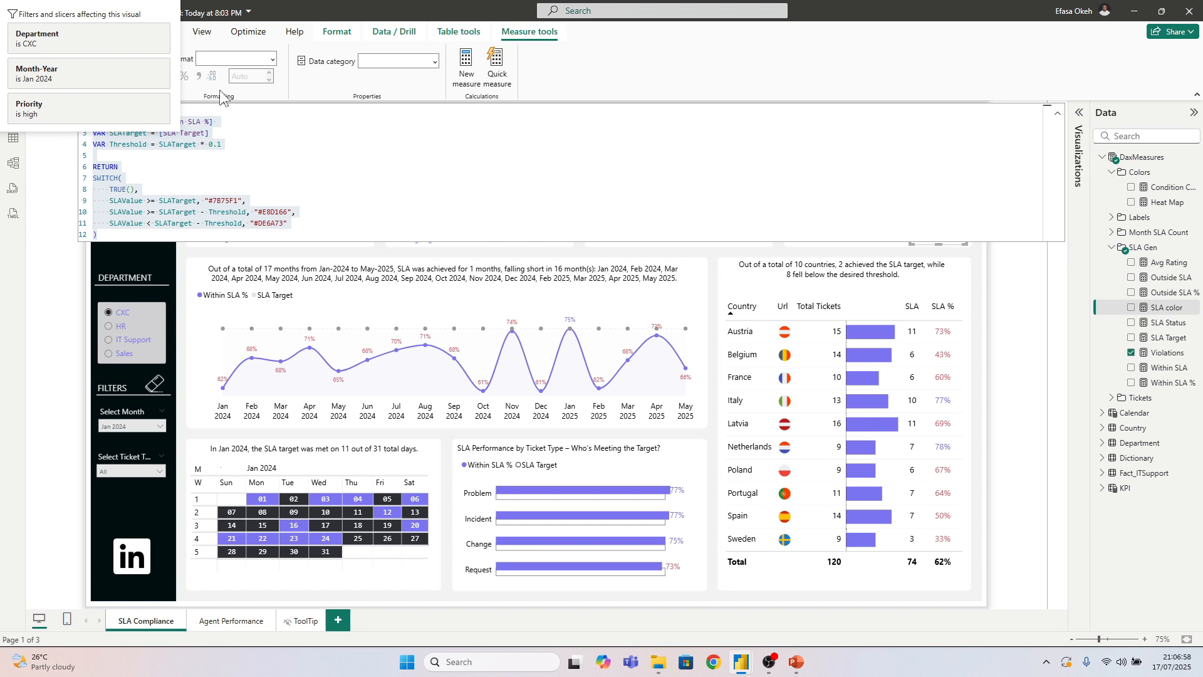
click(325, 173)
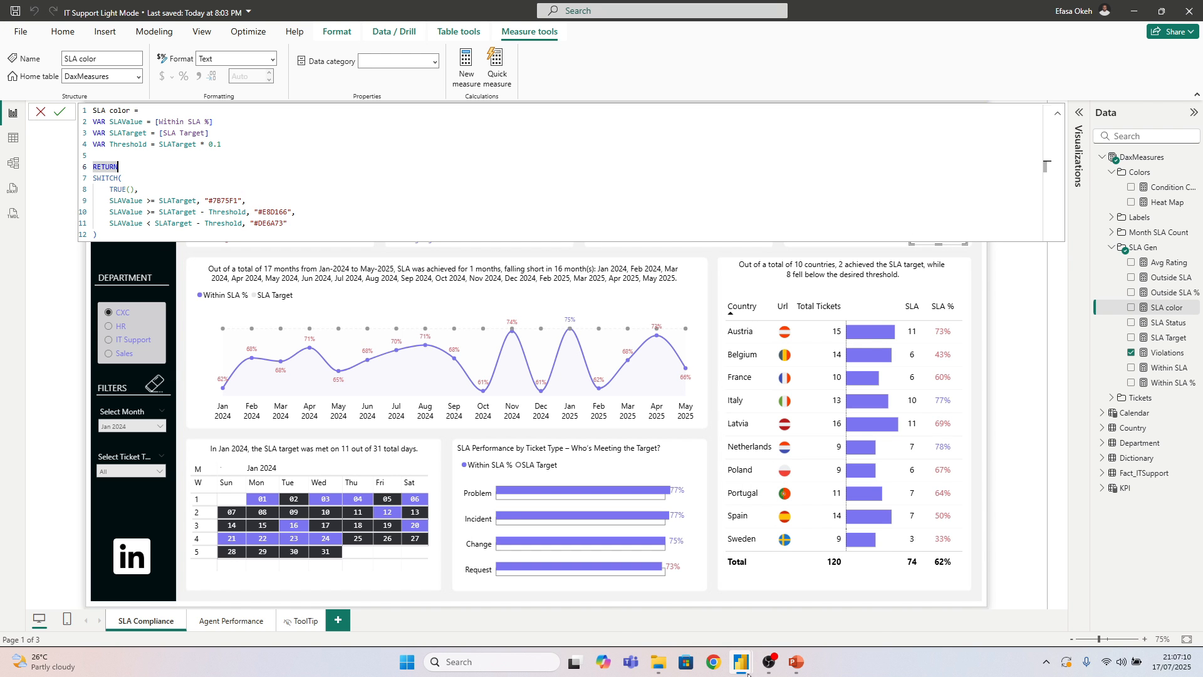
Return to the Demo SLA report and copy the entire formula of the SLA Status measure
mouse_move(727, 636)
click(775, 603)
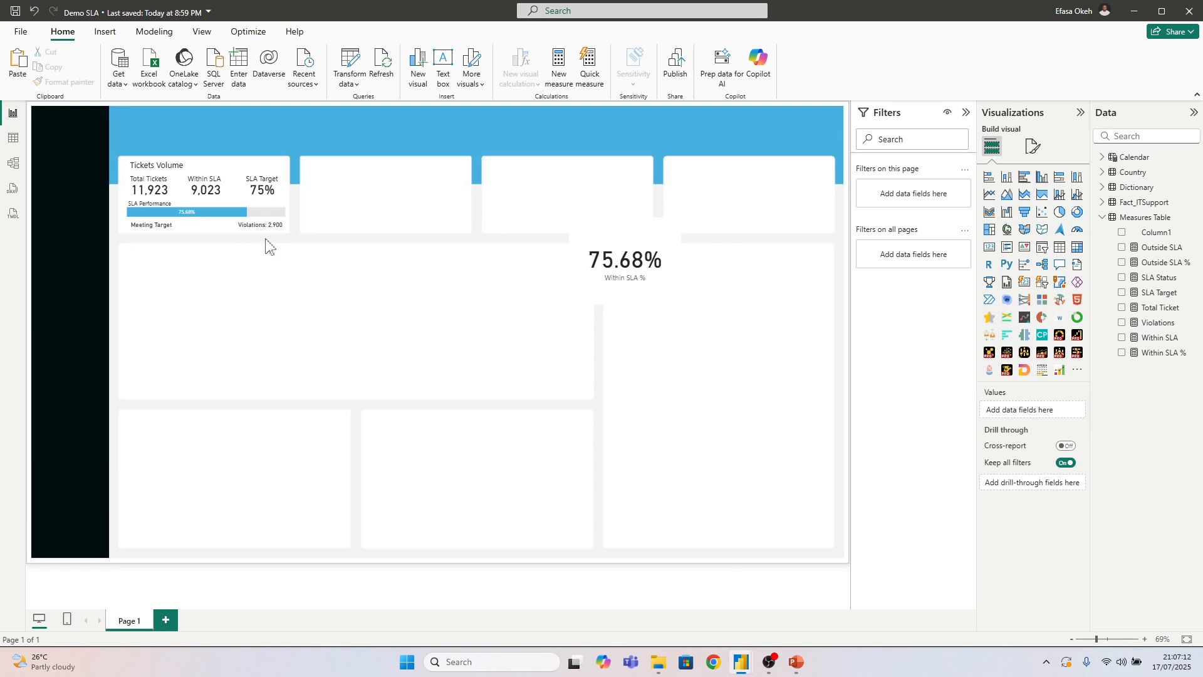
click(1159, 277)
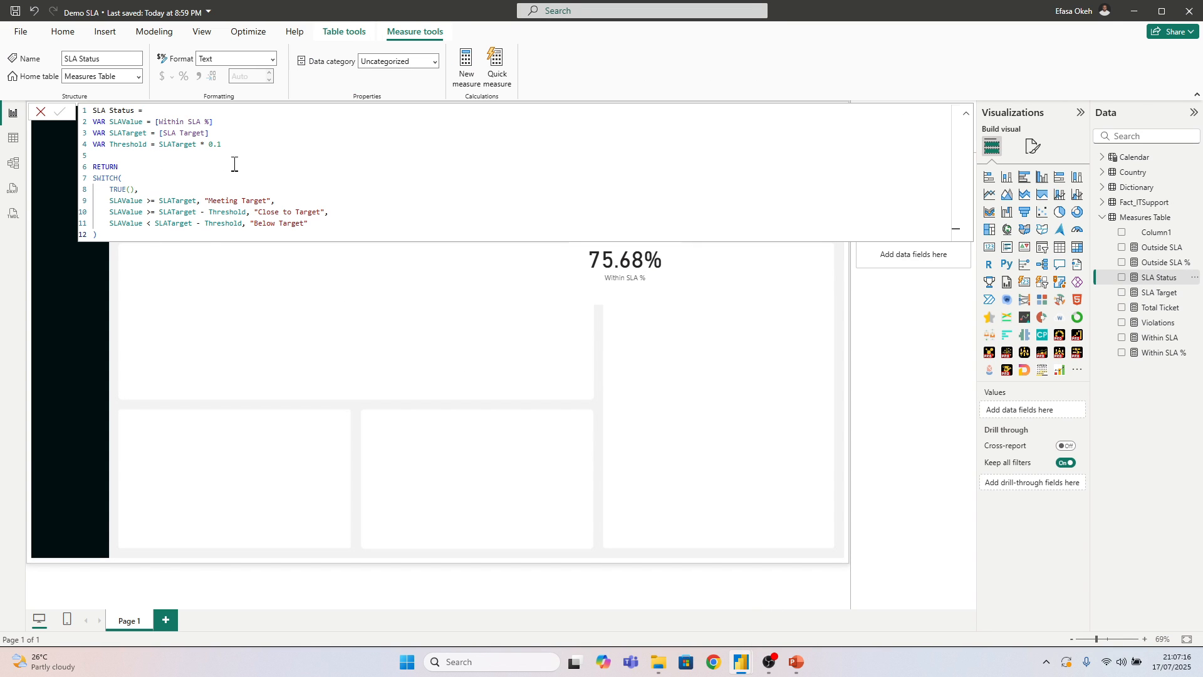
drag(102, 236, 71, 108)
key(ctrl+c)
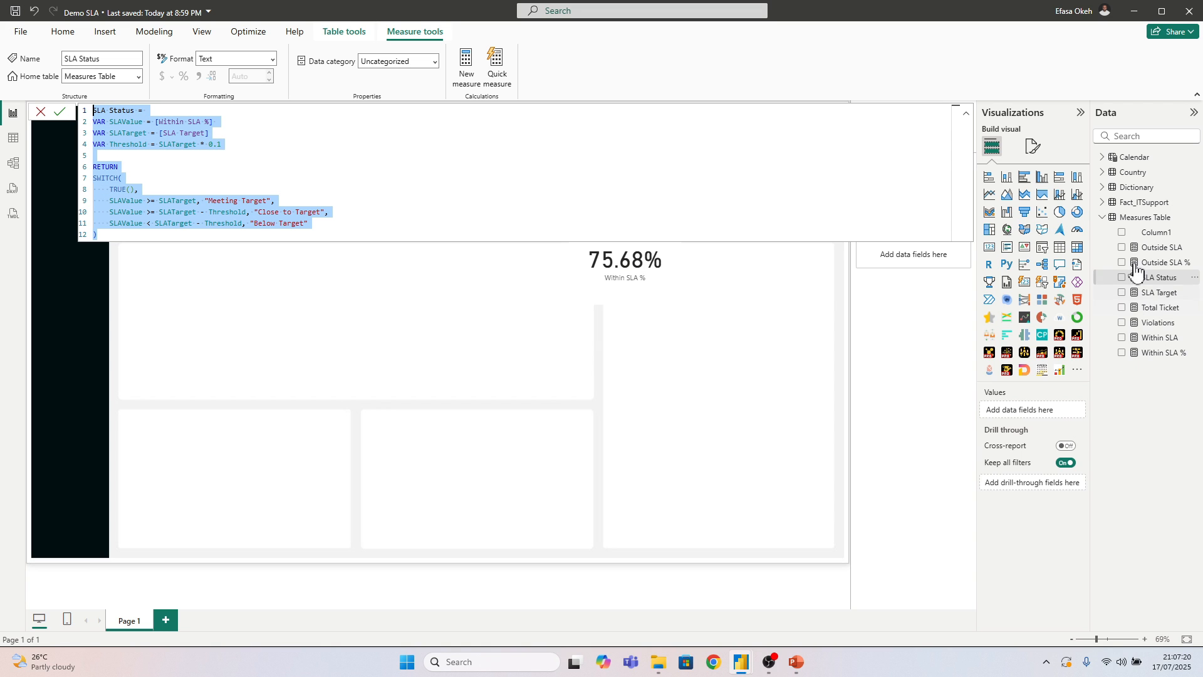
Create a new measure in Measures Table from the copied formula and name it SLA Status Color
right_click(1130, 218)
click(1062, 244)
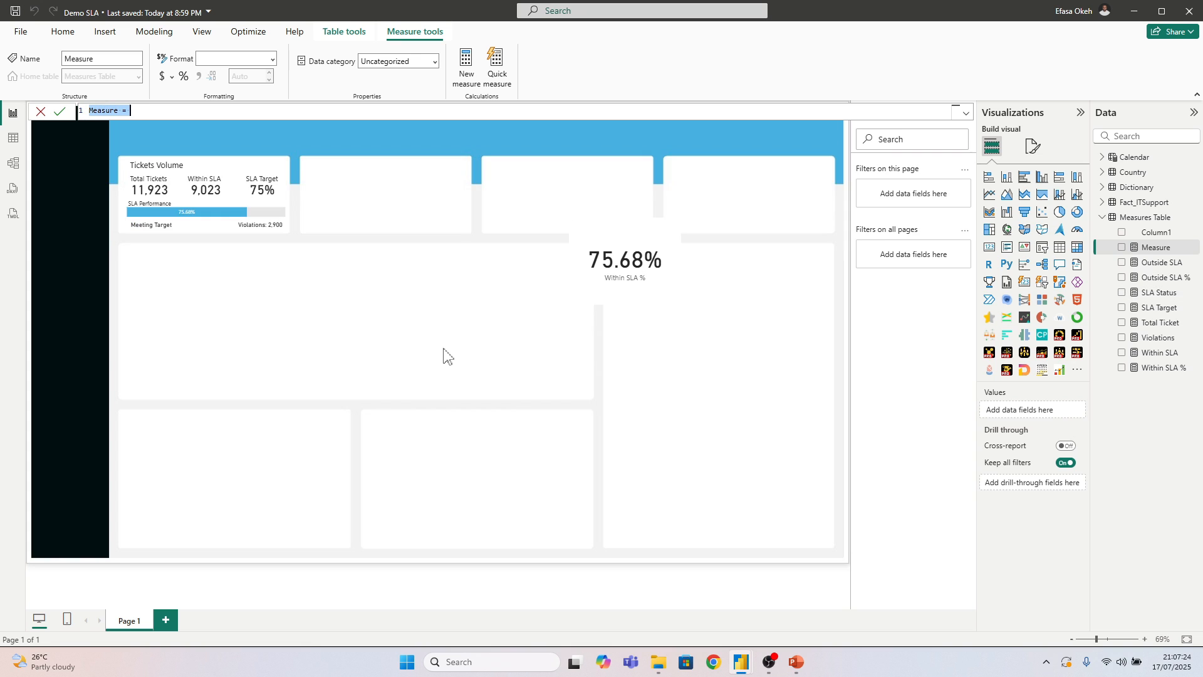
key(ctrl+v)
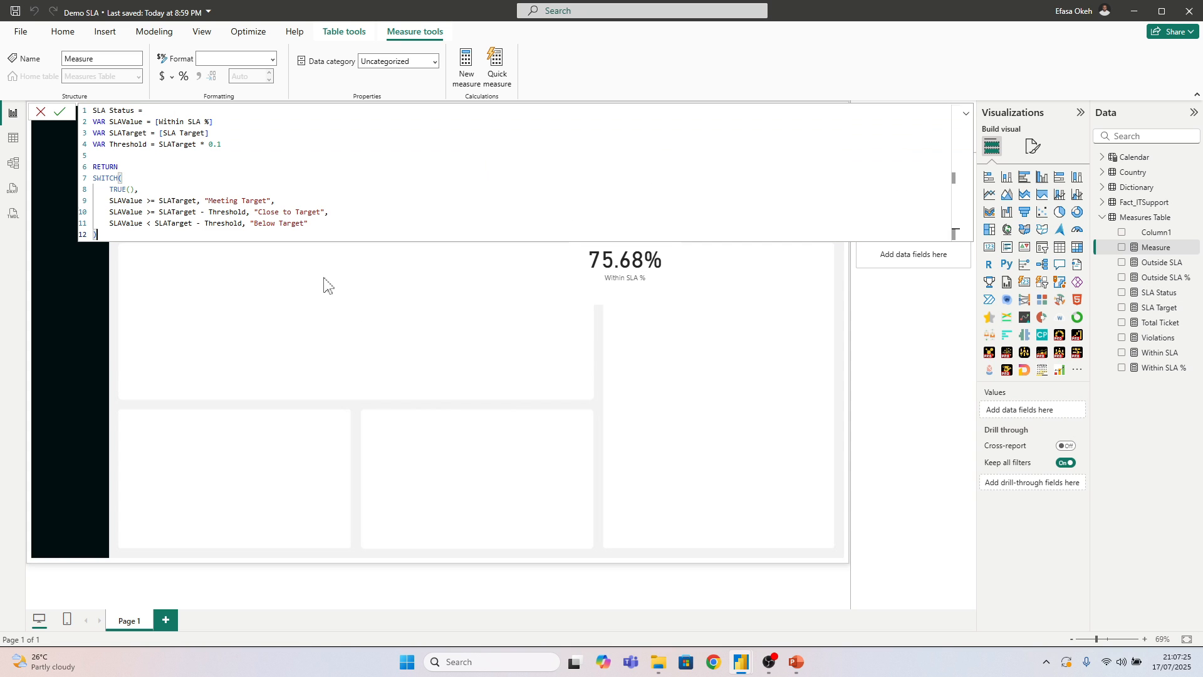
click(133, 110)
key(Return)
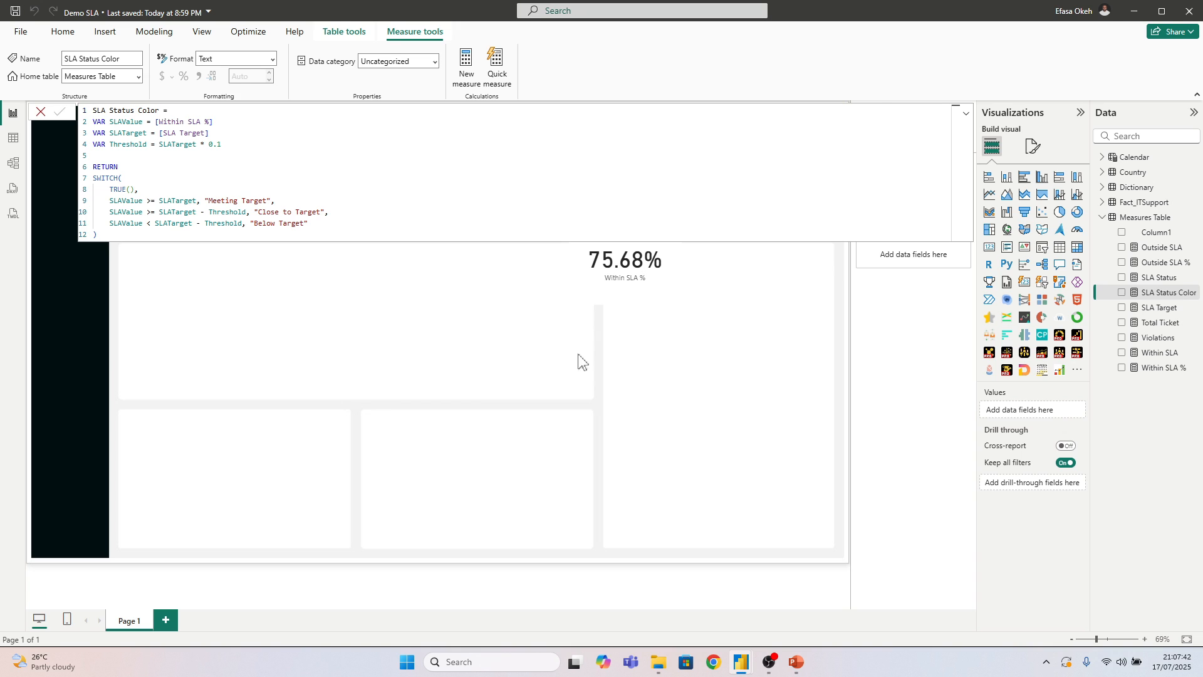
Save the report and insert a rectangle shape on the page as a colour sample
click(593, 356)
click(16, 11)
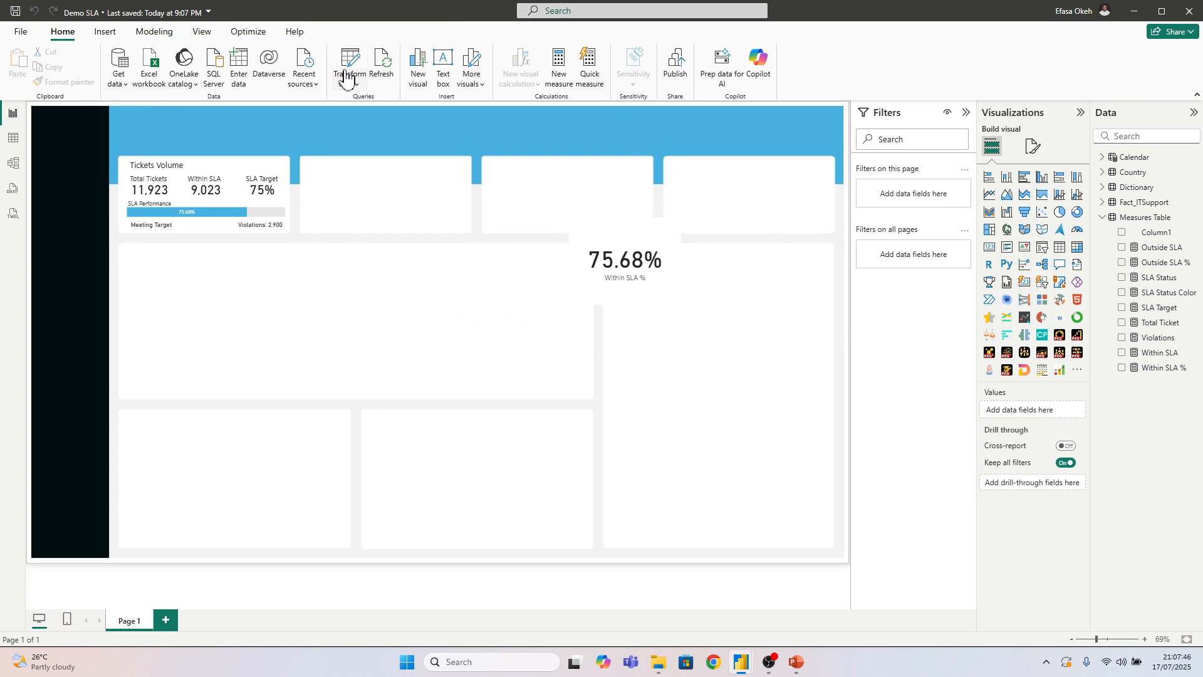
click(105, 32)
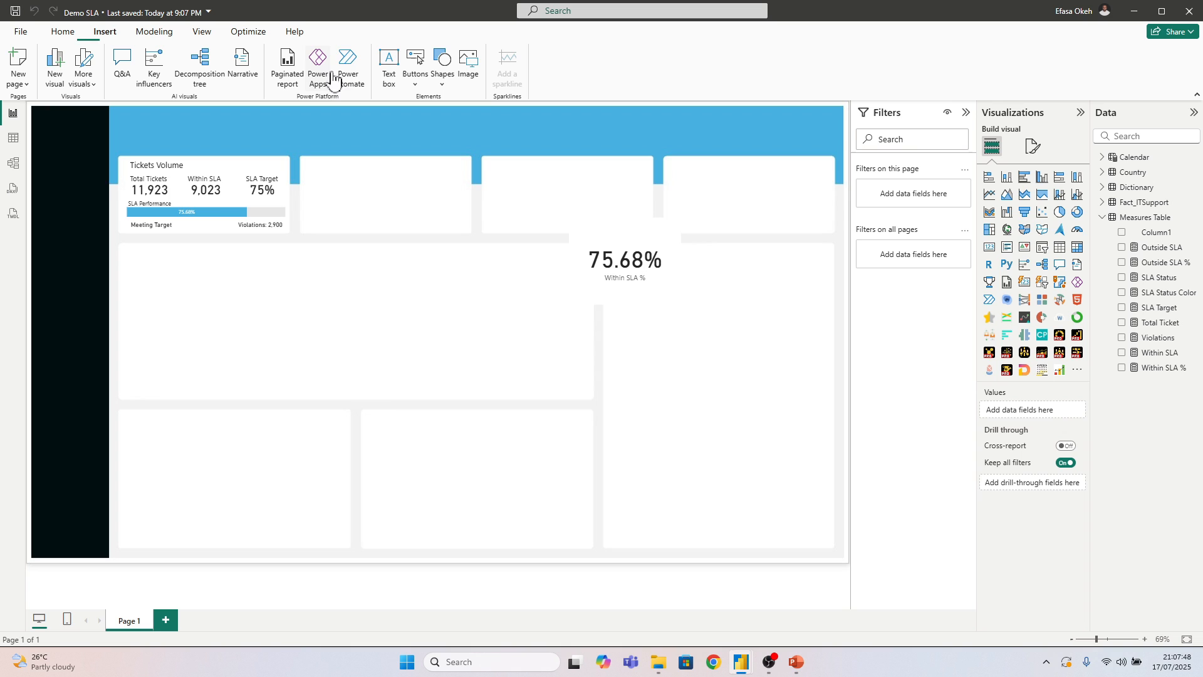
click(443, 78)
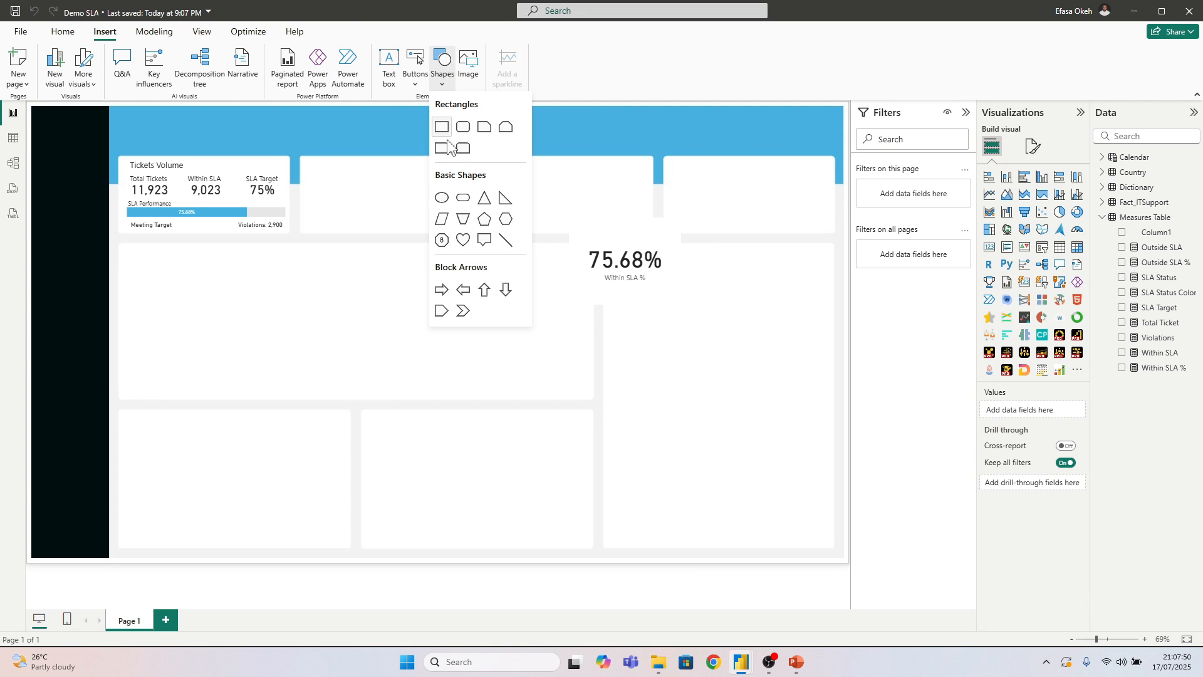
click(462, 131)
drag(177, 258, 655, 371)
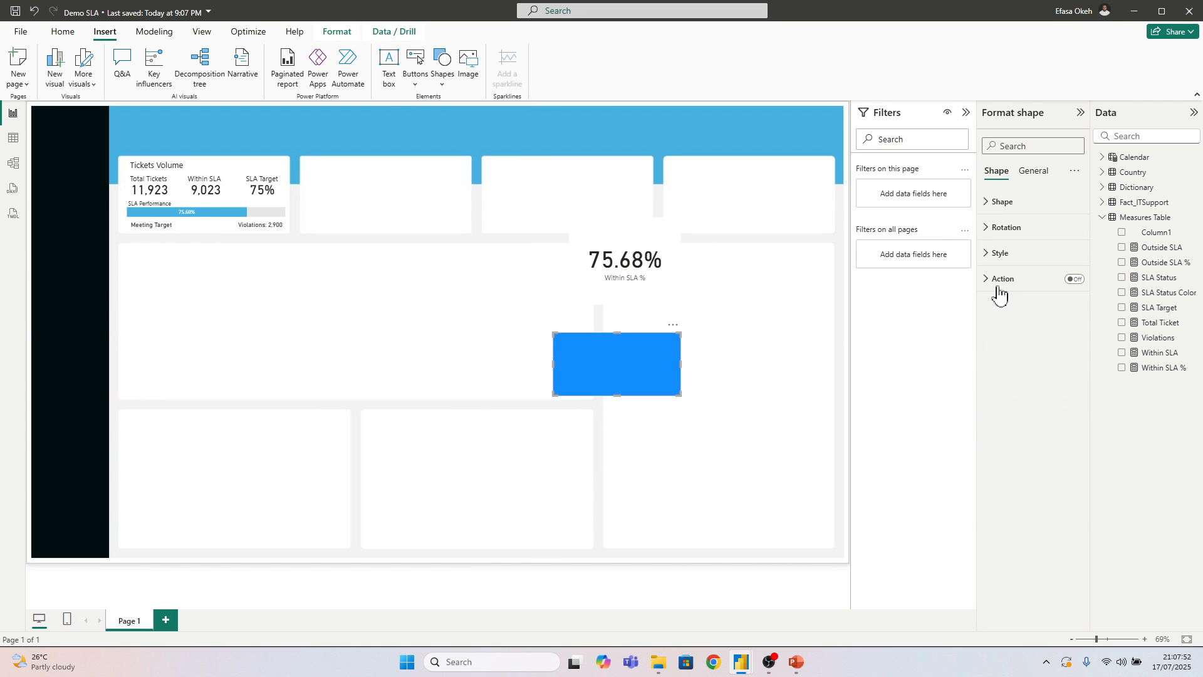
Fill the rectangle with the recently used light blue and copy its hex code, #46B1E1
click(1000, 253)
click(1006, 315)
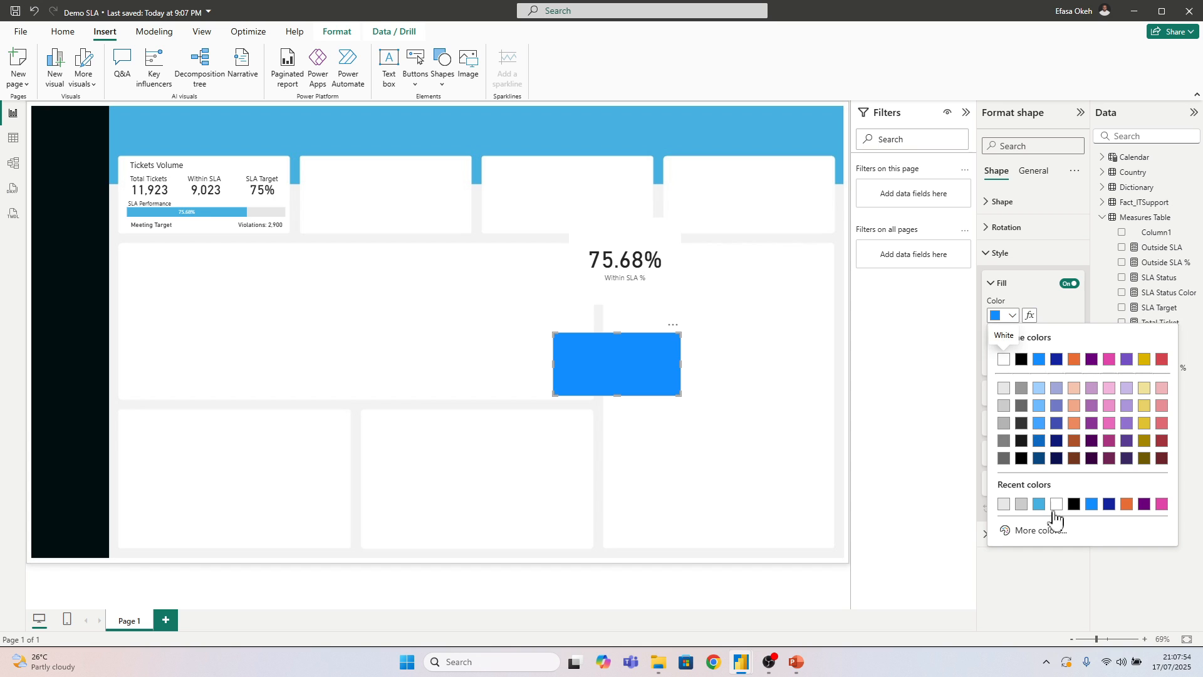
click(1039, 504)
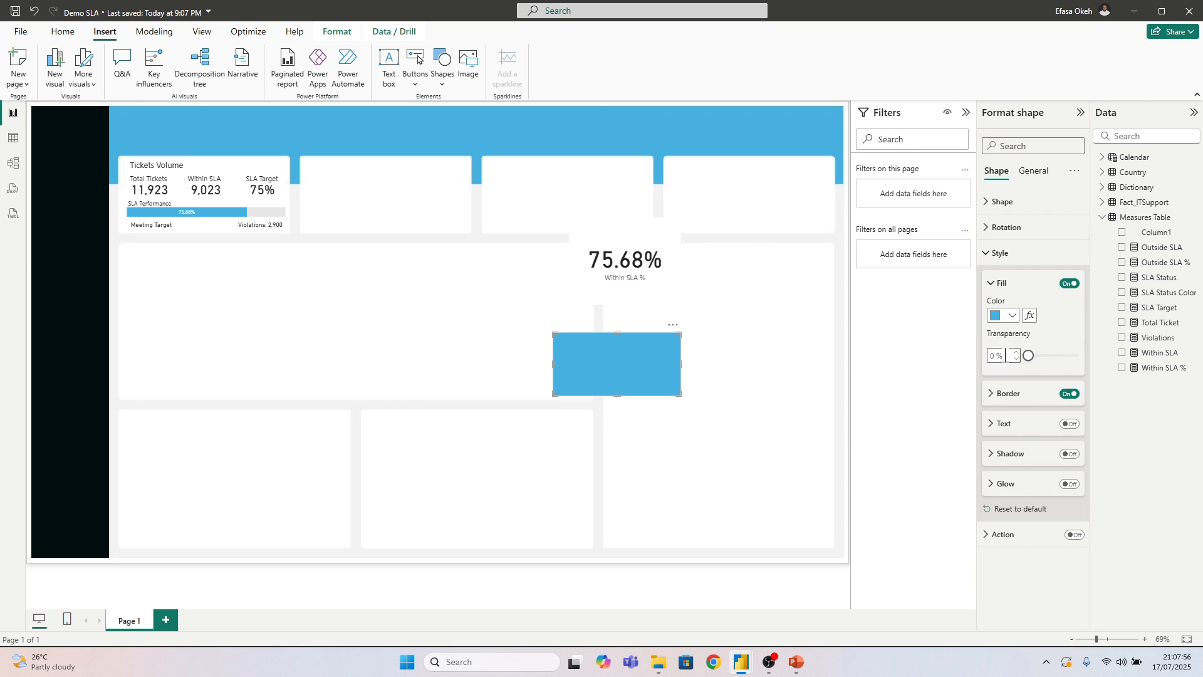
click(1012, 316)
click(1031, 533)
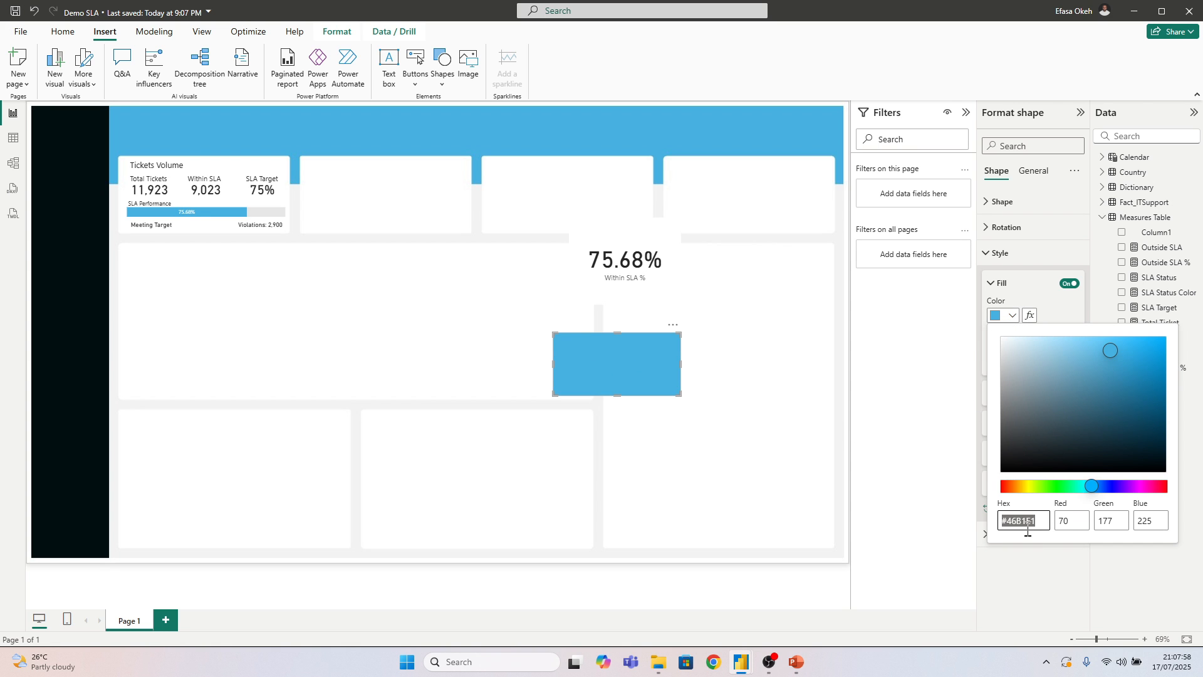
drag(1041, 520, 1004, 520)
key(ctrl+c)
key(Escape)
Replace the "Meeting Target" result in the SLA Status Color measure with "#46B1E1" and commit the formula
click(1164, 292)
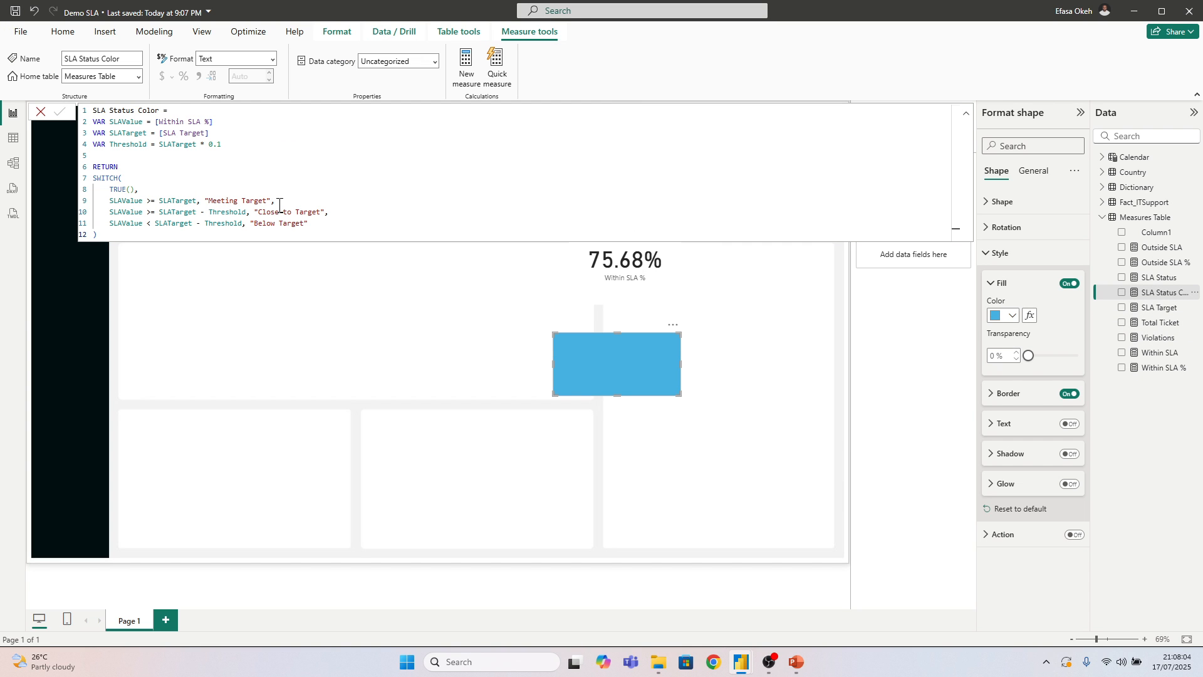
drag(268, 201, 209, 201)
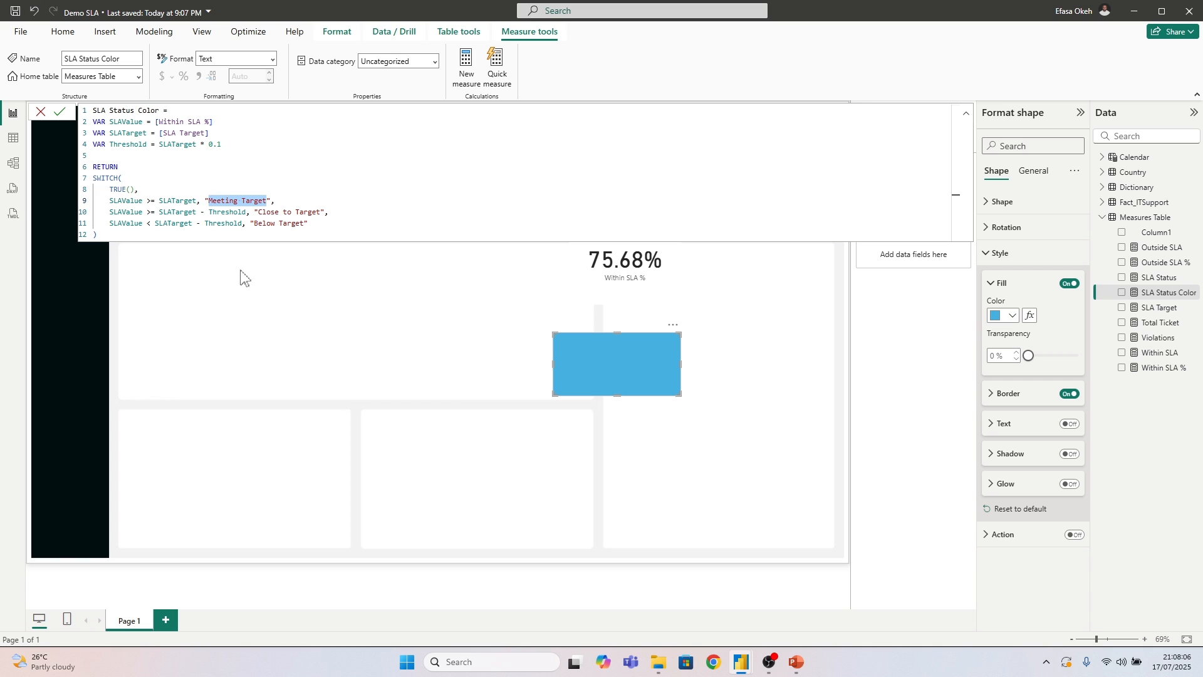
key(ctrl+v)
key(Return)
click(626, 399)
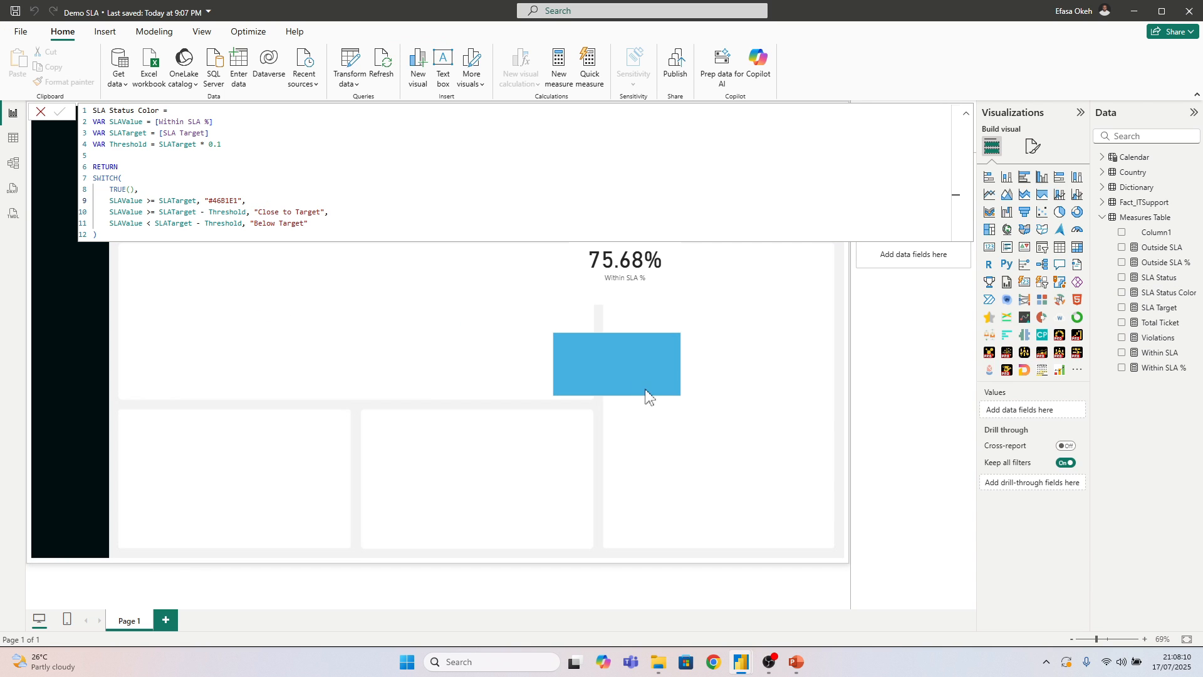
Fill the sample rectangle with the theme yellow #E1C233 and copy its hex code
click(645, 392)
click(1005, 256)
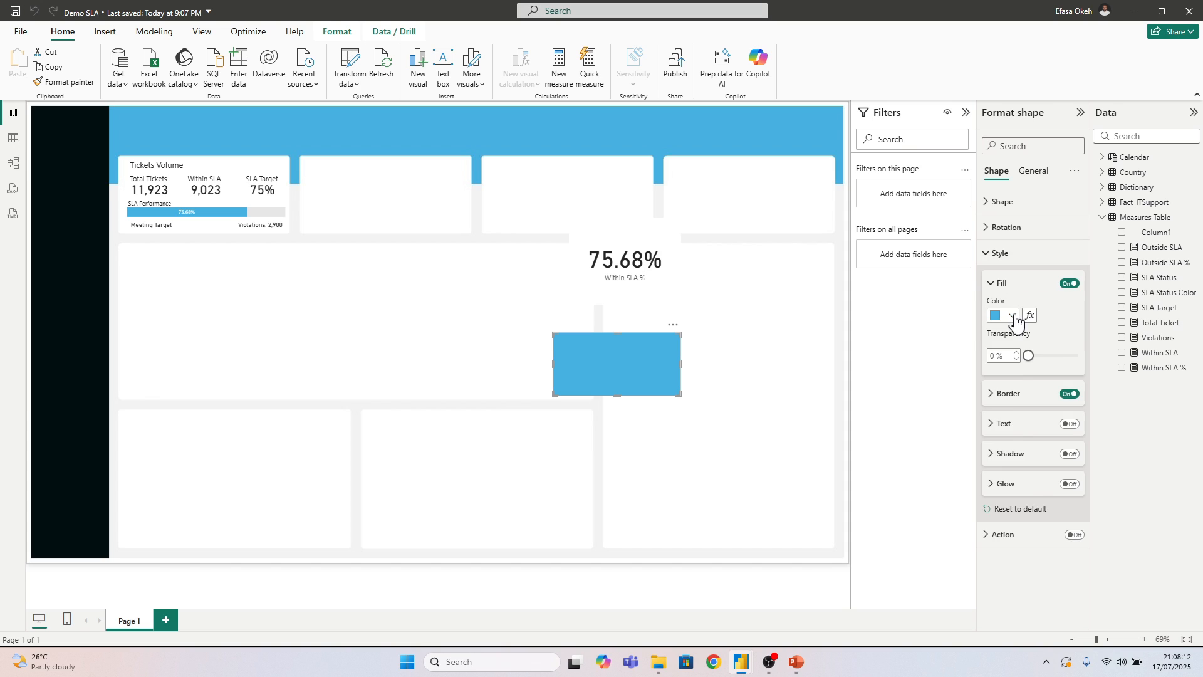
click(1013, 316)
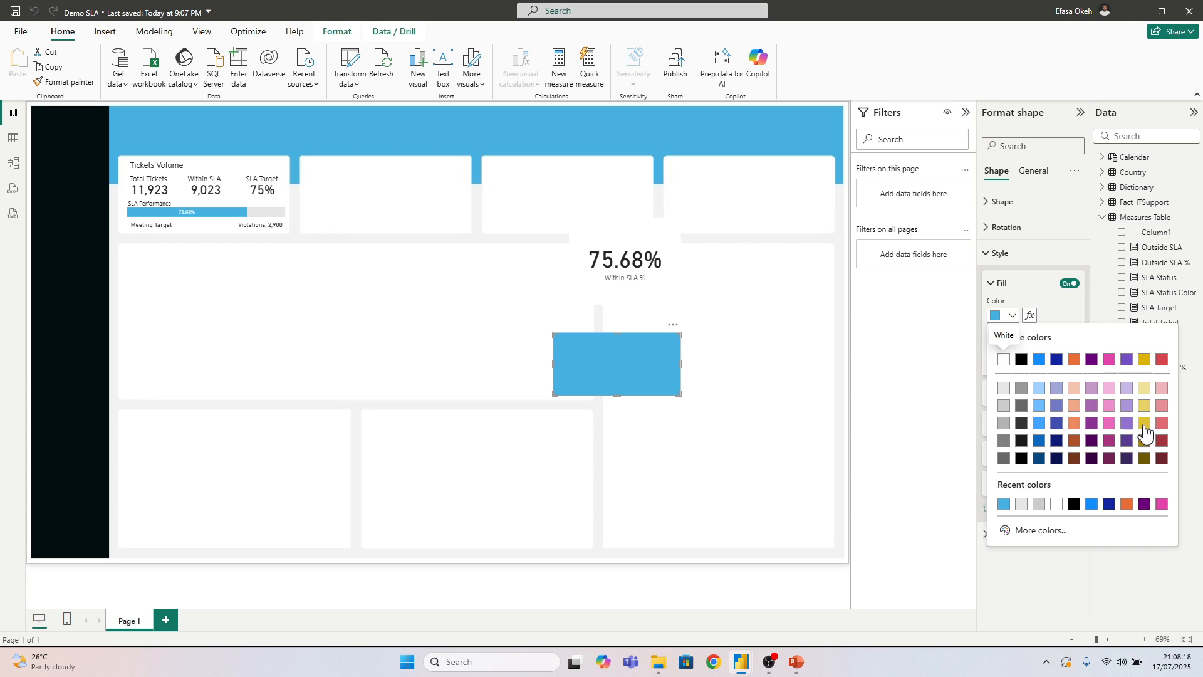
click(1144, 423)
click(1012, 316)
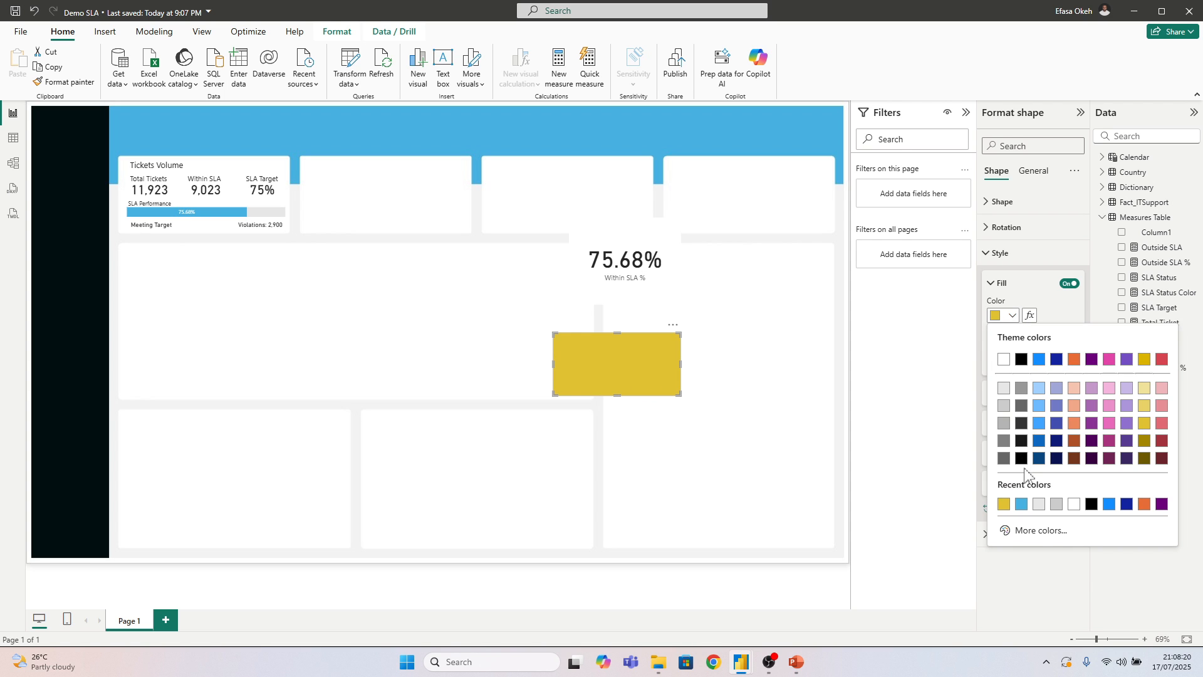
click(1028, 537)
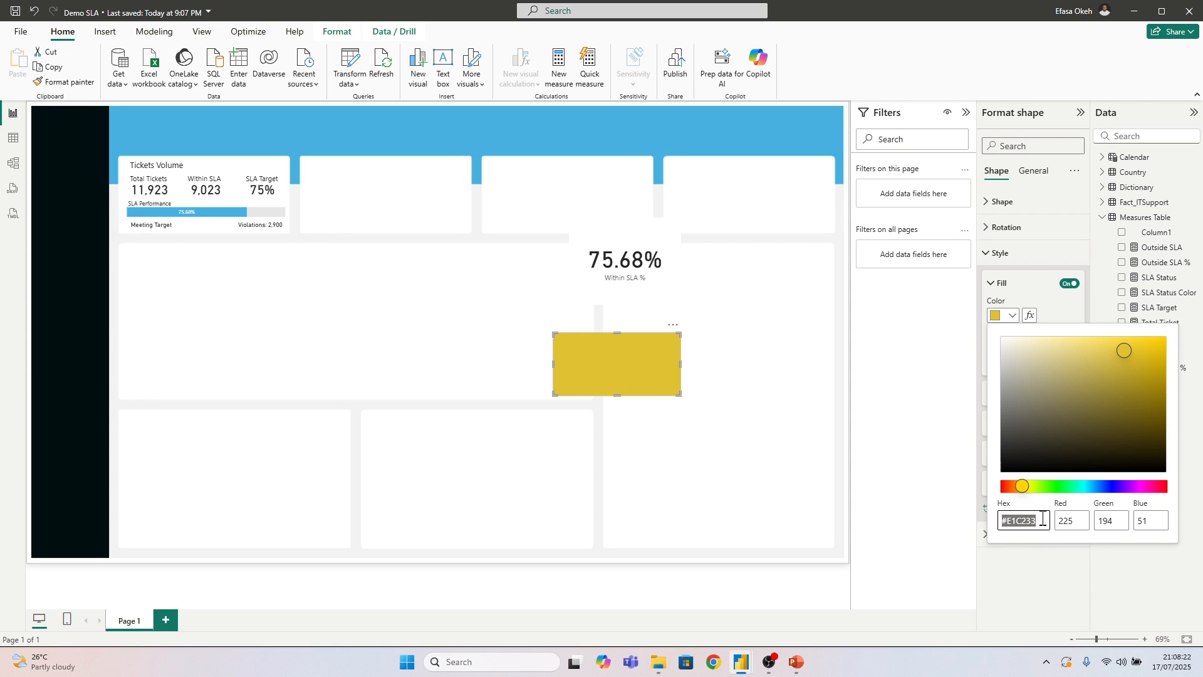
drag(1043, 519, 1008, 522)
Replace the "Close to Target" result in the SLA Status Color measure with "#E1C233" and commit the formula
click(1162, 293)
drag(322, 213, 262, 212)
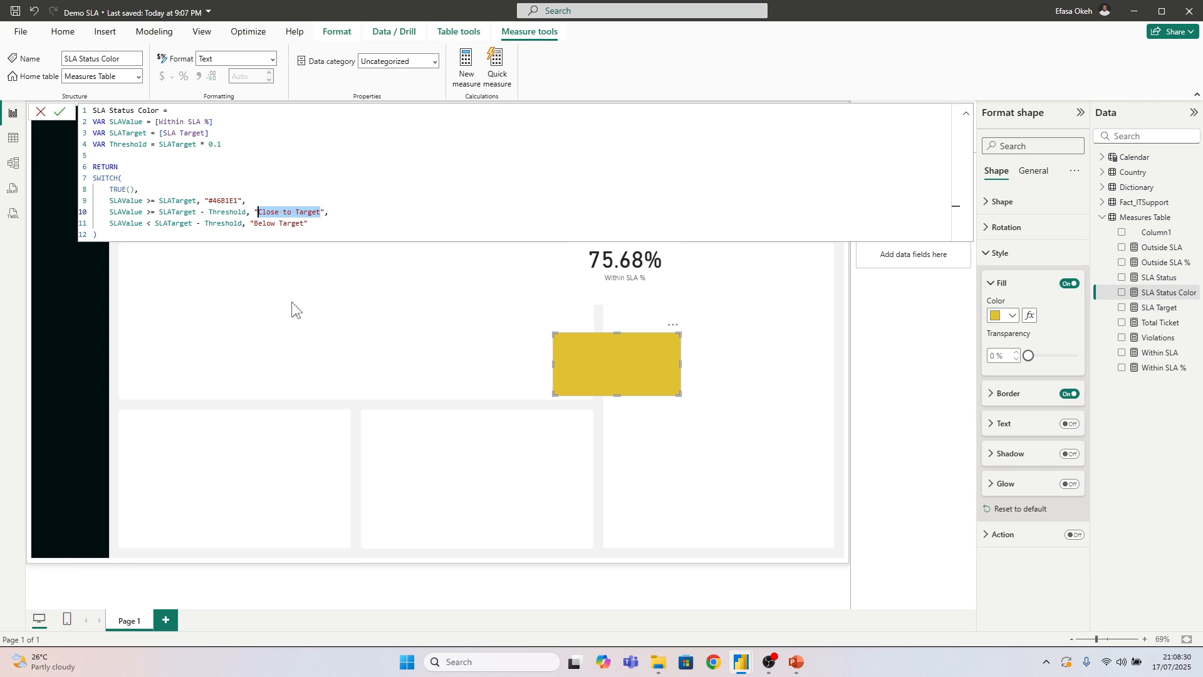
text(#E1C233)
key(Return)
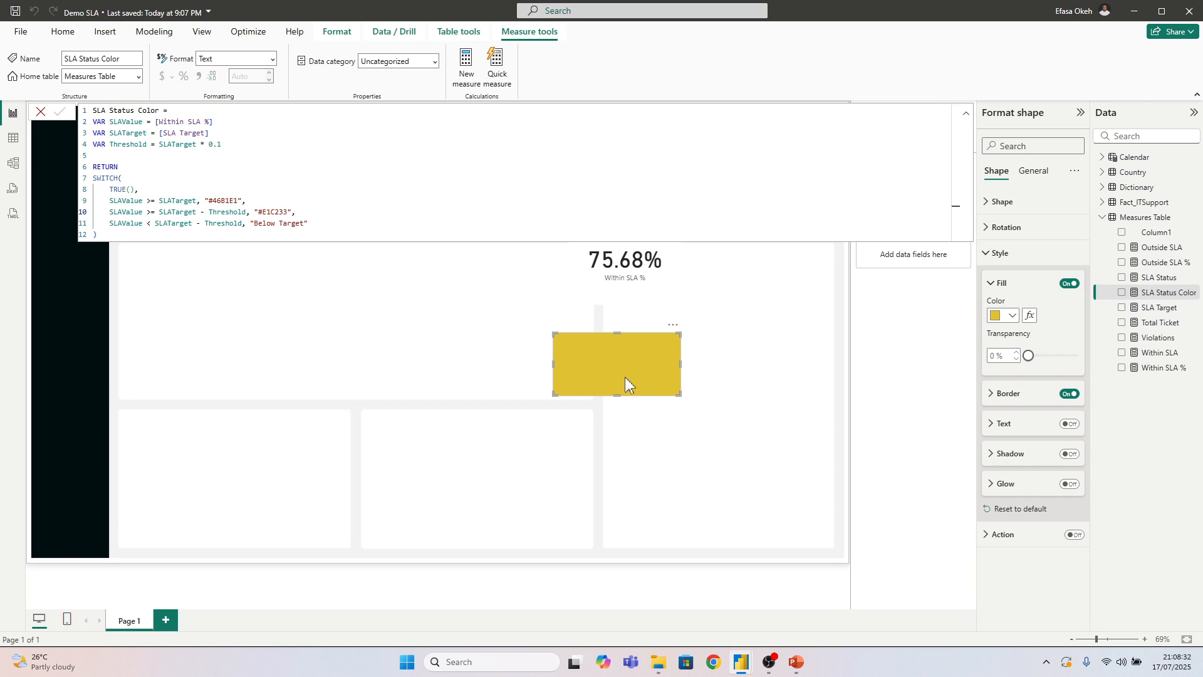
Fill the sample rectangle with the theme red #DE6A73 and bring up its hex code for copying
click(1012, 317)
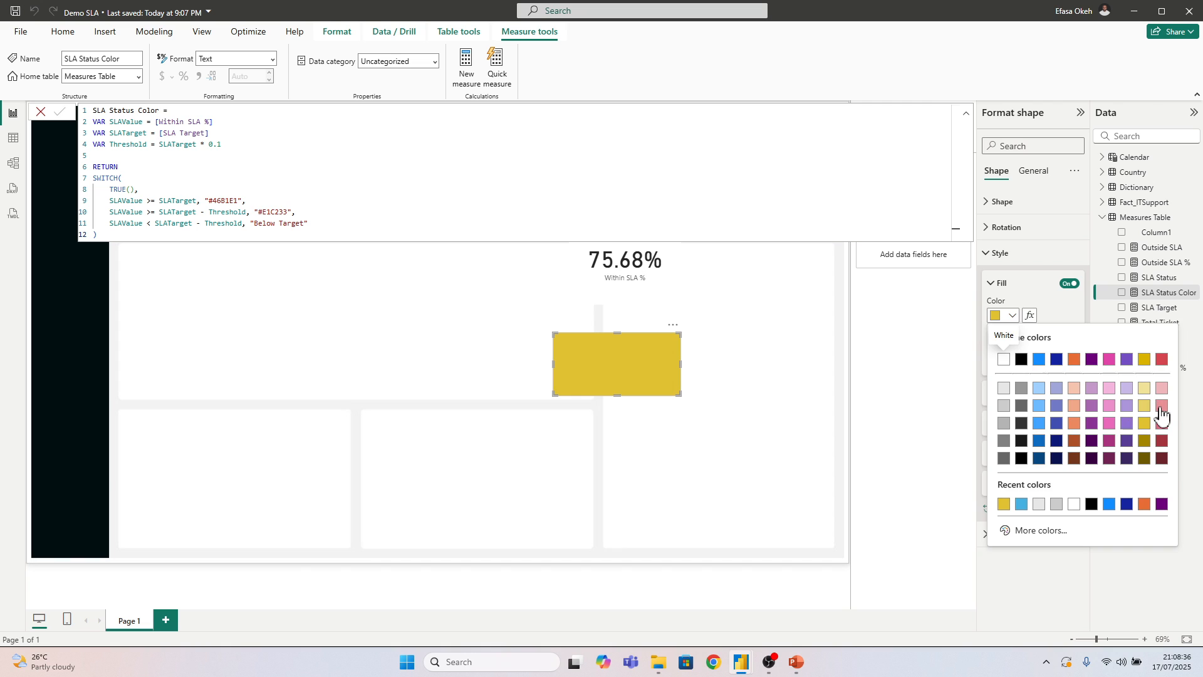
click(1160, 406)
click(1018, 315)
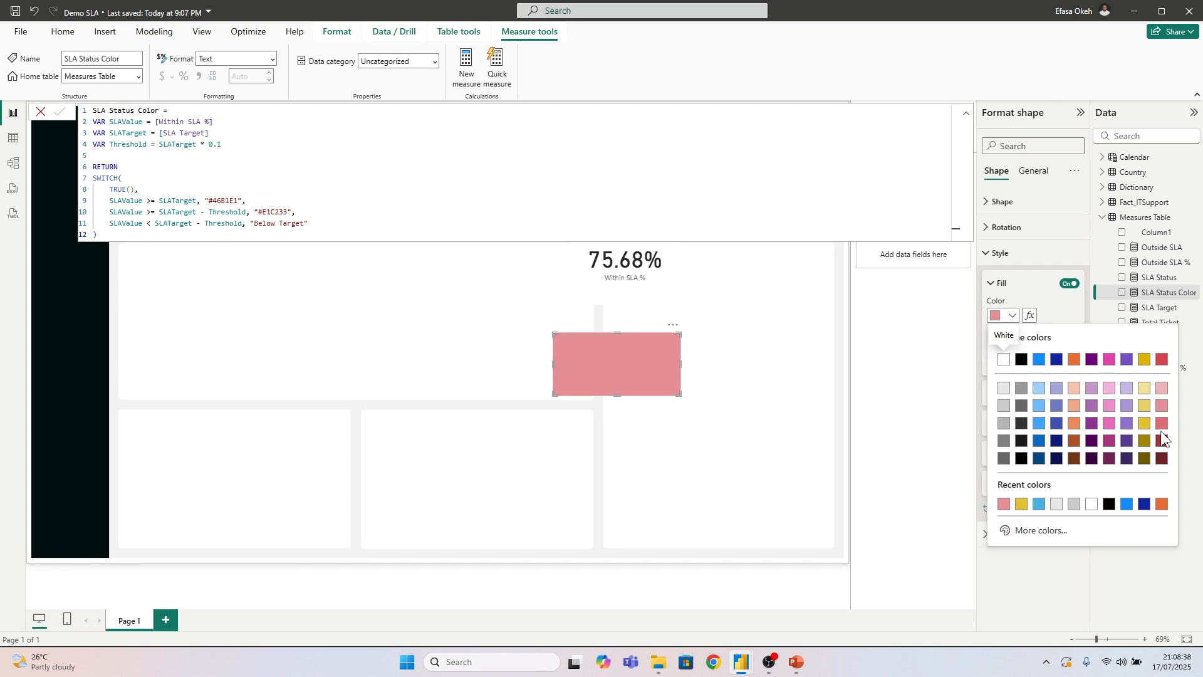
click(1162, 425)
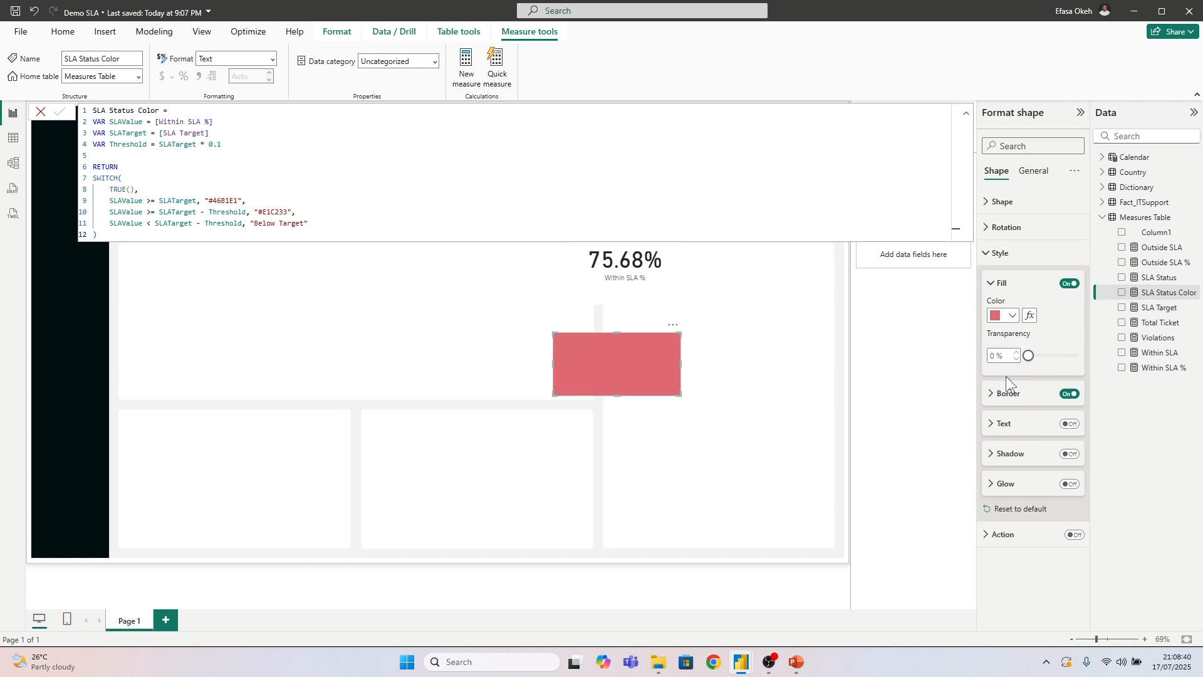
click(1010, 317)
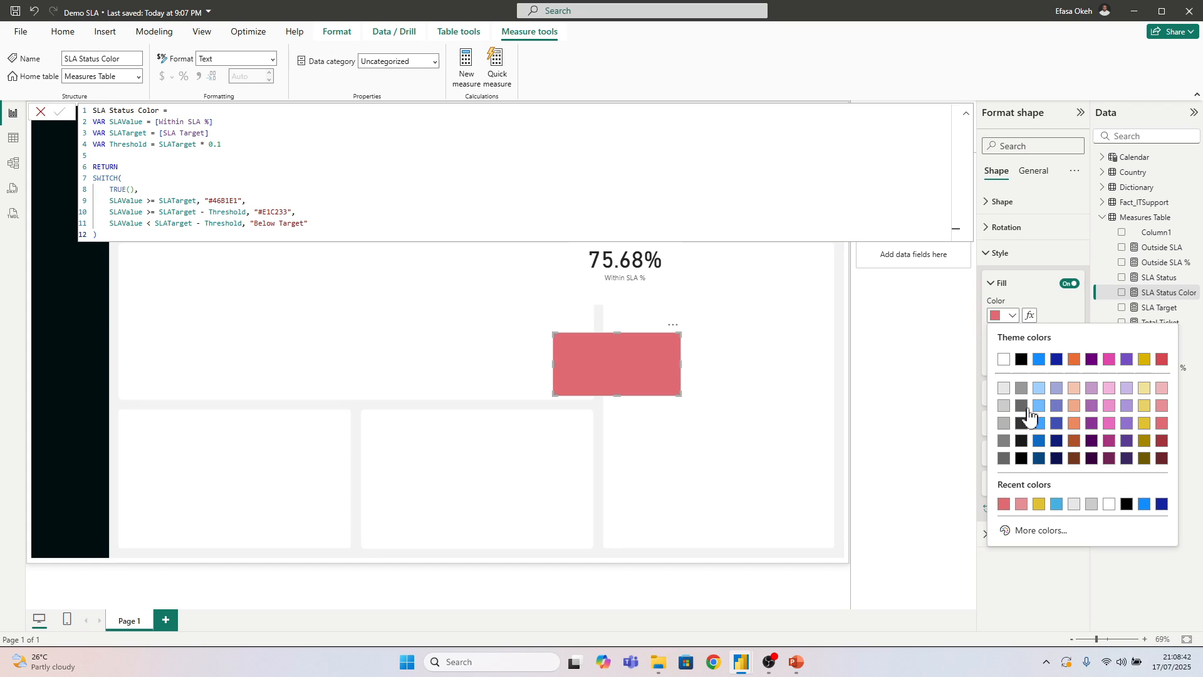
click(1035, 530)
key(ctrl+c)
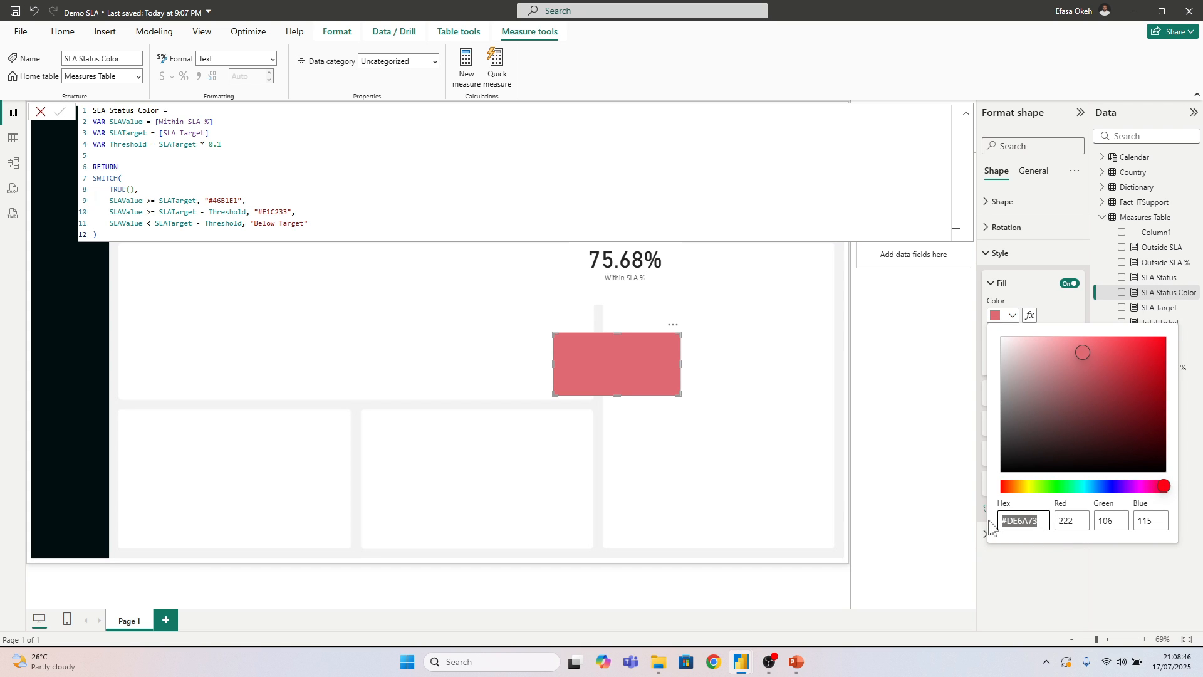
Replace the "Below Target" result in the SLA Status Color measure with "#DE6A73" and commit the formula
click(305, 225)
drag(304, 224, 256, 225)
key(ctrl+v)
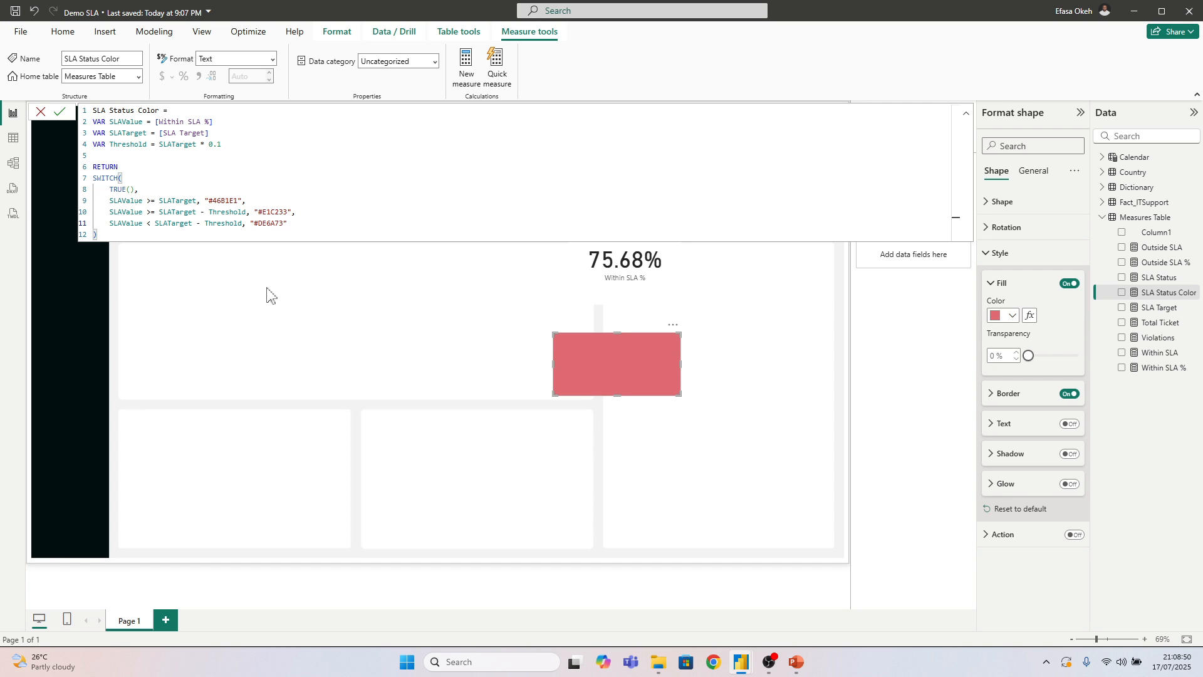
key(Return)
click(271, 298)
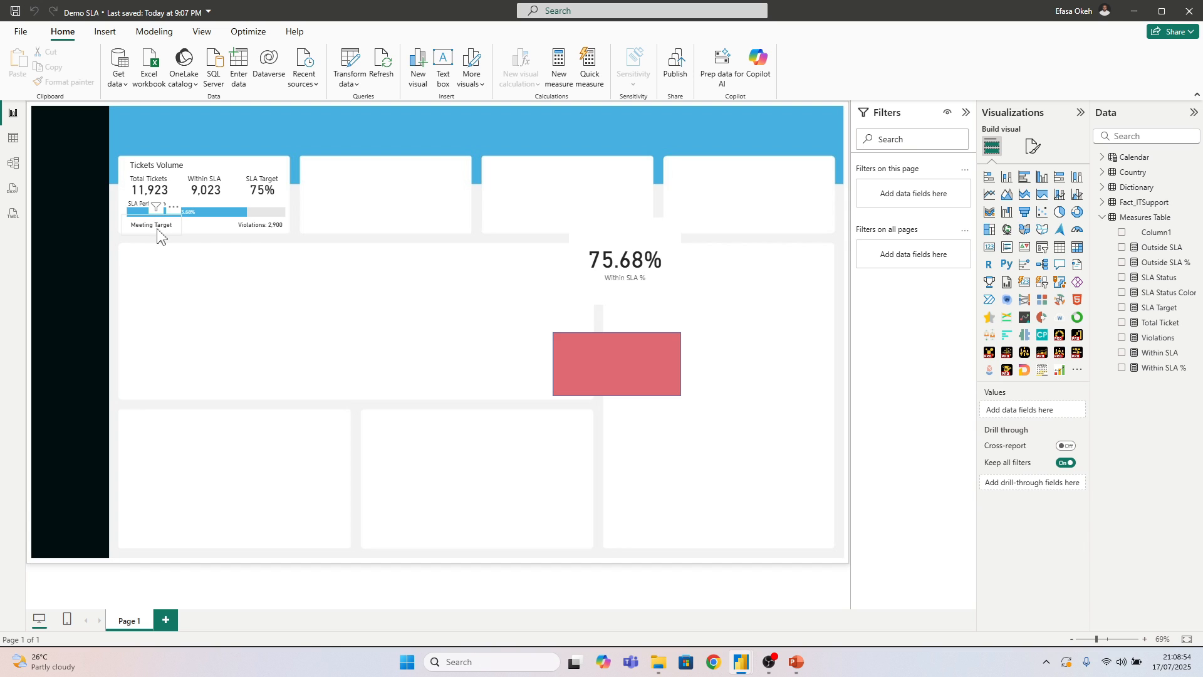
Conditionally format the SLA status card's callout colour by field value, based on the SLA Status Color measure
click(157, 229)
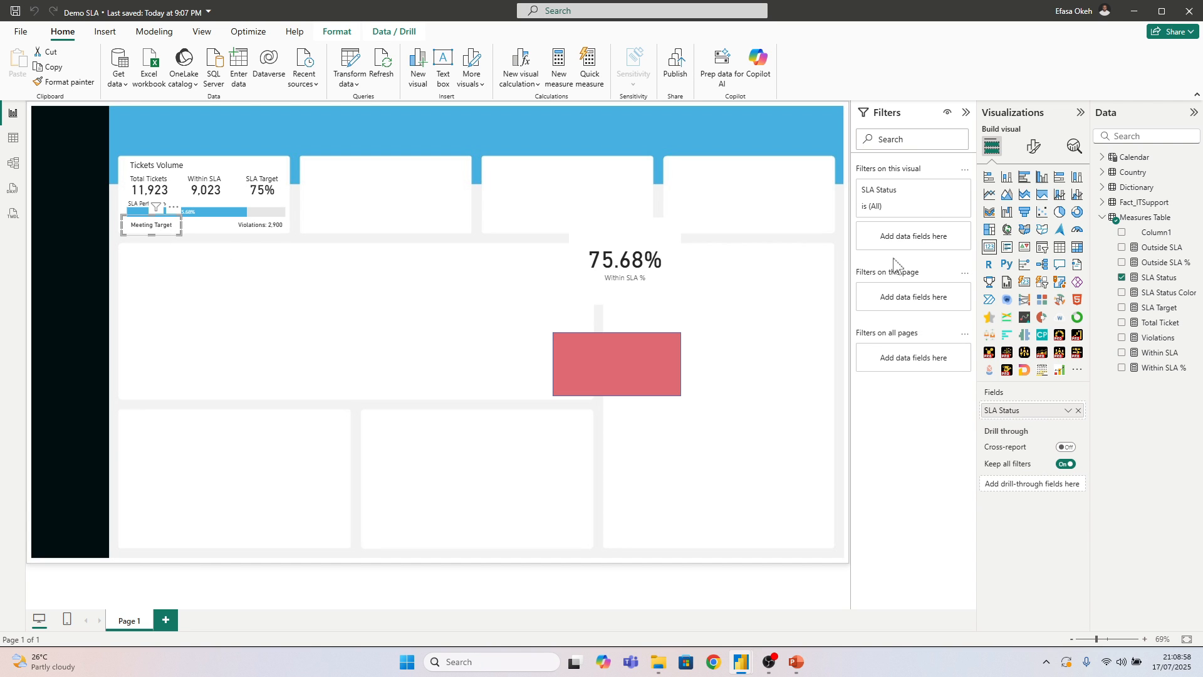
click(1035, 148)
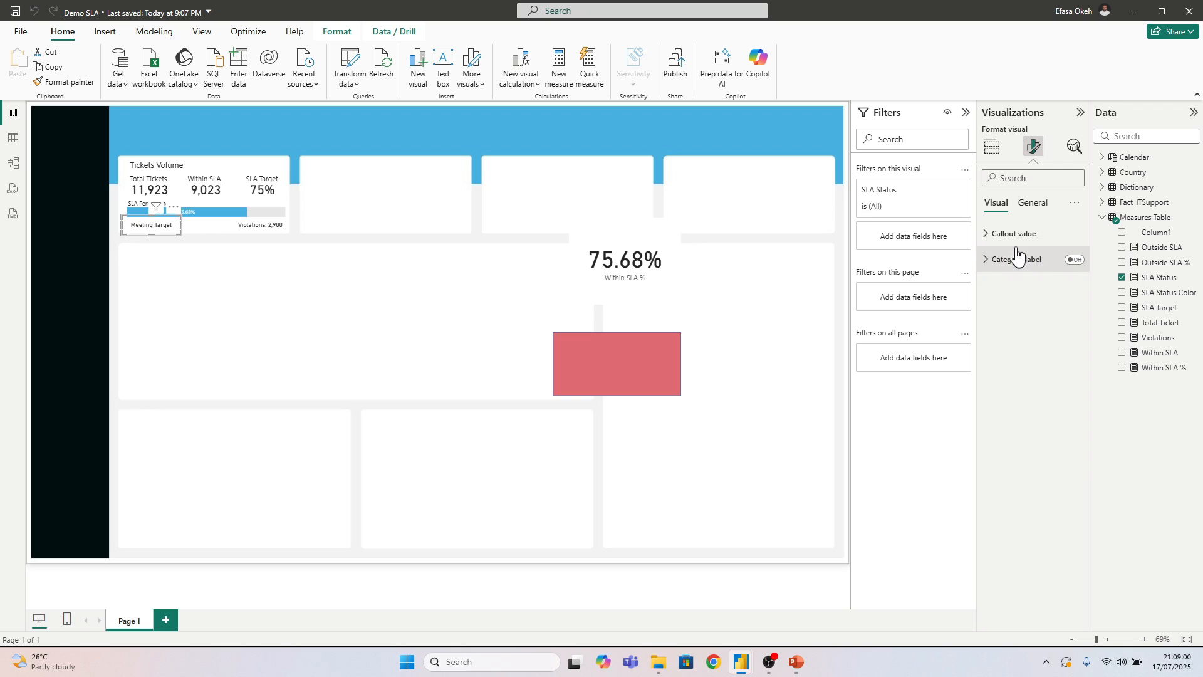
click(1021, 233)
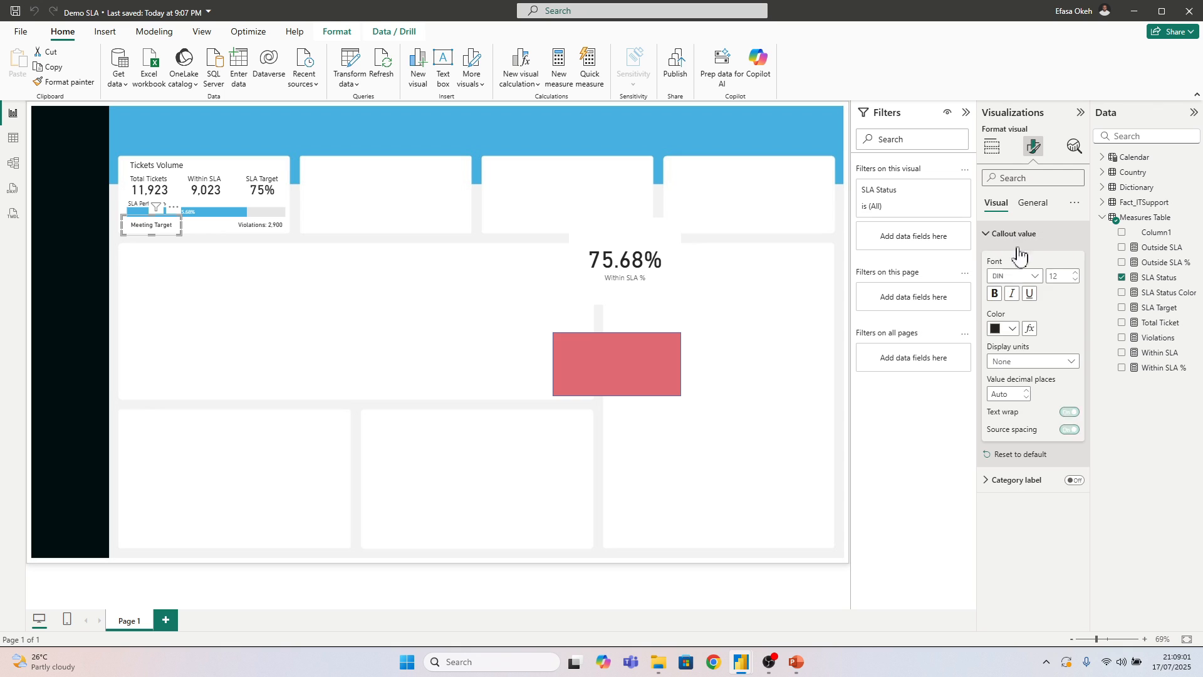
click(1030, 330)
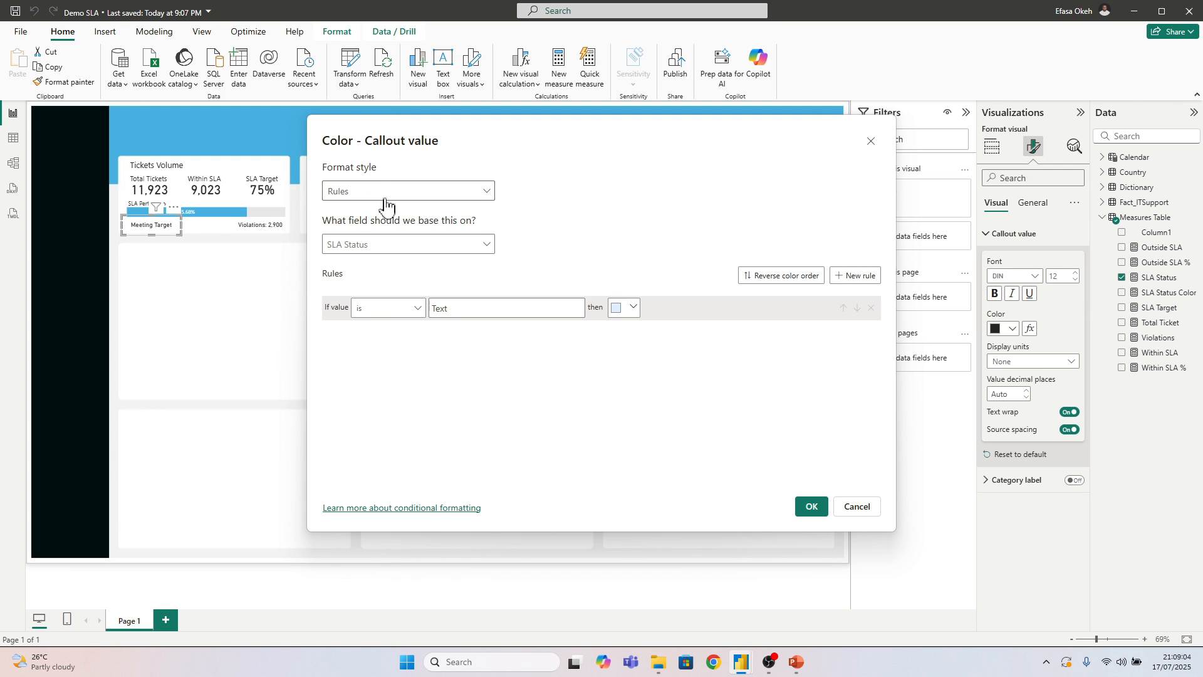
click(385, 200)
click(341, 255)
click(342, 246)
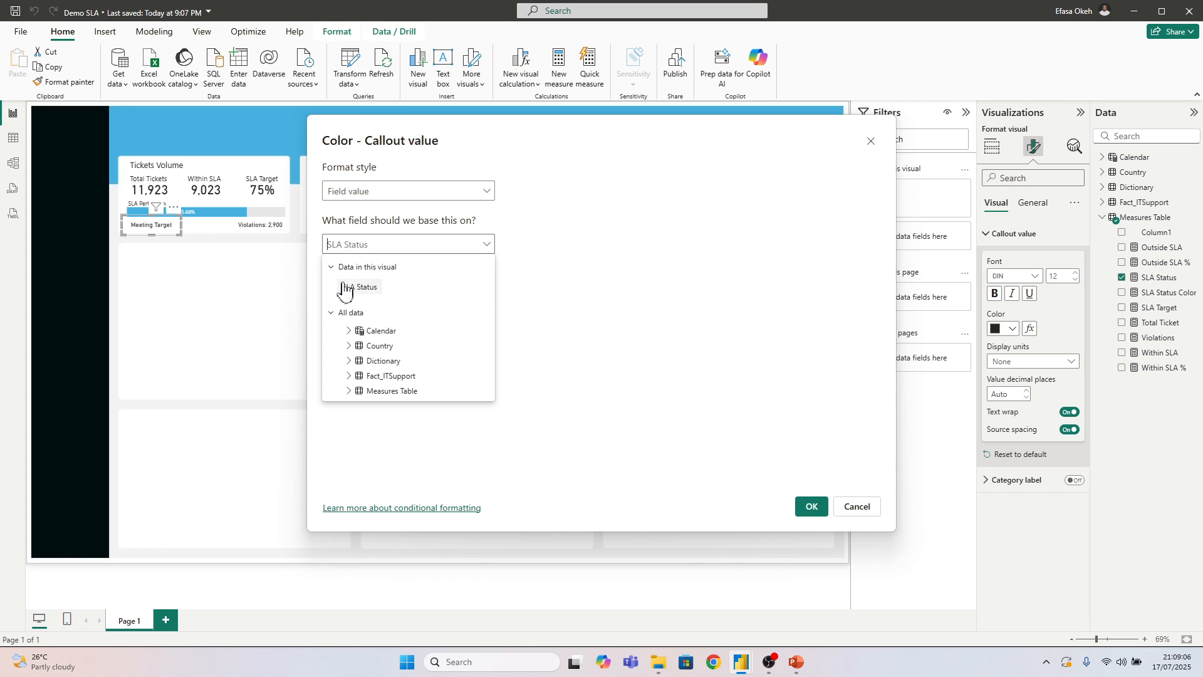
click(349, 392)
scroll(376, 372, down, 3)
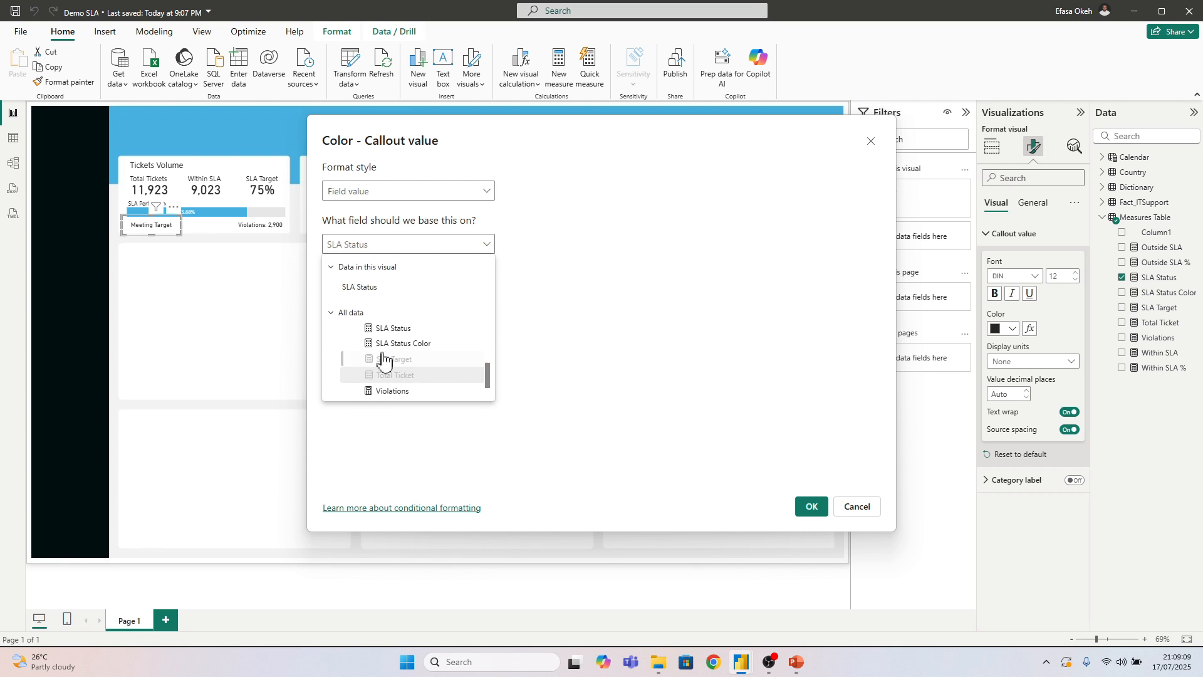
click(416, 344)
click(815, 506)
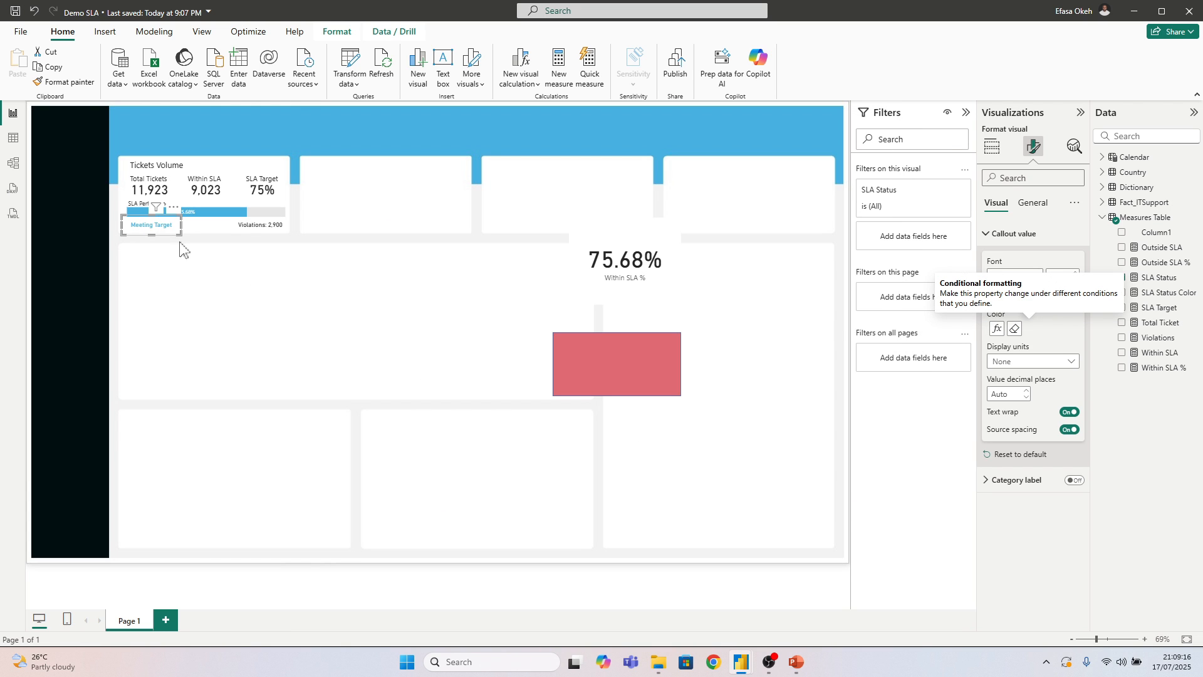
Conditionally format the Tickets Volume tile's violations callout colour by field value, based on the SLA Status Color measure
click(261, 237)
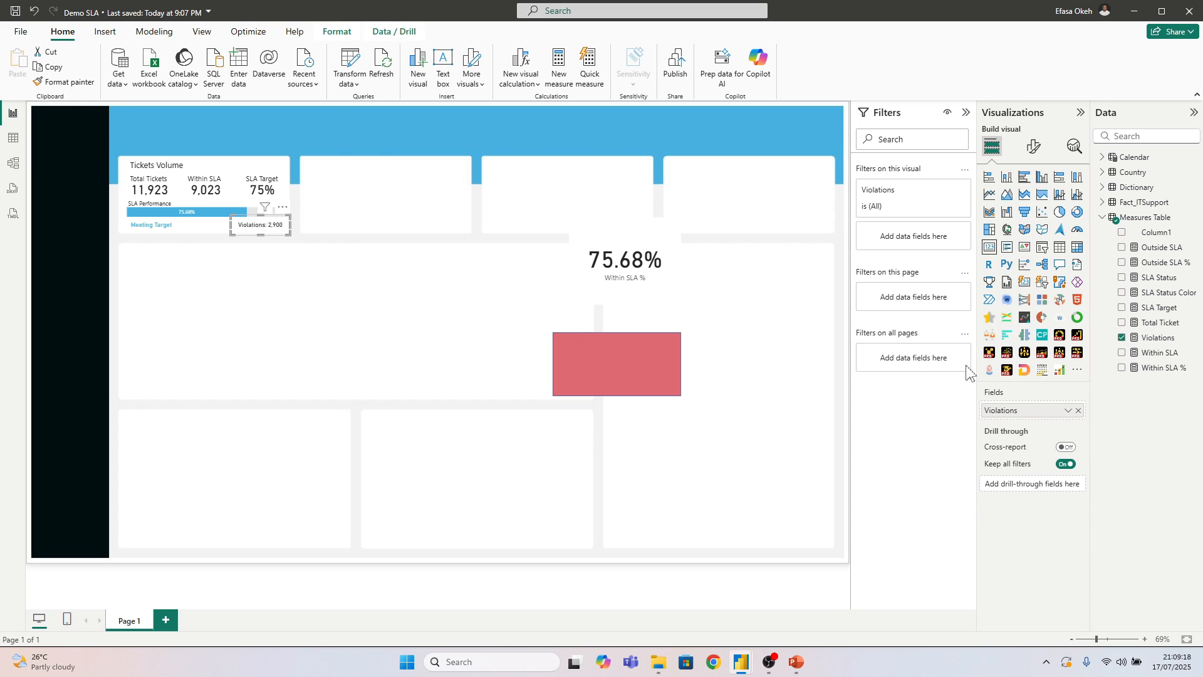
click(1033, 147)
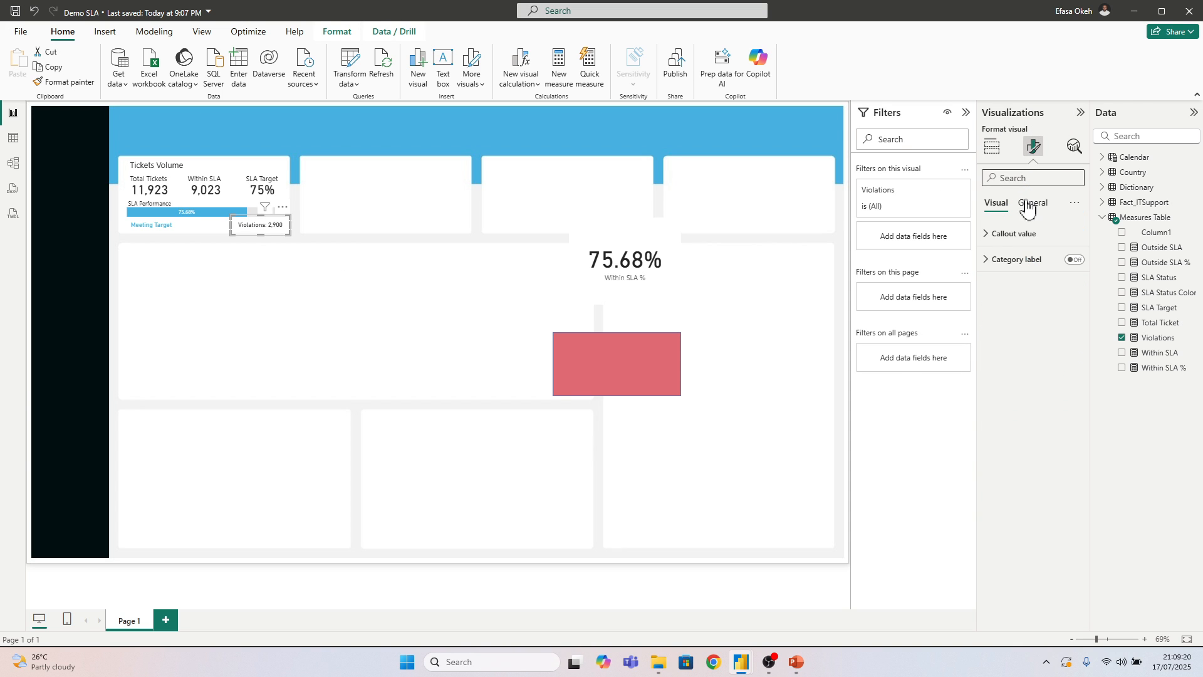
click(1009, 234)
click(1029, 329)
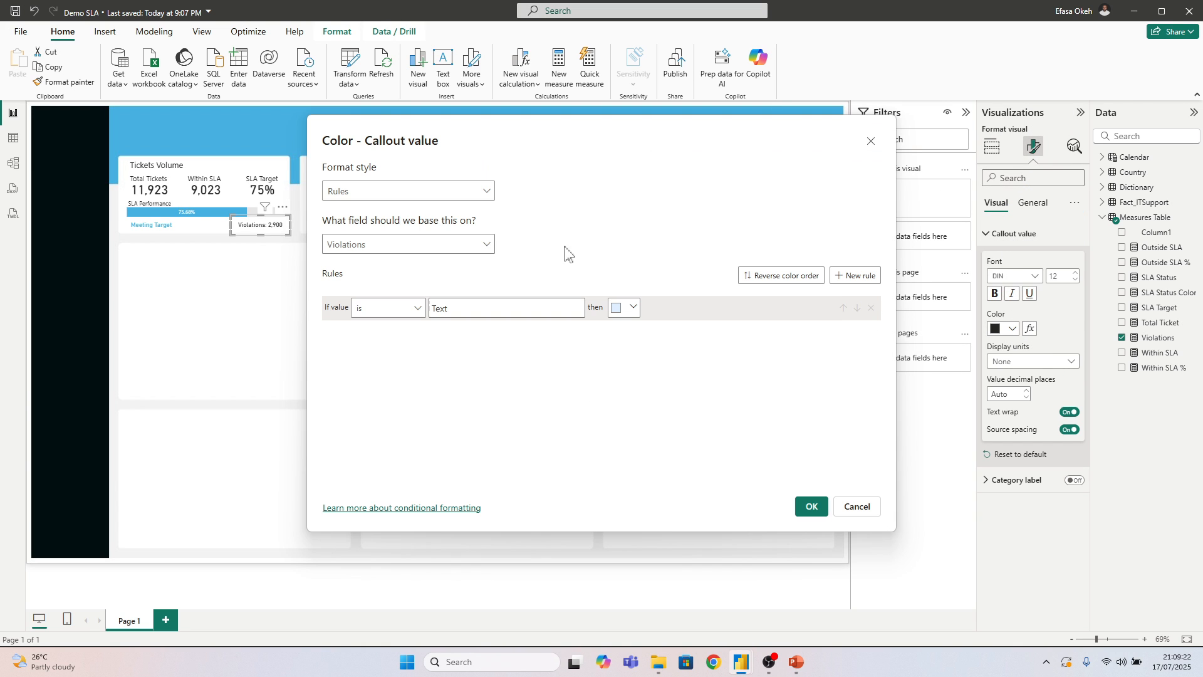
click(366, 191)
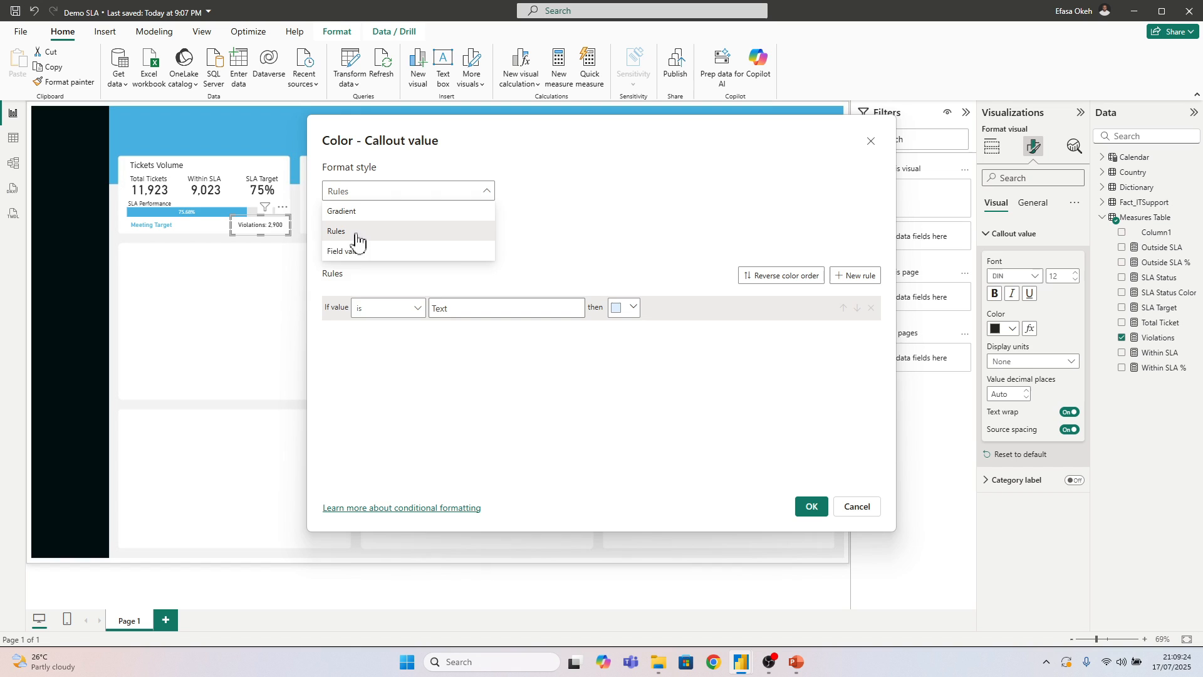
click(346, 251)
click(345, 249)
click(333, 312)
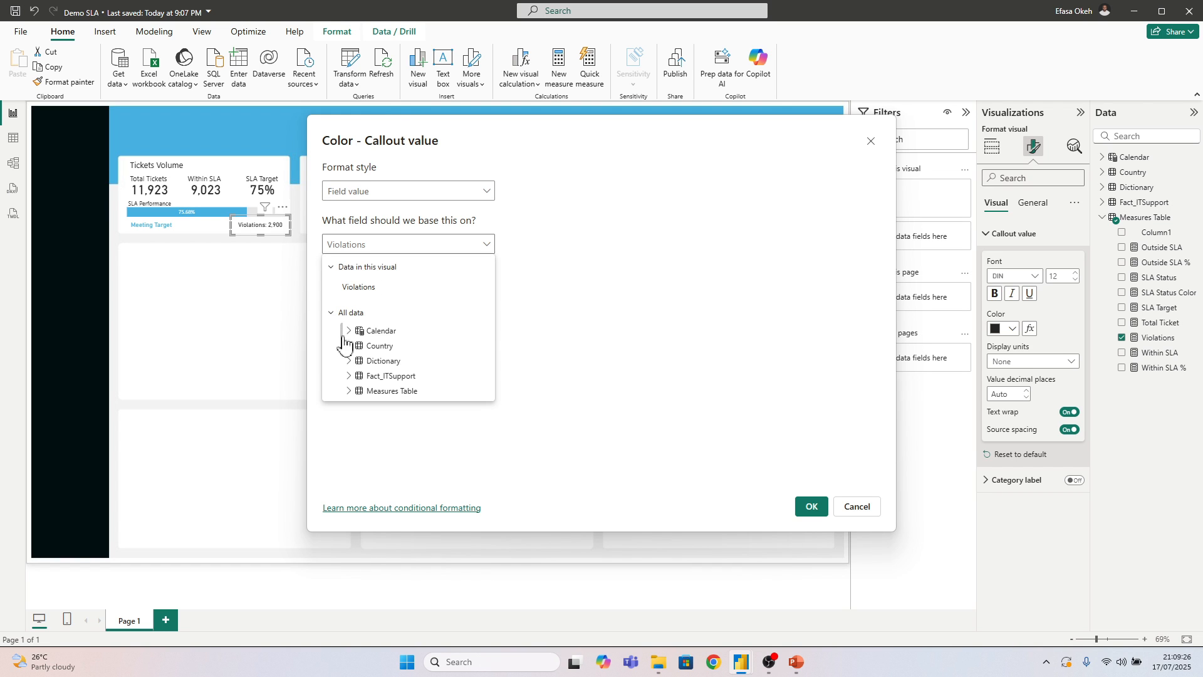
click(362, 392)
scroll(369, 396, down, 3)
click(401, 348)
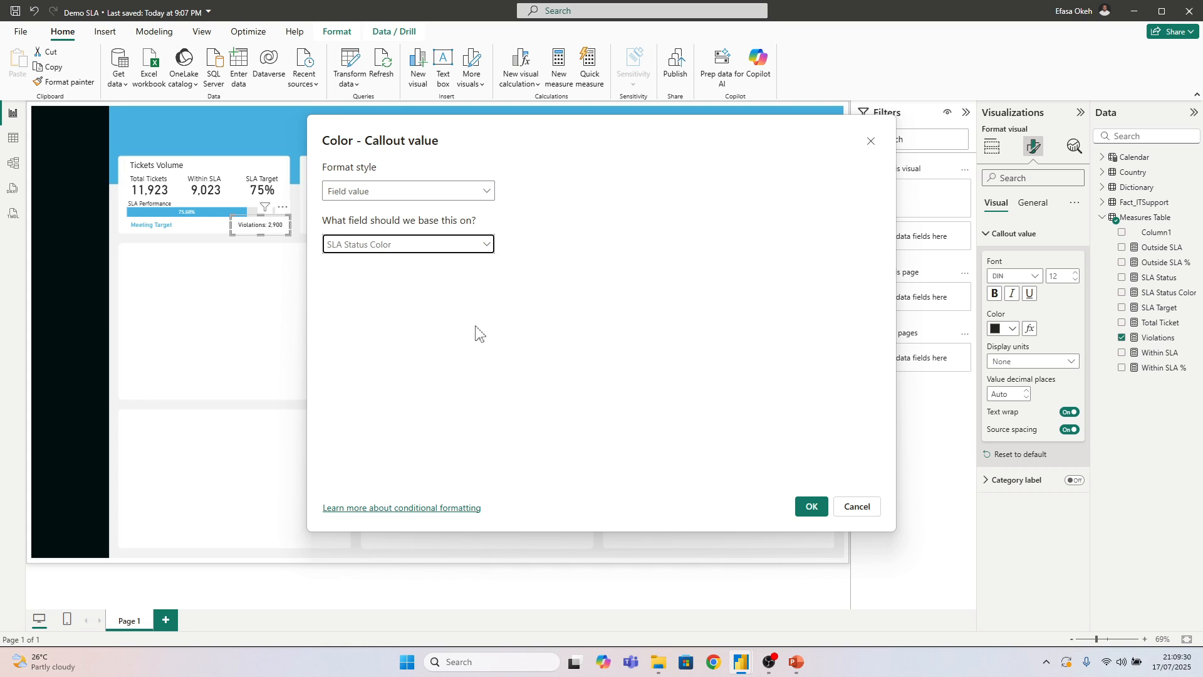
click(811, 506)
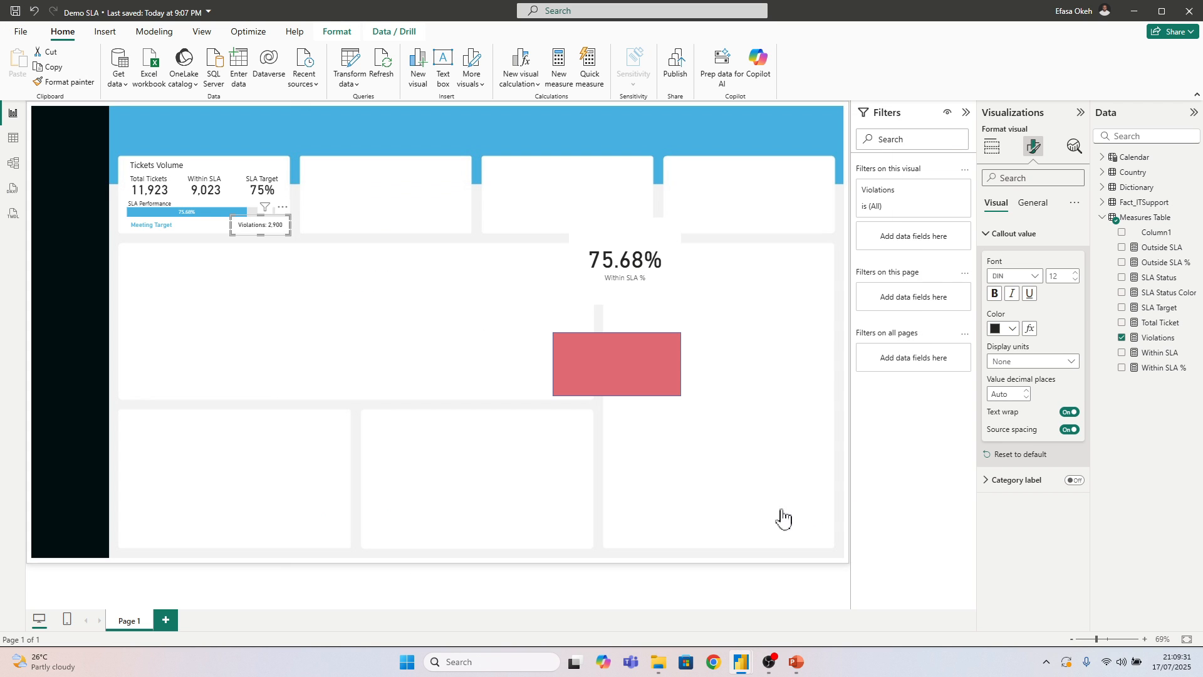
click(398, 330)
Remove the spare Within SLA % card and the red sample rectangle from the page
click(608, 266)
click(673, 210)
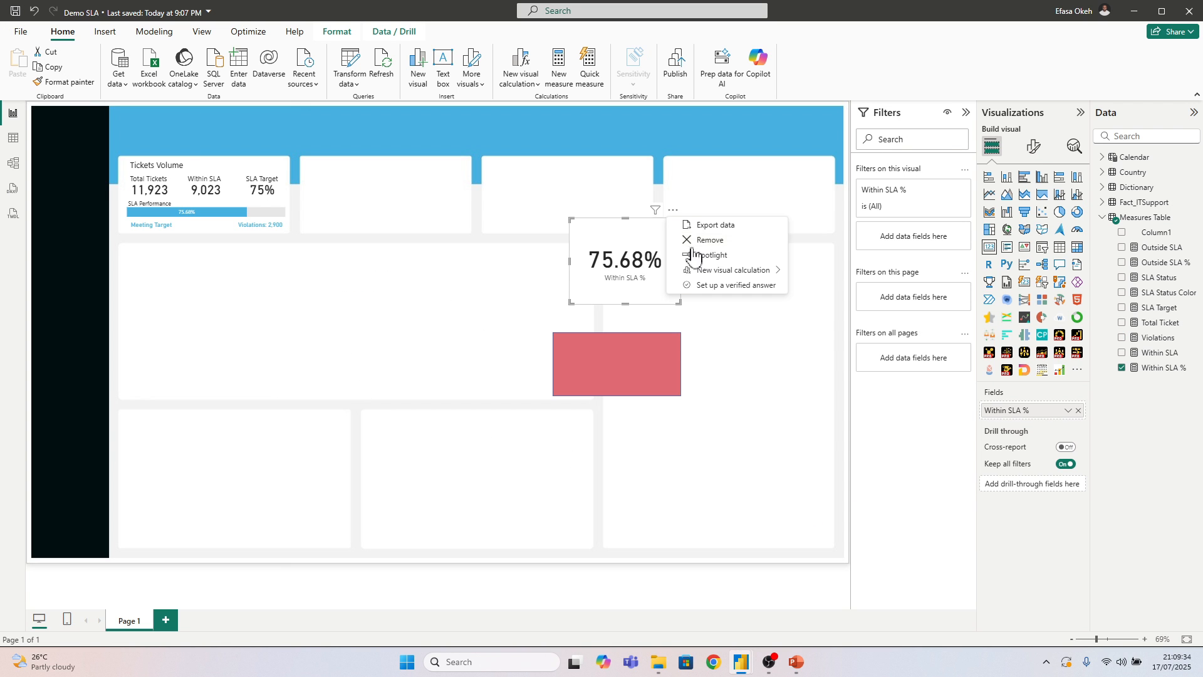
click(639, 348)
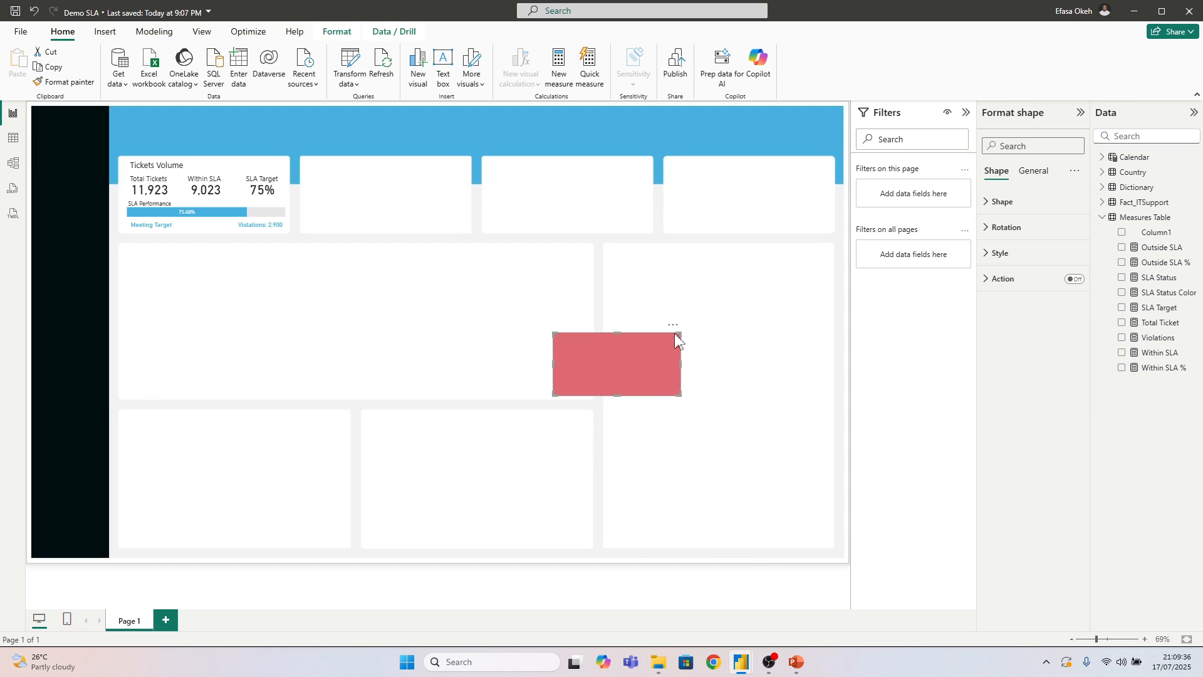
click(673, 324)
click(712, 340)
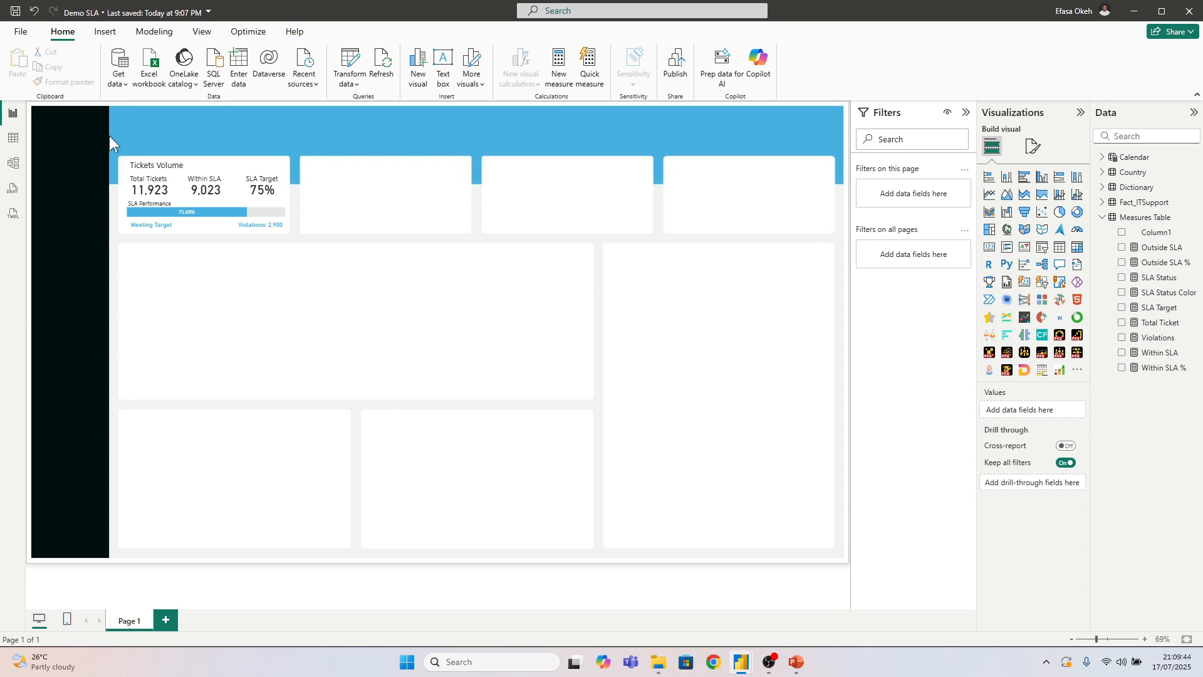
Duplicate all the Tickets Volume tile's visuals and place the copies on the second tile of the row
drag(110, 137, 328, 253)
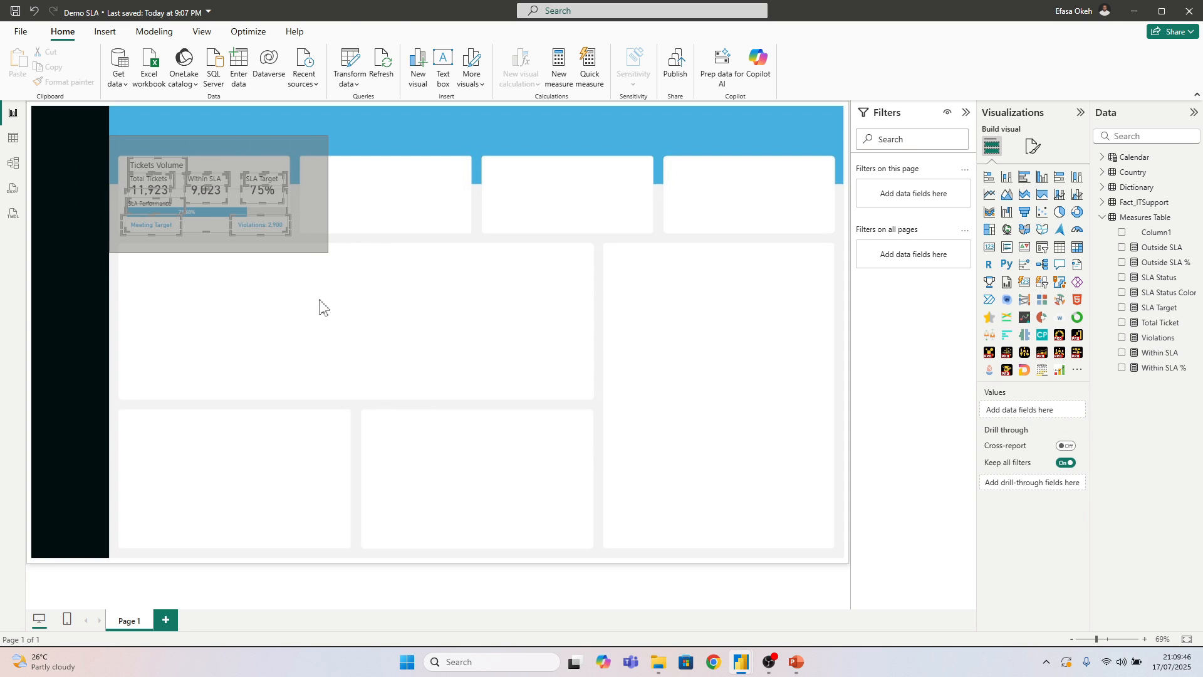
drag(320, 303, 313, 321)
key(ctrl+c)
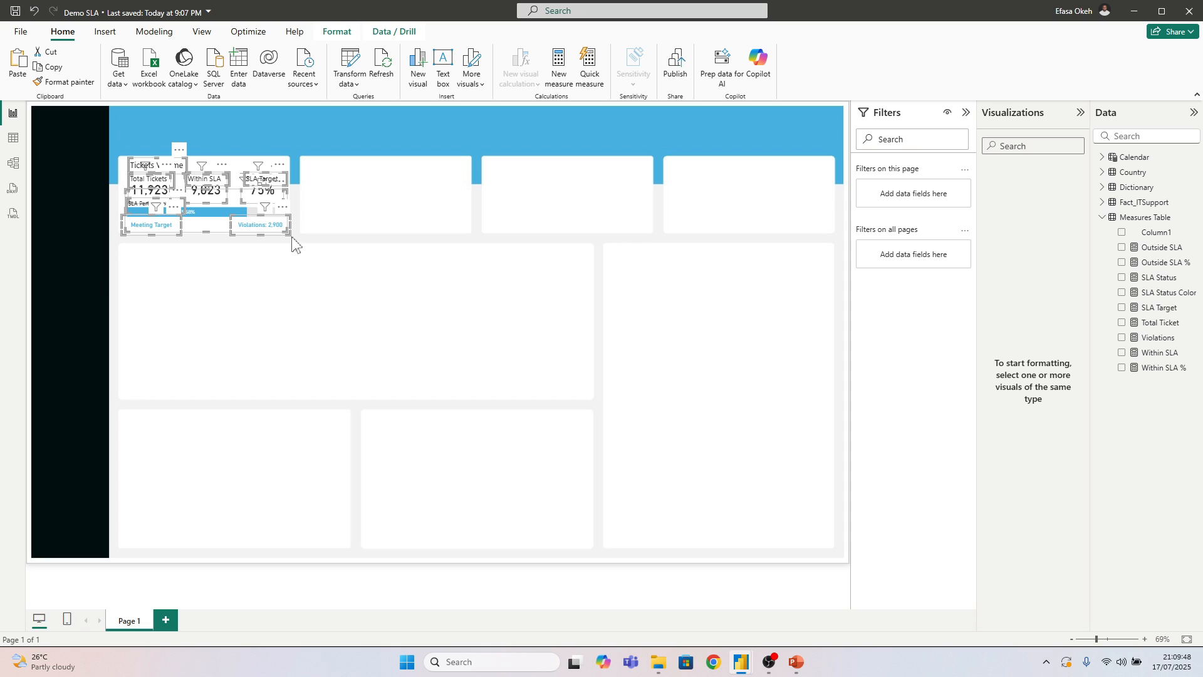
key(ctrl+v)
drag(279, 231, 448, 229)
click(433, 271)
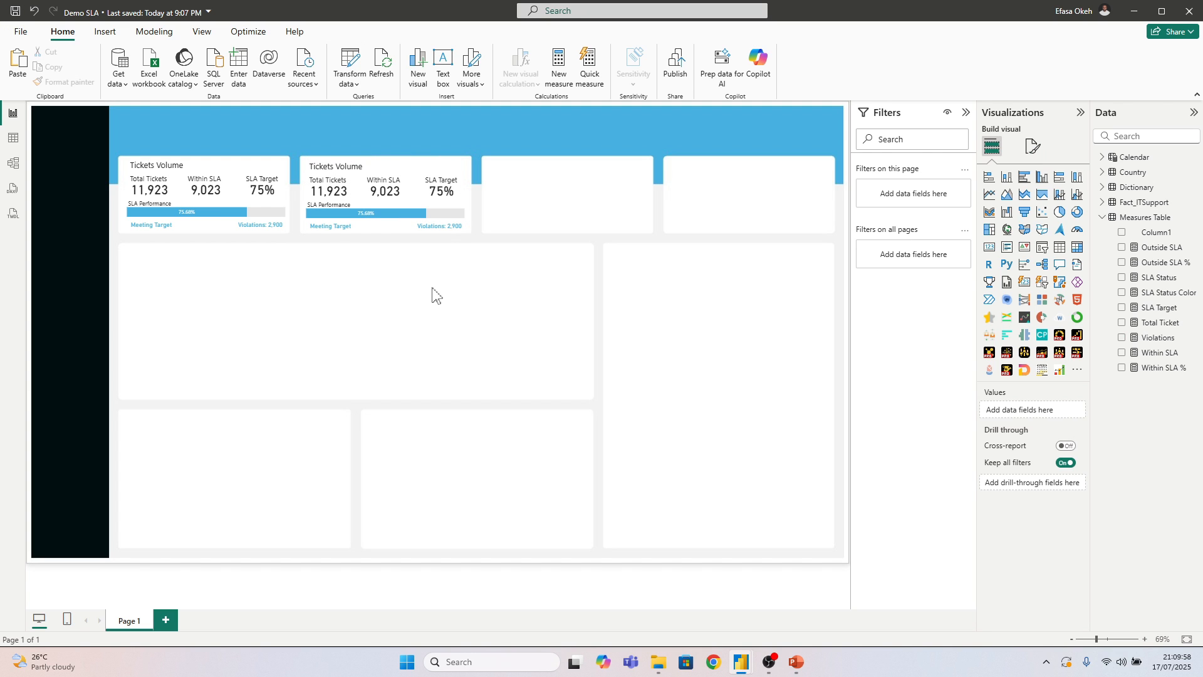
Retitle the second tile "High Priority Ticket" and widen its text box to fit the title on one line
click(363, 165)
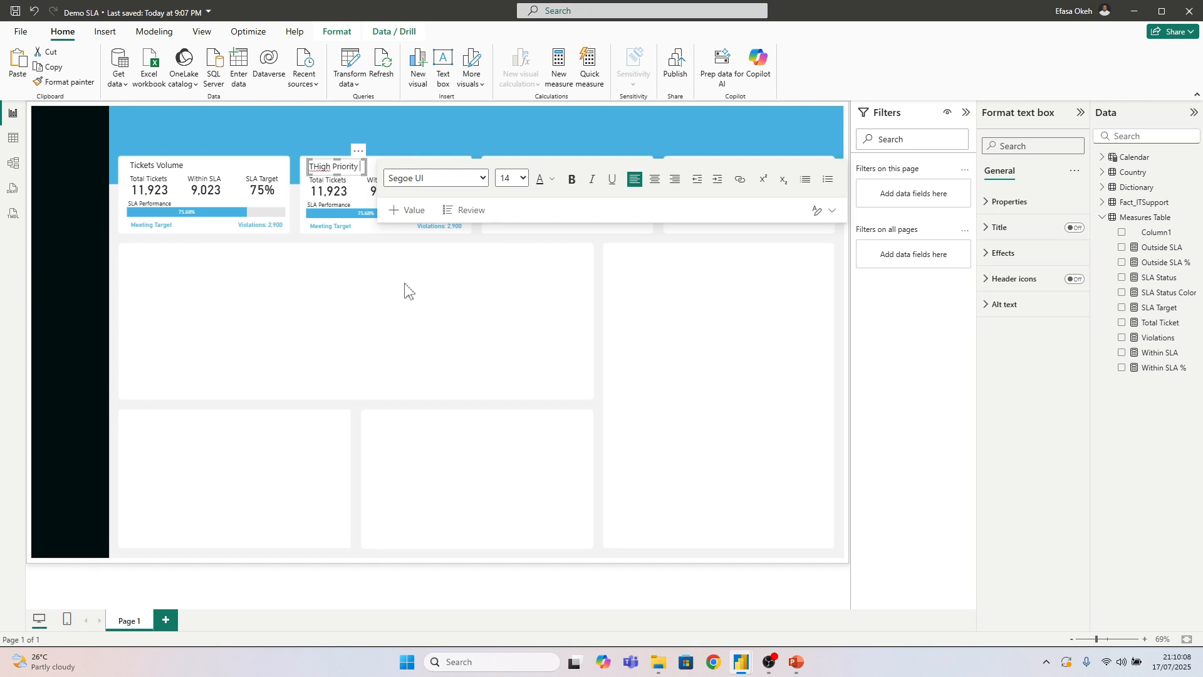
text(icket)
click(384, 307)
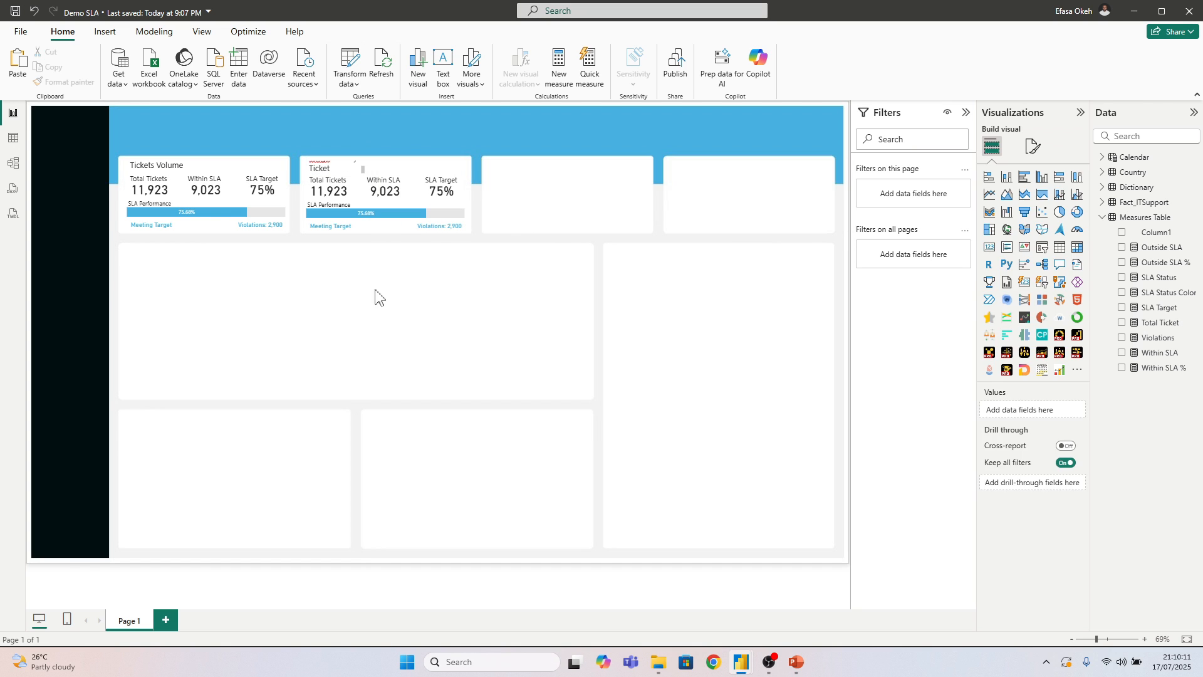
click(364, 175)
drag(366, 175, 408, 176)
click(316, 168)
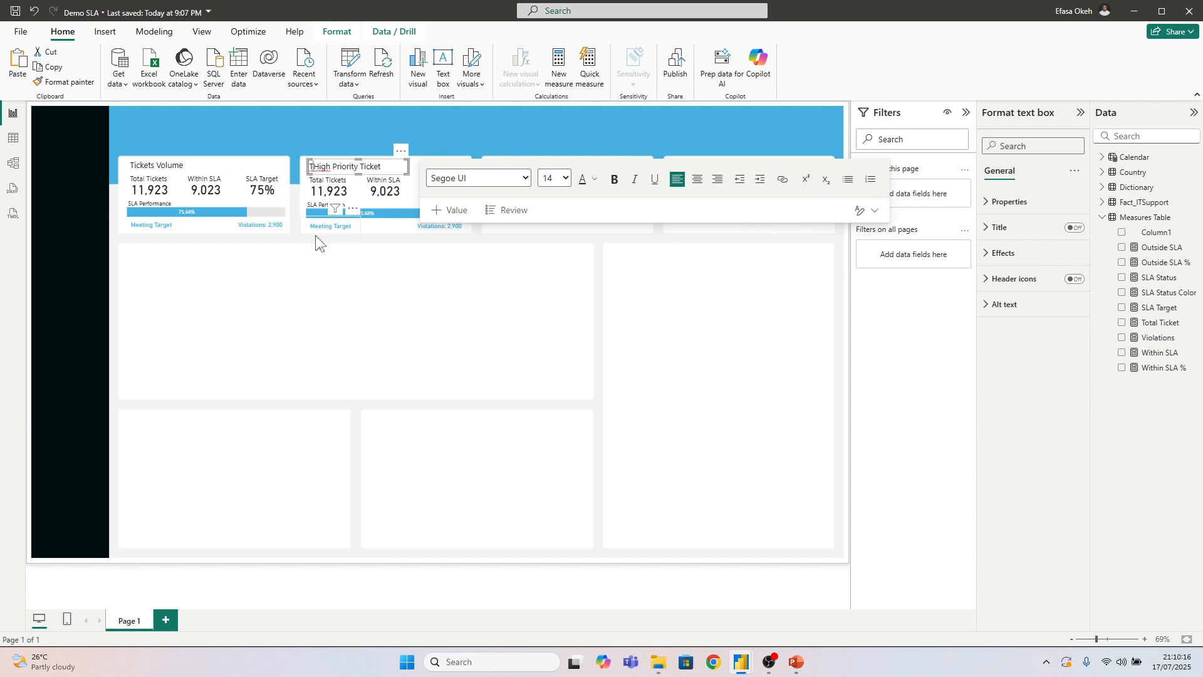
key(BackSpace)
click(314, 332)
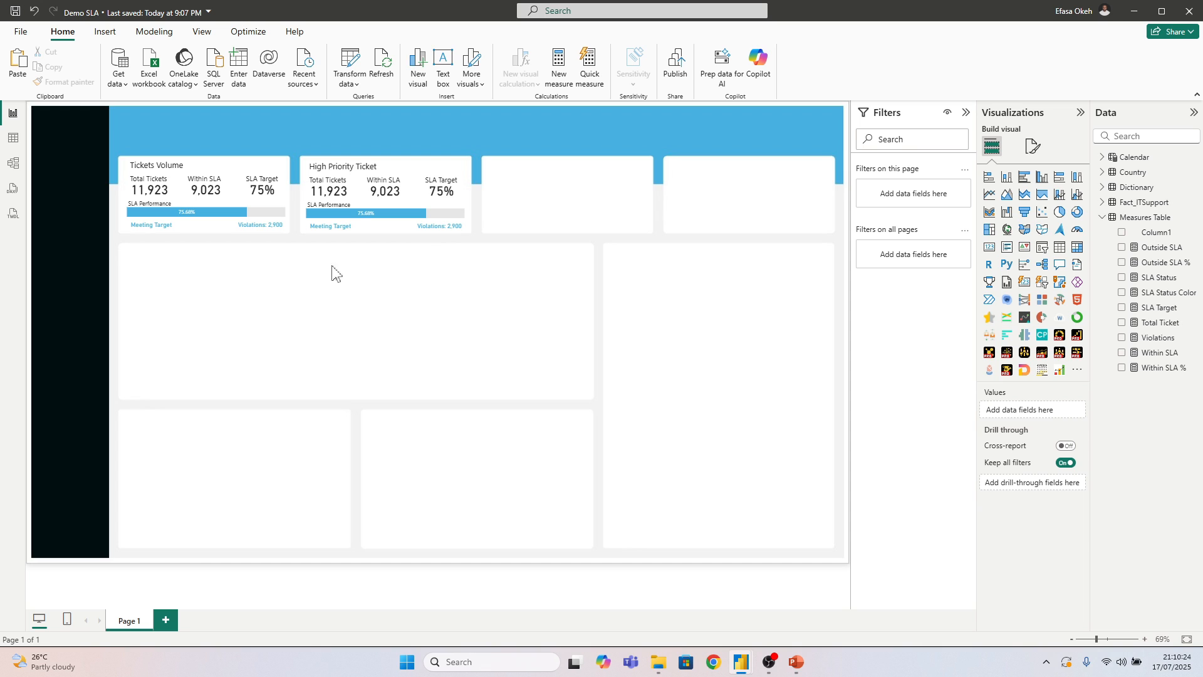
Filter the High Priority tile's Total Tickets card to Priority High, using the Fact_ITSupport table's Priority field
click(328, 196)
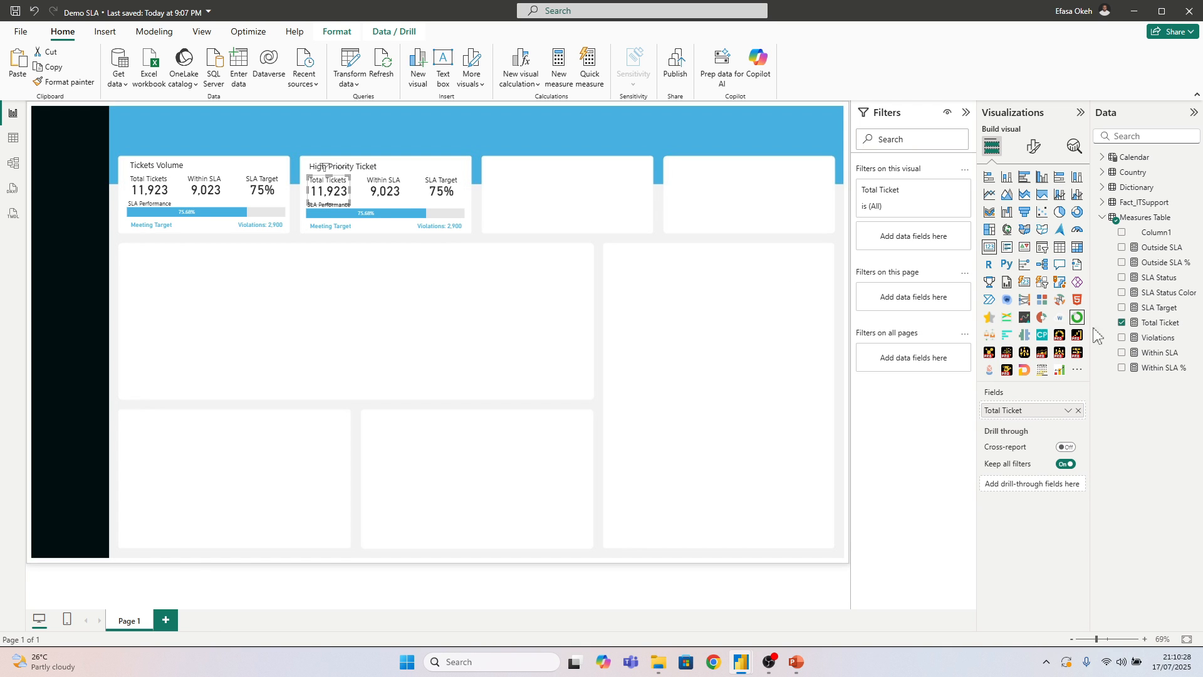
click(1102, 217)
click(1102, 203)
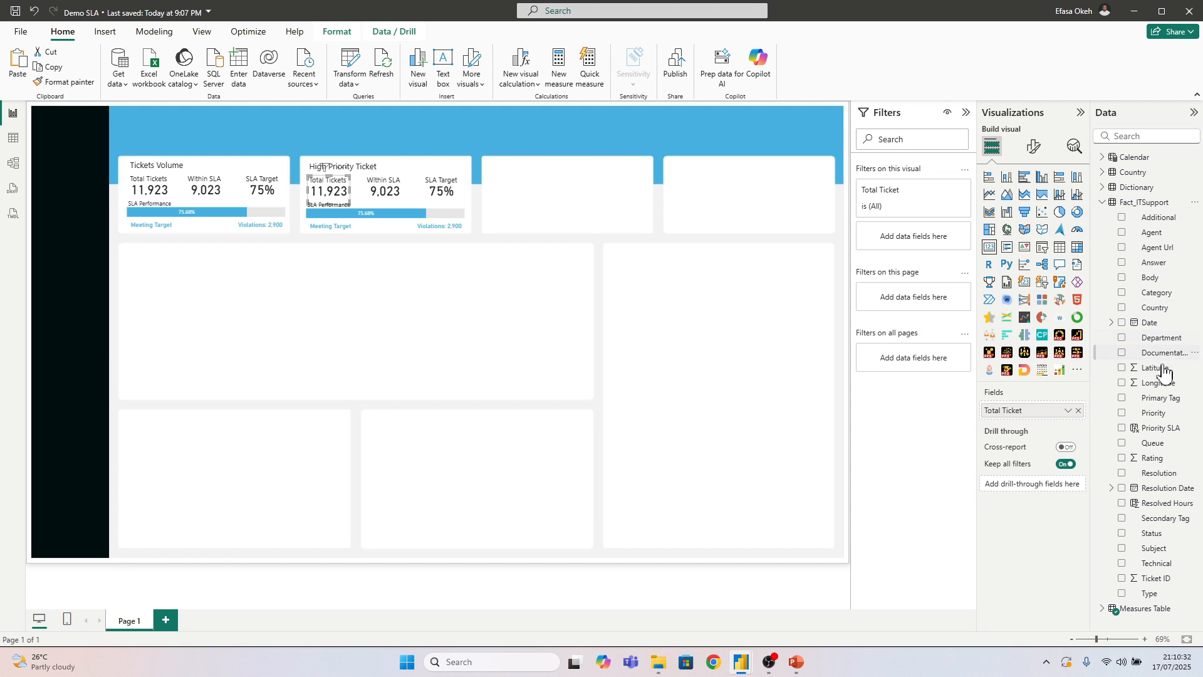
drag(1154, 413, 921, 246)
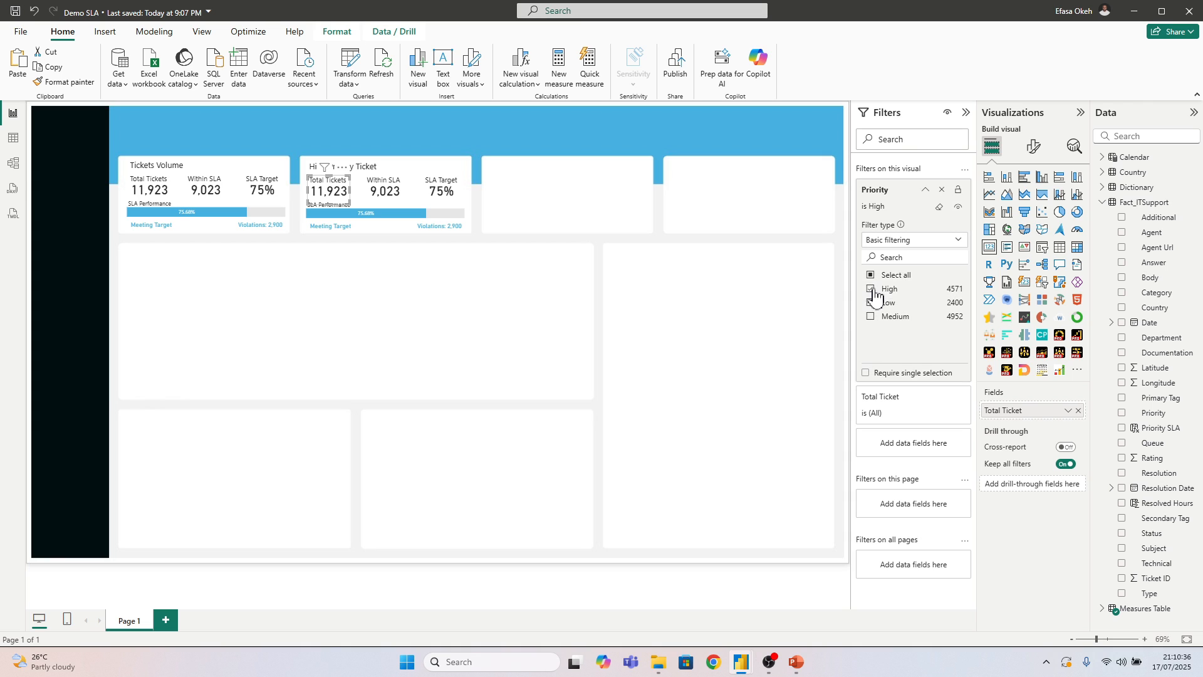
click(871, 290)
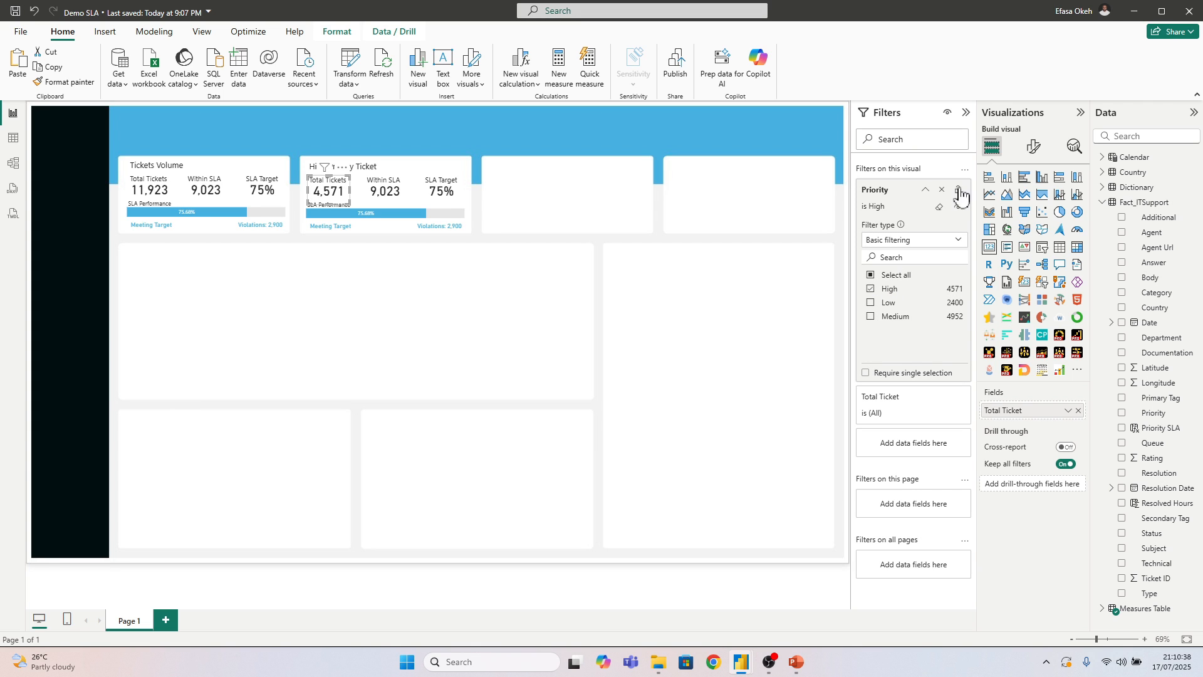
Filter the High Priority tile's Within SLA card to Priority High and lock the filter
click(384, 198)
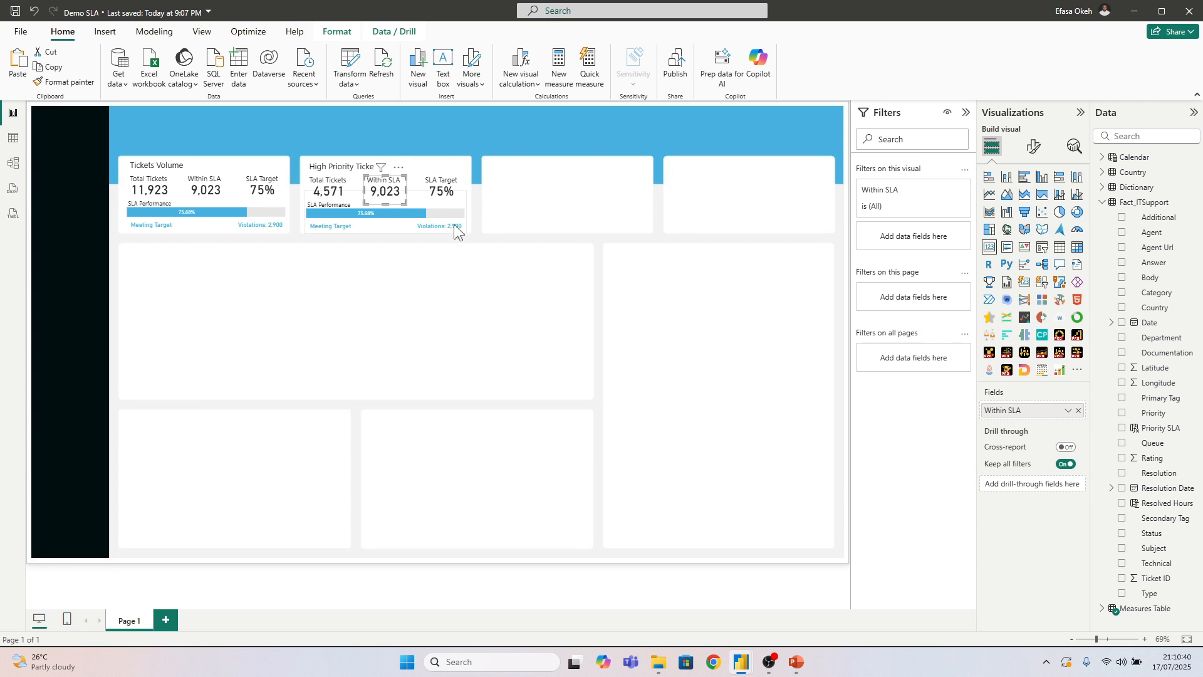
drag(1150, 413, 902, 241)
click(871, 289)
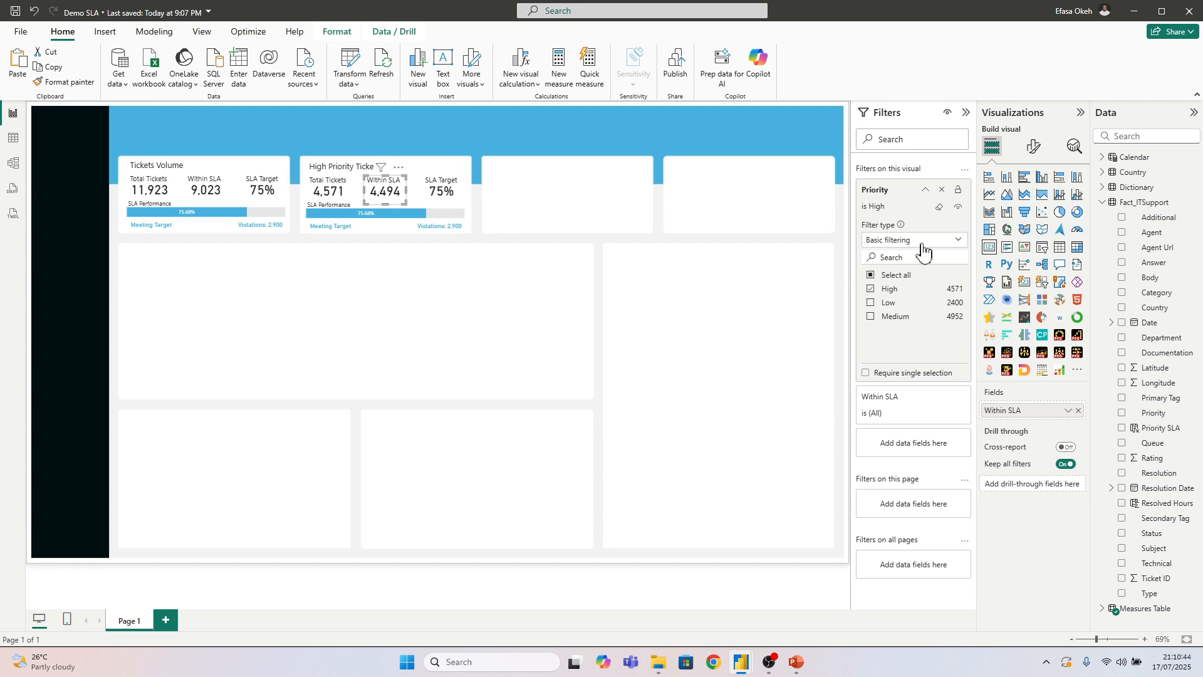
click(958, 190)
Filter the High Priority tile's SLA Performance bar to Priority High
click(380, 227)
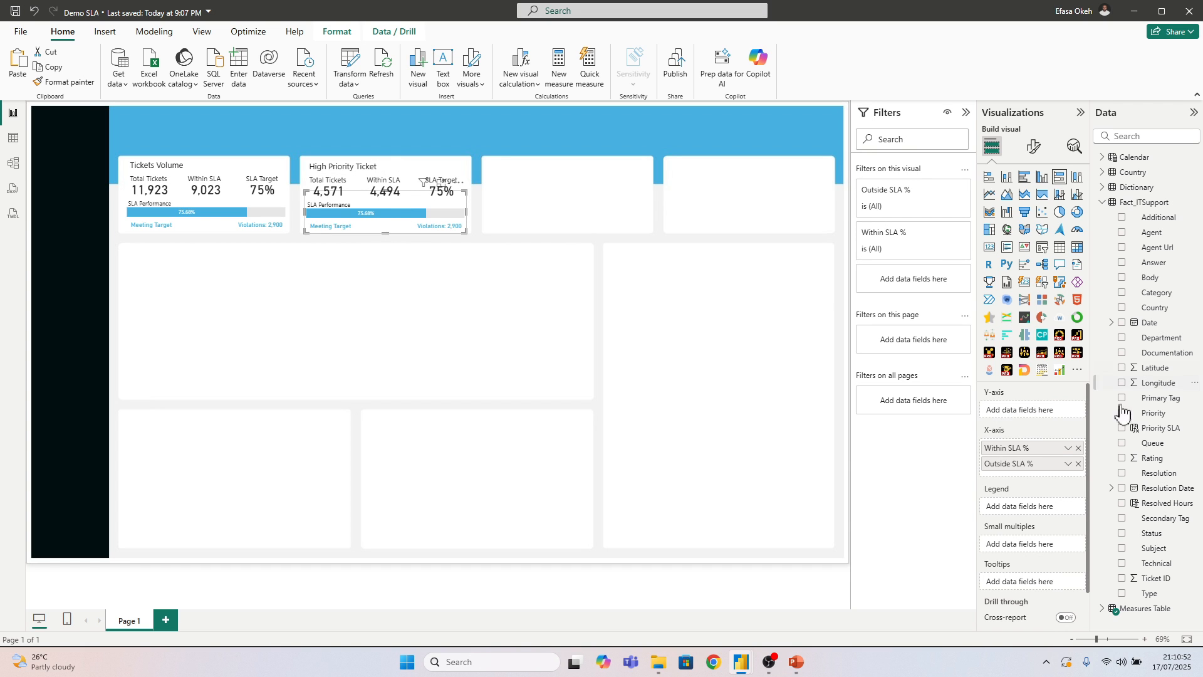
drag(1155, 414, 892, 295)
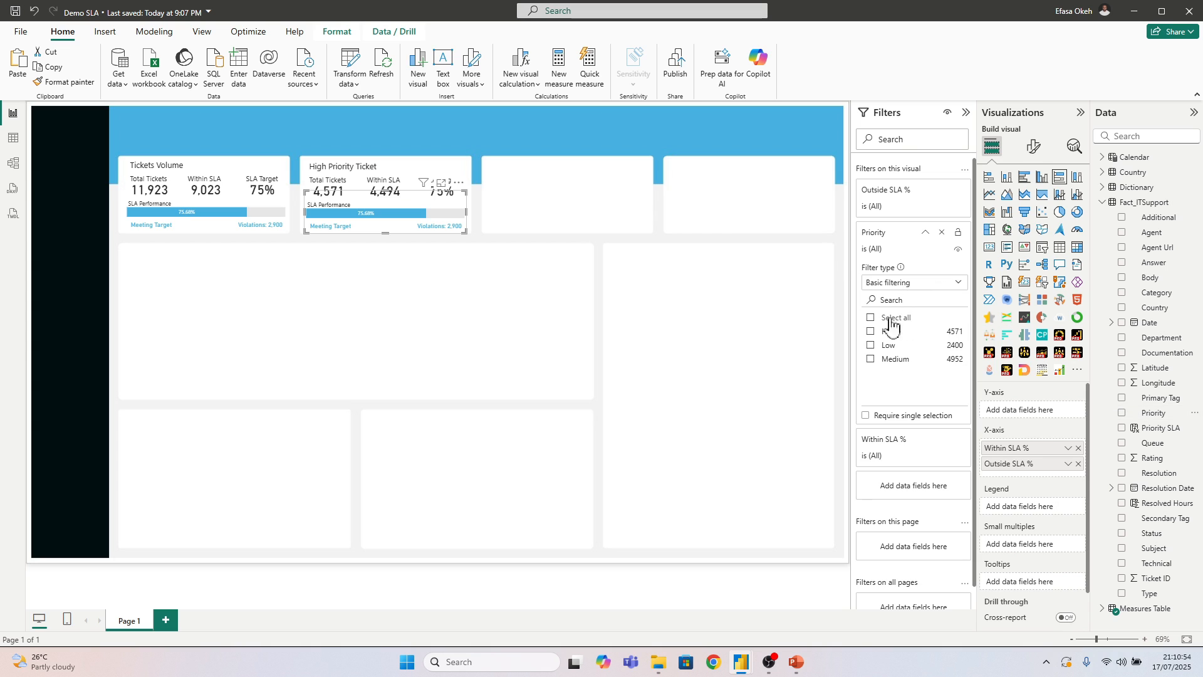
click(871, 332)
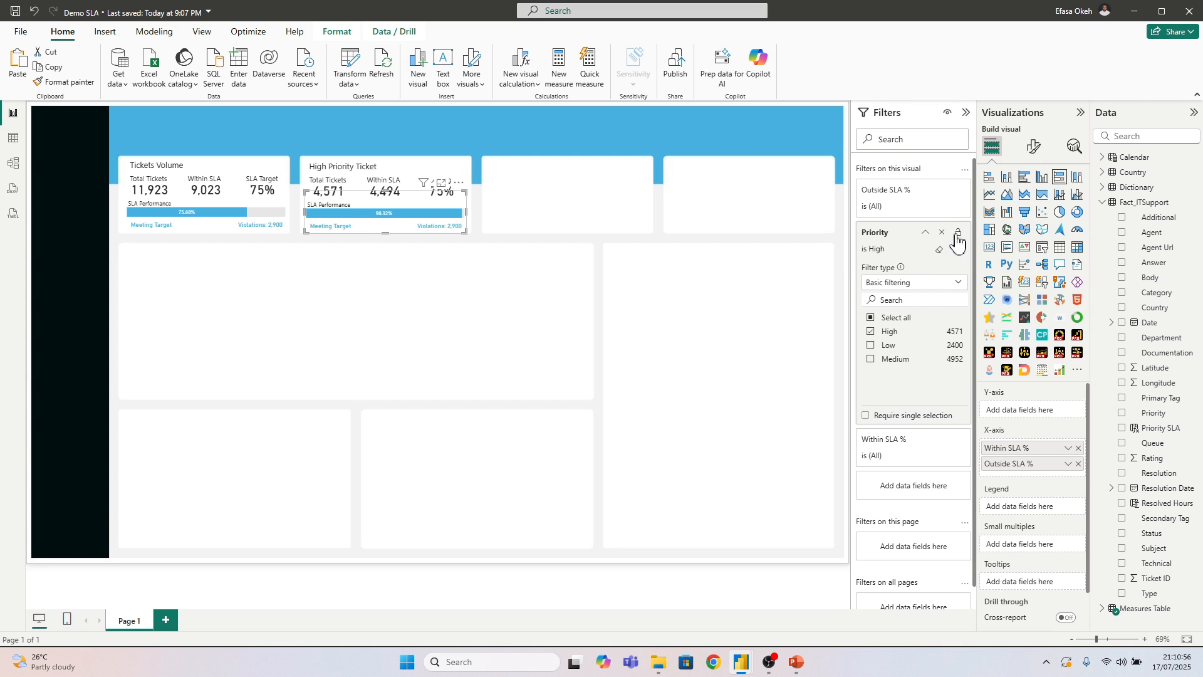
click(571, 285)
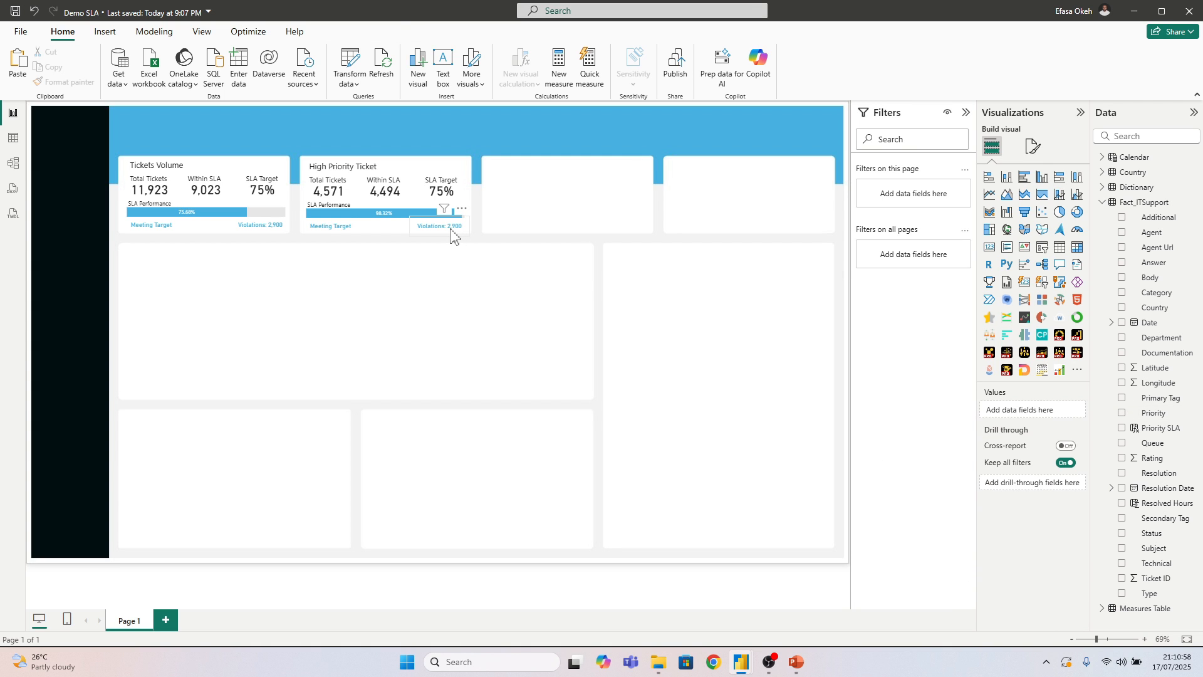
Filter the High Priority tile's violations card to Priority High and lock the filter
click(451, 233)
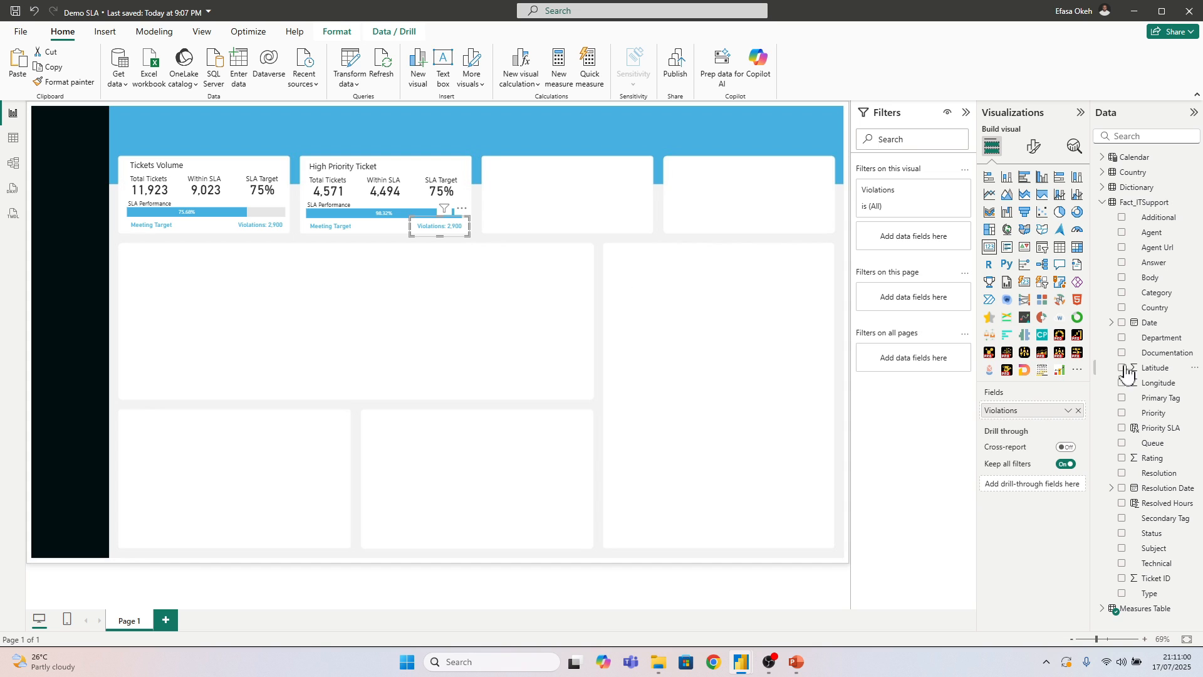
drag(1162, 421, 919, 238)
click(871, 289)
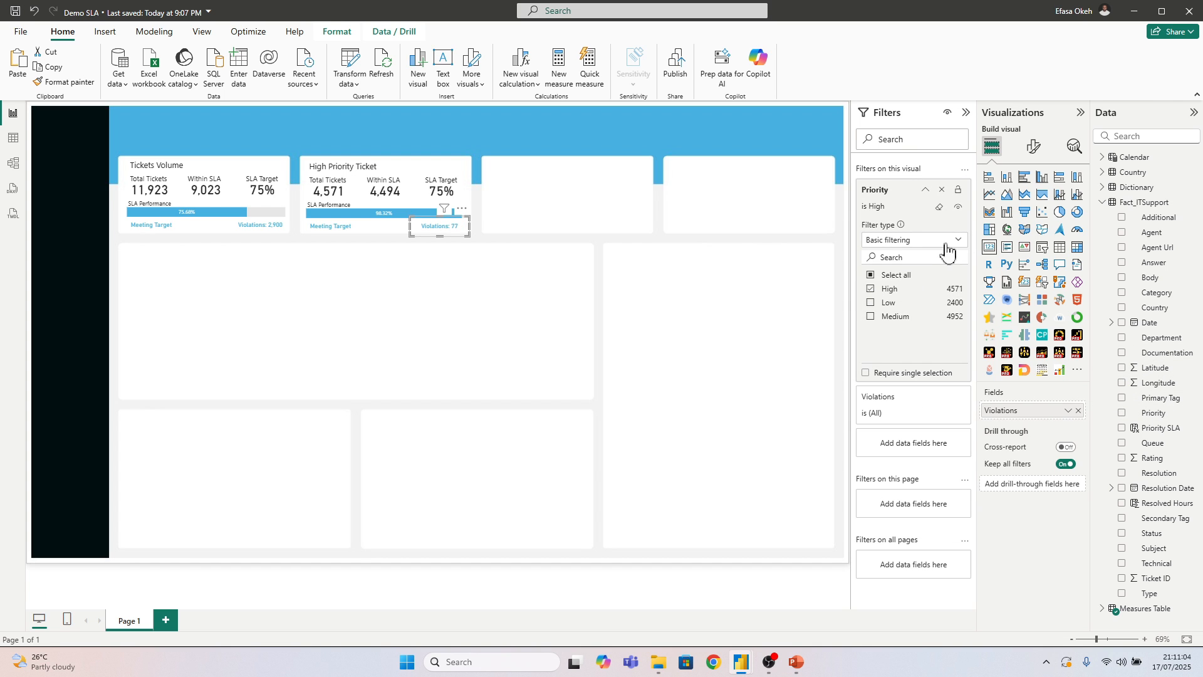
Filter the High Priority tile's SLA status card to Priority High and lock the filter
click(352, 232)
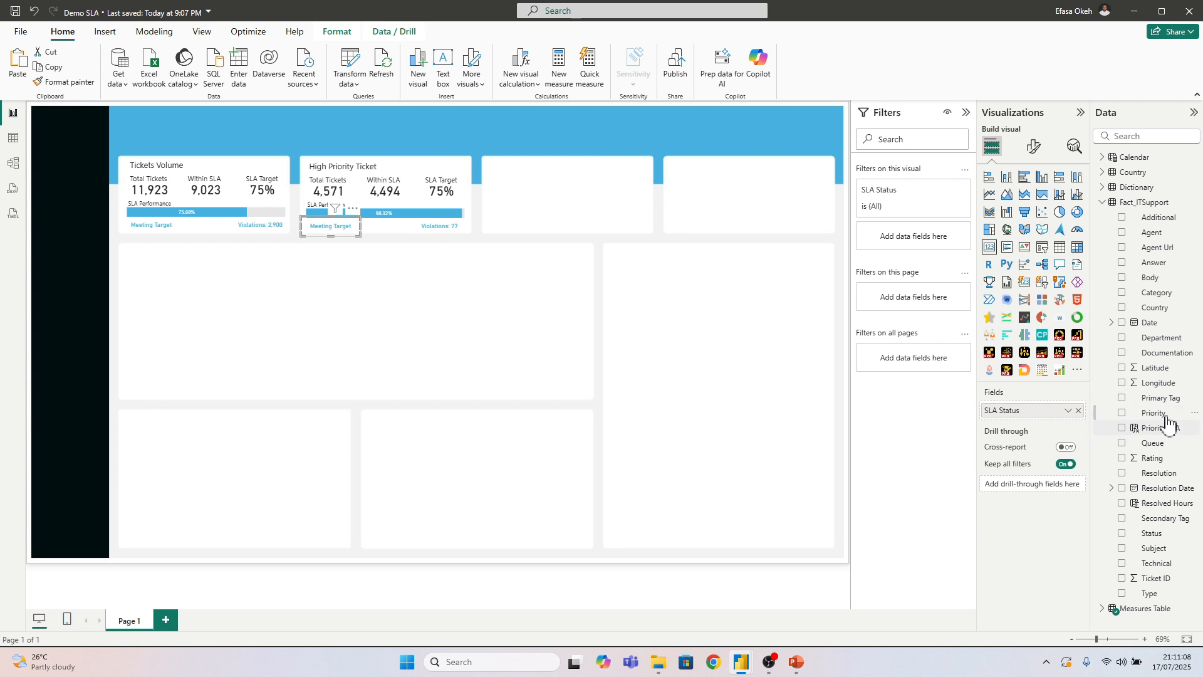
drag(1153, 413, 893, 239)
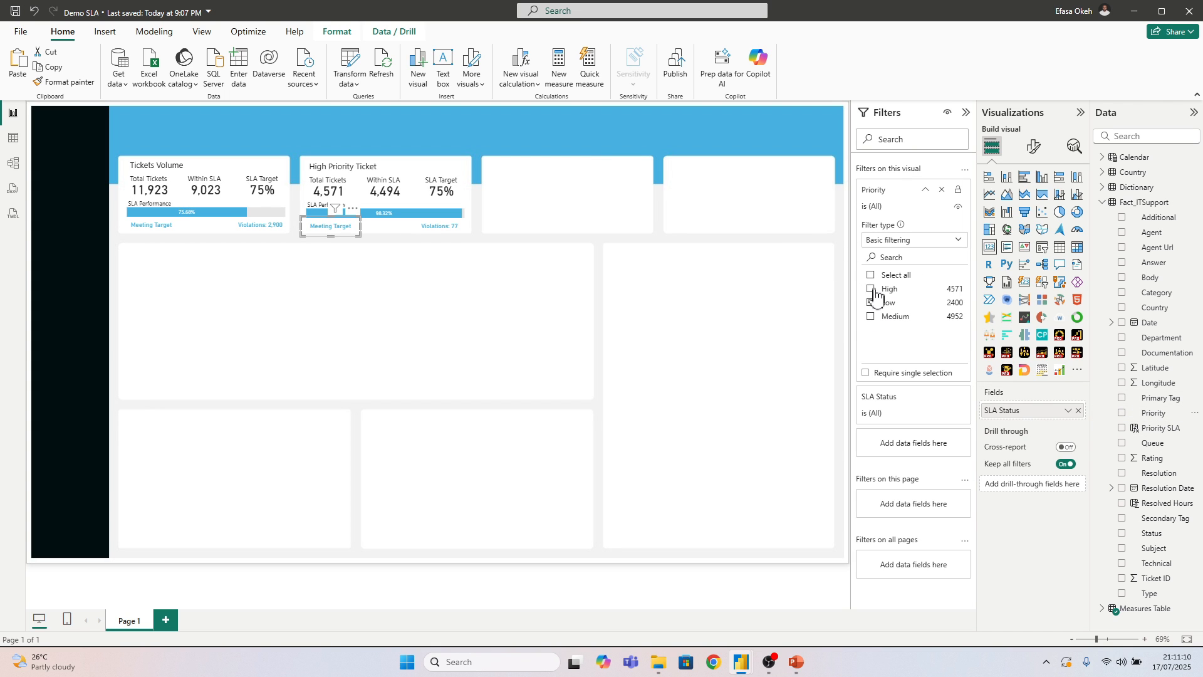
click(870, 289)
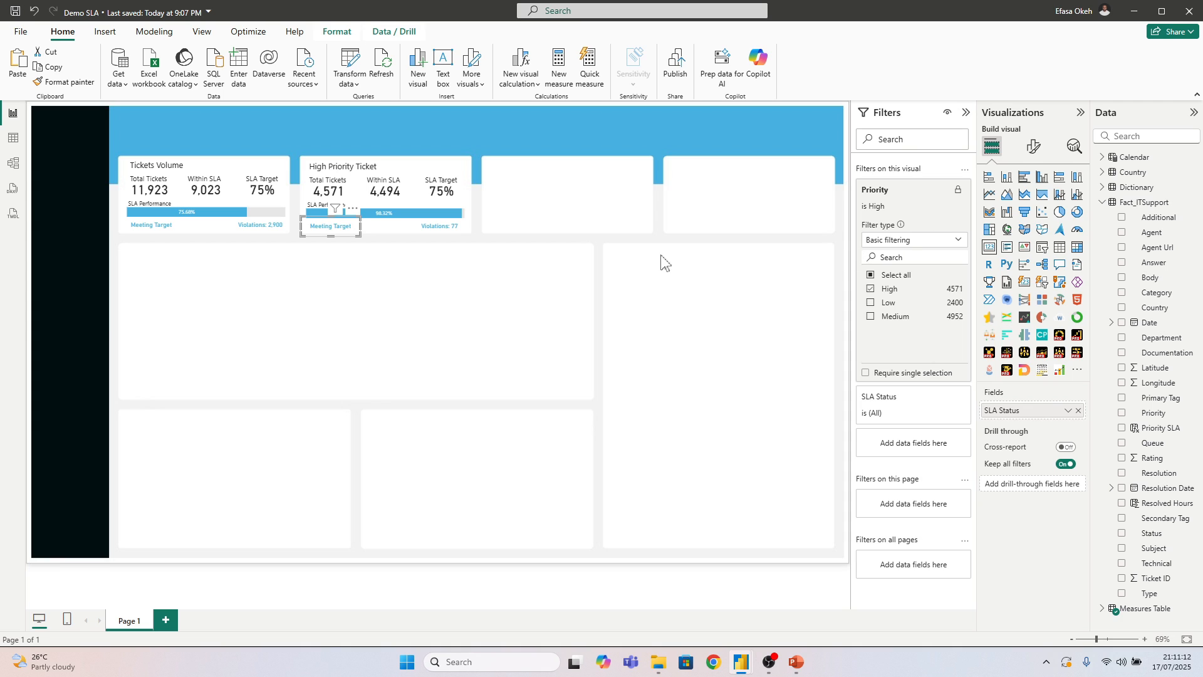
click(660, 280)
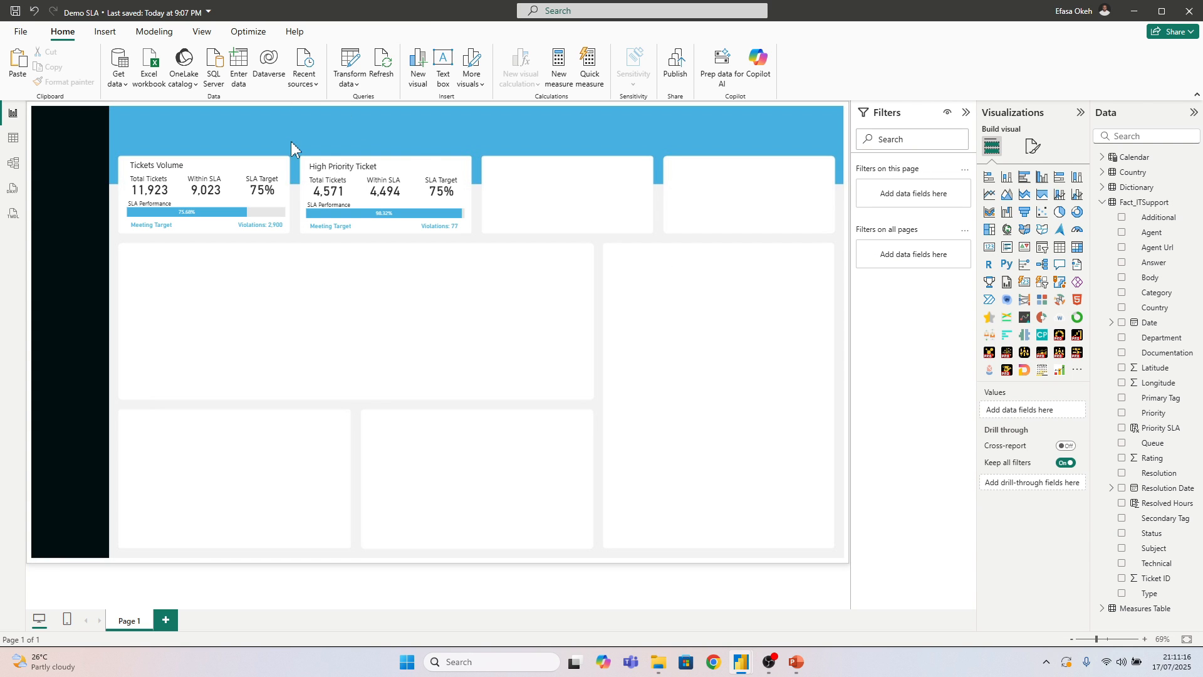
Duplicate all the High Priority Ticket tile's visuals and place the copies on the third tile of the row
mouse_move(291, 141)
mouse_down()
mouse_move(357, 279)
mouse_move(472, 238)
mouse_move(484, 263)
mouse_move(461, 266)
mouse_move(305, 150)
mouse_up()
drag(107, 142, 326, 146)
drag(297, 129, 476, 299)
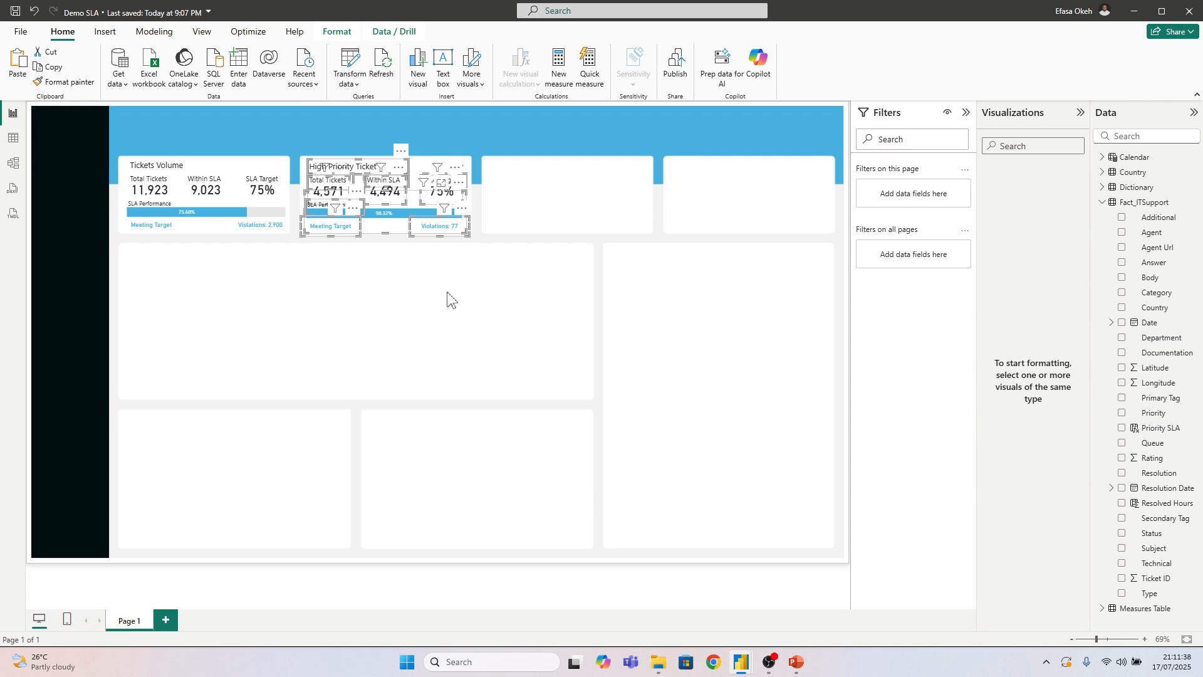
key(ctrl+v)
drag(432, 229, 613, 231)
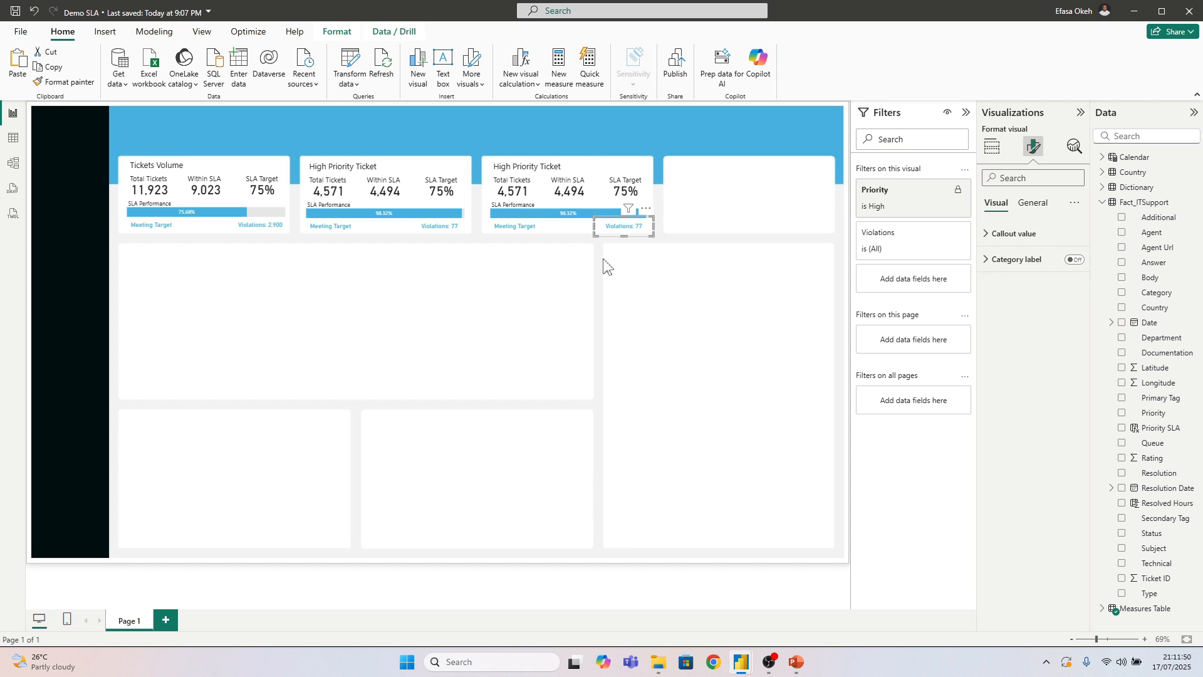
Retitle the third KPI tile as "Medium Priority Ticket"
click(572, 264)
click(515, 168)
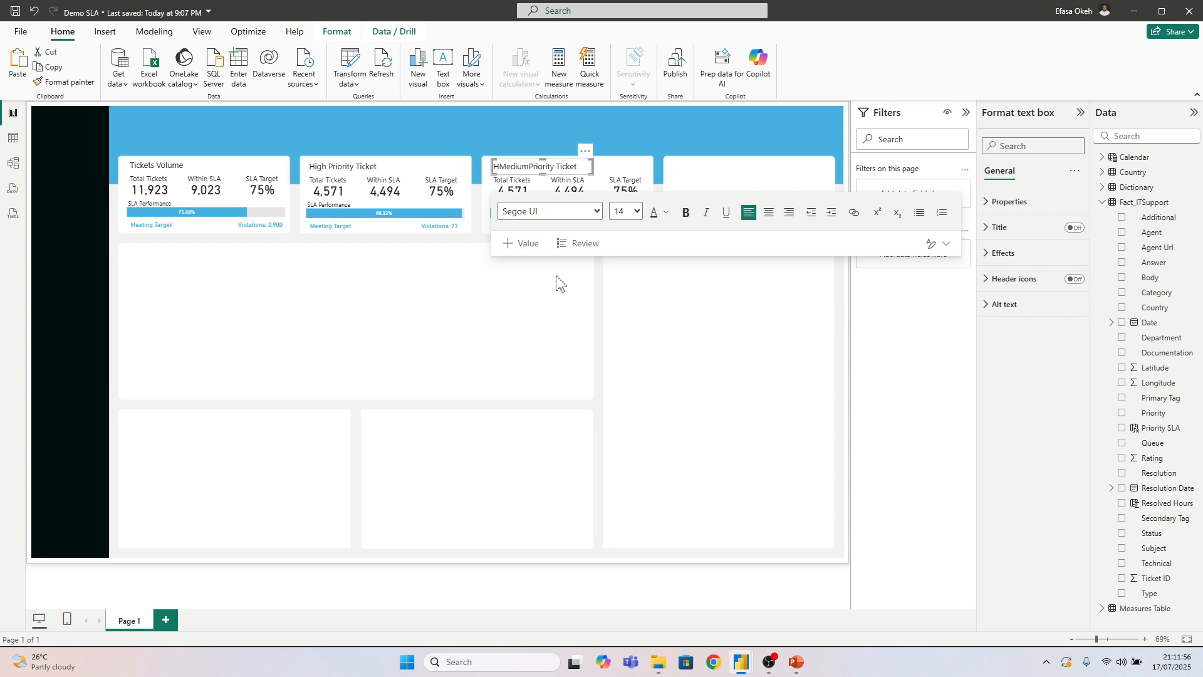
text(Medium)
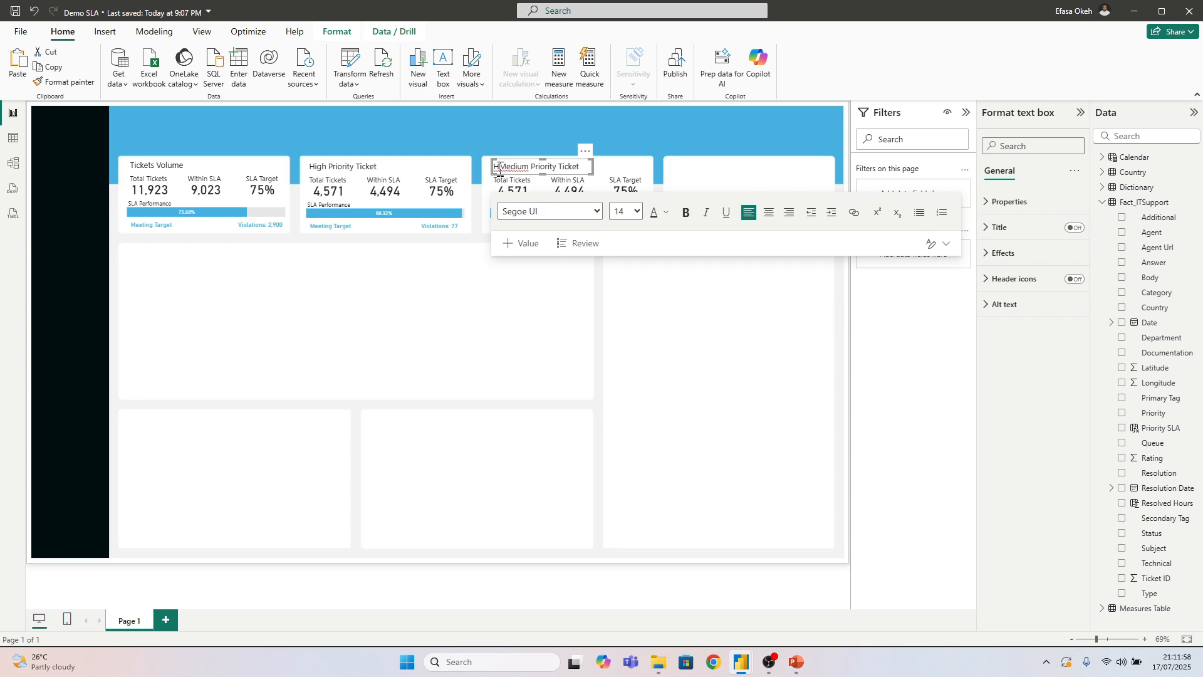
click(499, 168)
key(BackSpace)
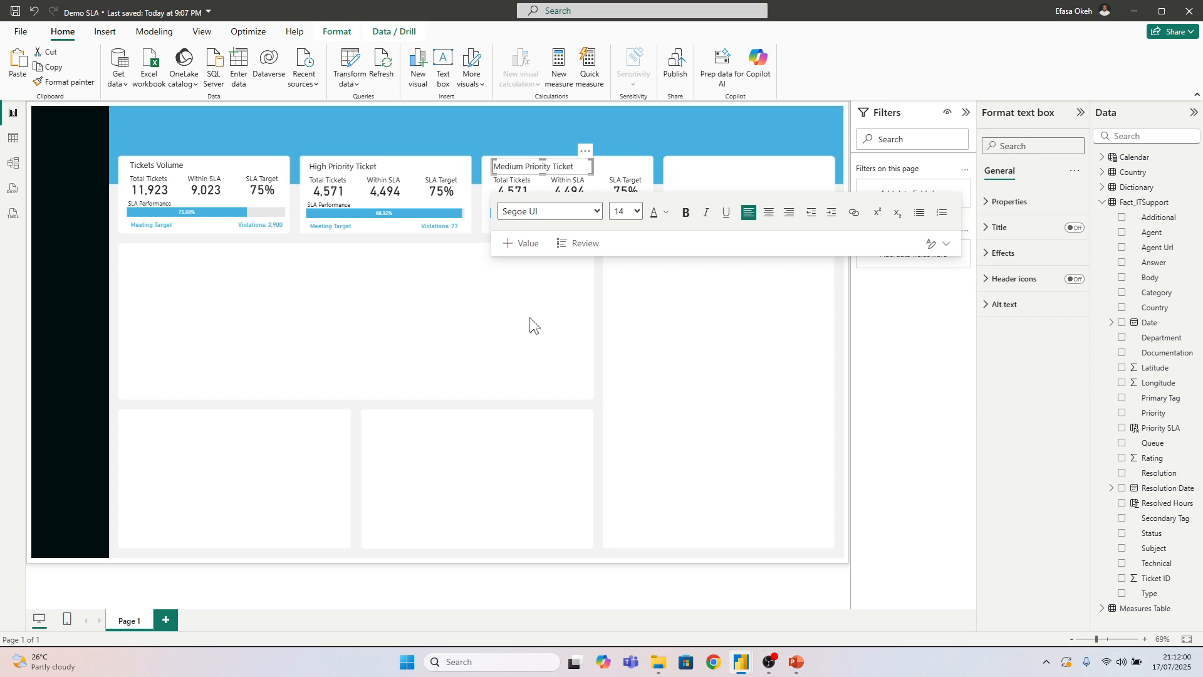
click(530, 325)
Change the Medium Priority tile's Total Tickets card filter to Priority Medium only
click(515, 198)
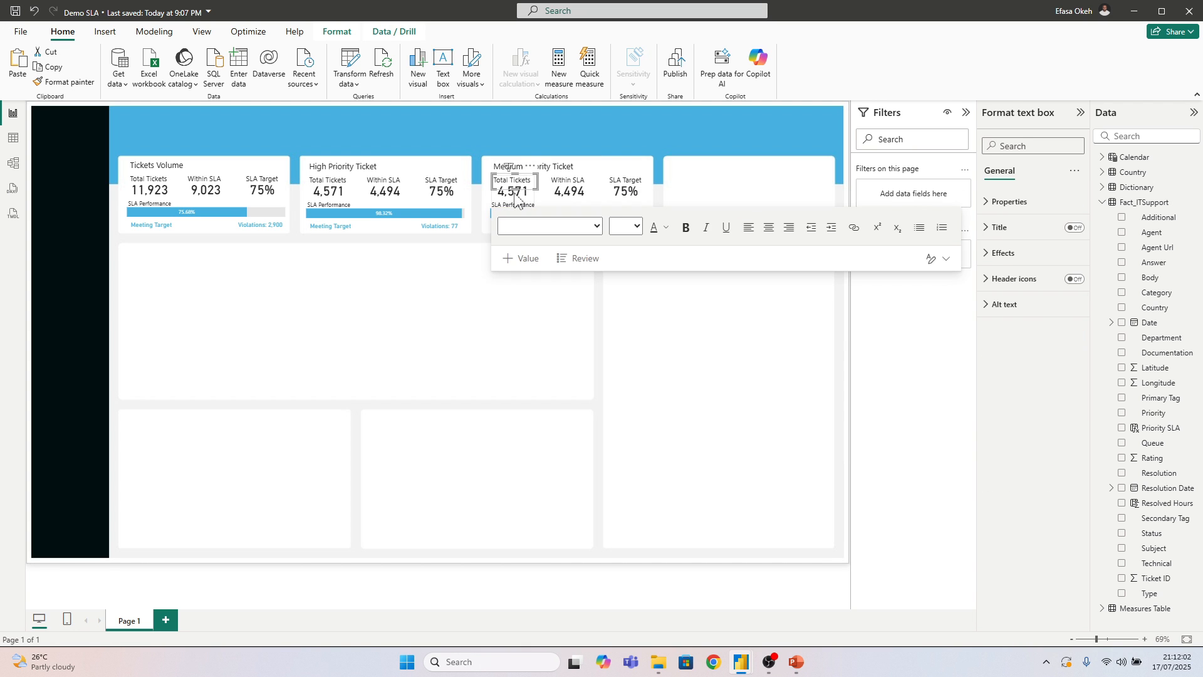
click(517, 199)
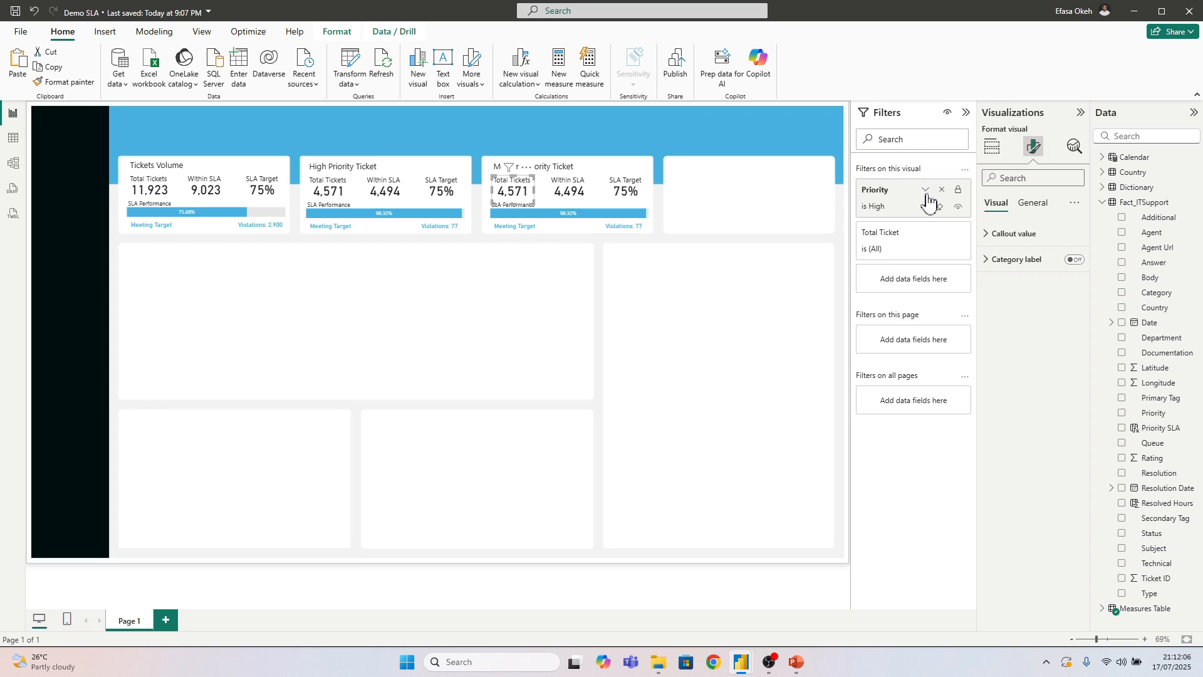
click(926, 192)
click(871, 290)
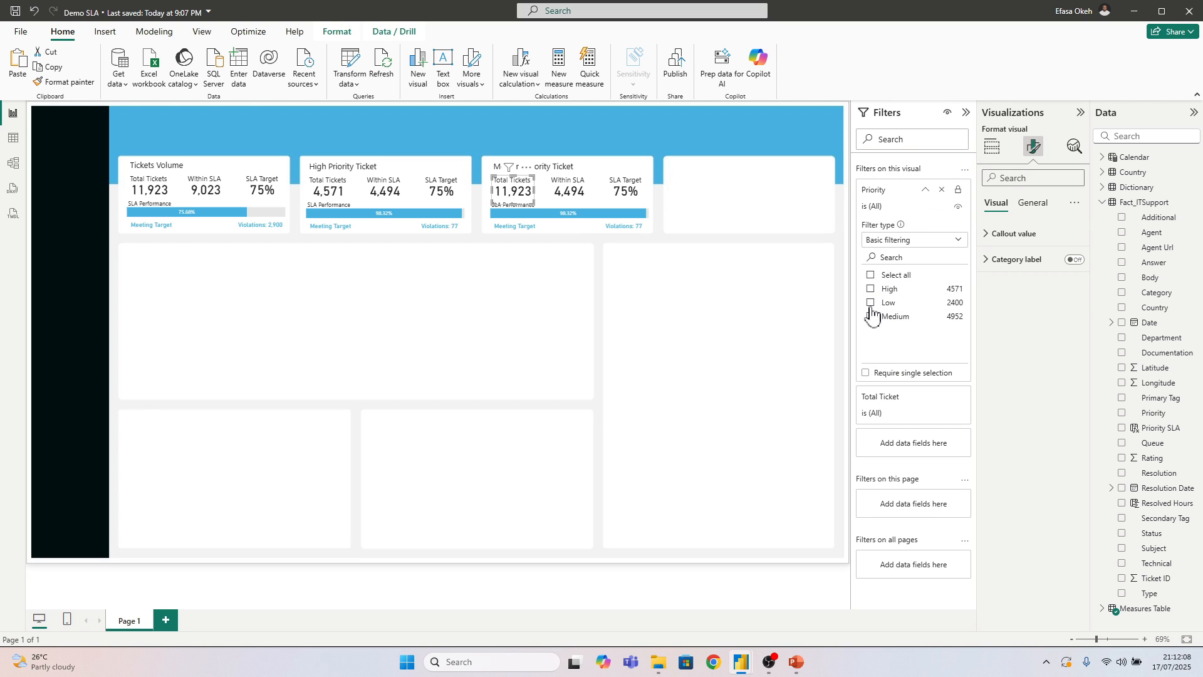
click(871, 317)
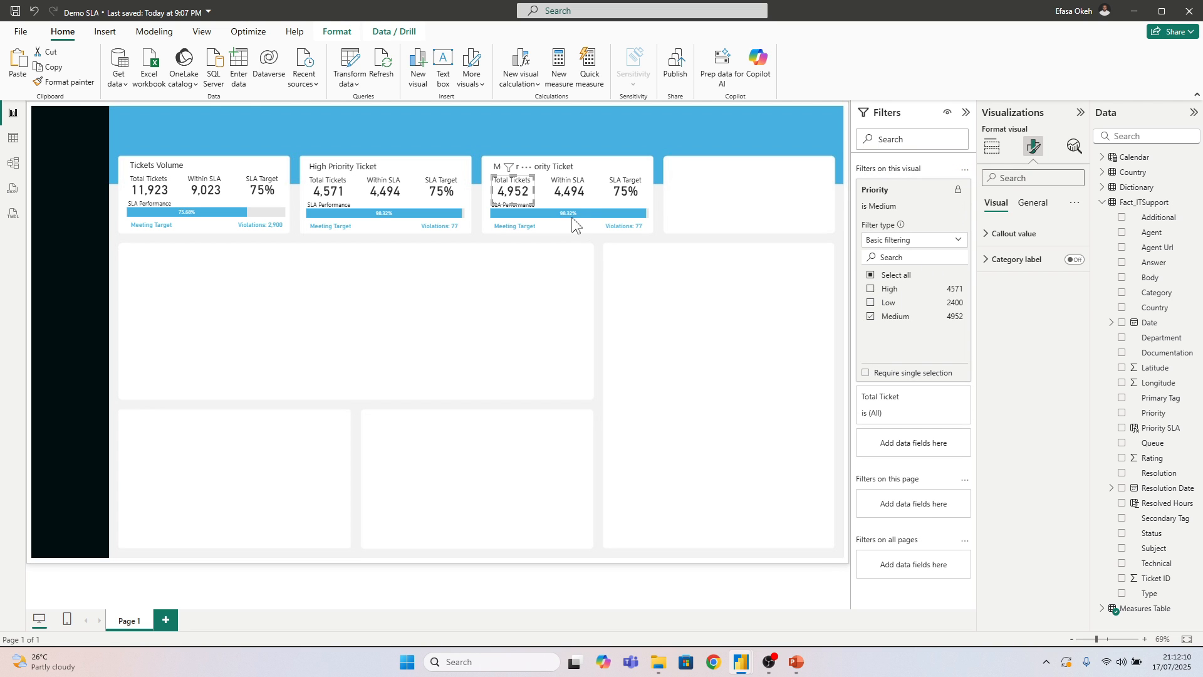
Change the Medium Priority tile's Within SLA card filter to Priority Medium only
click(574, 197)
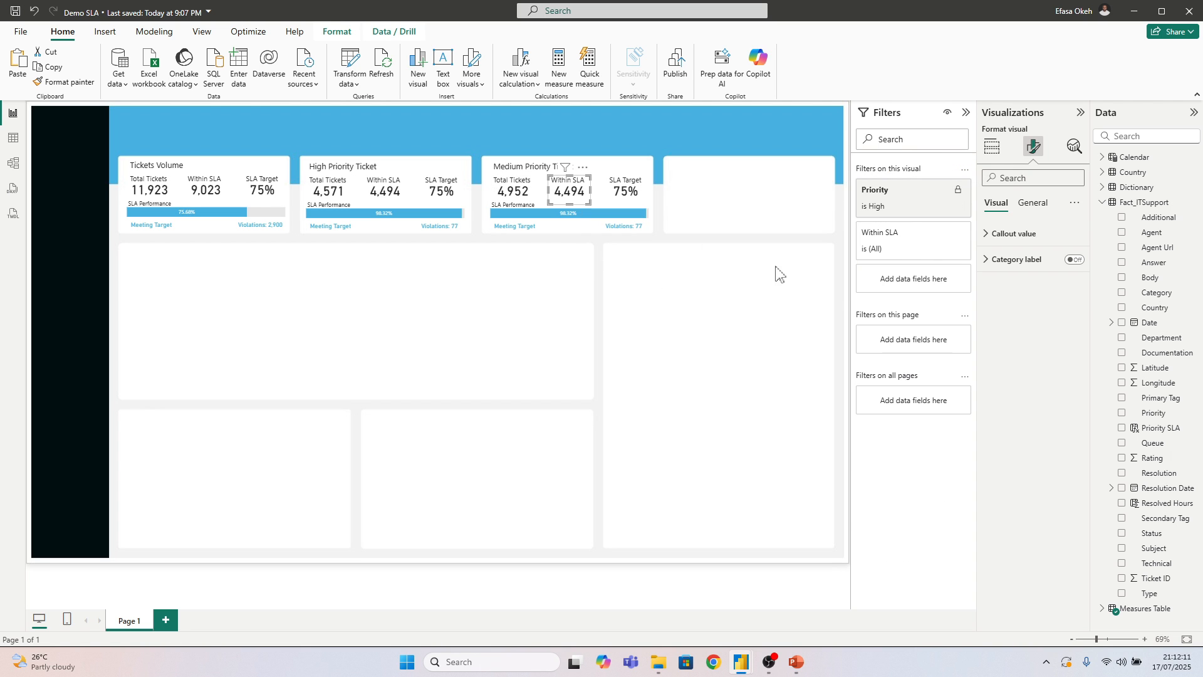
click(924, 197)
click(871, 290)
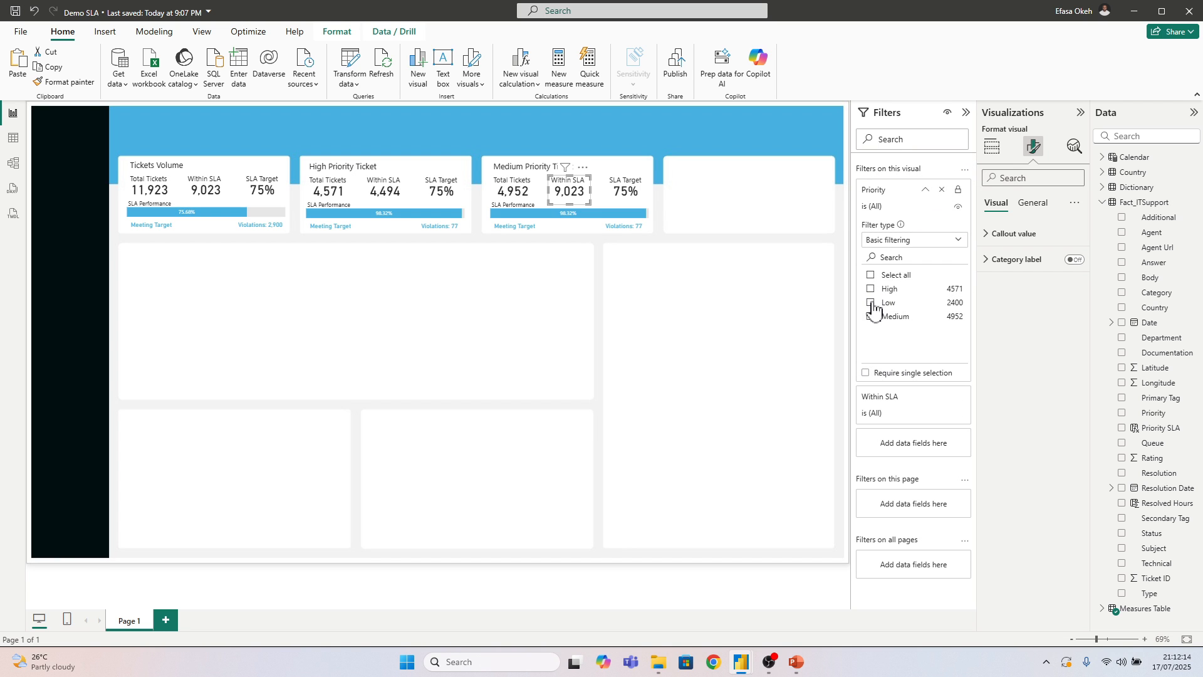
click(871, 317)
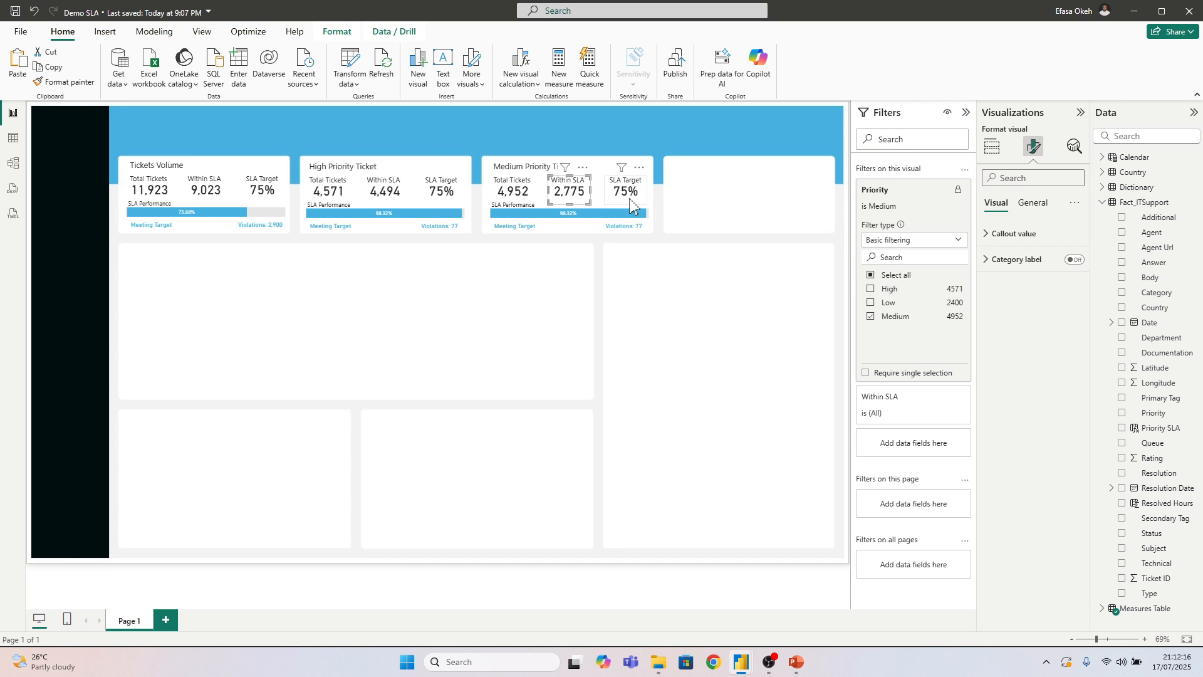
Switch the Priority filter of the Medium Priority tile's SLA Performance bar from High to Medium
click(567, 228)
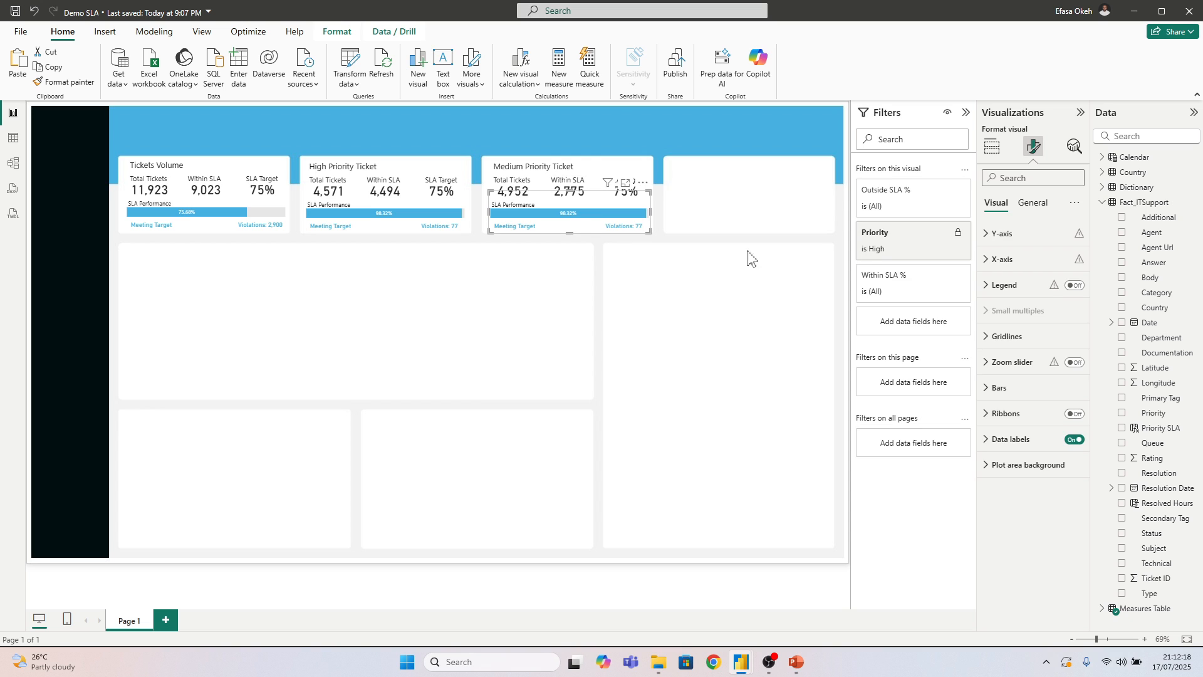
click(925, 233)
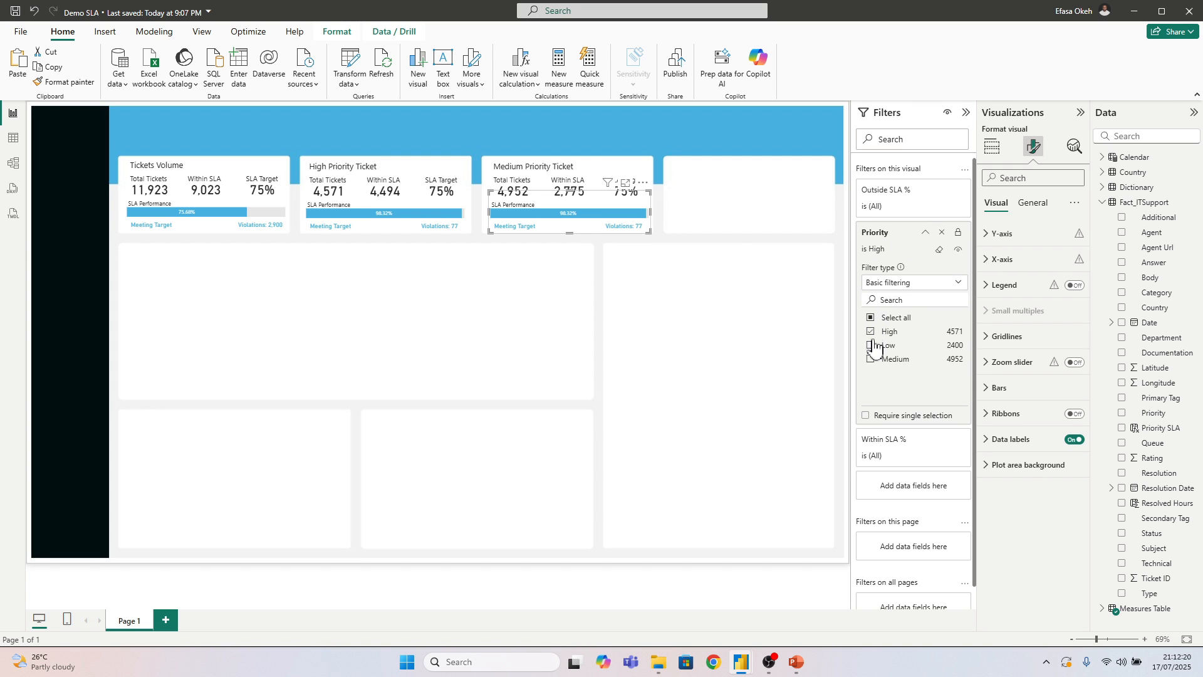
click(870, 332)
click(871, 359)
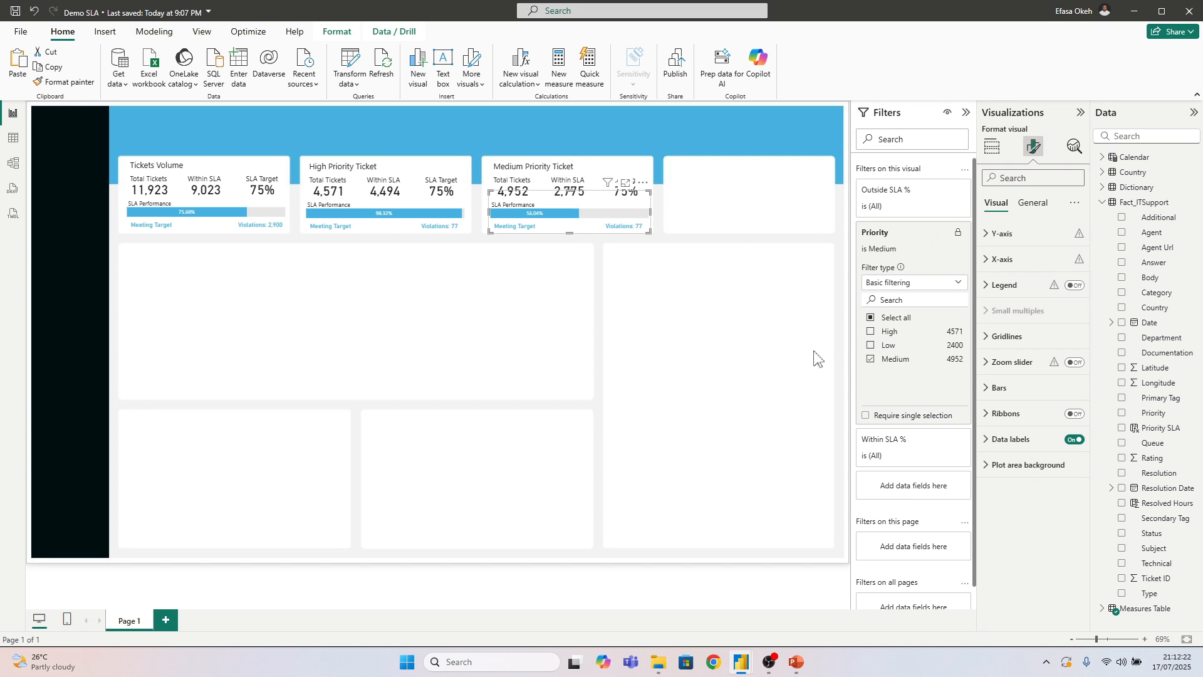
Set the Priority filter of the Medium Priority tile's SLA status card to Medium only
click(533, 236)
click(530, 237)
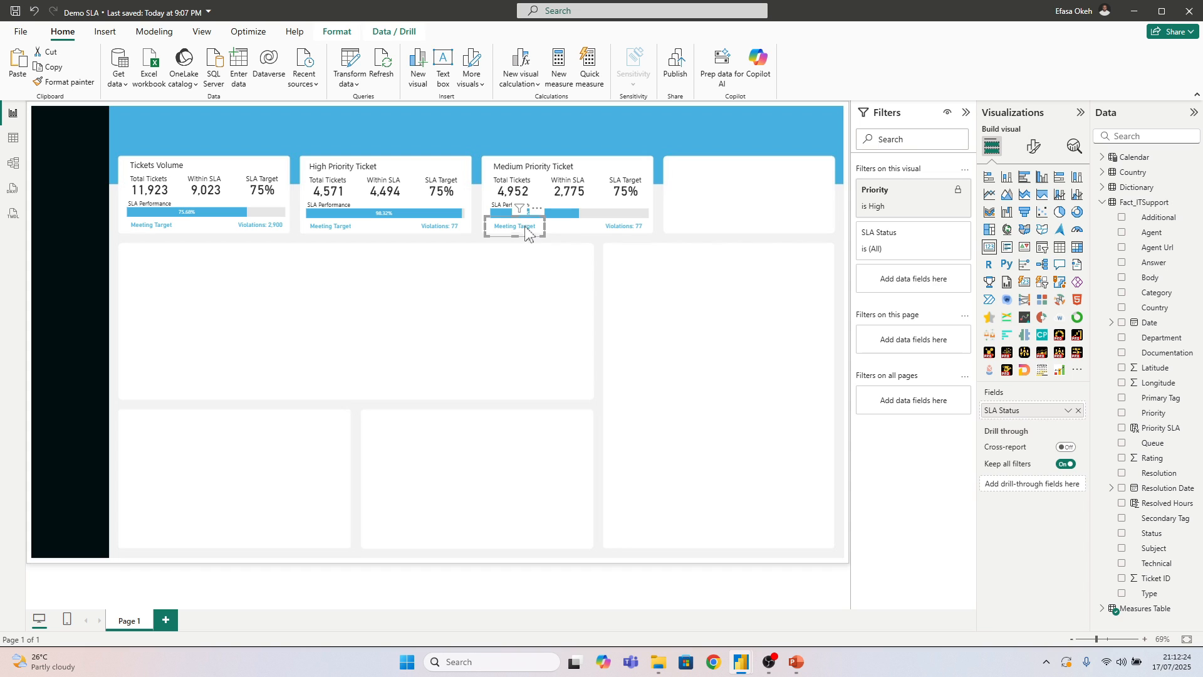
click(924, 198)
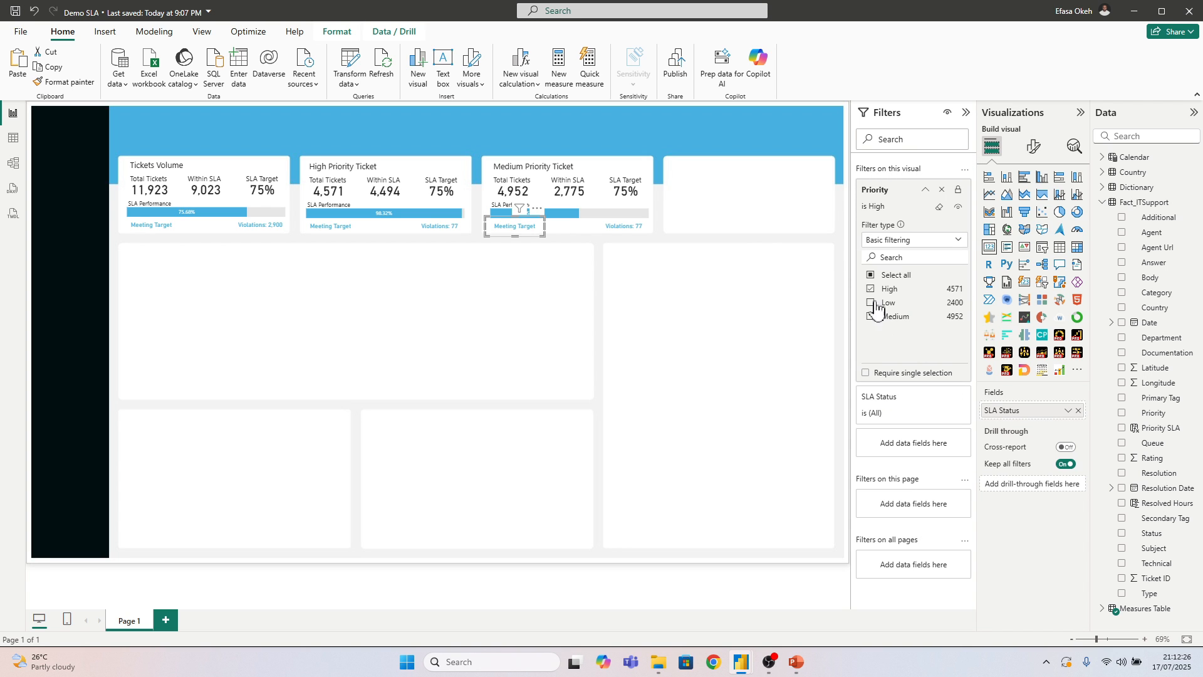
click(871, 316)
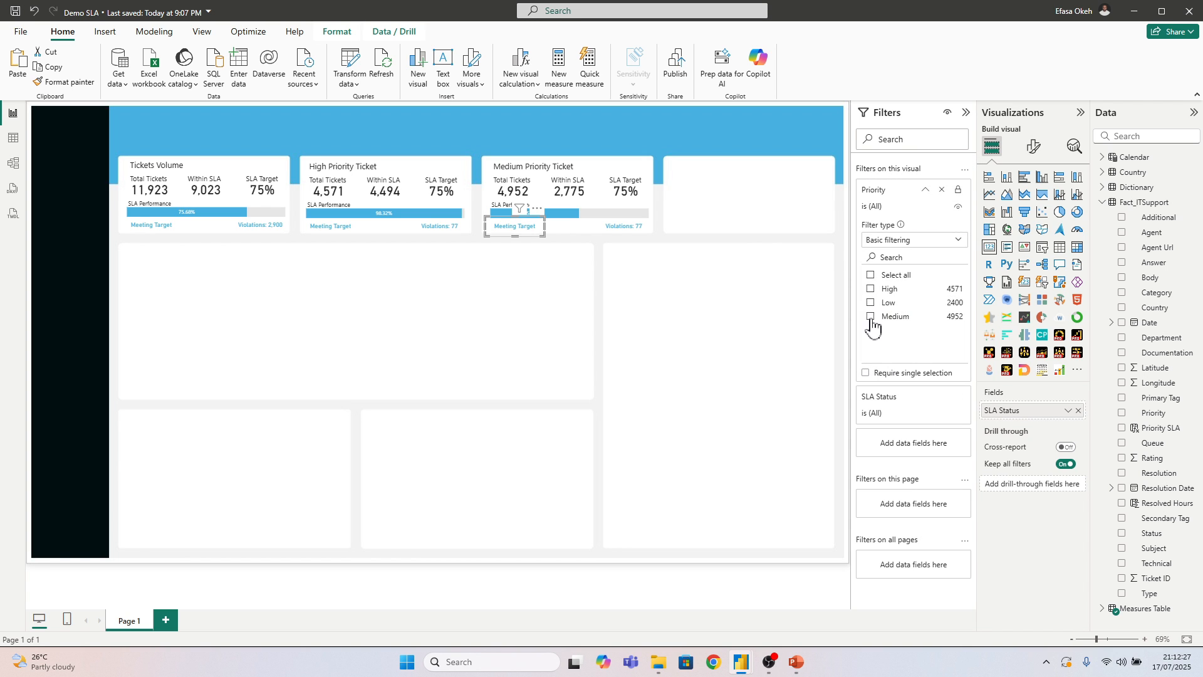
Set the Priority filter of the Medium Priority tile's violations card to Medium only
click(624, 226)
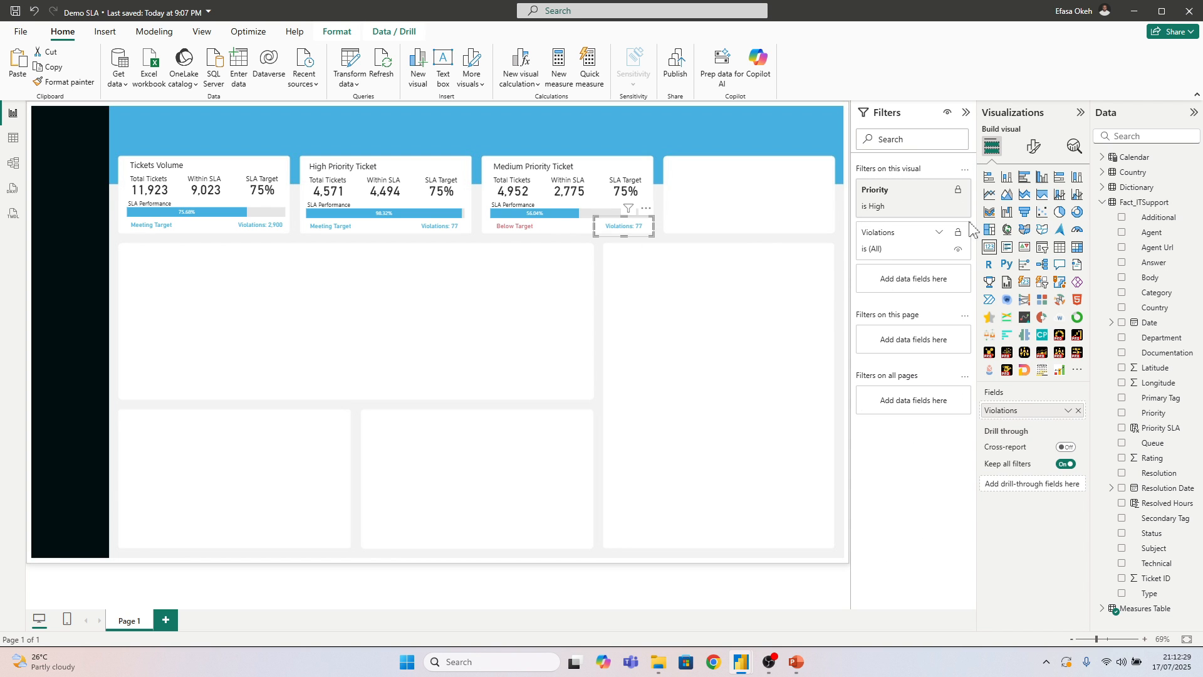
click(930, 207)
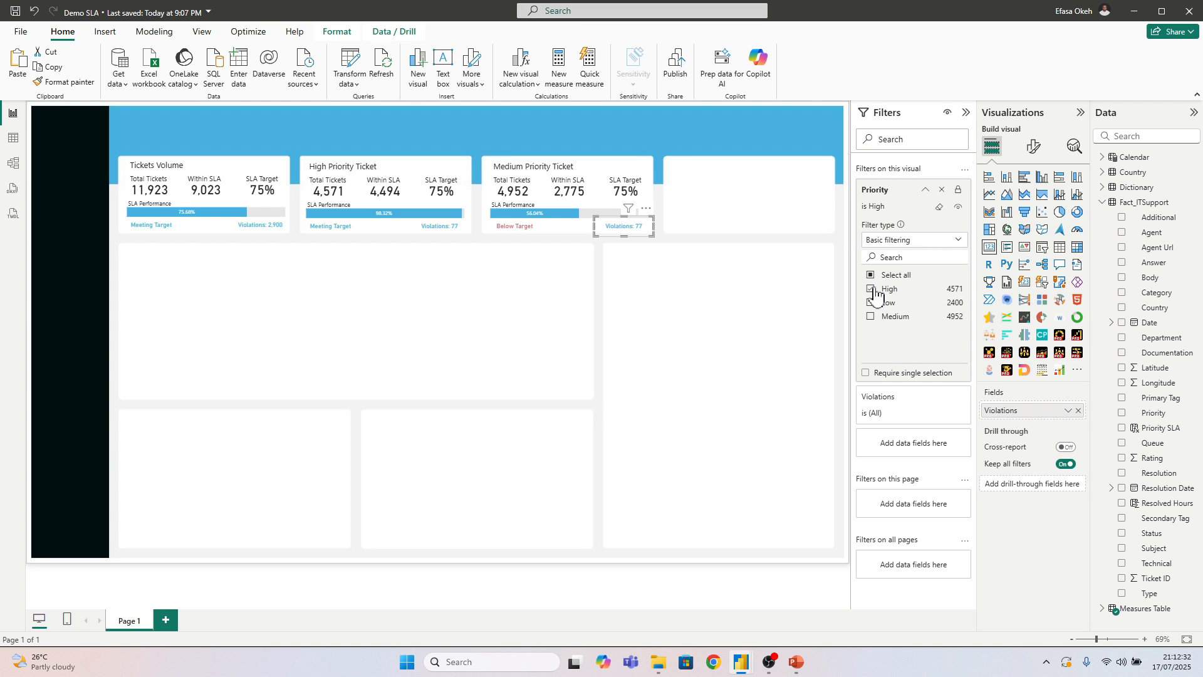
click(870, 289)
click(871, 317)
click(665, 290)
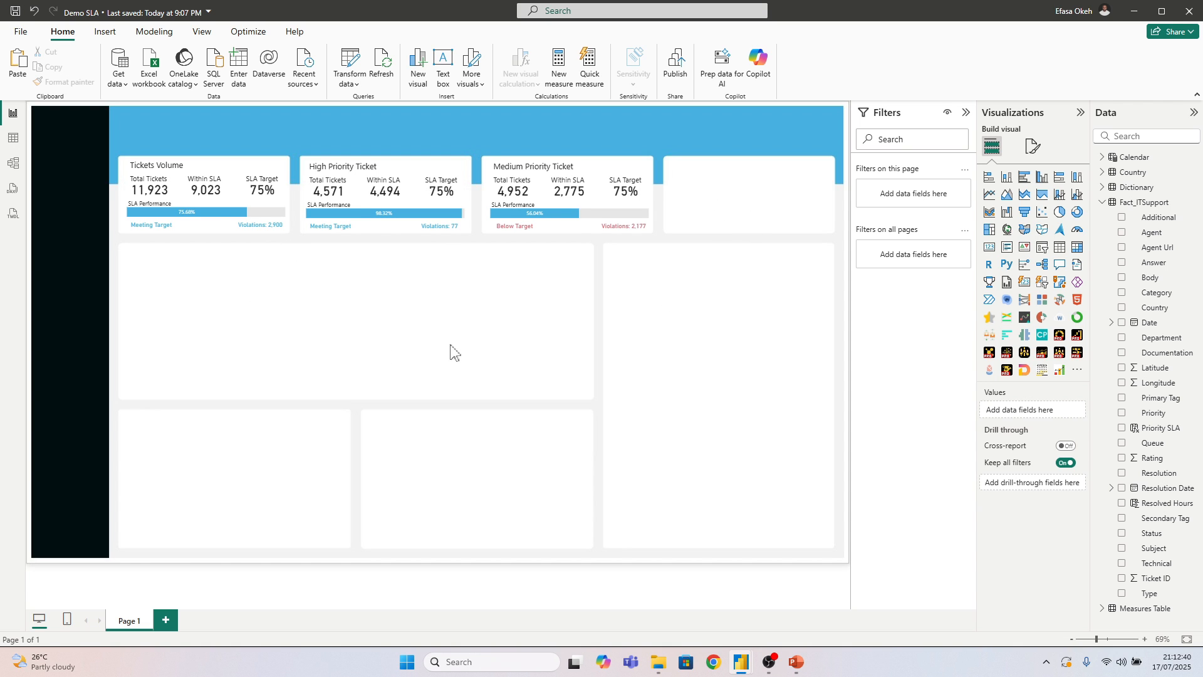
Insert an empty line chart and size it to fill the wide panel below the first three KPI tiles
drag(129, 265, 587, 396)
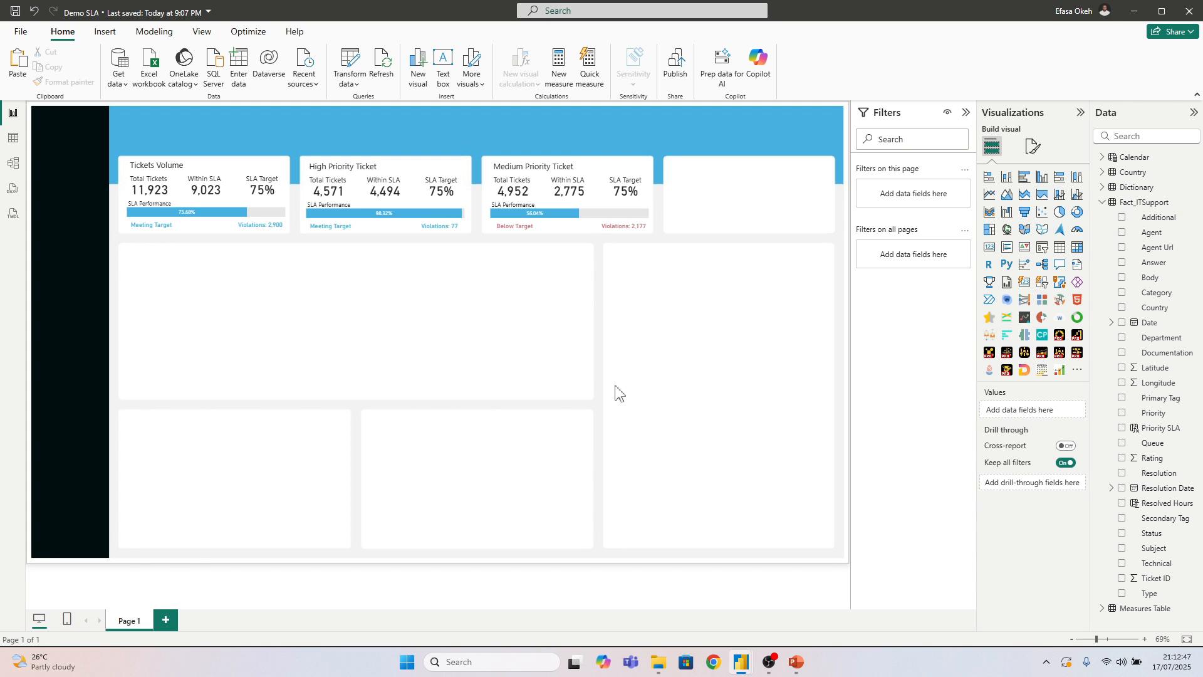
click(990, 194)
drag(177, 267, 590, 399)
click(620, 433)
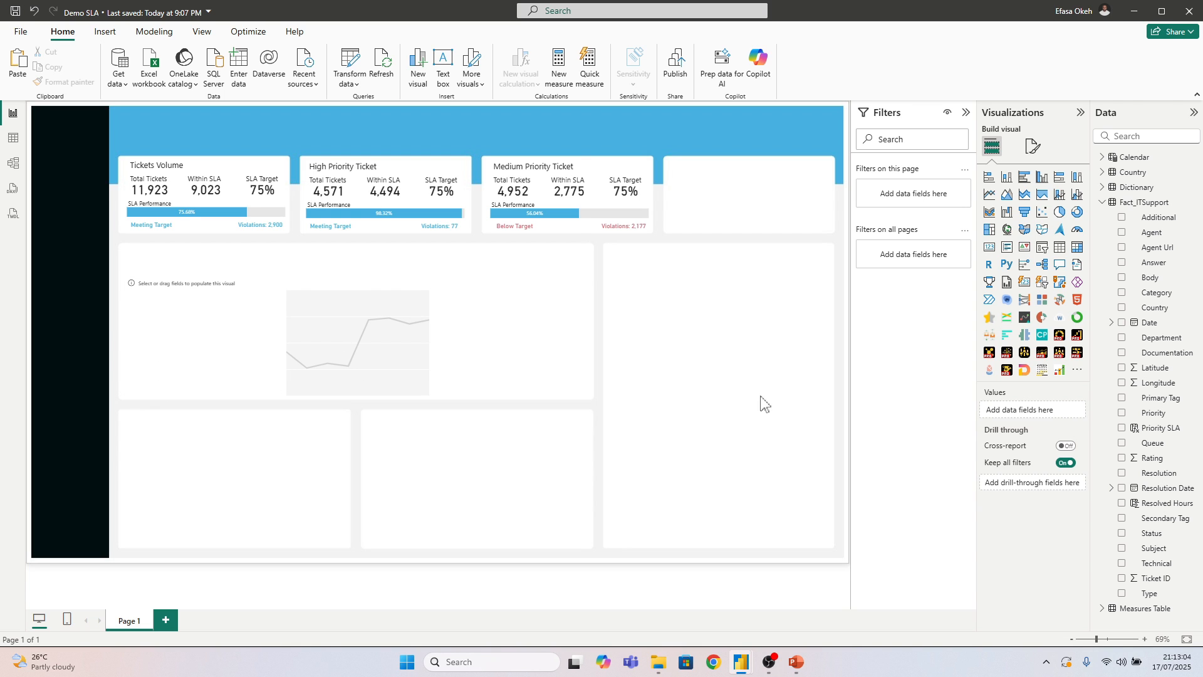
Sort the Calendar table's Month-Year column by Month-Year Sort
click(13, 138)
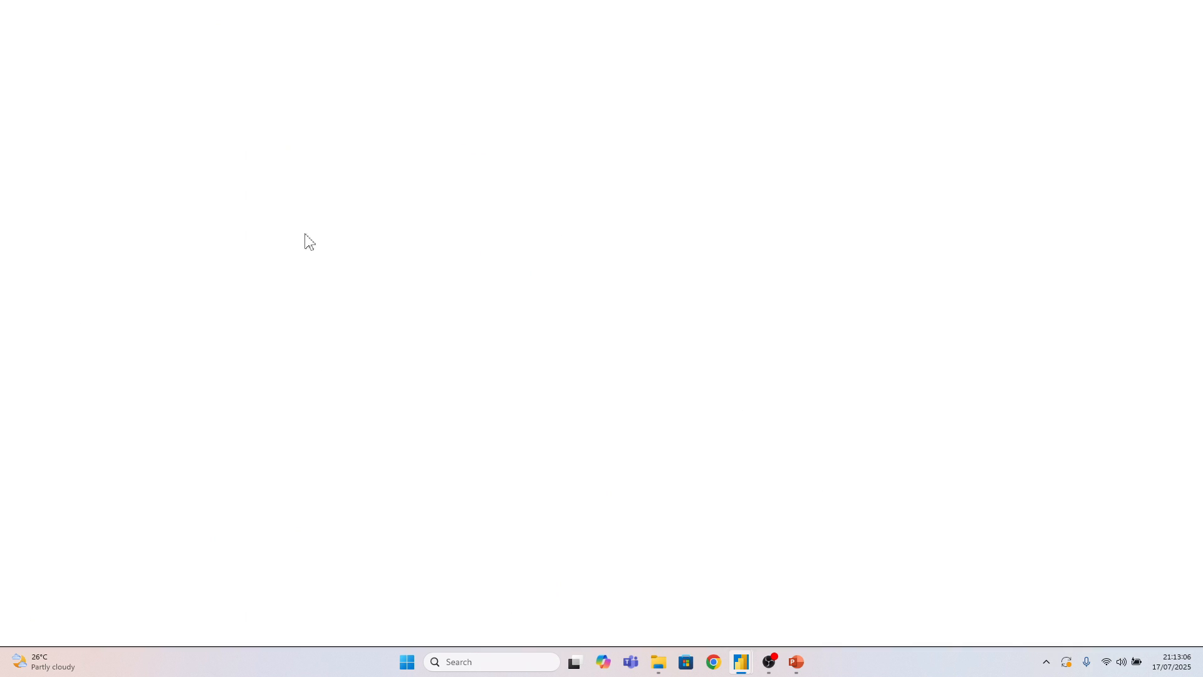
click(1103, 156)
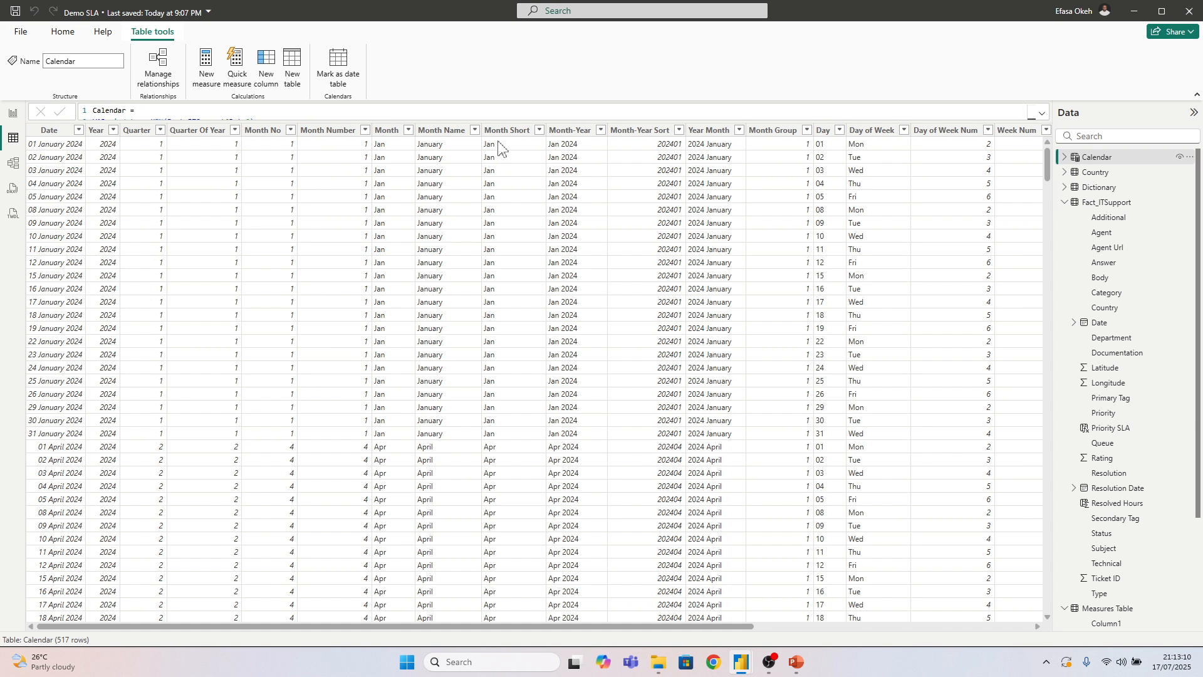
click(571, 131)
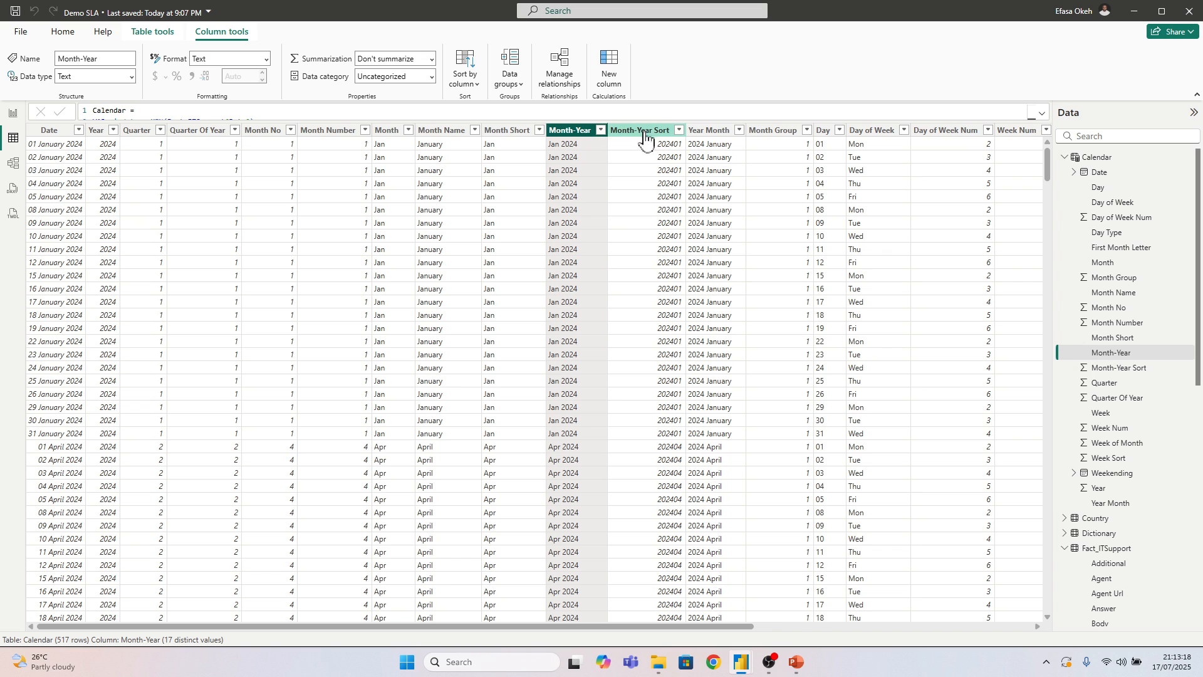
click(471, 80)
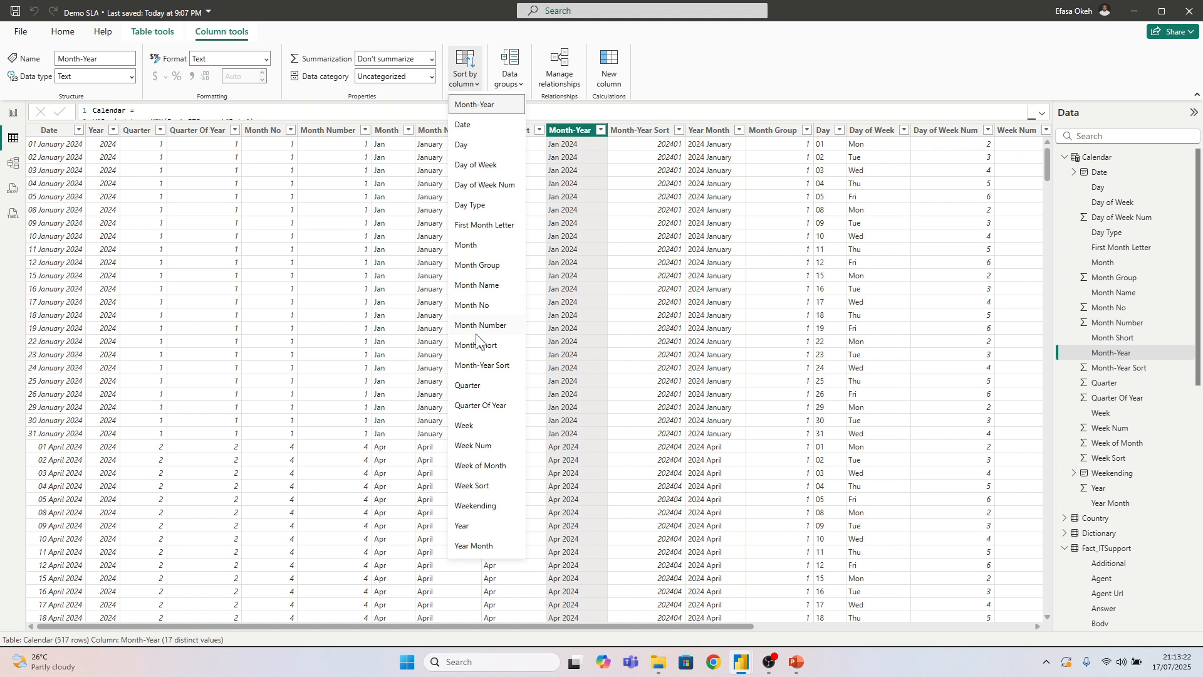
click(484, 366)
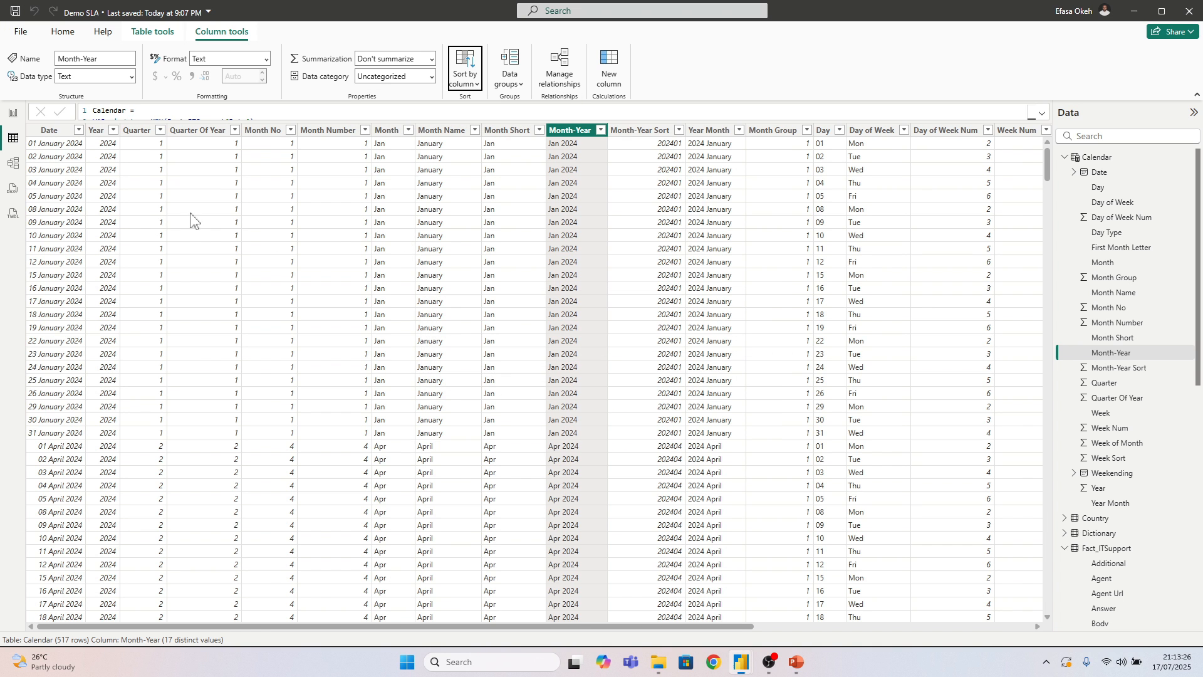
Plot the Within SLA % measure by the Calendar table's Month-Year on the report's line chart
click(13, 113)
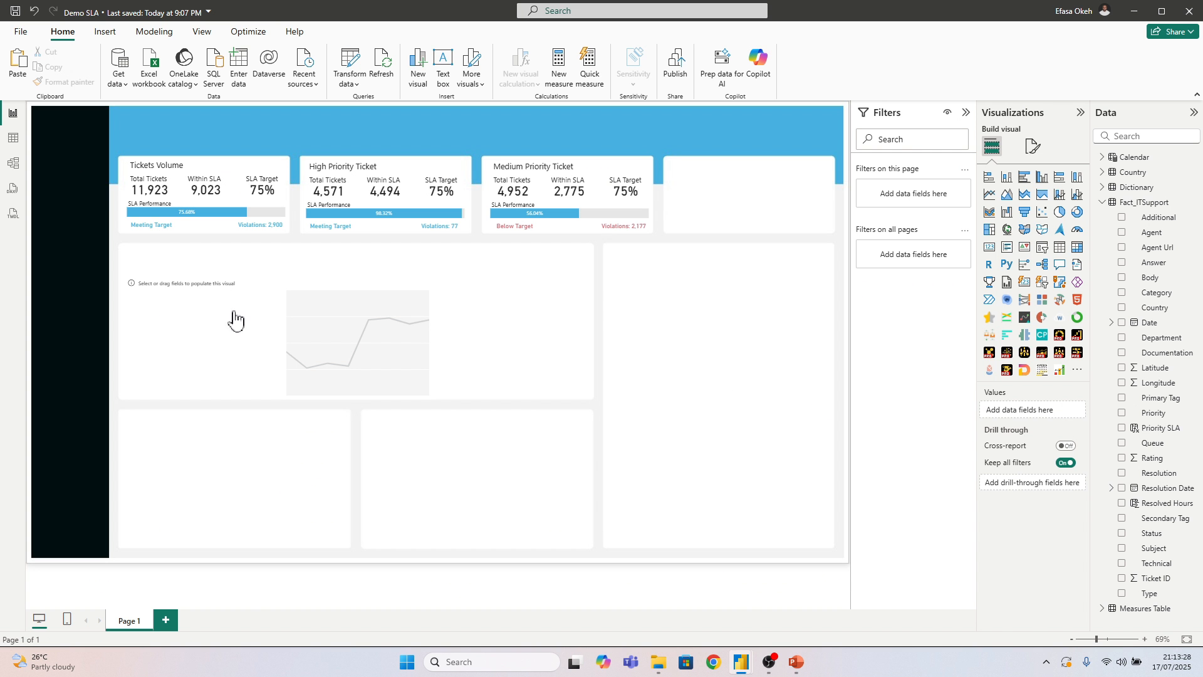
click(226, 358)
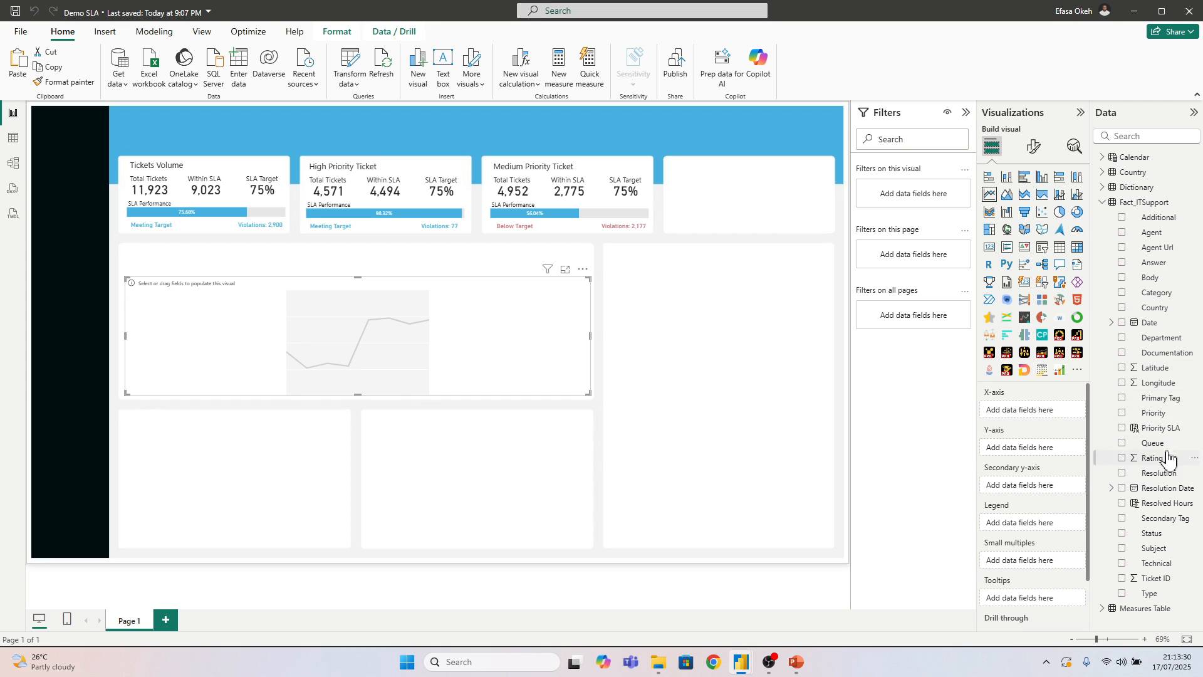
click(1102, 203)
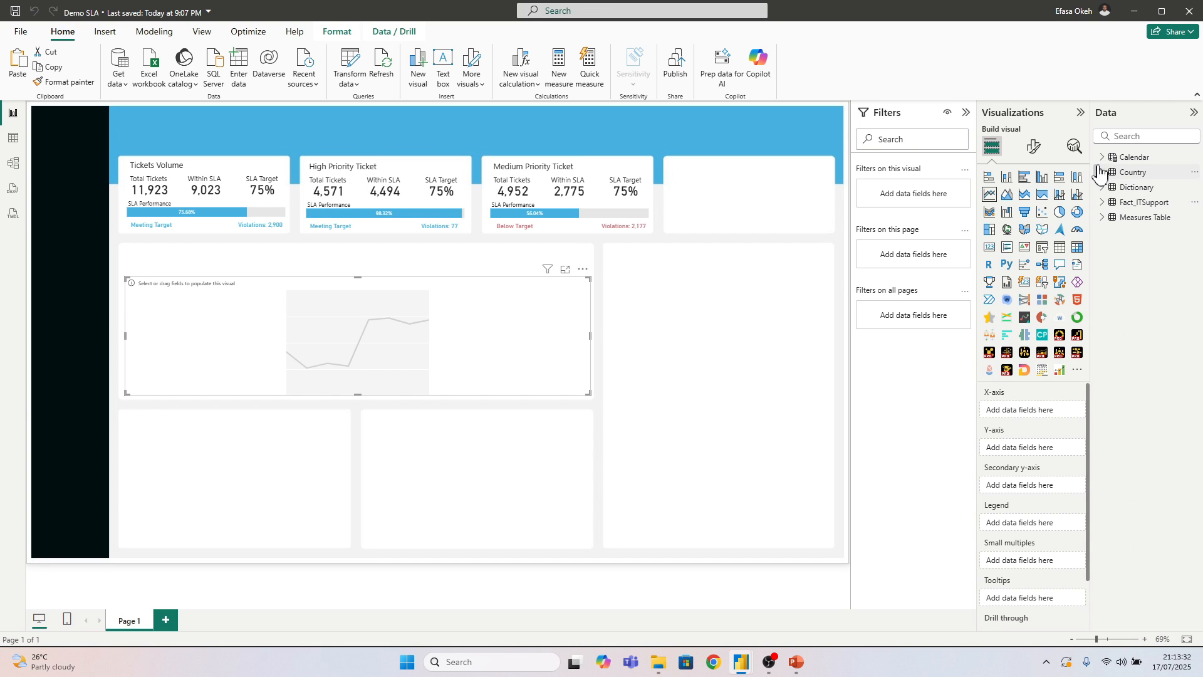
click(1102, 157)
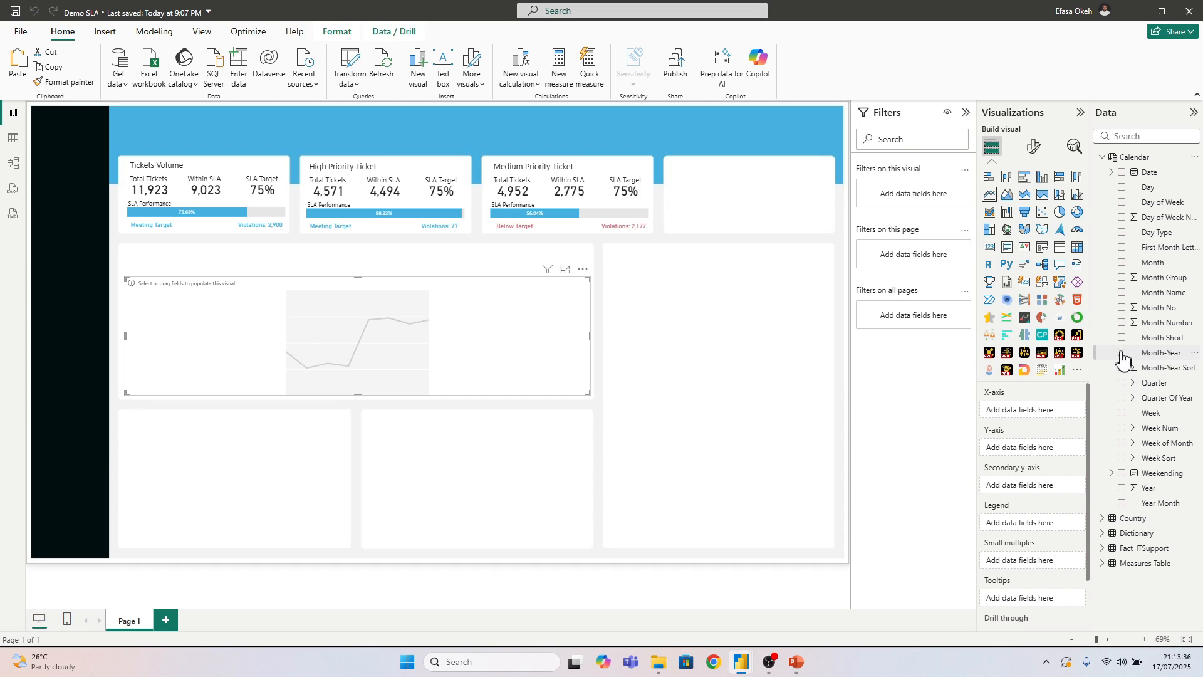
drag(1088, 399, 1012, 413)
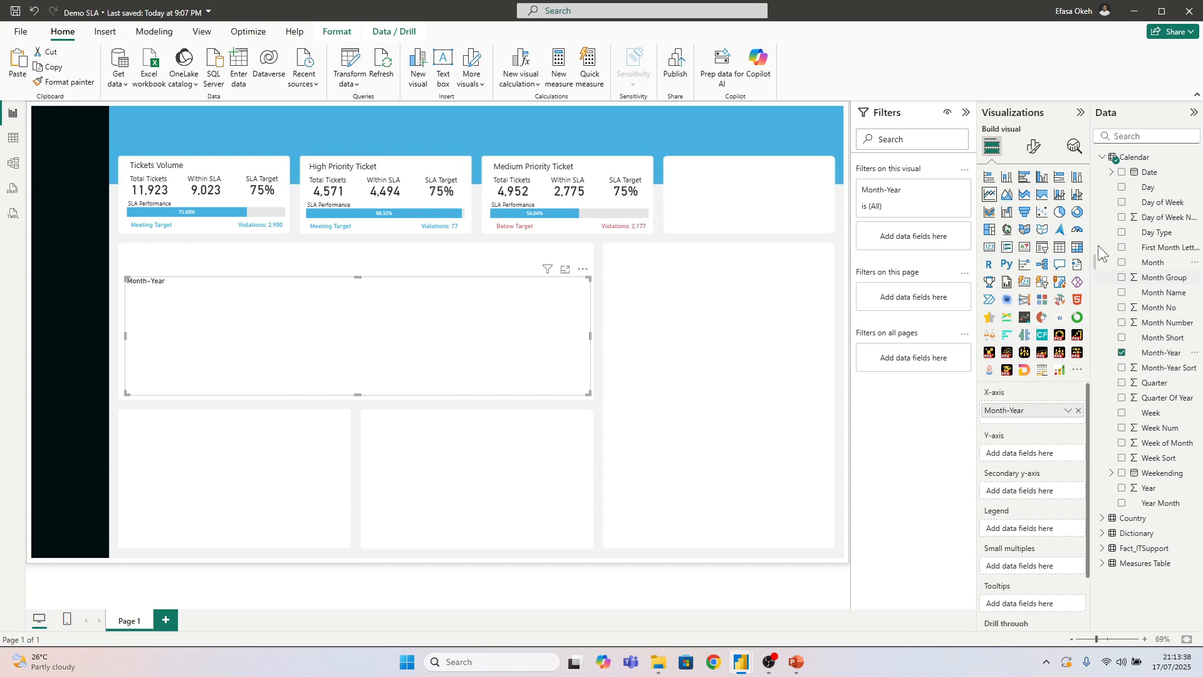
click(1102, 157)
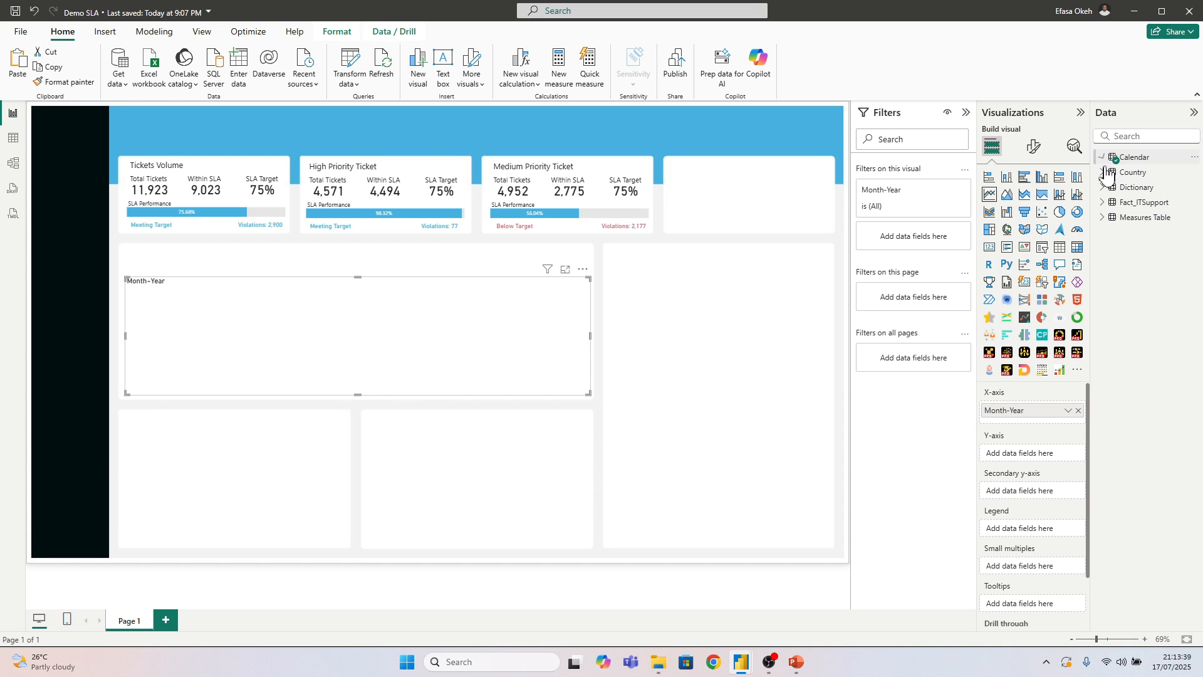
click(1102, 218)
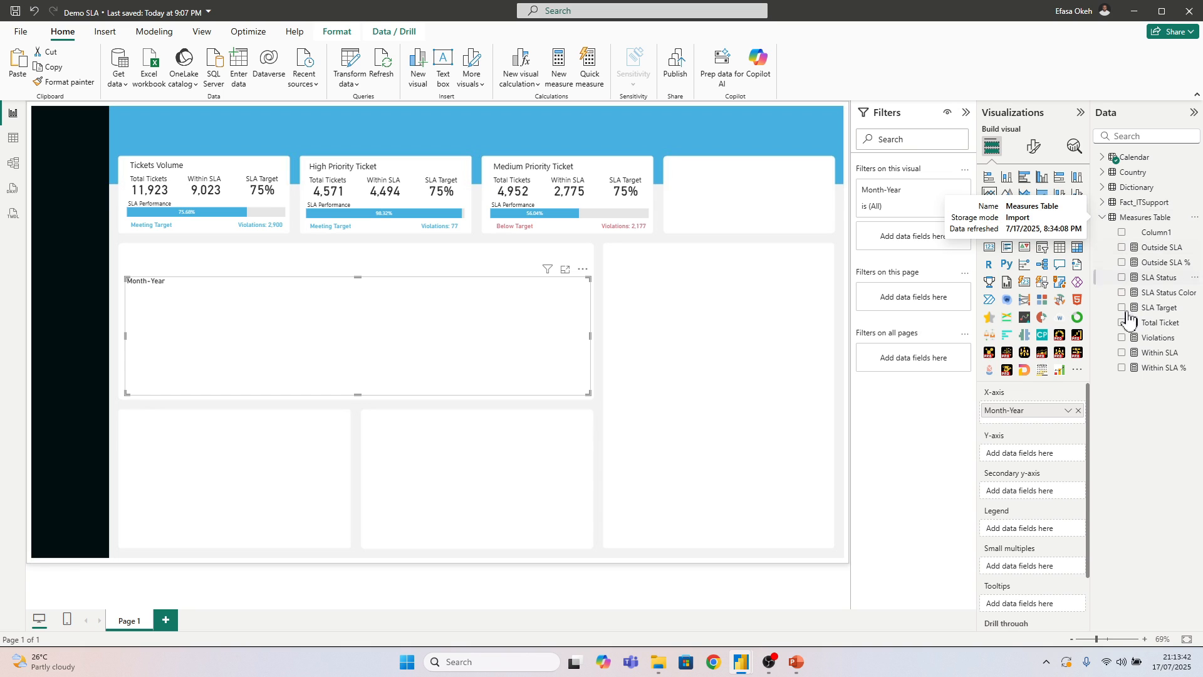
click(1122, 368)
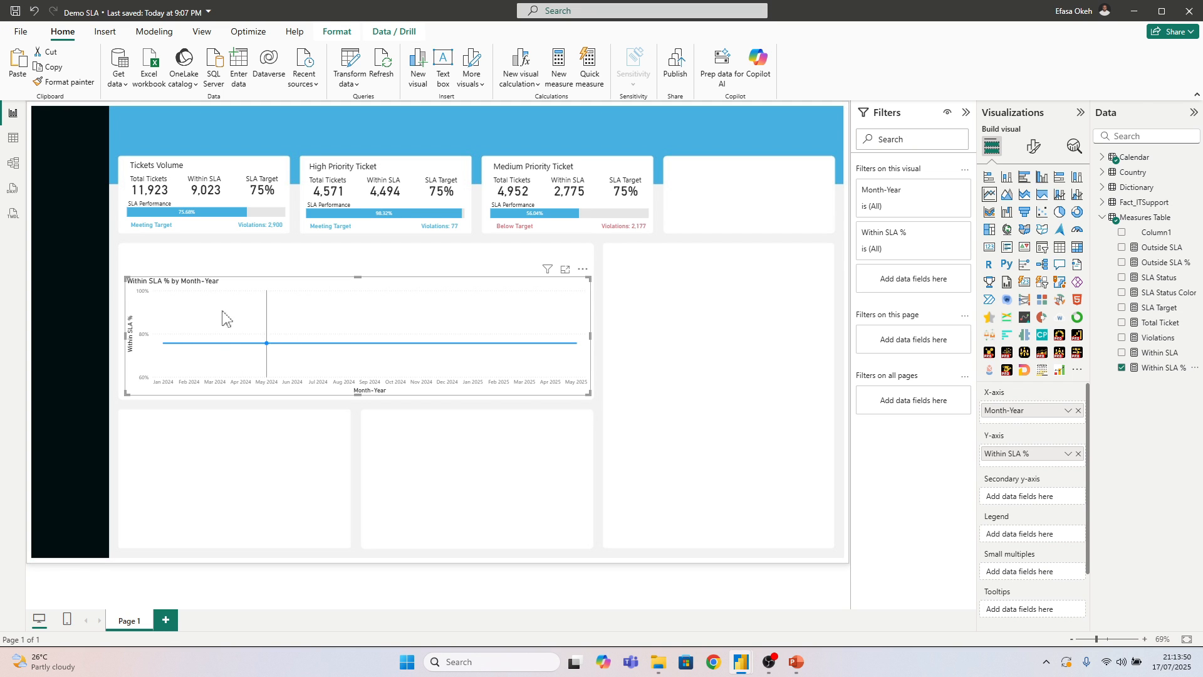
Move the Country and Calendar tables clear in the model and create an active many-to-one relationship from Fact_ITSupport Date to Calendar Date
click(15, 168)
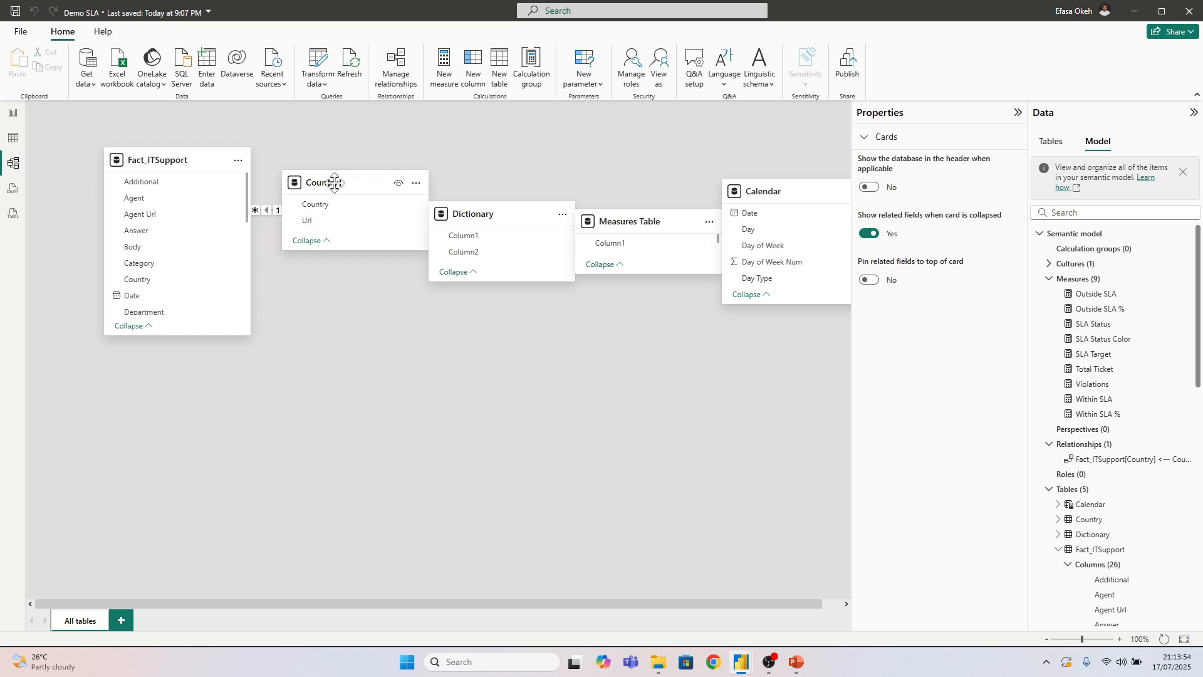
drag(333, 182, 382, 412)
drag(769, 194, 150, 400)
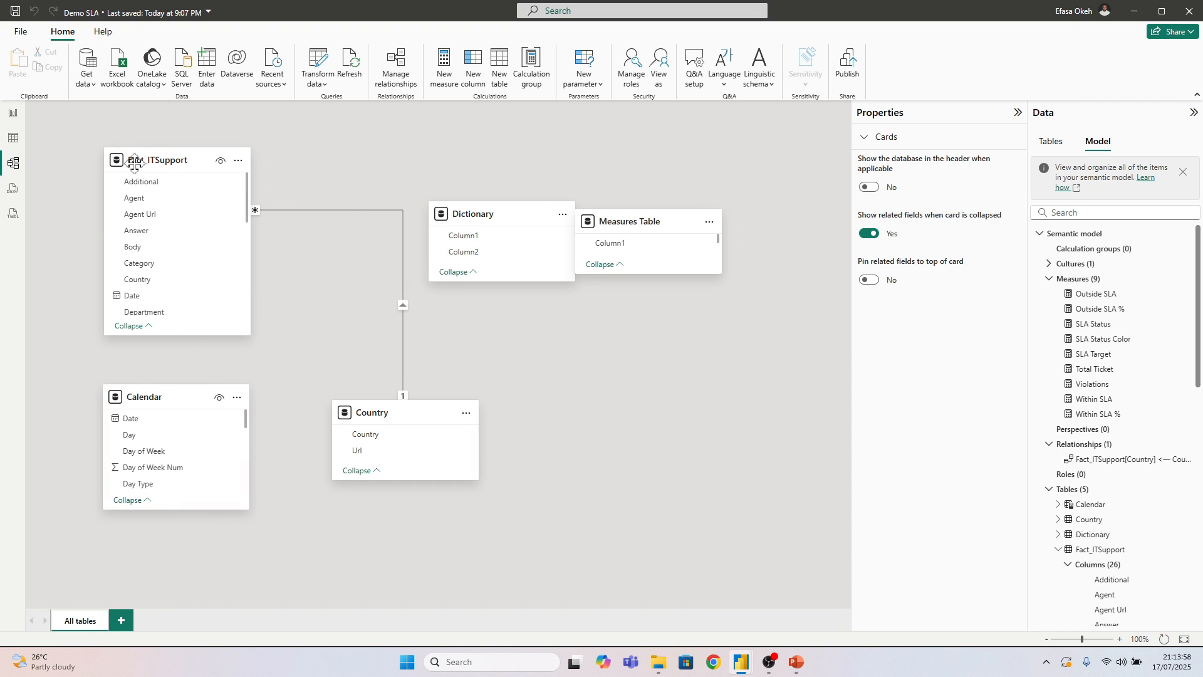
drag(136, 299, 141, 427)
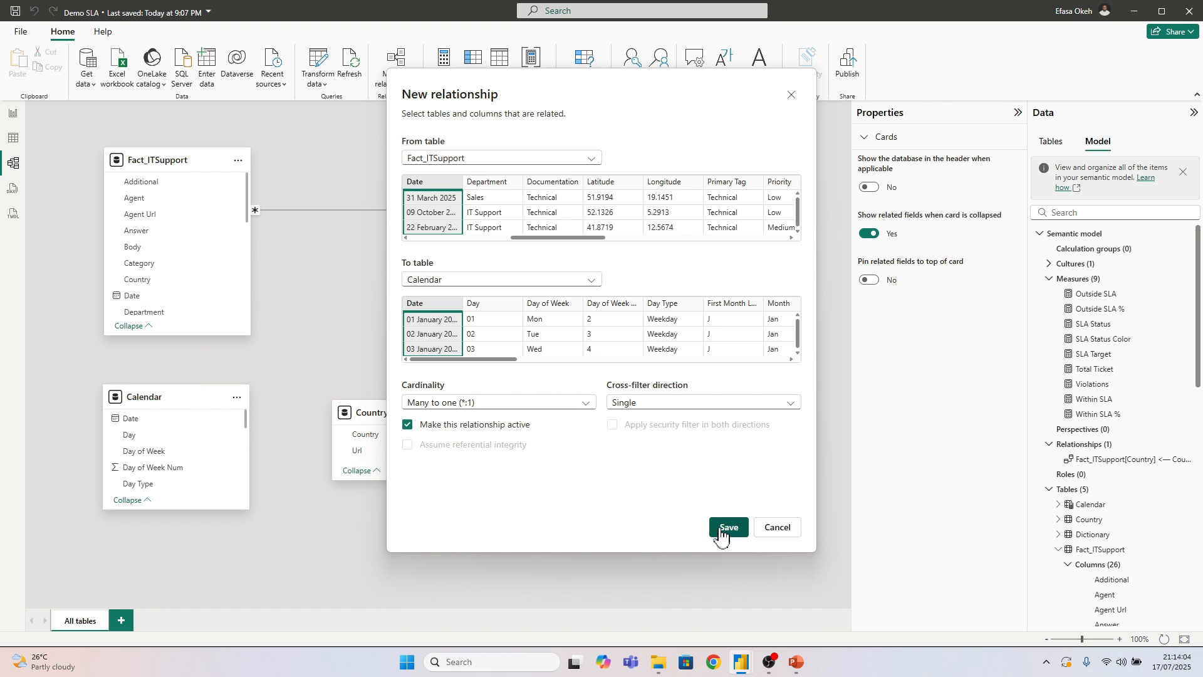
click(723, 531)
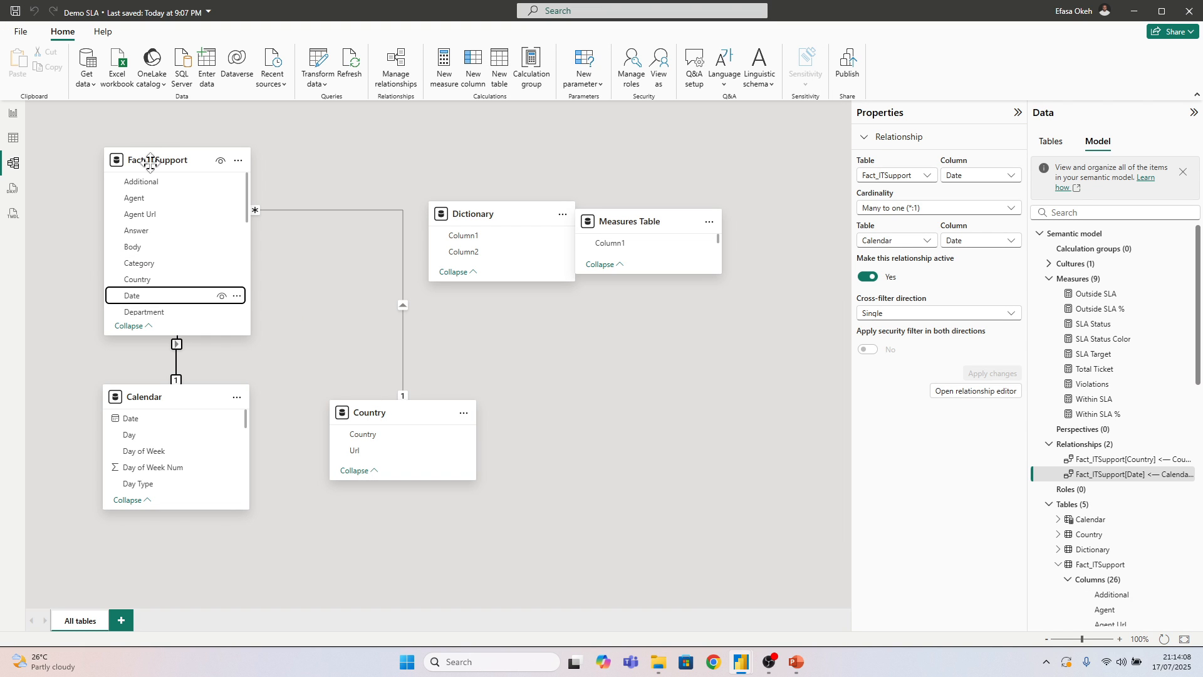
Rearrange the model diagram with Calendar and Country on either side below Fact_ITSupport, and return to the report page
drag(150, 161, 291, 184)
drag(156, 392, 153, 284)
drag(396, 419, 438, 390)
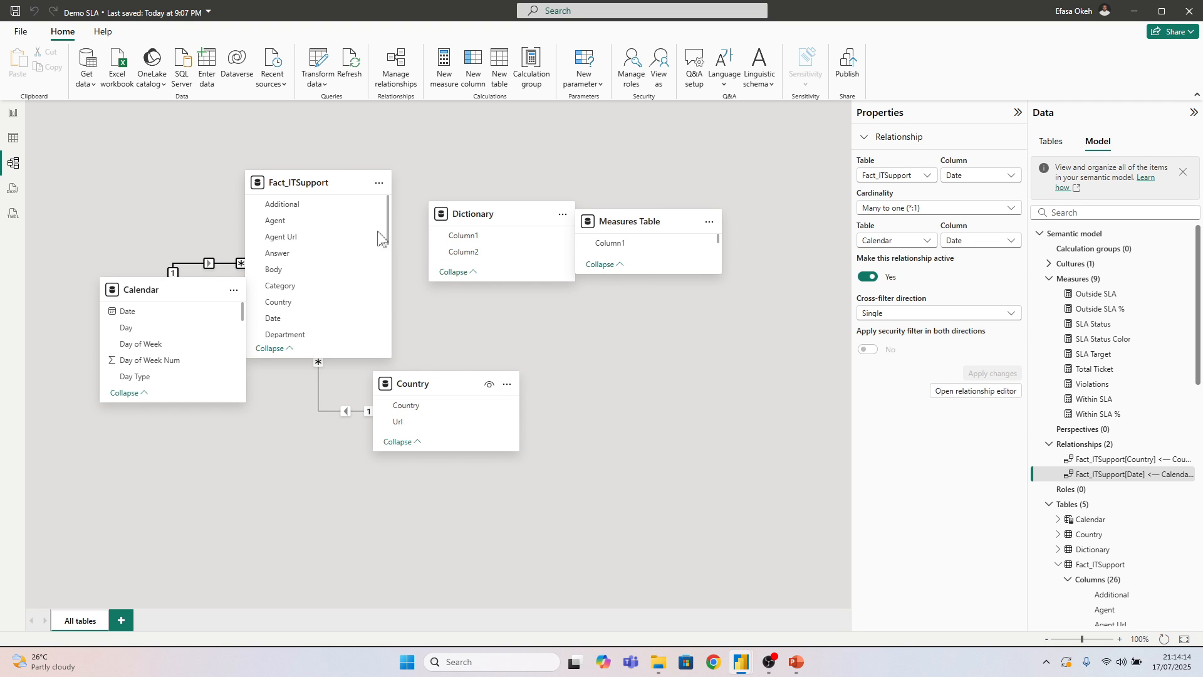
drag(157, 289, 153, 365)
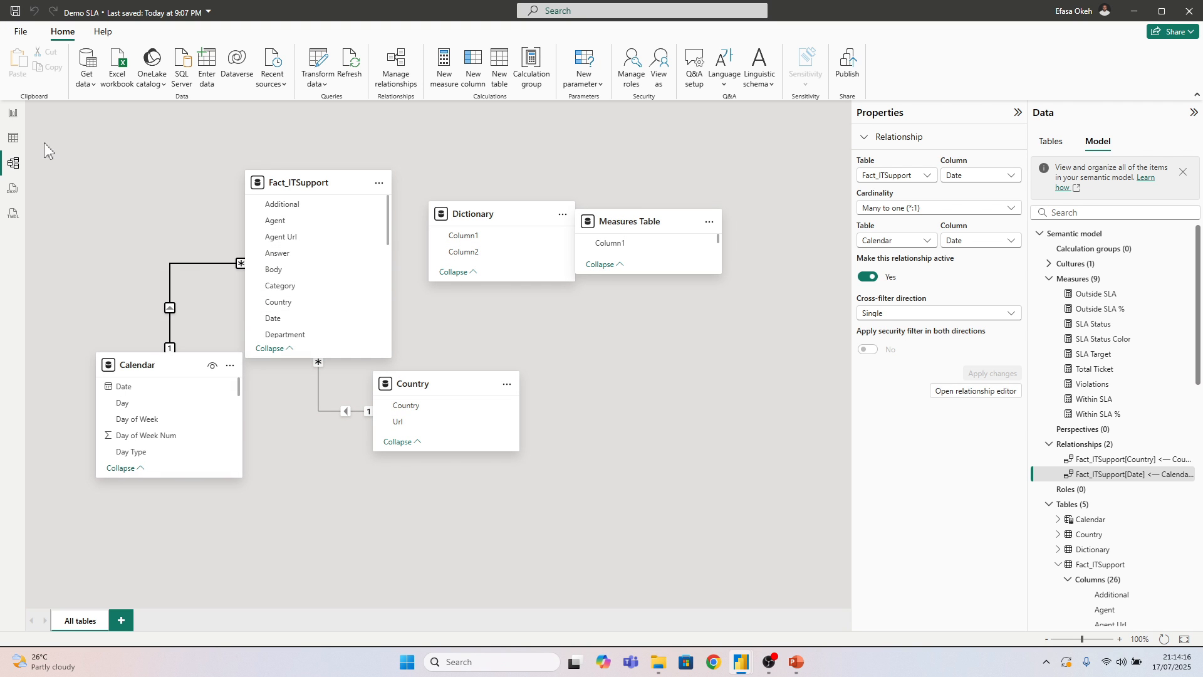
click(13, 115)
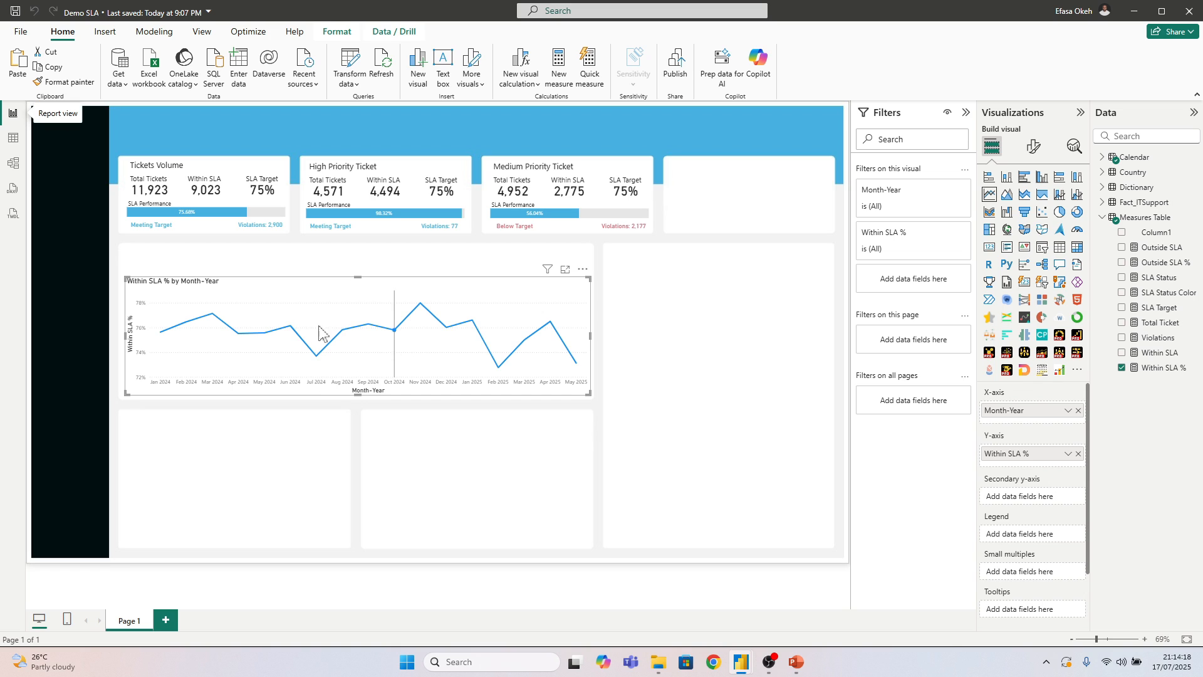
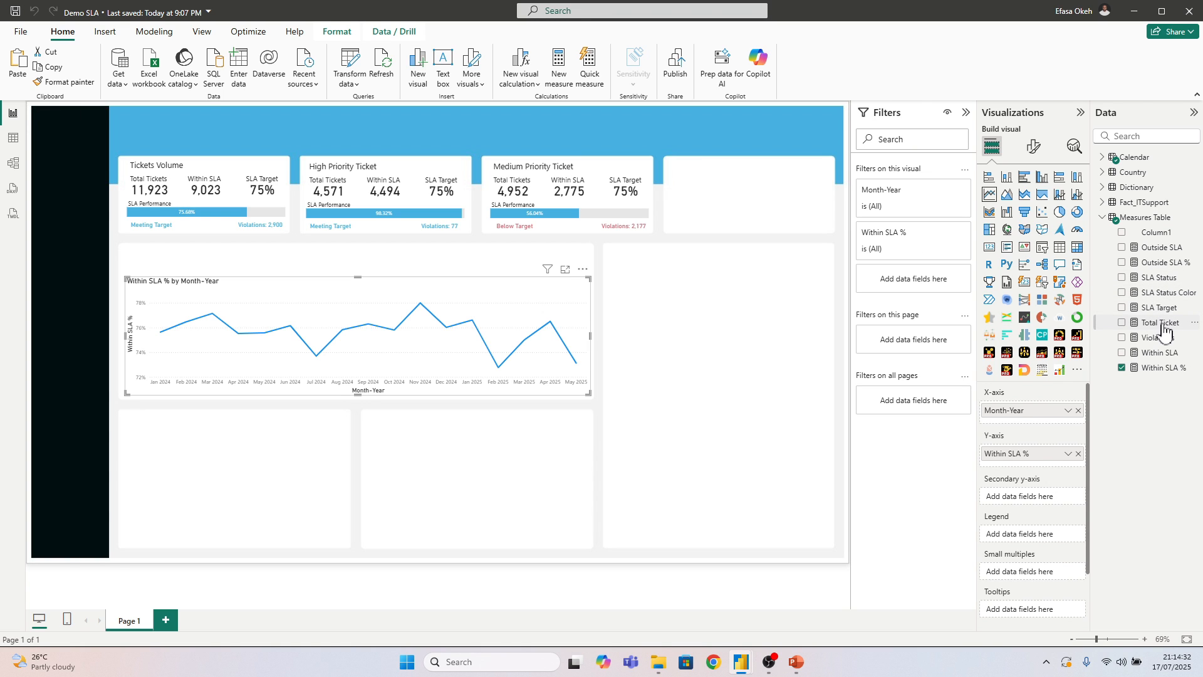
Add the SLA Target measure to the Y-axis of the monthly Within SLA % line chart
click(1161, 324)
drag(1159, 308, 1026, 467)
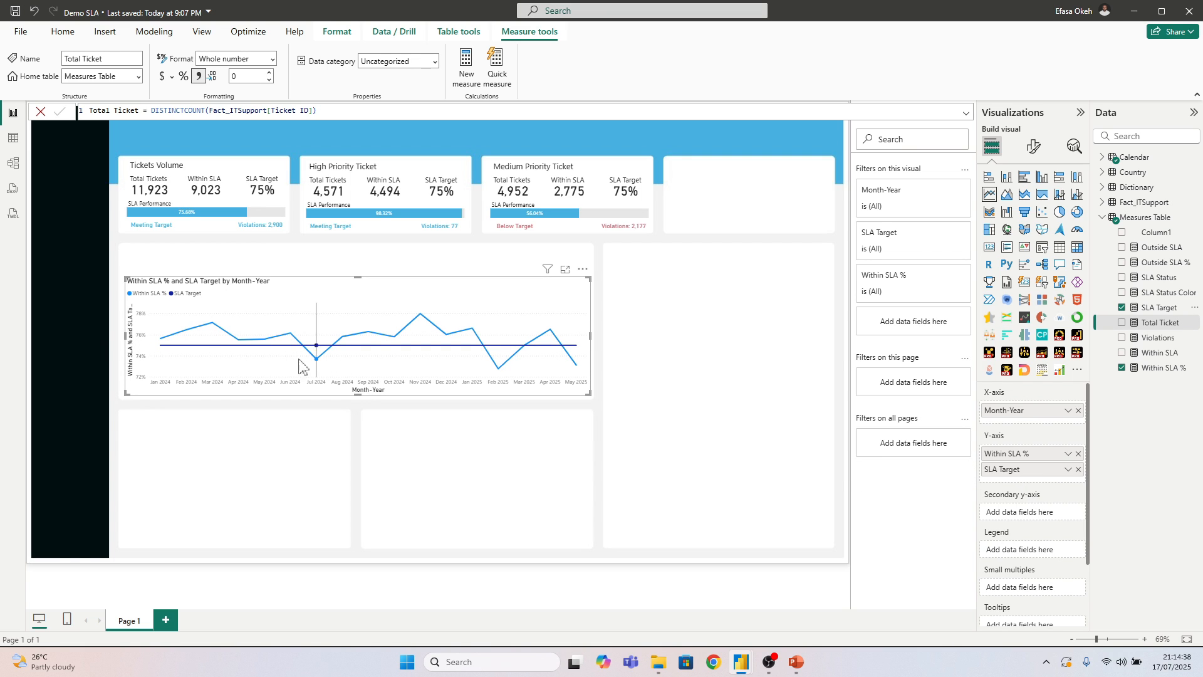
mouse_move(233, 359)
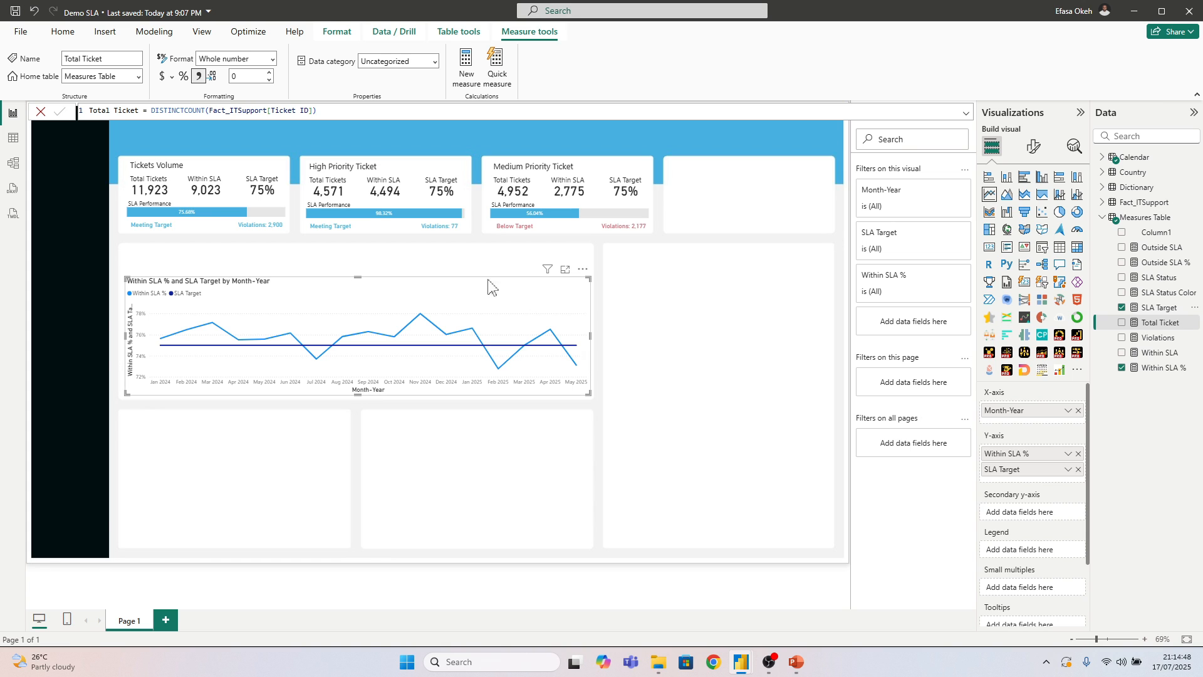
click(734, 337)
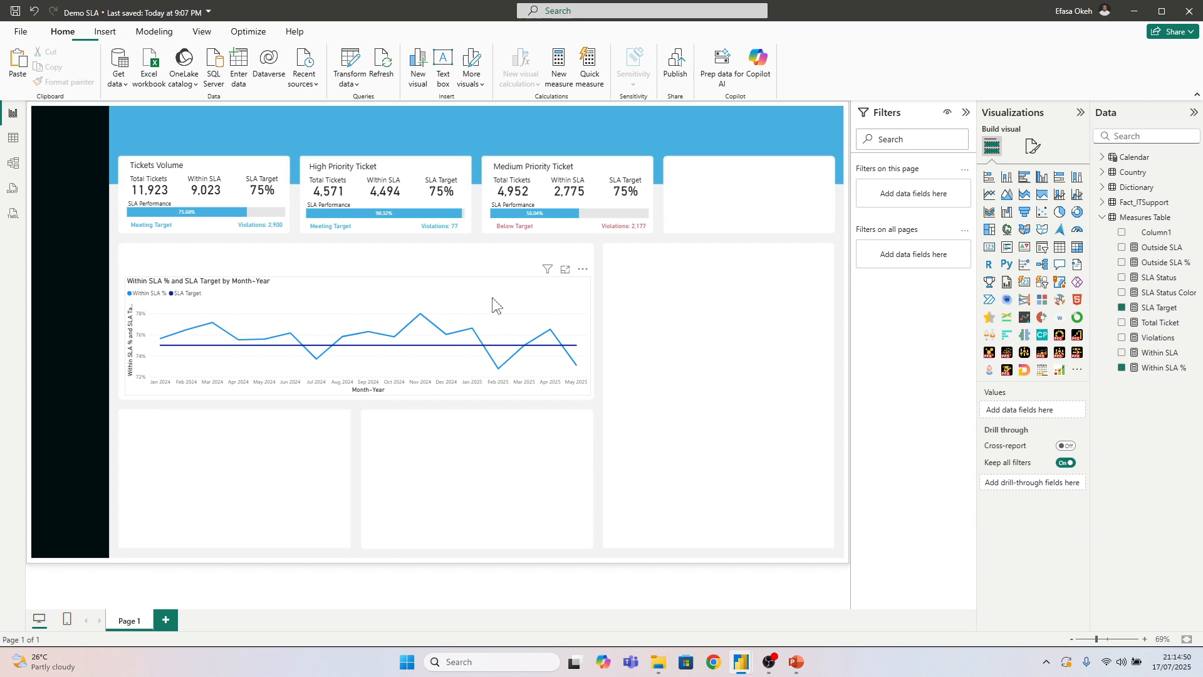
Hide the line chart's X-axis title and set its axis labels to size 10 in black
click(562, 319)
click(1033, 146)
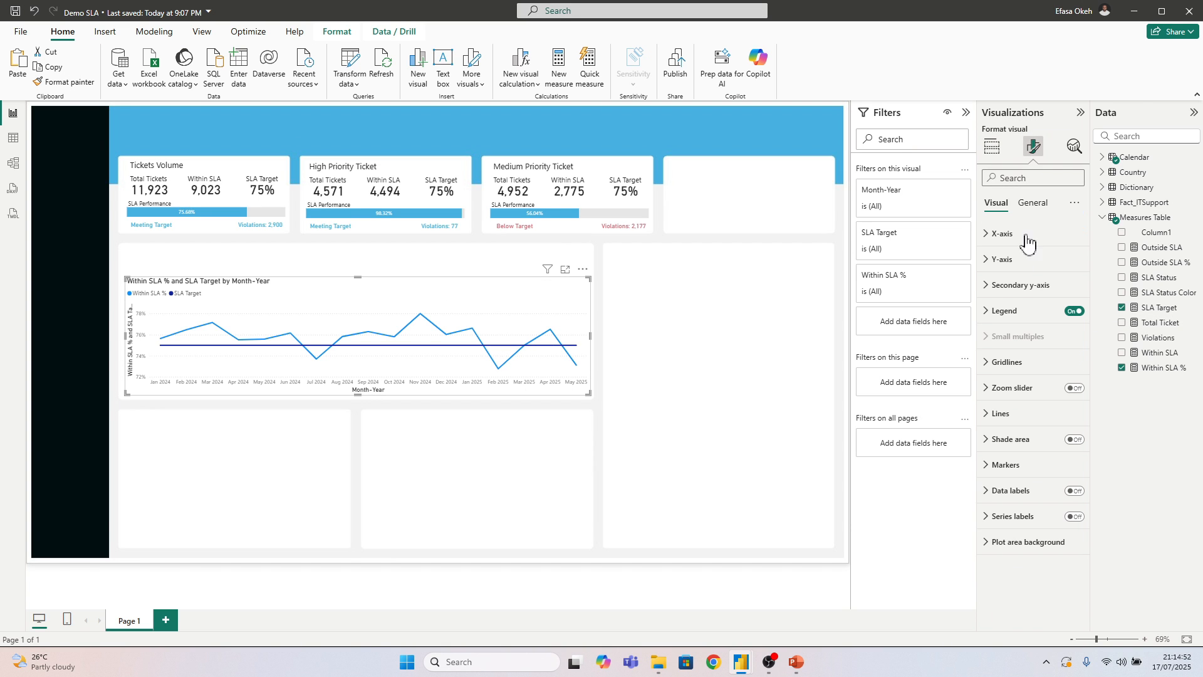
click(1000, 237)
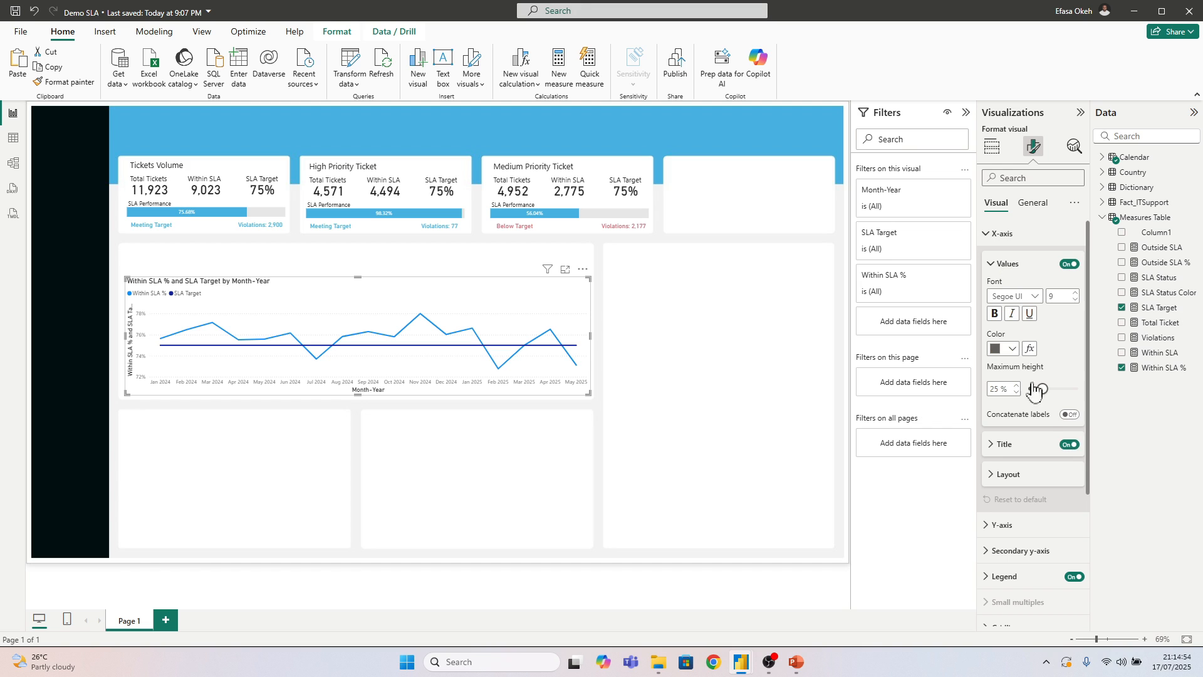
click(1069, 445)
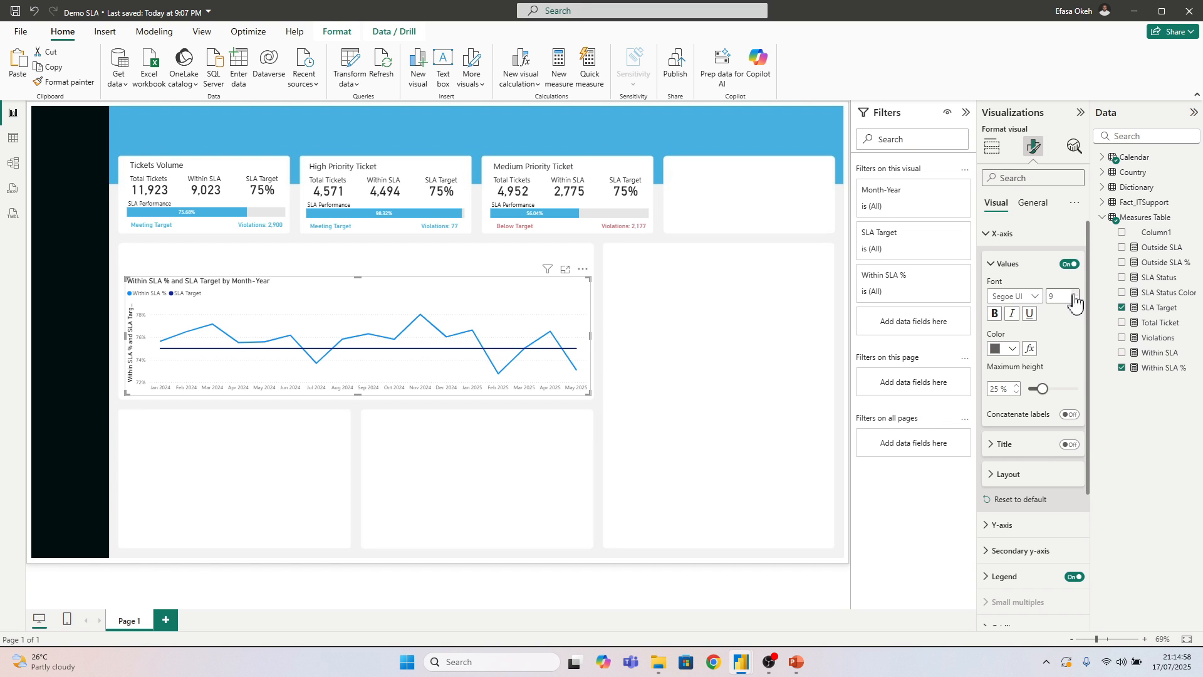
click(1073, 293)
click(1006, 348)
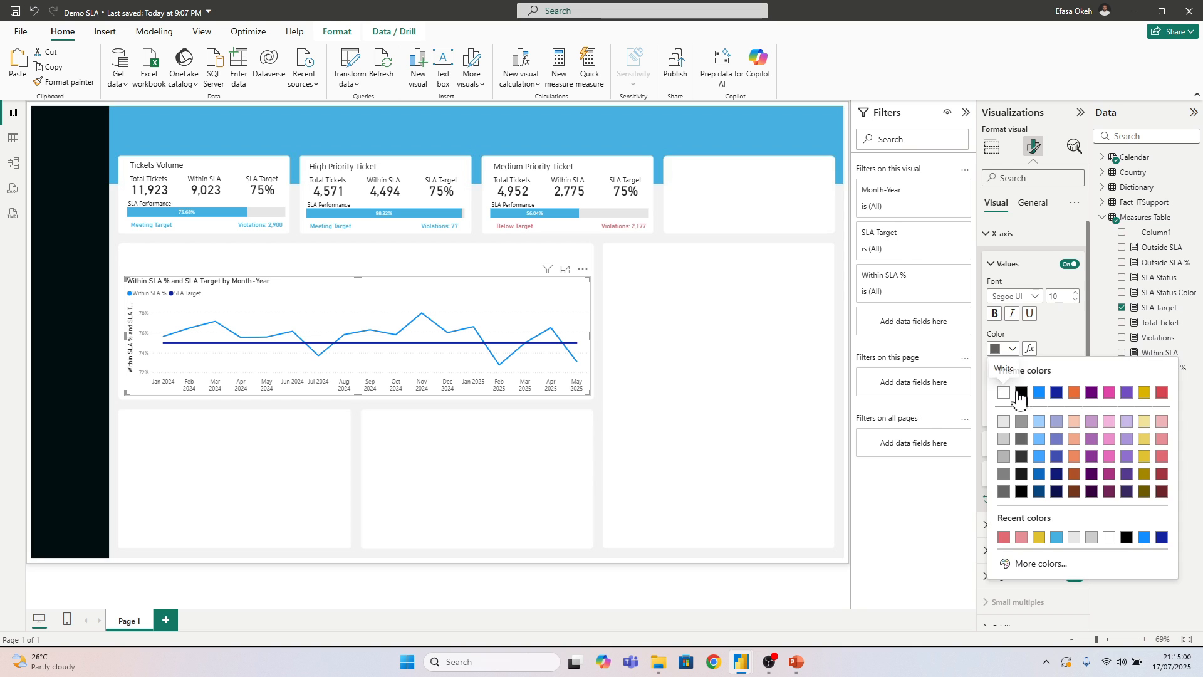
click(1020, 393)
click(991, 235)
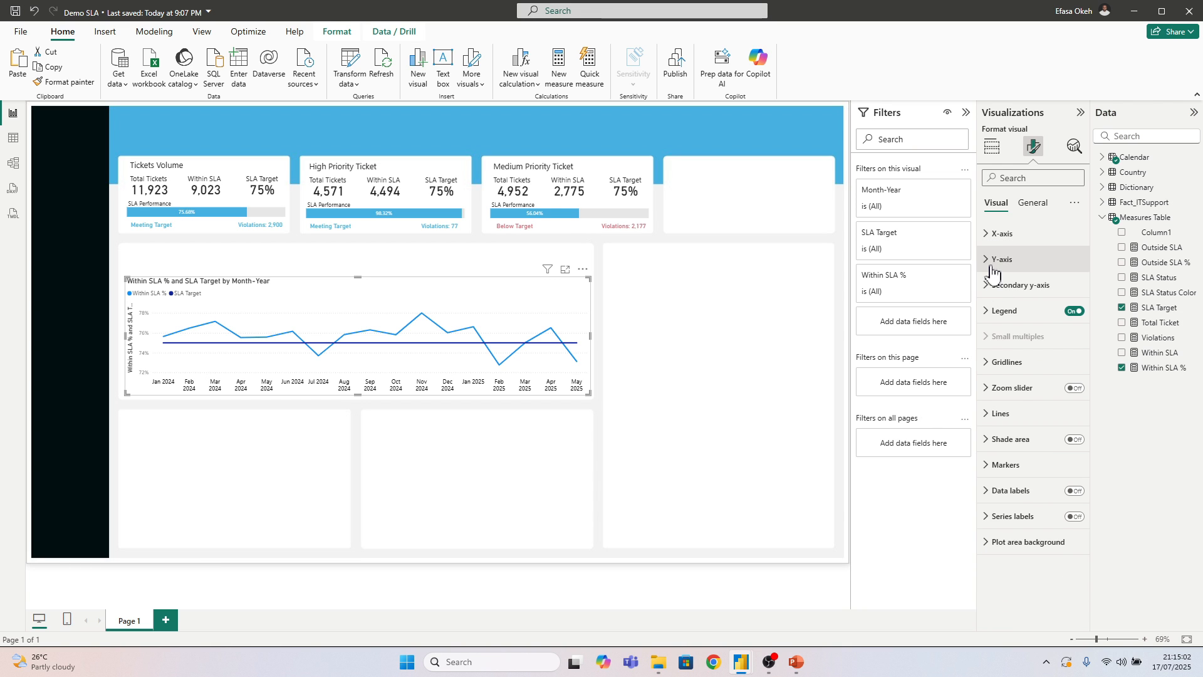
Hide both the title and the values of the line chart's Y-axis
click(992, 269)
click(1069, 449)
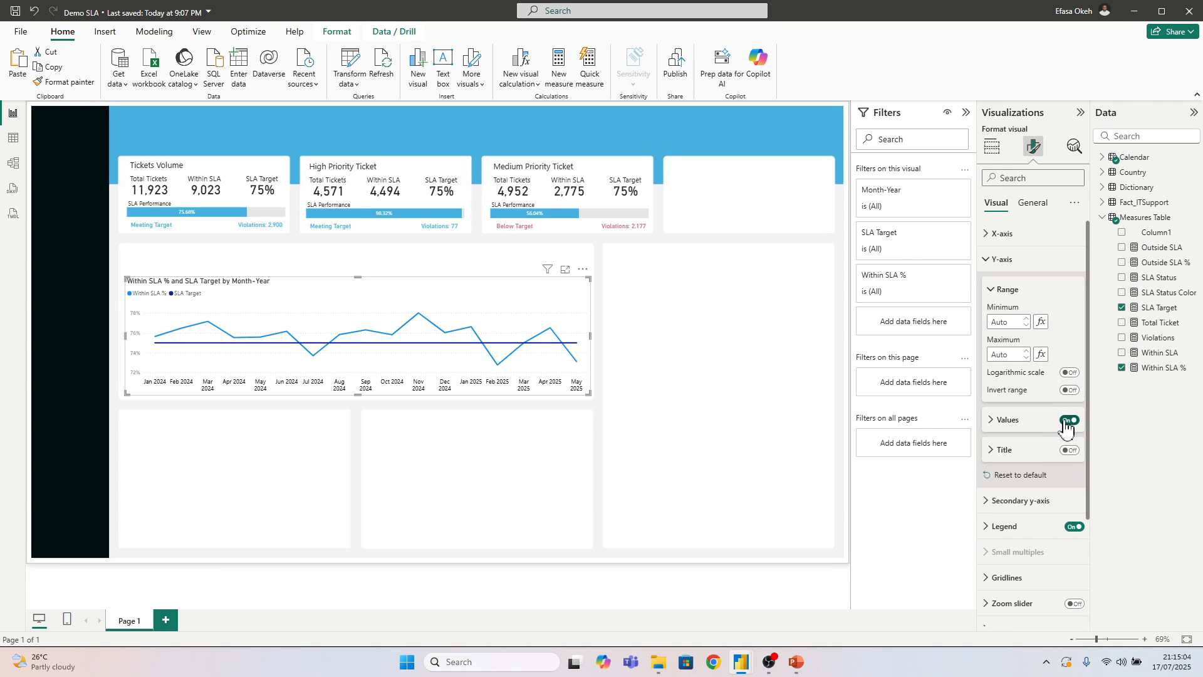
click(1067, 421)
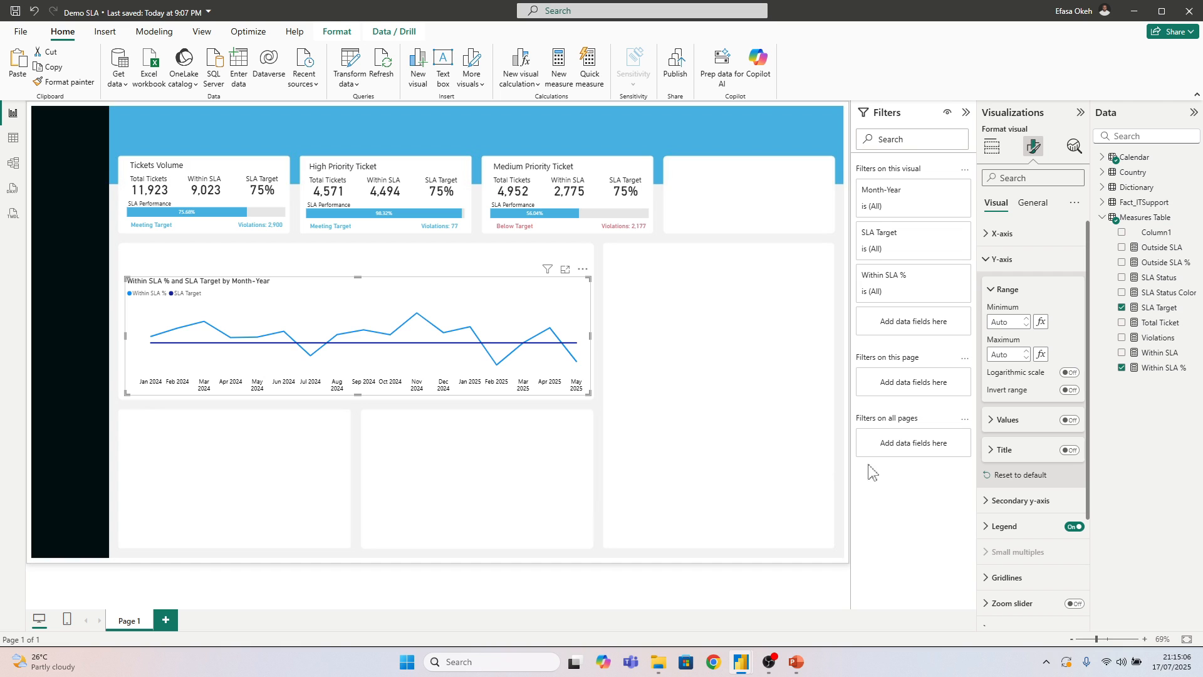
click(996, 259)
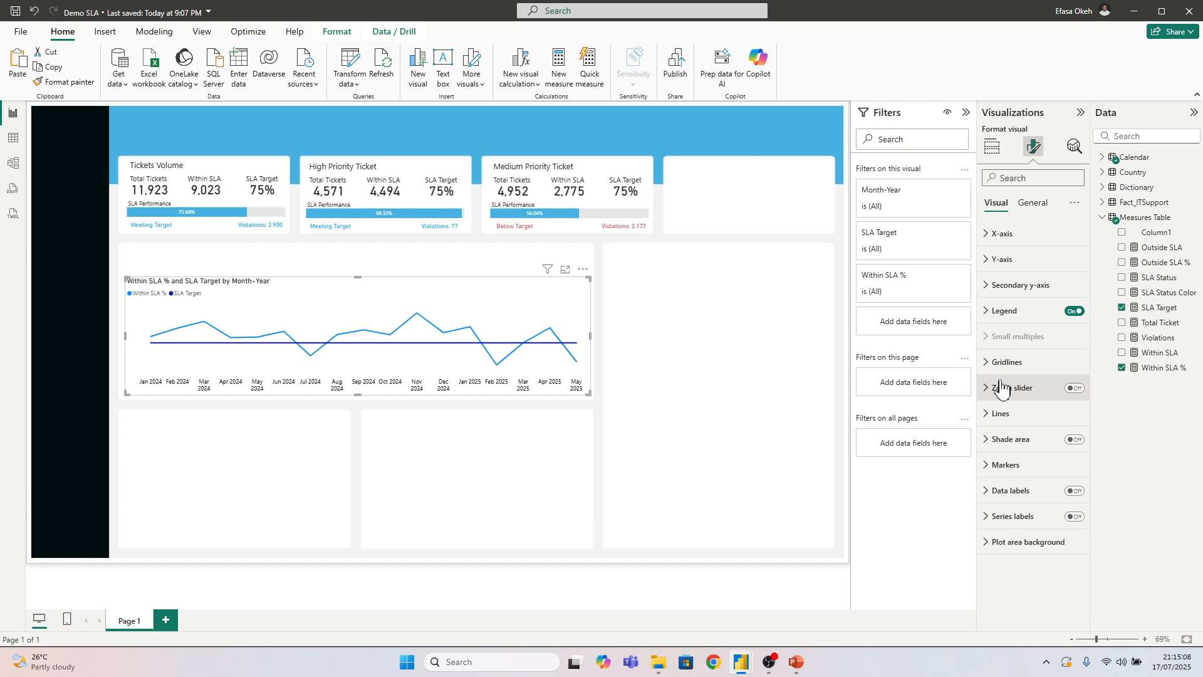
Set the interpolation type of the chart's Within SLA % line to Smooth
click(1000, 413)
scroll(1003, 408, down, 2)
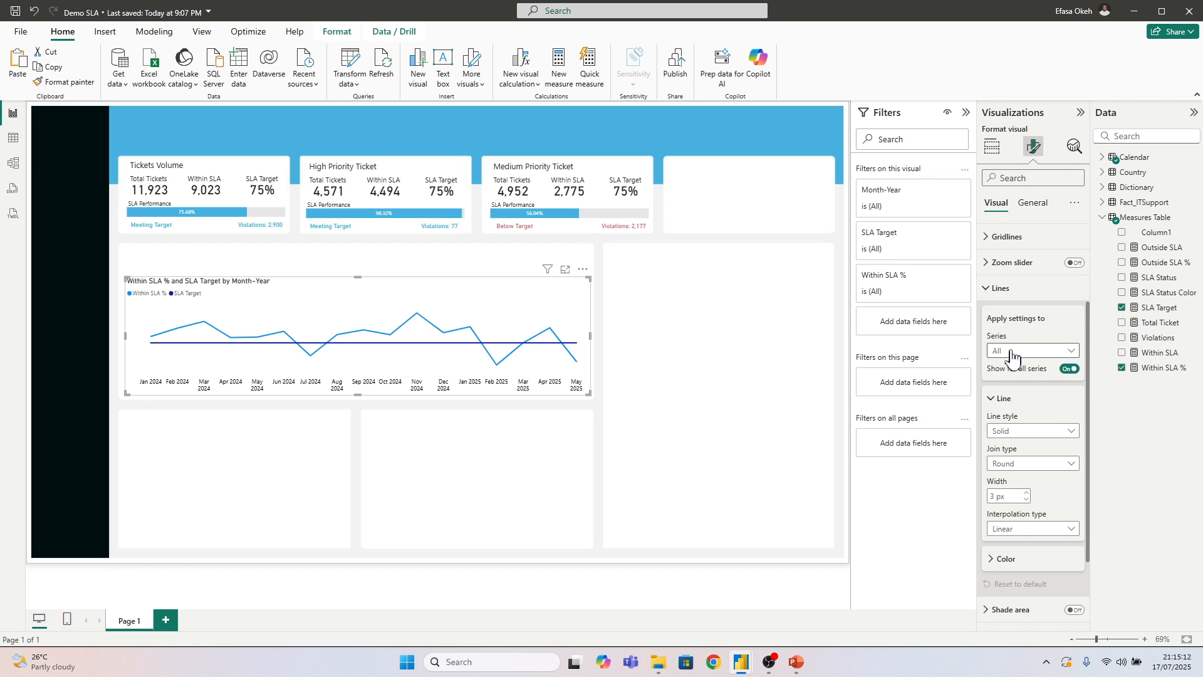
click(1016, 350)
click(1015, 383)
scroll(1015, 432, down, 3)
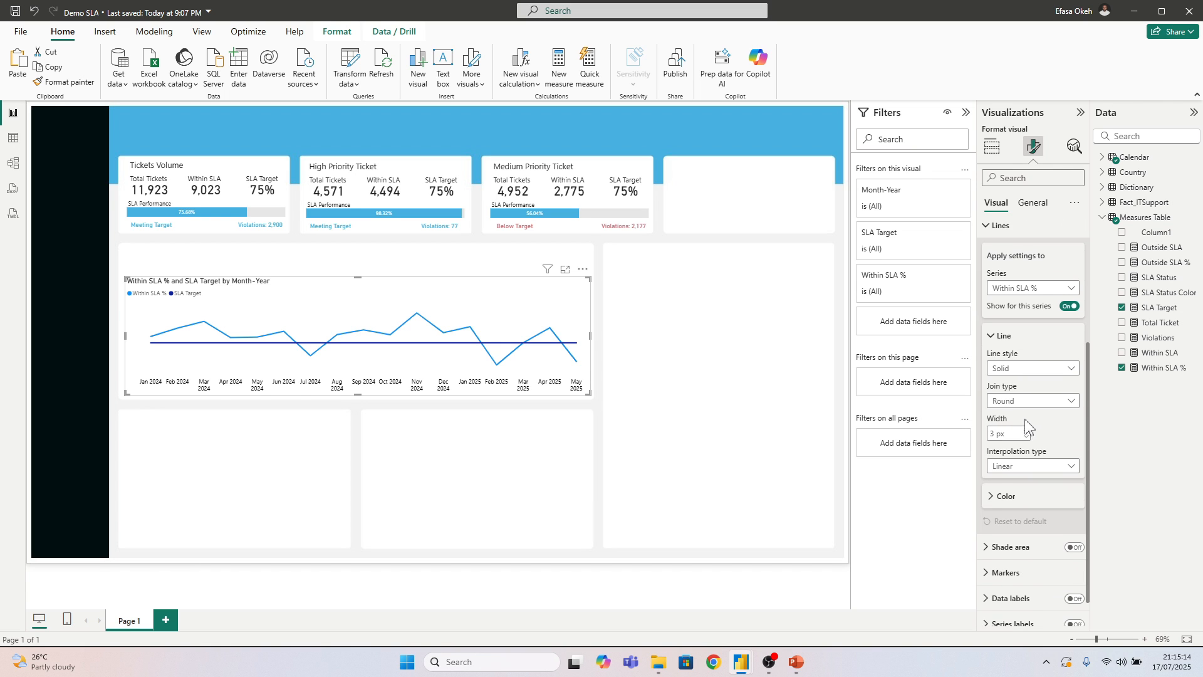
click(1015, 431)
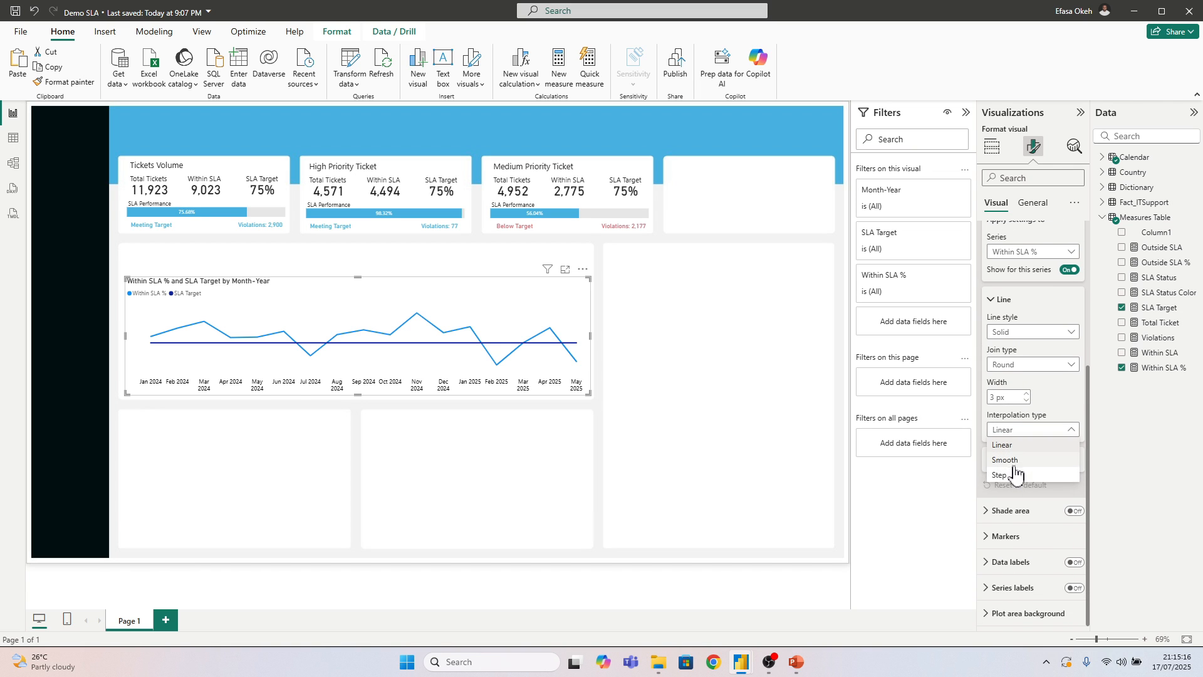
click(1007, 462)
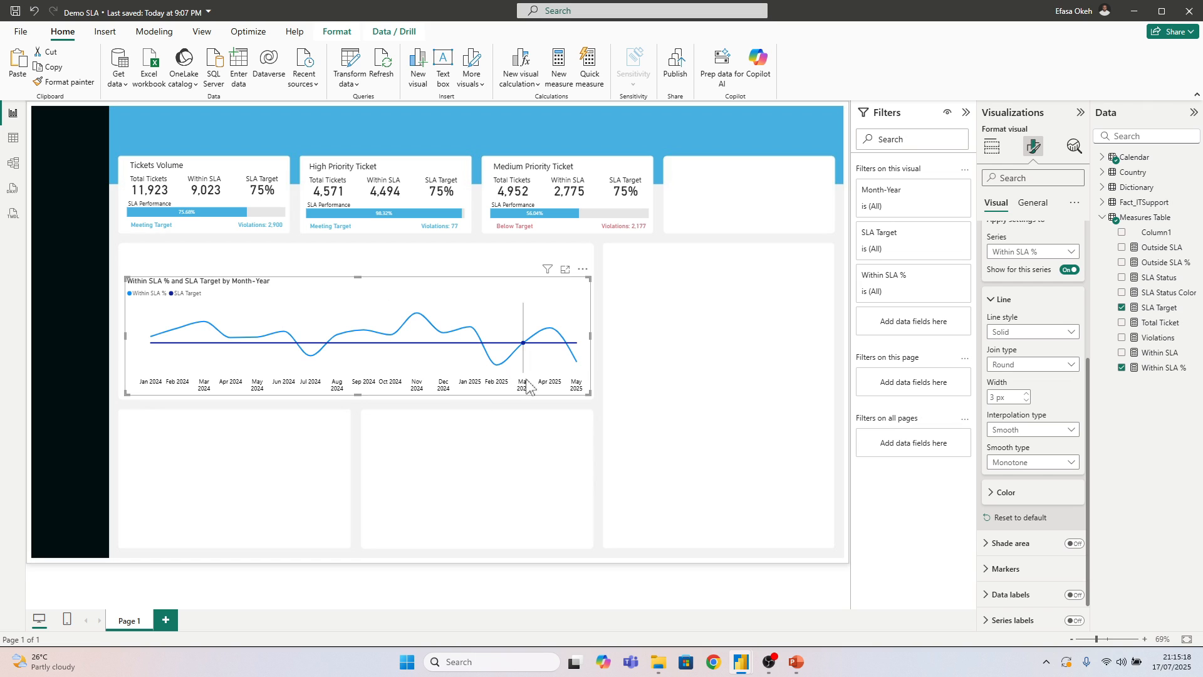
Color the Within SLA % line #46B1E1 and set its width to 2 px
click(1003, 493)
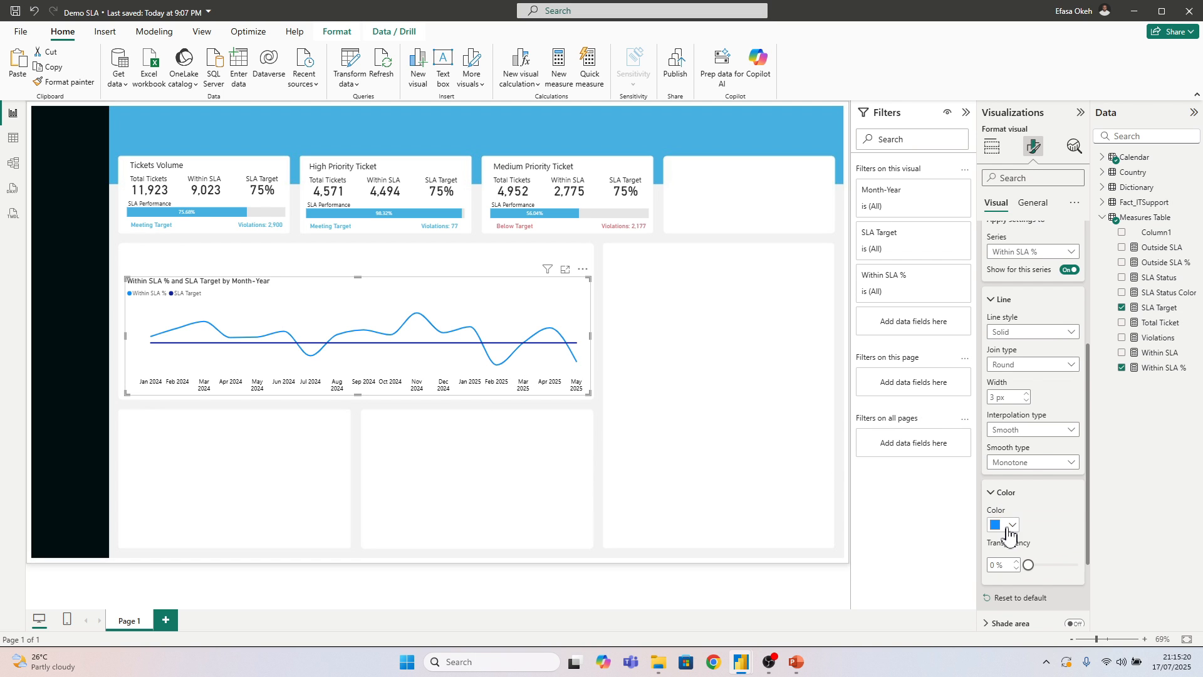
click(1006, 525)
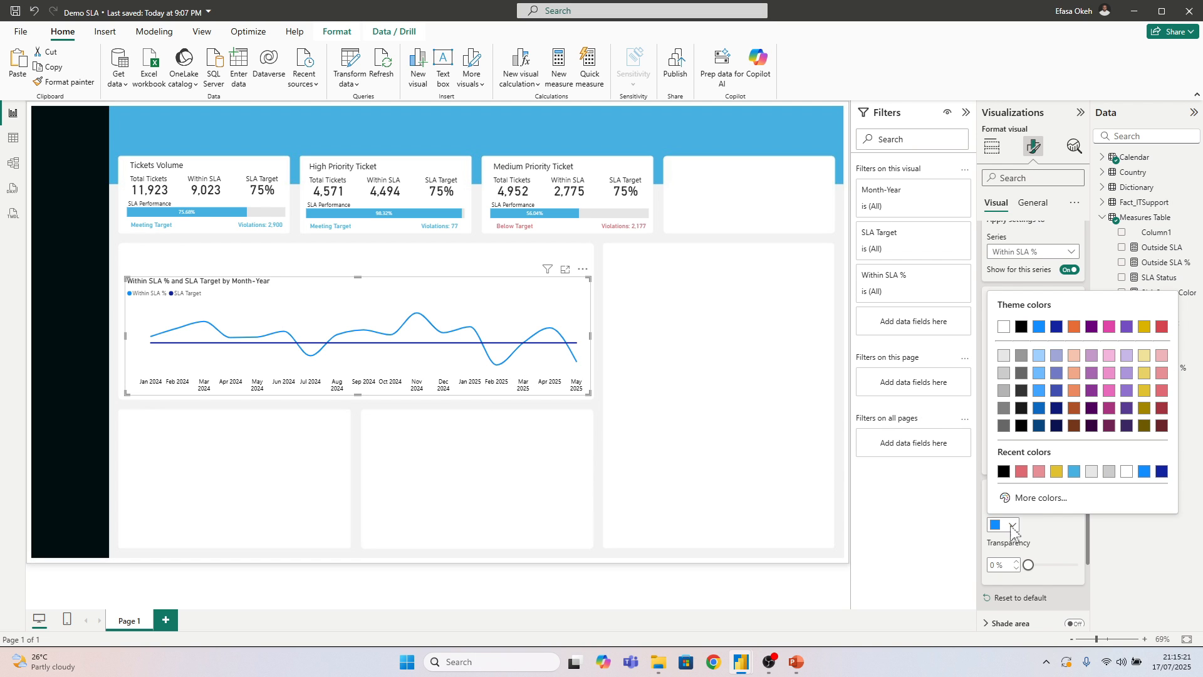
click(1073, 472)
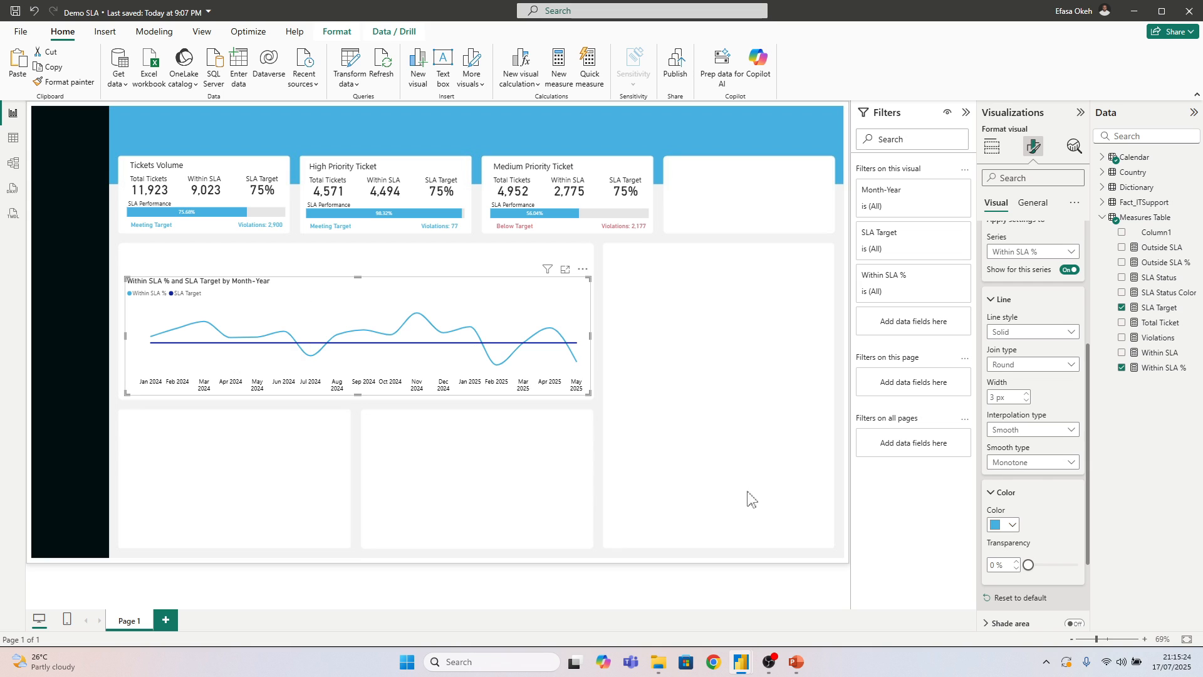
click(1026, 401)
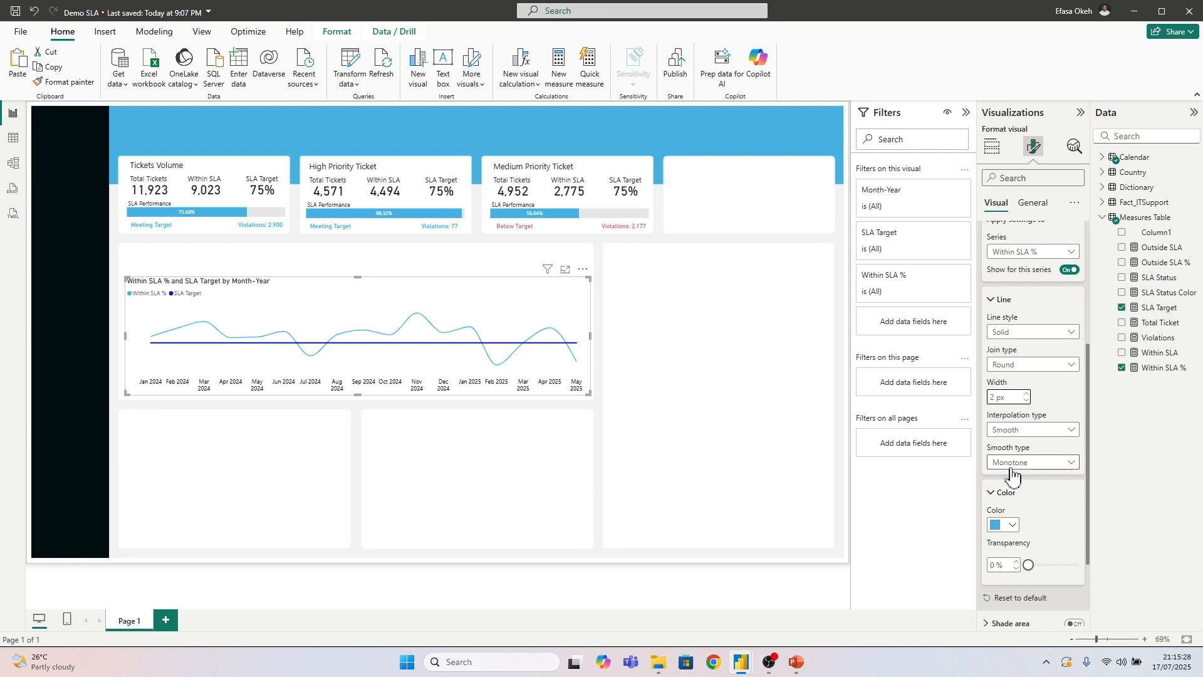
click(1001, 300)
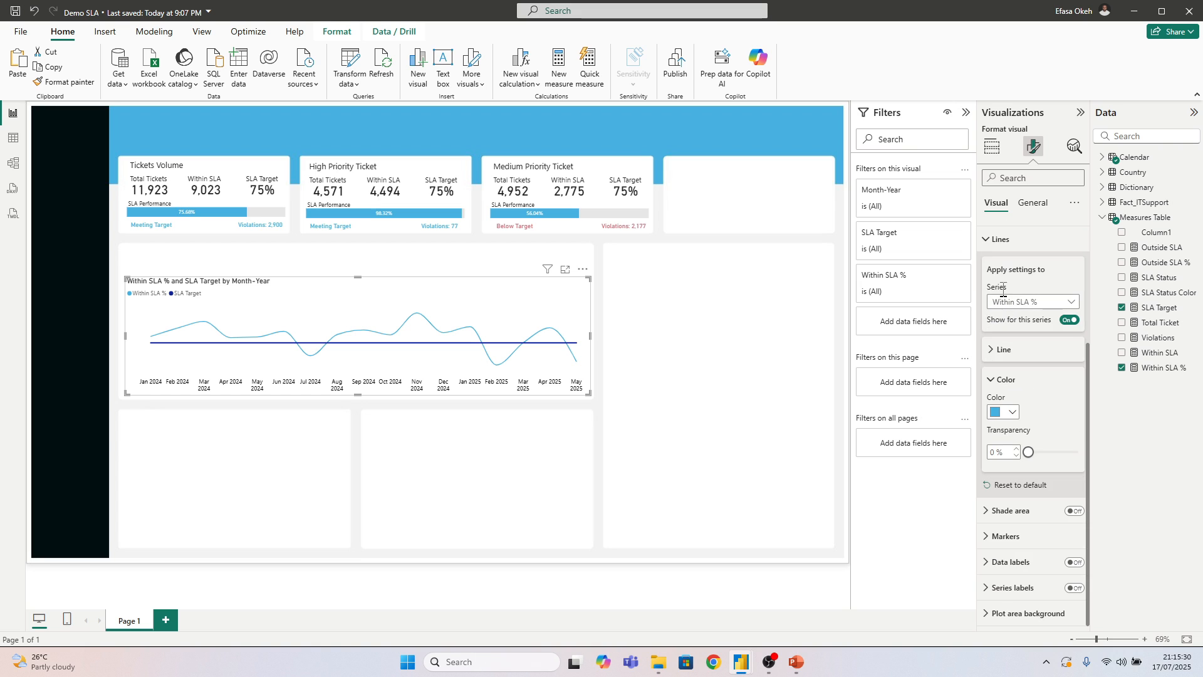
Color the SLA Target line light gray and set its width to 1 px
click(1005, 302)
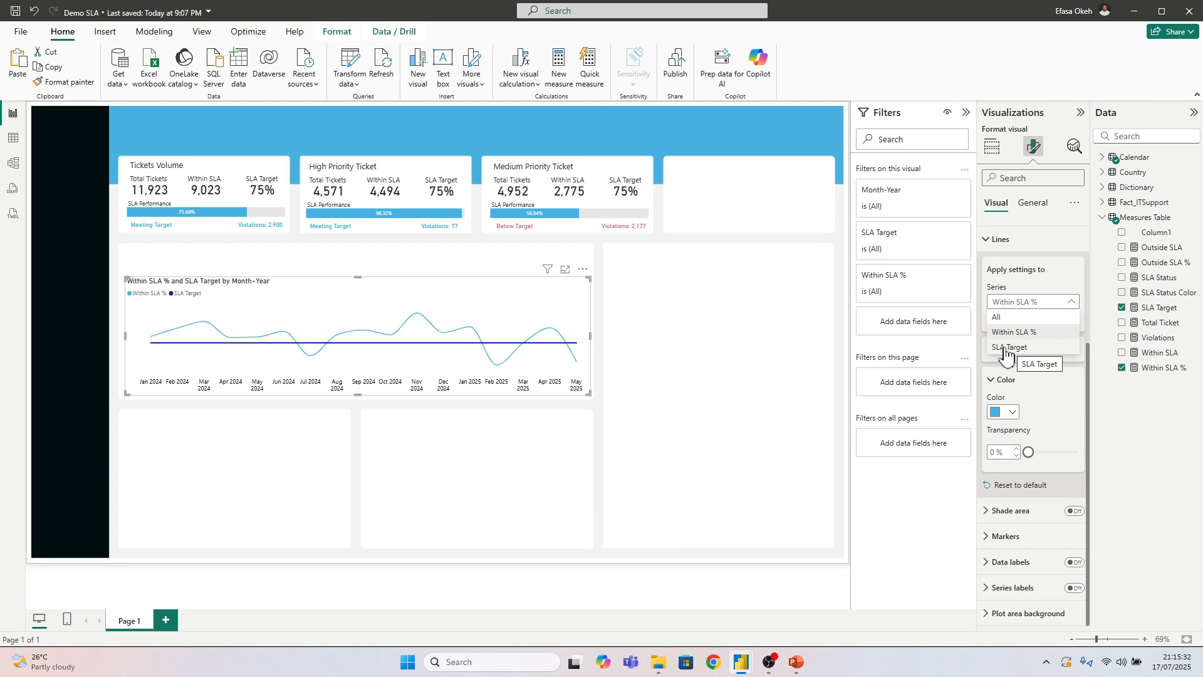
click(1008, 349)
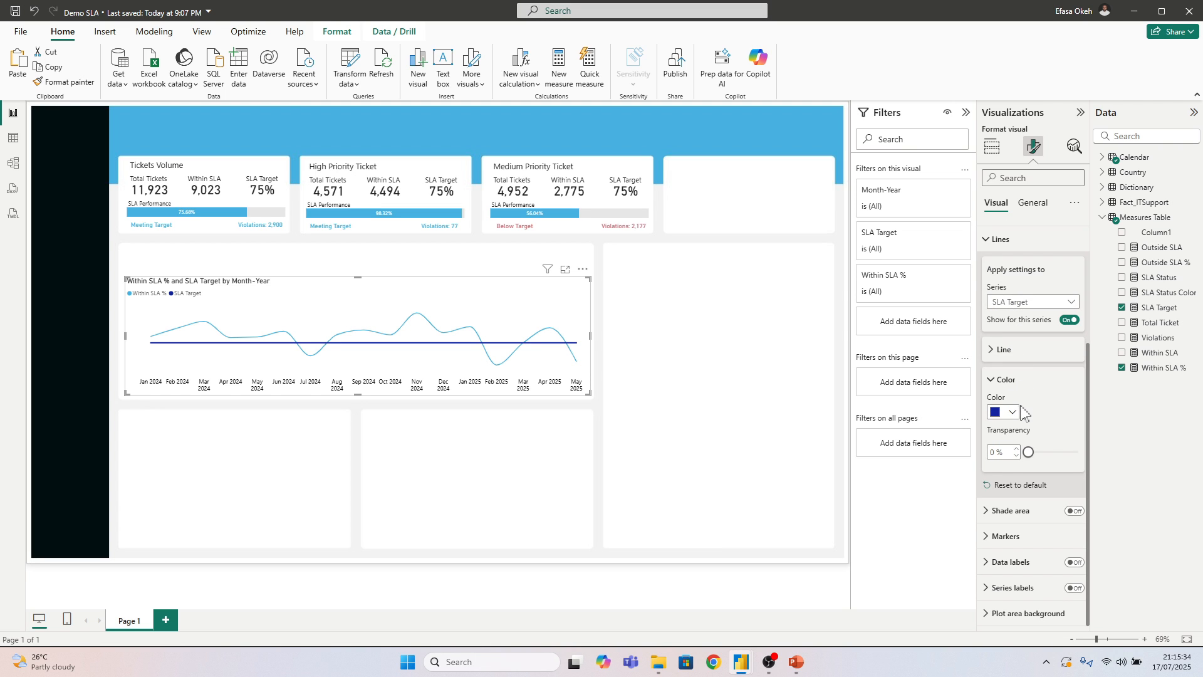
click(1013, 414)
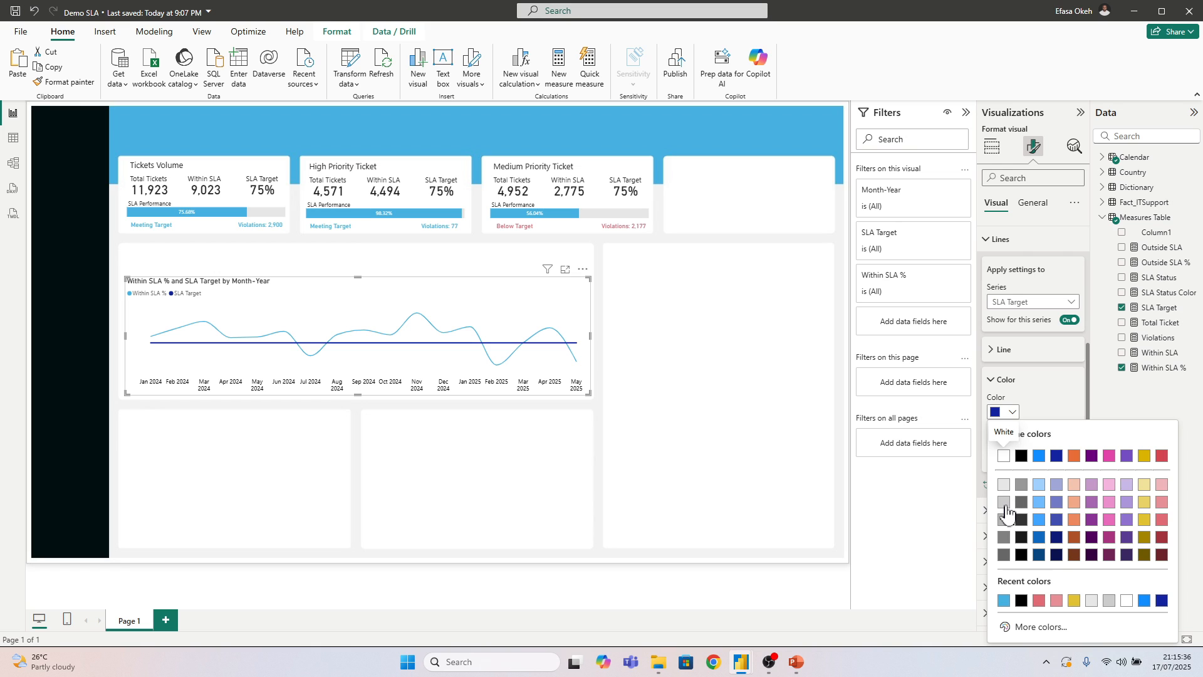
click(1006, 511)
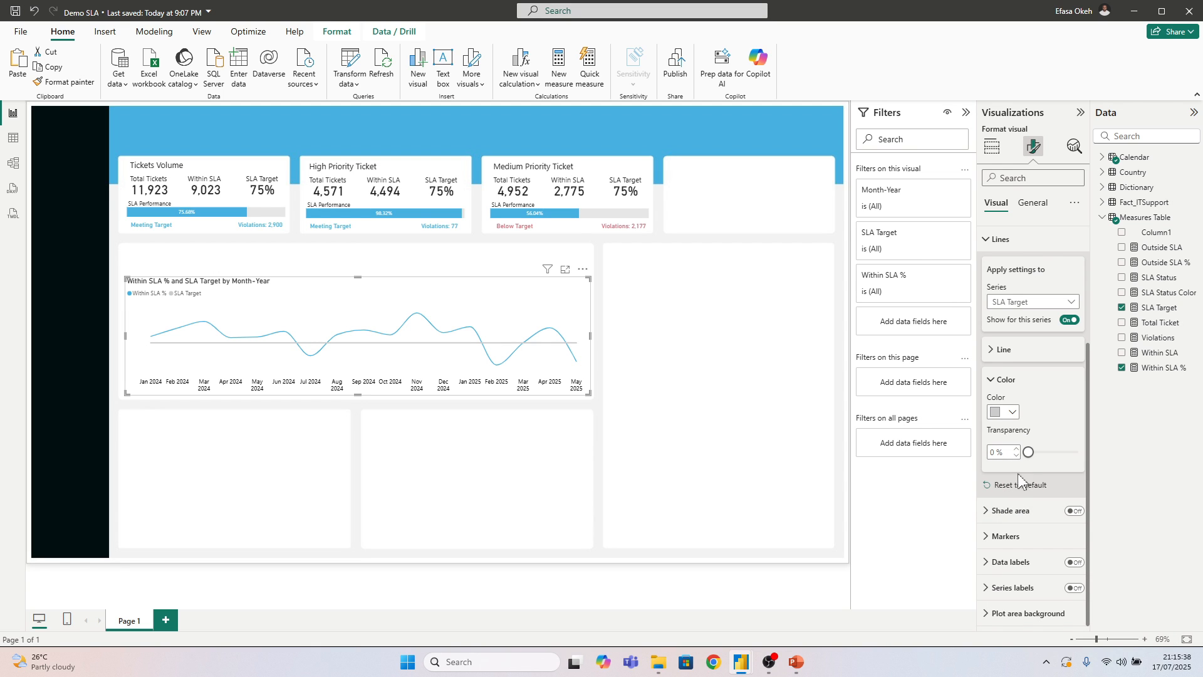
click(993, 351)
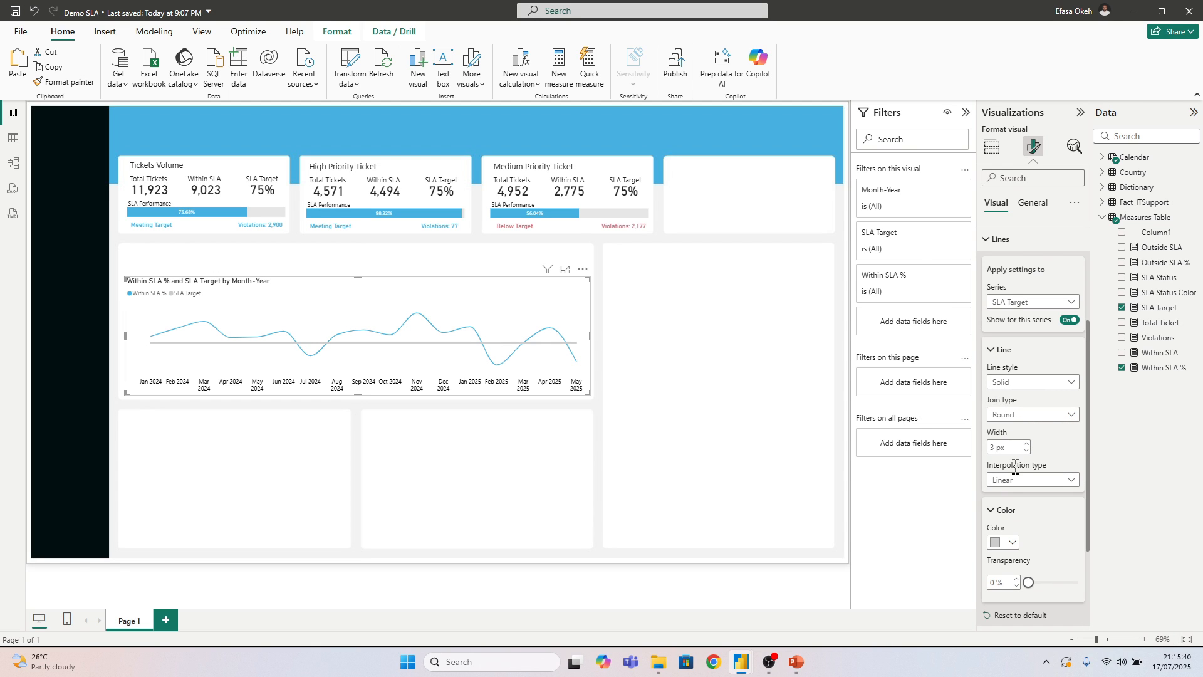
click(1026, 451)
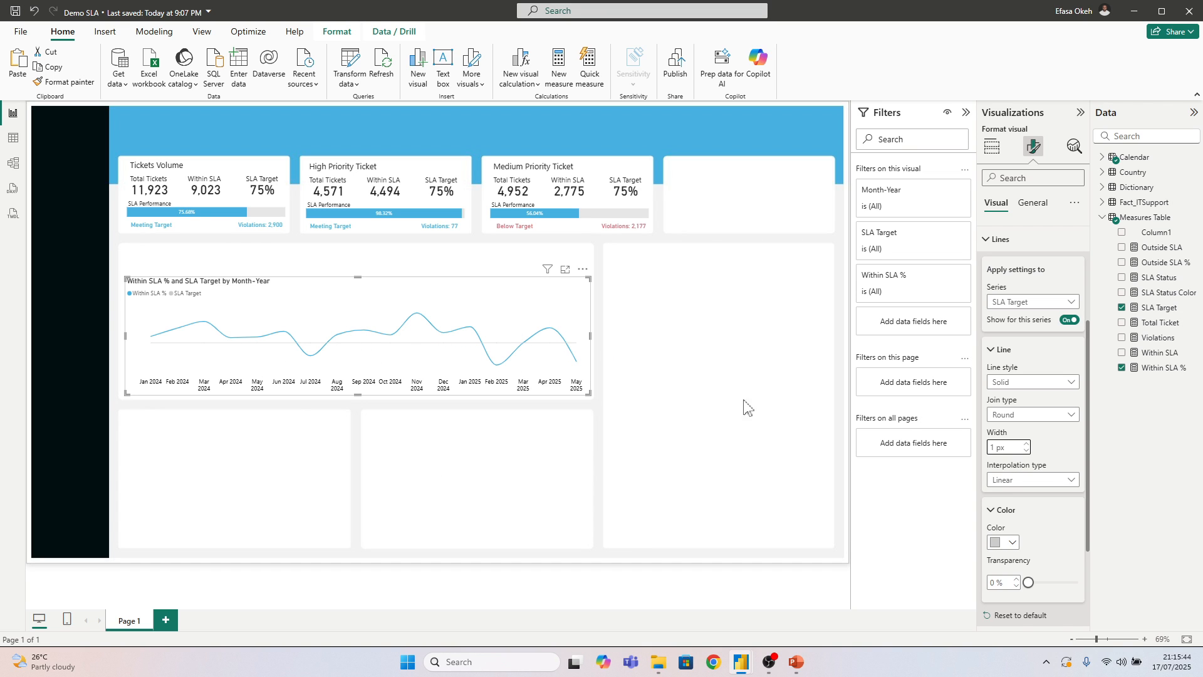
Change the SLA Target line to a slightly darker gray and close the line settings
click(1007, 542)
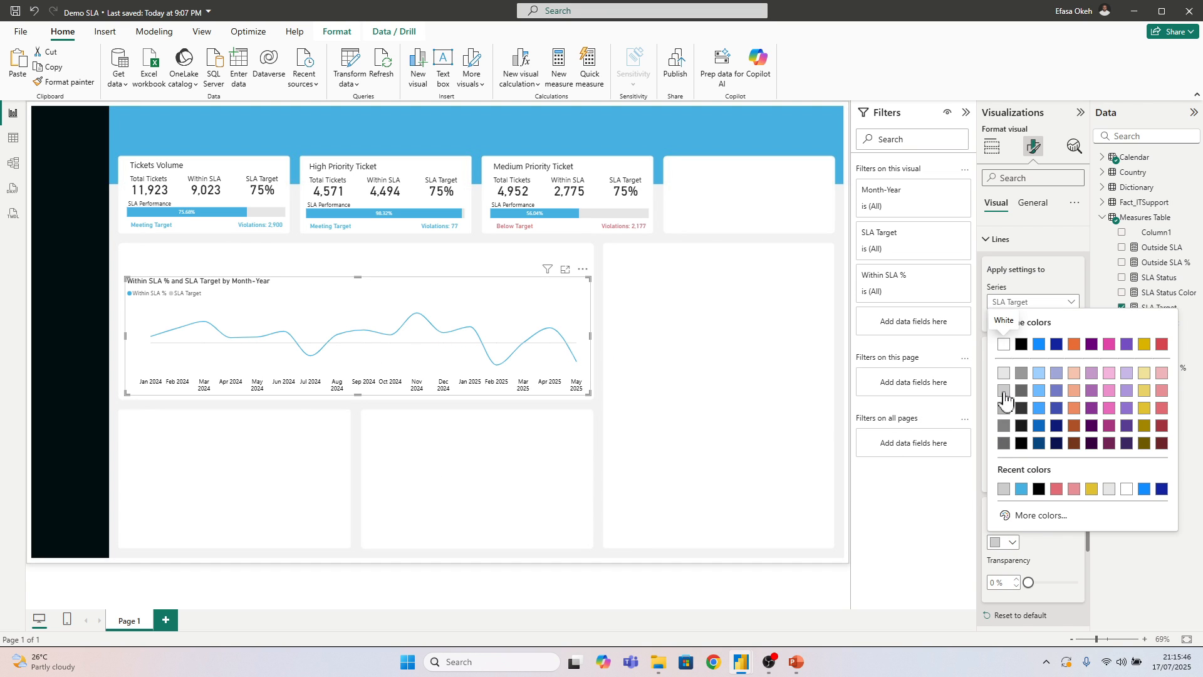
click(1002, 421)
click(1005, 542)
click(1003, 411)
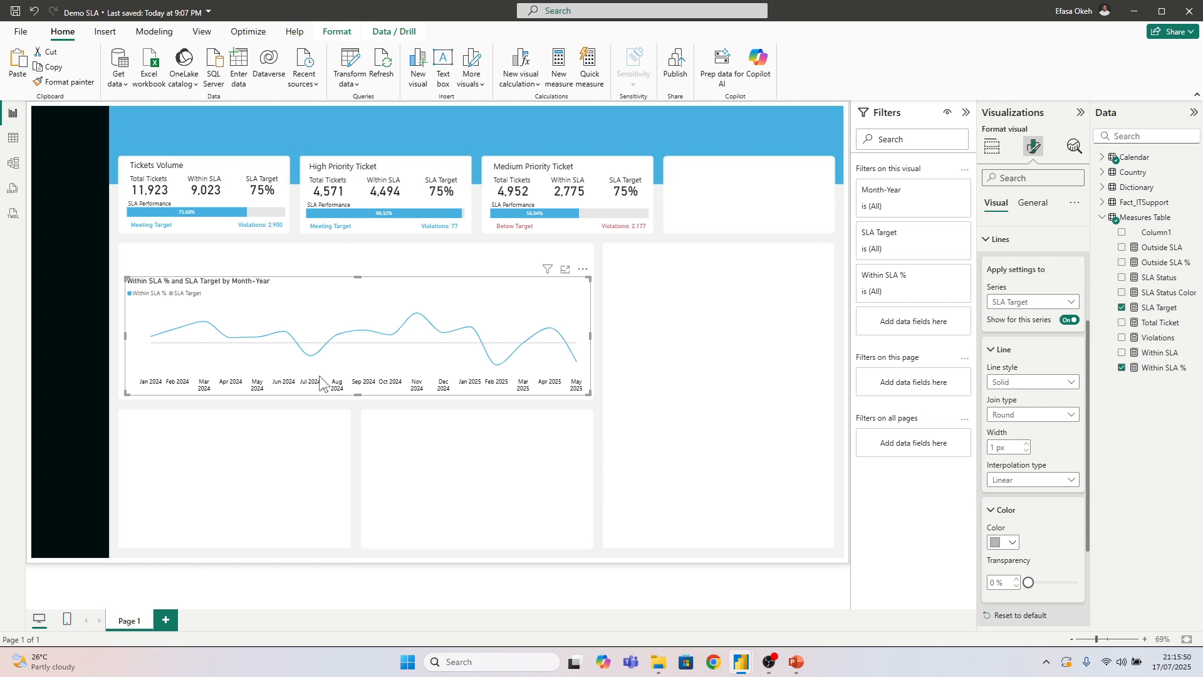
click(996, 240)
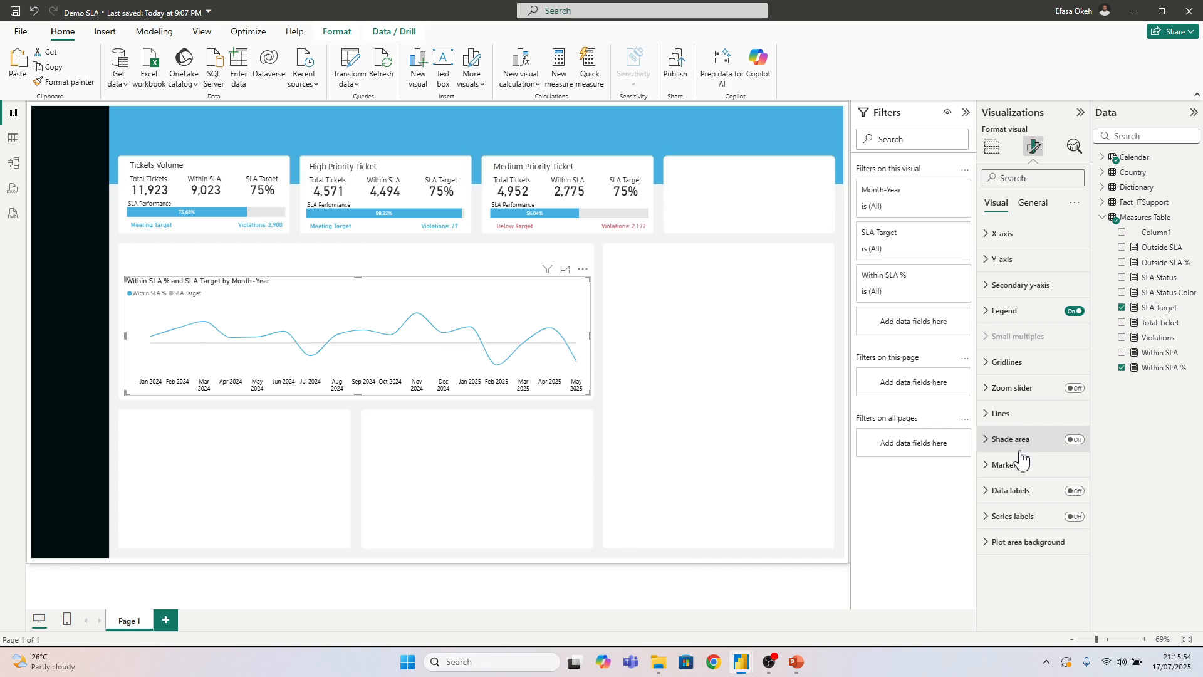
Turn on area shading for the line chart's series and set the area transparency to 88%
click(1075, 441)
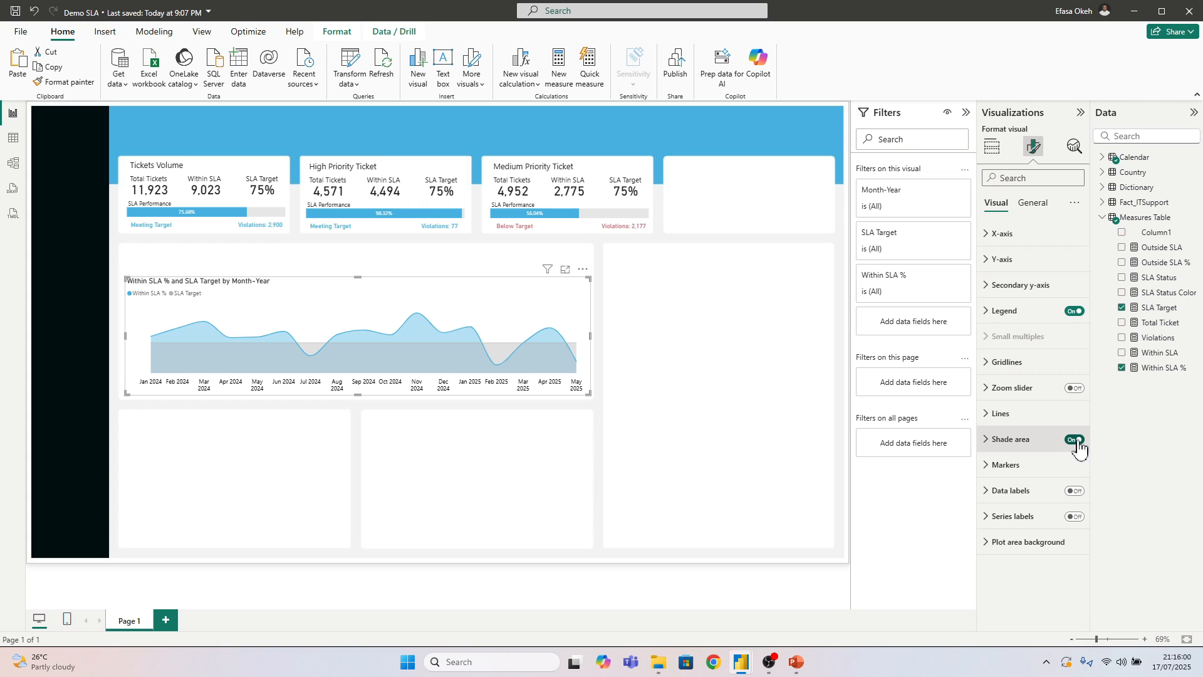
click(1006, 446)
scroll(1028, 439, down, 3)
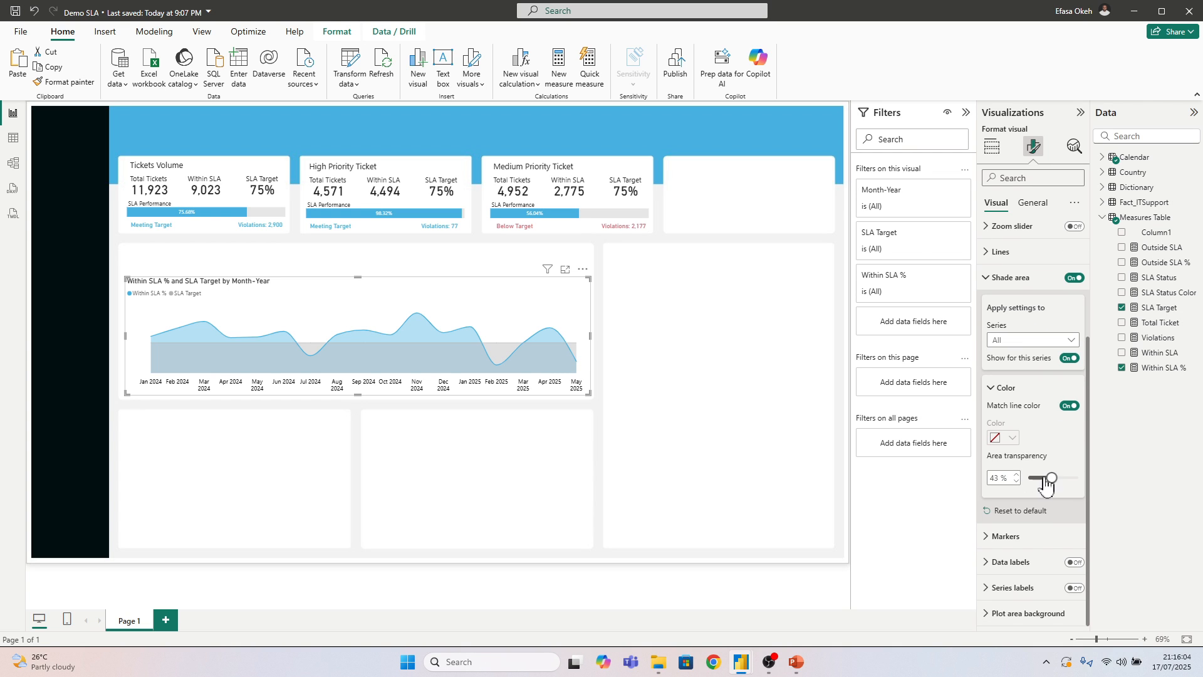
drag(1046, 484, 1079, 487)
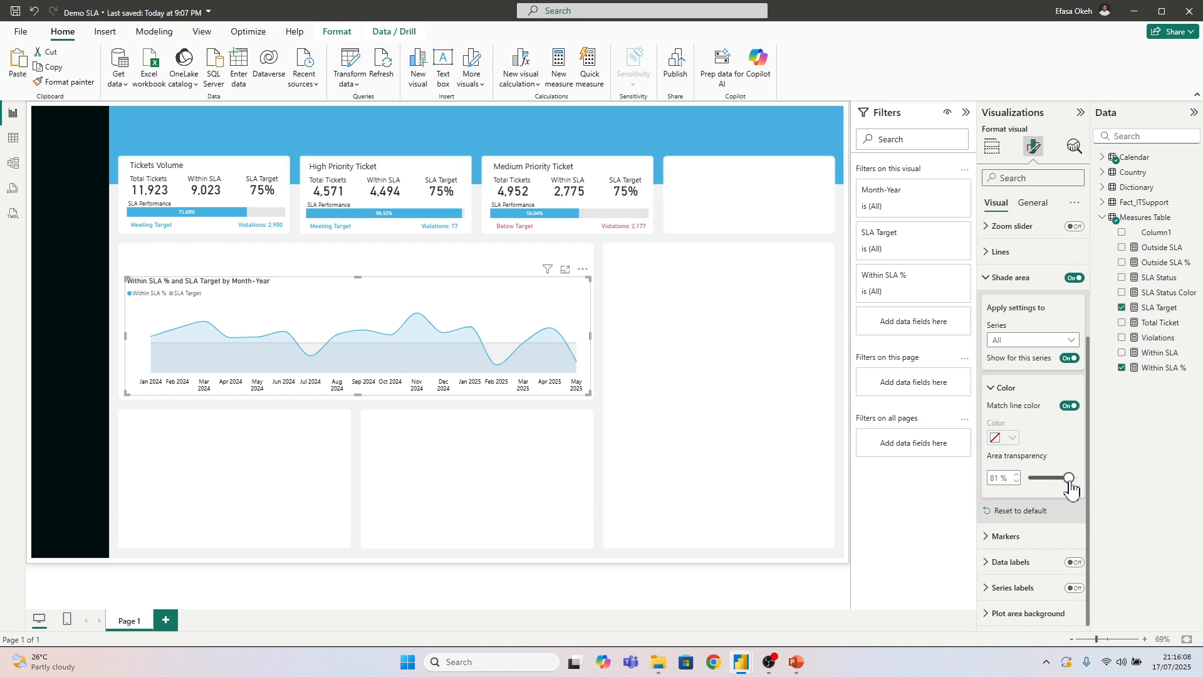
click(1017, 477)
Turn off area shading for the SLA Target series, set its area transparency to 95%, and close the shade settings
click(1019, 343)
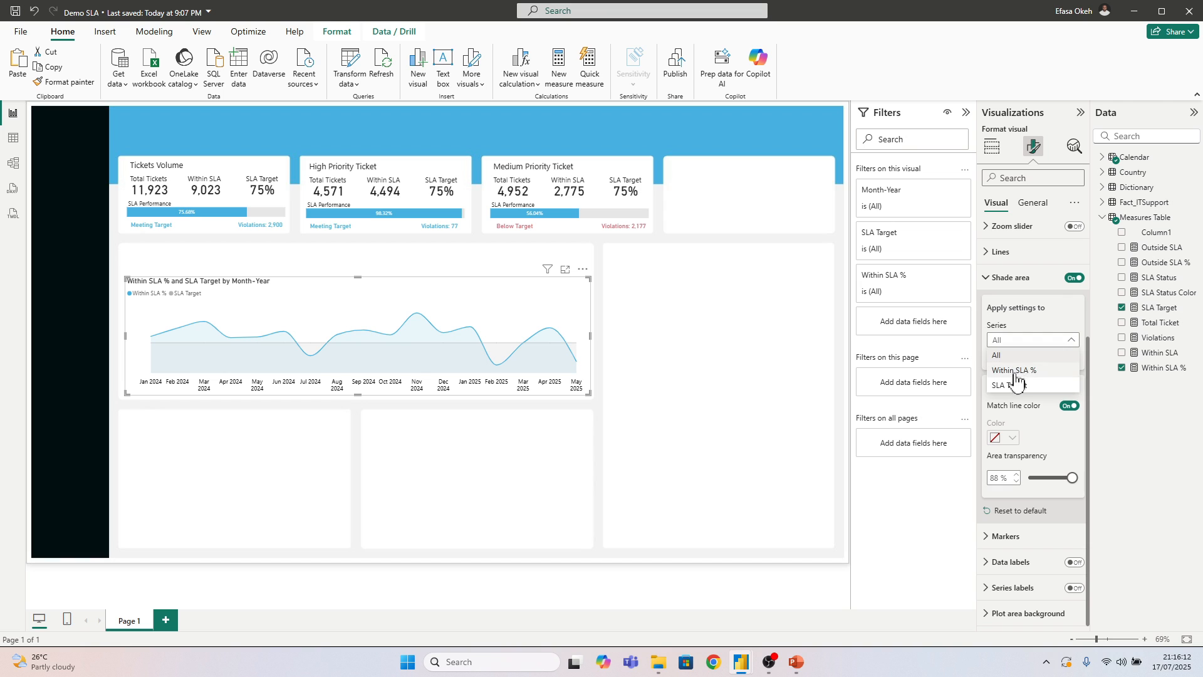
click(1012, 386)
click(1010, 339)
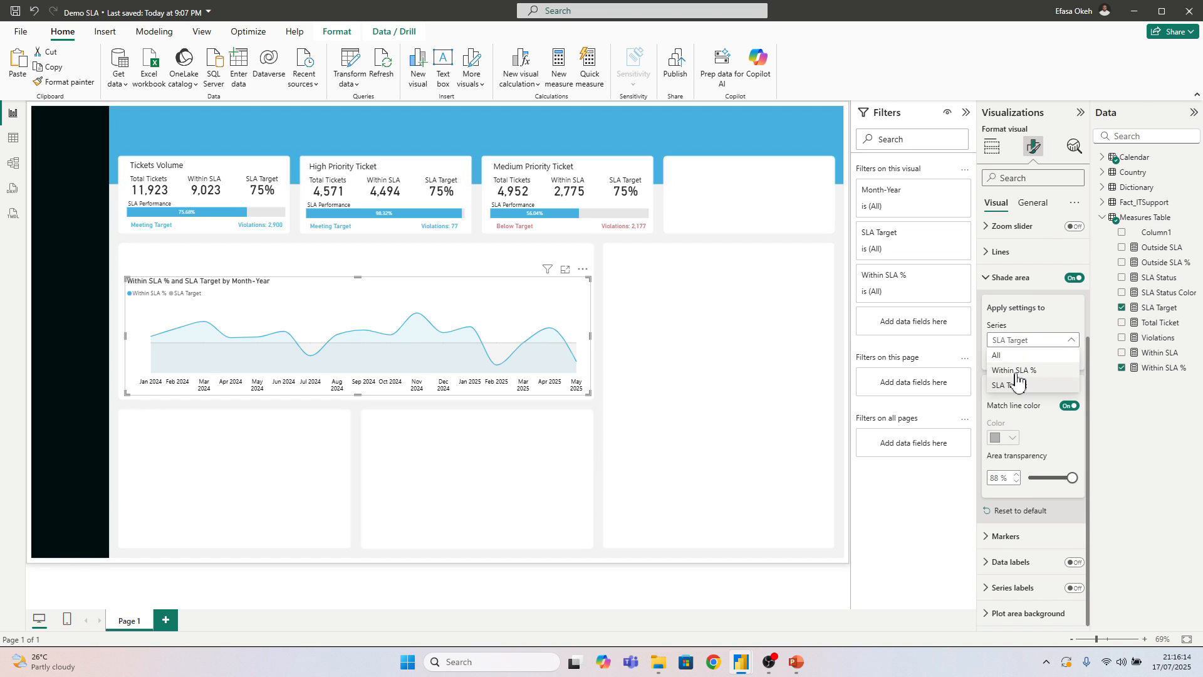
click(1020, 374)
click(1010, 340)
click(1011, 385)
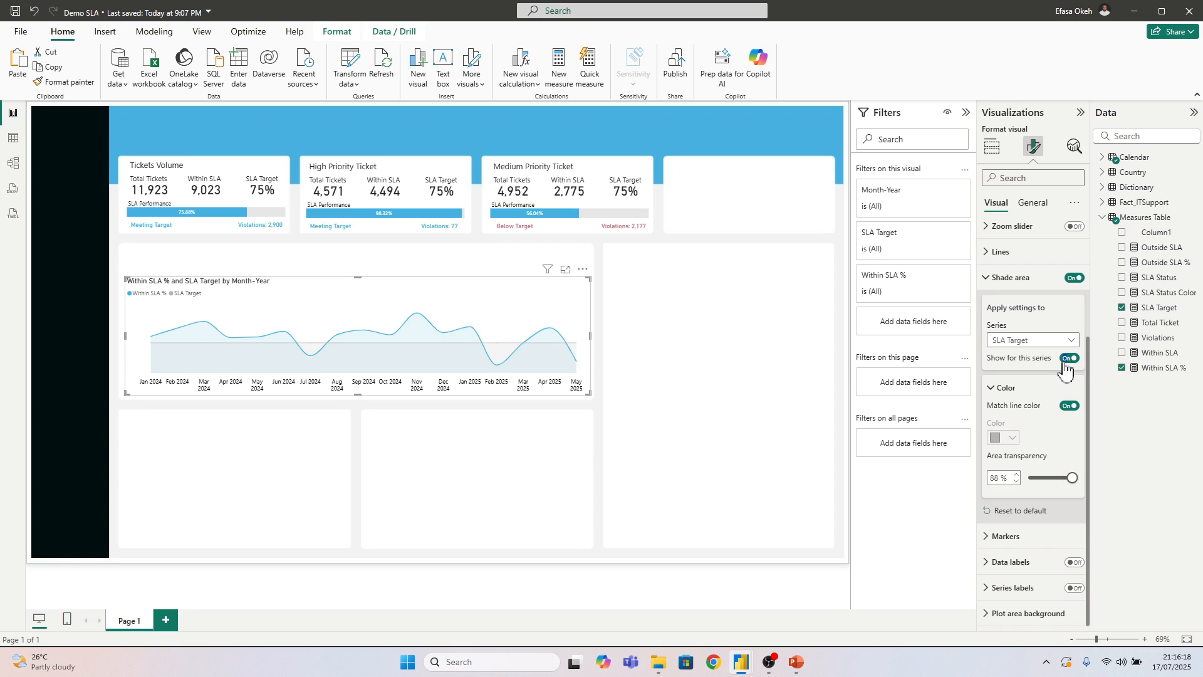
click(1069, 358)
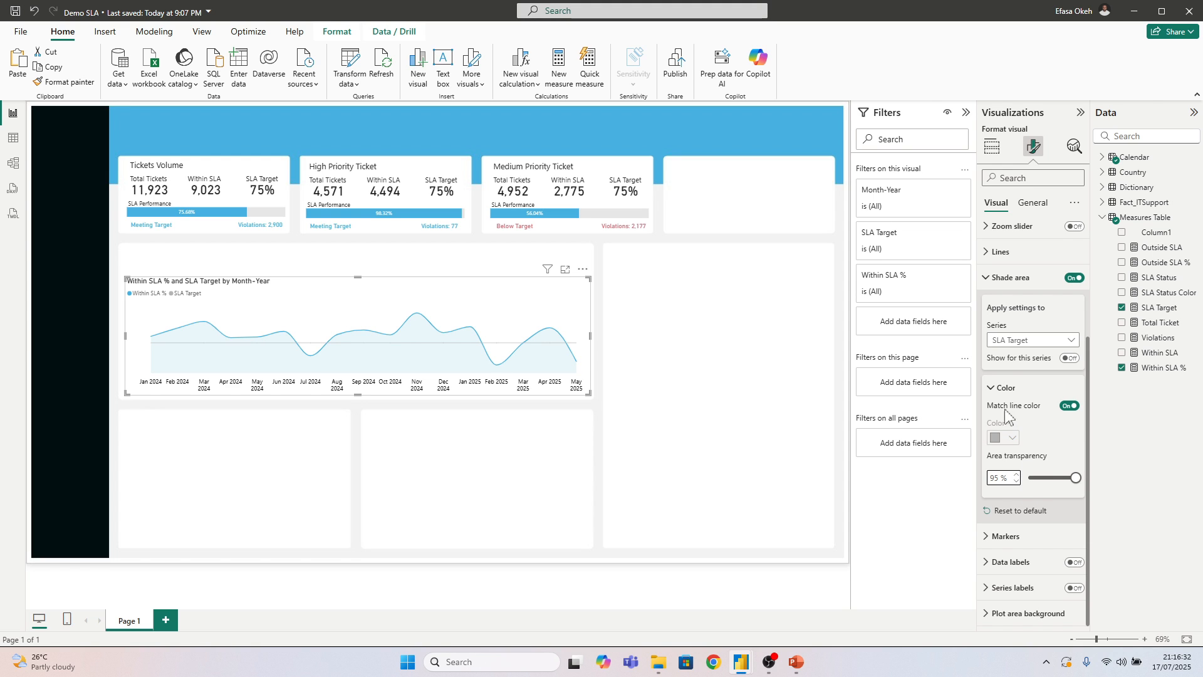
click(1000, 281)
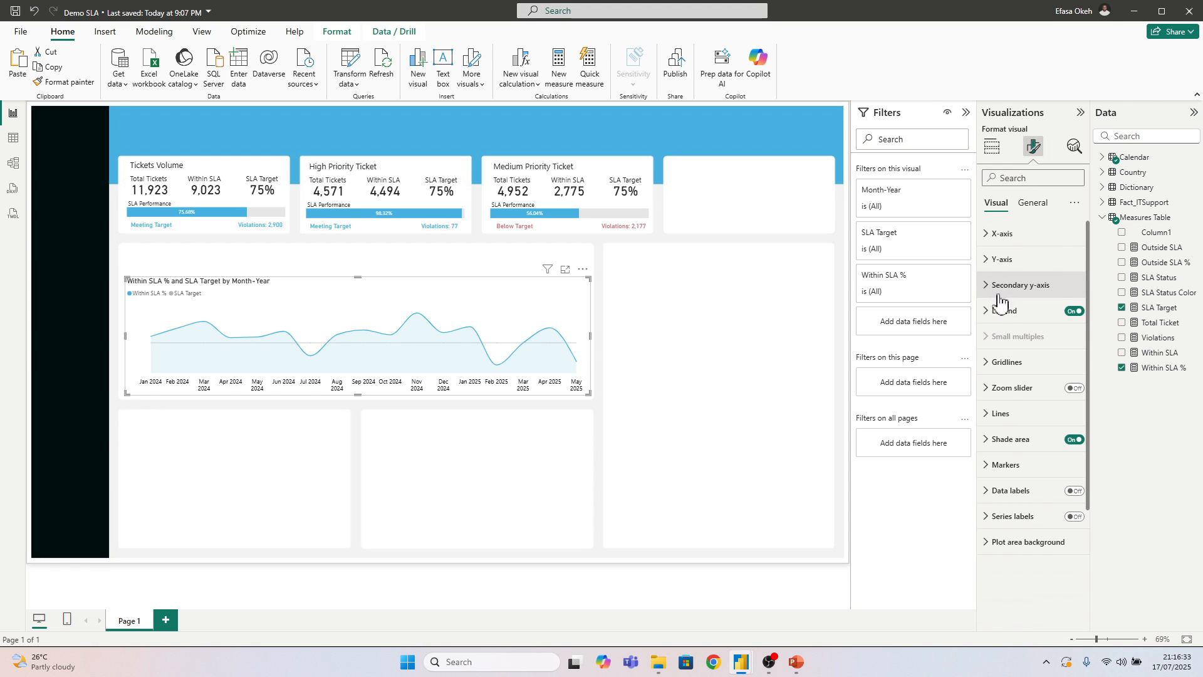
Show markers for all series of the line chart
click(1001, 473)
click(1071, 546)
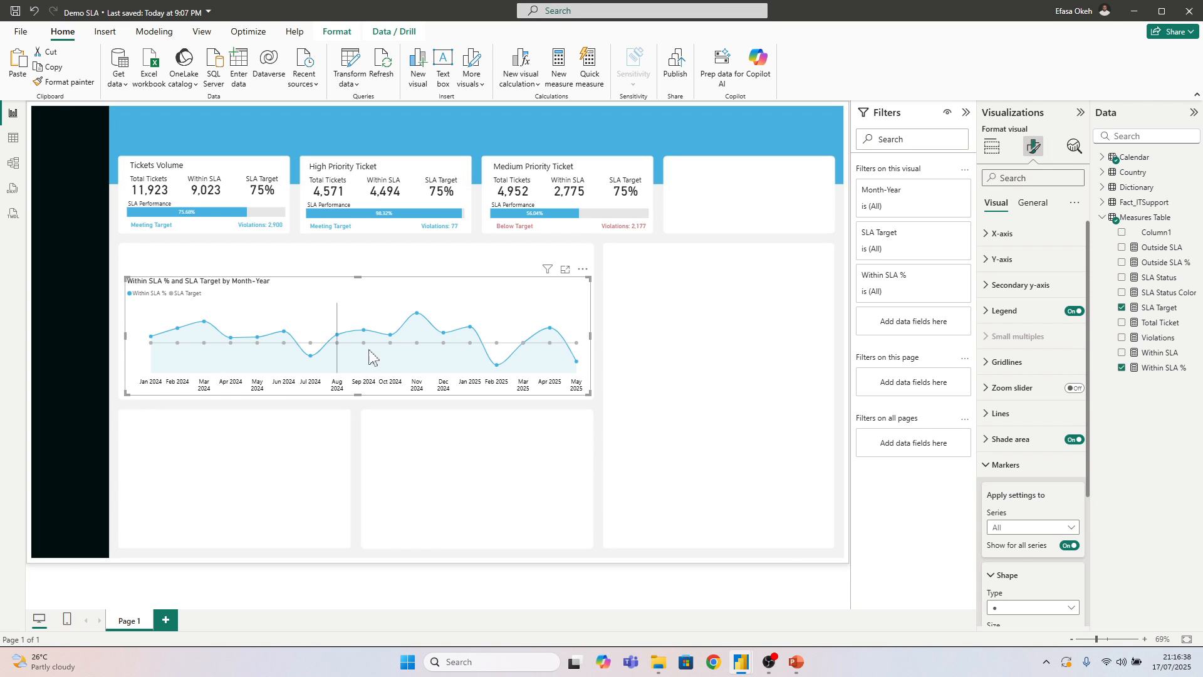
click(987, 465)
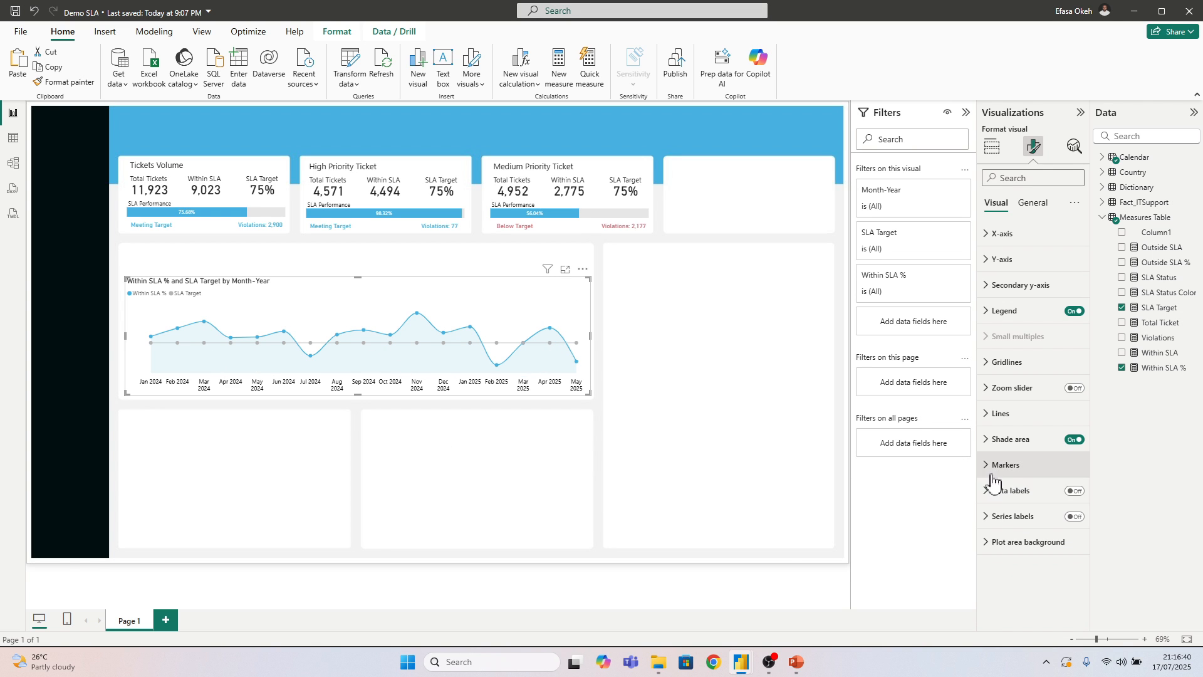
Turn on the line chart's data labels and hide them for the SLA Target series
click(1069, 494)
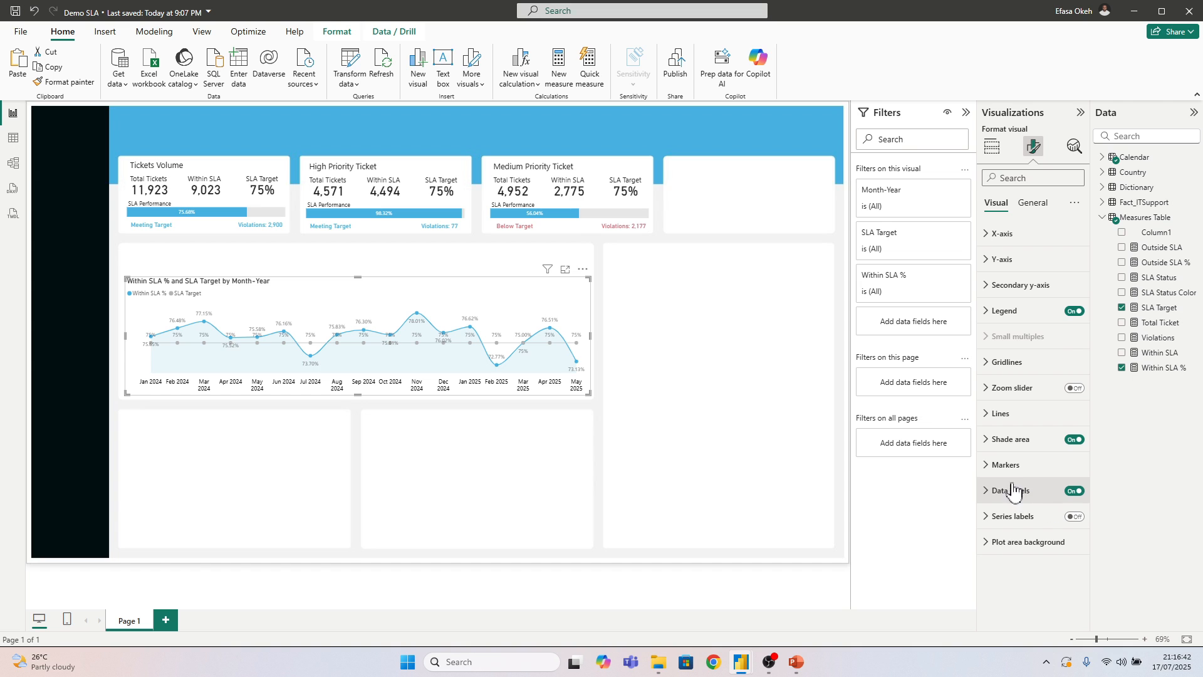
click(1000, 494)
scroll(1003, 439, down, 5)
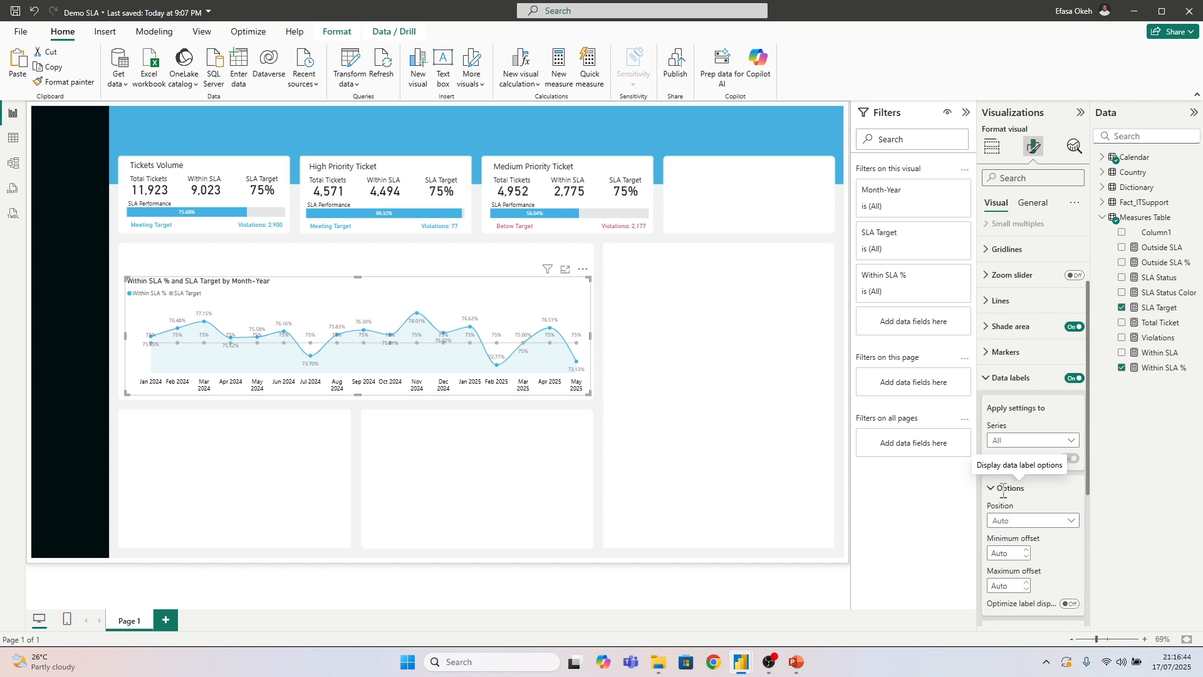
click(1005, 306)
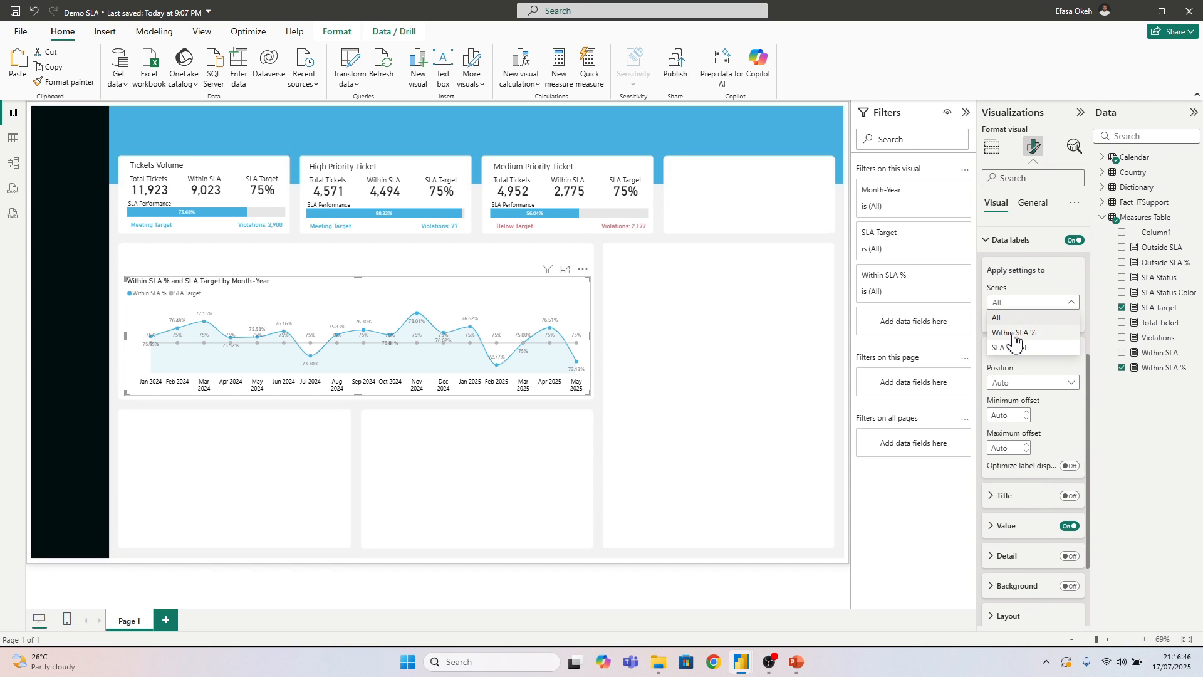
click(1010, 348)
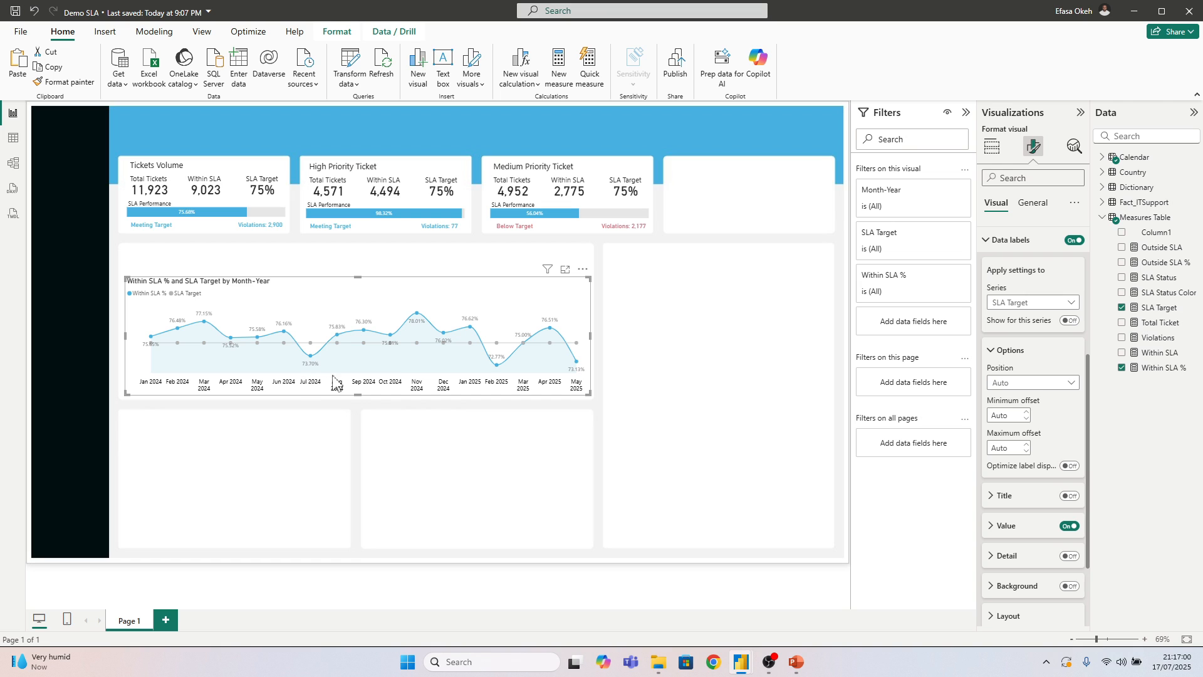
Increase the data label value font size for the Within SLA % series
scroll(1049, 407, up, 2)
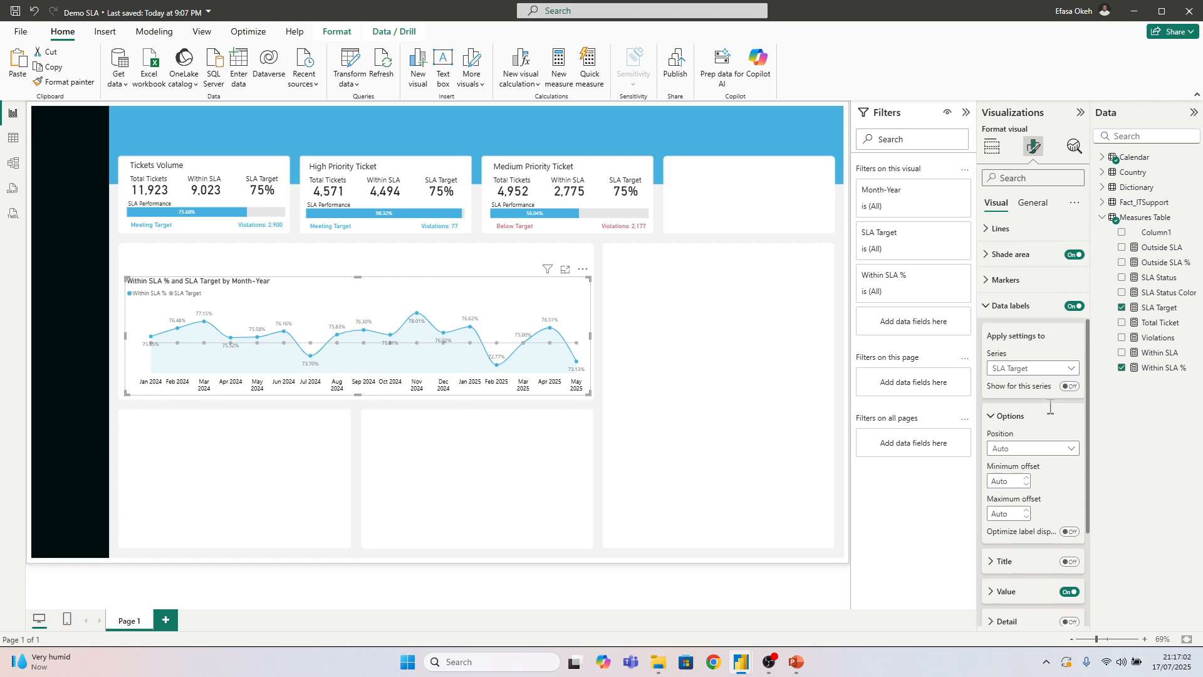
scroll(1042, 442, down, 2)
click(1032, 301)
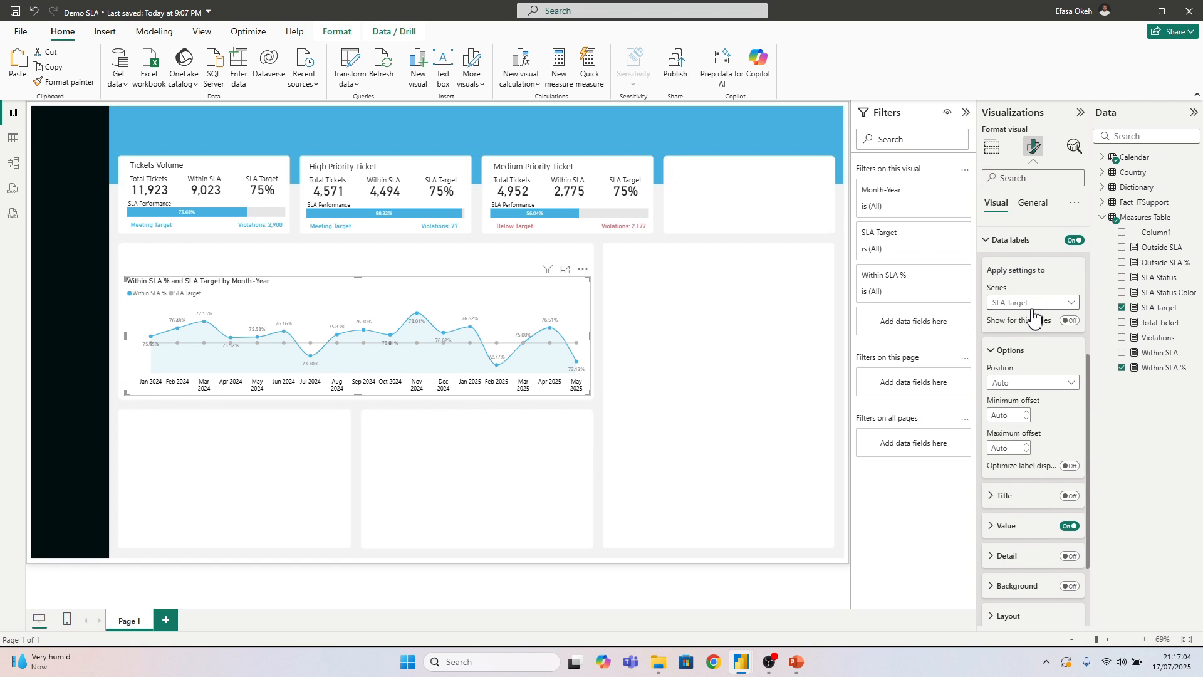
click(1032, 330)
scroll(1033, 388, down, 1)
scroll(1032, 392, down, 2)
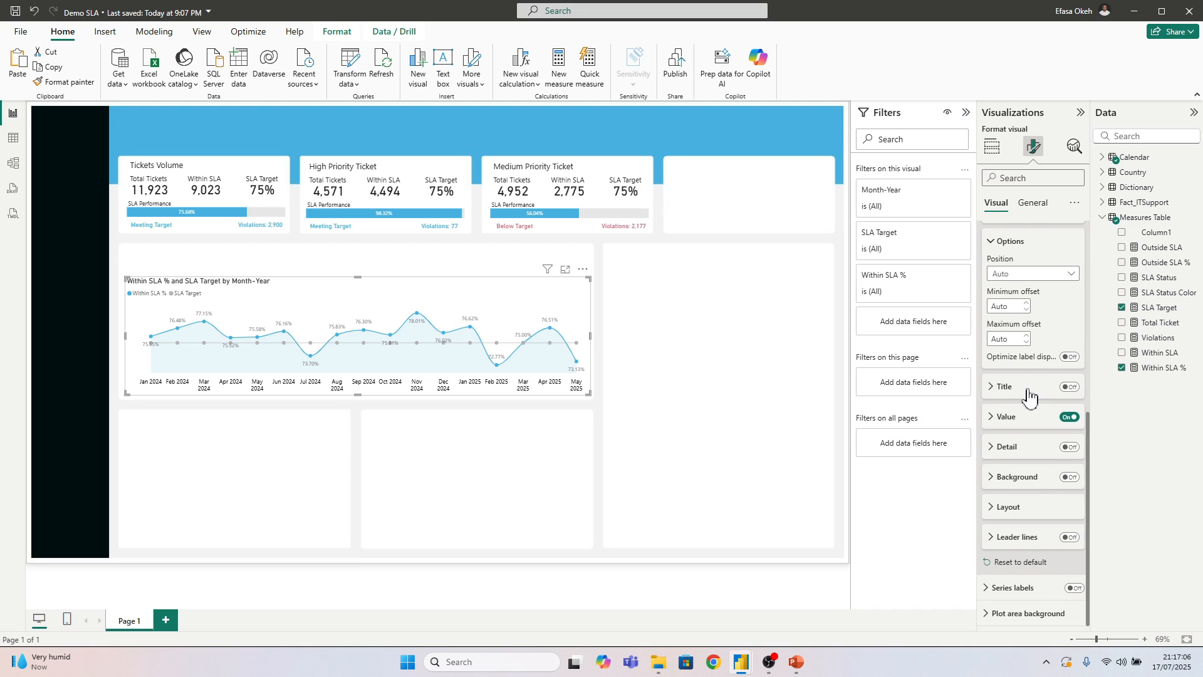
click(1017, 418)
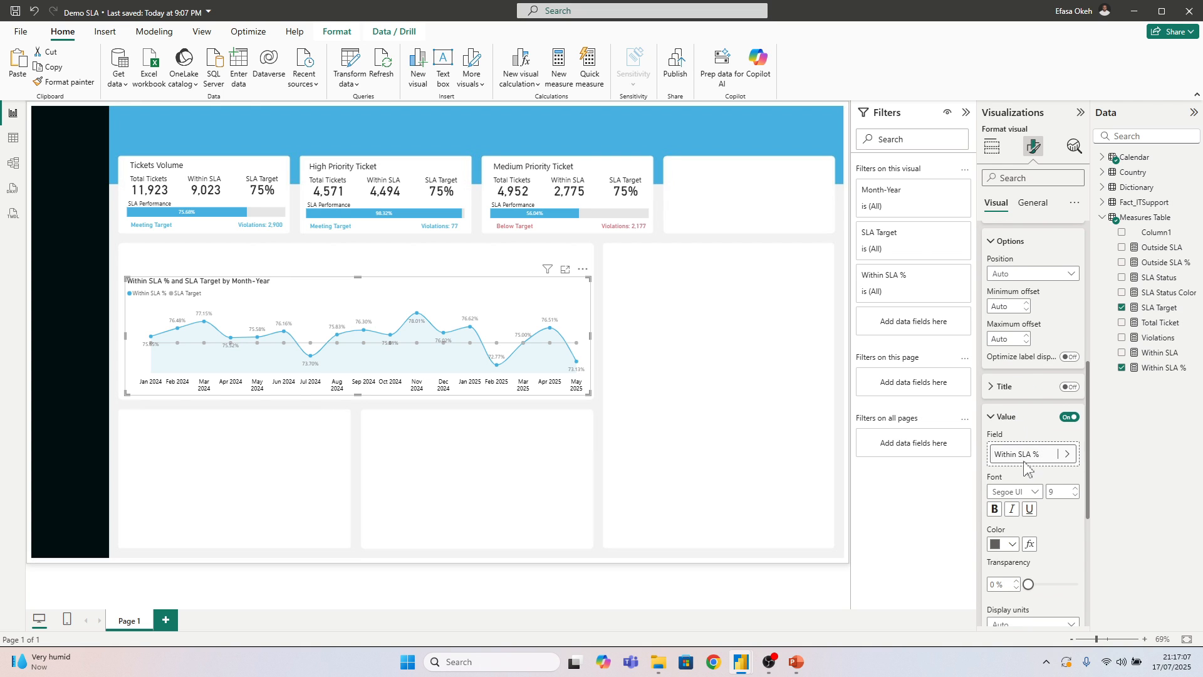
click(1074, 490)
Set the data label value font size to 10 for all series of the line chart
scroll(1021, 332, up, 3)
click(1019, 320)
click(1016, 333)
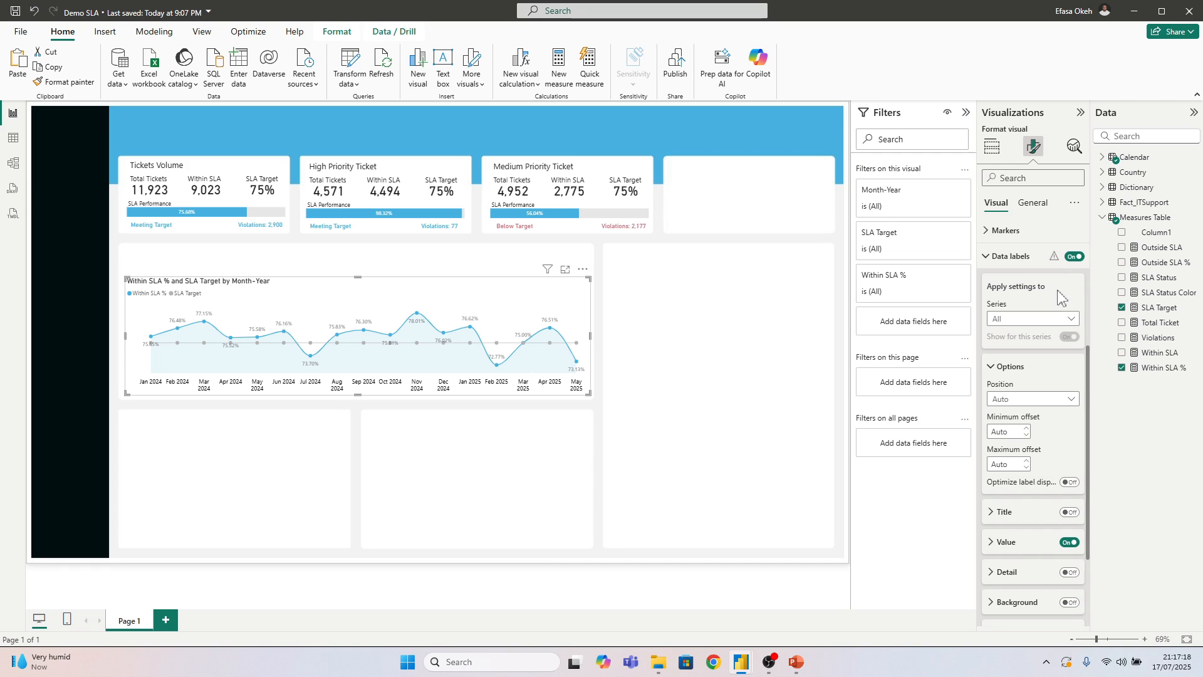
scroll(1028, 376, down, 3)
click(1013, 424)
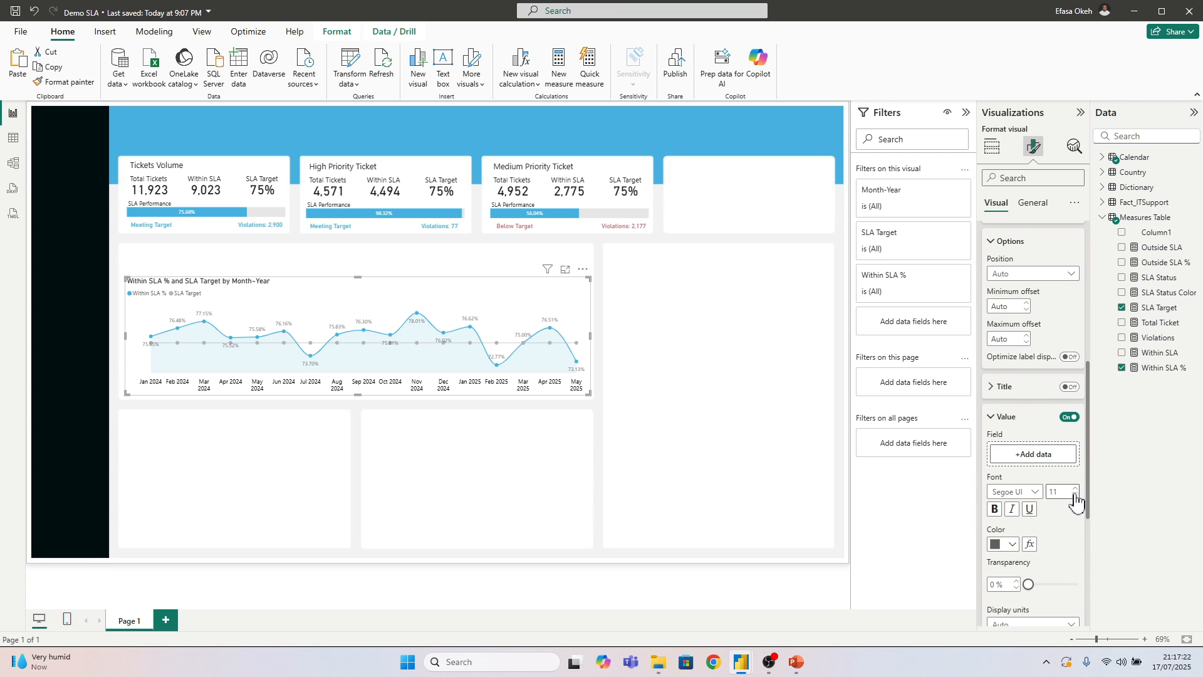
Enlarge the line chart upward to fill more of its white card, keeping it within the card's edges
scroll(1023, 352, up, 3)
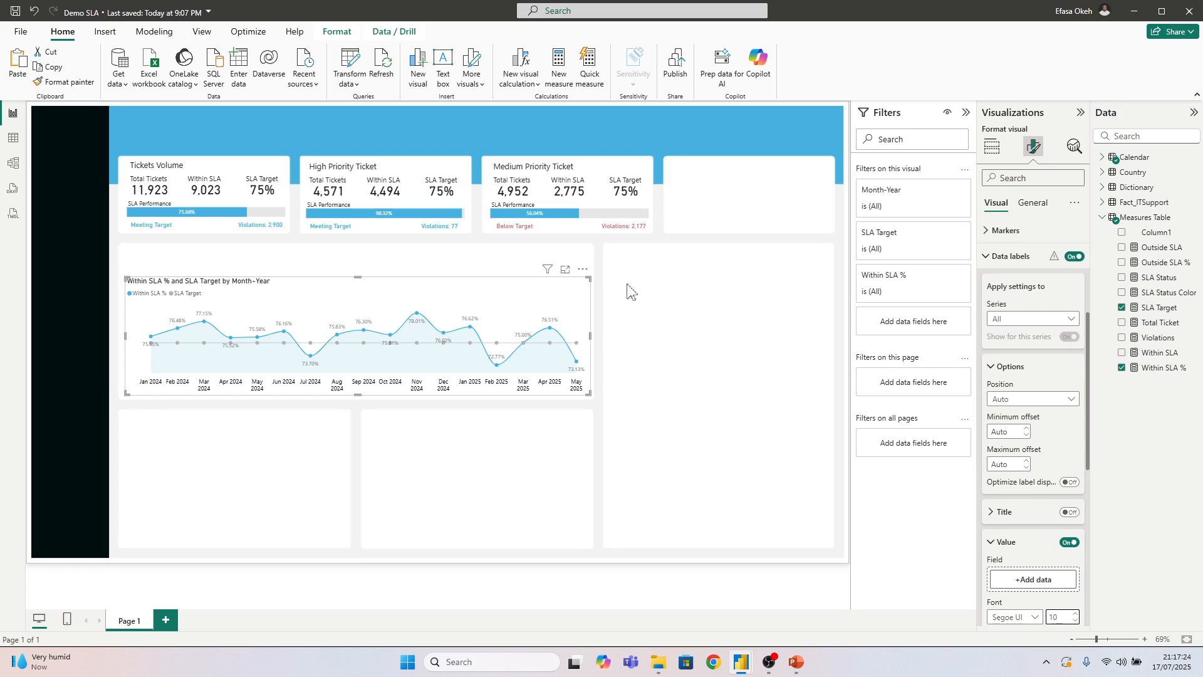
drag(589, 276, 603, 238)
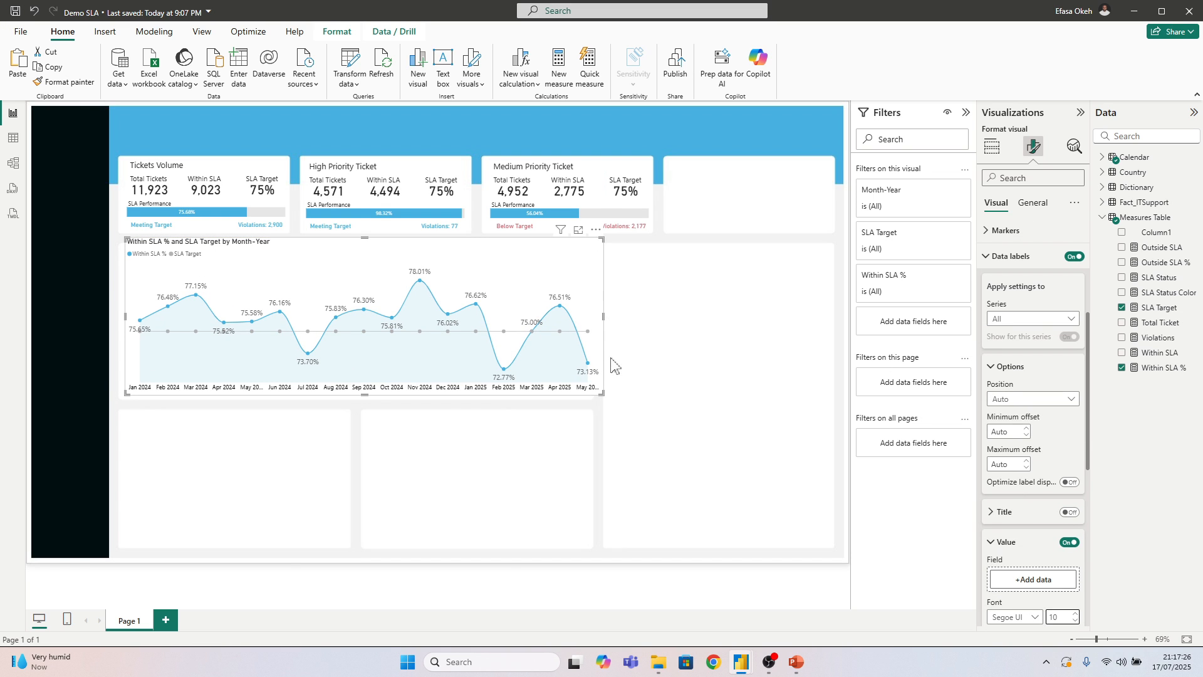
drag(602, 239, 583, 259)
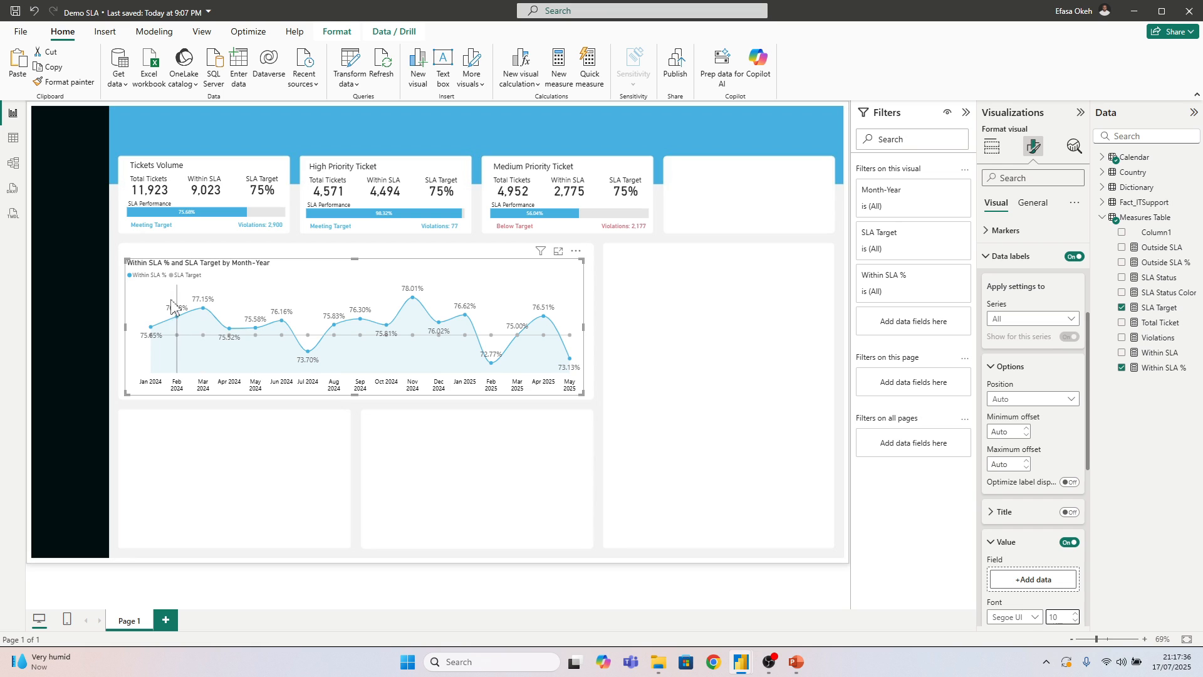
Set the Within SLA % measure to zero decimal places and close the data label settings
click(1161, 368)
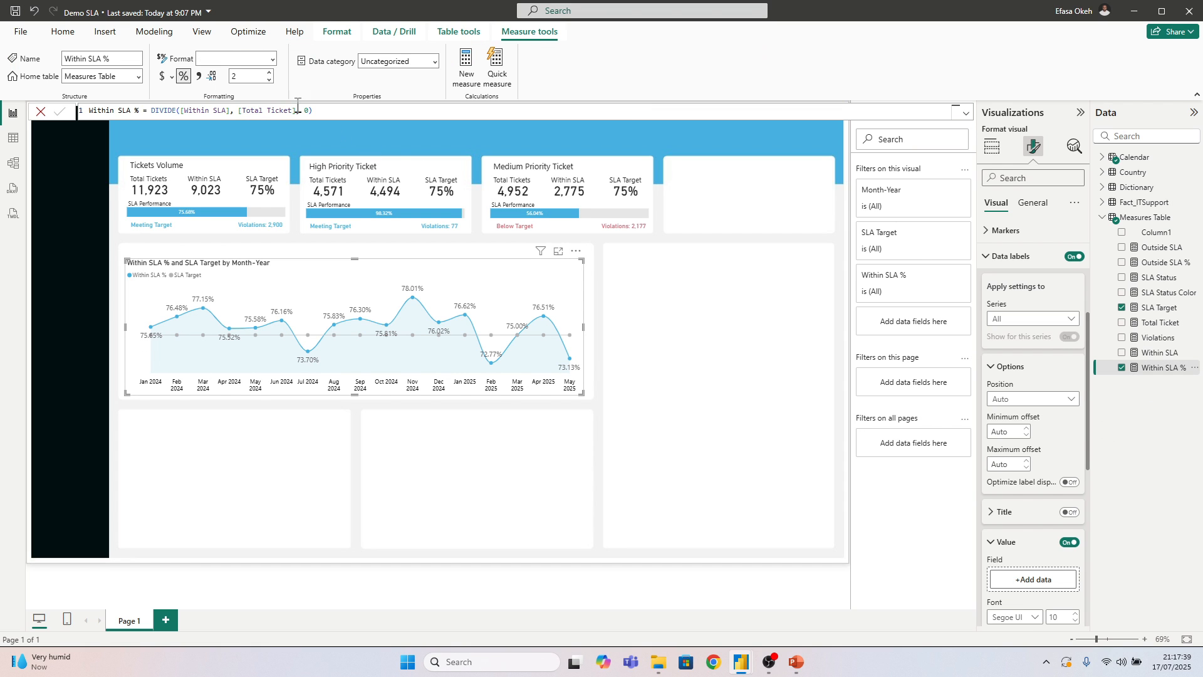
click(269, 80)
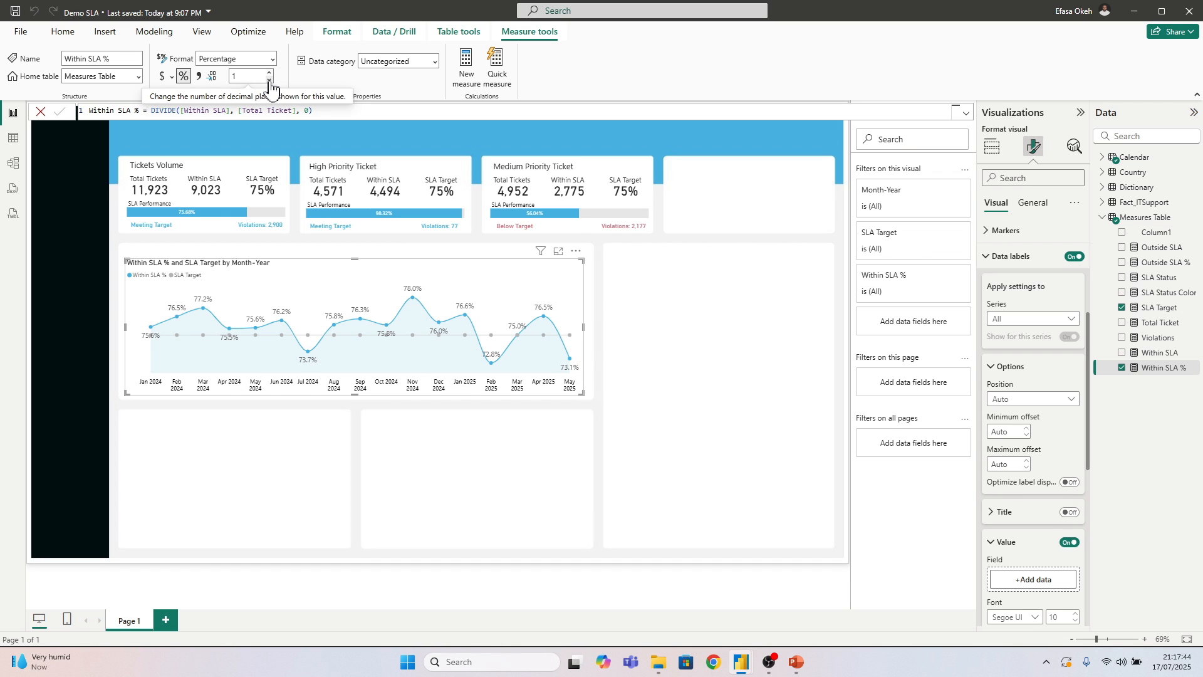
click(269, 80)
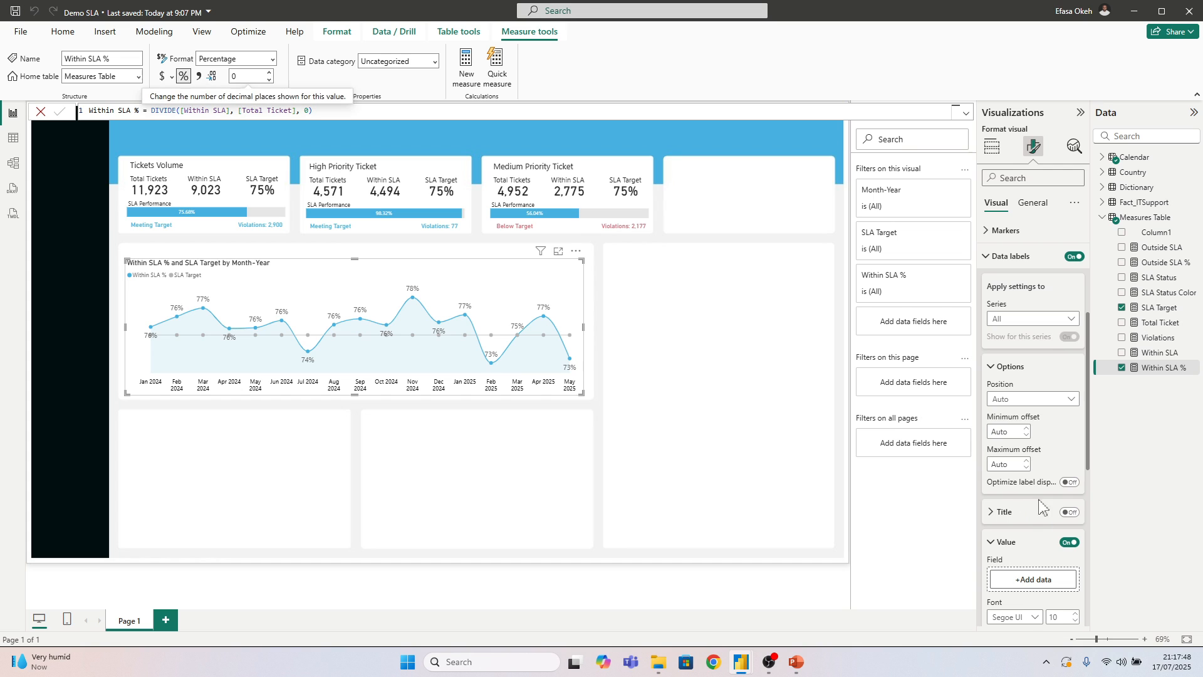
click(1004, 256)
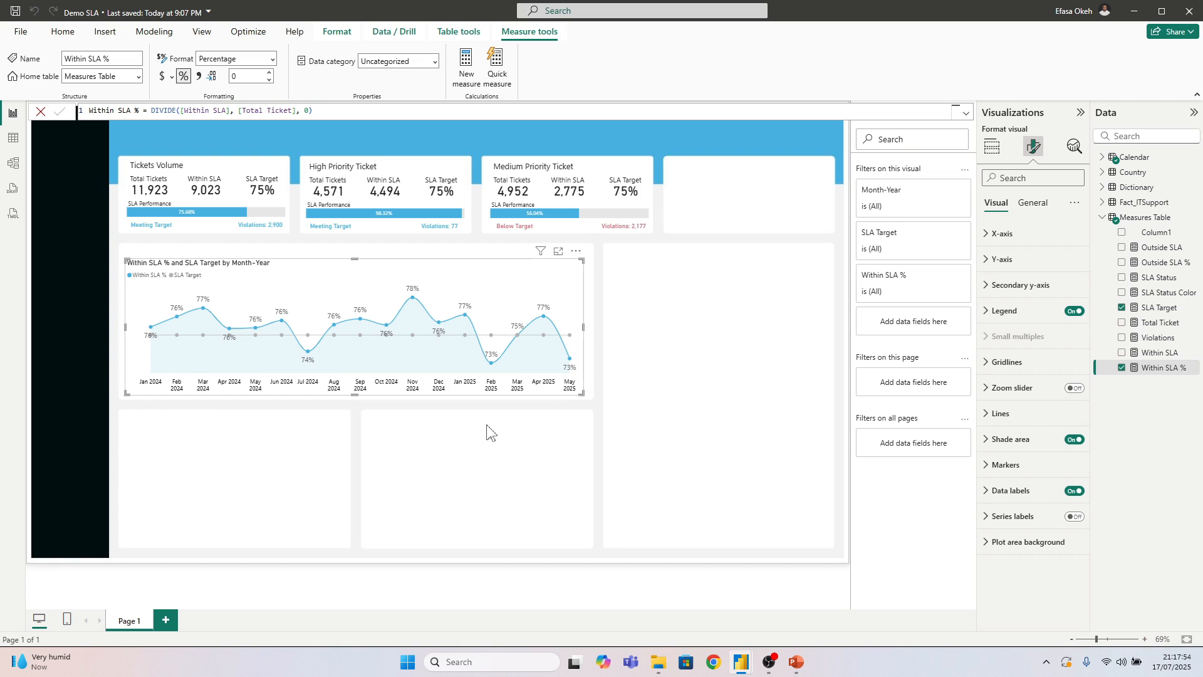
Reposition the line chart slightly up and to the right, resizing it to fit inside its card
drag(581, 394, 554, 394)
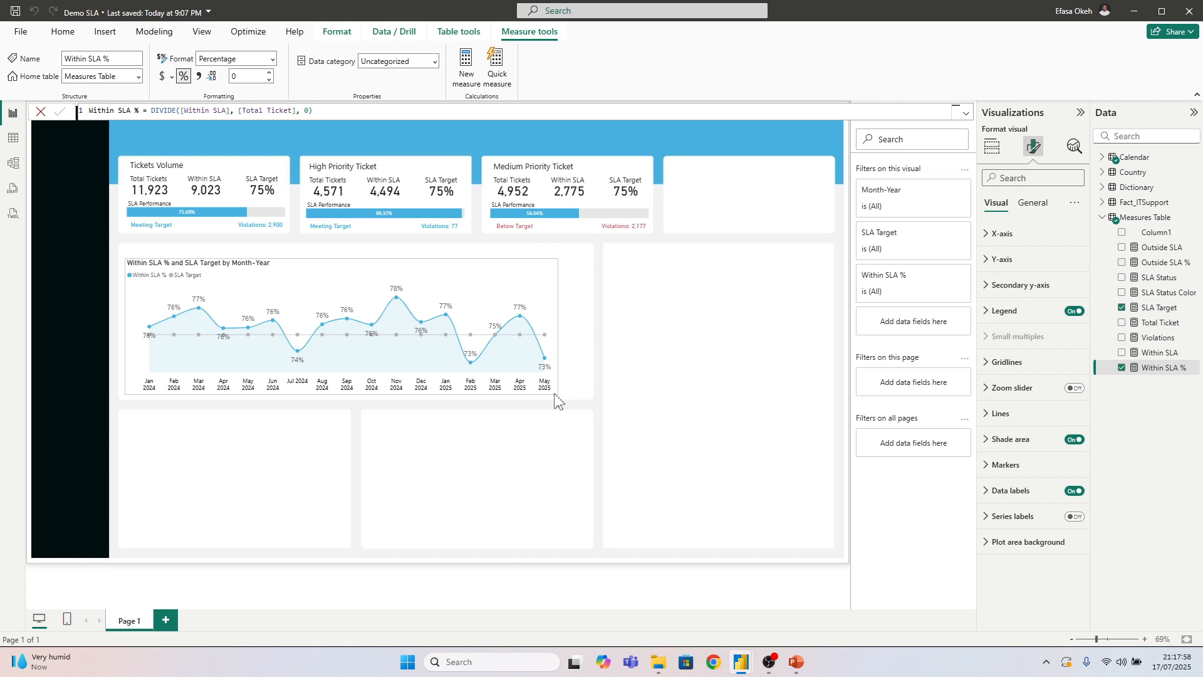
drag(550, 261, 561, 257)
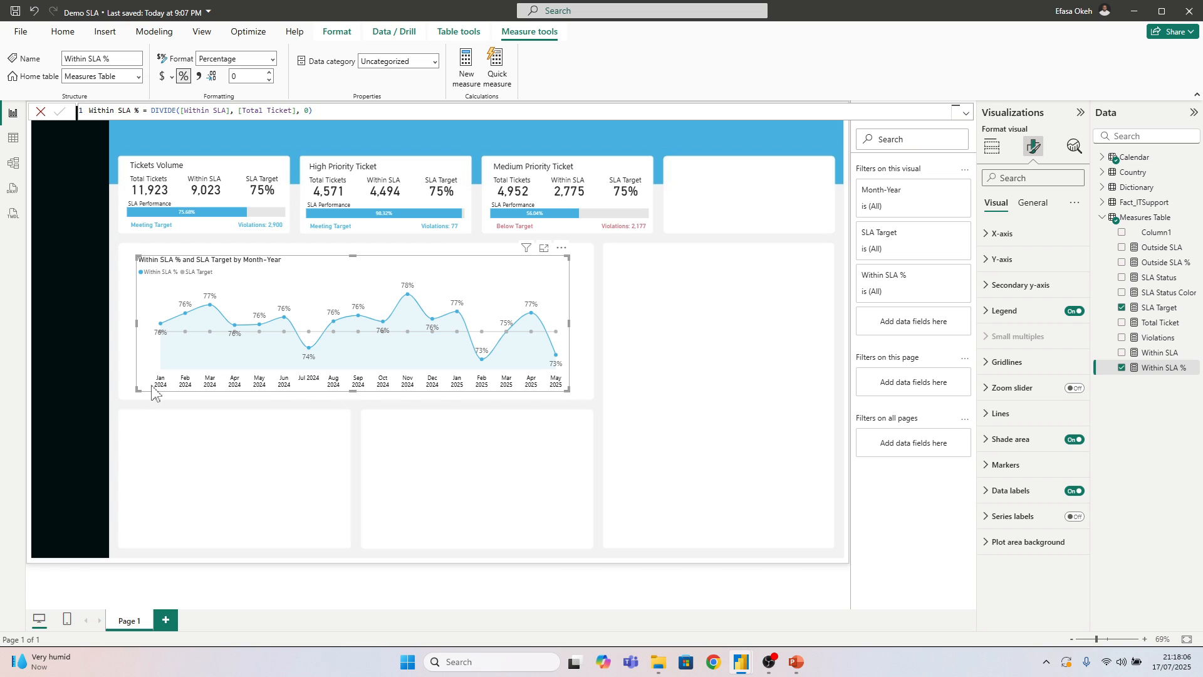
mouse_move(567, 389)
mouse_down()
mouse_move(536, 397)
mouse_move(583, 398)
mouse_up()
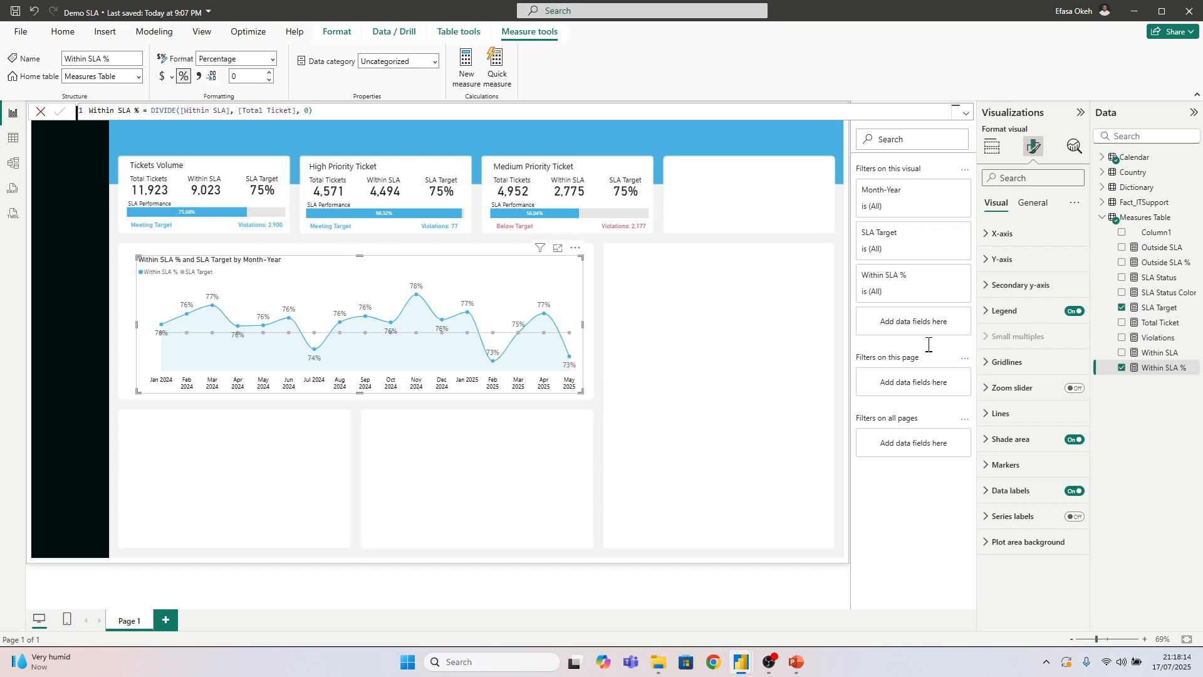
Set the line chart's X-axis value font size to 12 and widen the chart toward the card's left edge
click(1001, 234)
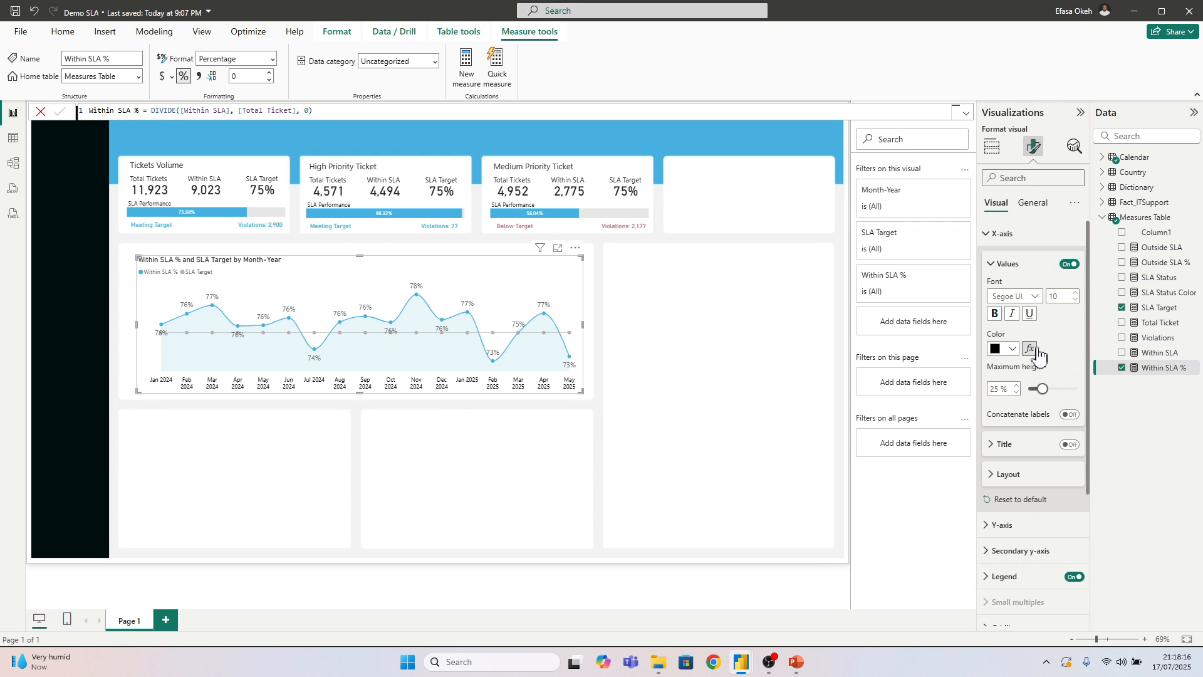
click(1076, 292)
click(1075, 292)
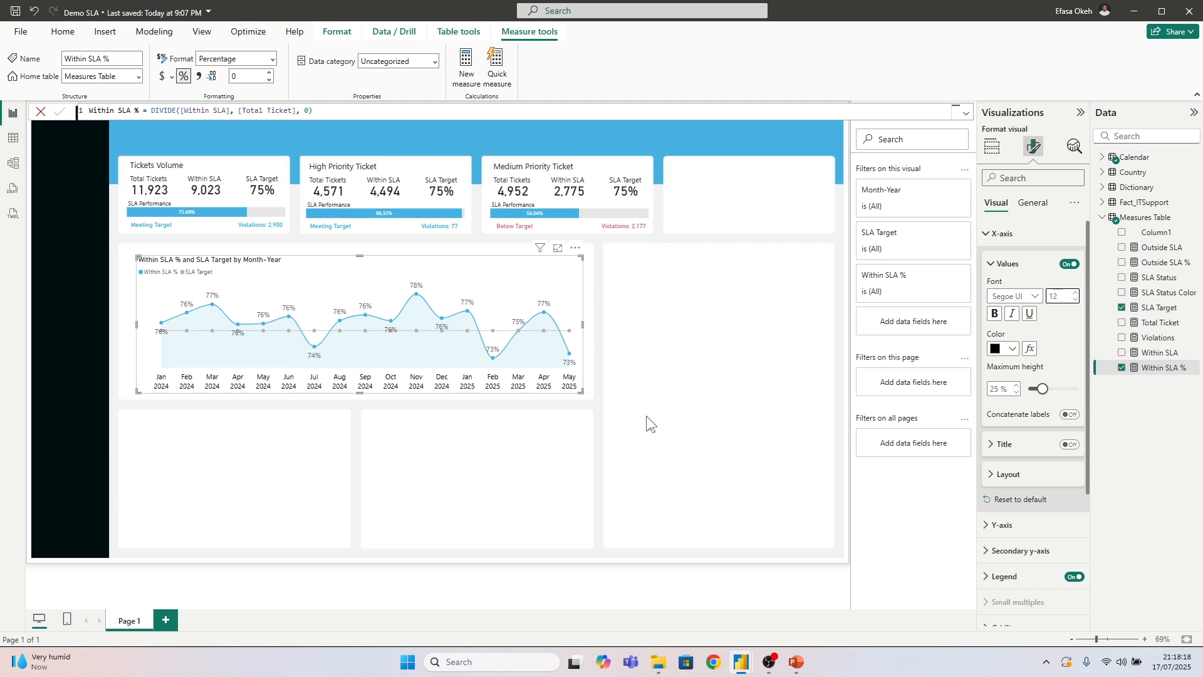
drag(137, 392, 127, 399)
Turn off the line chart's title and deselect the chart
click(324, 479)
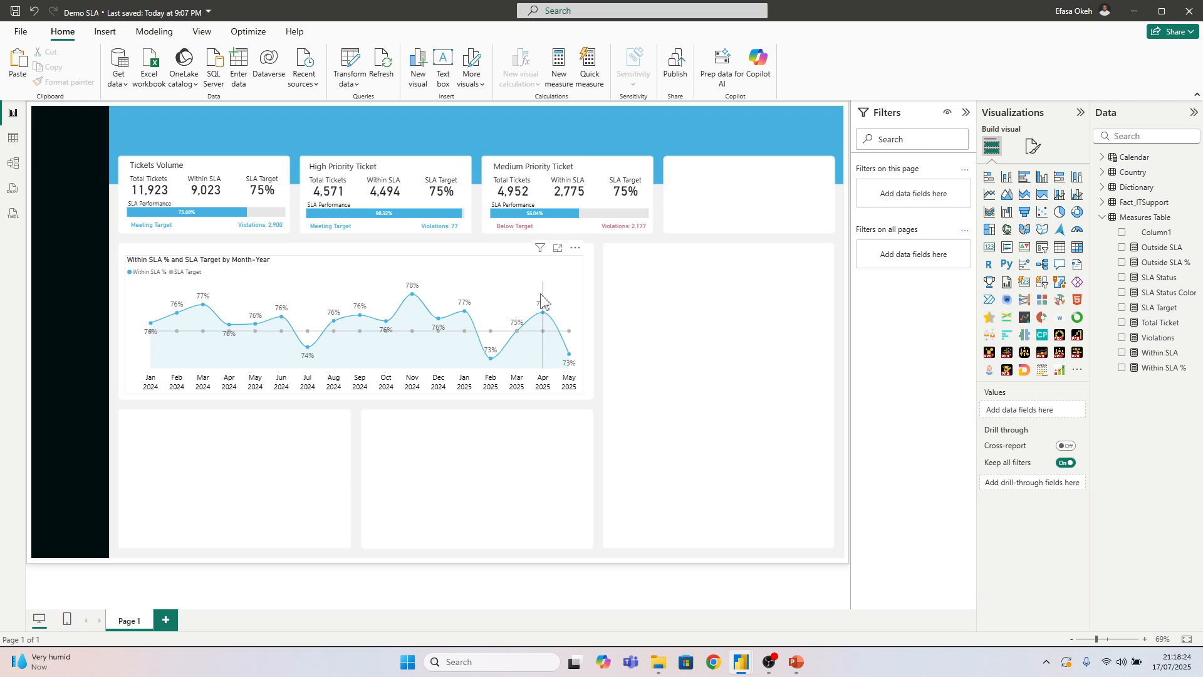
click(579, 275)
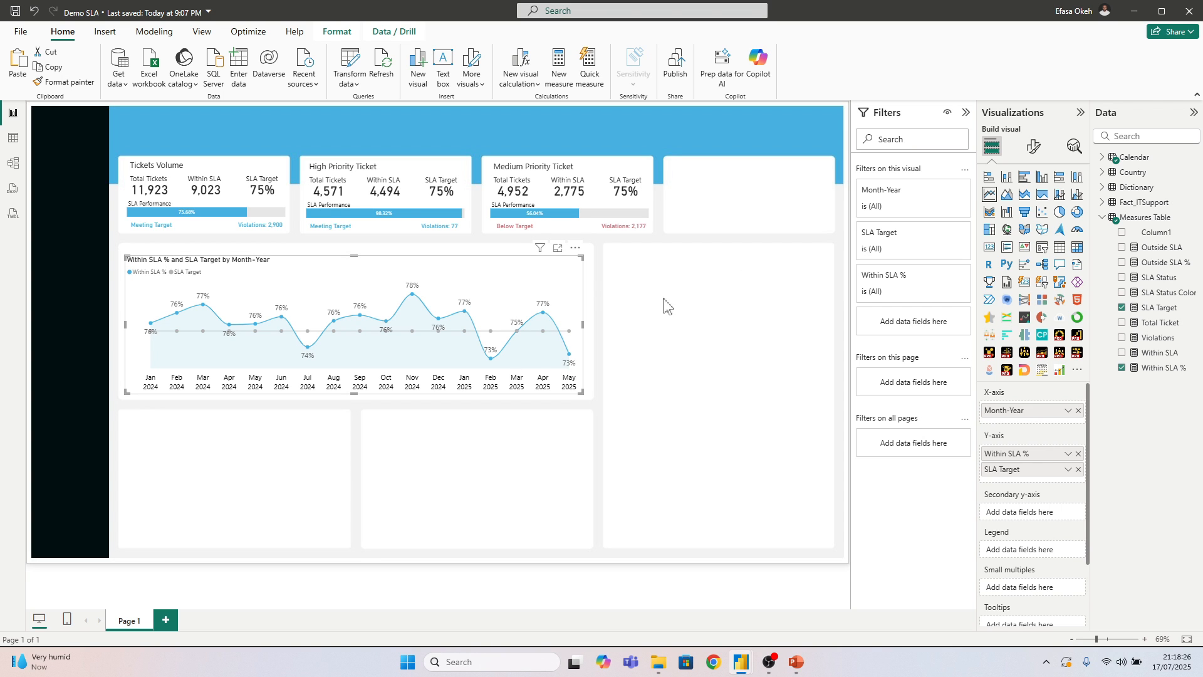
click(1033, 147)
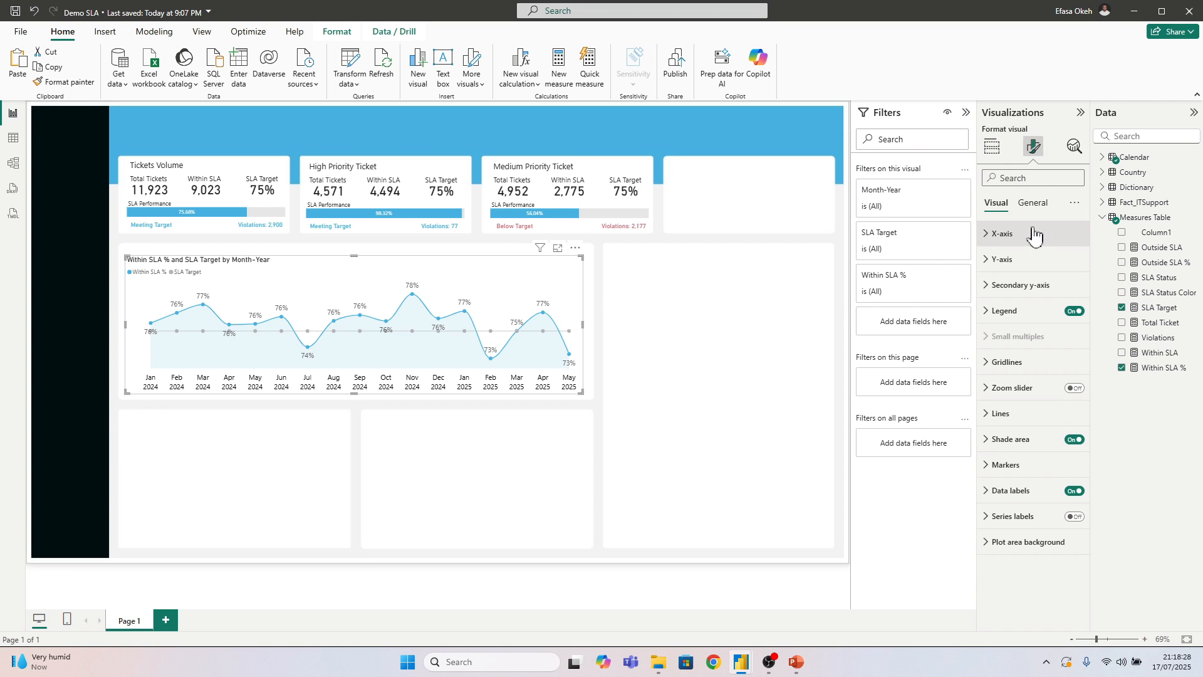
click(1032, 203)
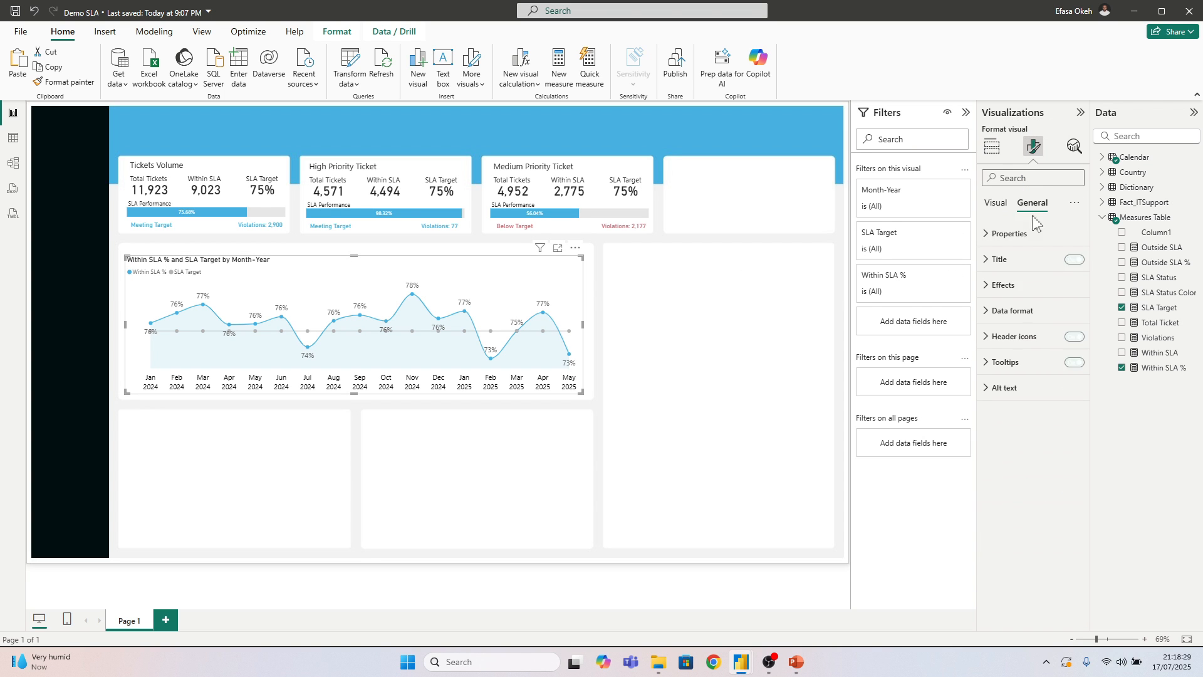
click(1073, 260)
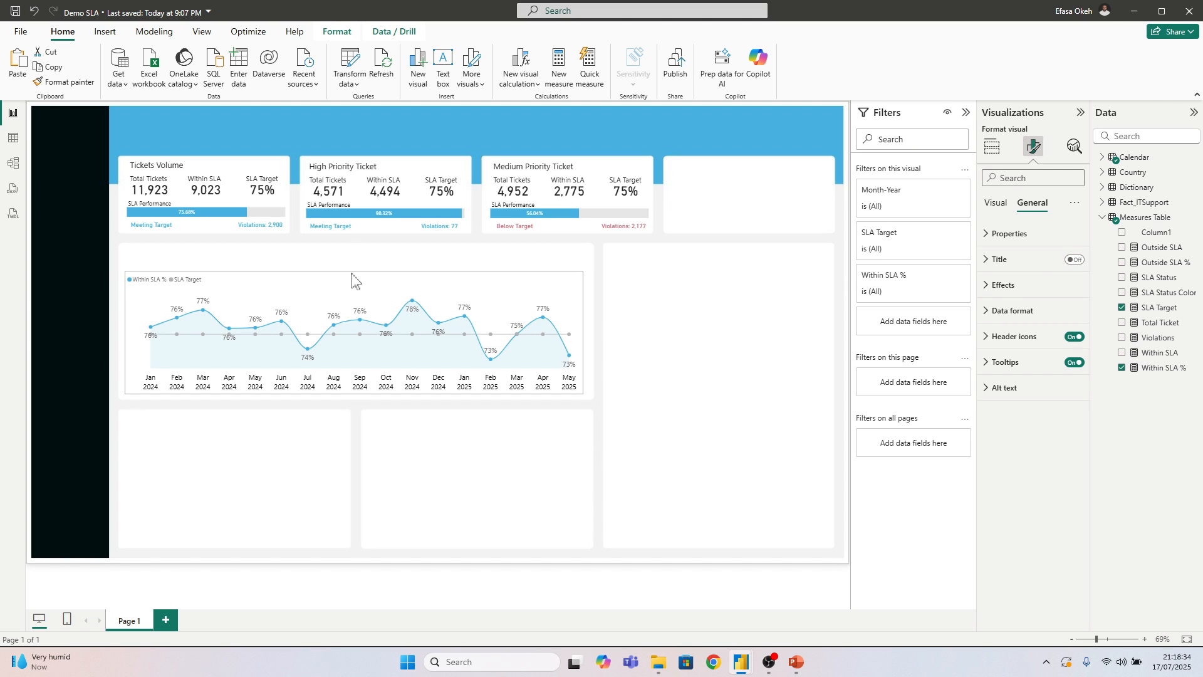
click(458, 450)
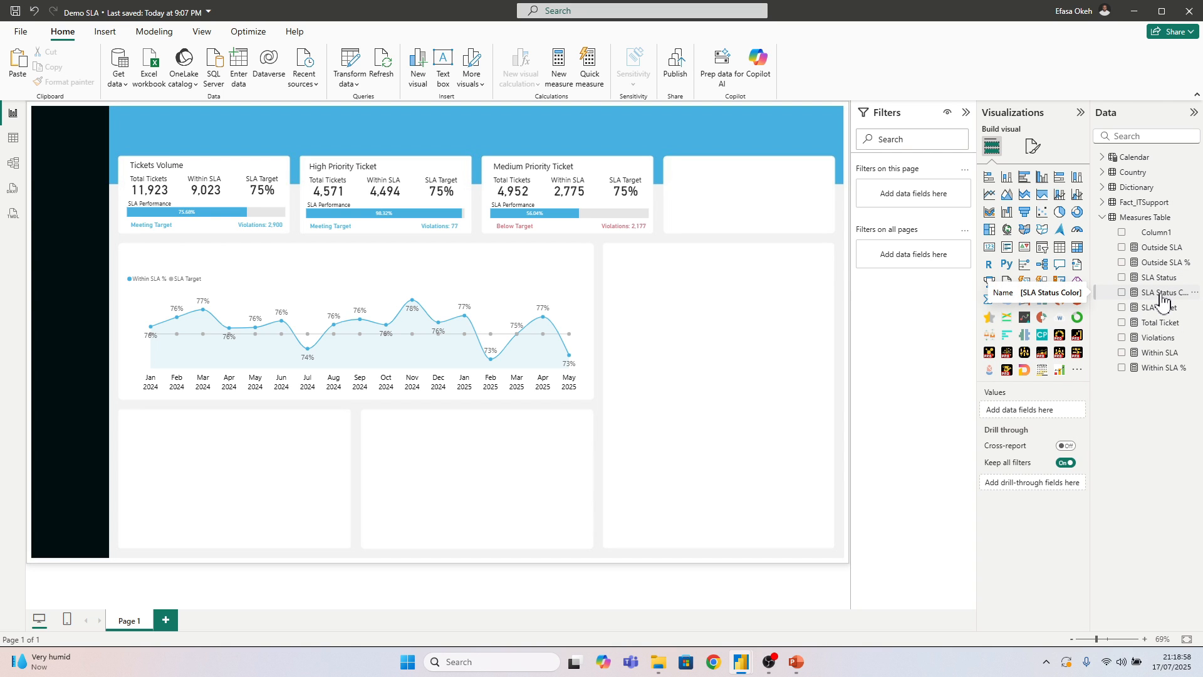
Open the line chart's data label settings and apply them to the Within SLA % series
click(398, 290)
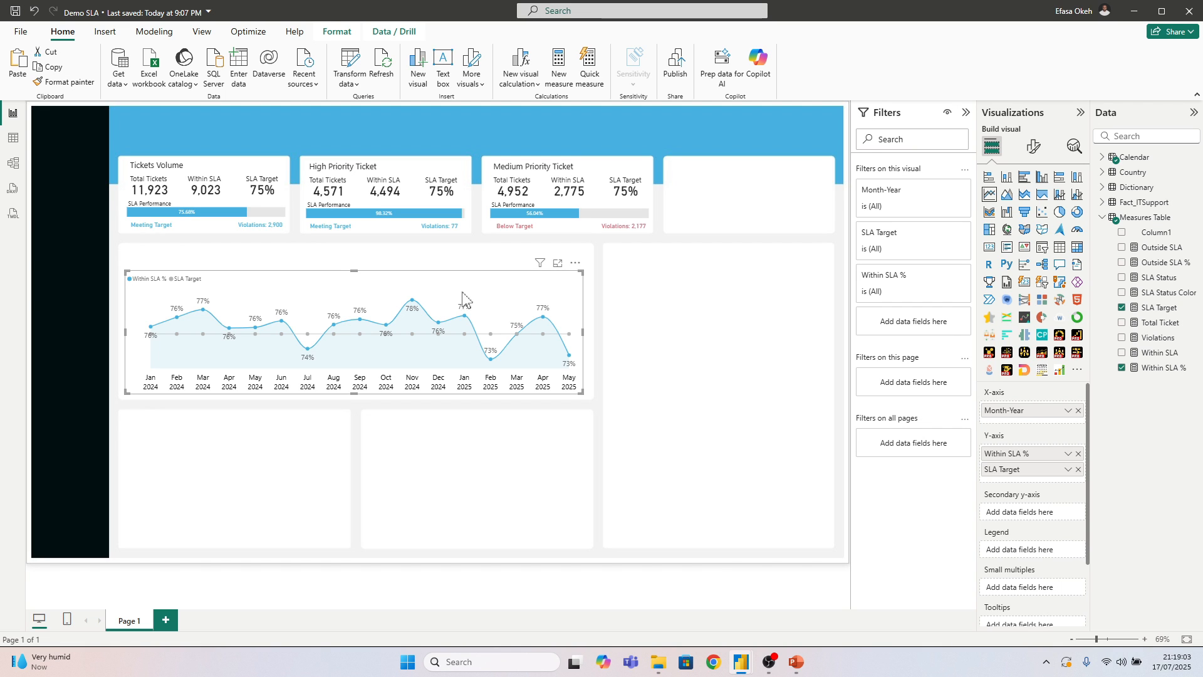
click(1033, 155)
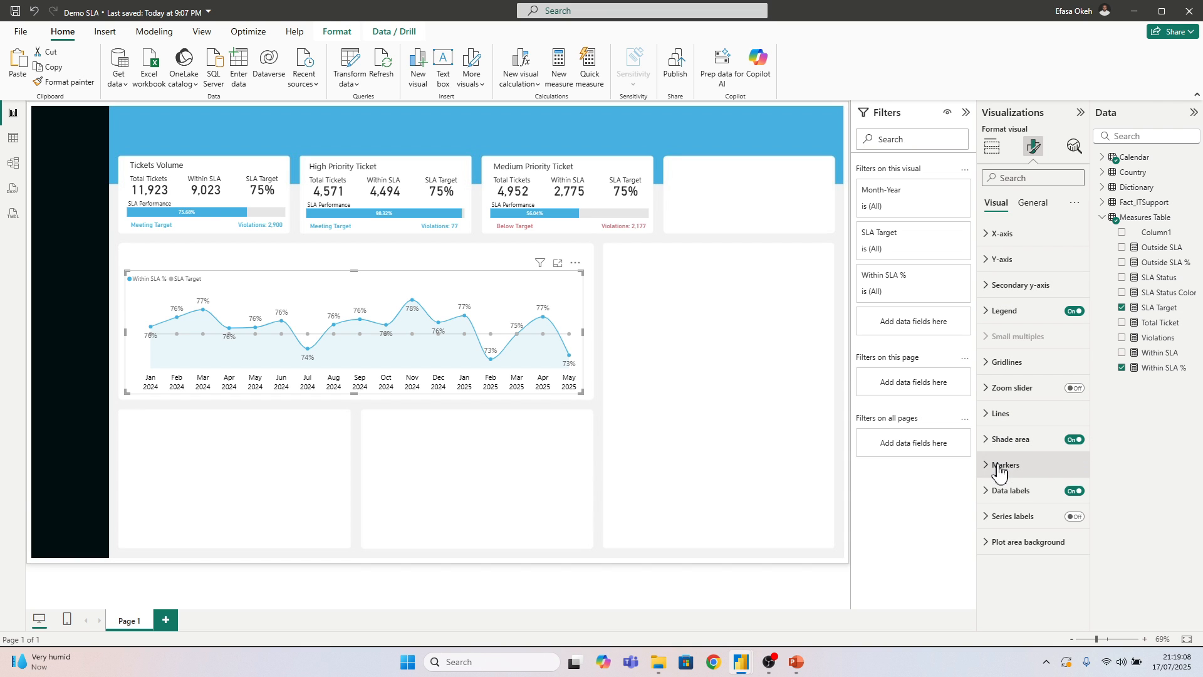
click(1002, 495)
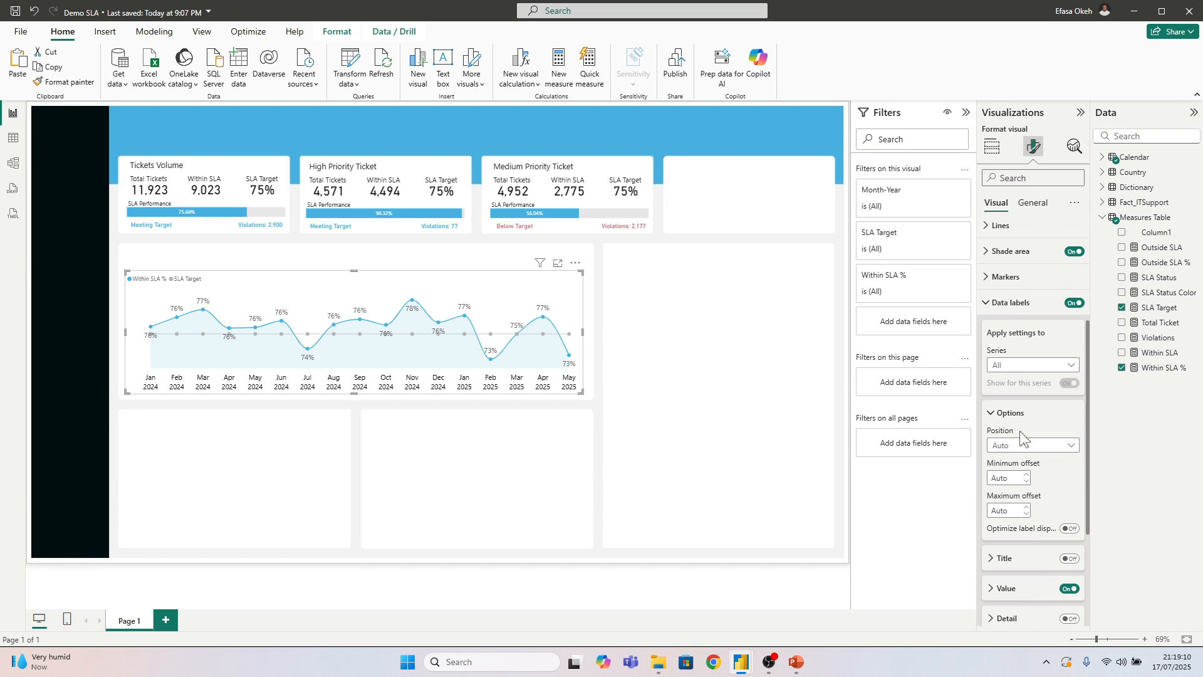
click(1010, 366)
click(1010, 394)
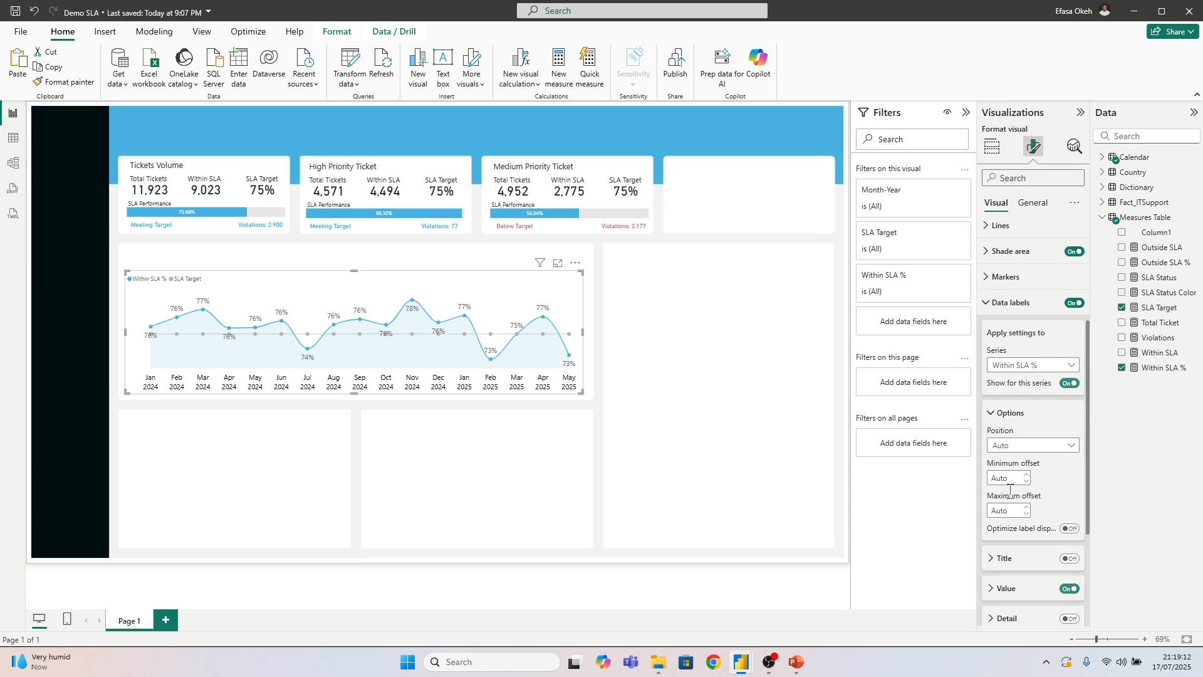
Colour the Within SLA % label values conditionally, using the Field value format style based on the SLA Status Color measure
scroll(1012, 474, down, 2)
click(1004, 463)
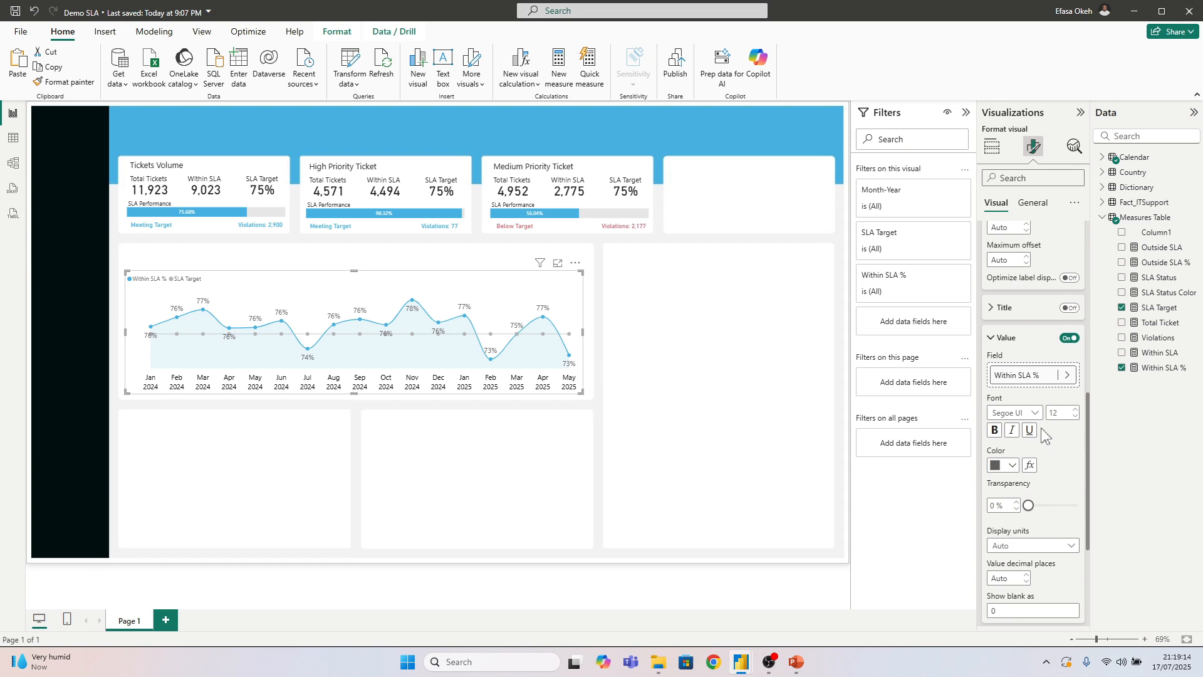
click(1029, 465)
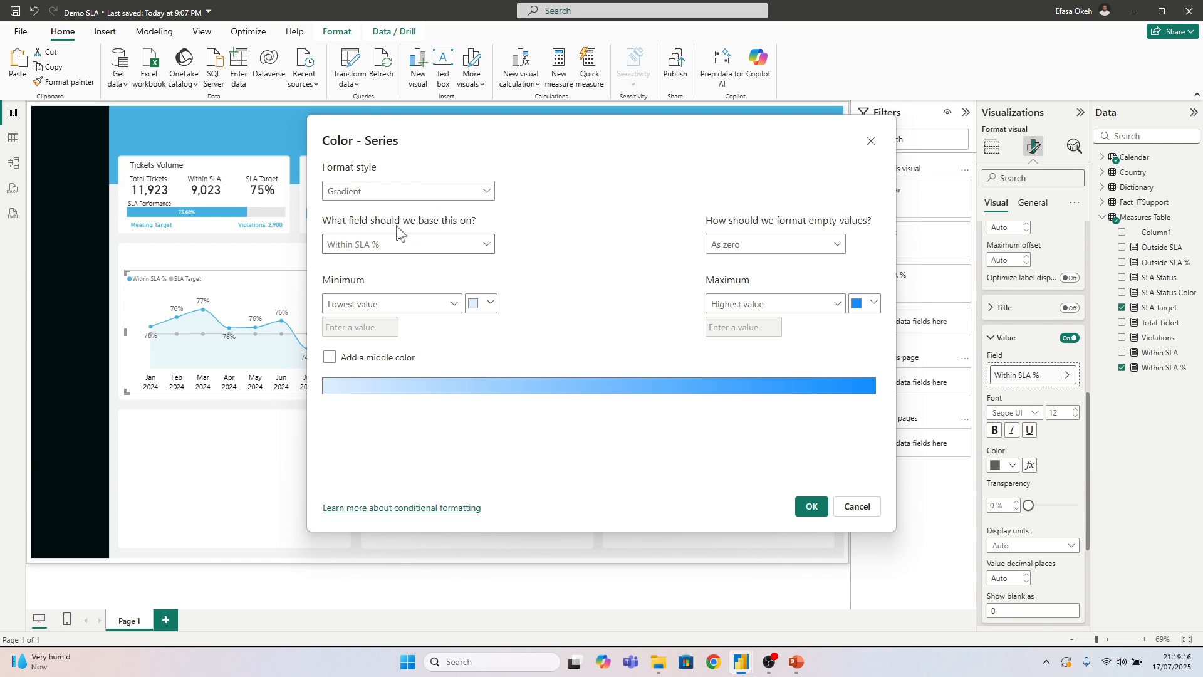
click(378, 193)
click(366, 253)
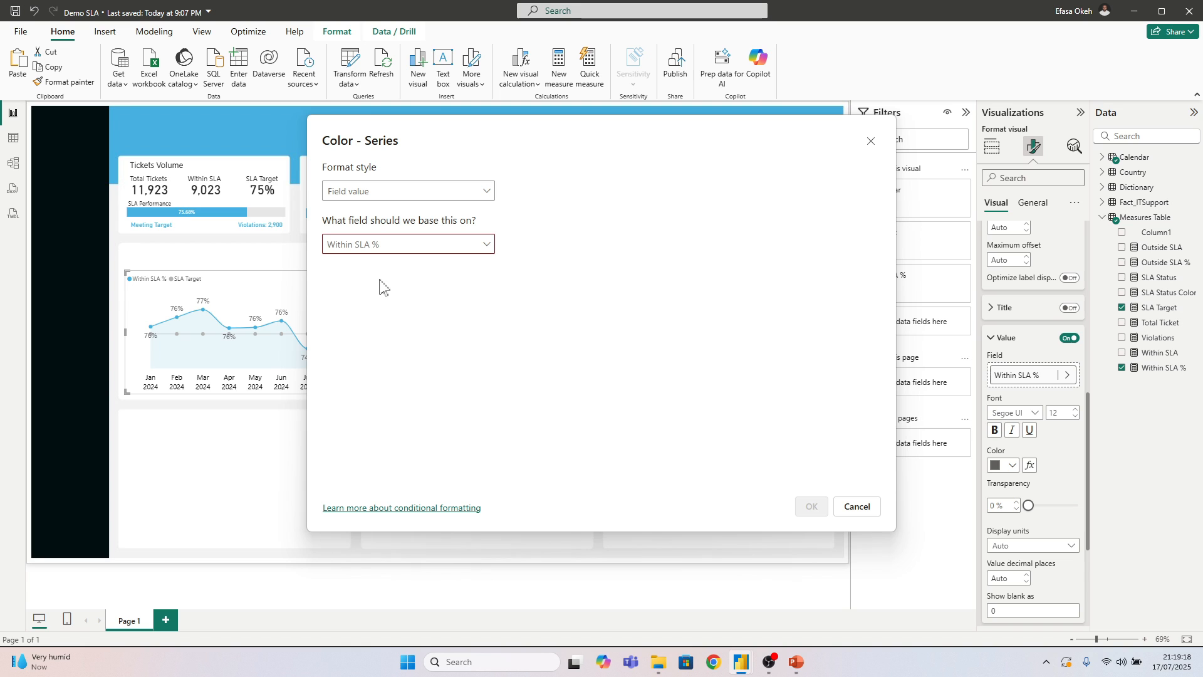
click(371, 246)
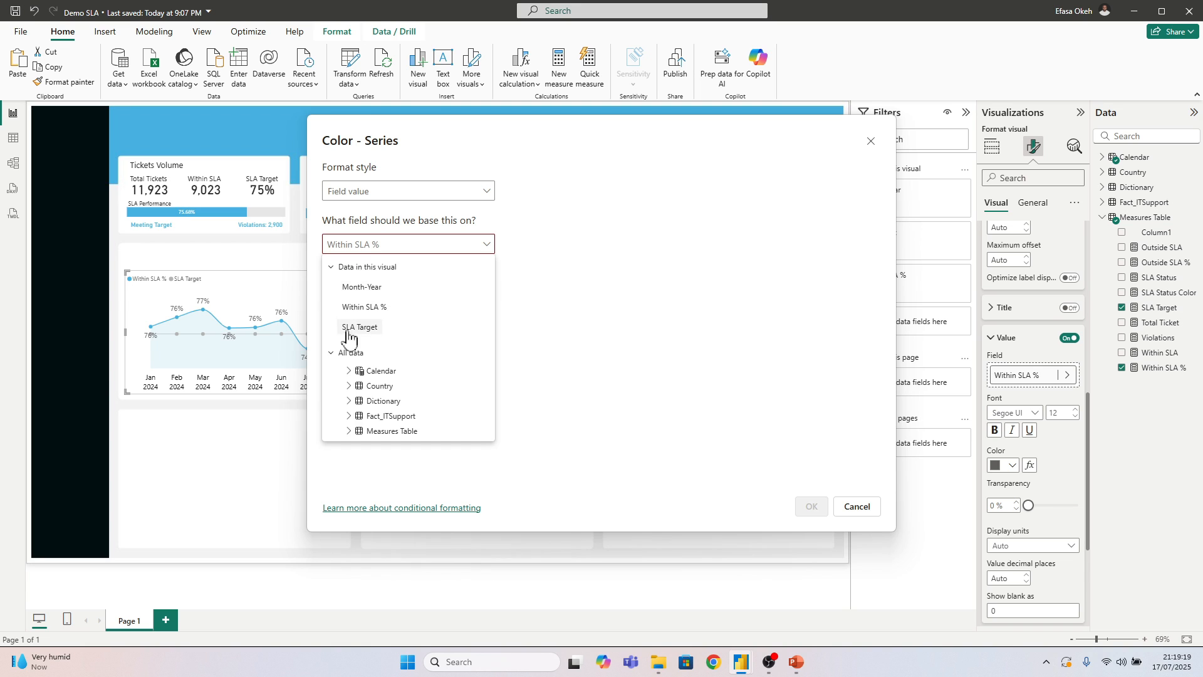
click(351, 431)
scroll(370, 417, down, 3)
click(395, 384)
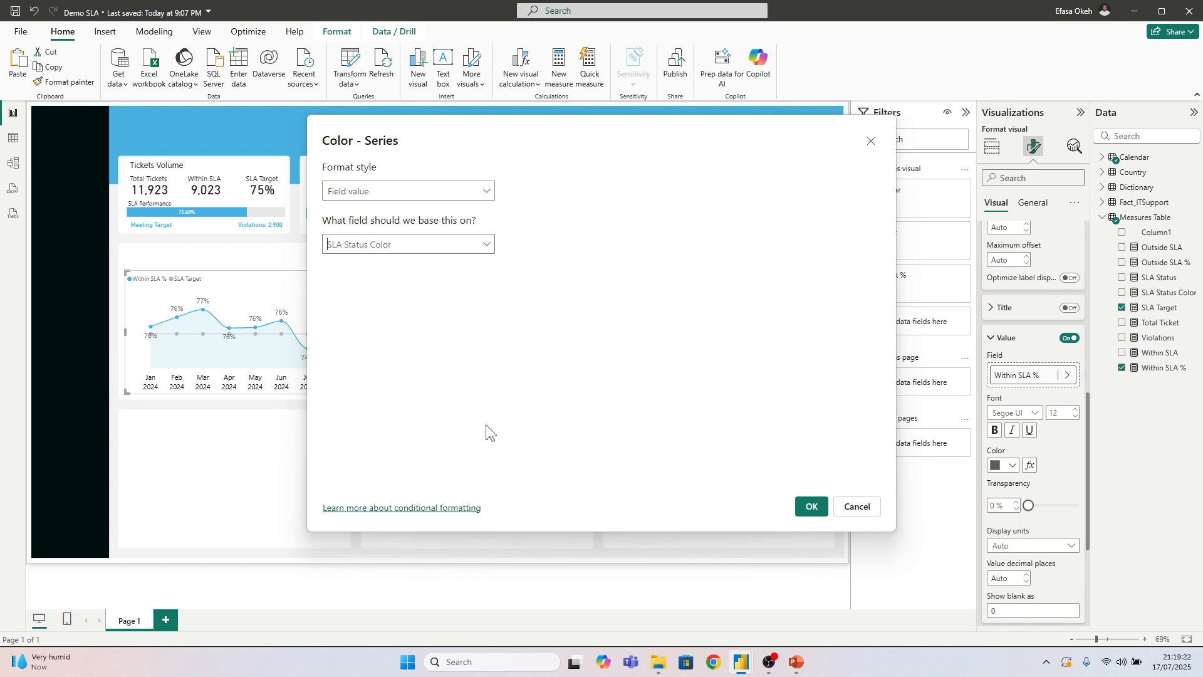
click(811, 506)
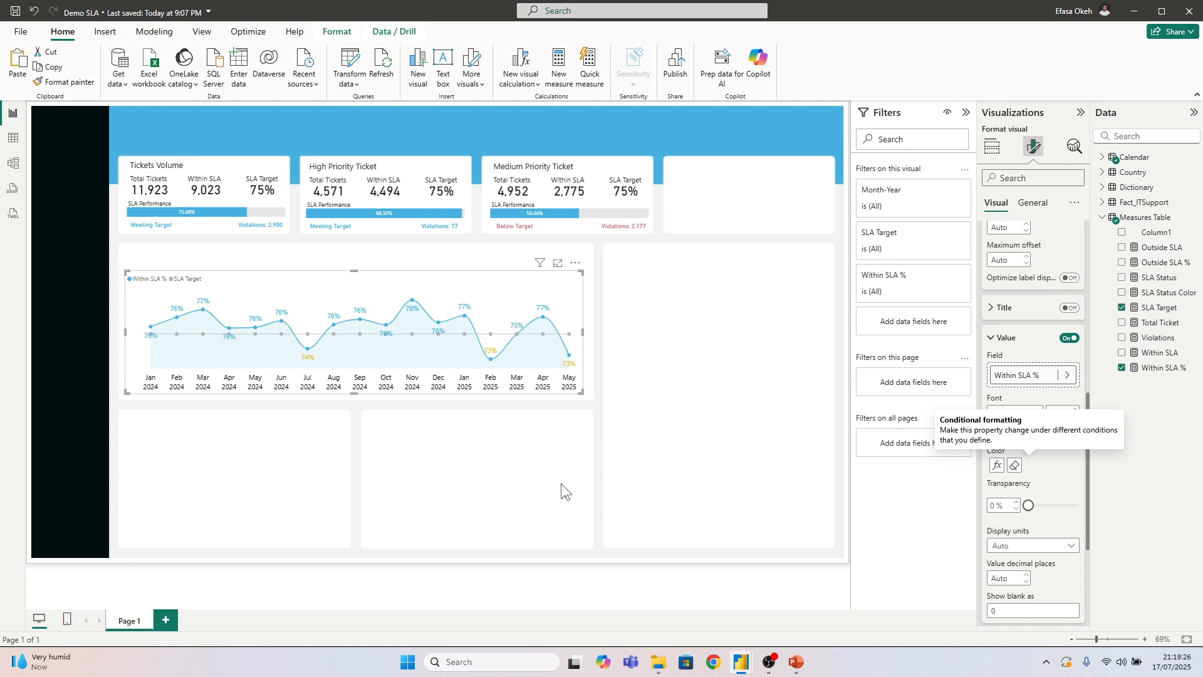
click(706, 494)
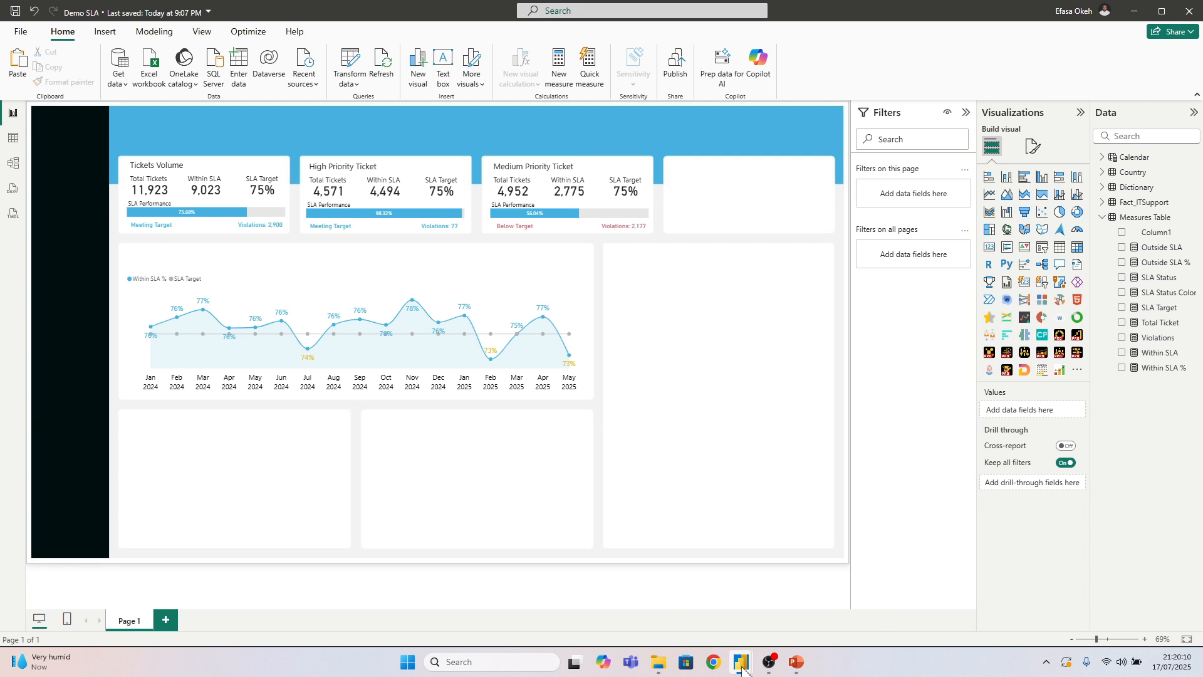
Switch to the IT Support Light Mode report, close its formula editor and filter the SLA Compliance page to the HR department
mouse_move(741, 668)
click(701, 603)
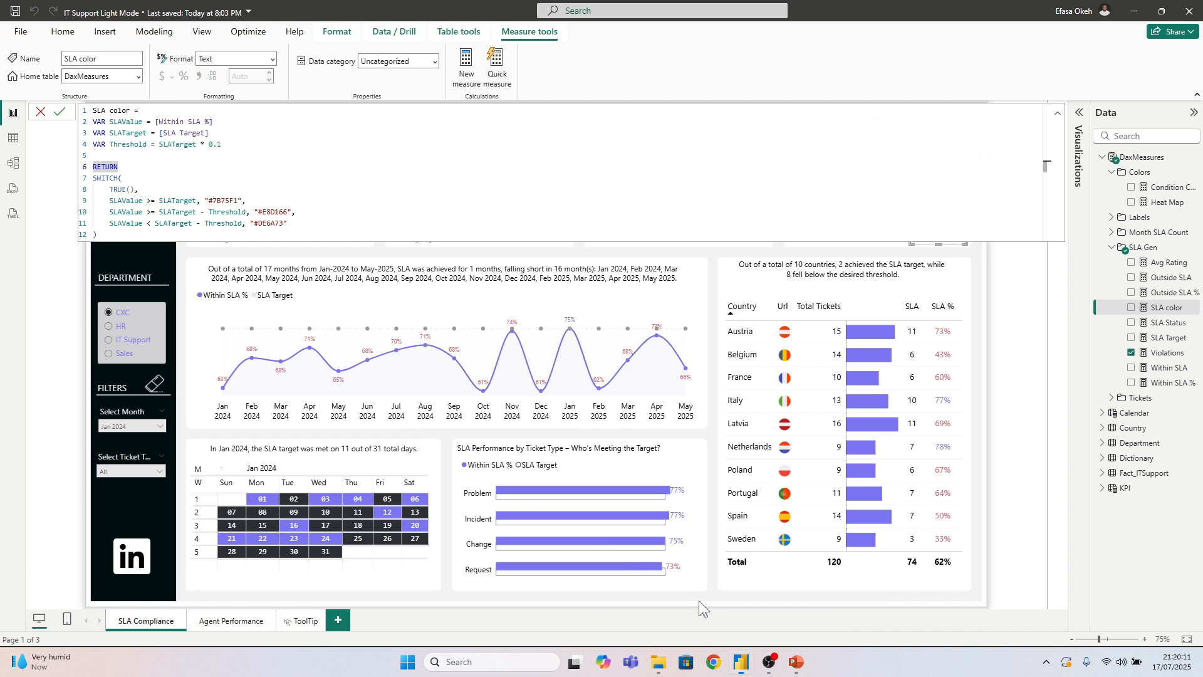
click(60, 317)
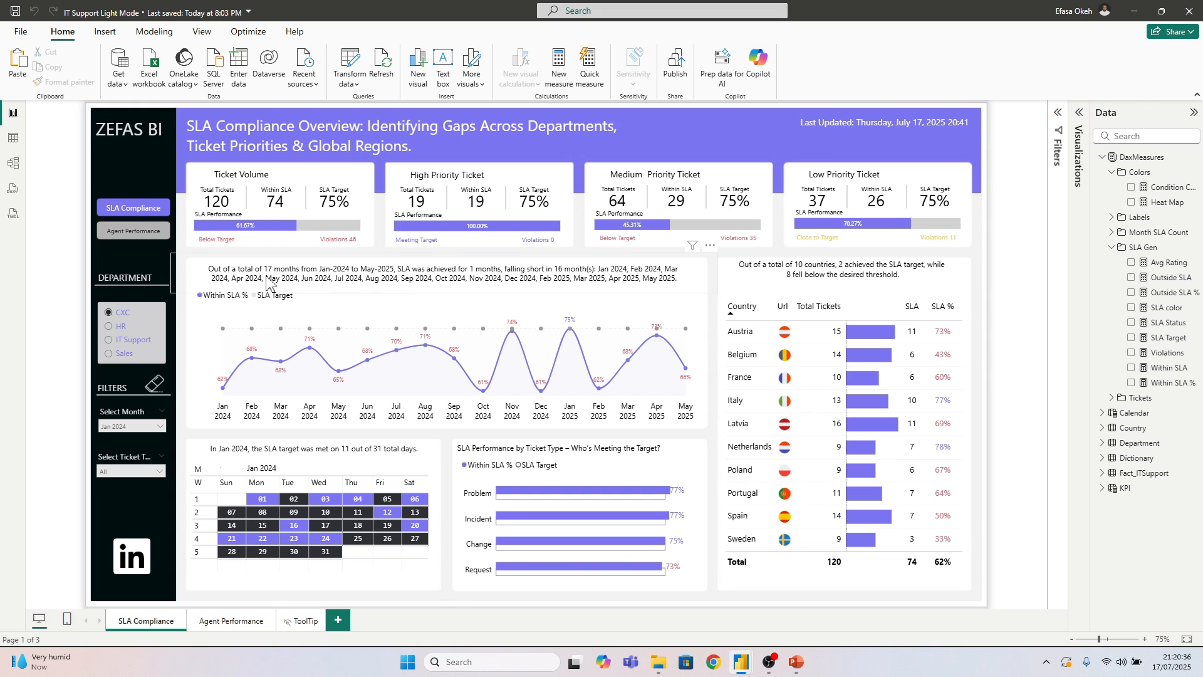
click(119, 326)
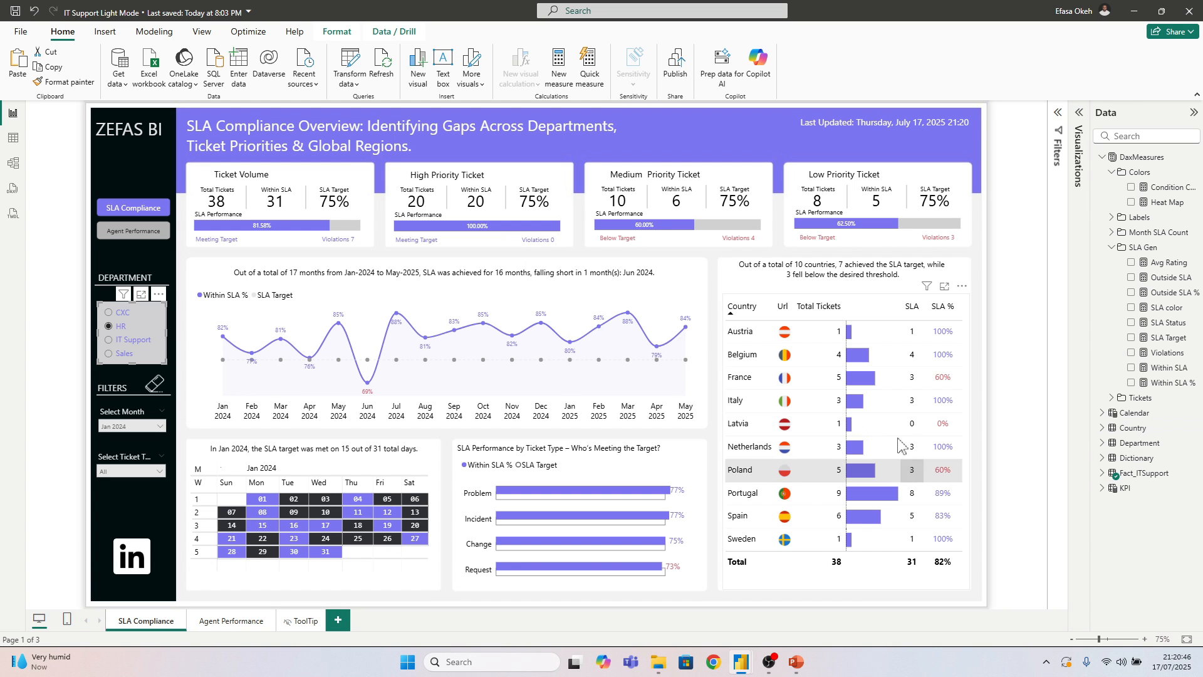
Return to the Demo SLA report and list the Measures Table's measures in the semantic model in Model view
mouse_move(742, 669)
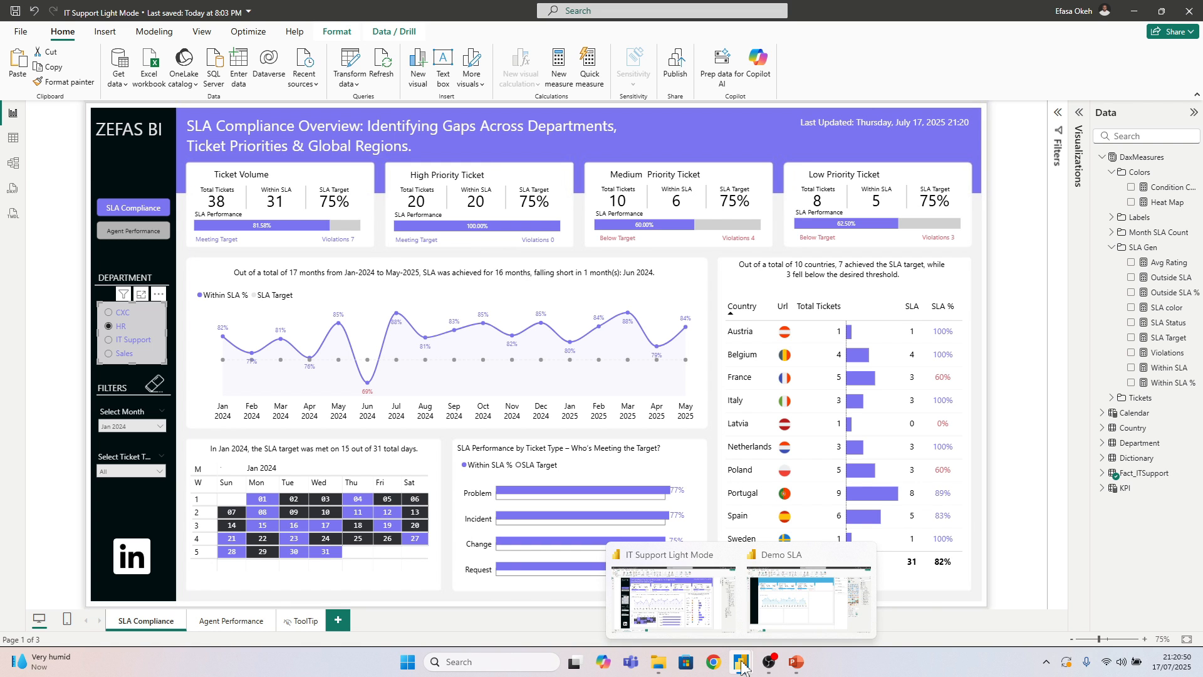
click(808, 595)
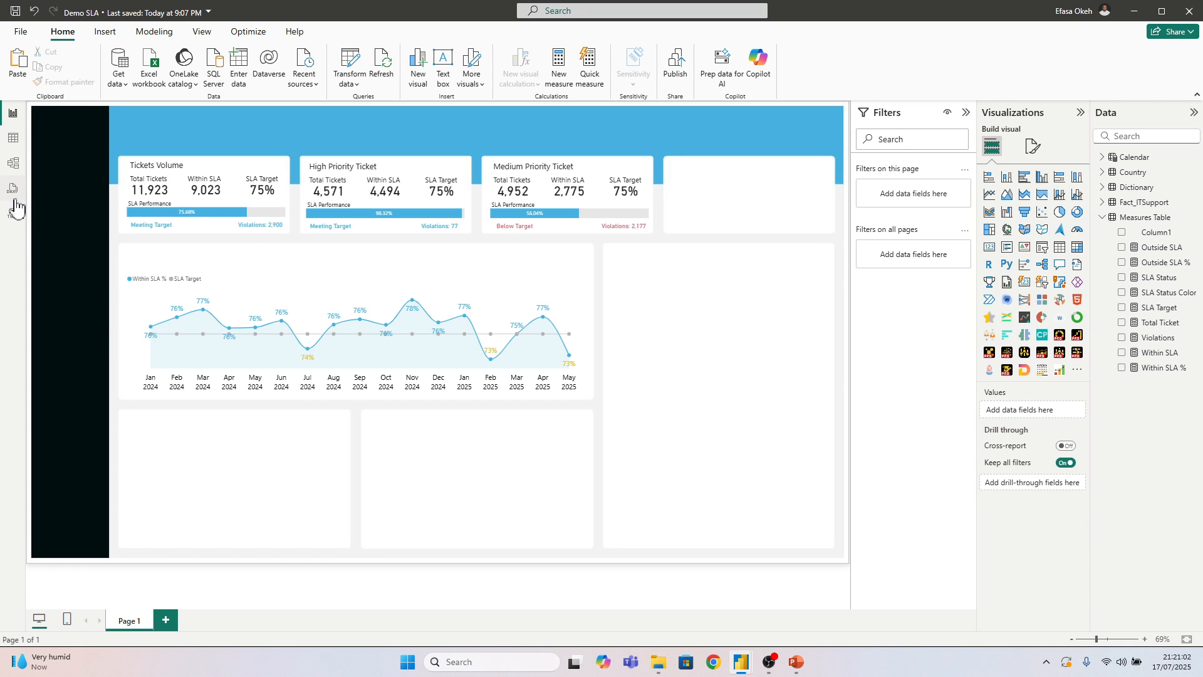
click(13, 164)
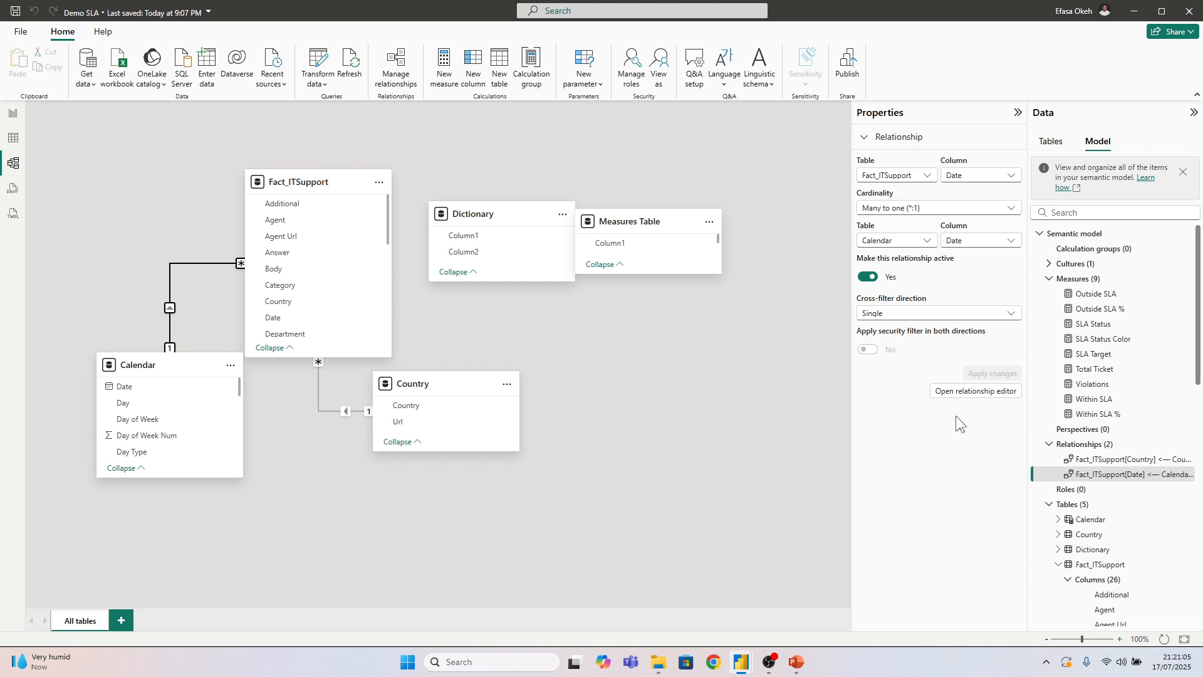
click(1050, 279)
click(1049, 308)
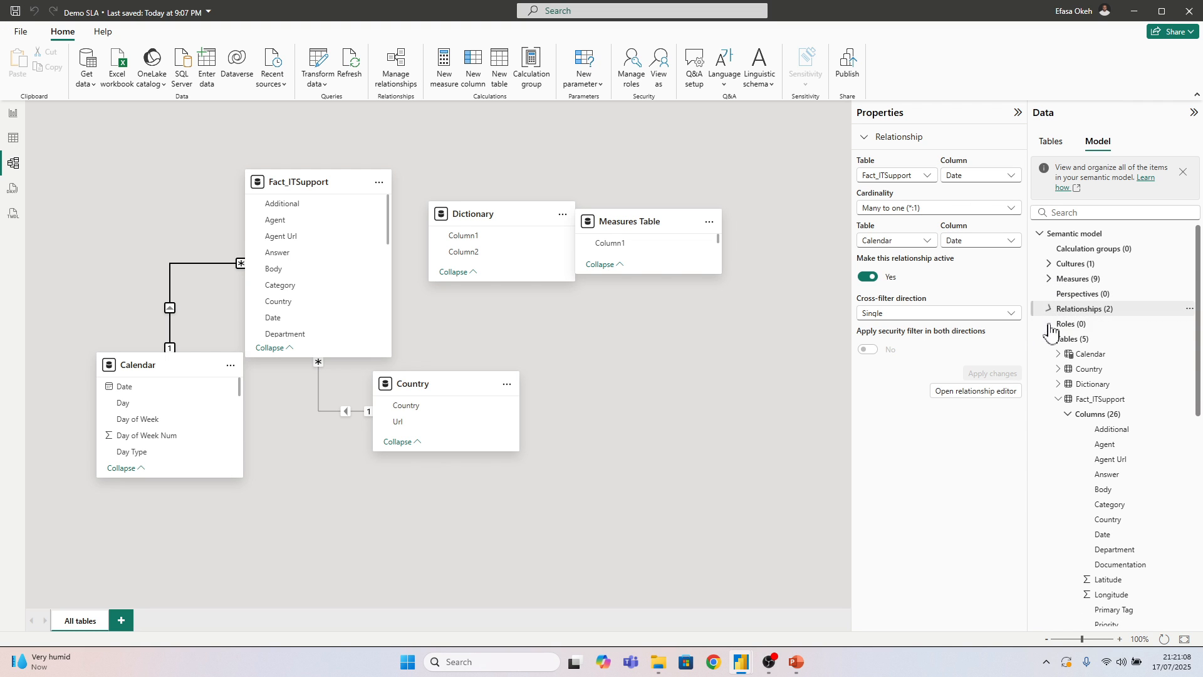
click(1049, 339)
click(1049, 339)
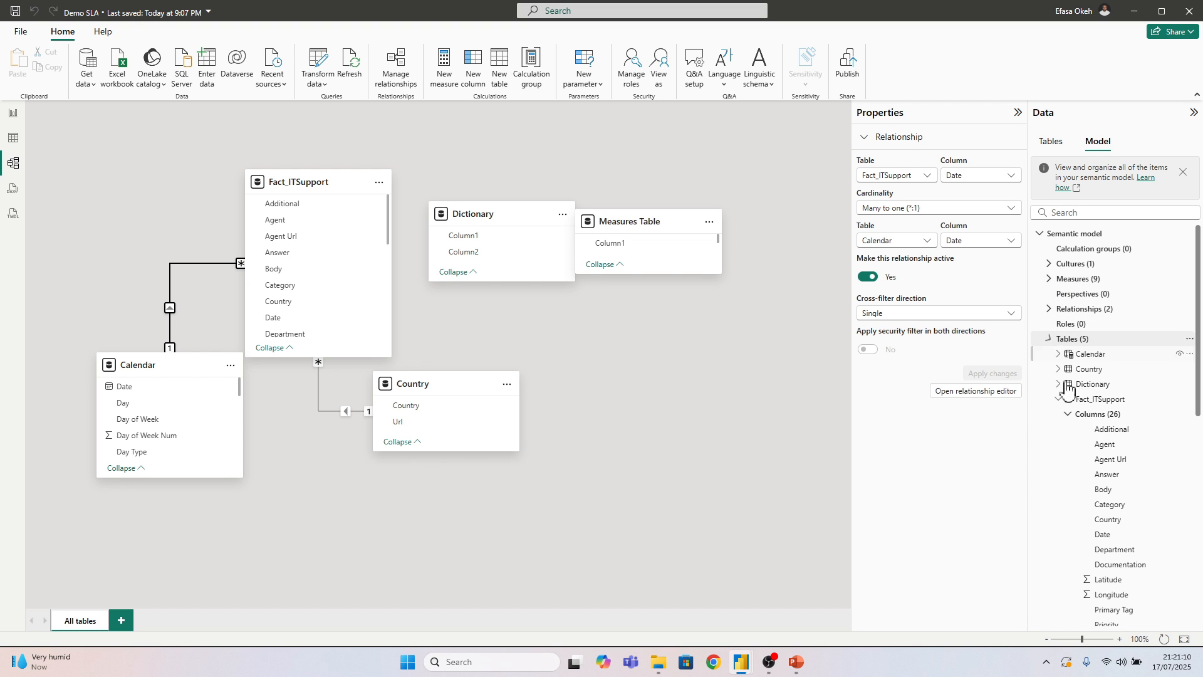
click(1058, 399)
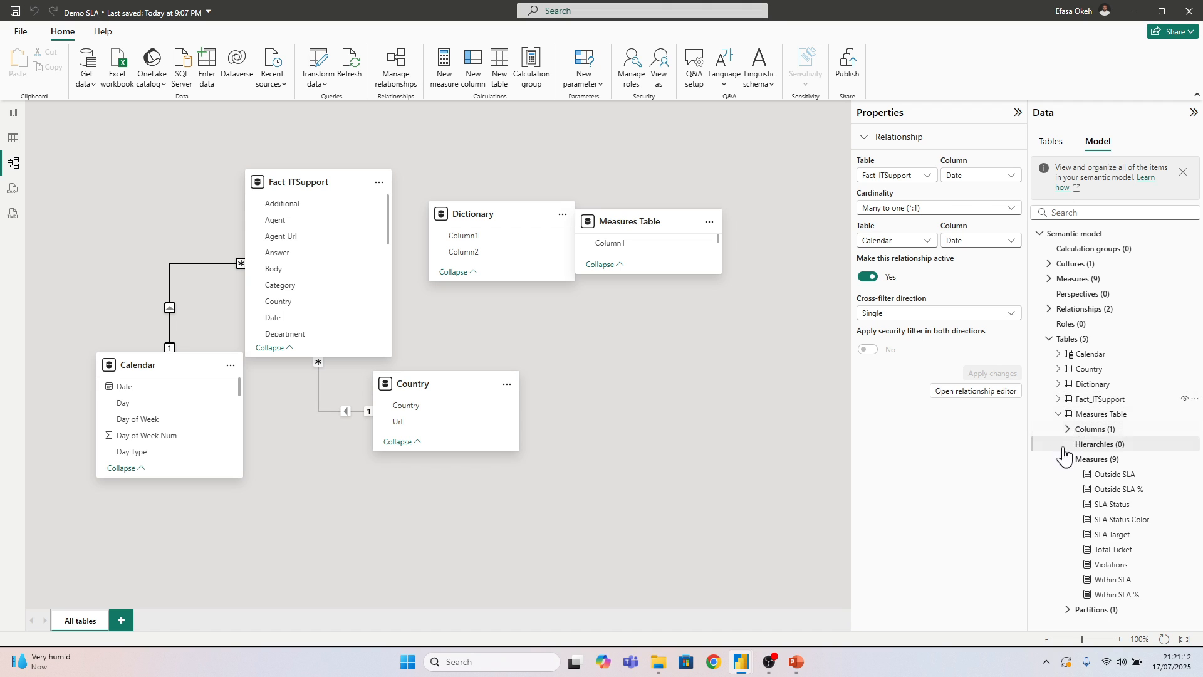
click(1058, 415)
click(1058, 414)
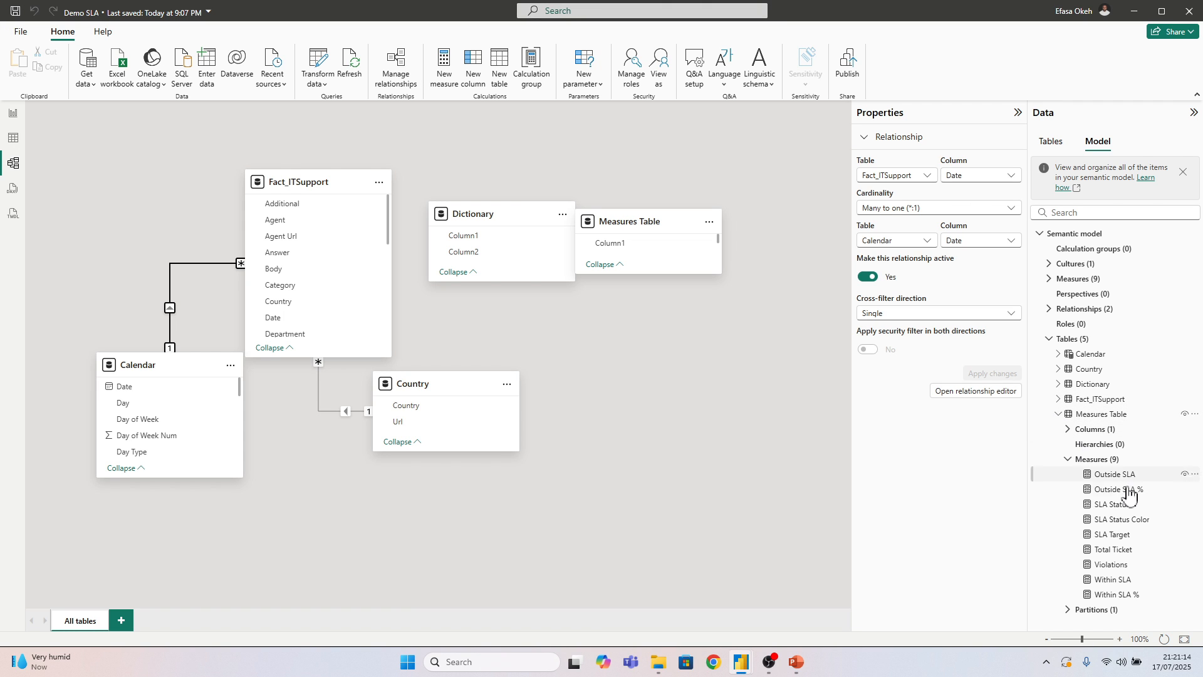
Assign the Total Ticket measure to a new display folder named SLA
click(1112, 550)
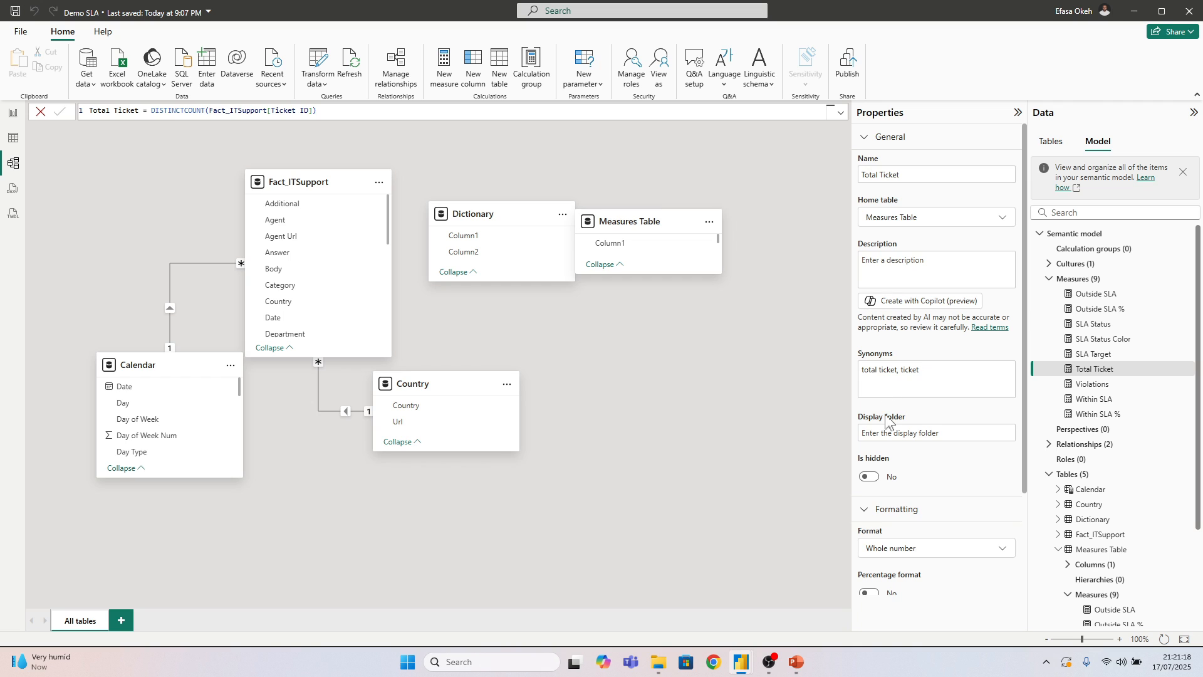
click(882, 434)
text(SLA)
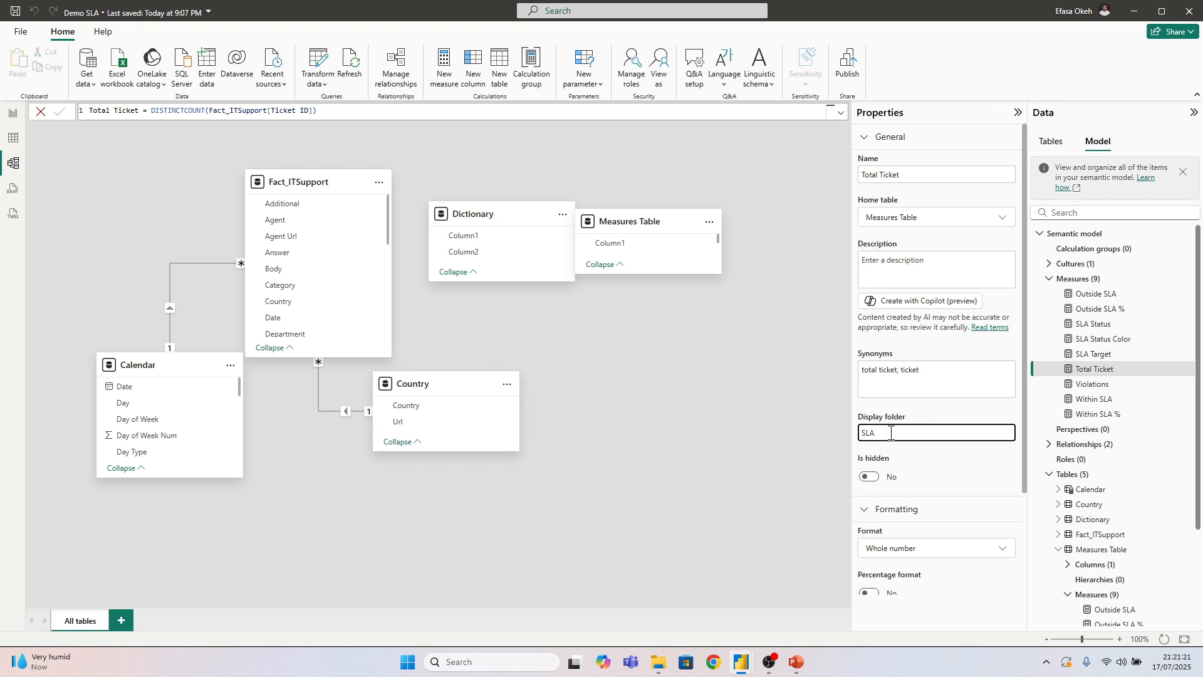
key(Return)
Move the Outside SLA and Outside SLA % measures into the SLA folder
scroll(1078, 451, down, 3)
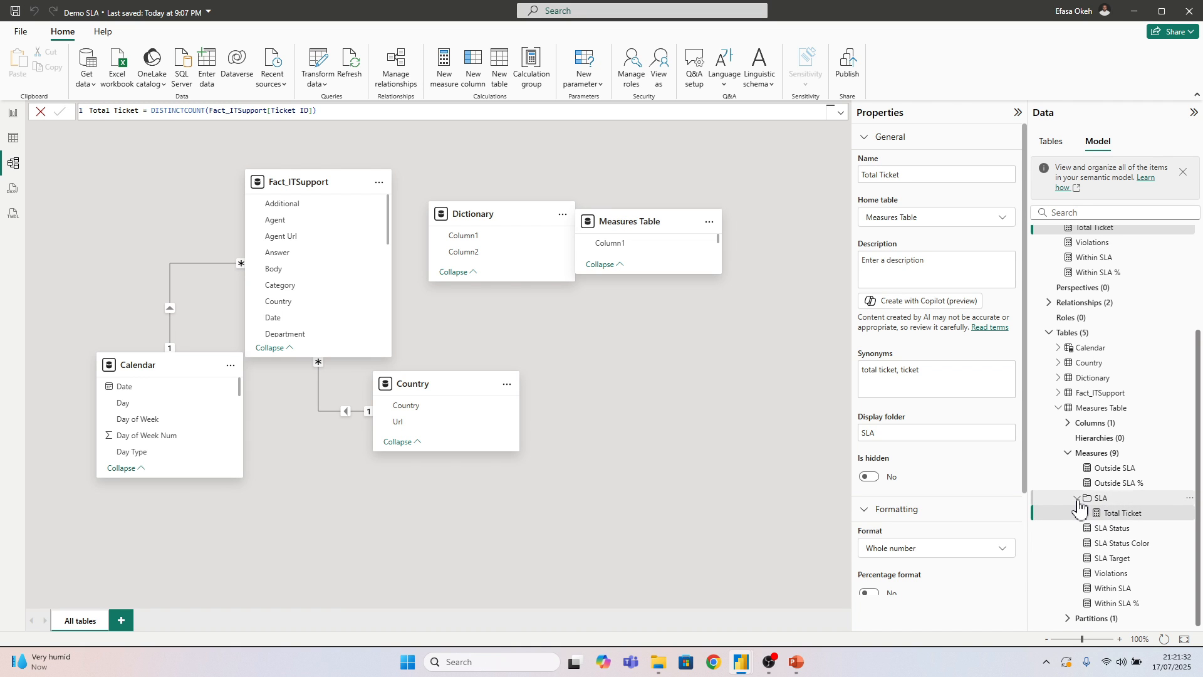
click(1078, 499)
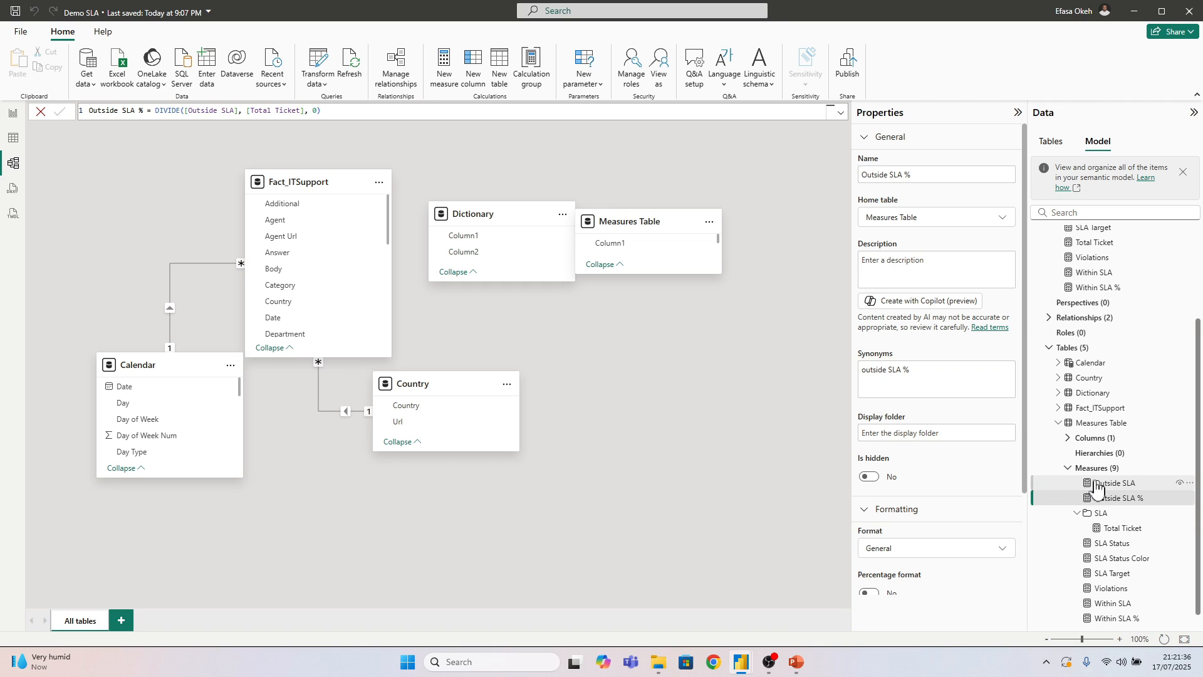
drag(1097, 487, 1105, 500)
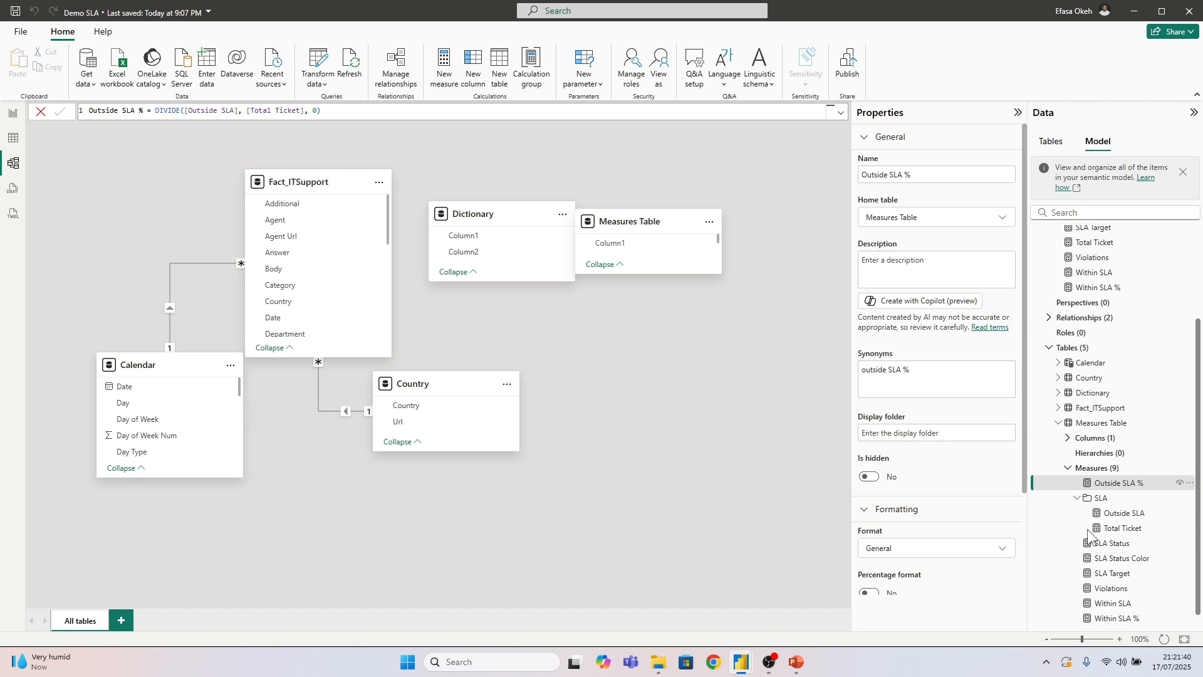
scroll(1200, 623, down, 1)
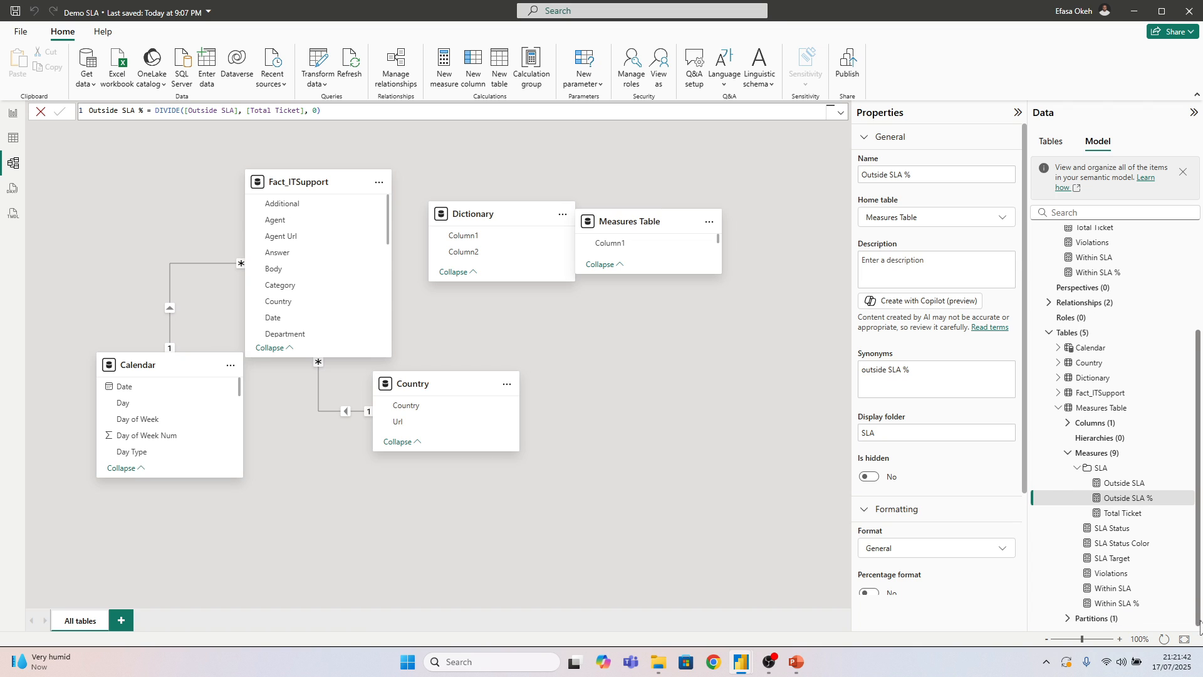
Move SLA Status, SLA Status Color, SLA Target, Violations, Within SLA and Within SLA % together into the SLA folder
click(1054, 532)
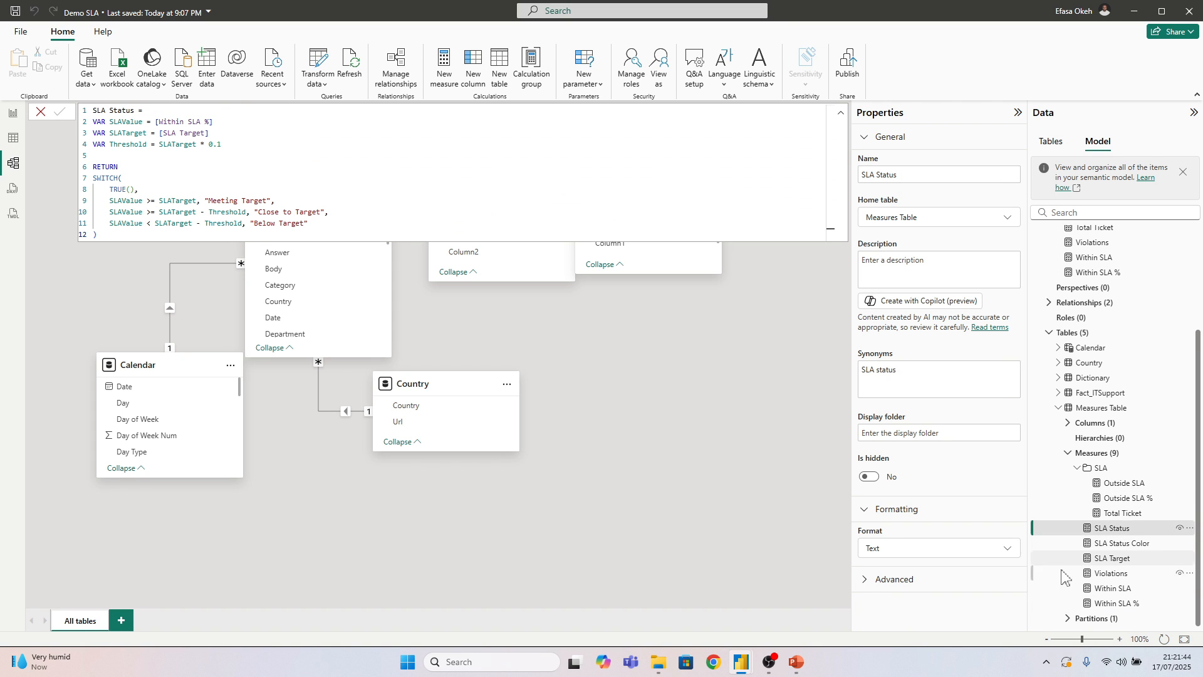
ctrl+click(1061, 605)
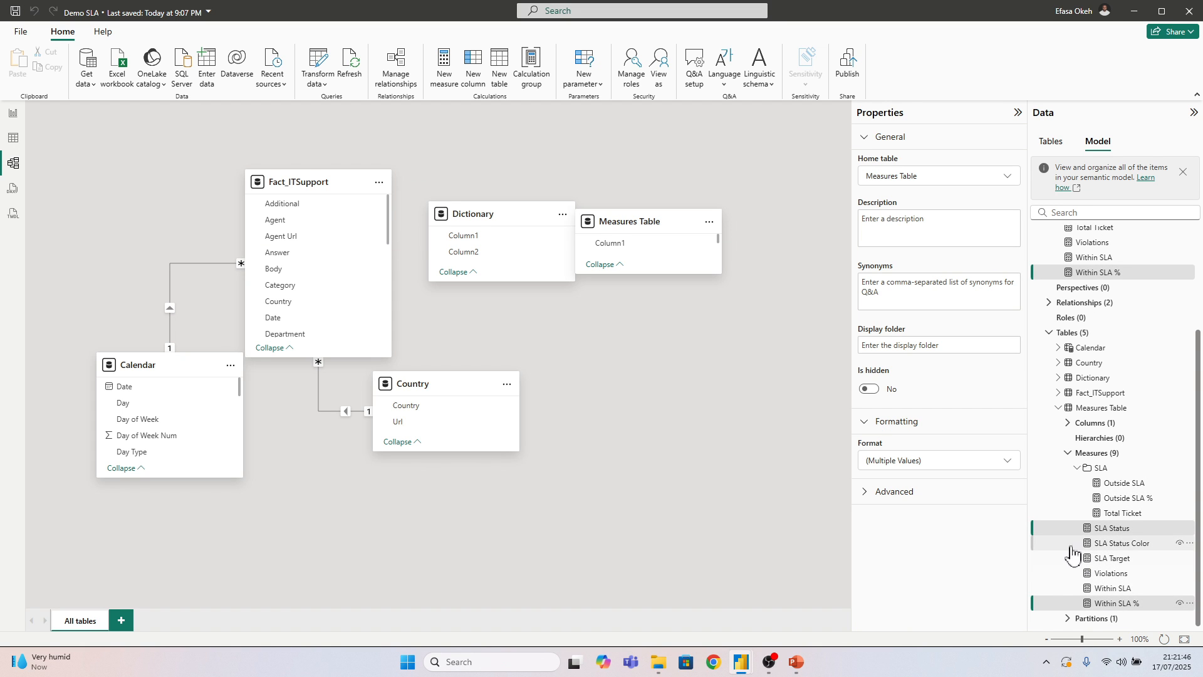
drag(1058, 528, 1034, 552)
ctrl+click(1039, 543)
ctrl+click(1040, 558)
ctrl+click(1043, 573)
ctrl+click(1043, 588)
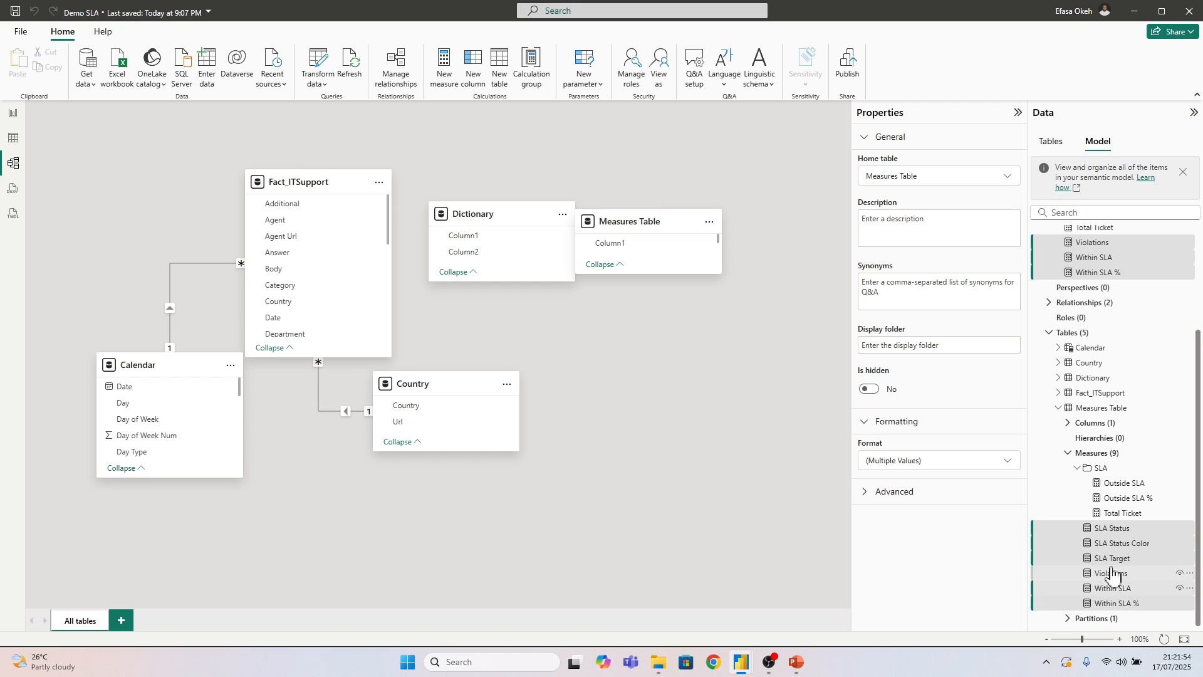
drag(1043, 588, 1098, 482)
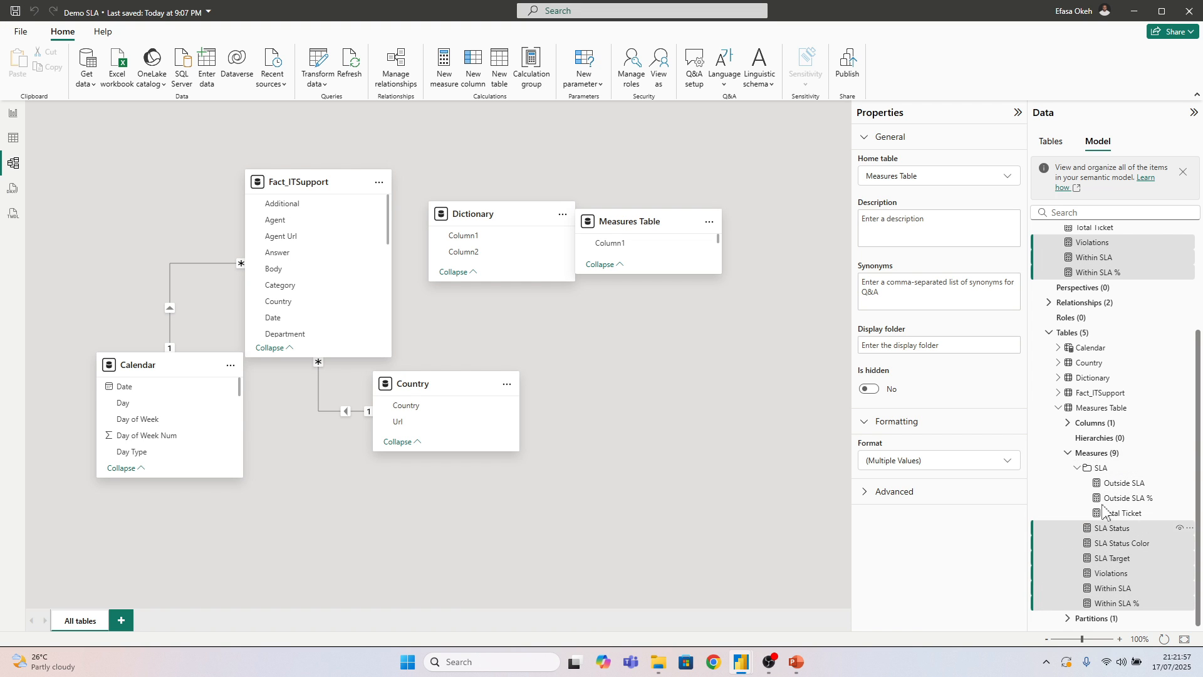
Collapse the SLA folder and the model's overall measures list, and return to the report page
click(1078, 469)
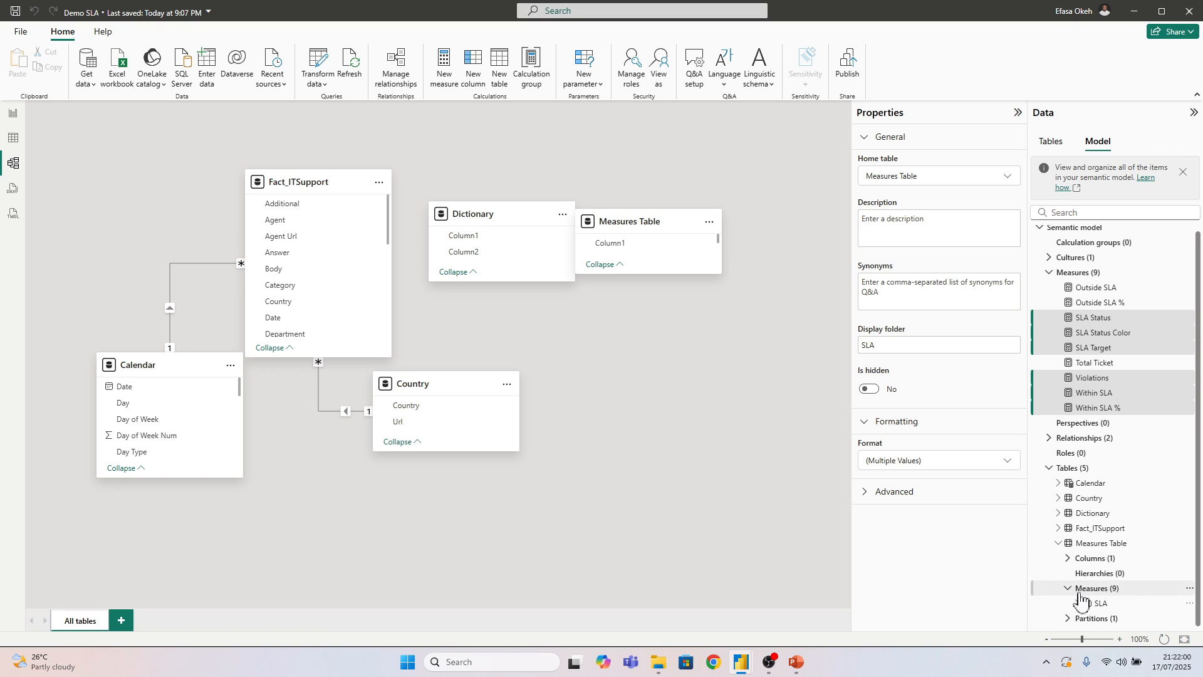
click(1050, 272)
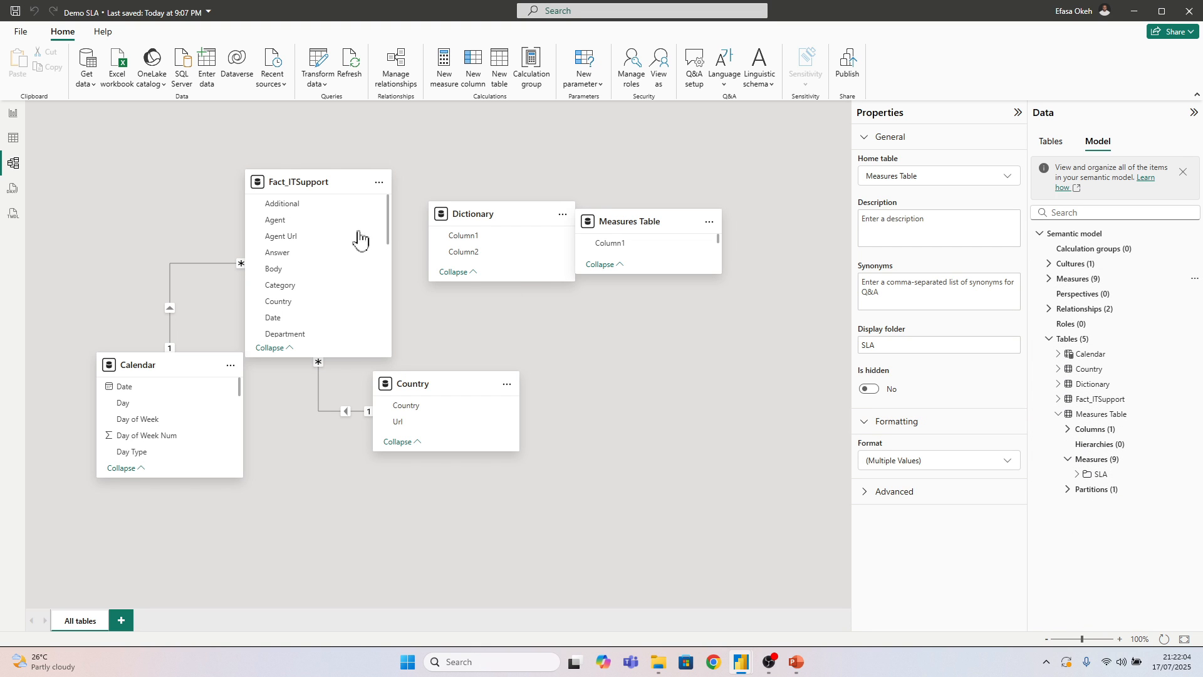
click(14, 115)
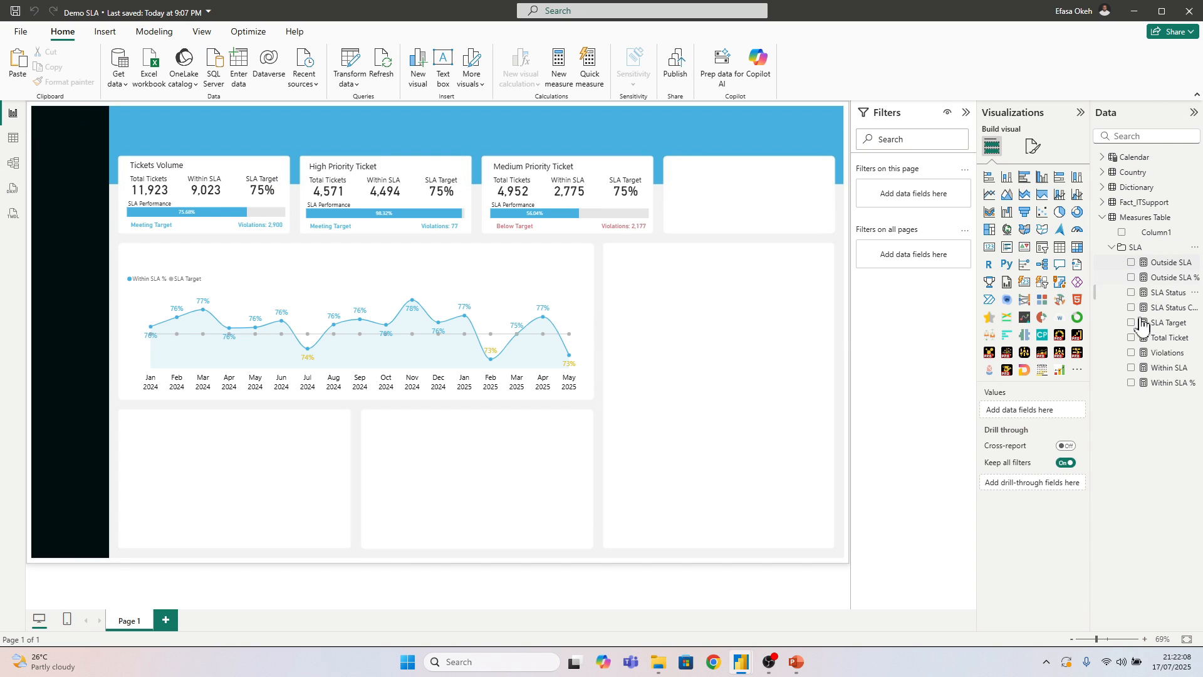
Collapse the SLA folder and create a Total Month measure in Measures Table as DISTINCTCOUNT('Calendar'[Month-Year])
click(1111, 248)
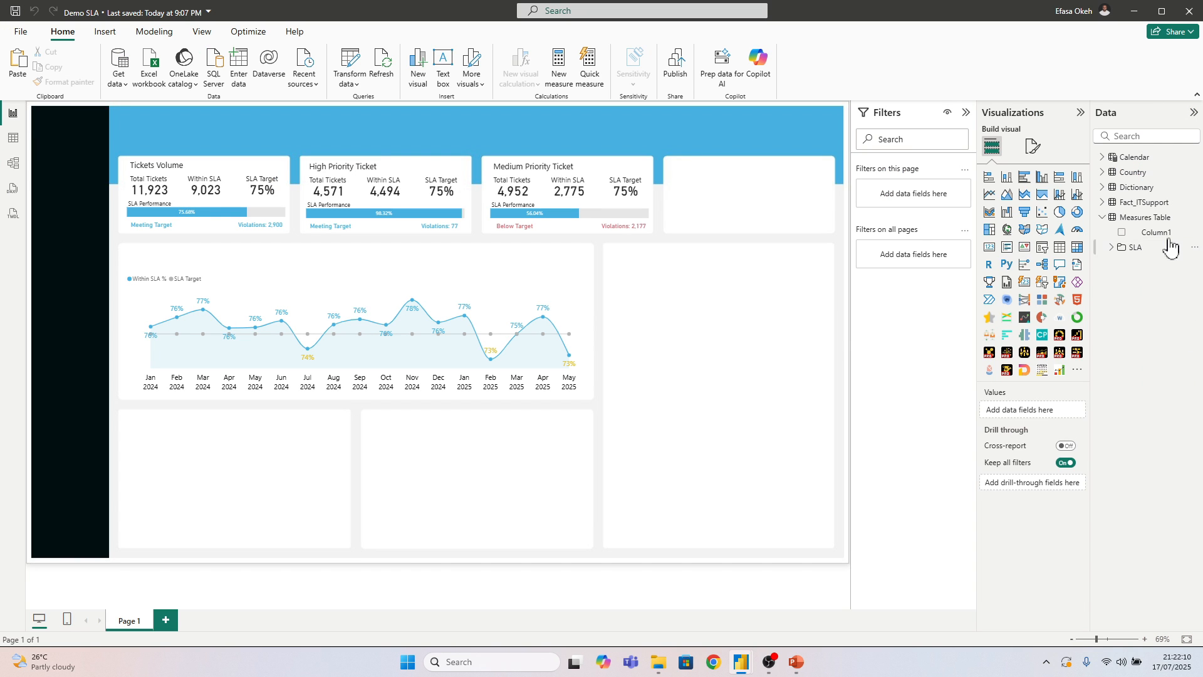
right_click(1134, 221)
click(1086, 244)
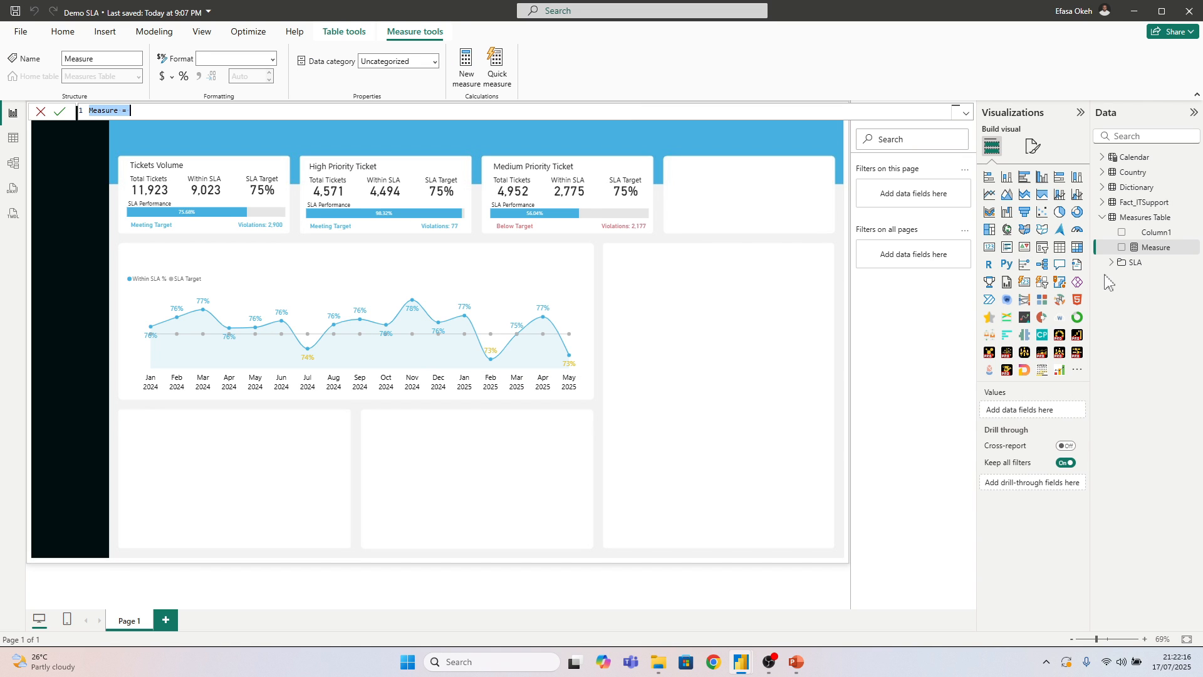
text(Total Month = Dis)
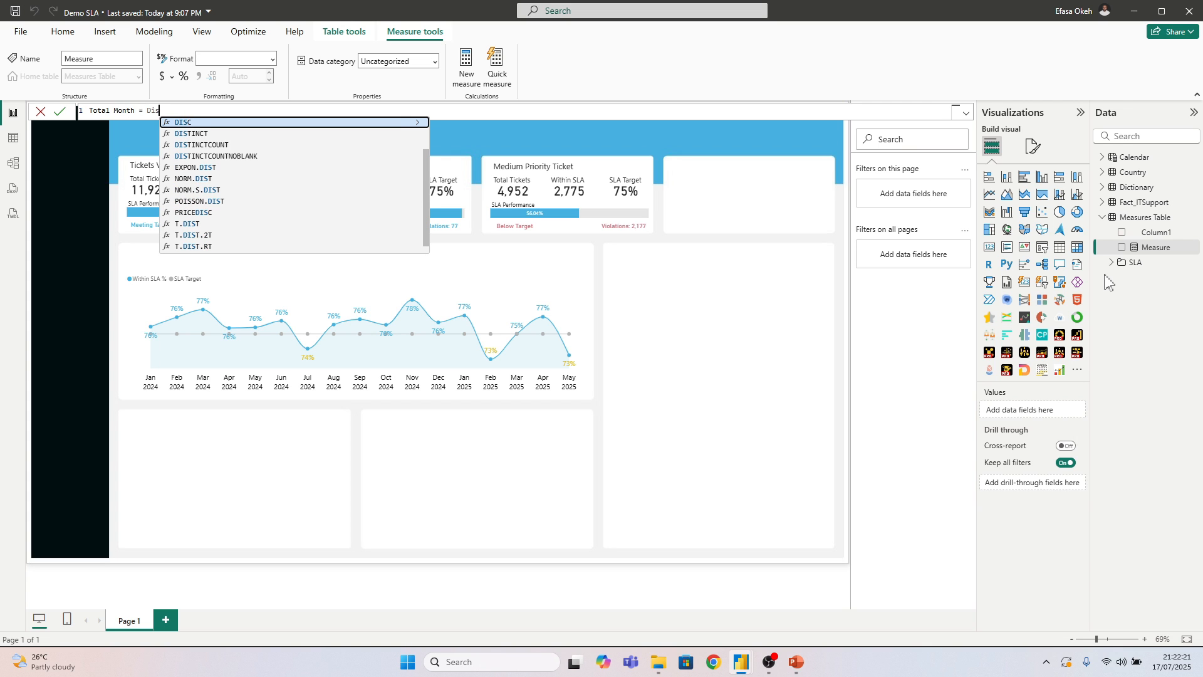
click(198, 145)
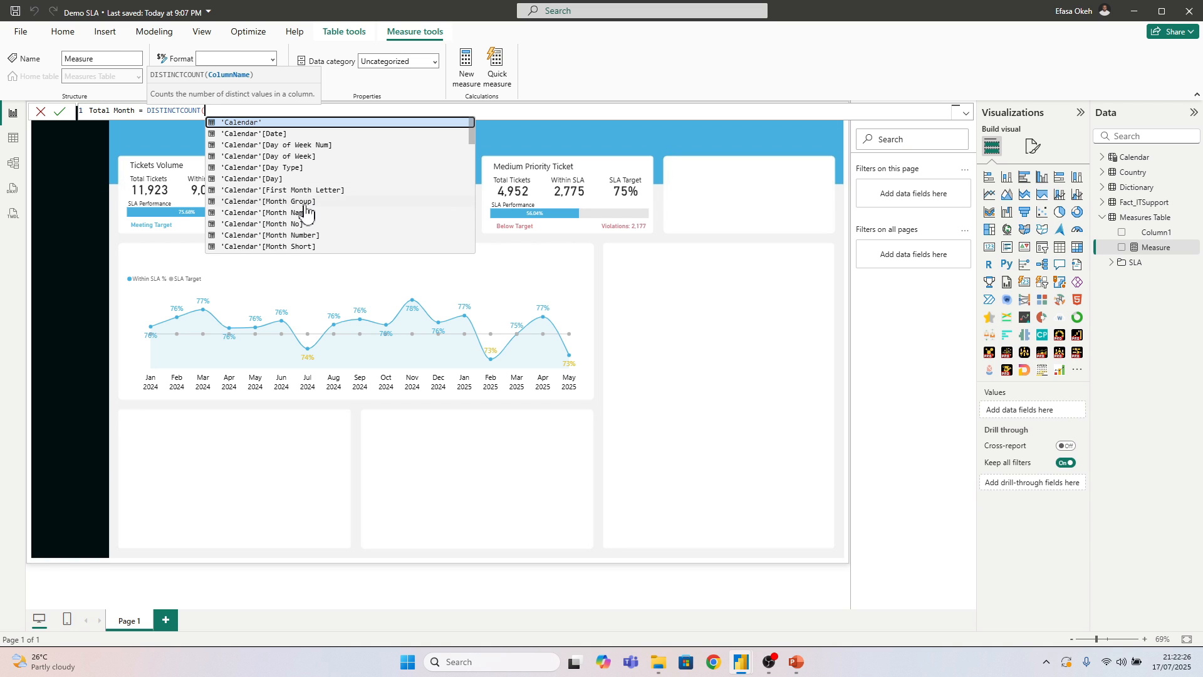
scroll(306, 216, down, 1)
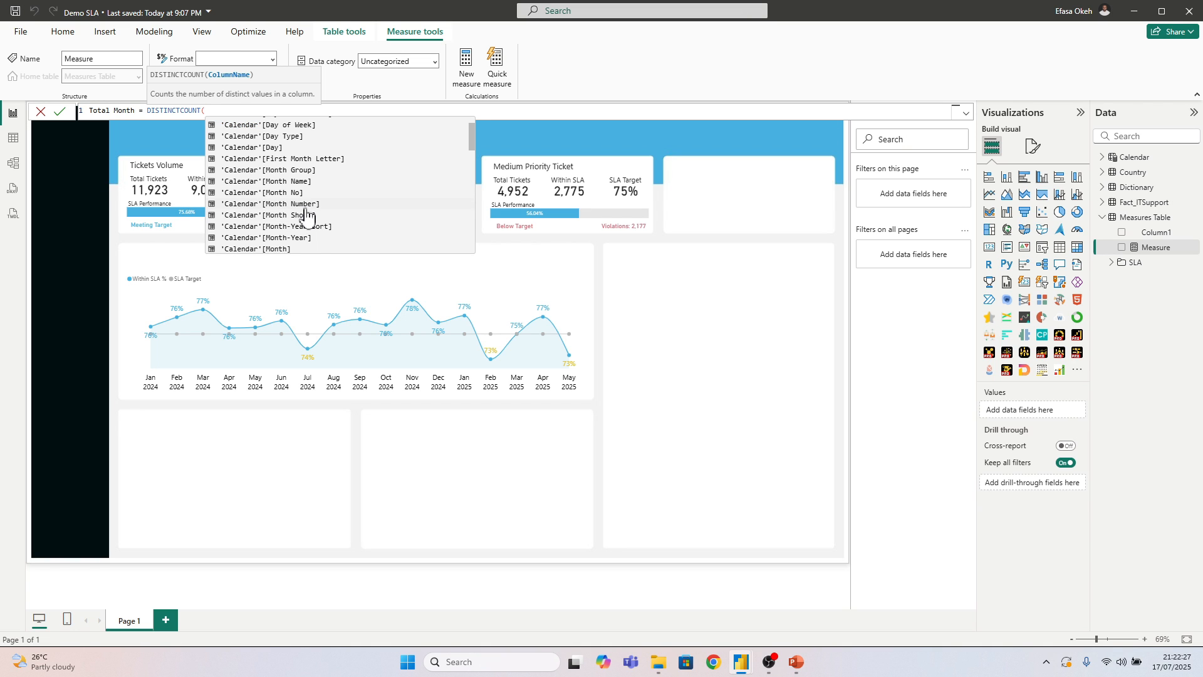
click(293, 238)
text())
key(Return)
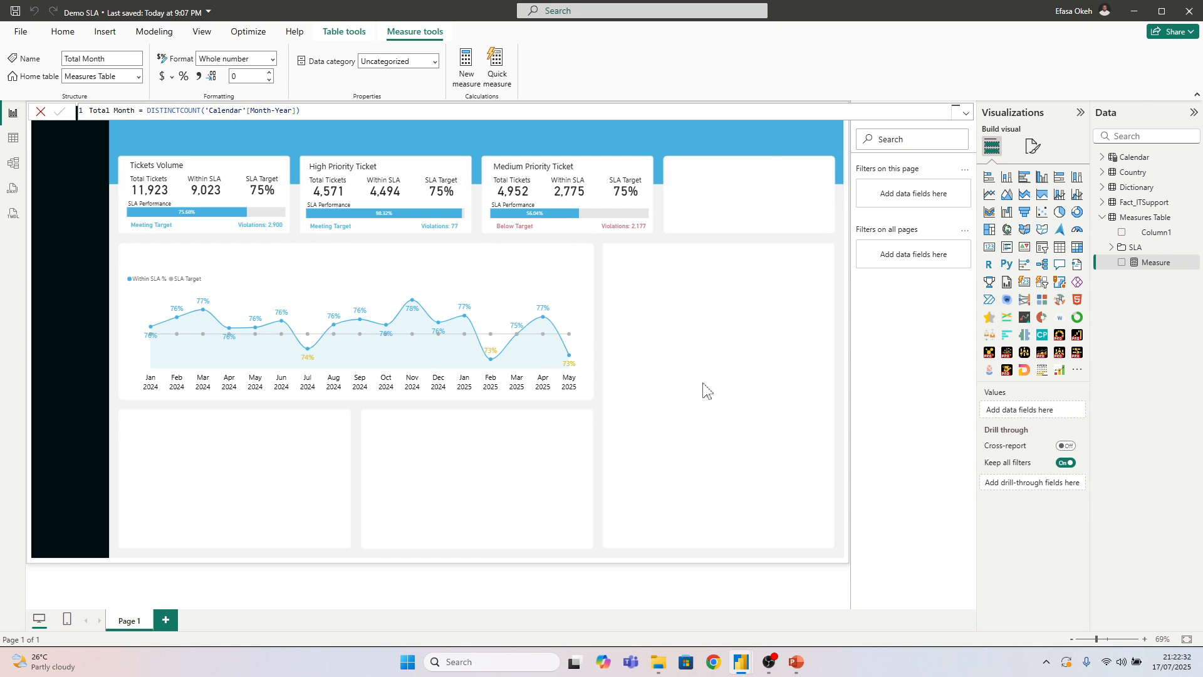
Add a card showing Total Month and place it near the top of the large empty panel beside the monthly chart
click(737, 365)
click(990, 246)
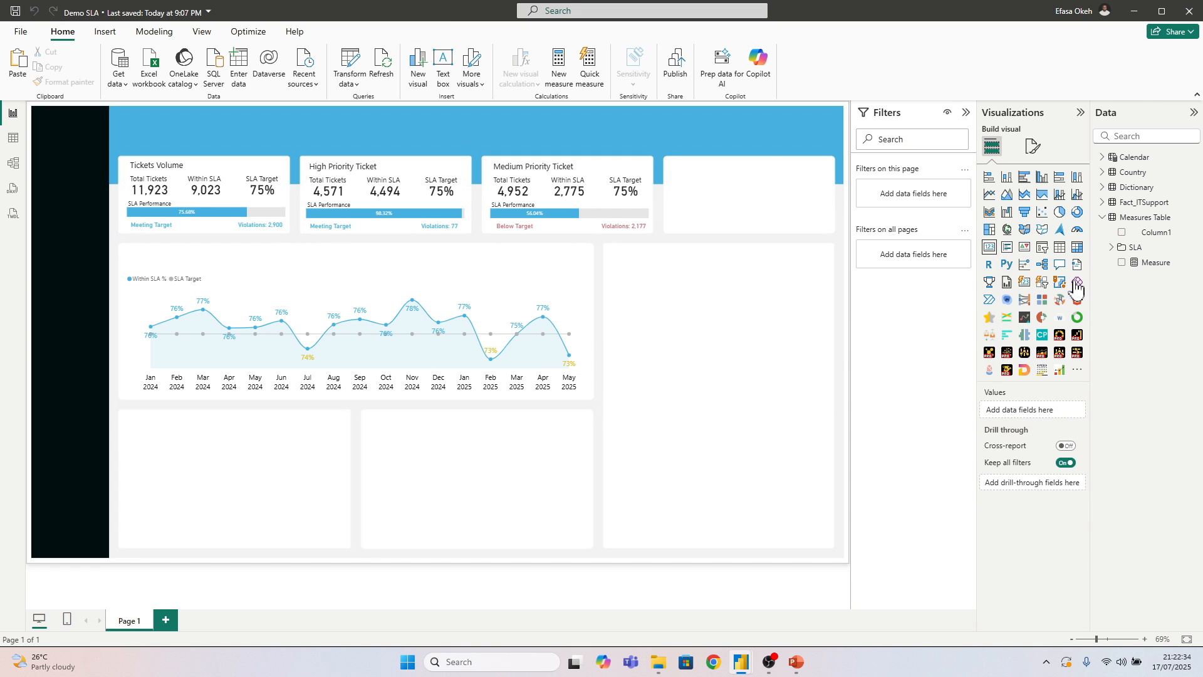
click(1121, 262)
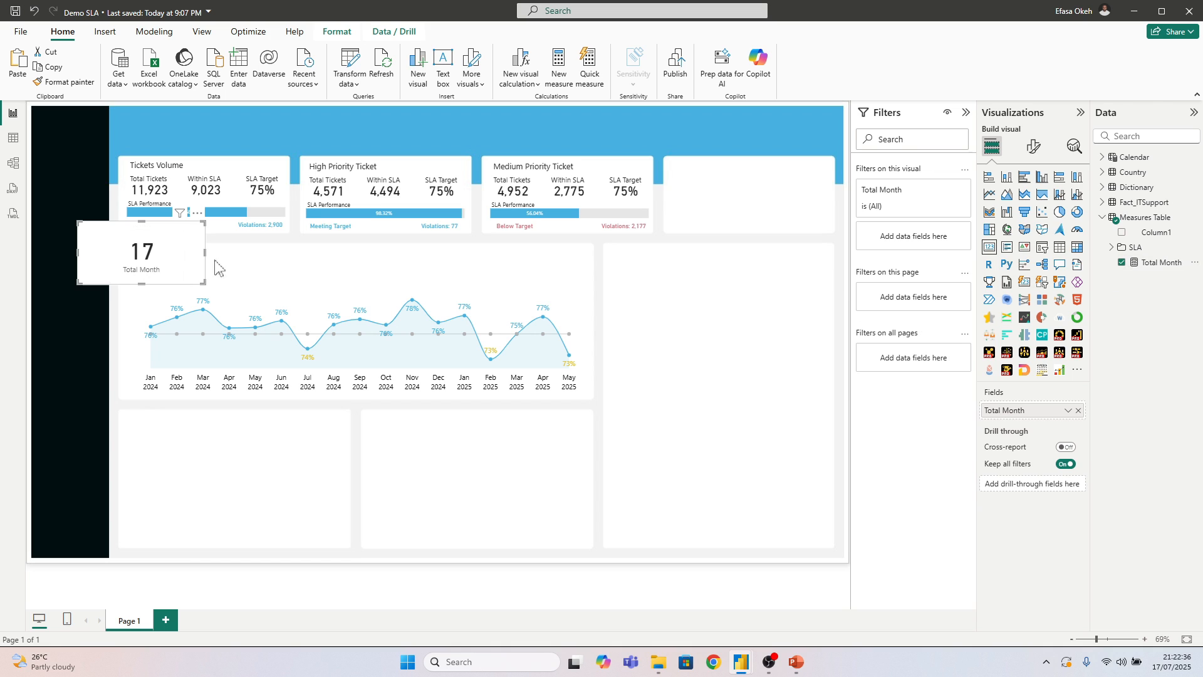
drag(182, 263, 714, 312)
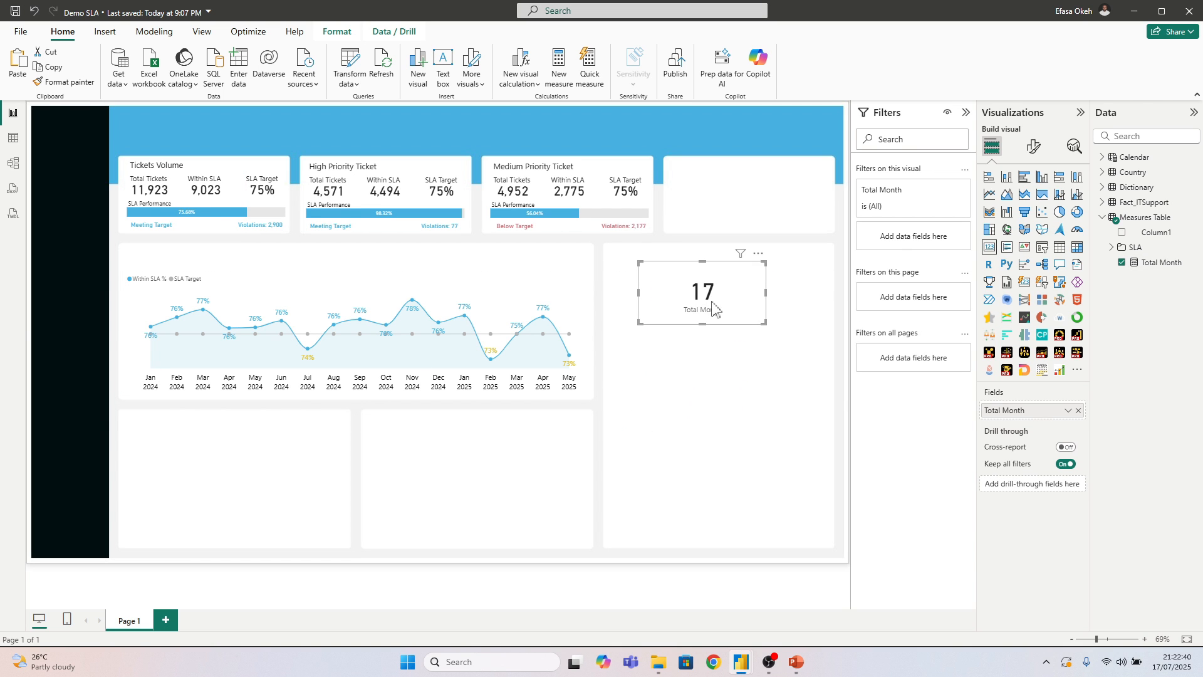
drag(710, 304, 715, 314)
click(717, 389)
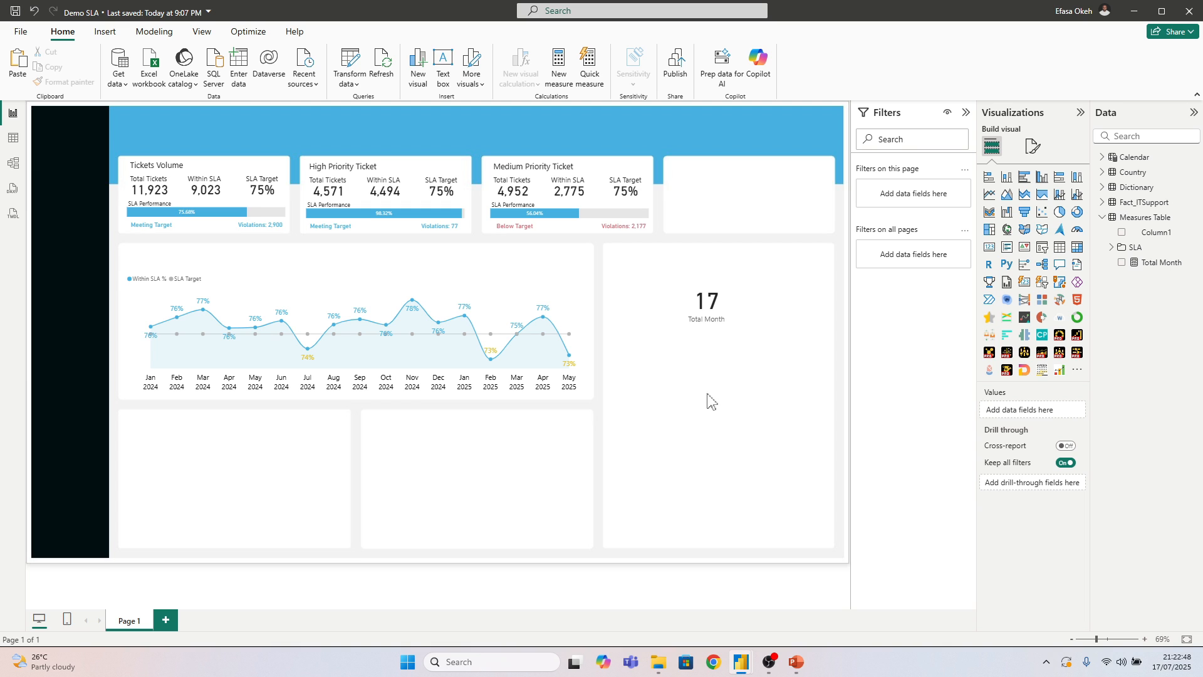
Switch to the IT Support Light Mode report and copy the full MonthsSLAAchieved formula from the Month SLA Count folder
mouse_move(740, 663)
click(699, 608)
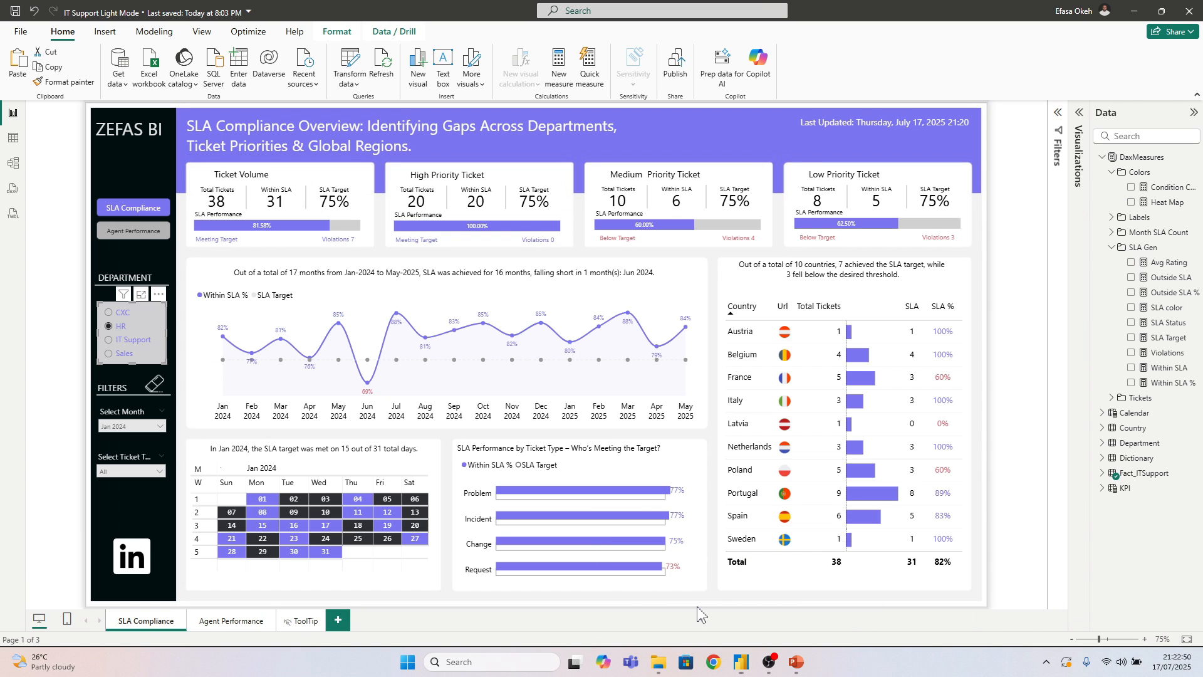
click(634, 280)
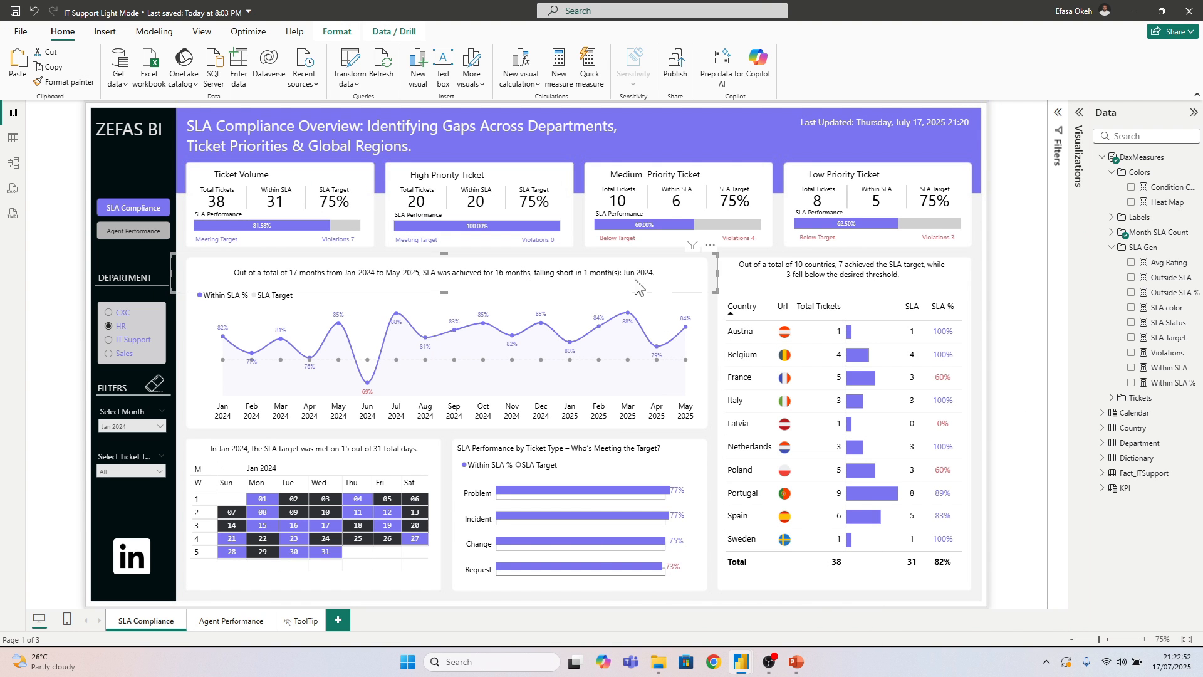
click(1111, 232)
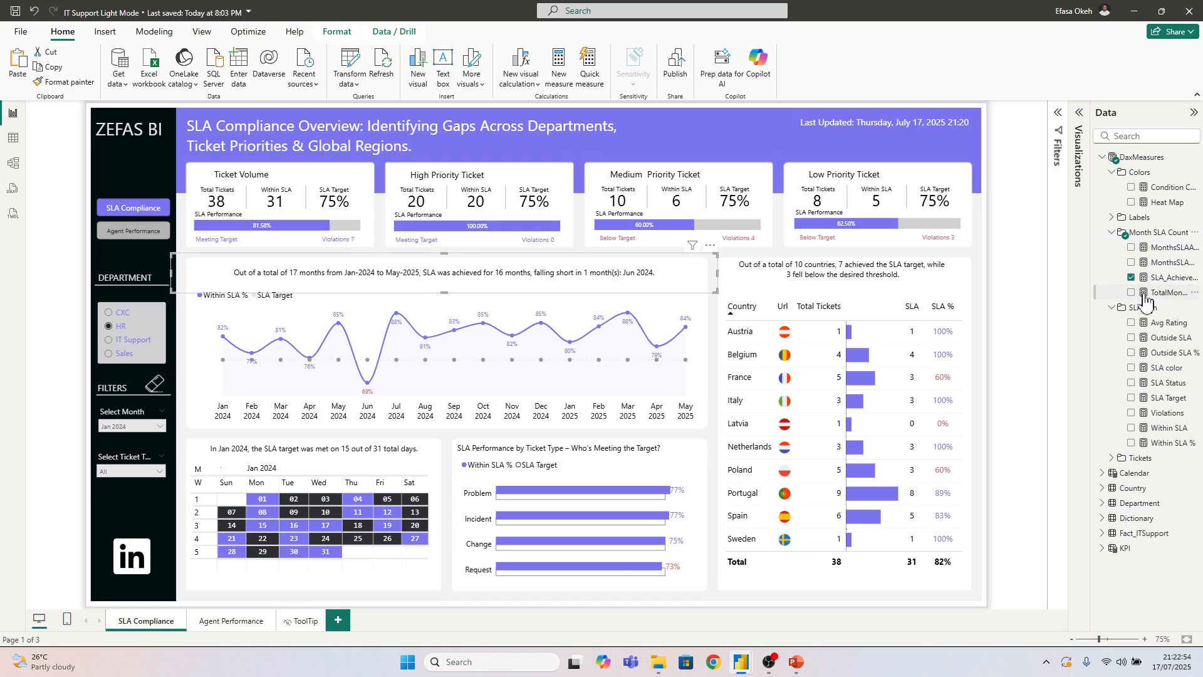
click(1151, 279)
click(1168, 263)
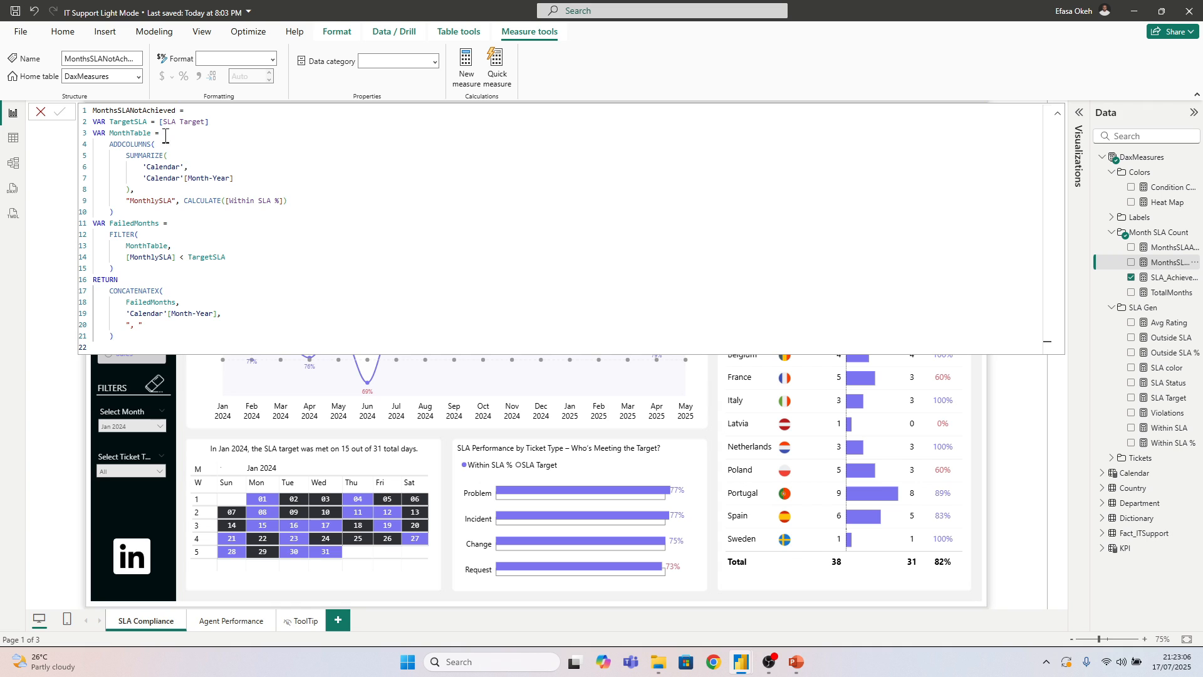
click(1172, 247)
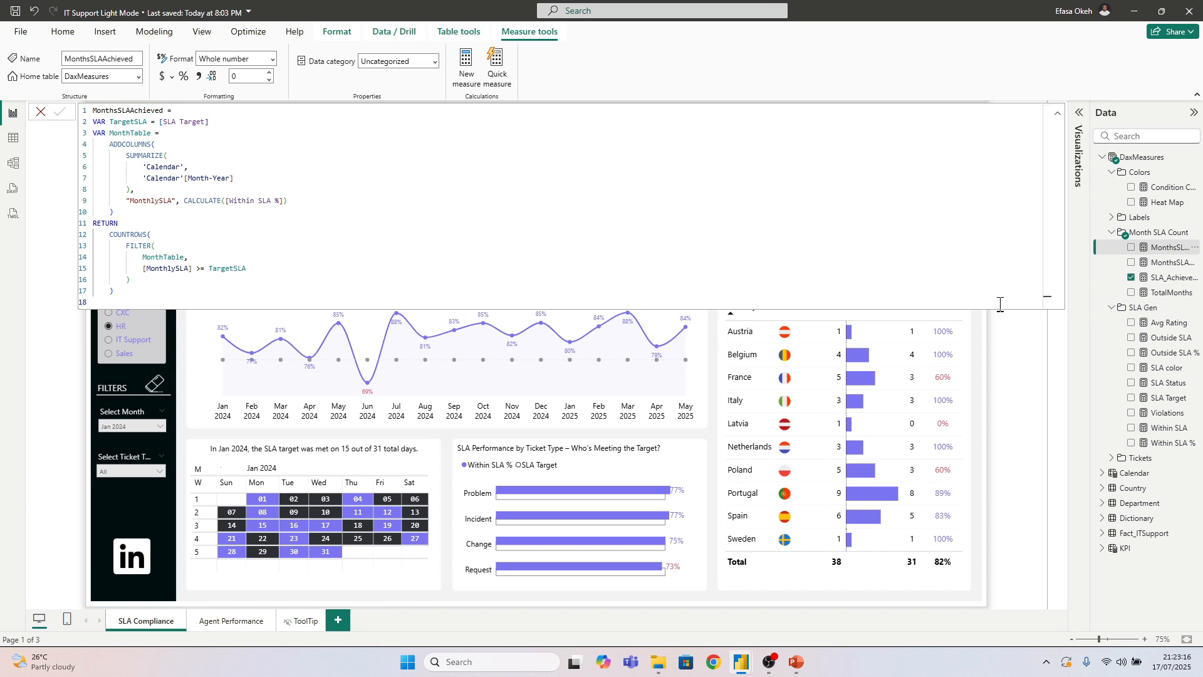
drag(123, 302, 73, 111)
key(ctrl+c)
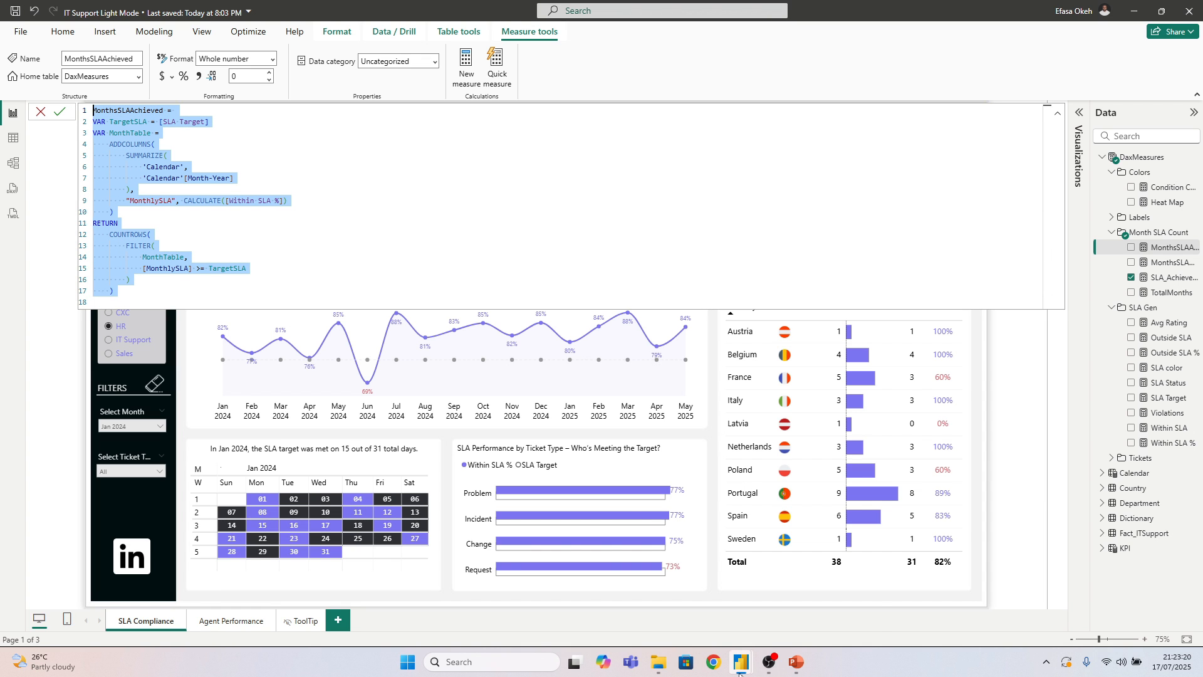
Return to the Demo SLA report and paste the copied MonthsSLAAchieved formula into a new measure in Measures Table
mouse_move(739, 673)
click(773, 606)
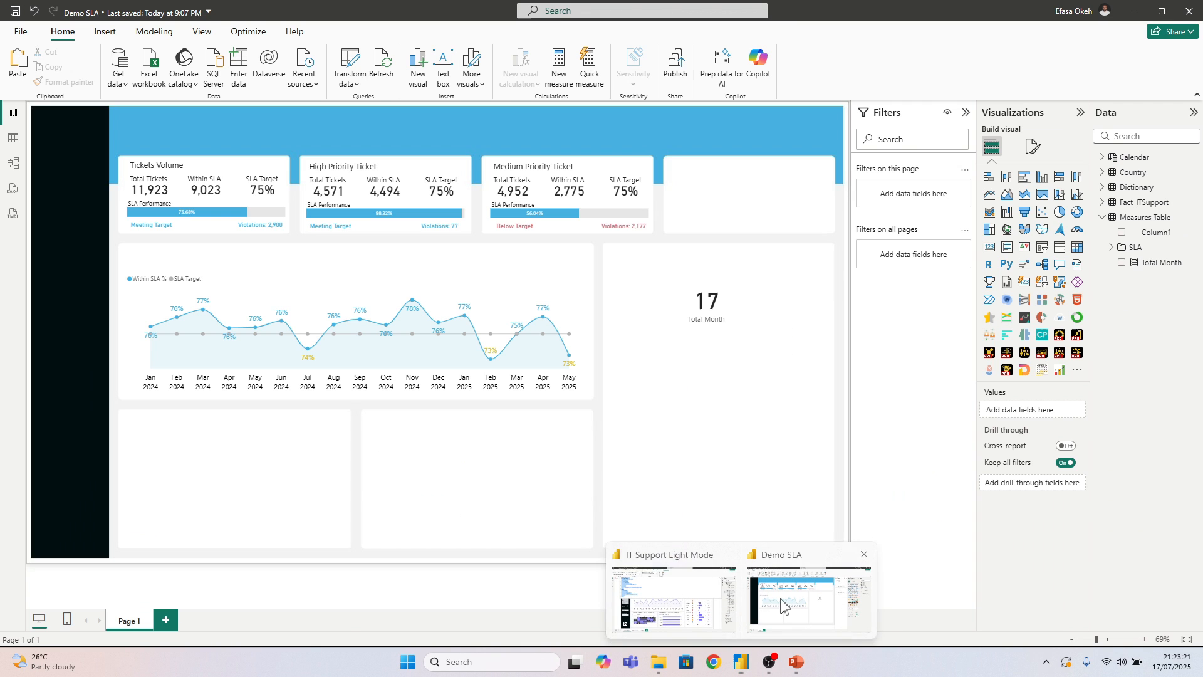
right_click(1138, 219)
click(1091, 245)
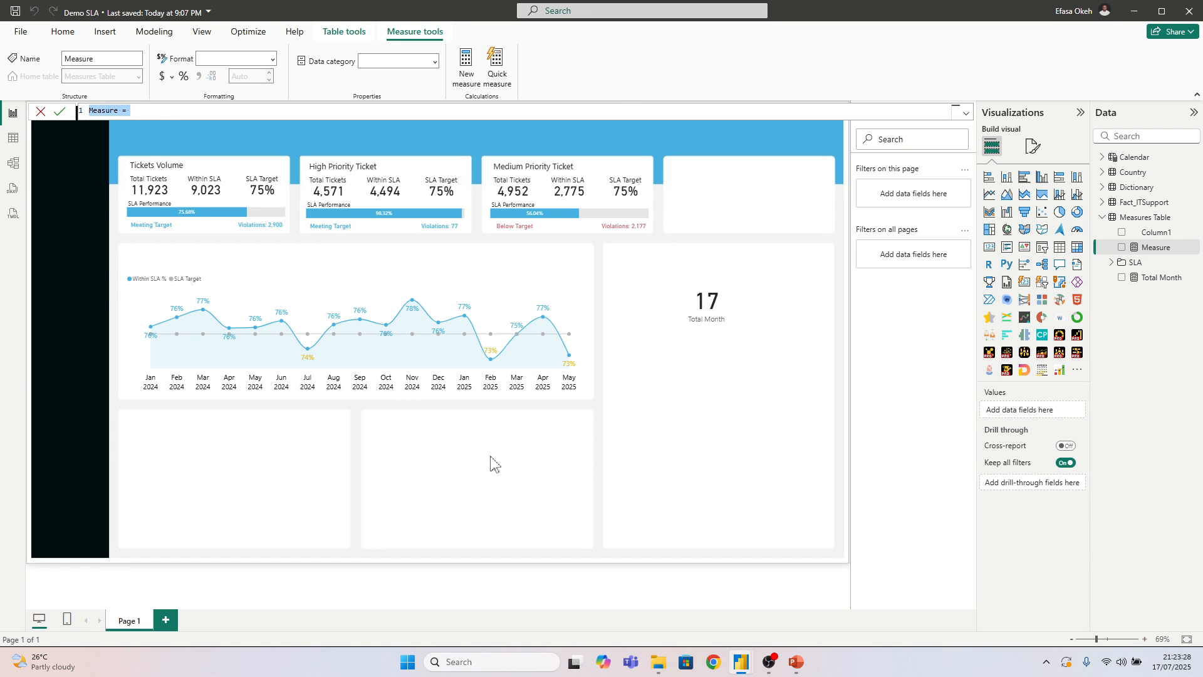
key(ctrl+v)
click(296, 237)
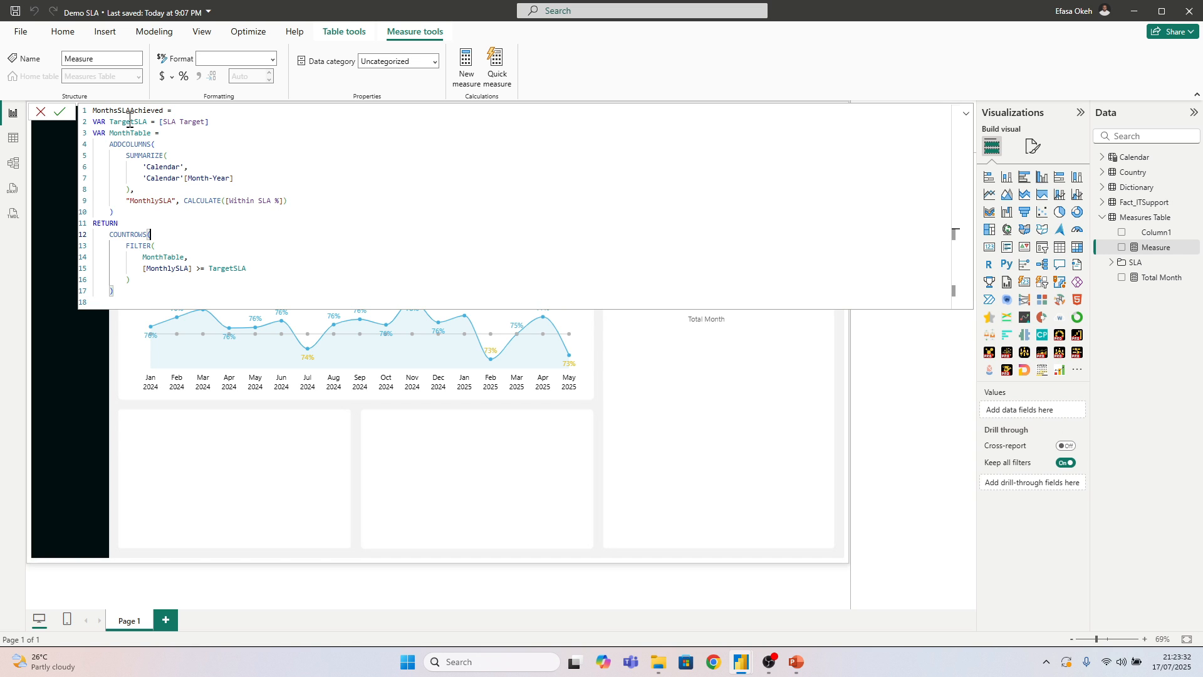
Review the MonthsSLAAchieved formula's target variable, Month-Year summary, MonthlySLA column and row-count filter, and commit the measure
drag(97, 121, 216, 119)
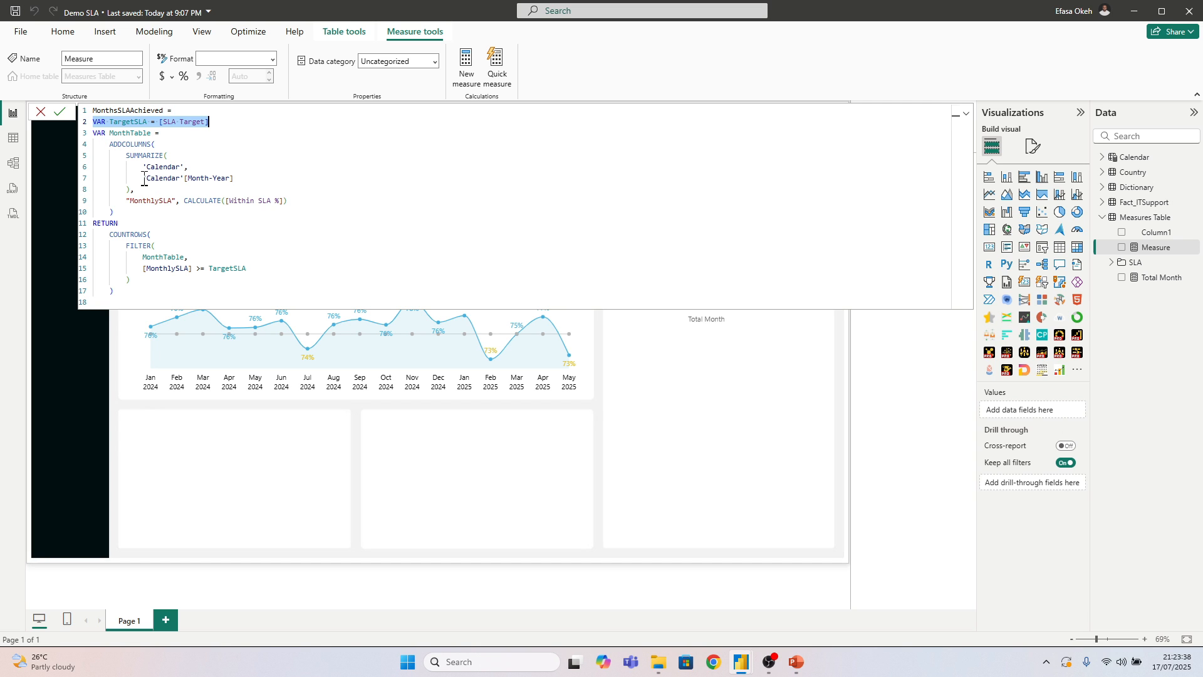
drag(144, 179, 266, 182)
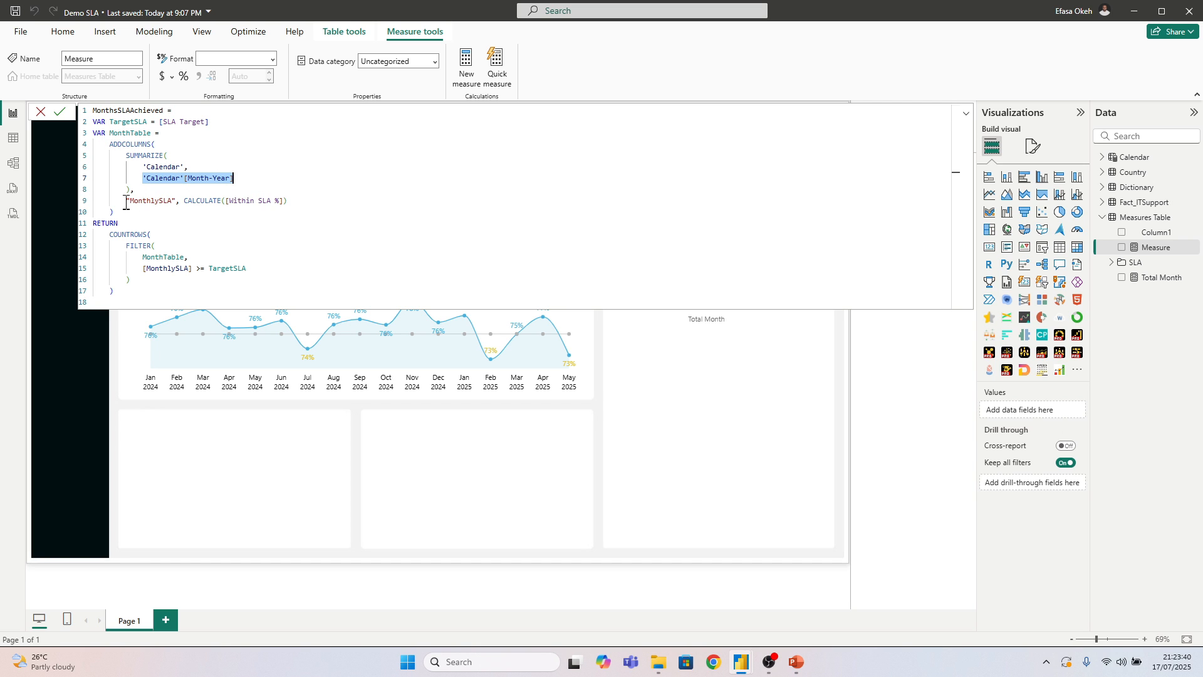
drag(125, 203, 299, 200)
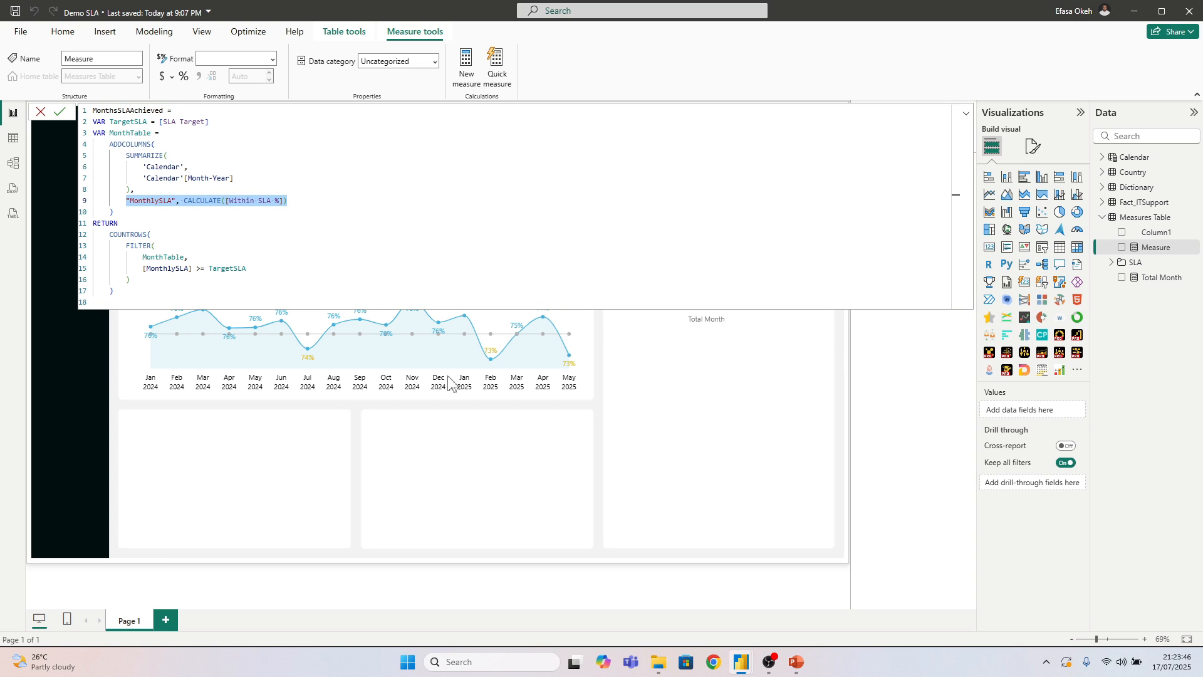
drag(120, 245, 174, 269)
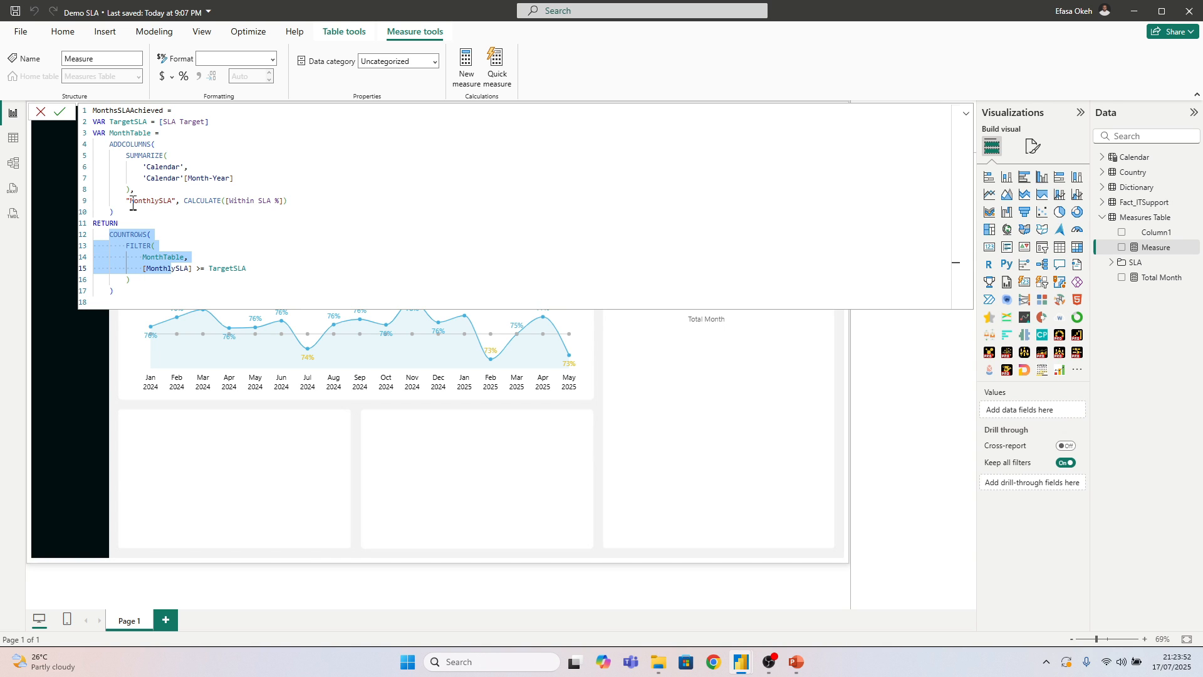
drag(126, 202, 178, 206)
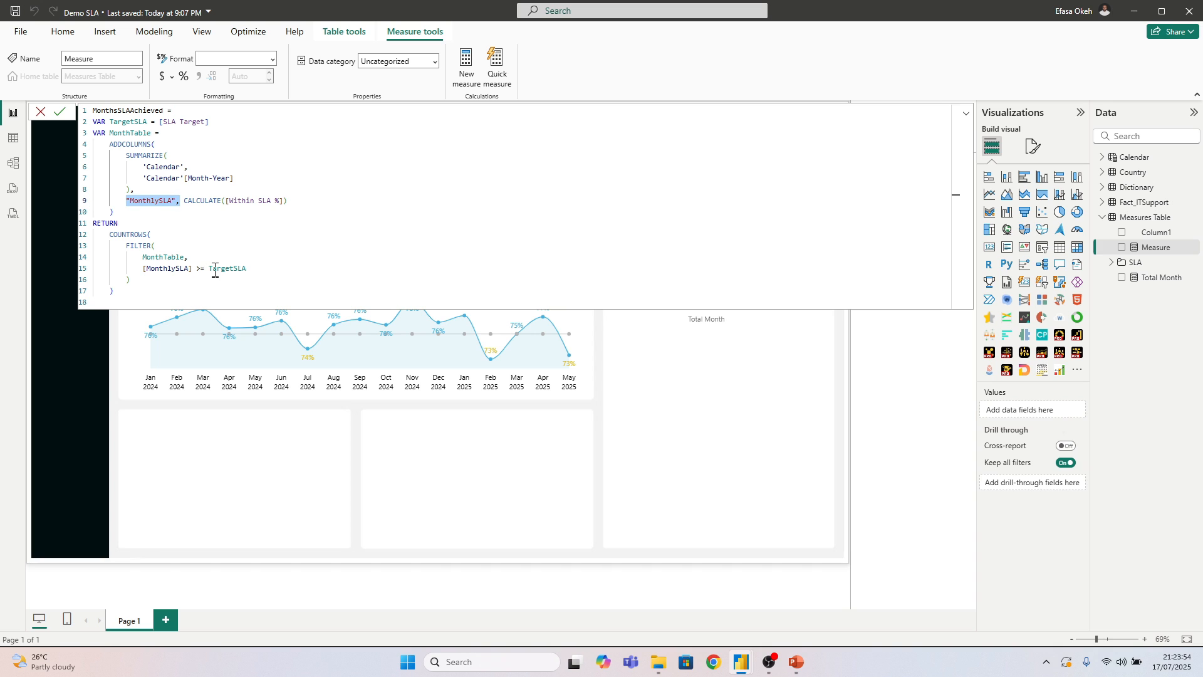
drag(209, 268, 249, 268)
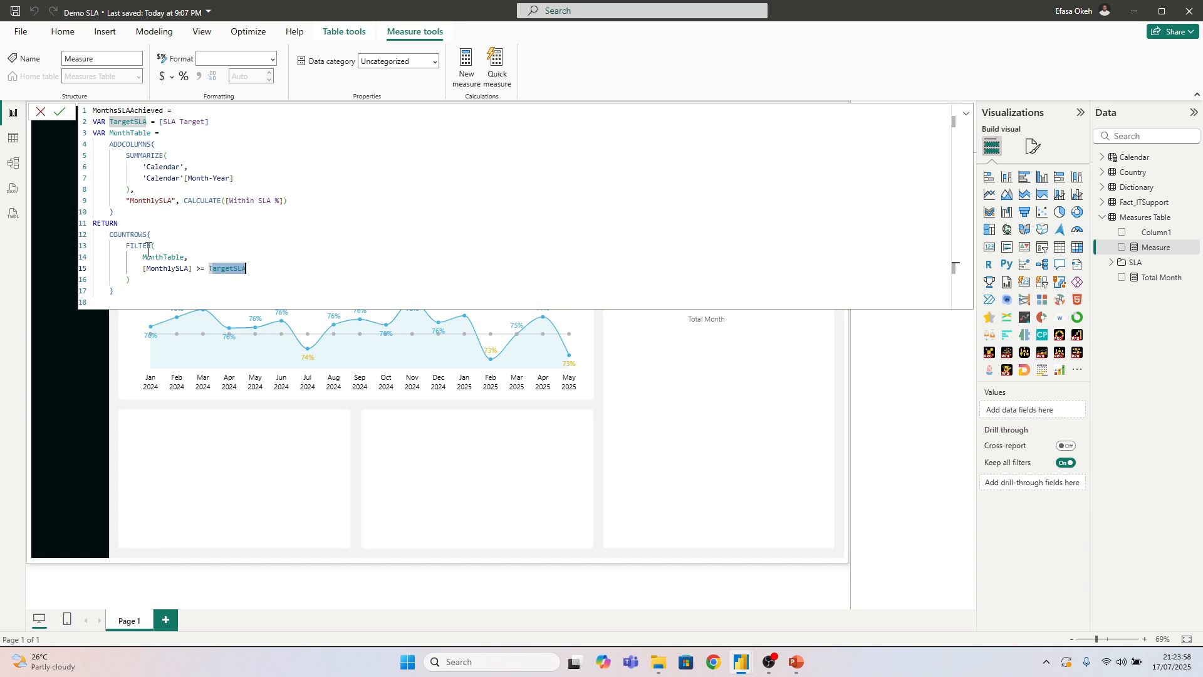
key(Return)
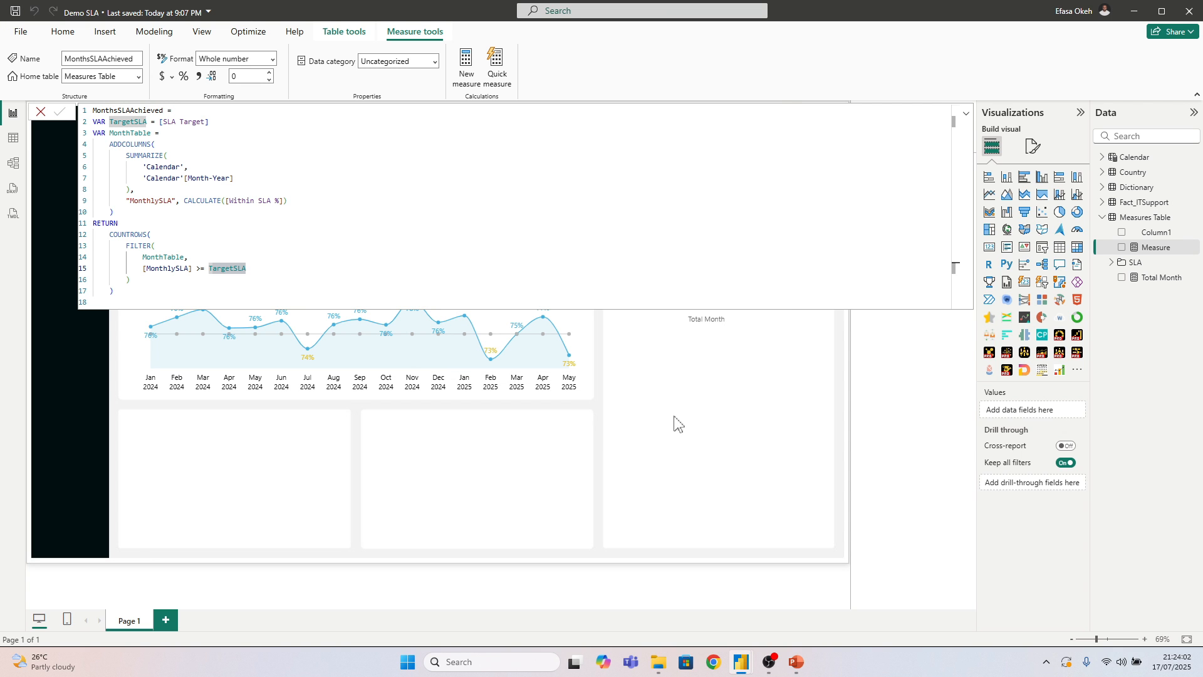
click(701, 435)
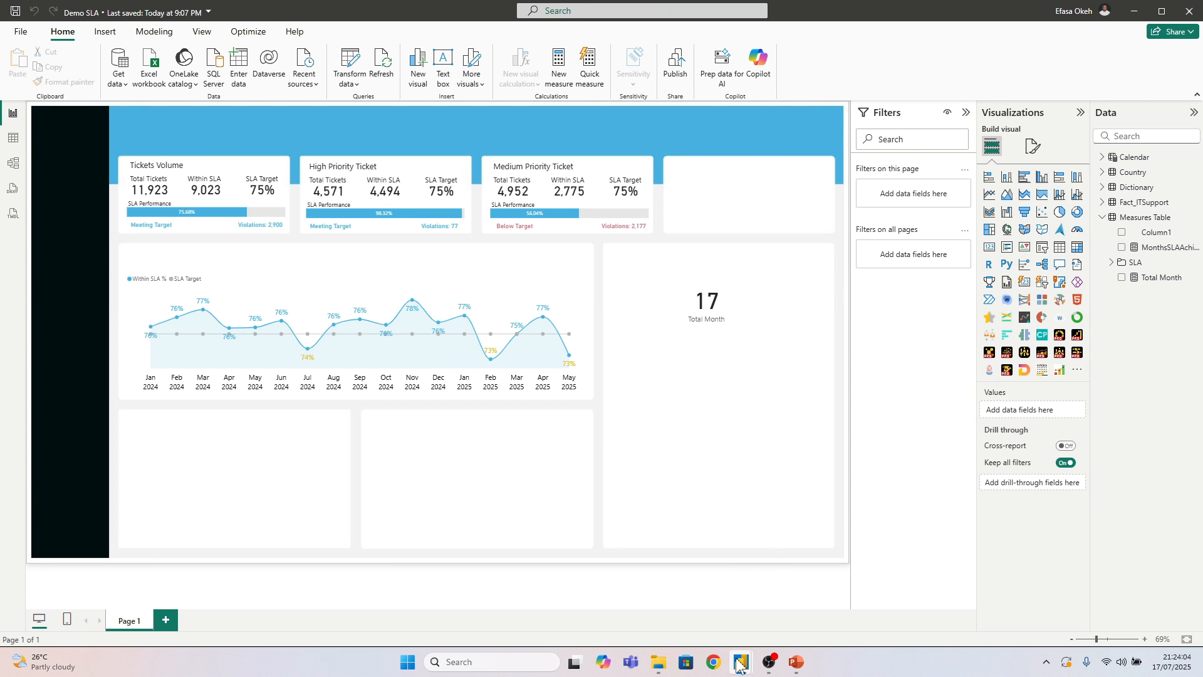
Switch to the IT Support Light Mode report and copy the full MonthsSLANotAchieved formula, then leave its formula editor
mouse_move(739, 664)
click(717, 613)
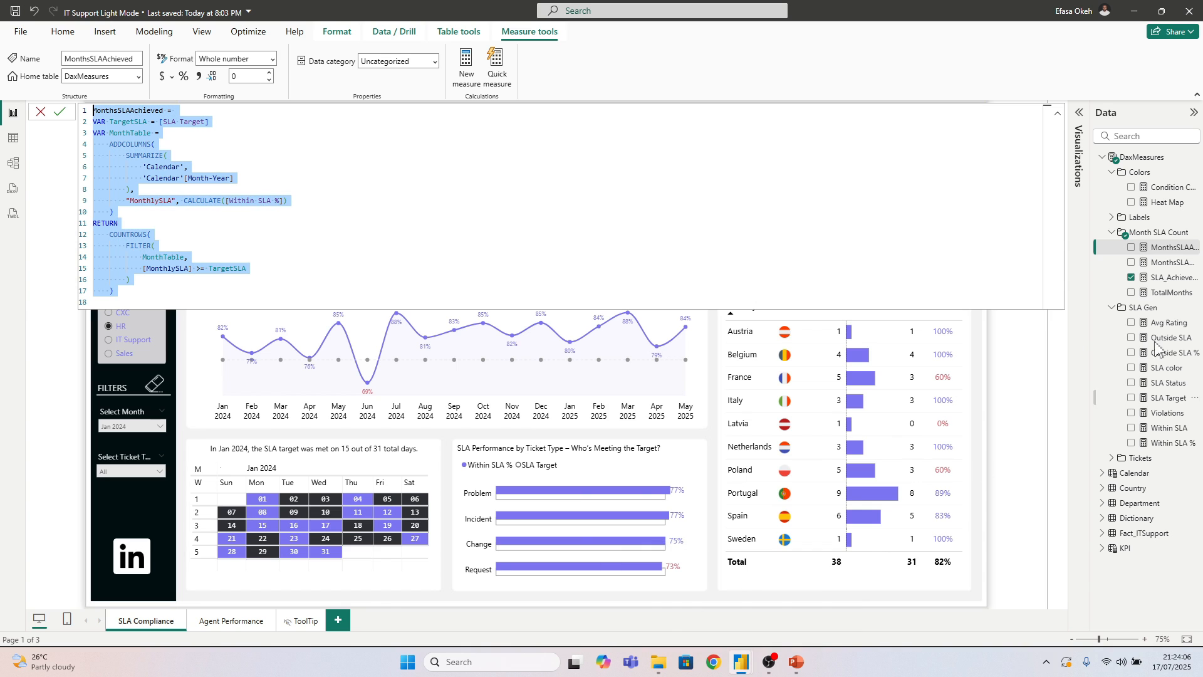
click(1169, 265)
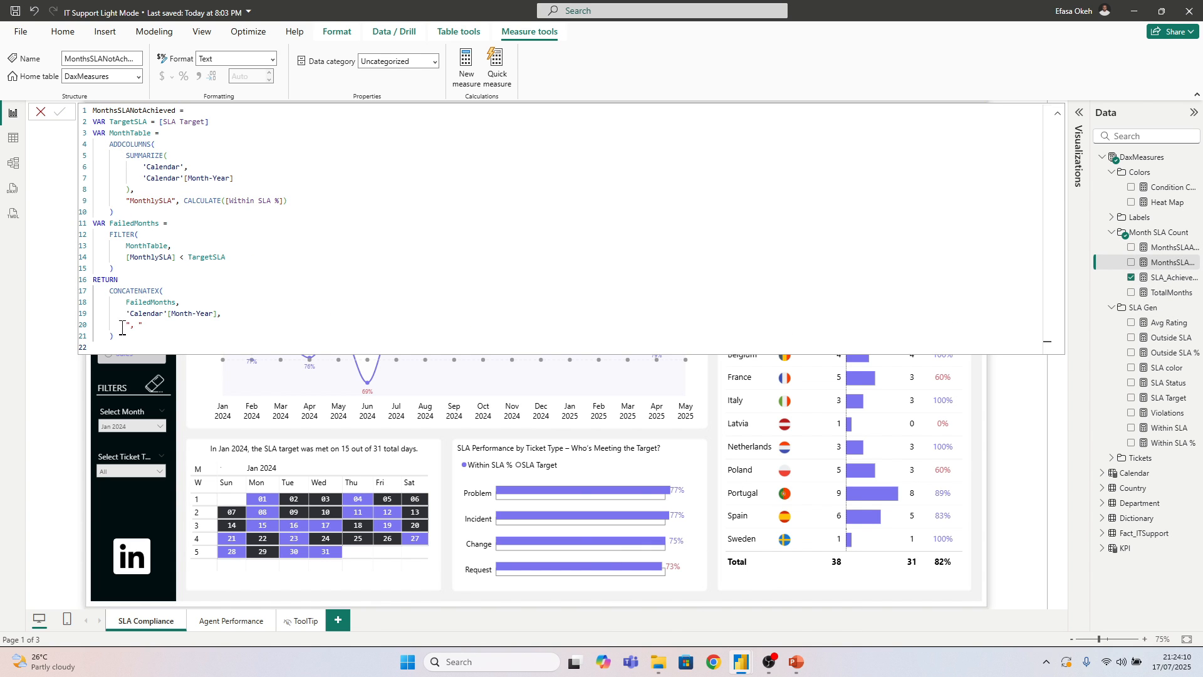
drag(116, 345, 83, 93)
key(ctrl+c)
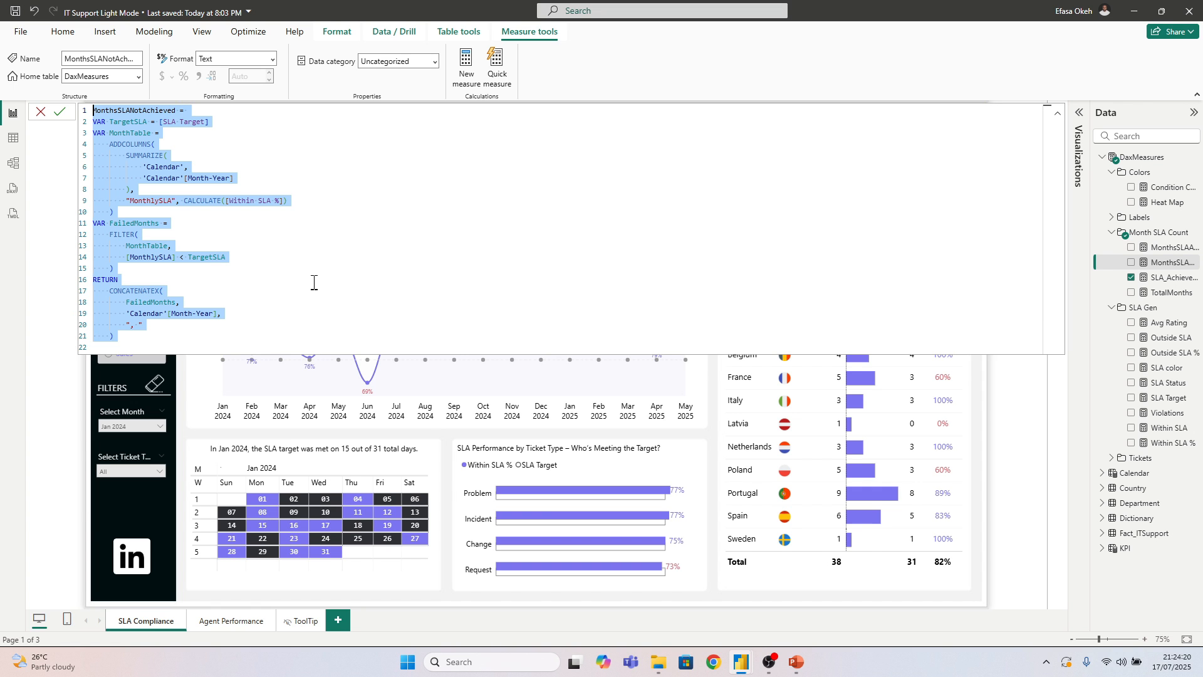
click(717, 476)
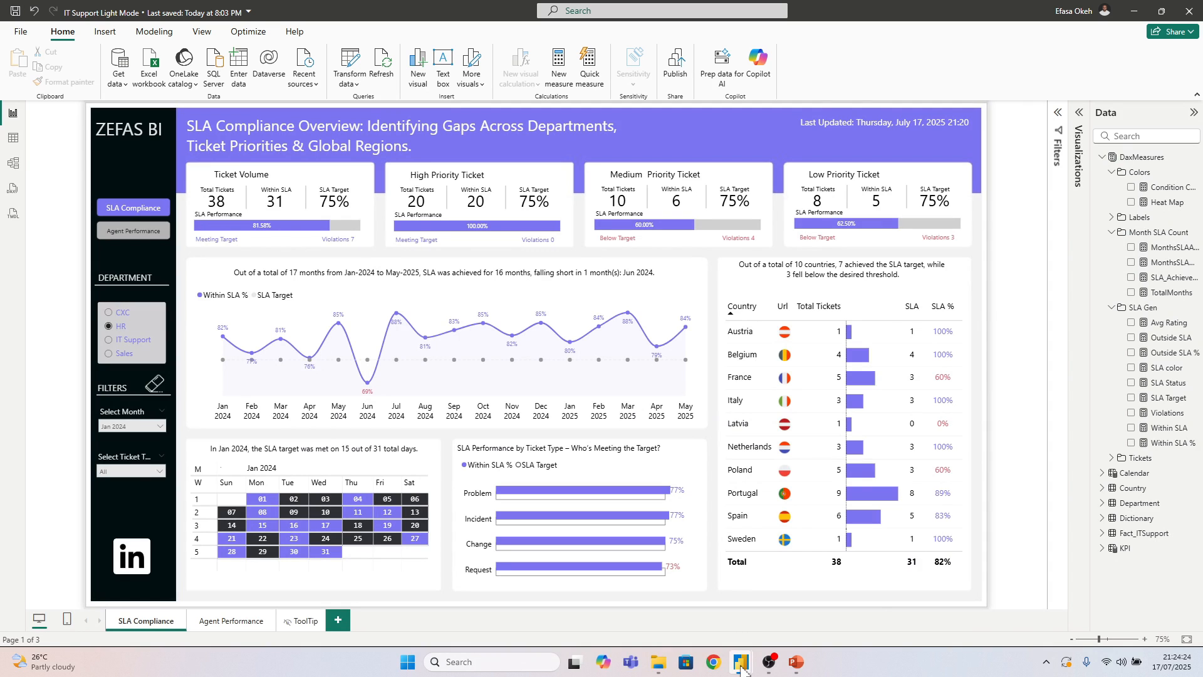
Return to the Demo SLA report and create the MonthsSLANotAchieved measure in Measures Table from the copied formula
mouse_move(741, 662)
click(795, 617)
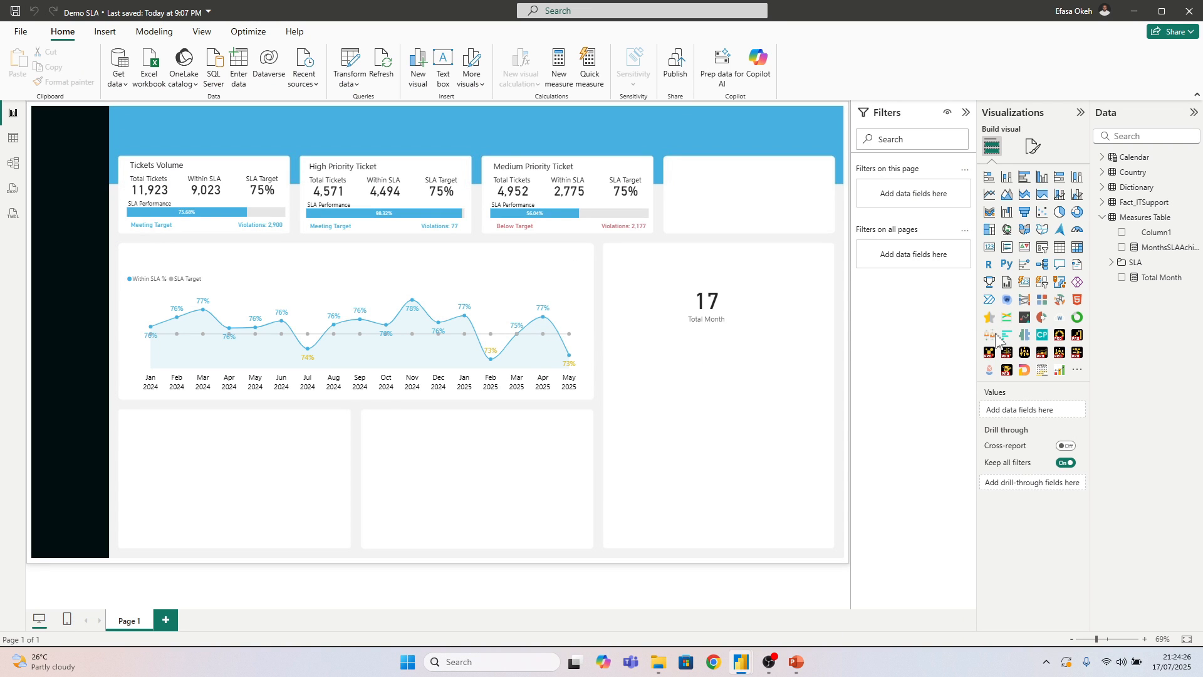
right_click(1138, 224)
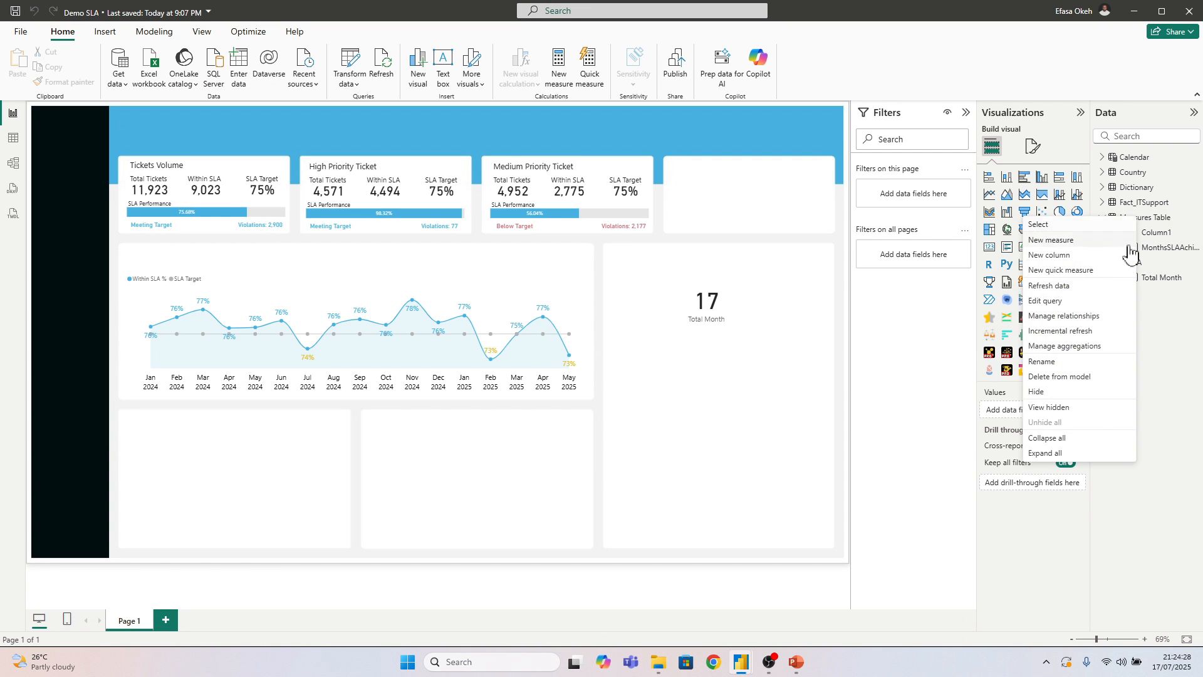
click(1060, 241)
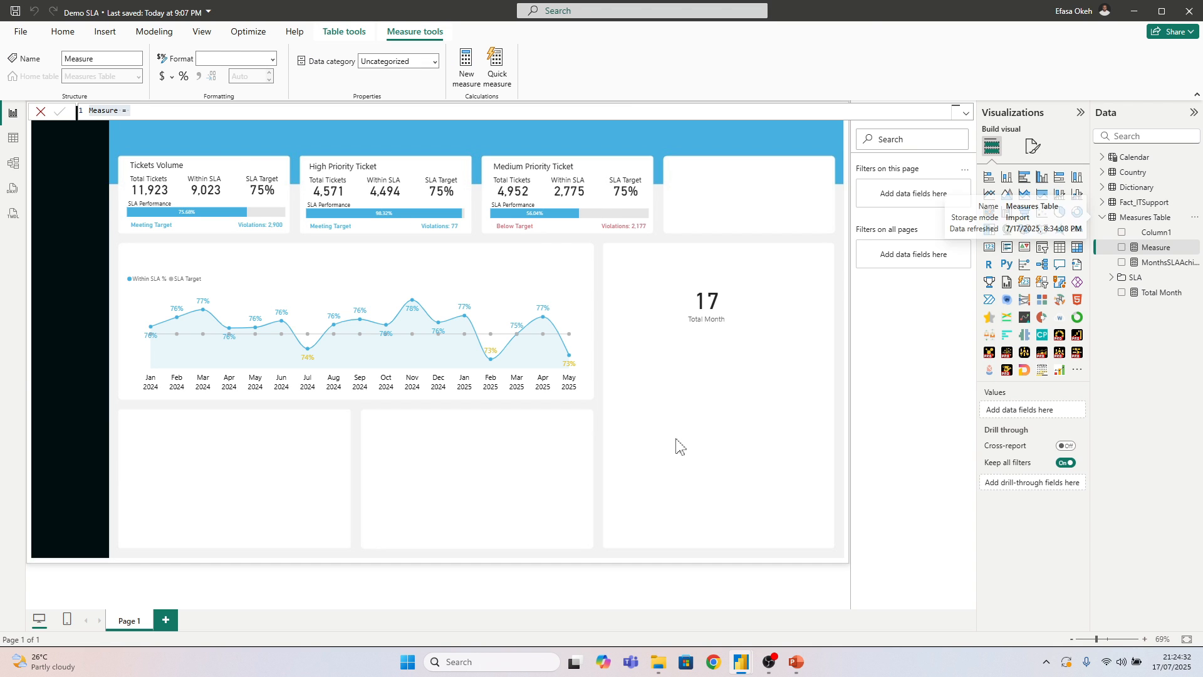
key(ctrl+a)
key(ctrl+v)
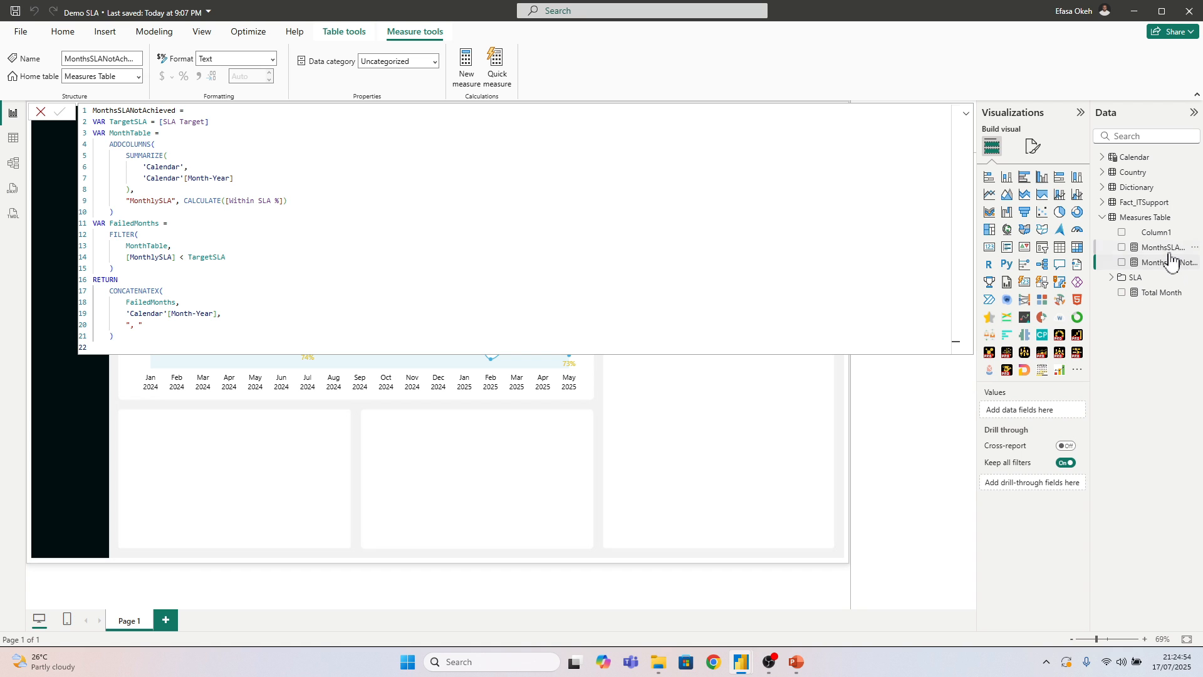
Leave the formula editor, switch to the IT Support Light Mode report and copy the full SLA_Achievement_Summary formula
click(660, 411)
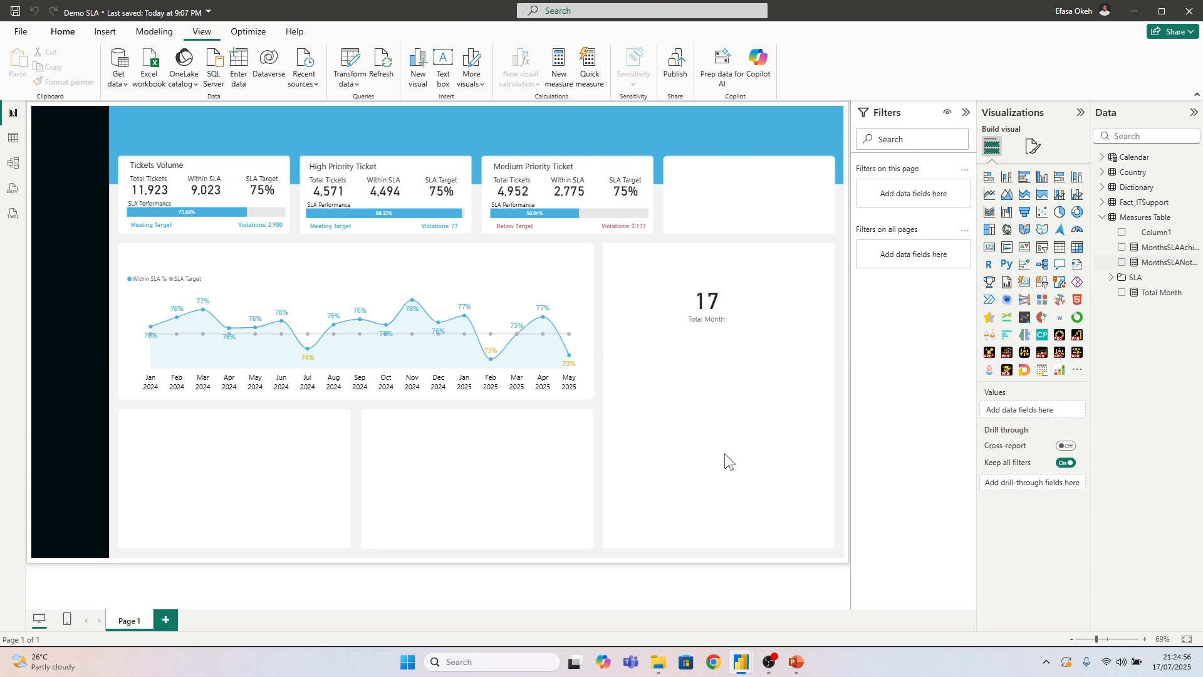
mouse_move(741, 655)
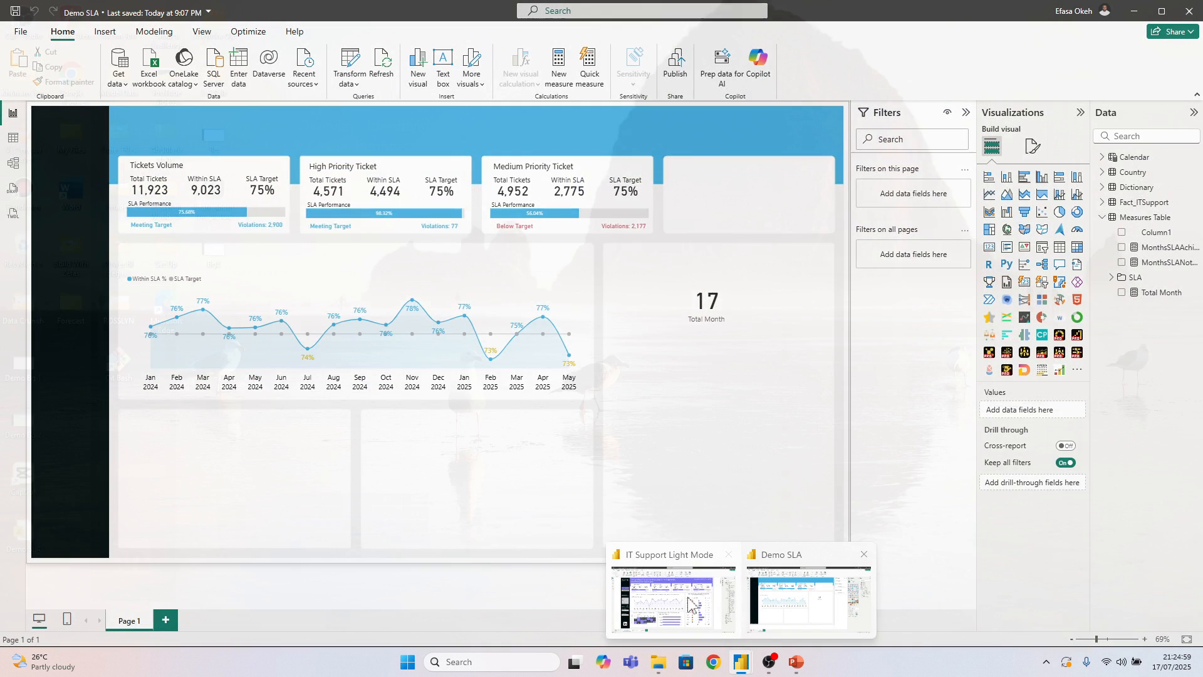
click(689, 603)
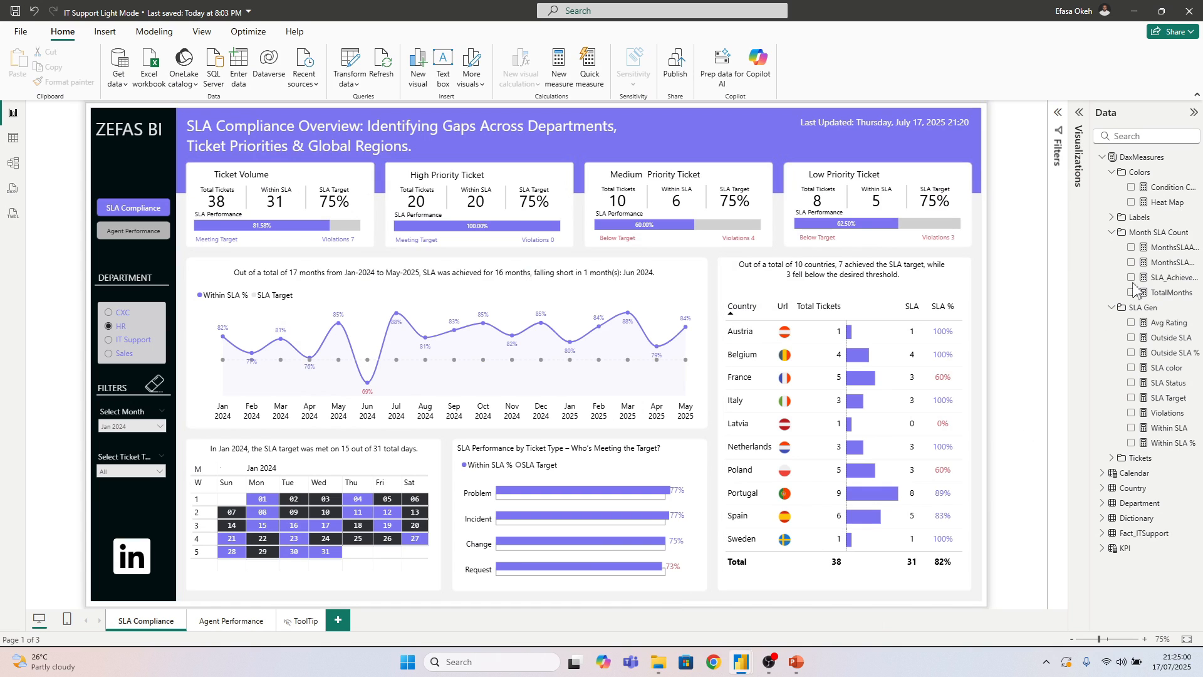
click(1166, 277)
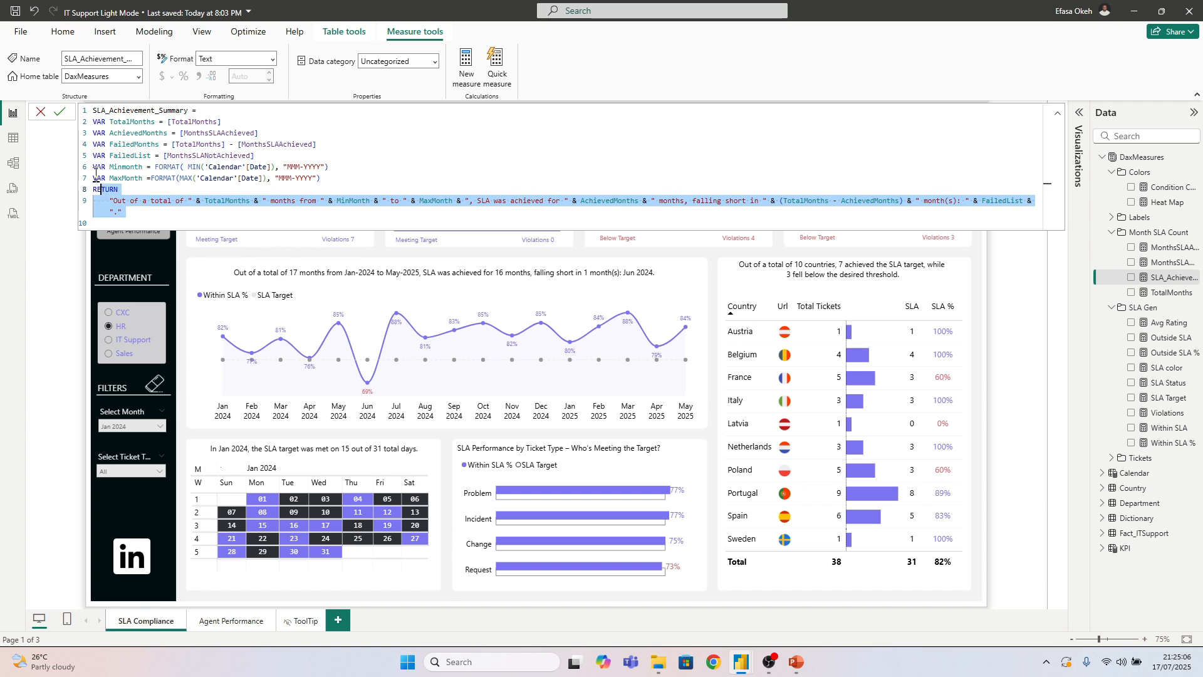
drag(128, 213, 80, 118)
key(ctrl+c)
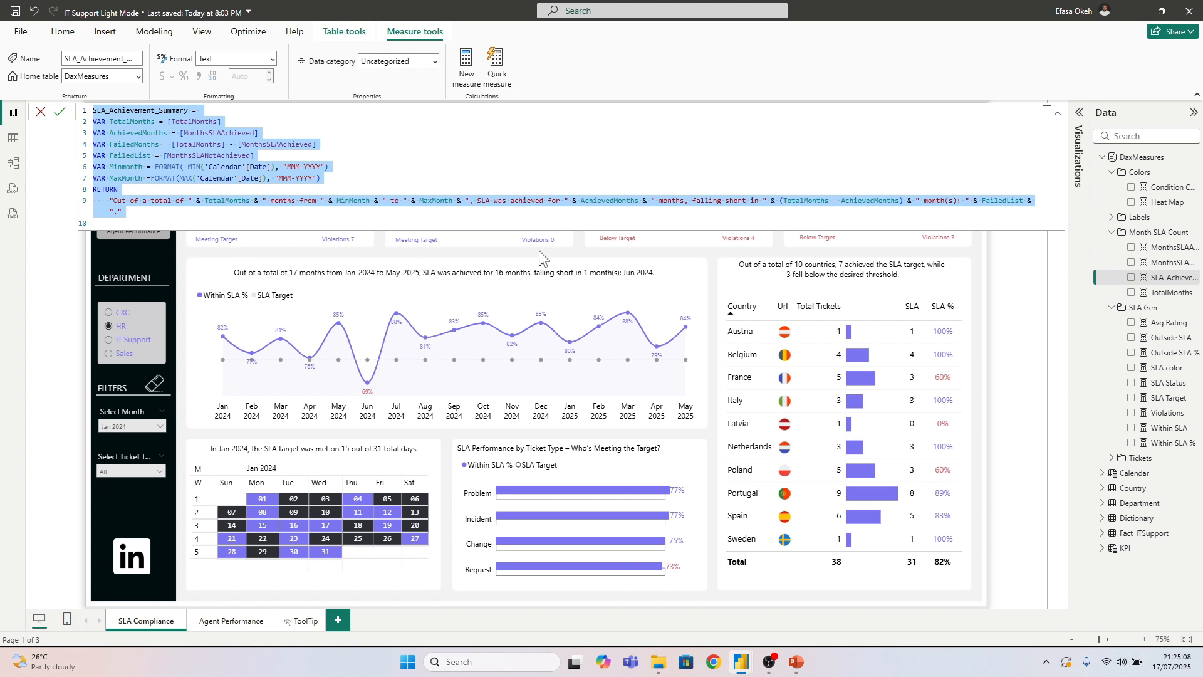
Return to the Demo SLA report and paste the copied SLA_Achievement_Summary formula into a new measure in Measures Table
mouse_move(741, 662)
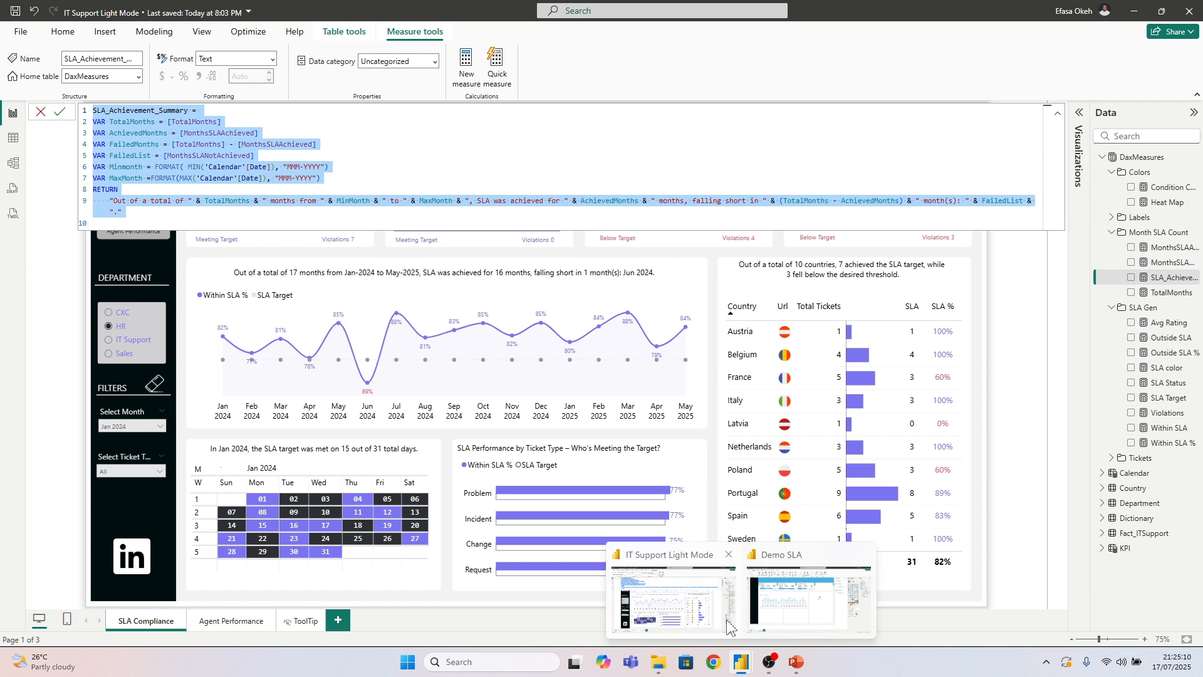
click(758, 617)
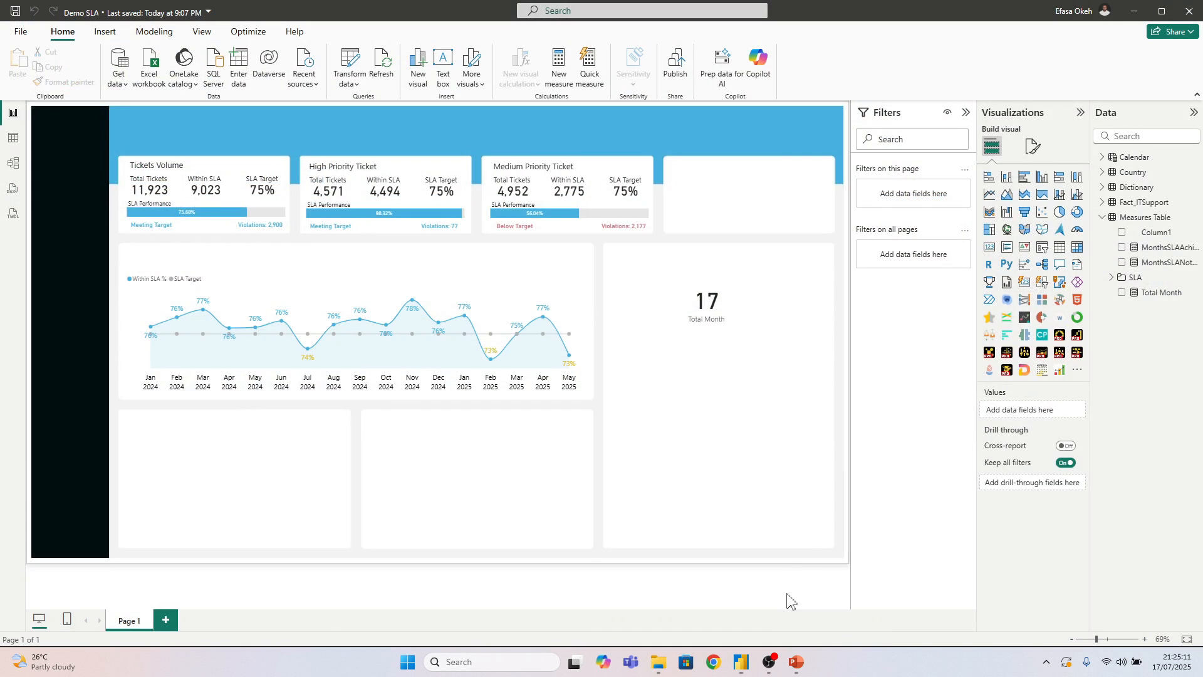
right_click(1145, 224)
click(1075, 251)
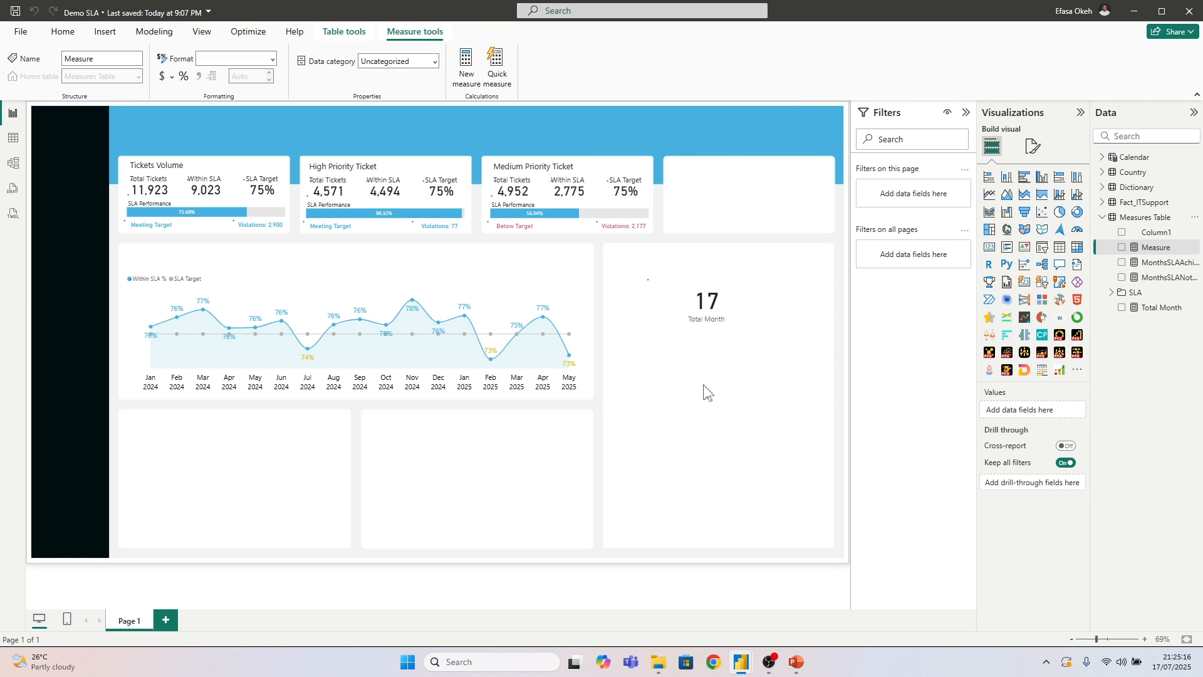
key(ctrl+a)
key(ctrl+v)
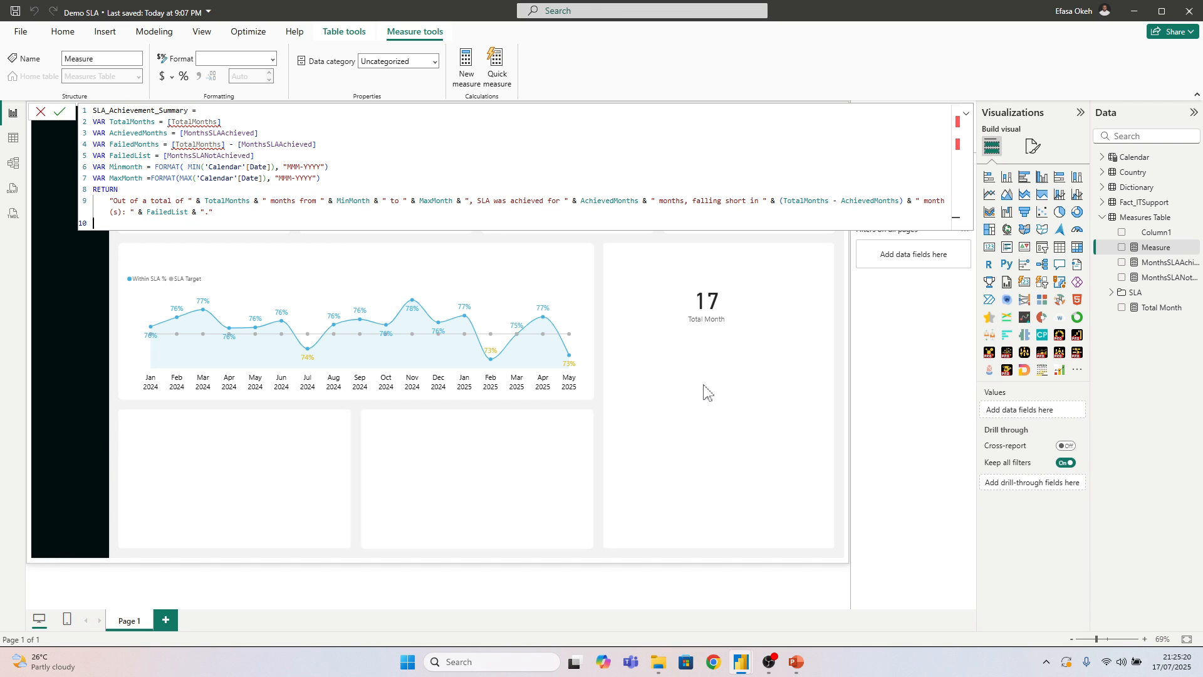
click(222, 122)
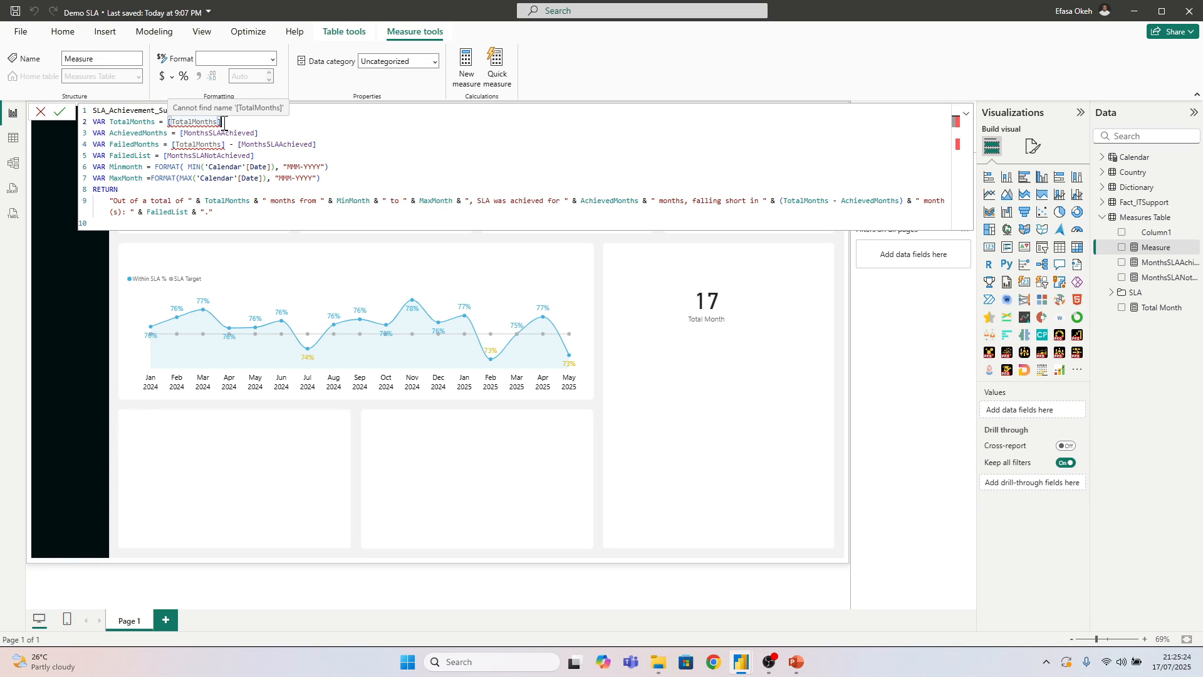
Rename the Total Month measure to Total Months in its formula and leave the editor
click(1166, 318)
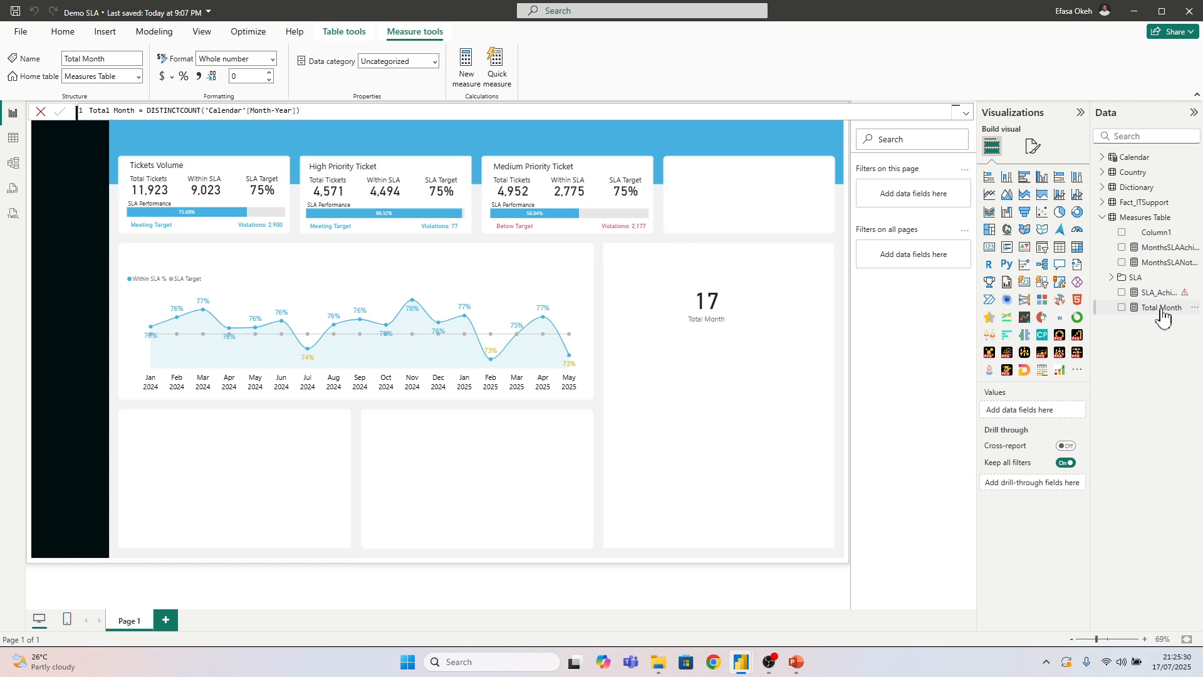
double_click(129, 110)
text(Months)
key(Return)
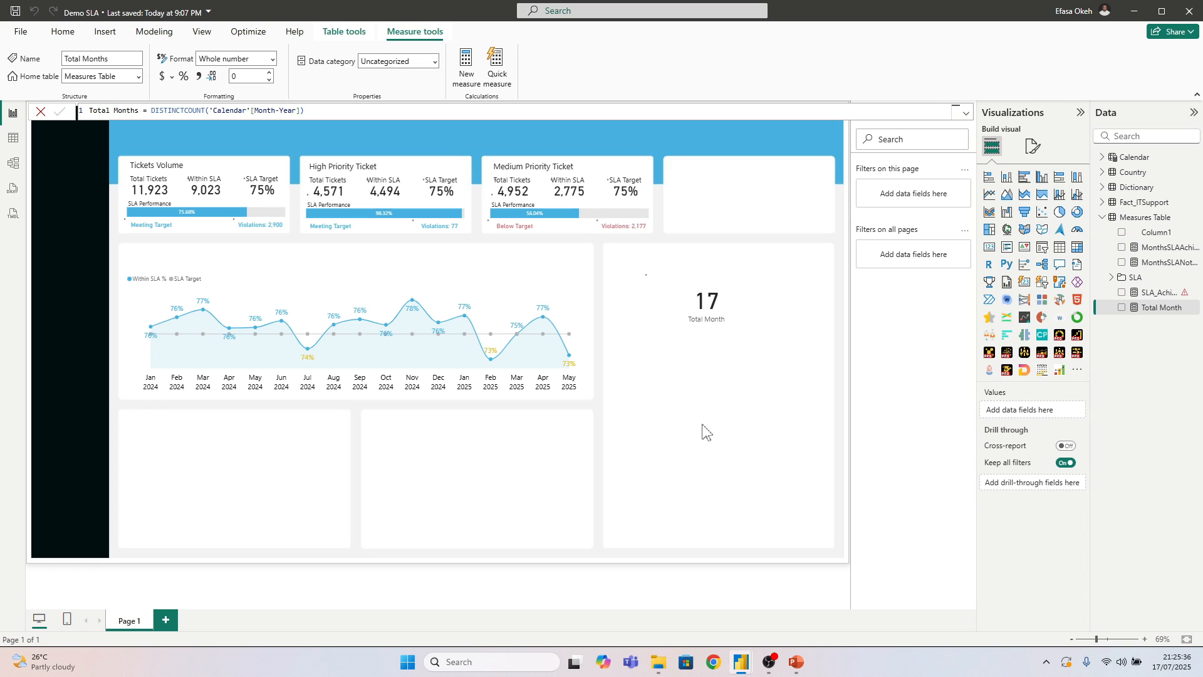
click(737, 432)
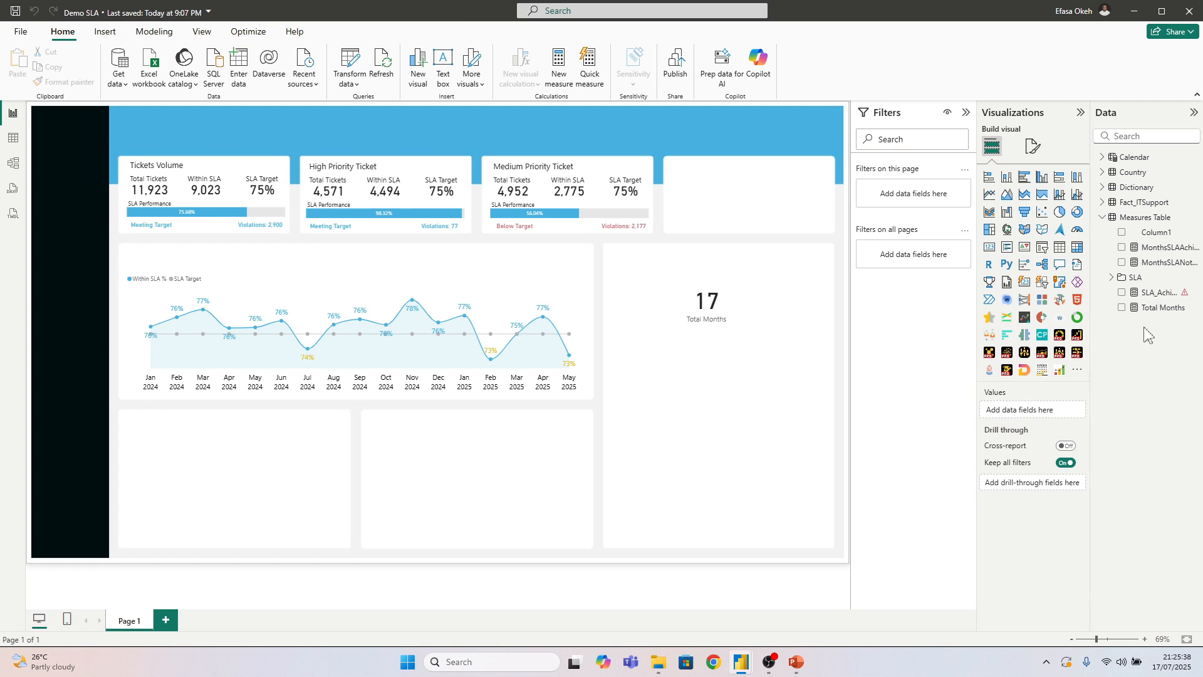
Correct the SLA_Achievement_Summary formula so its TotalMonths and FailedMonths variables reference [Total Months]
click(1159, 292)
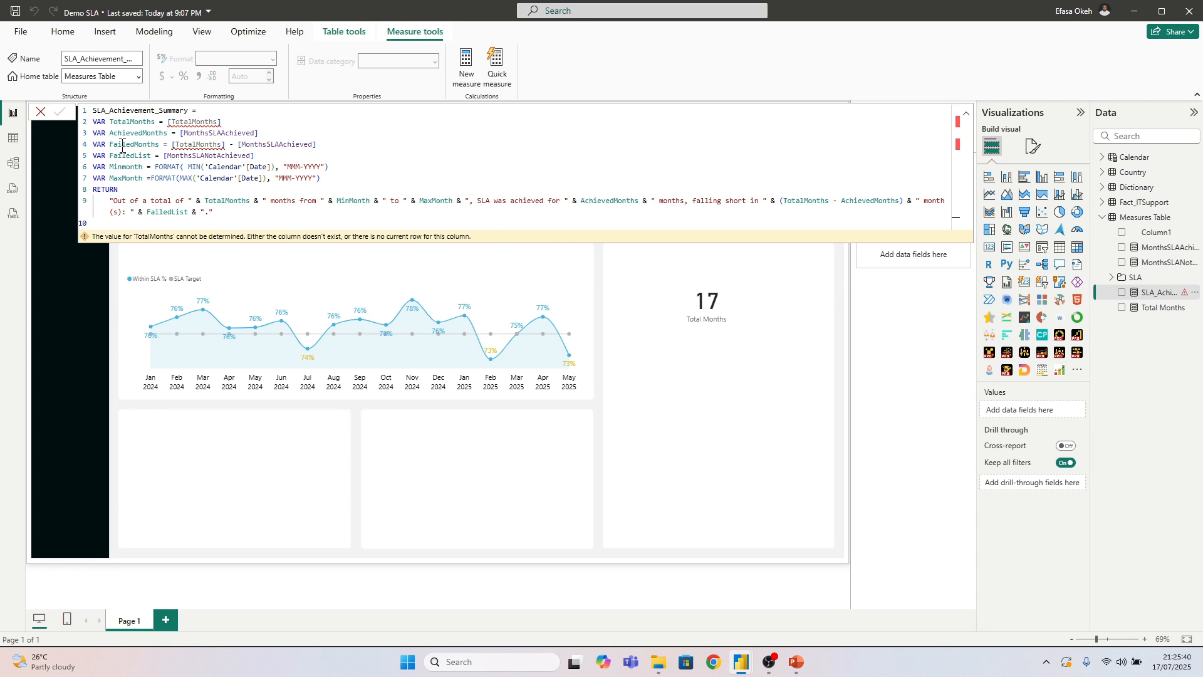
mouse_move(223, 151)
click(195, 123)
click(192, 133)
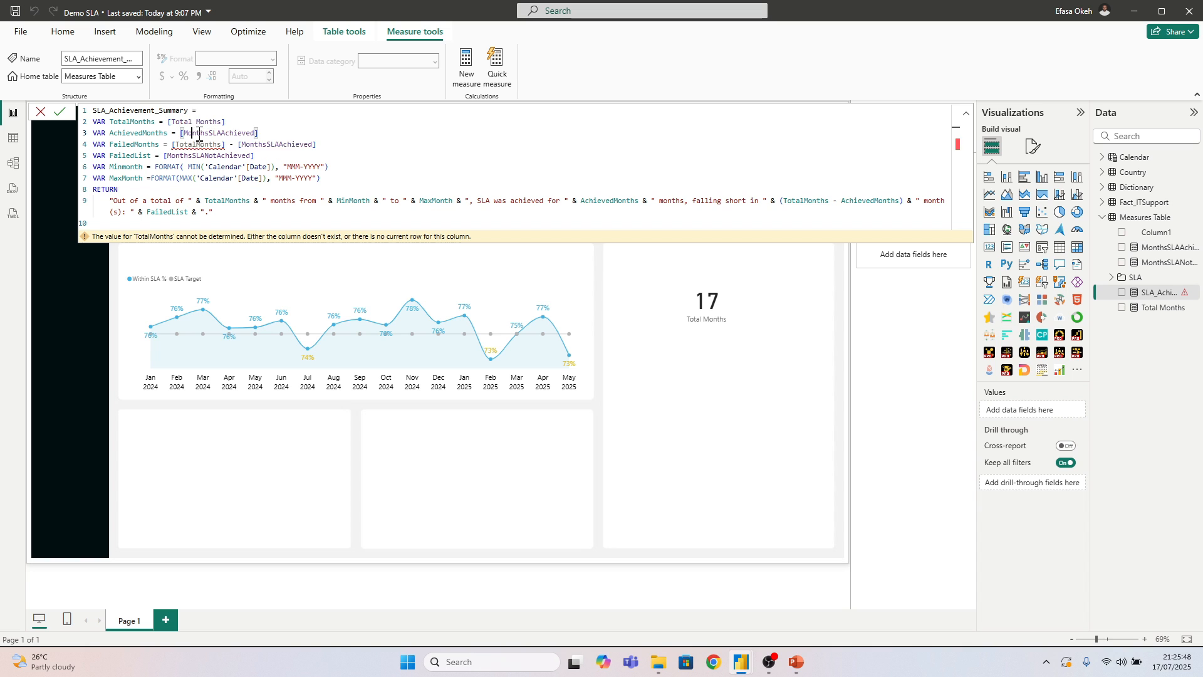
click(195, 144)
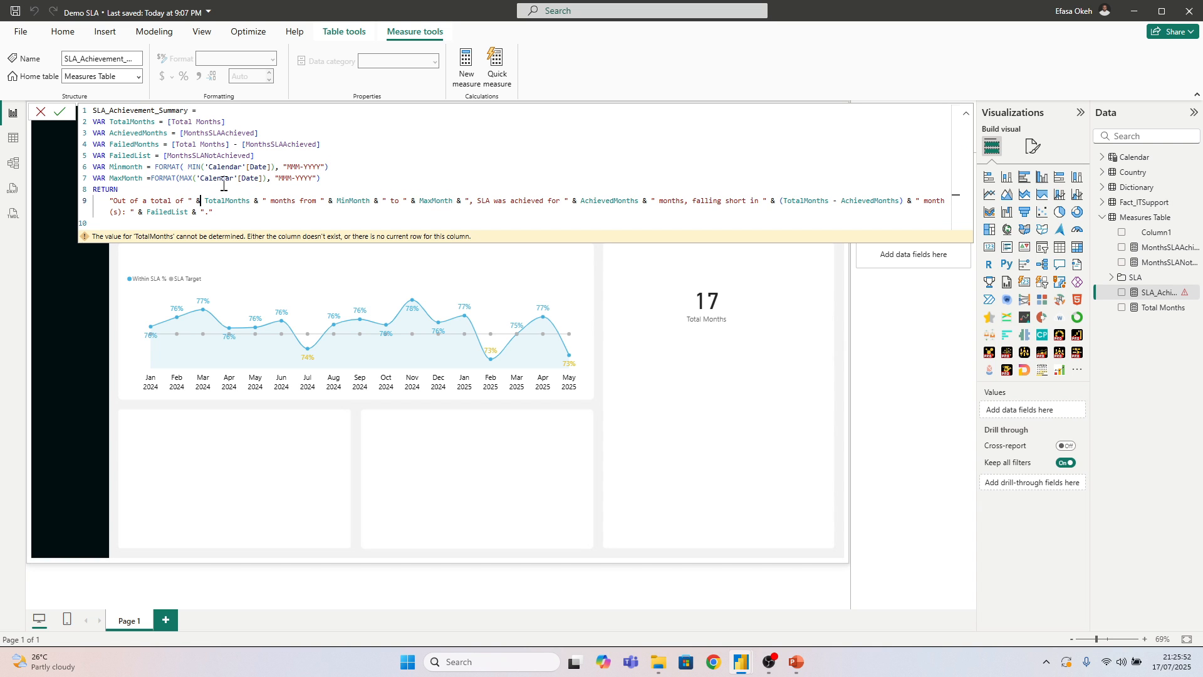
Review the total, achieved, failed, failed-list and min/max month variables of SLA_Achievement_Summary, and commit the measure
drag(94, 124, 239, 120)
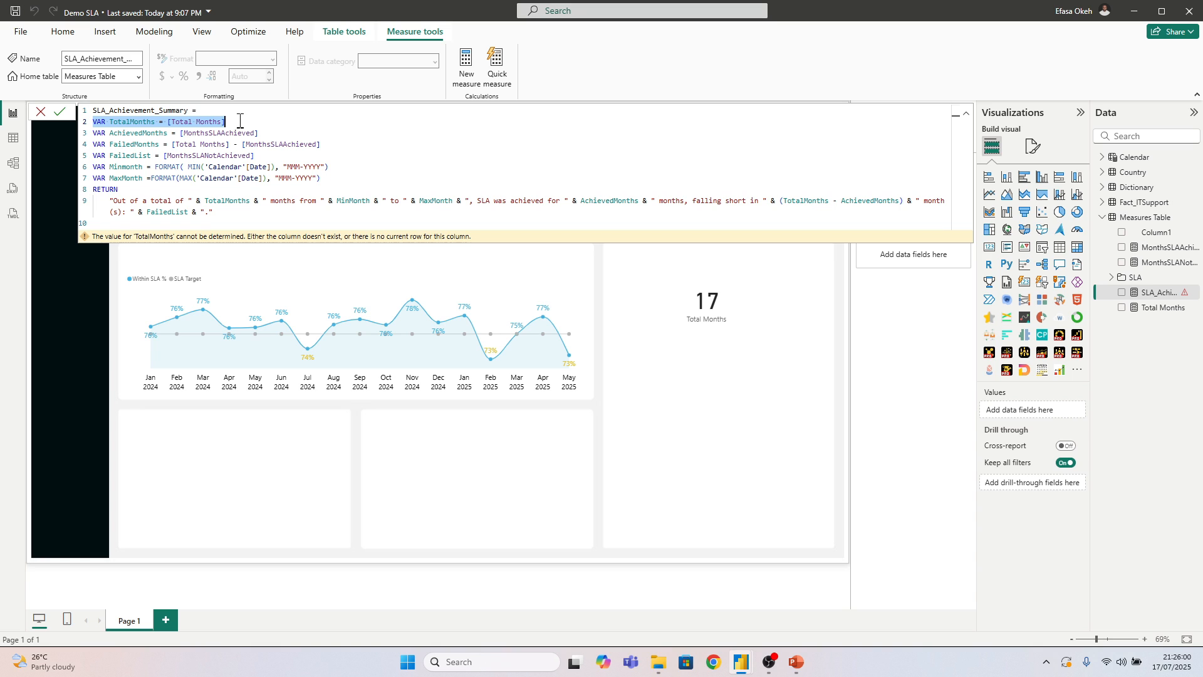
drag(260, 133, 94, 139)
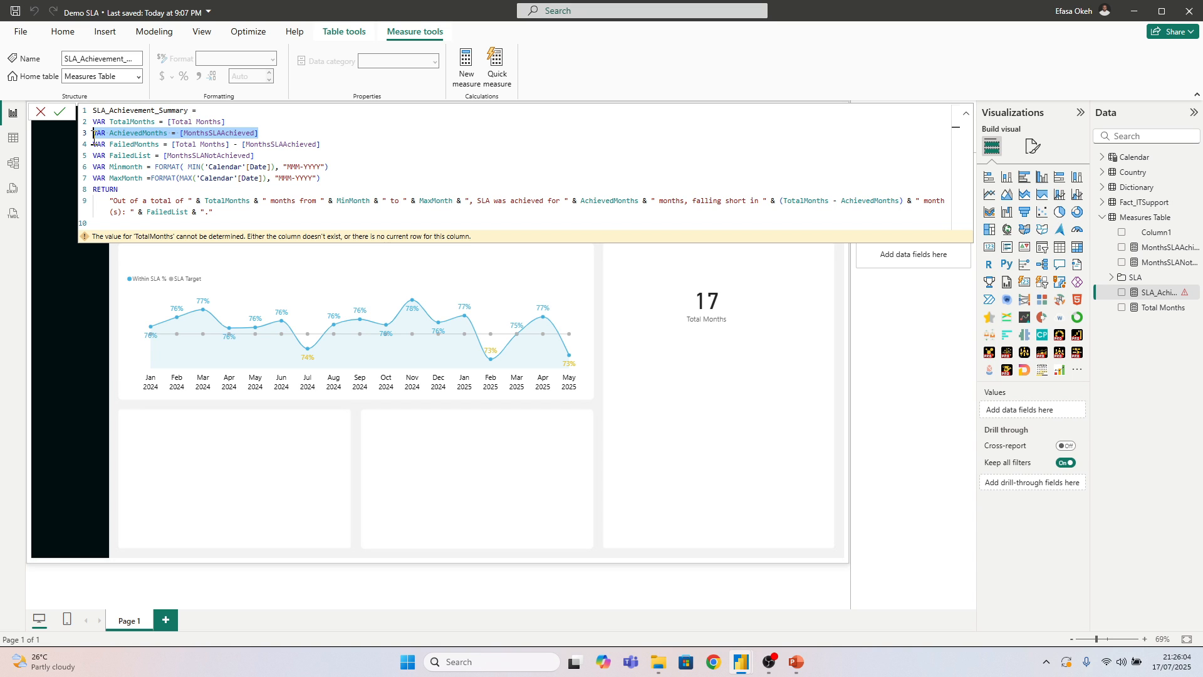
drag(321, 145, 95, 144)
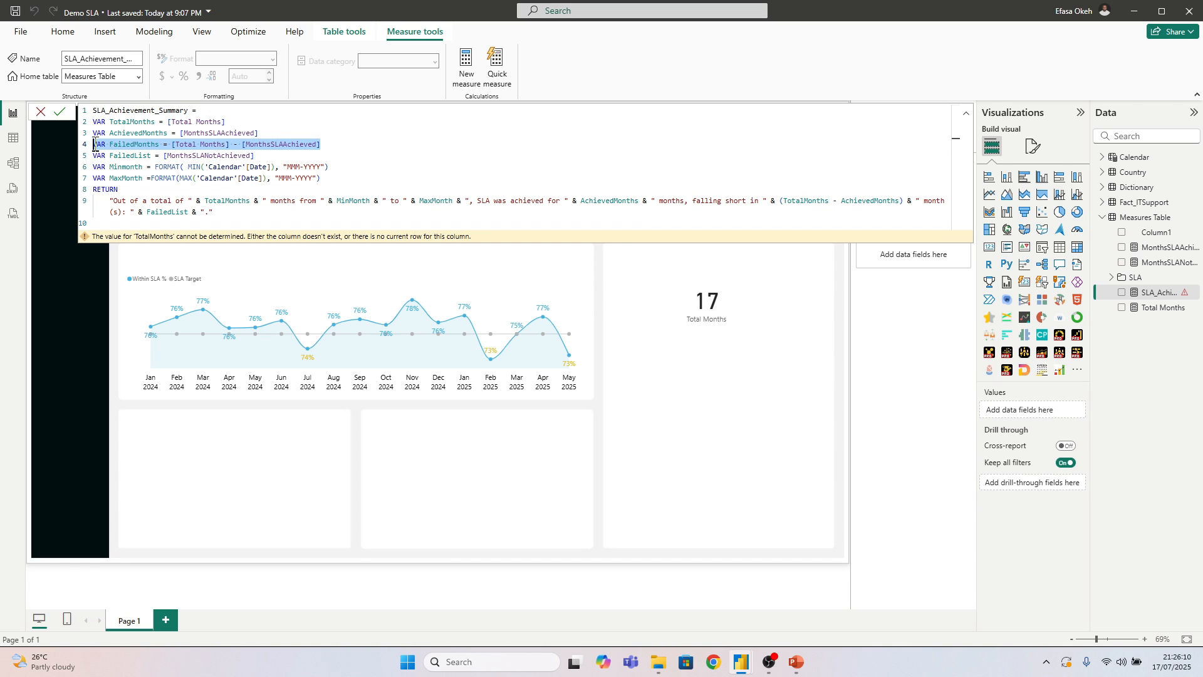
click(268, 138)
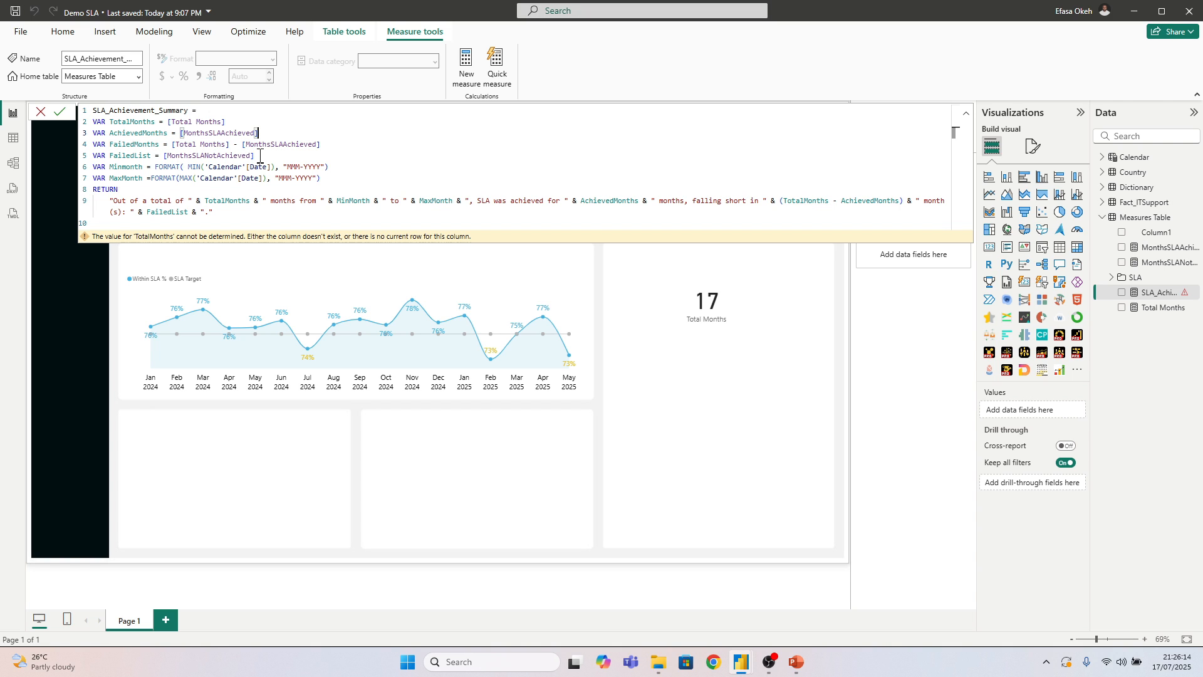
drag(260, 156, 82, 158)
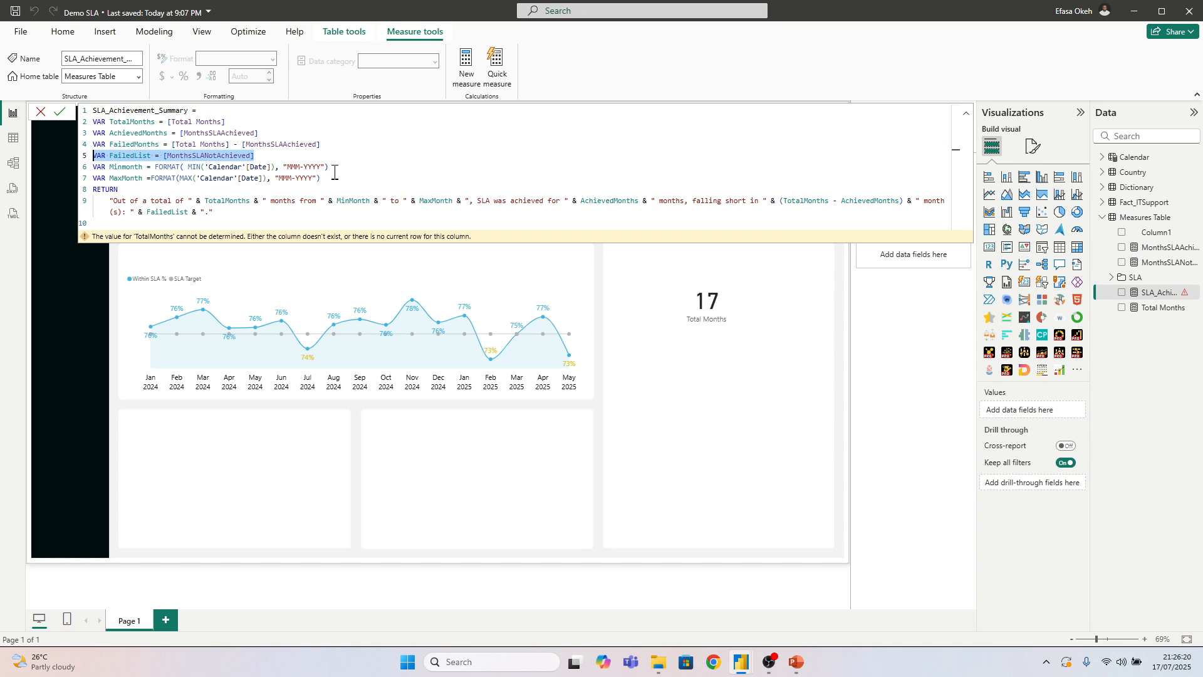
drag(321, 178, 202, 176)
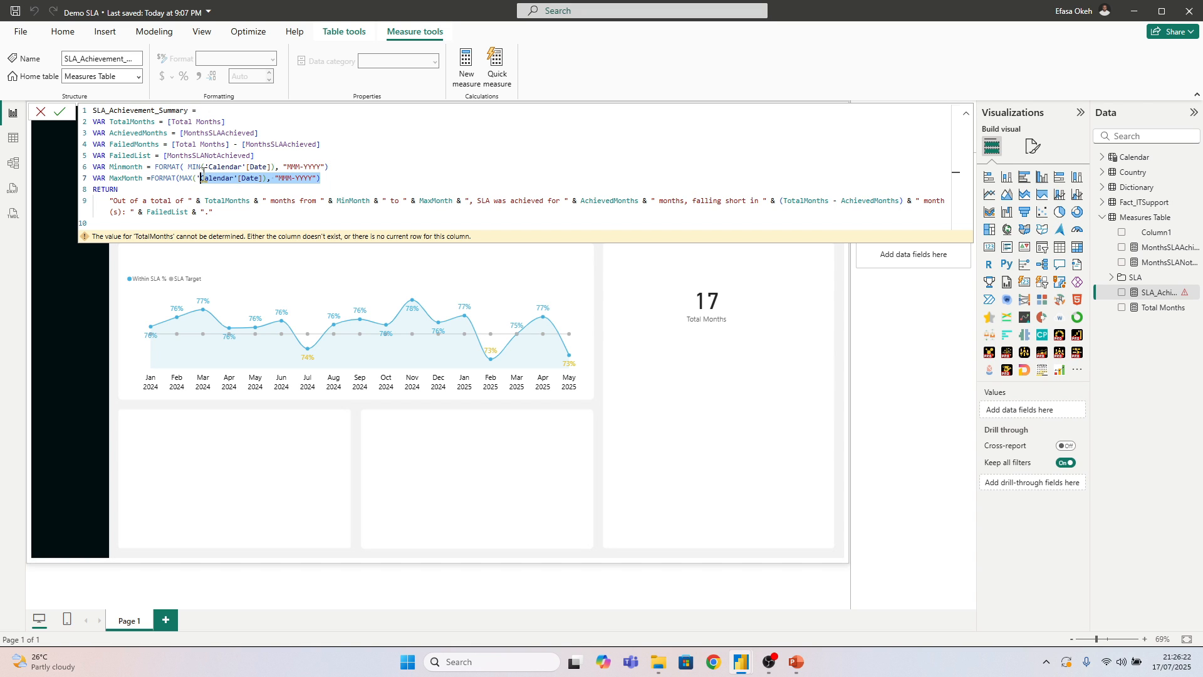
click(333, 177)
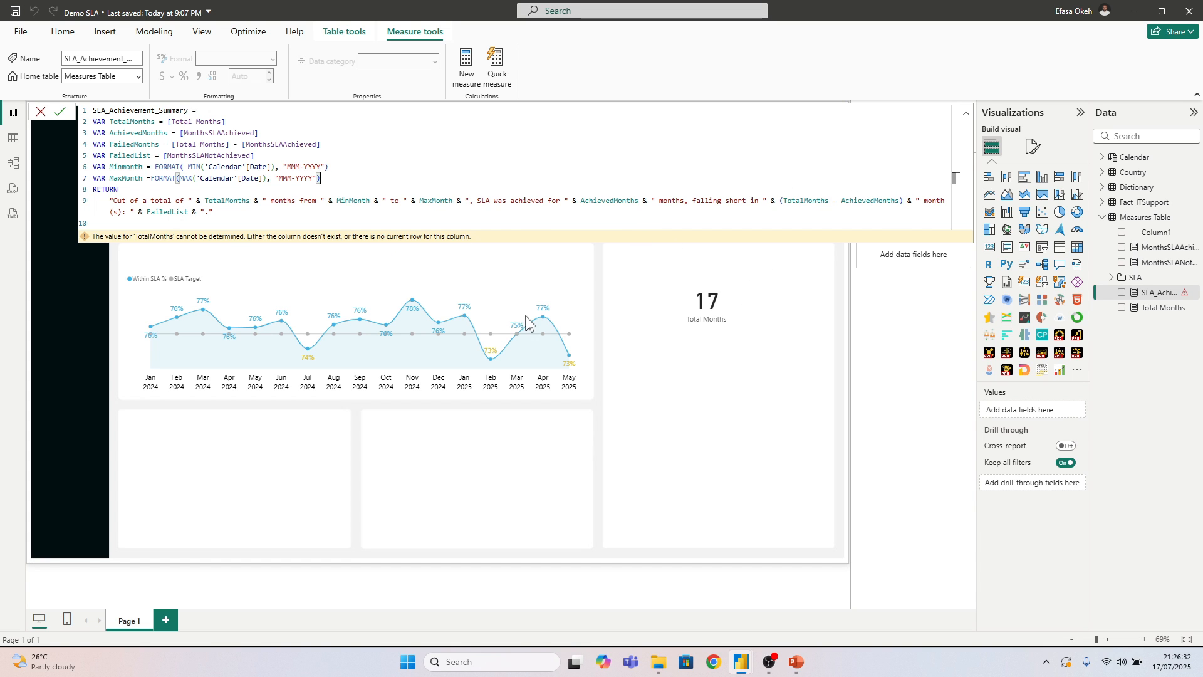
click(608, 362)
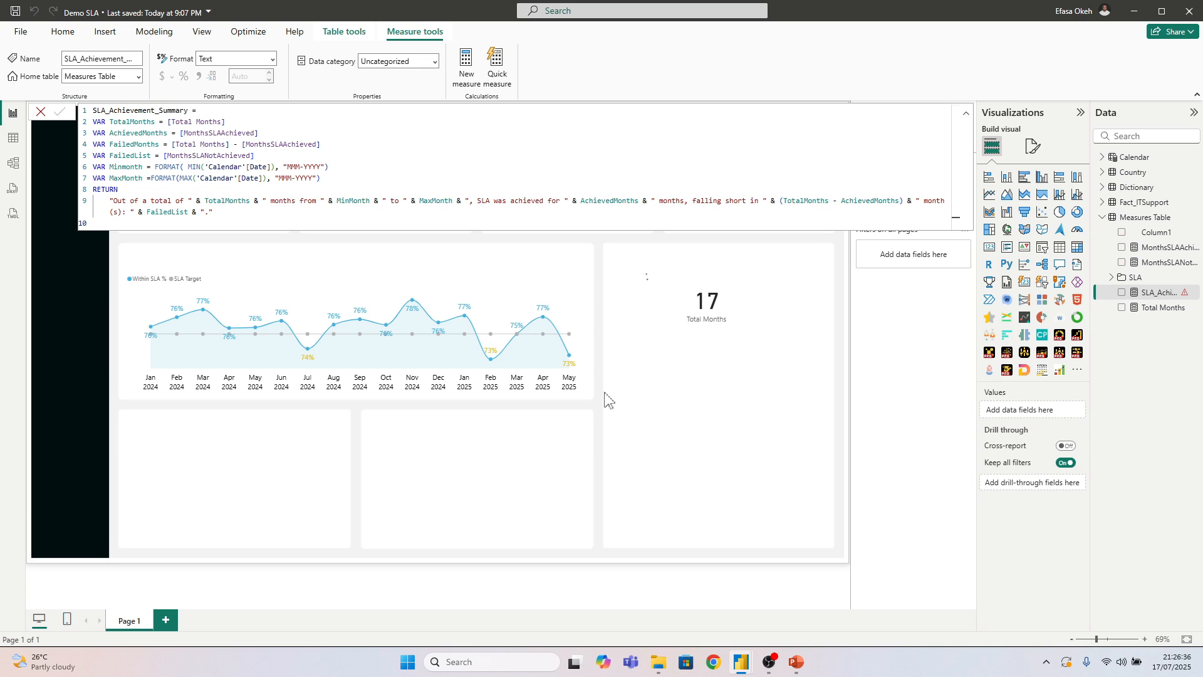
click(633, 392)
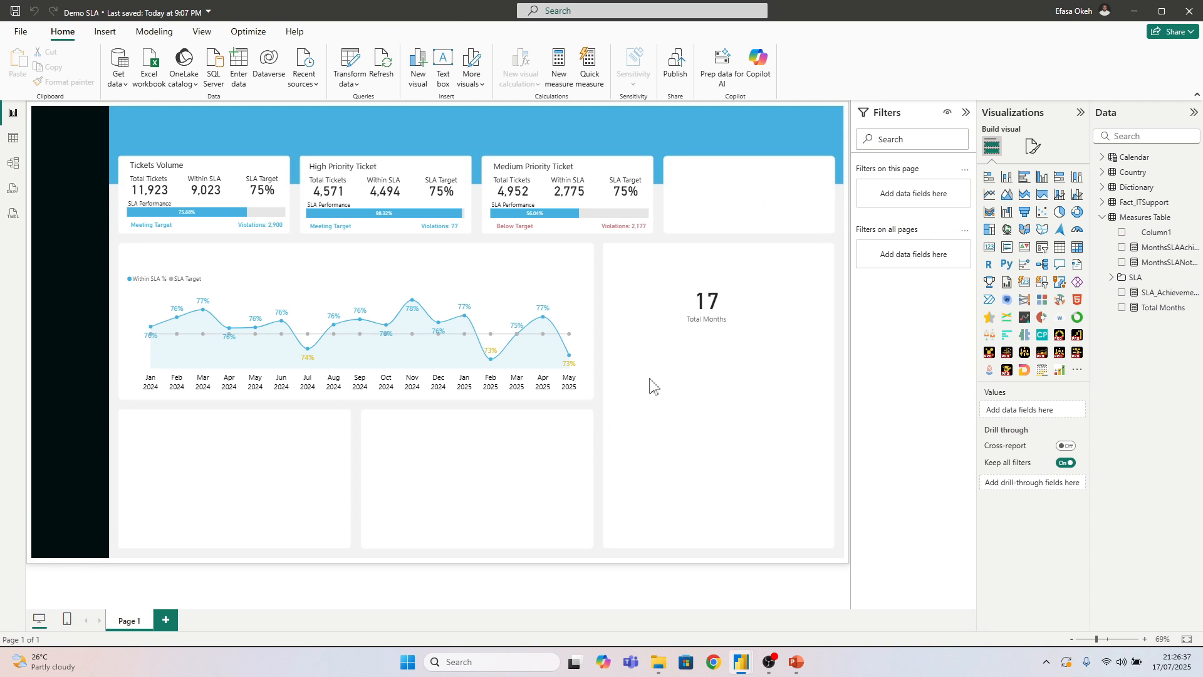
Add a card visual showing SLA_Achievement_Summary and enlarge it across the page so the whole sentence fits
click(989, 246)
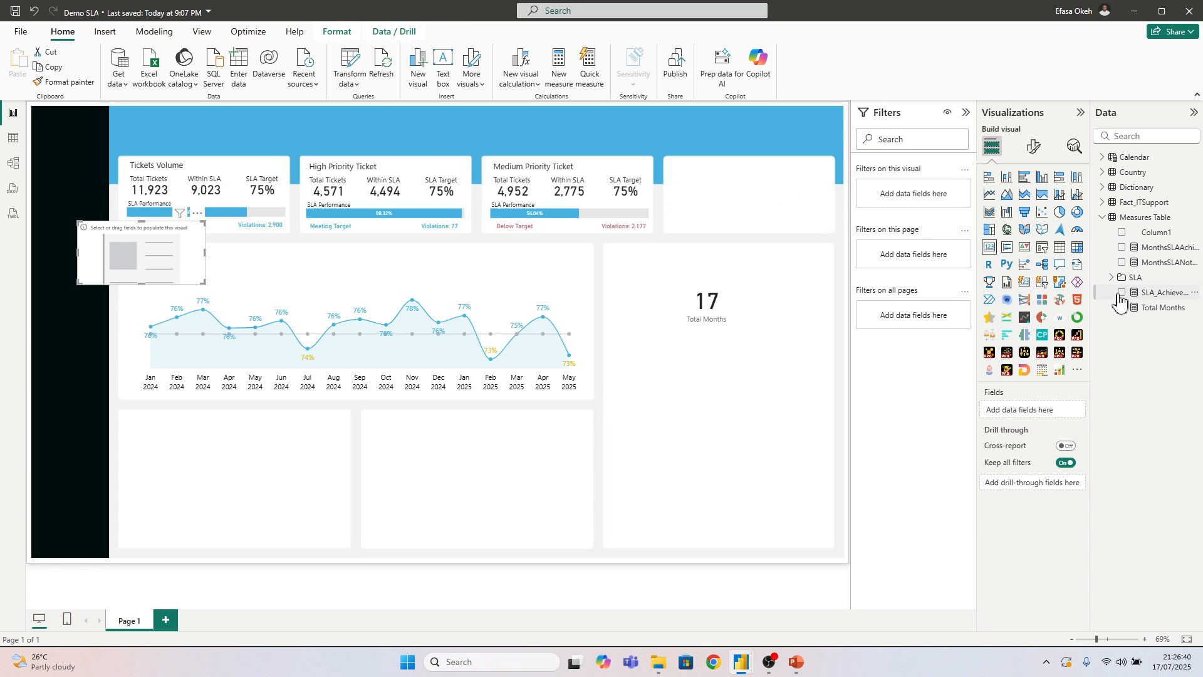
click(1122, 292)
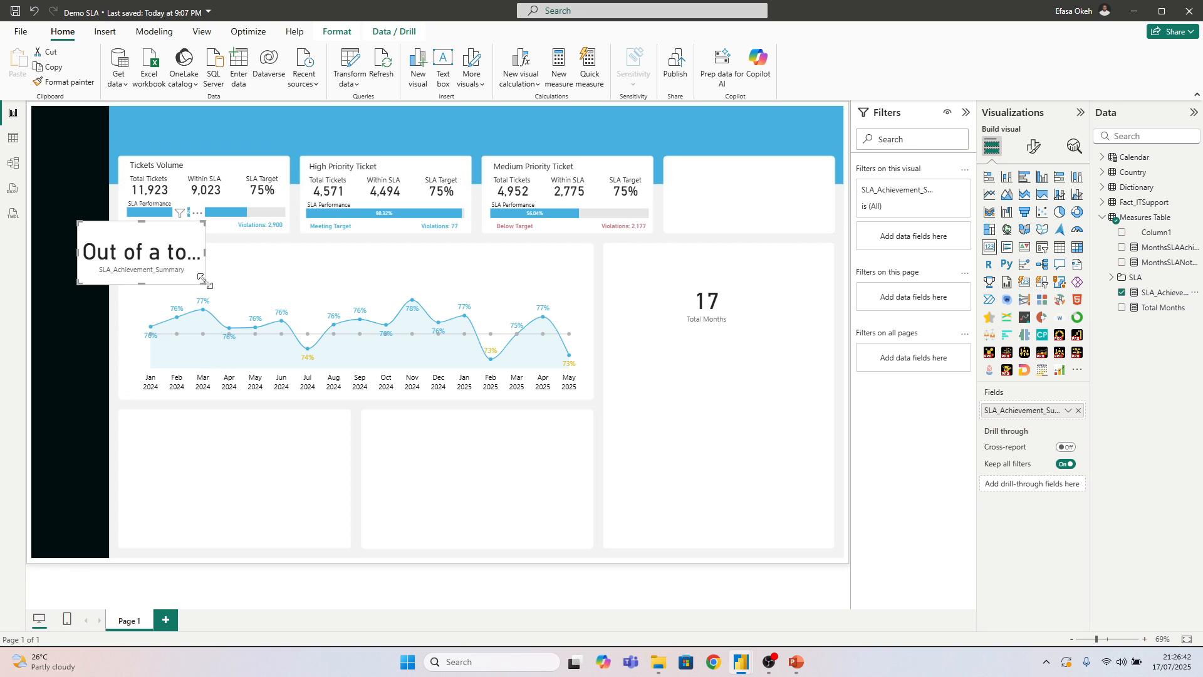
drag(205, 282, 729, 356)
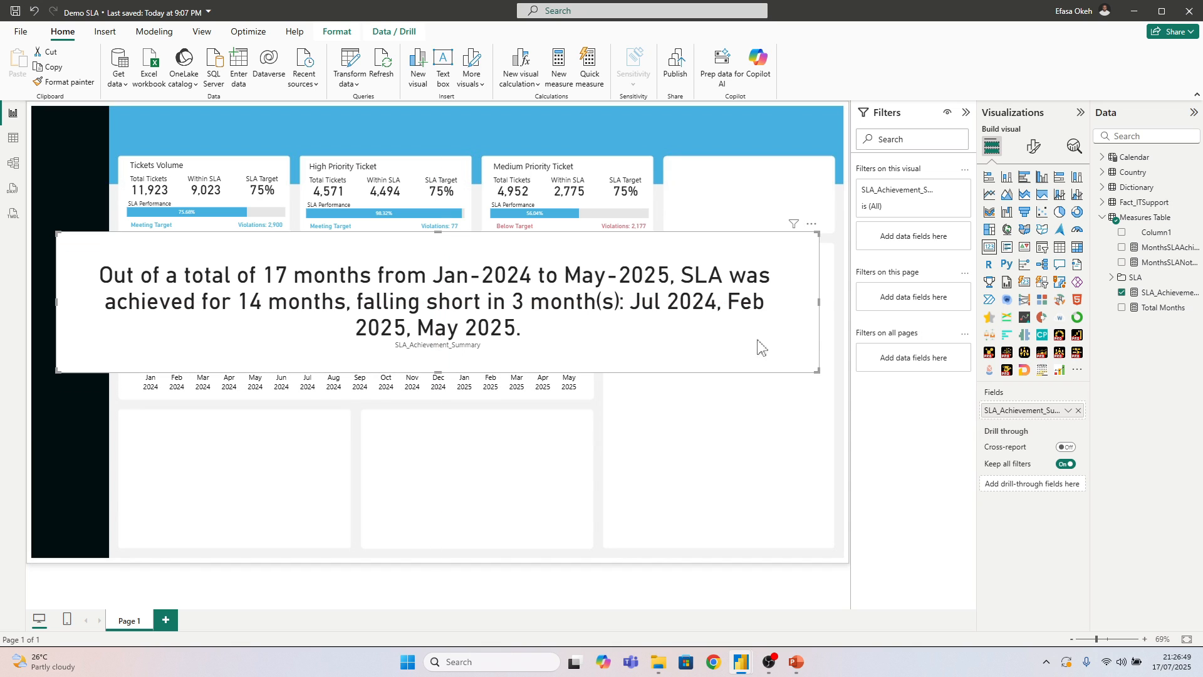
Set the summary card's callout value font size to 12 and turn off its category label
click(1034, 146)
click(1006, 234)
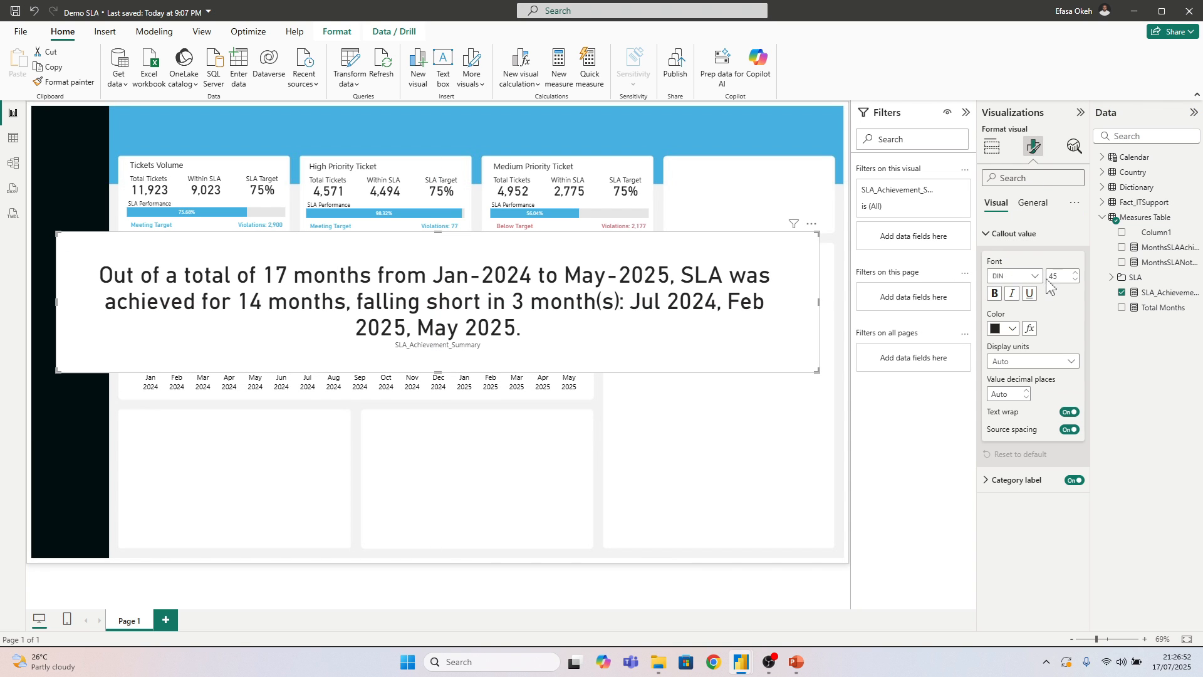
click(1058, 275)
text(12)
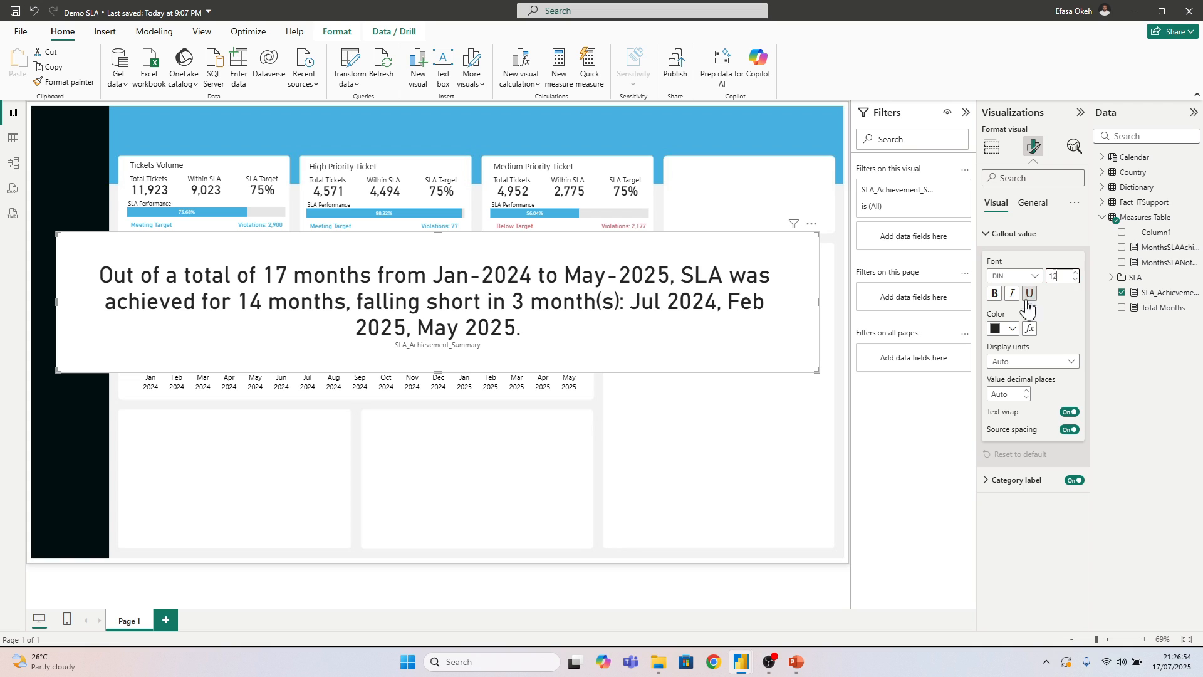
key(Return)
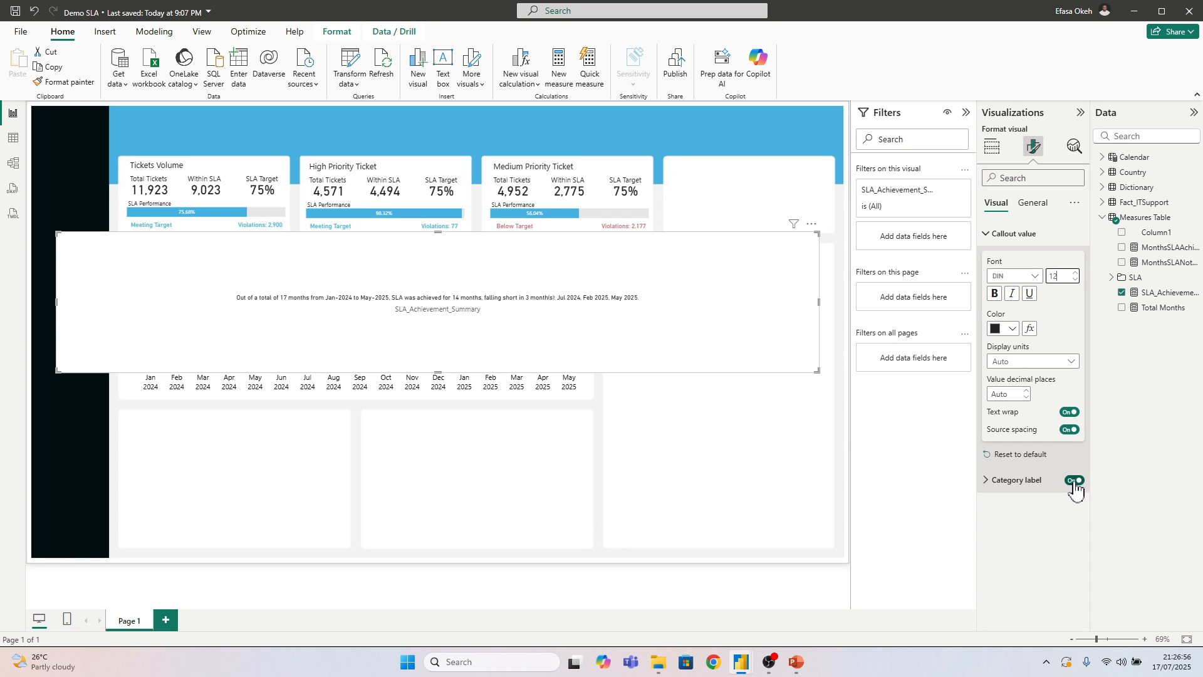
click(1073, 480)
click(1005, 235)
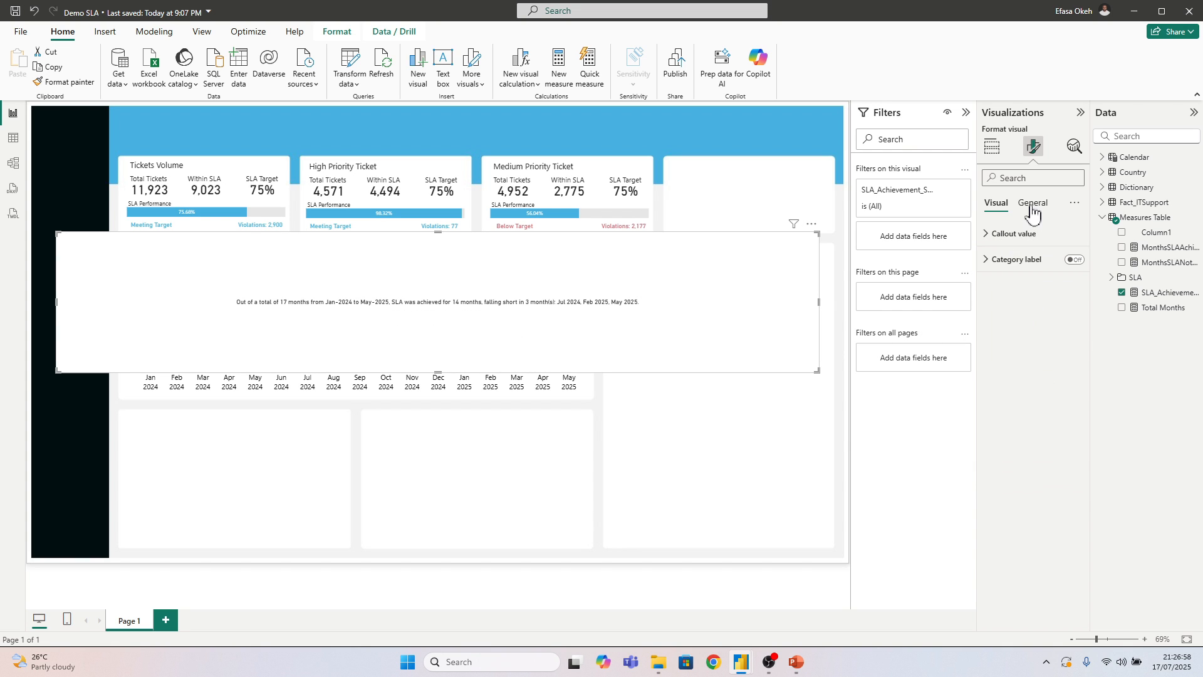
Turn off the summary card's background in its general effects
click(1032, 203)
click(1052, 284)
click(1059, 315)
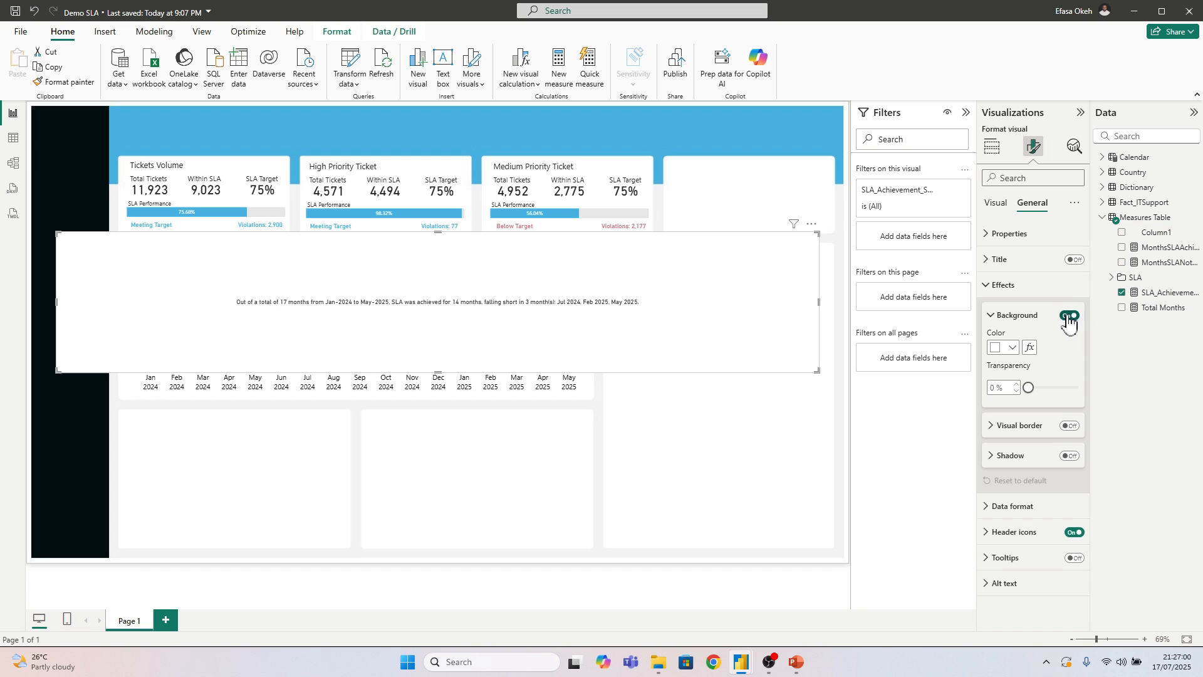
click(1075, 316)
Shrink the summary card to a narrow strip and fit it above the SLA line chart as its heading
drag(817, 371, 549, 285)
drag(589, 280, 590, 272)
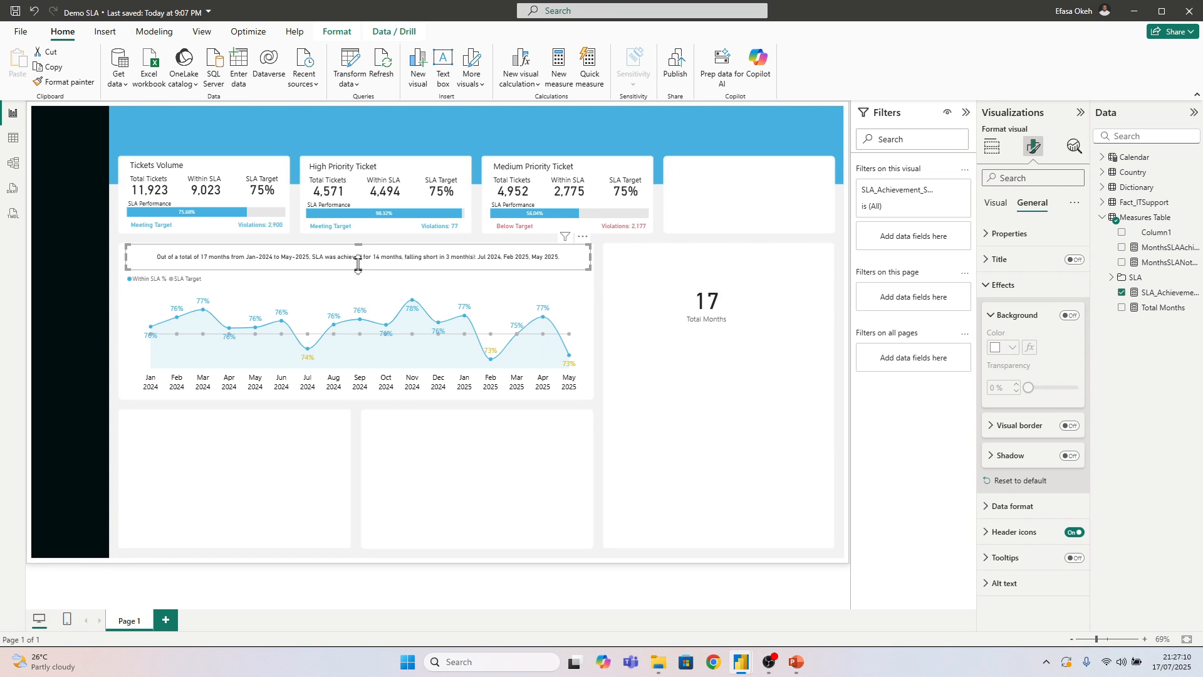
drag(359, 269, 360, 282)
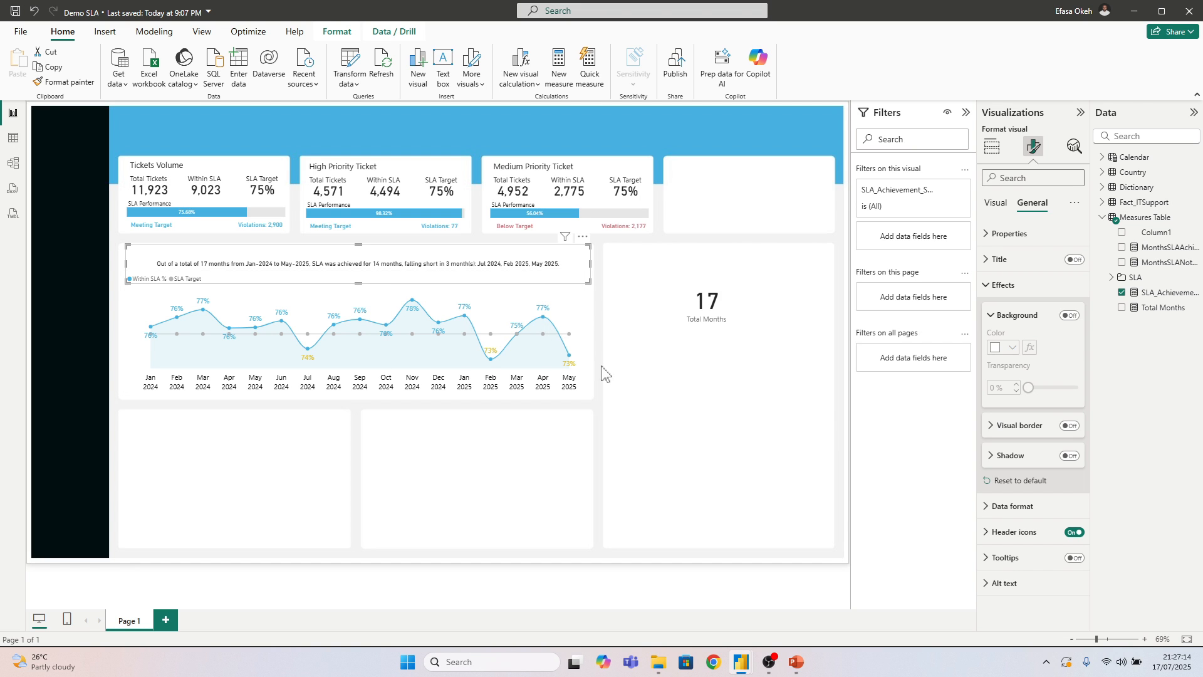
click(613, 399)
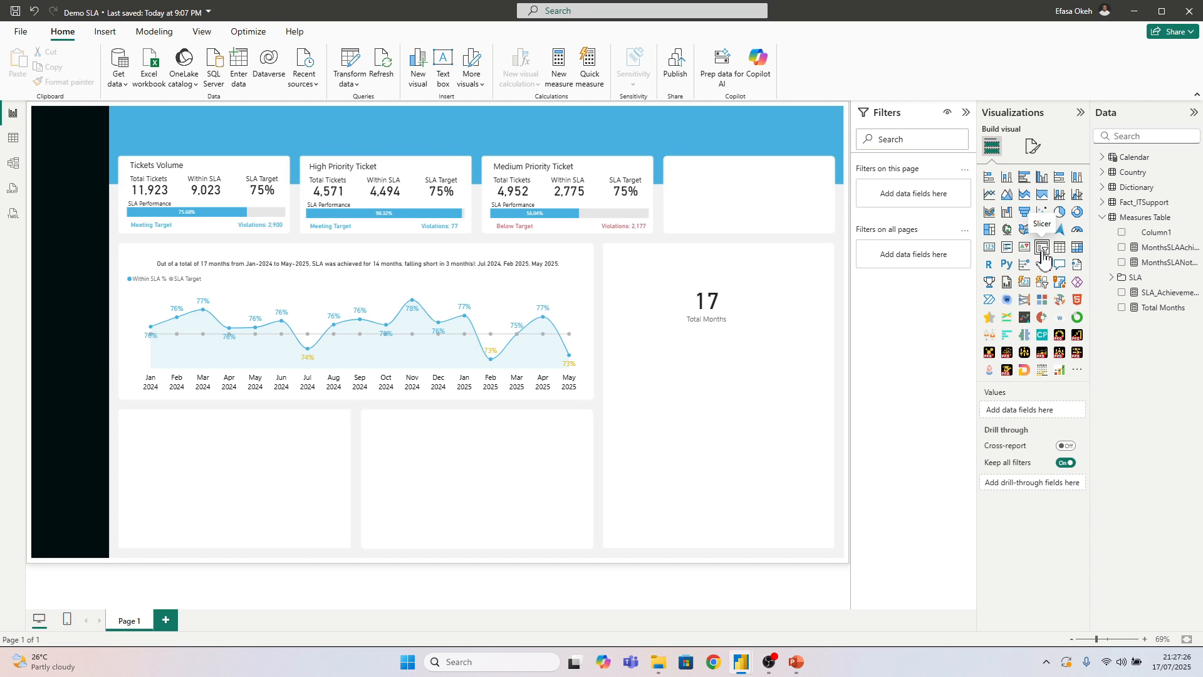
Add a slicer for Fact_ITSupport's Department field to the dark sidebar and size it to fit all the departments
drag(1042, 257, 81, 295)
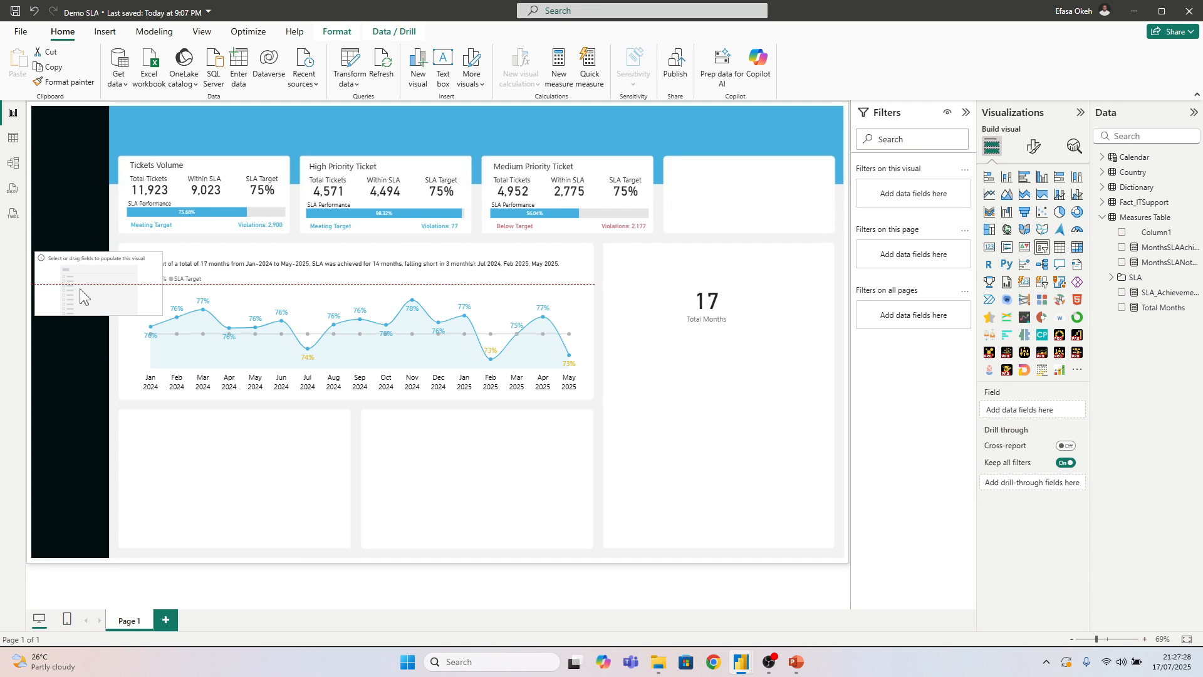
drag(164, 315, 96, 319)
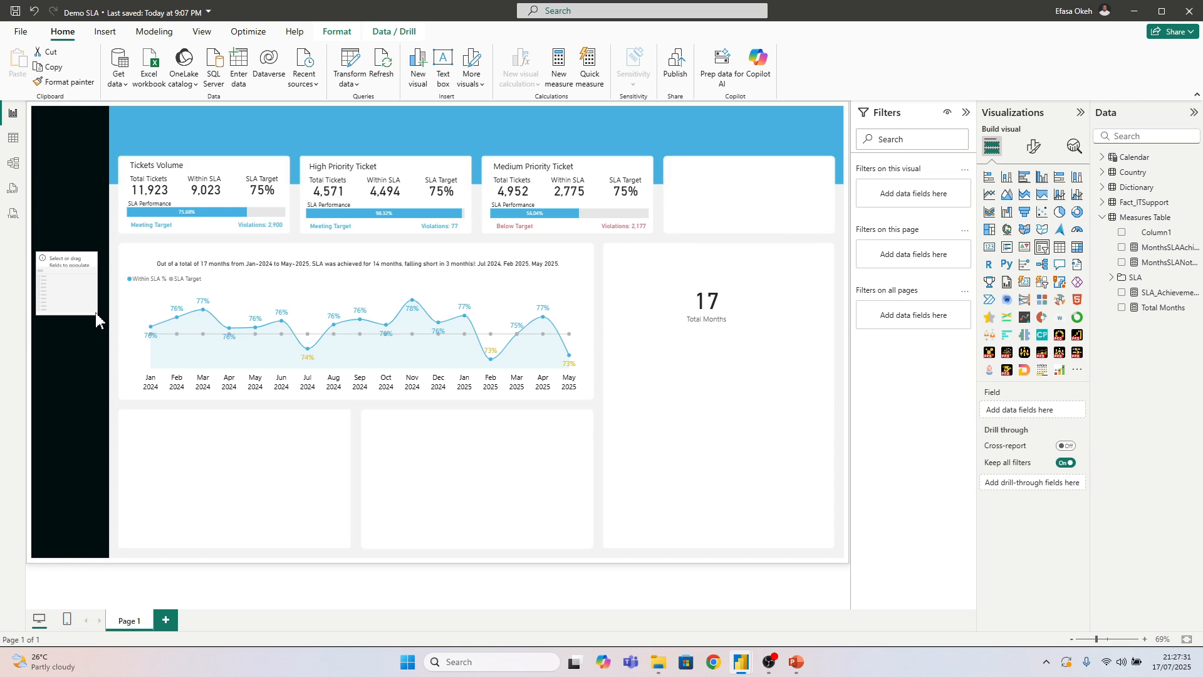
click(1104, 216)
click(1102, 202)
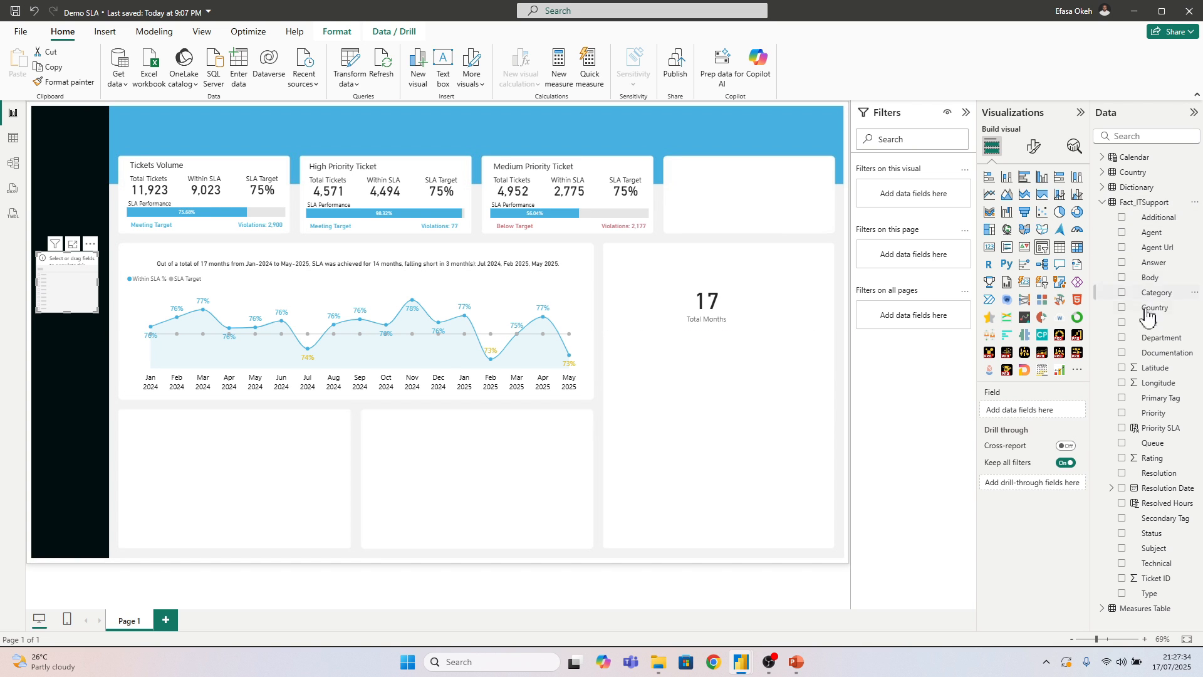
click(1122, 338)
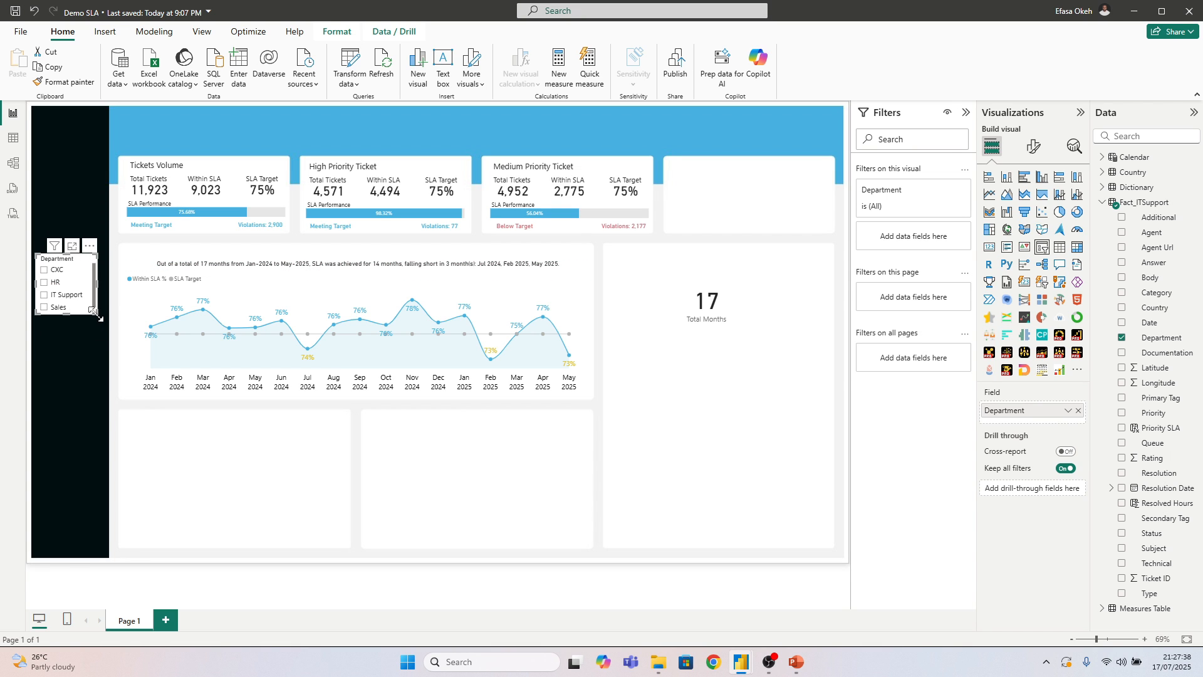
mouse_move(94, 318)
mouse_down()
mouse_move(99, 342)
mouse_move(100, 331)
mouse_up()
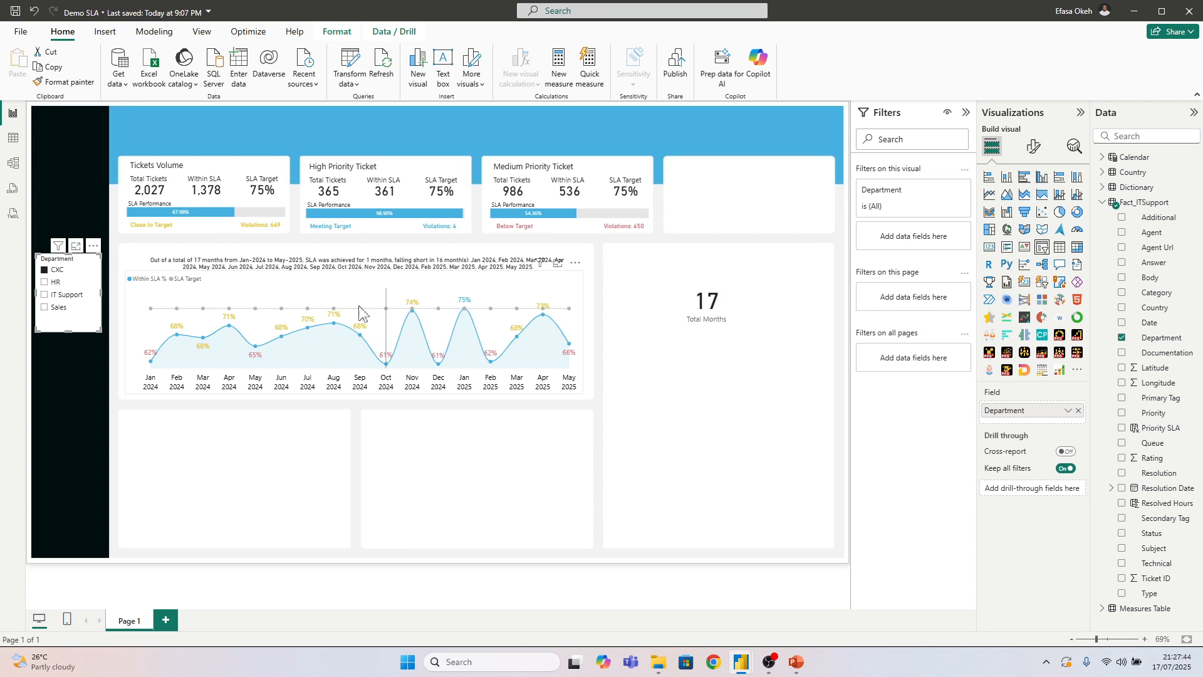
Test the Department slicer by filtering the page by HR, IT Support, Sales and CXC in turn, and clear the selection
click(53, 283)
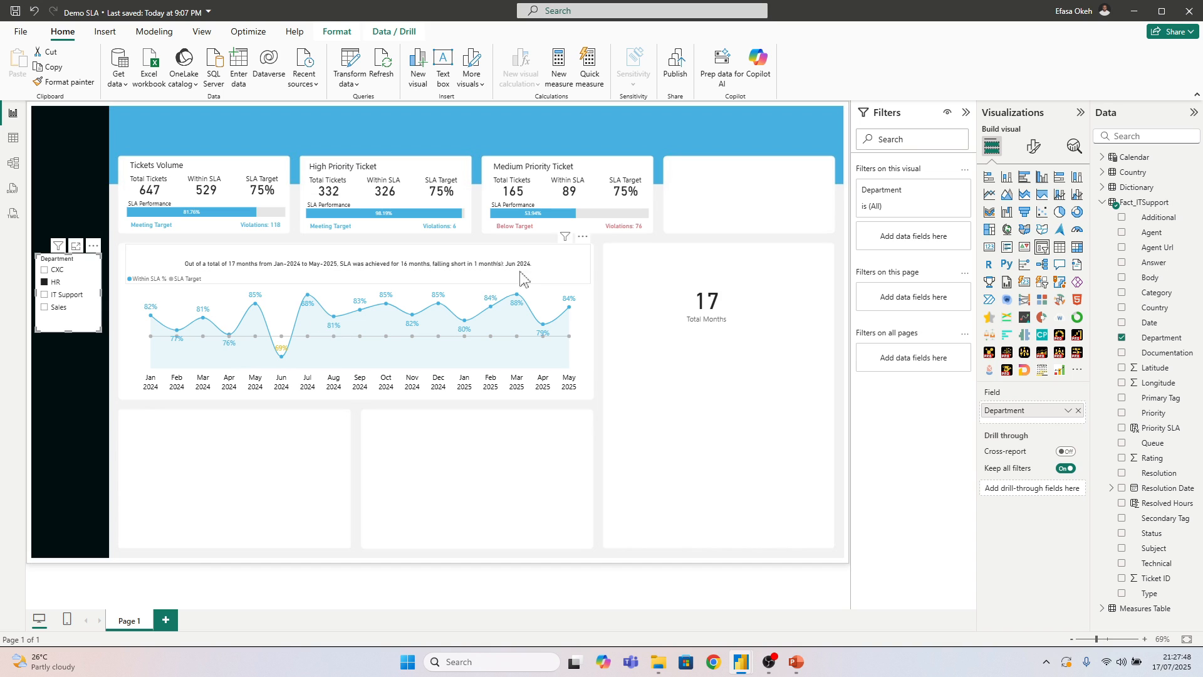
click(67, 296)
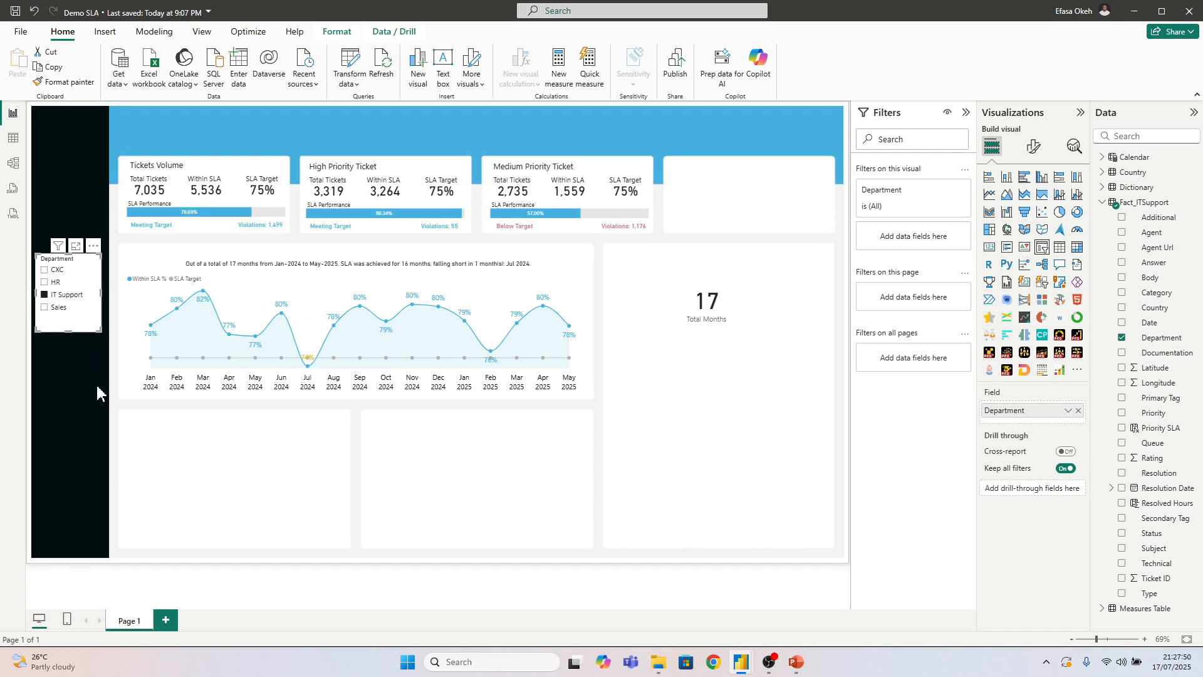
click(57, 307)
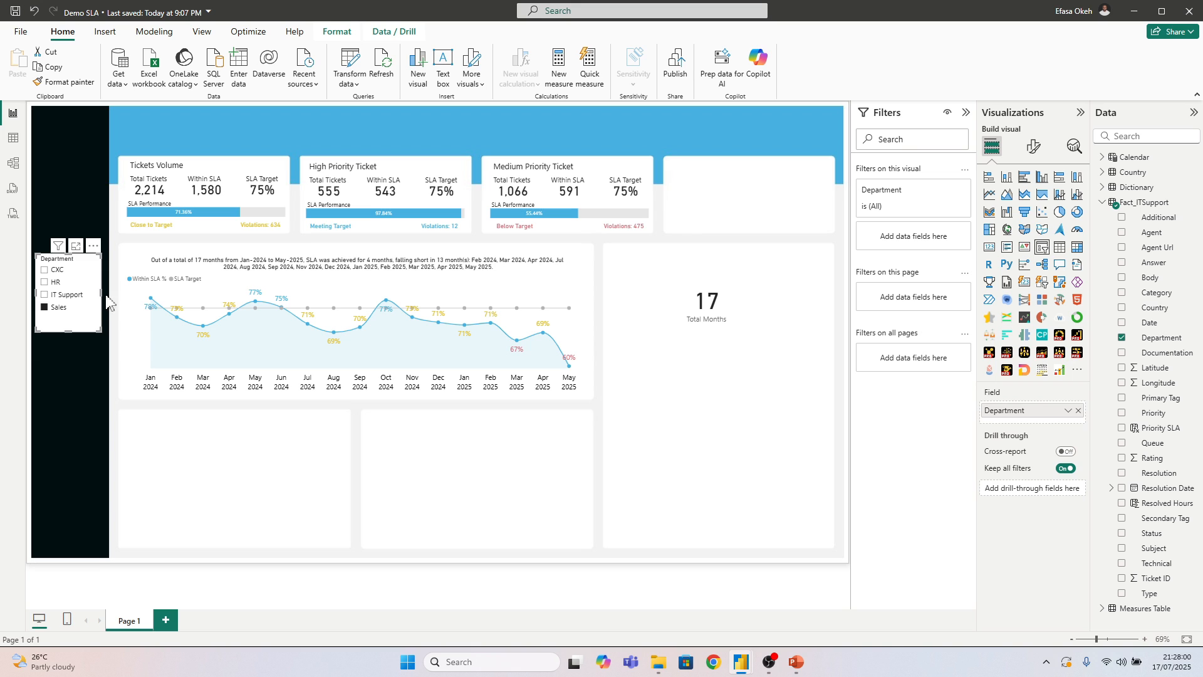
click(53, 281)
click(53, 282)
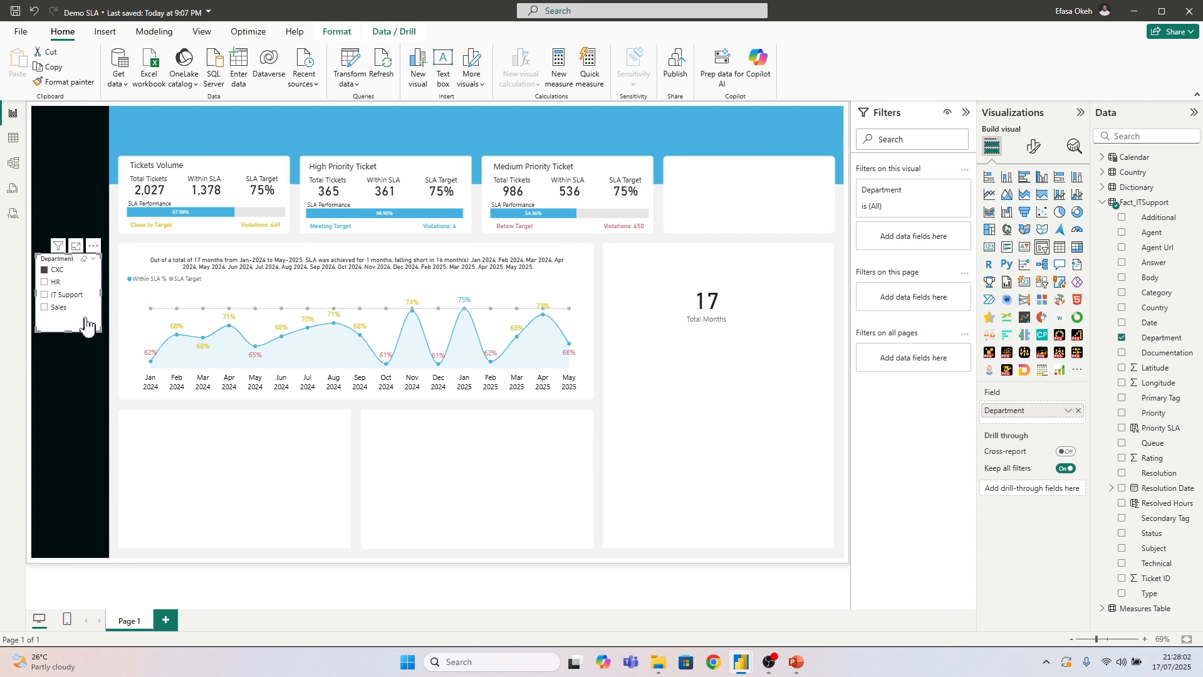
click(328, 475)
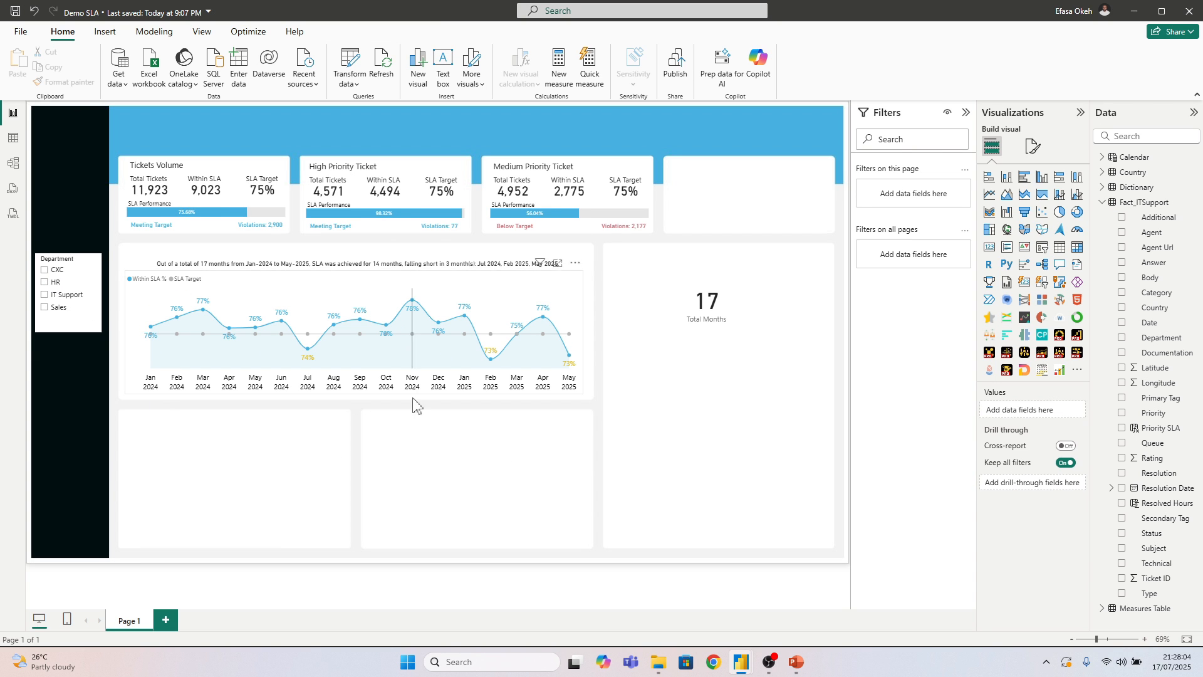
Delete the Total Months card from the page
click(741, 313)
click(763, 263)
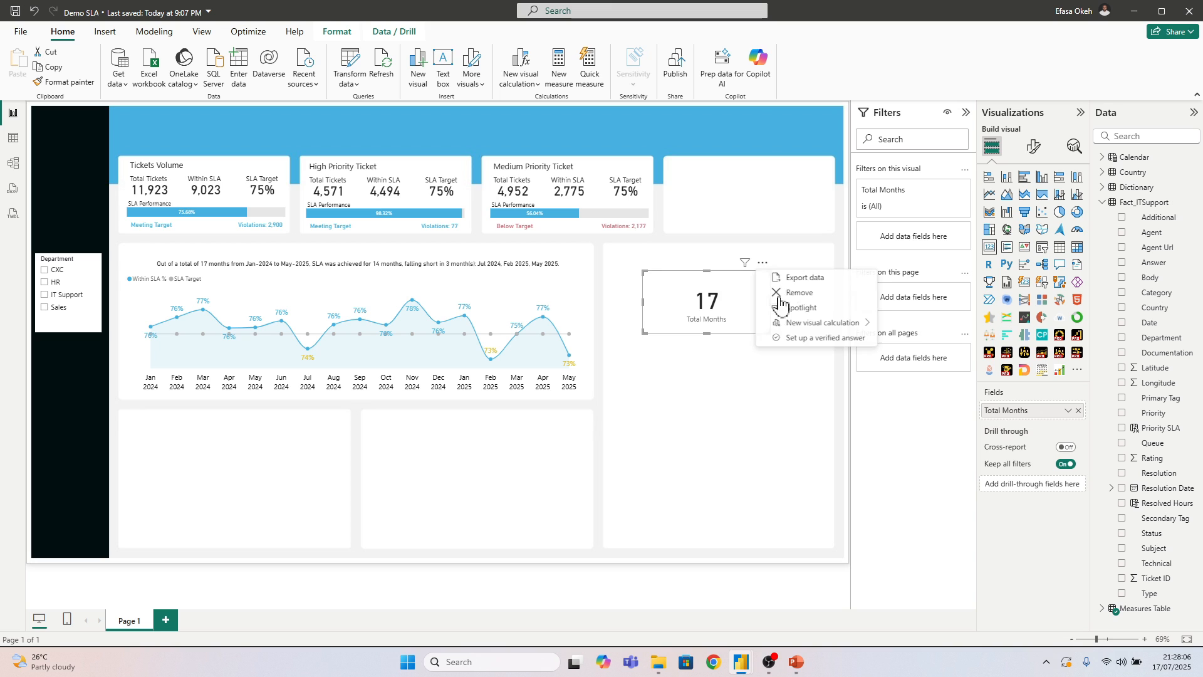
click(799, 293)
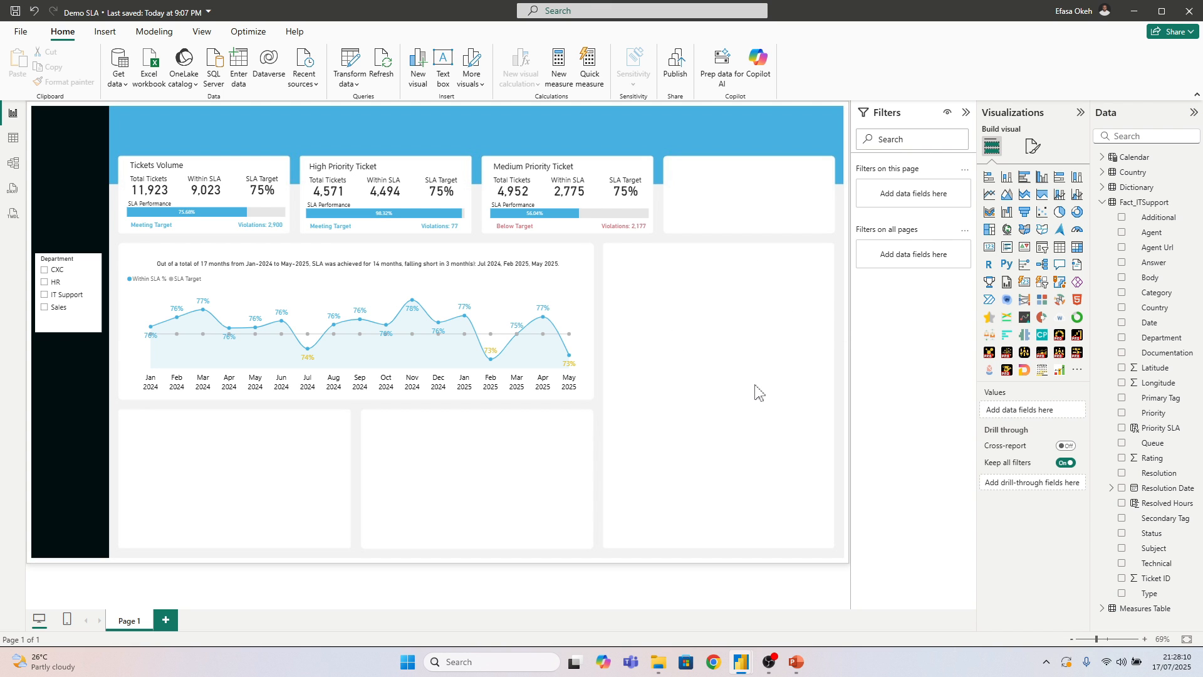
Add a matrix filling the tall empty panel beside the trend chart, with the Country and Url fields of the Country table
click(1077, 248)
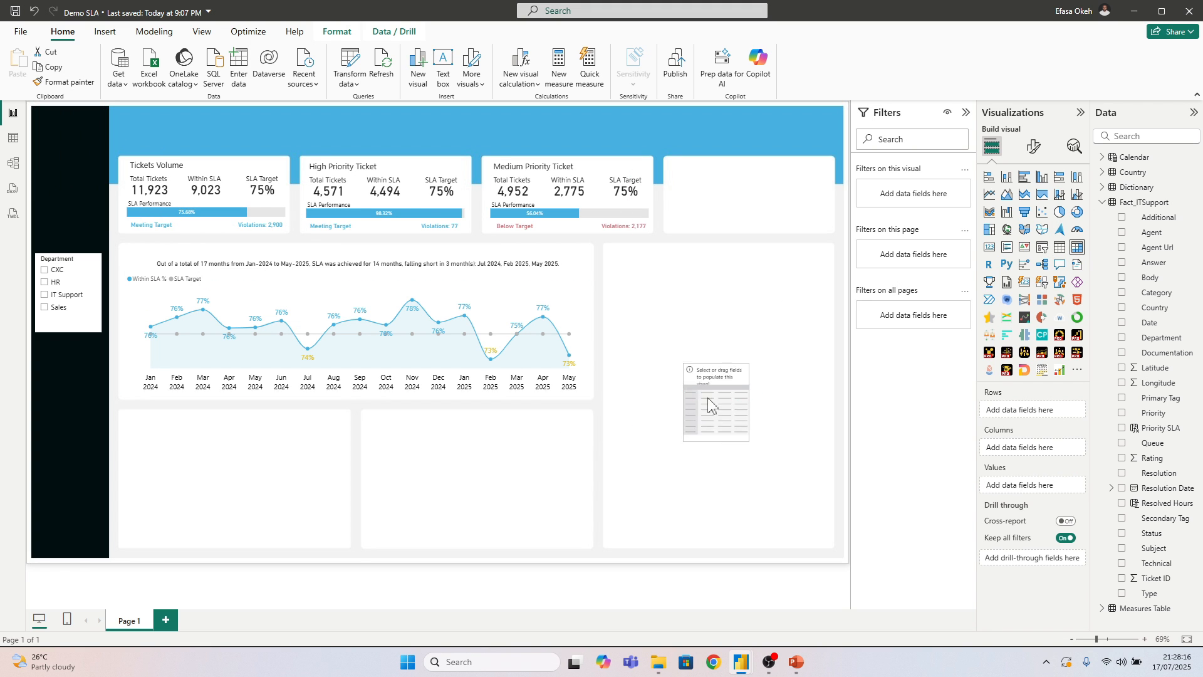
drag(708, 404, 828, 544)
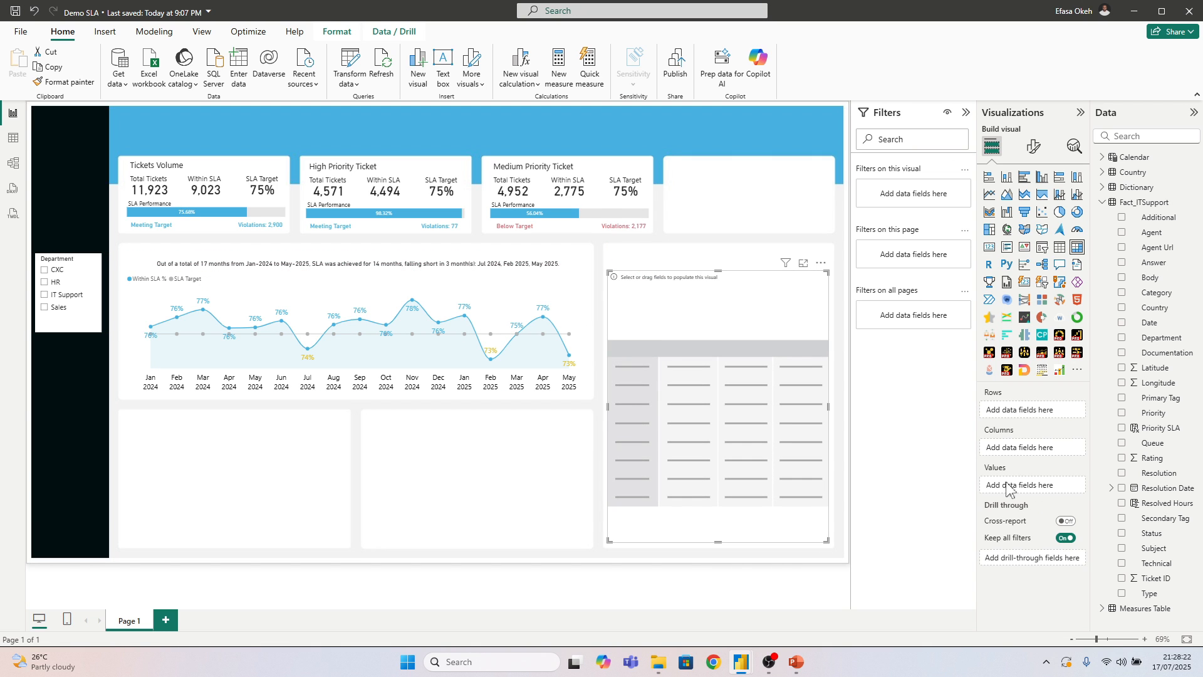
click(1102, 202)
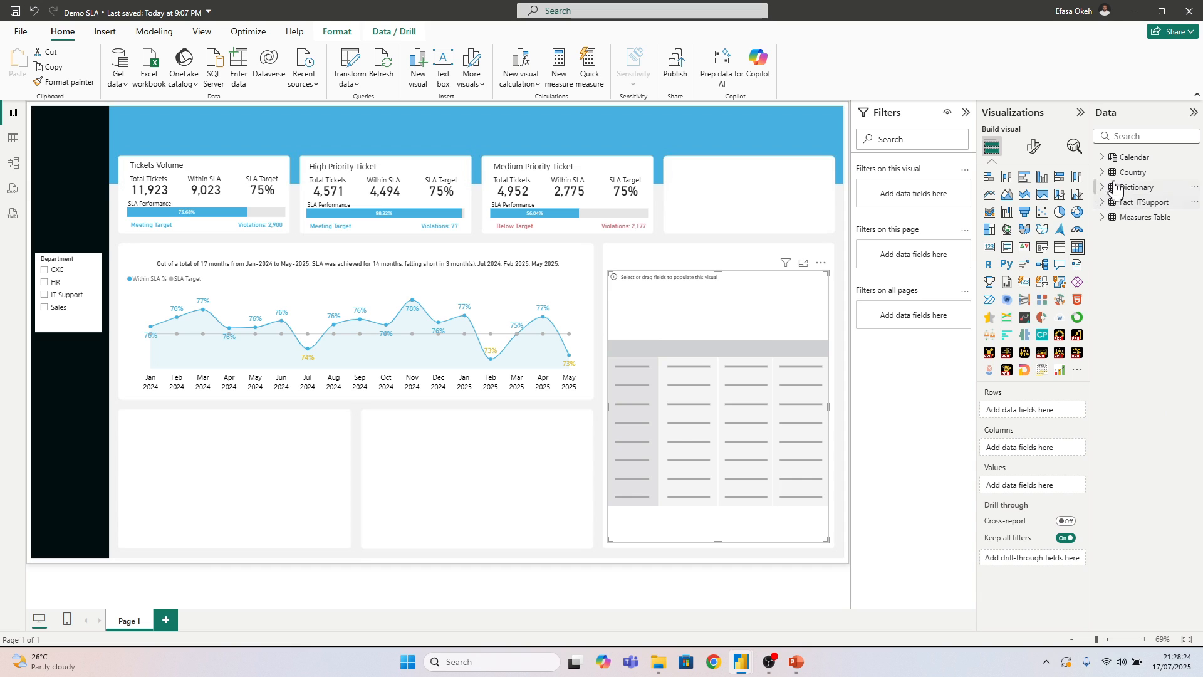
click(1102, 172)
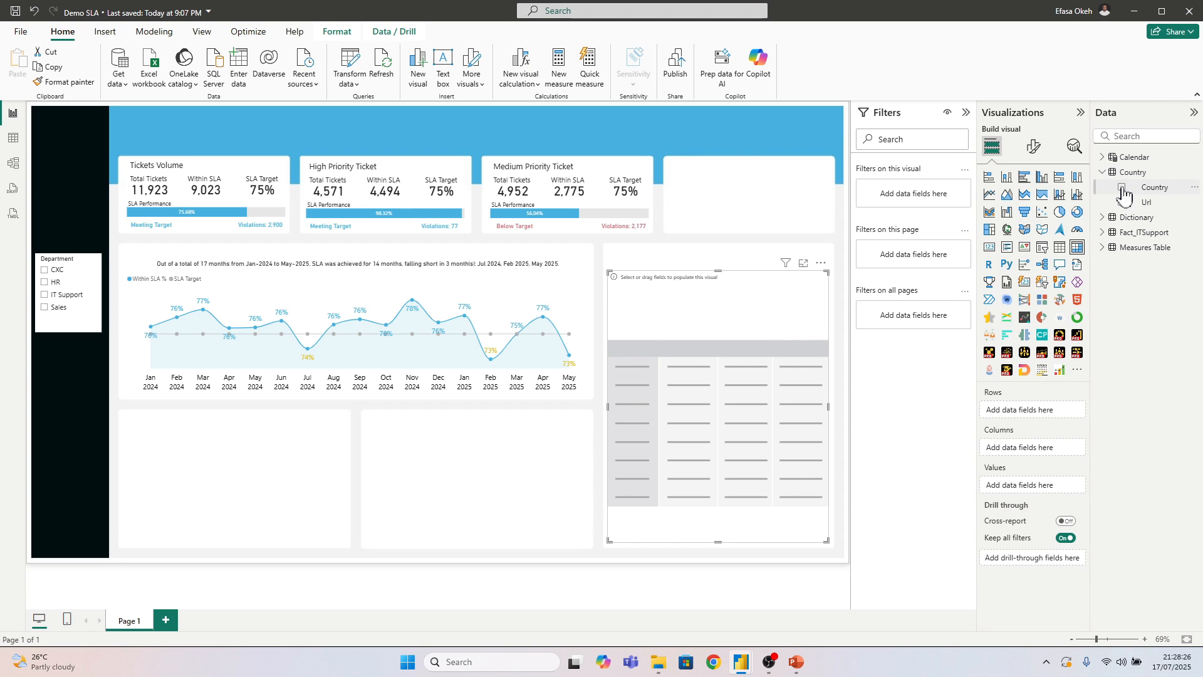
click(1122, 188)
click(1121, 201)
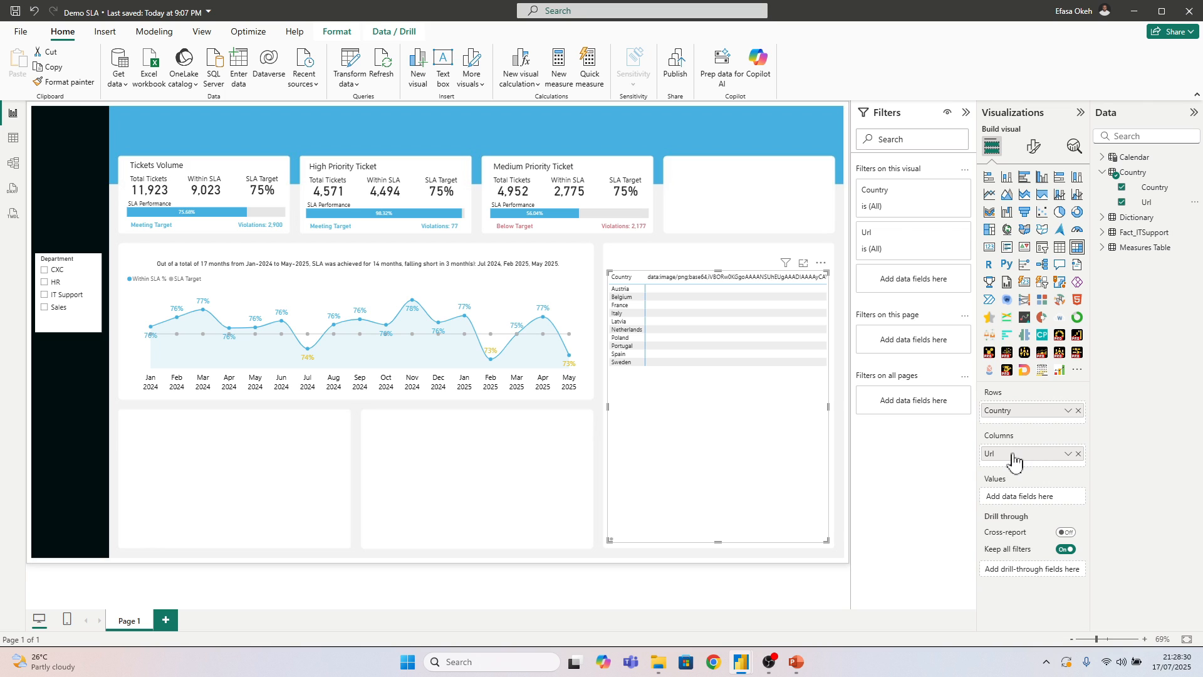
Move Url from the matrix columns to its rows and convert the visual to a table
mouse_move(1014, 454)
mouse_down()
mouse_move(1022, 418)
mouse_move(1018, 430)
mouse_up()
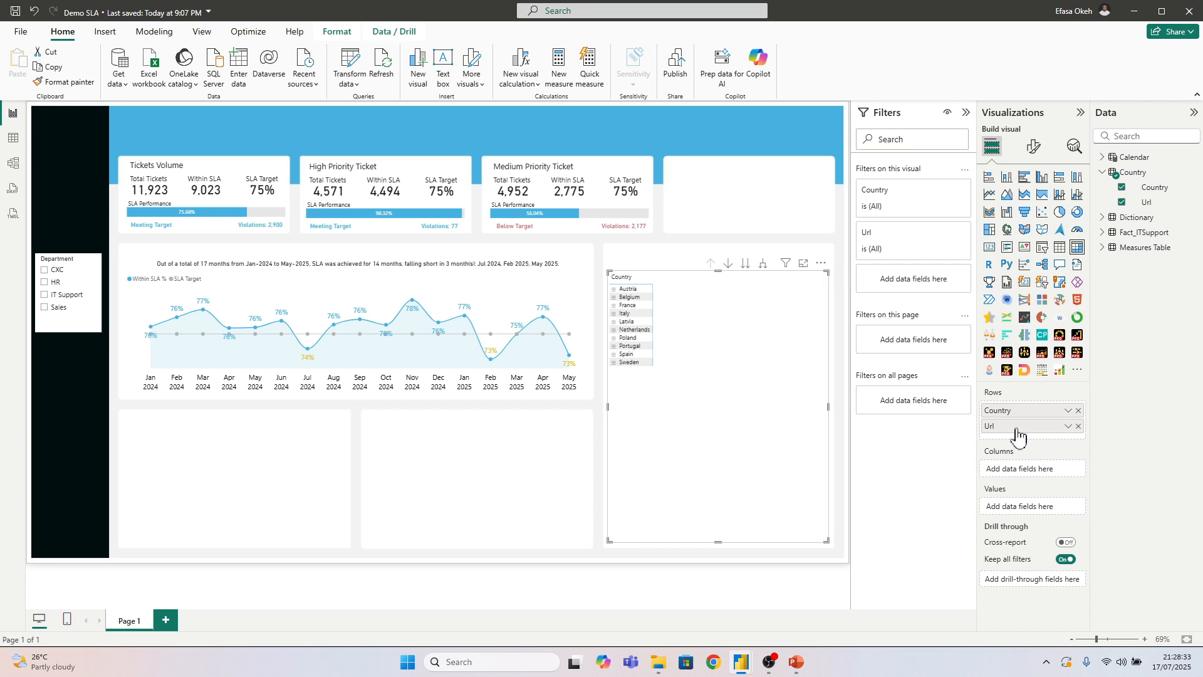
click(1062, 252)
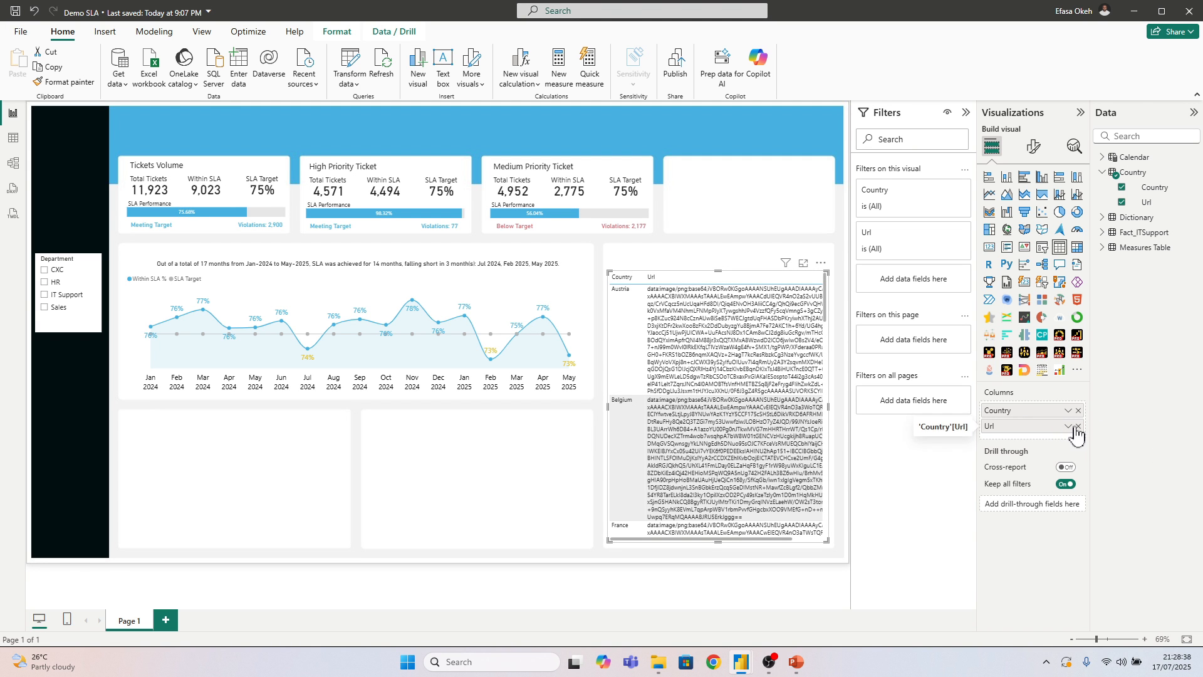
Set the data category of the Country table's Url column to Image URL
click(728, 314)
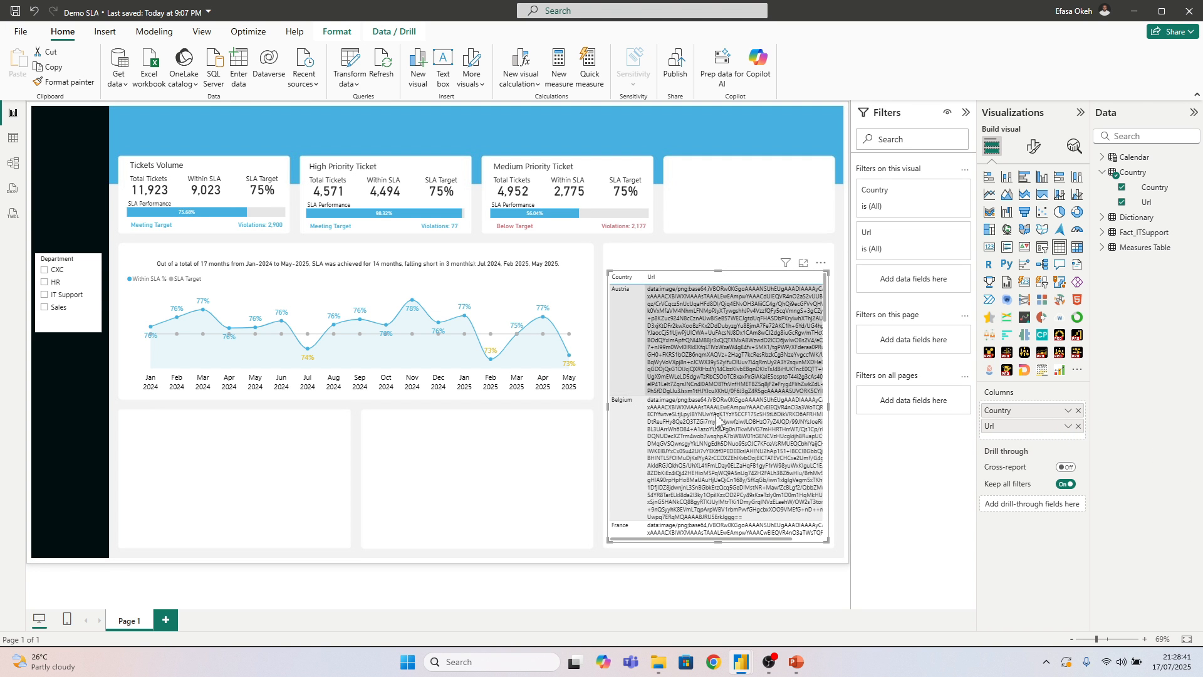
click(1148, 203)
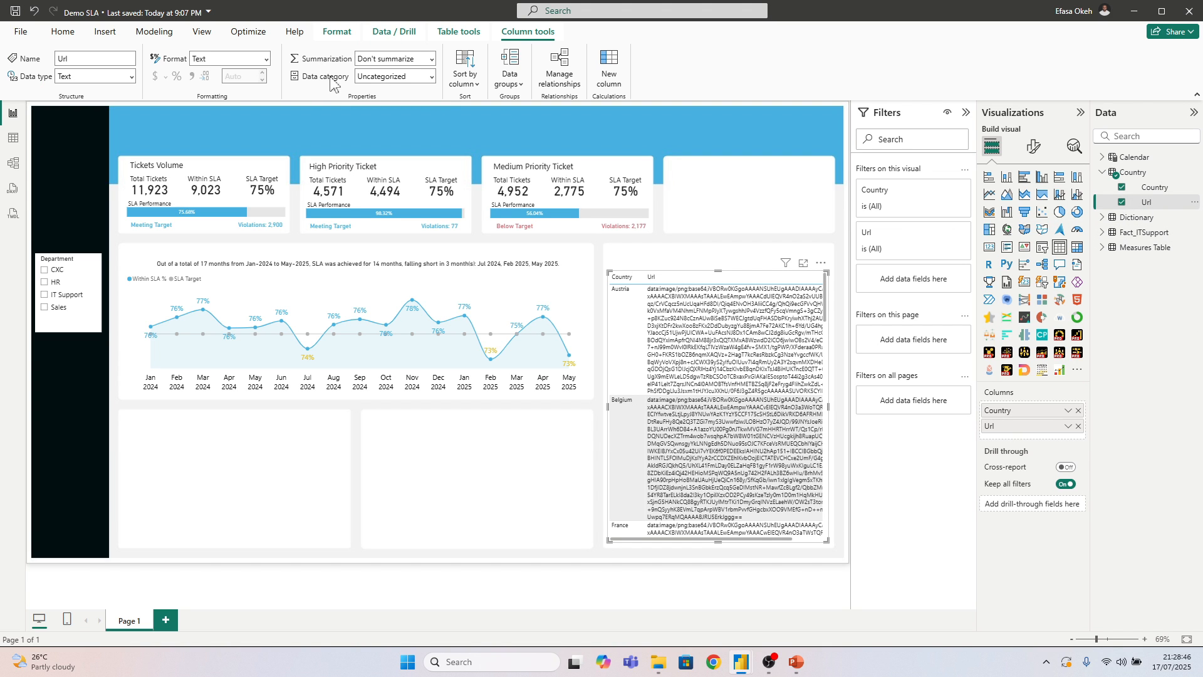
click(432, 76)
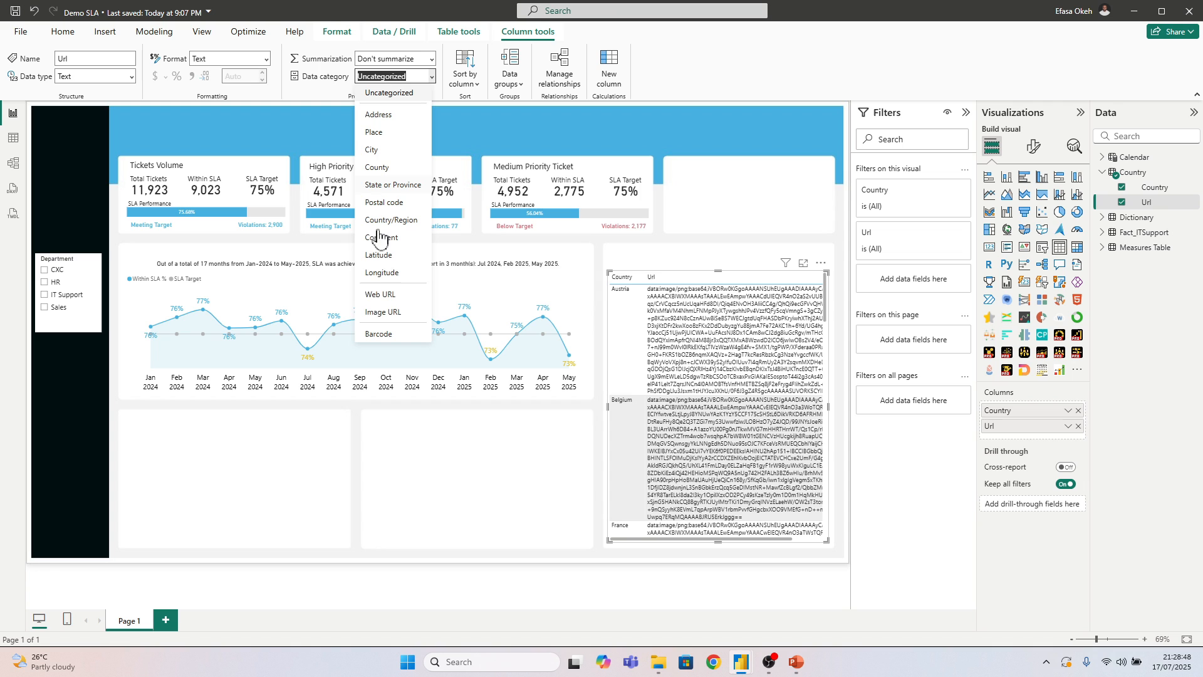
click(383, 312)
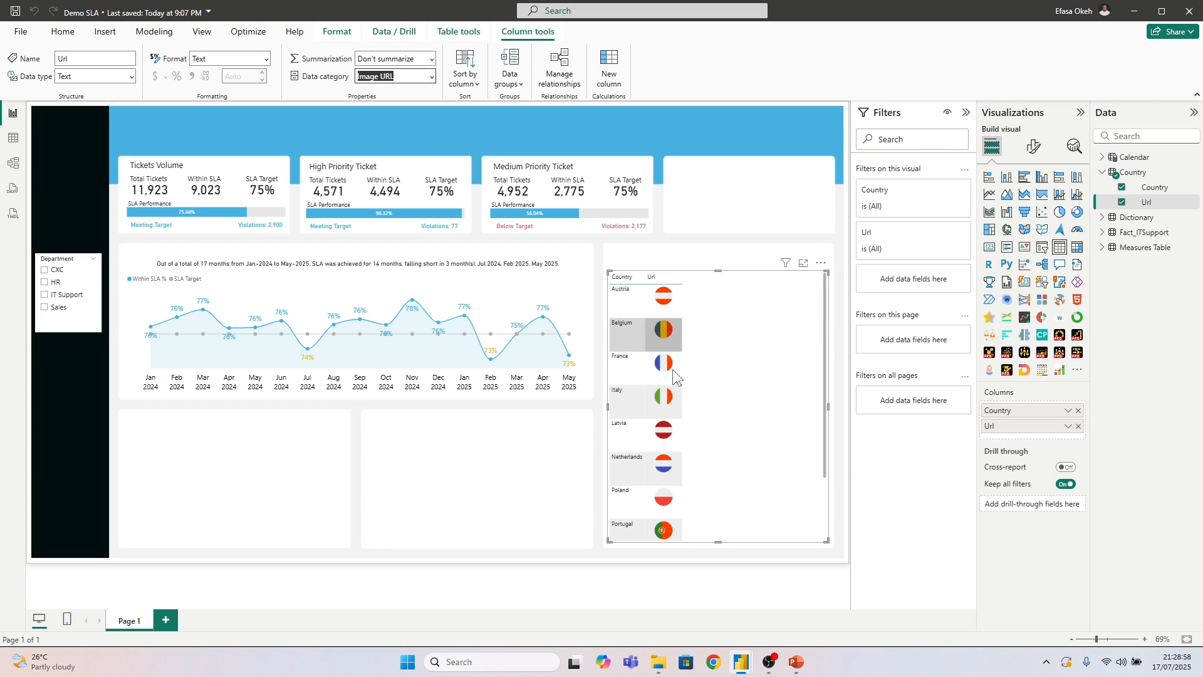
Set the image height in the country table to 15 px and save the report
click(1032, 149)
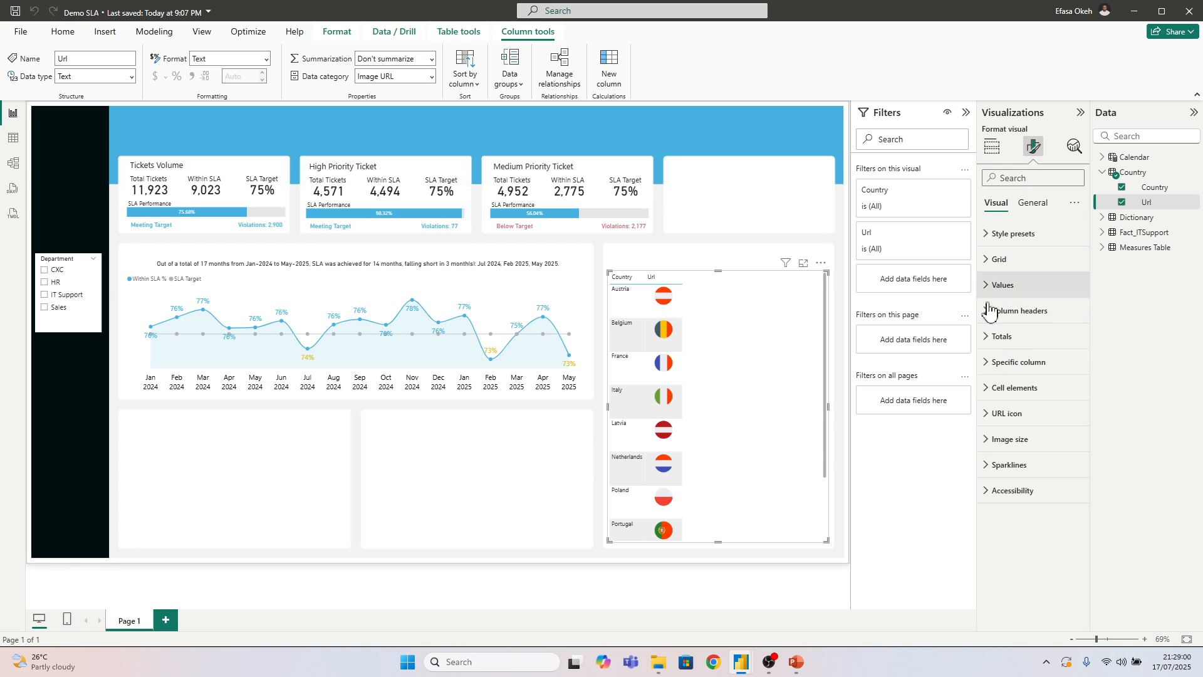
click(1006, 438)
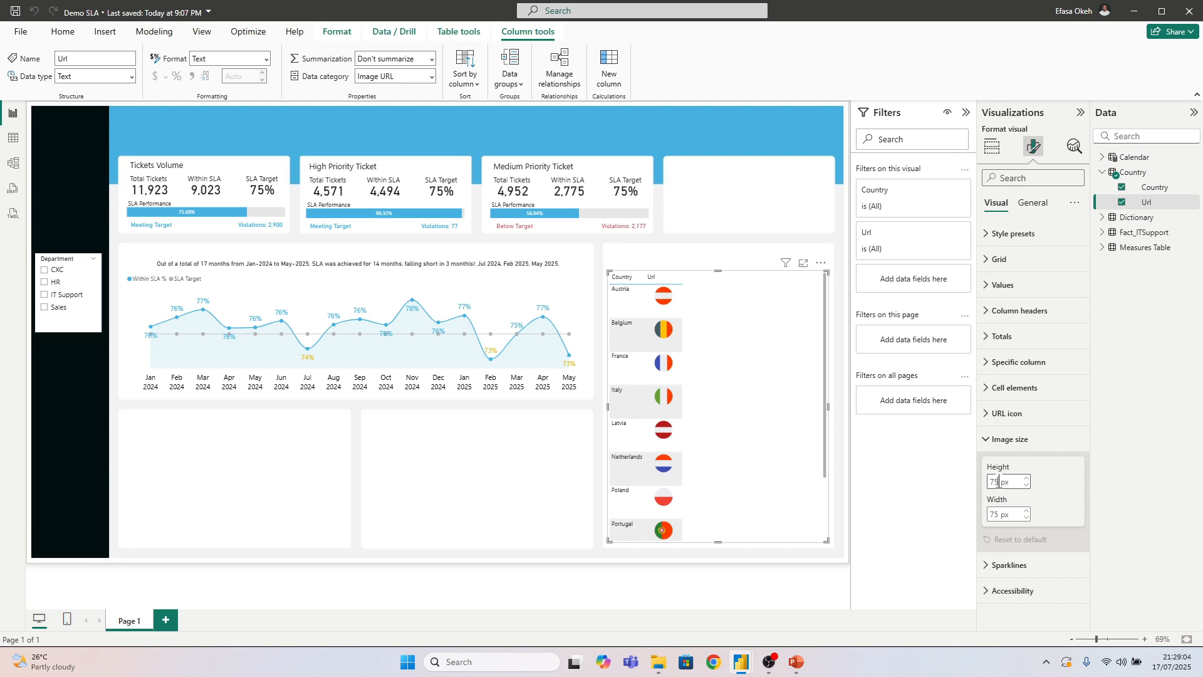
double_click(1000, 481)
text(15)
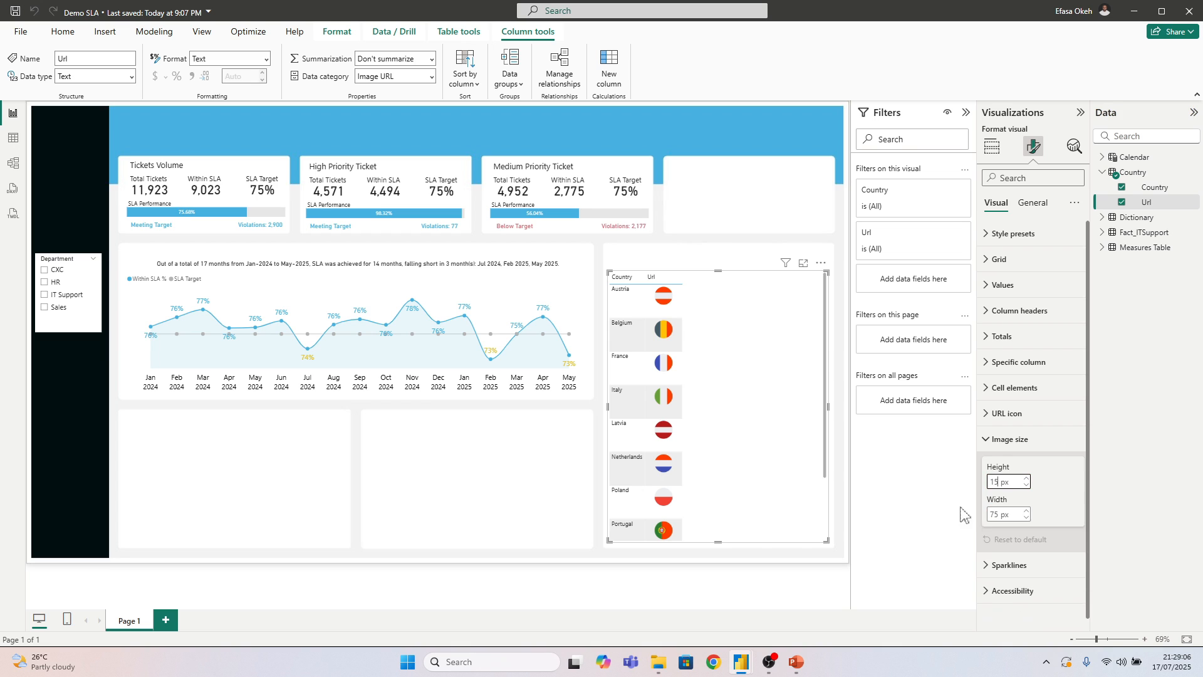
key(Return)
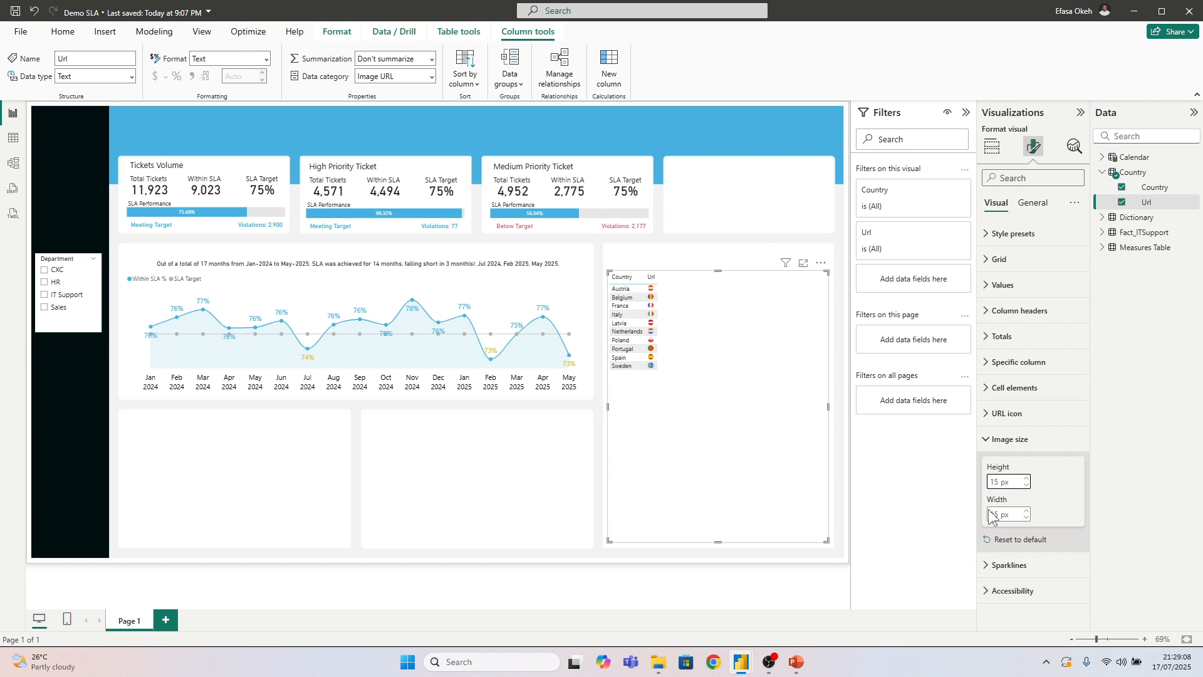
click(600, 482)
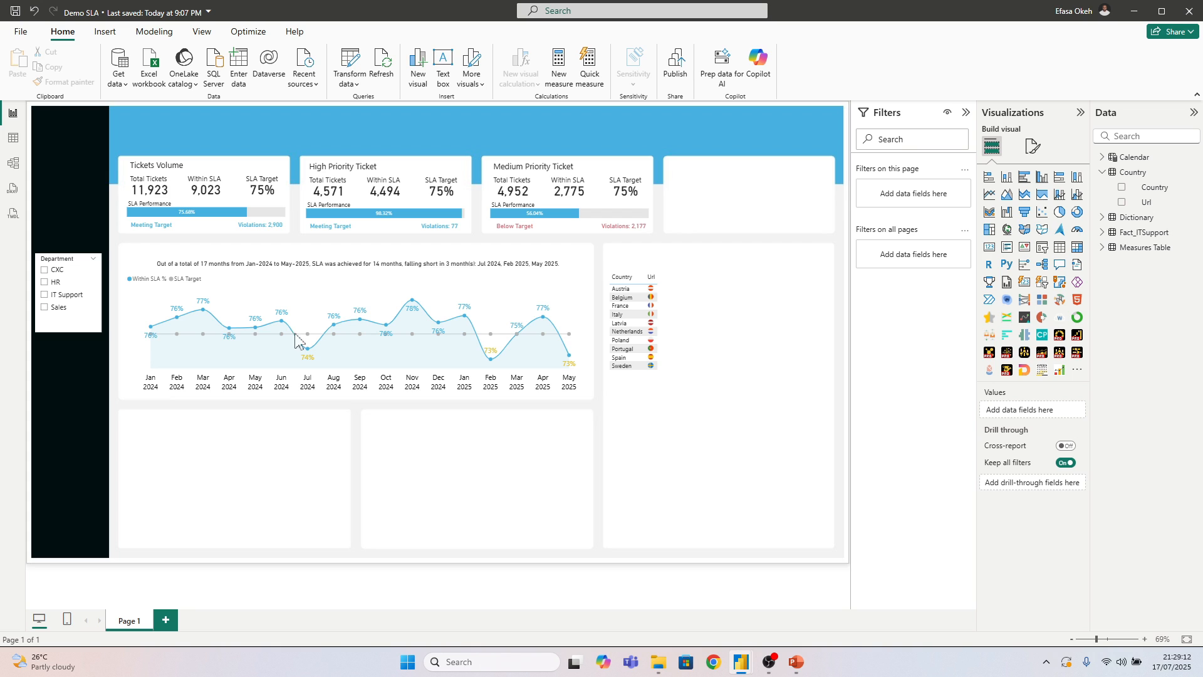
key(ctrl+s)
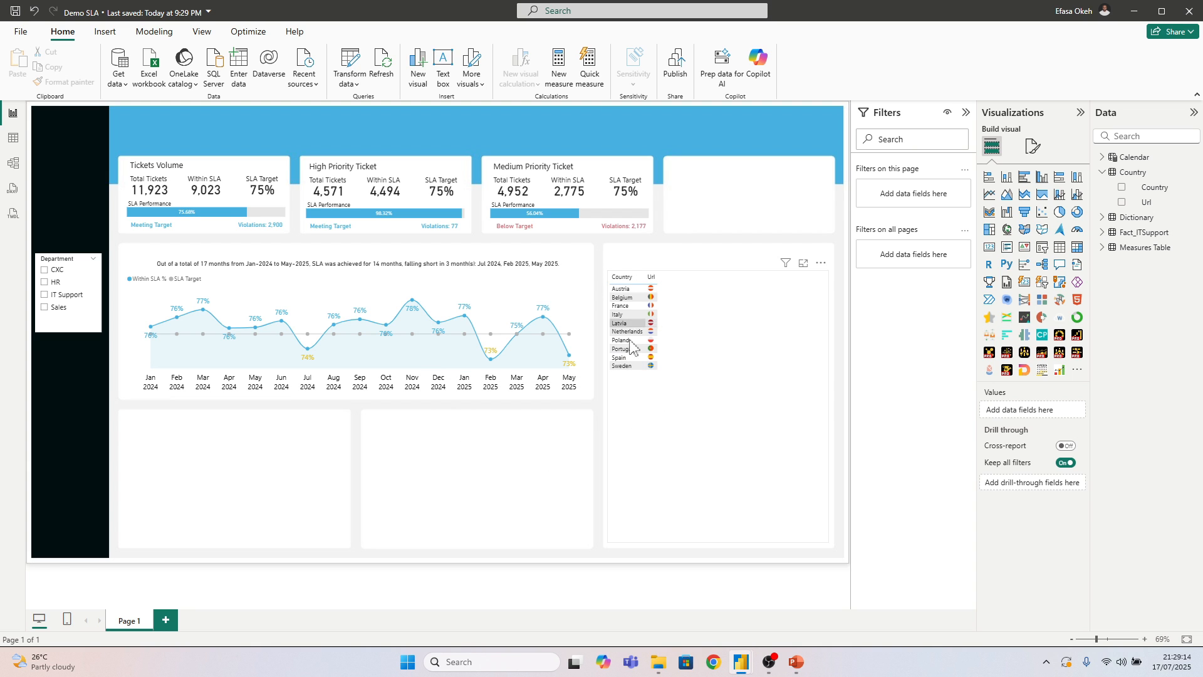
Examine the country table in the finished IT Support Light Mode report and return to the Demo SLA report
click(718, 497)
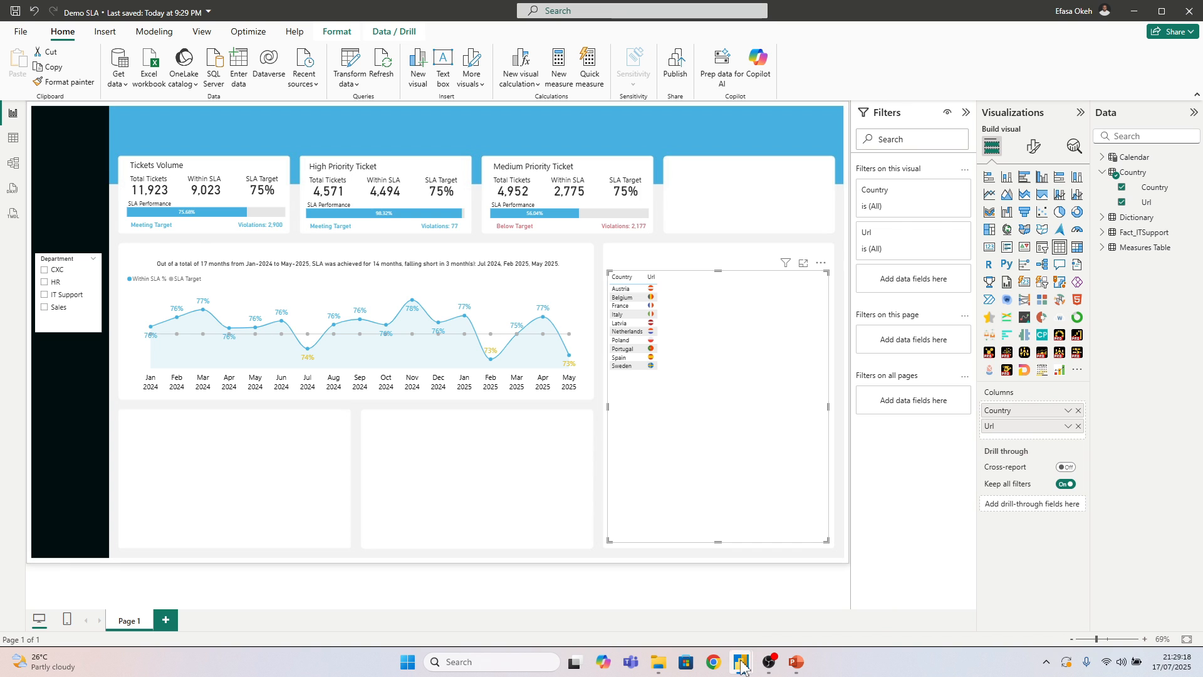
mouse_move(741, 662)
click(667, 599)
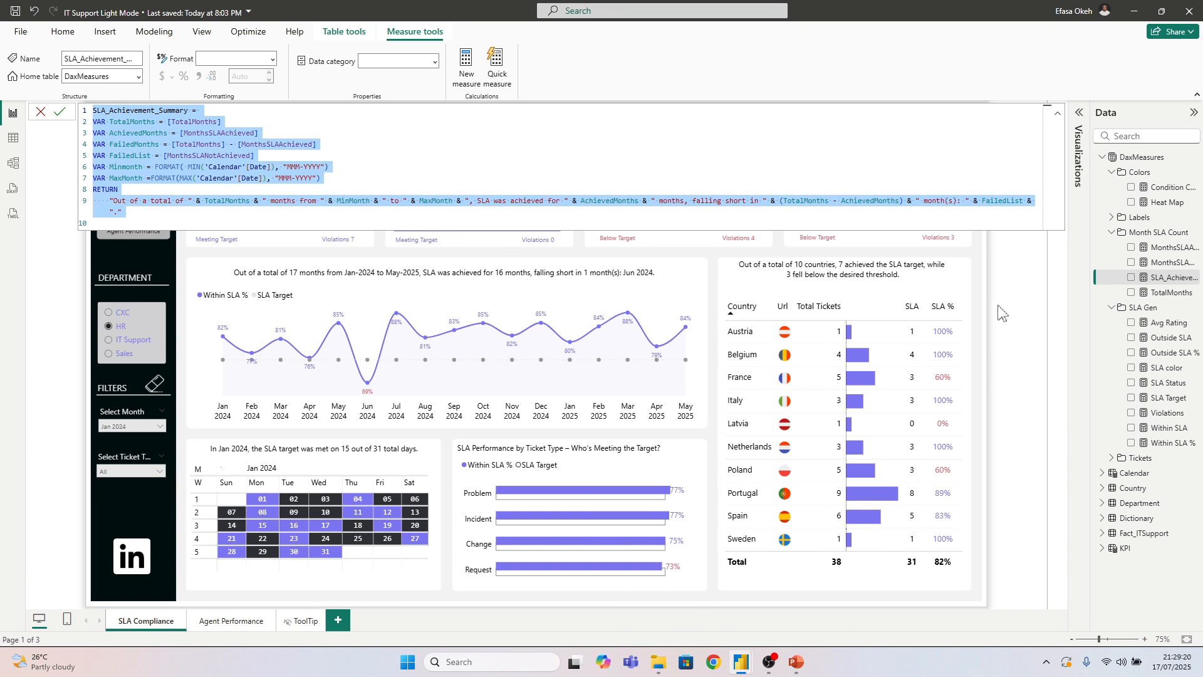
click(988, 325)
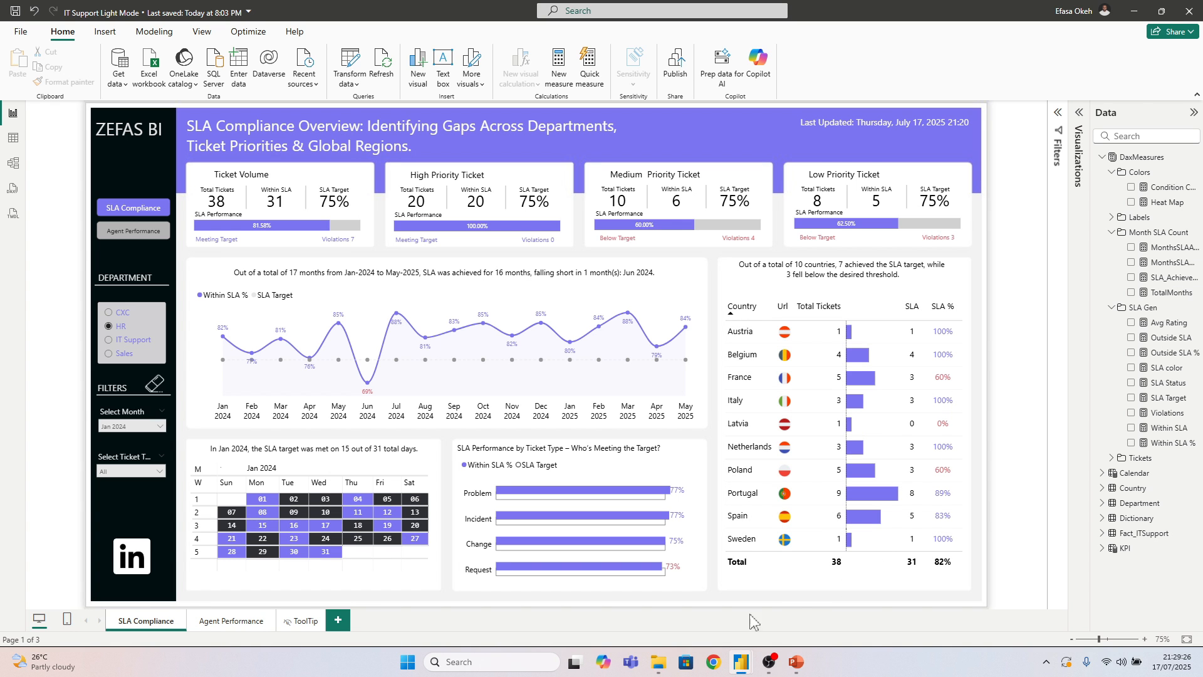
mouse_move(734, 661)
click(787, 620)
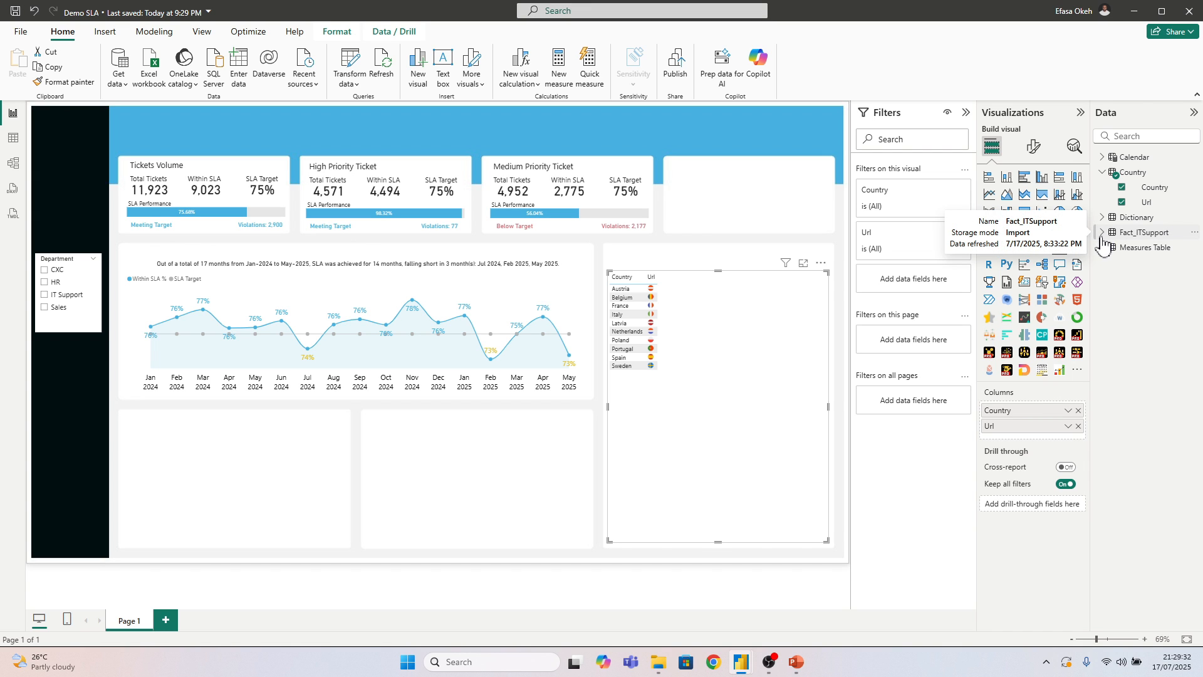
Duplicate the Total Ticket measure in the SLA folder as Total Ticket2 = DISTINCTCOUNT(Fact_ITSupport[Ticket ID])
click(1103, 247)
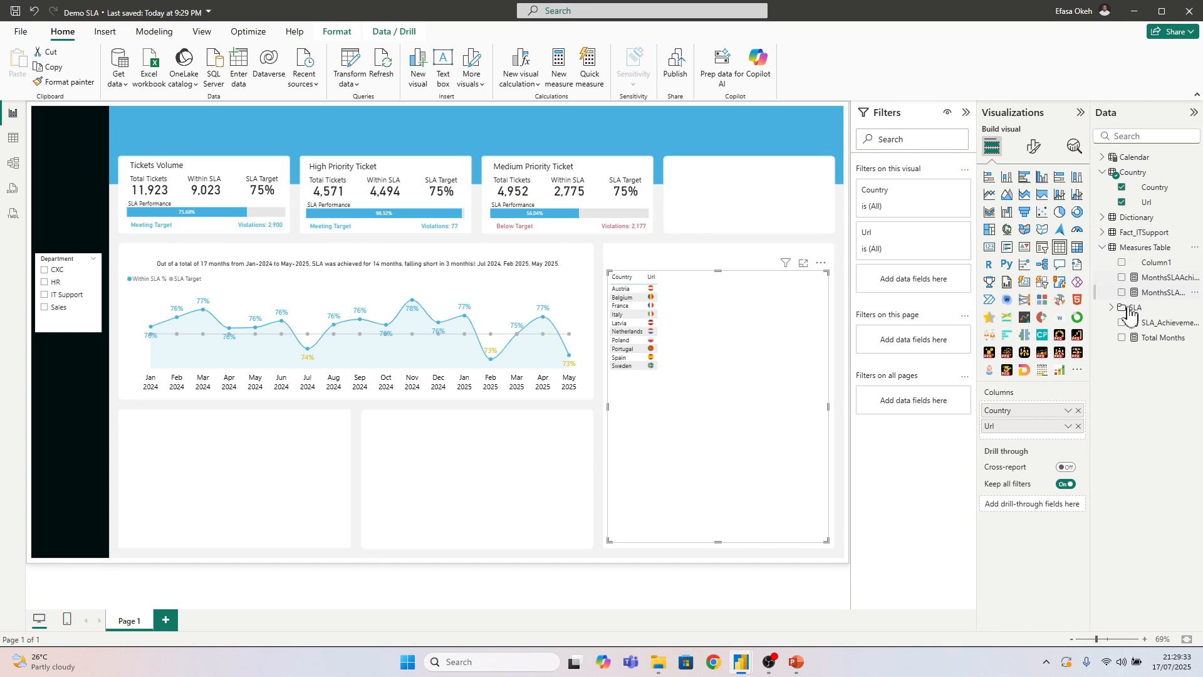
click(1110, 309)
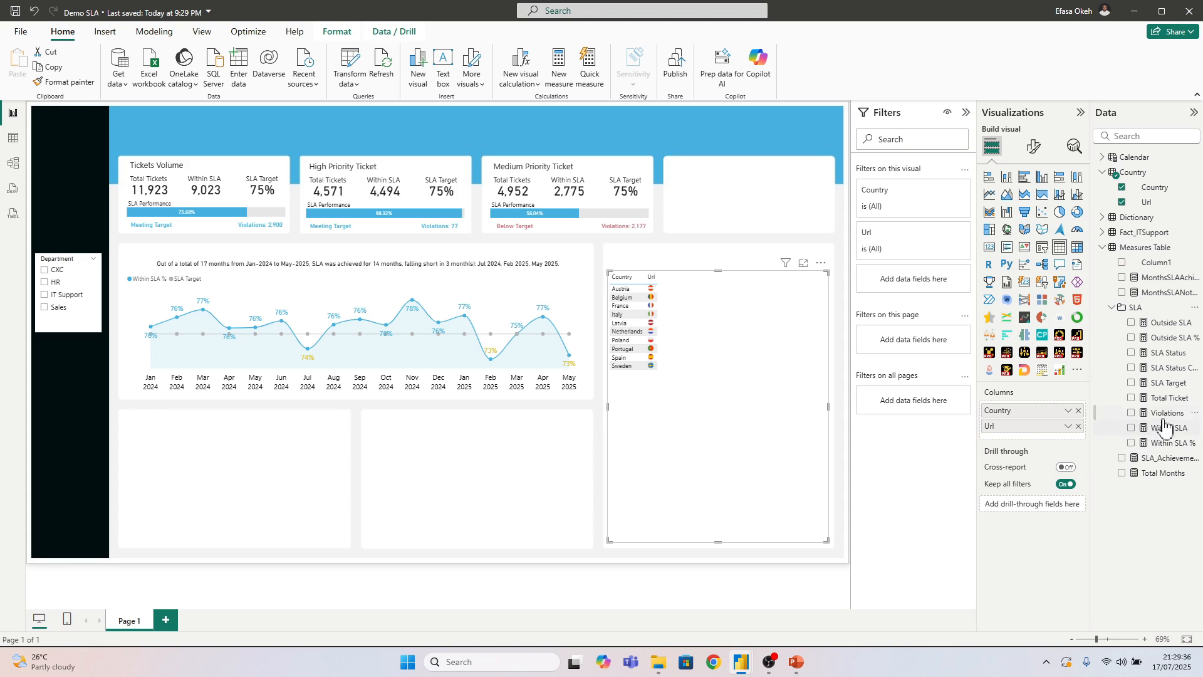
click(1166, 398)
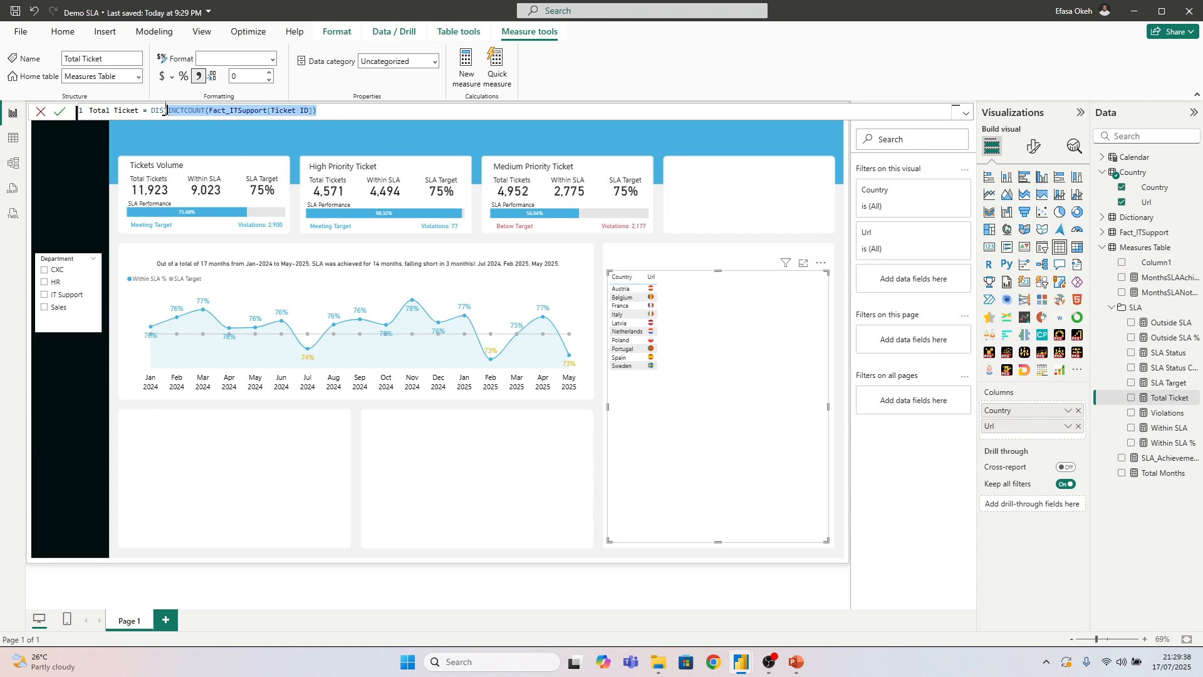
click(78, 111)
key(ctrl+c)
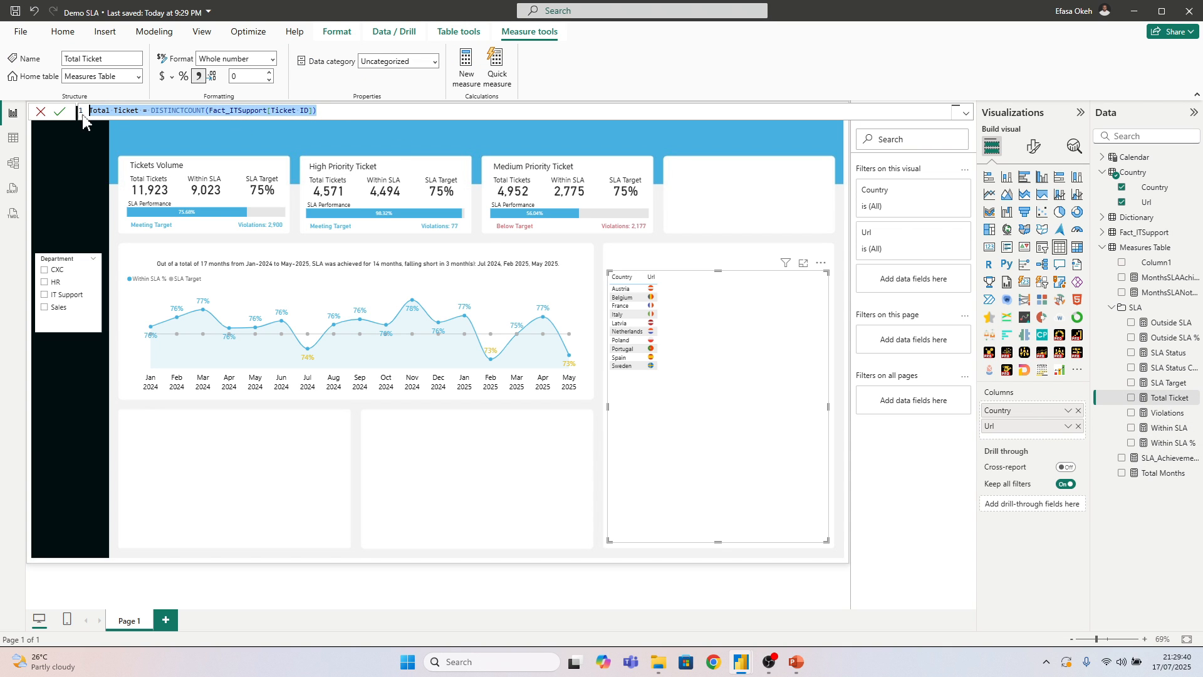
right_click(1139, 309)
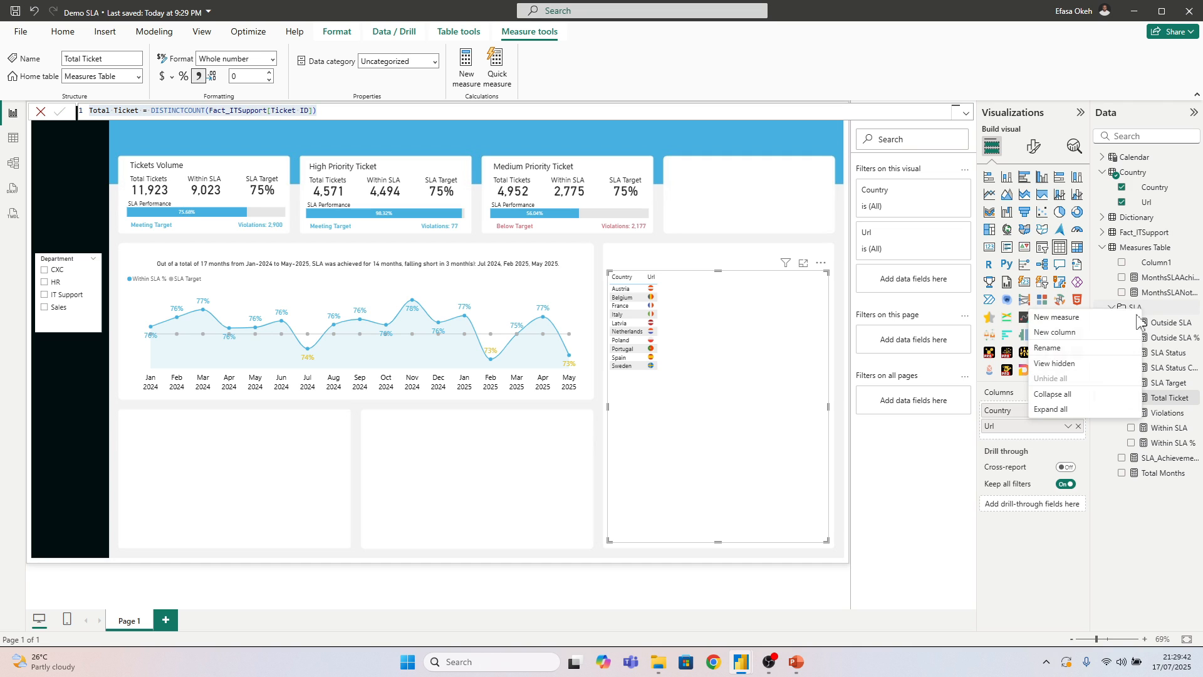
click(1062, 320)
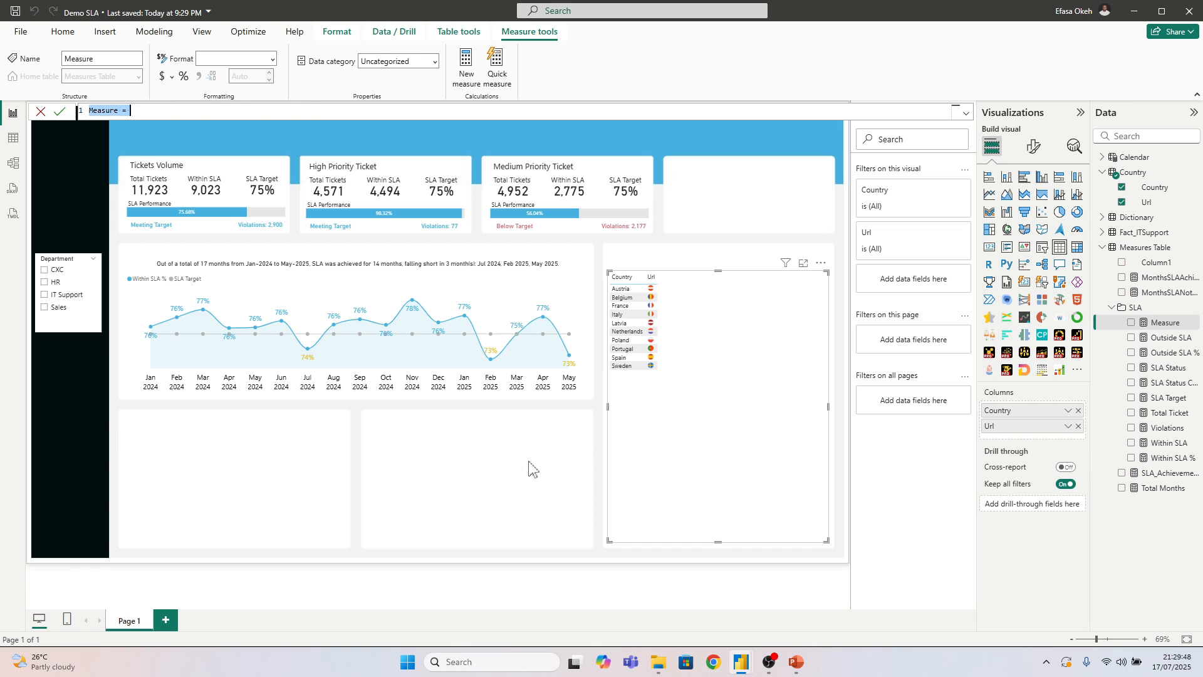
key(ctrl+v)
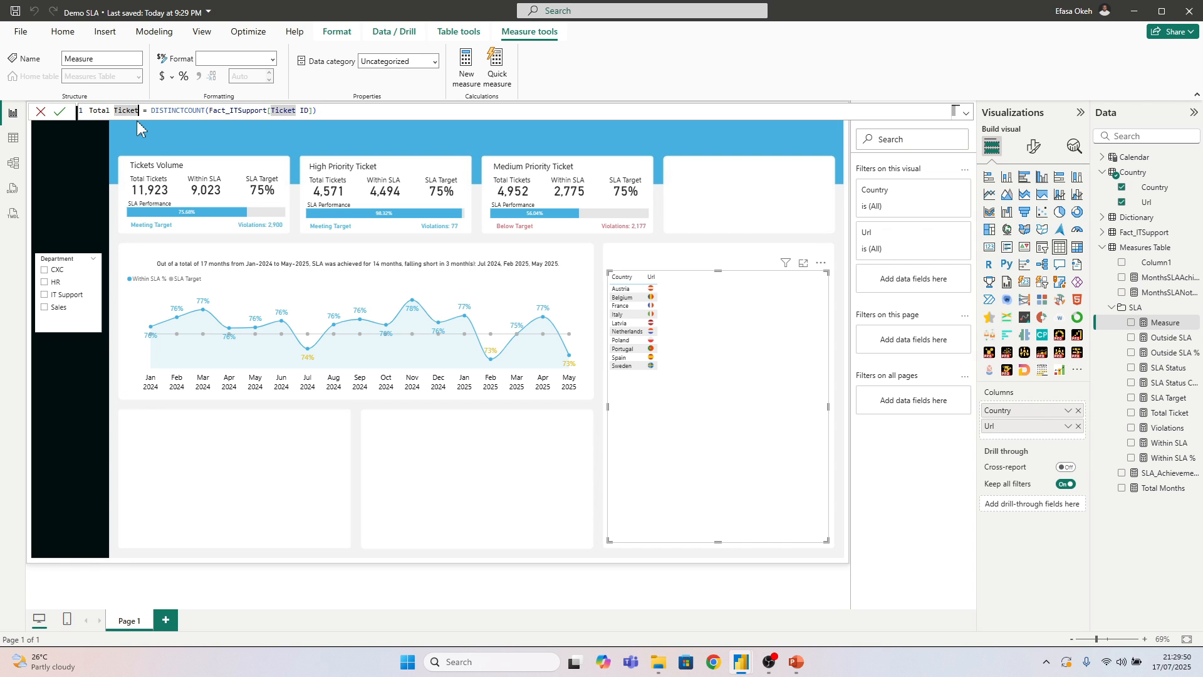
key(Return)
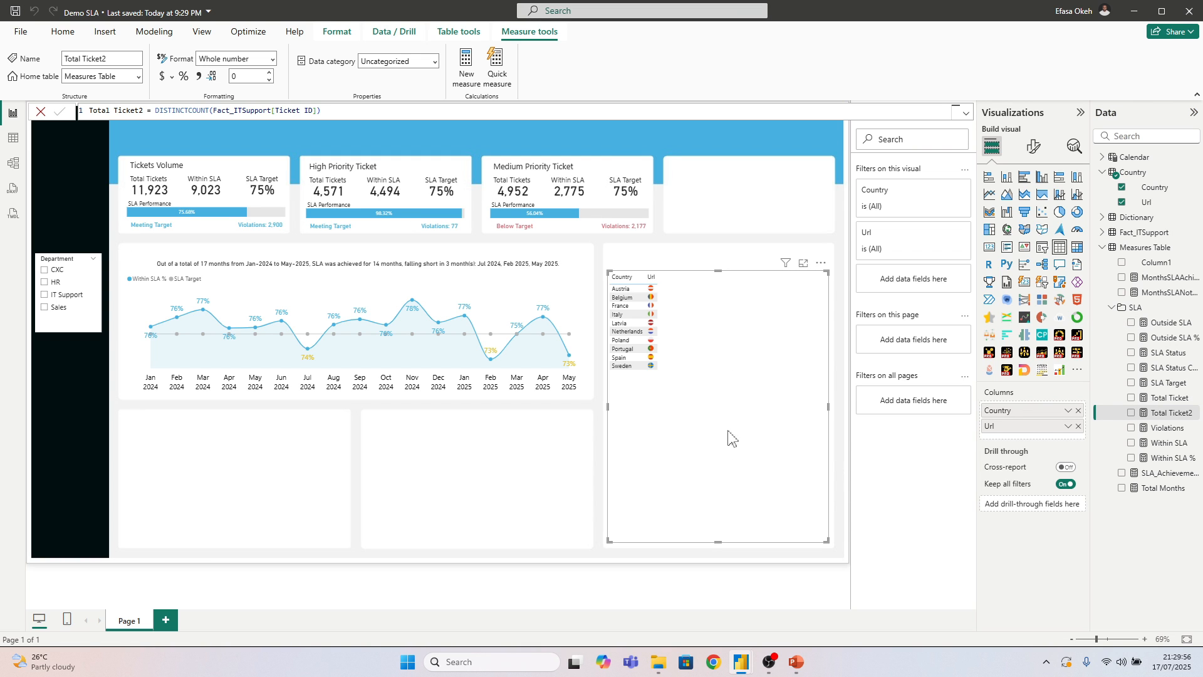
Add the Total Ticket, Total Ticket2, Within SLA and Within SLA % measures to the country table
click(1131, 398)
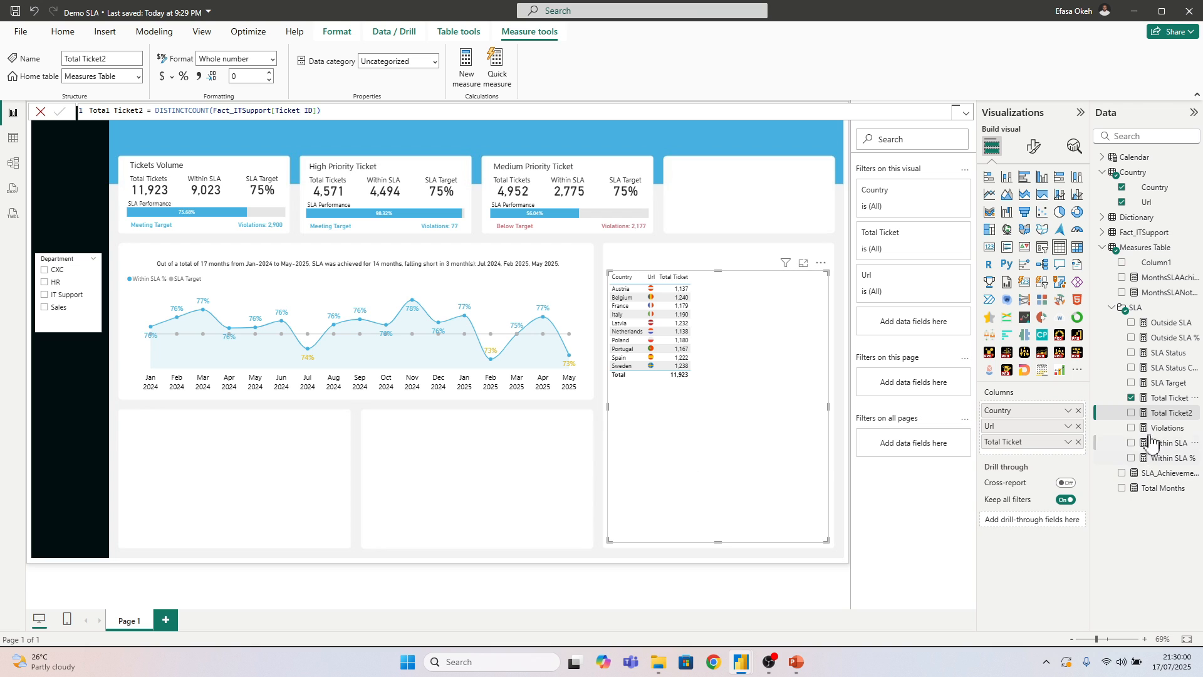
click(1131, 414)
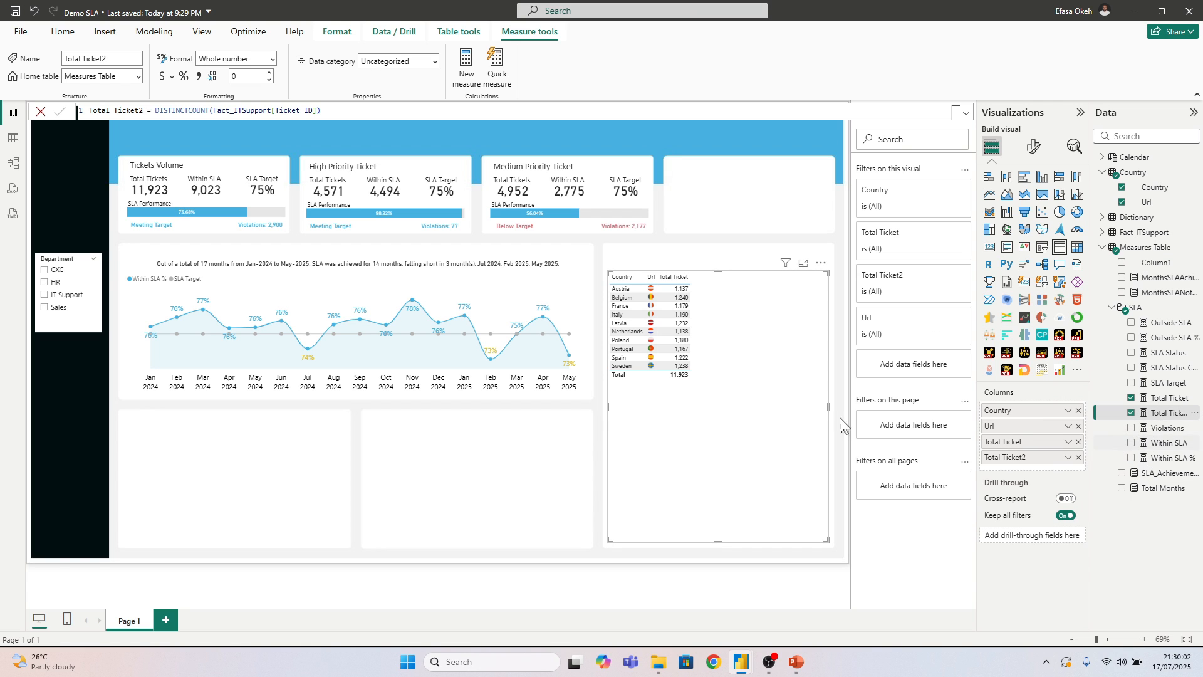
click(1132, 443)
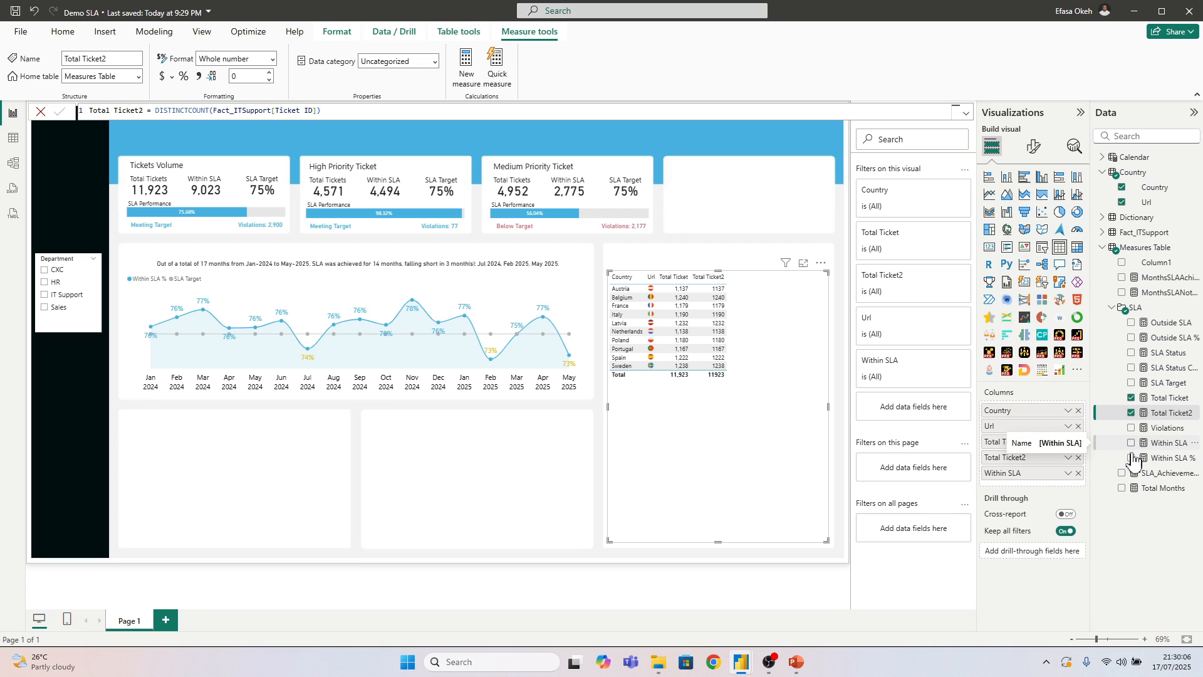
click(1132, 458)
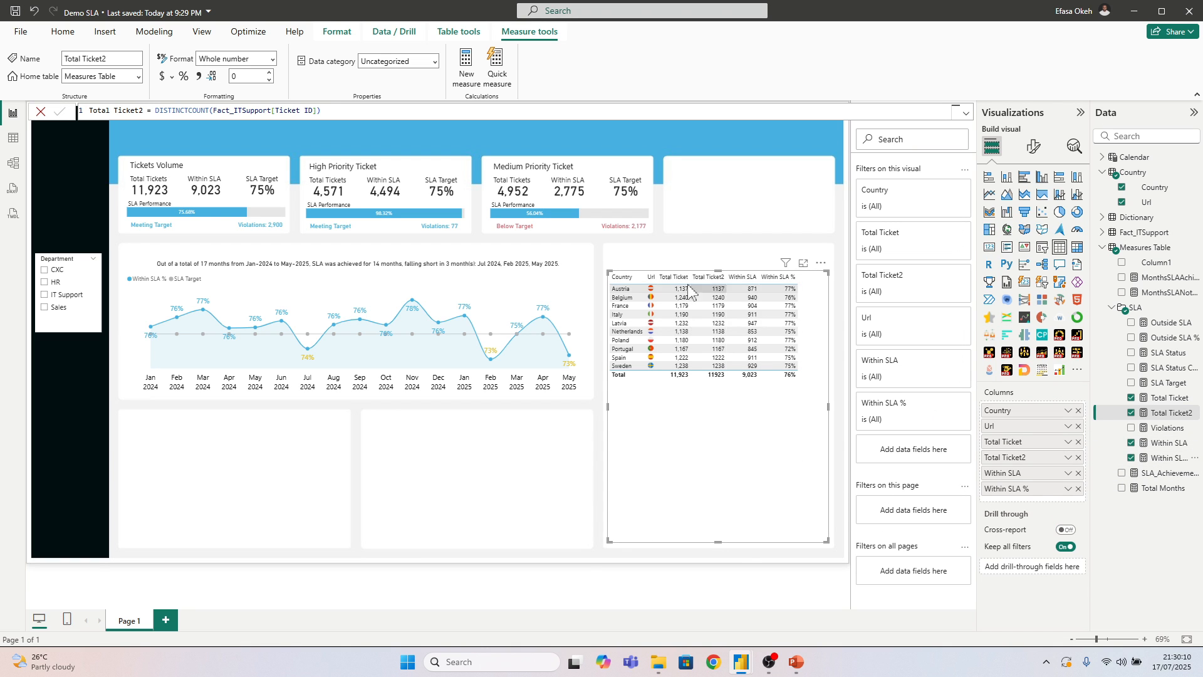
Open the country table's grid options for row padding and global font size
click(1034, 146)
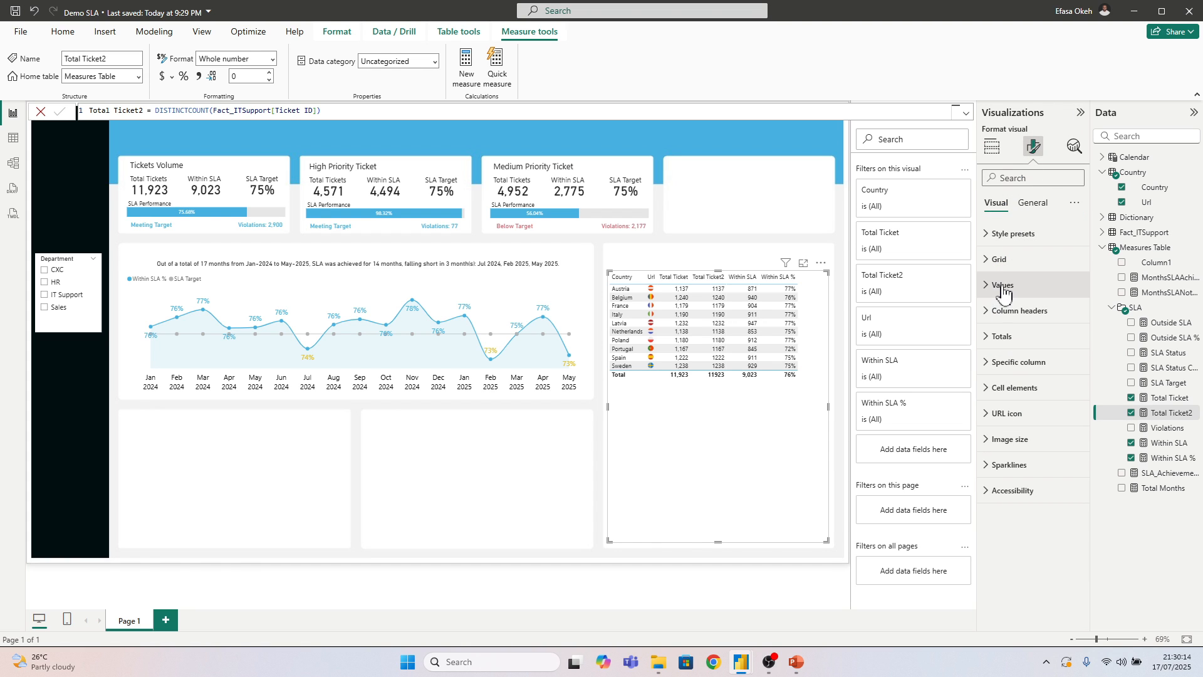
click(1001, 264)
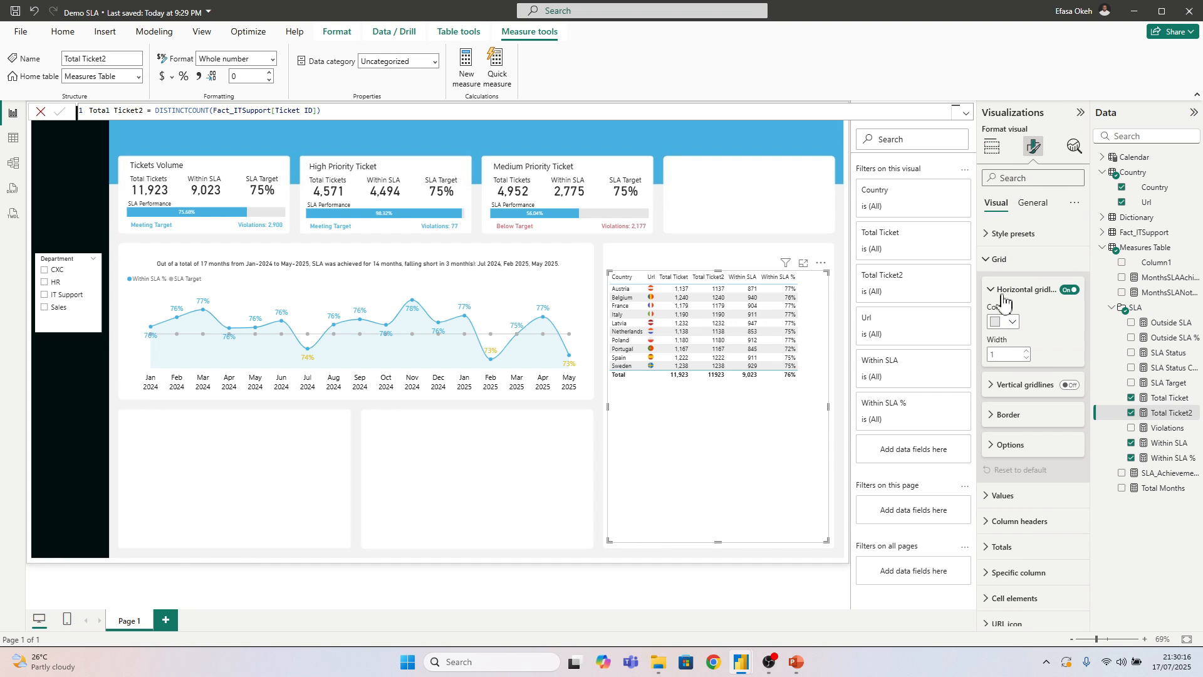
click(1007, 444)
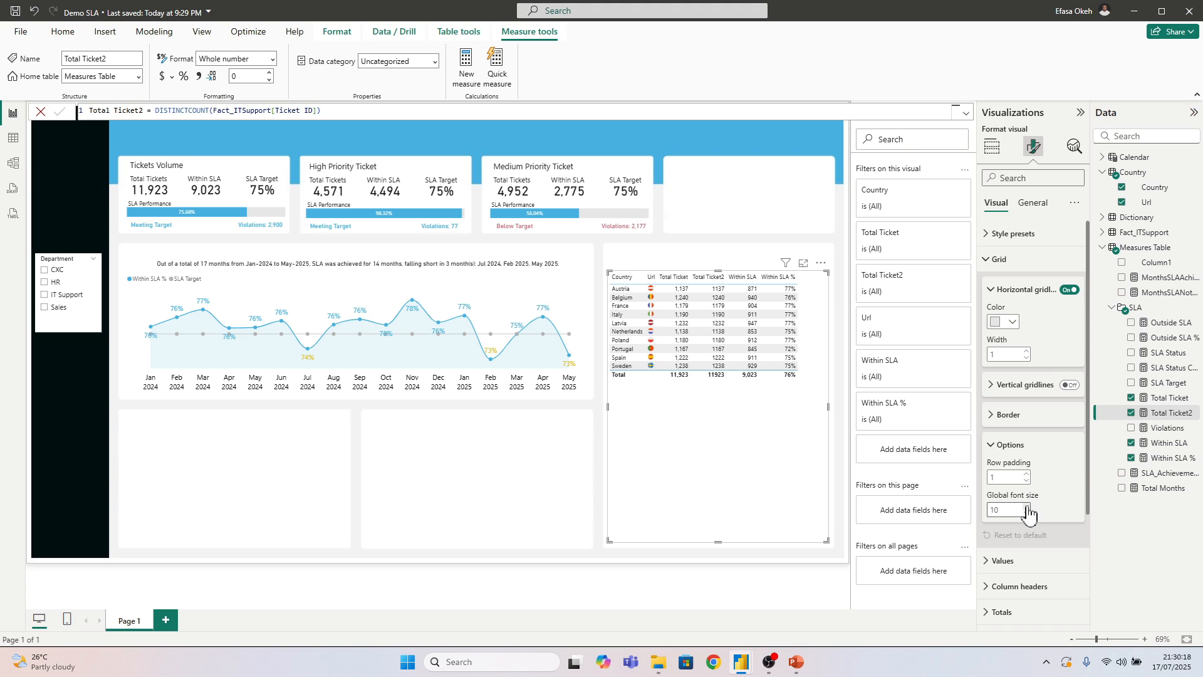
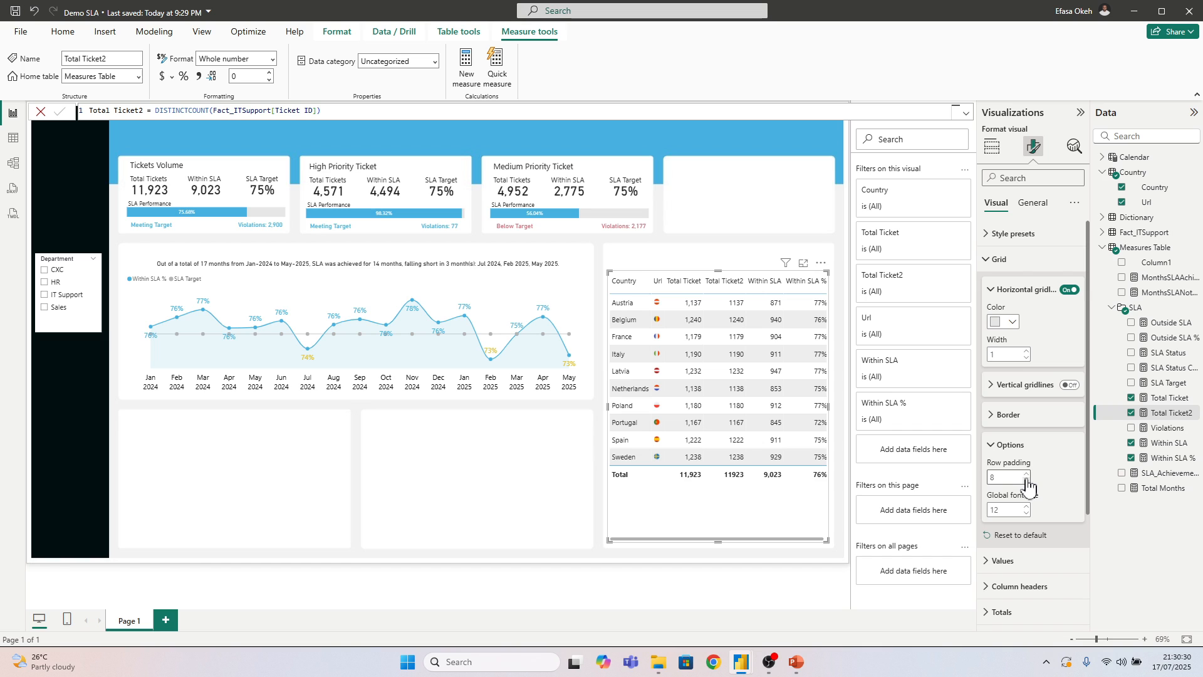
Set the country table's row padding to 8 and its image height to 25 px
click(1026, 480)
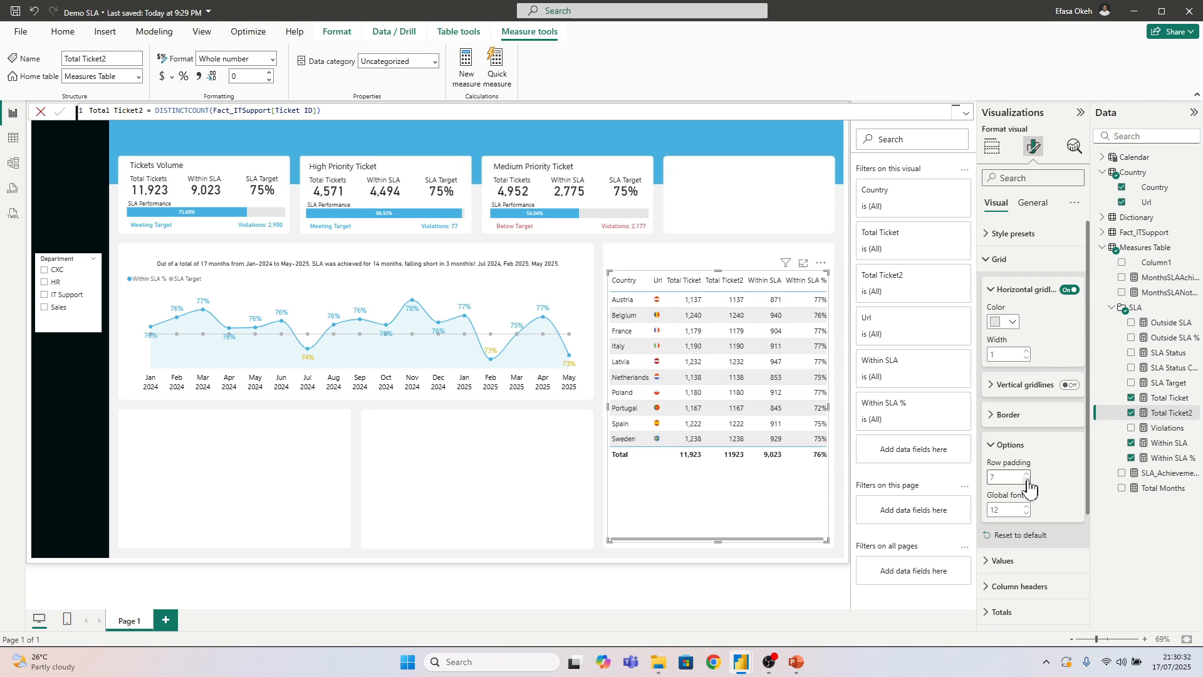
click(1027, 475)
click(997, 260)
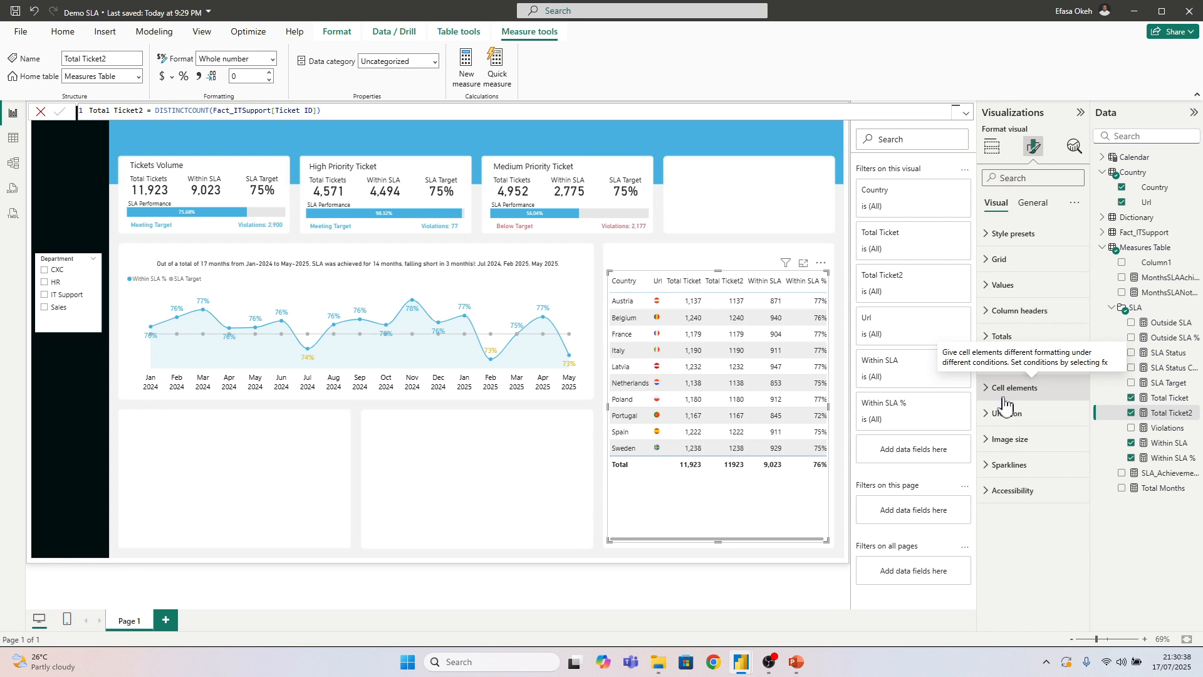
click(1008, 438)
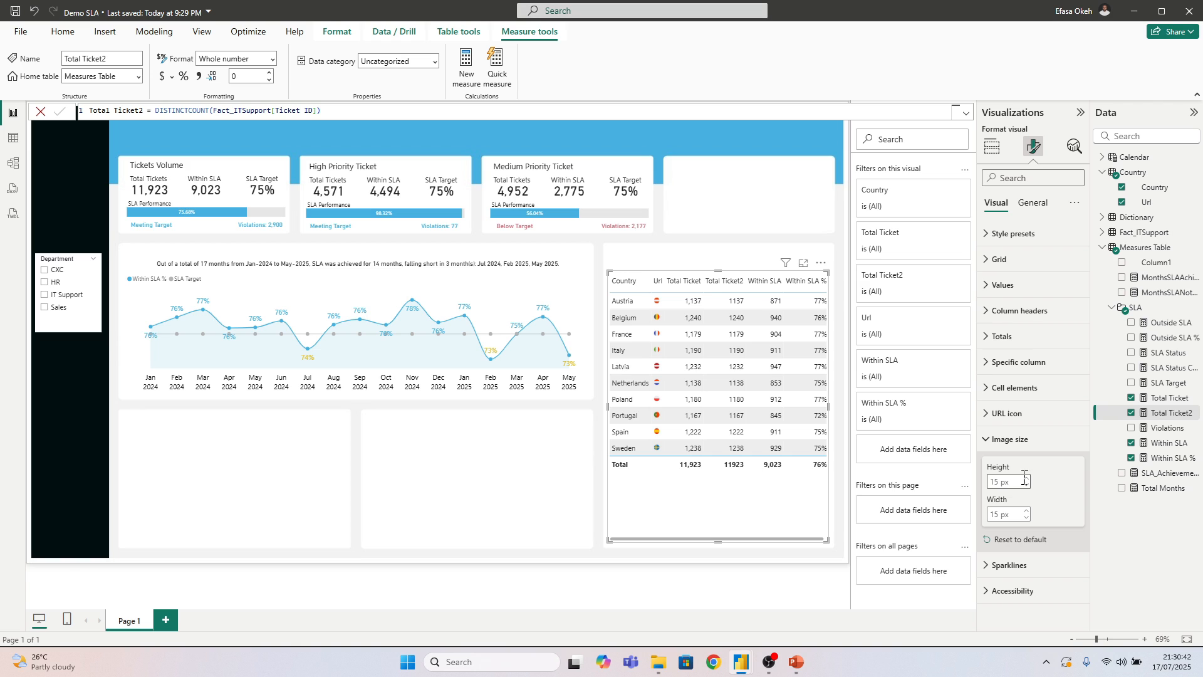
click(1027, 479)
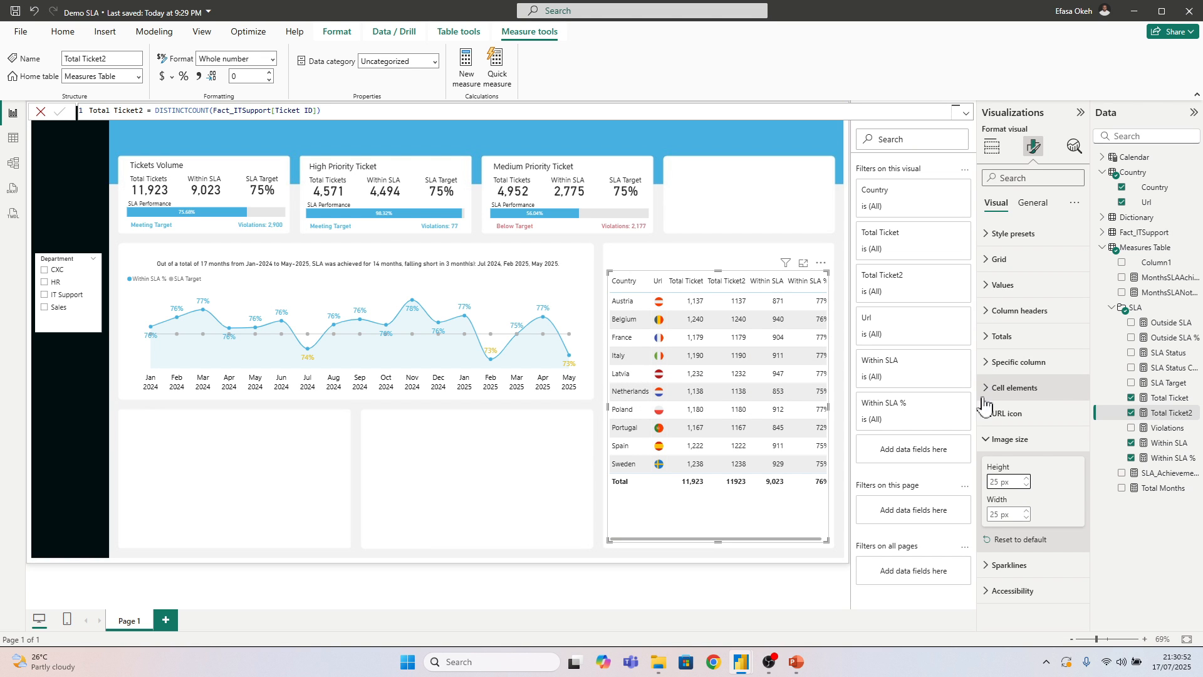
click(989, 441)
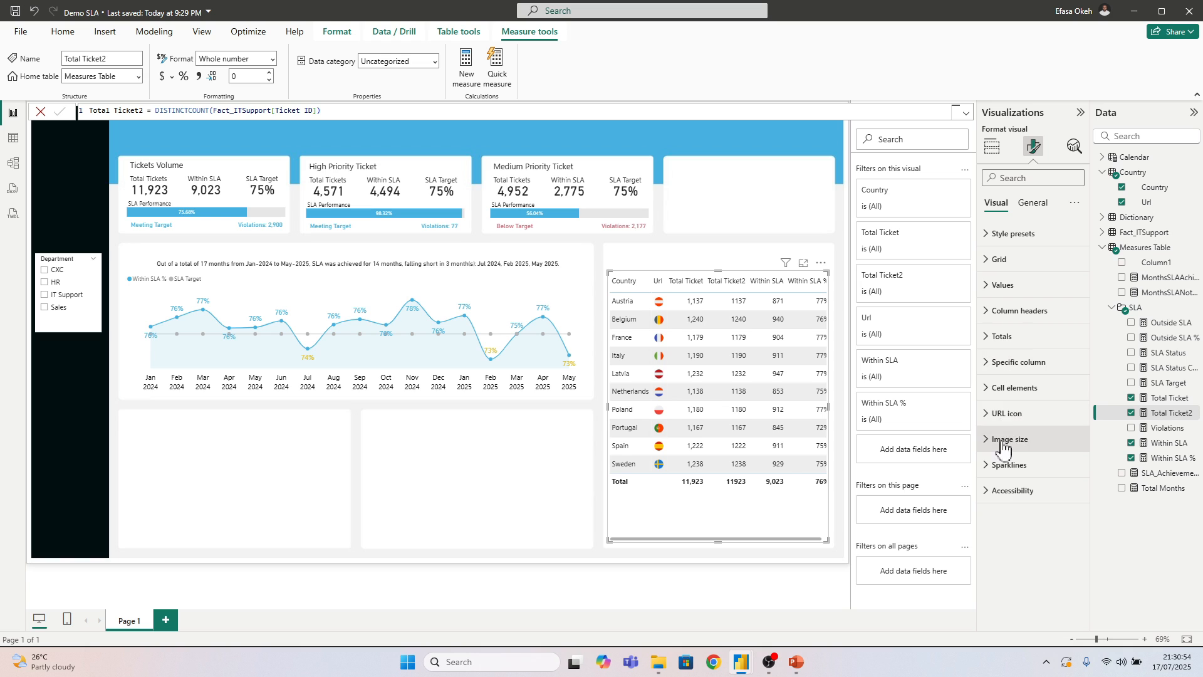
Turn on data bars for the Total Ticket2 column of the country table
click(1000, 393)
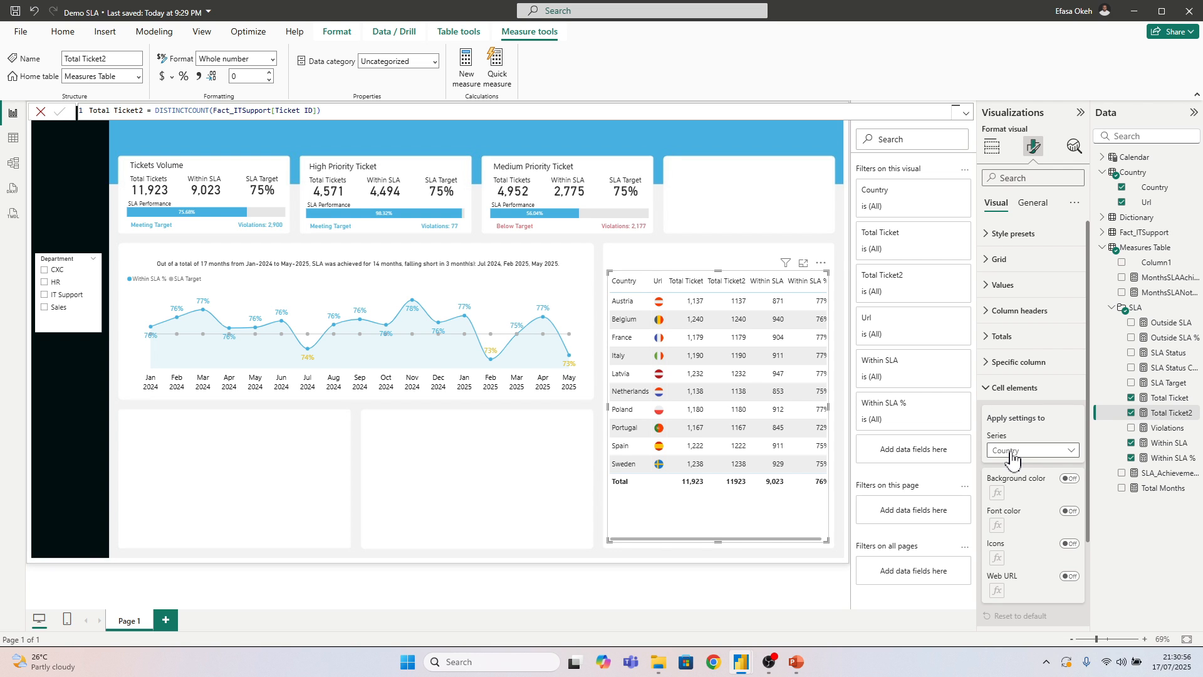
click(1015, 451)
click(1012, 510)
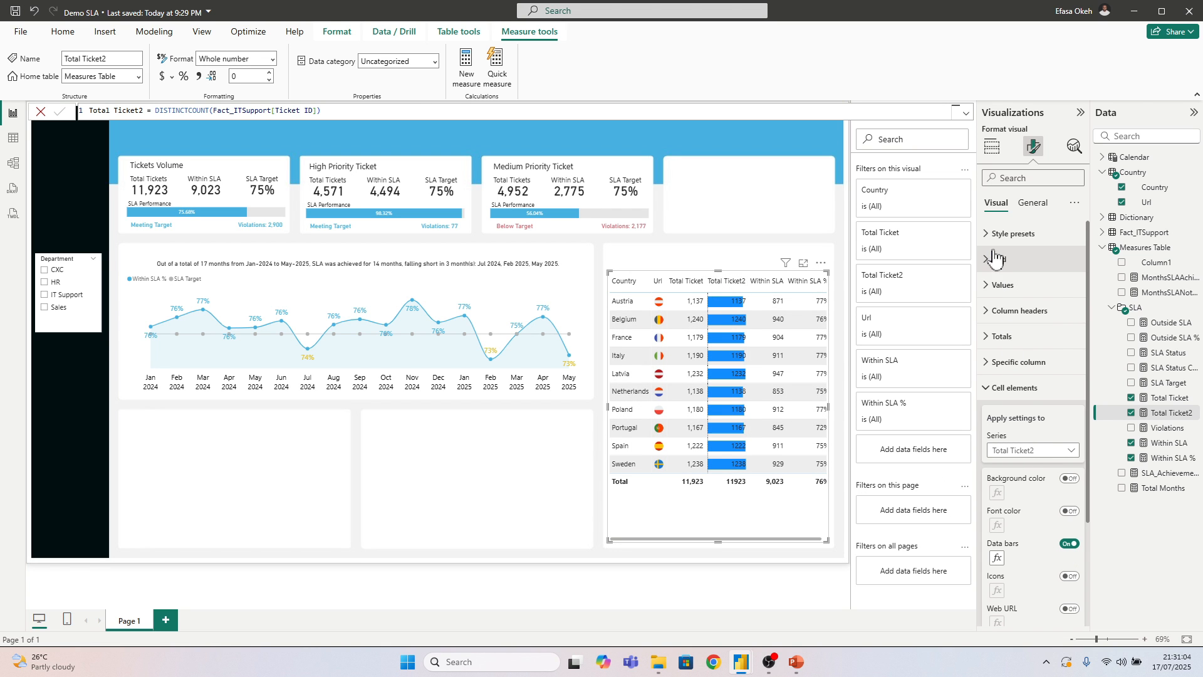
Apply the None style preset to the country table
click(1011, 233)
click(1013, 277)
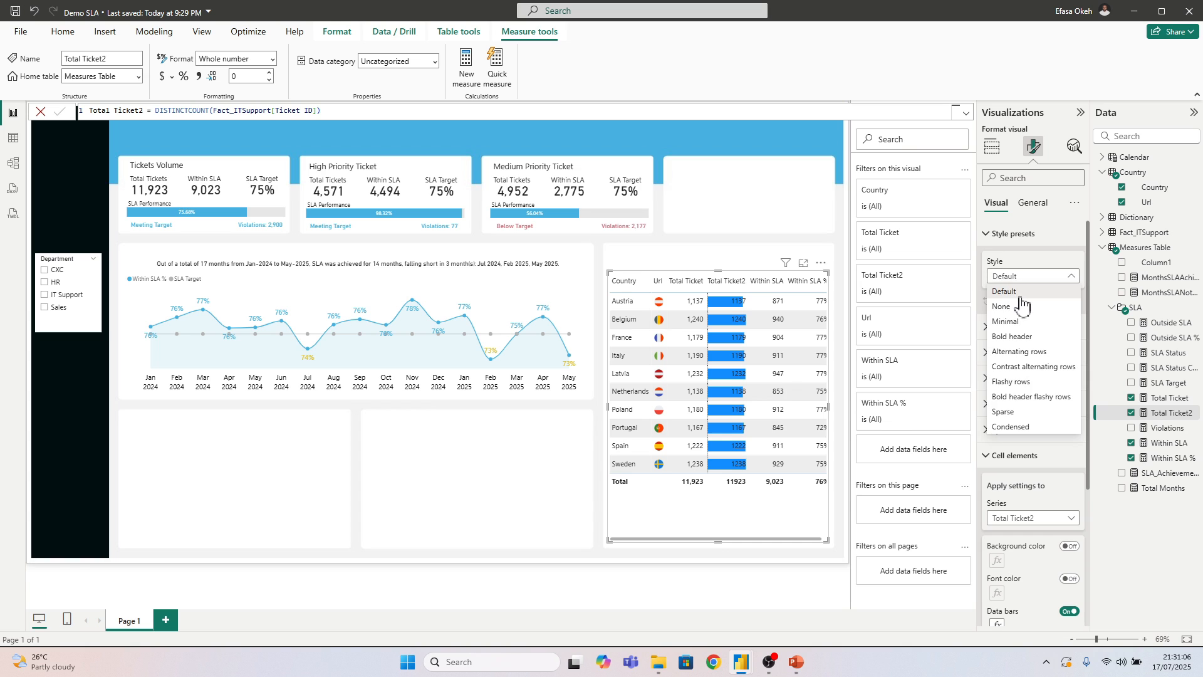
click(982, 341)
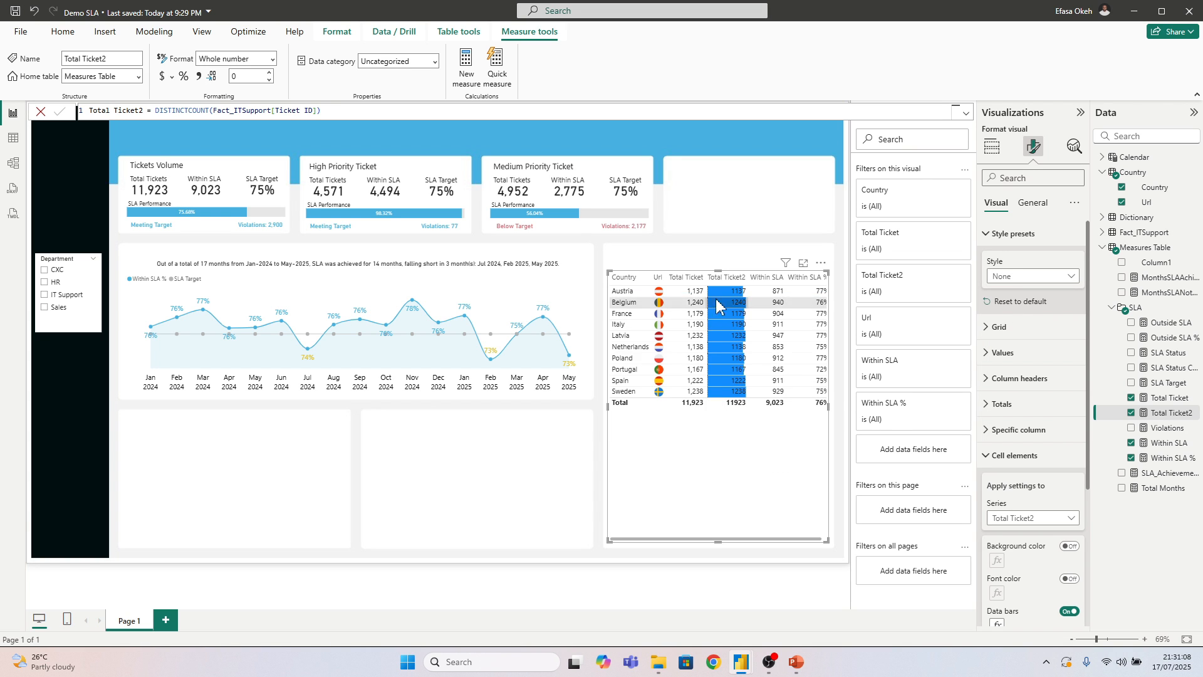
click(995, 234)
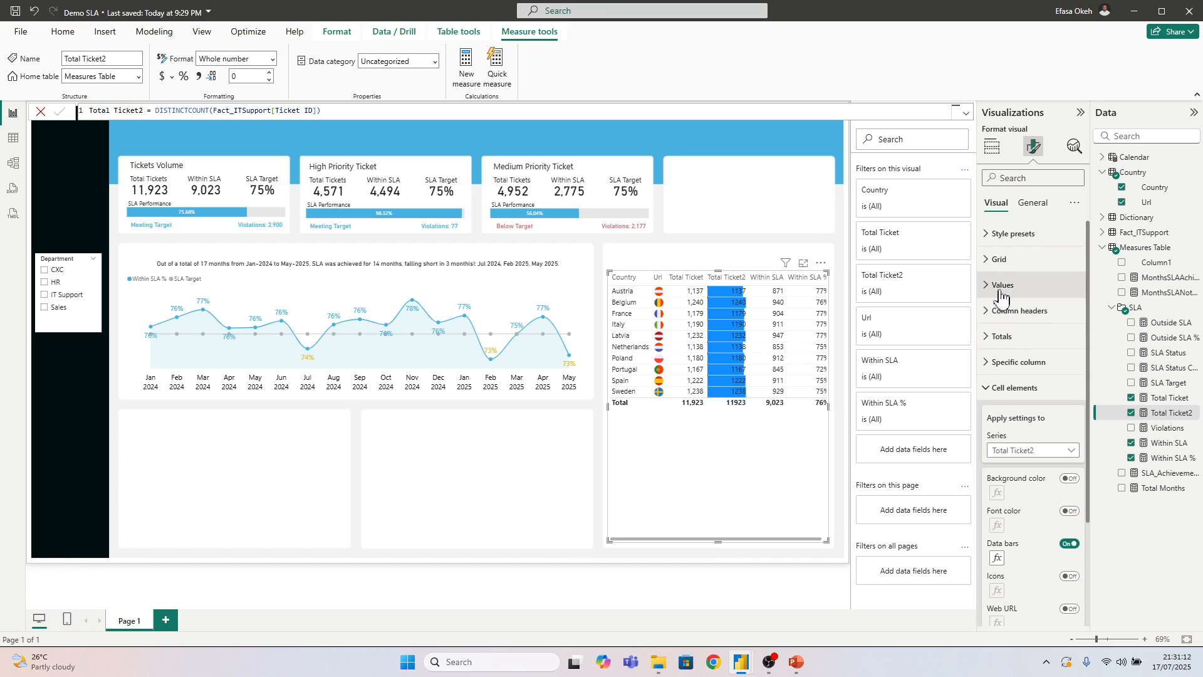
Set the country table's row padding to 8 and its global font size to 14
click(999, 260)
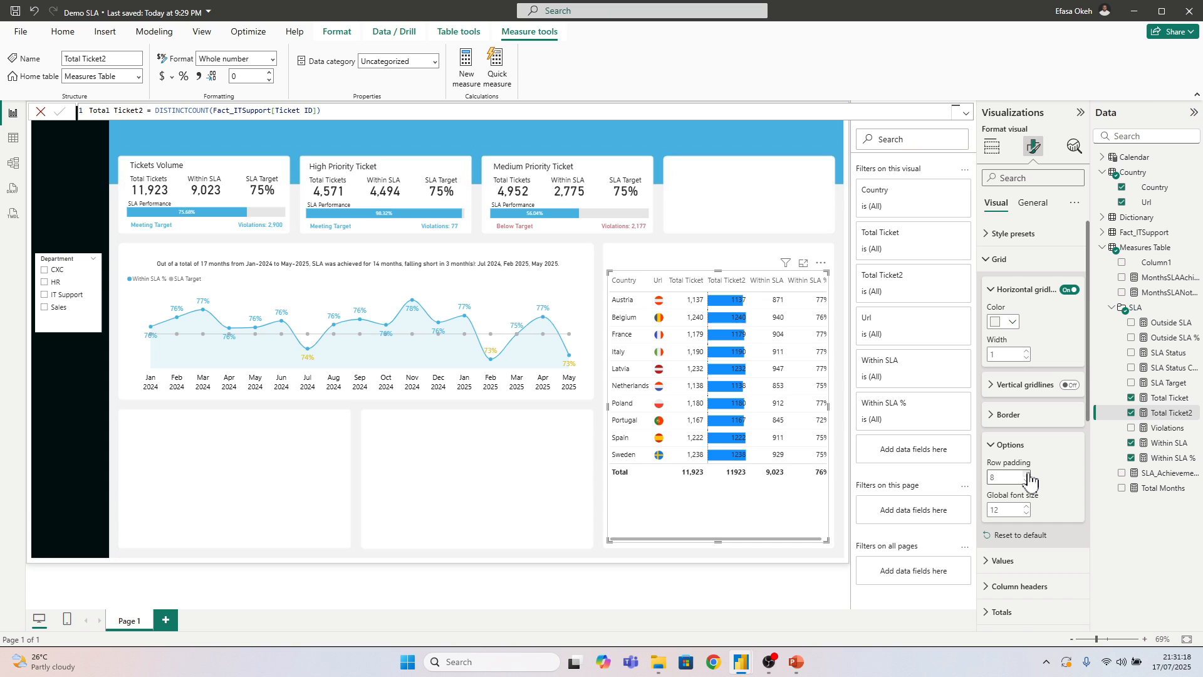
click(1025, 507)
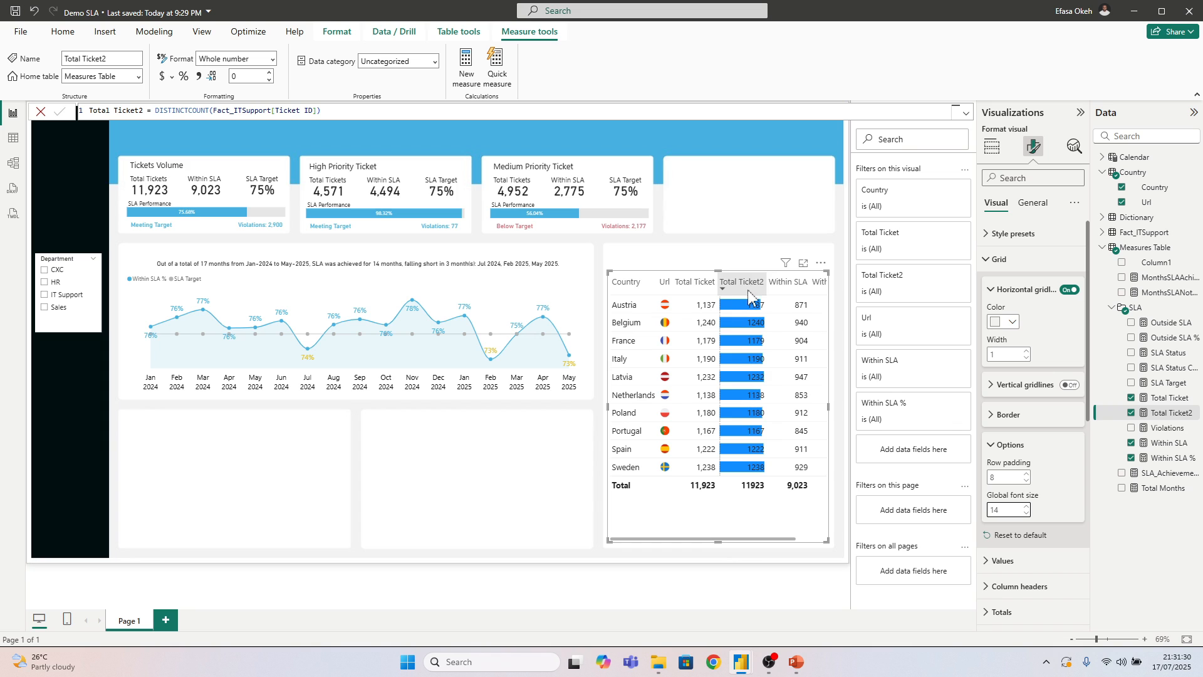
click(1000, 259)
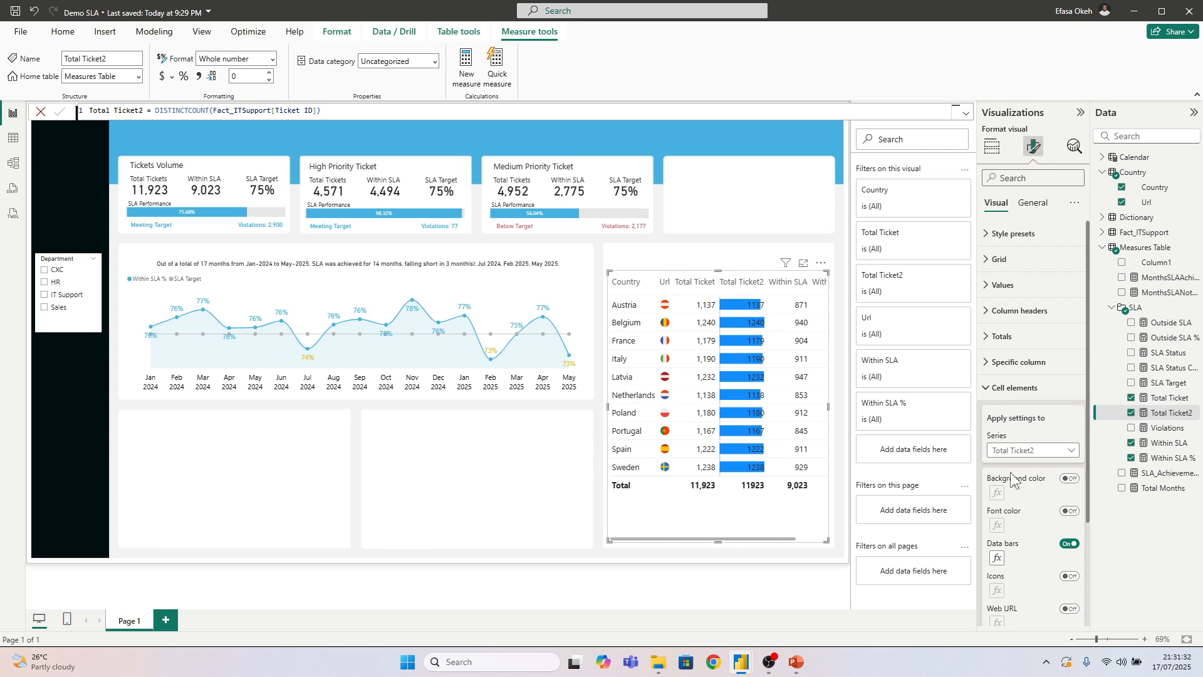
Set the Total Ticket2 data bars to show the bar only, without the numbers
click(997, 558)
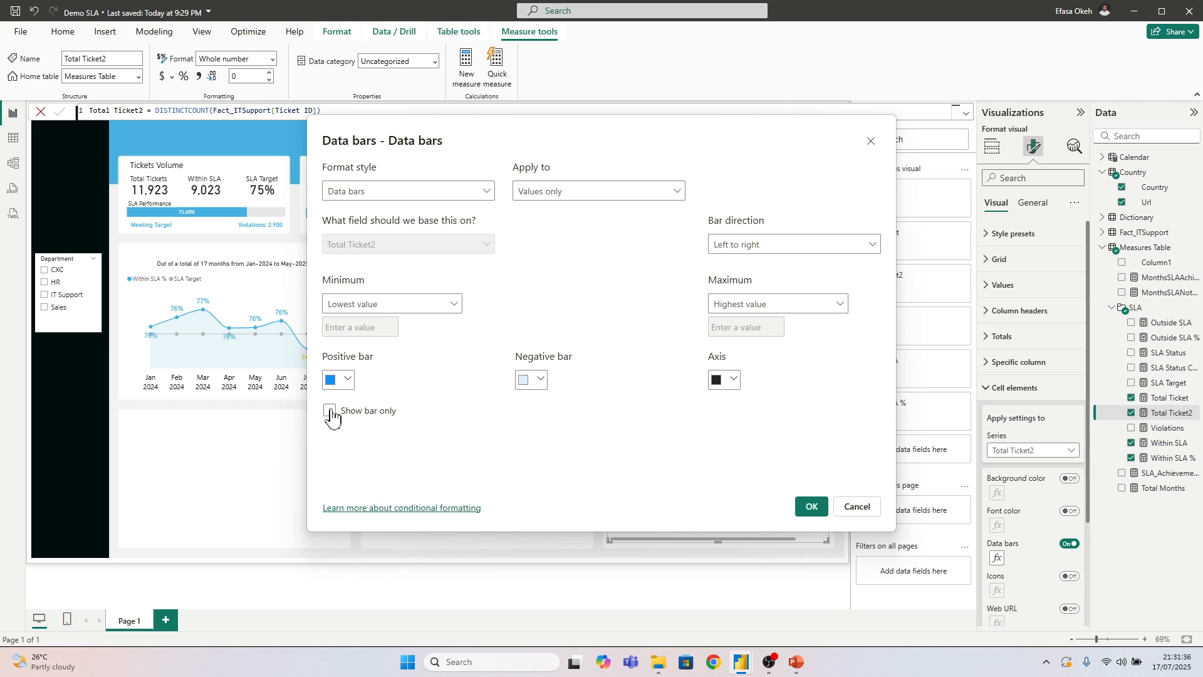
click(803, 506)
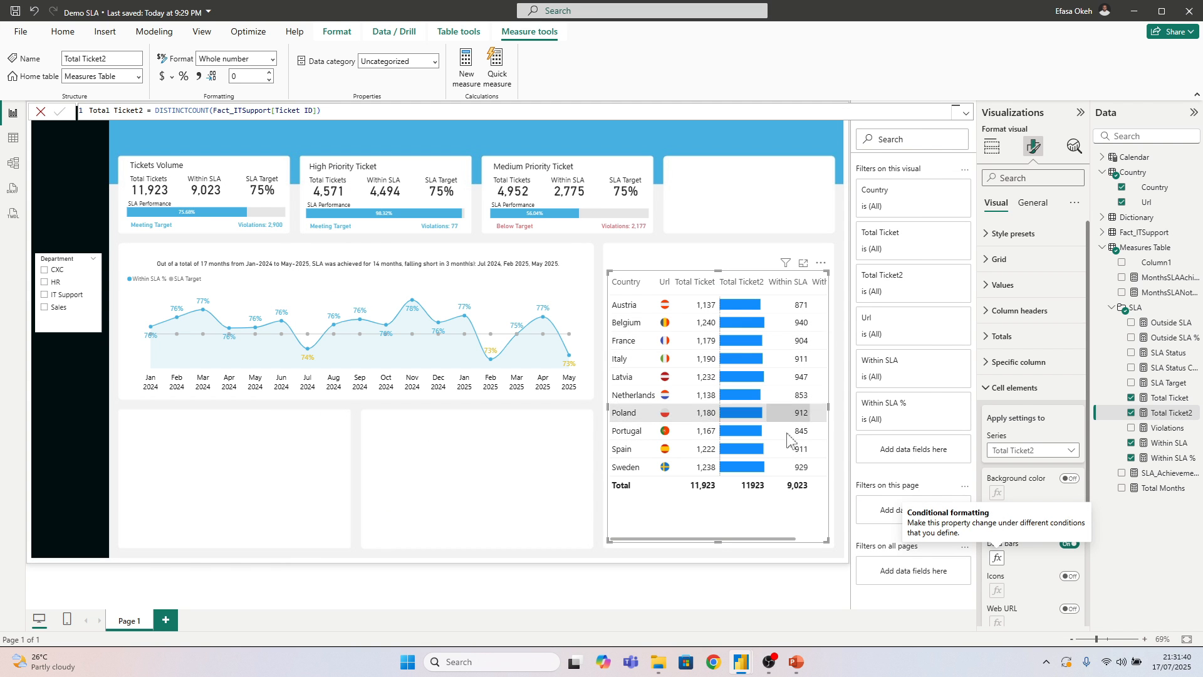
click(999, 393)
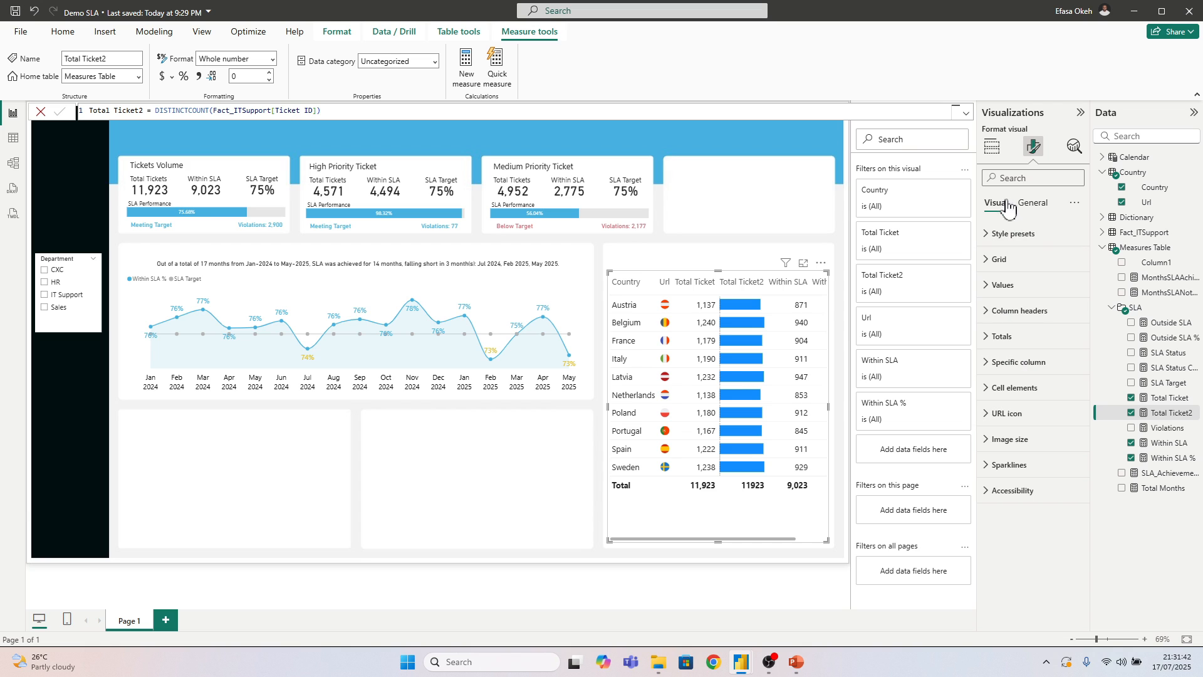
Rename the Total Ticket2 column in the country table as "."
click(992, 146)
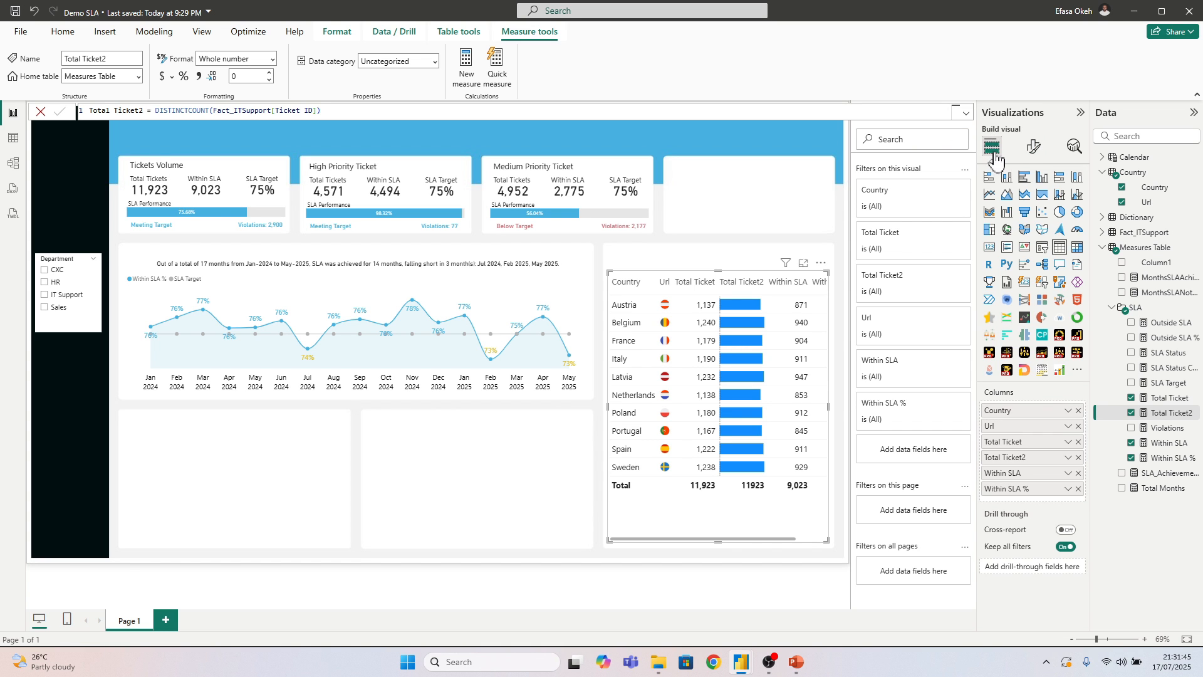
double_click(1022, 457)
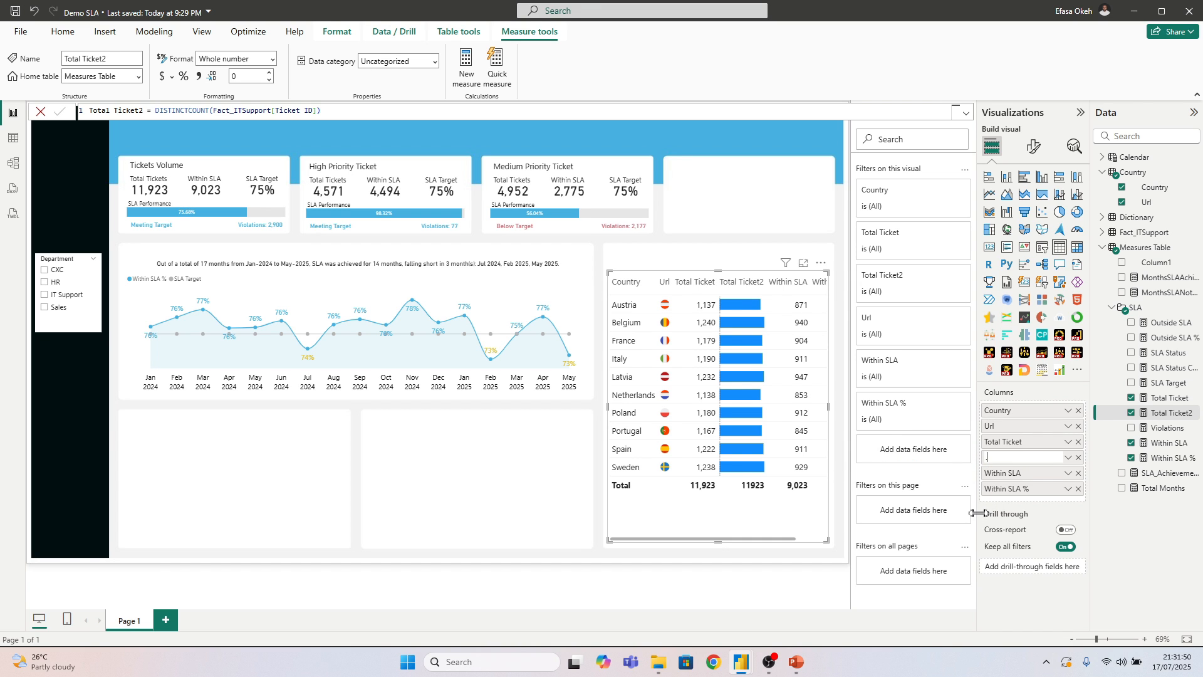
text(.)
key(Return)
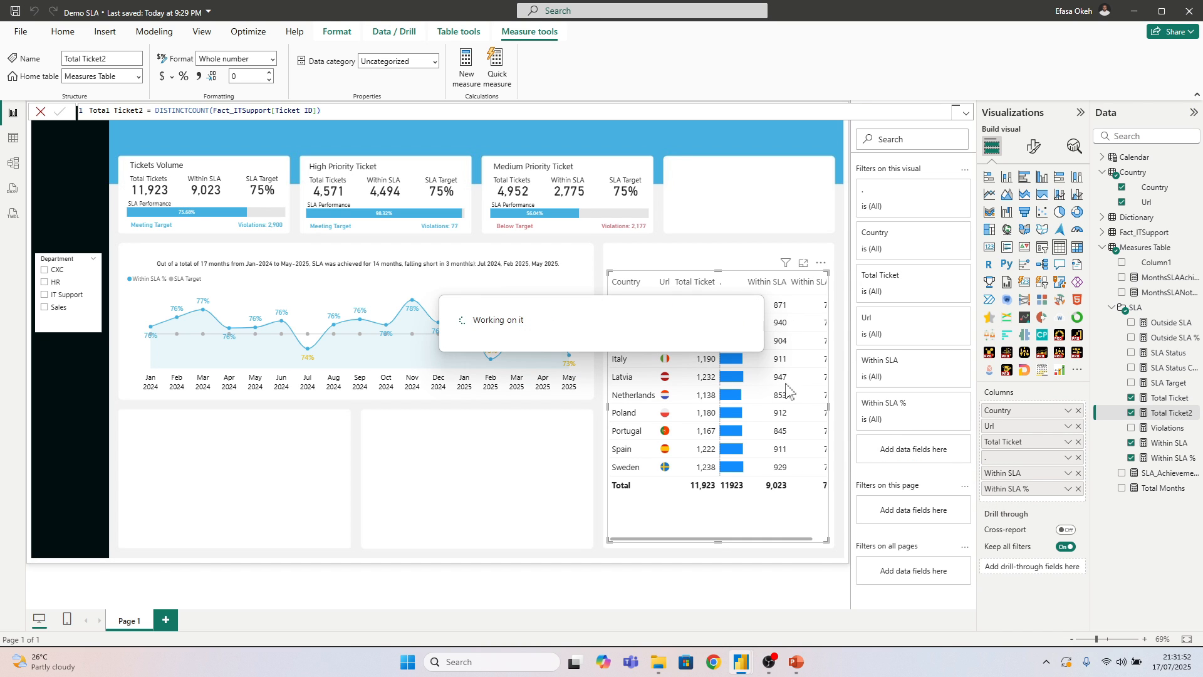
Rename the country table's Within SLA column as SLA and its Within SLA % column as SLA %
double_click(1011, 475)
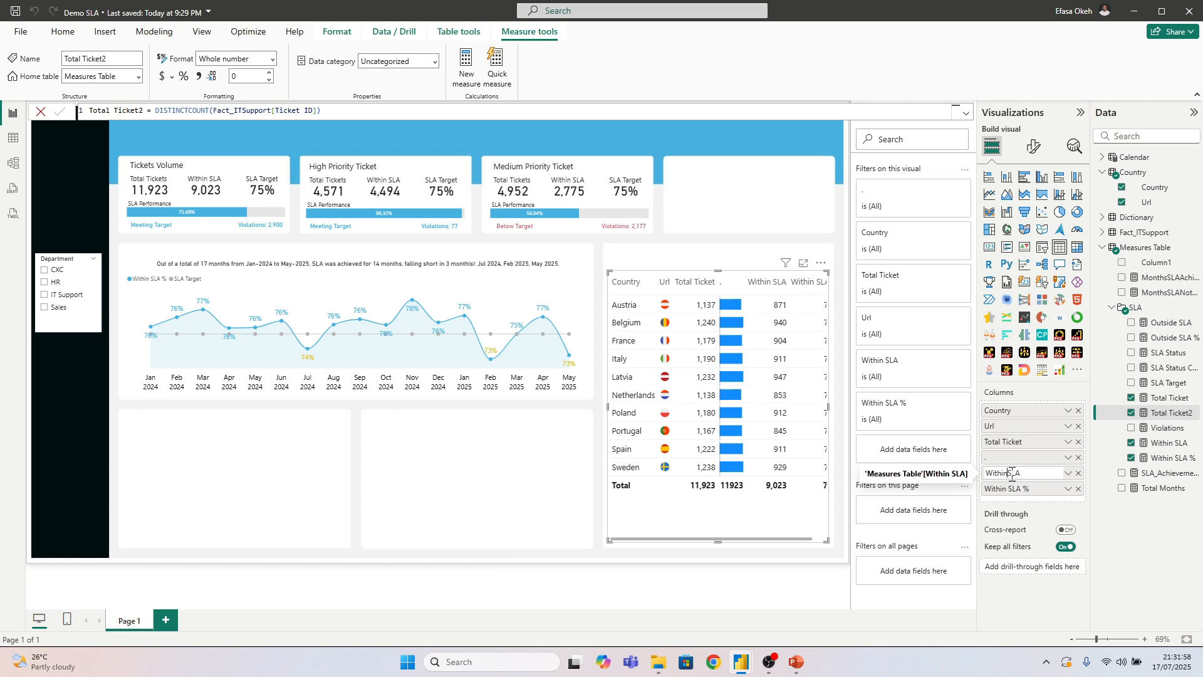
key(Return)
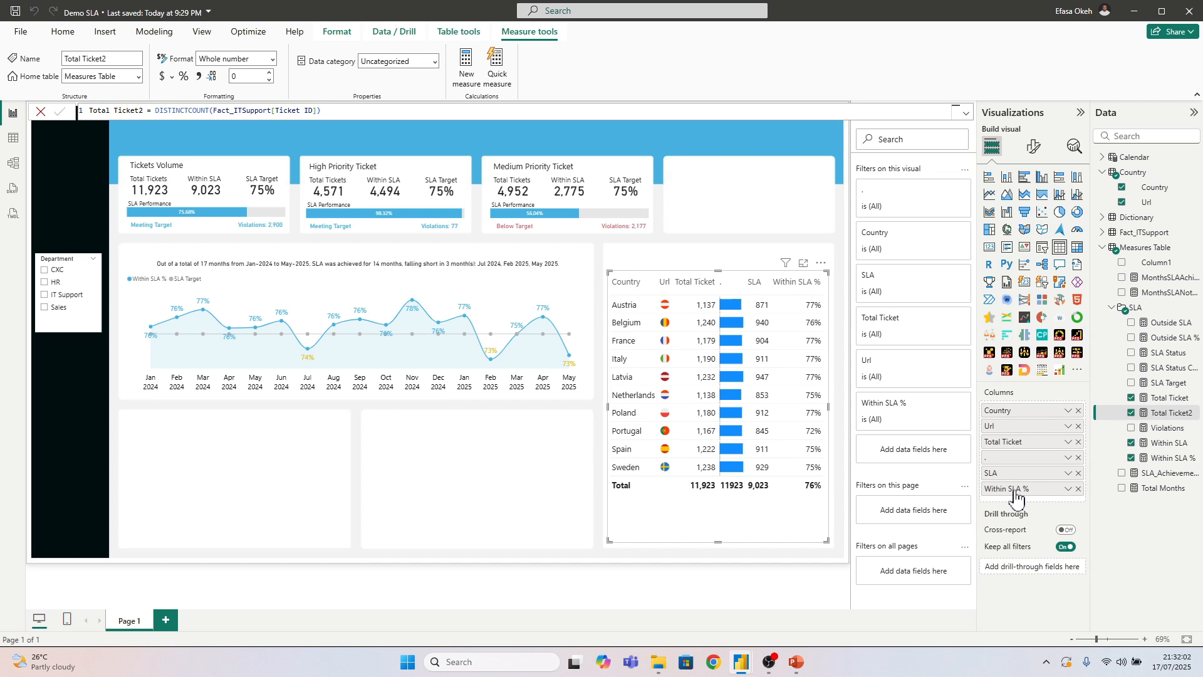
double_click(1009, 490)
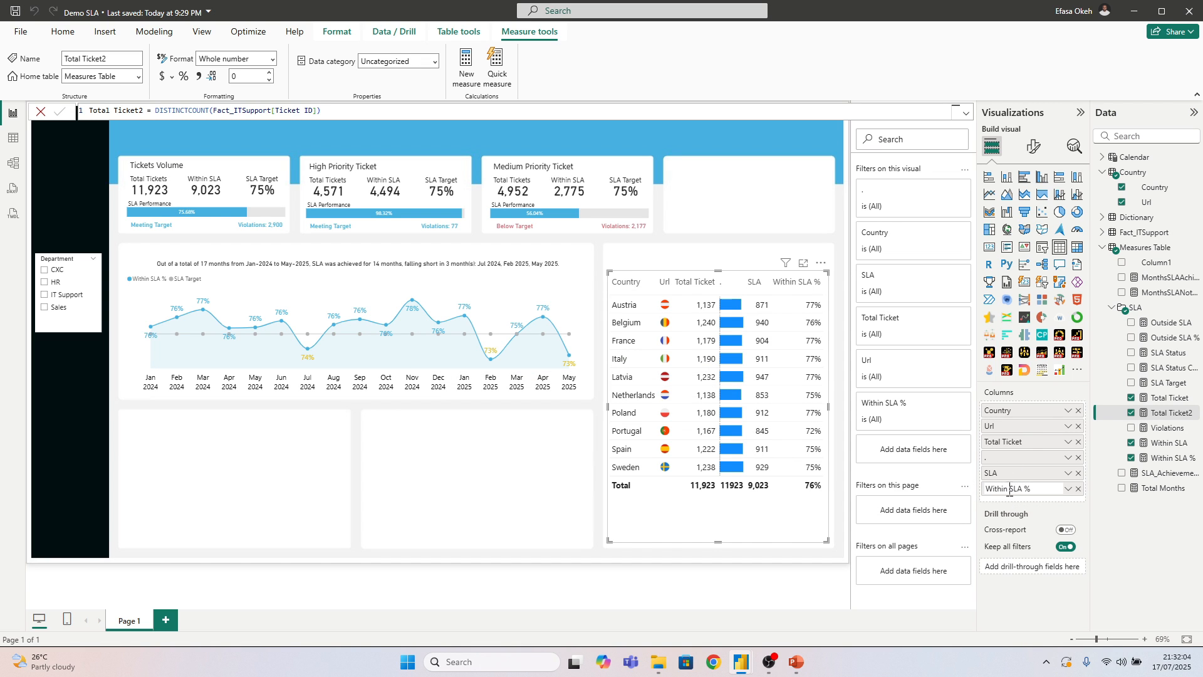
click(1012, 492)
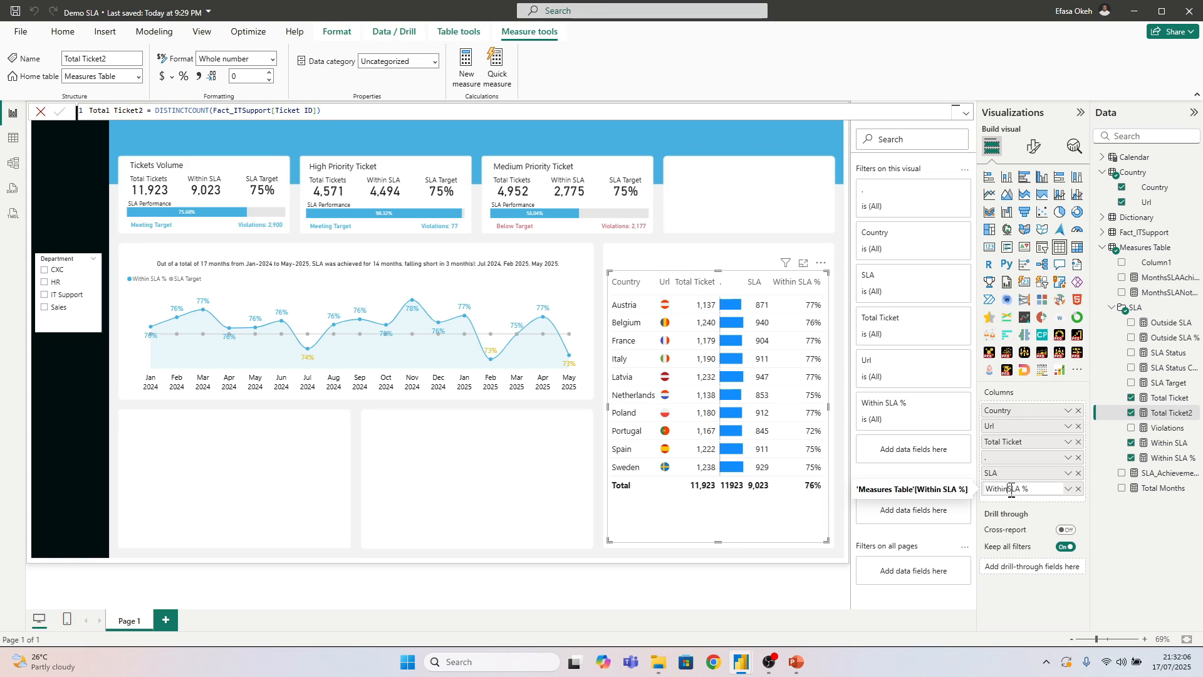
key(BackSpace)
key(BackSpace)
key(BackSpace)
key(BackSpace)
key(BackSpace)
key(BackSpace)
key(BackSpace)
key(Return)
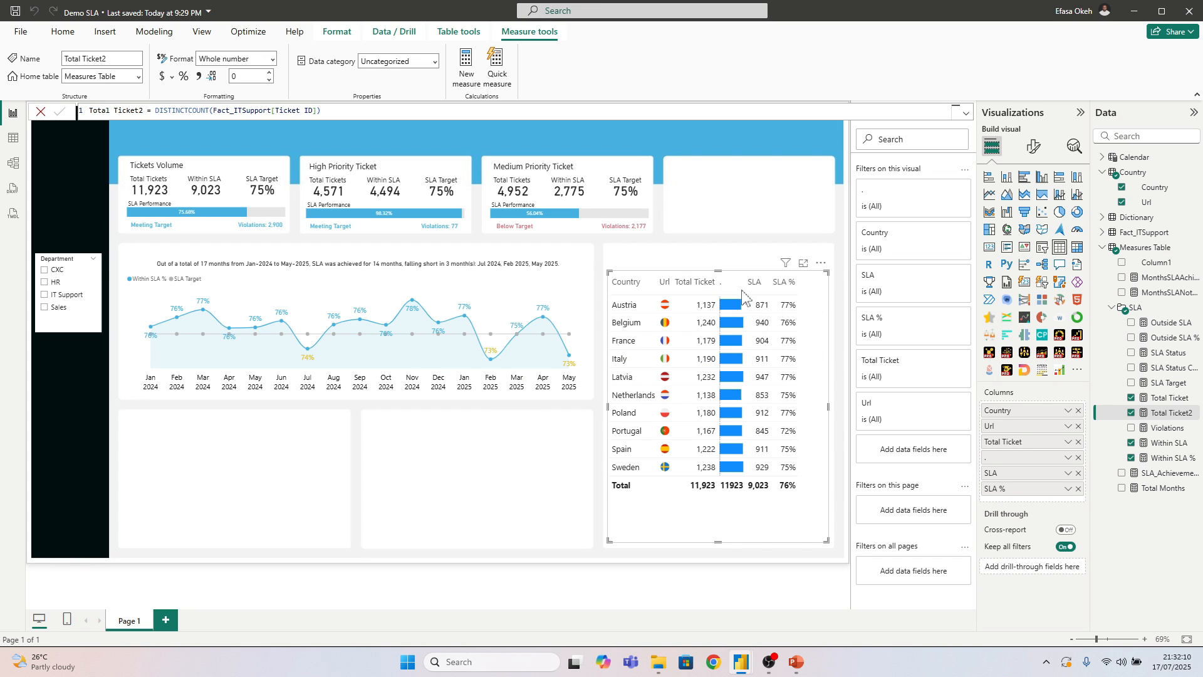
Widen the data bar column and lower the country table's top edge to leave space above it in the card
drag(744, 289, 763, 288)
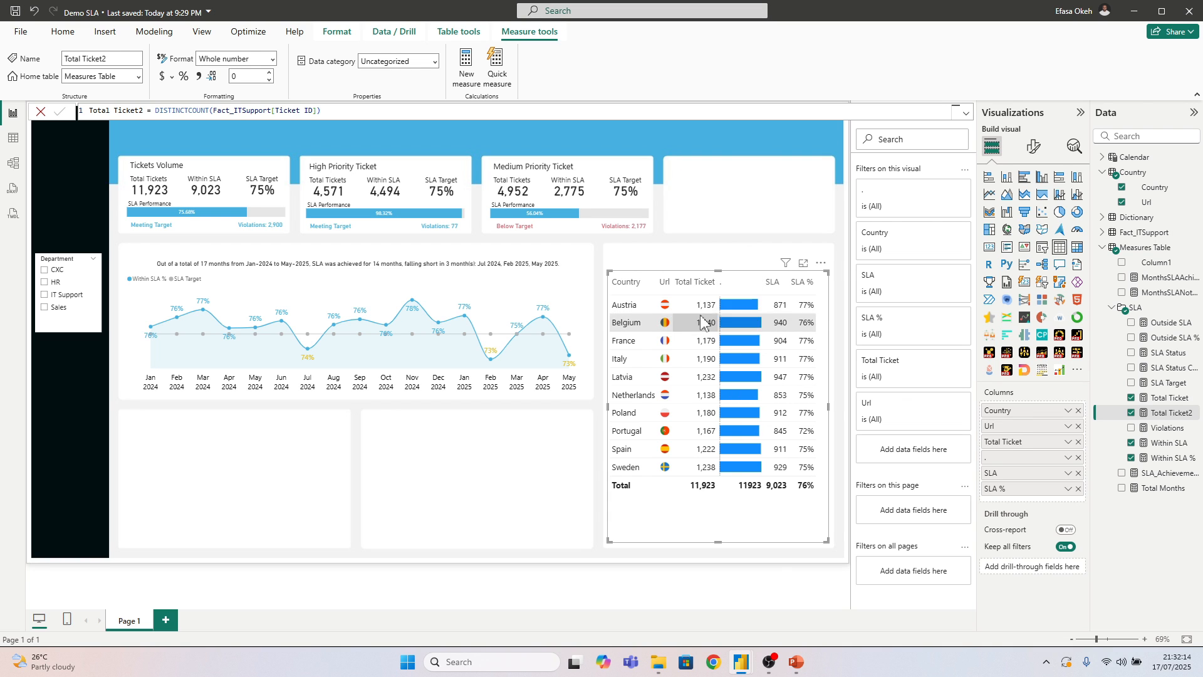
mouse_move(717, 542)
mouse_down()
mouse_move(724, 509)
mouse_move(725, 539)
mouse_up()
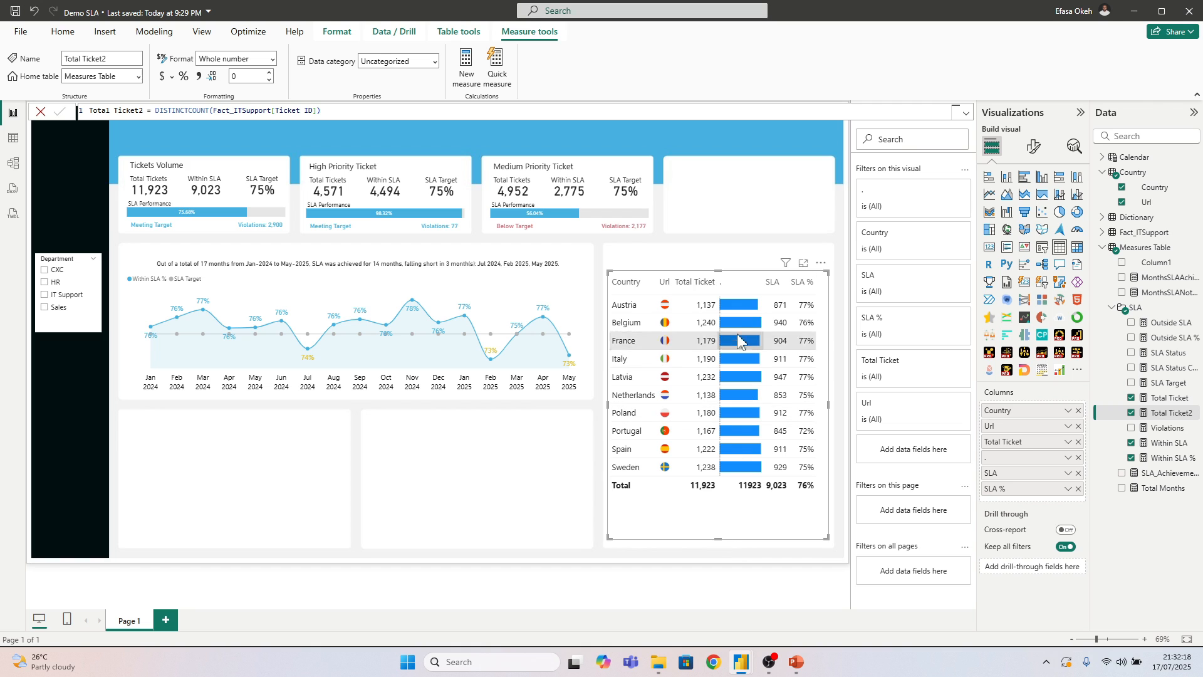
drag(717, 270, 721, 305)
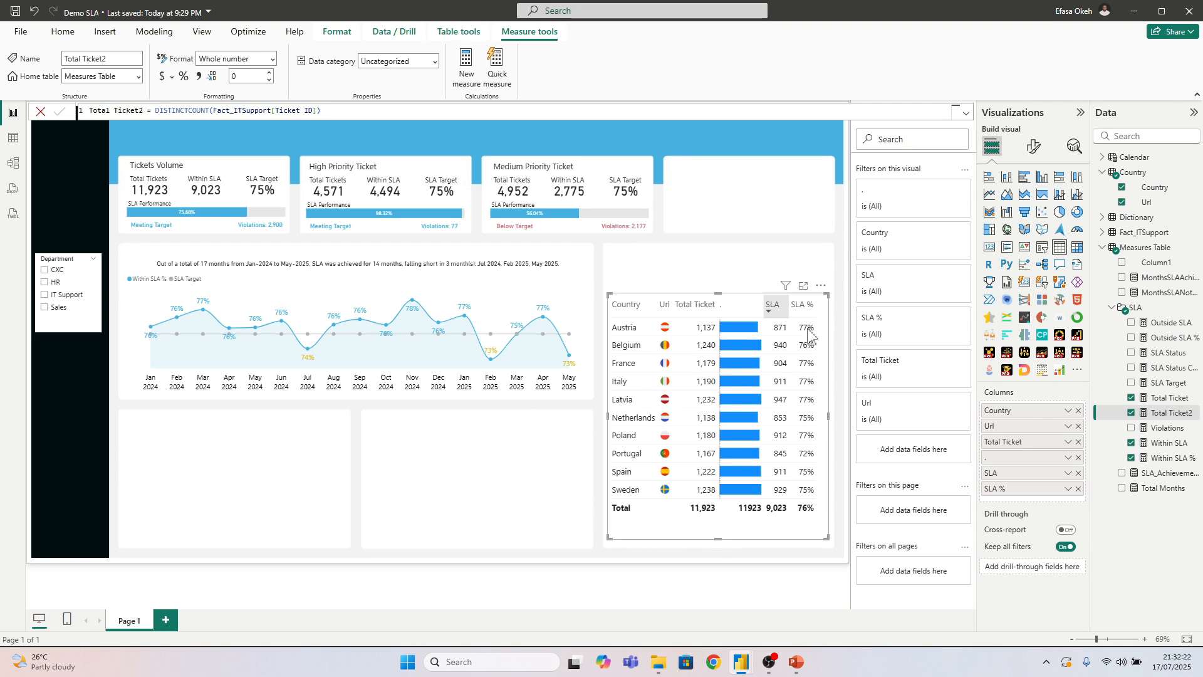
Increase the country table's row padding so the rows fill the table's height
click(1034, 147)
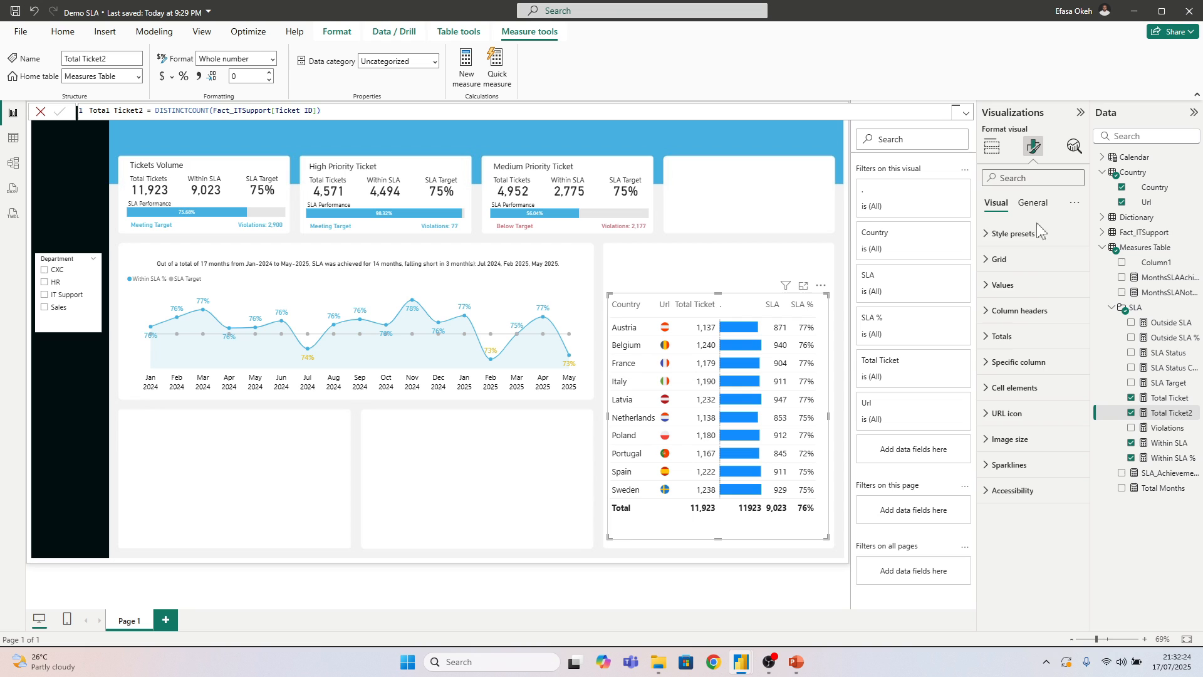
click(1001, 259)
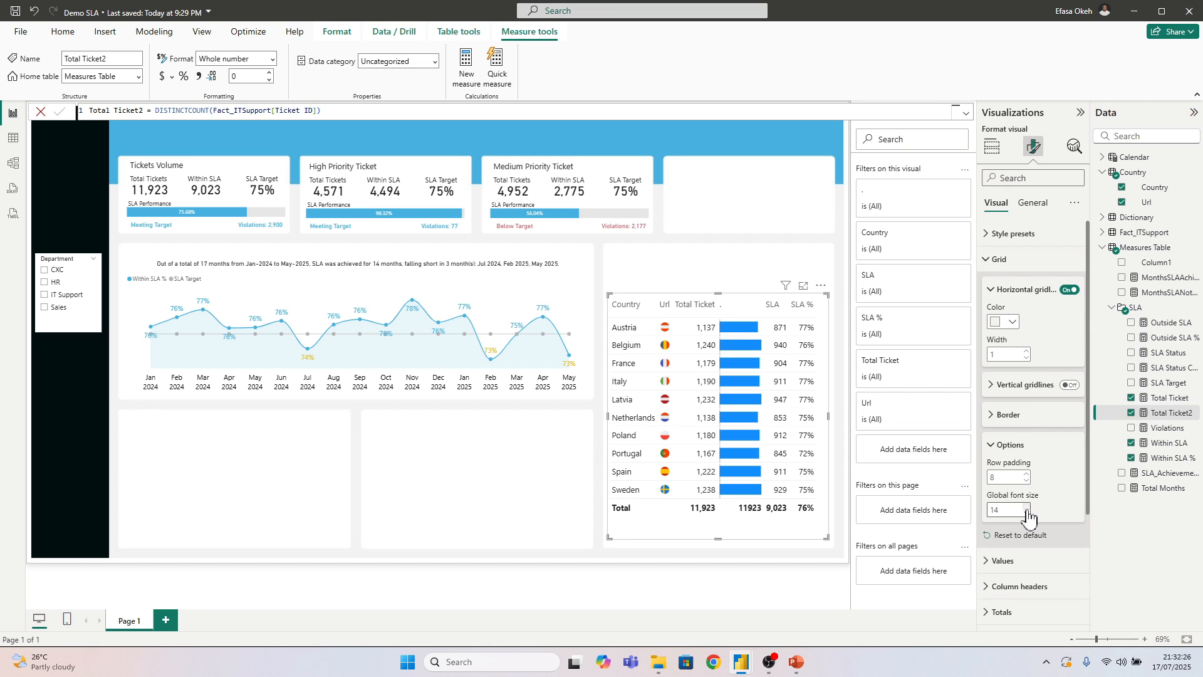
click(813, 562)
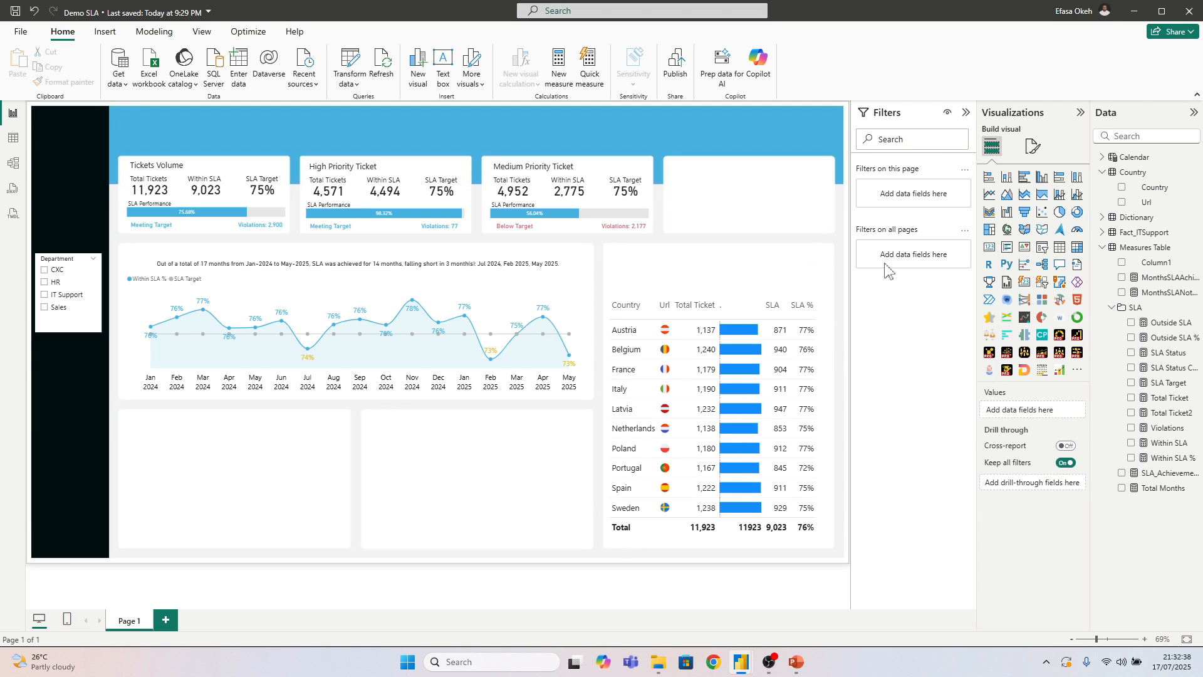
Copy the hex code #46B1E1 of the Within SLA % bar color from the Medium Priority Ticket bar chart
click(577, 228)
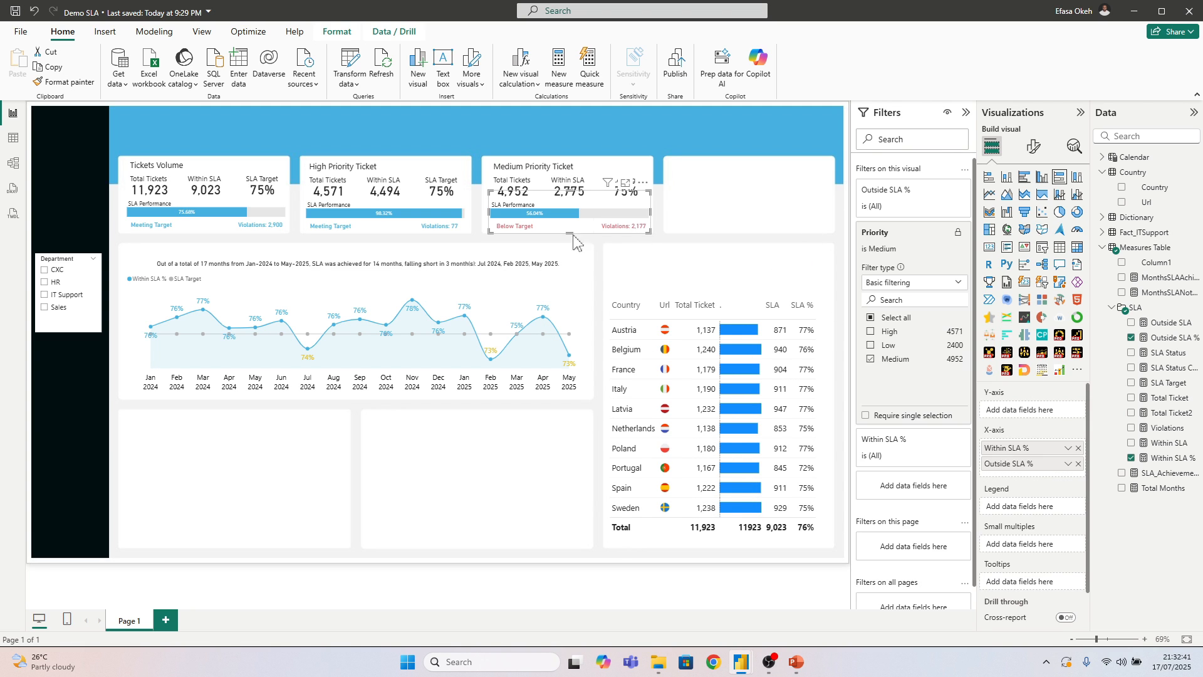
click(1033, 147)
click(1000, 388)
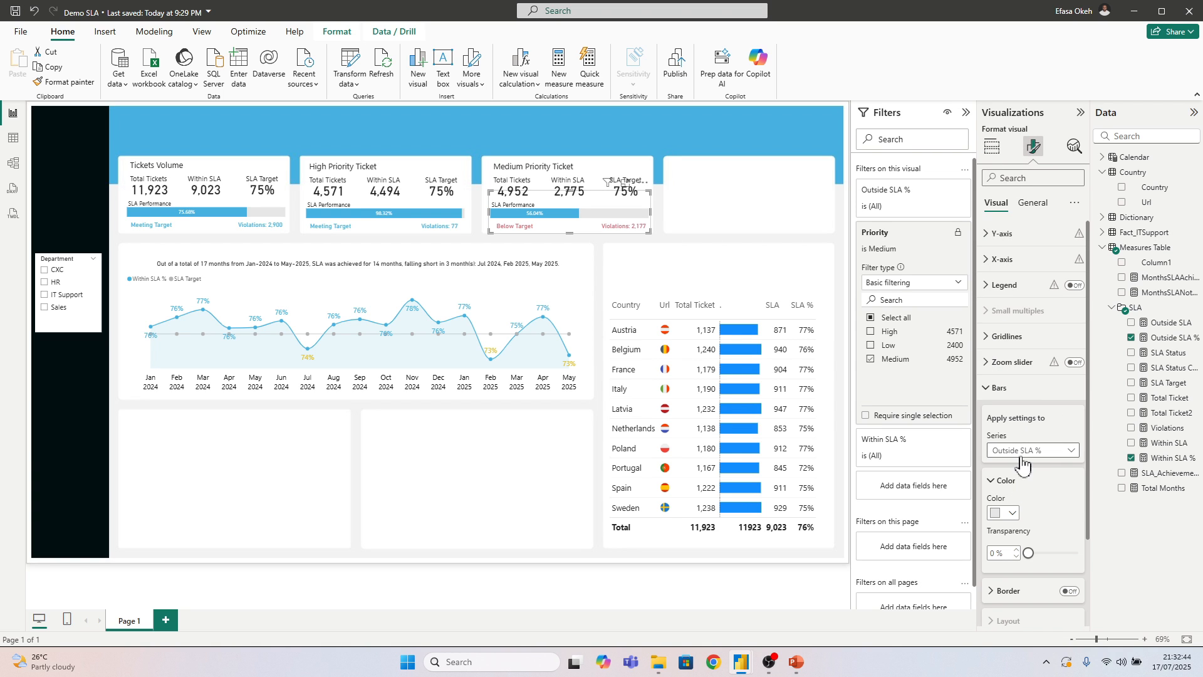
click(1021, 451)
click(1018, 481)
click(1004, 513)
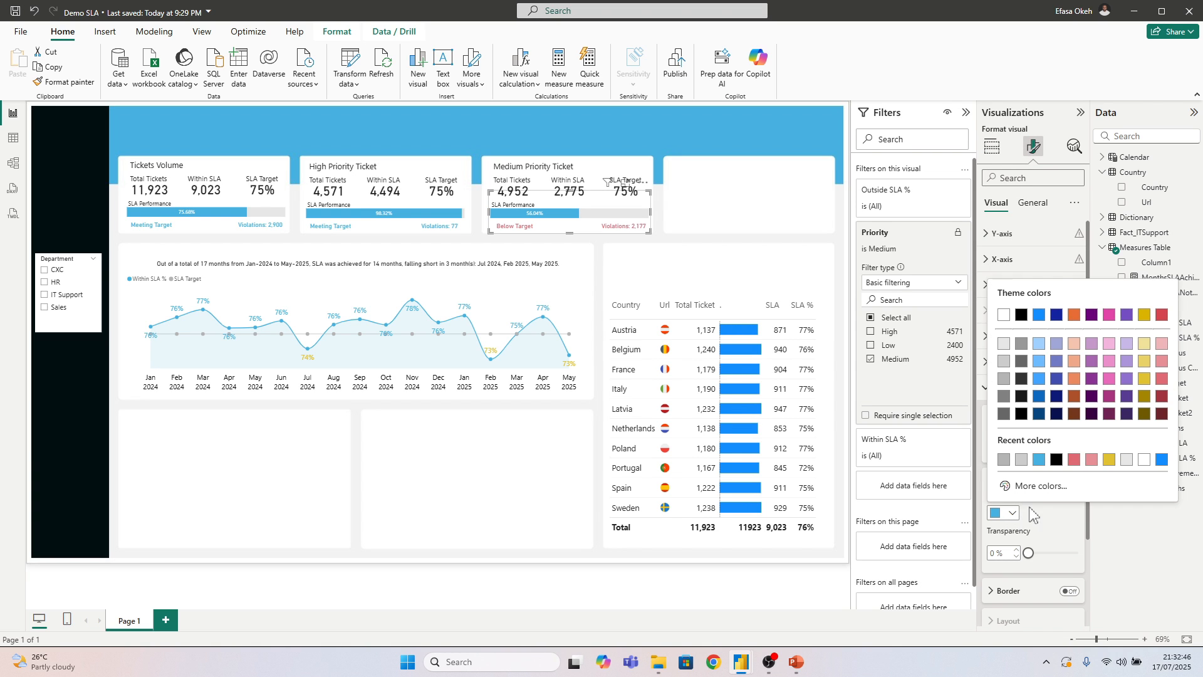
click(1042, 495)
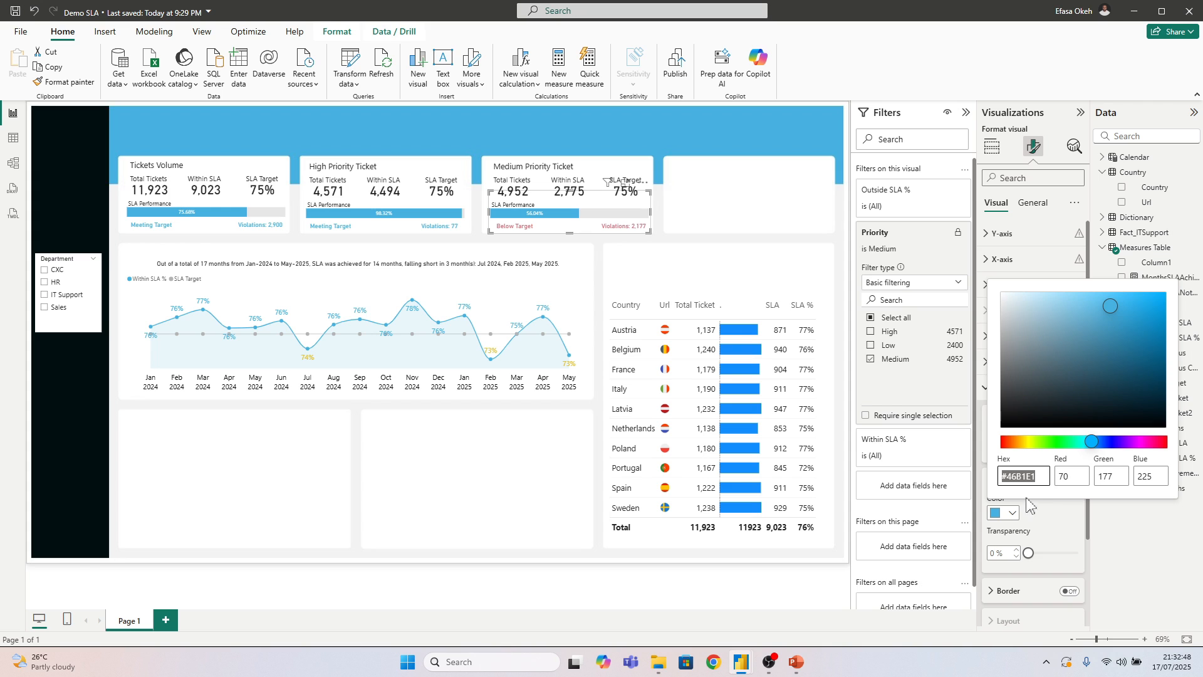
click(569, 514)
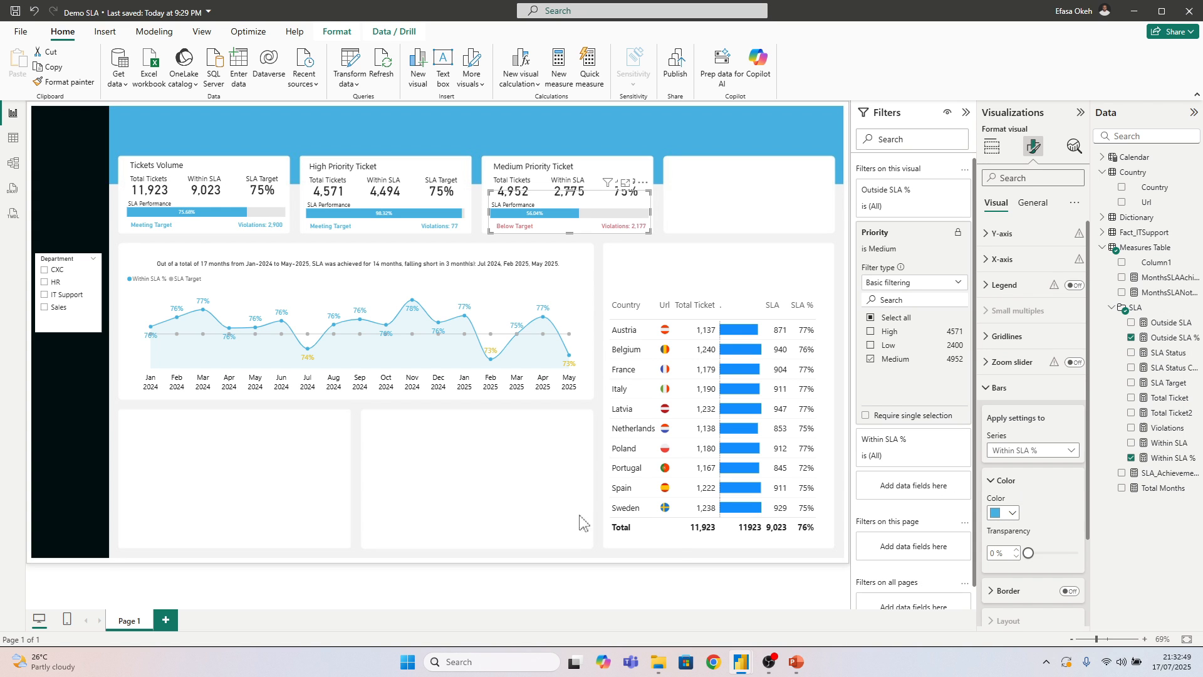
Set the positive bar color of the country table's "." column data bars to the copied hex code #46B1E1
click(725, 545)
click(1010, 388)
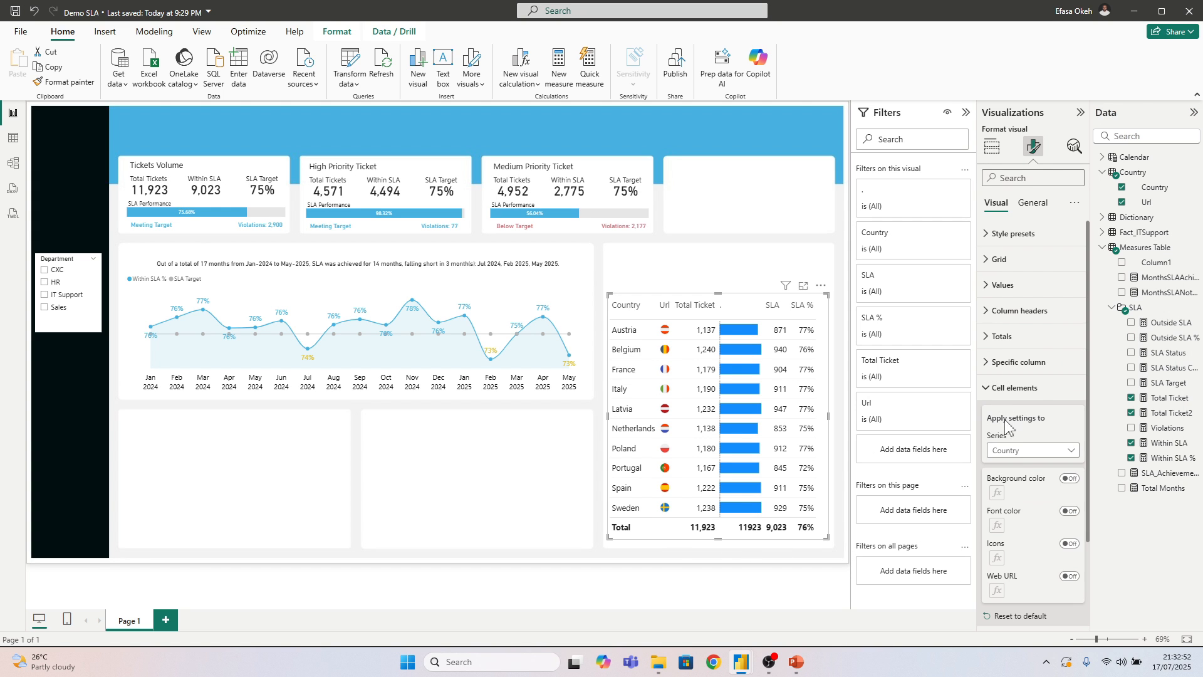
click(1011, 452)
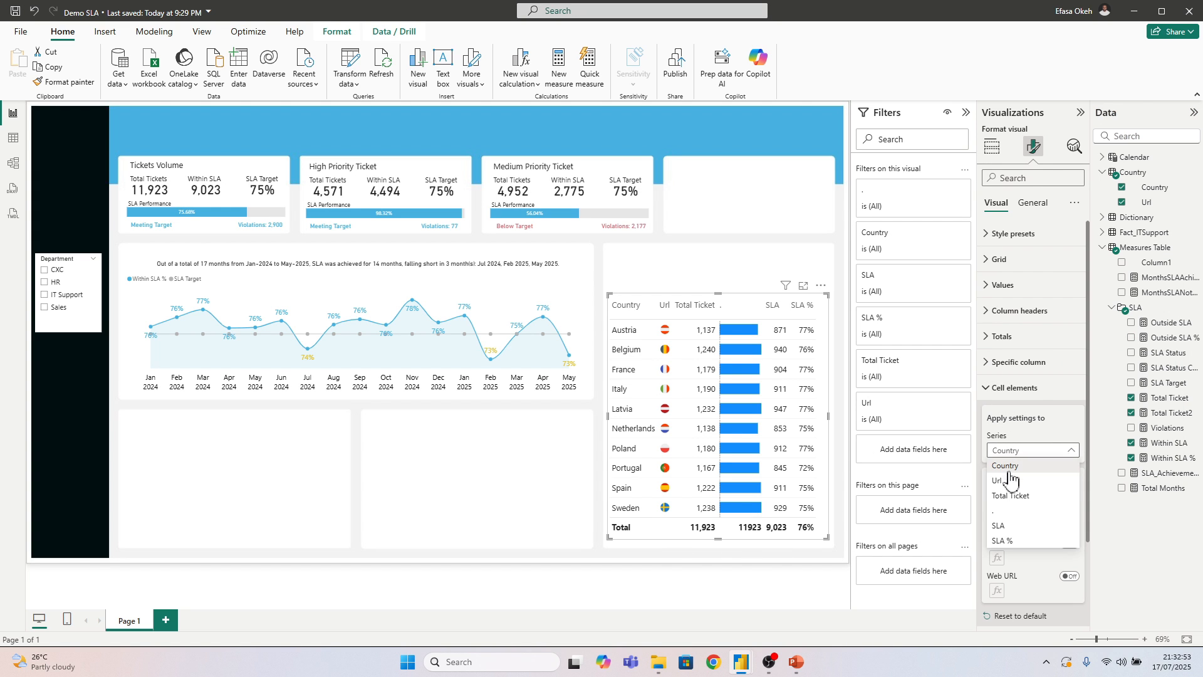
click(1015, 507)
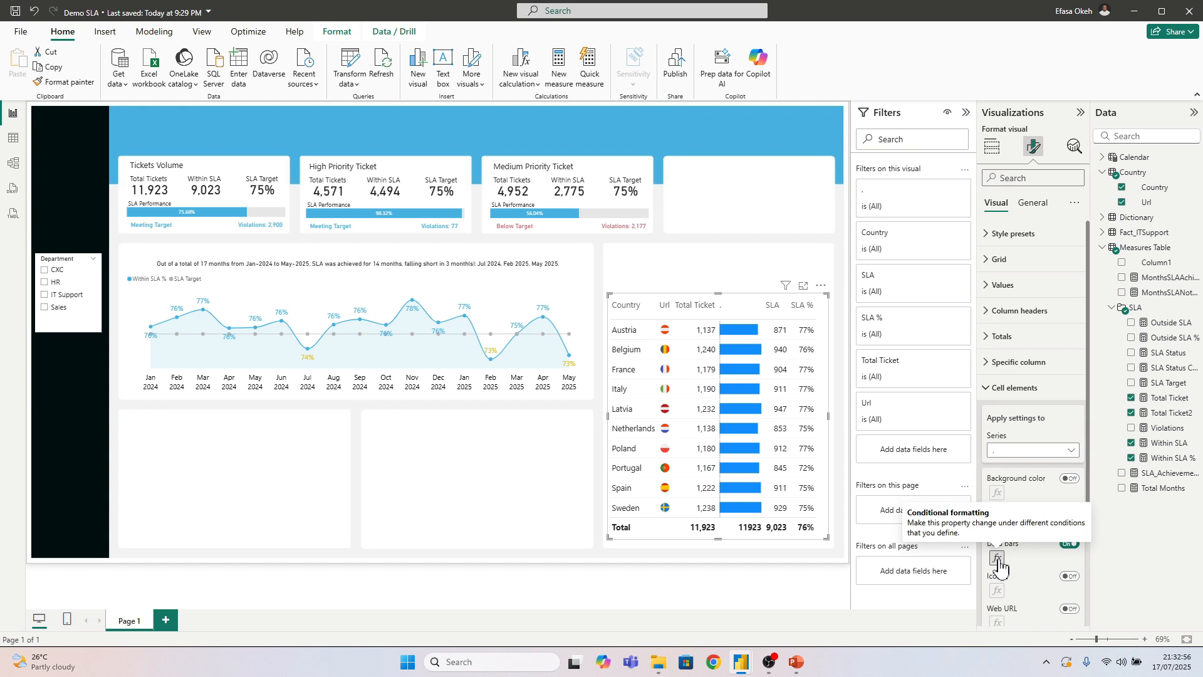
click(997, 559)
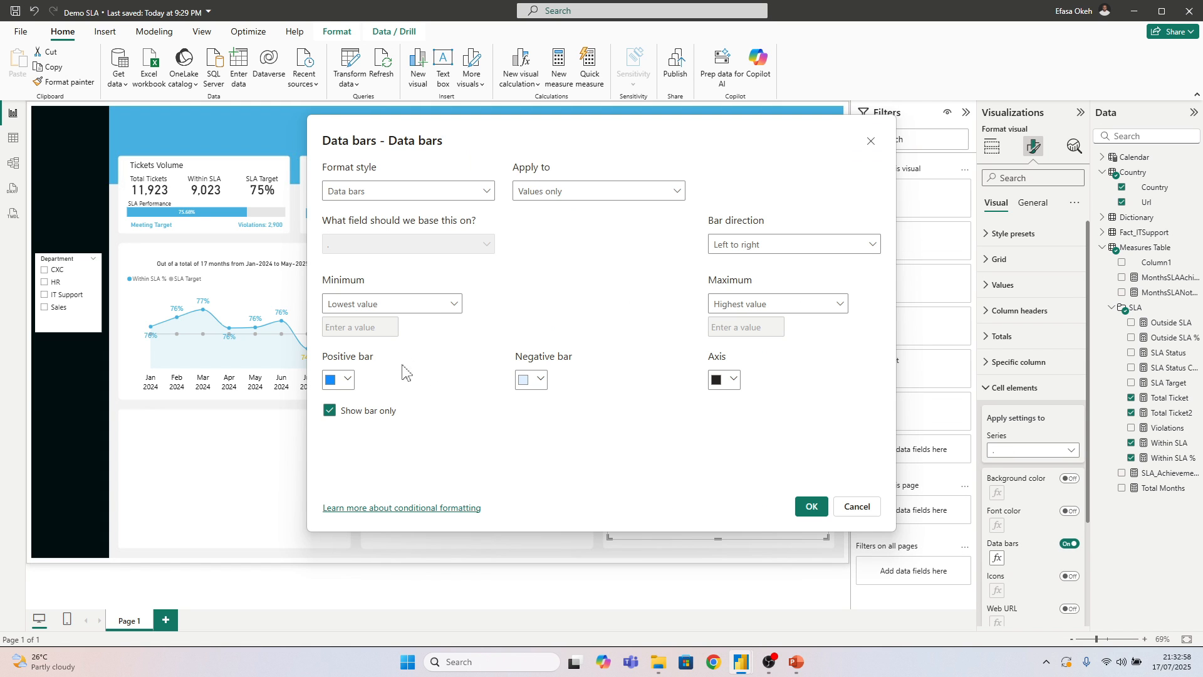
click(352, 380)
click(384, 334)
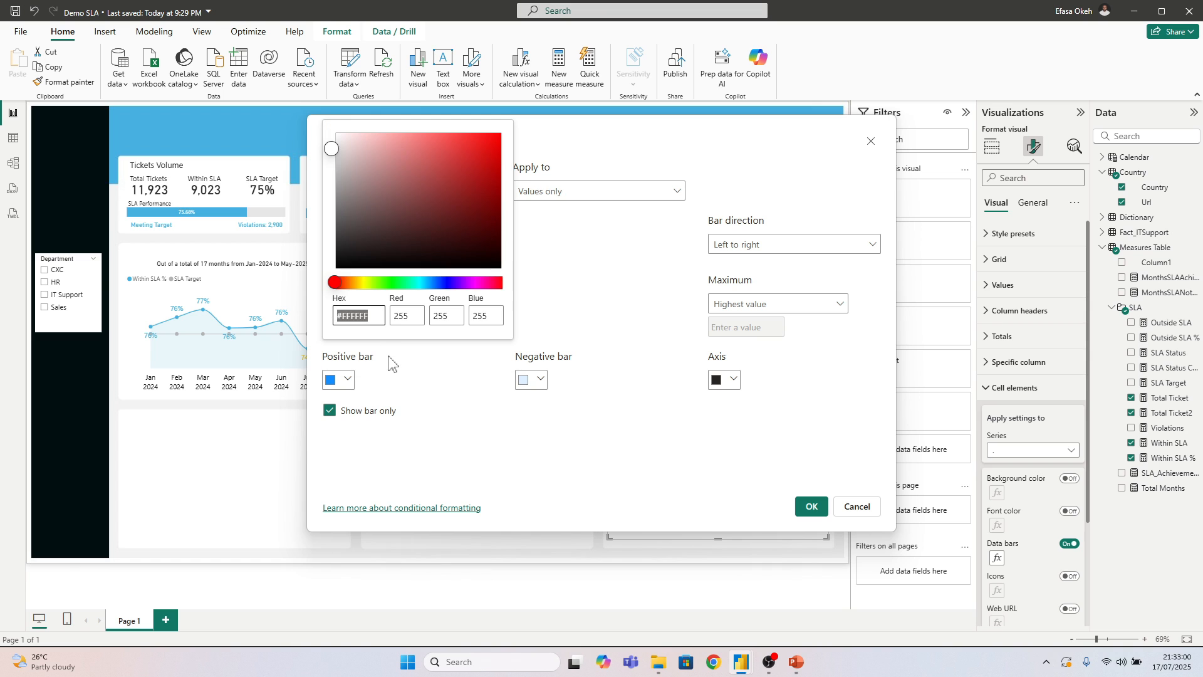
text(#46B1E1)
click(813, 510)
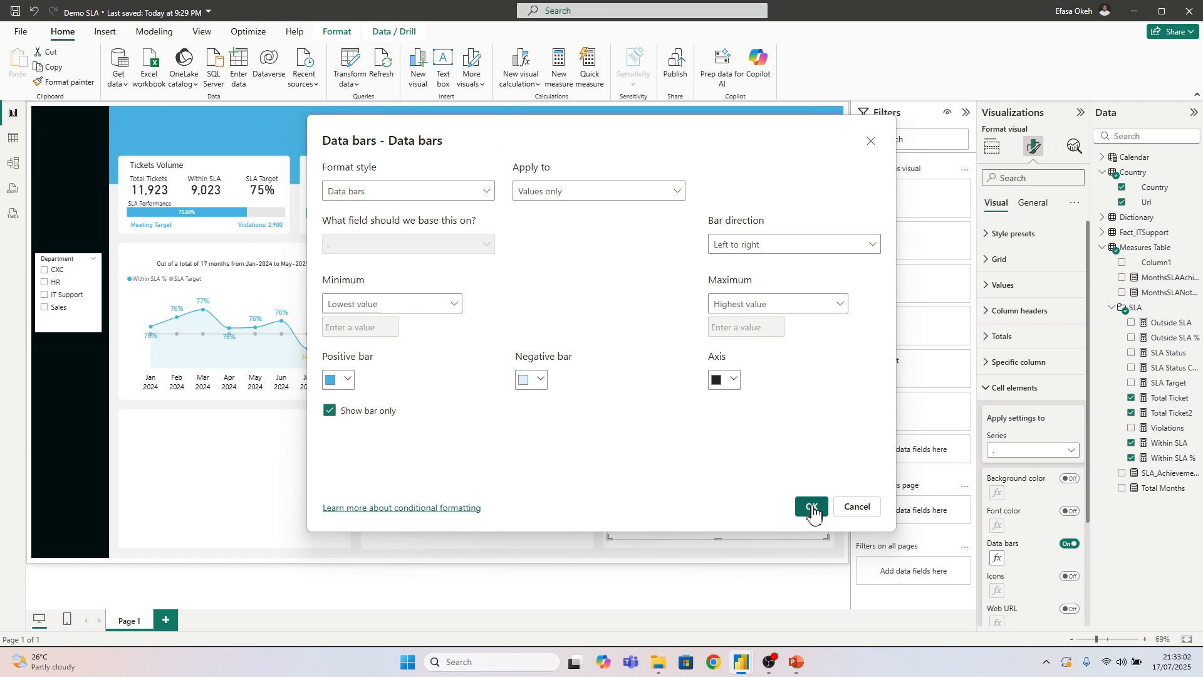
click(813, 508)
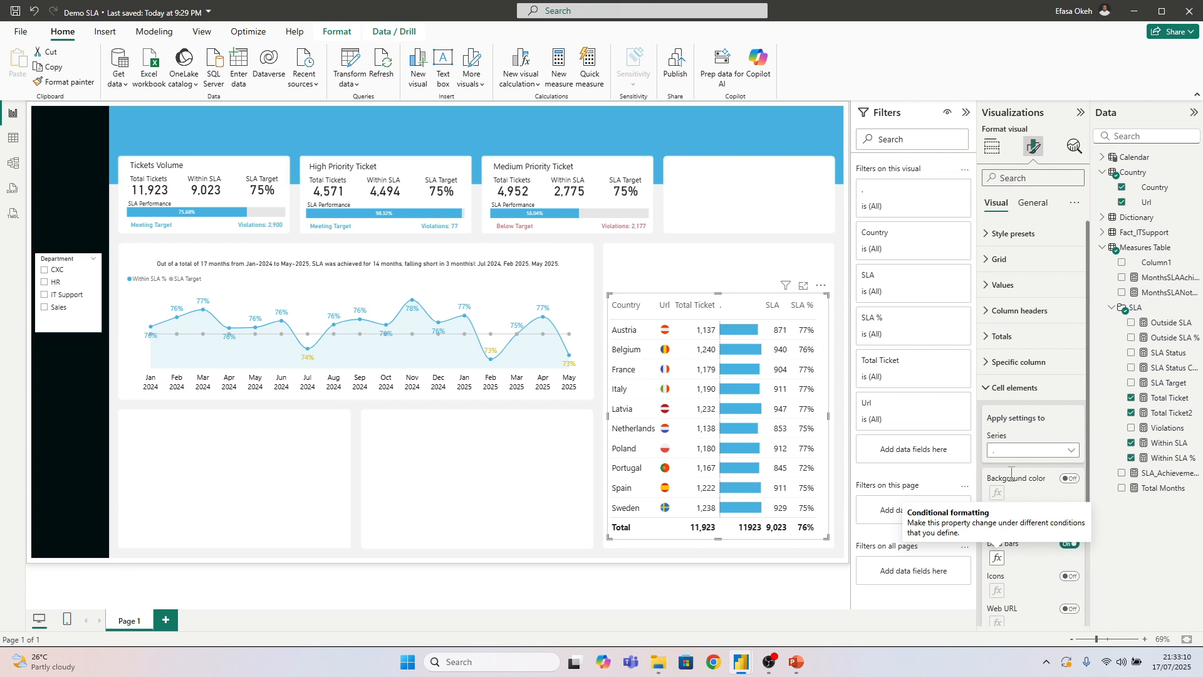
Turn on conditional font color for the country table's SLA % column and set its format style to Field value
click(1007, 452)
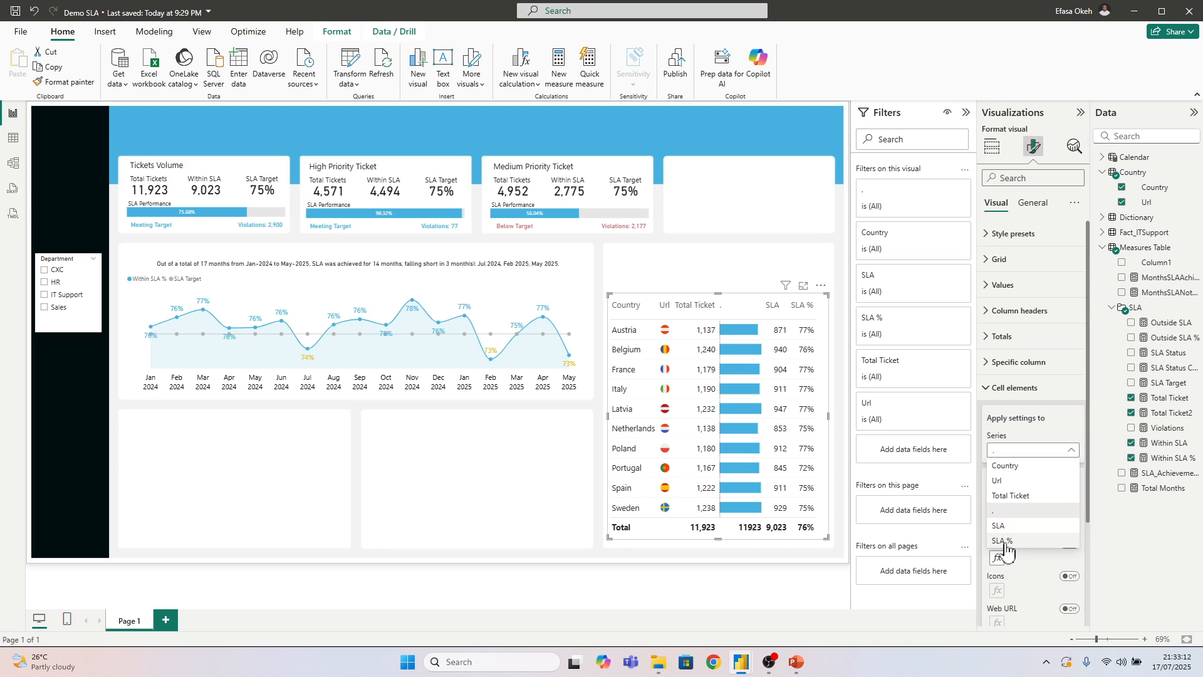
click(1054, 529)
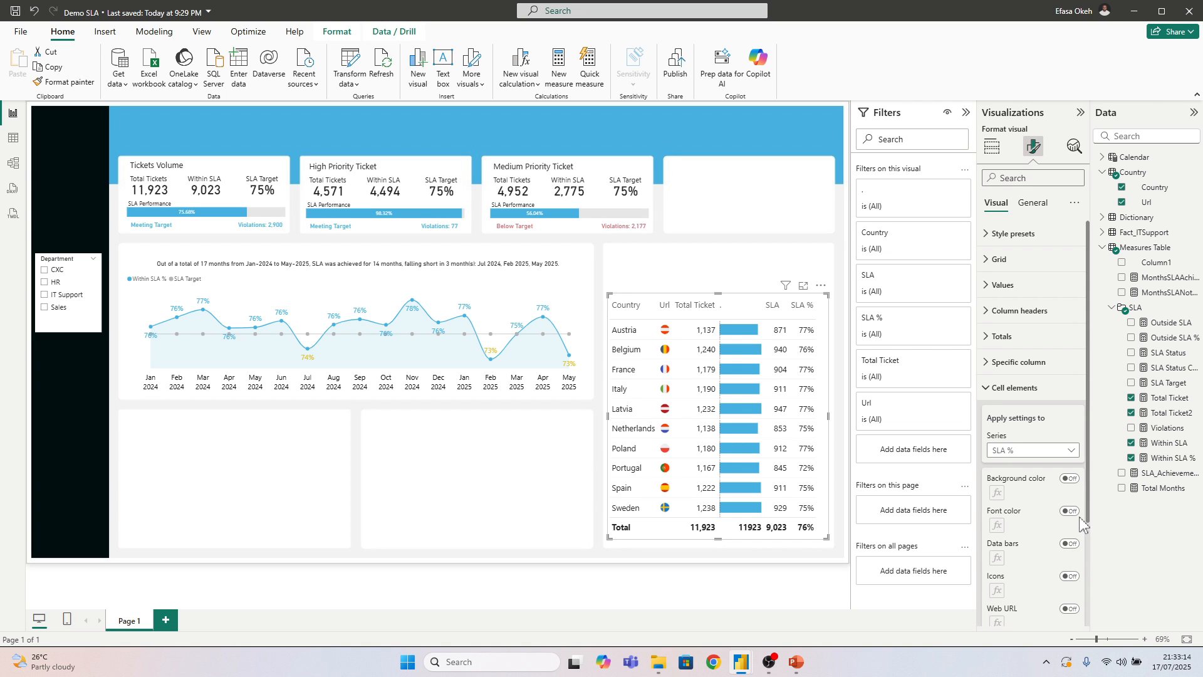
click(1070, 512)
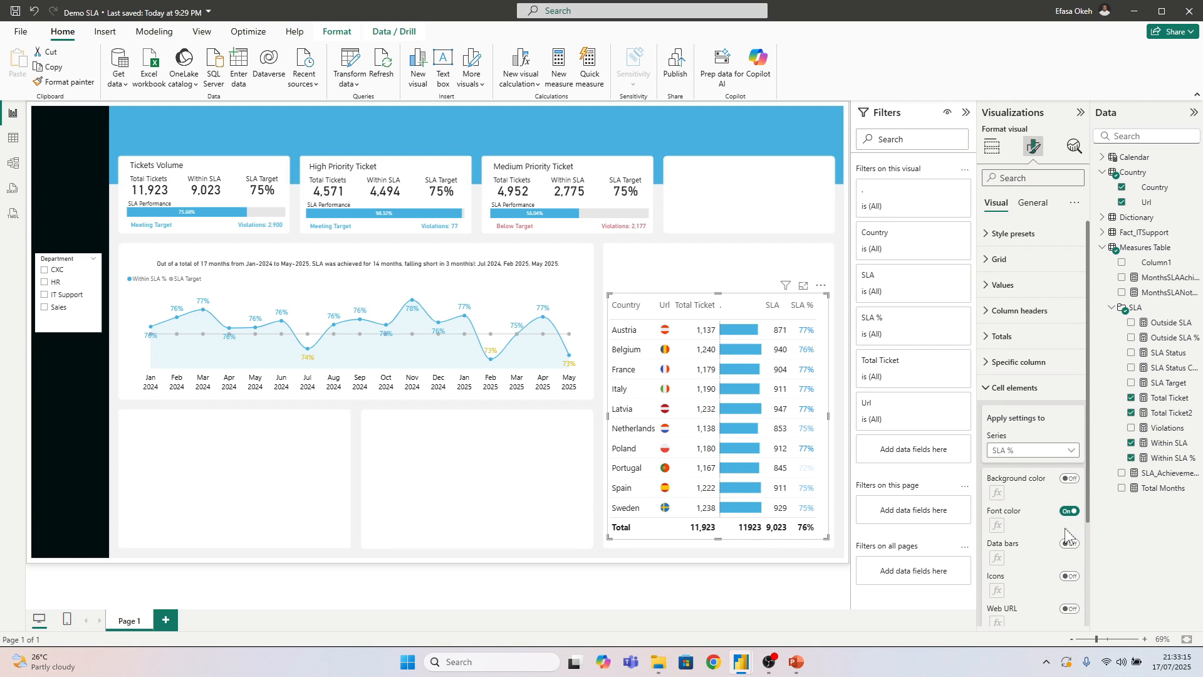
click(996, 525)
click(366, 191)
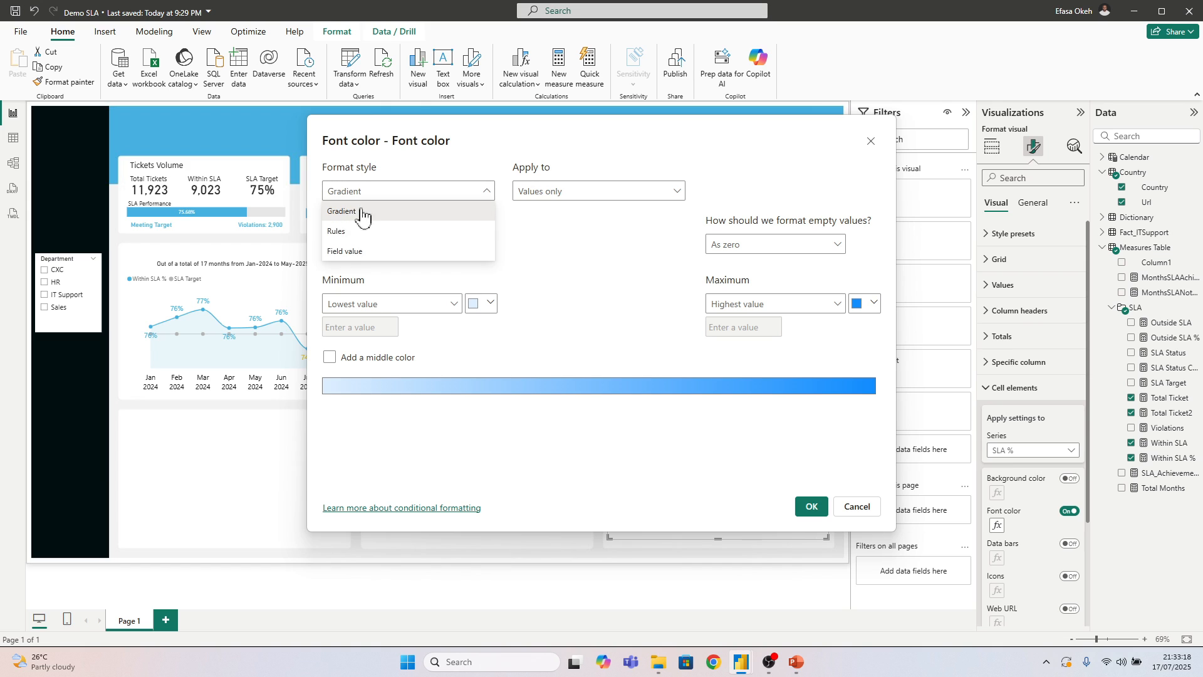
click(355, 232)
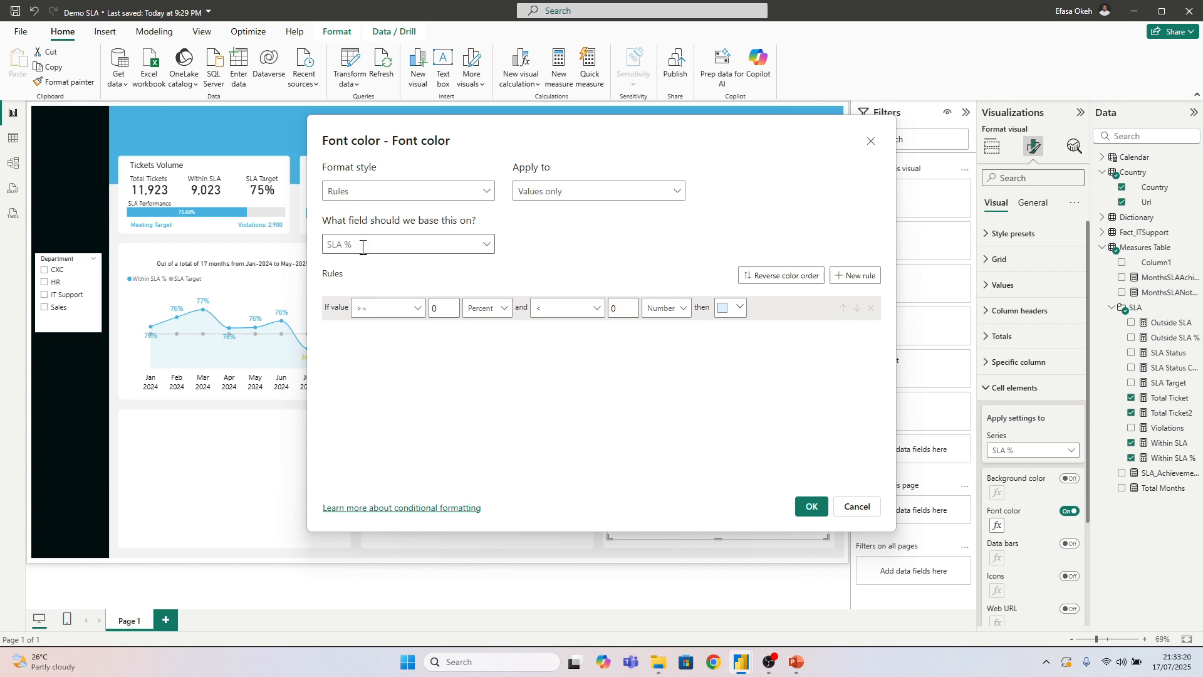
click(349, 187)
click(354, 251)
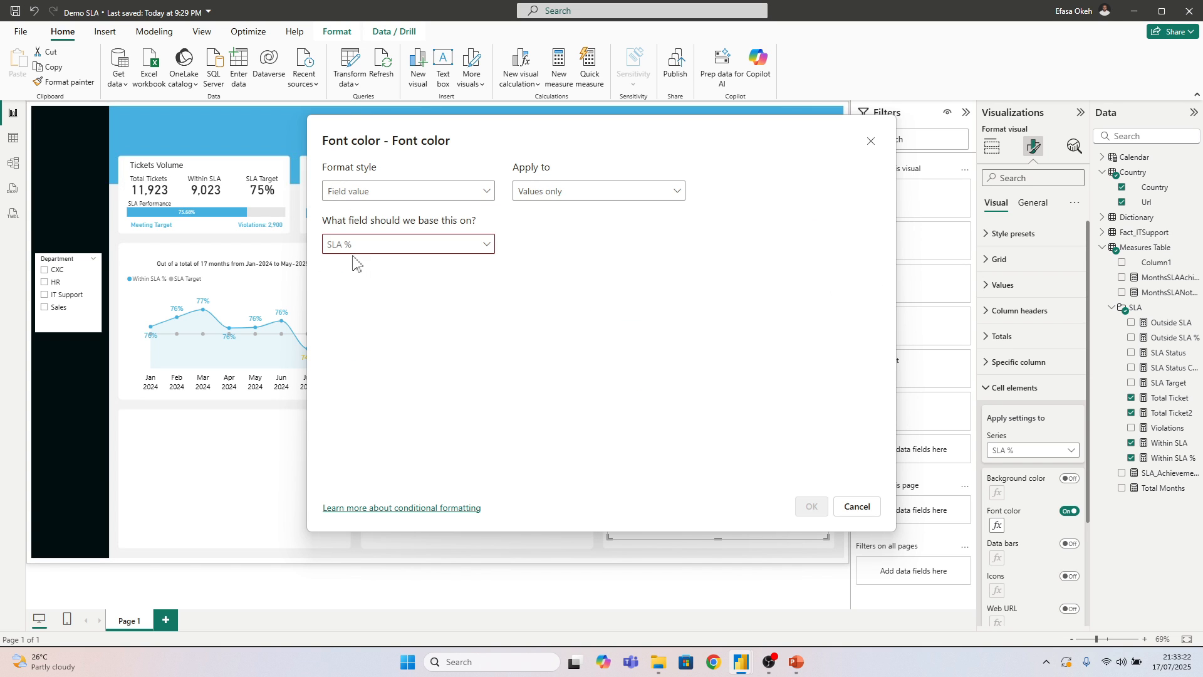
Base the SLA % font color on the SLA Status Color measure from the Measures Table and apply it
click(350, 245)
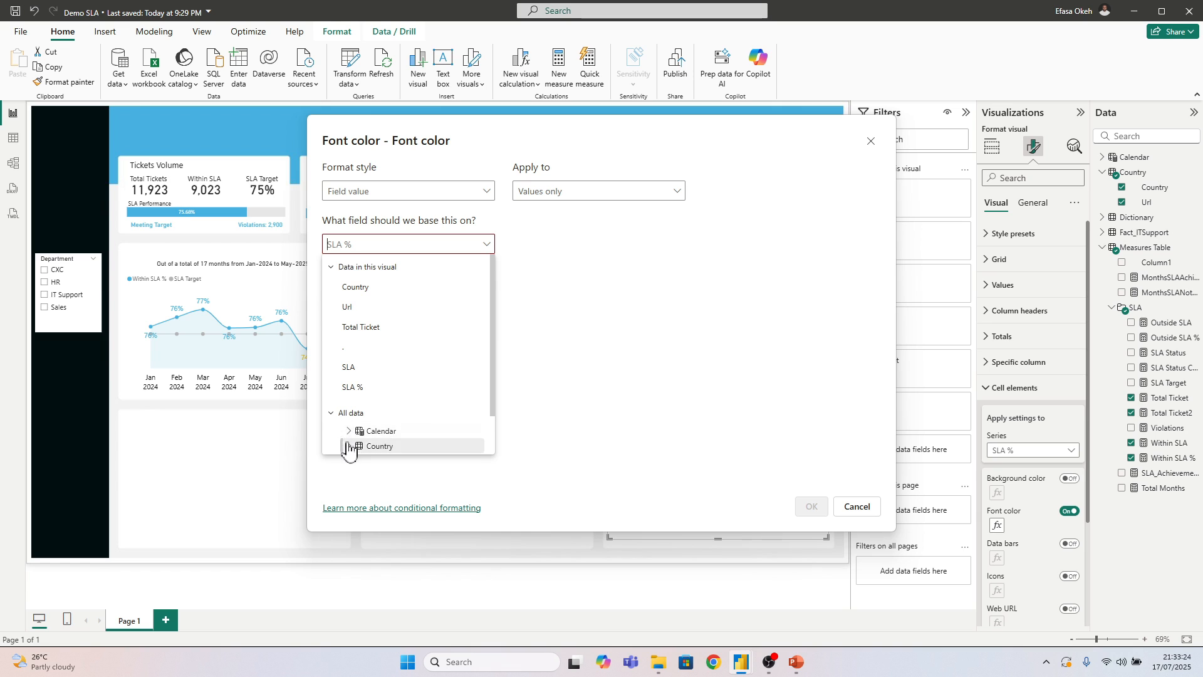
scroll(351, 426, down, 1)
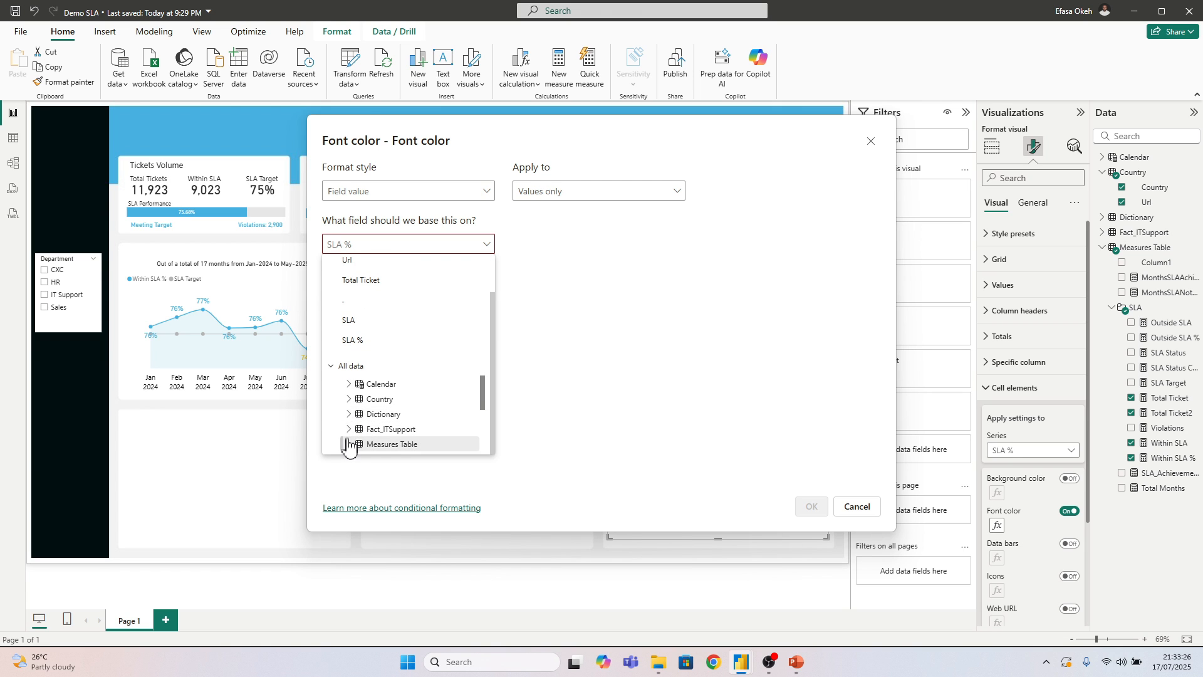
click(349, 443)
scroll(364, 426, down, 2)
click(362, 415)
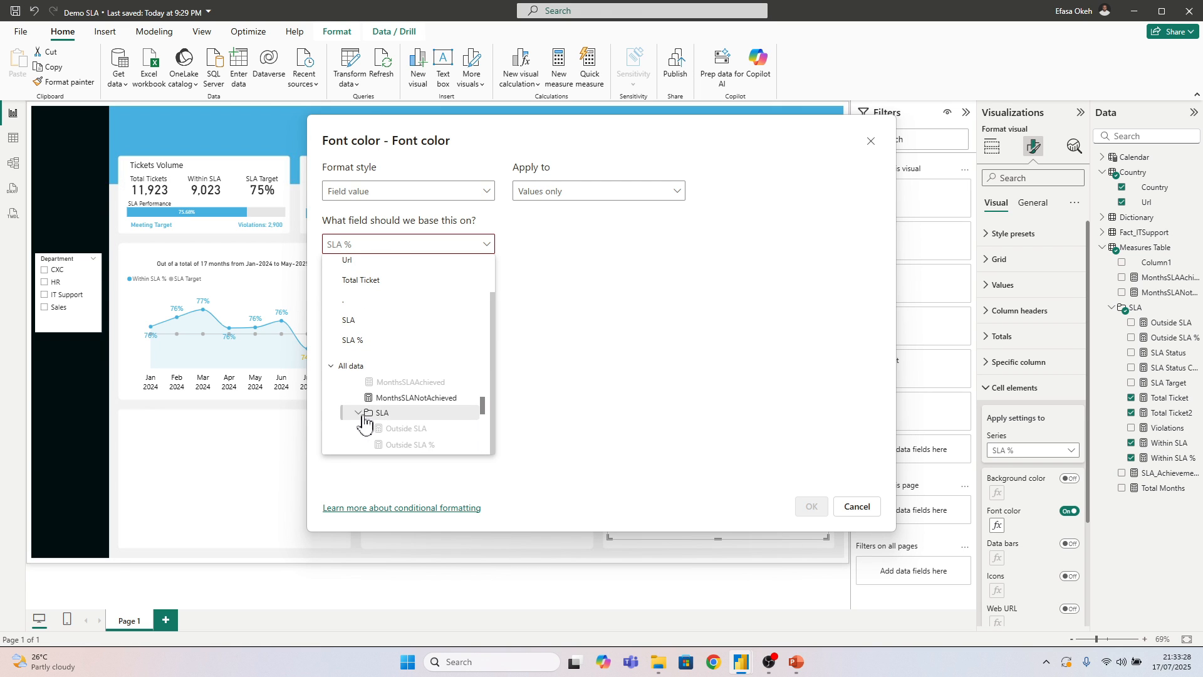
scroll(401, 426, down, 2)
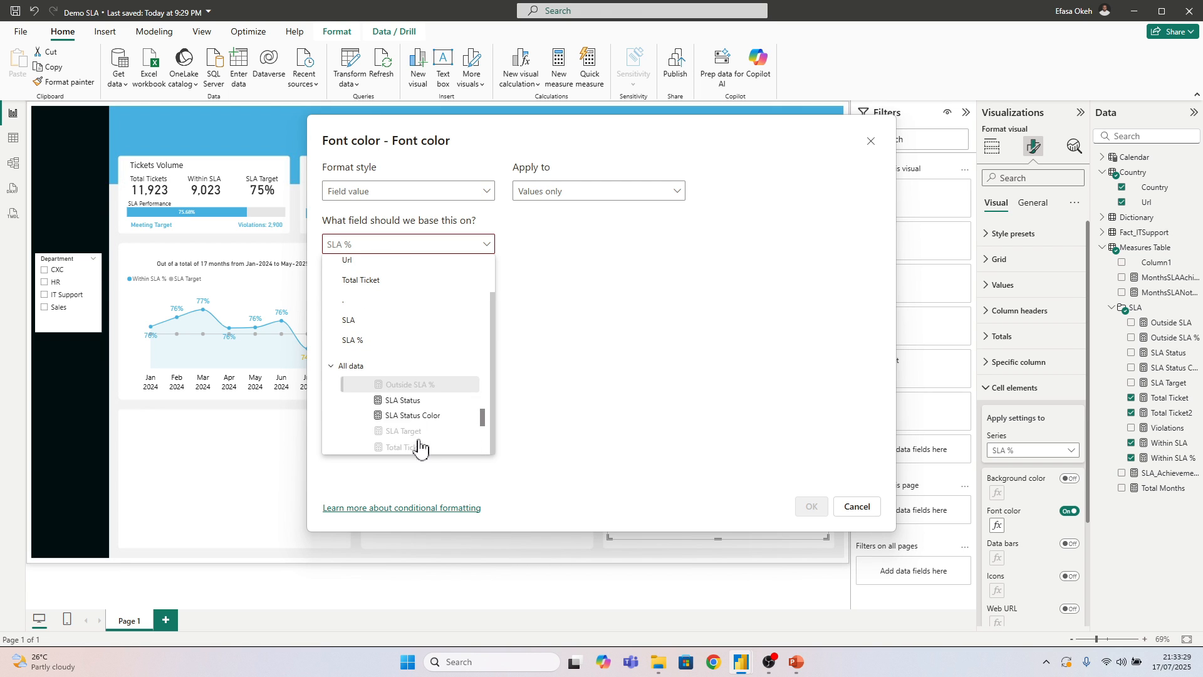
click(418, 414)
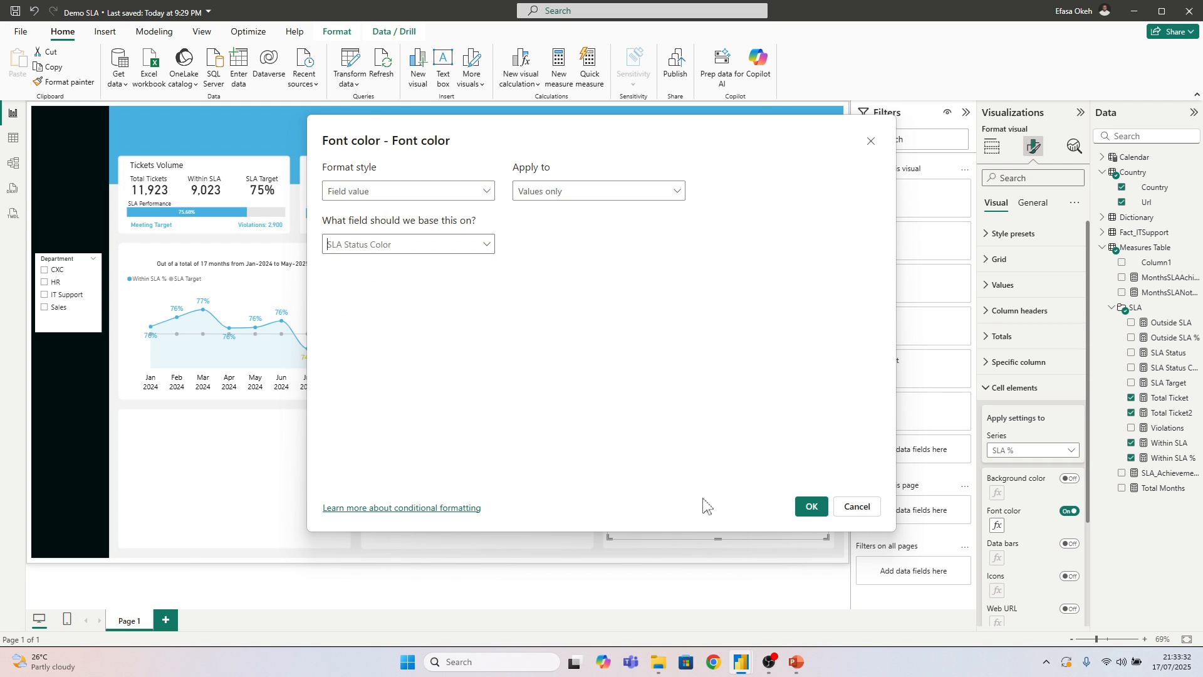
click(812, 507)
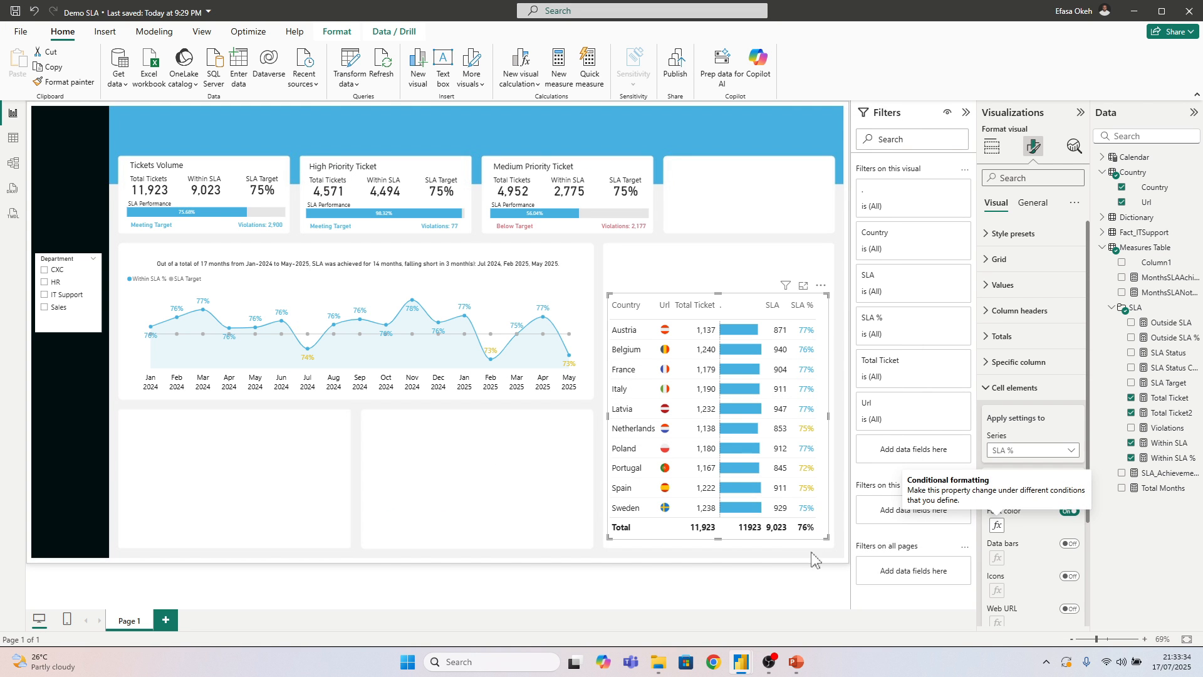
click(534, 478)
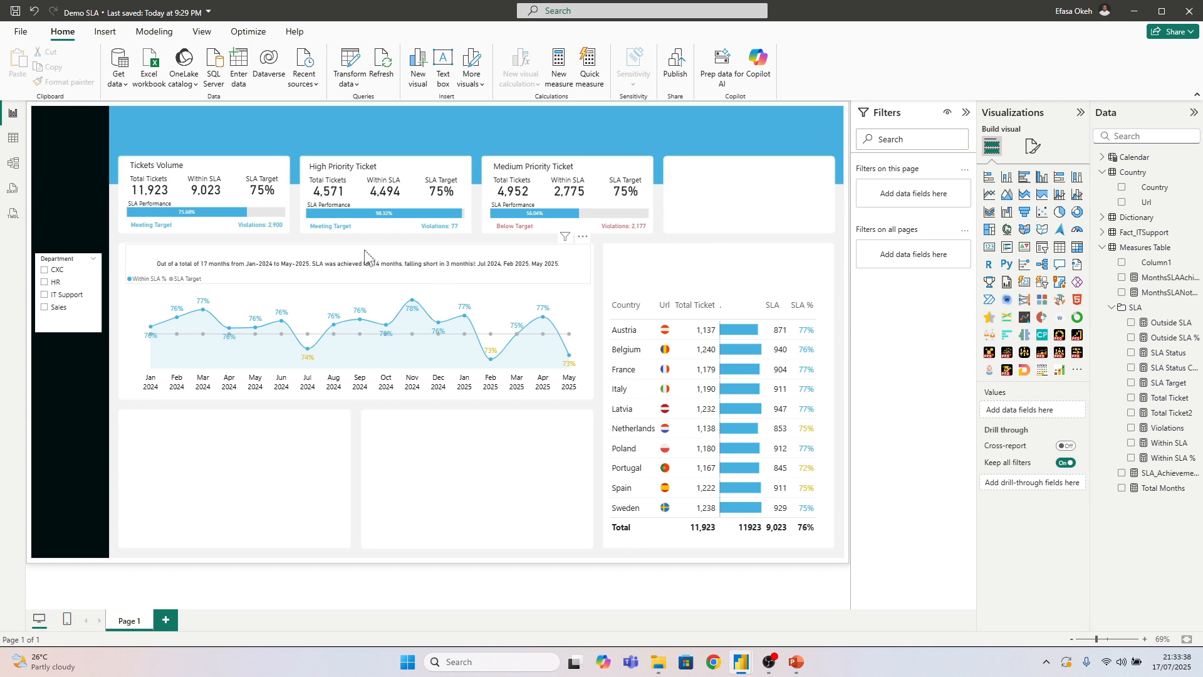
click(409, 277)
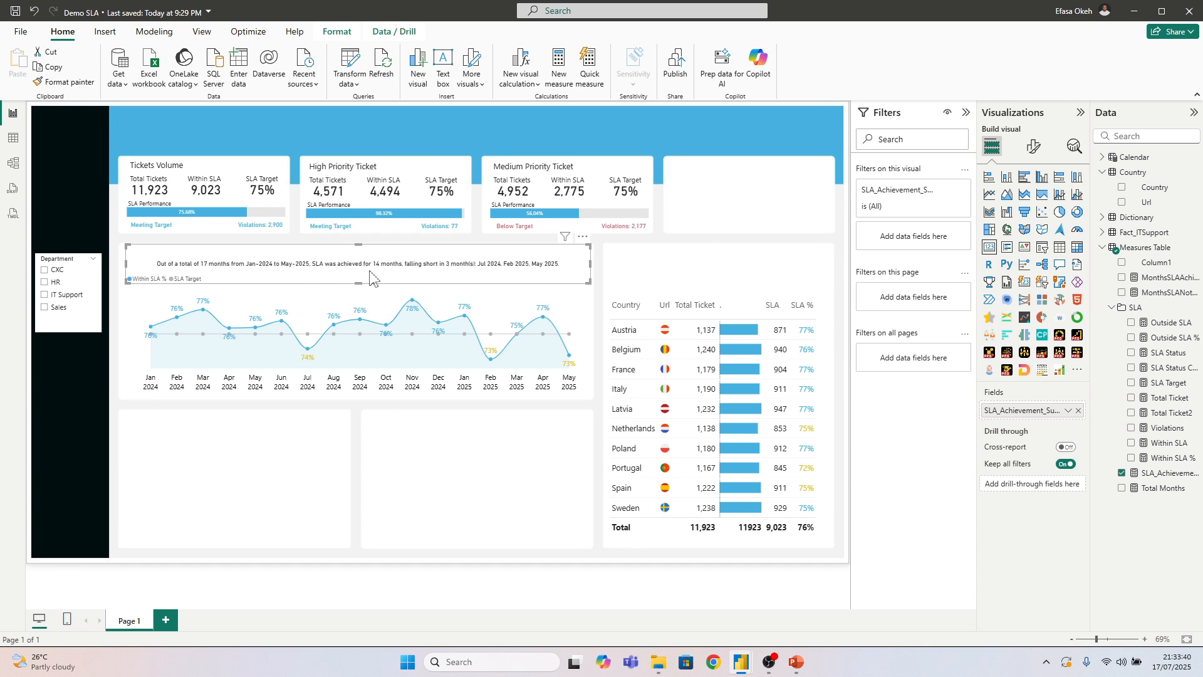
click(708, 279)
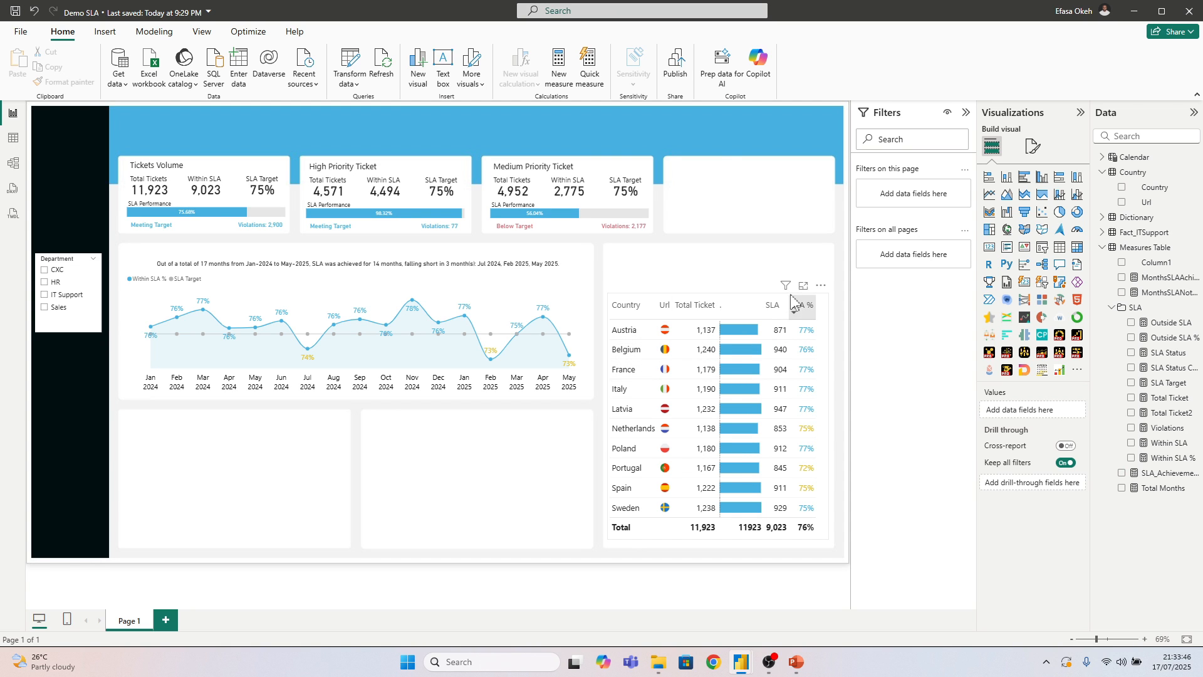
mouse_move(730, 294)
mouse_down()
mouse_move(722, 271)
mouse_move(722, 292)
mouse_up()
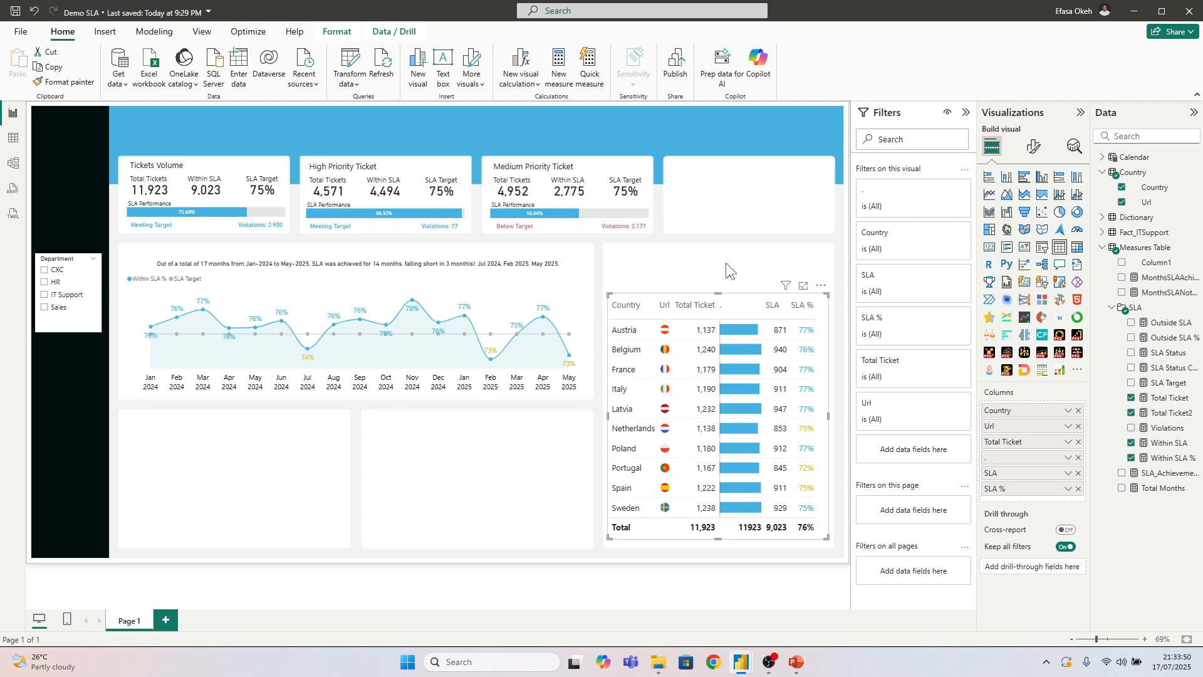
click(724, 267)
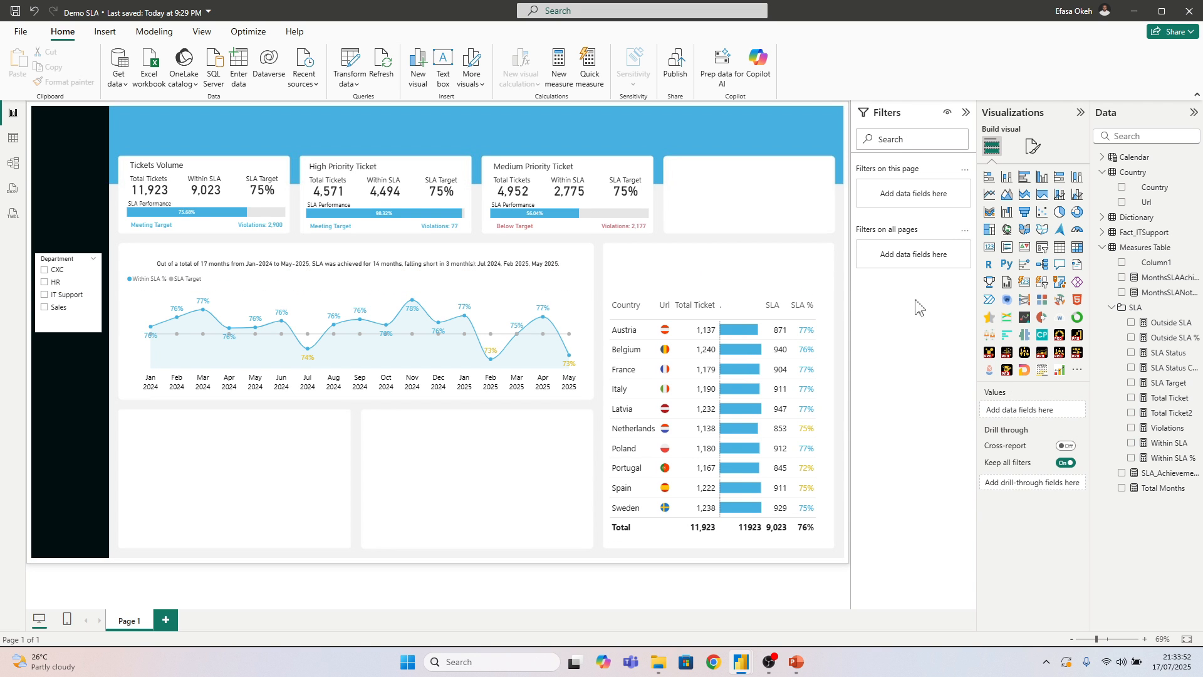
click(1112, 307)
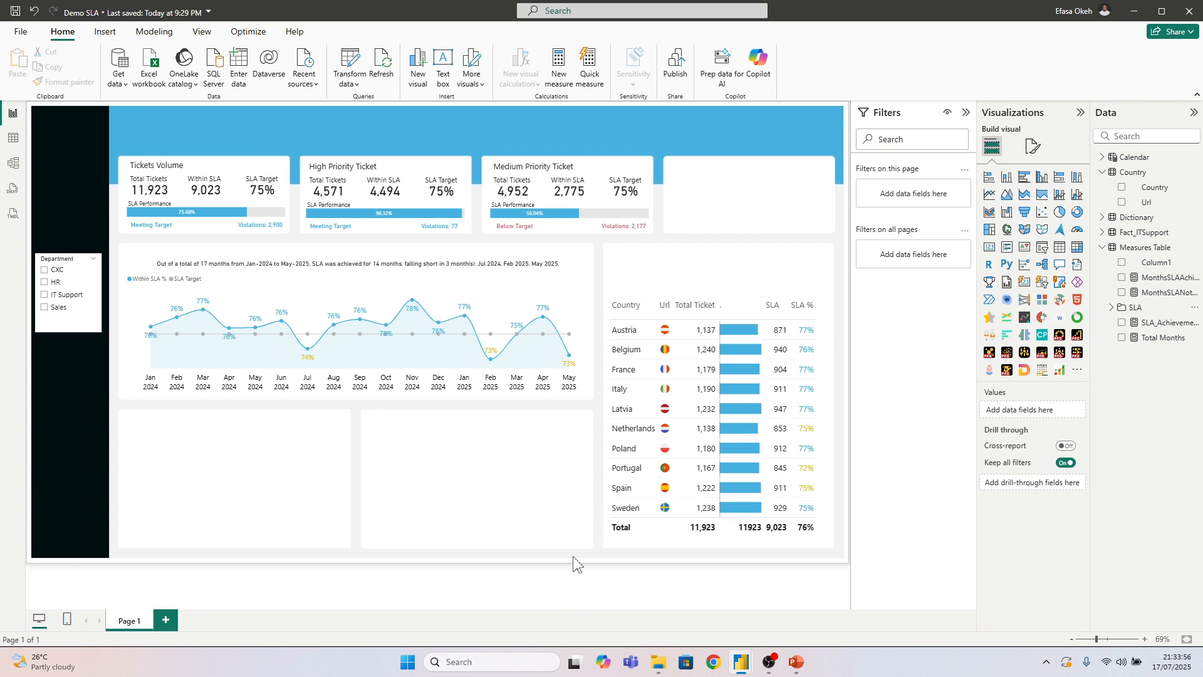
Switch to the IT Support Light Mode report and copy the full DAX formula of the country summary card's CountrySLAAchieved measure
click(743, 664)
click(705, 605)
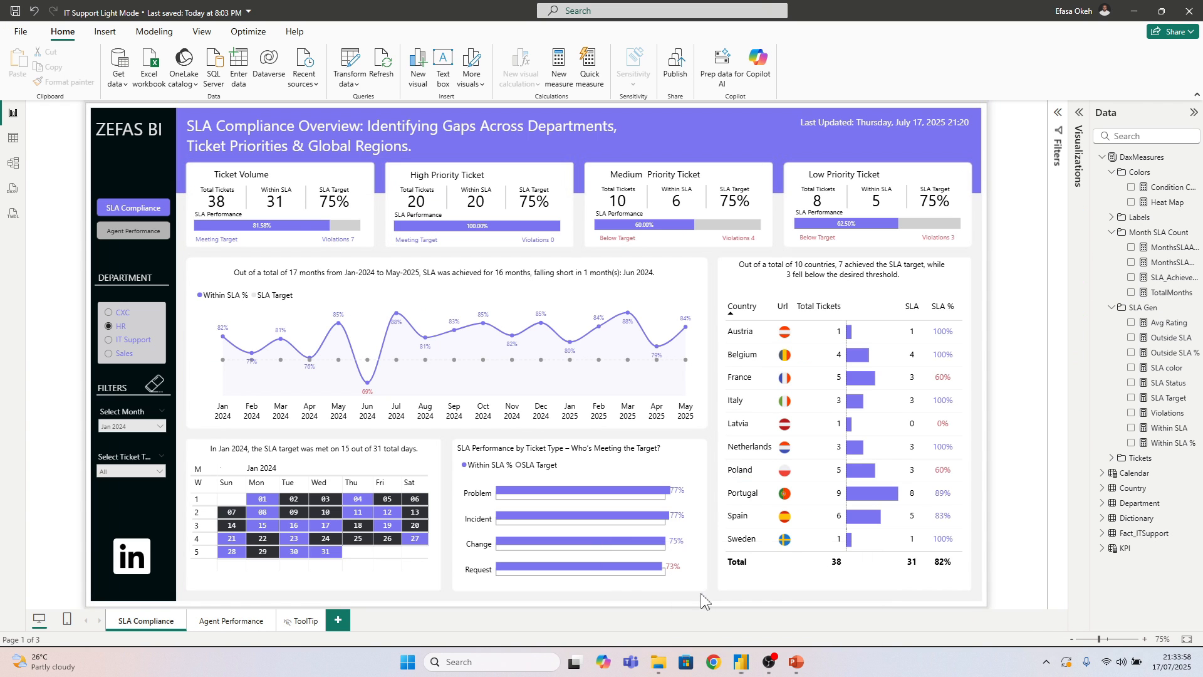
click(885, 284)
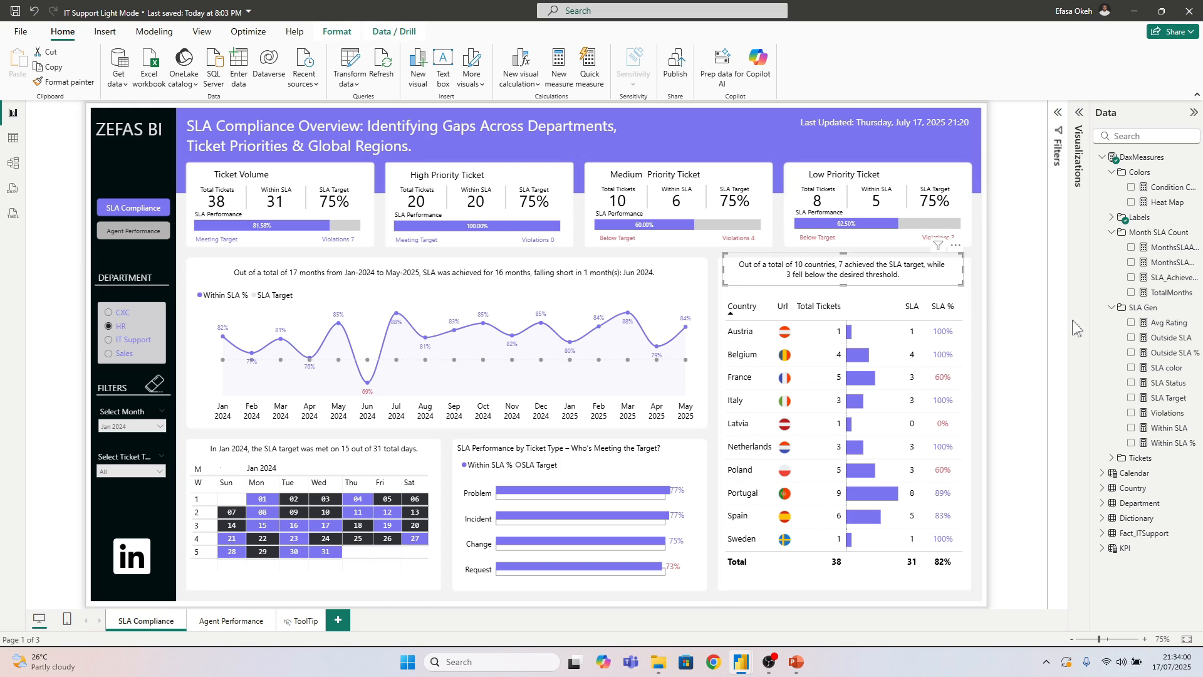
click(1112, 232)
click(1110, 249)
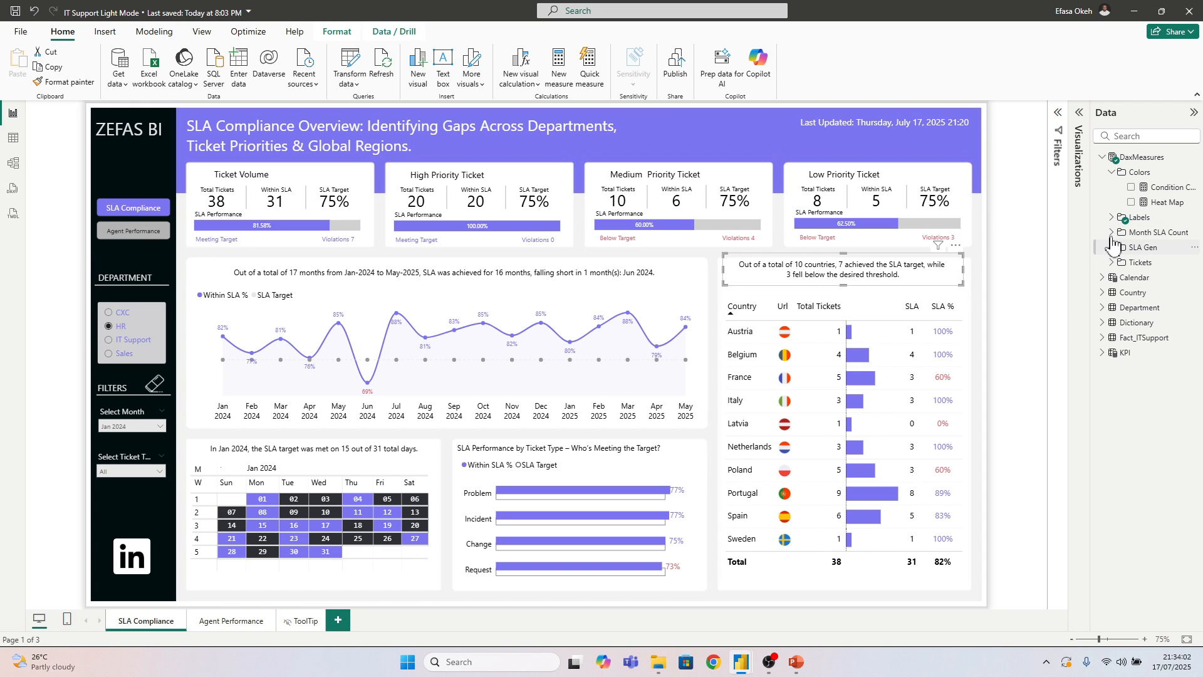
click(1112, 217)
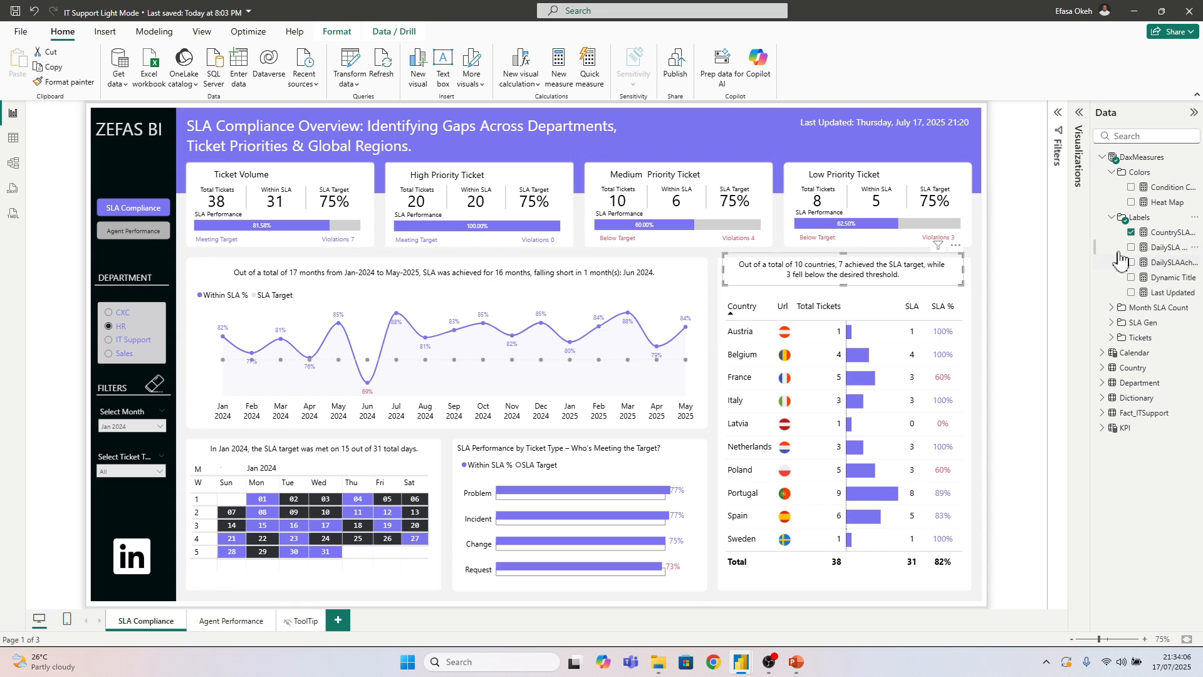
click(1159, 235)
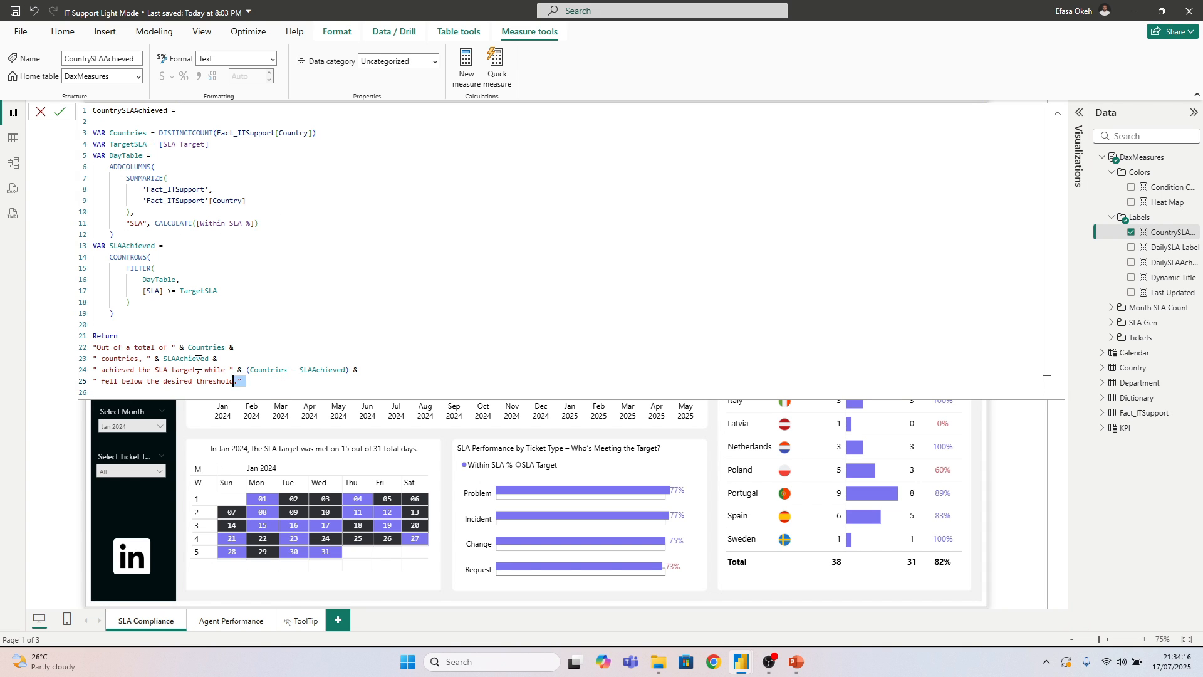
drag(198, 363, 51, 95)
key(ctrl+c)
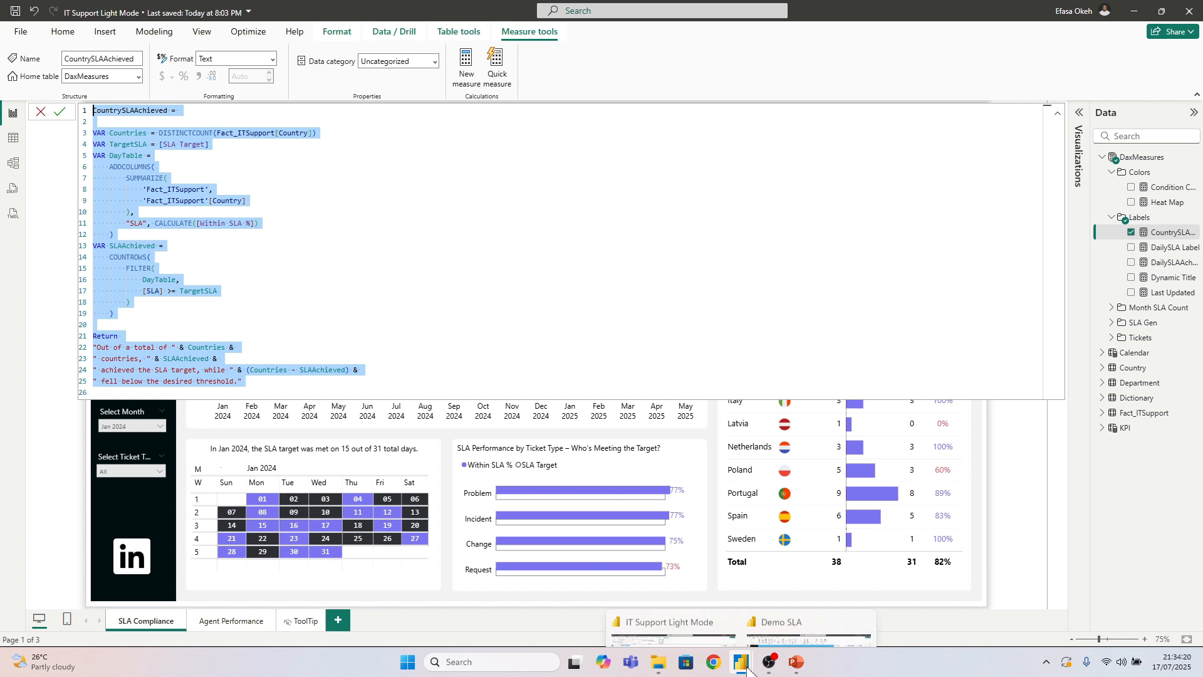
Switch back to the Demo SLA report and create a new measure in the Measures Table from the copied CountrySLAAchieved formula
mouse_move(742, 651)
click(821, 585)
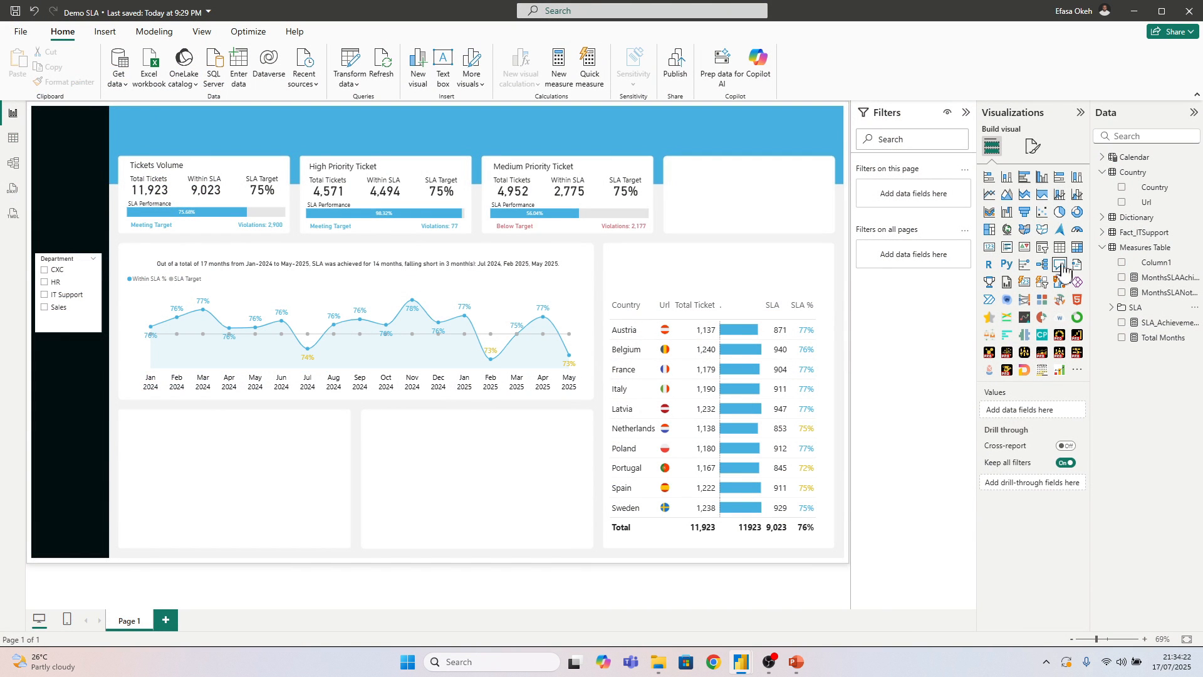
right_click(1132, 247)
click(1083, 277)
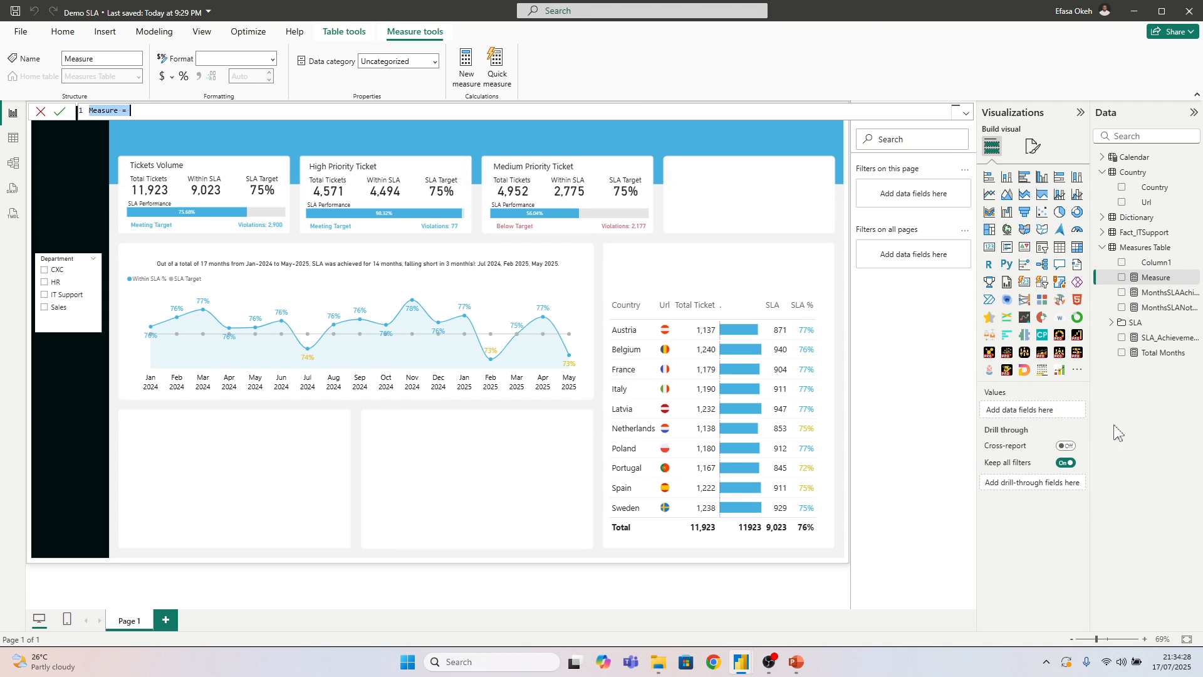
key(ctrl+v)
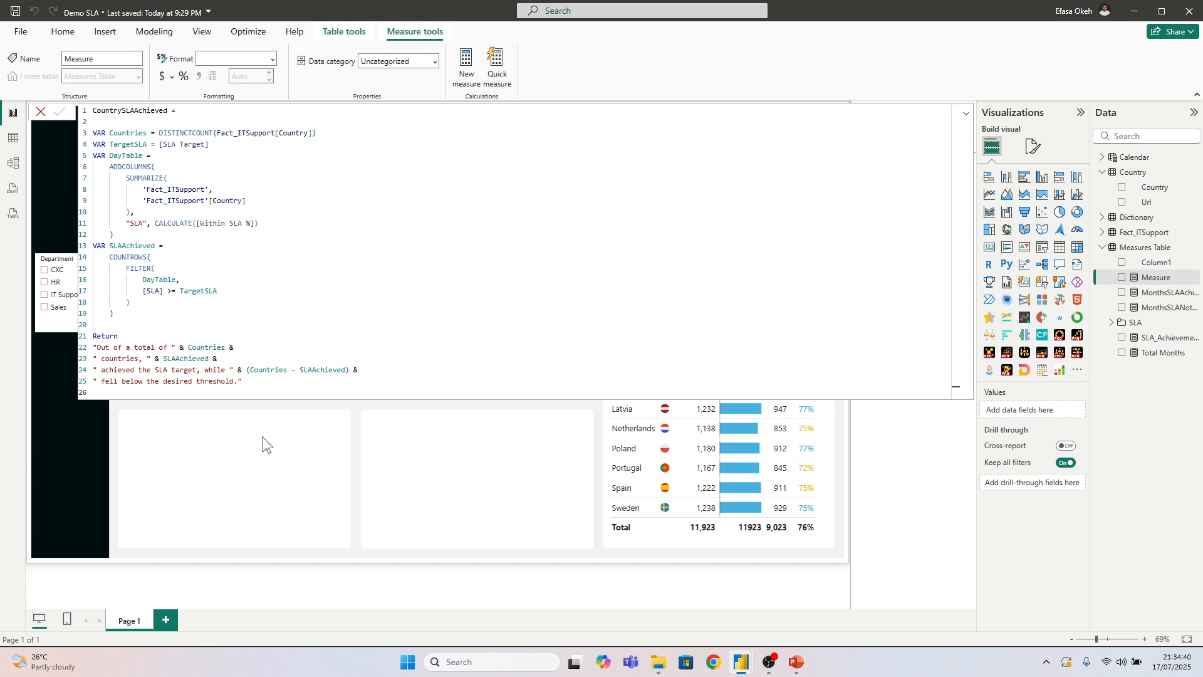
key(Return)
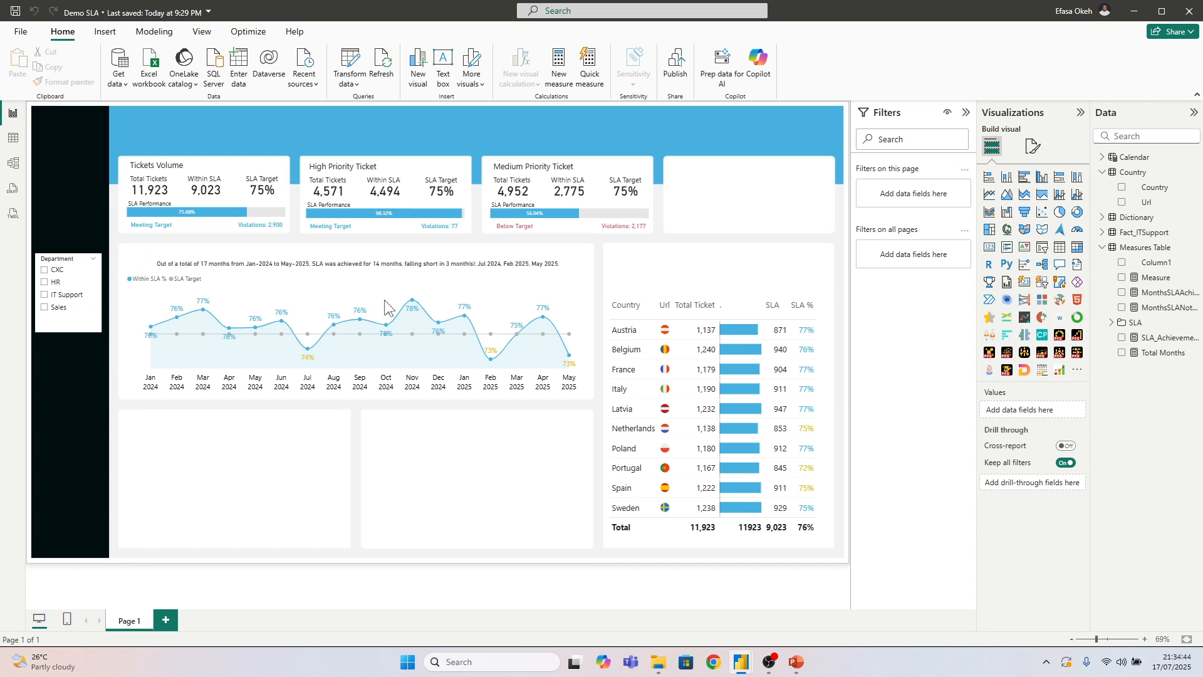
Duplicate the monthly SLA summary card and move the copy over the two empty panels below the line chart
click(384, 275)
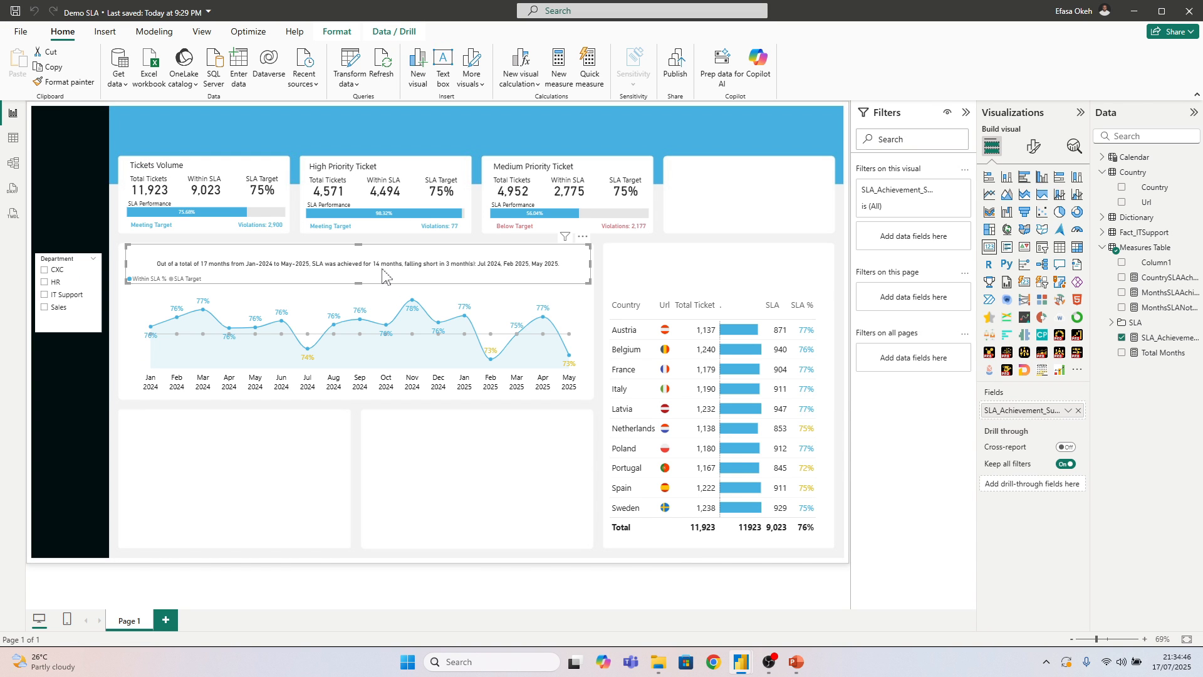
key(ctrl+c)
key(ctrl+v)
drag(383, 275, 386, 465)
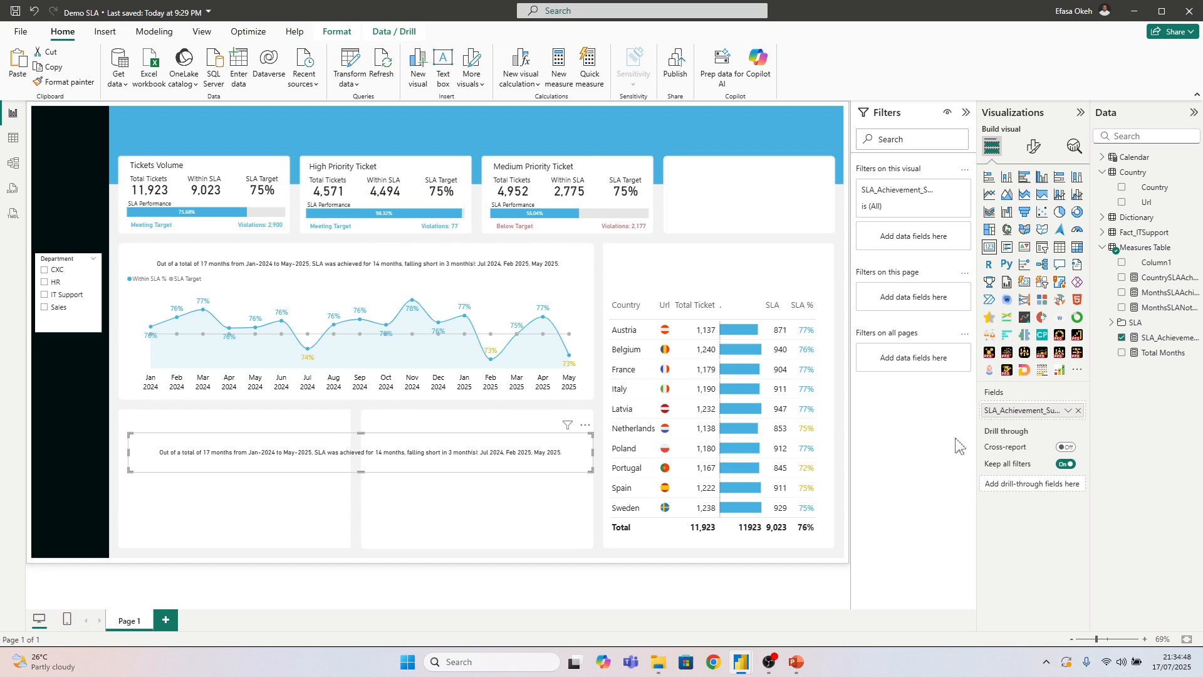
Replace the copied card's field with the CountrySLAAchieved measure and fit the card above the country table
click(1078, 410)
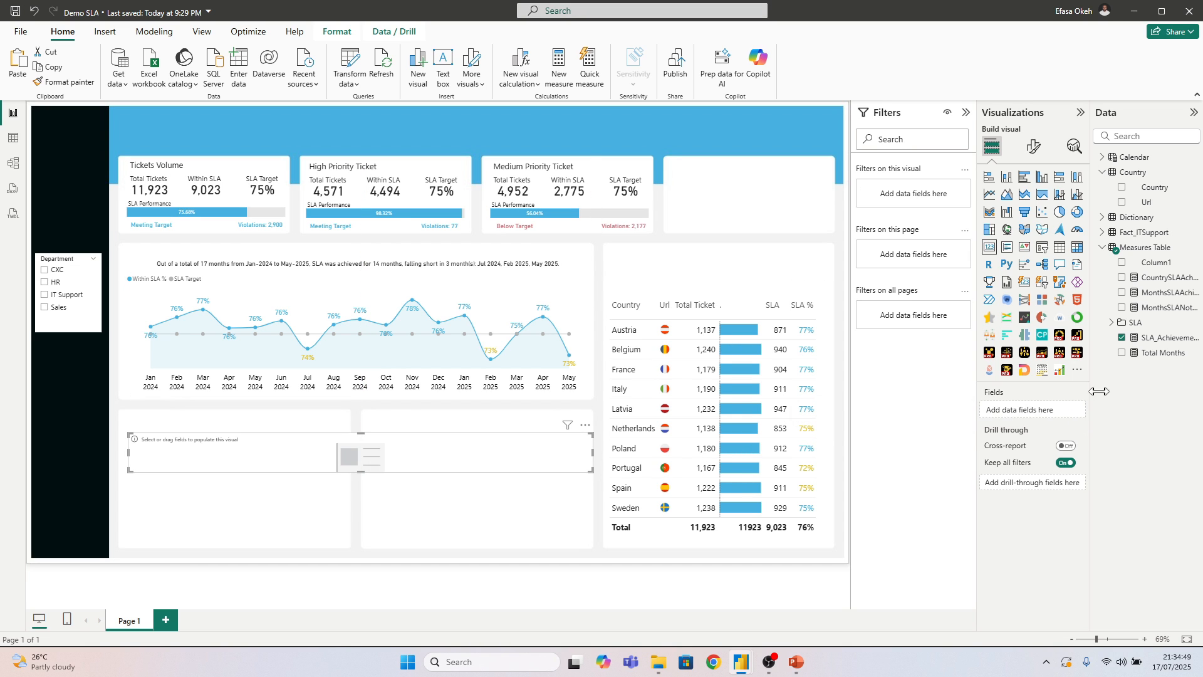
click(1121, 276)
drag(591, 471, 809, 253)
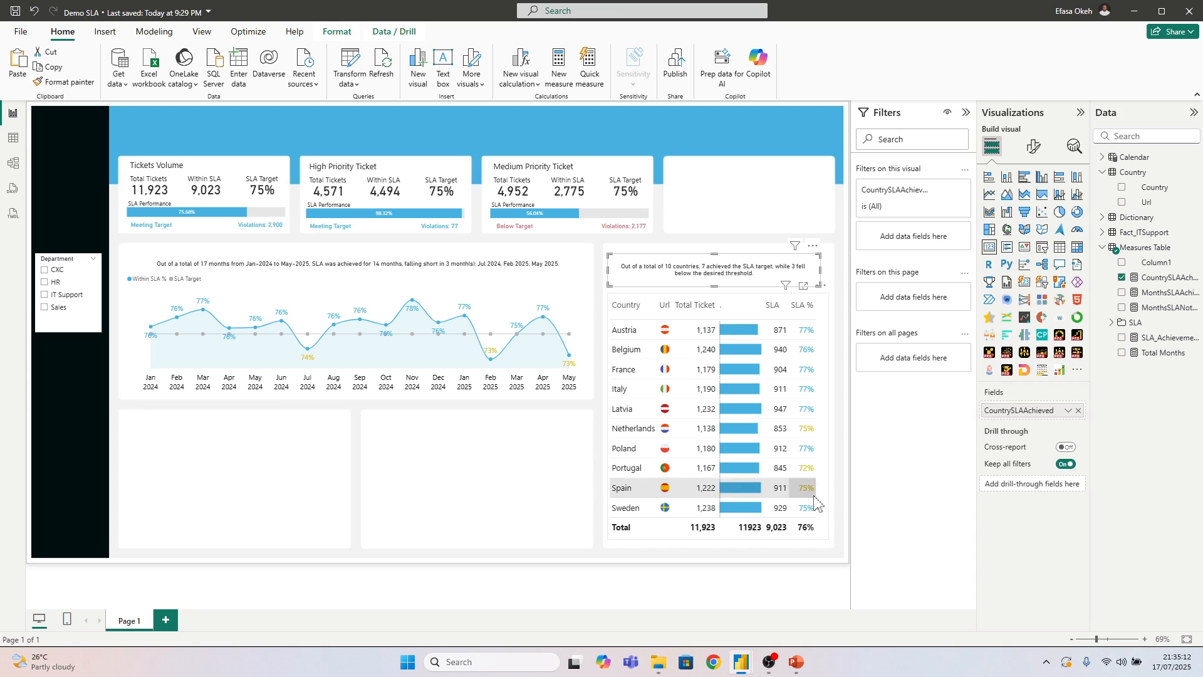
click(508, 439)
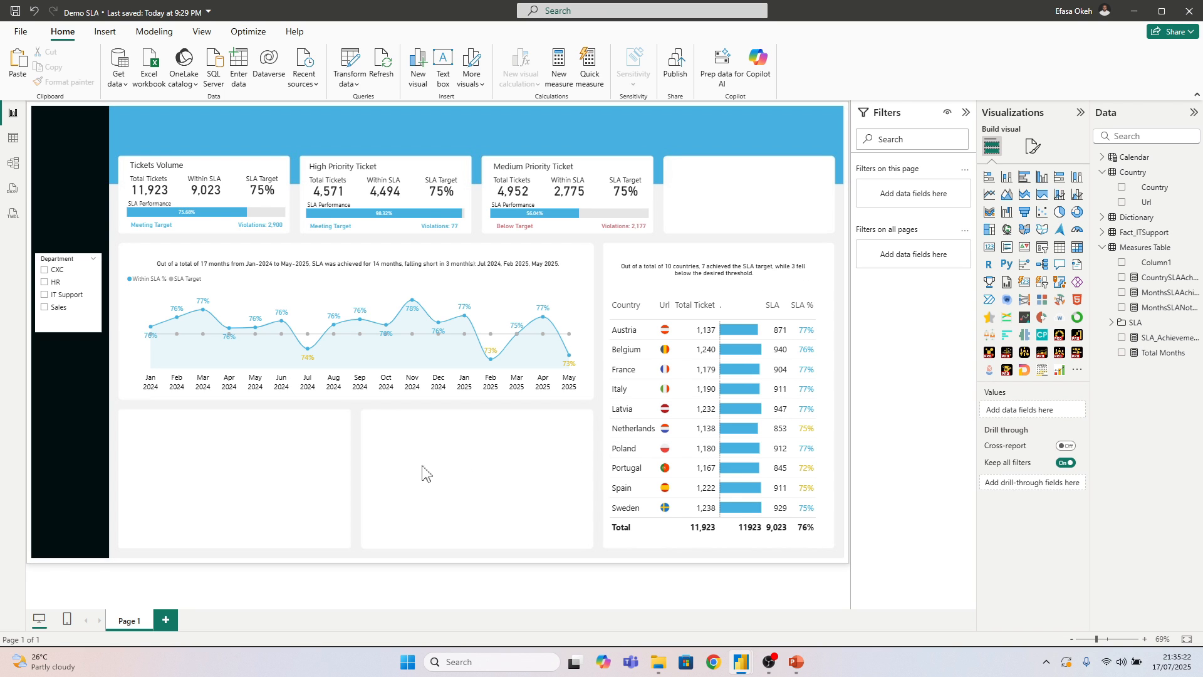
Insert a clustered bar chart and fit it inside the empty panel beside the country table
drag(418, 425, 582, 536)
drag(376, 417, 581, 543)
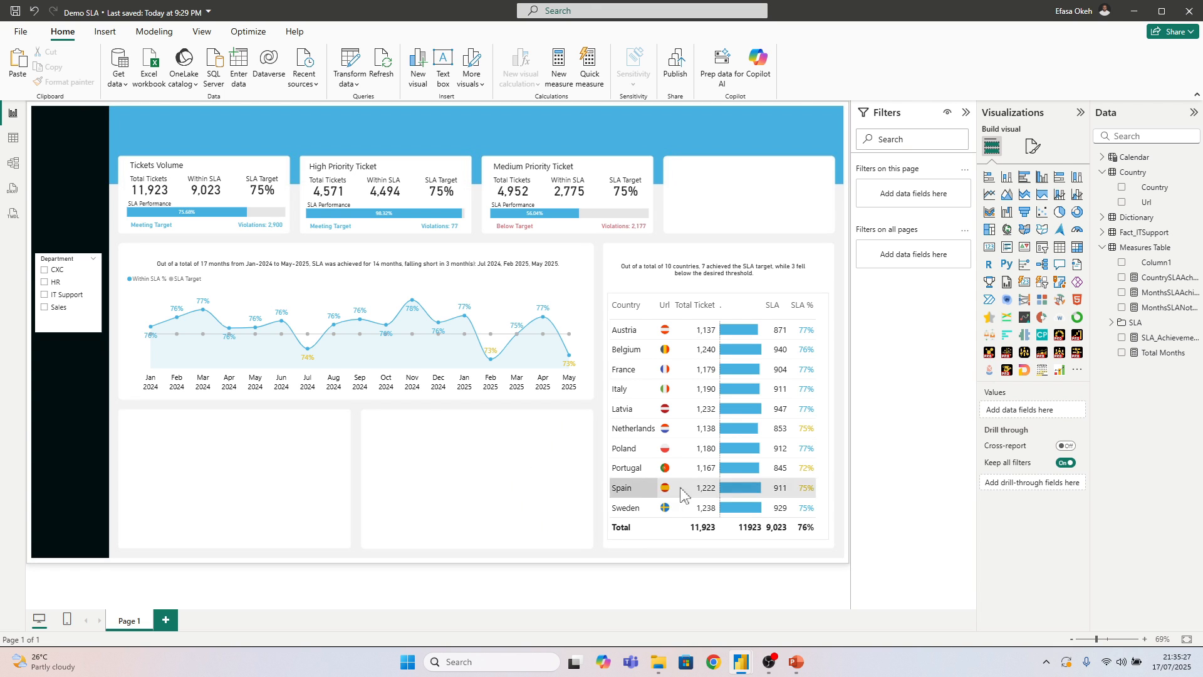
click(1024, 181)
drag(63, 150, 584, 544)
drag(481, 421, 480, 429)
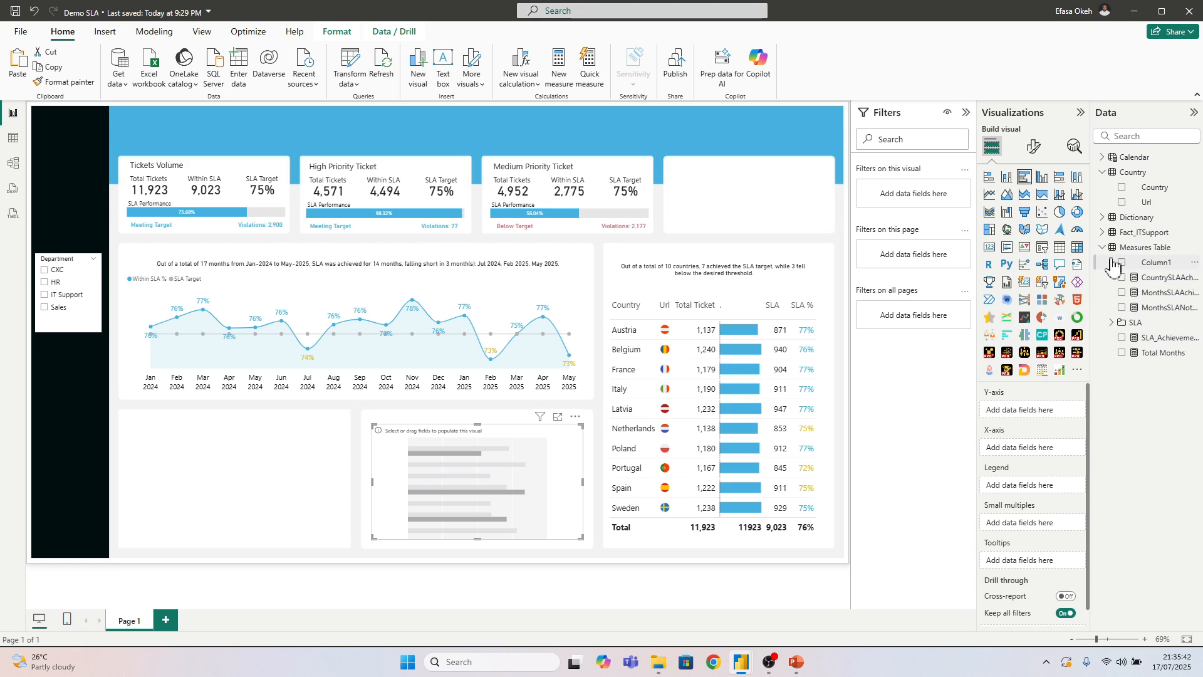
Add the Type field from Fact_ITSupport to the bar chart's Y-axis
click(1104, 232)
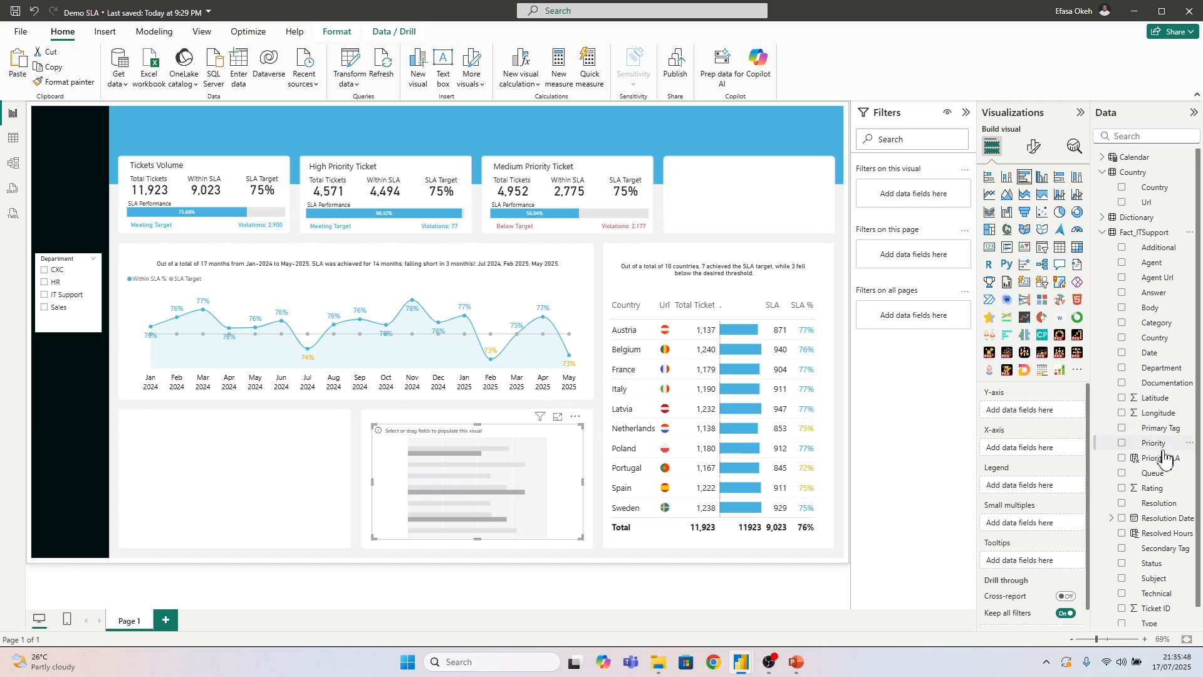
scroll(1150, 476, down, 1)
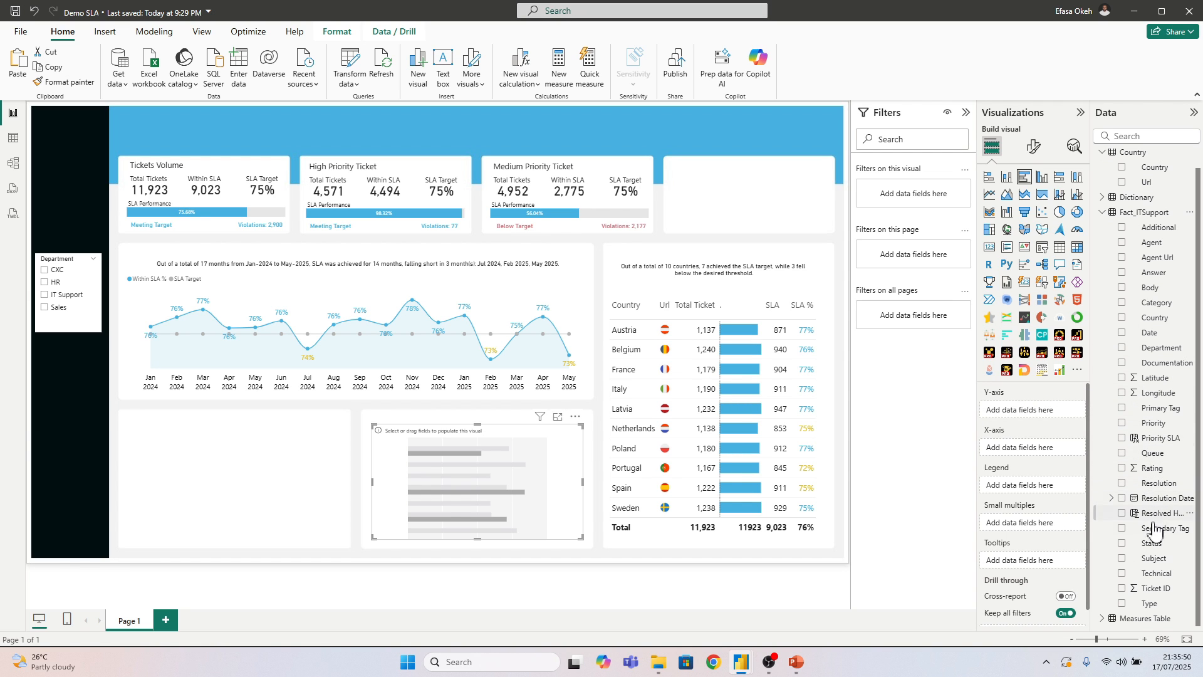
drag(1150, 603, 1039, 413)
click(1102, 213)
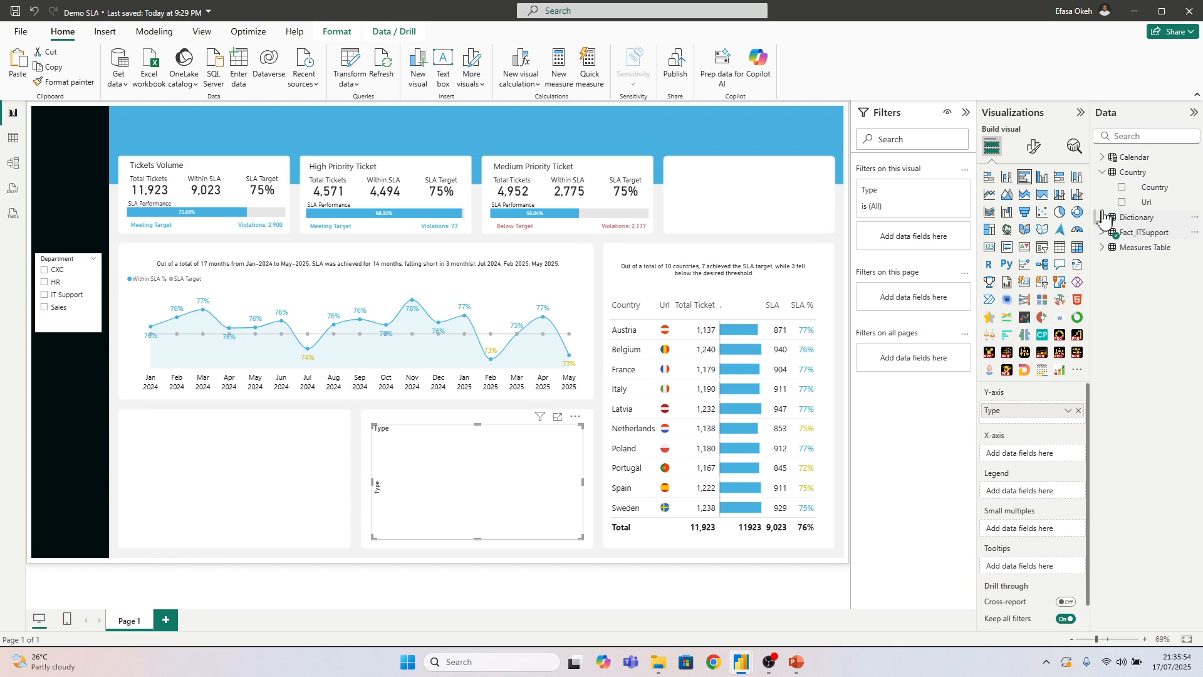
Add the Within SLA % and SLA Target measures to the bar chart's X-axis
click(1102, 247)
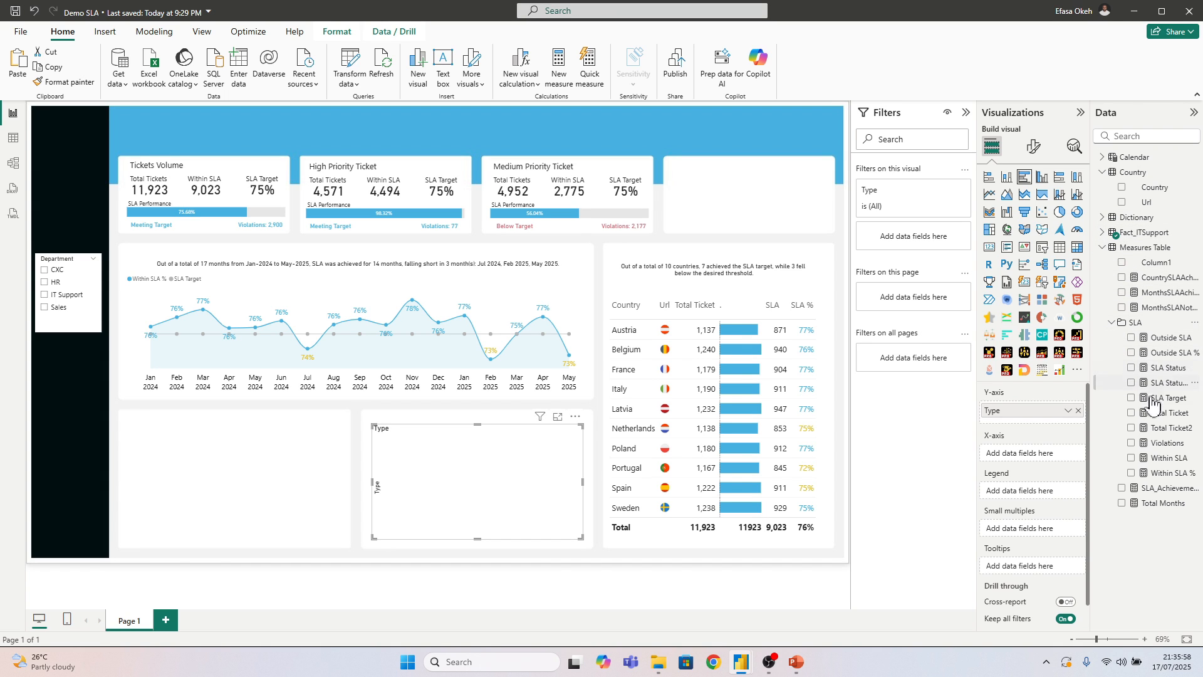
click(1131, 473)
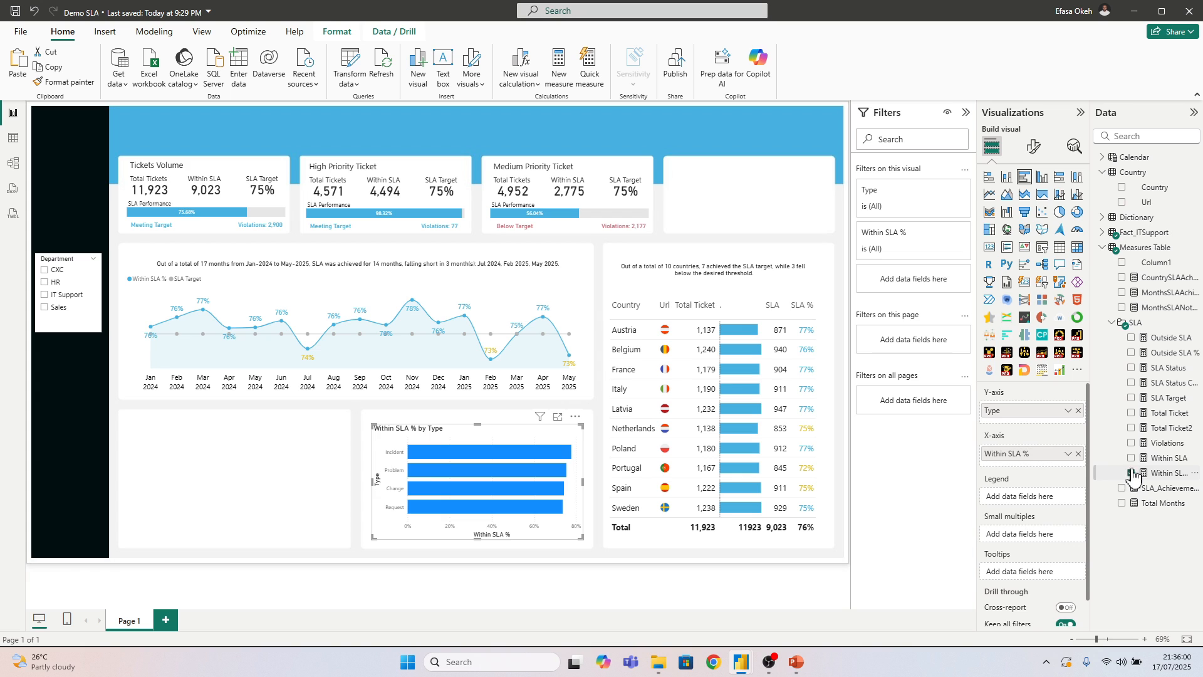
click(1131, 398)
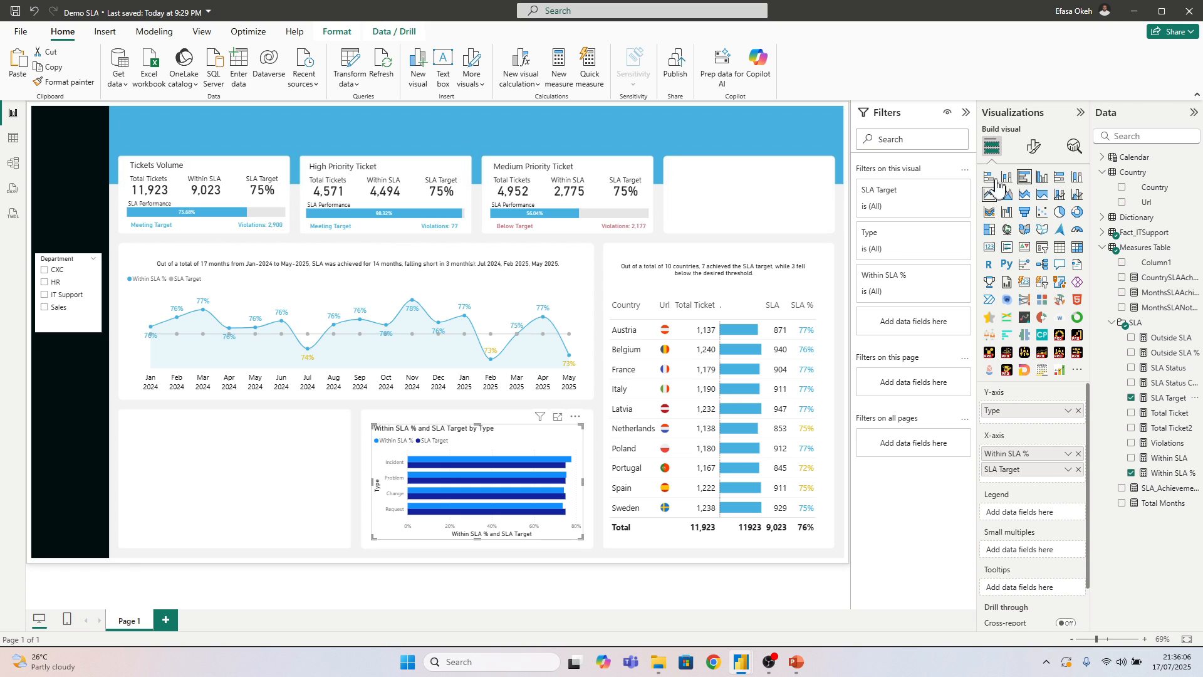
Turn off the bar chart's Y-axis title and set the Y-axis values to font size 12 in black
click(1033, 146)
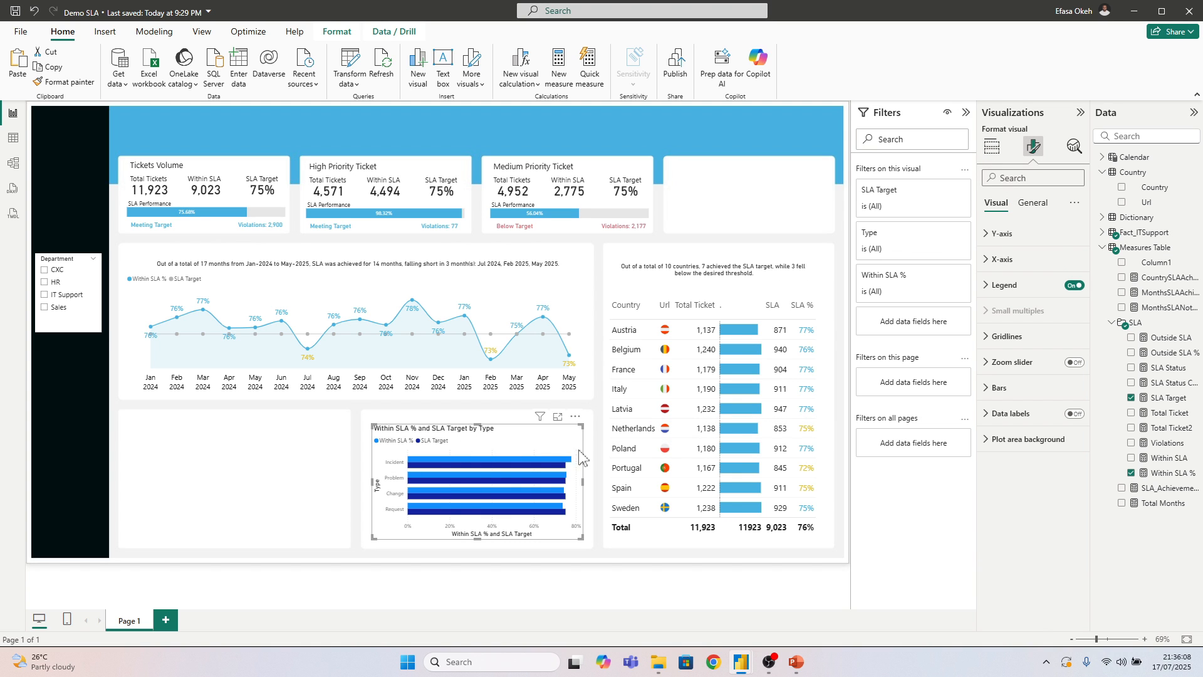
click(1001, 233)
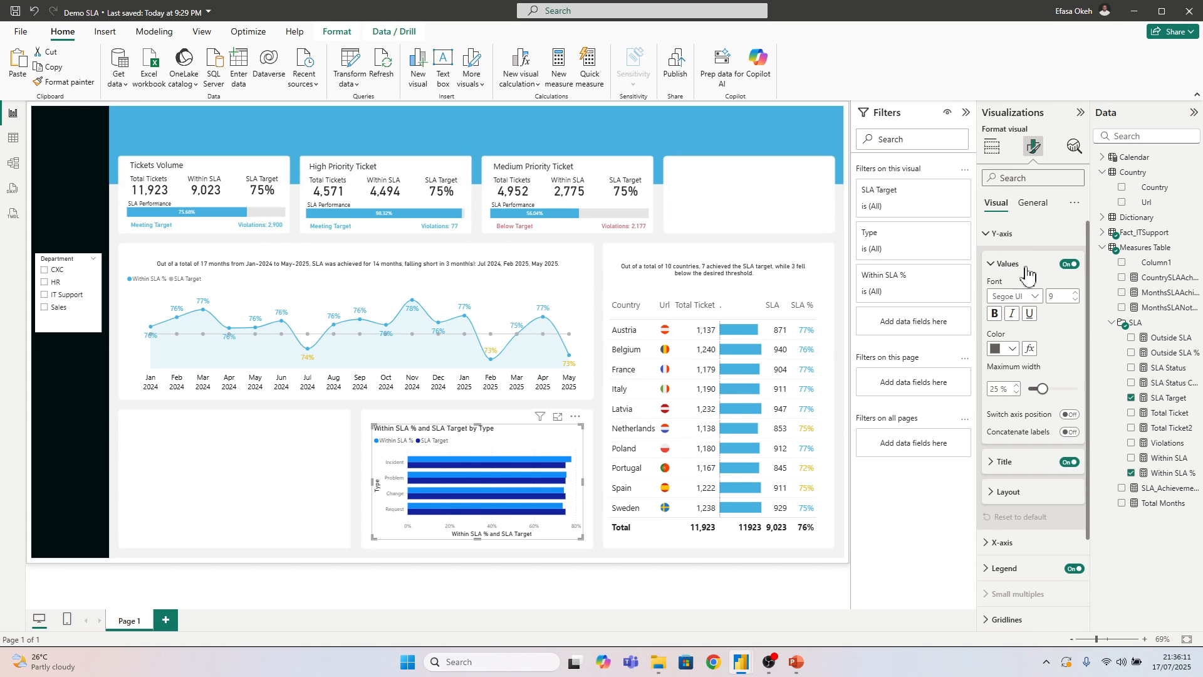
click(1067, 463)
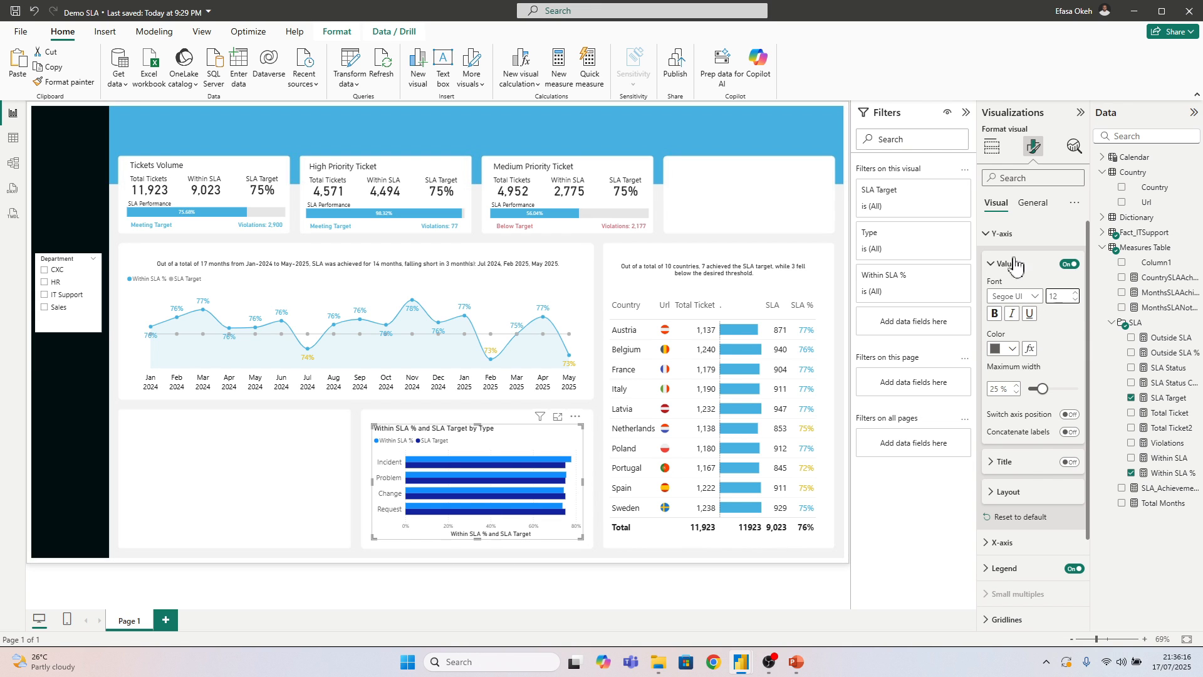
click(1000, 237)
click(997, 244)
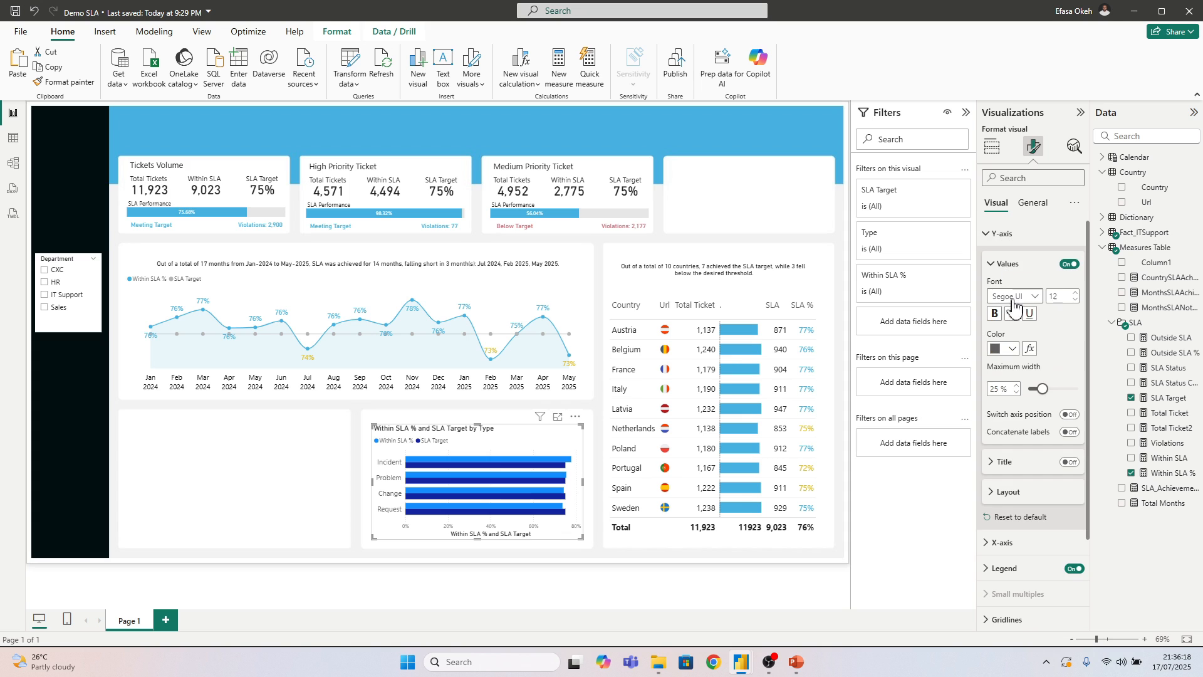
click(1031, 300)
click(1032, 275)
click(1005, 349)
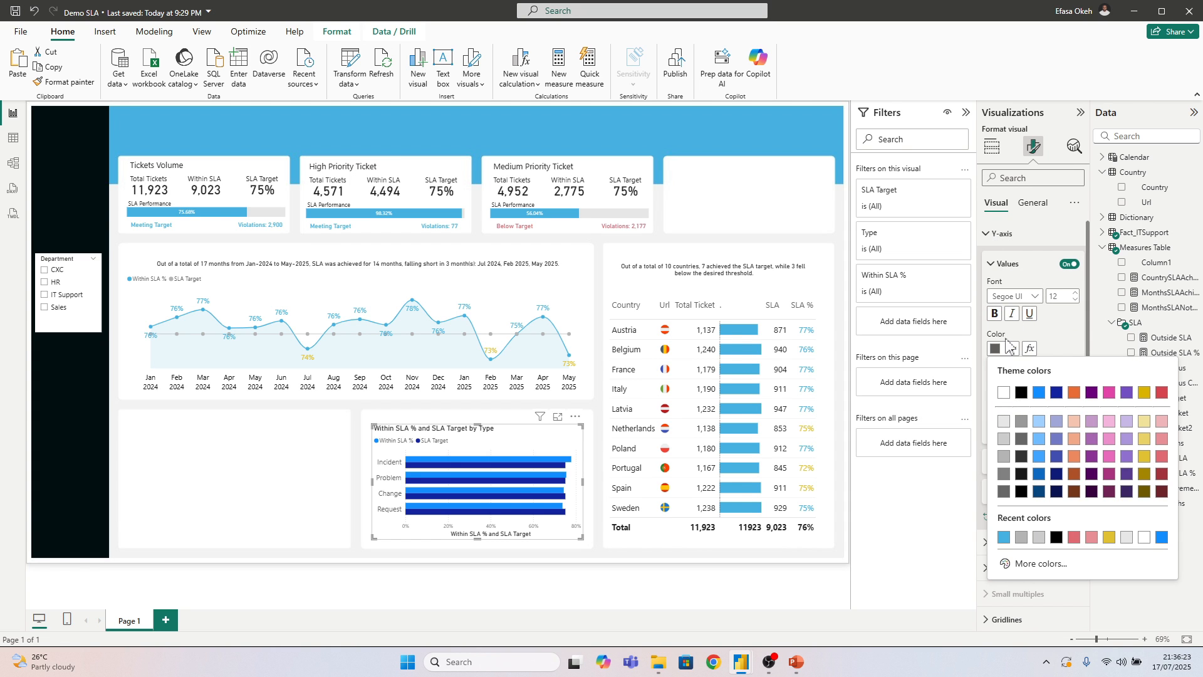
click(1021, 394)
click(998, 238)
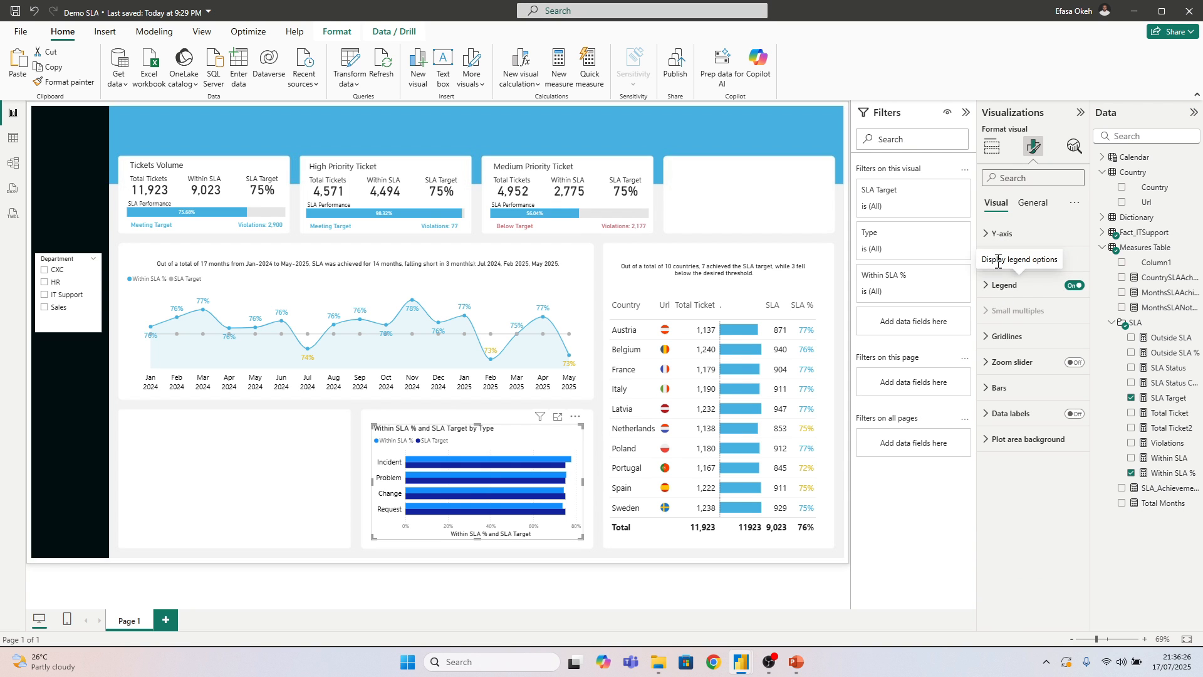
Turn off the values and title of the bar chart's X-axis
click(1004, 271)
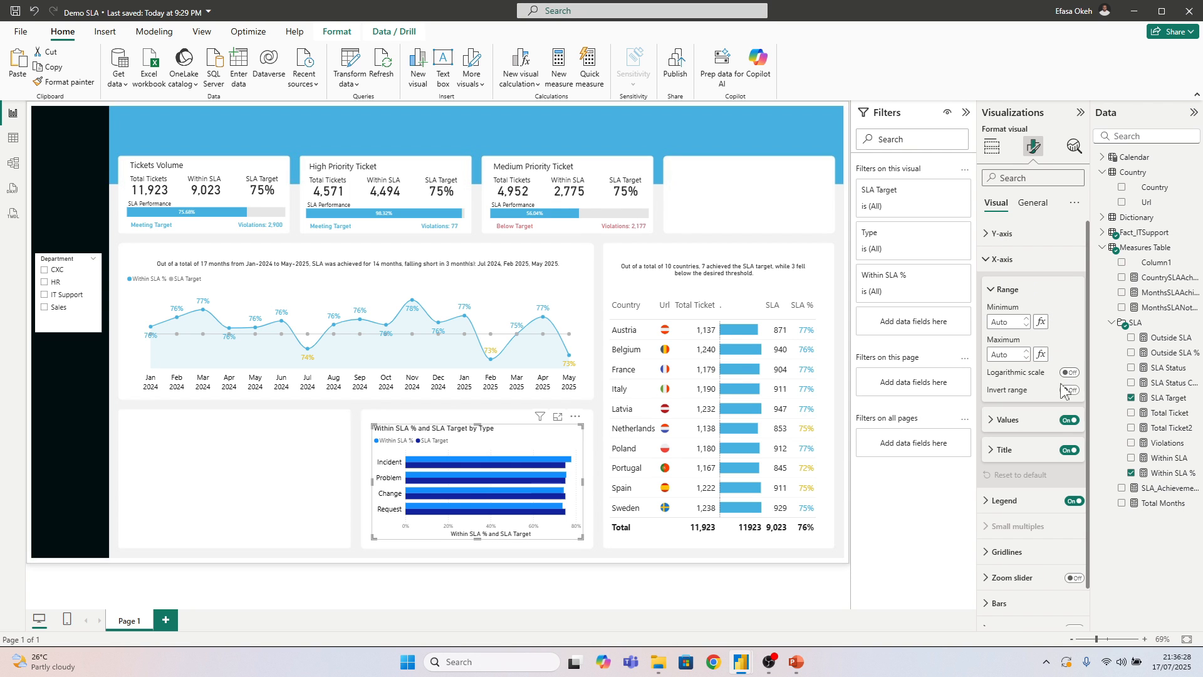
click(1069, 420)
click(1069, 451)
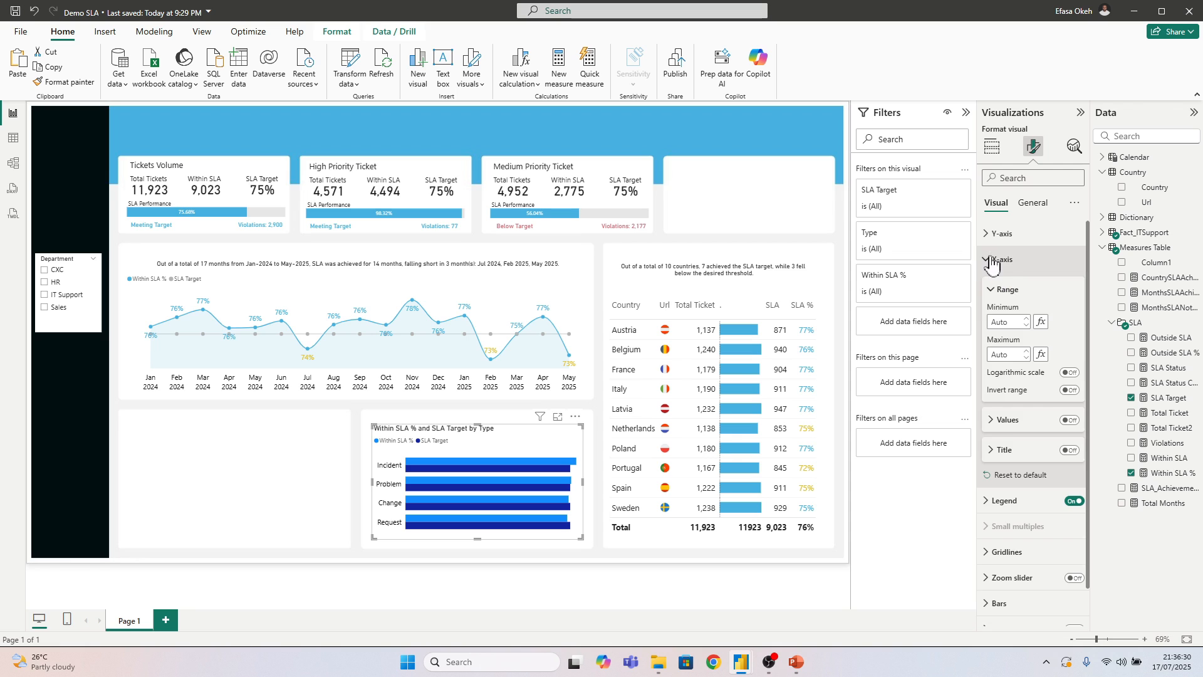
click(1001, 258)
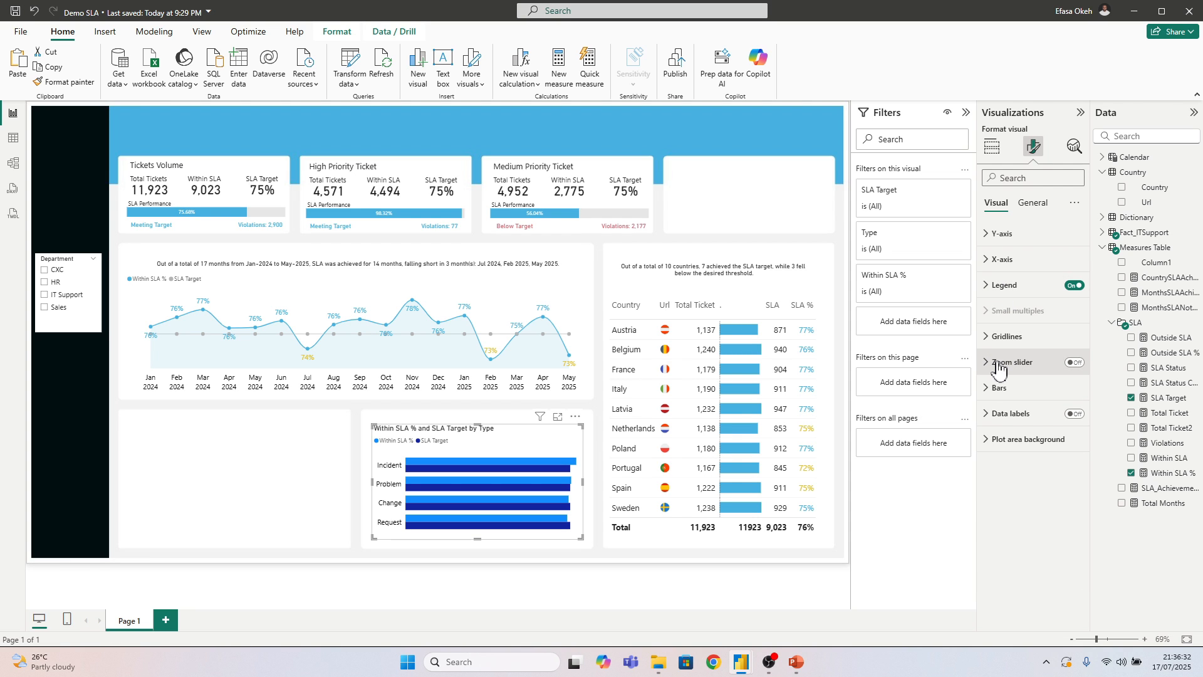
Apply the bar settings to all series and turn on the bar border
click(1000, 387)
scroll(1009, 401, down, 2)
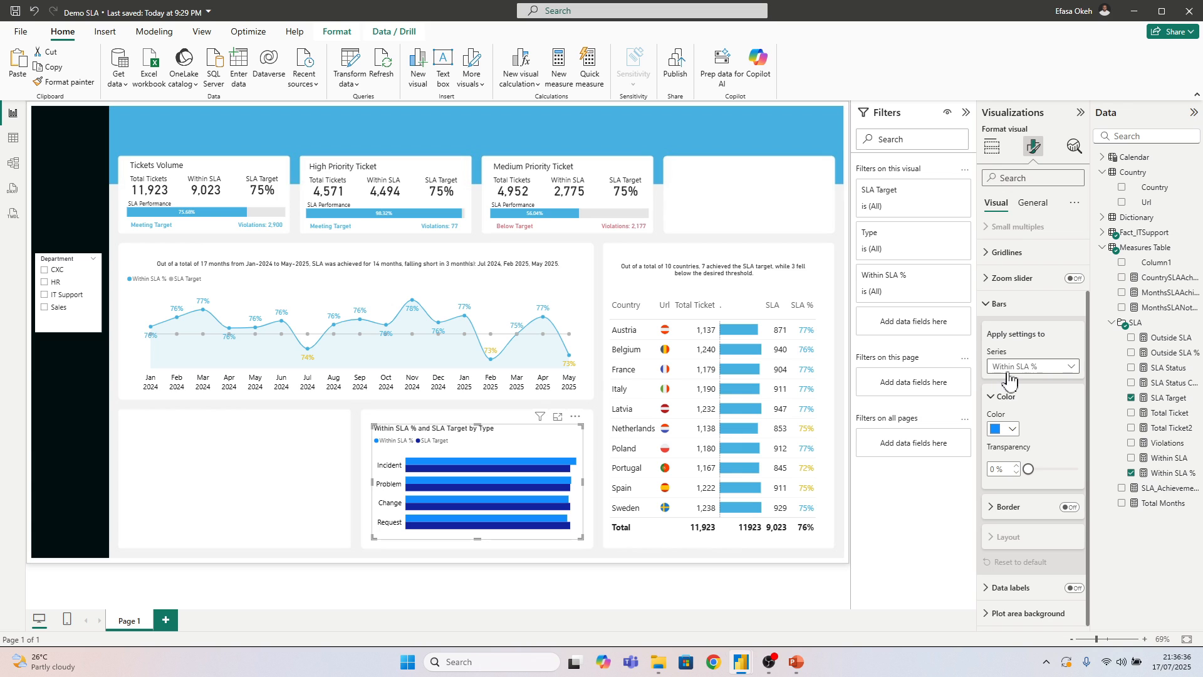
click(1012, 370)
click(1014, 382)
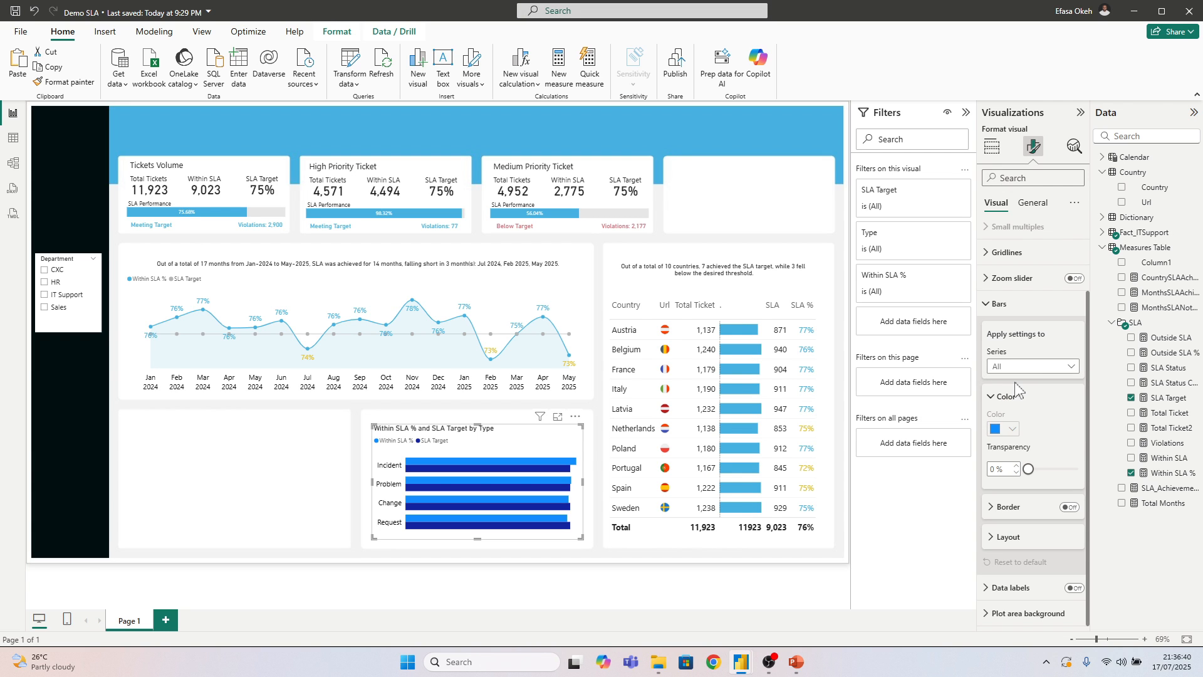
click(1069, 508)
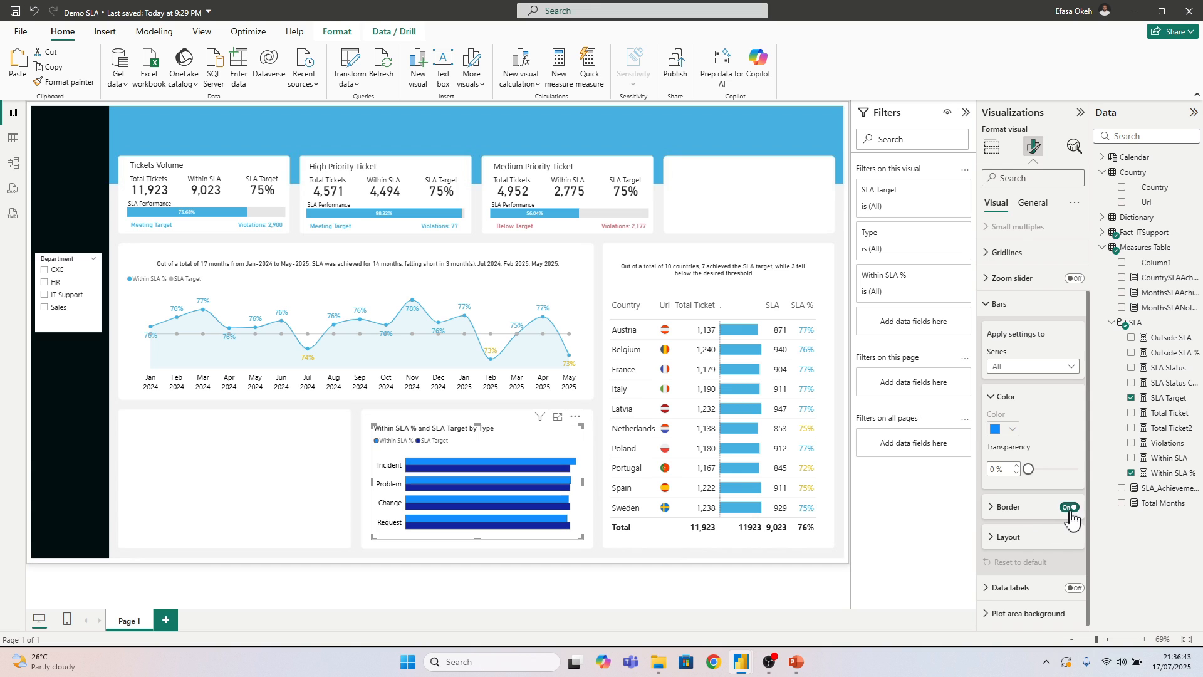
Turn on overlap and flip overlap for the bars, with the space between series set to 31%
click(1010, 538)
scroll(1017, 519, down, 3)
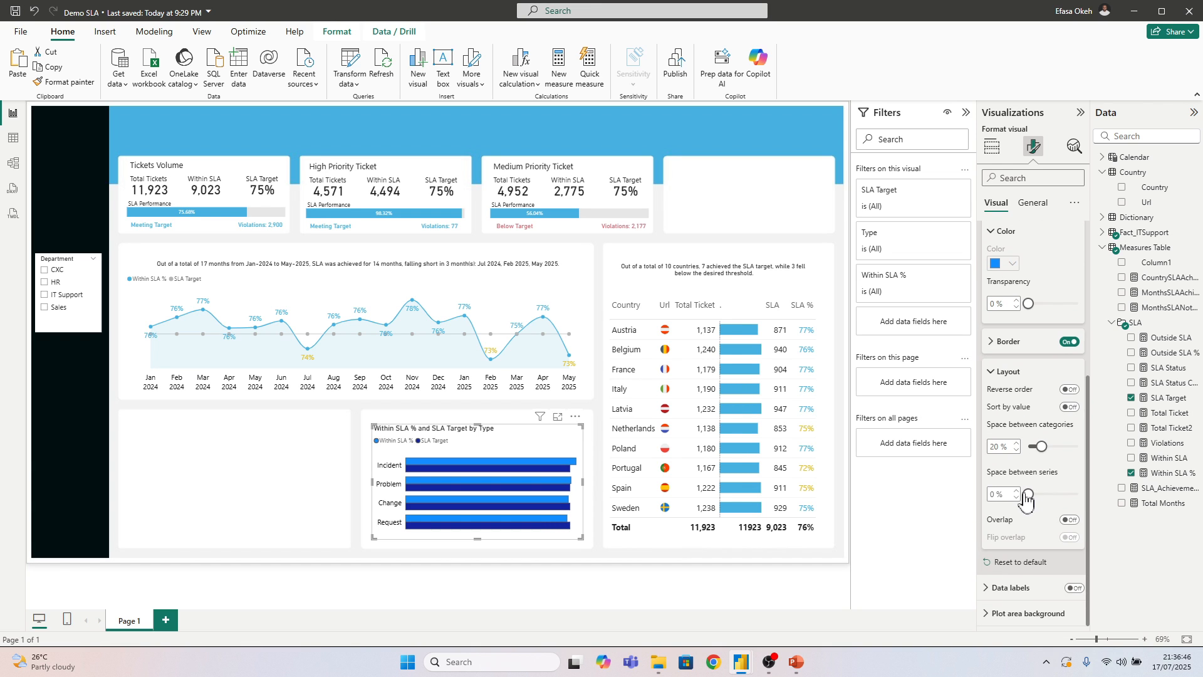
click(1070, 520)
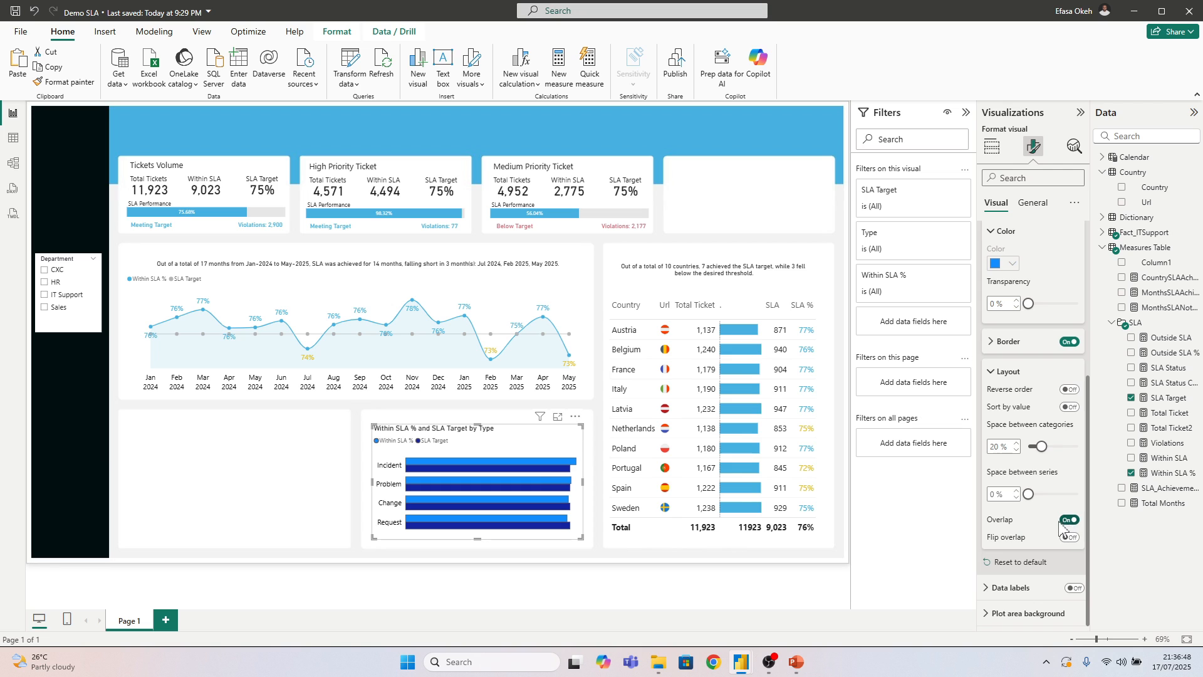
drag(1028, 500, 1043, 500)
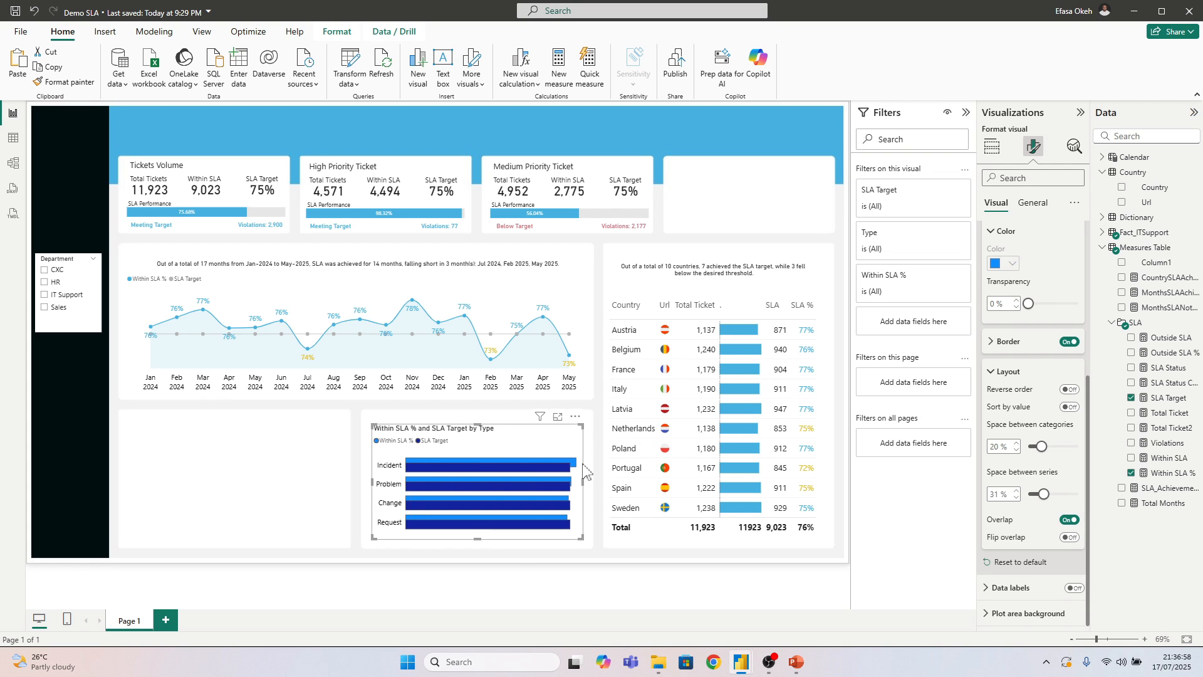
click(1075, 390)
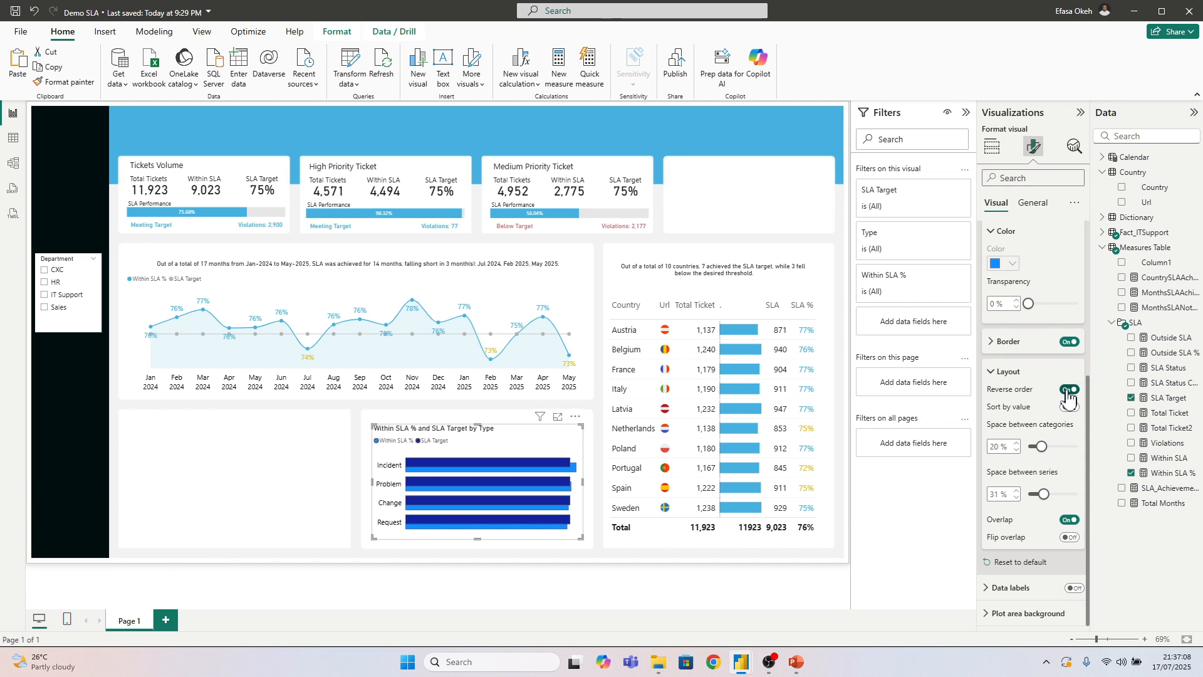
click(1068, 390)
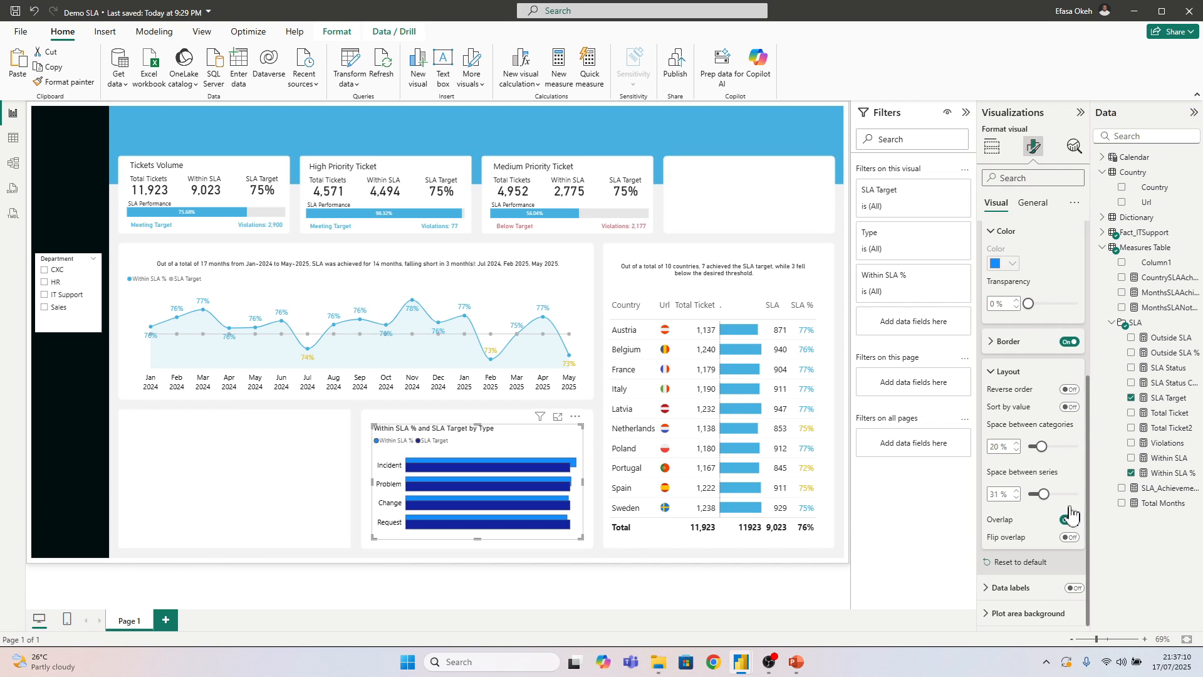
click(1070, 539)
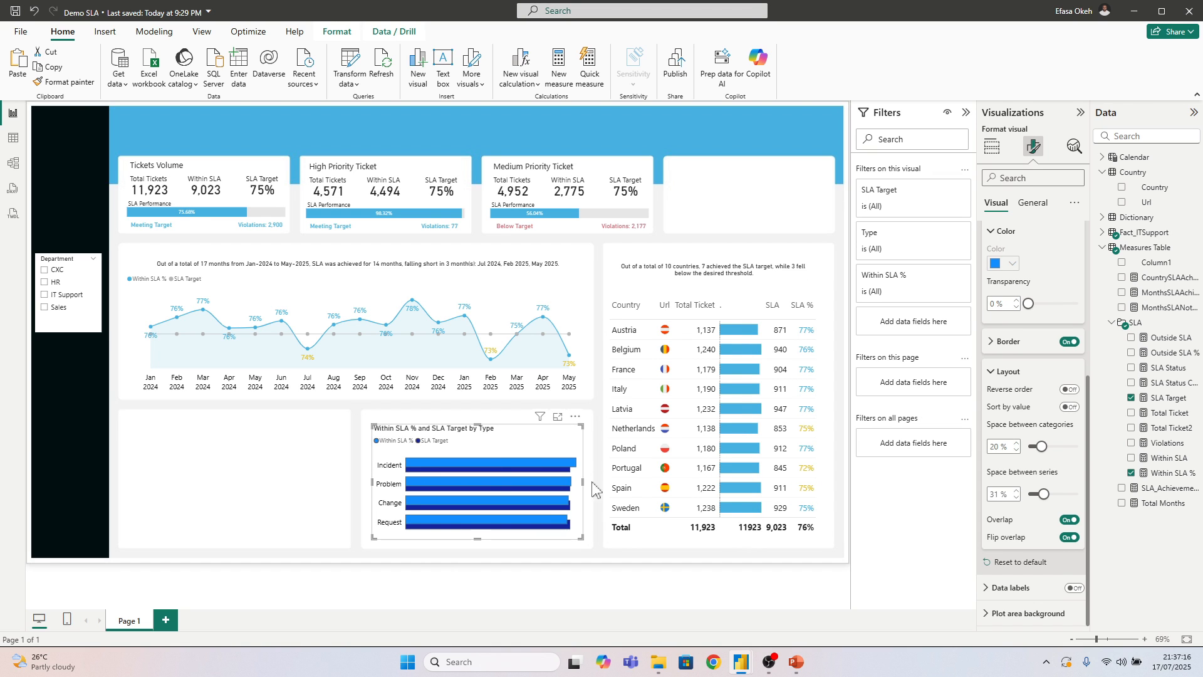
Extend the bar chart slightly upward and set the space between categories to 31%
drag(475, 423, 479, 424)
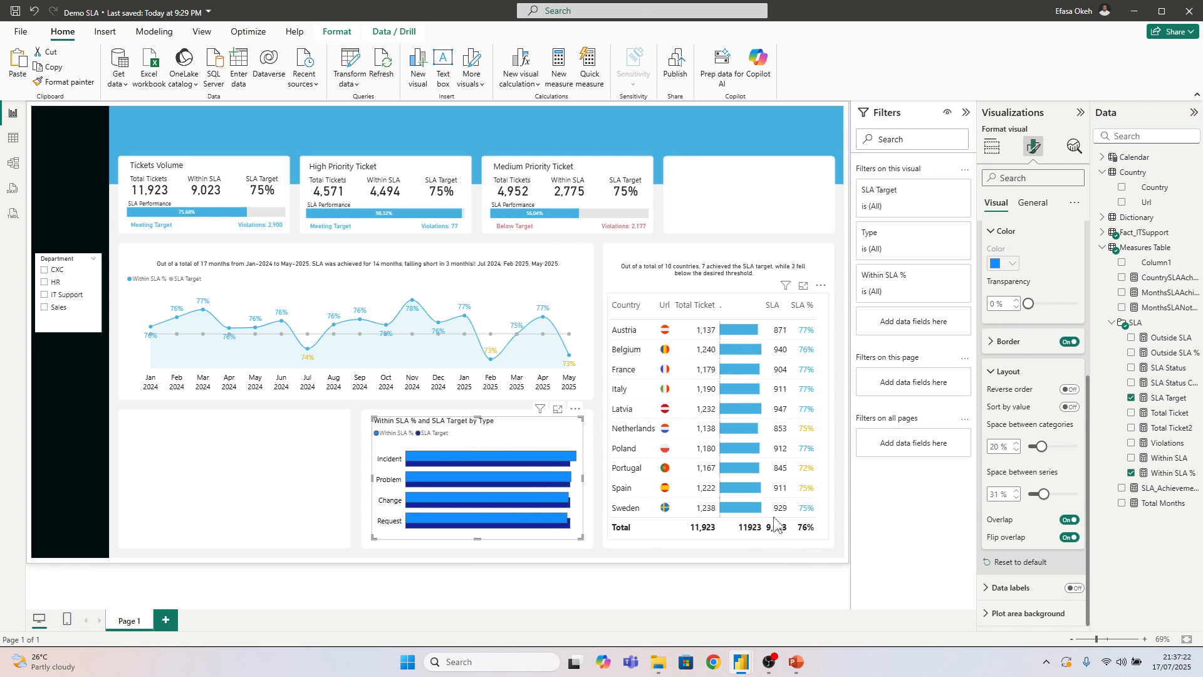
drag(1041, 447, 1050, 447)
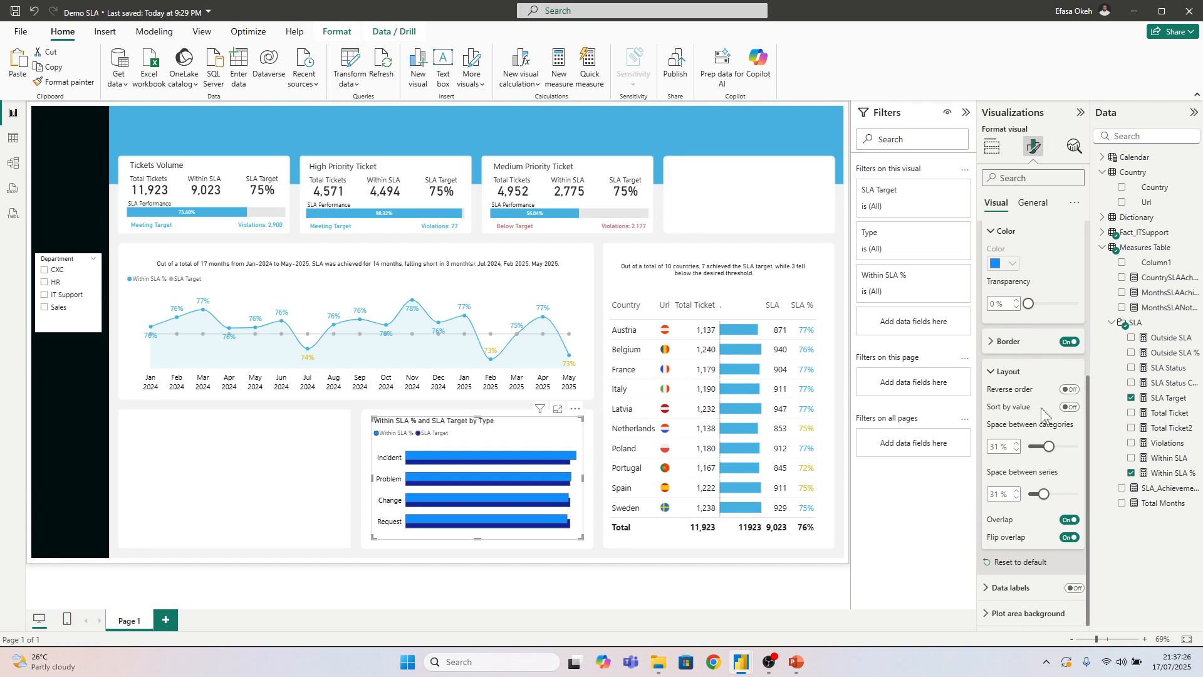
Set the Within SLA % series bars to the light blue from the recent colors
scroll(1023, 358, up, 3)
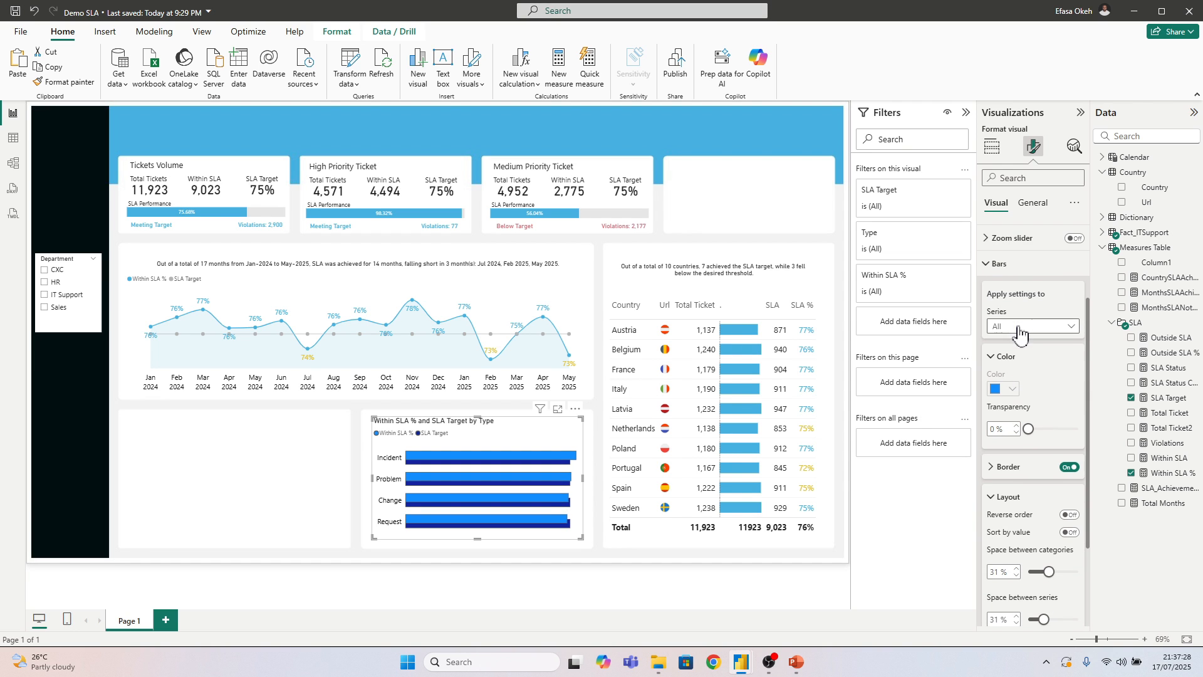
click(1019, 329)
click(1022, 371)
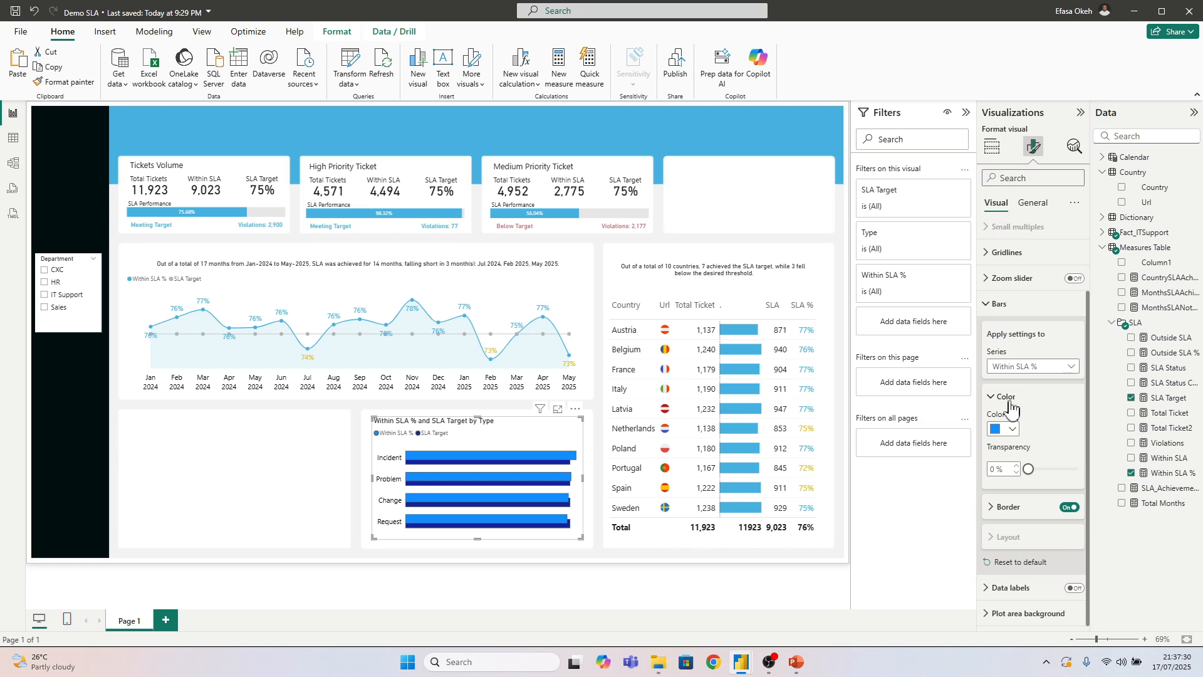
click(1011, 429)
click(1021, 376)
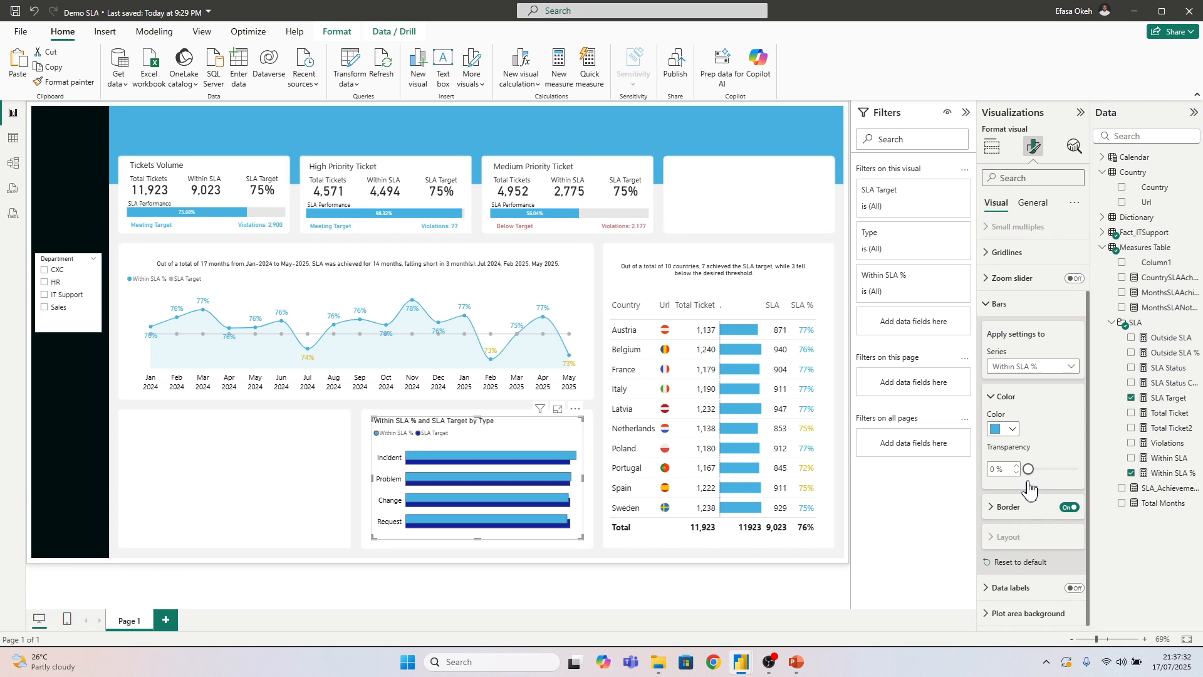
Set the SLA Target series bars to 100% transparency
click(1022, 368)
click(1020, 413)
drag(1030, 474, 1091, 480)
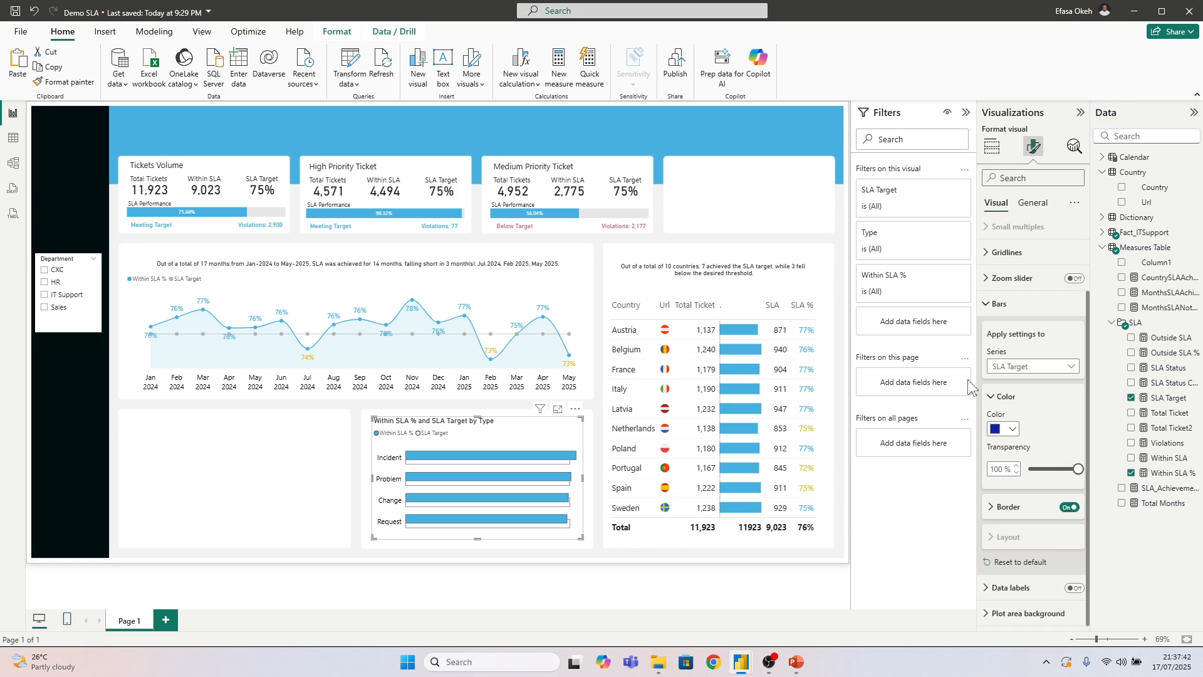
click(996, 305)
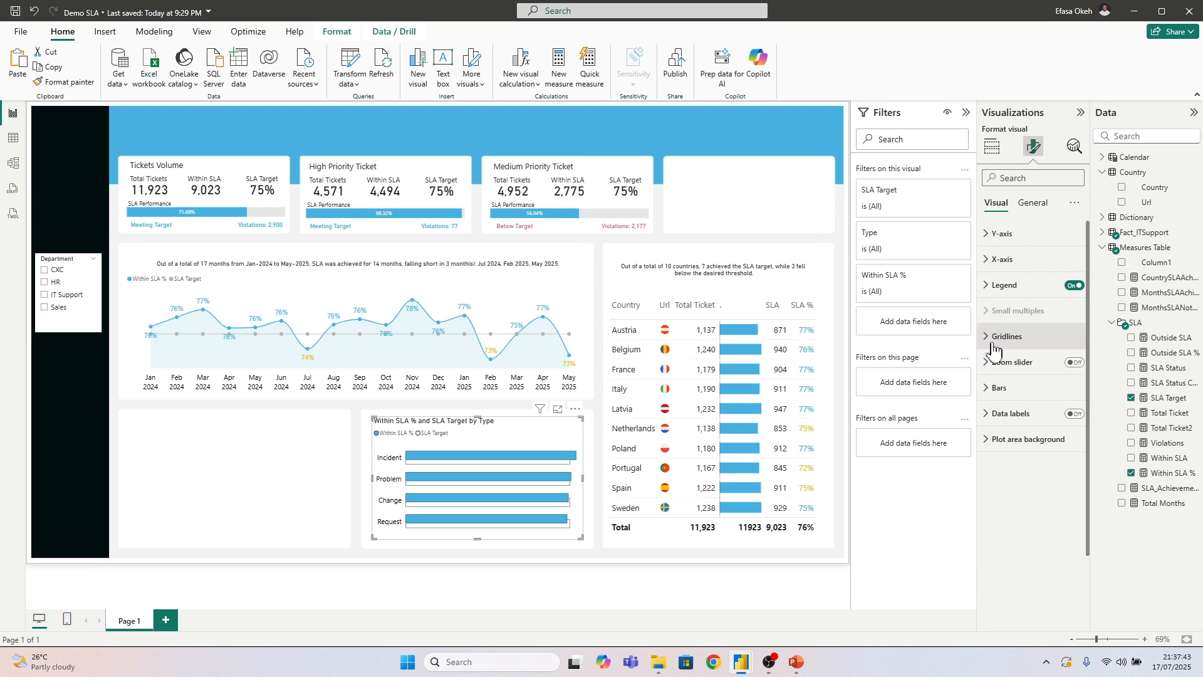
Turn on the bar chart's data labels and hide them for the SLA Target series
click(1074, 414)
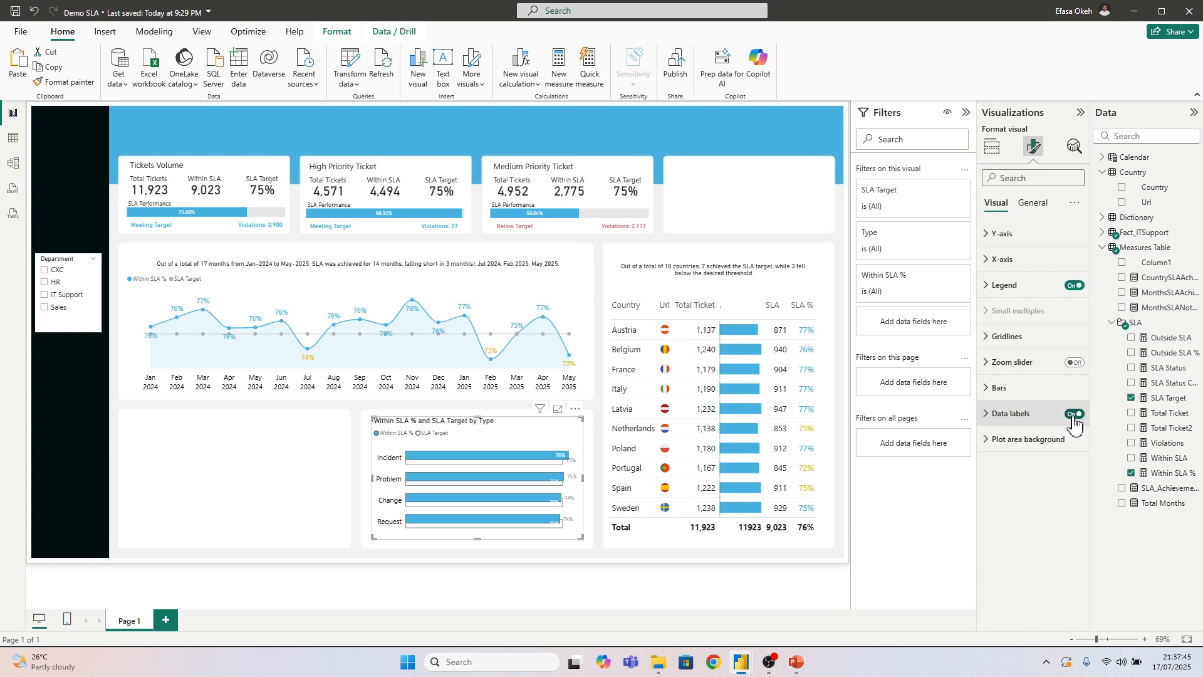
click(1003, 414)
click(1031, 351)
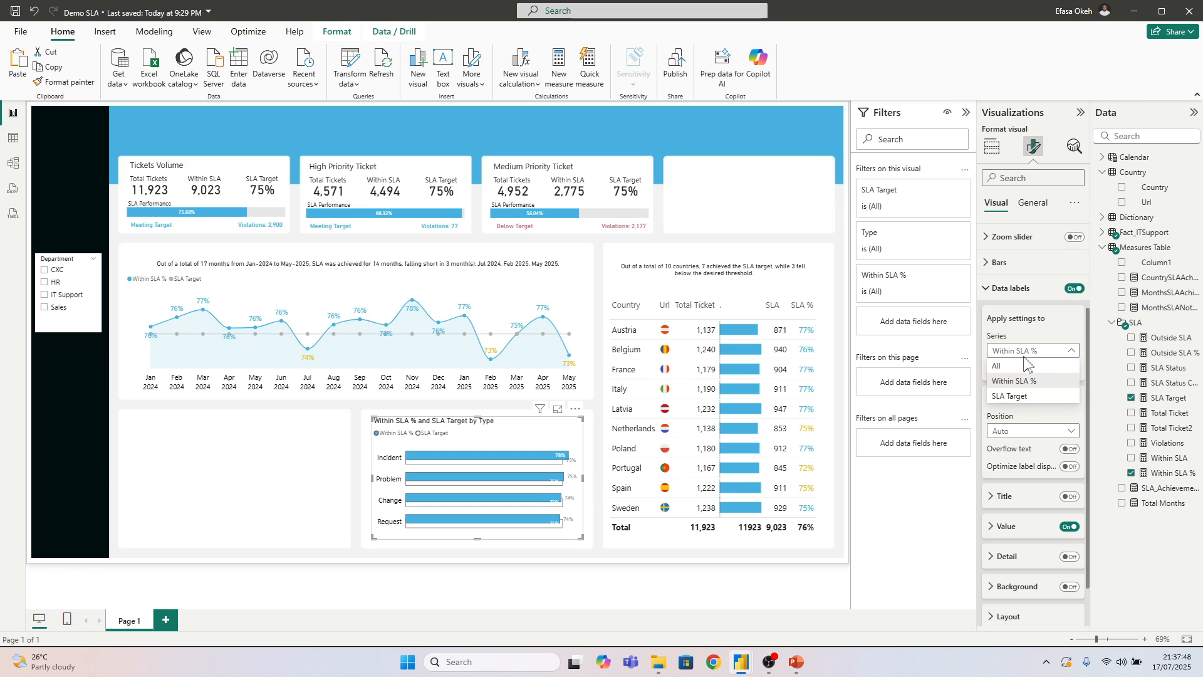
click(1012, 397)
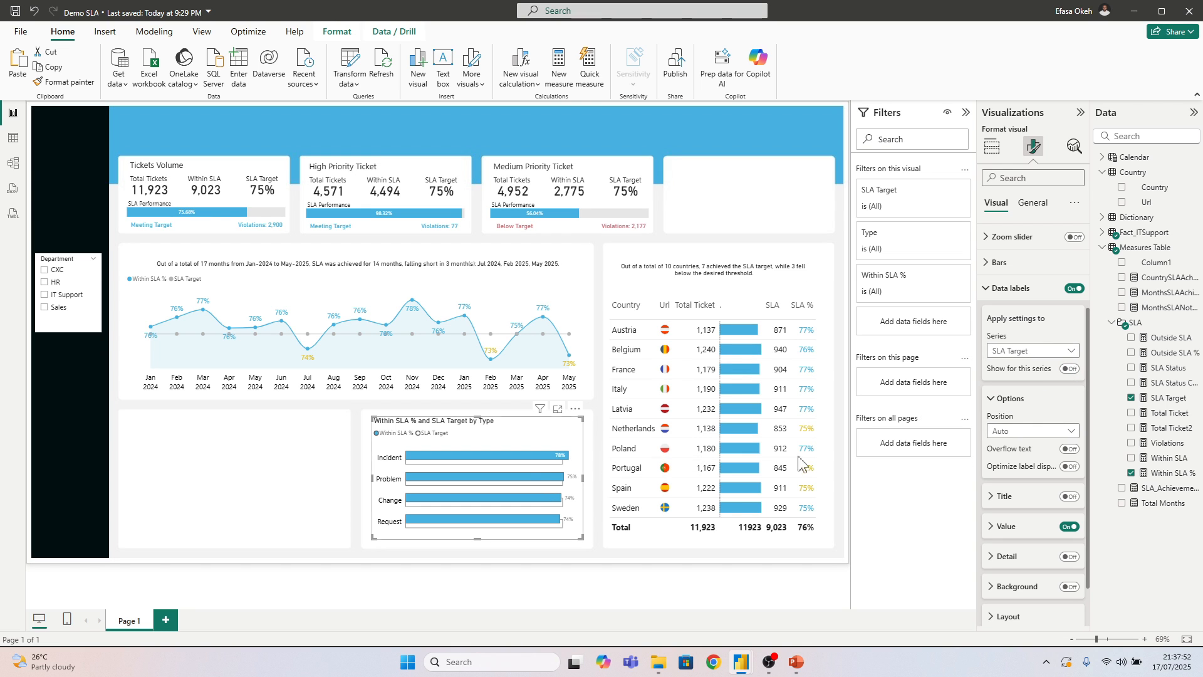
Position the Within SLA % series data labels at Outside end
click(1013, 351)
click(1021, 383)
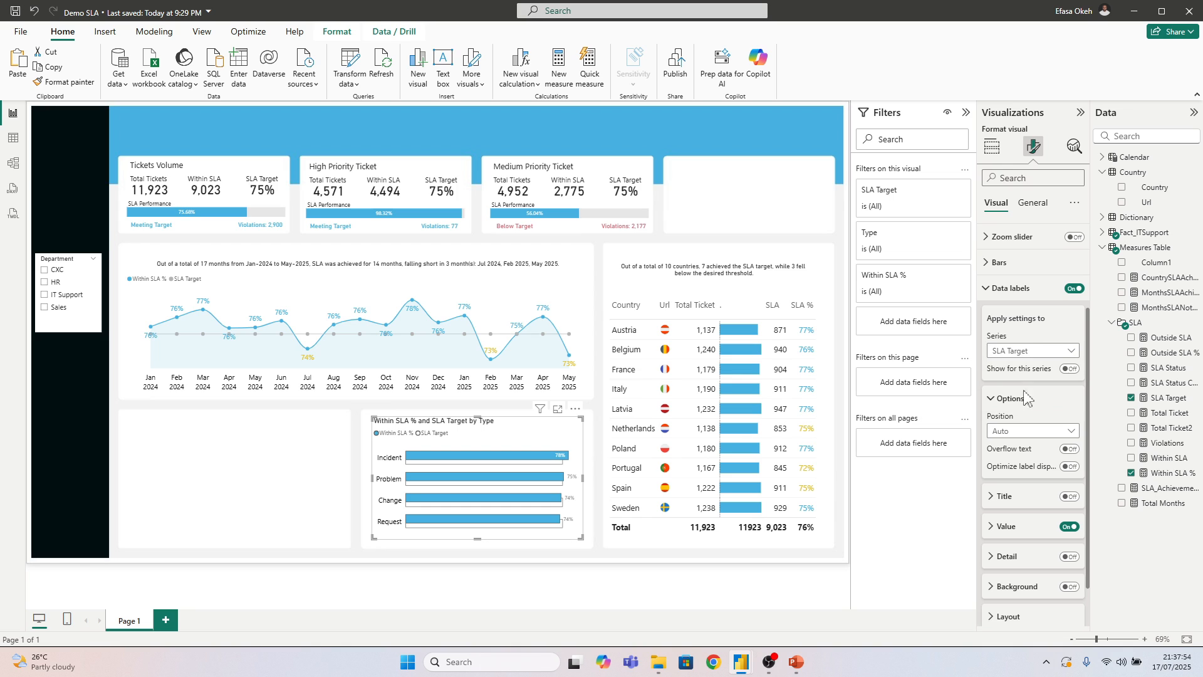
scroll(1030, 448, down, 1)
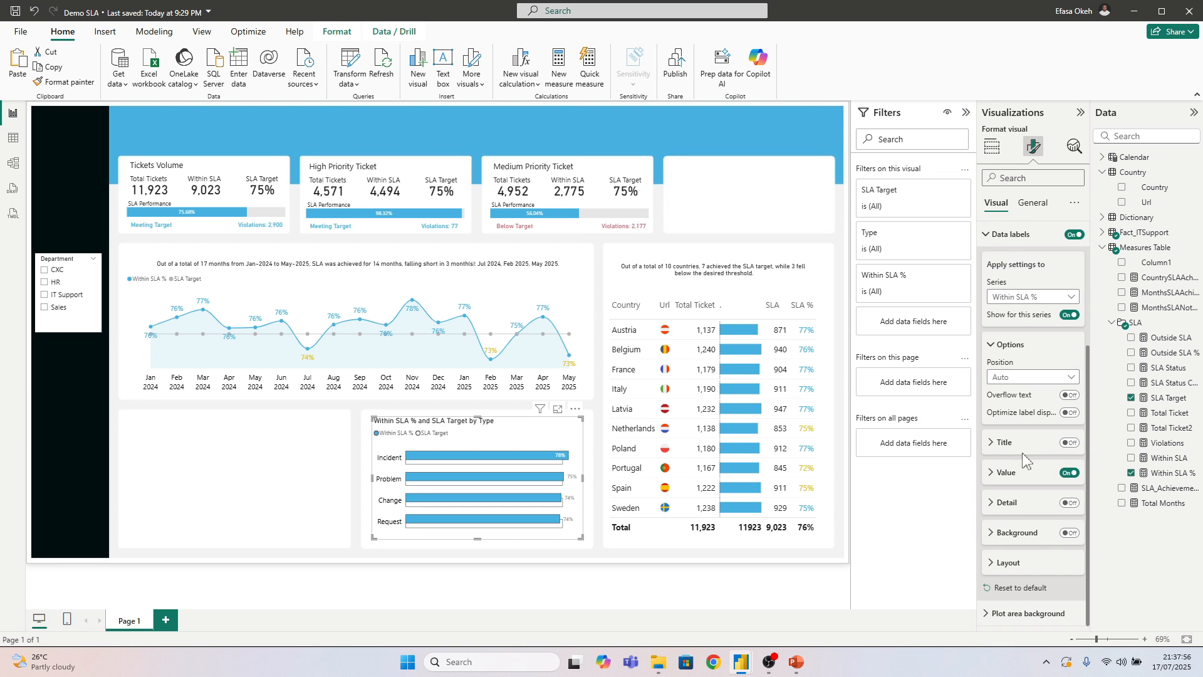
click(1020, 378)
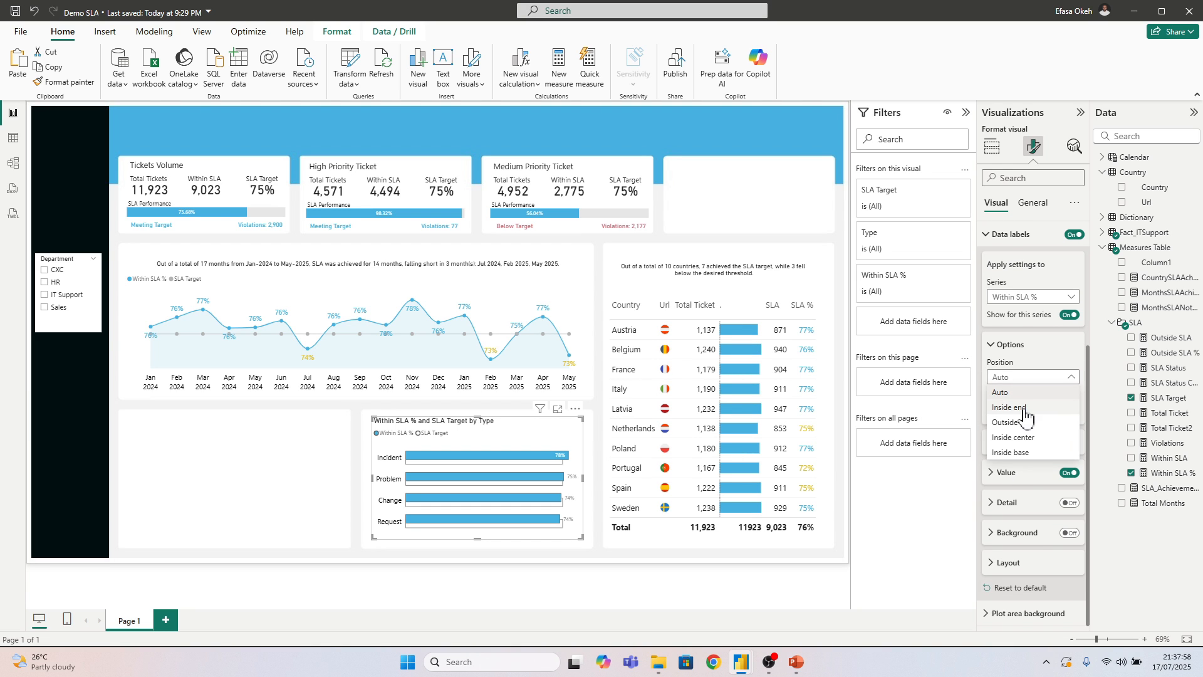
click(1018, 423)
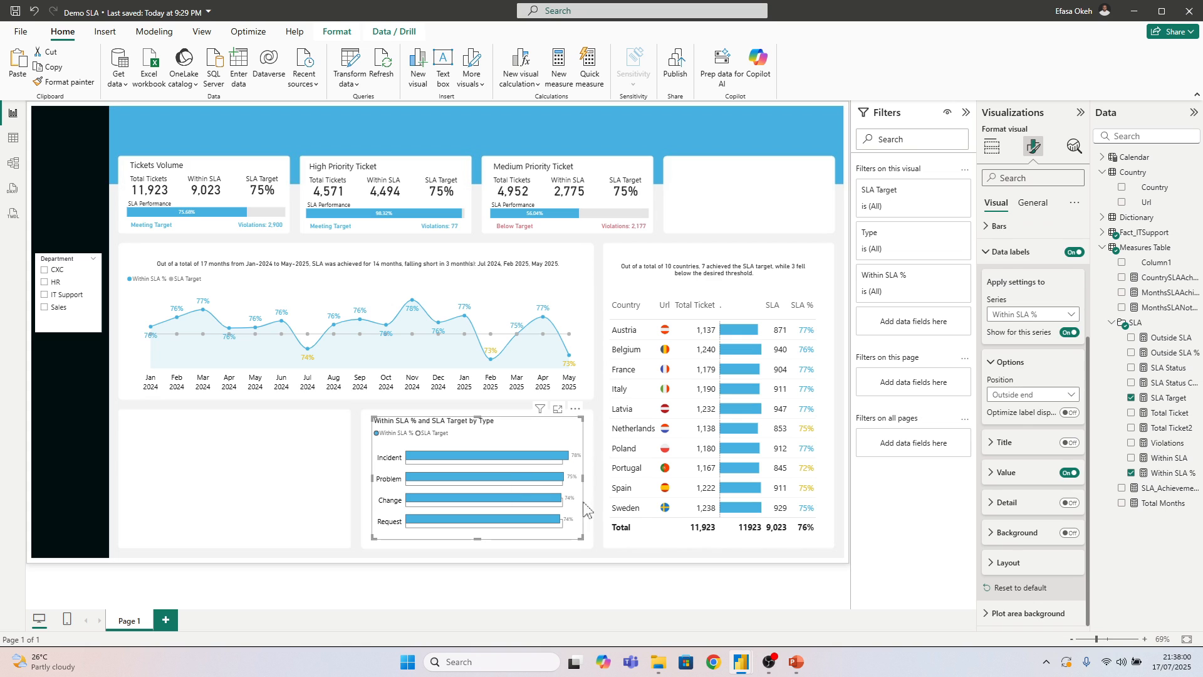
Set the Within SLA % label values to font size 12 and their conditional color's format style to Field value
click(1005, 475)
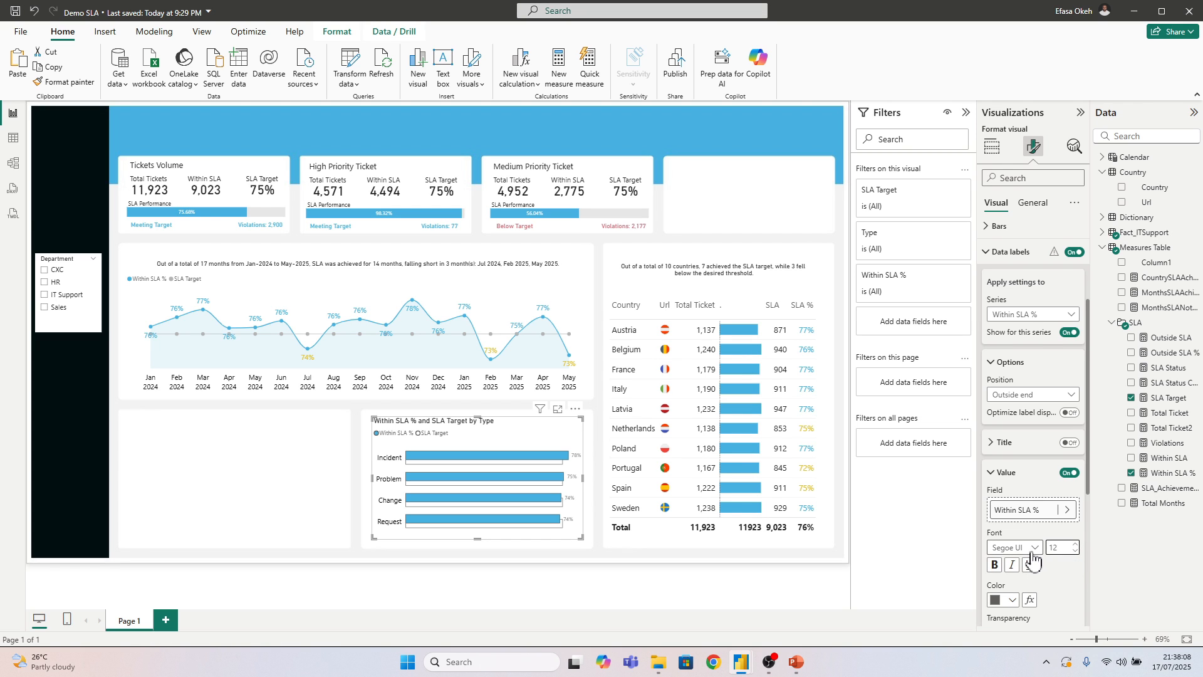
scroll(1027, 557, down, 1)
click(1011, 539)
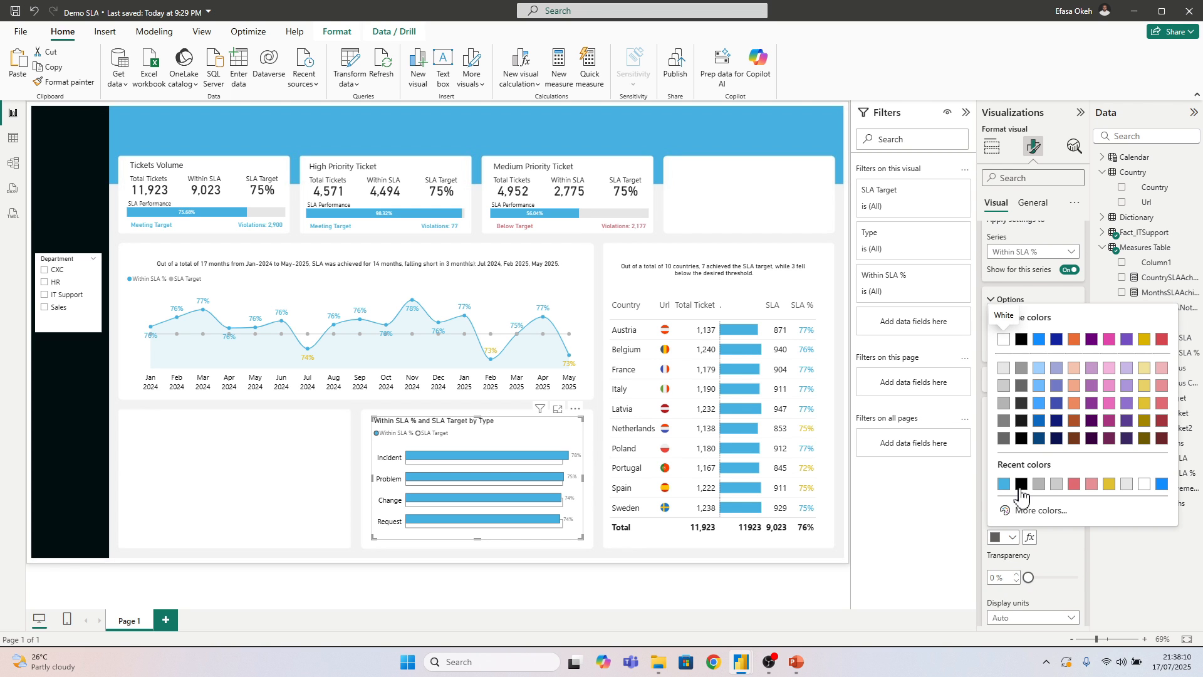
click(1029, 537)
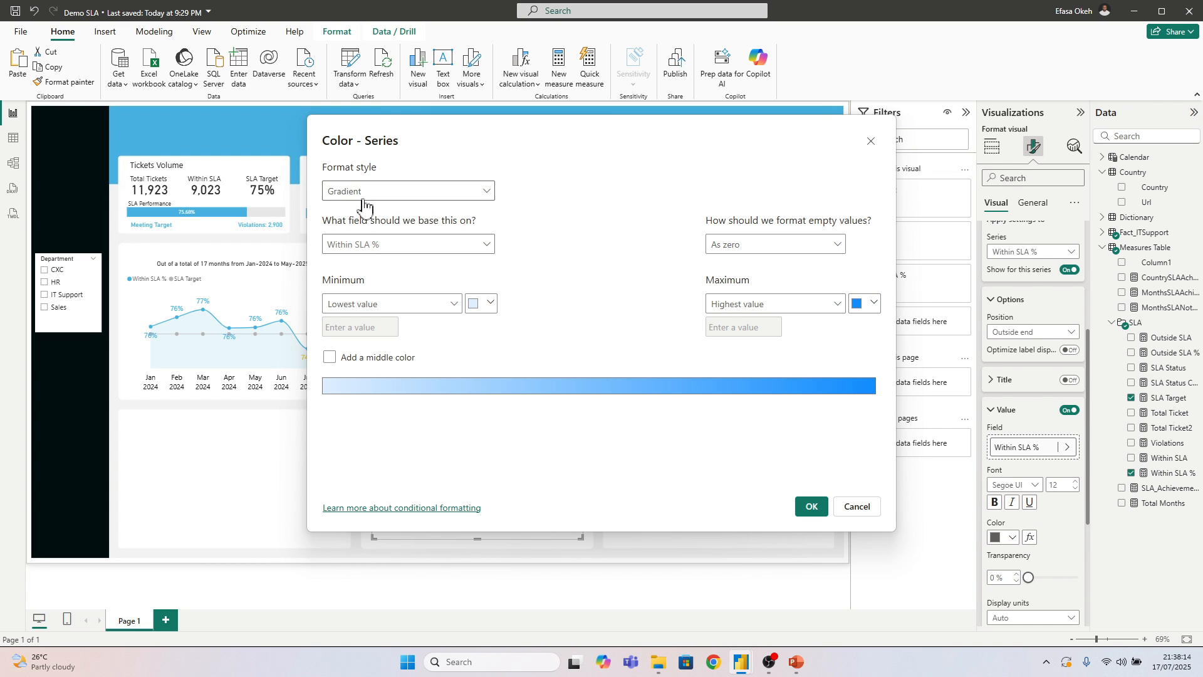
click(360, 191)
click(349, 252)
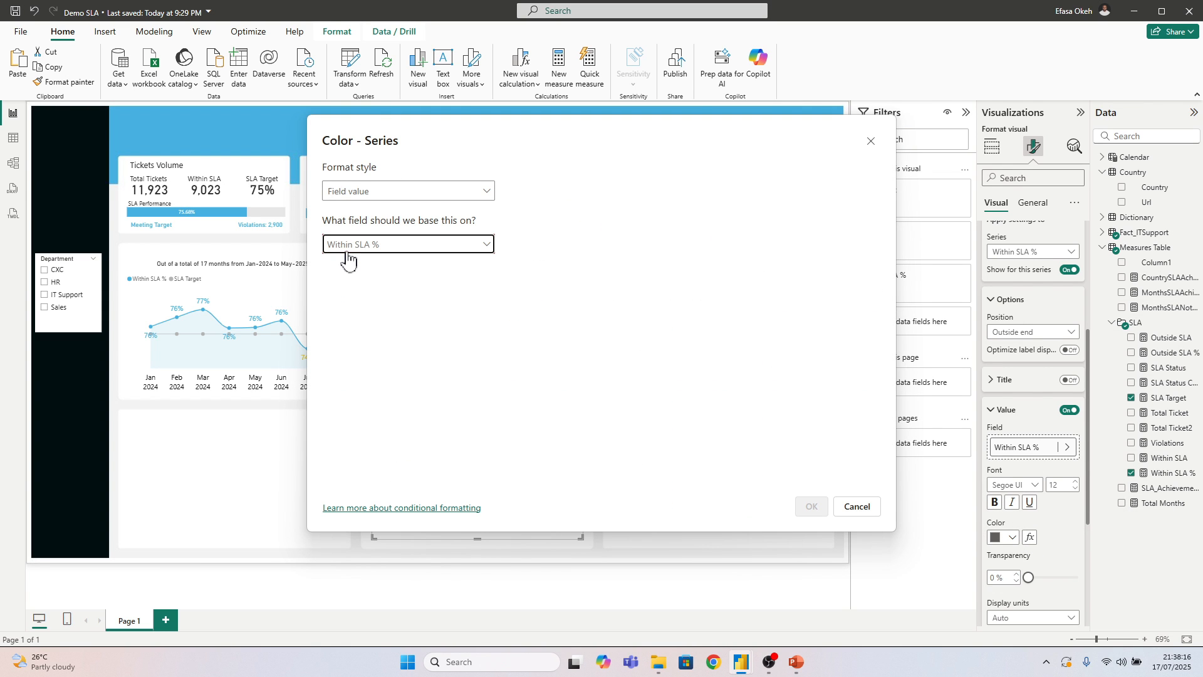
Base the label color on the SLA Status Color measure from the Measures Table and apply the formatting
click(346, 245)
click(332, 352)
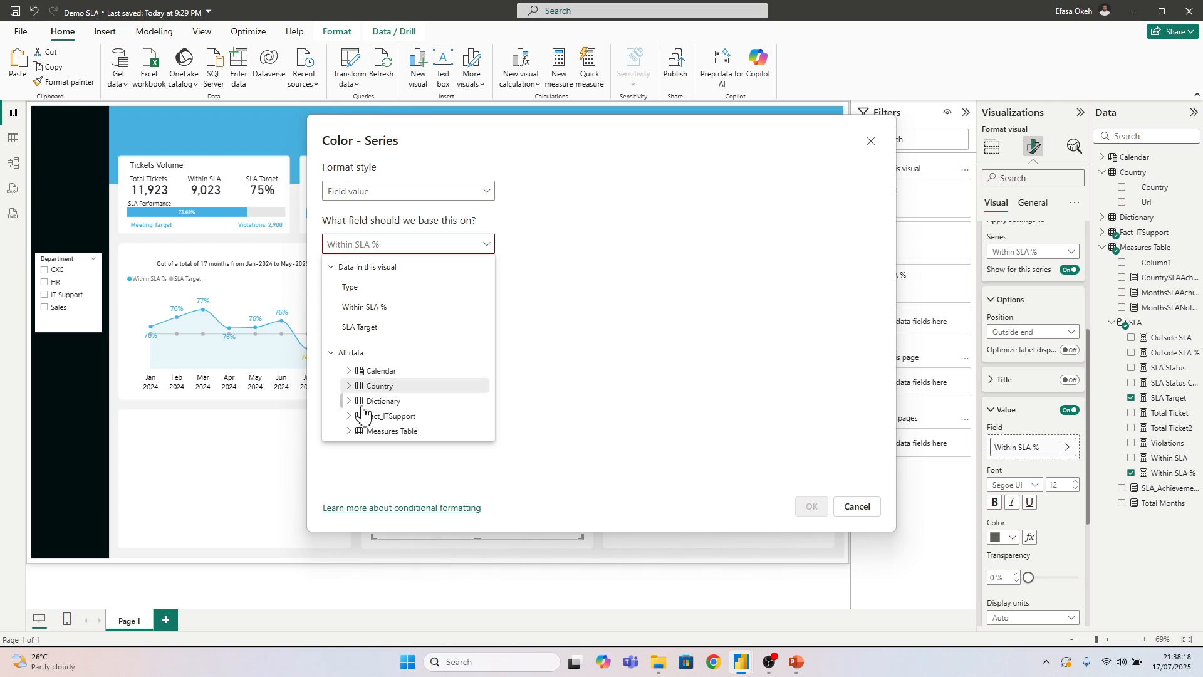
click(349, 431)
scroll(360, 431, down, 3)
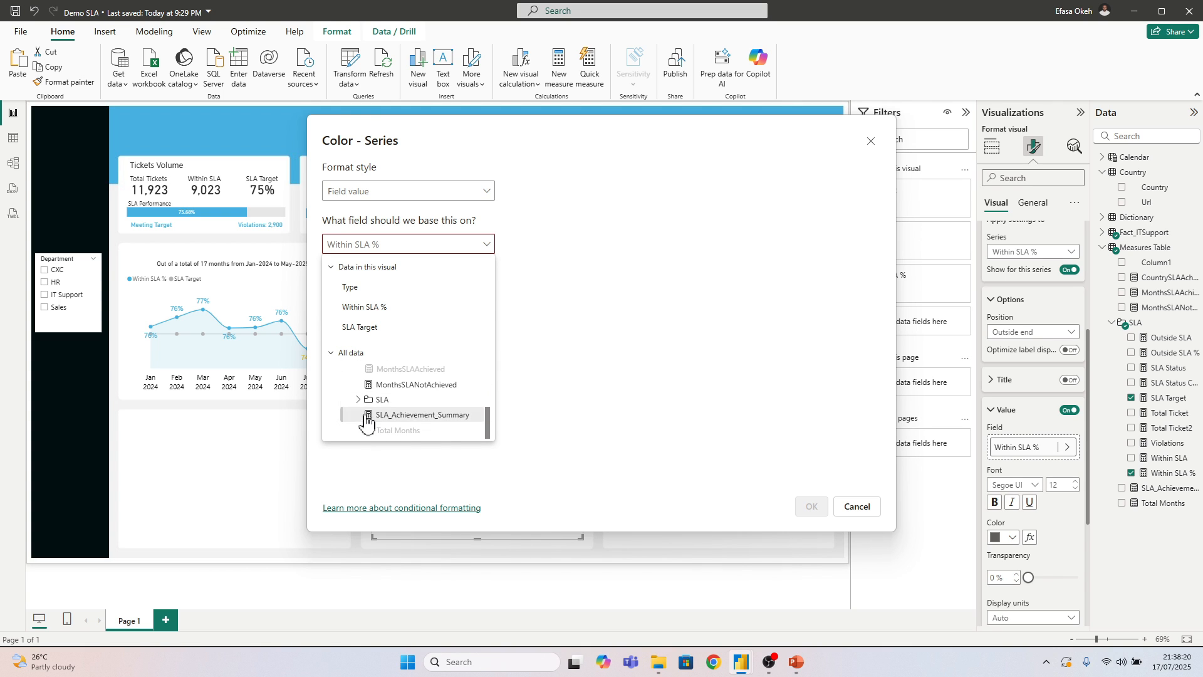
click(357, 401)
scroll(401, 426, down, 2)
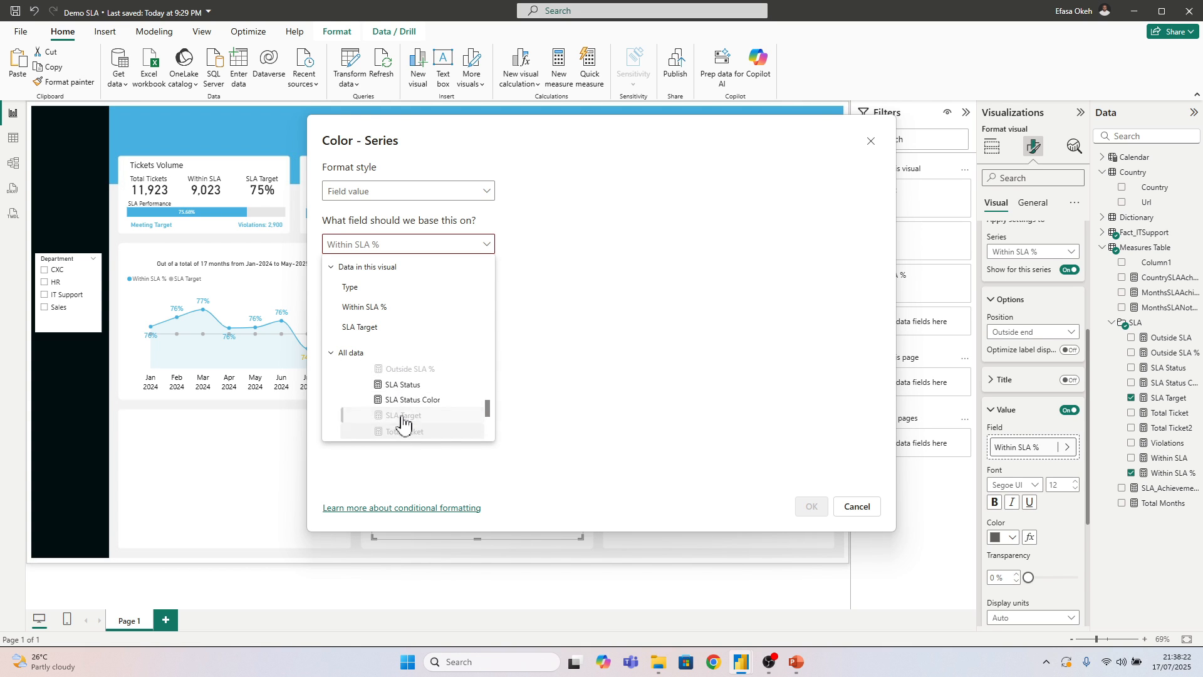
click(410, 410)
click(812, 506)
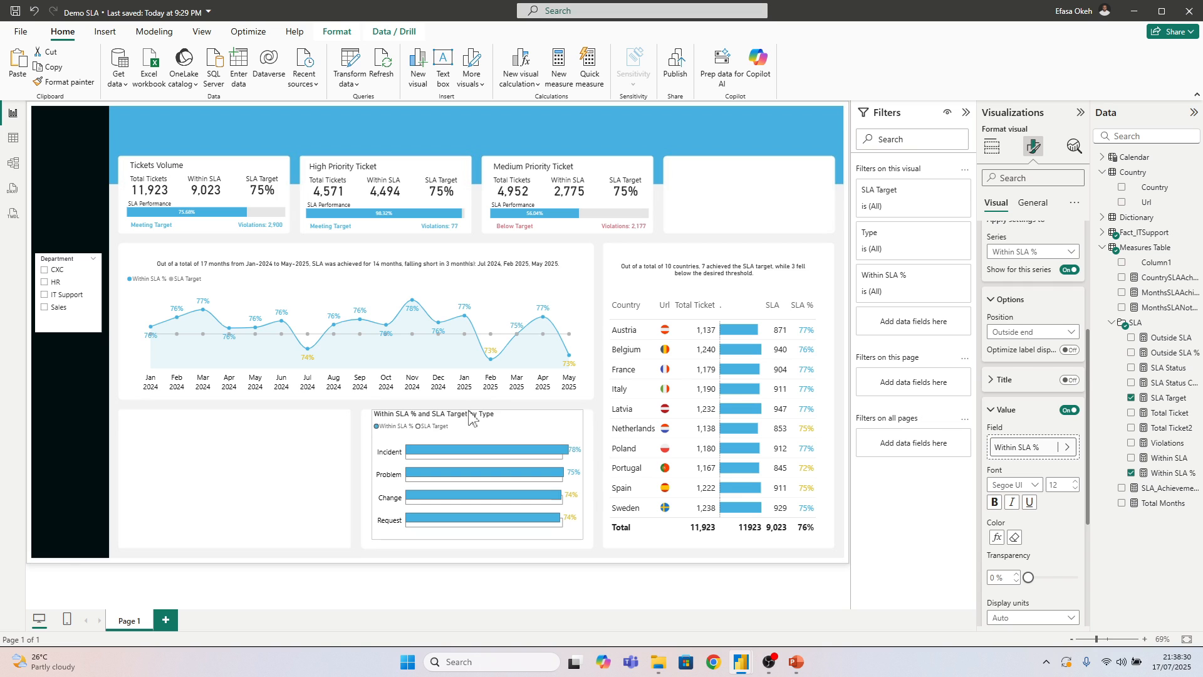
Move the bar chart slightly down and left in its card and widen it to the card's right edge
drag(469, 412, 476, 439)
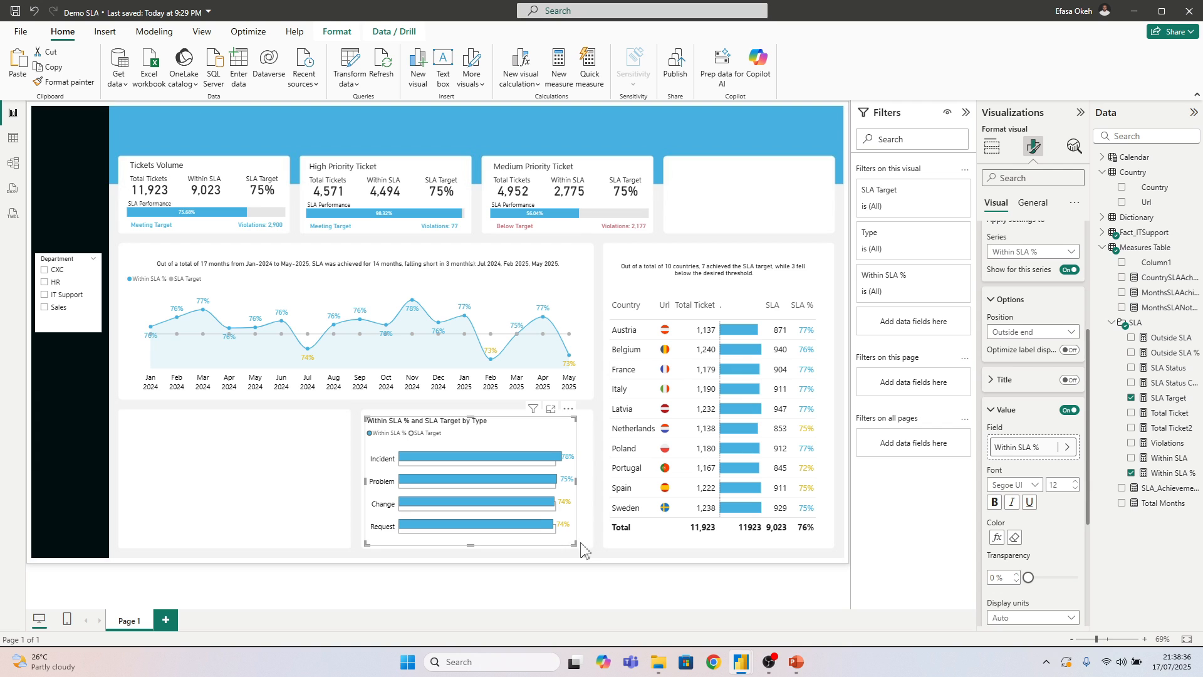
drag(578, 546, 591, 547)
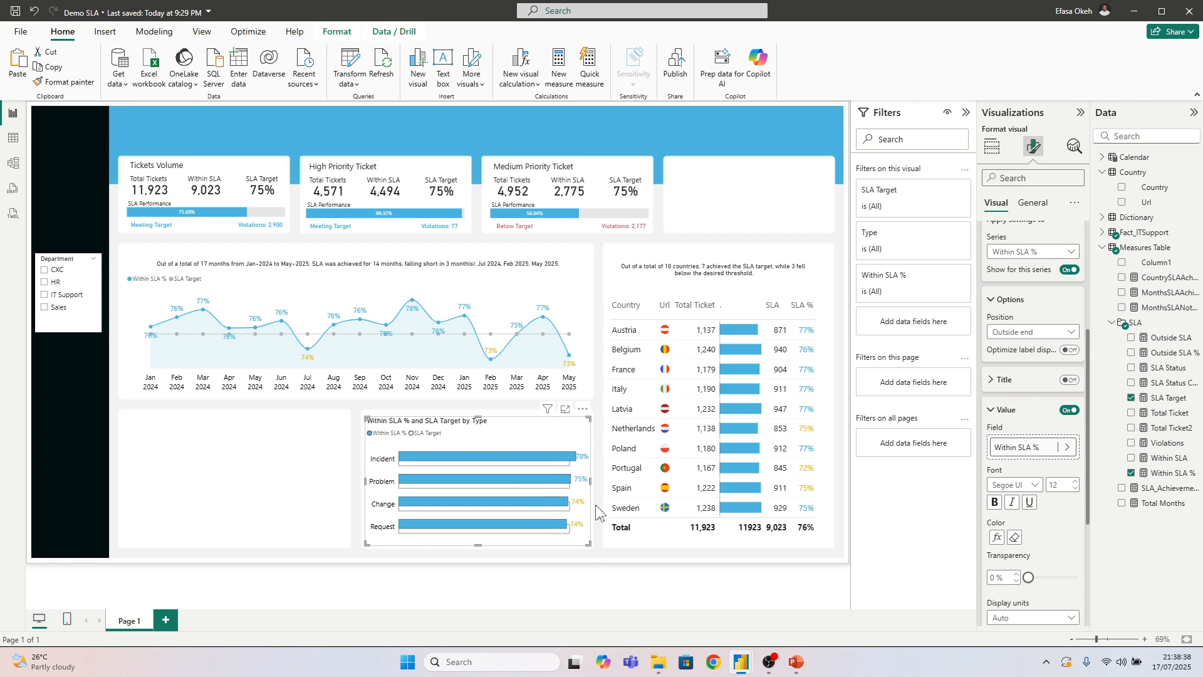
click(585, 567)
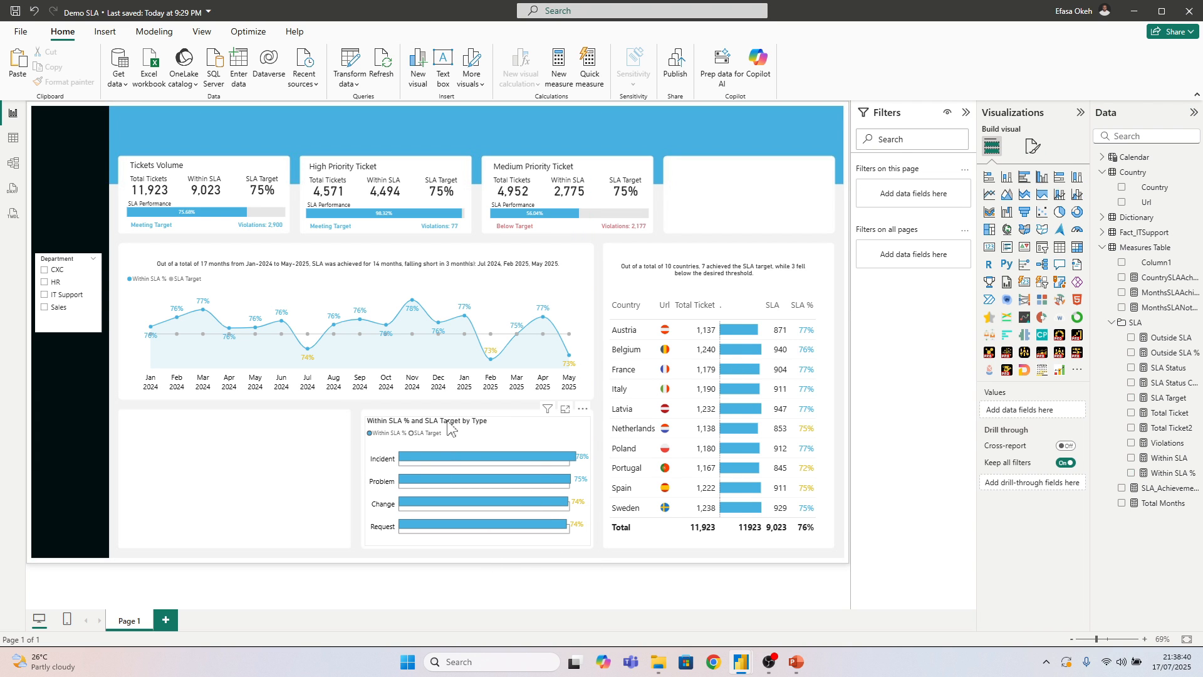
Change the bar chart's title to "SLA Compliance by Ticket Type"
click(512, 435)
click(1033, 146)
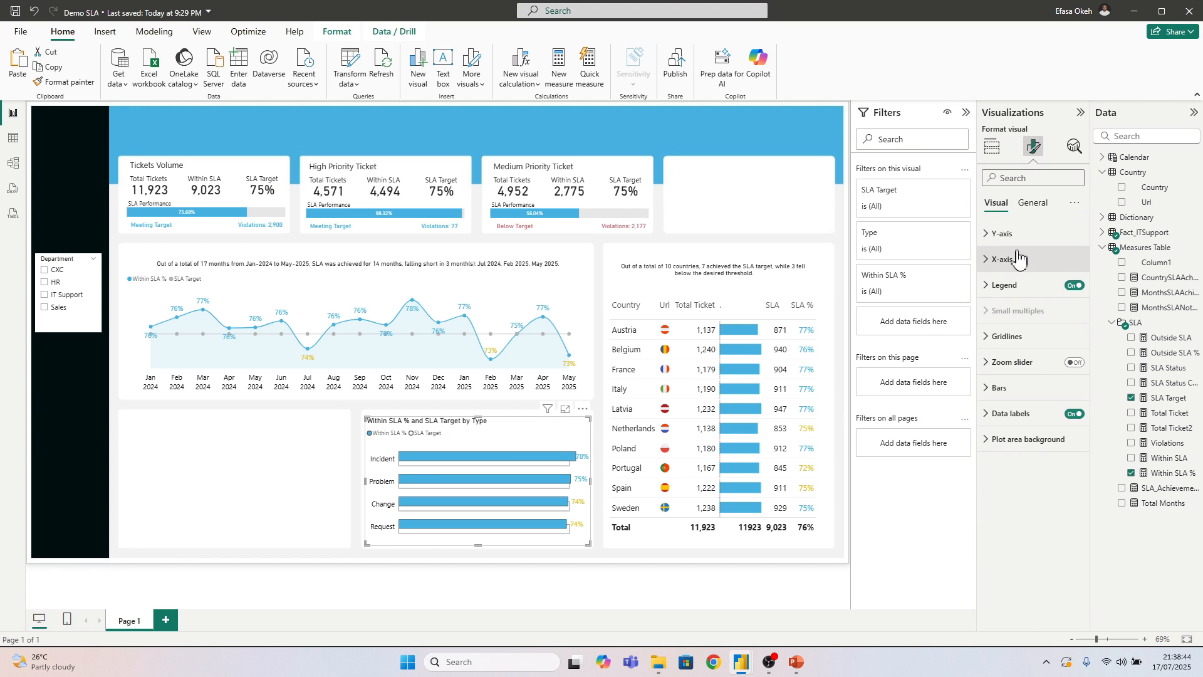
click(1032, 203)
click(1006, 260)
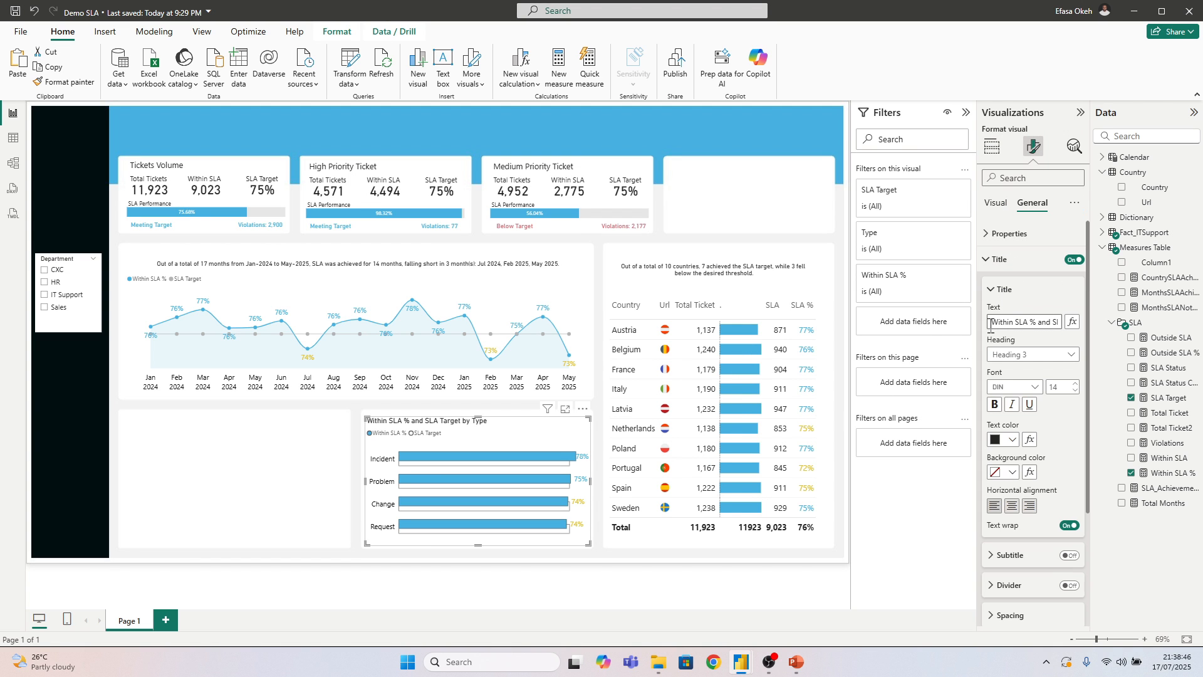
click(990, 323)
key(ctrl+a)
text(S)
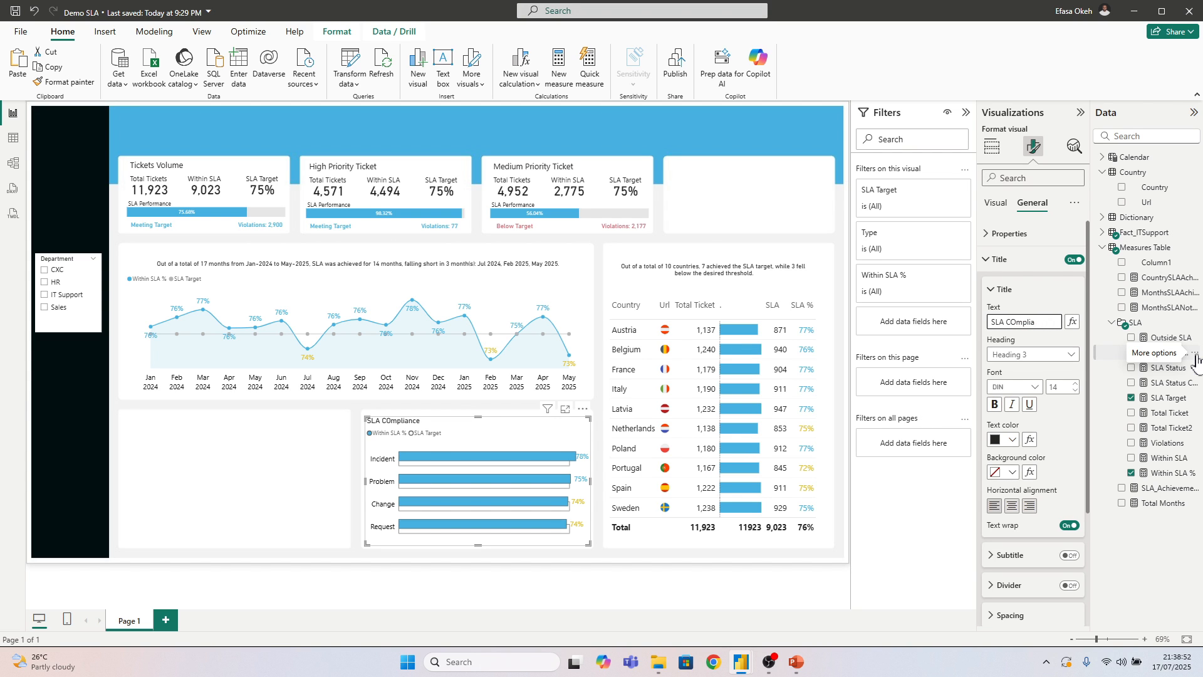
text(o)
text(mpliance by Ticket)
text( Type)
click(290, 480)
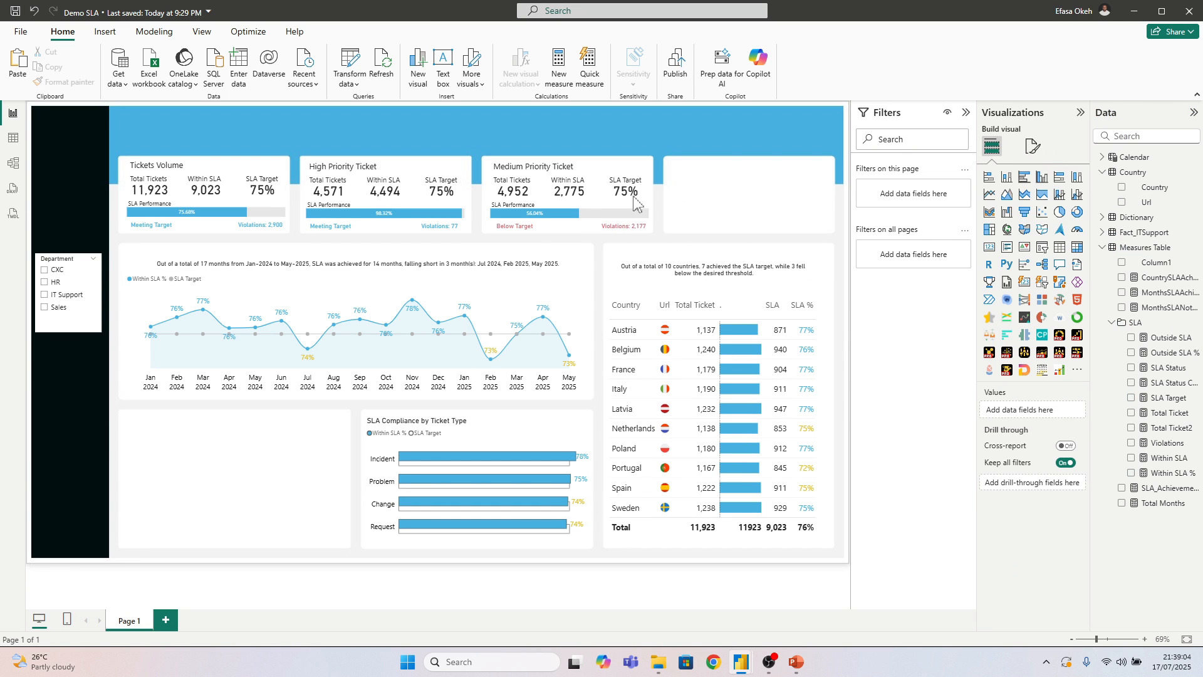
Make the Department slicer slightly wider and shorter, and shift it down a little in the black sidebar
click(88, 327)
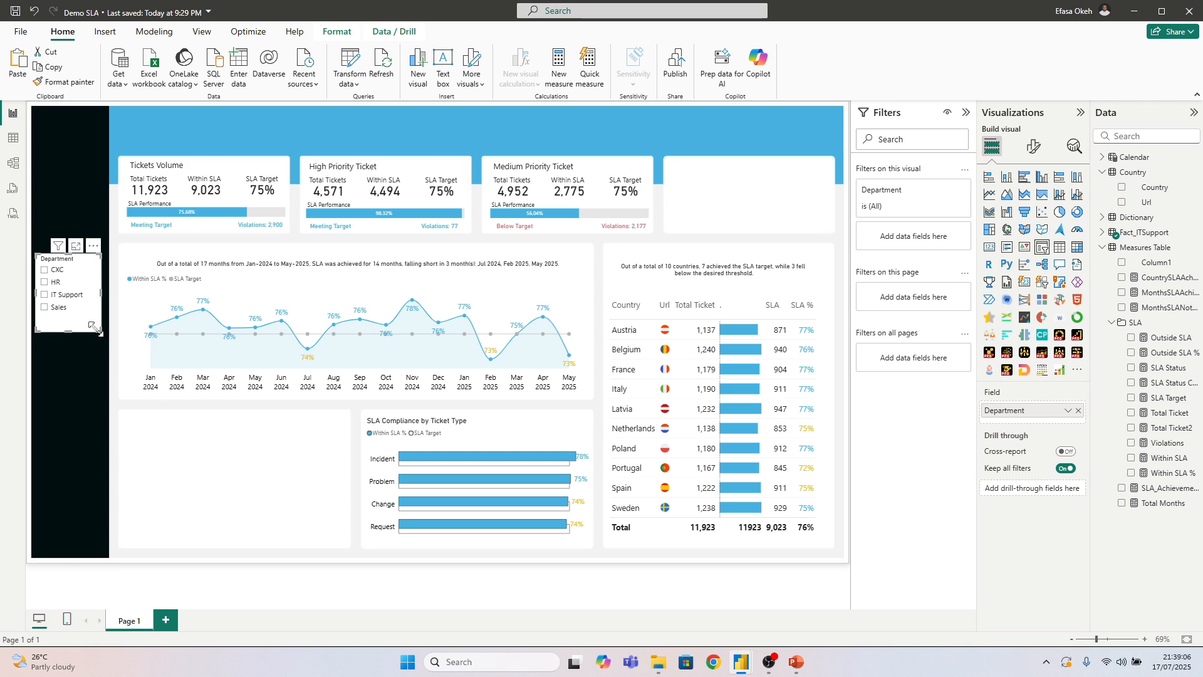
drag(97, 329, 104, 319)
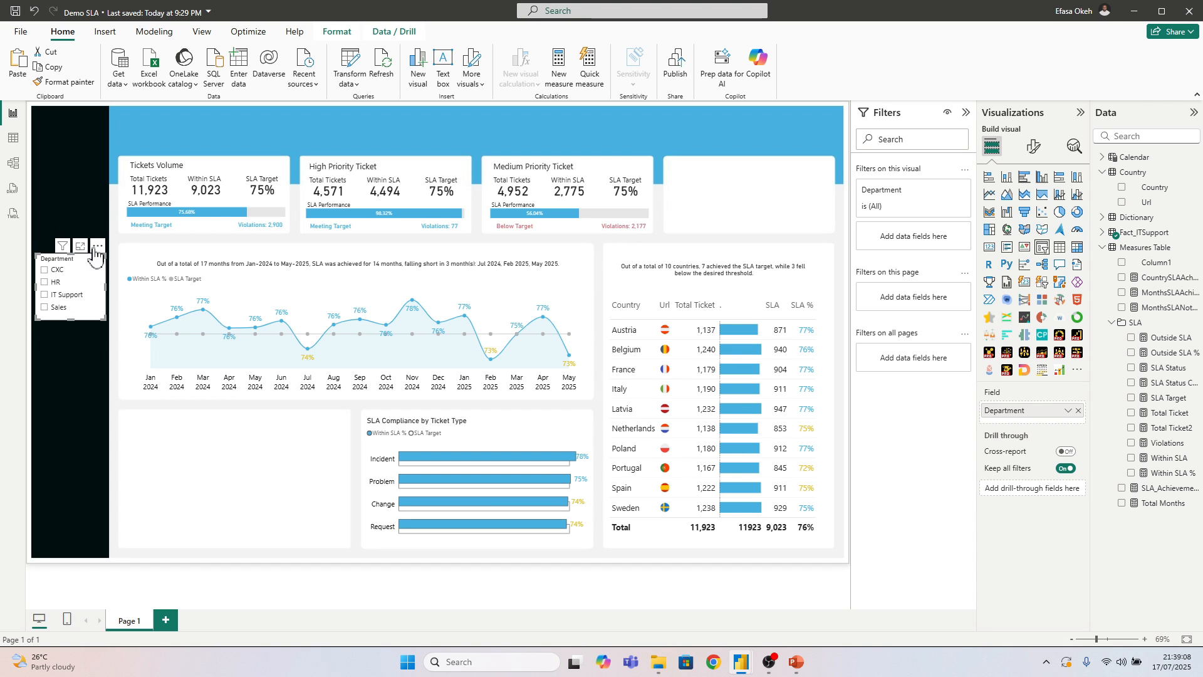
drag(95, 253, 94, 263)
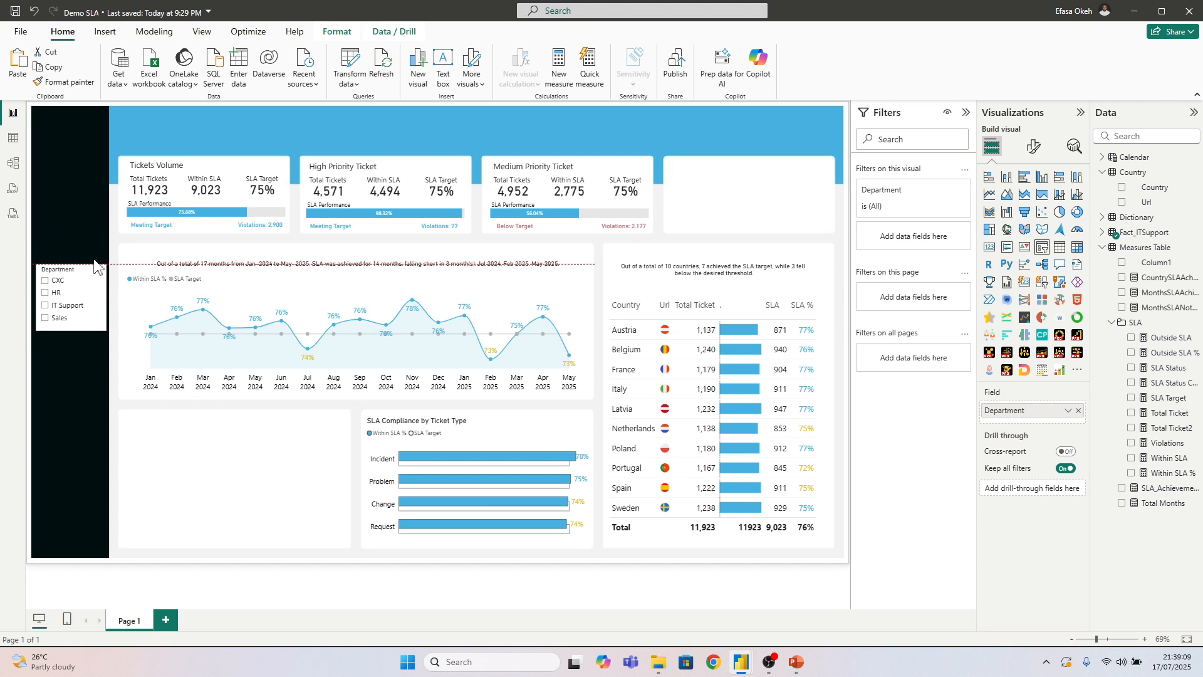
Filter the dashboard to the CXC department and leave the Department slicer selected
click(56, 282)
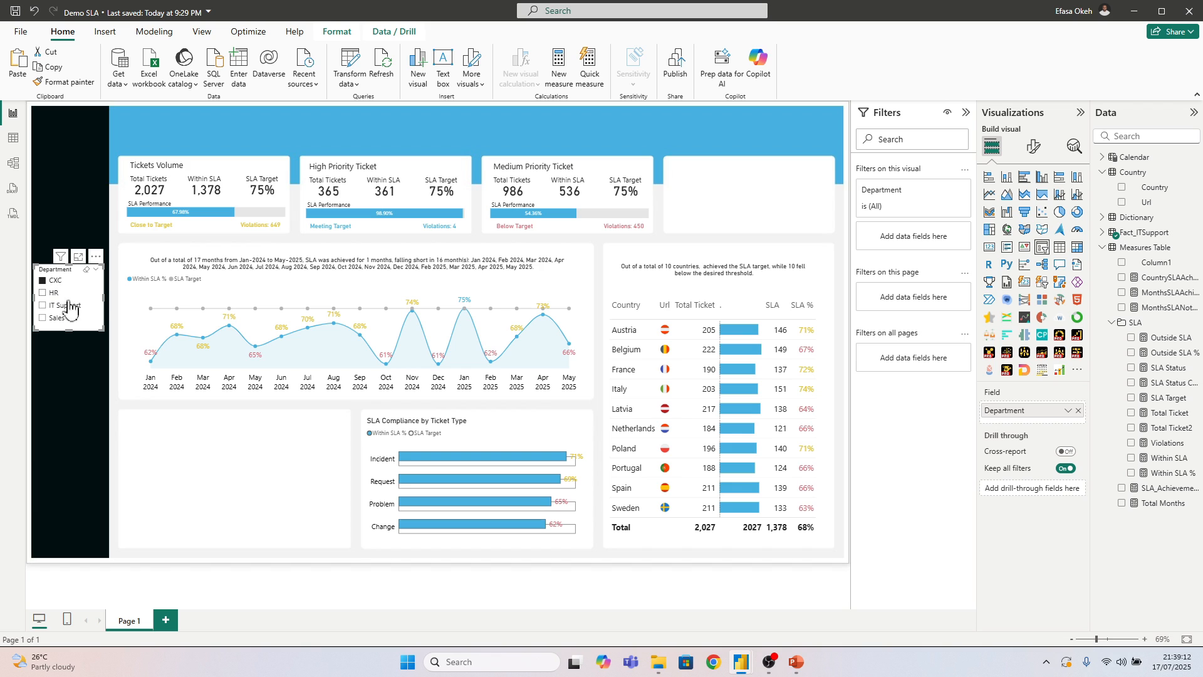
click(150, 447)
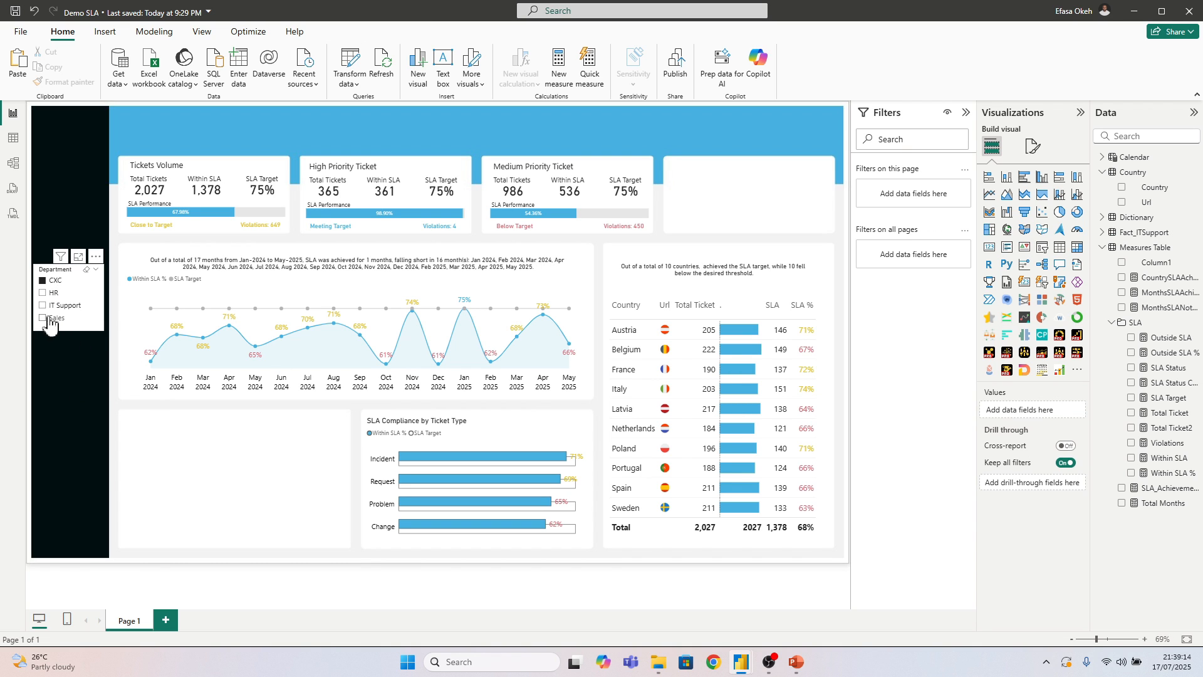
click(76, 289)
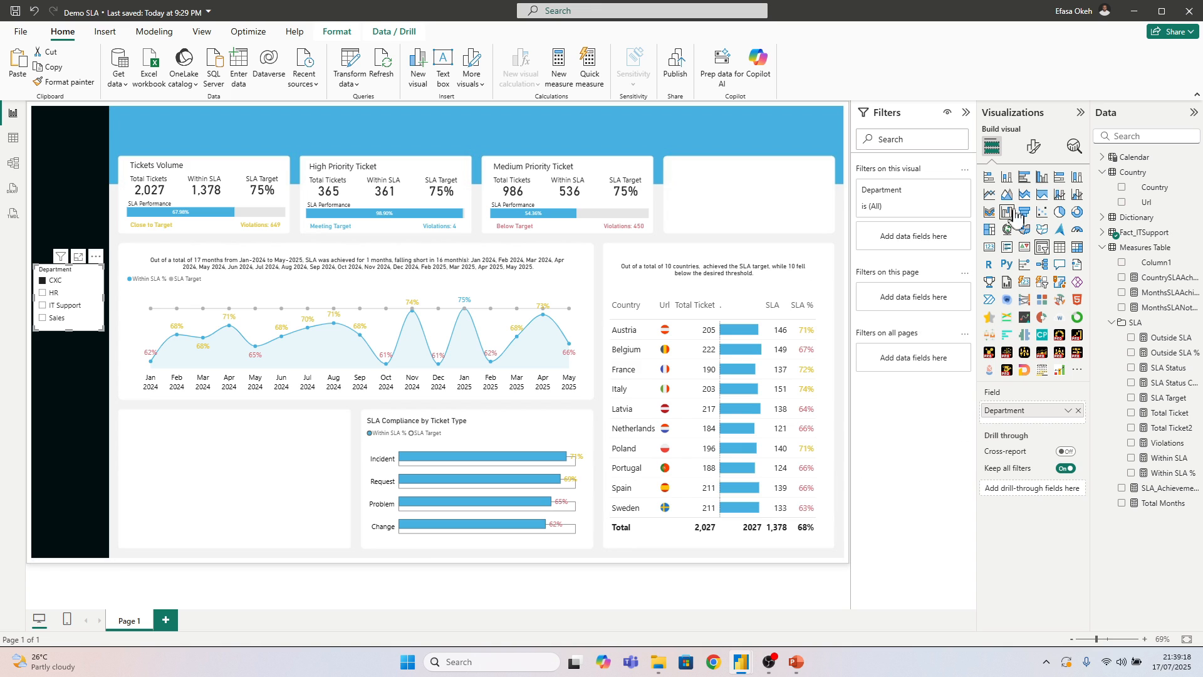
Set the Department slicer's background to the recently used light blue with 35% transparency
click(1034, 146)
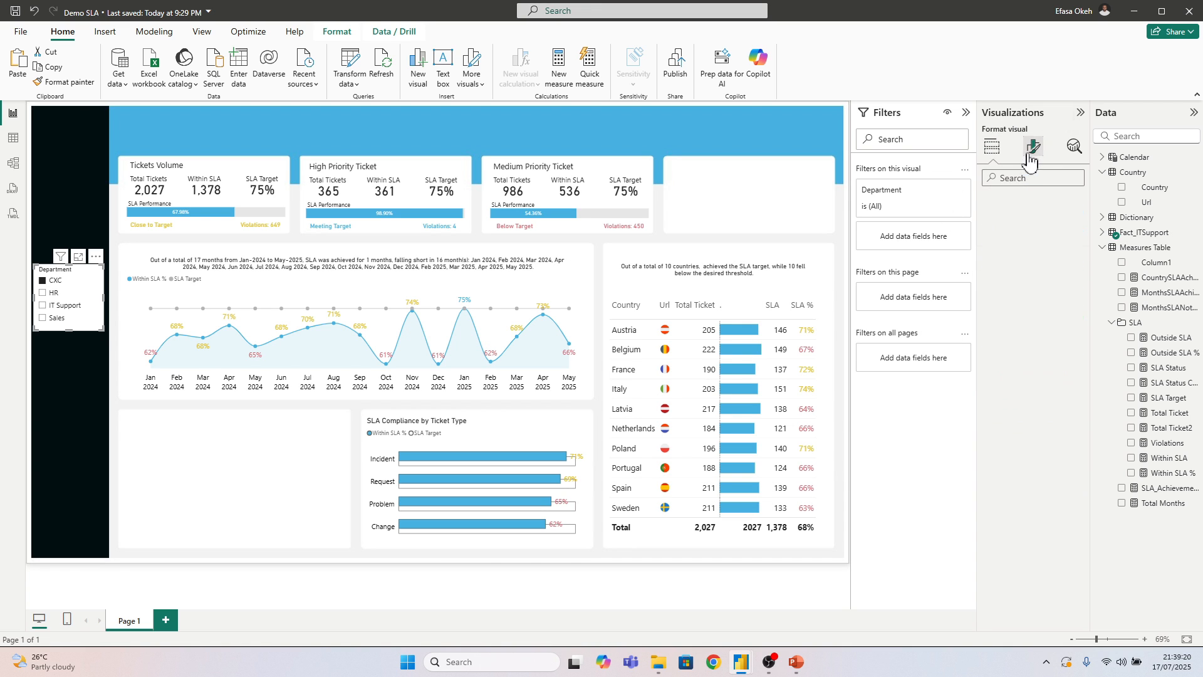
click(1032, 203)
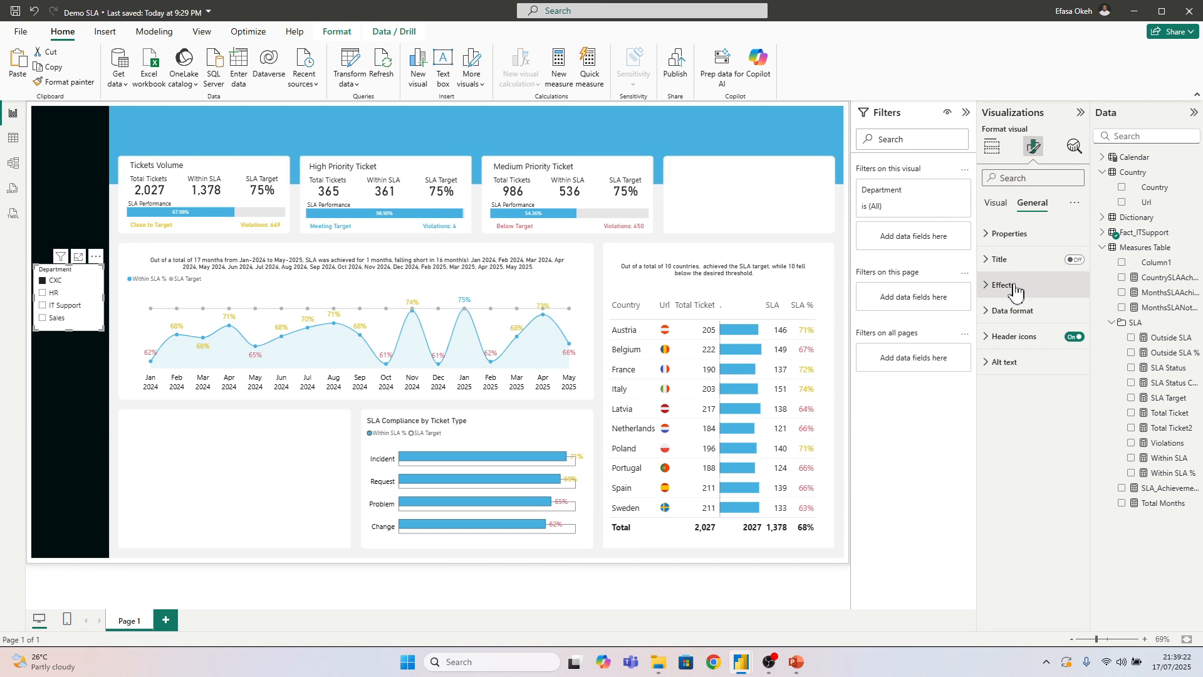
click(1002, 284)
click(1010, 348)
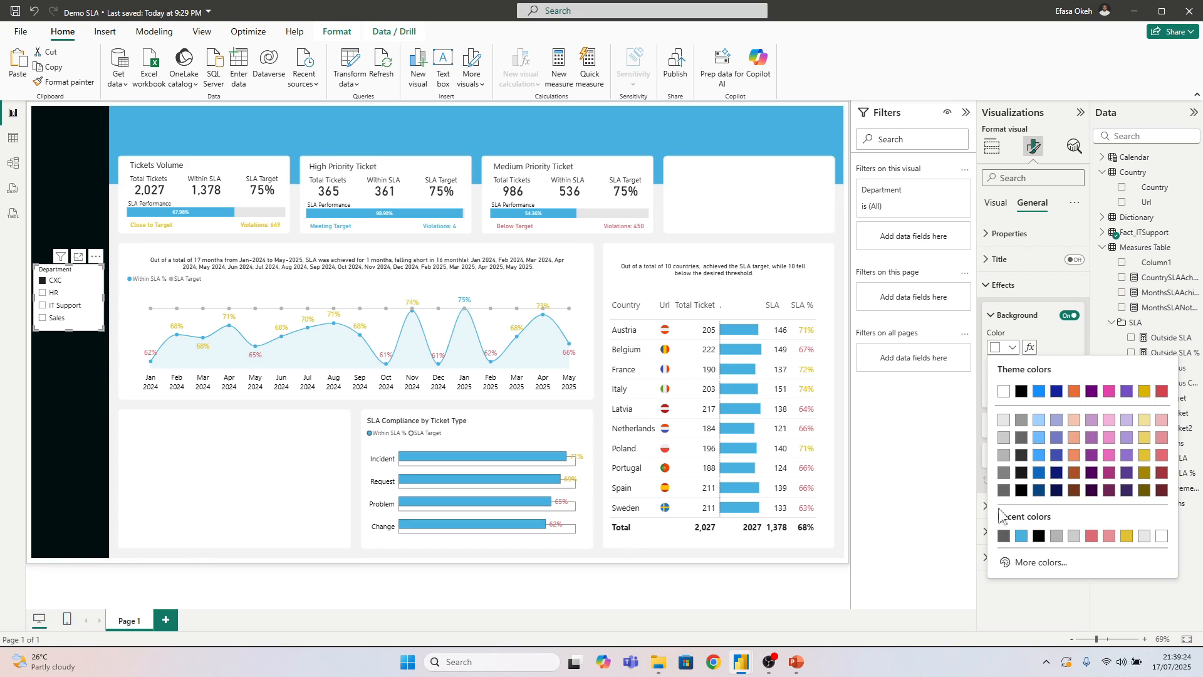
click(1020, 540)
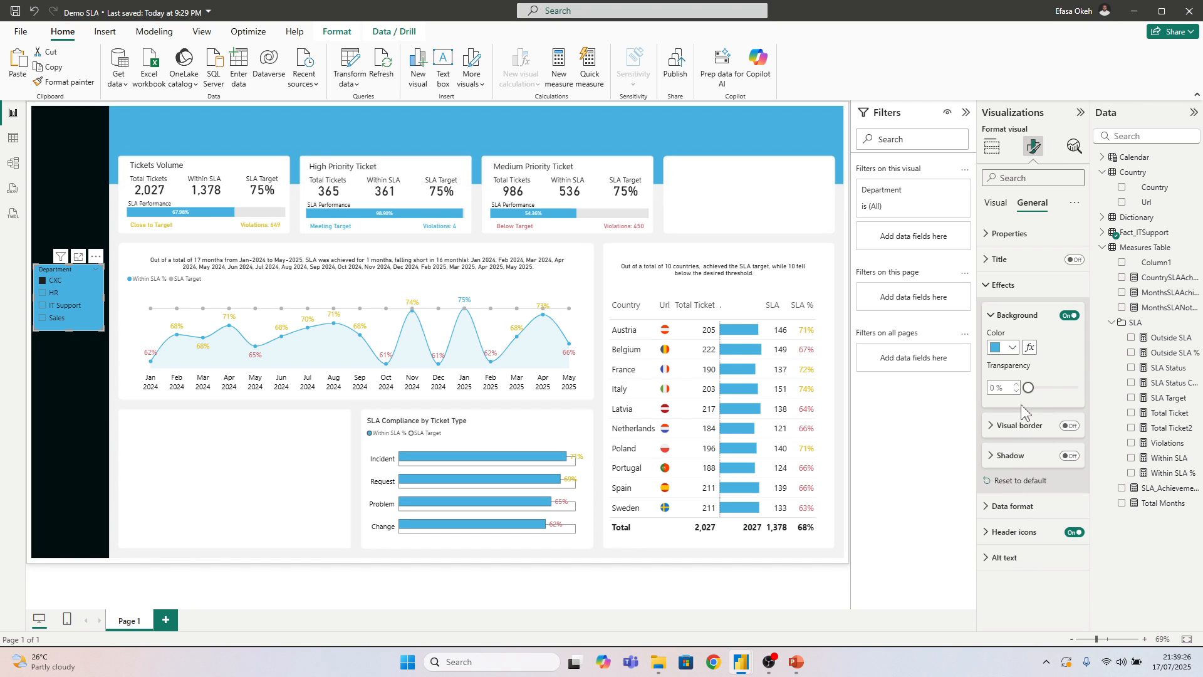
mouse_move(1028, 388)
mouse_down()
mouse_move(1055, 388)
mouse_move(1041, 398)
mouse_up()
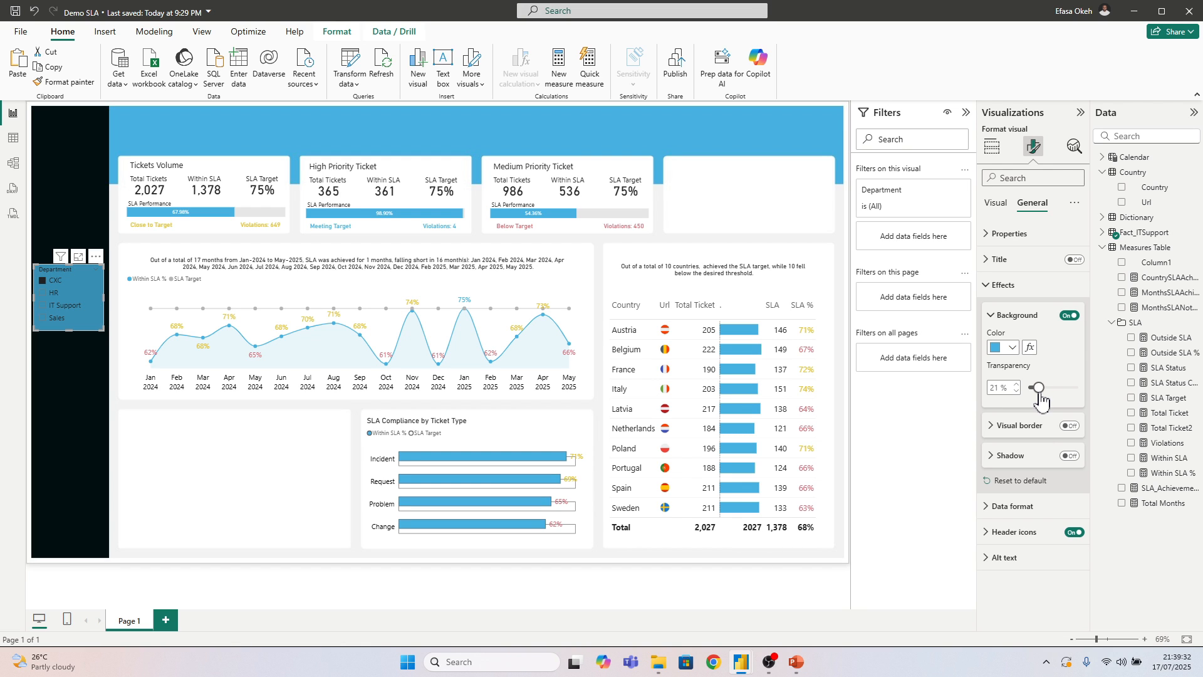
drag(1040, 399, 1049, 399)
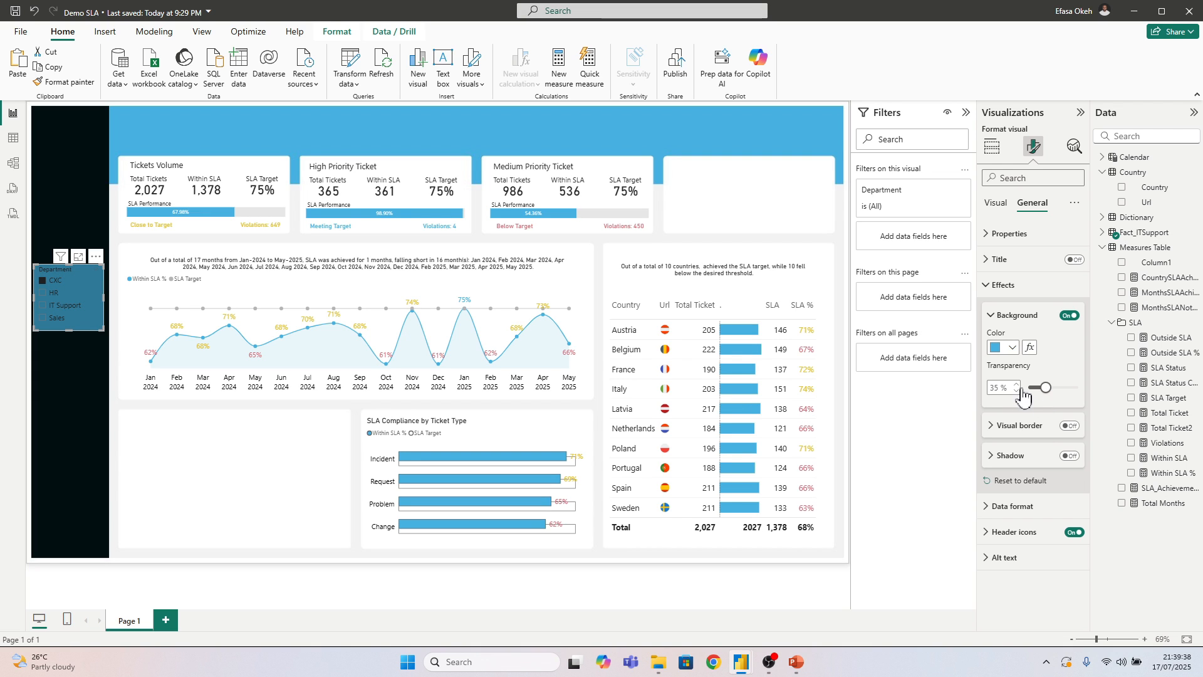
Turn on the Department slicer's visual border and slightly round its corners
click(1014, 317)
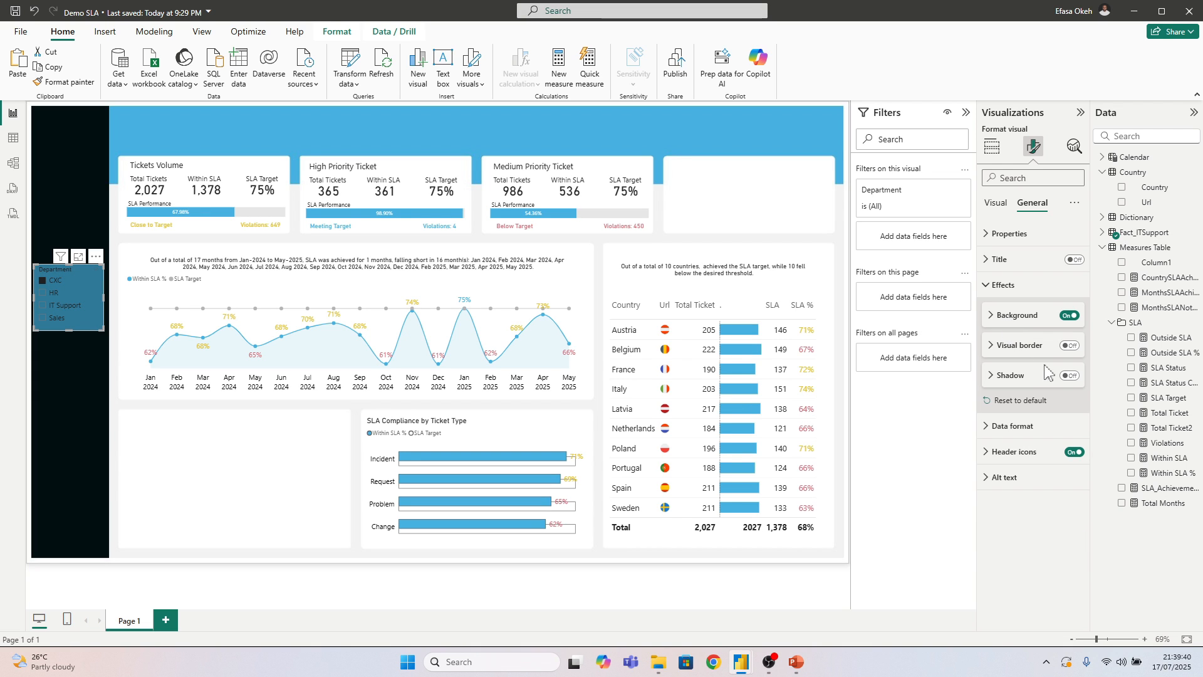
click(1069, 346)
click(1020, 346)
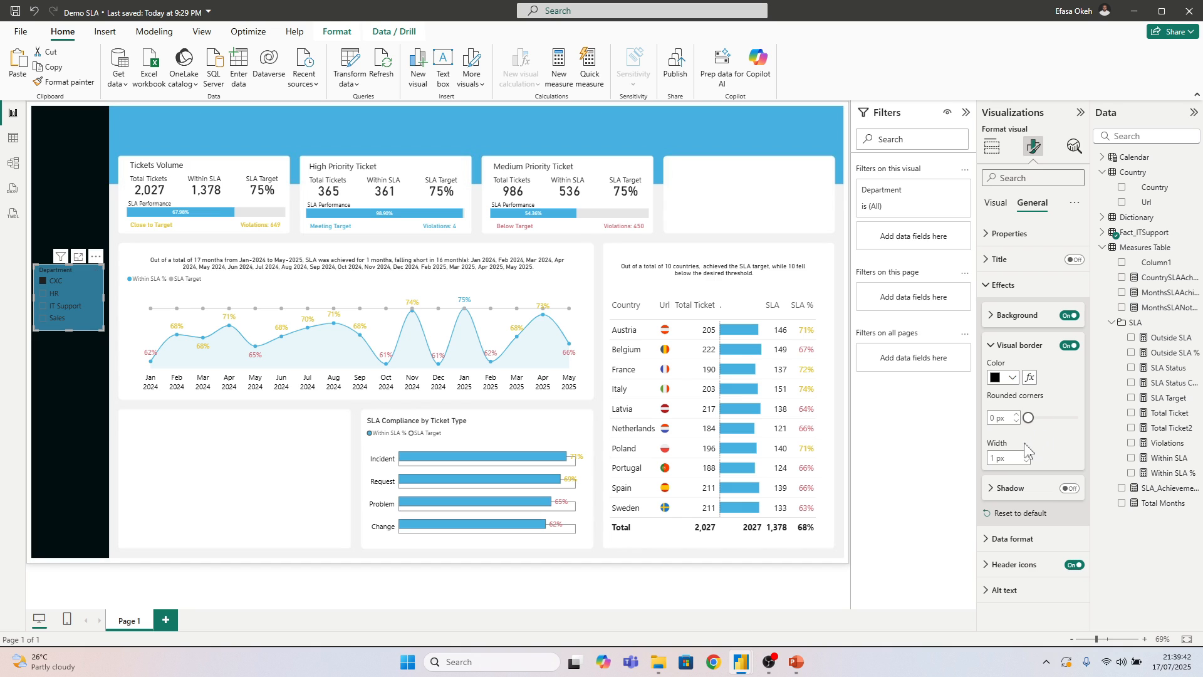
drag(1028, 416, 1033, 418)
click(1017, 414)
click(997, 286)
Set the font color of the Department slicer's values to white and move the slicer slightly down in the black sidebar
click(996, 202)
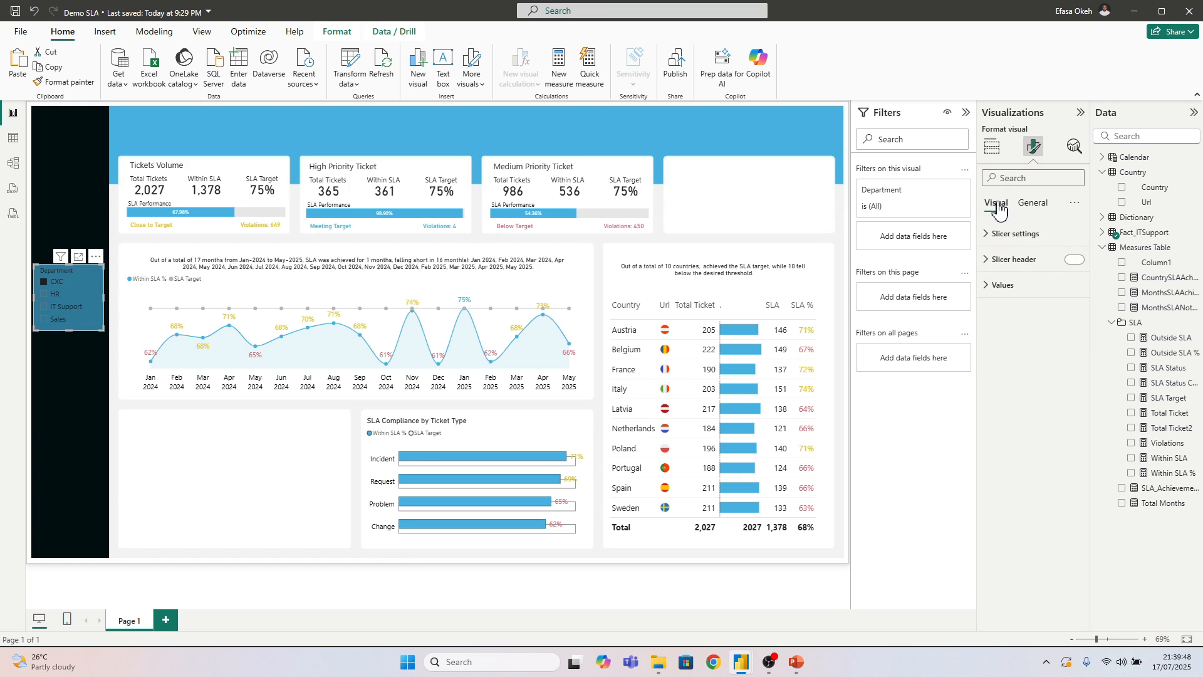
click(1002, 285)
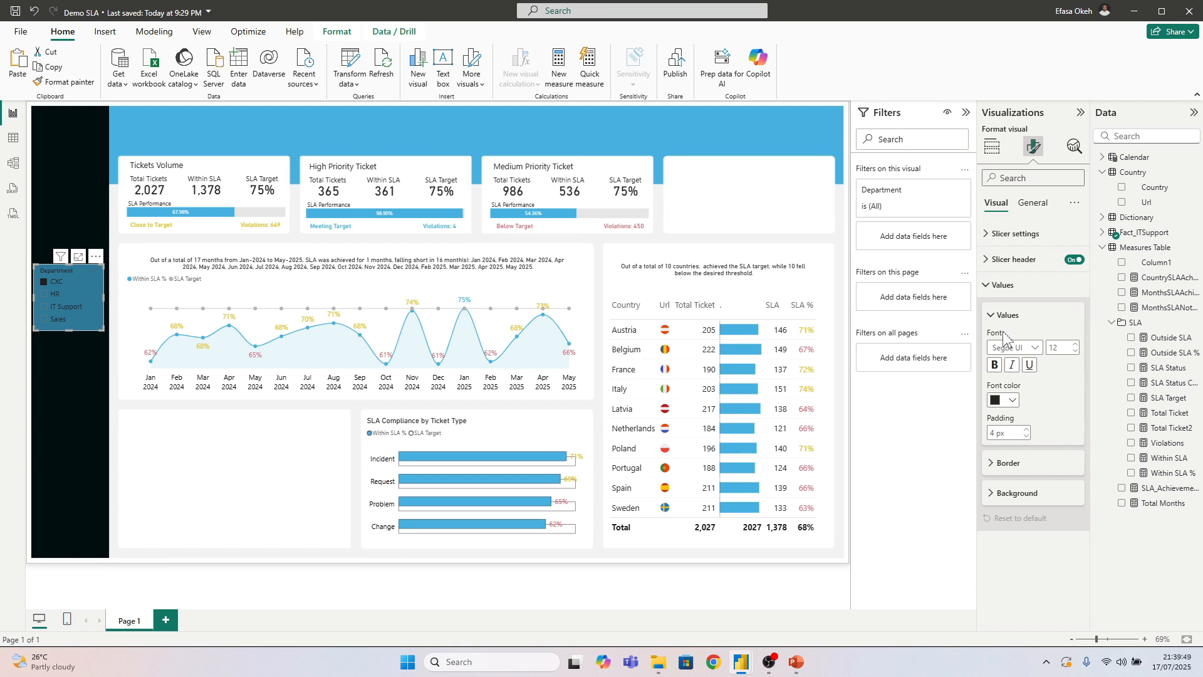
click(1012, 400)
click(999, 445)
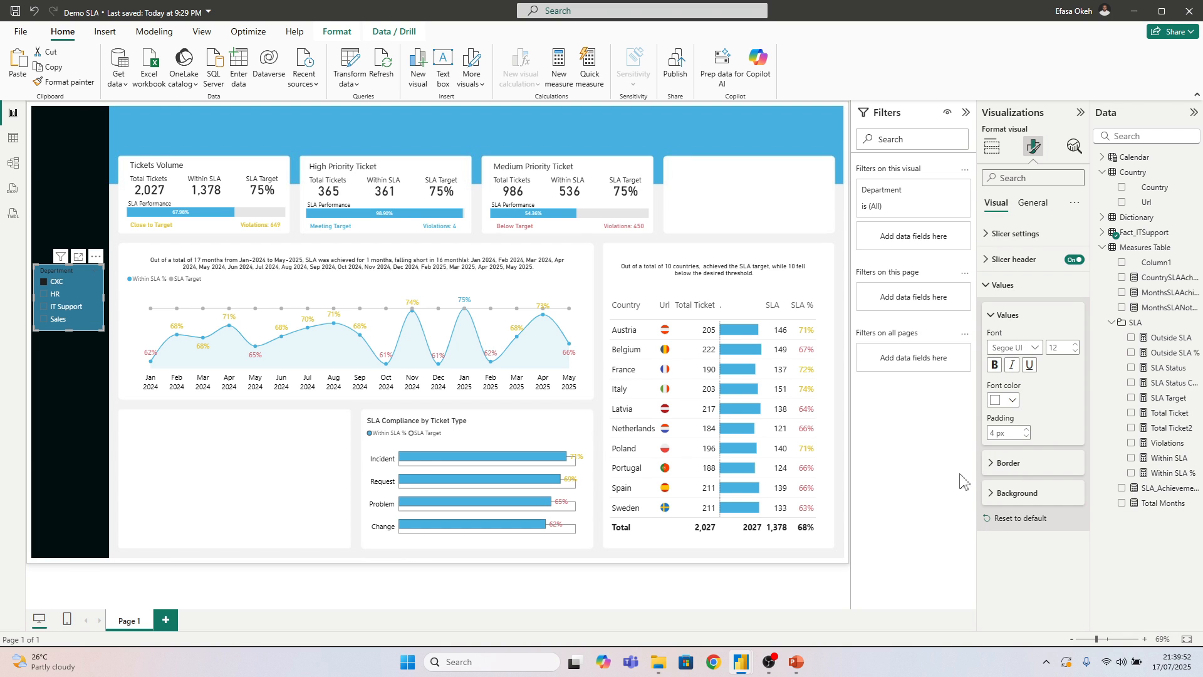
click(1006, 496)
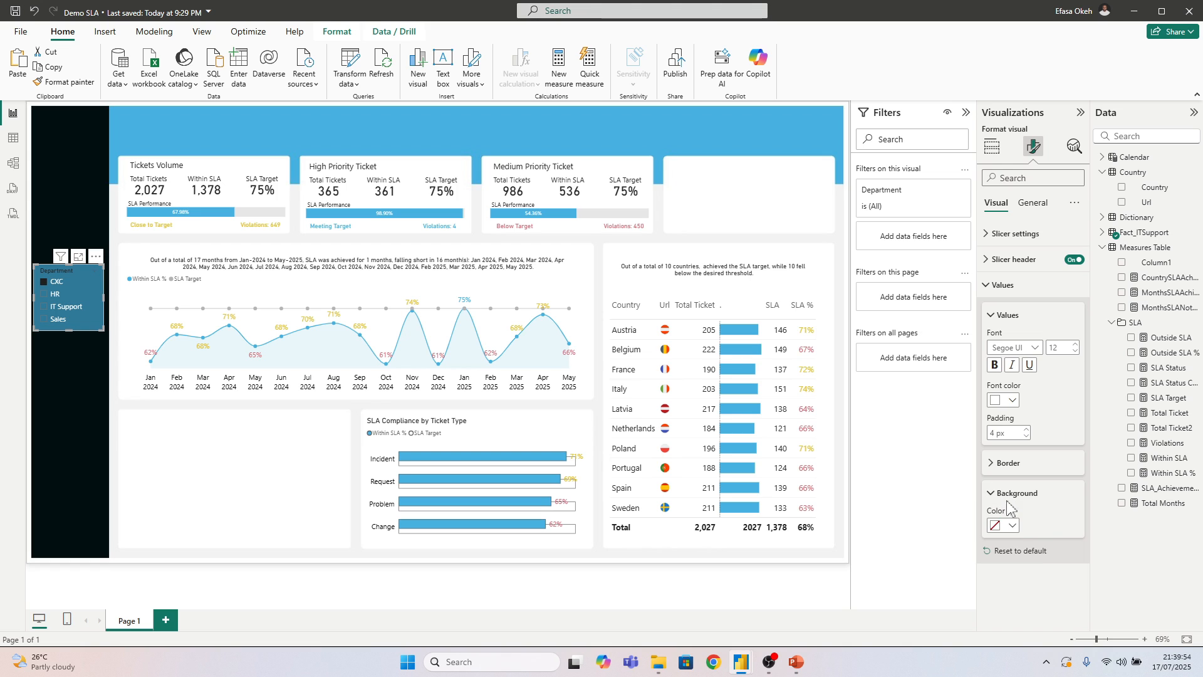
click(77, 357)
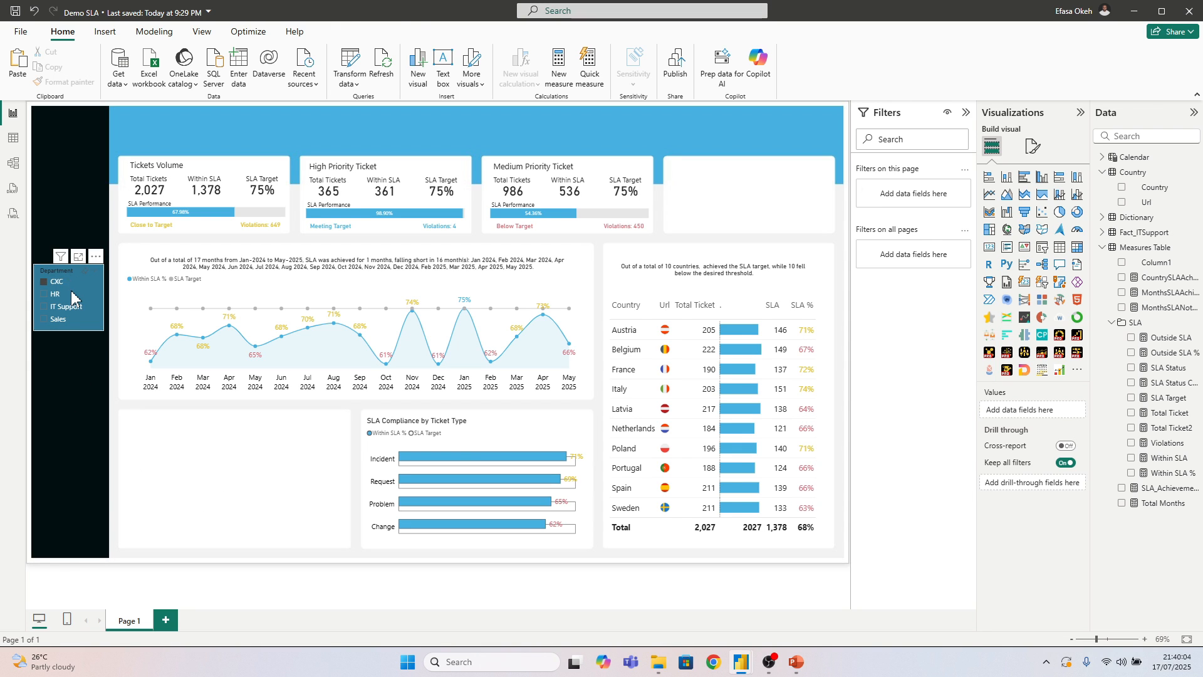
drag(69, 281, 69, 292)
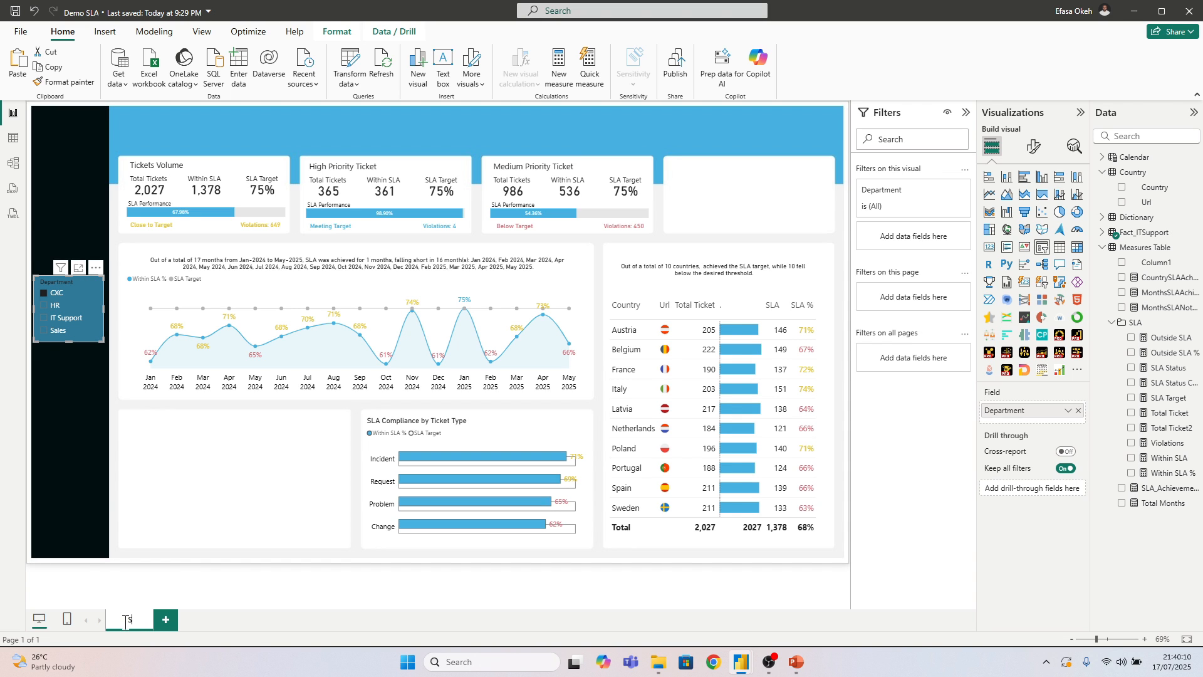
Rename the dashboard page "SLA Overview" and add a second report page named "Agent Performance"
text(Ove)
key(Return)
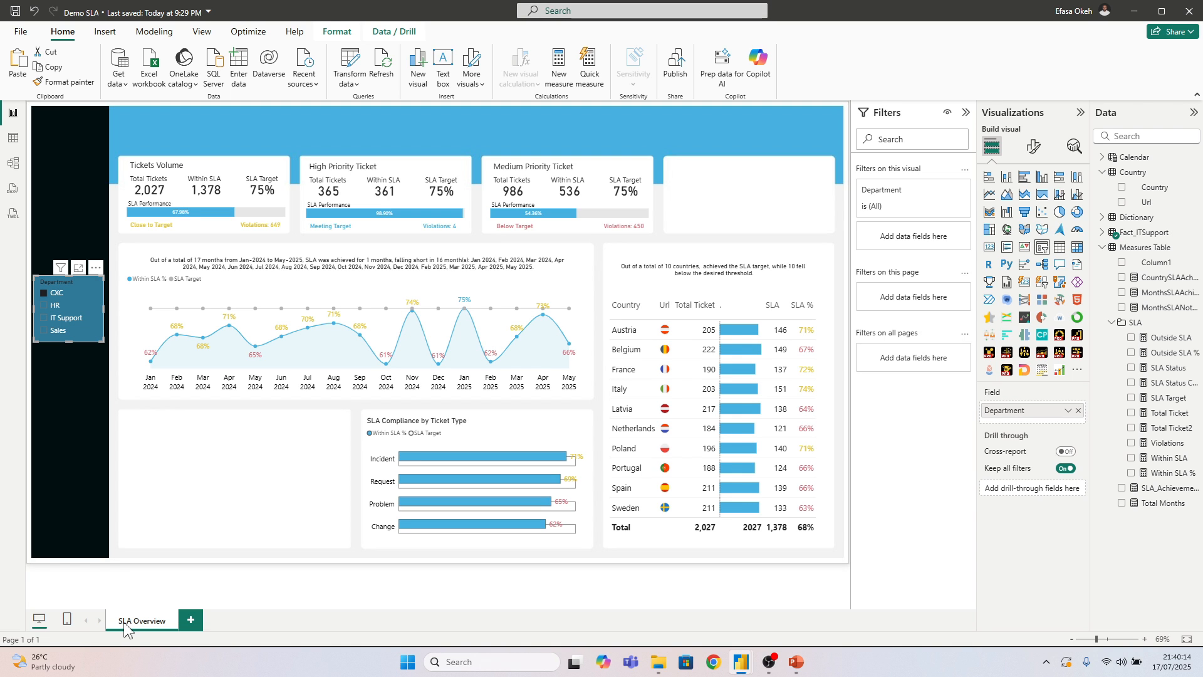
click(189, 621)
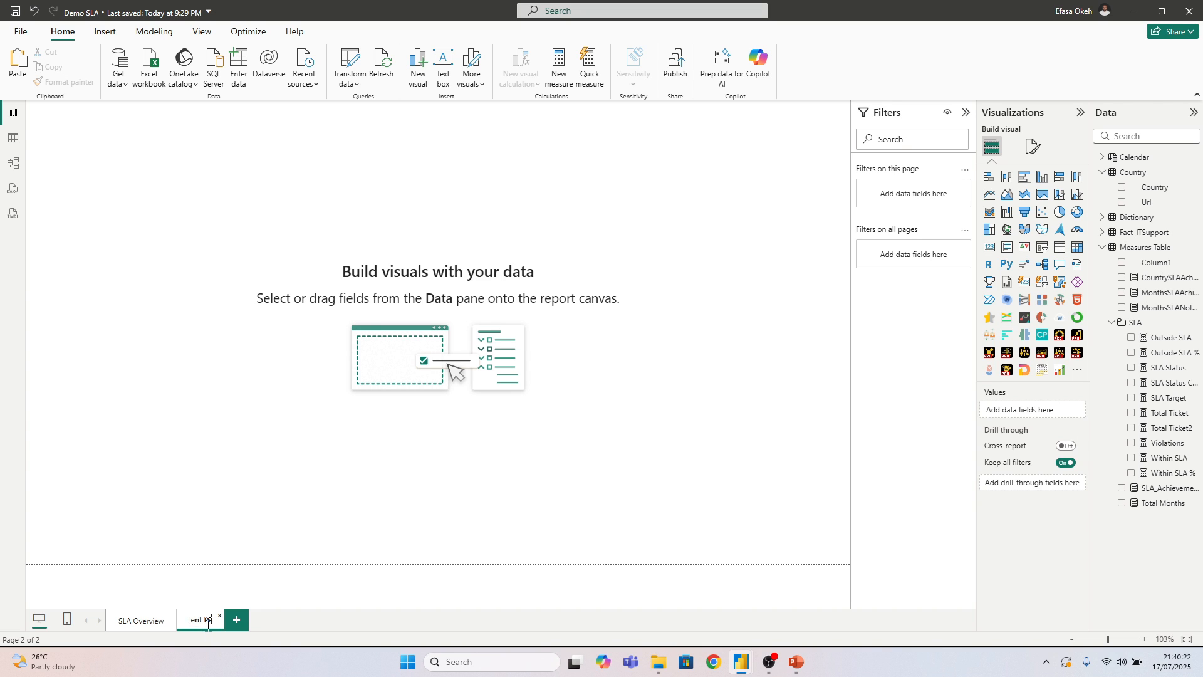
key(Return)
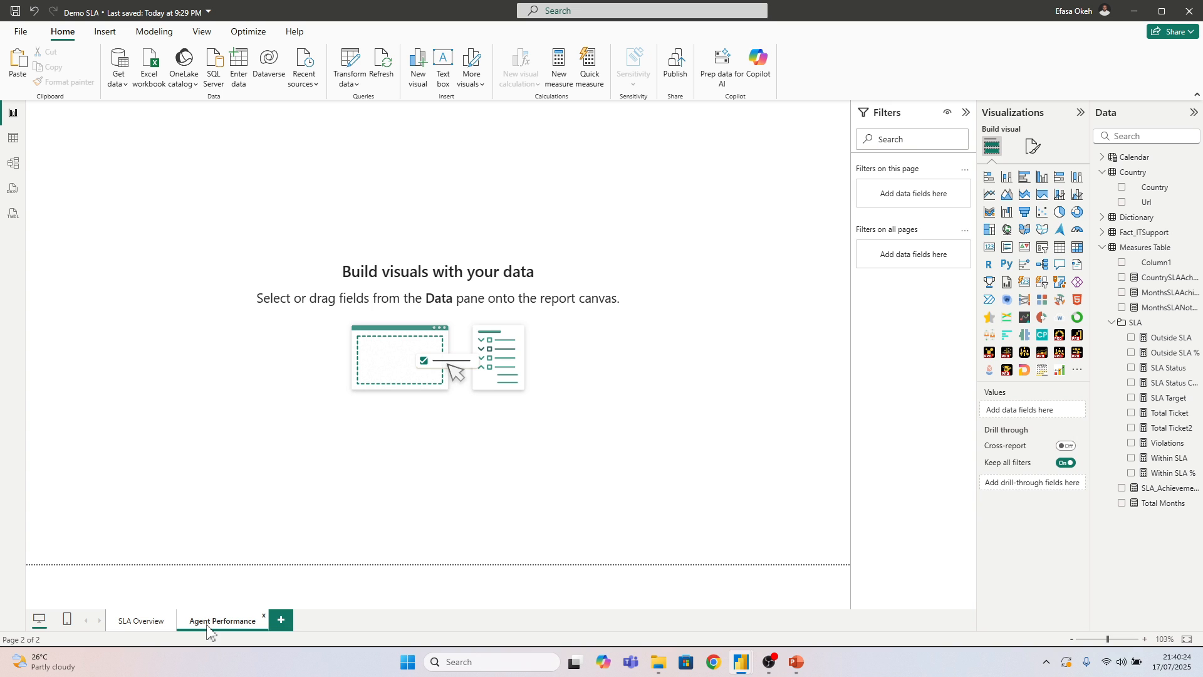
On the SLA Overview page, add an empty slicer and place it, shortened, below the Department slicer in the black sidebar
click(127, 626)
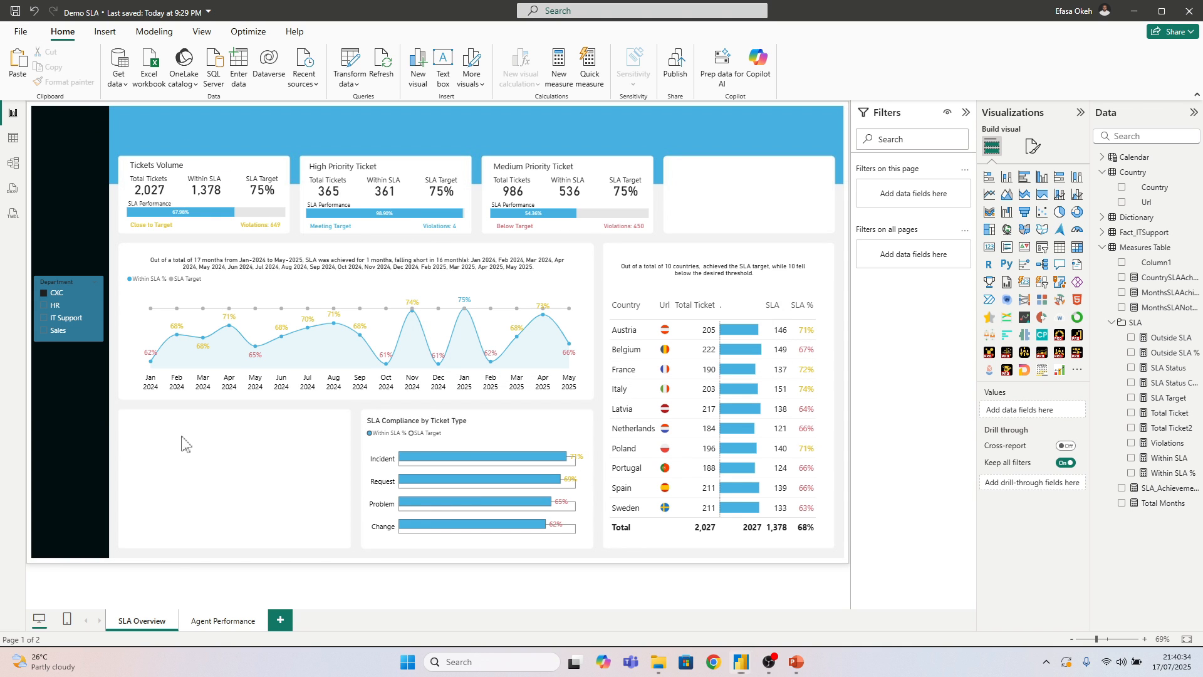
drag(122, 416, 324, 471)
click(1042, 247)
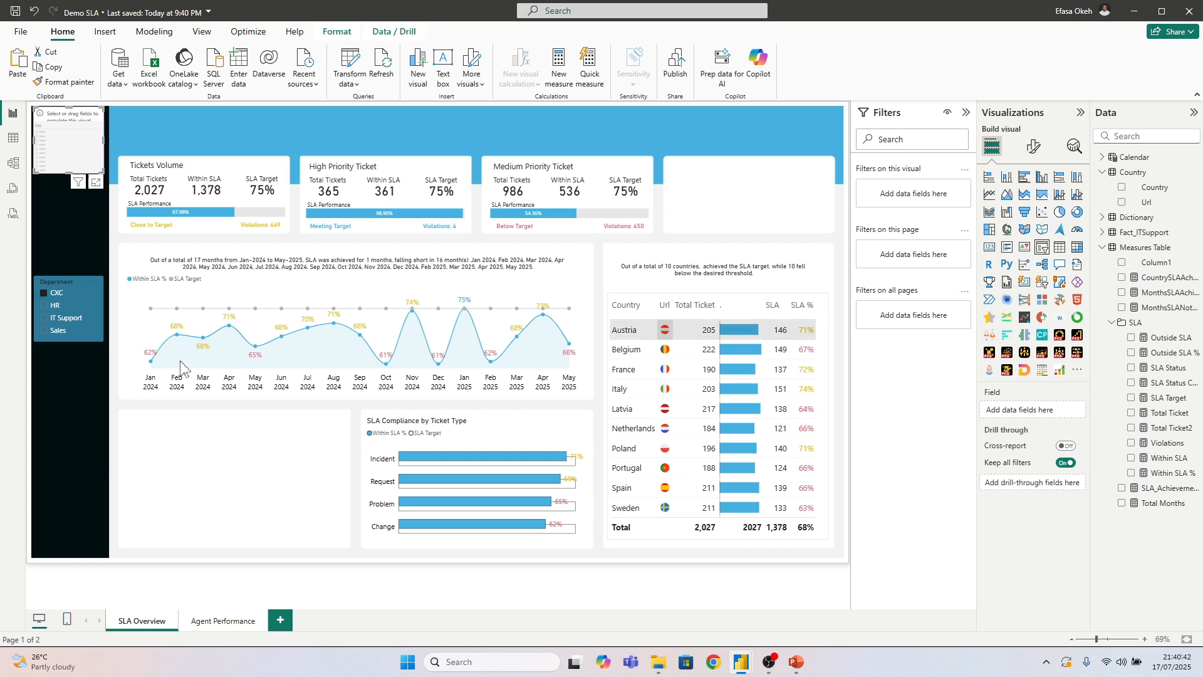
drag(86, 169, 103, 409)
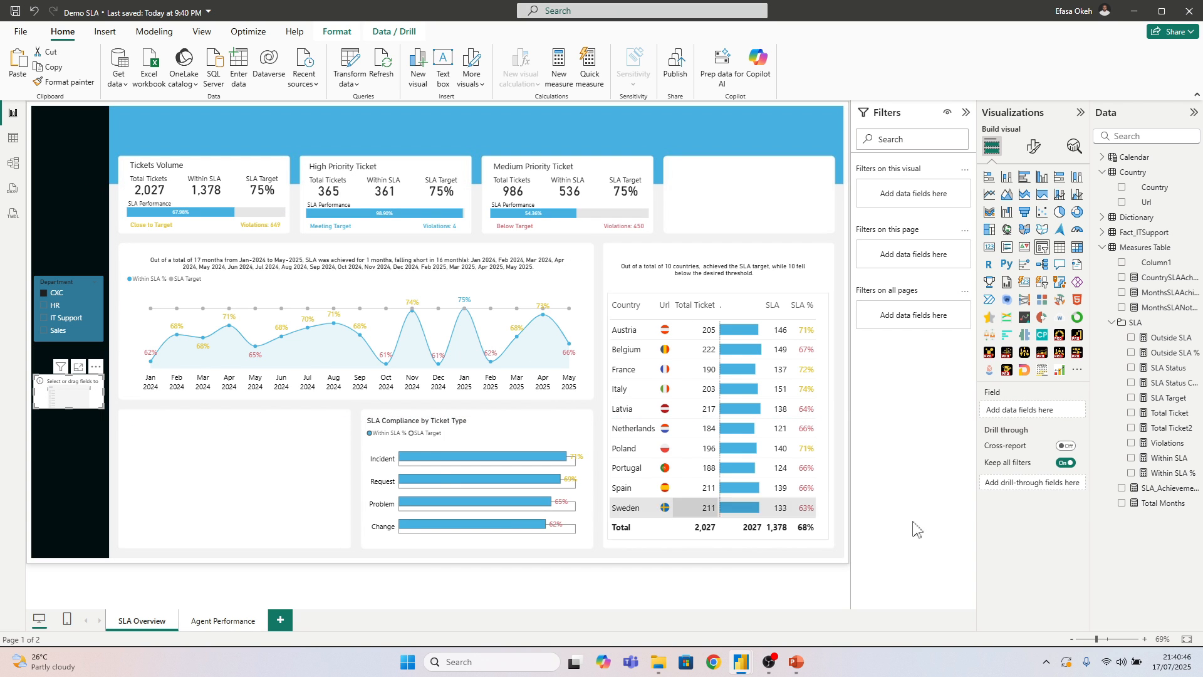
Assign the Calendar table's Month-Year field to the new slicer and change its style to Dropdown
click(1102, 247)
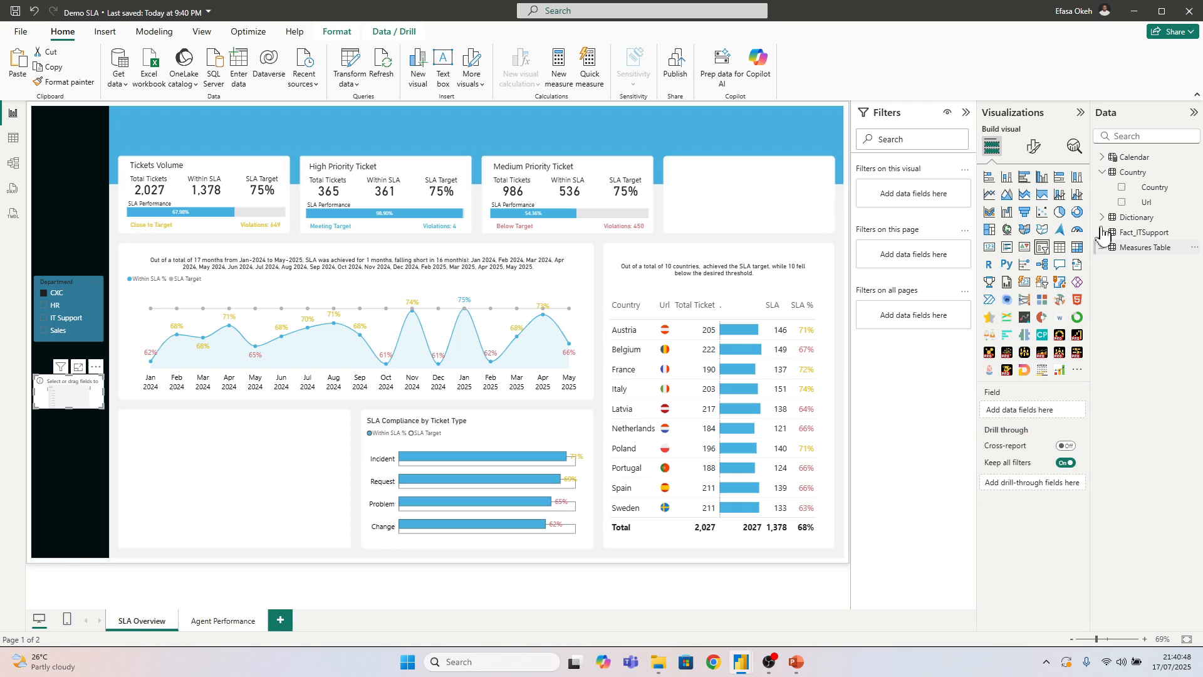
click(1103, 172)
click(1103, 157)
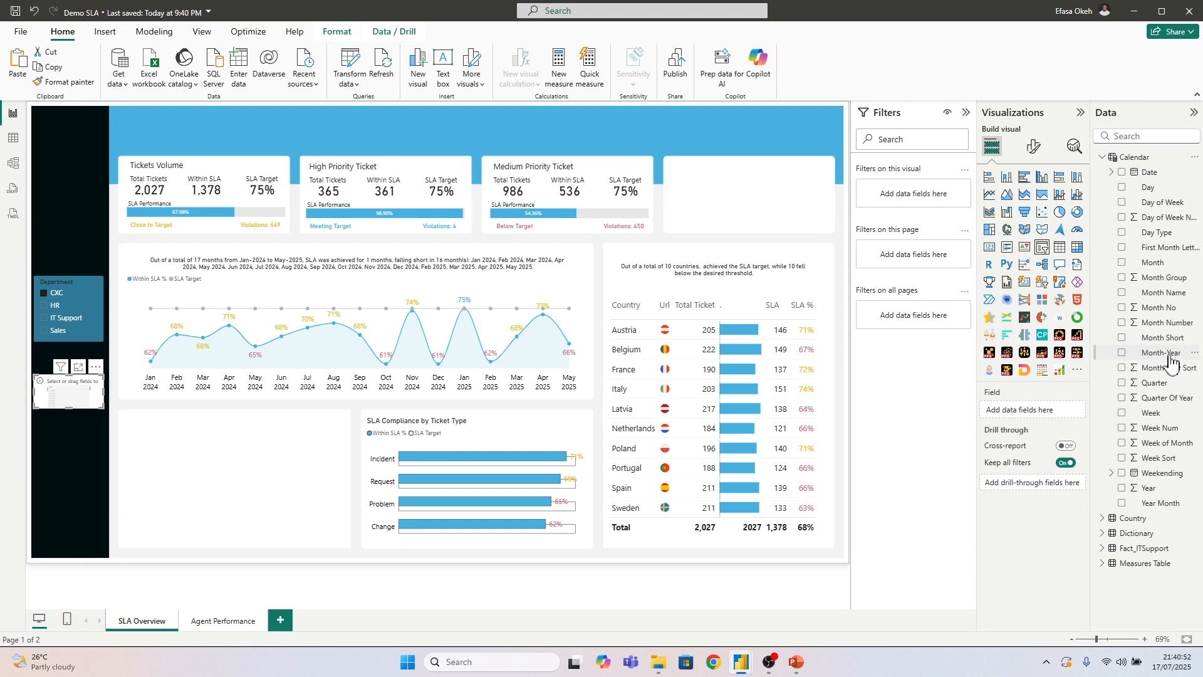
drag(1165, 357, 1027, 411)
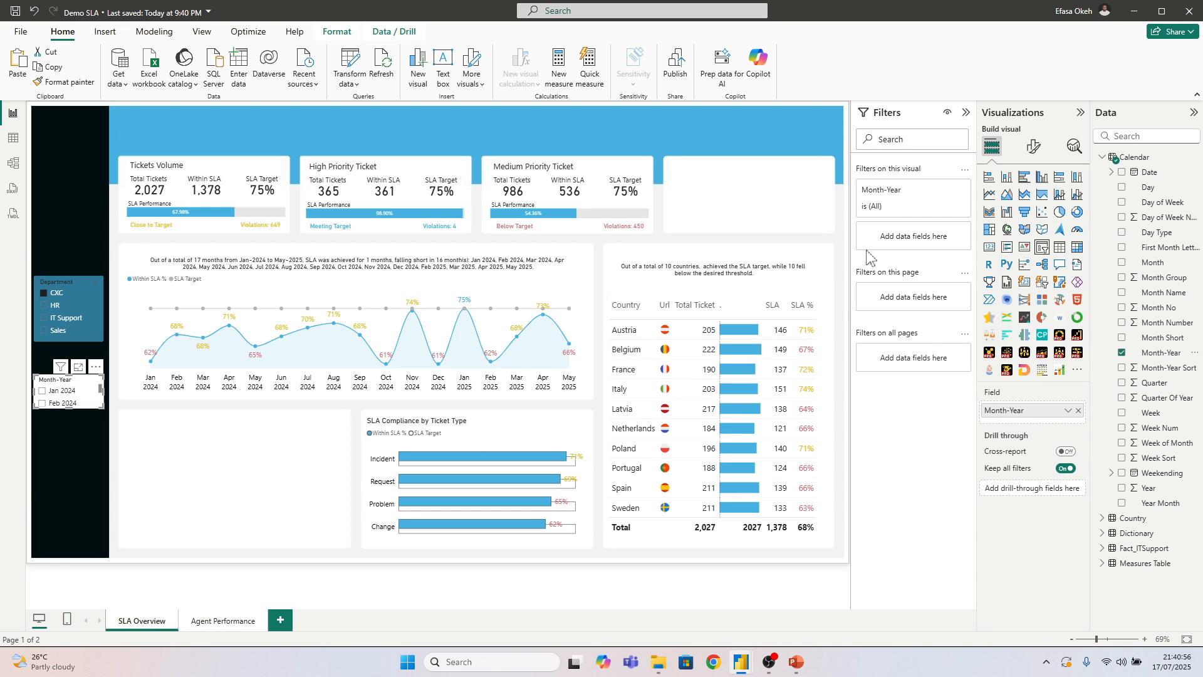
click(1033, 146)
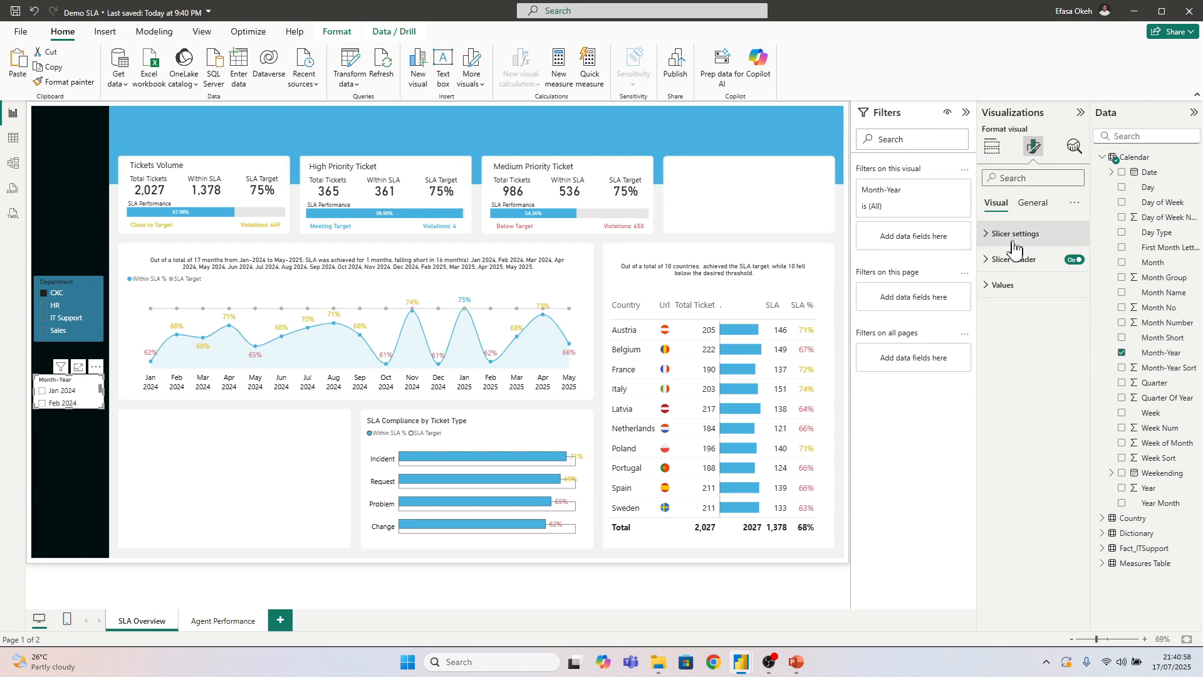
click(1017, 302)
click(1015, 343)
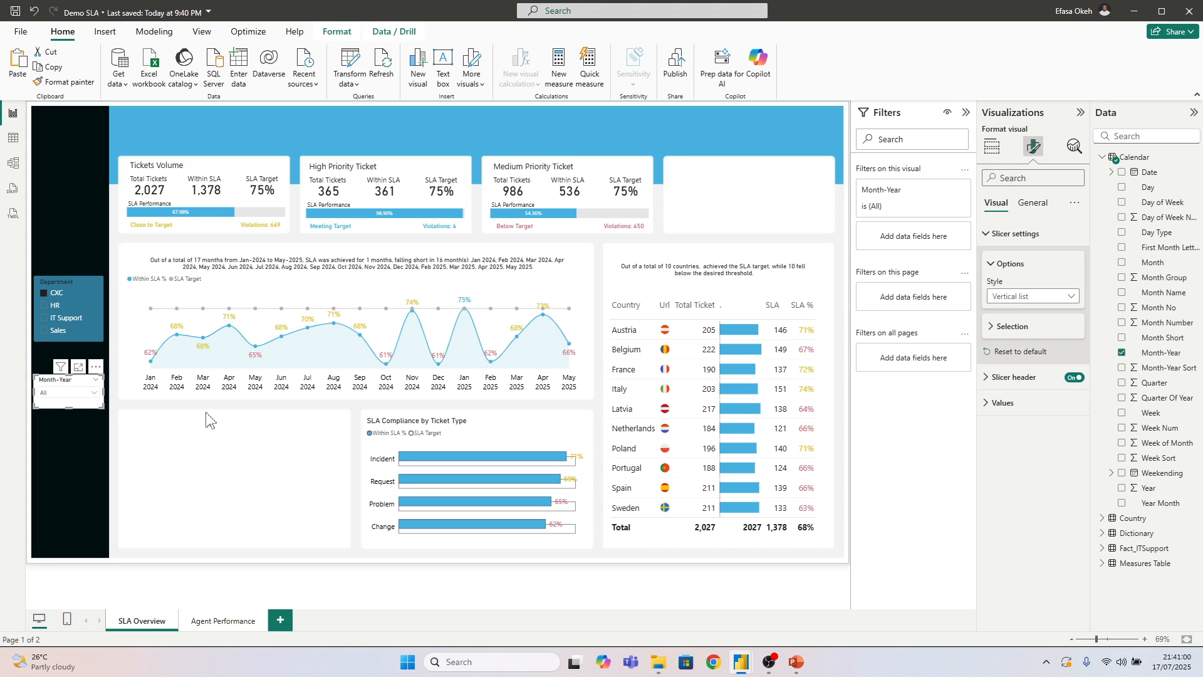
Filter the dashboard to Mar 2024 with the Month-Year slicer
click(65, 395)
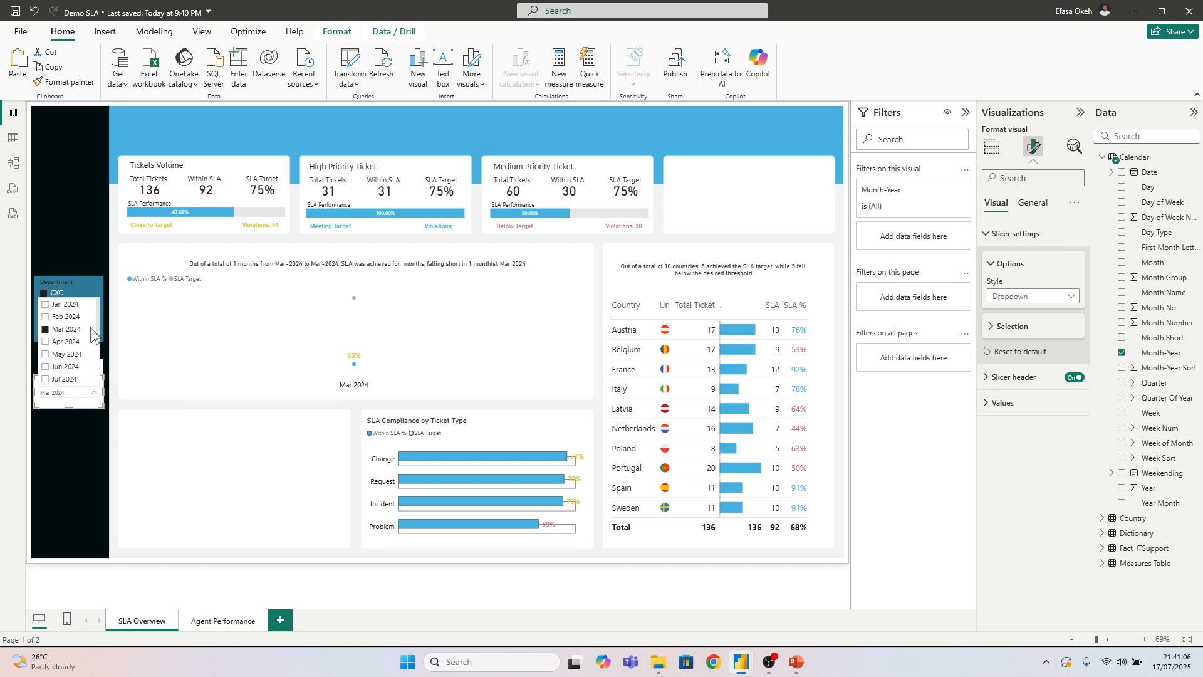
click(82, 251)
click(100, 370)
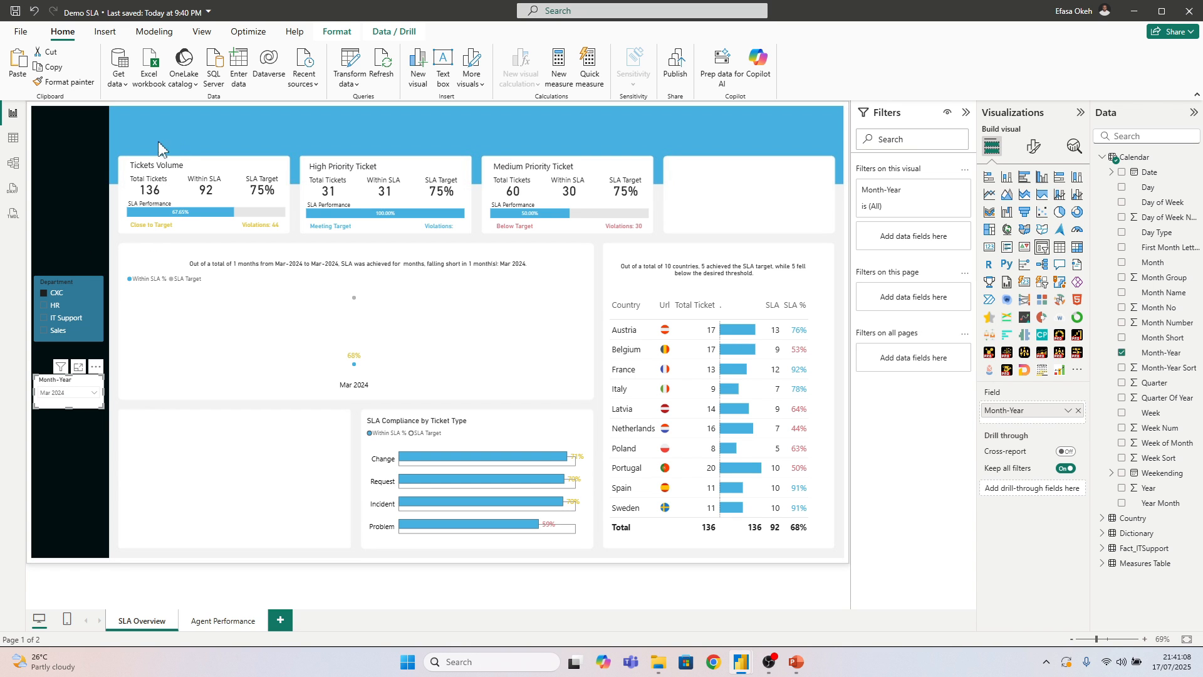
Edit the visual interactions so that the Month-Year slicer does not filter the monthly SLA line chart
click(337, 31)
click(26, 66)
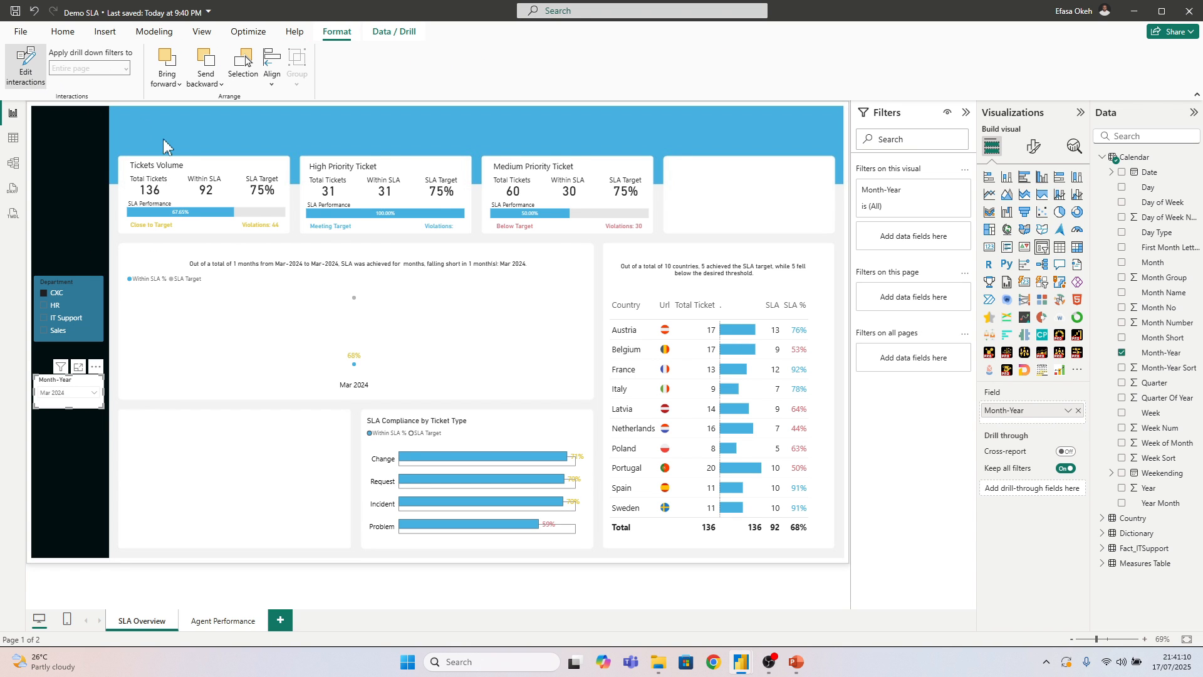
click(576, 310)
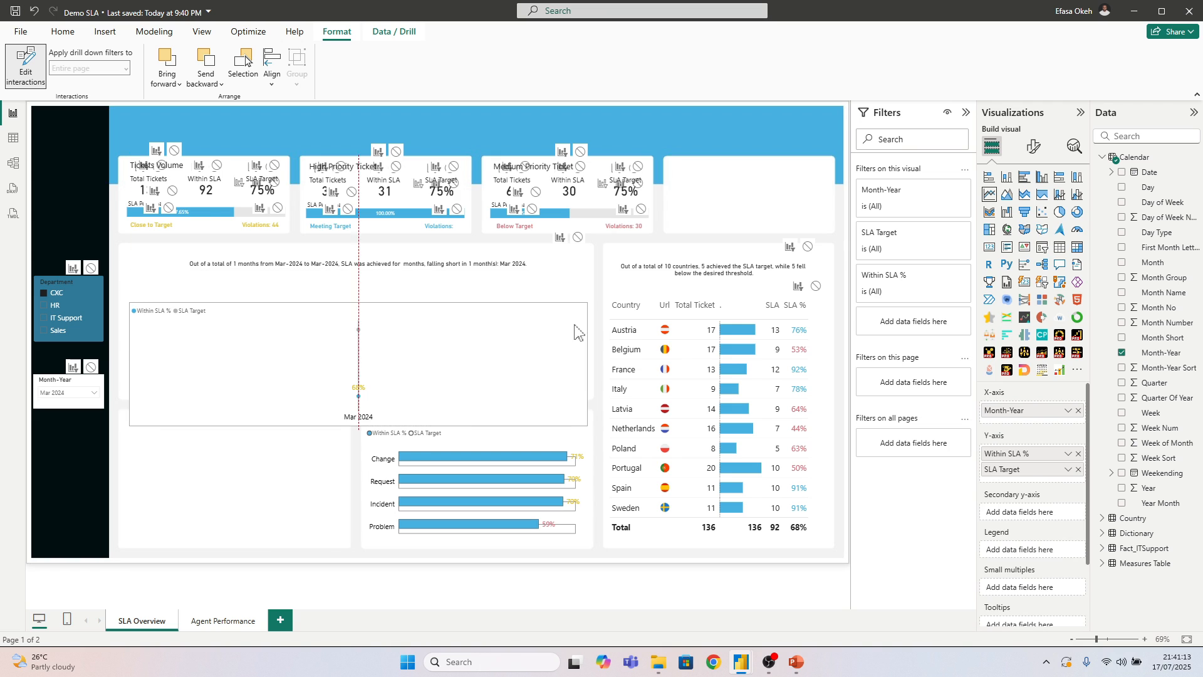
click(67, 392)
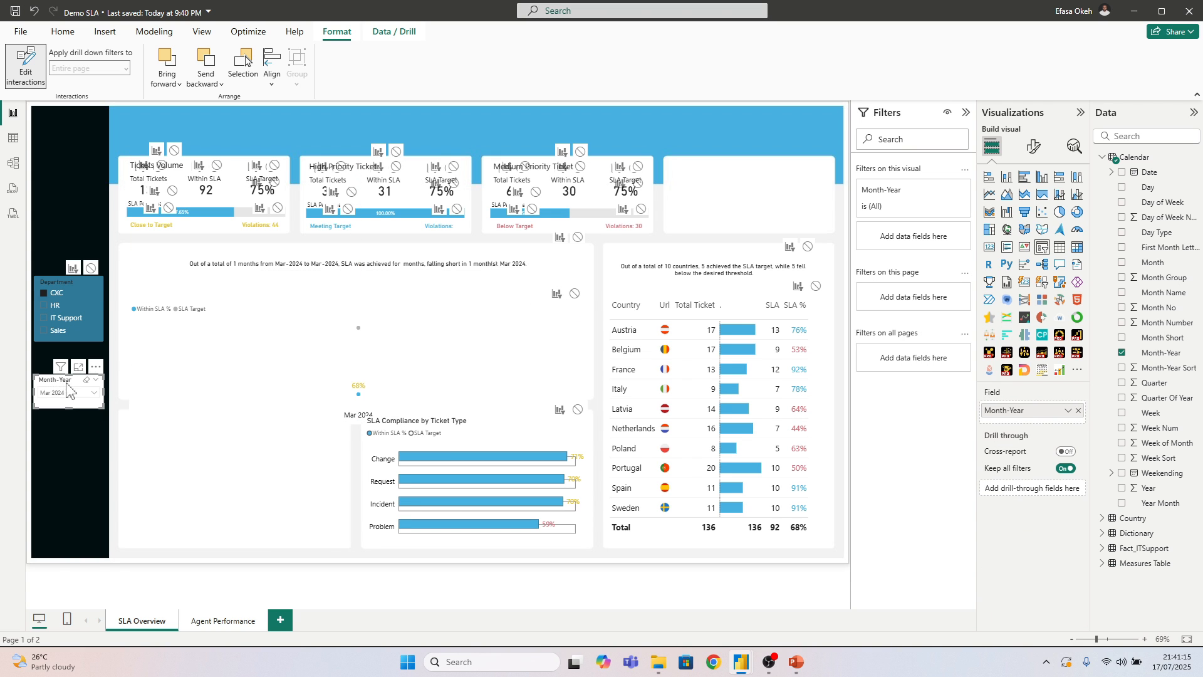
click(575, 293)
mouse_move(467, 316)
mouse_down()
mouse_move(468, 344)
mouse_move(471, 326)
mouse_up()
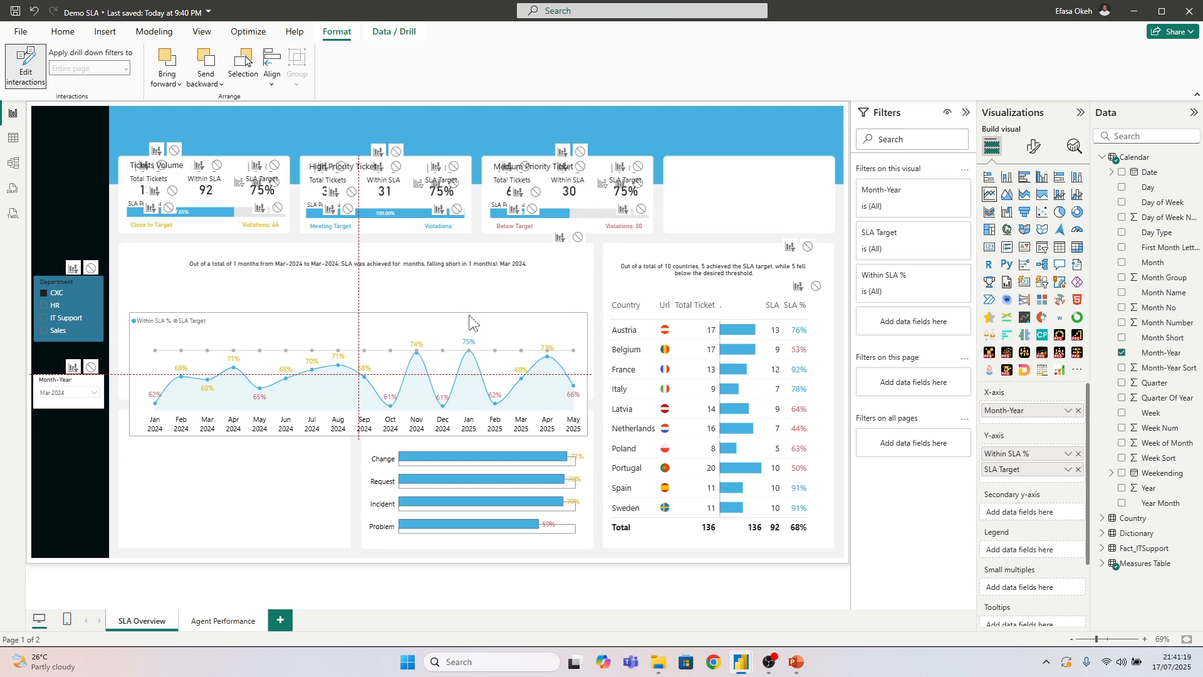
click(57, 388)
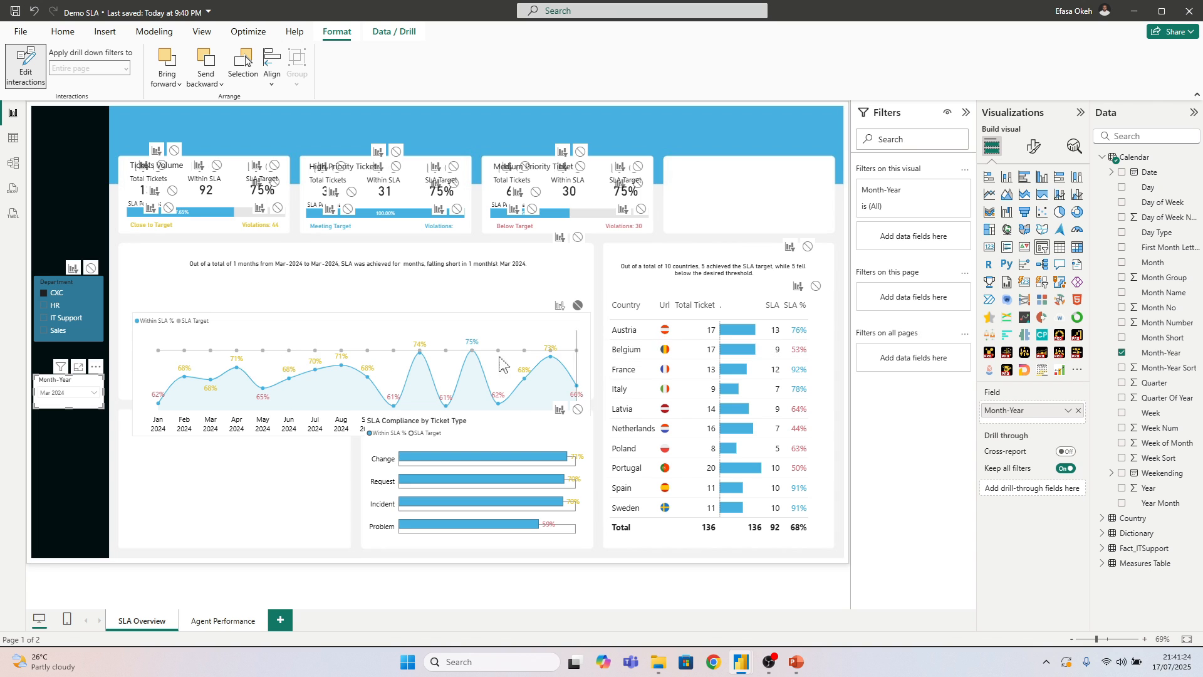
click(24, 65)
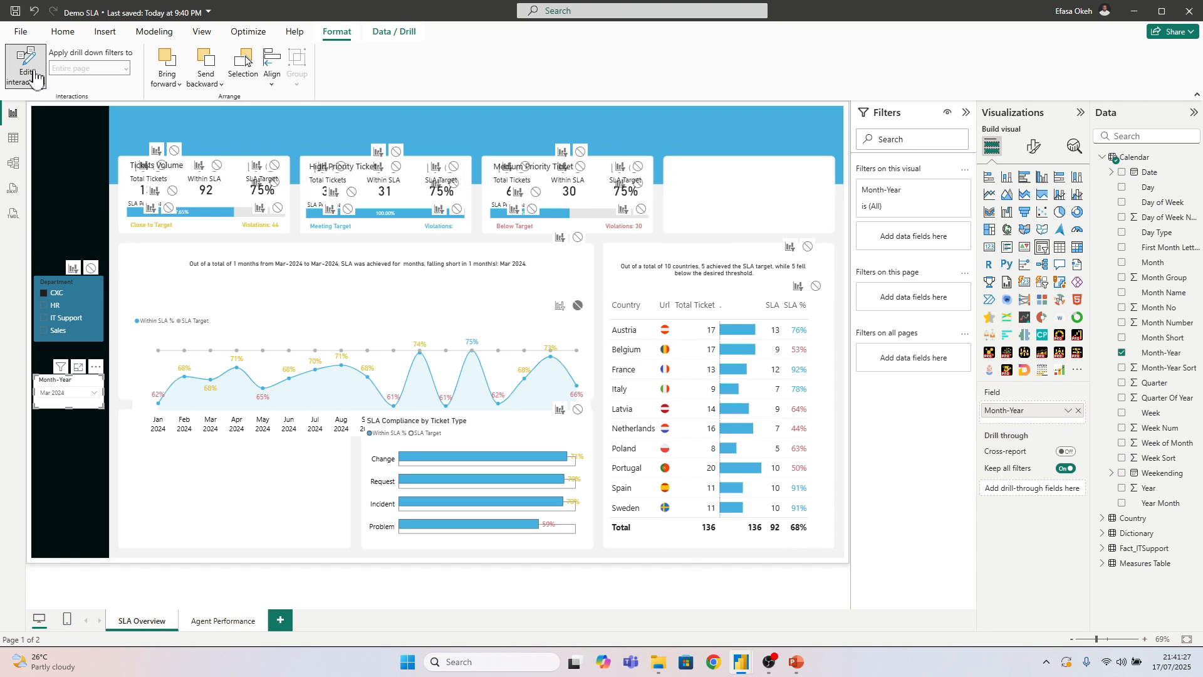
Move the monthly SLA line chart back up into its card, just below the dynamic heading
click(526, 292)
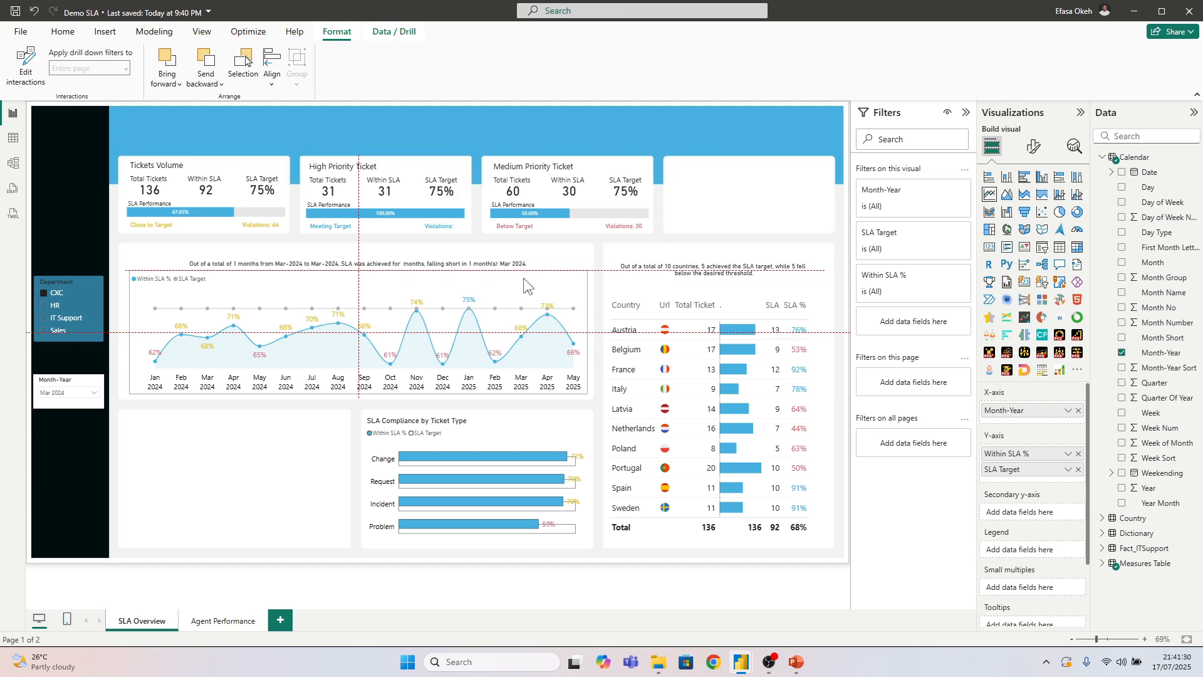
click(44, 399)
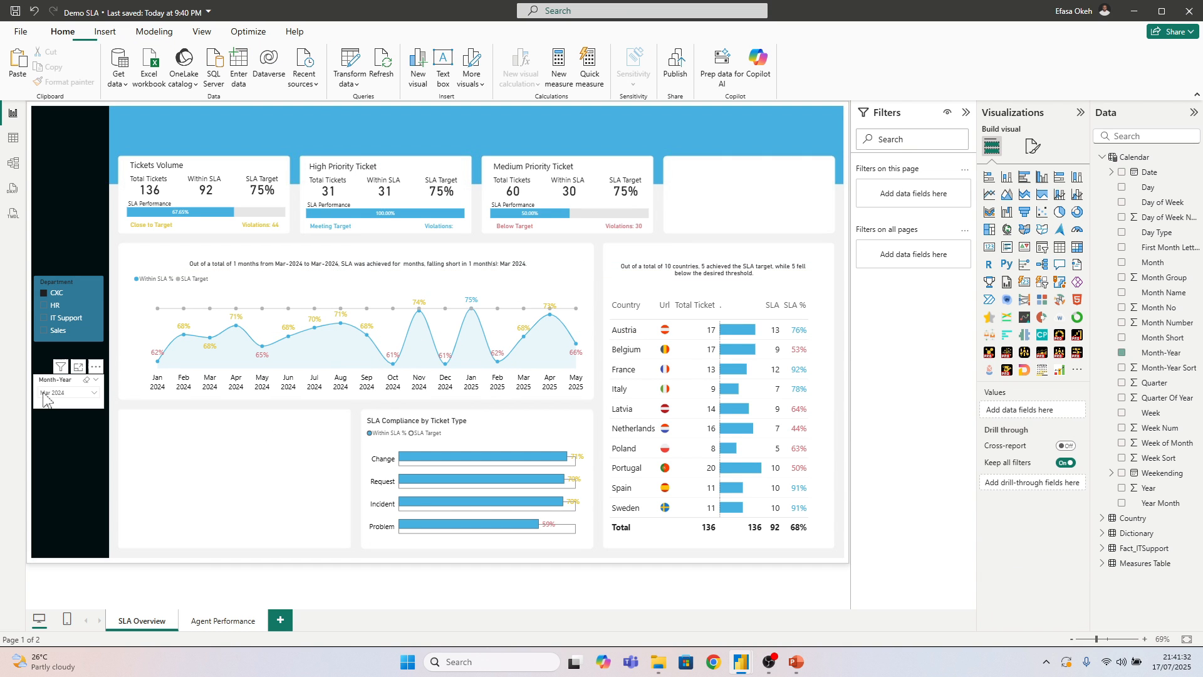
Turn off the Month-Year slicer's visual background so that the dark sidebar shows through
click(58, 385)
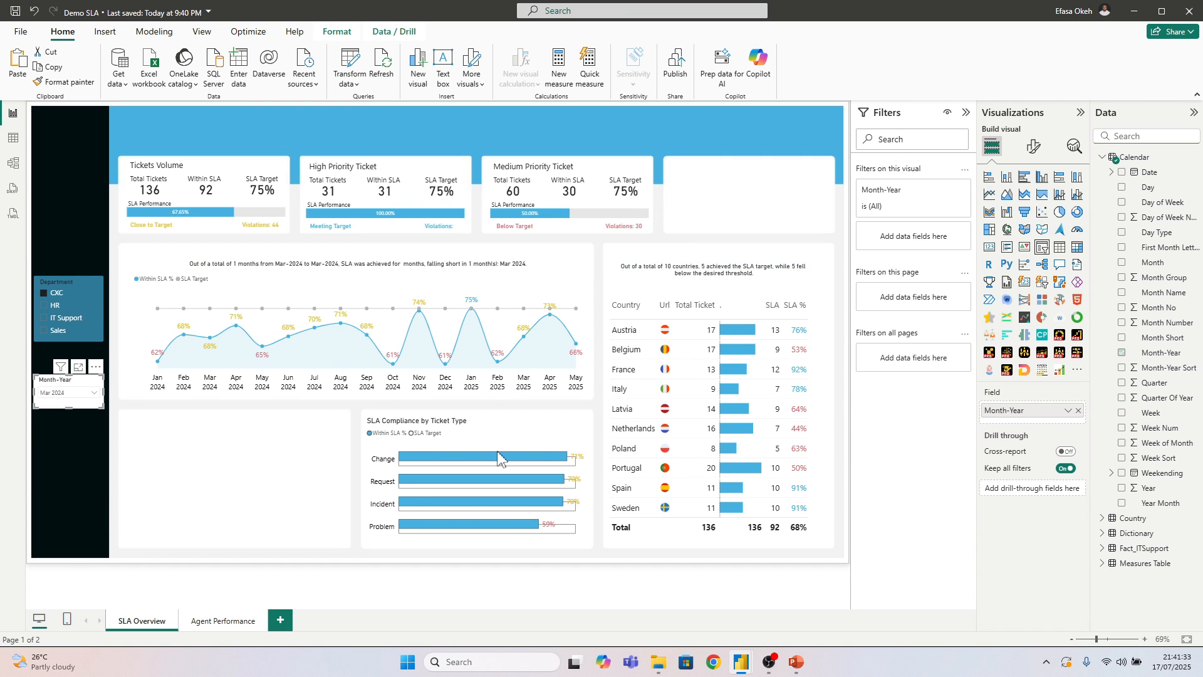
click(1034, 146)
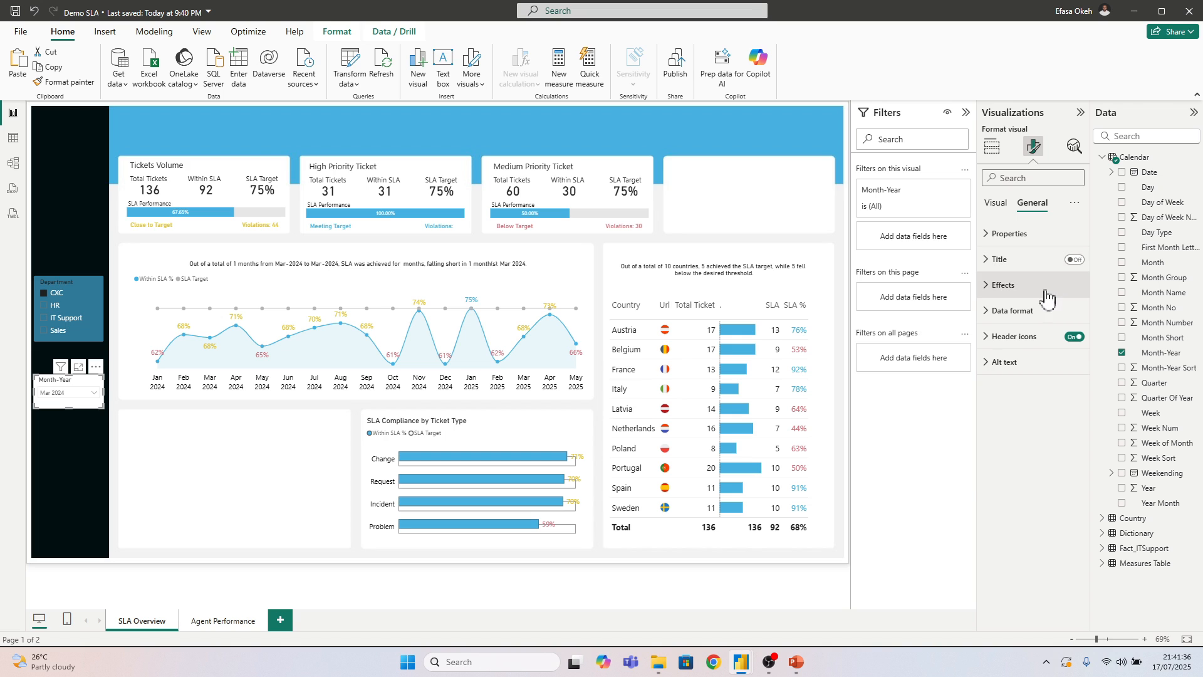
click(1005, 289)
click(1004, 290)
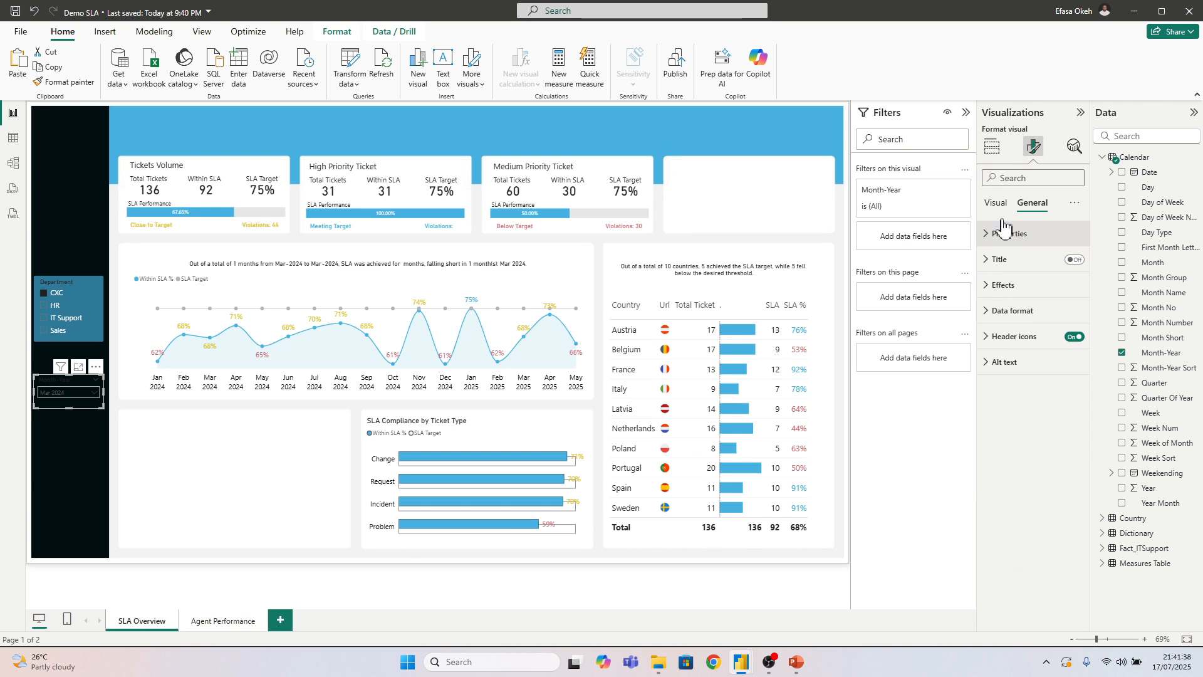
Set the background colour of the Month-Year slicer's values to white
click(996, 203)
click(1002, 285)
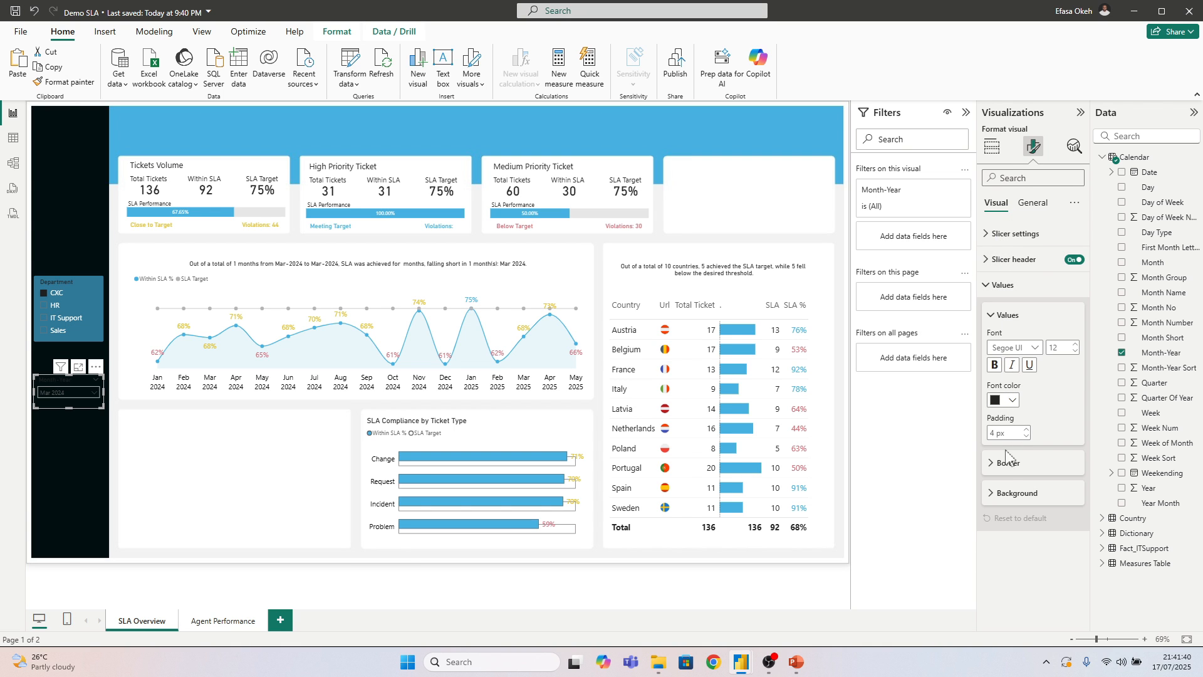
click(1001, 493)
click(1010, 528)
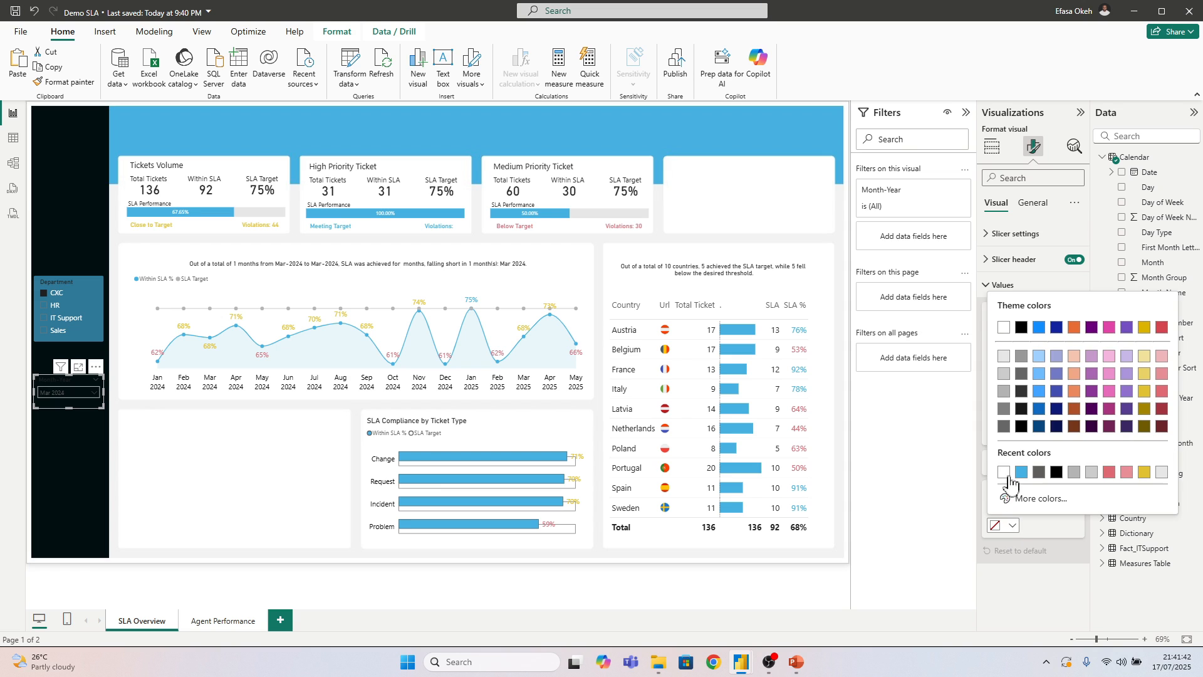
click(997, 452)
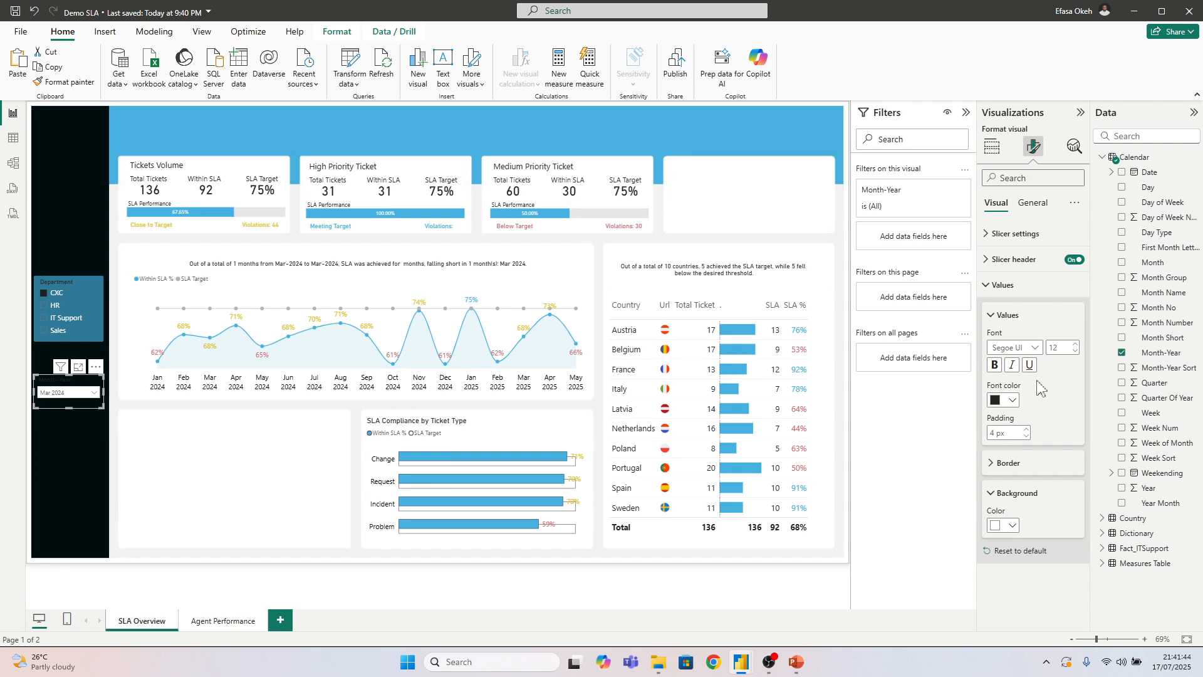
Set the font colour of the Month-Year slicer's header text to white
click(1006, 285)
click(1013, 258)
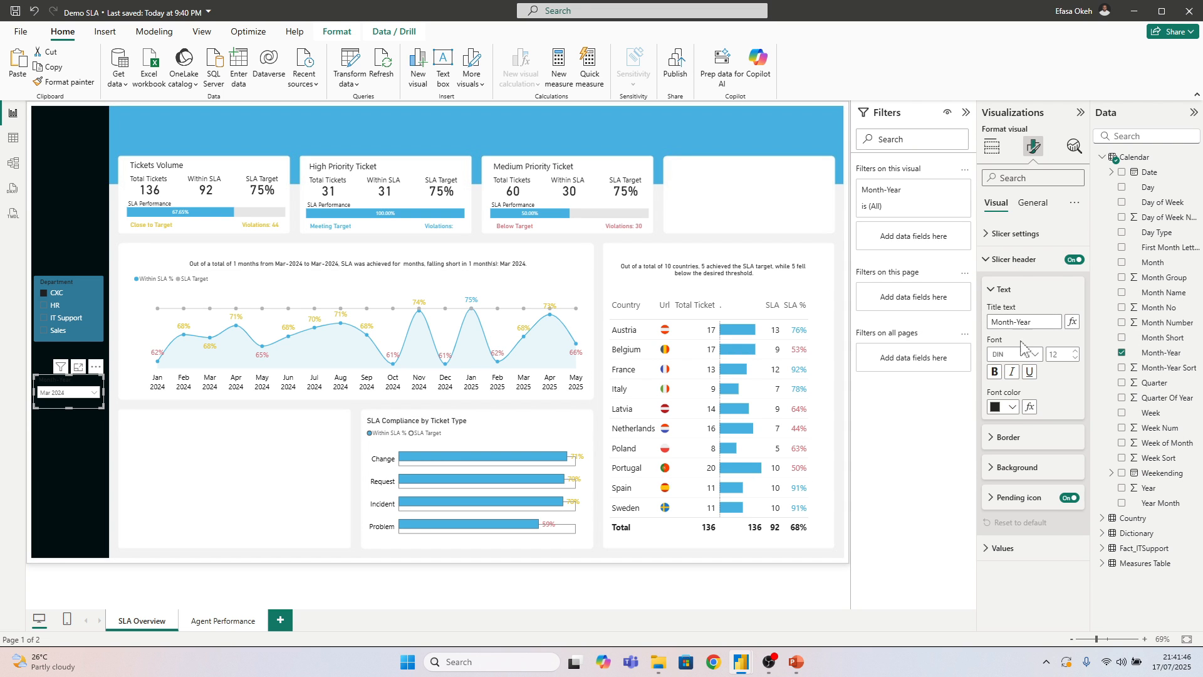
click(1012, 407)
click(996, 452)
Check the Month-Year slicer's dropdown list and clear its selection so that all months are included
click(66, 401)
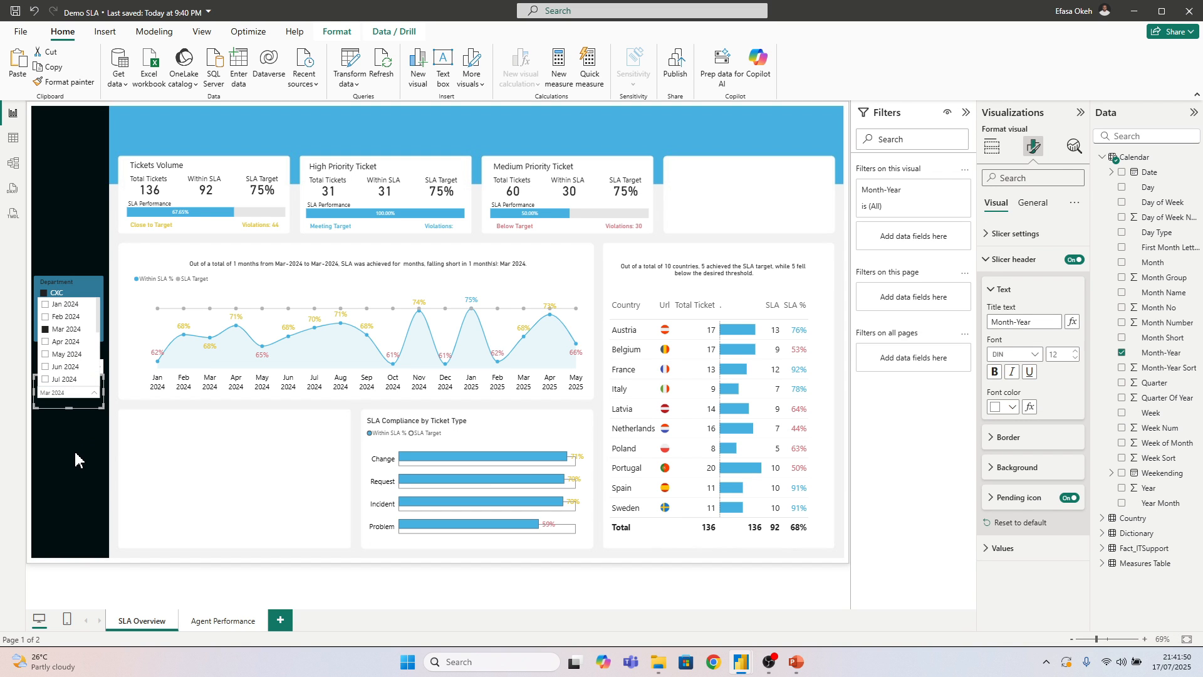
click(99, 396)
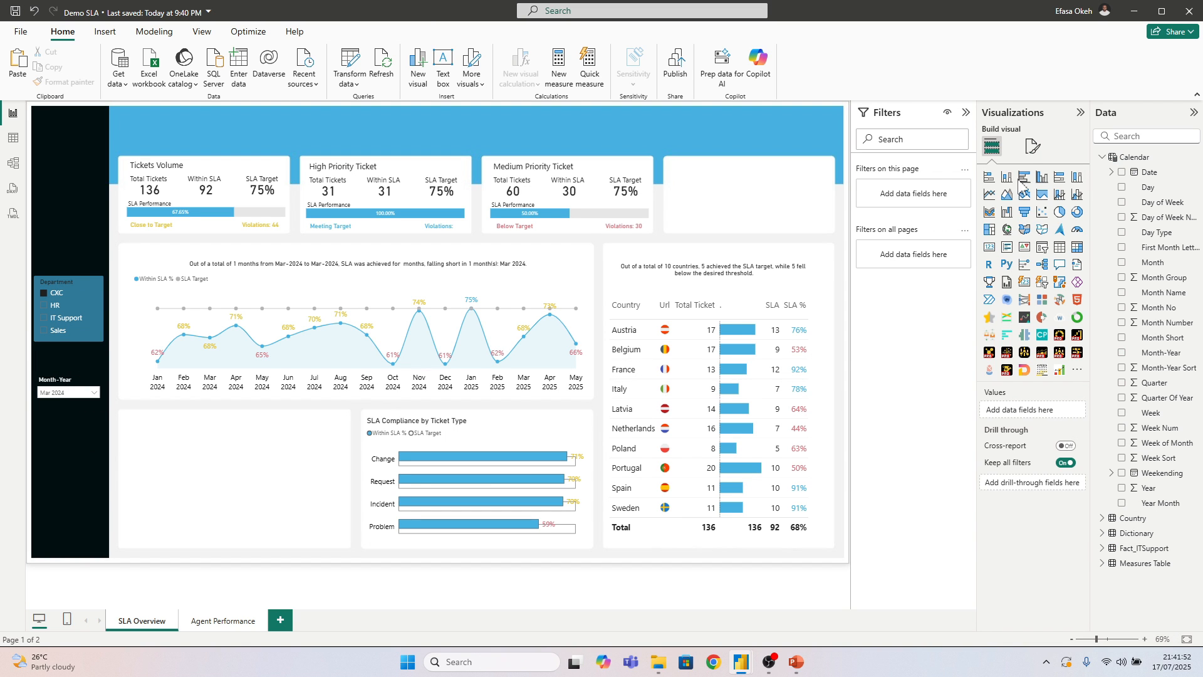
click(1033, 145)
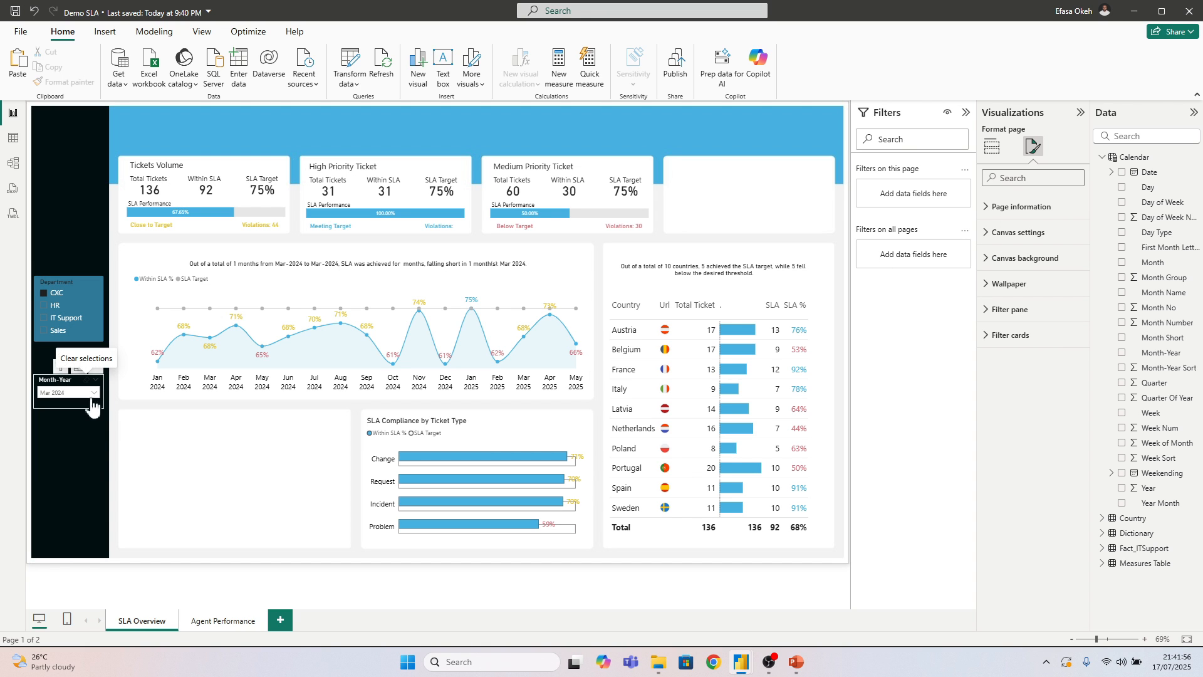
click(157, 458)
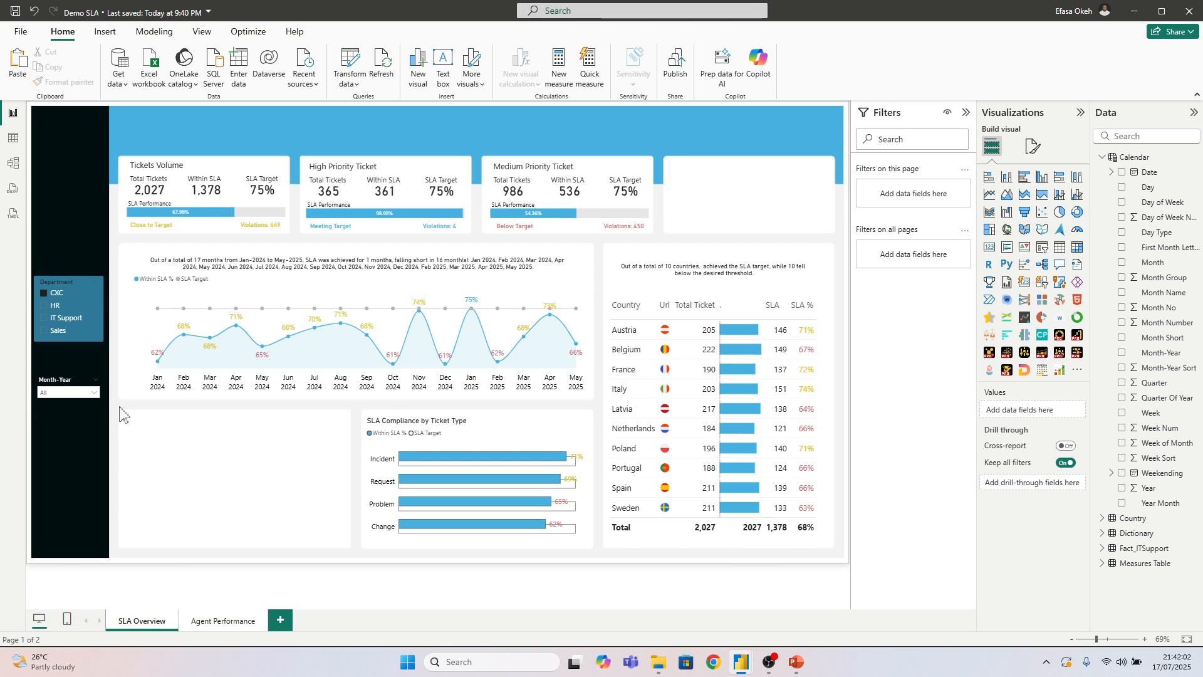
Review the Calendar table's columns in the table view and return to the report
drag(121, 409, 350, 549)
click(14, 139)
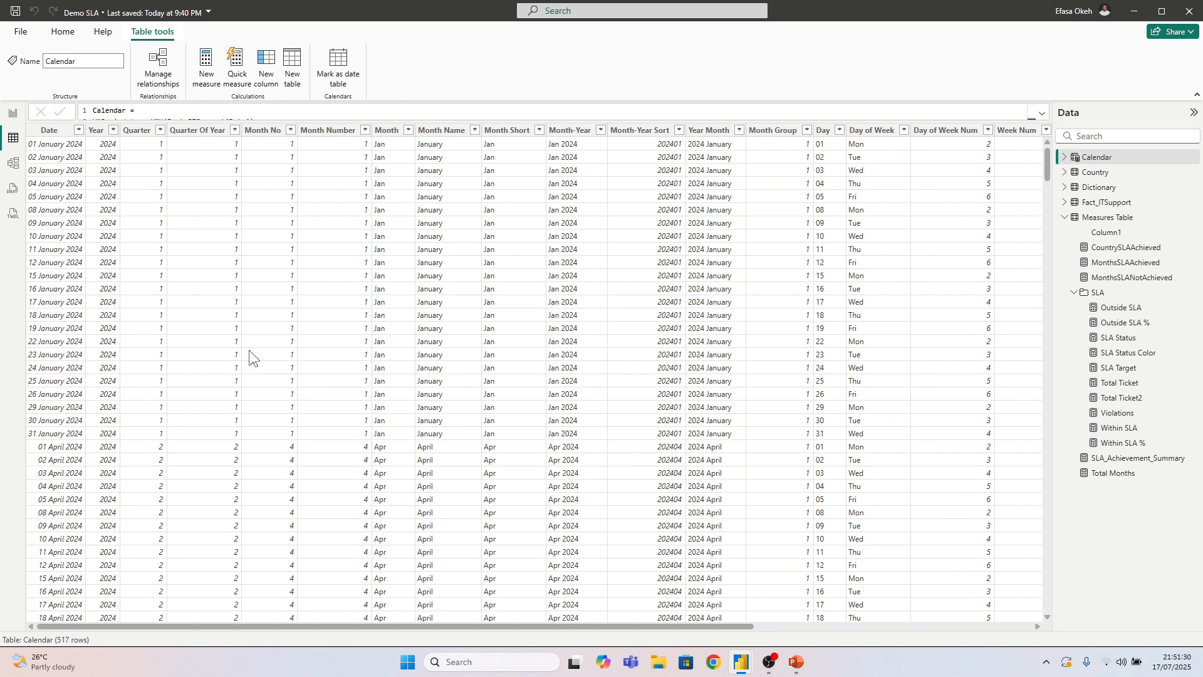
click(12, 113)
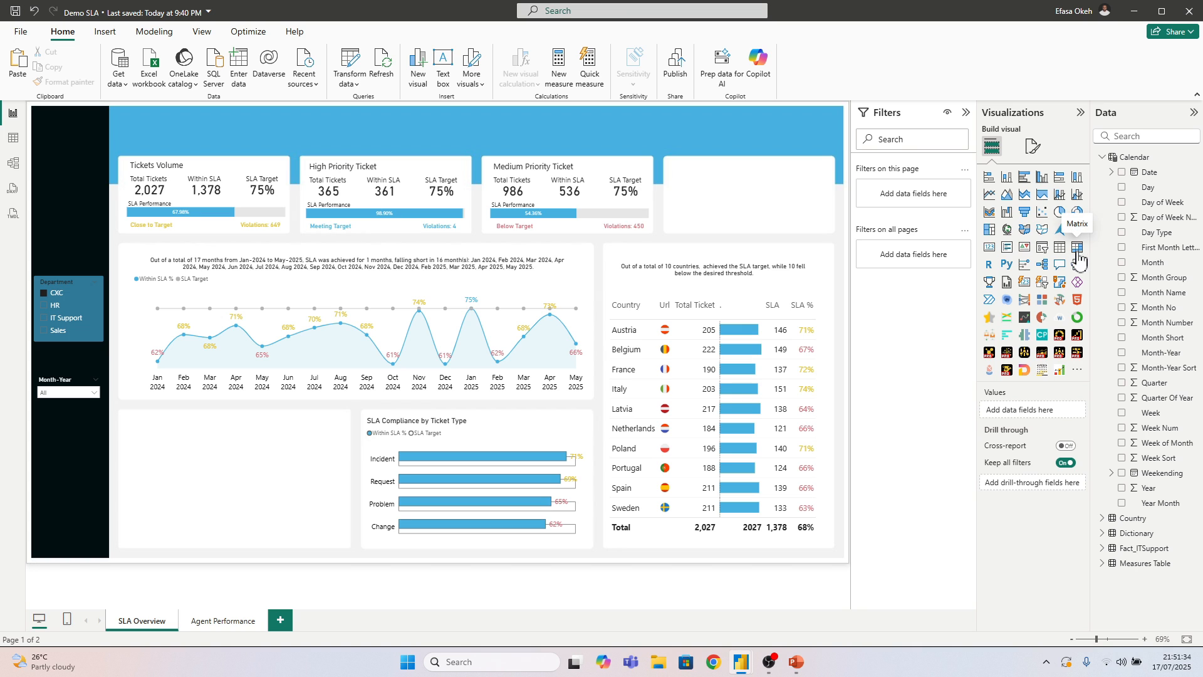
Insert a matrix visual over the middle of the dashboard with the Calendar table's Quarter field as its rows
drag(75, 150, 550, 220)
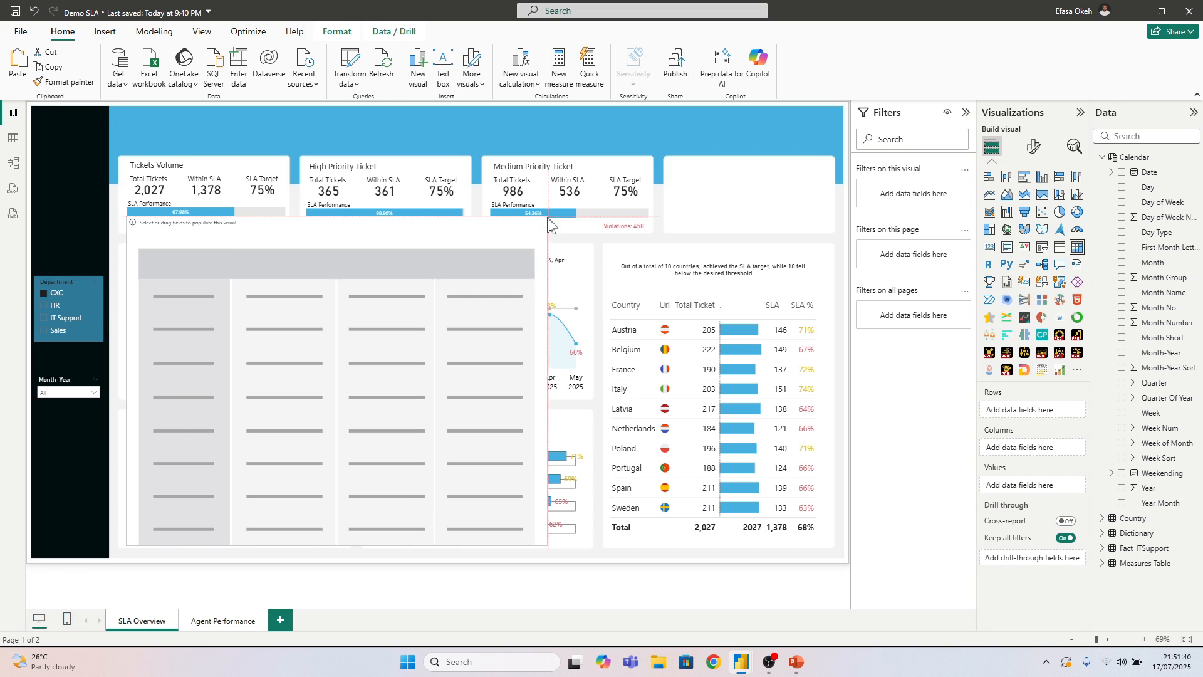
drag(426, 255, 581, 165)
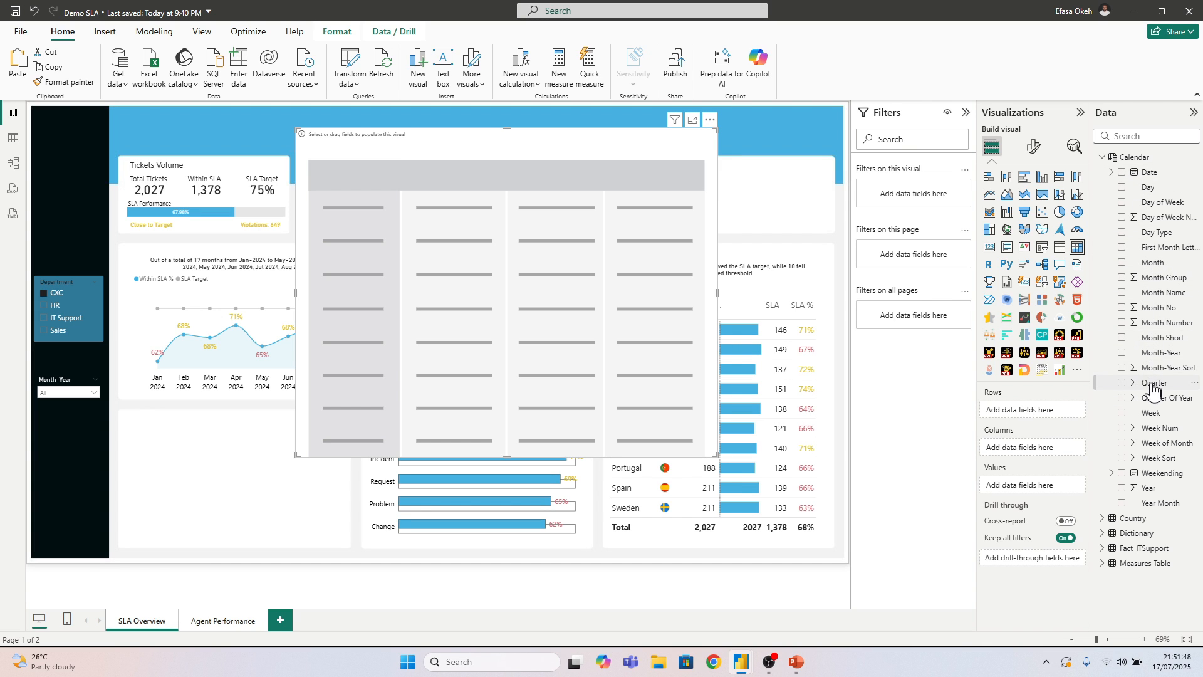
drag(1153, 383, 1021, 432)
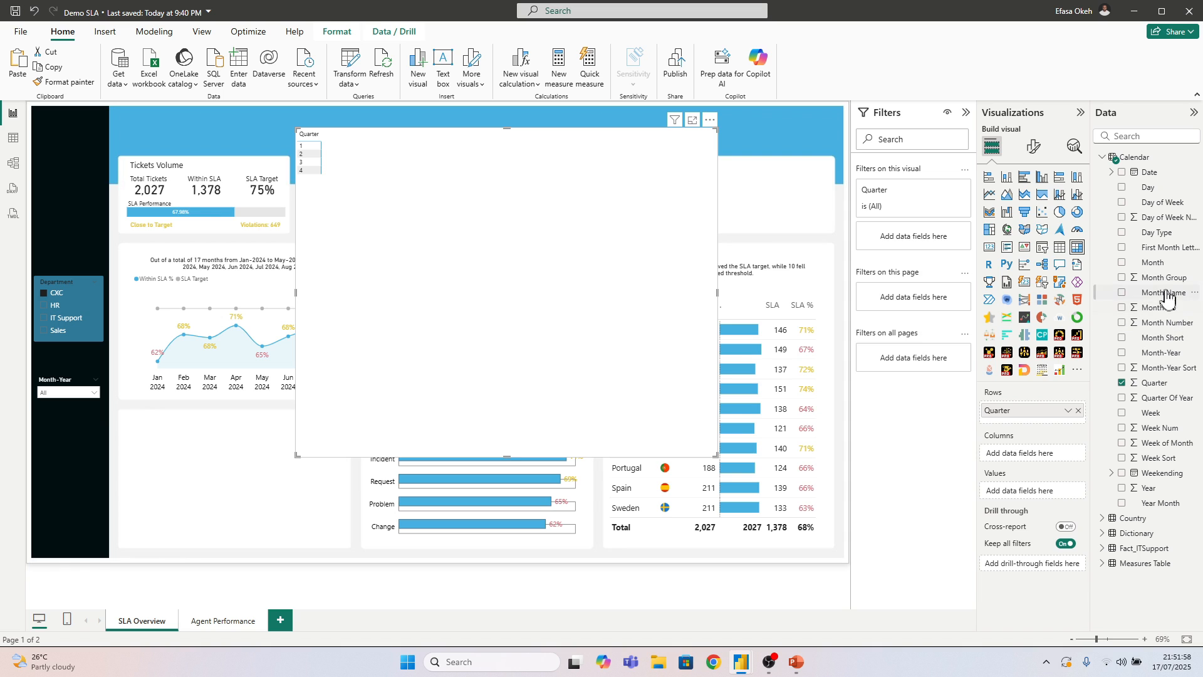
Add the Month Group and Day of Week fields to the matrix columns and expand them down one level
drag(1164, 290, 1037, 461)
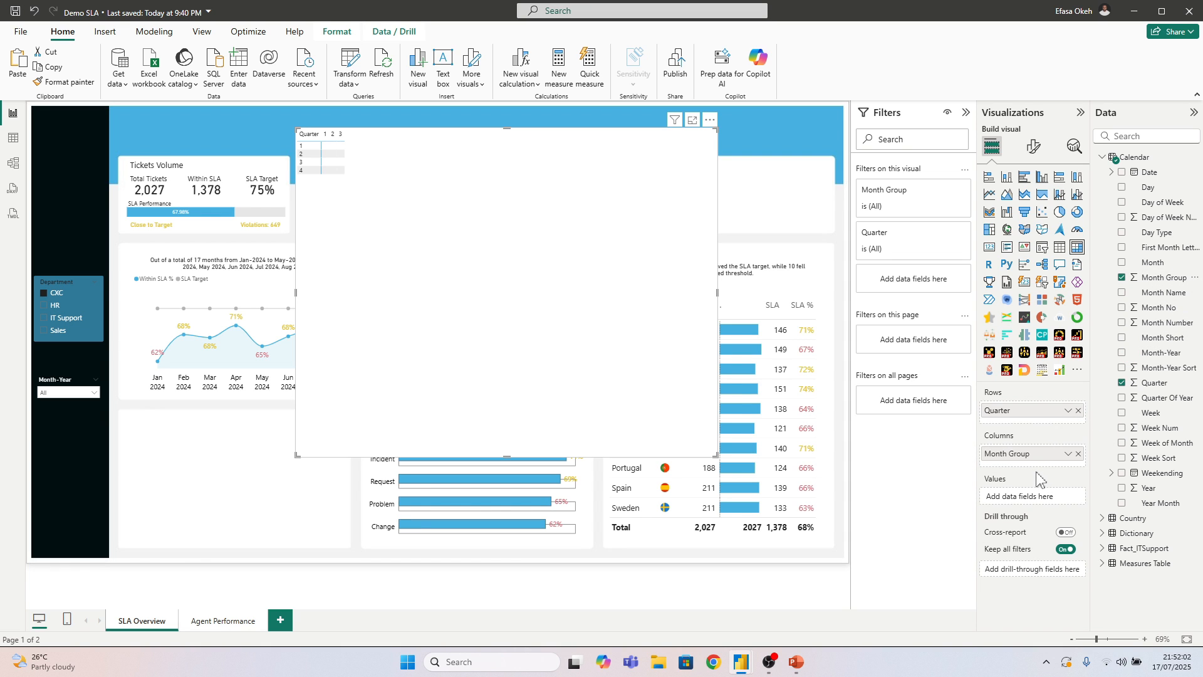
drag(1158, 202, 1025, 473)
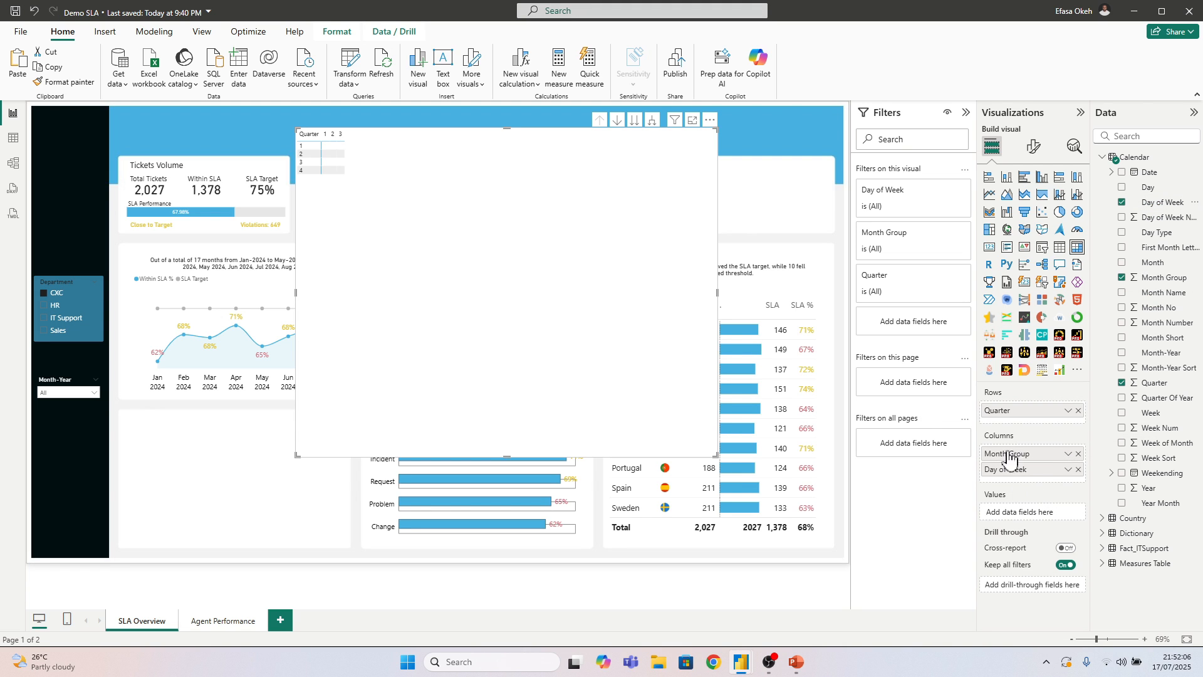
click(652, 120)
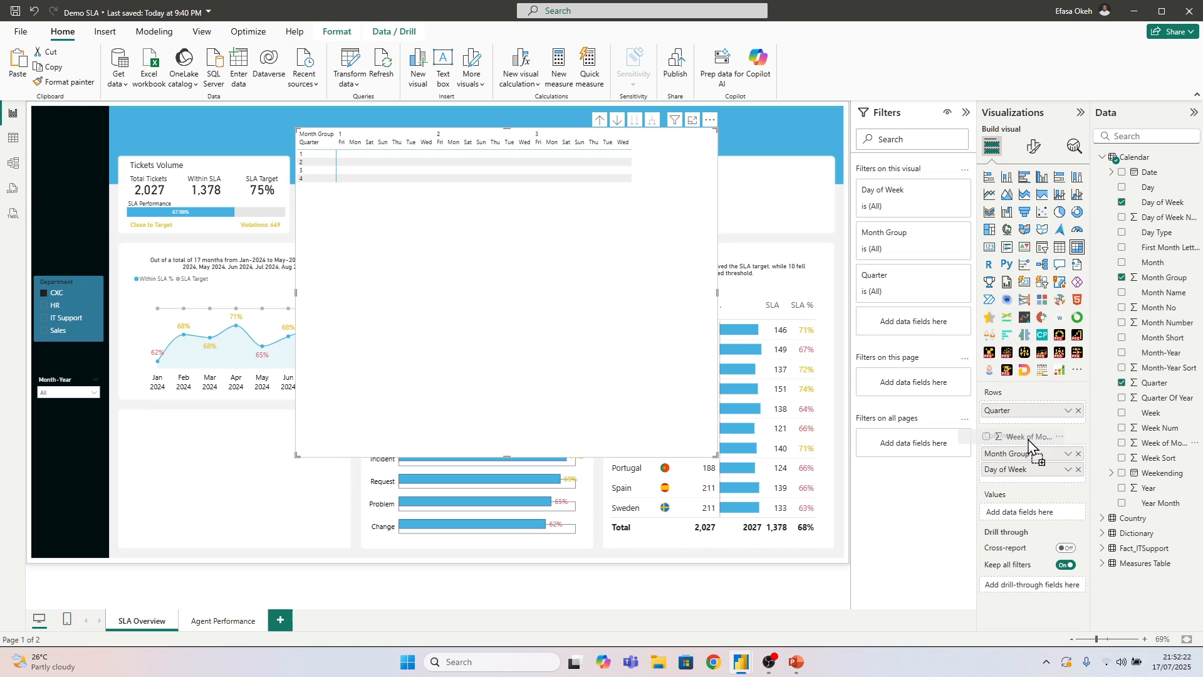
Add Week of Month below Quarter in the matrix rows and expand the entire level to show the weeks of all four quarters
drag(1023, 432, 1021, 434)
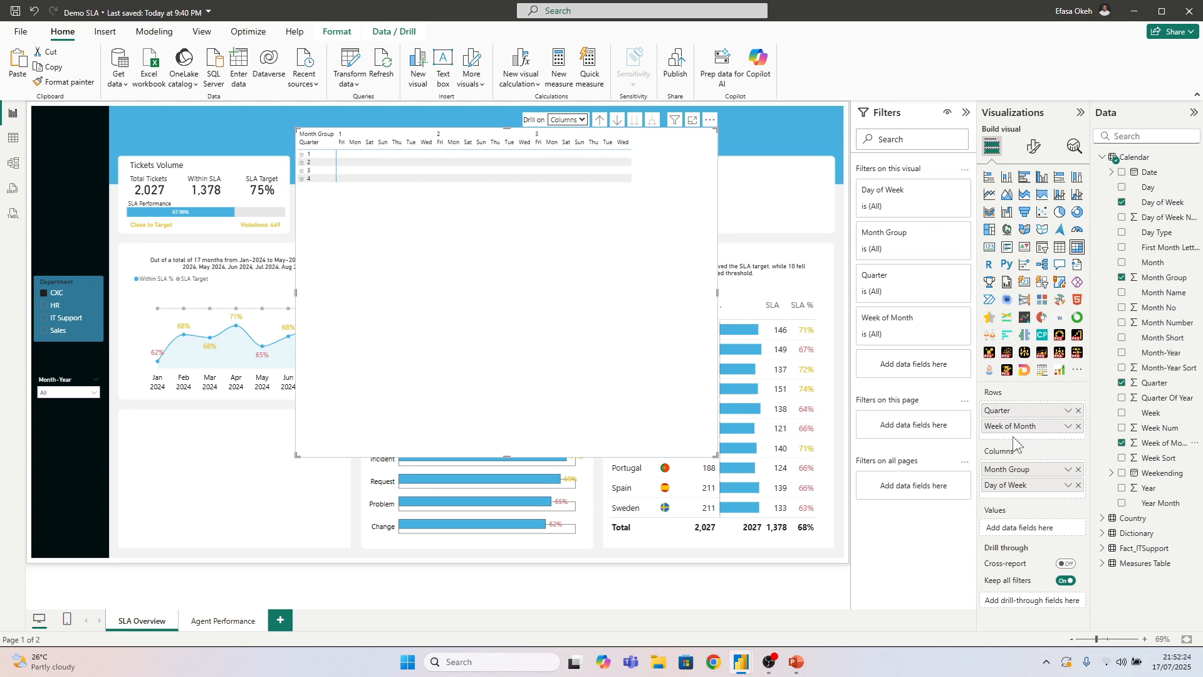
click(301, 154)
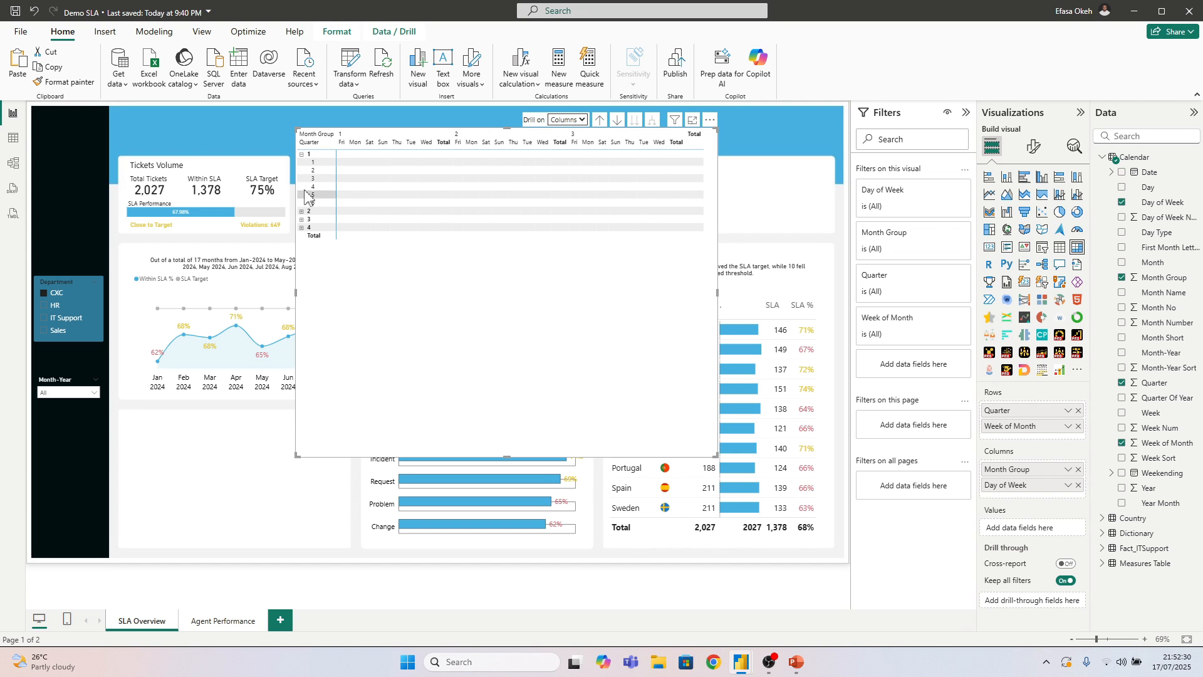
click(302, 211)
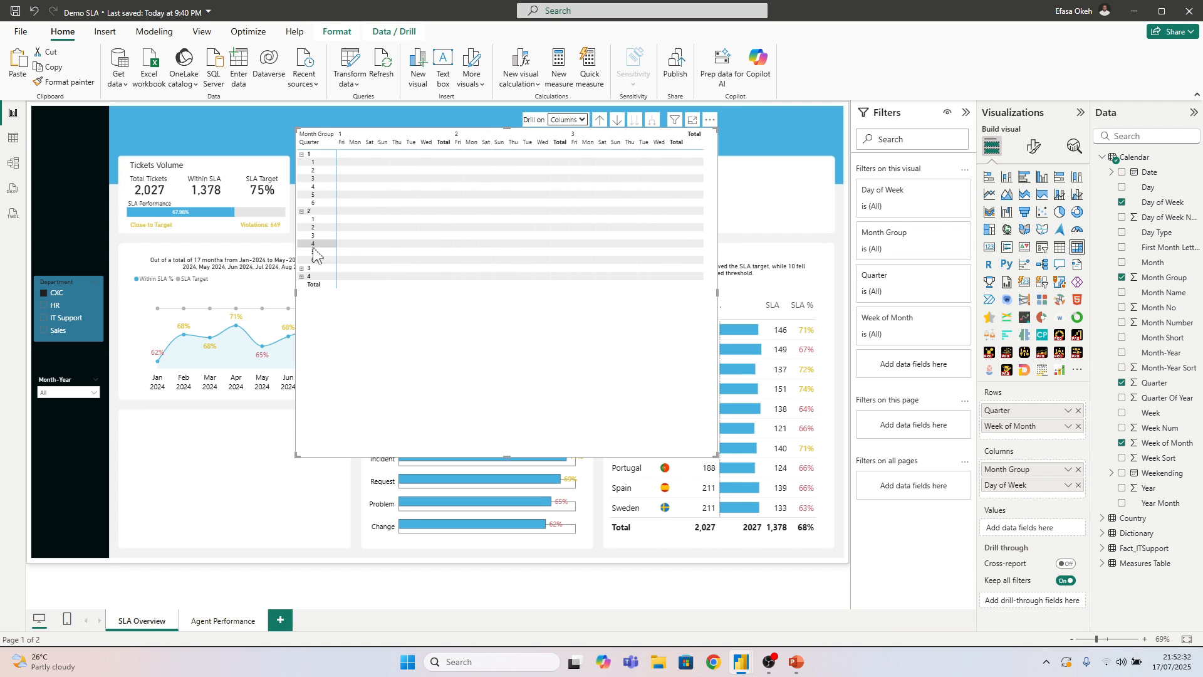
click(302, 269)
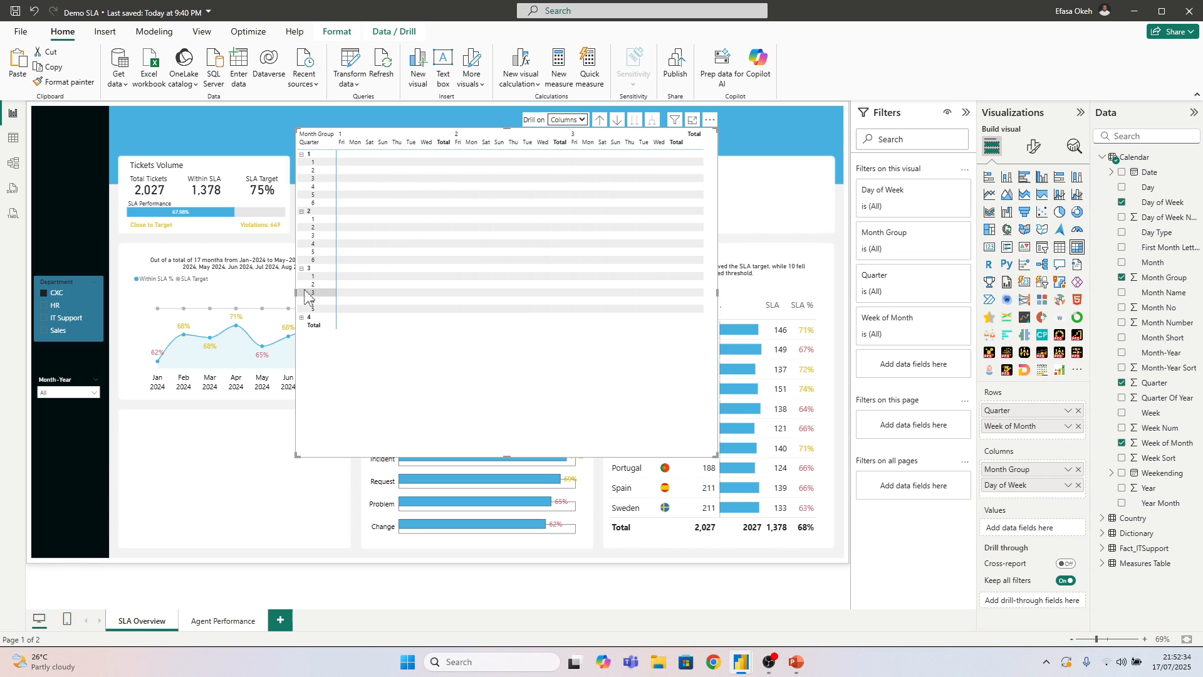
click(301, 318)
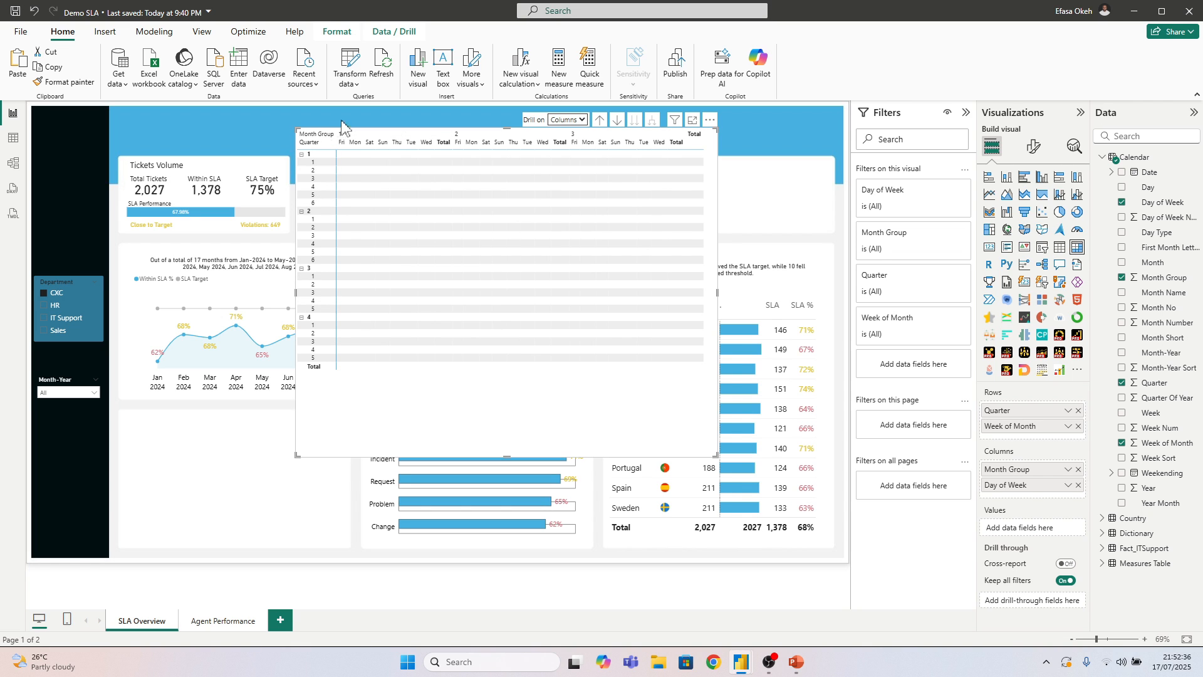
right_click(321, 139)
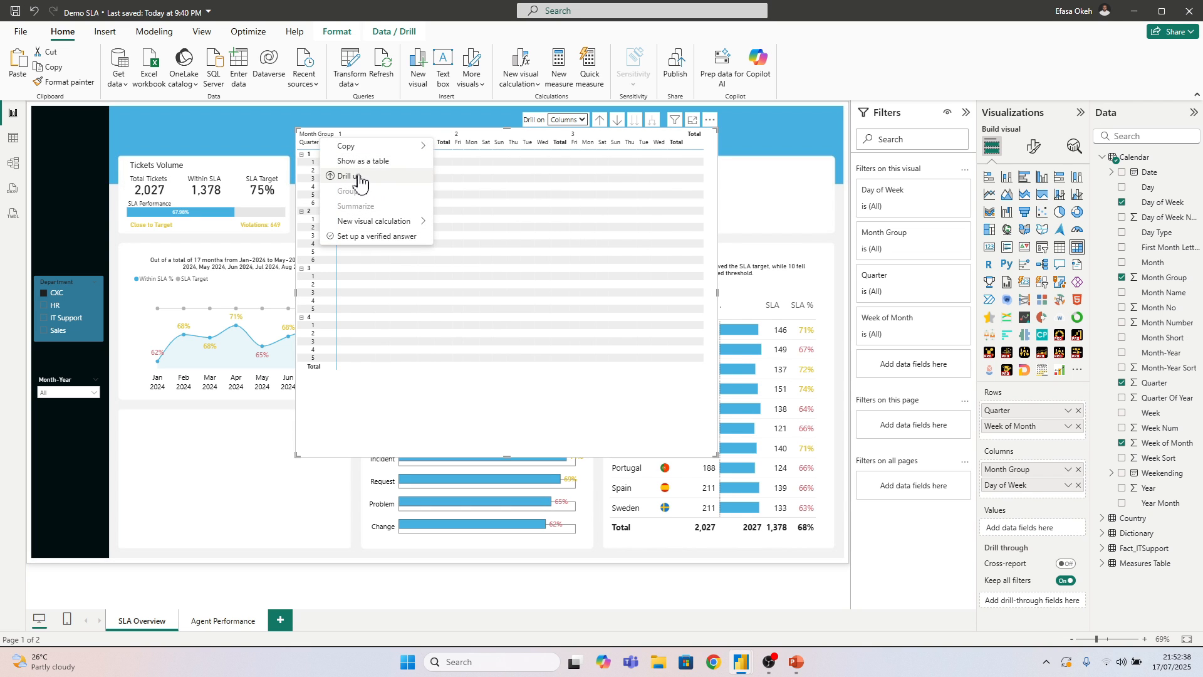
right_click(309, 162)
mouse_move(343, 180)
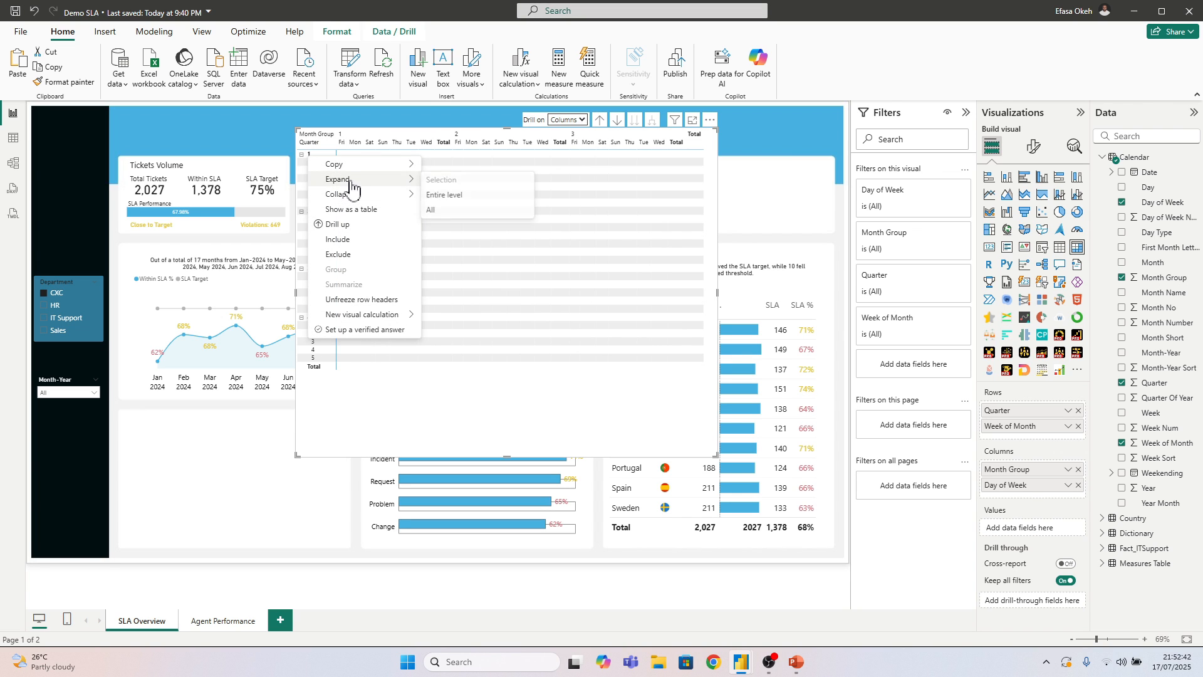
click(461, 196)
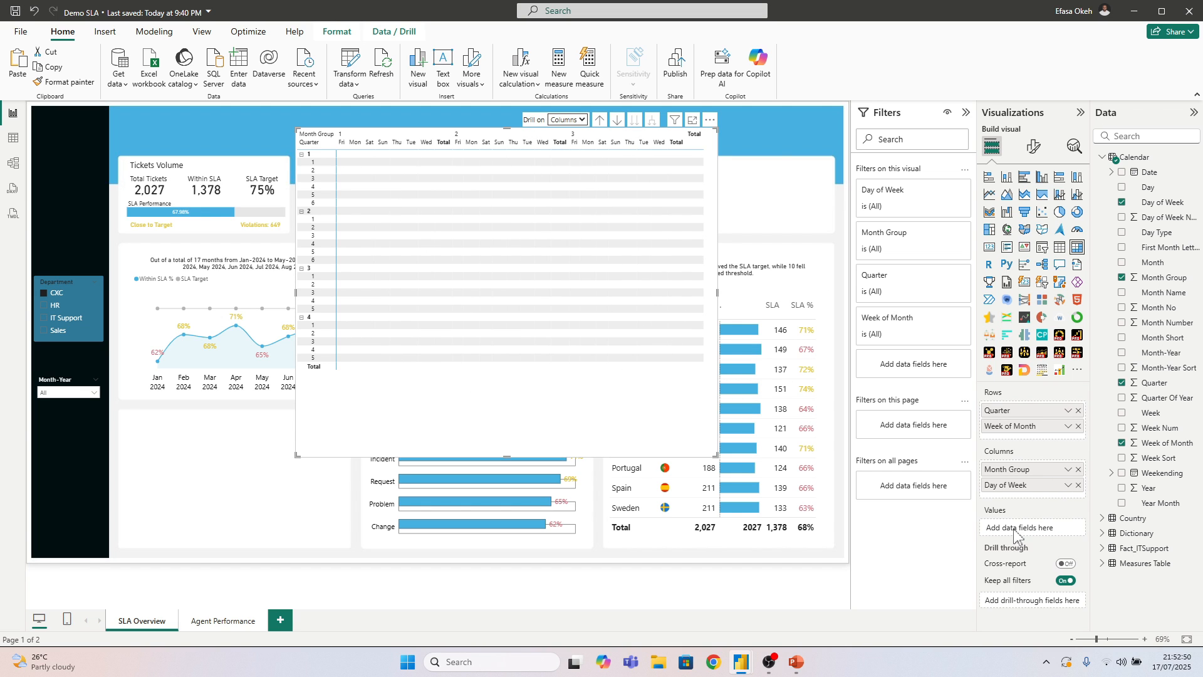
Add the Calendar table's Day field to the matrix values and move the matrix closer to the sidebar
drag(1112, 444, 1028, 528)
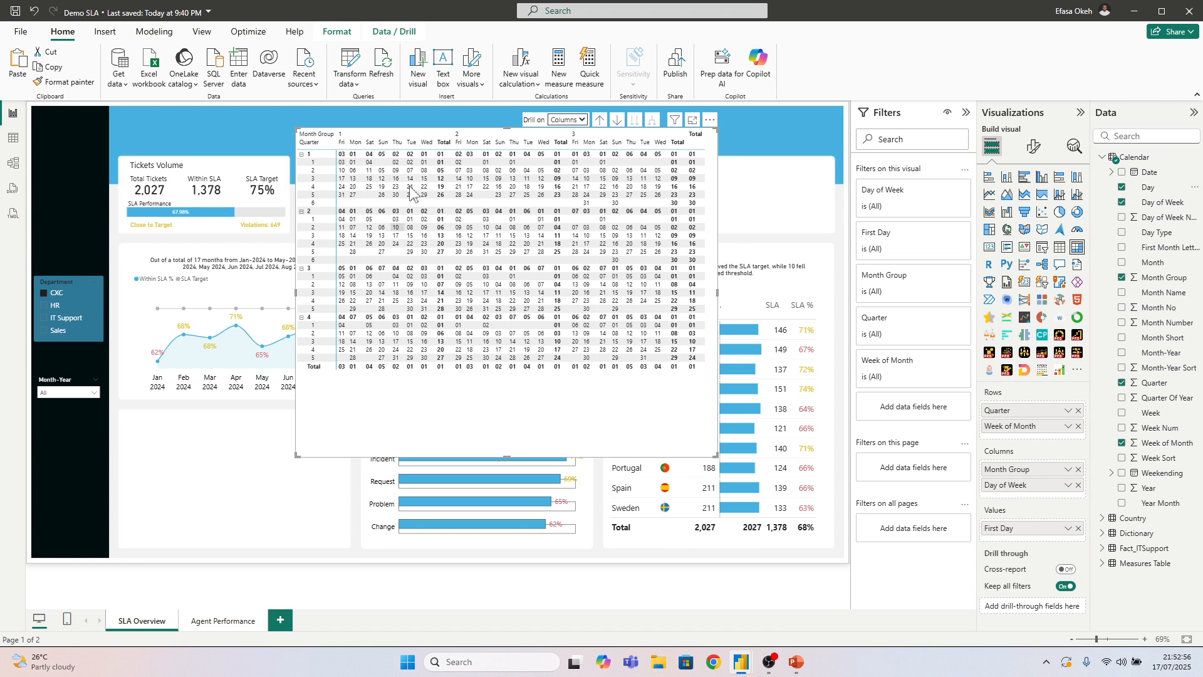
drag(542, 421, 408, 469)
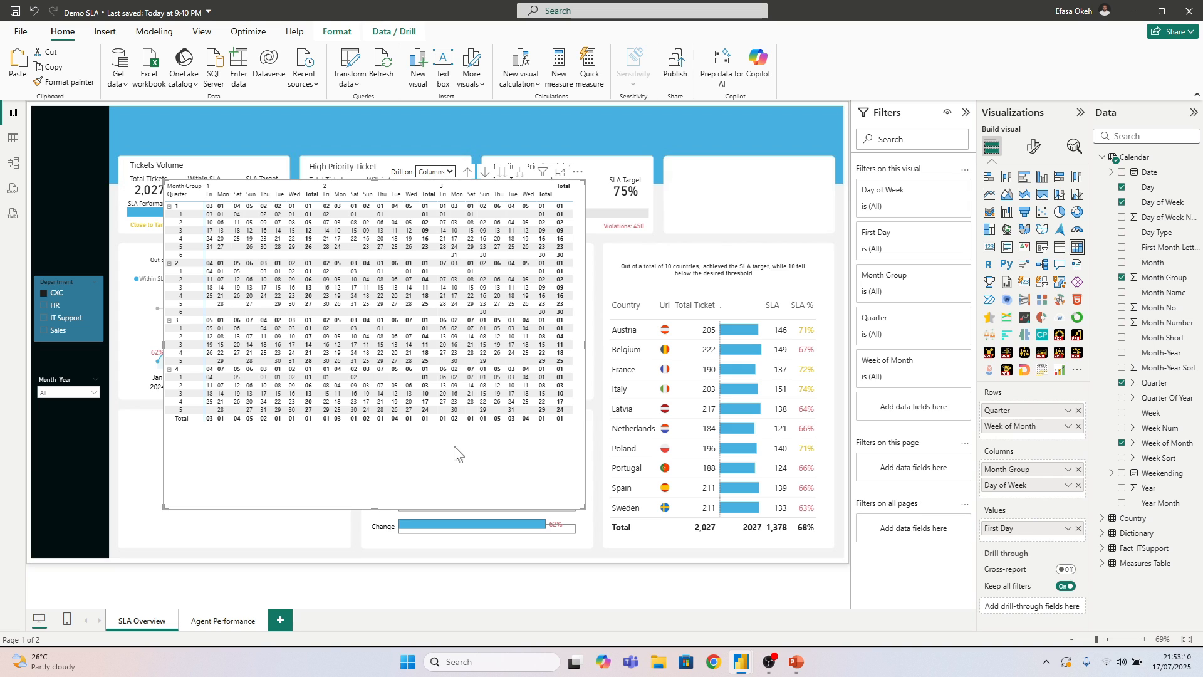
Filter the page to Jan 2024 with the Month-Year slicer and shrink the matrix around its single-month grid over the line chart
click(61, 395)
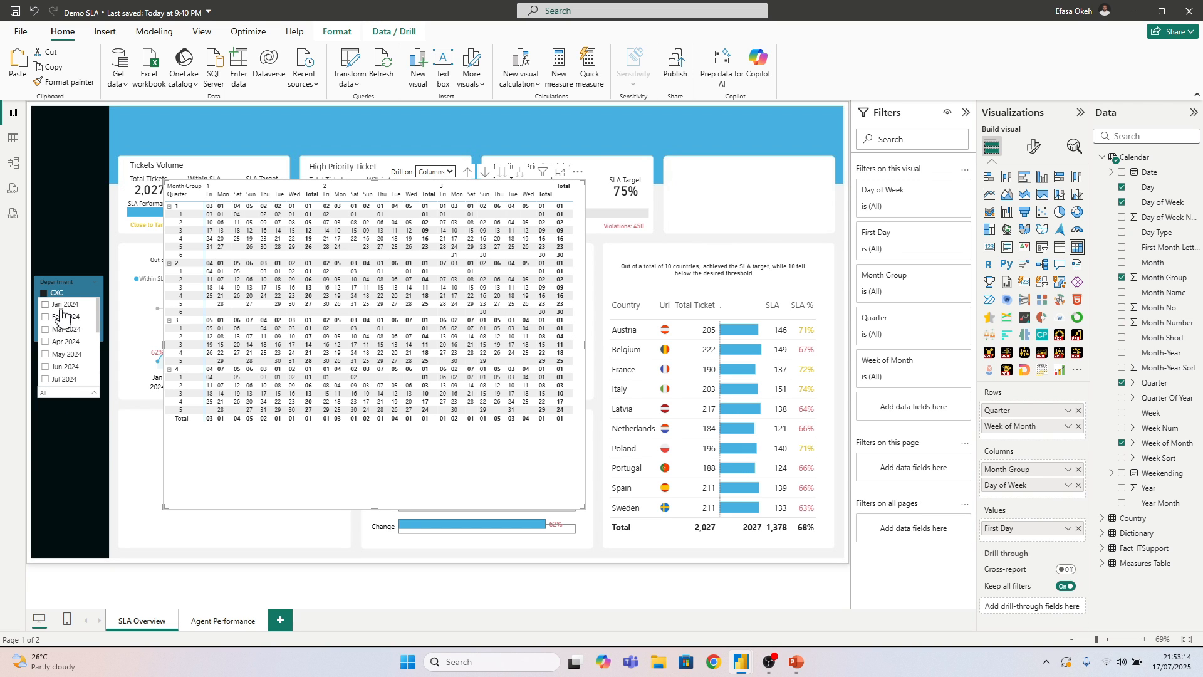
click(60, 306)
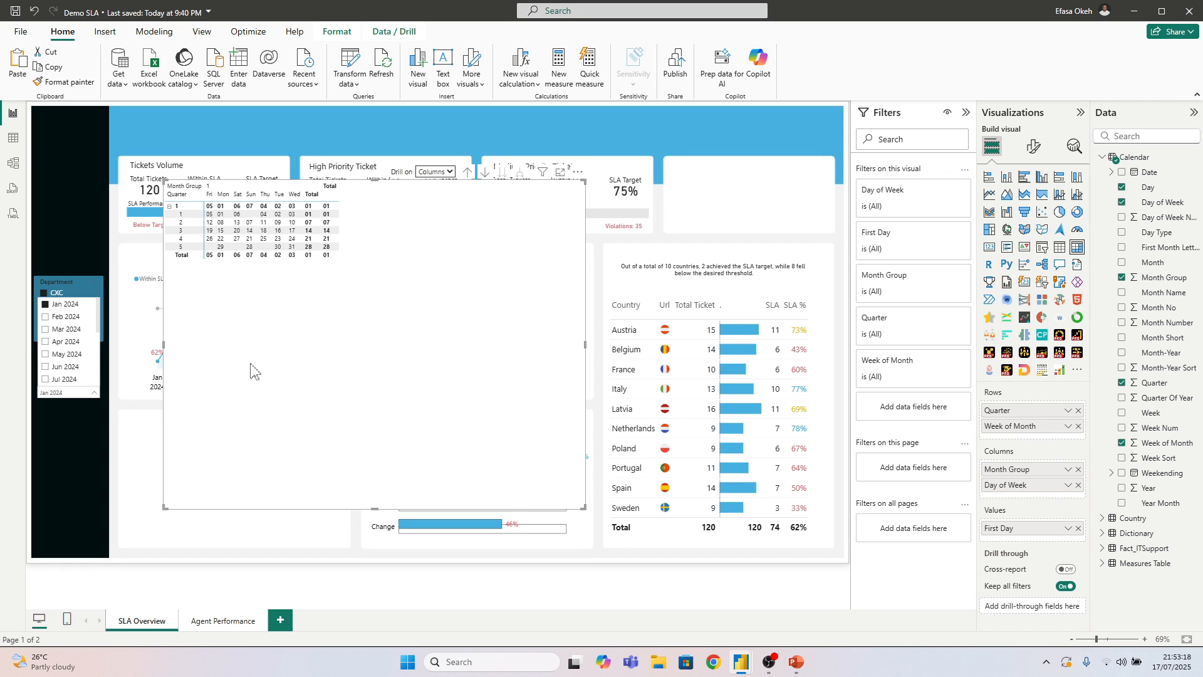
drag(373, 369, 491, 399)
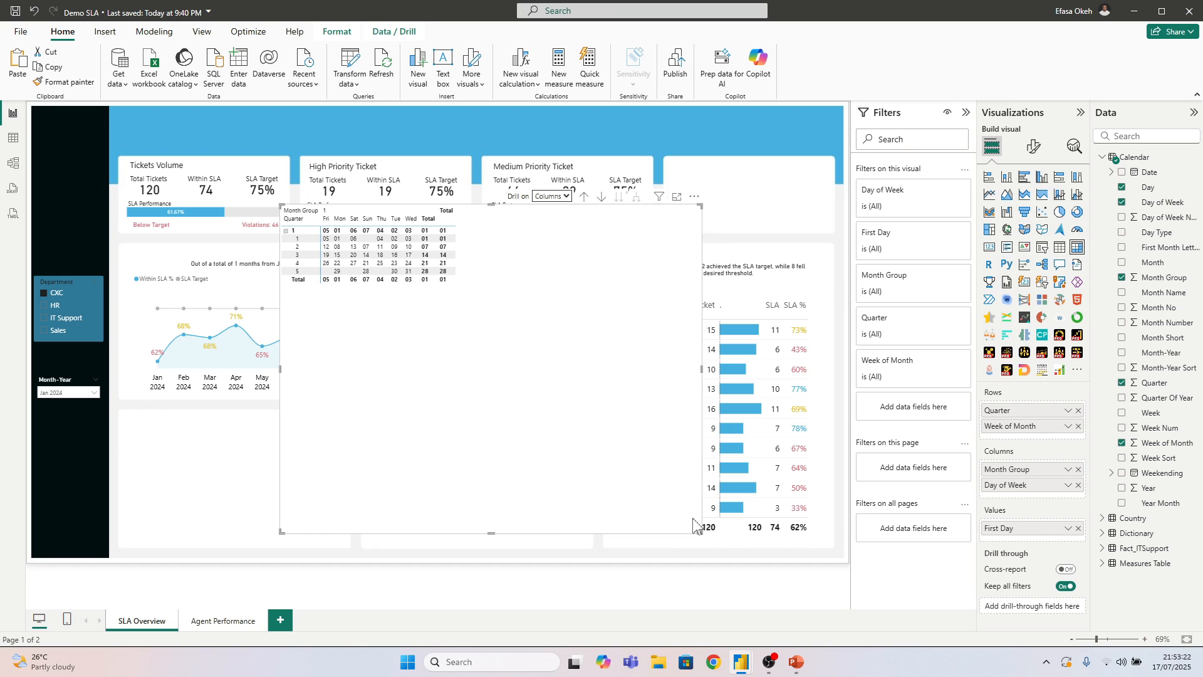
drag(696, 525, 483, 327)
click(62, 393)
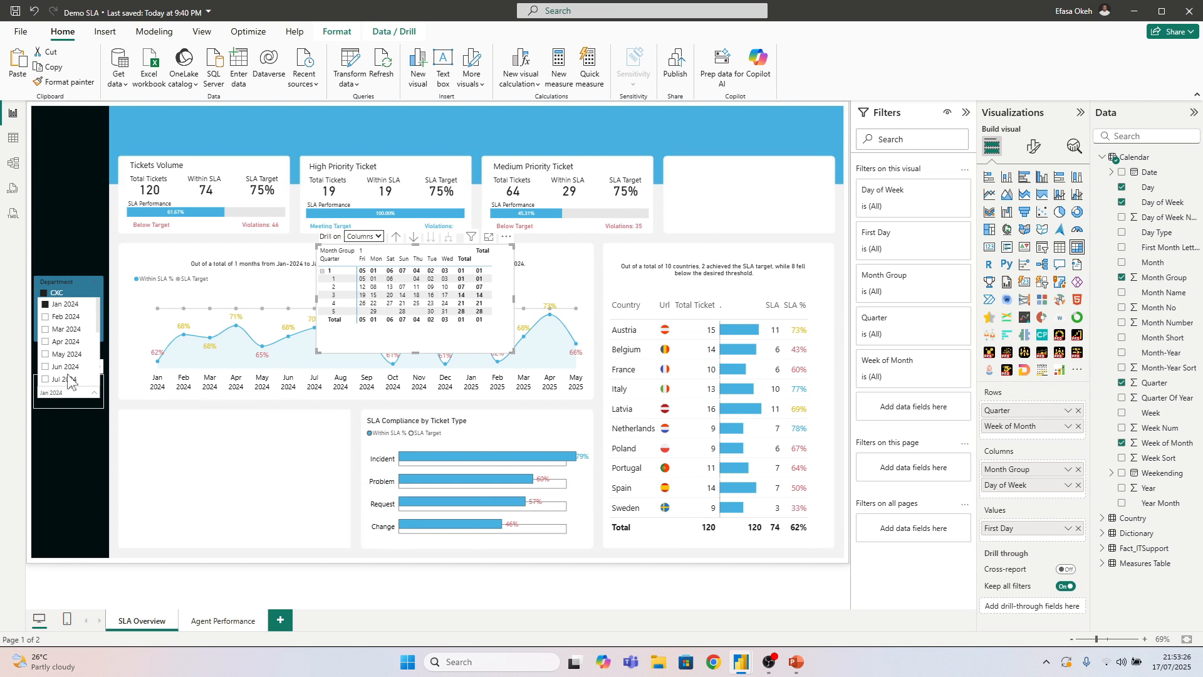
scroll(67, 381, down, 4)
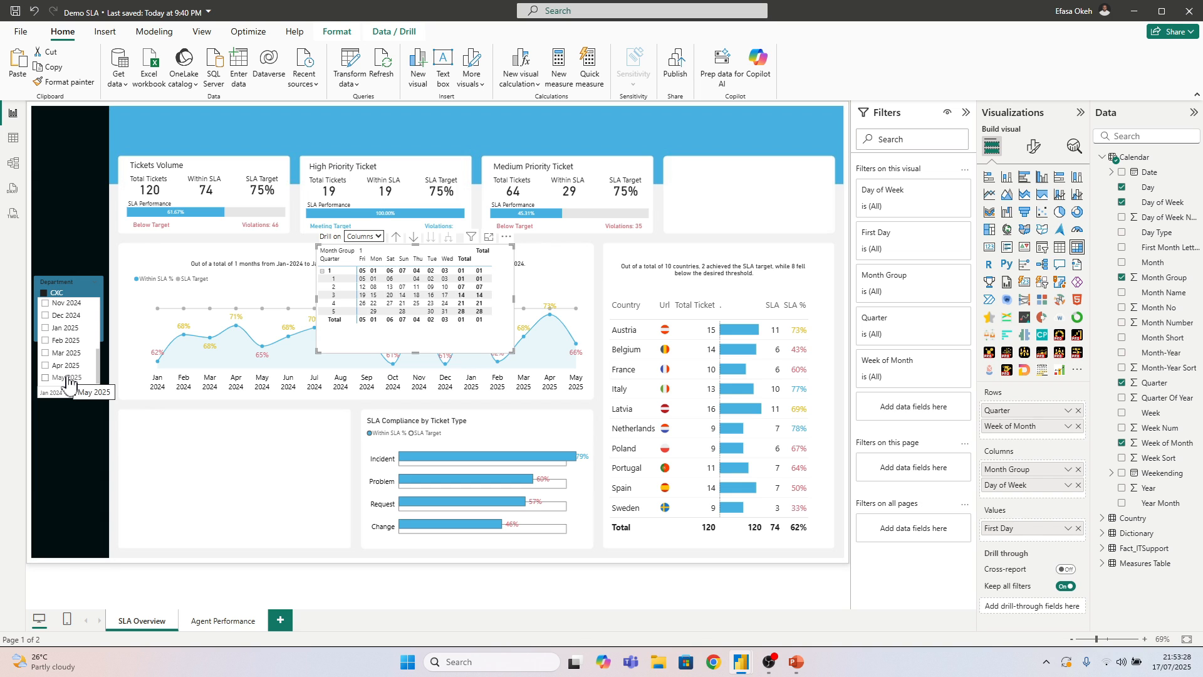
scroll(65, 384, up, 4)
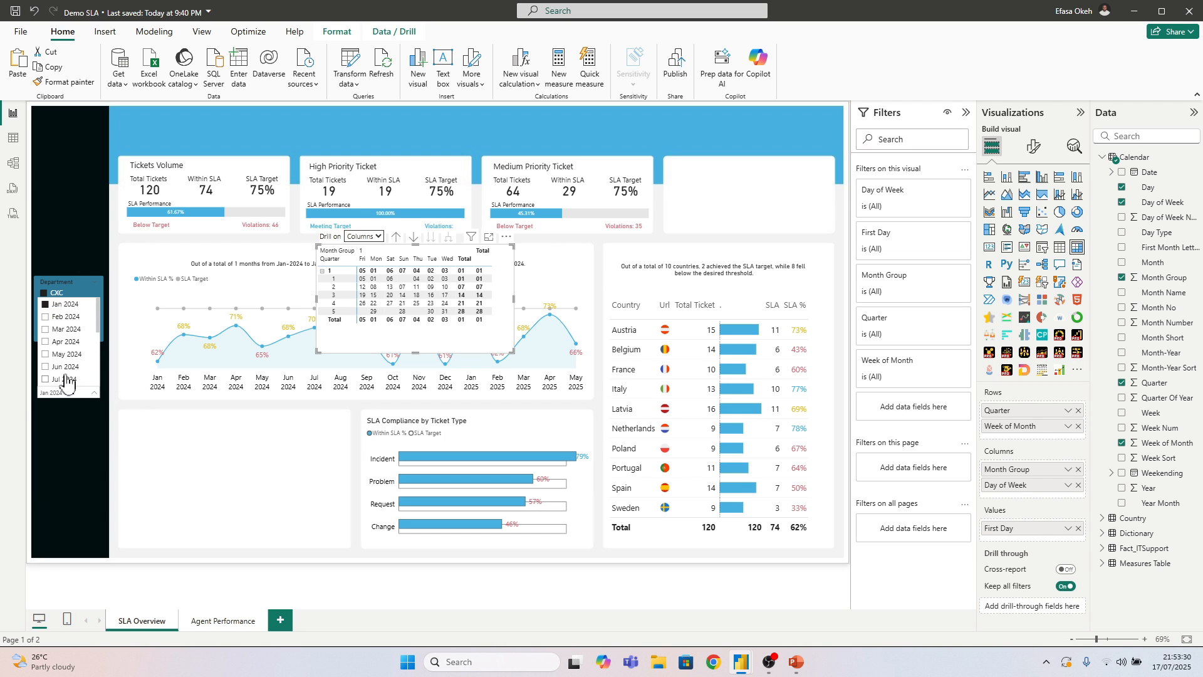
Move the calendar matrix into the empty card beside the SLA Compliance by Ticket Type chart and size it to fit
drag(354, 348, 170, 520)
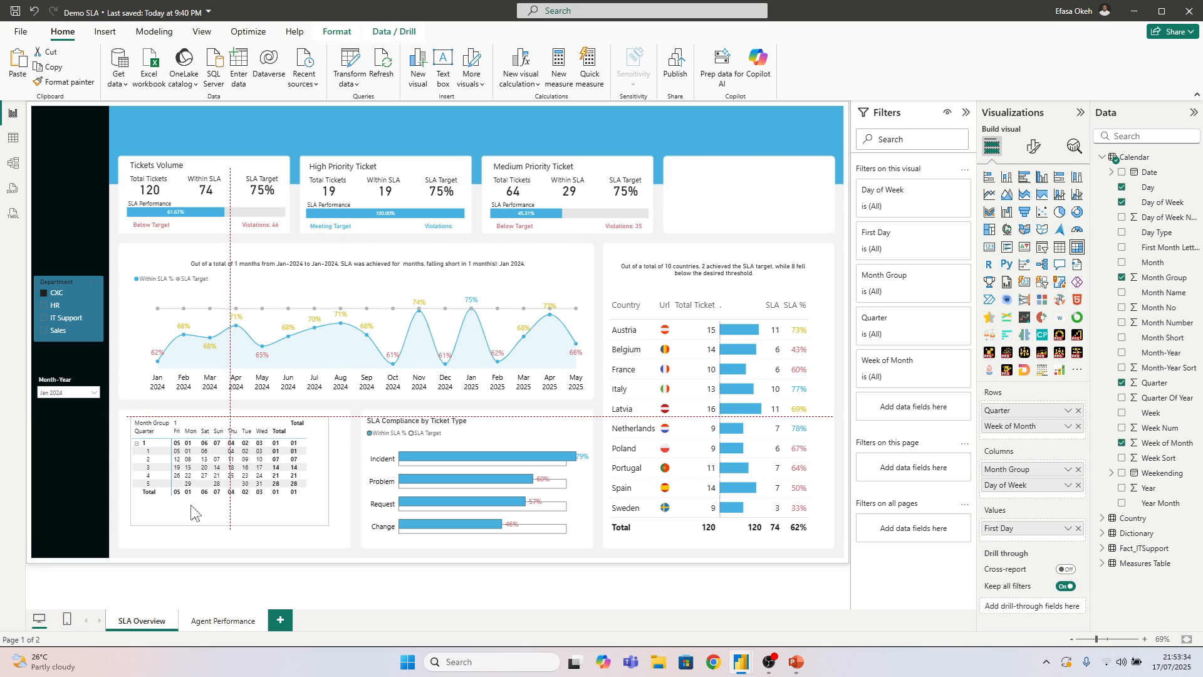
drag(324, 522, 300, 522)
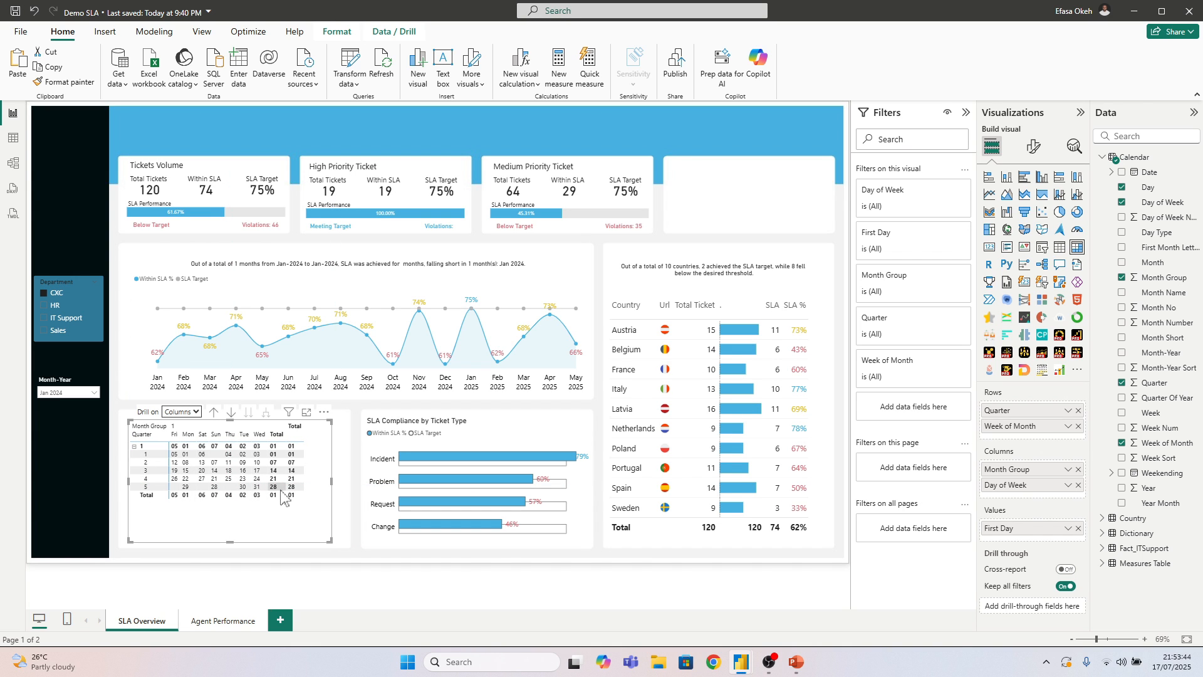
drag(272, 530, 270, 527)
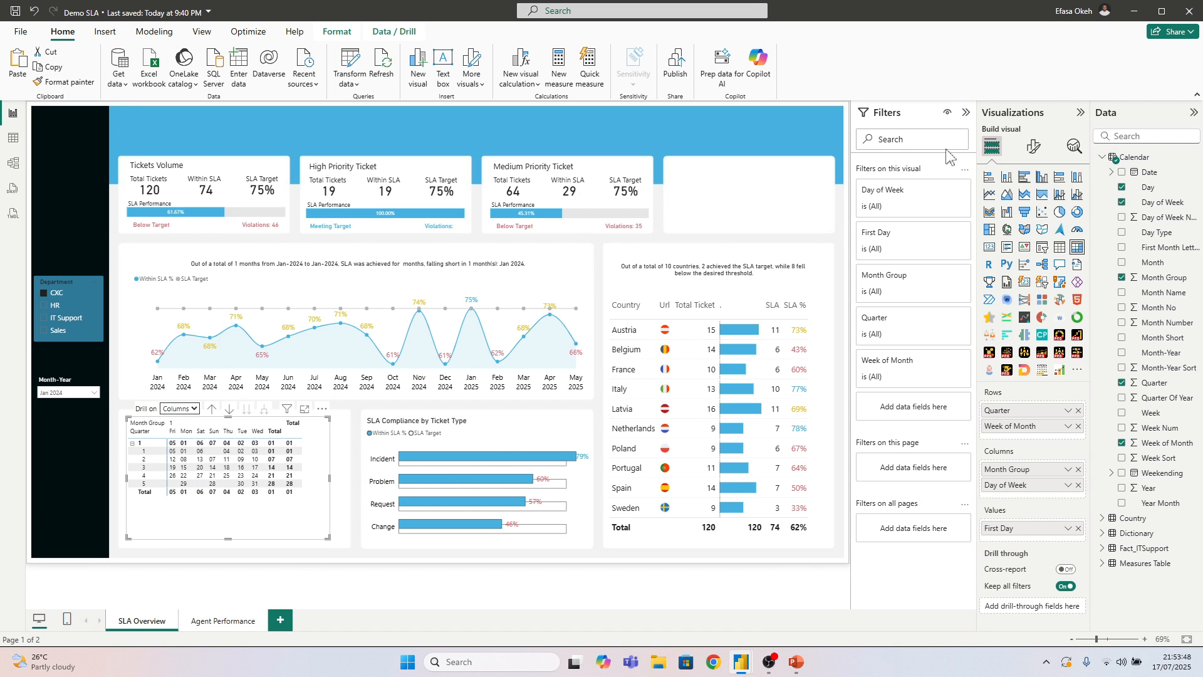
Collapse the Filters pane and turn off the +/- icons in the calendar matrix's row headers
click(966, 114)
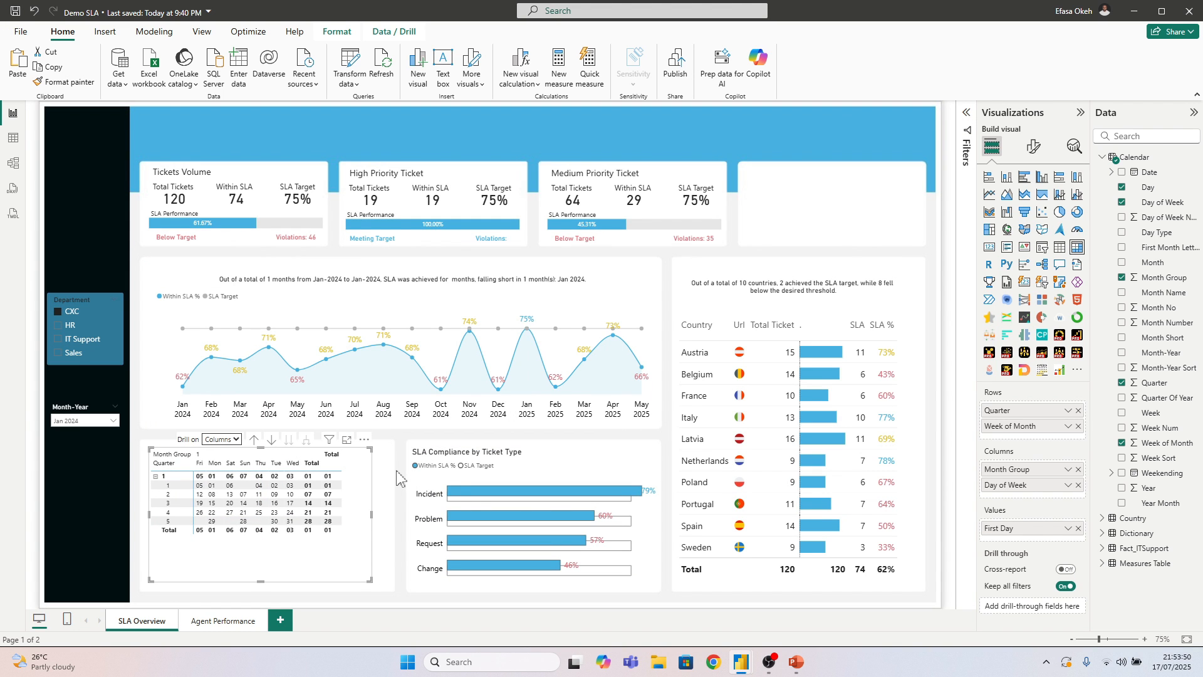
scroll(395, 471, up, 1)
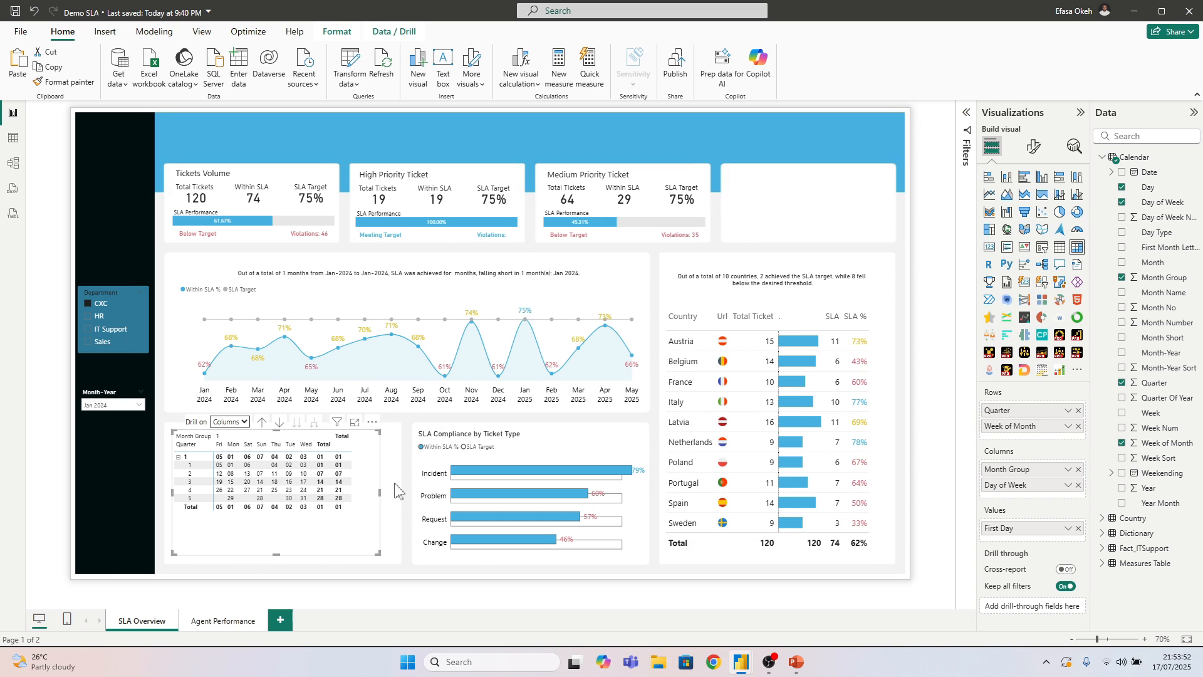
scroll(395, 489, up, 3)
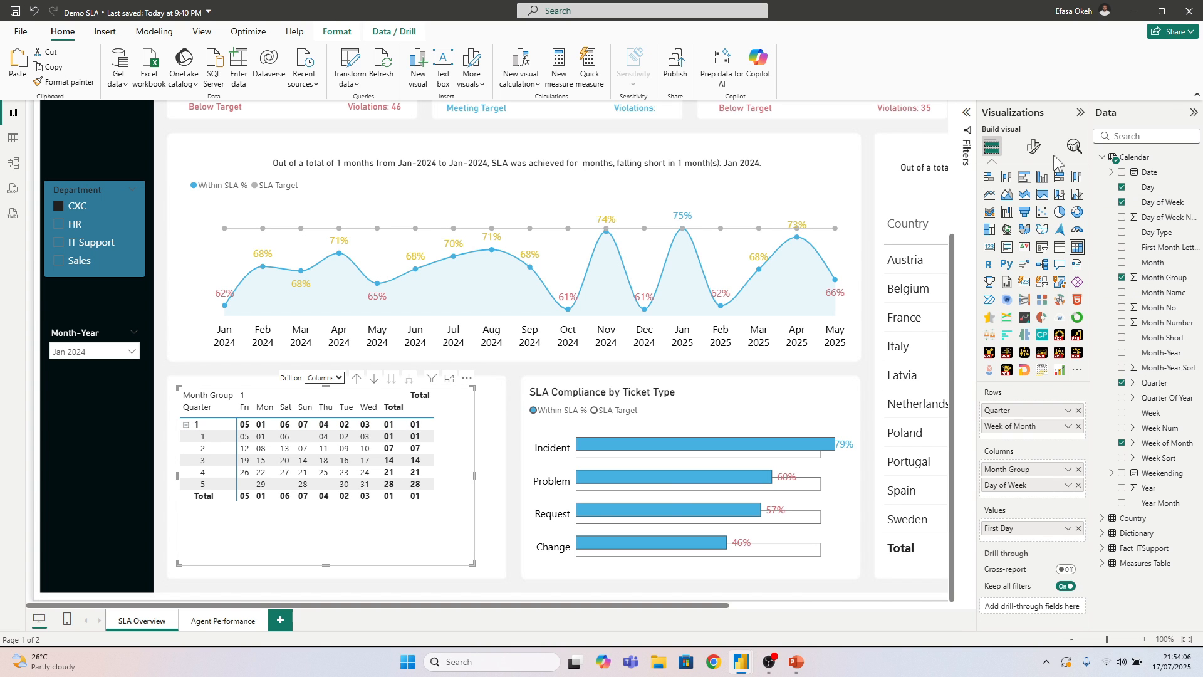
click(1034, 148)
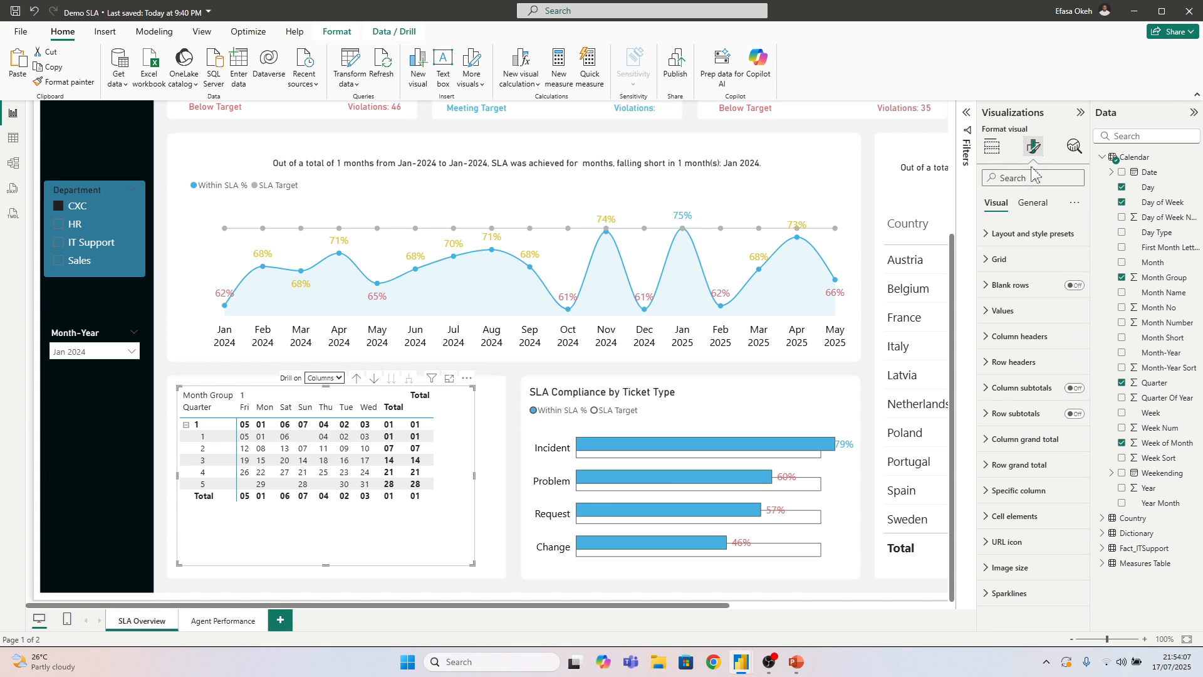
click(1003, 364)
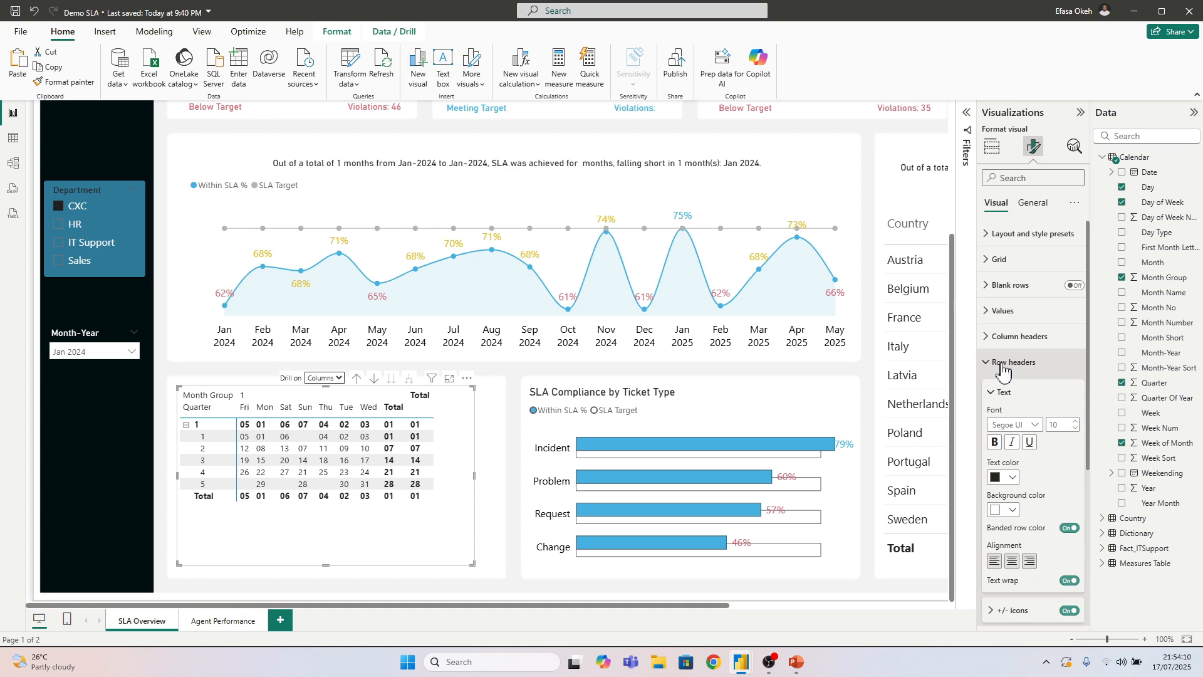
scroll(1002, 514, down, 5)
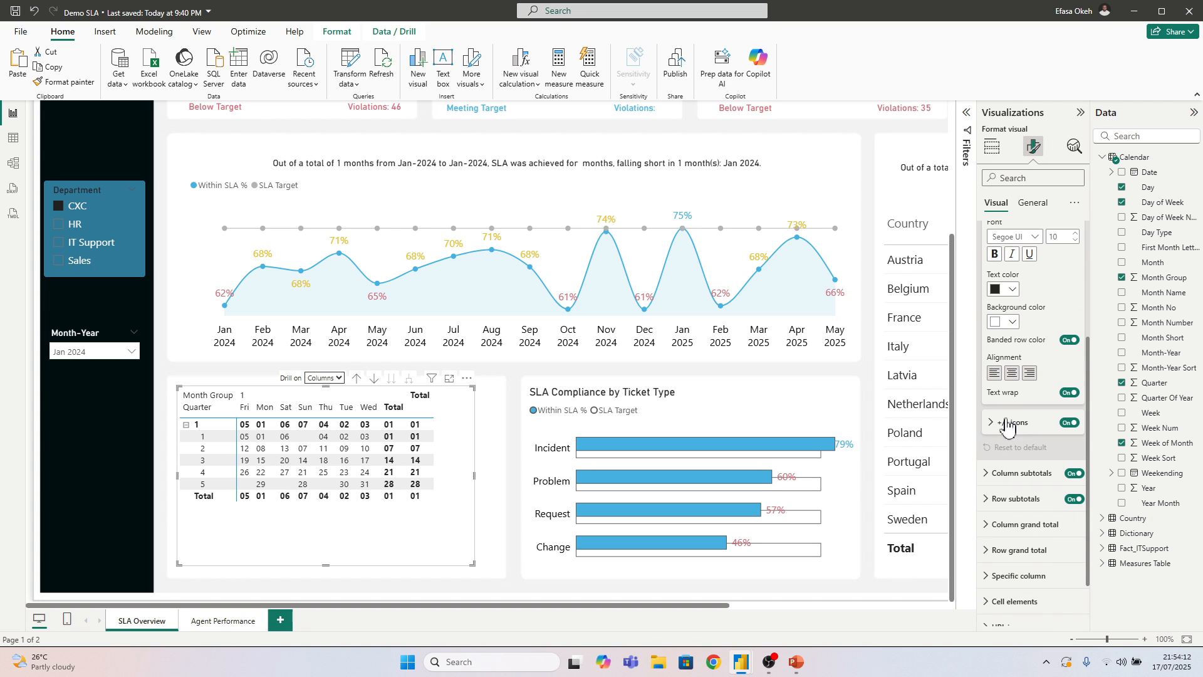
click(1070, 423)
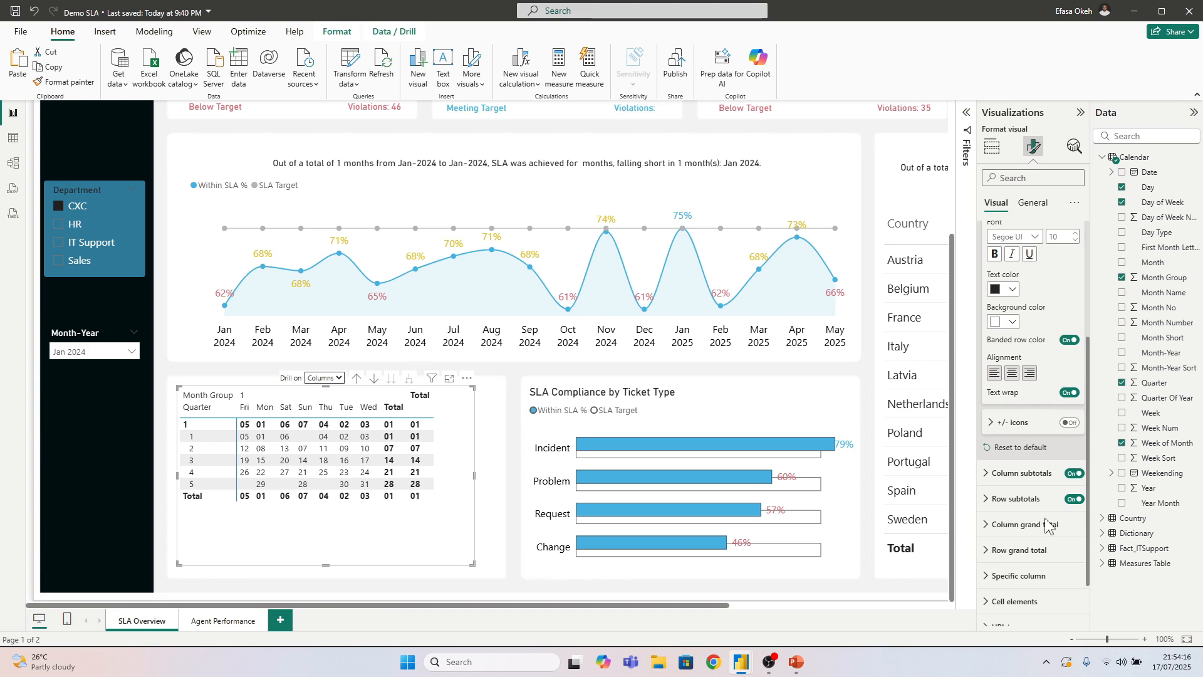
Turn off the column subtotals and row subtotals of the calendar matrix
scroll(1034, 438, up, 5)
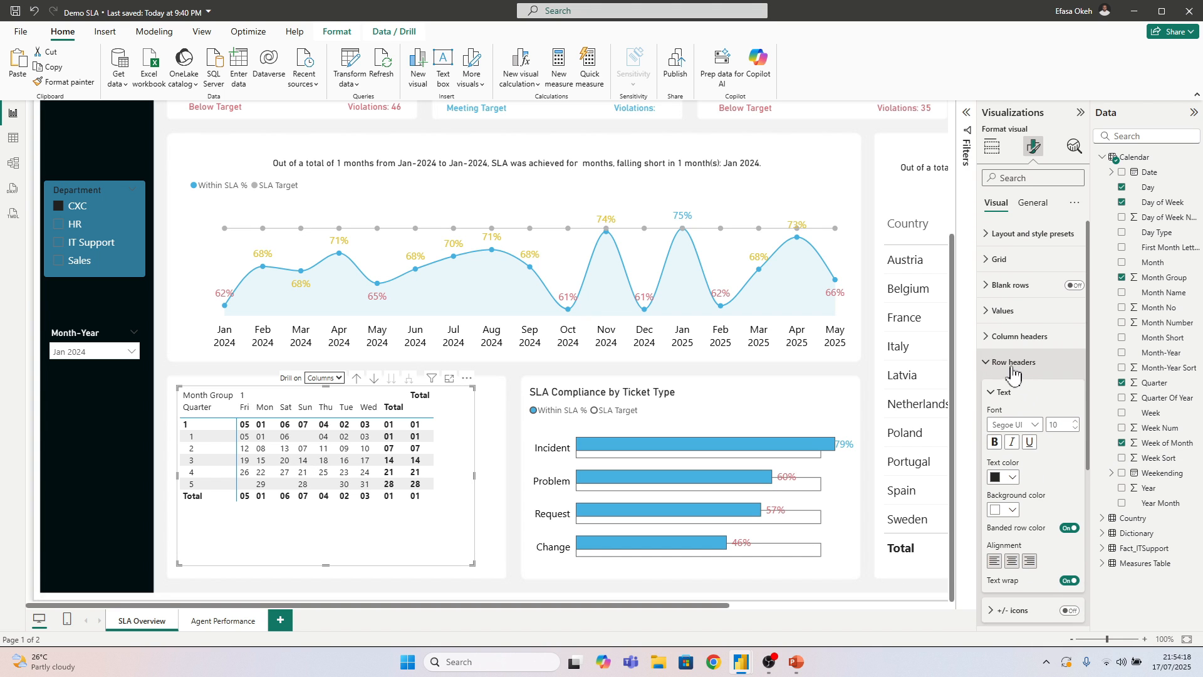
click(1018, 364)
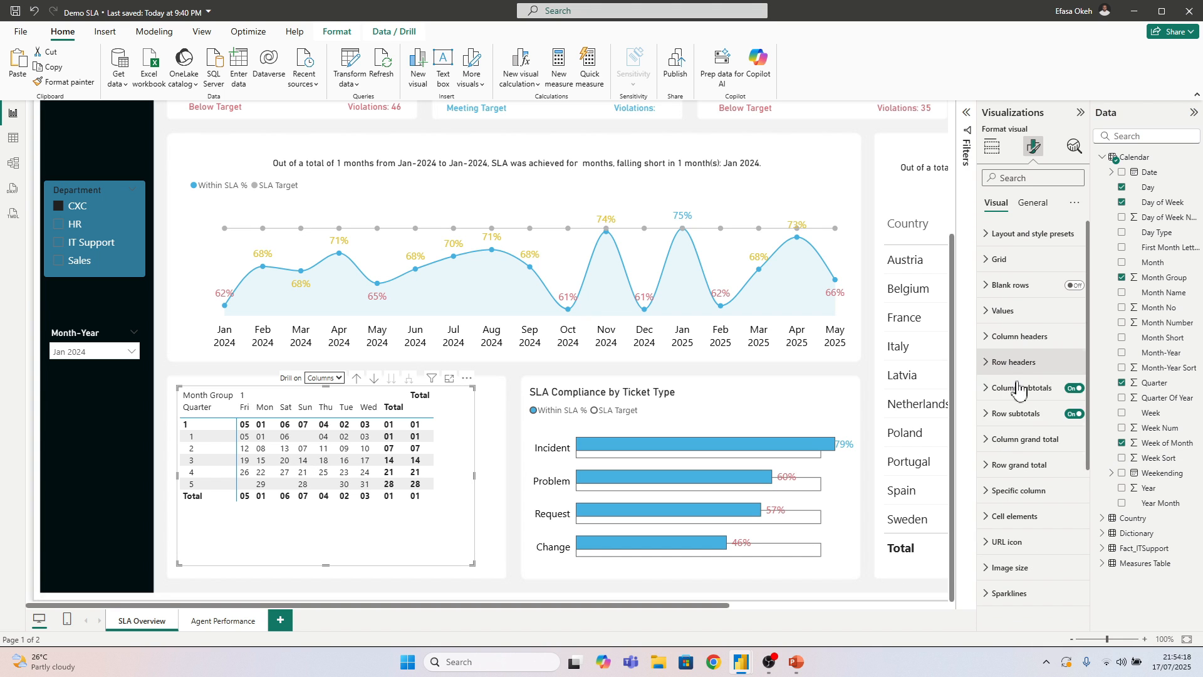
click(1073, 388)
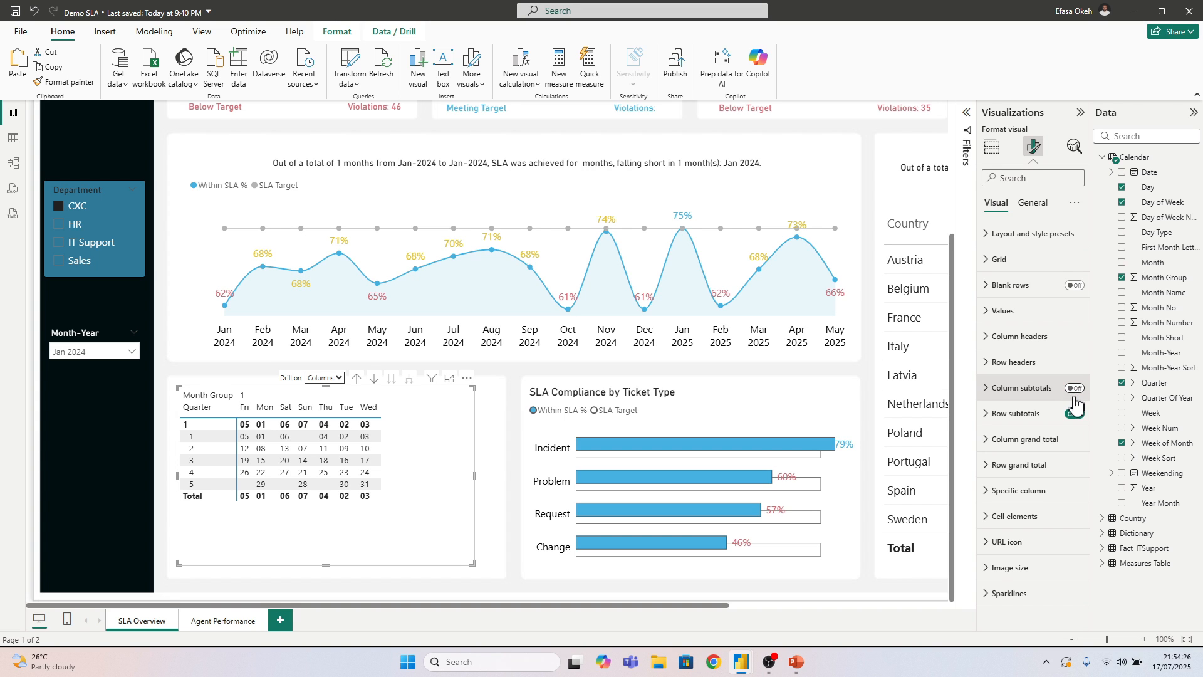
click(1073, 416)
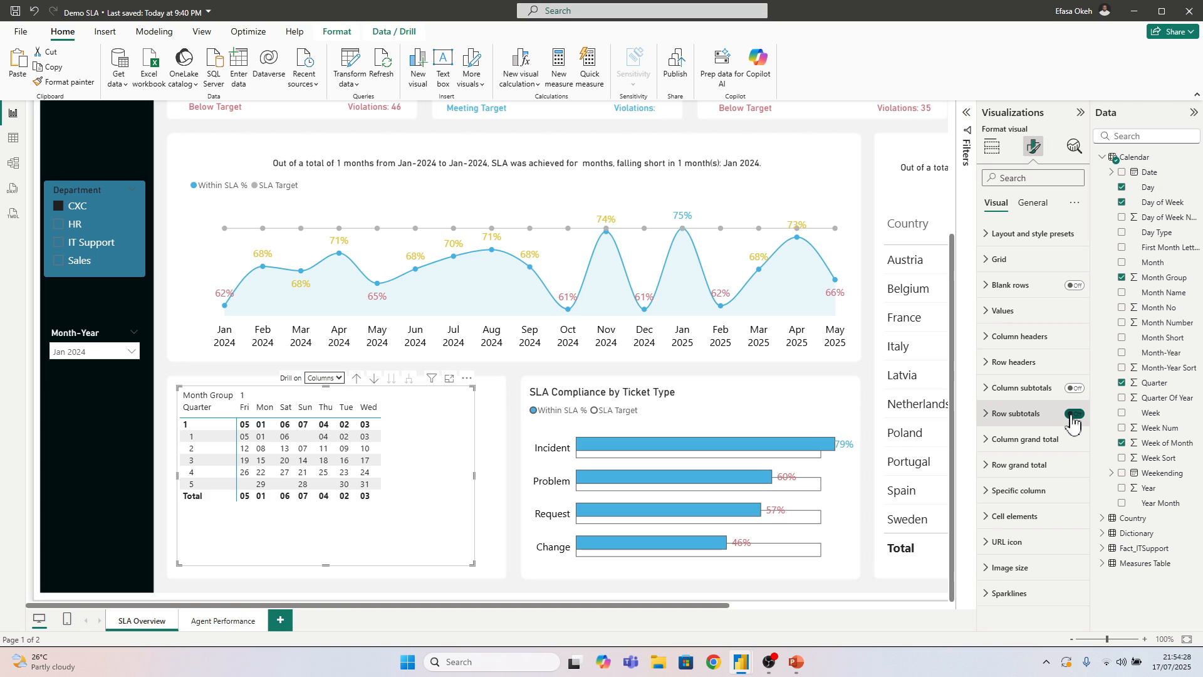
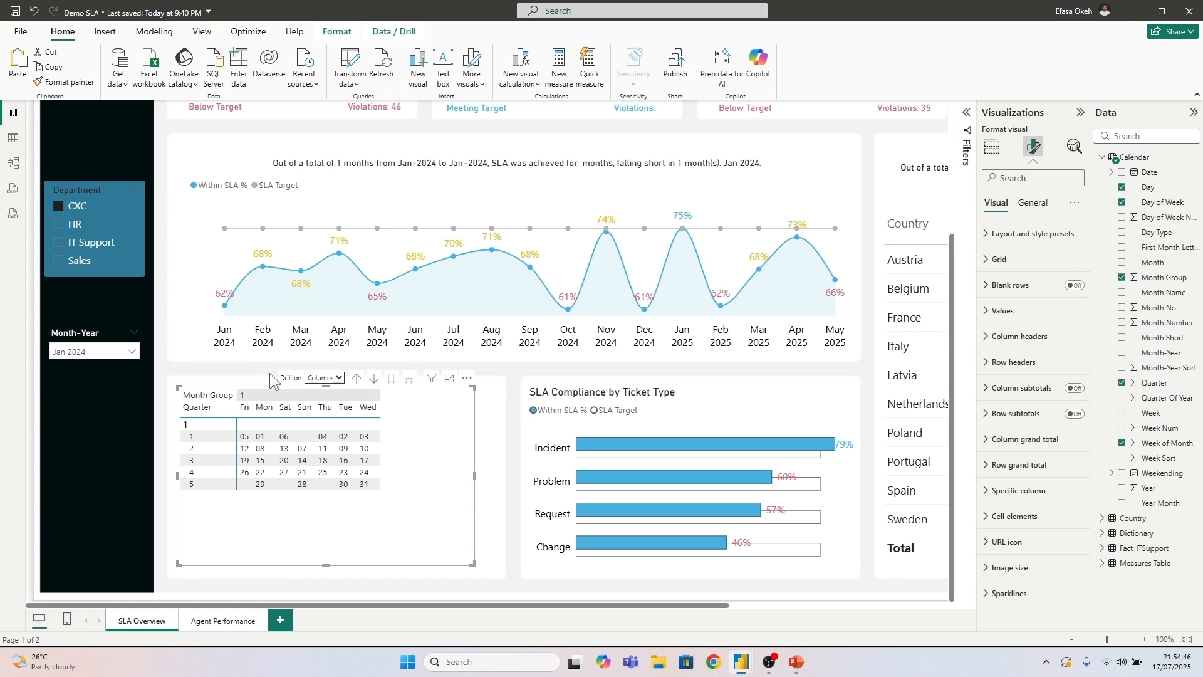
Try to sort the Calendar table's Day of Week column by the Day column in the table data
click(13, 139)
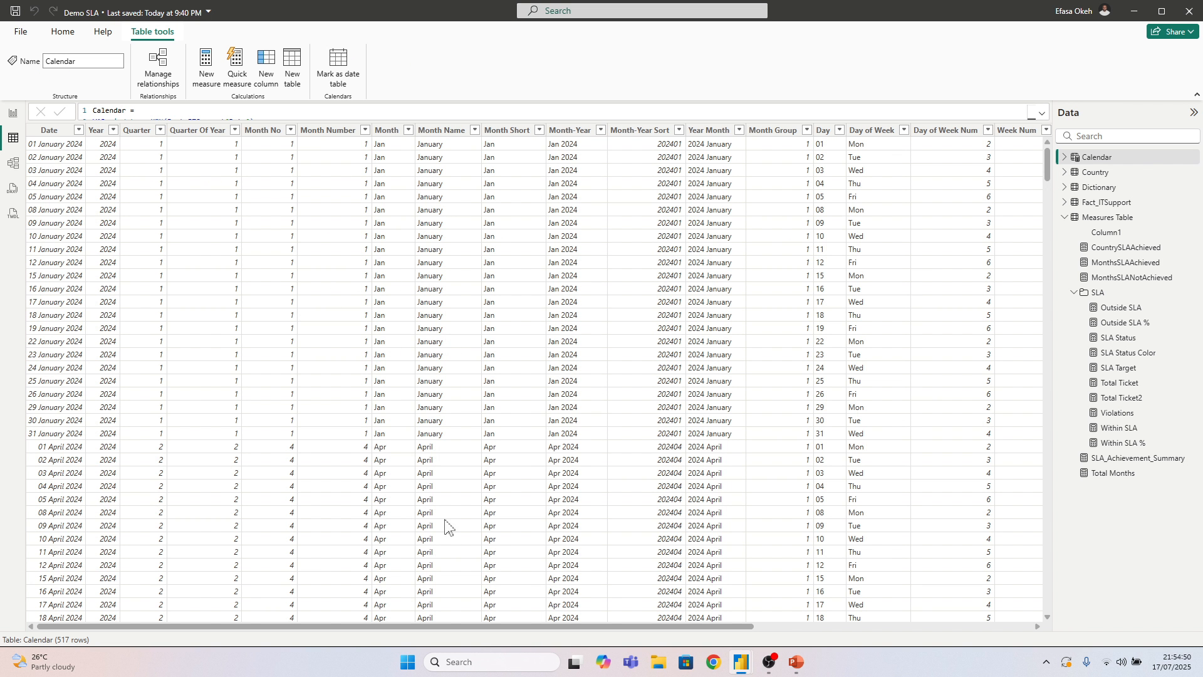
drag(476, 627, 658, 635)
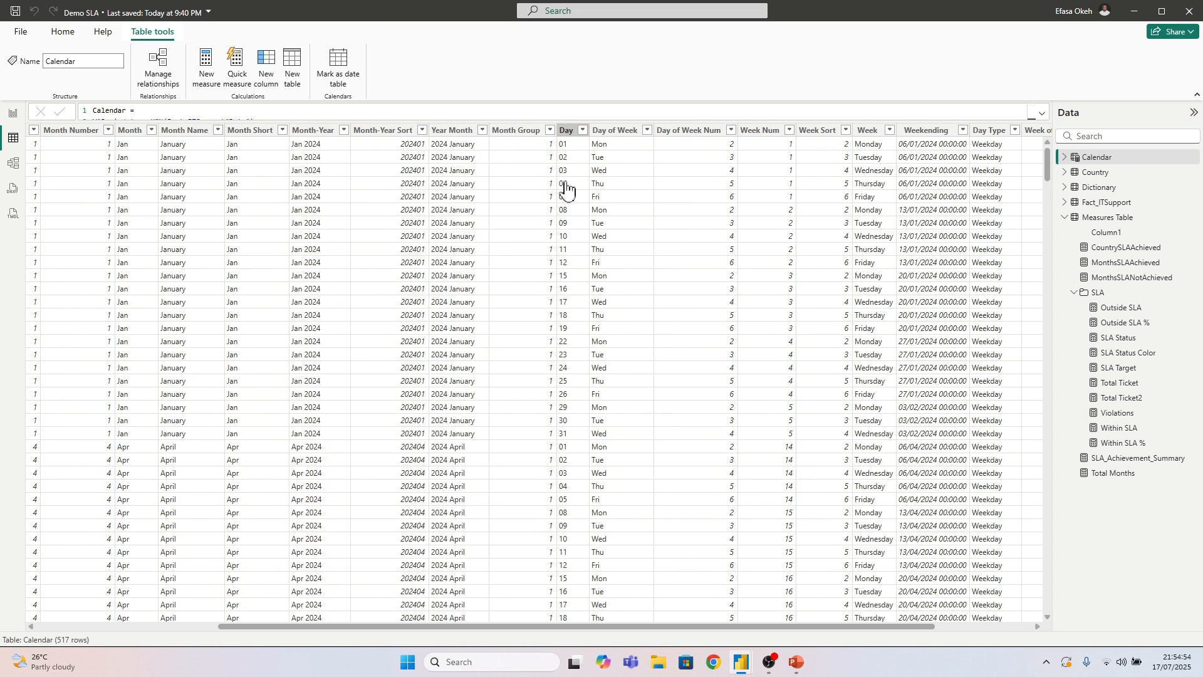
click(567, 287)
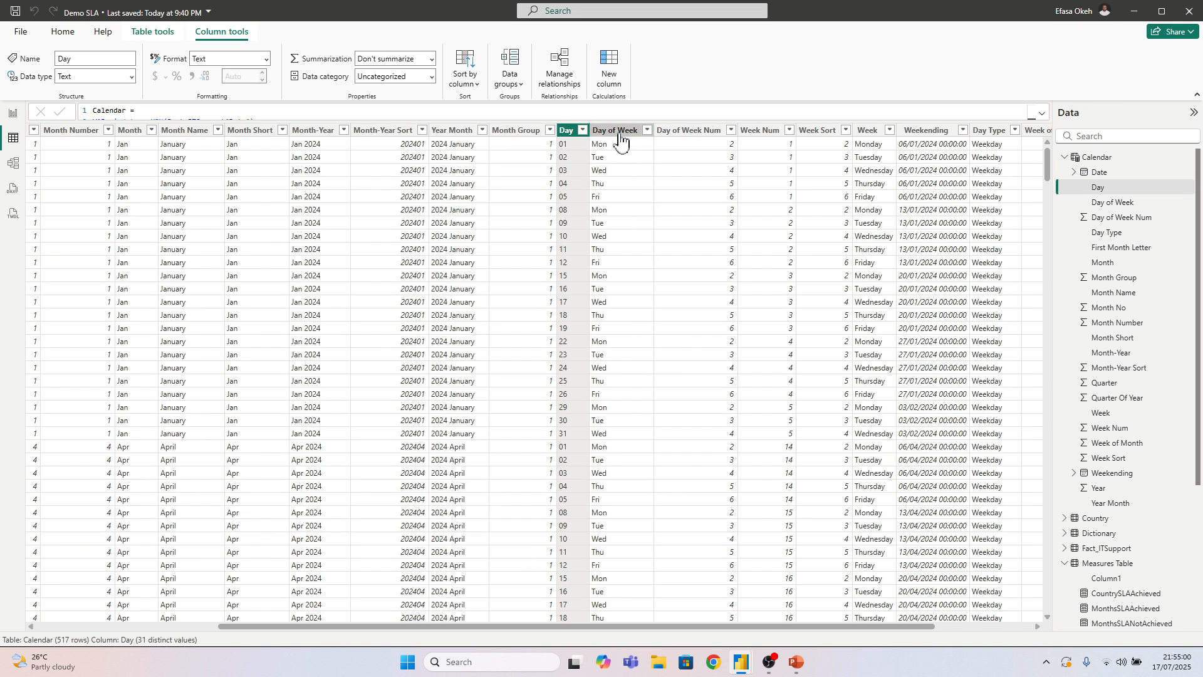
click(613, 250)
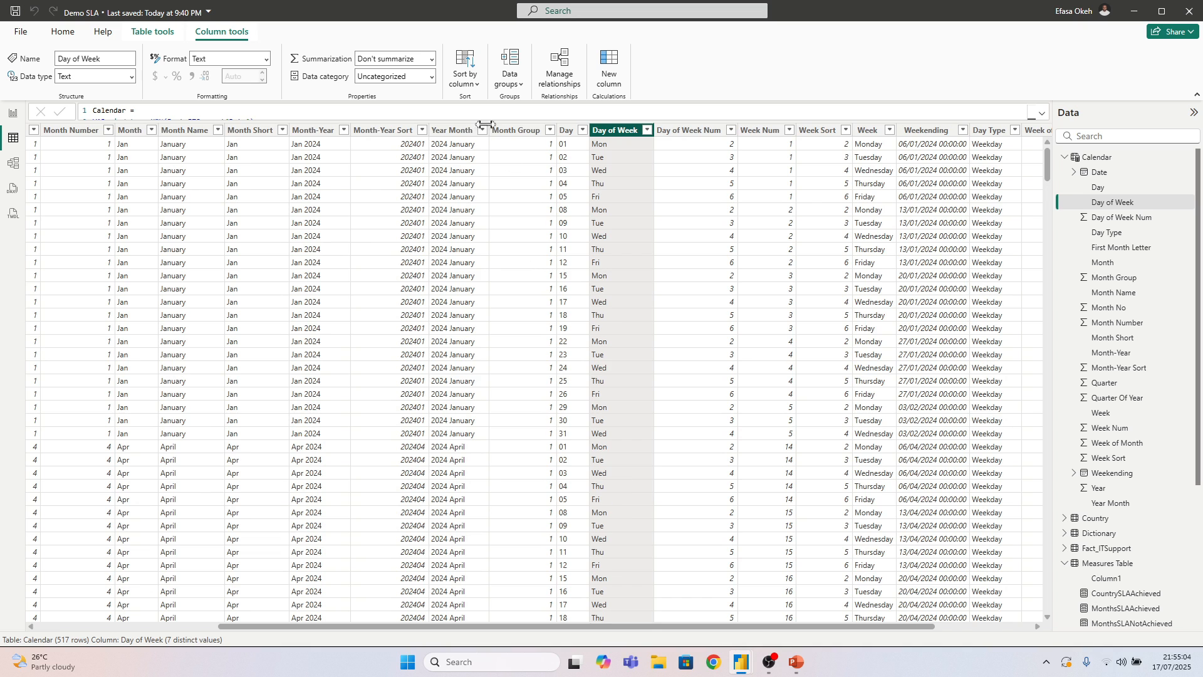
click(473, 88)
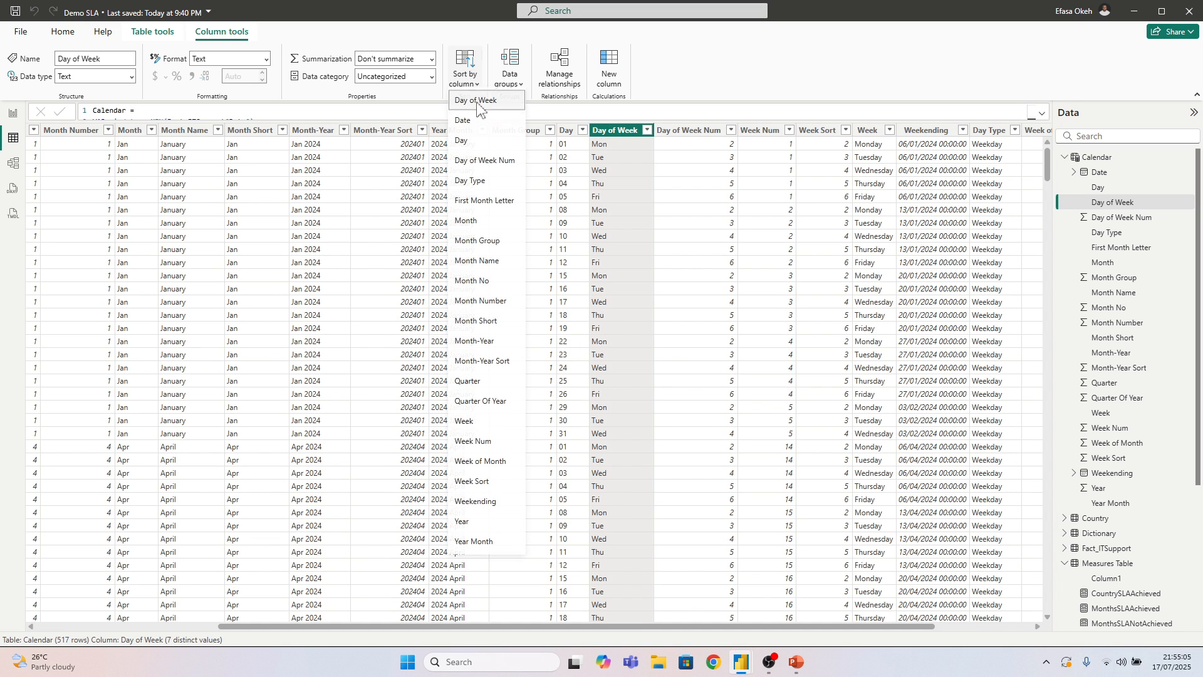
click(474, 146)
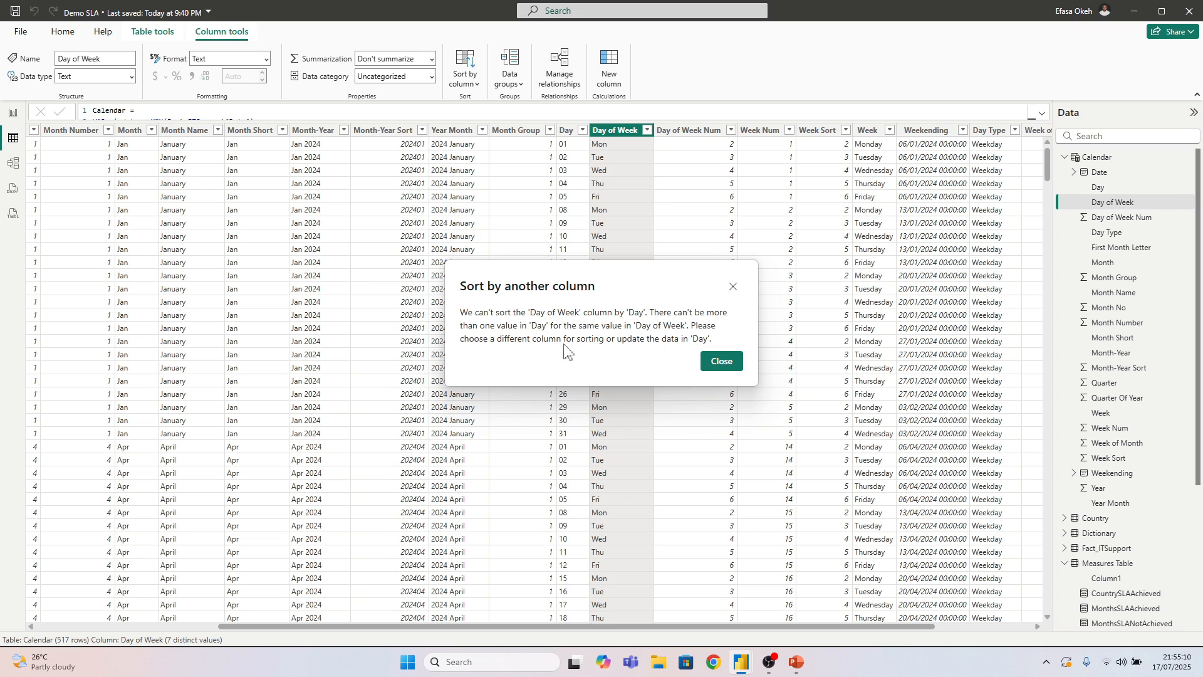
click(717, 364)
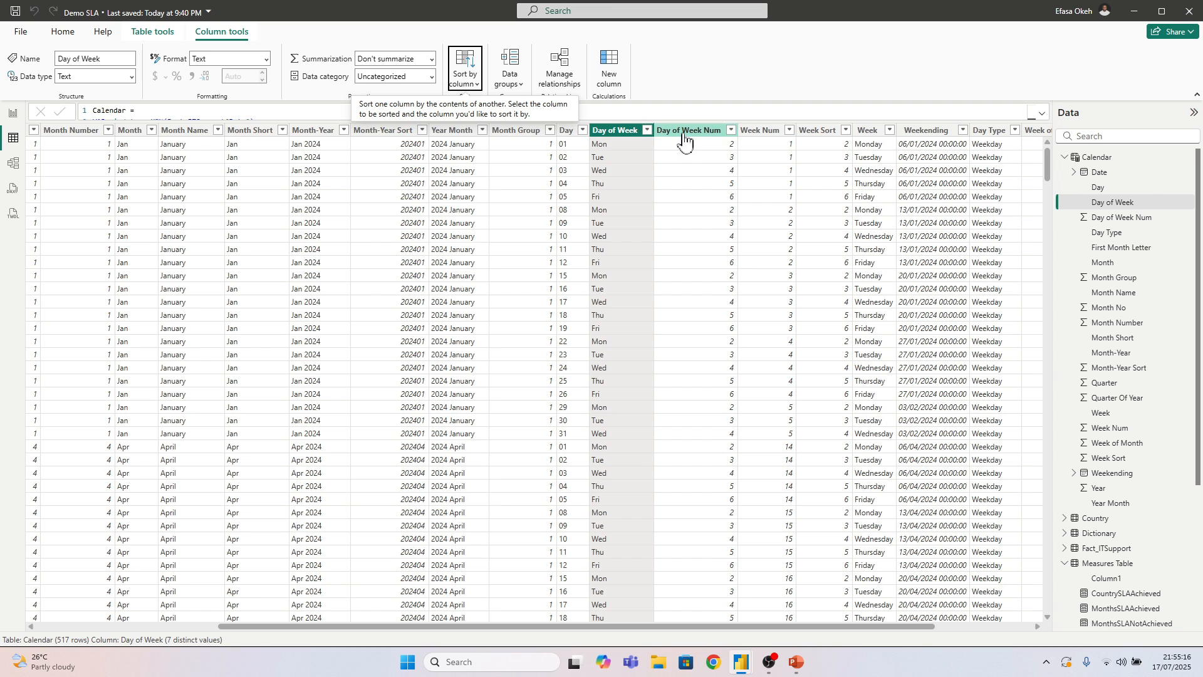
Sort the Calendar table's Day of Week column by Day of Week Num and return to the report page
mouse_move(635, 626)
mouse_down()
mouse_move(750, 638)
mouse_move(615, 635)
mouse_up()
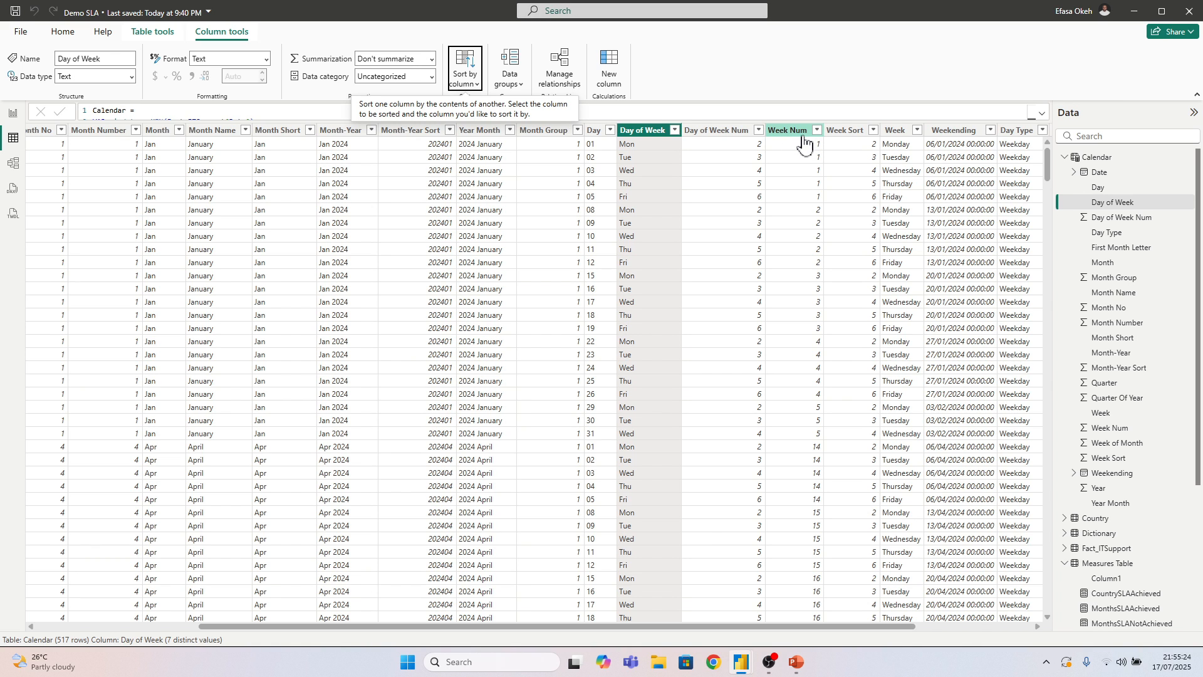
click(736, 133)
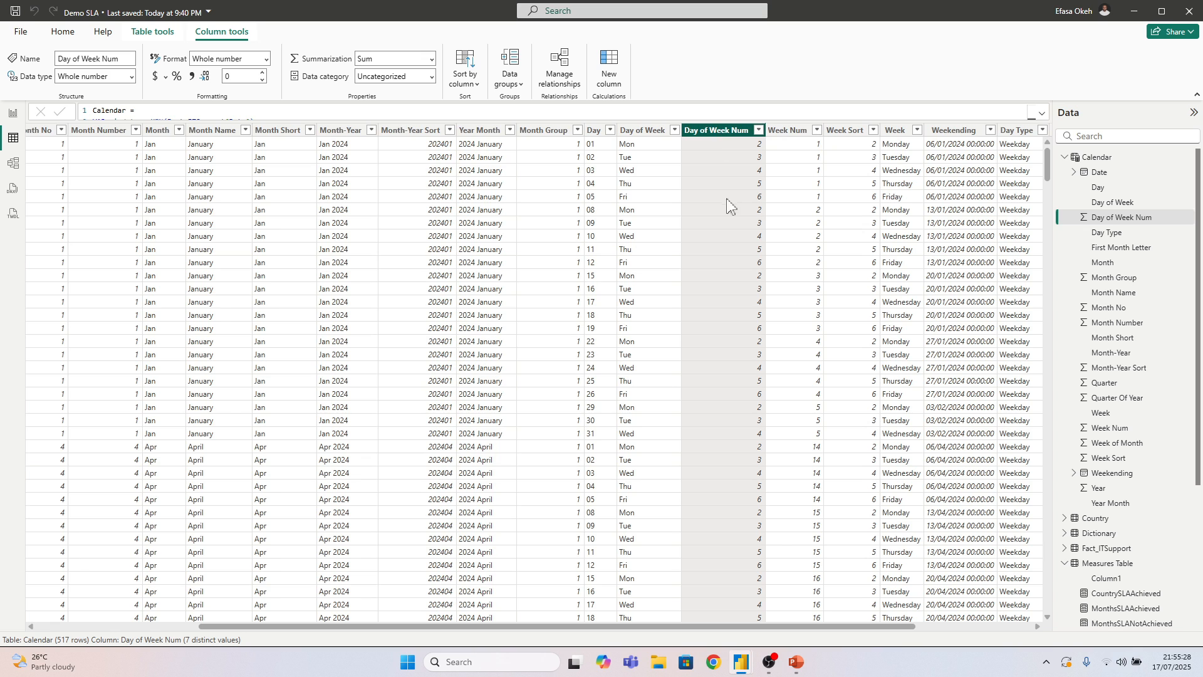
click(634, 135)
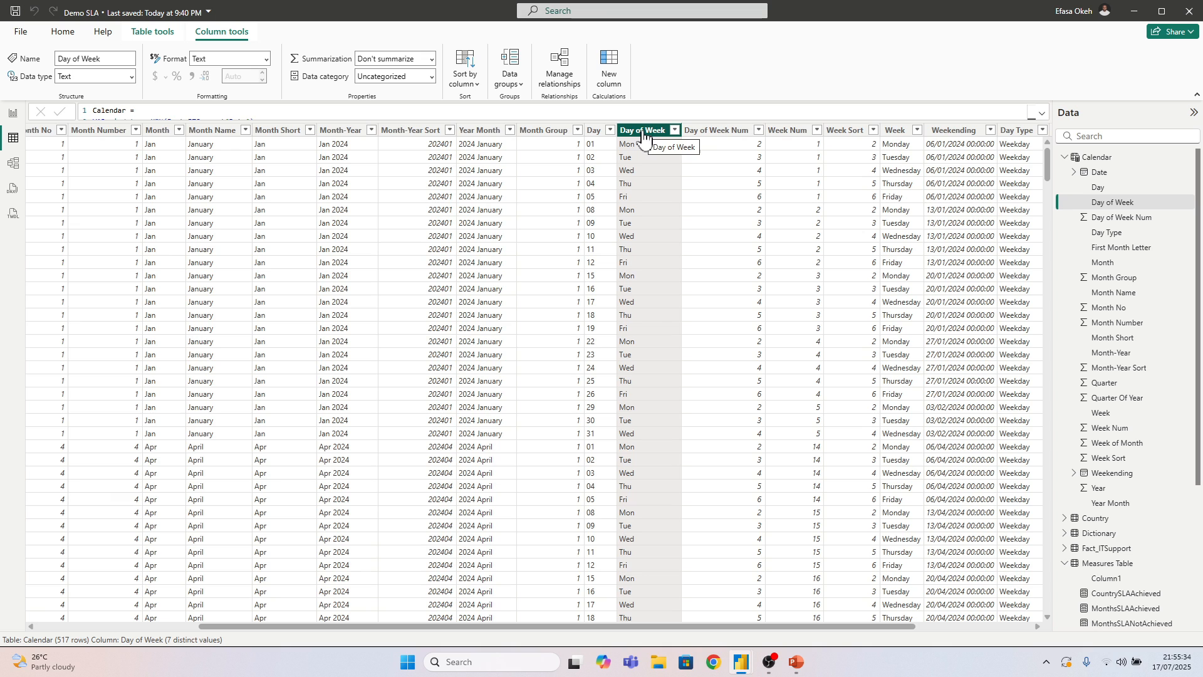
click(729, 133)
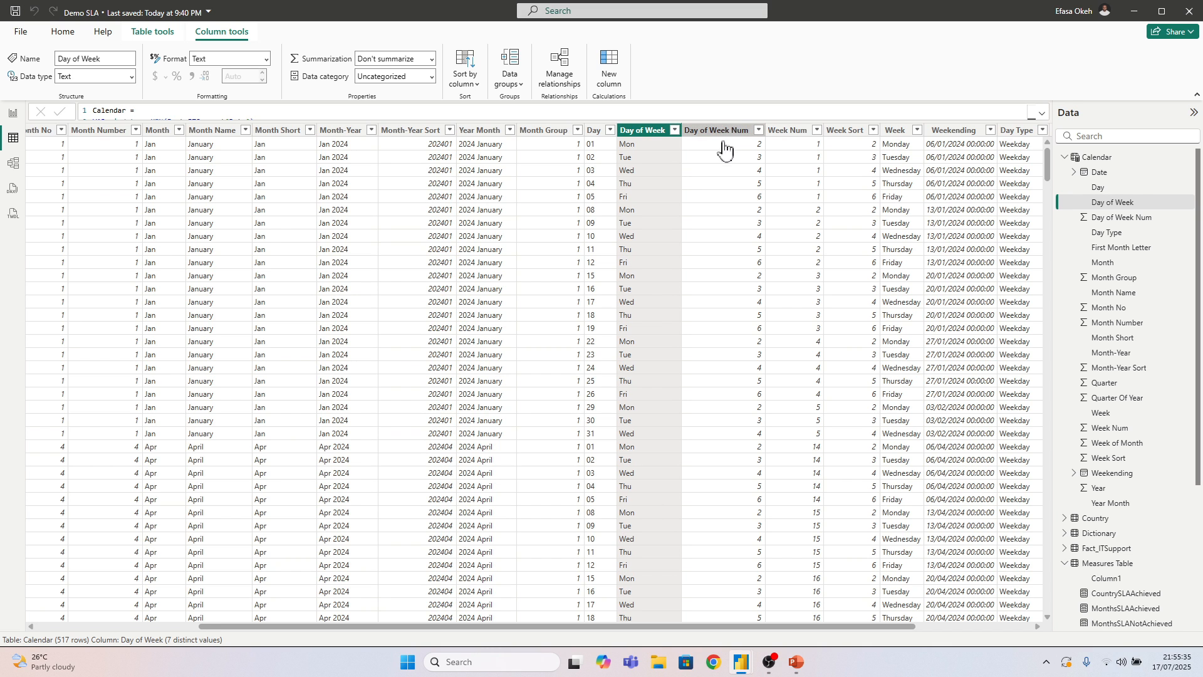
click(648, 141)
click(466, 71)
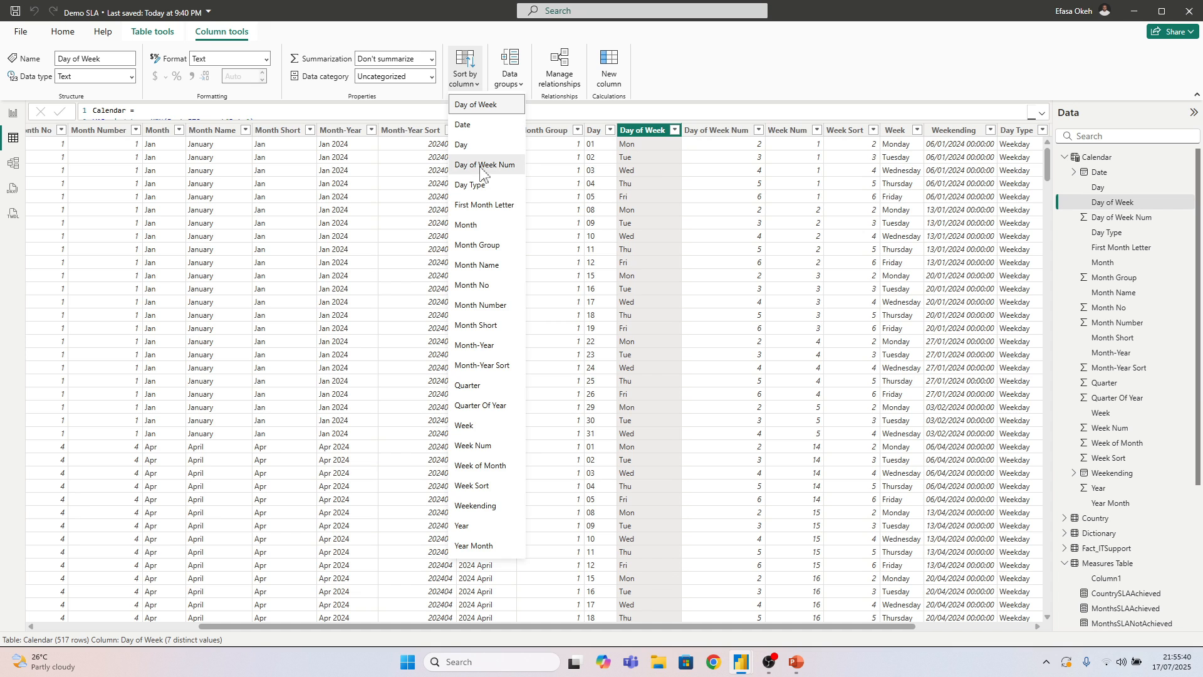
click(482, 166)
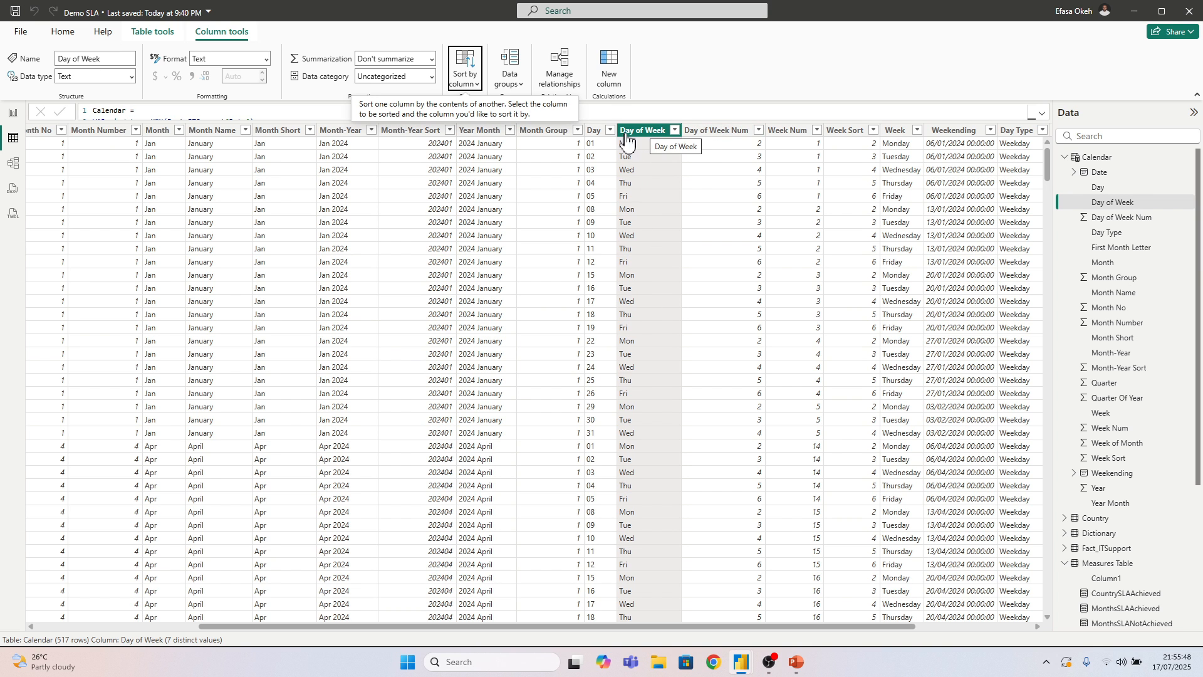
click(13, 114)
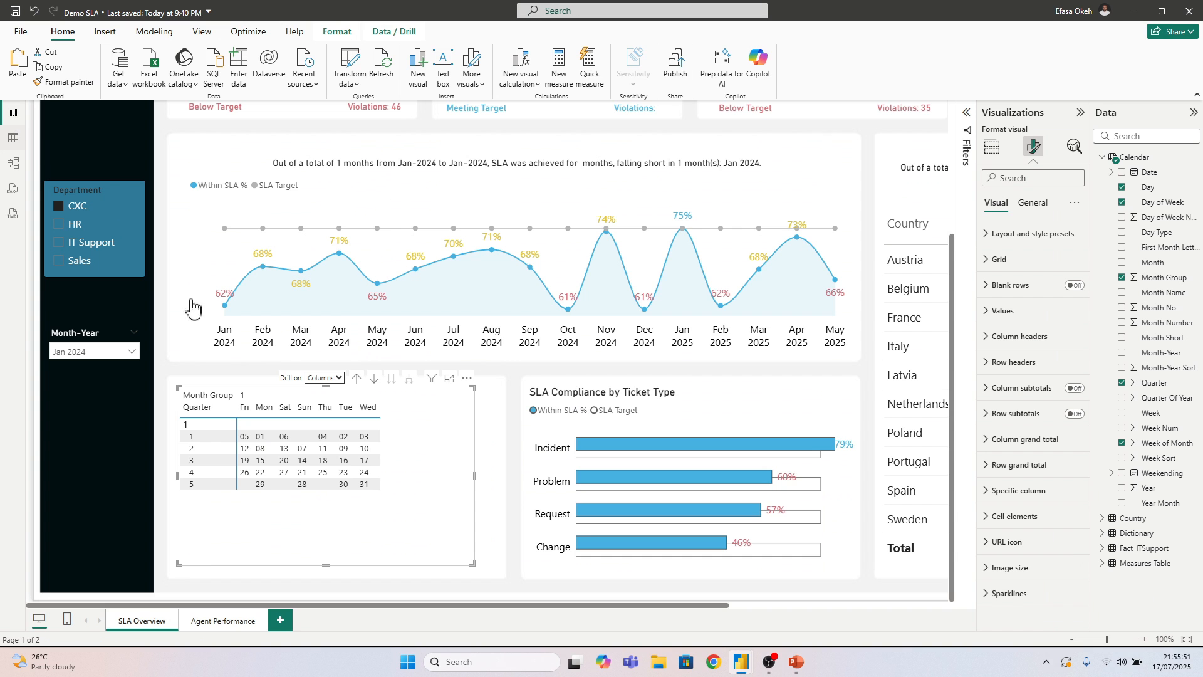
Examine which fields the calendar matrix can be sorted by
click(467, 377)
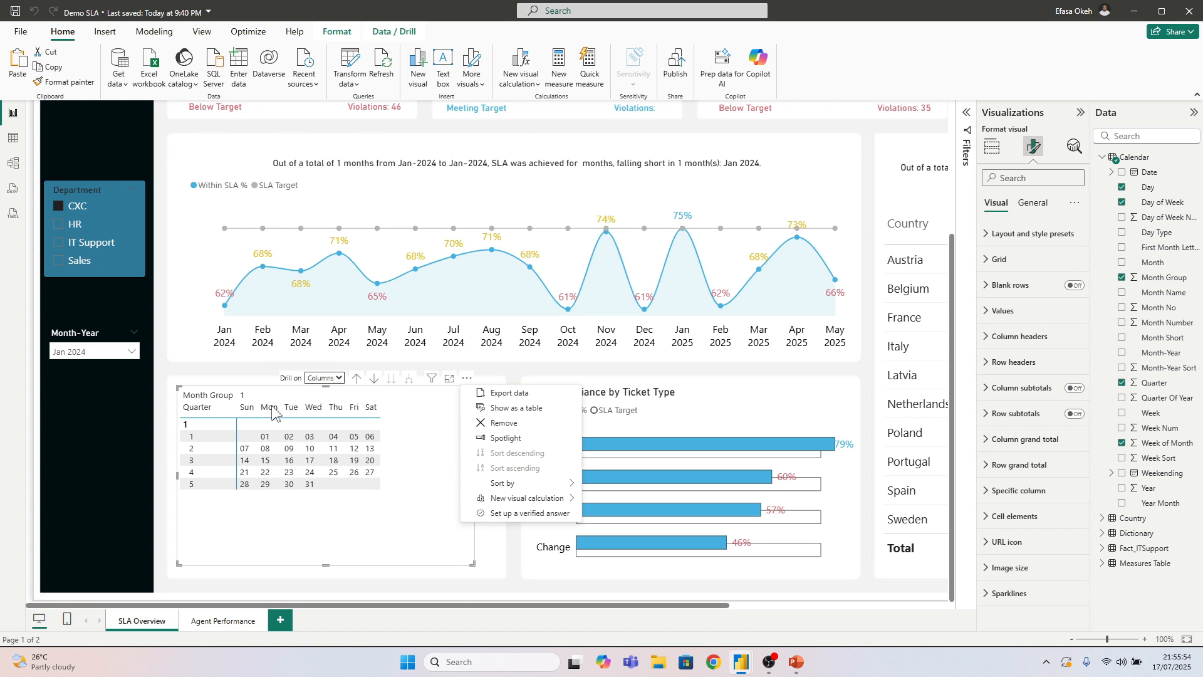
click(487, 562)
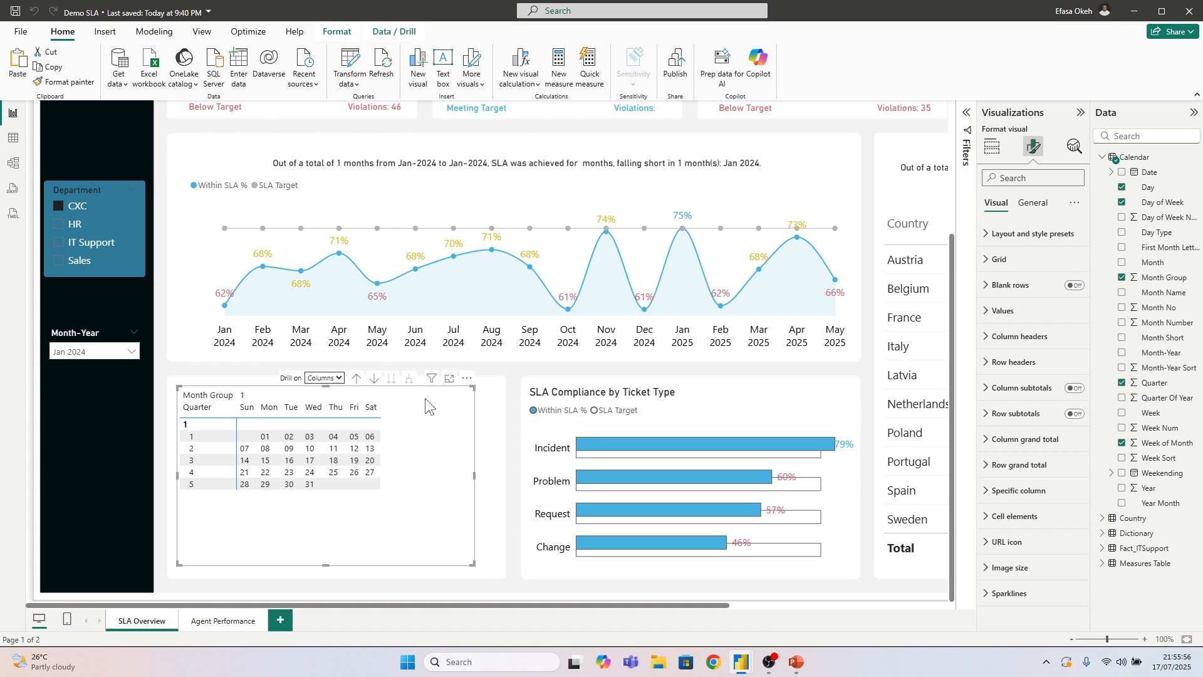
click(467, 379)
mouse_move(501, 484)
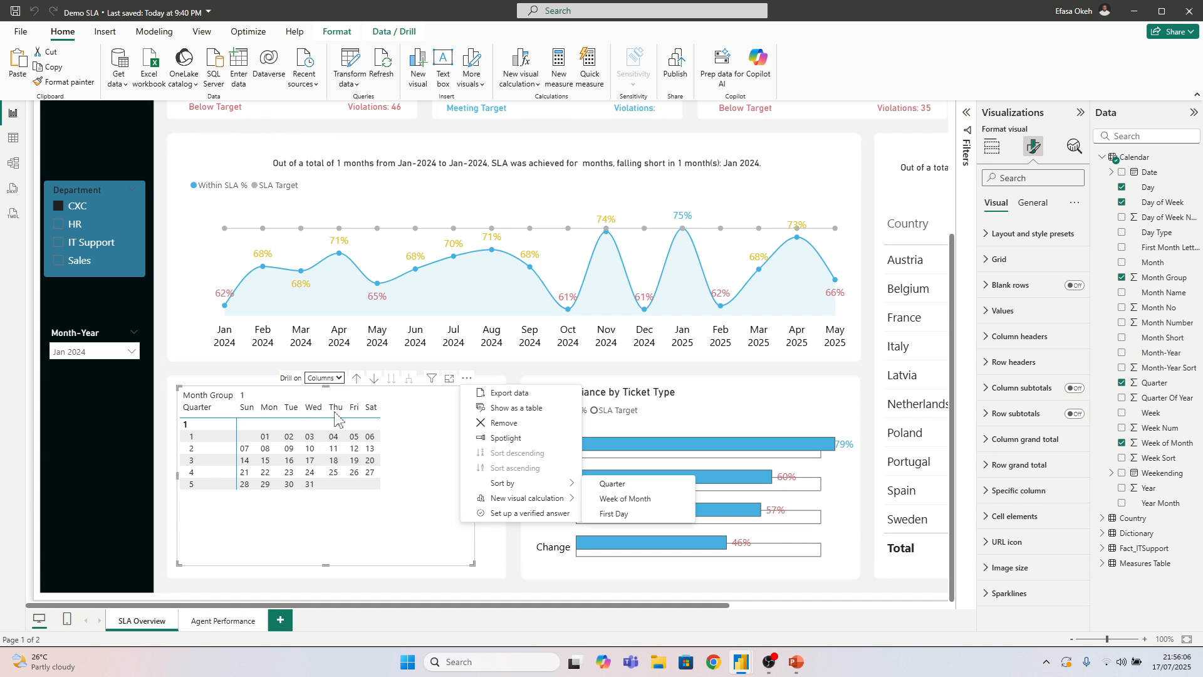
click(486, 544)
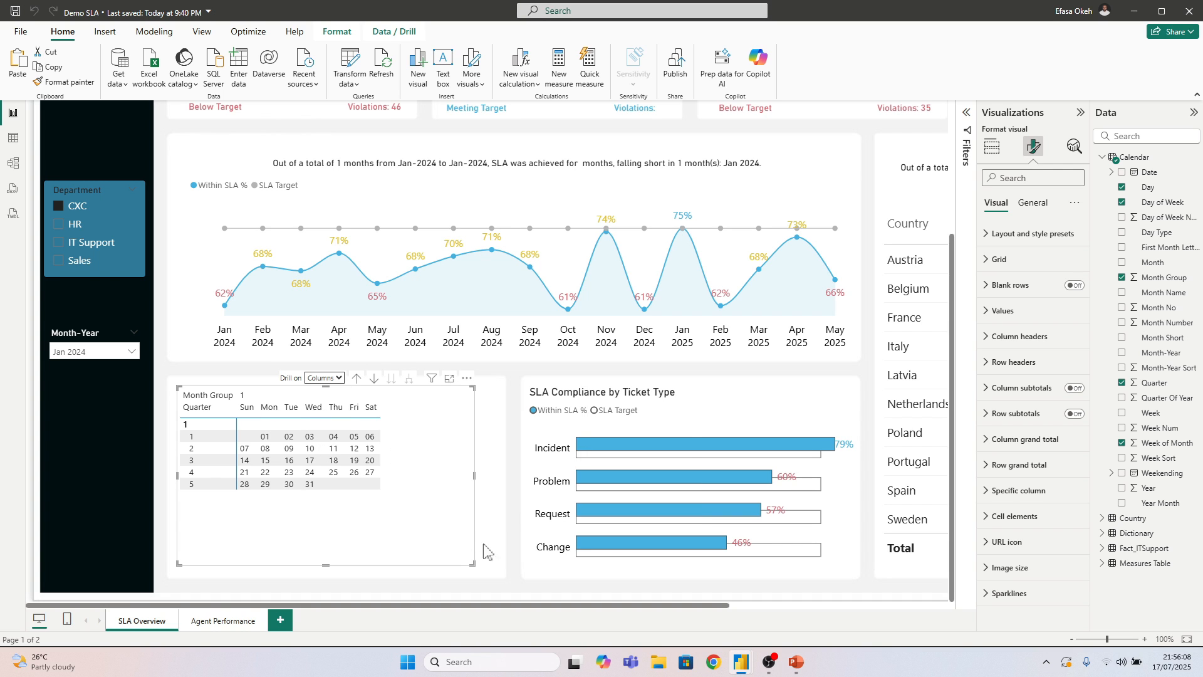
Shrink the calendar matrix and reposition it inside its card below the SLA trend chart
mouse_move(451, 546)
mouse_down()
mouse_move(474, 547)
mouse_move(451, 526)
mouse_up()
drag(503, 567, 417, 521)
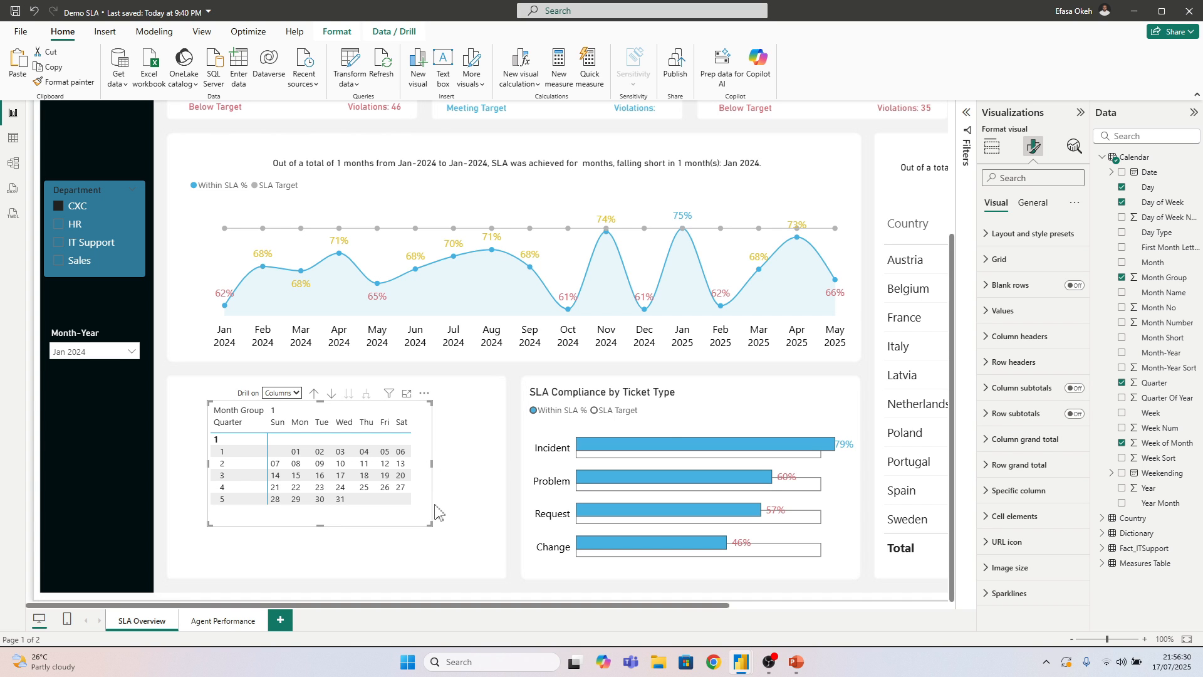
drag(430, 516, 423, 512)
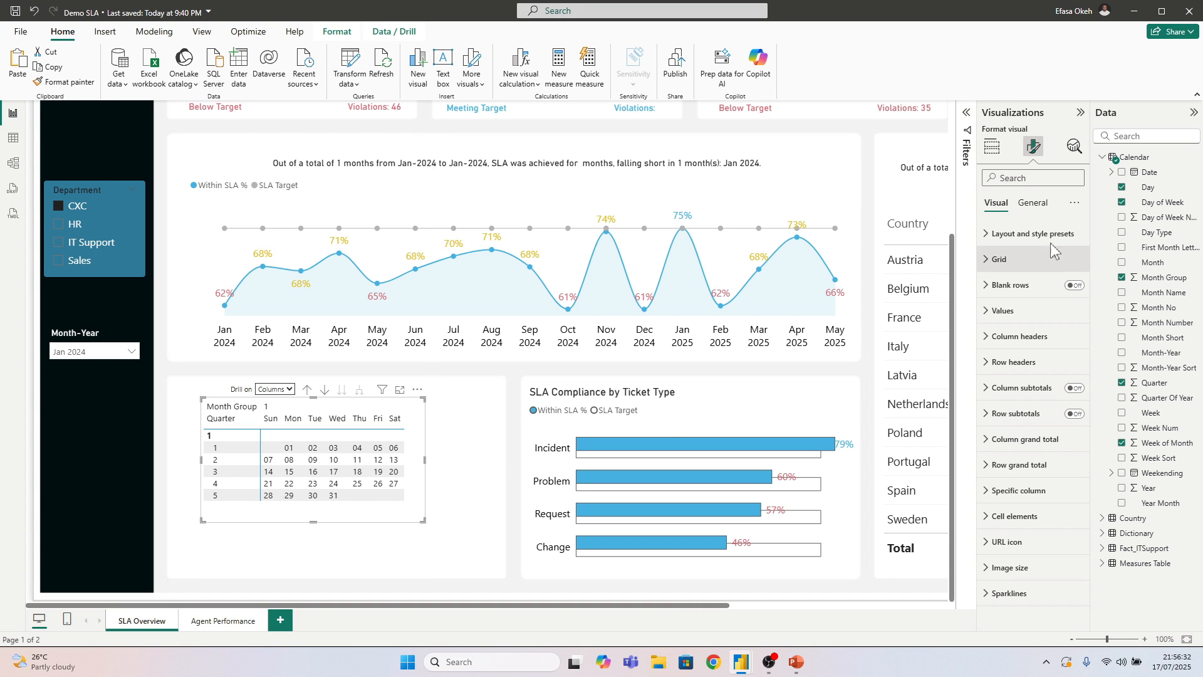
Set the calendar matrix's style preset to None and its layout to Tabular, and widen it to fit all weekday columns
click(1025, 235)
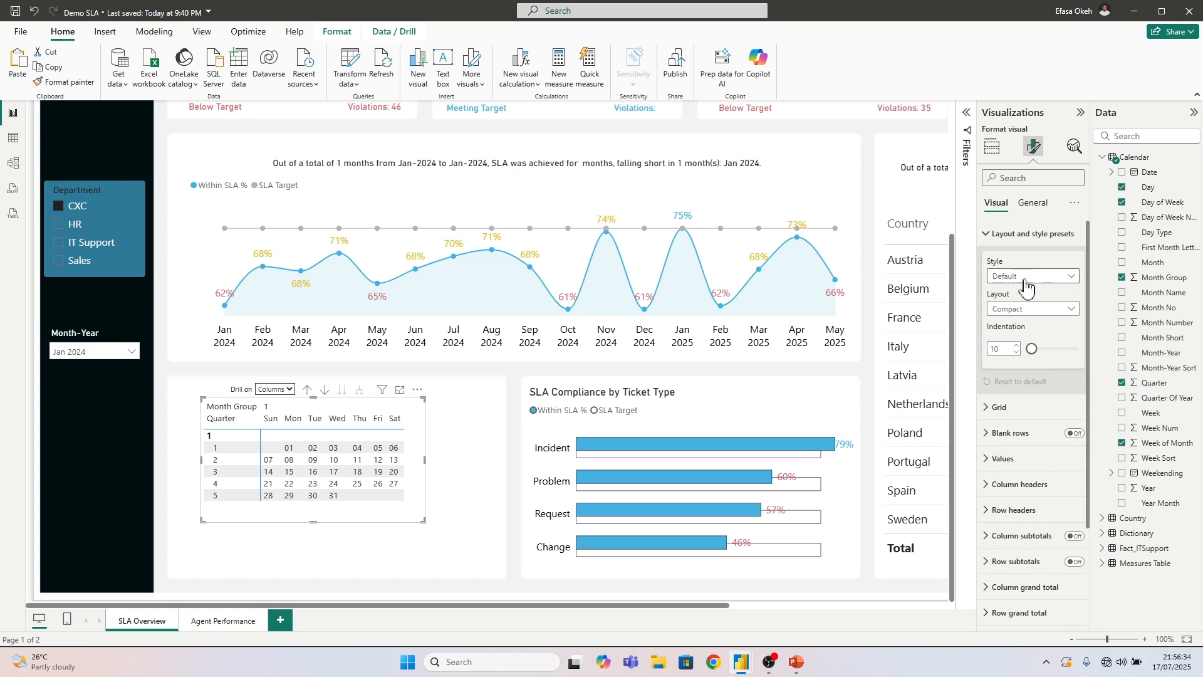
click(1020, 277)
click(1014, 309)
click(1020, 310)
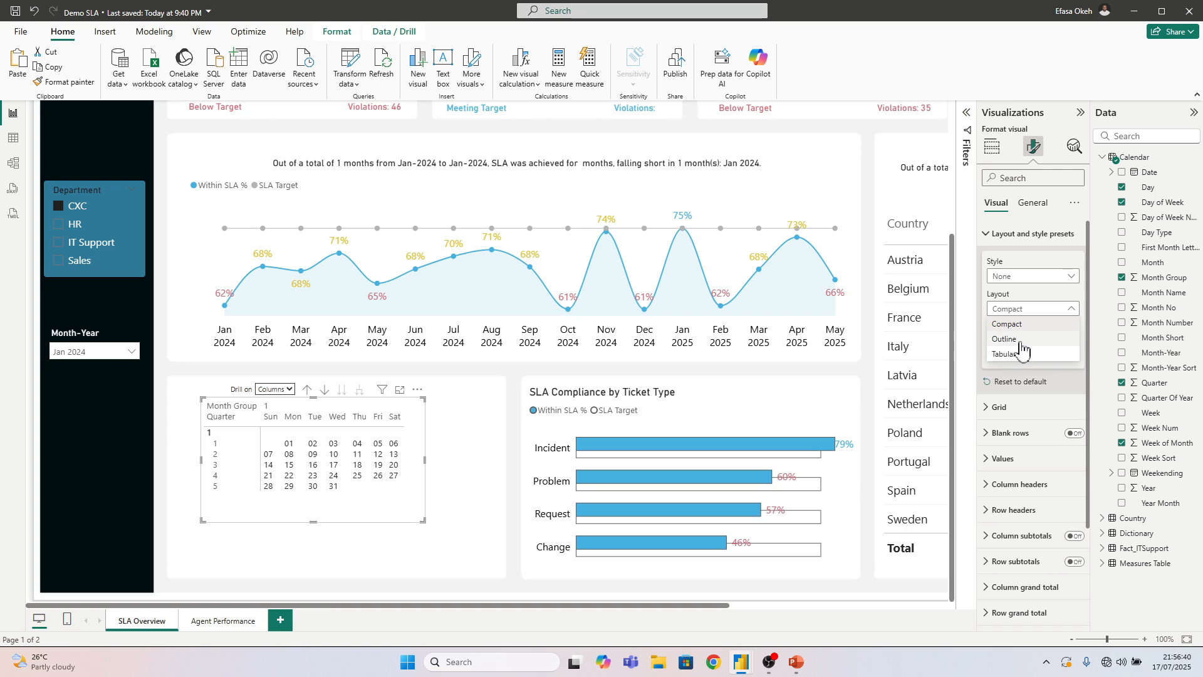
click(1008, 339)
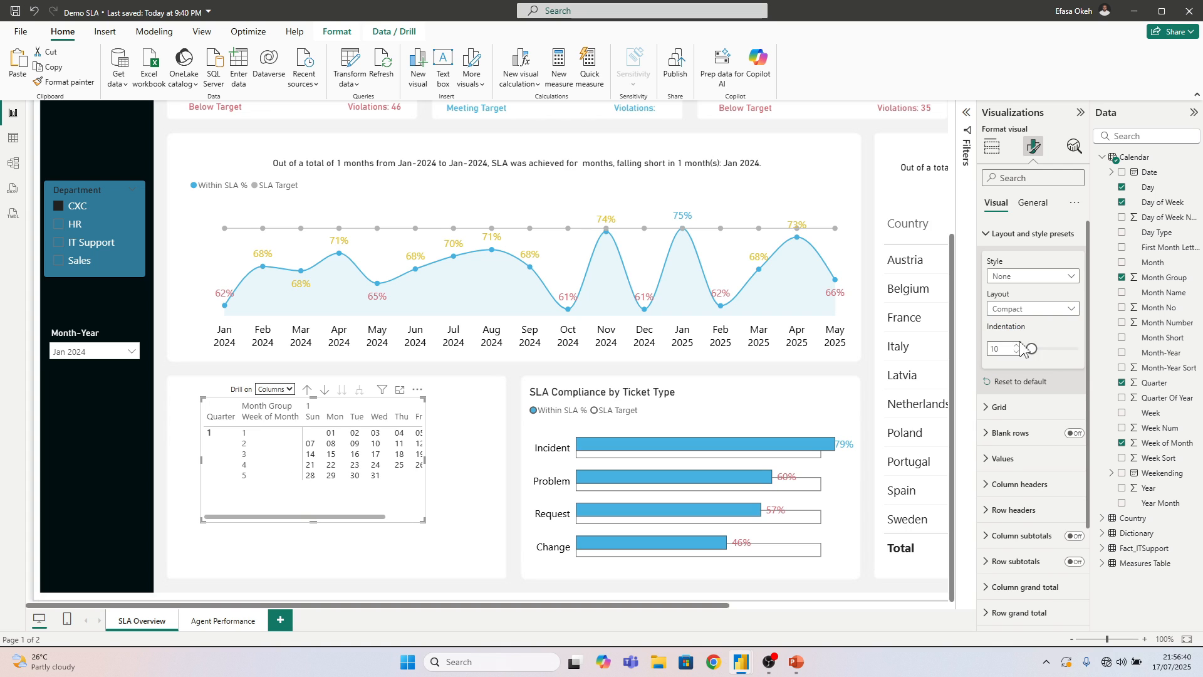
click(1015, 309)
click(1015, 355)
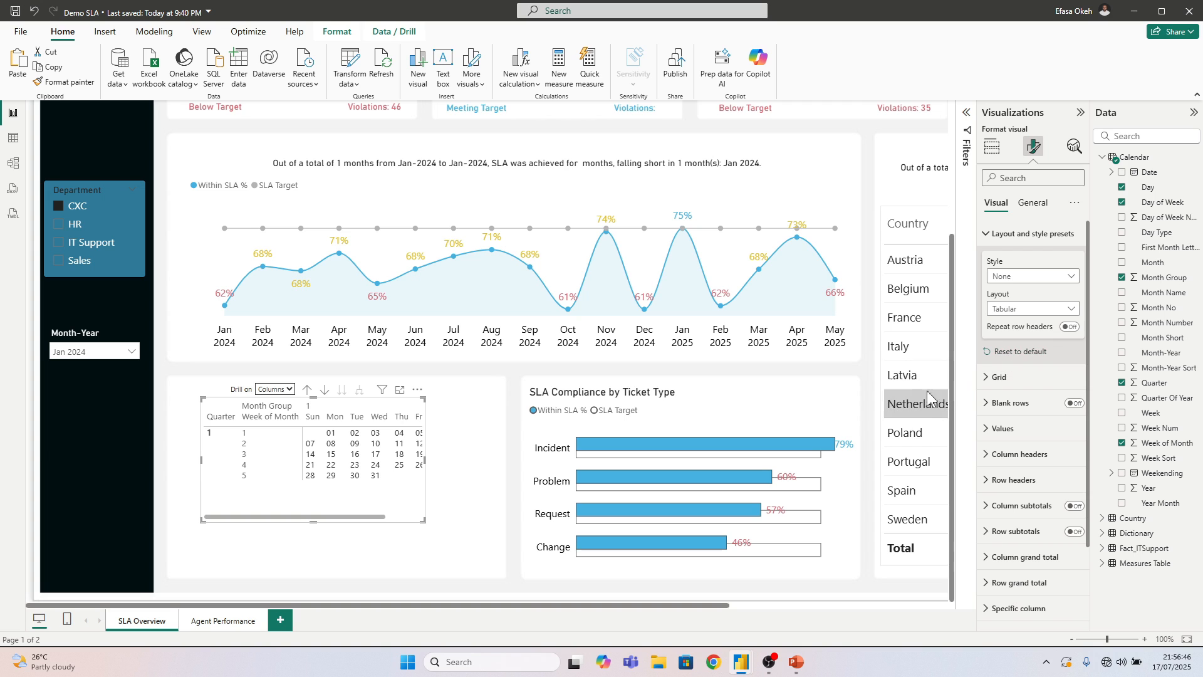
click(1010, 277)
click(1022, 307)
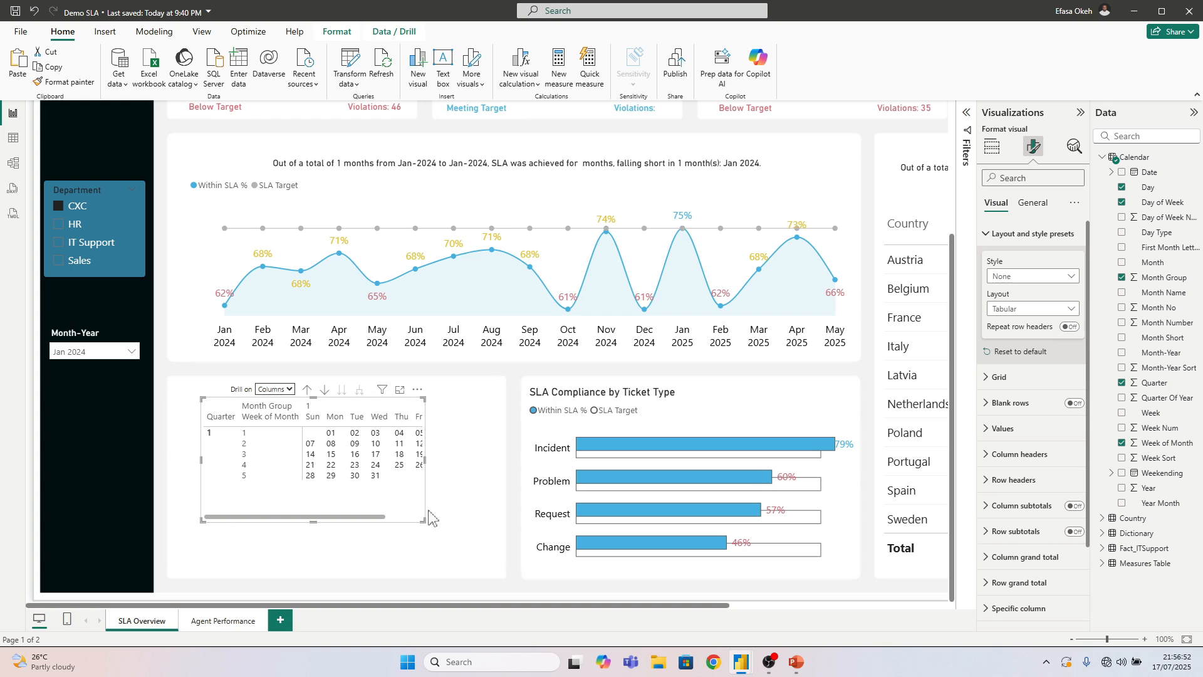
drag(420, 520, 482, 531)
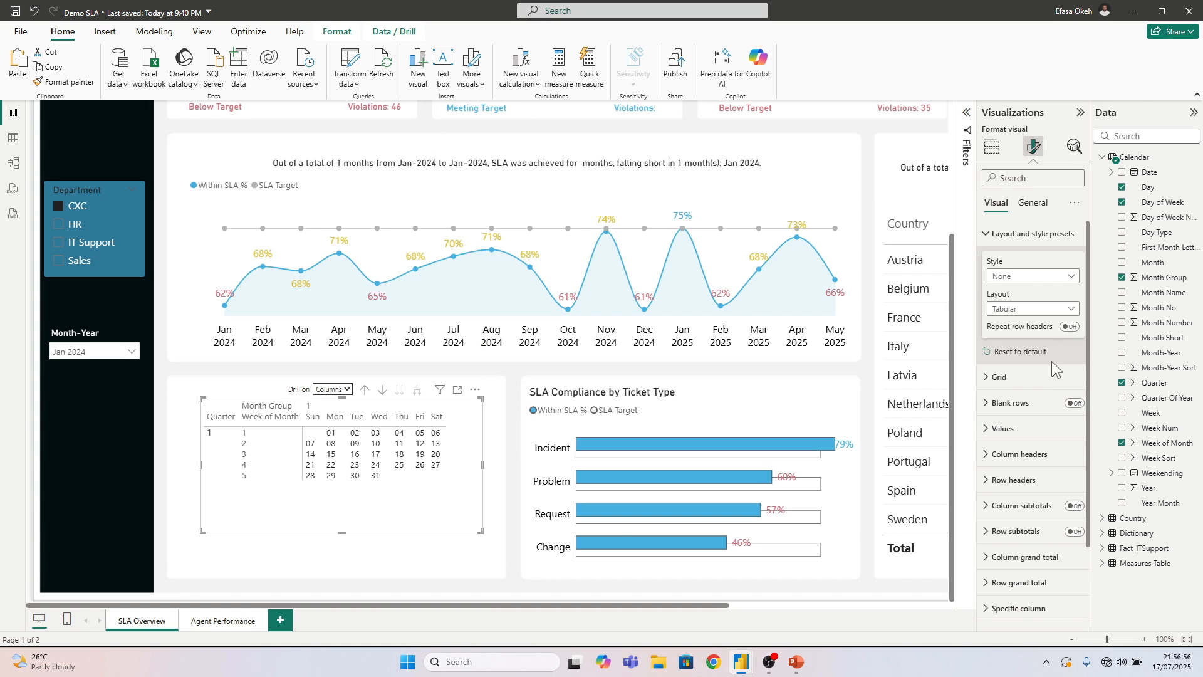
Try the blank rows option on the calendar matrix
click(1073, 403)
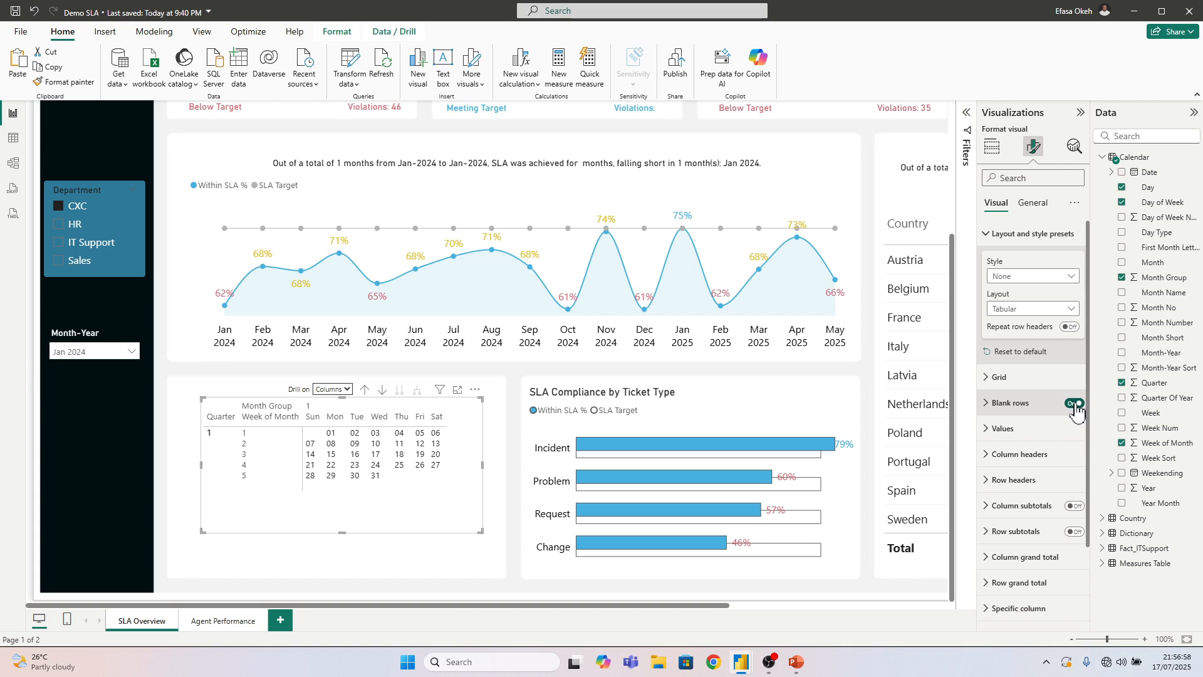
click(1073, 404)
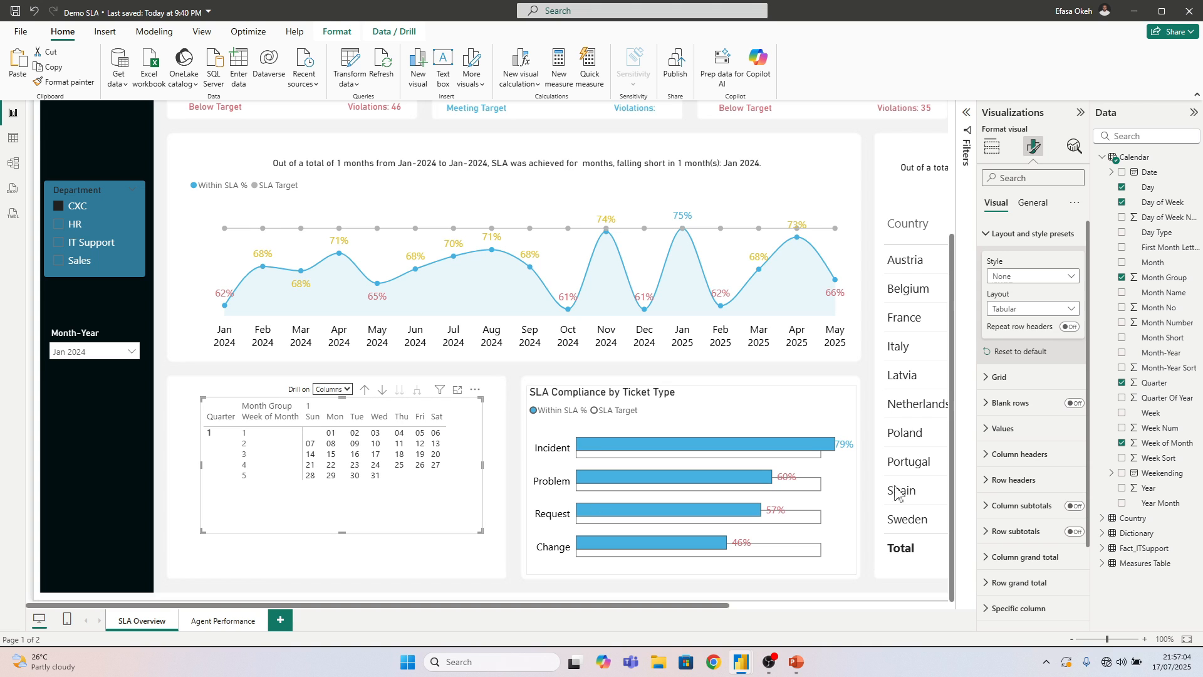
click(1002, 234)
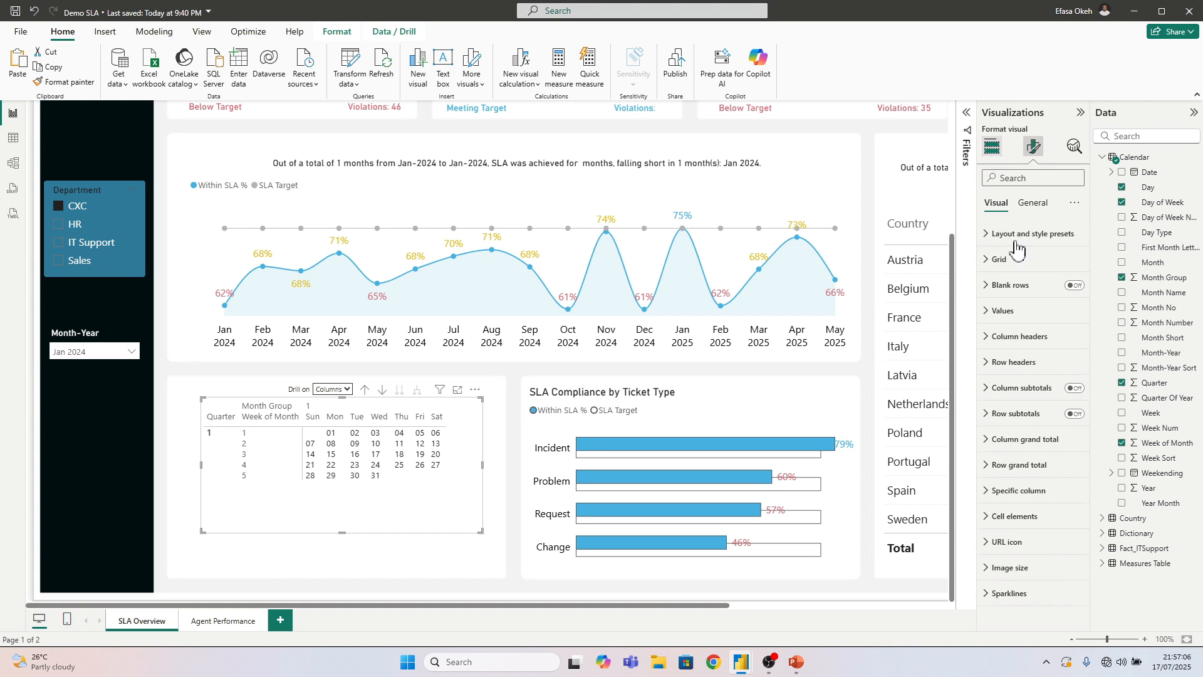
Rename the matrix's row fields for this visual, Quarter as Q and Week of Month as W
click(992, 147)
double_click(1013, 410)
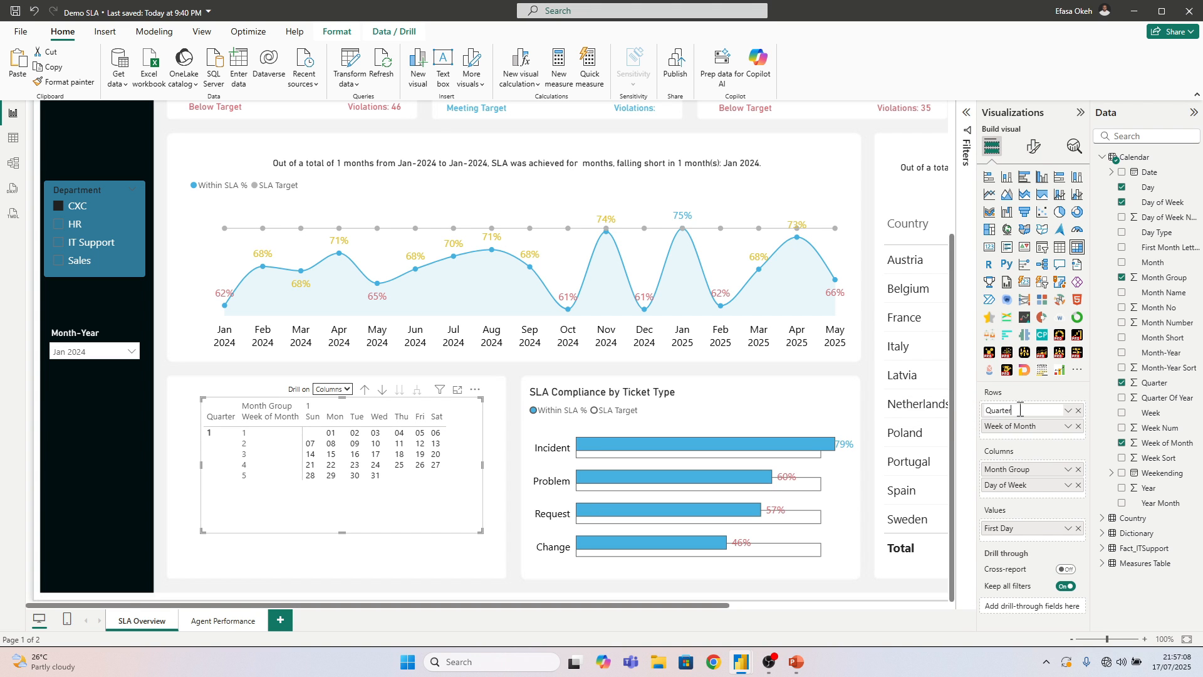
drag(1020, 410, 1002, 410)
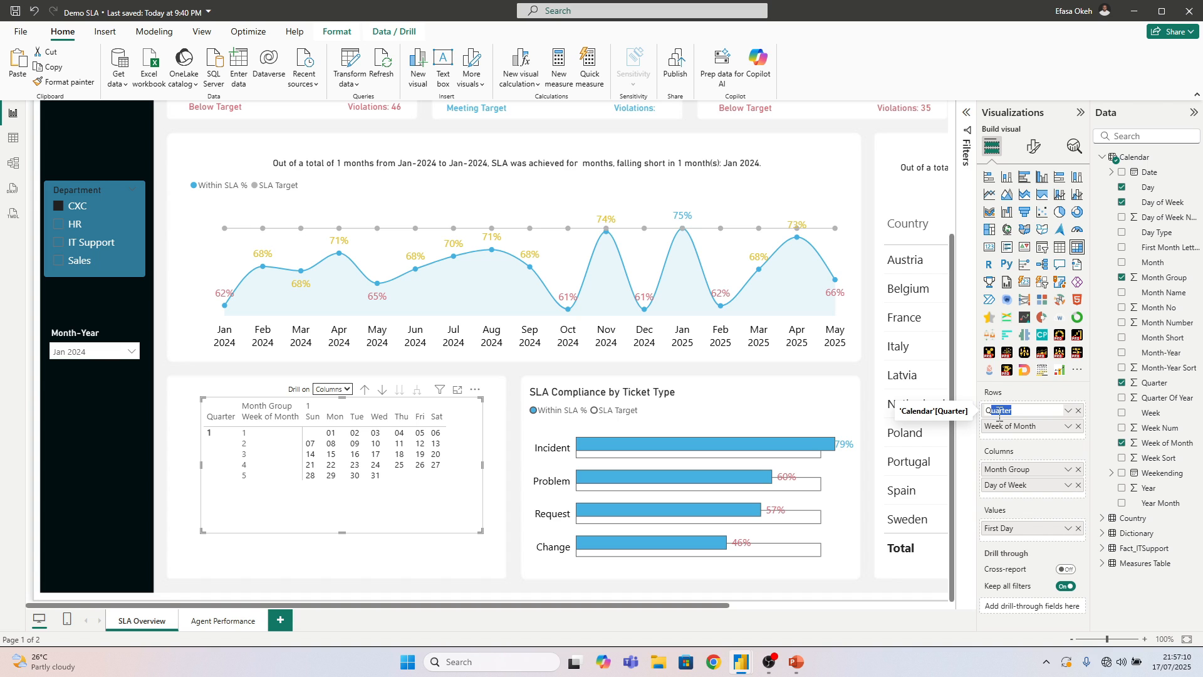
key(BackSpace)
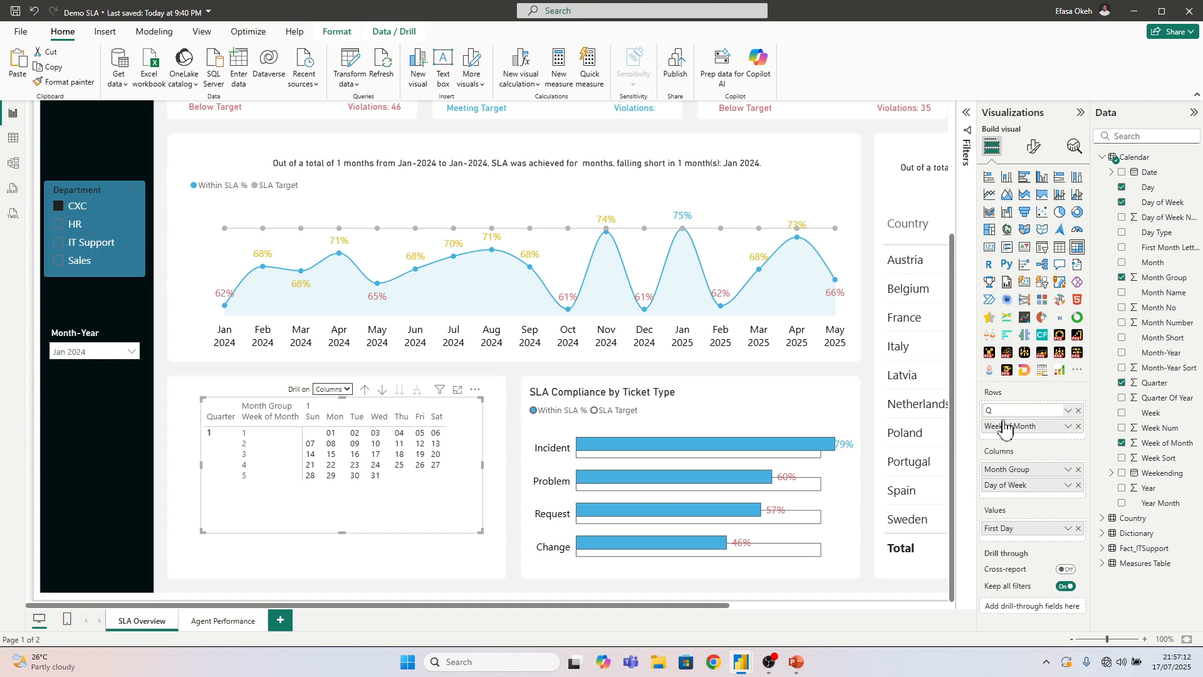
key(Return)
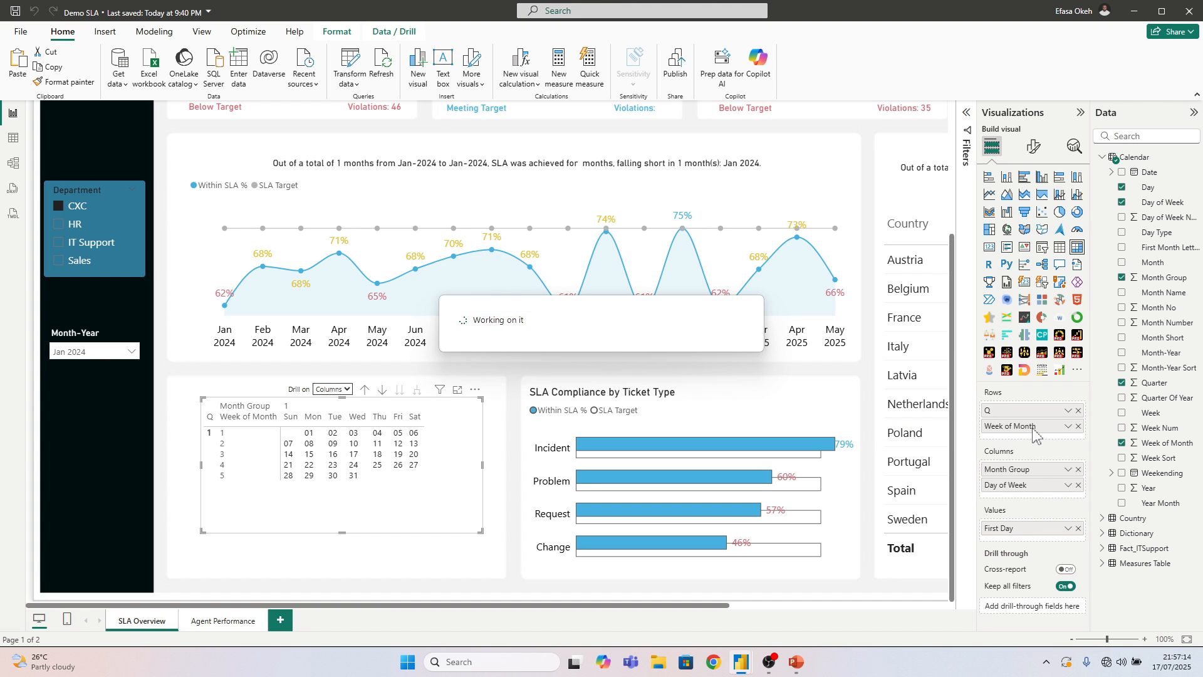
double_click(1042, 431)
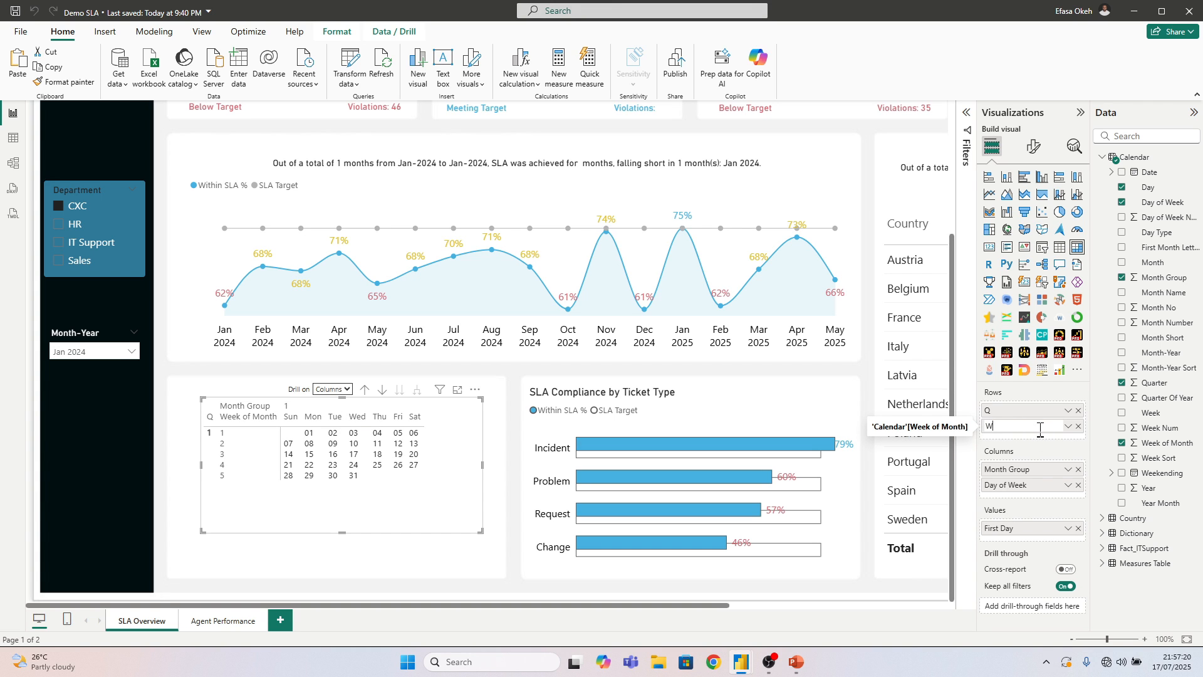
key(Return)
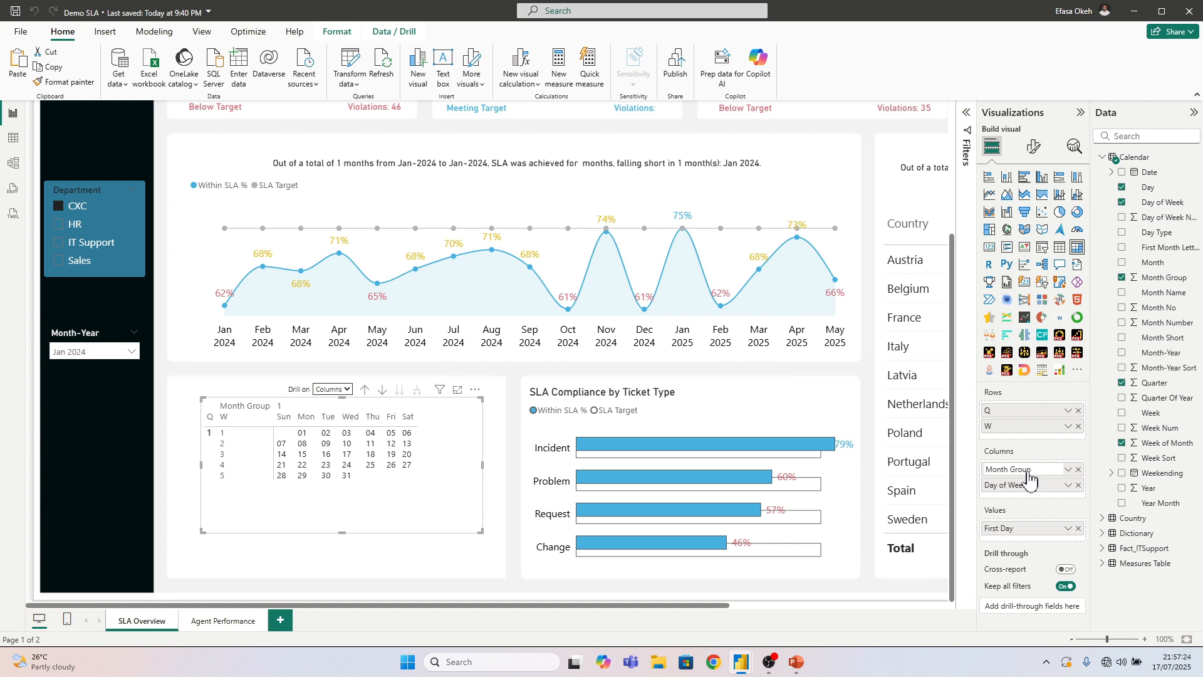
Rename the matrix's column fields for this visual, Month Group as M and Day of Week as D
double_click(1032, 470)
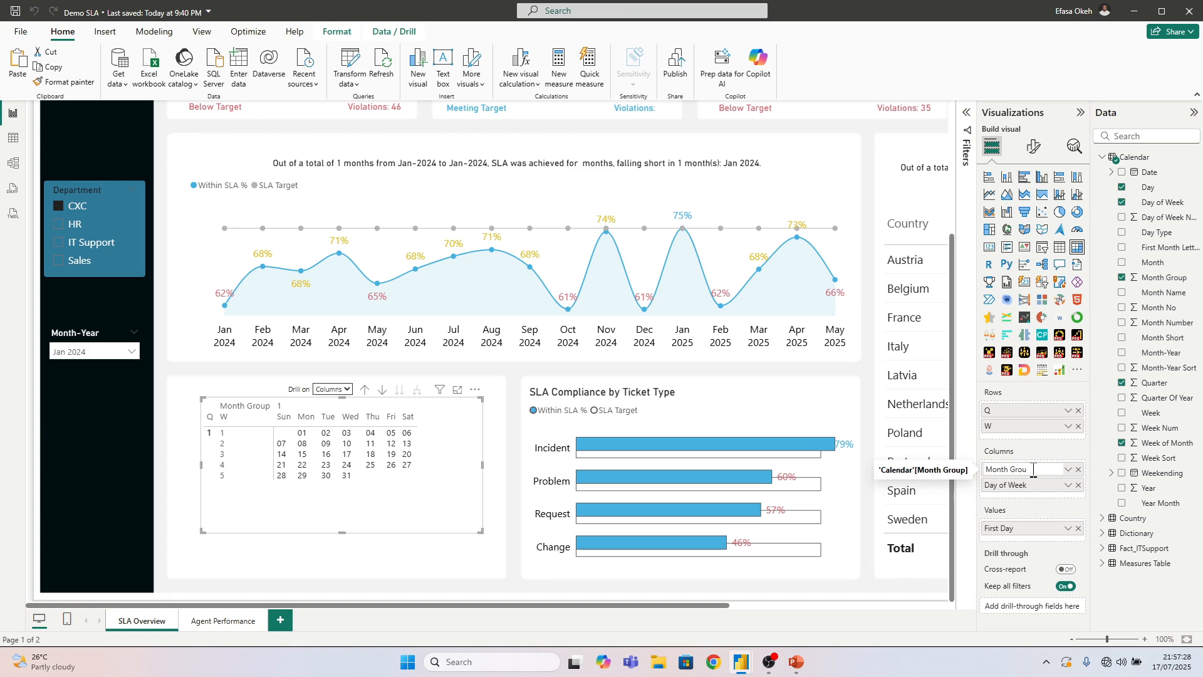
key(Return)
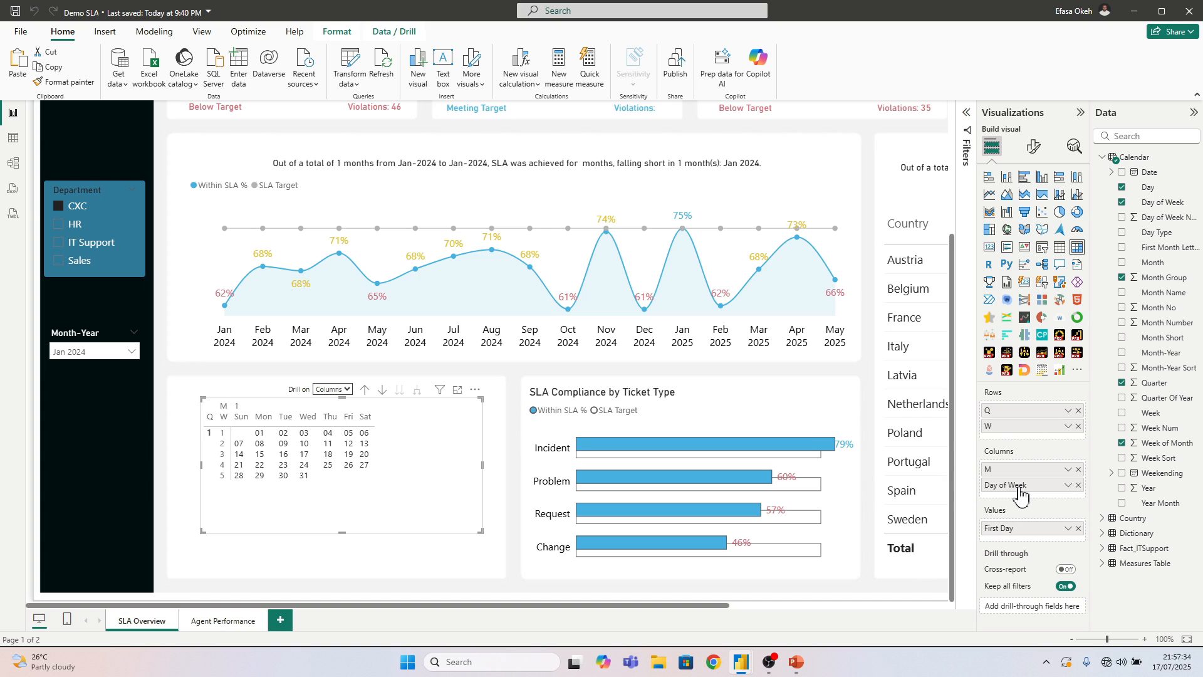
double_click(1021, 492)
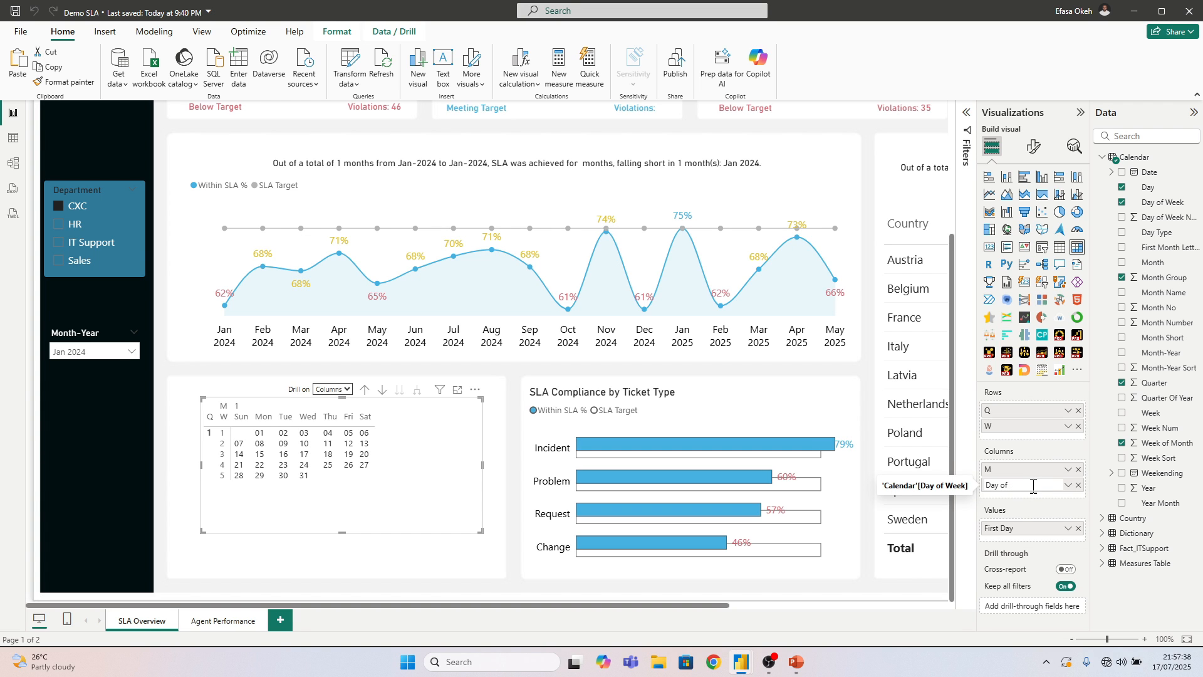
key(Return)
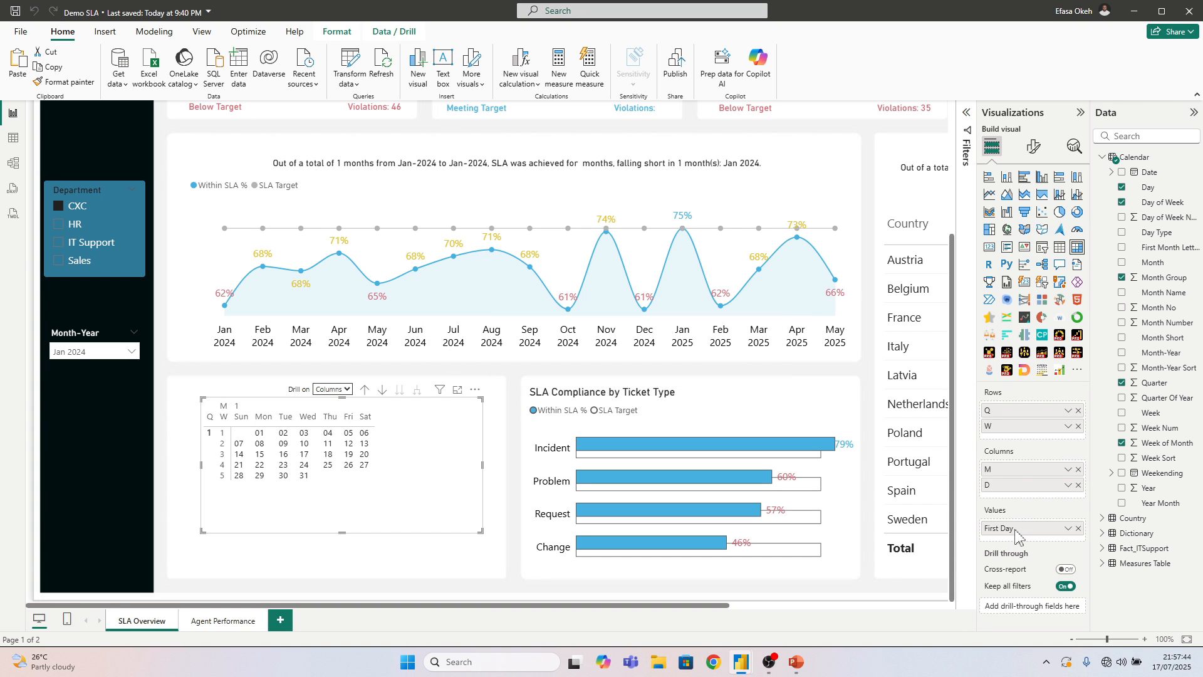
Collapse the Q column of the calendar matrix to zero width, then shrink the matrix into the upper left corner of its card
drag(467, 521, 469, 531)
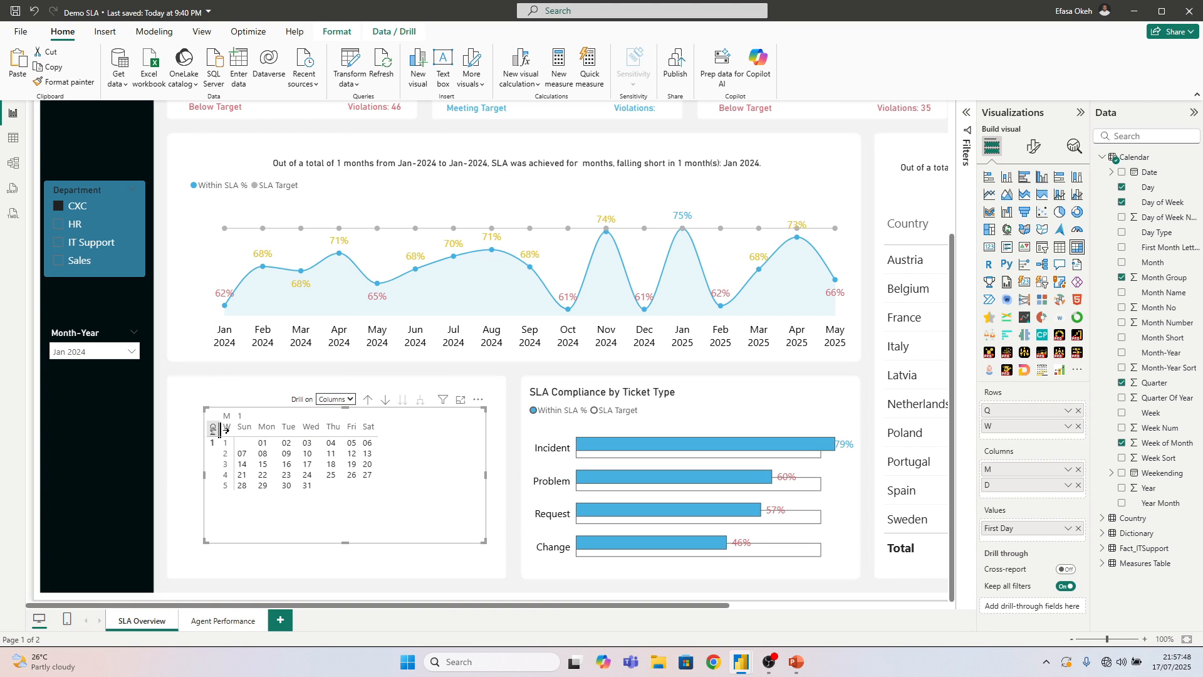
drag(220, 430, 205, 430)
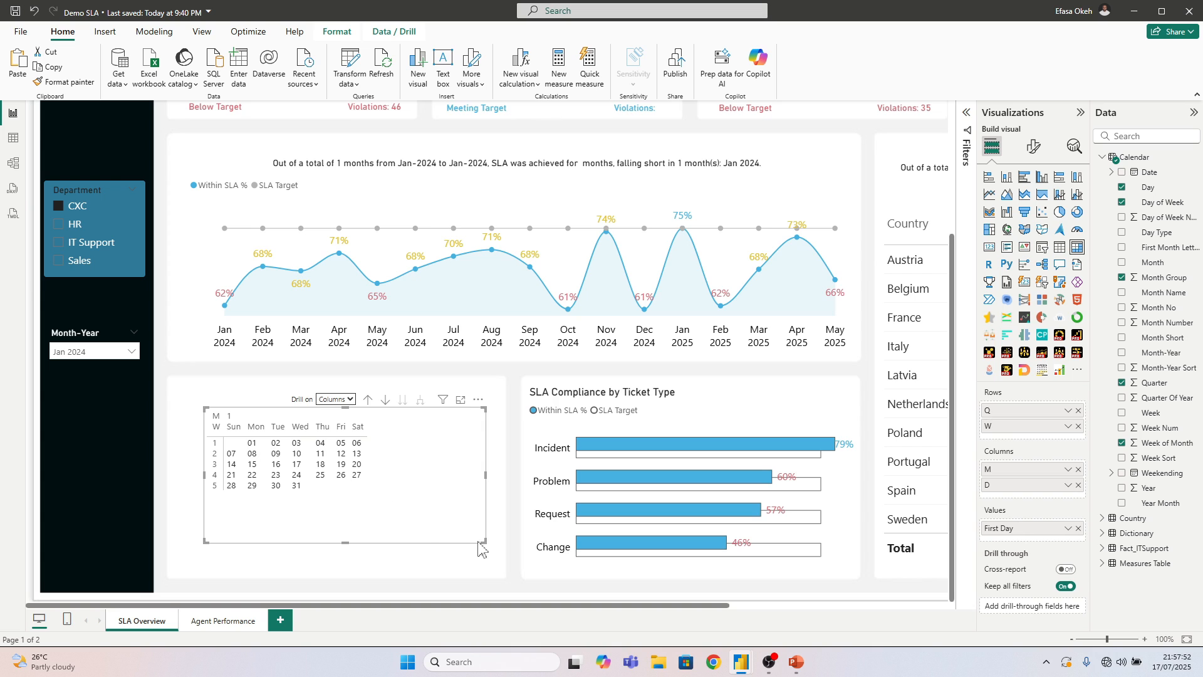
drag(484, 541, 390, 508)
drag(384, 408, 362, 393)
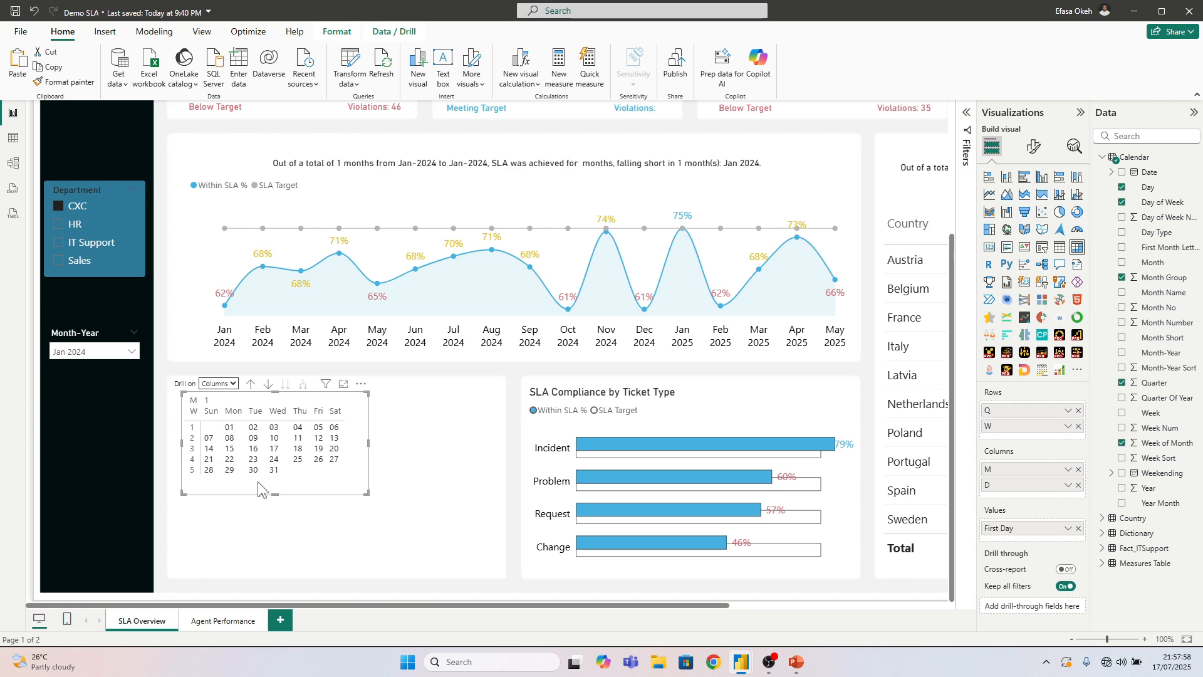
Check the calendar matrix with the Month-Year filter on Feb 2024, and return the filter to Jan 2024
click(89, 354)
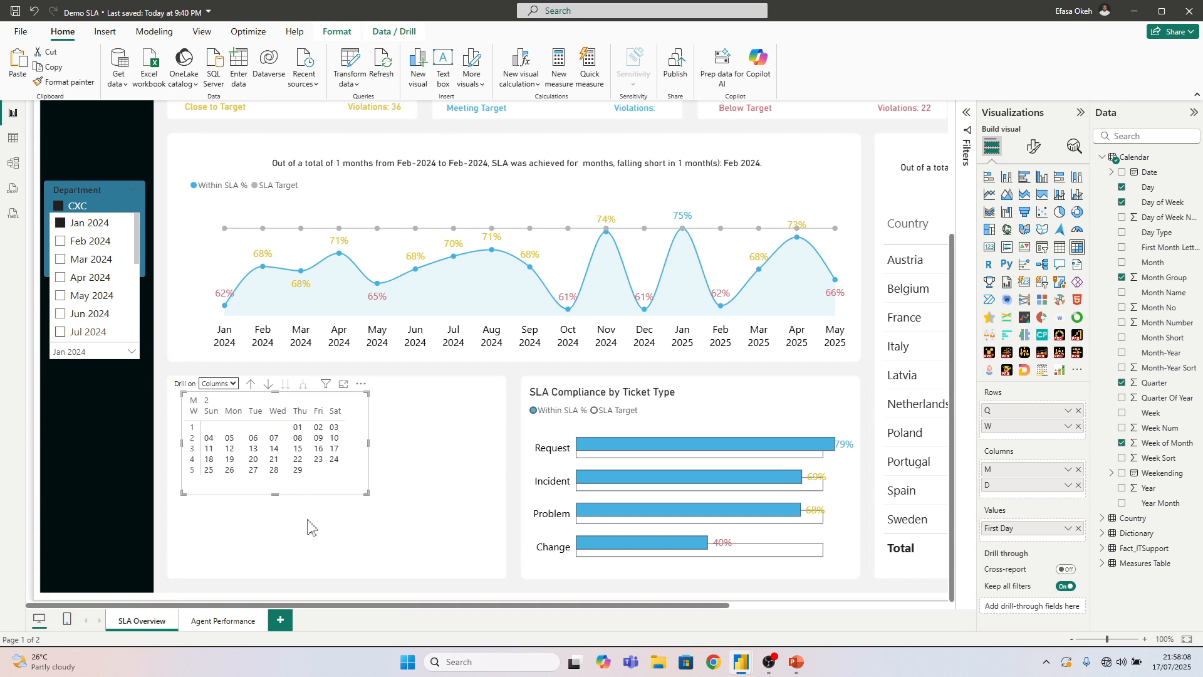
click(421, 506)
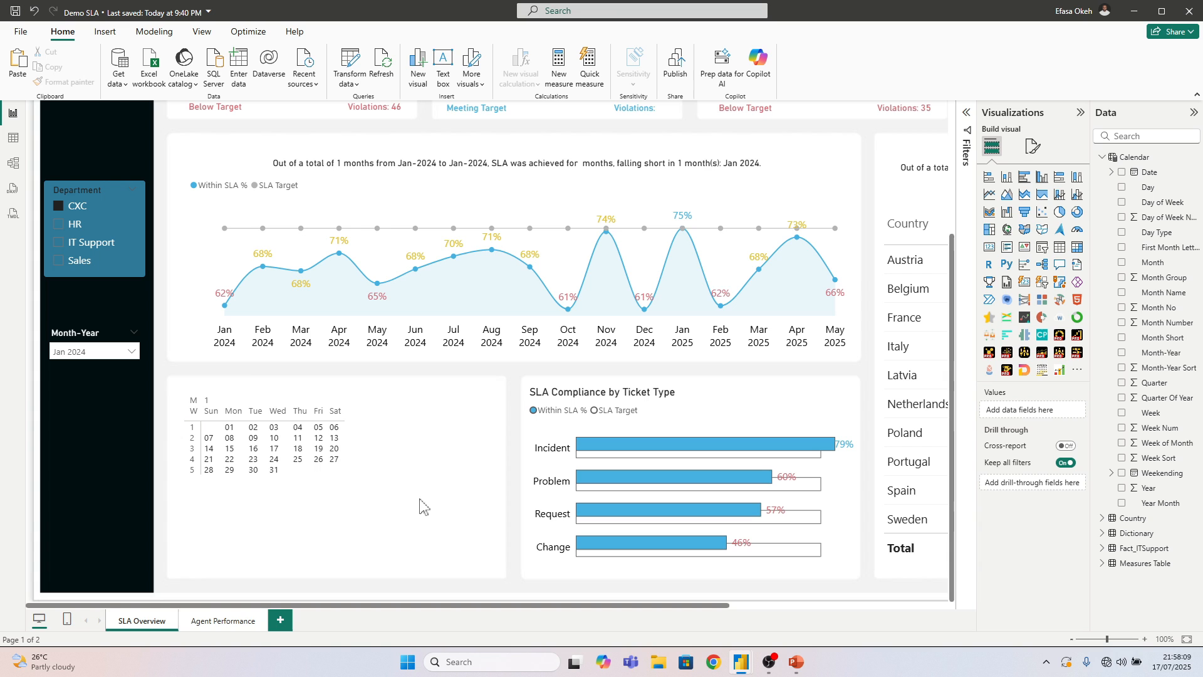
click(357, 493)
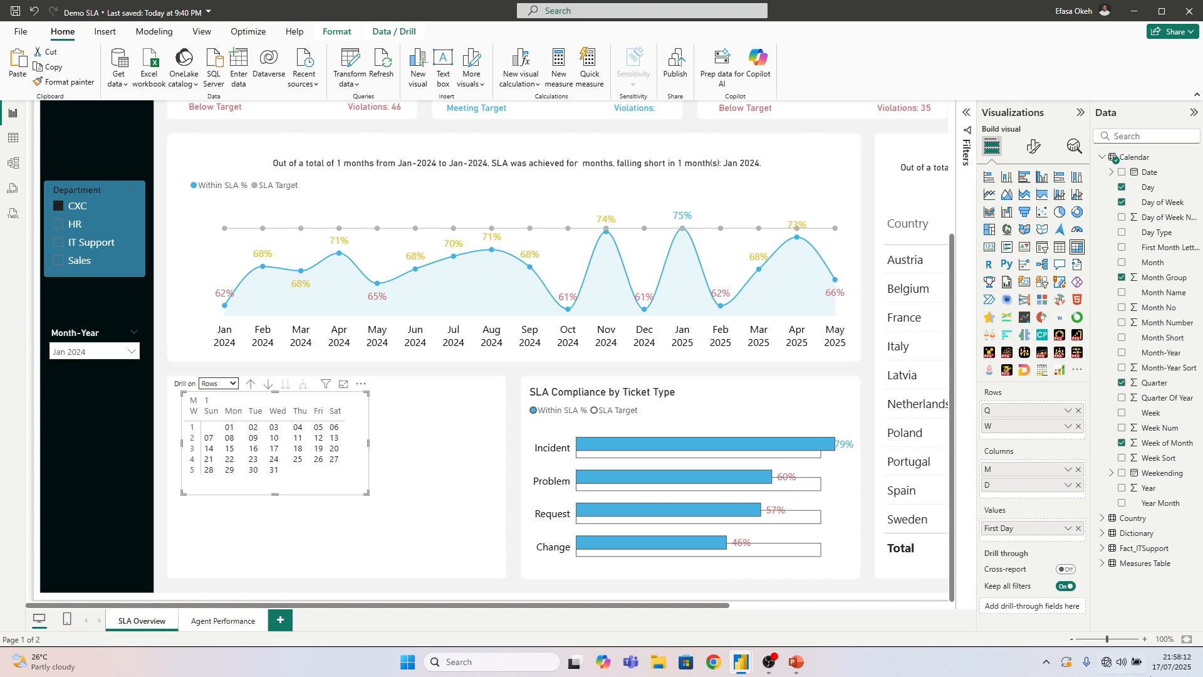
Set the calendar matrix's row padding to 2 and global font size to 16, enlarging the matrix to fill its card
click(1187, 639)
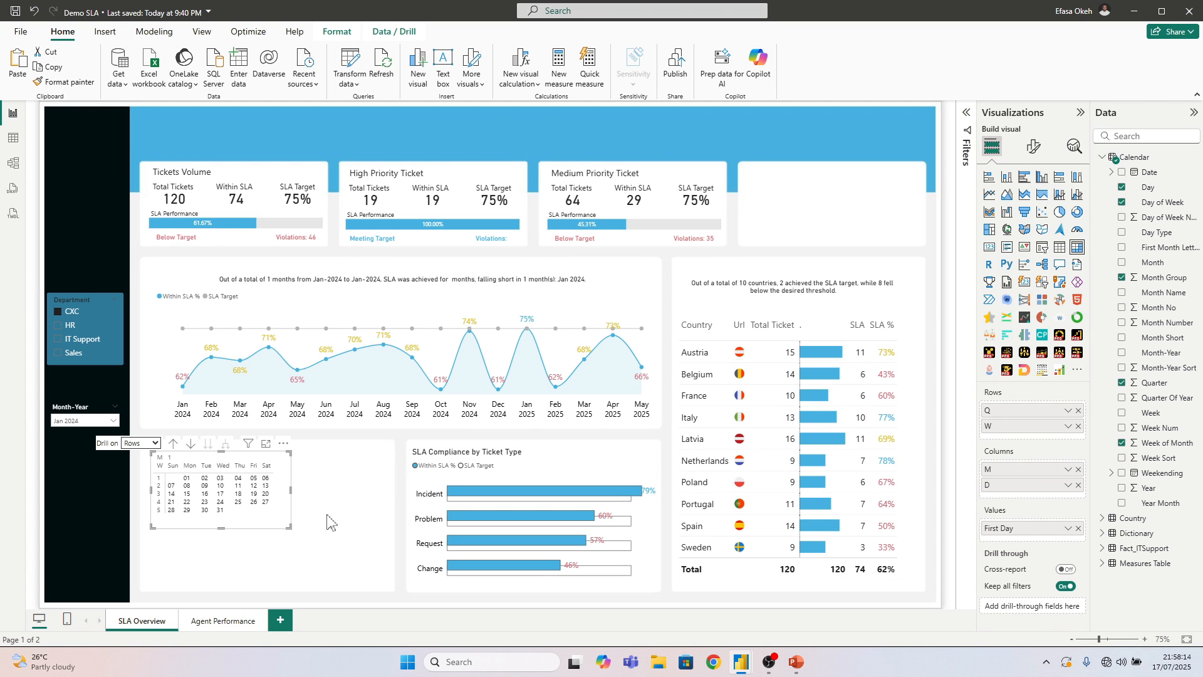
drag(280, 446, 275, 448)
click(1033, 146)
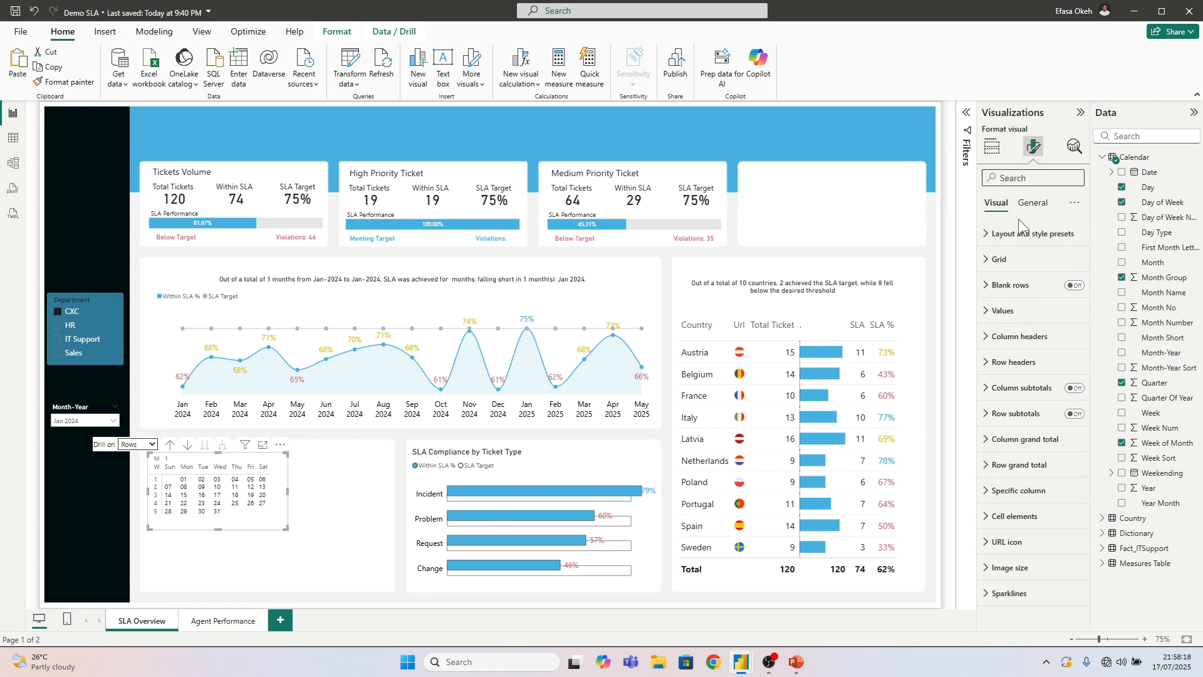
click(1008, 311)
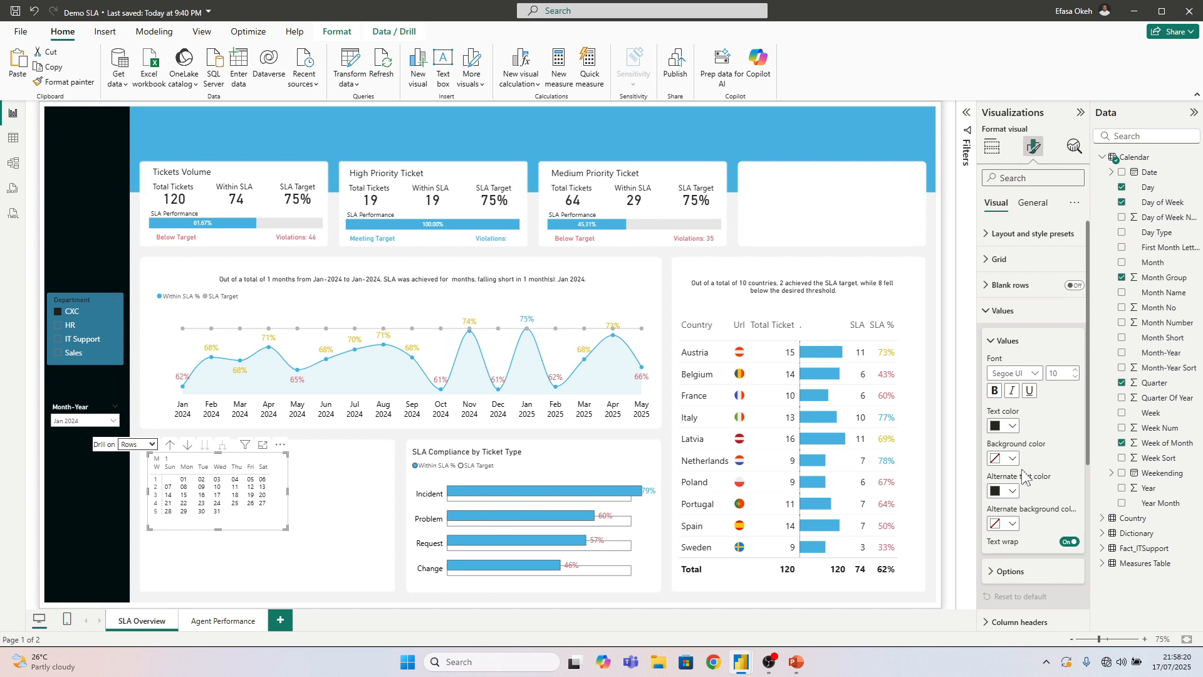
click(1002, 311)
click(999, 259)
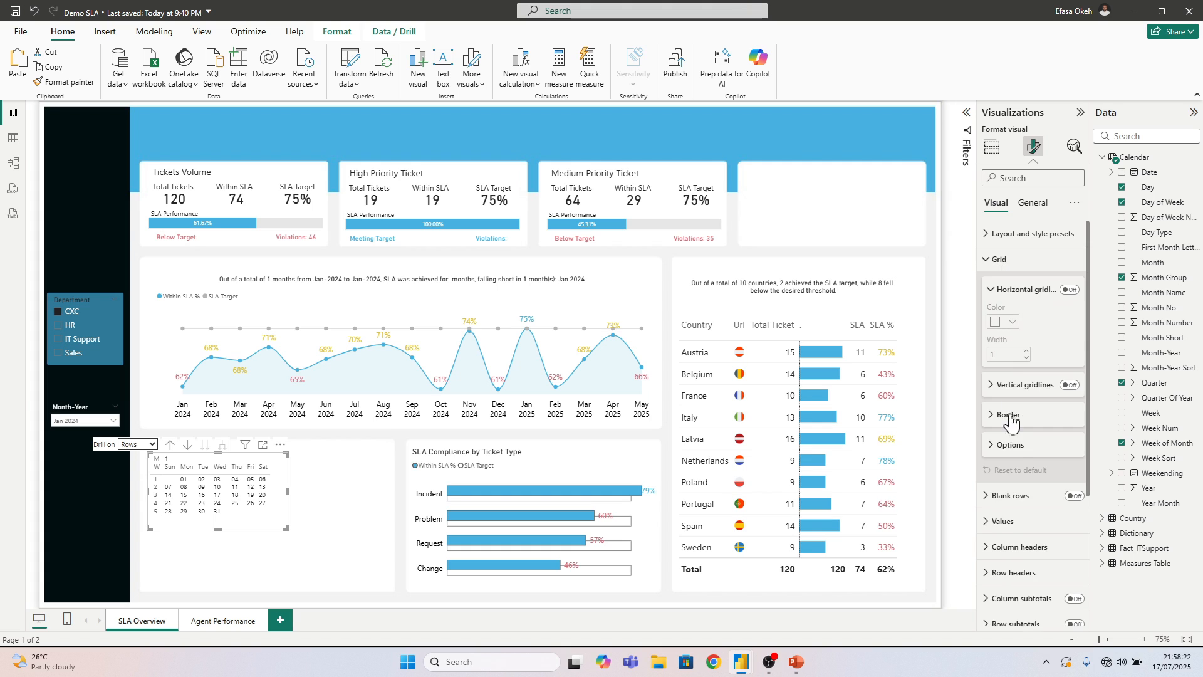
click(1010, 446)
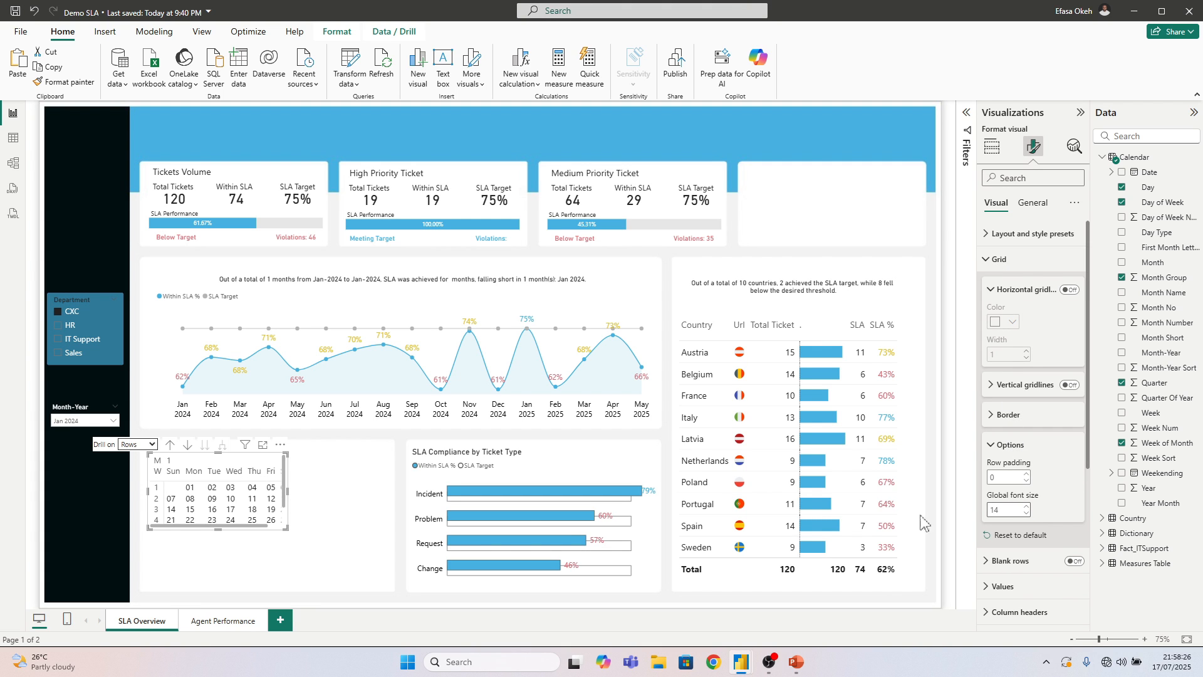
drag(286, 528, 382, 585)
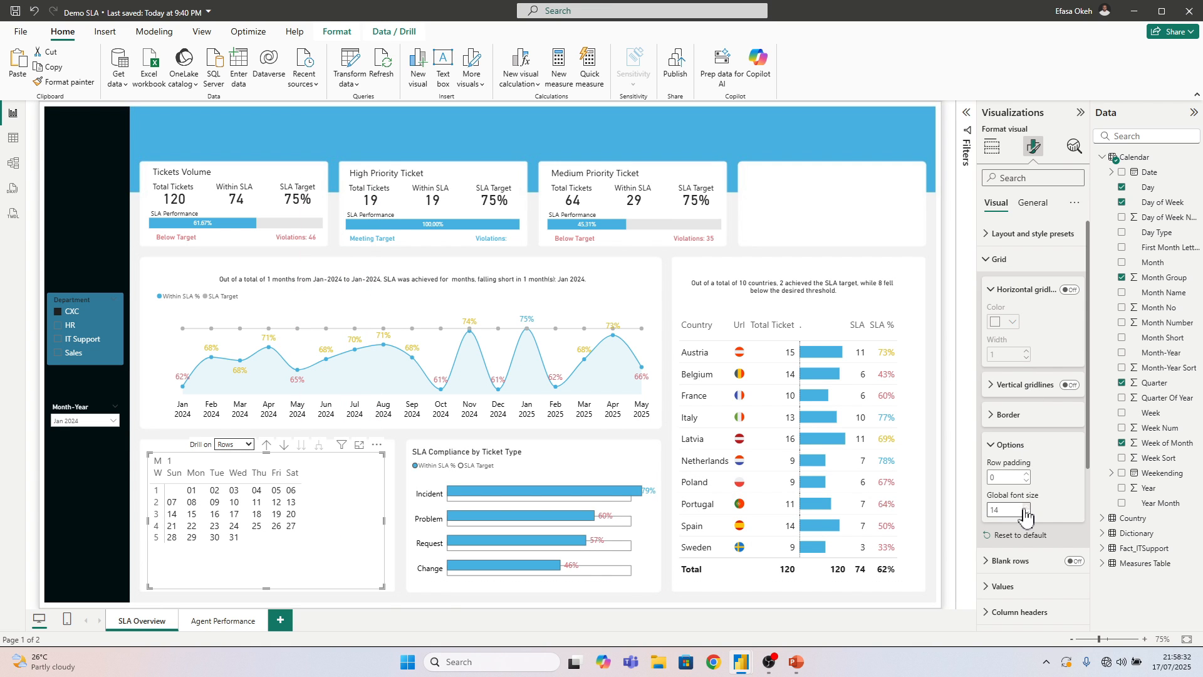
click(1026, 474)
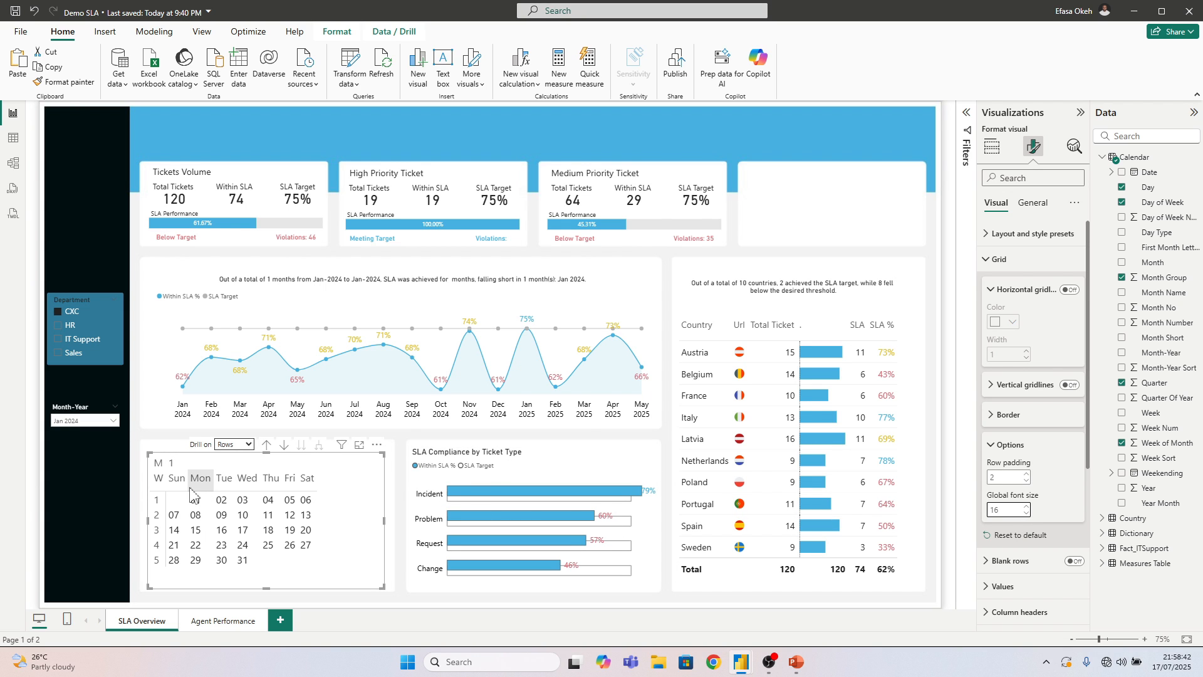
Widen the calendar matrix's columns to spread the weekdays across the card, and adjust the matrix's width to stay inside the card
drag(166, 487, 394, 520)
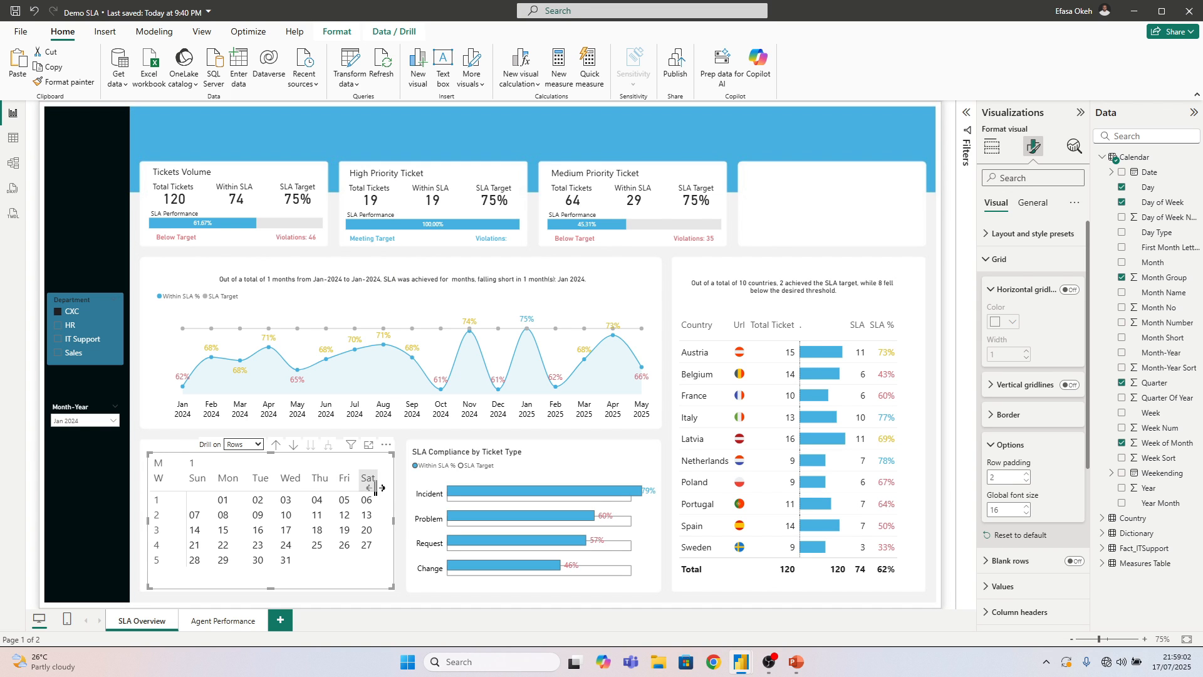
click(399, 501)
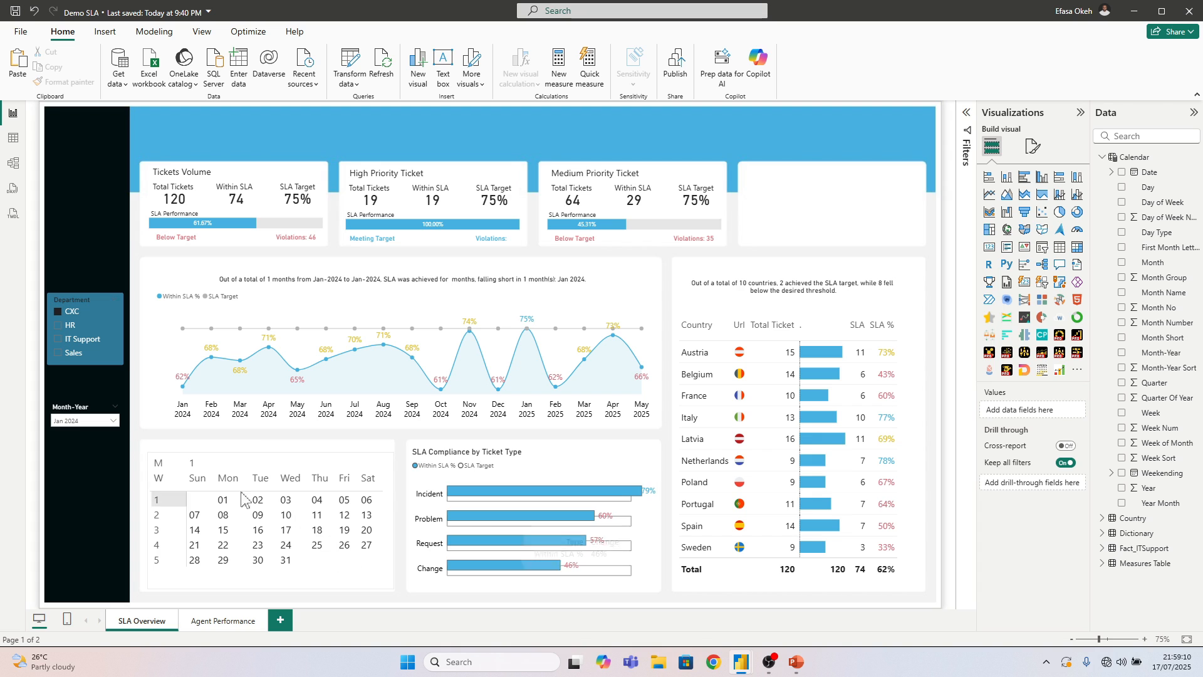
click(393, 528)
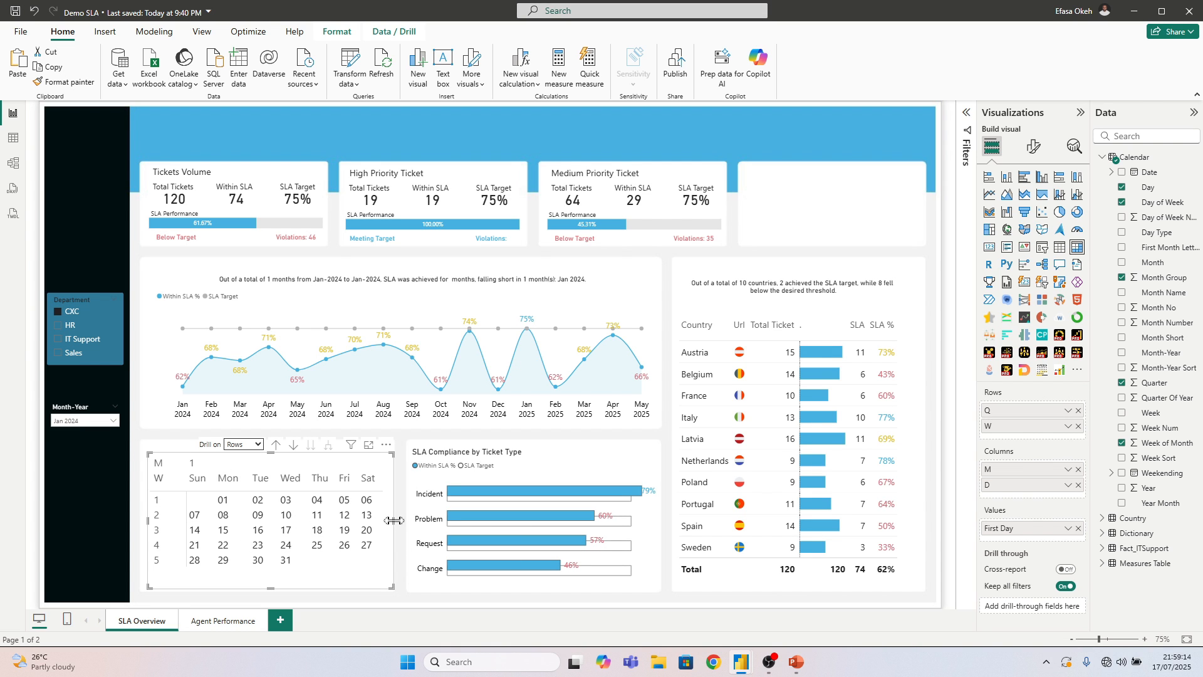
drag(393, 528, 388, 528)
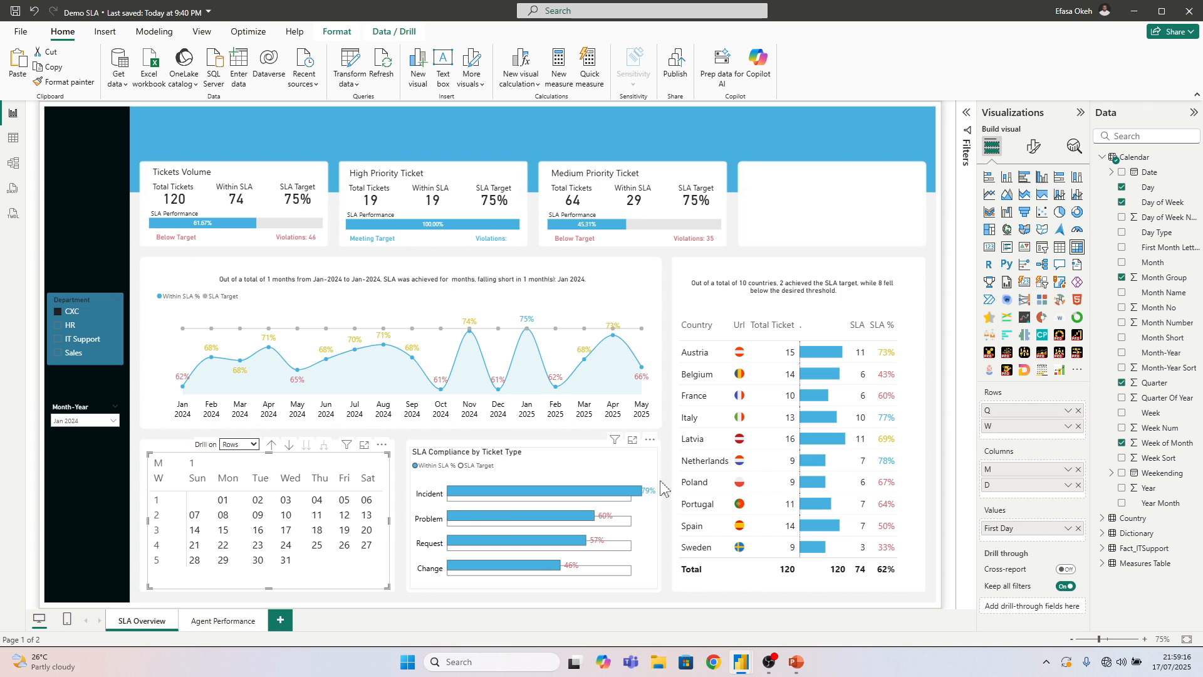
Turn on the horizontal and vertical gridlines of the calendar matrix and check its border options
click(1033, 146)
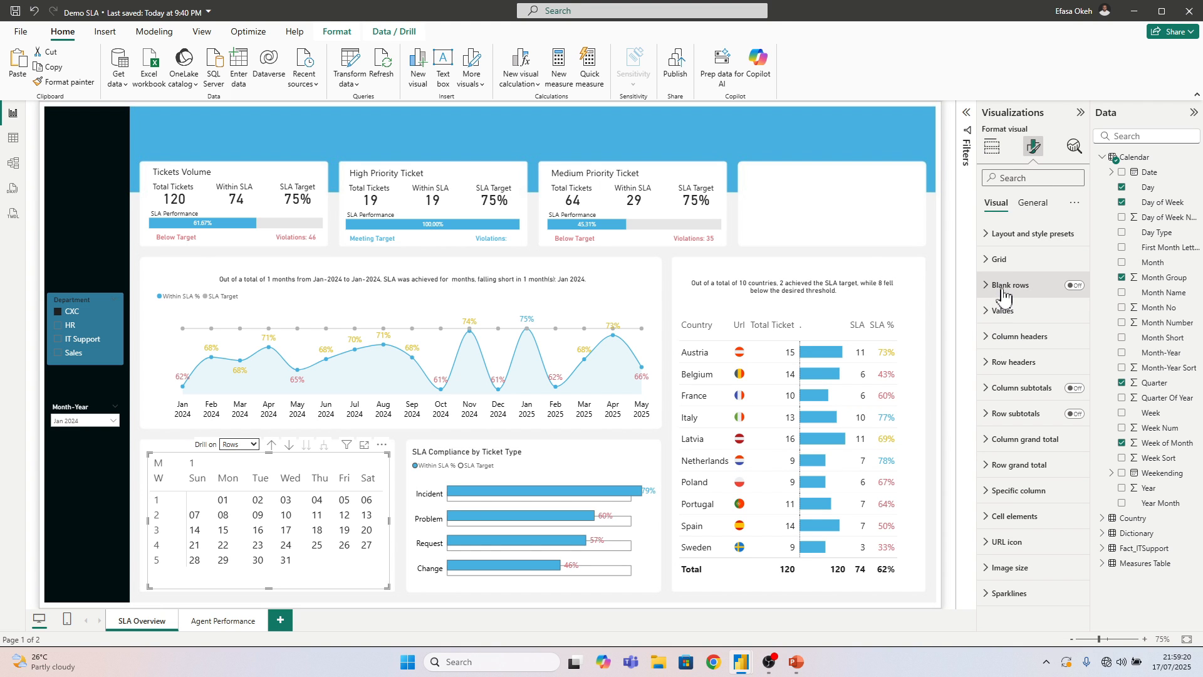
click(999, 259)
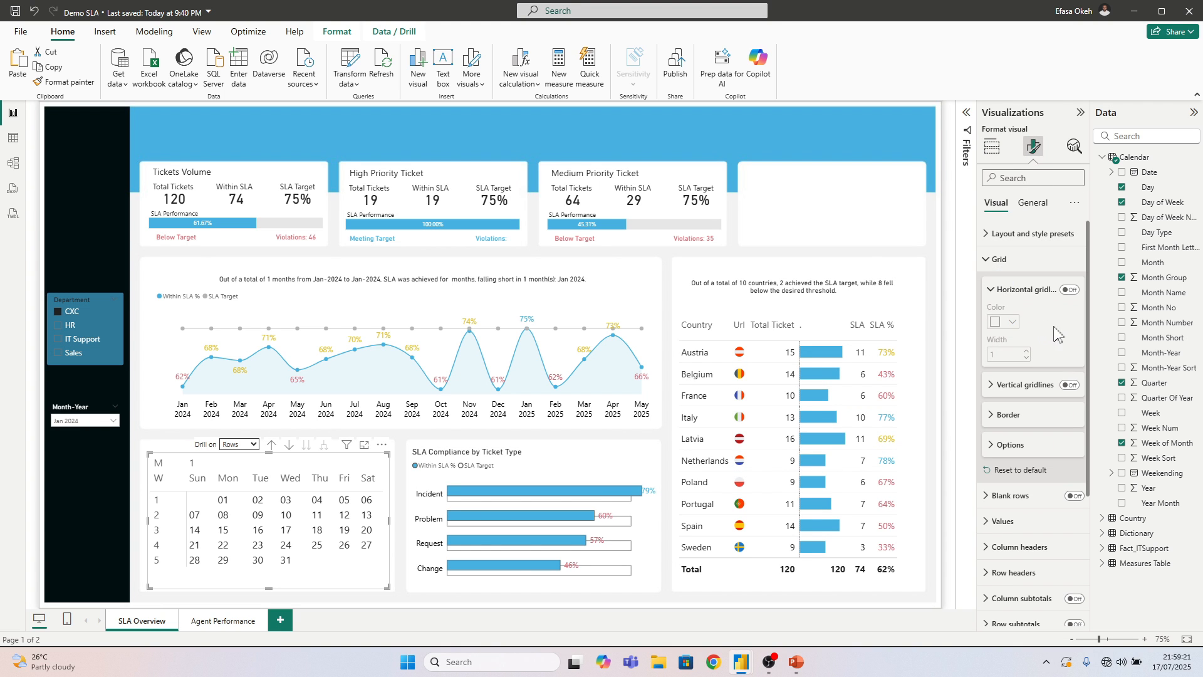
click(1070, 290)
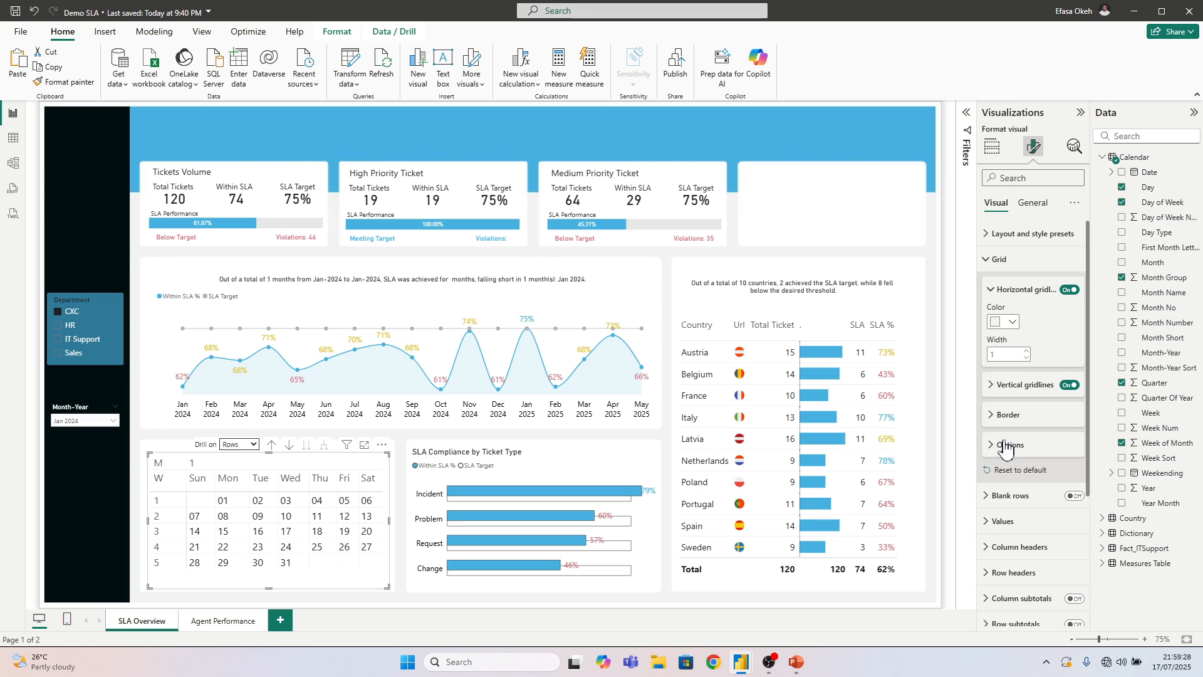
click(1010, 416)
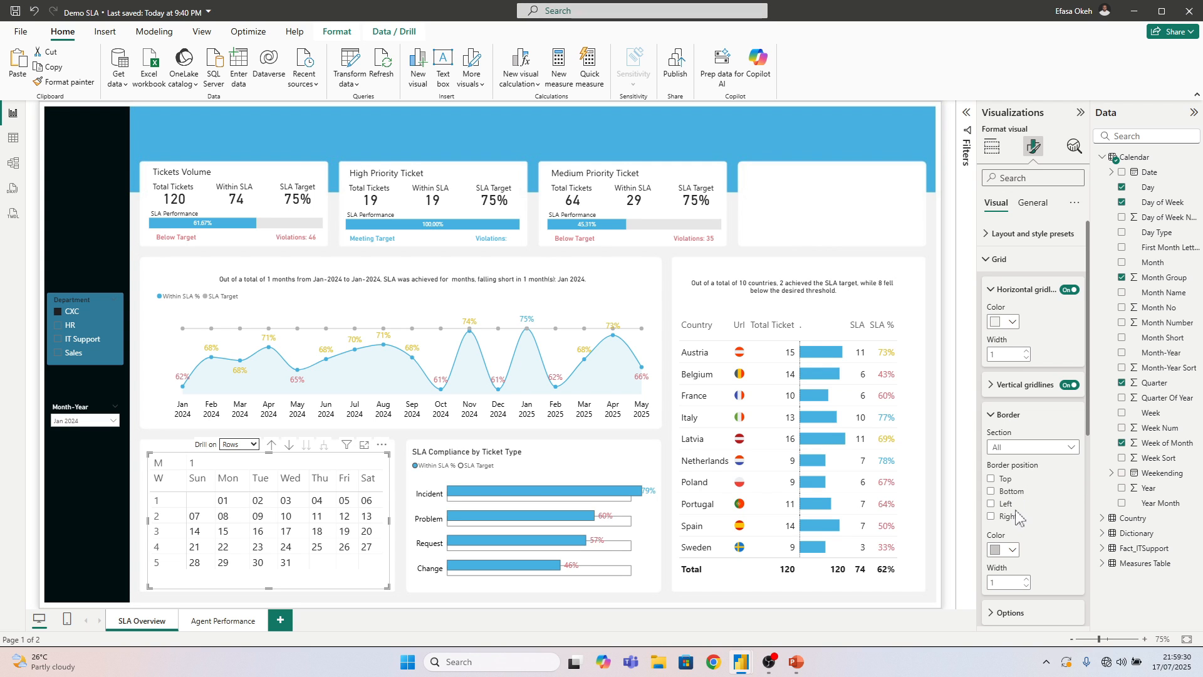
click(999, 258)
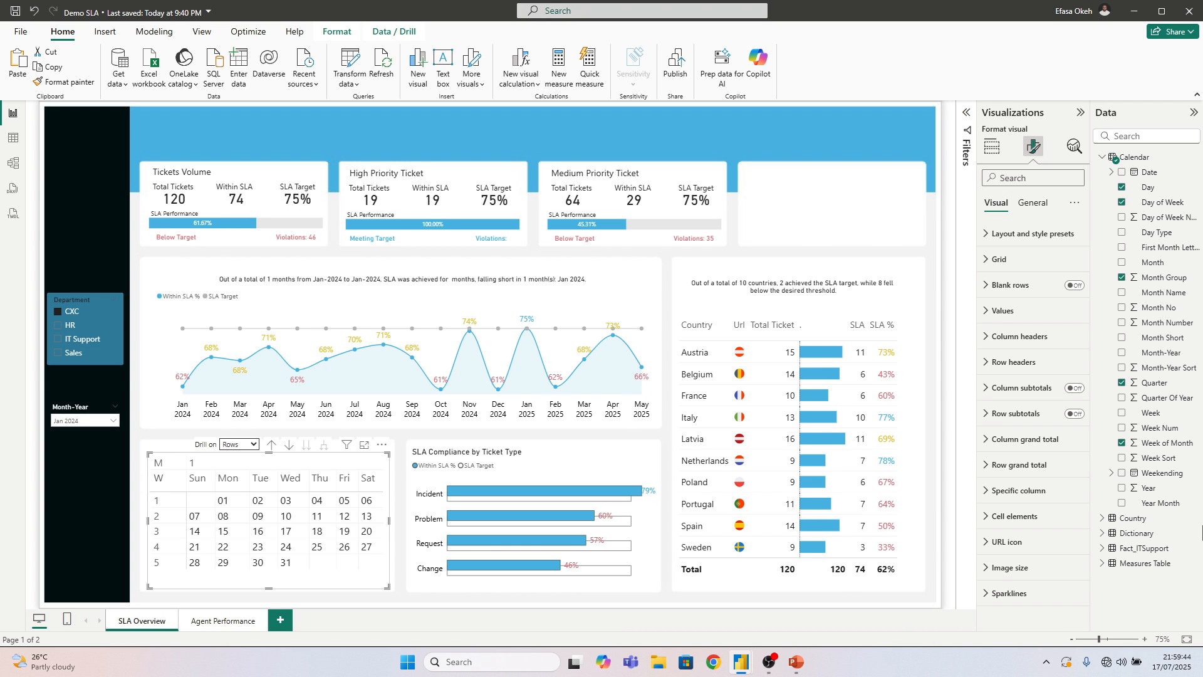
Collapse the Calendar table's field list and deselect the calendar matrix
click(1102, 156)
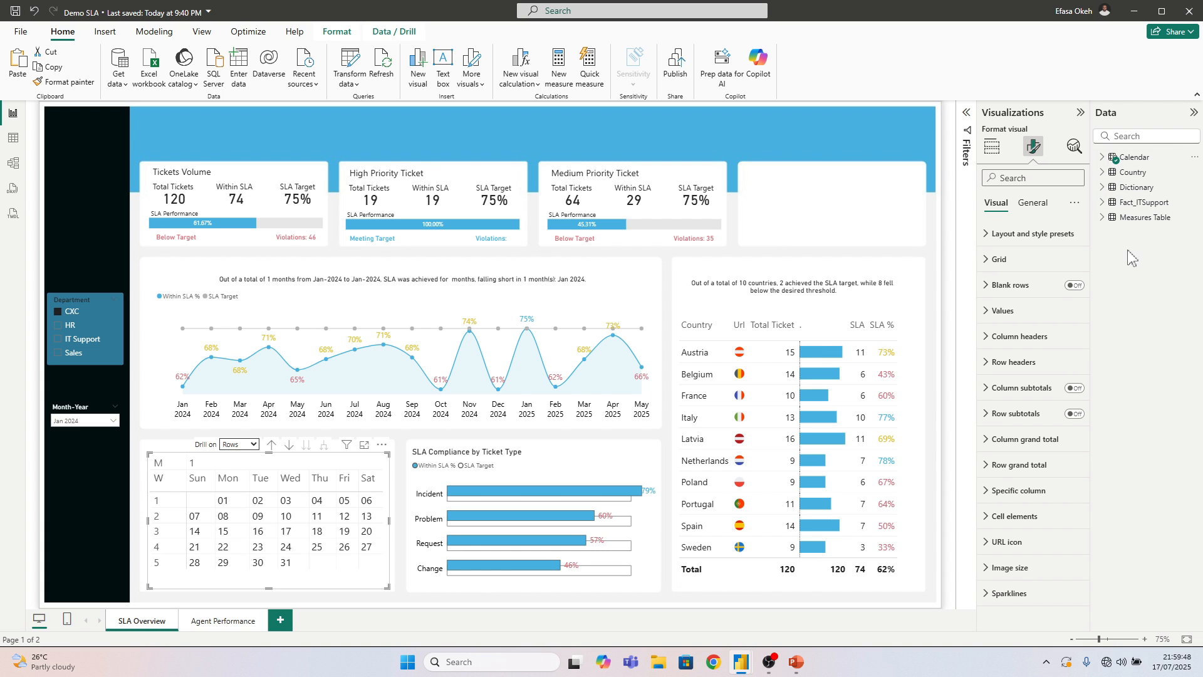
click(794, 210)
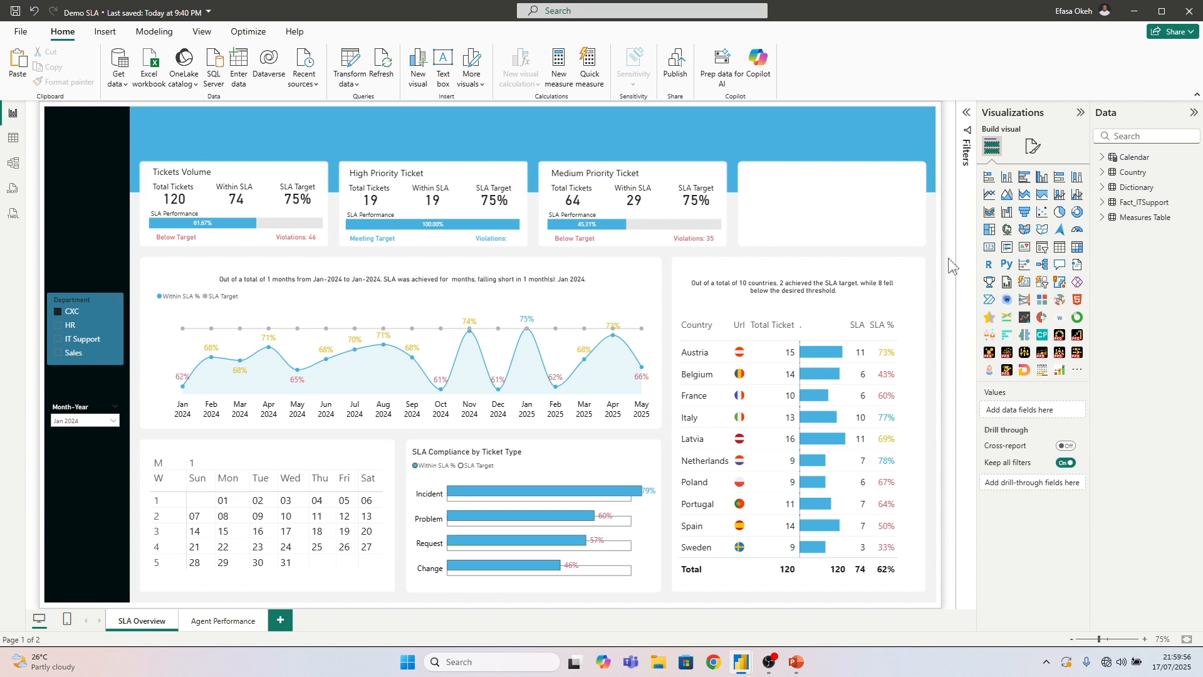
right_click(1139, 225)
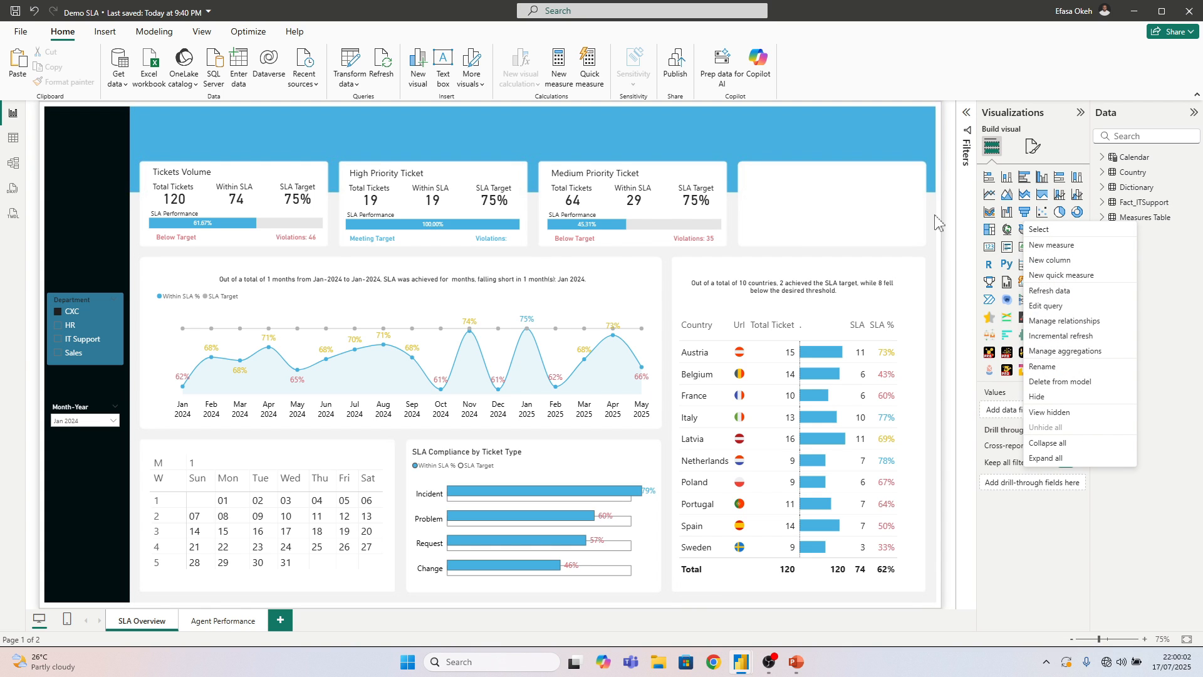
Look up the hex colour code of the Within SLA % bar in the Medium Priority Ticket card's performance chart
click(909, 219)
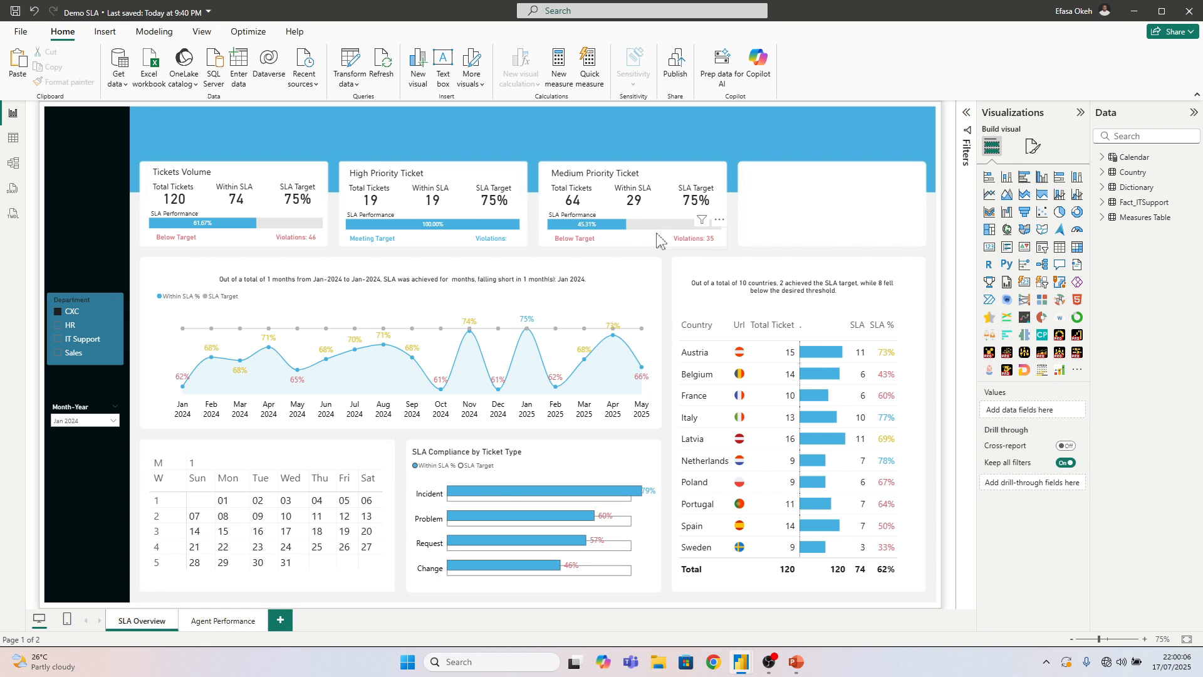
click(1034, 146)
click(1000, 387)
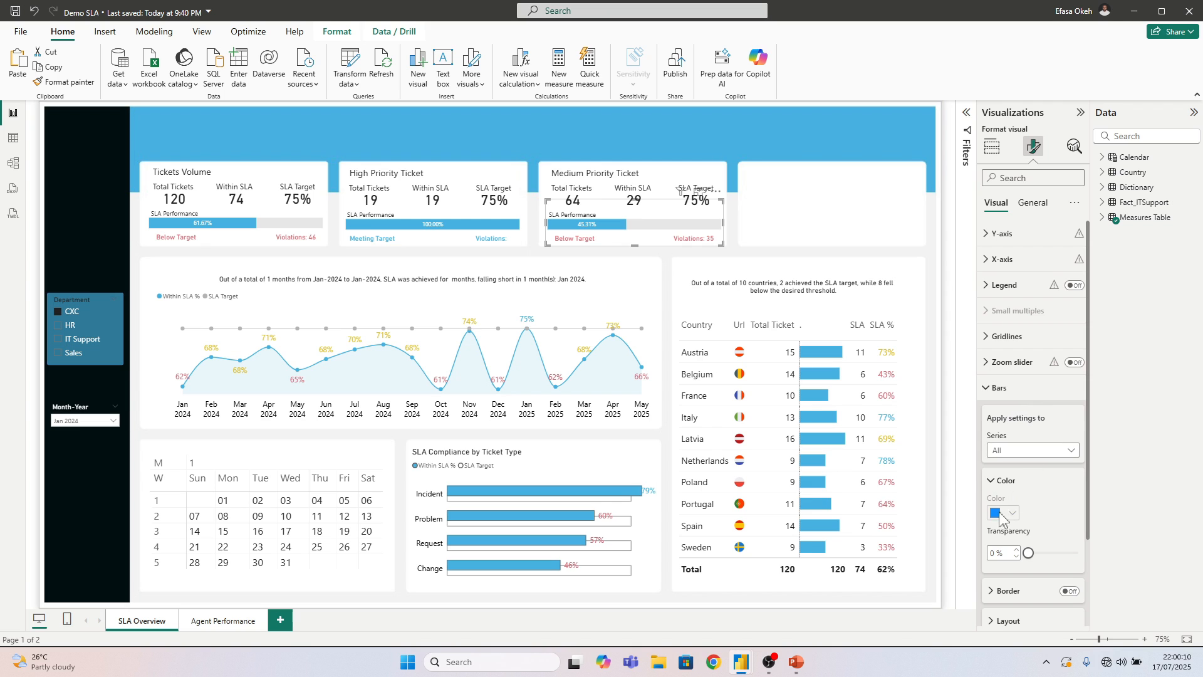
click(1003, 450)
click(1005, 482)
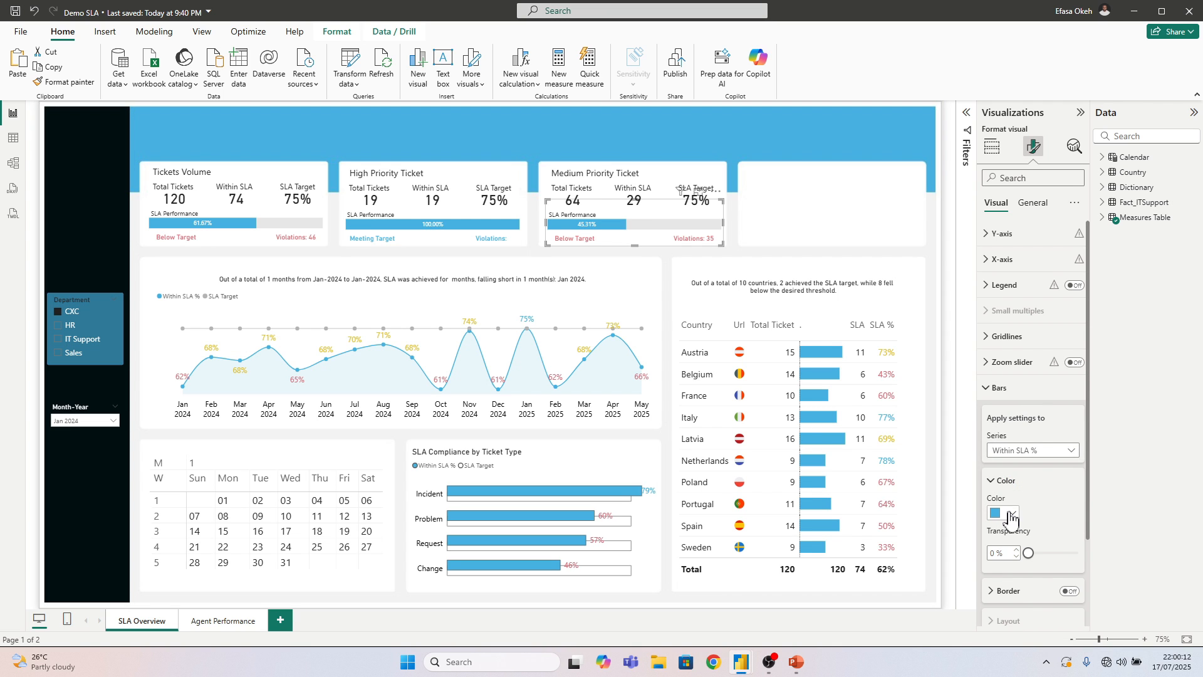
click(1005, 513)
click(1025, 495)
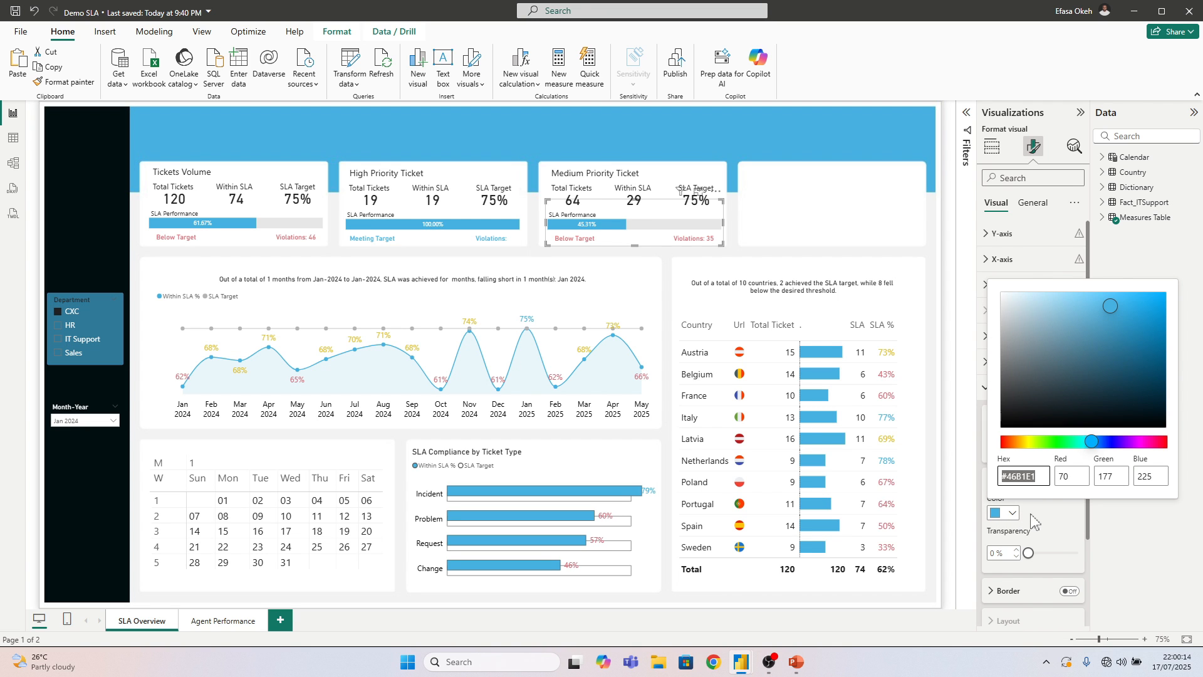
click(934, 297)
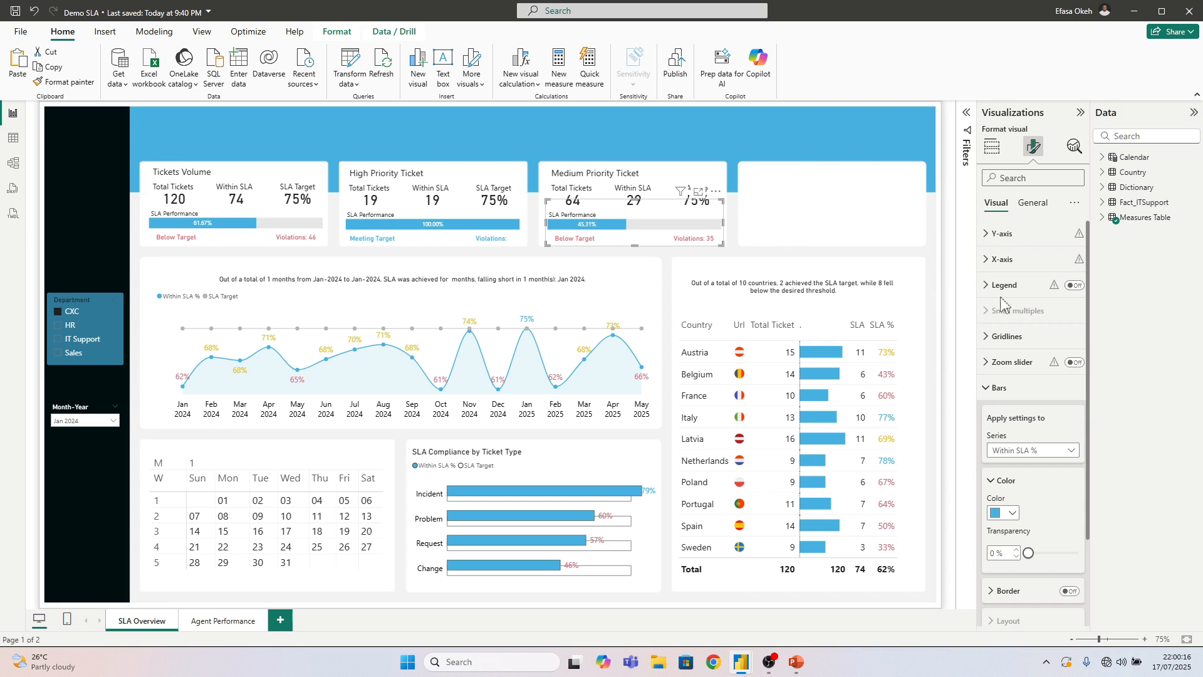
Add a new measure named SLA Color to the Measures Table and start its formula with IF
key(Escape)
right_click(1136, 217)
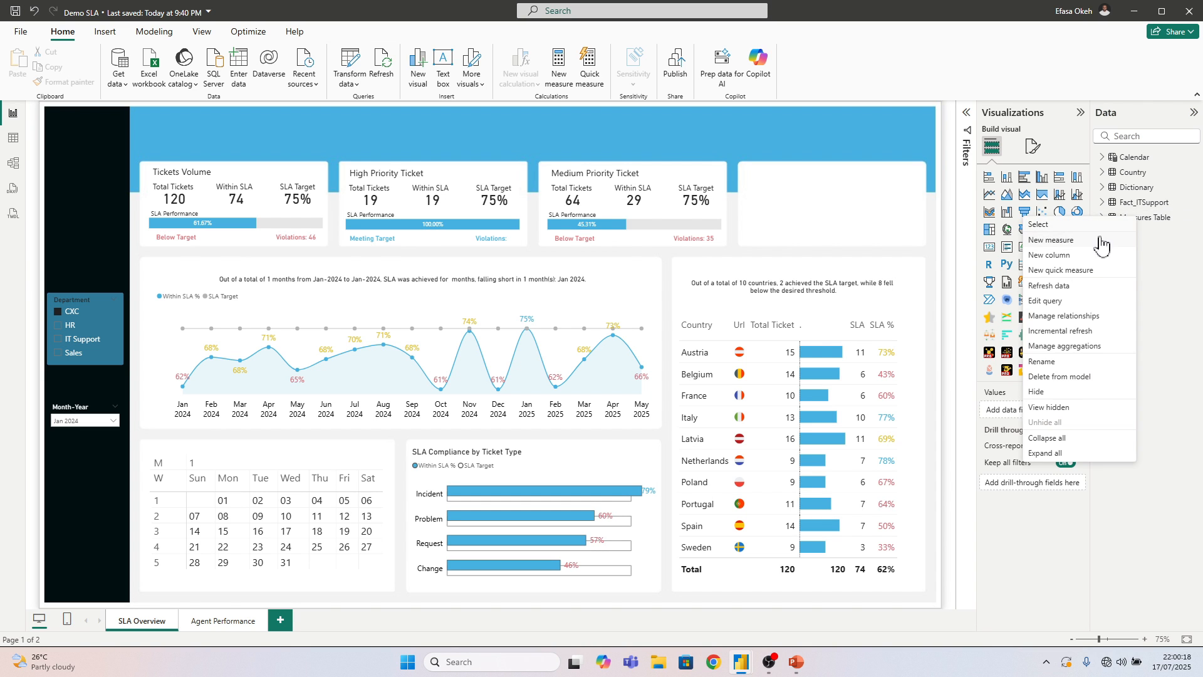
click(1095, 241)
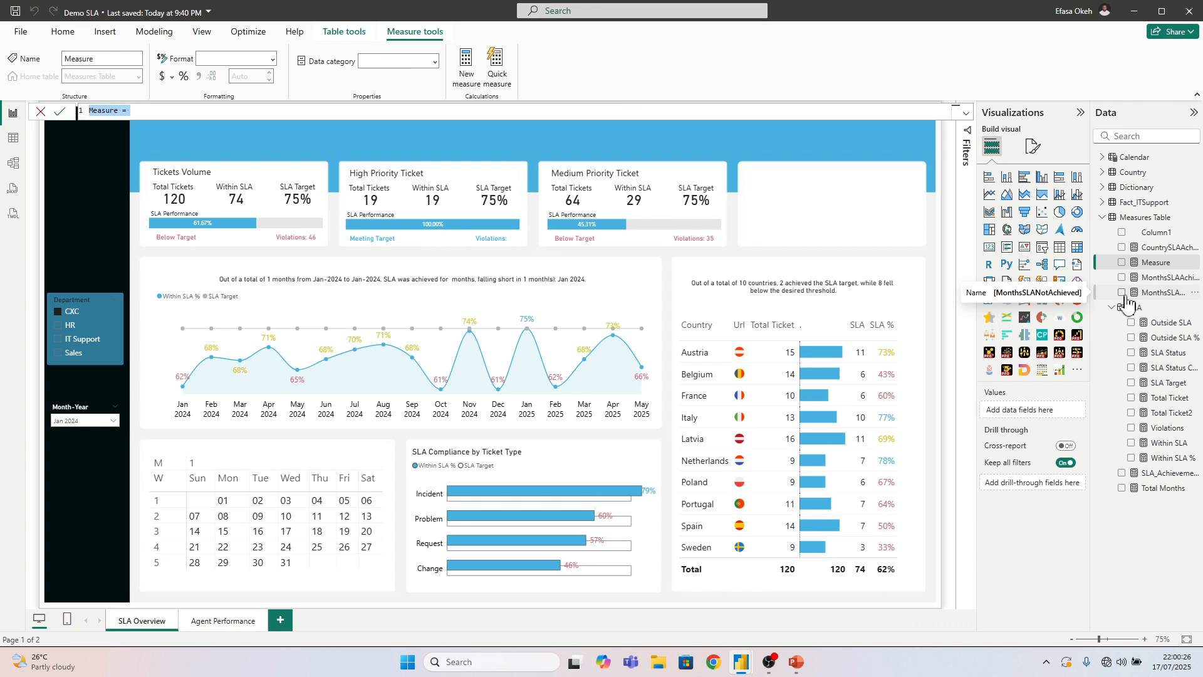
text(S)
key(BackSpace)
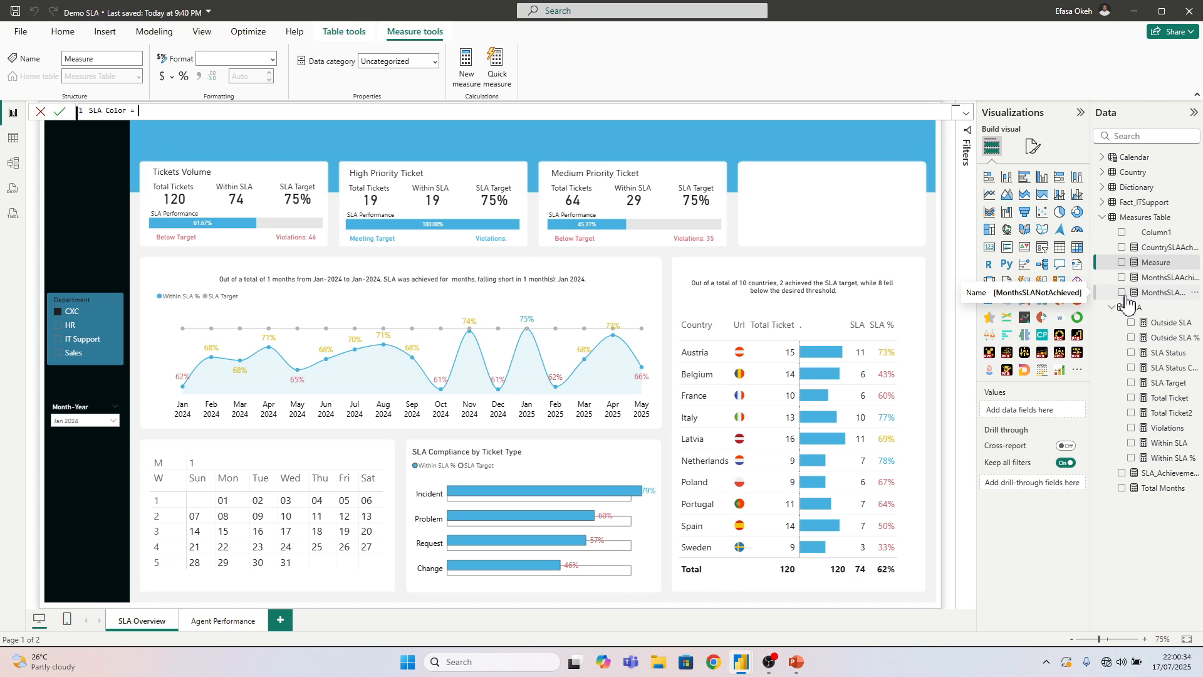
text(A Color = IF)
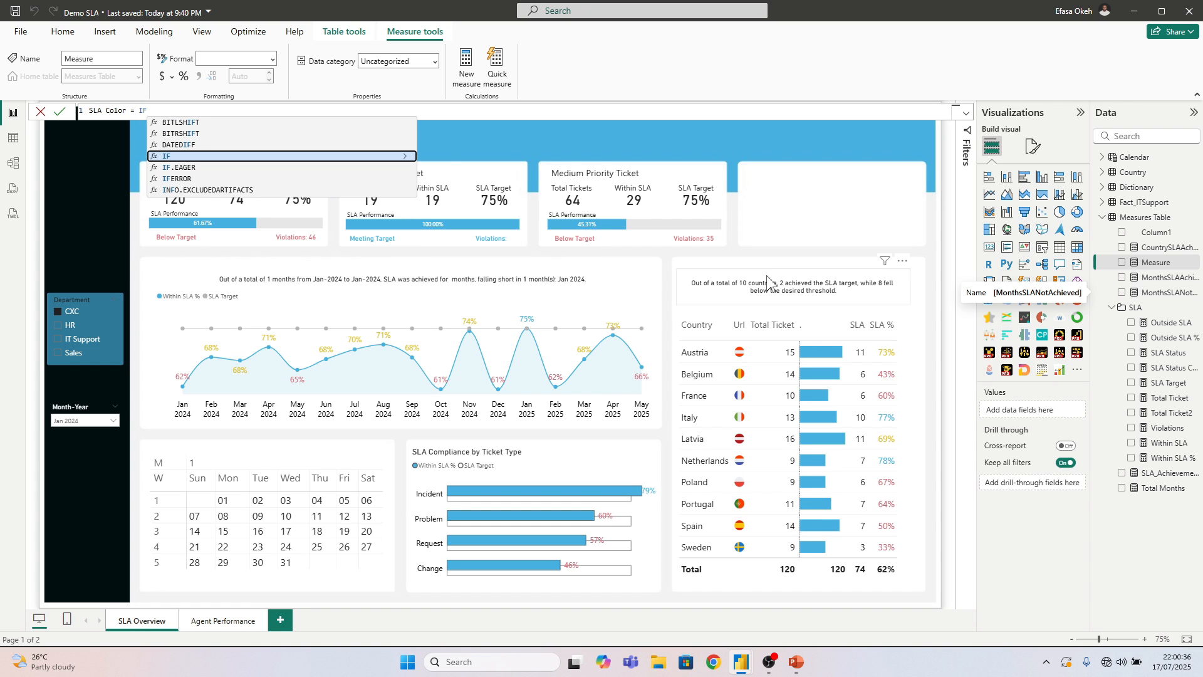
text(()
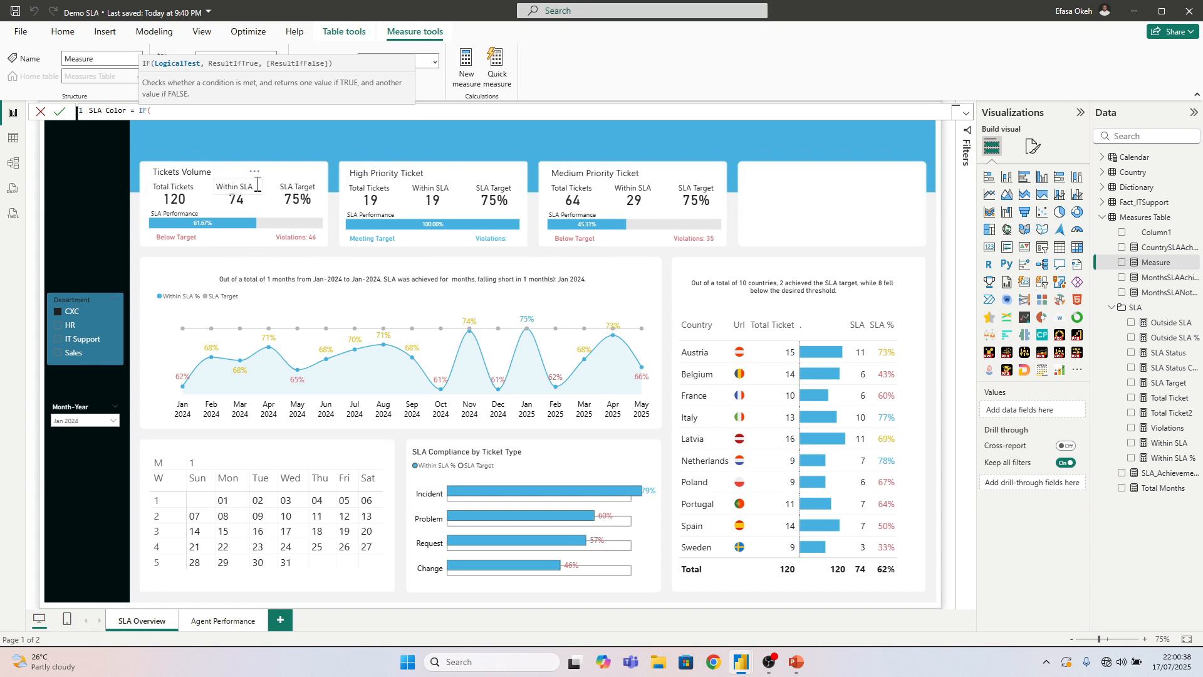
text(Within)
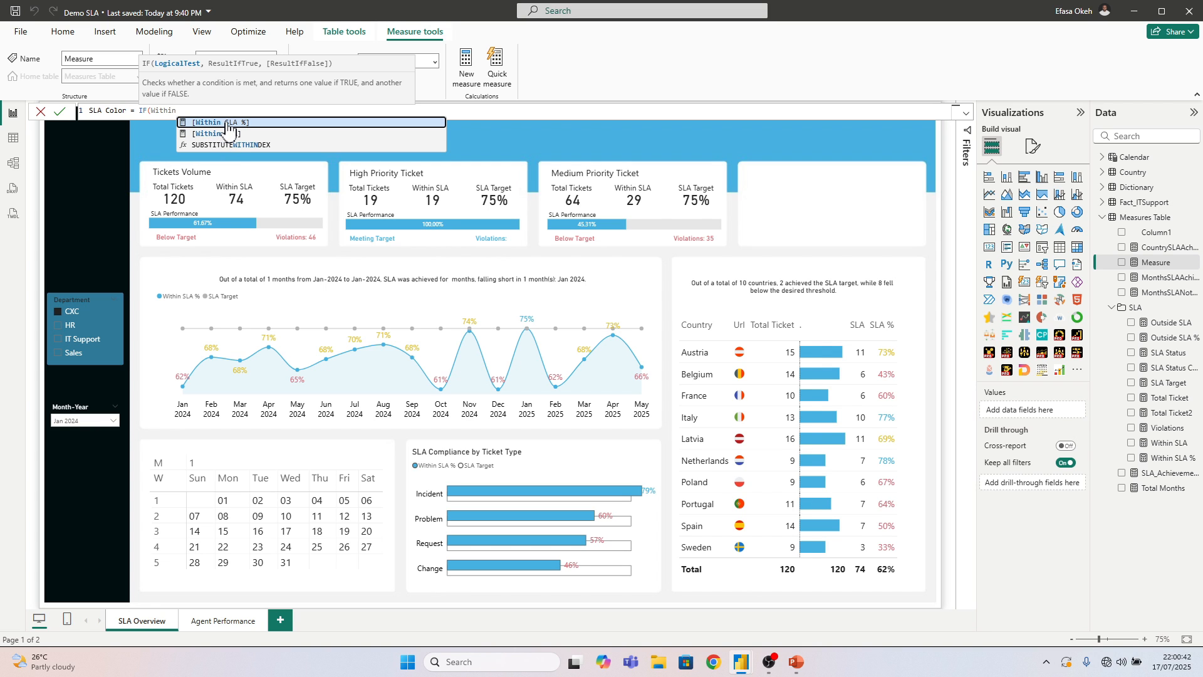
Enter [Within SLA %] >= [SLA Target] as the logical test of the SLA Color measure's IF function
click(250, 121)
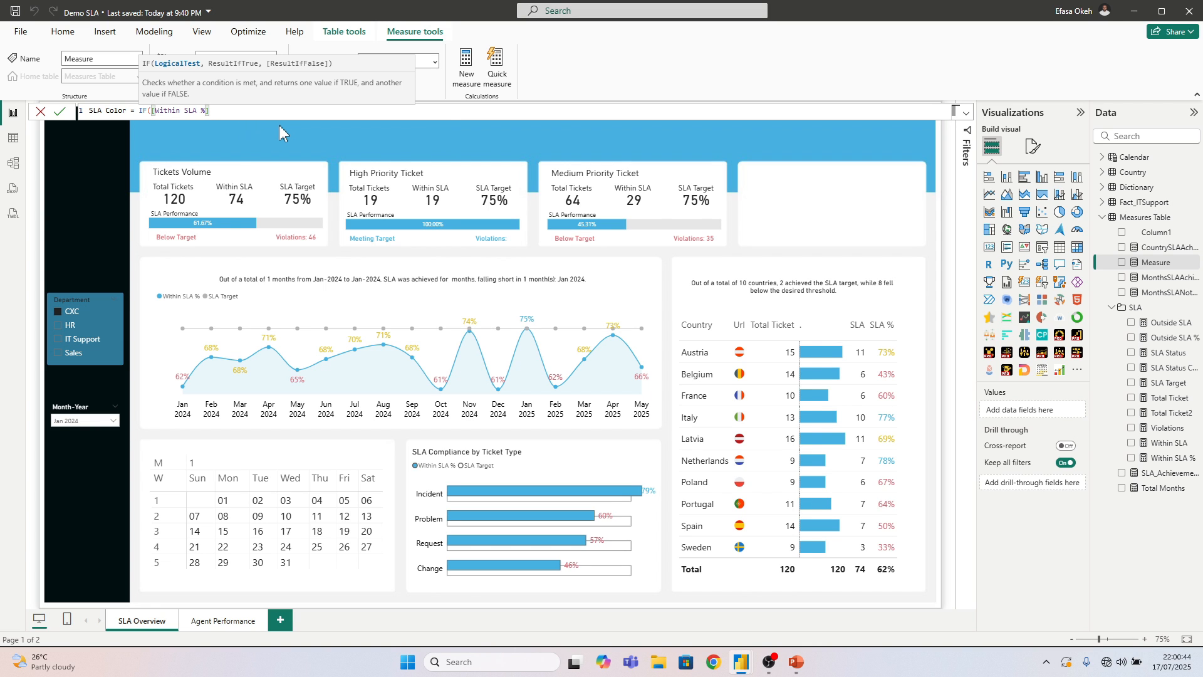
text(>= S)
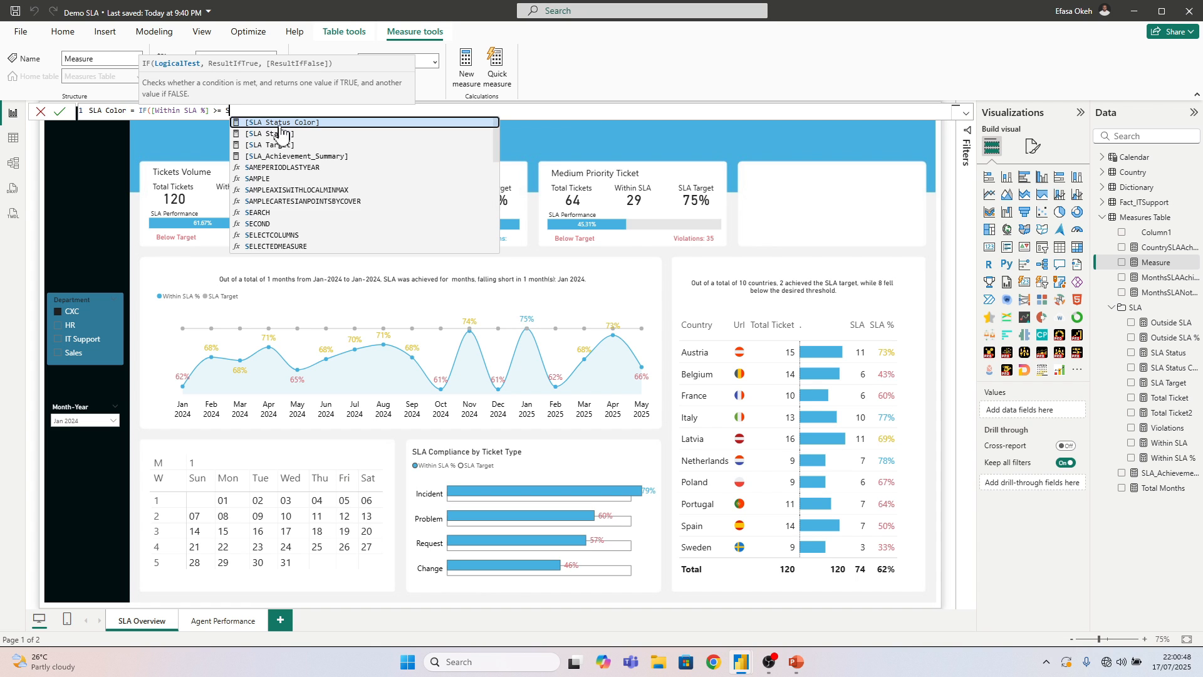
text(LA)
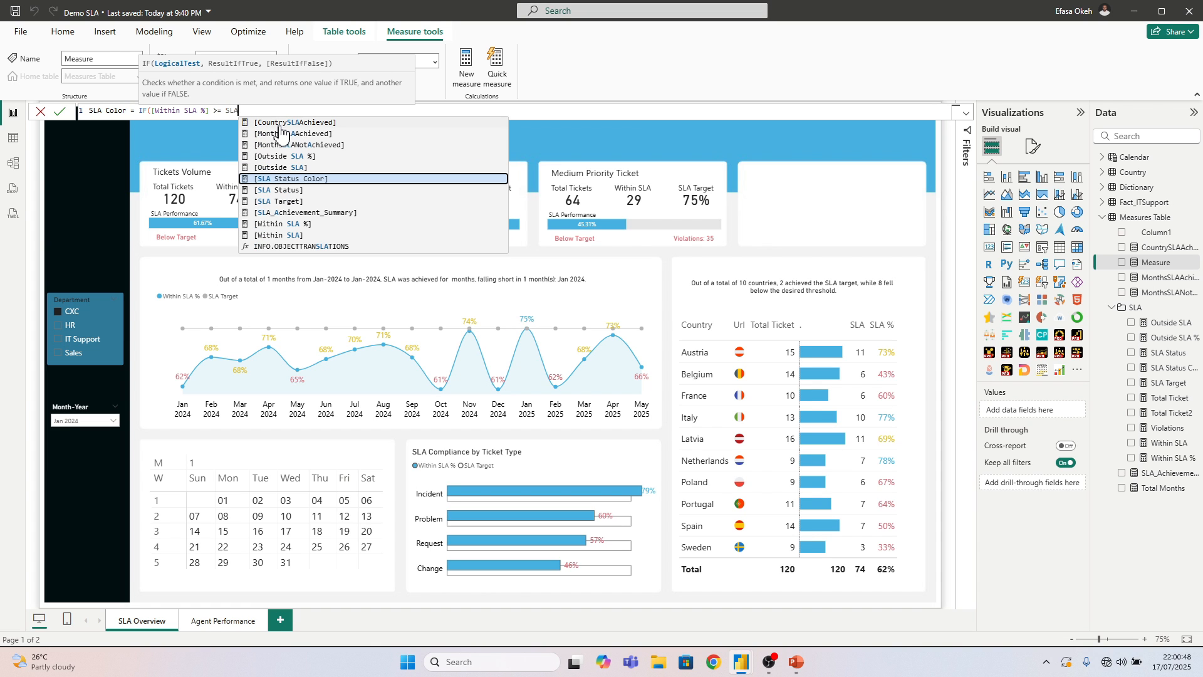
click(285, 202)
Give the IF function the results "#46B1E1" for true and "FFFFF" for false, and commit the measure
text(, "#46B1E1)
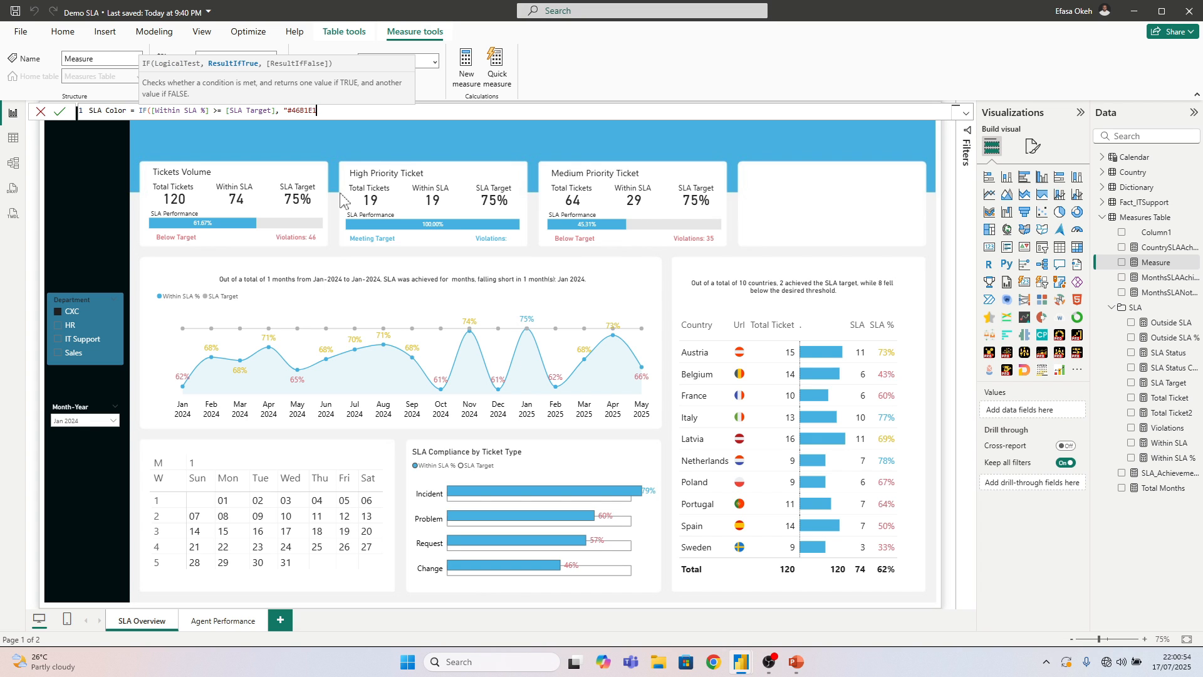
text(",)
text("FFFFF"))
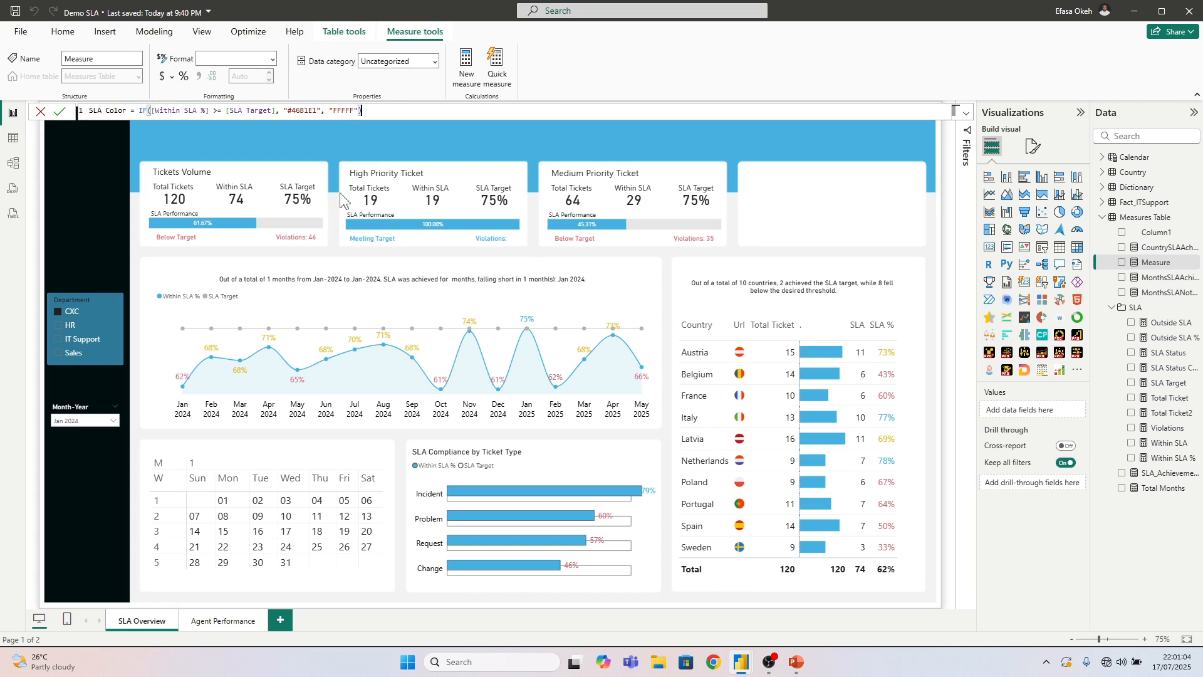
key(Return)
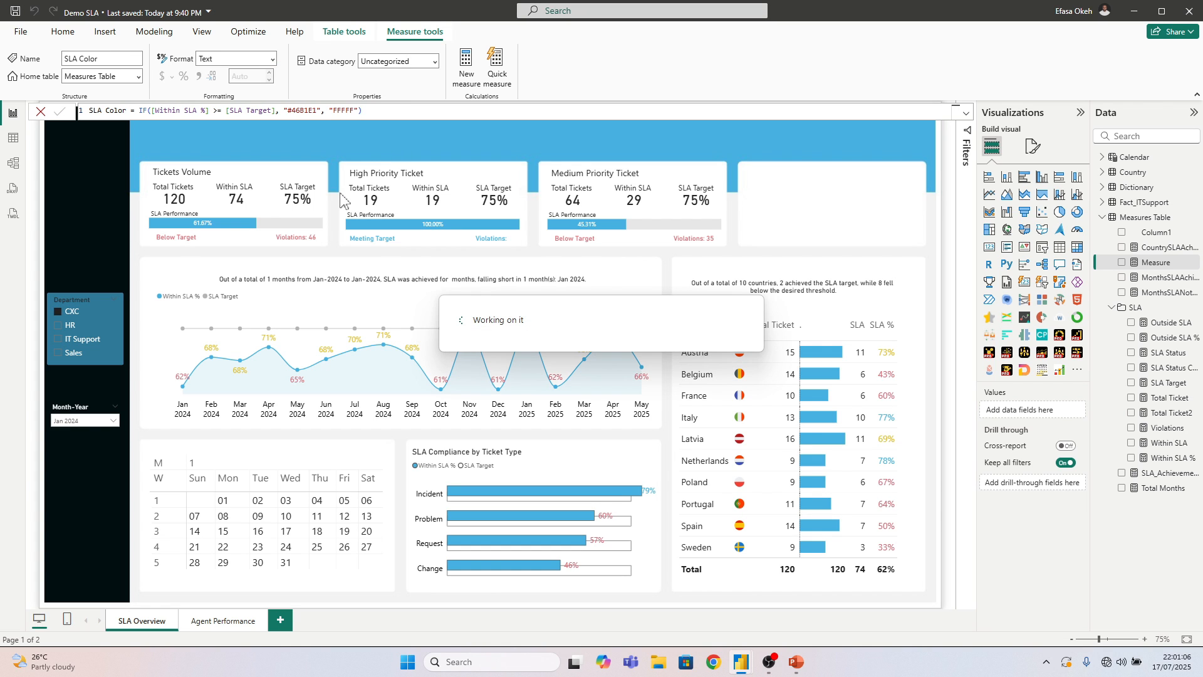
Turn on conditional background color for the First Day values in the calendar matrix's cell elements
click(389, 467)
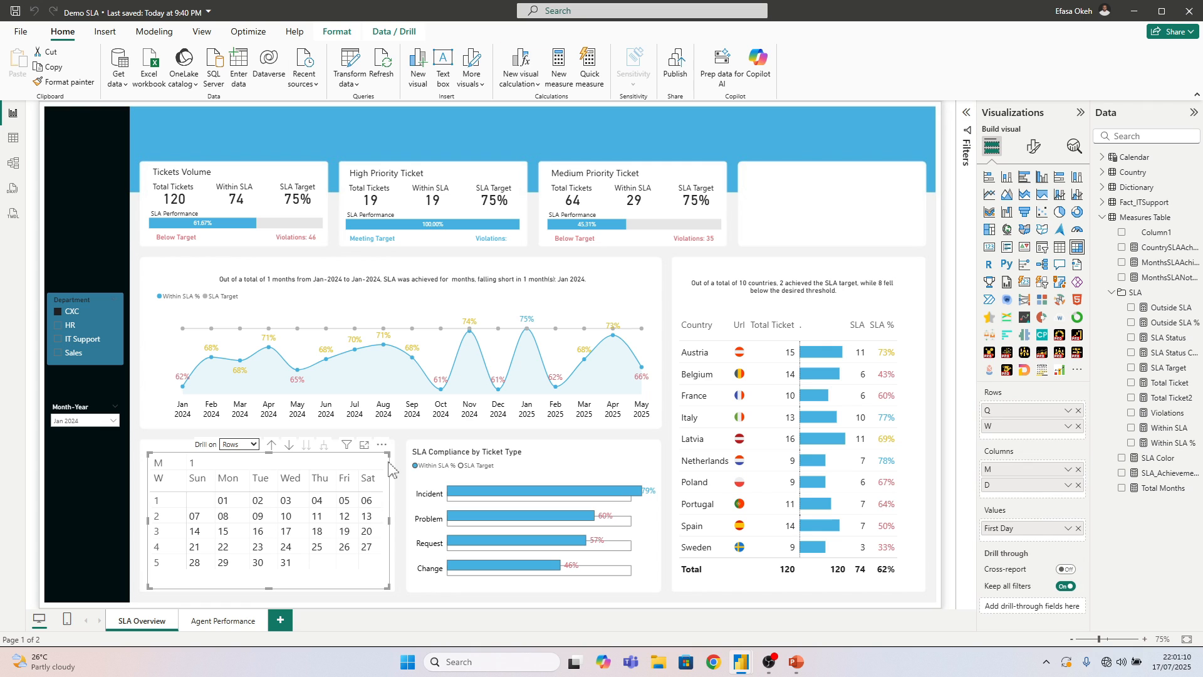
click(1034, 146)
click(1015, 516)
scroll(1027, 476, down, 3)
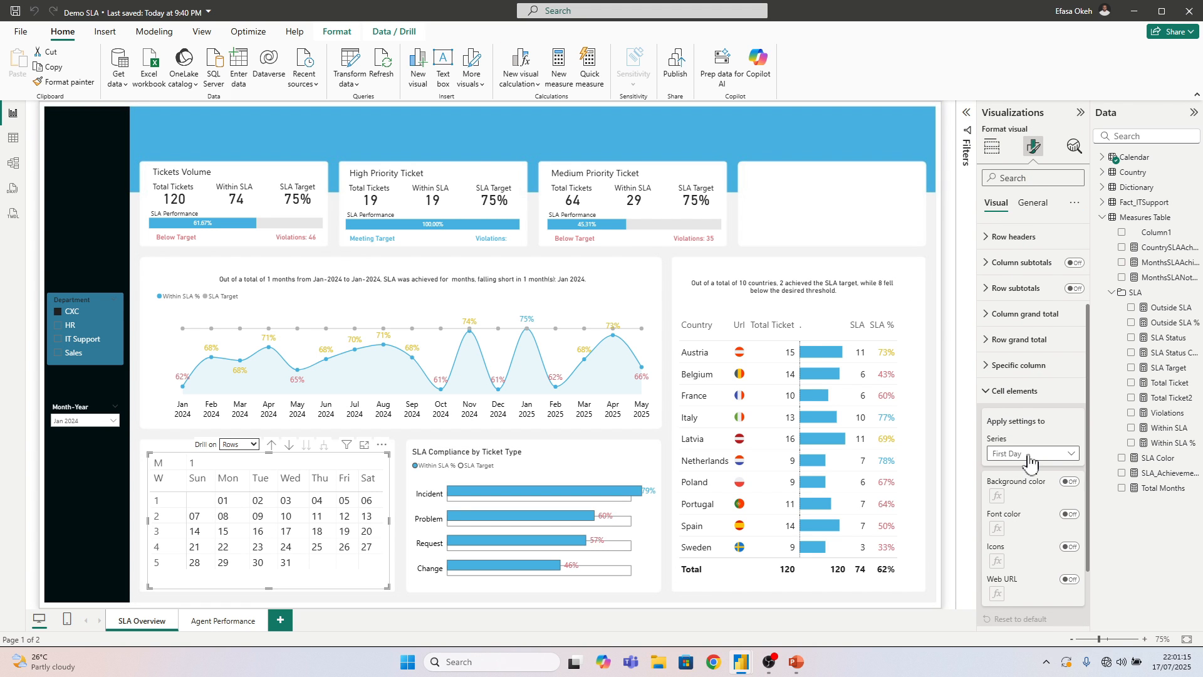
click(1069, 482)
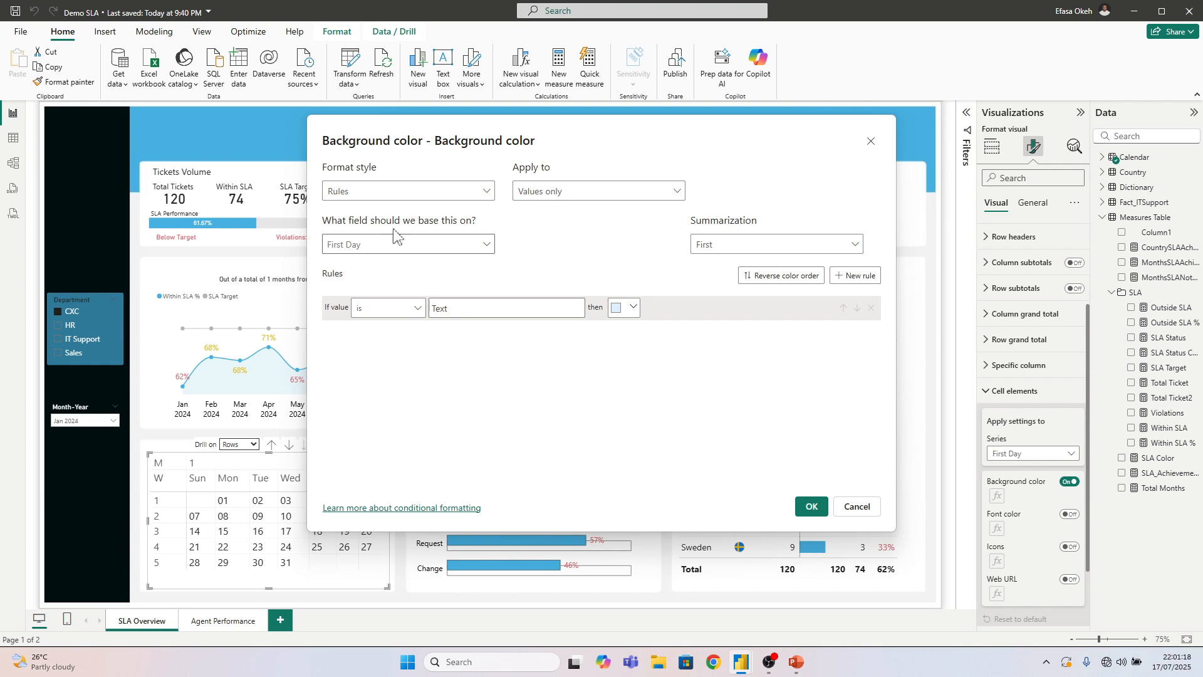
Set the background color's format style to Field value, based on the SLA Color measure, and apply it
click(375, 193)
click(349, 253)
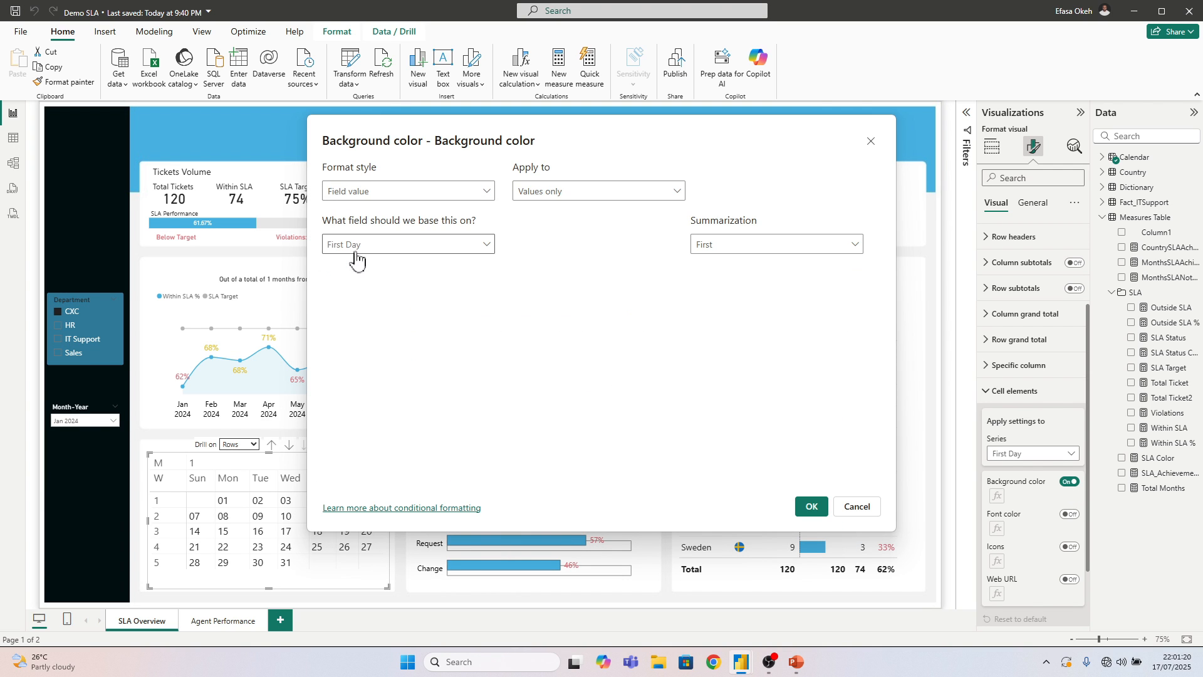
click(349, 244)
scroll(349, 426, down, 1)
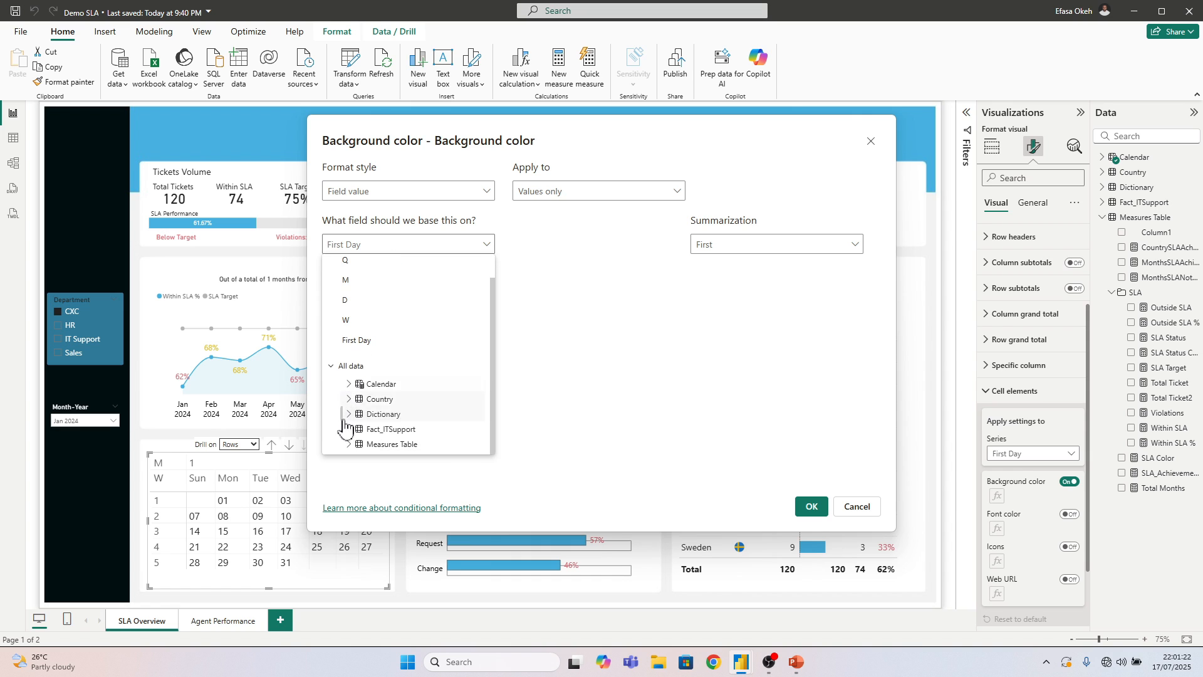
scroll(370, 439, down, 3)
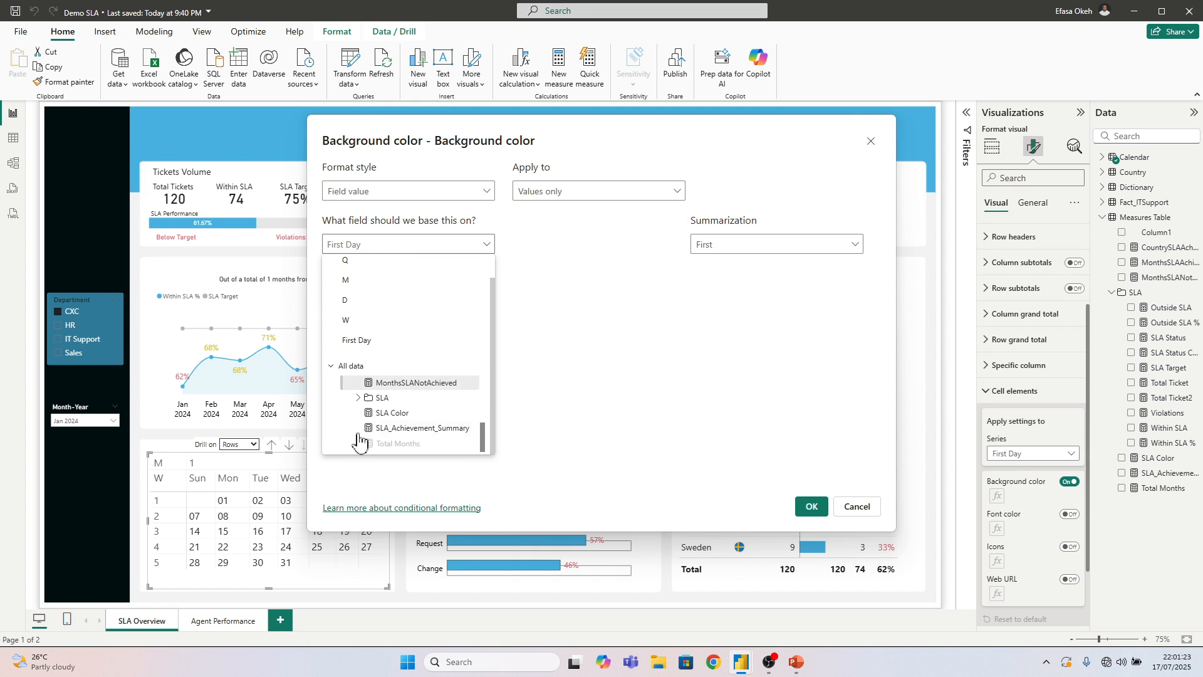
click(392, 413)
click(811, 507)
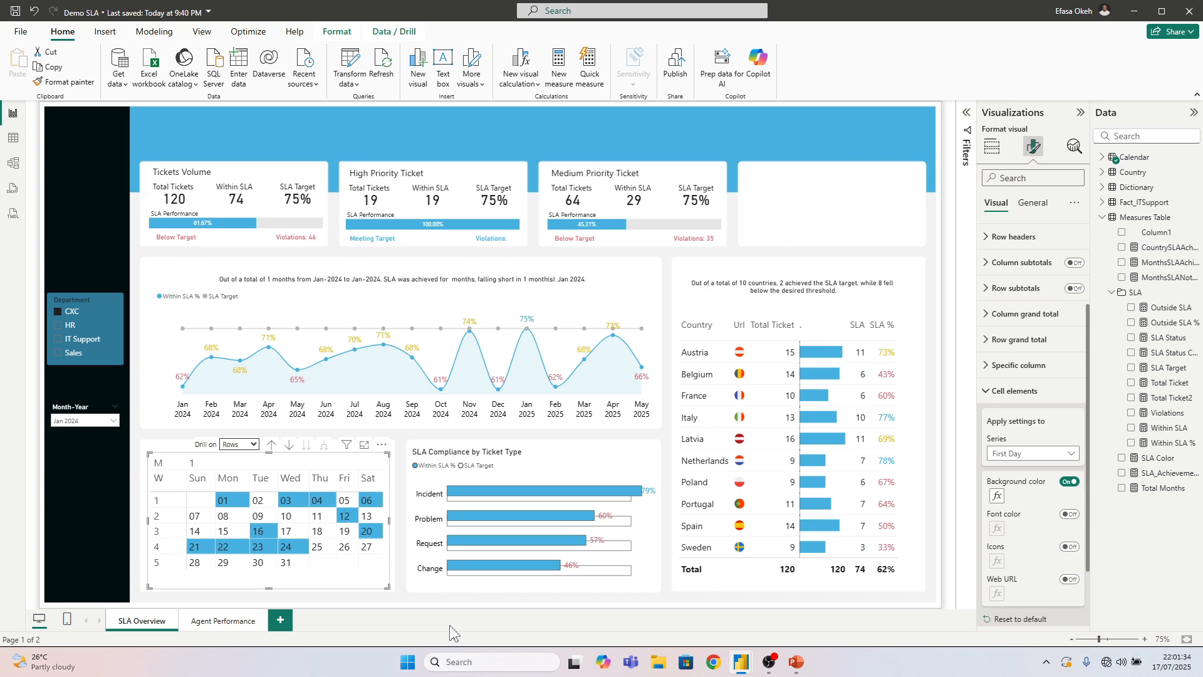
Recolour the Within SLA % bar in the Medium Priority Ticket card's chart dark grey and look up that colour's hex code
click(821, 179)
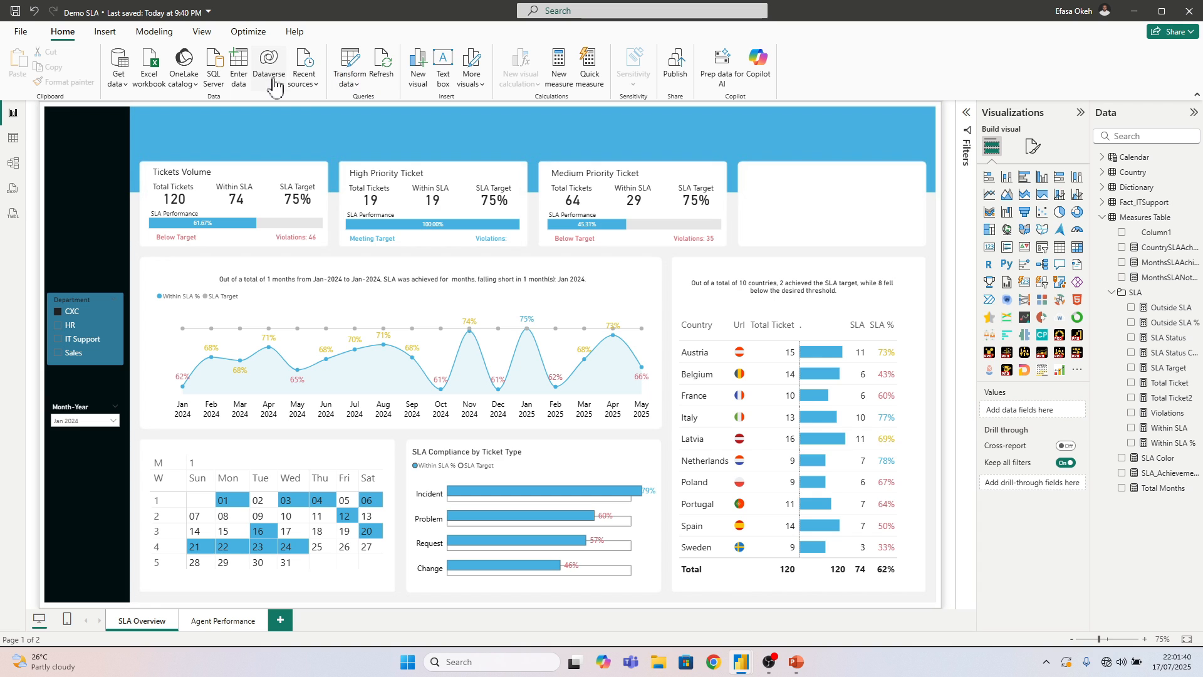
click(636, 243)
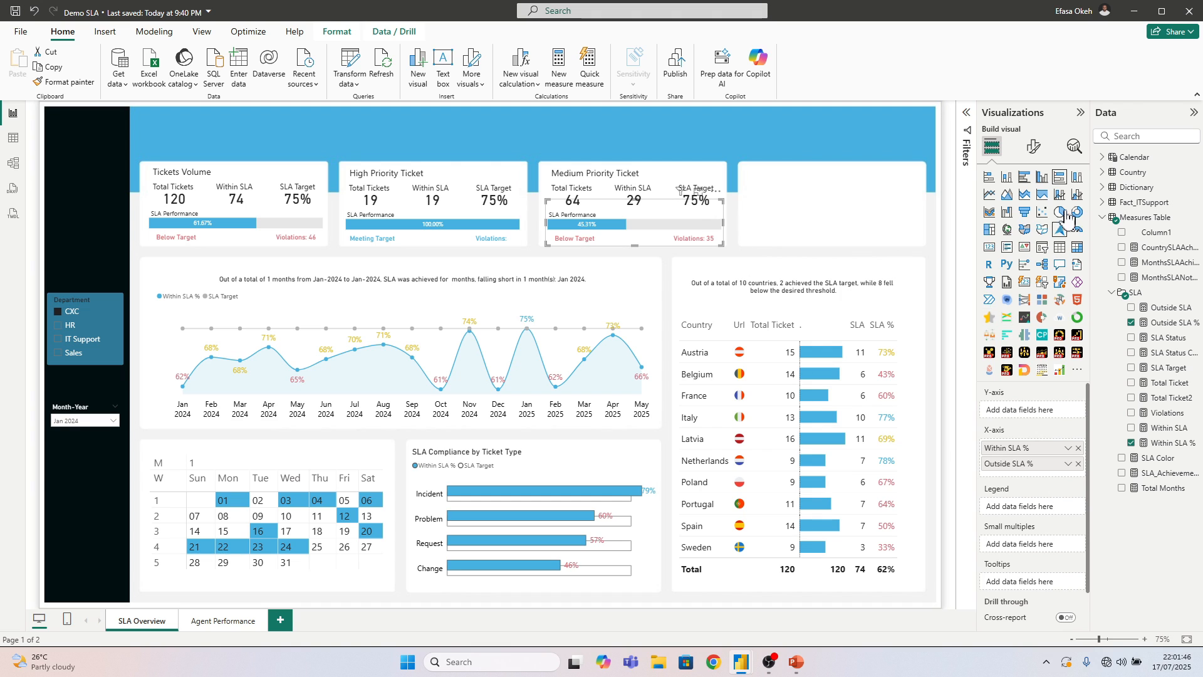
click(1034, 147)
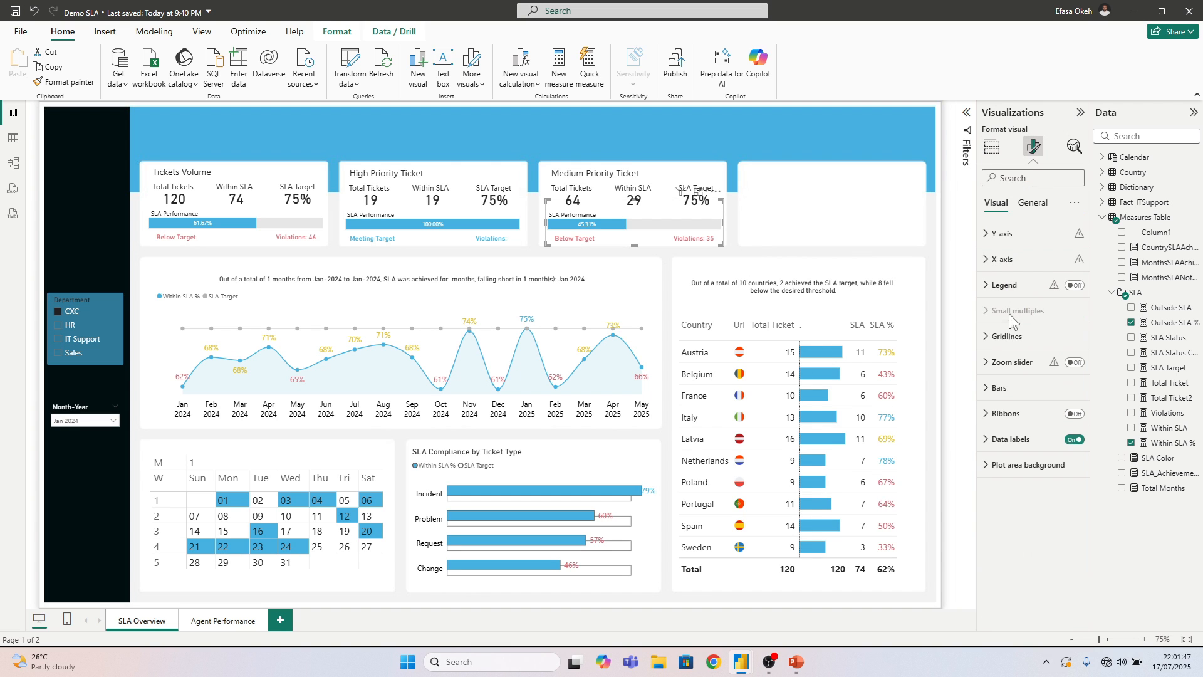
click(999, 387)
click(1007, 513)
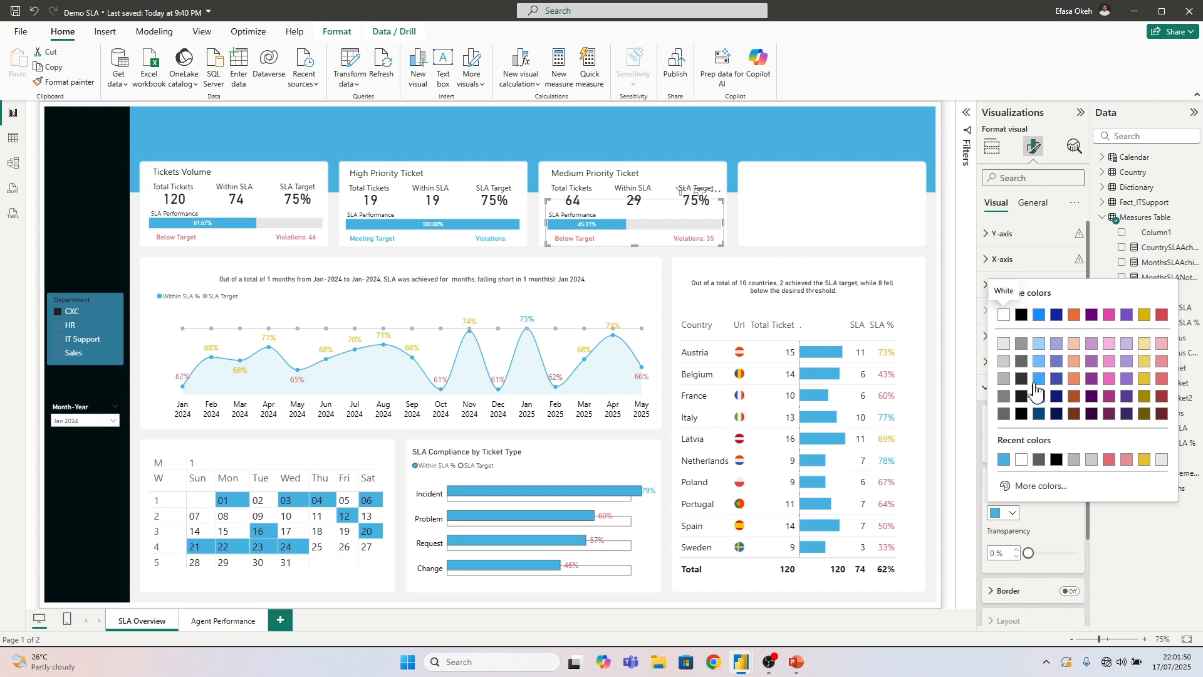
click(1021, 395)
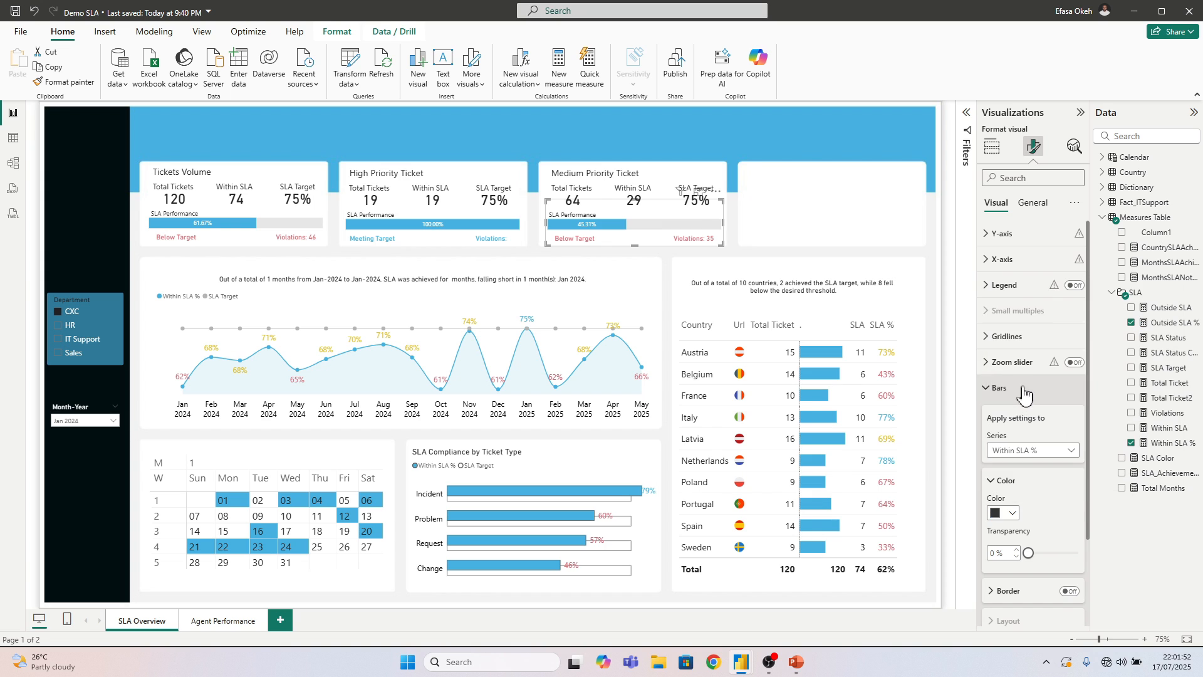
click(1008, 515)
click(1030, 485)
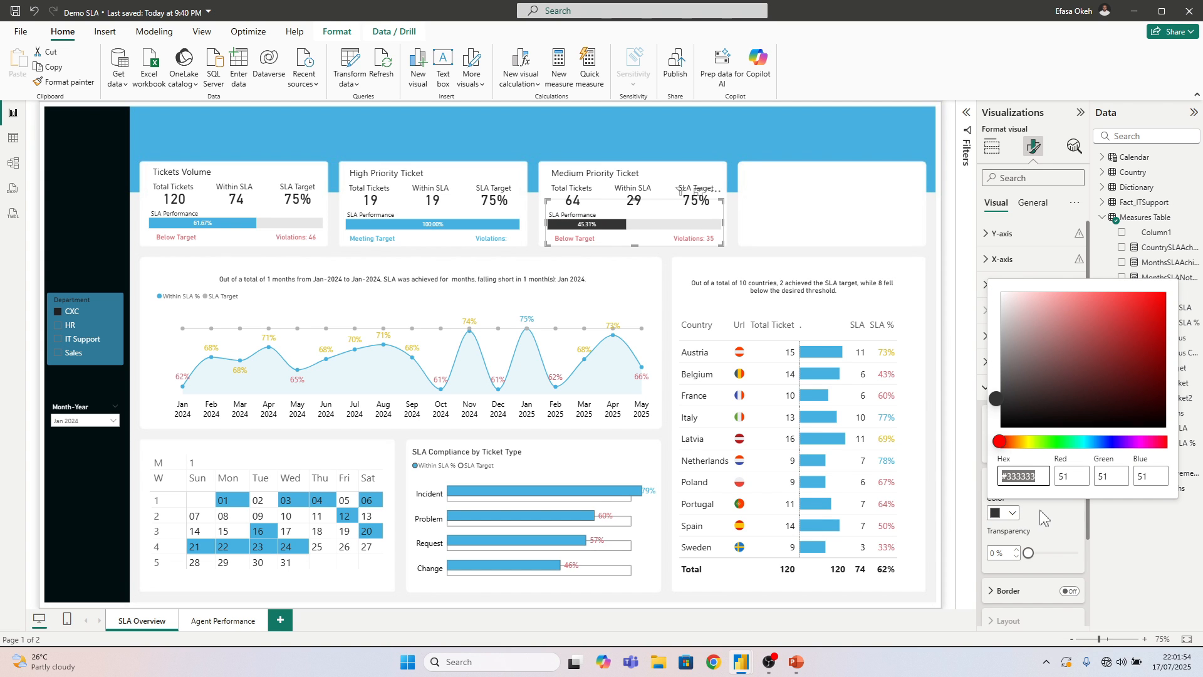
click(1038, 514)
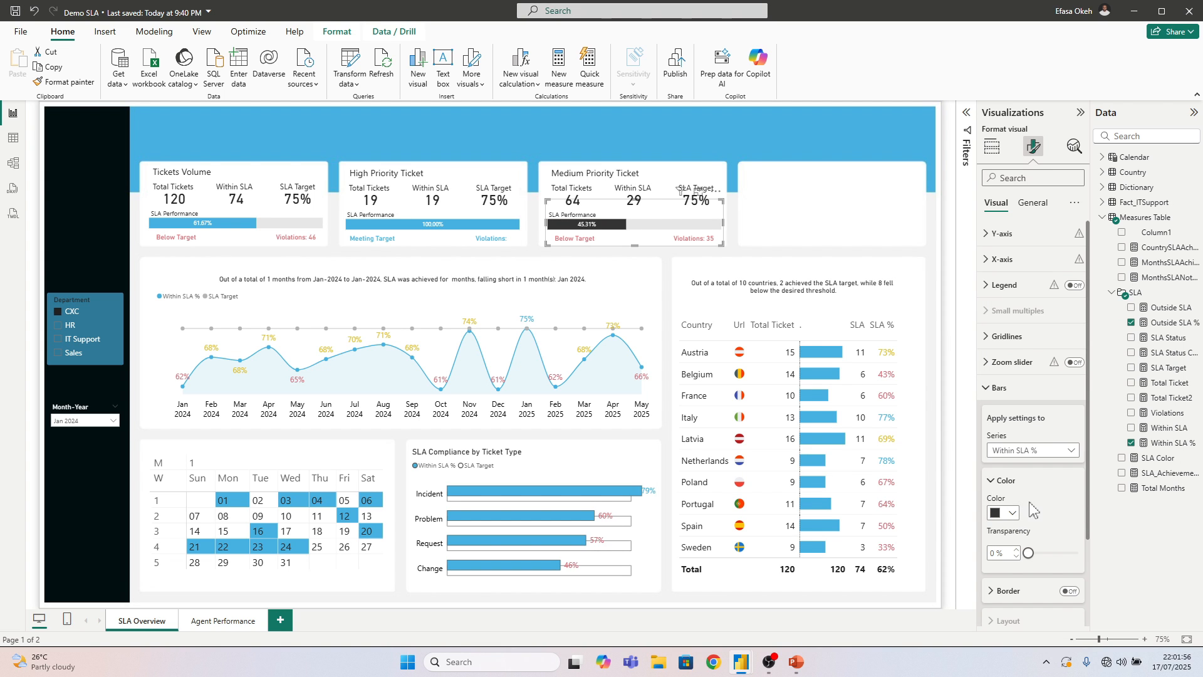
Restore the blue colour of the Medium Priority Ticket card's Within SLA % bar and deselect the chart
click(1015, 452)
click(1015, 466)
click(1007, 513)
click(1021, 460)
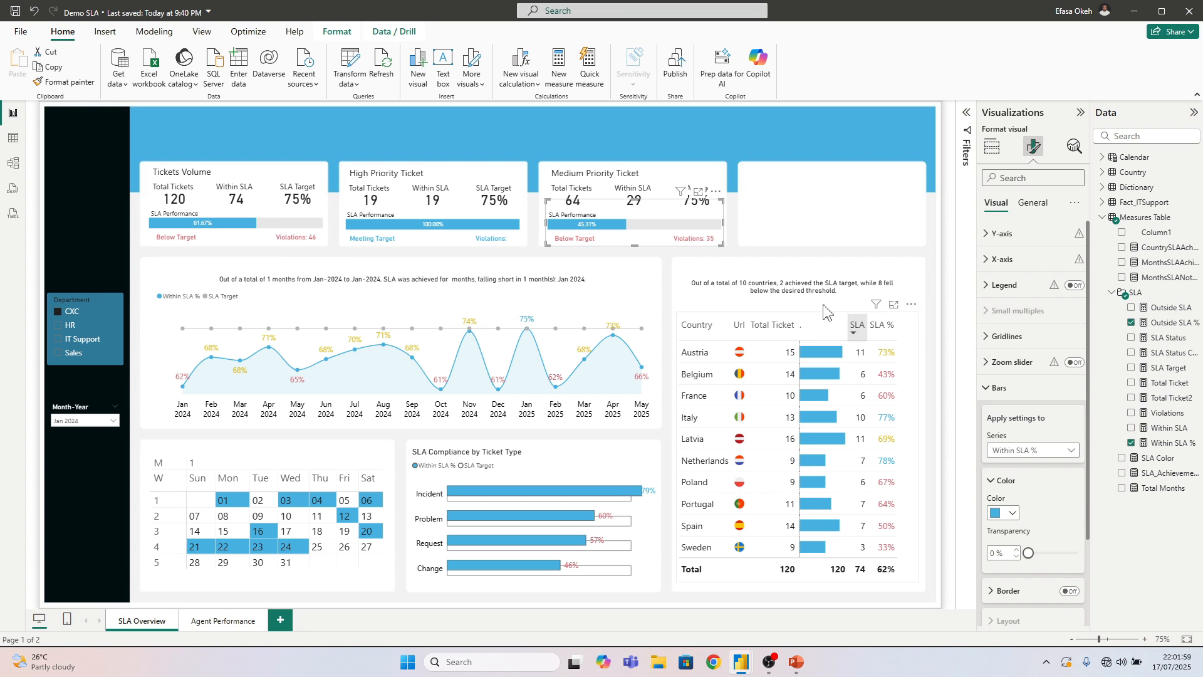
click(767, 262)
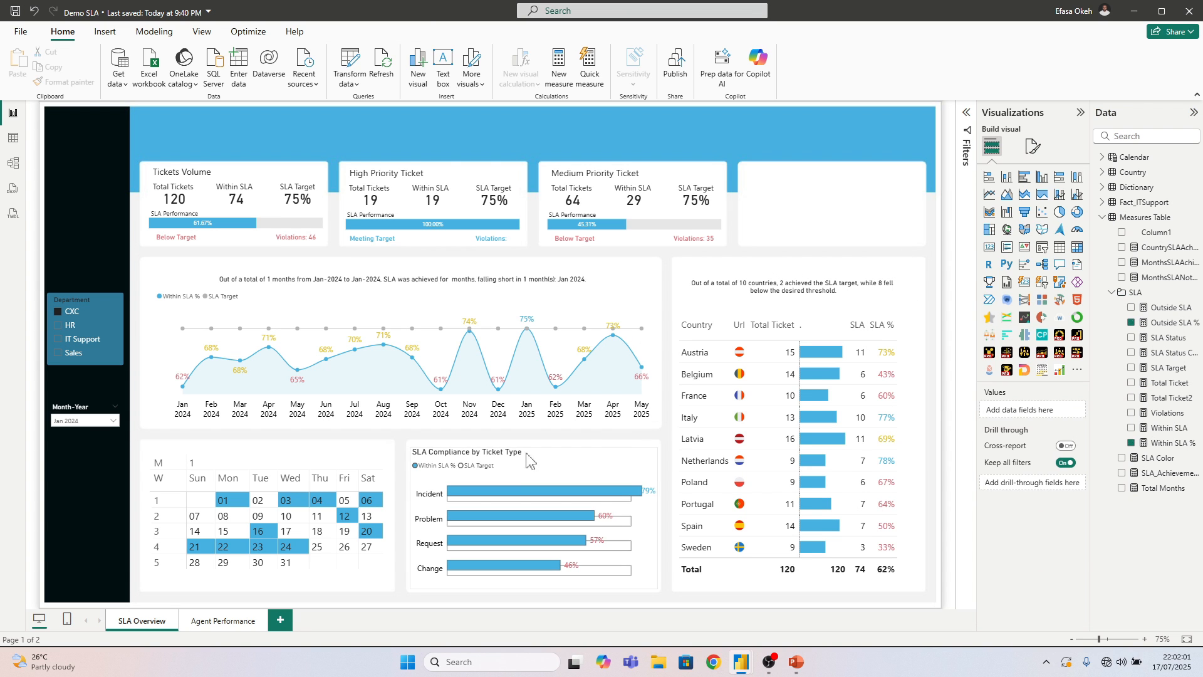
Replace the false result in the SLA Color measure with "#333333" and commit the formula
click(1158, 458)
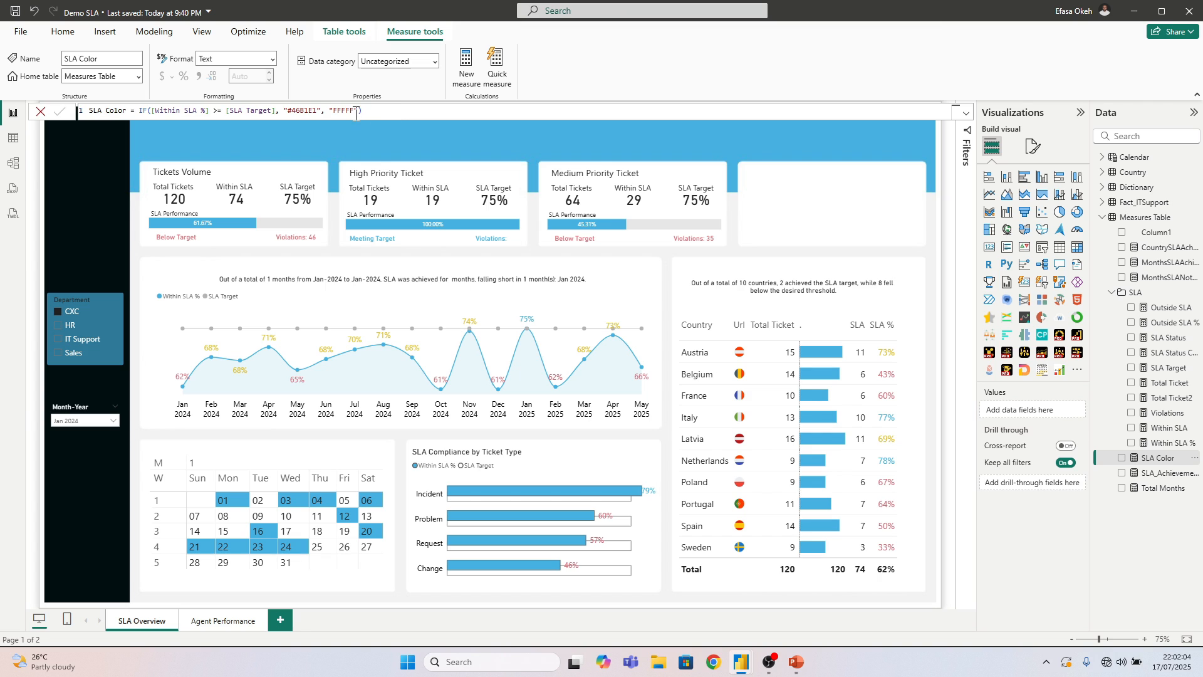
drag(354, 111, 333, 112)
text(#)
key(Return)
drag(359, 110, 335, 110)
text(#333333)
key(Return)
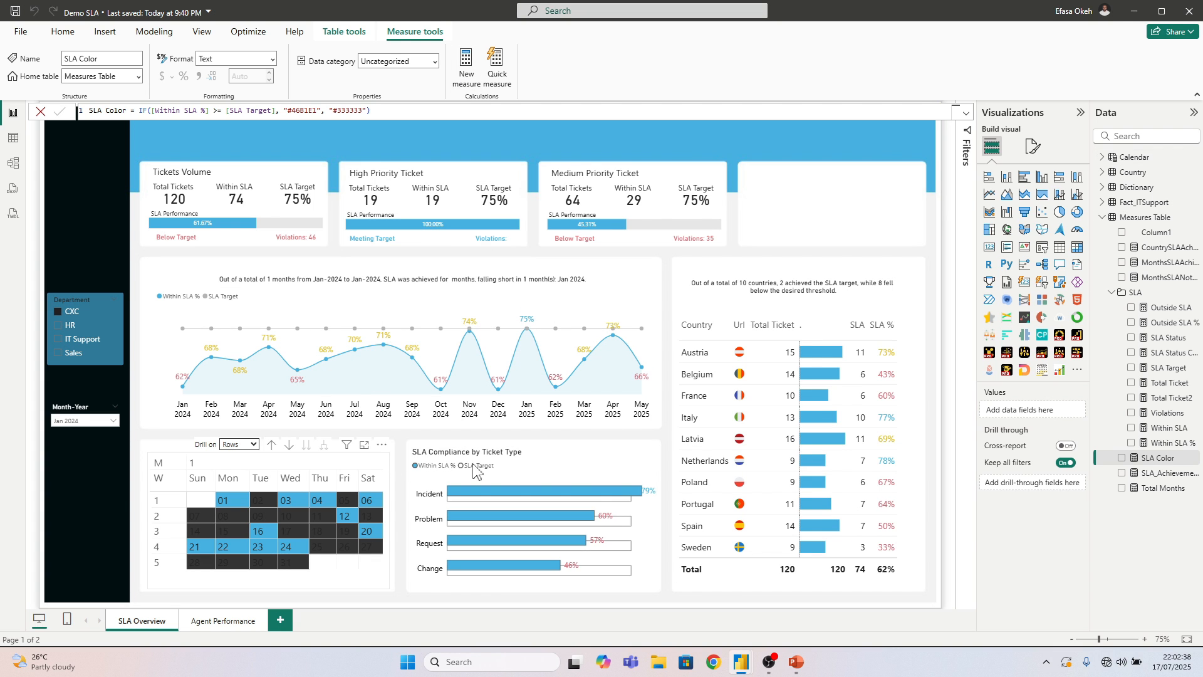
Set both the text color and the alternate text color of the calendar matrix's values to white
click(1033, 148)
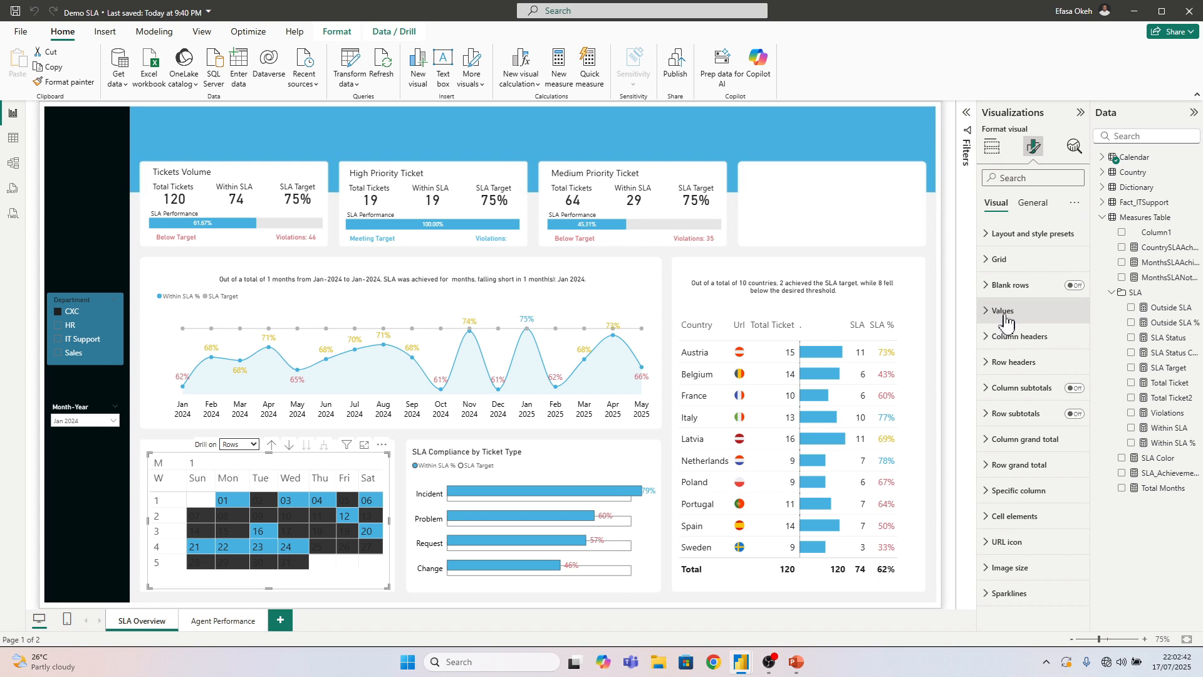
click(1004, 310)
click(1012, 426)
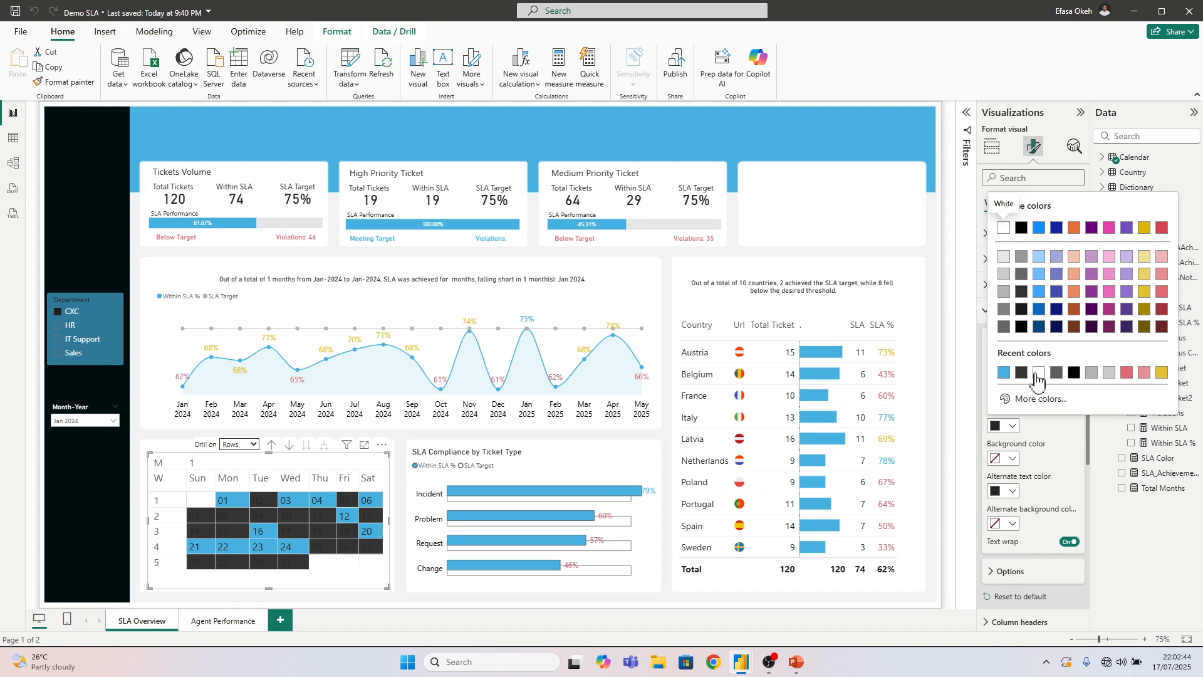
click(1039, 374)
click(1012, 490)
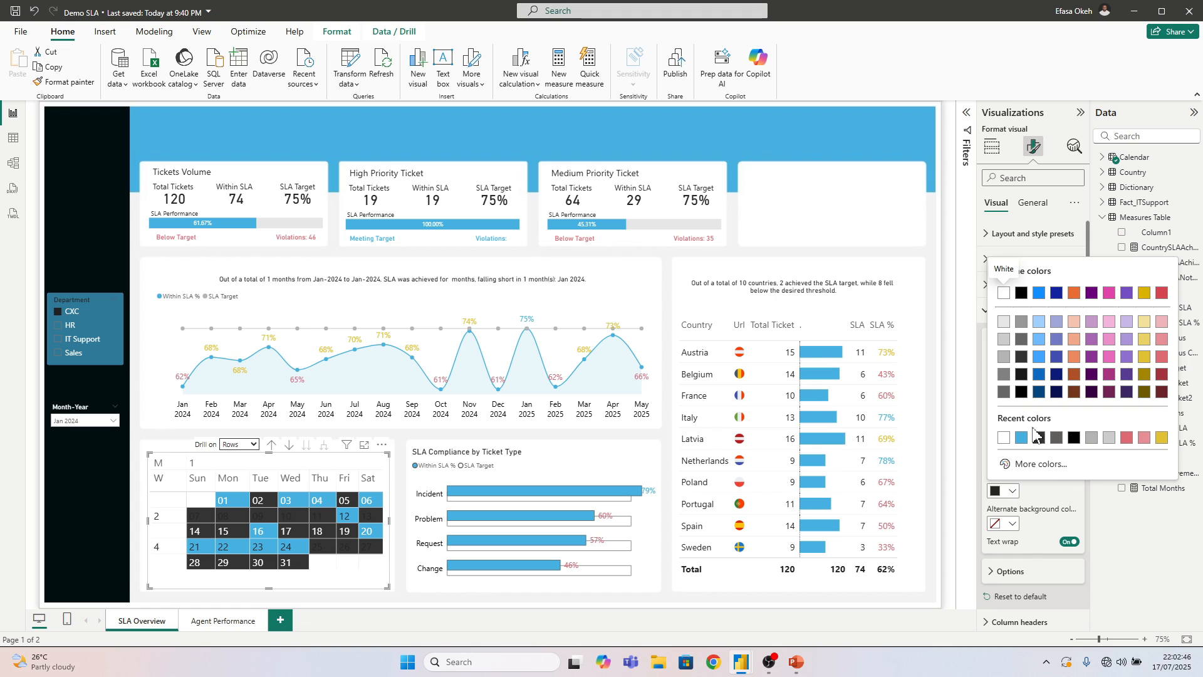
click(1003, 437)
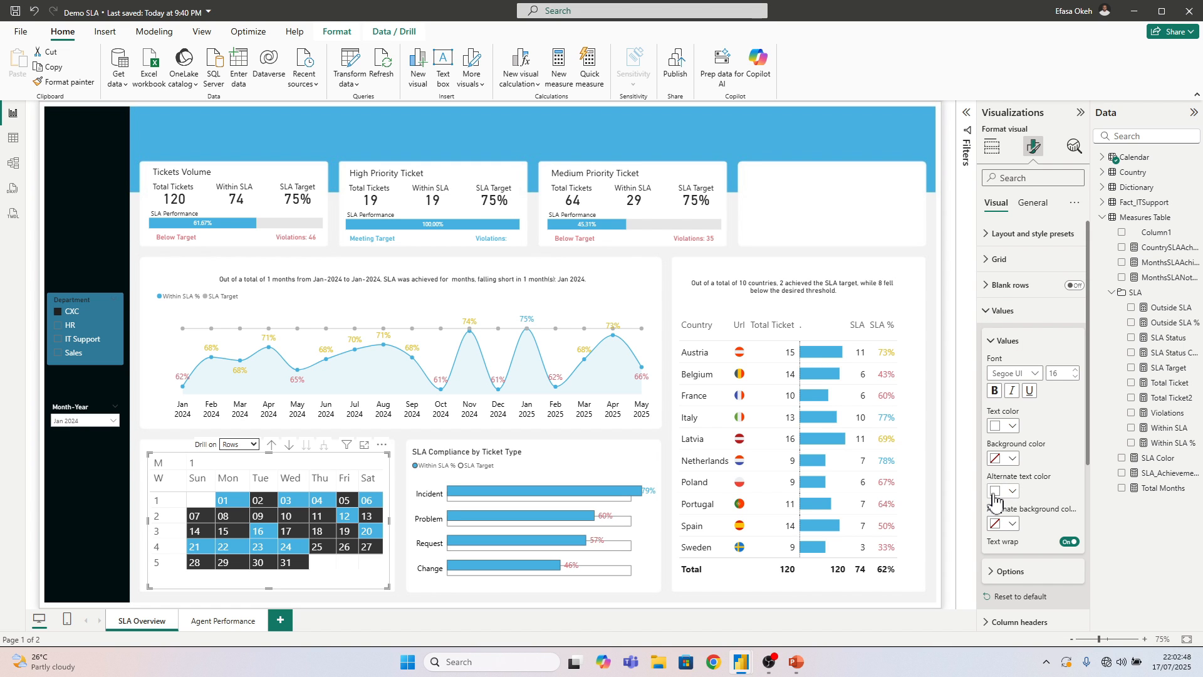
click(998, 315)
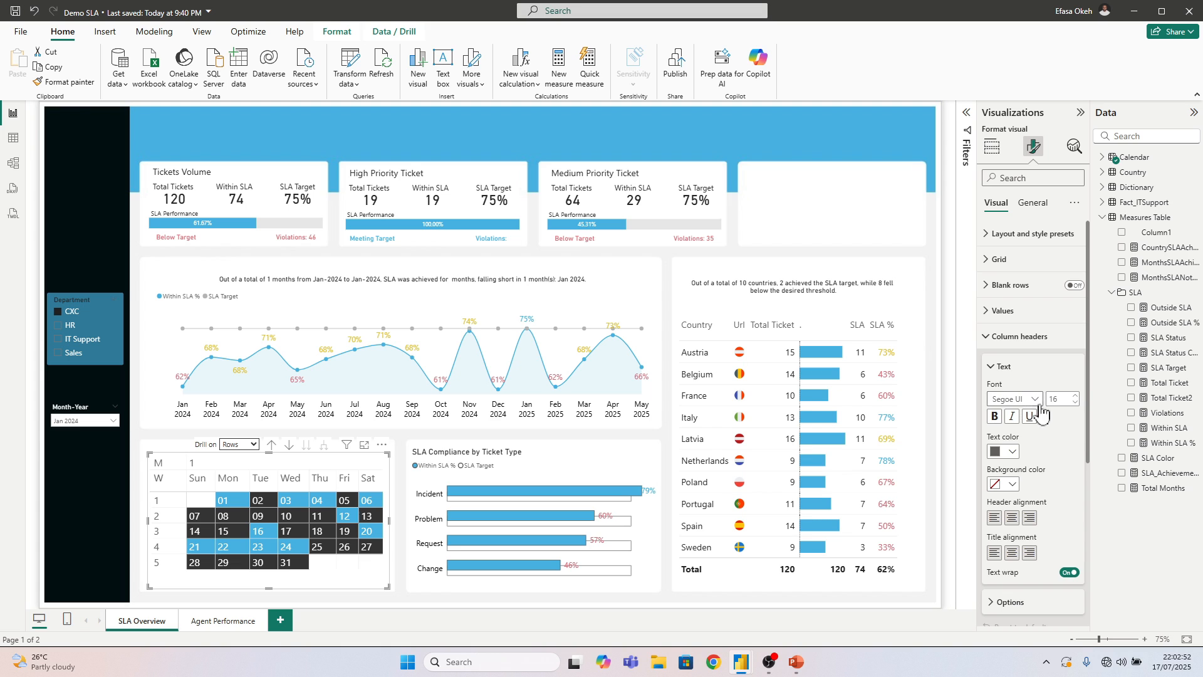
Set the text color of the calendar matrix's column headers and row headers to dark grey
click(1011, 454)
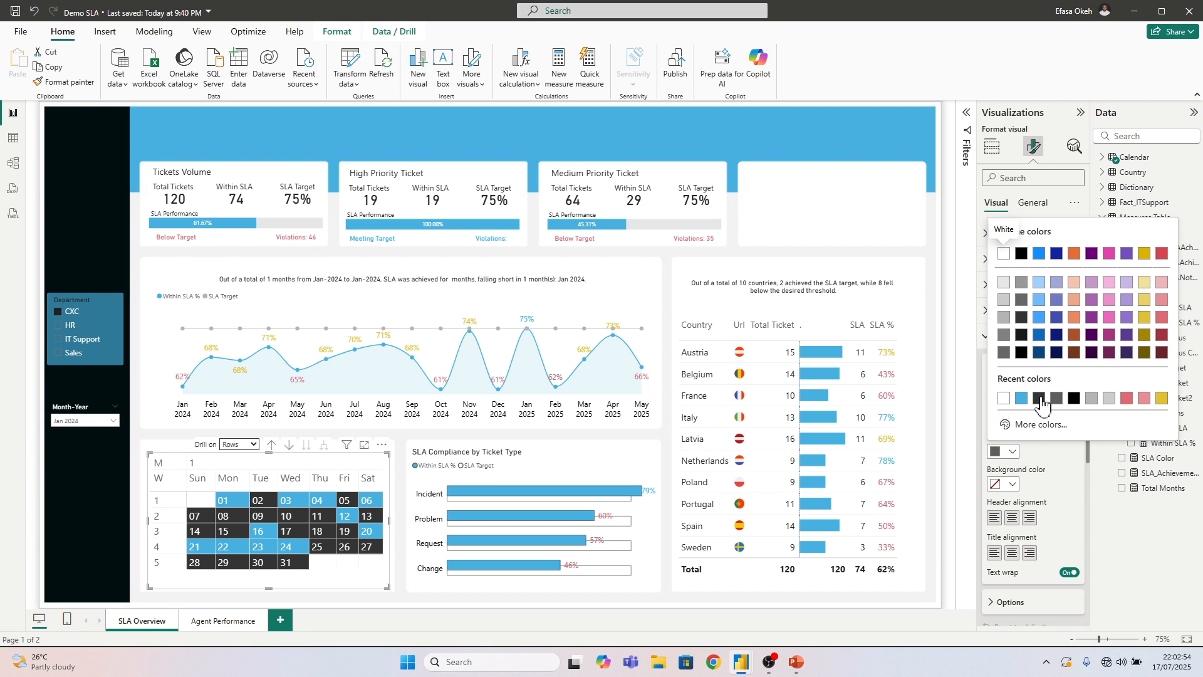
click(1039, 399)
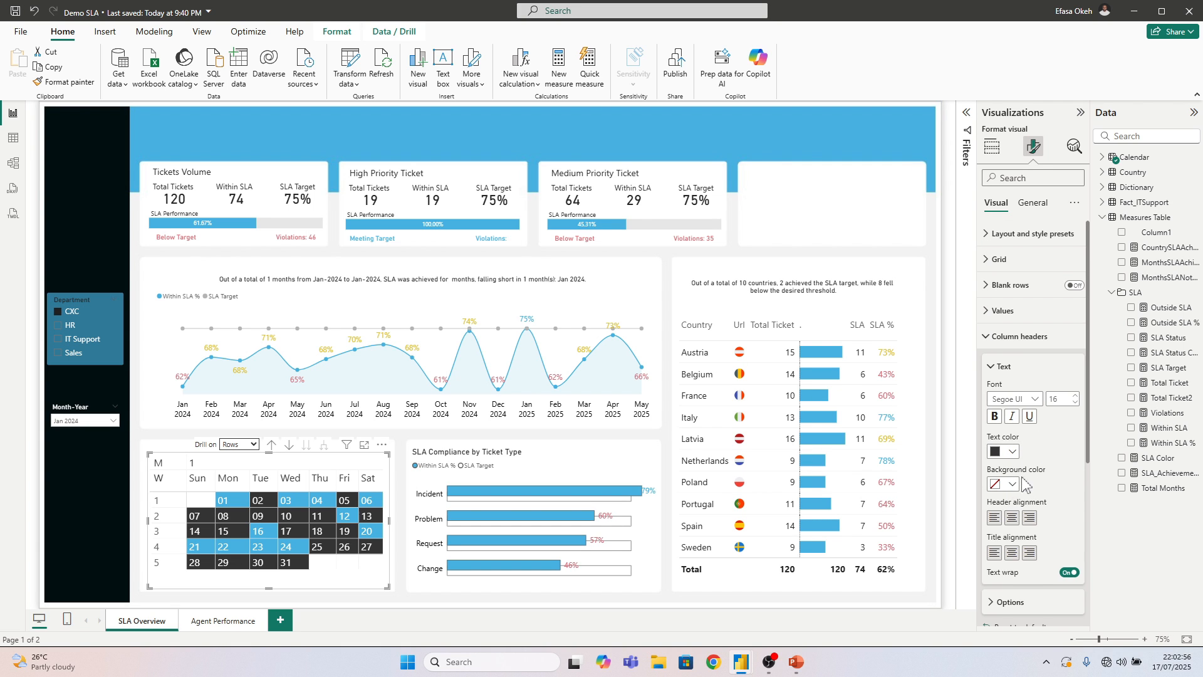
click(1016, 336)
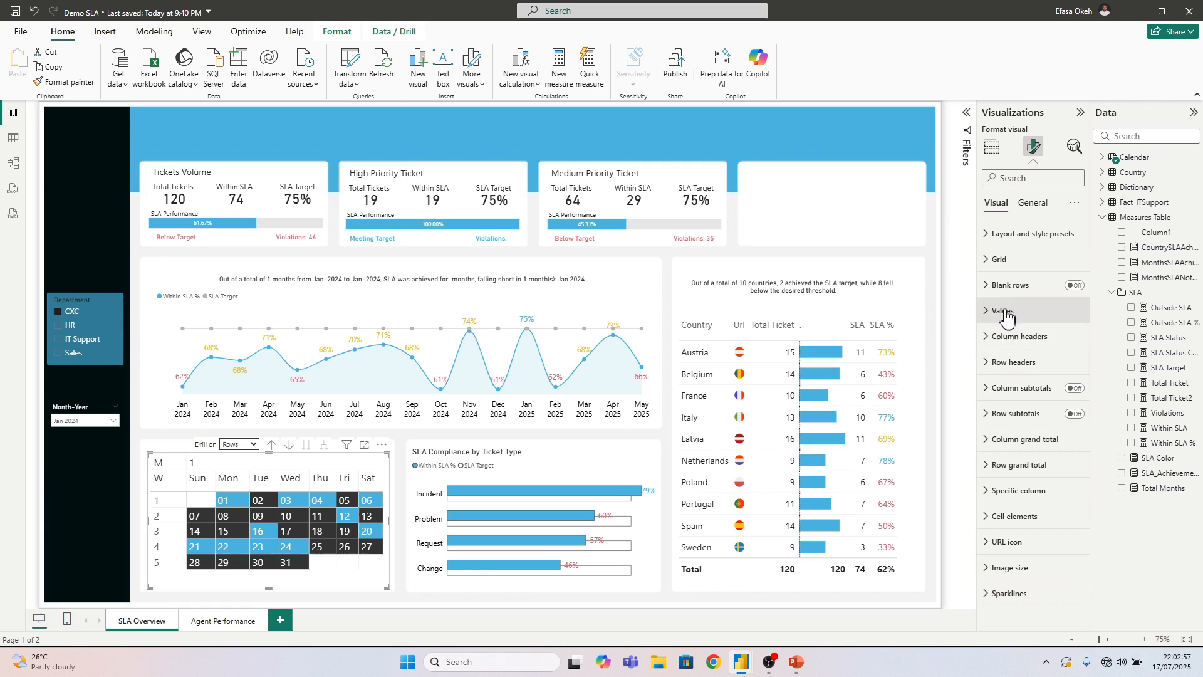
click(1013, 362)
click(1005, 477)
click(1004, 424)
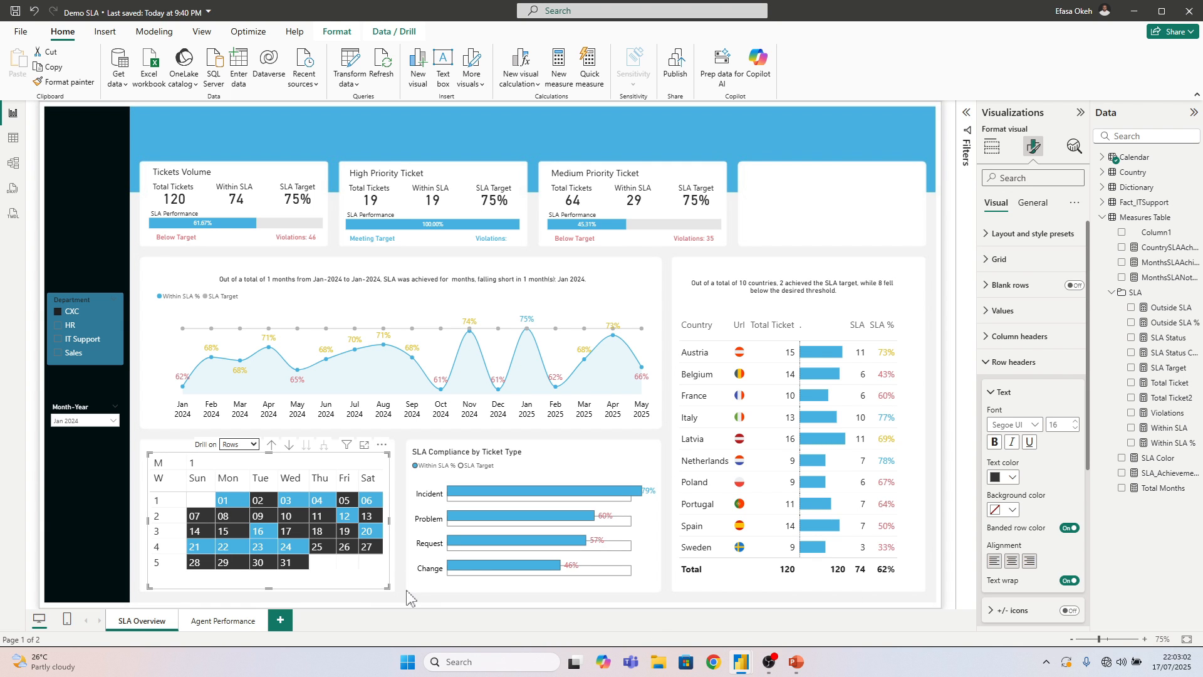
click(419, 605)
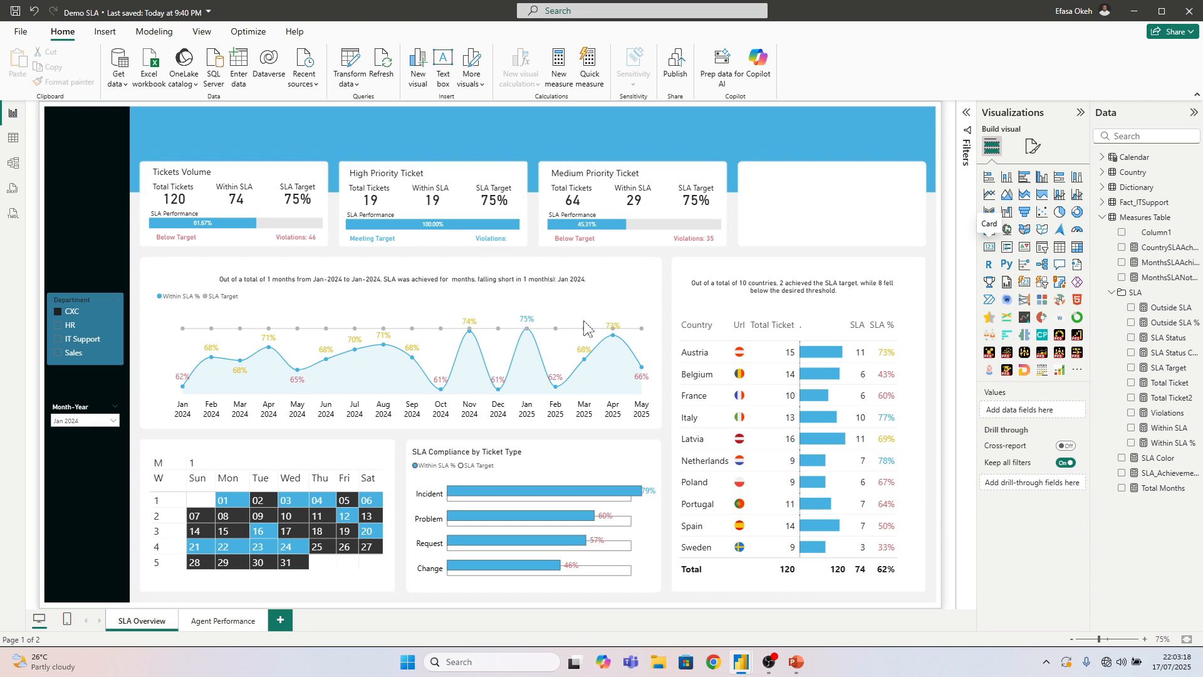
Add a card showing Month-Year from the Calendar table and move it over the calendar matrix's header area
click(990, 246)
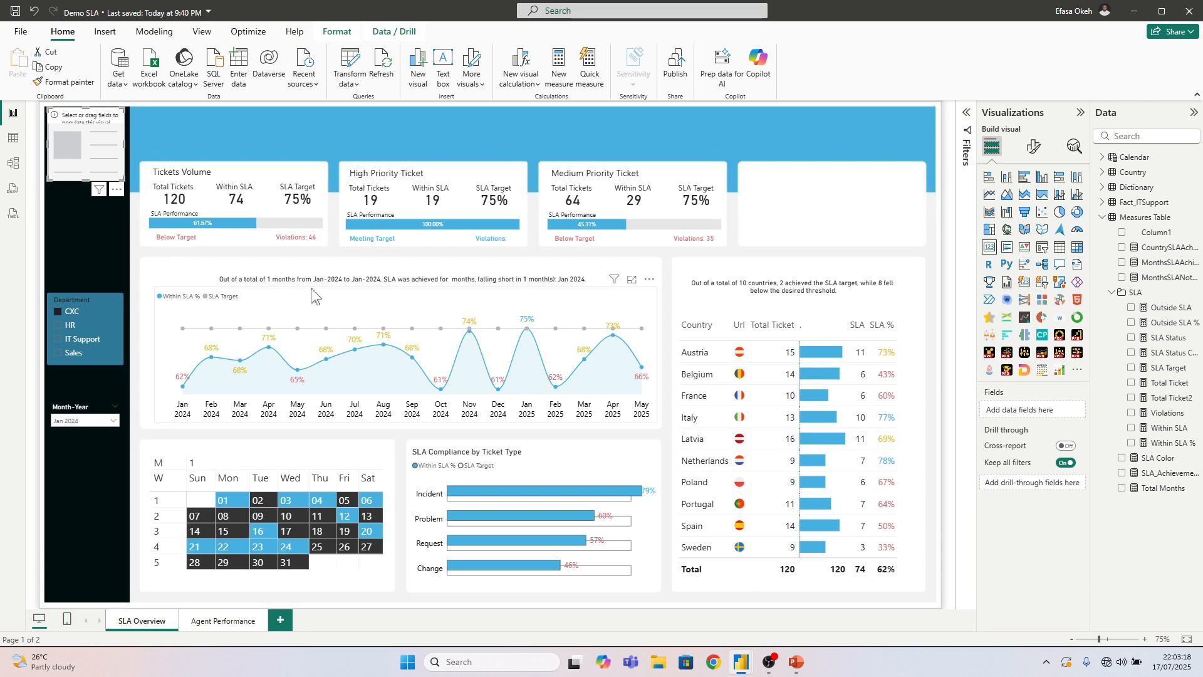
click(1104, 217)
click(1104, 160)
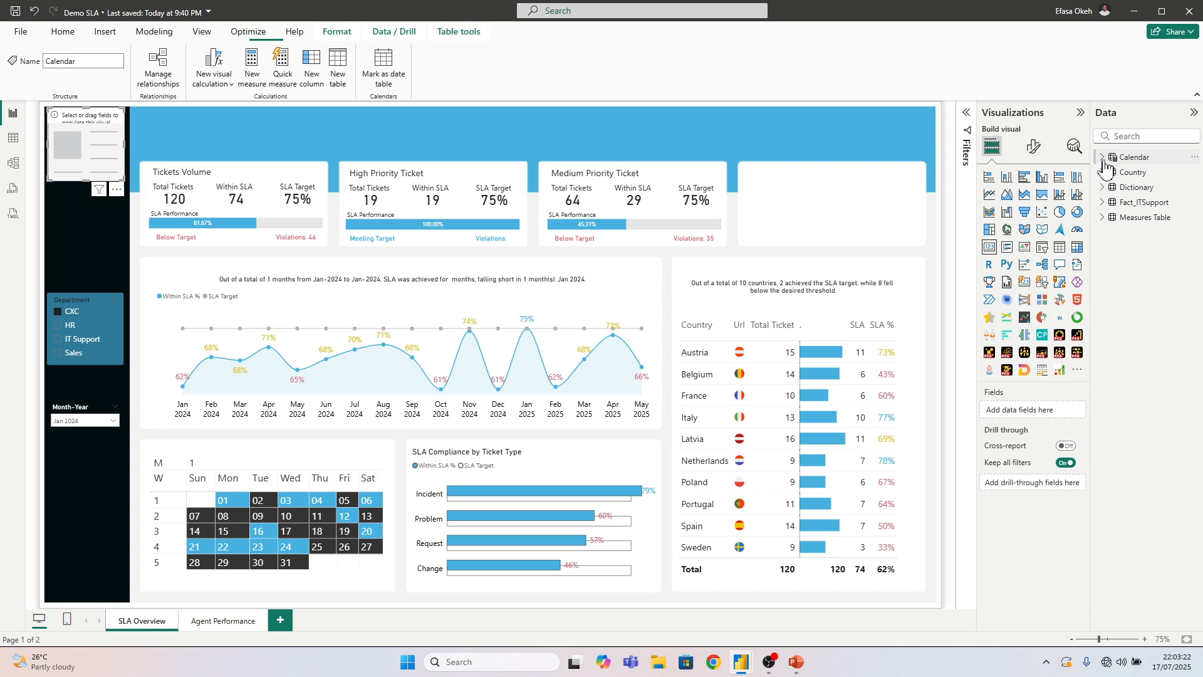
click(1103, 159)
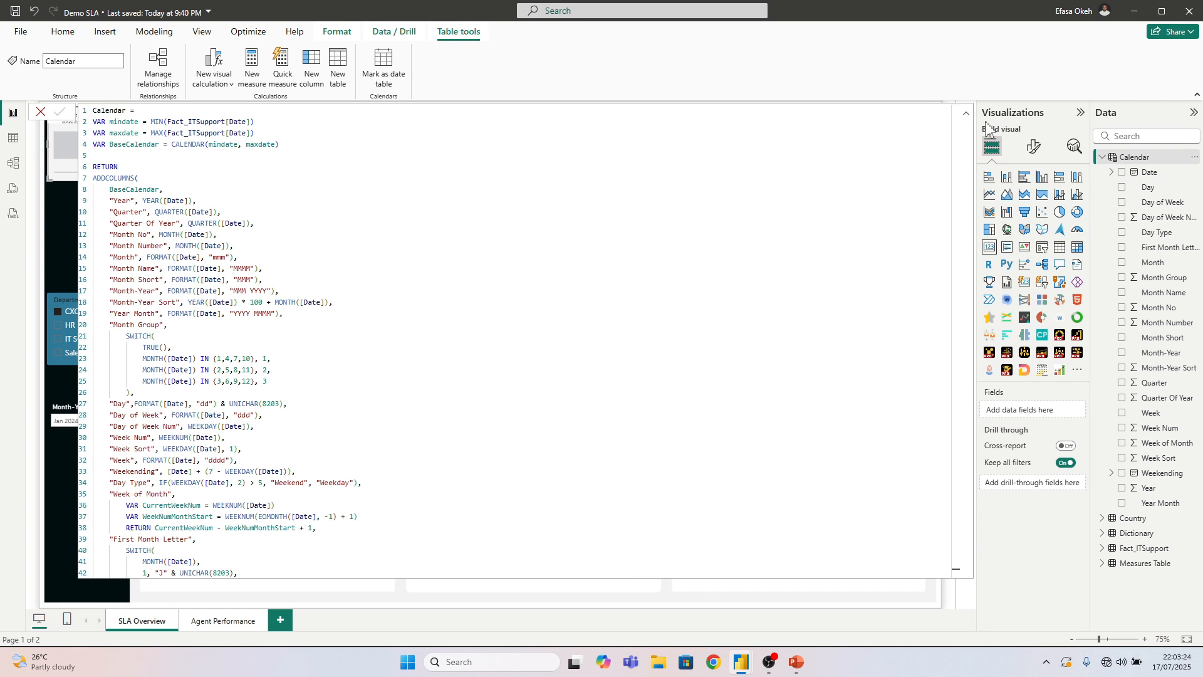
click(966, 115)
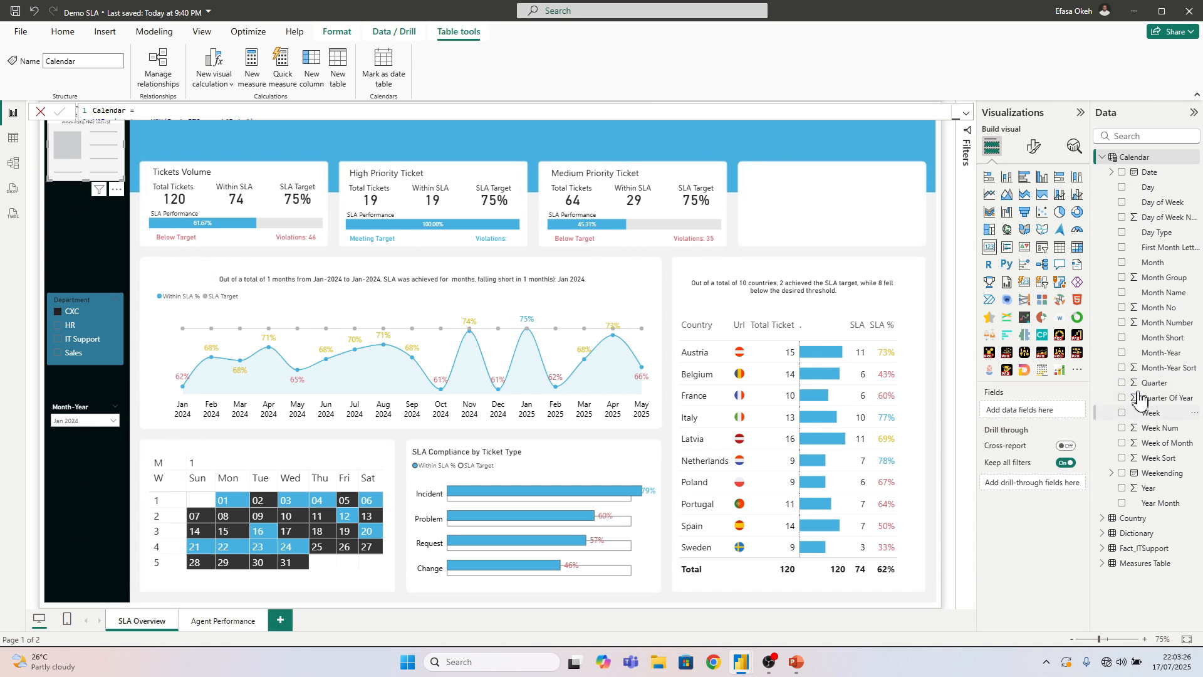
click(1122, 354)
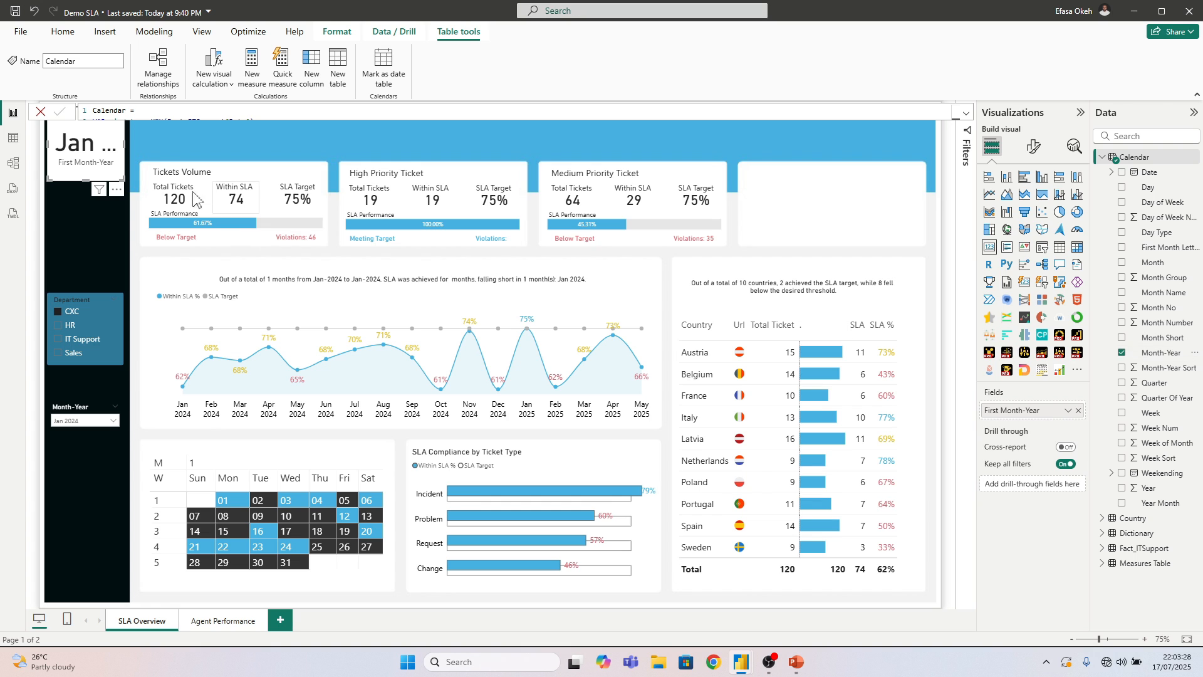
drag(100, 155, 484, 486)
Turn the background of the Month-Year card off and back on
click(1034, 146)
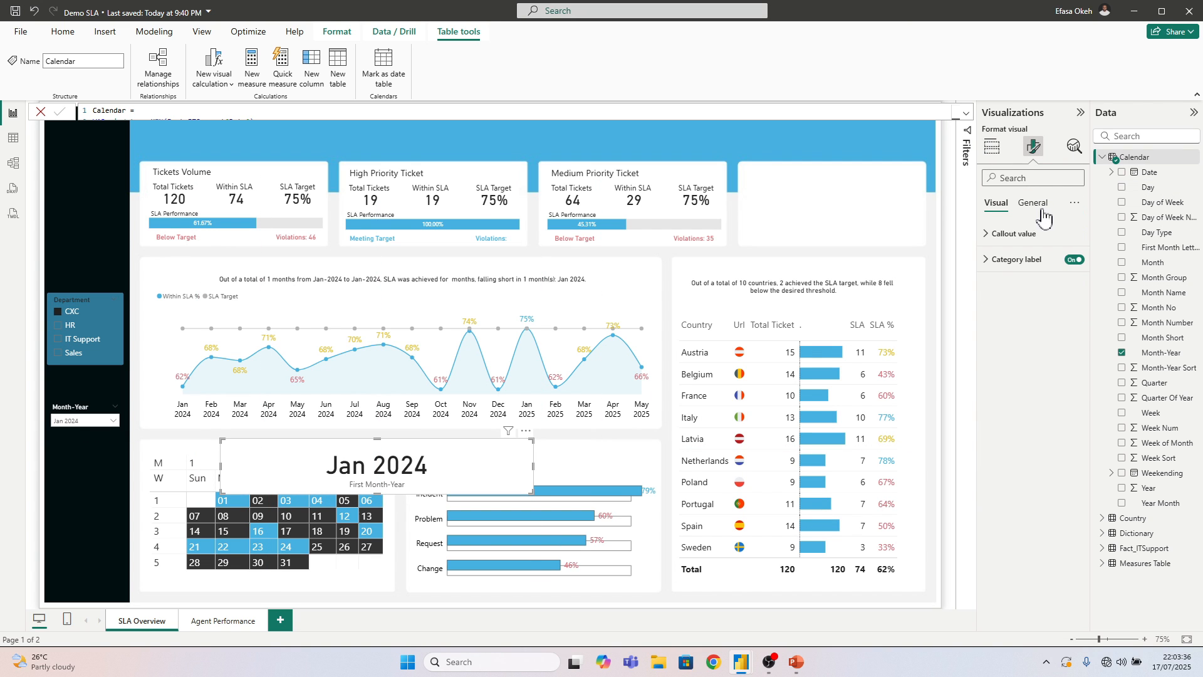
click(1003, 285)
click(1072, 315)
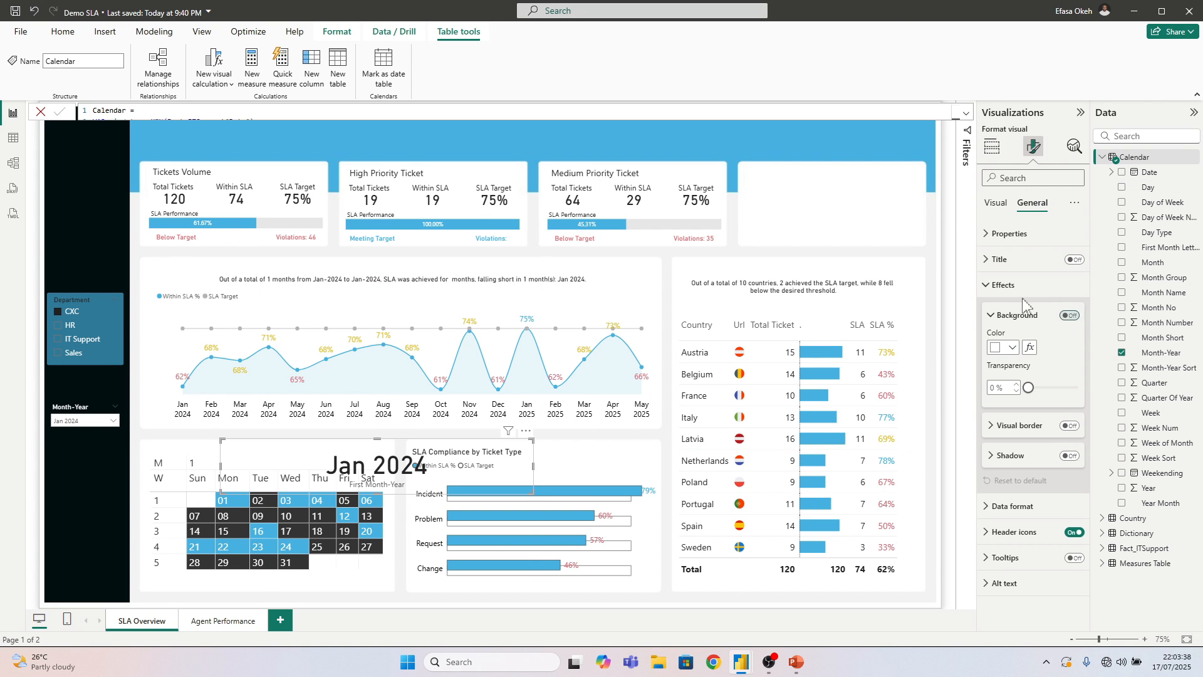
click(1006, 282)
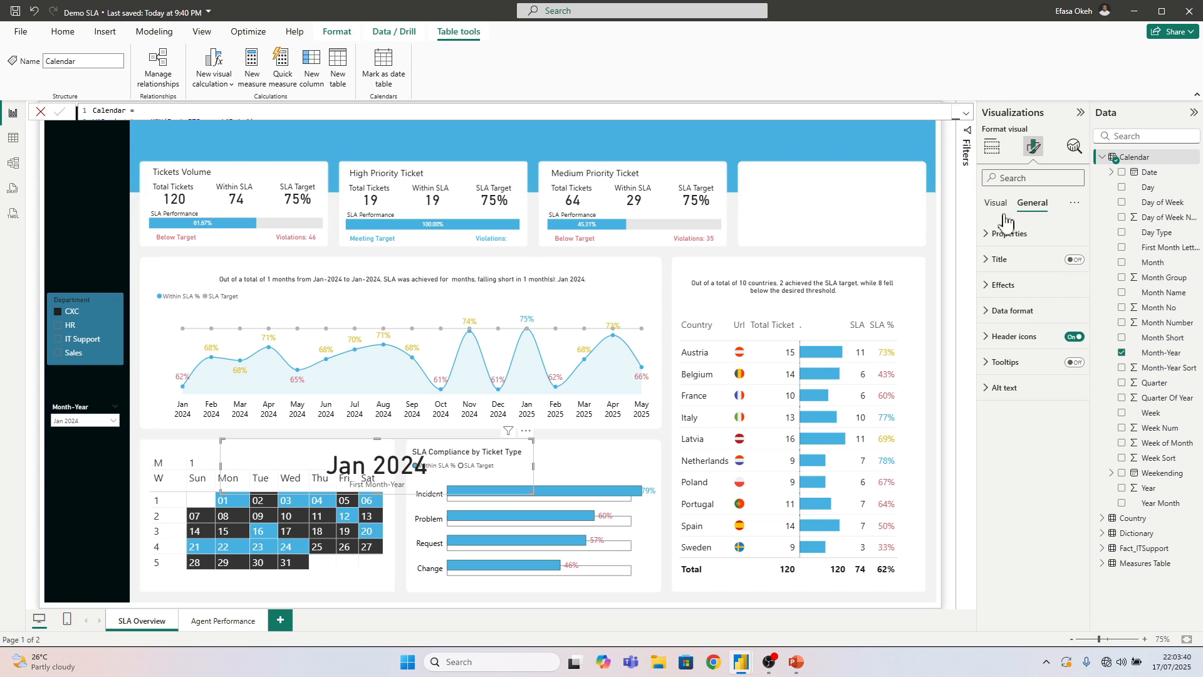
click(1053, 286)
click(1070, 315)
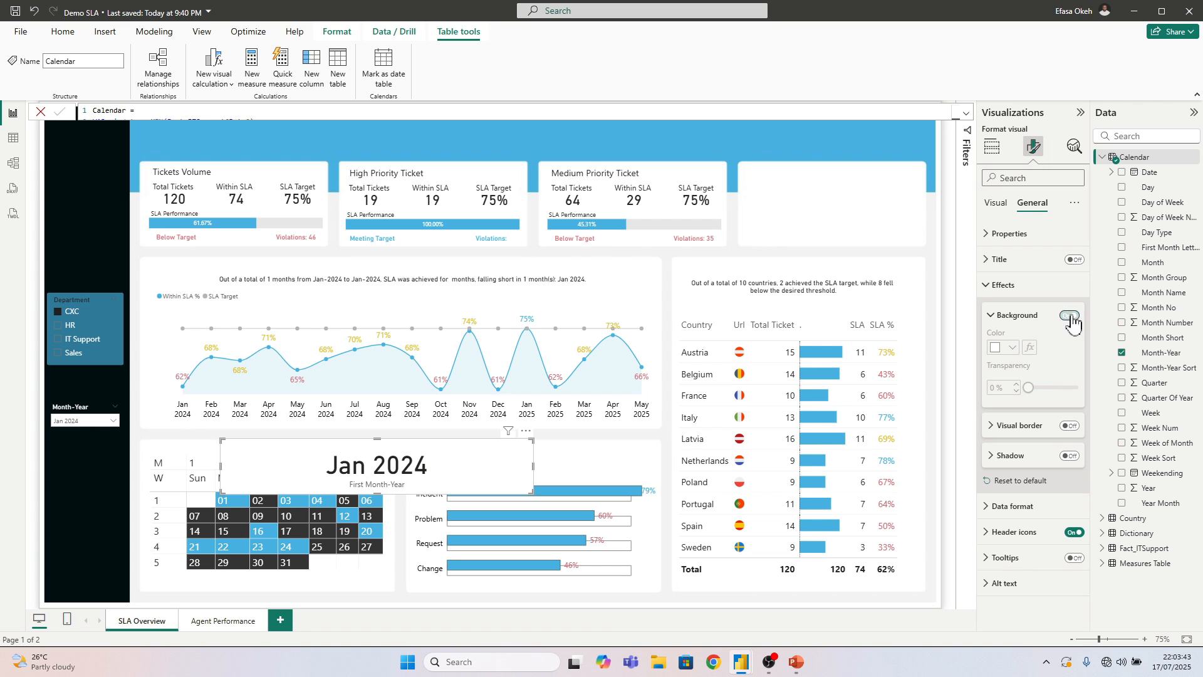
click(1013, 288)
Hide the Month-Year card's category label and set its callout value font size to 12
click(997, 205)
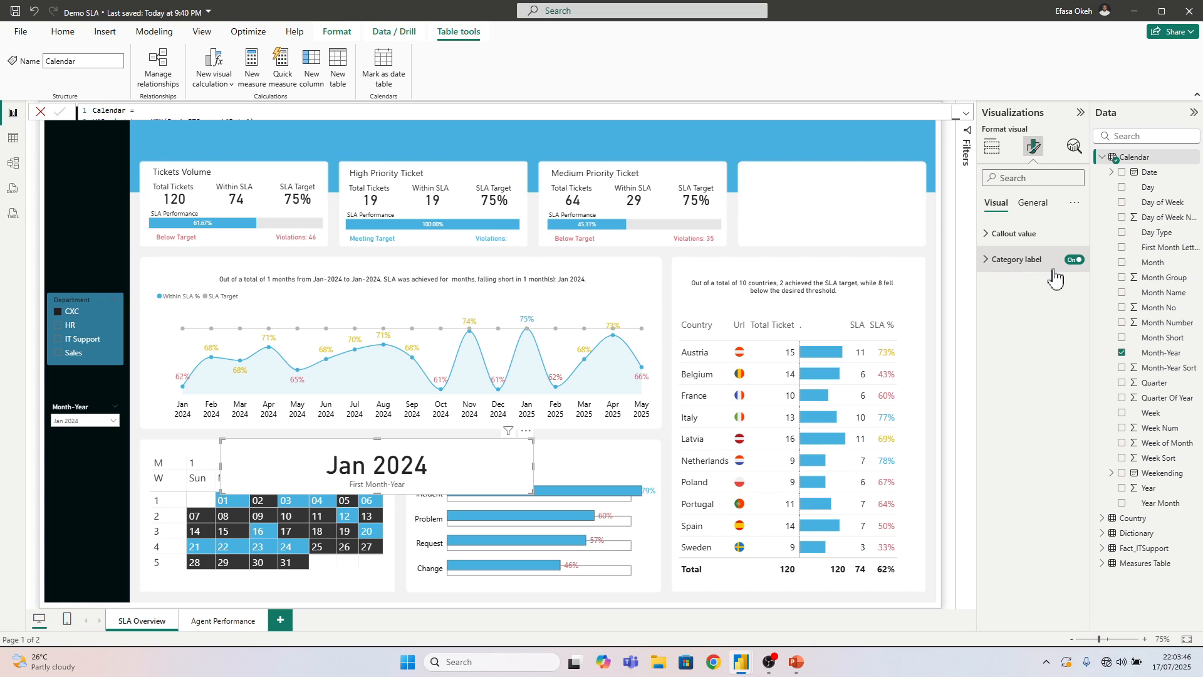
click(1074, 260)
click(1018, 234)
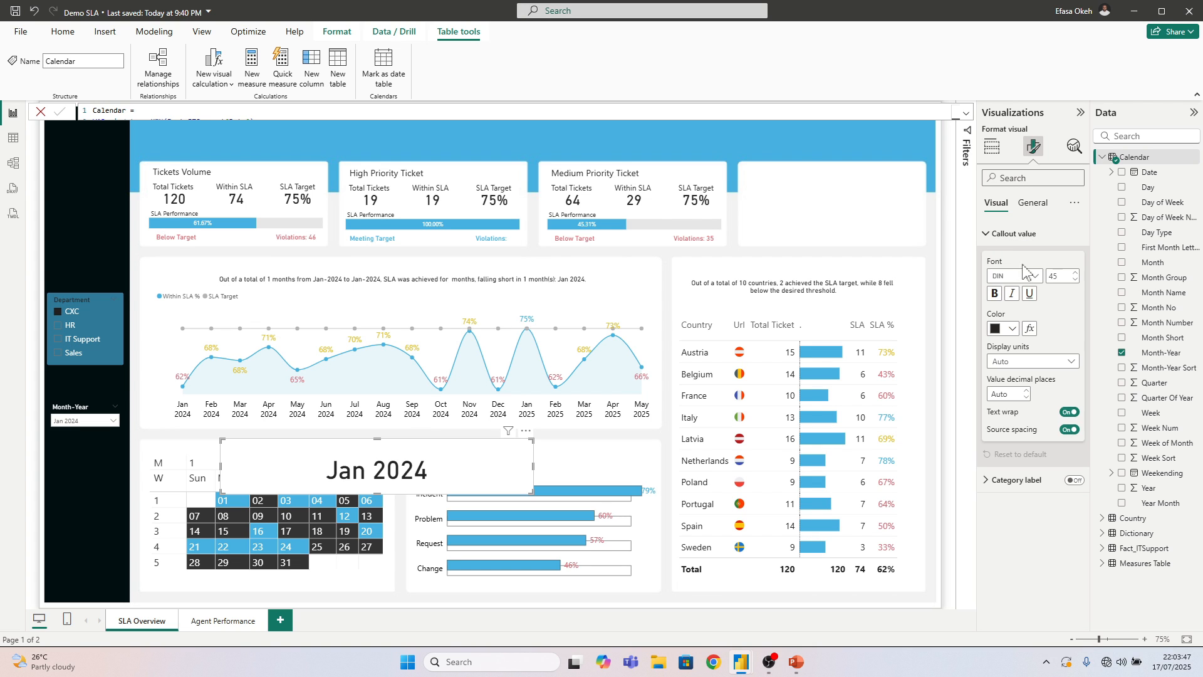
double_click(1055, 276)
key(Return)
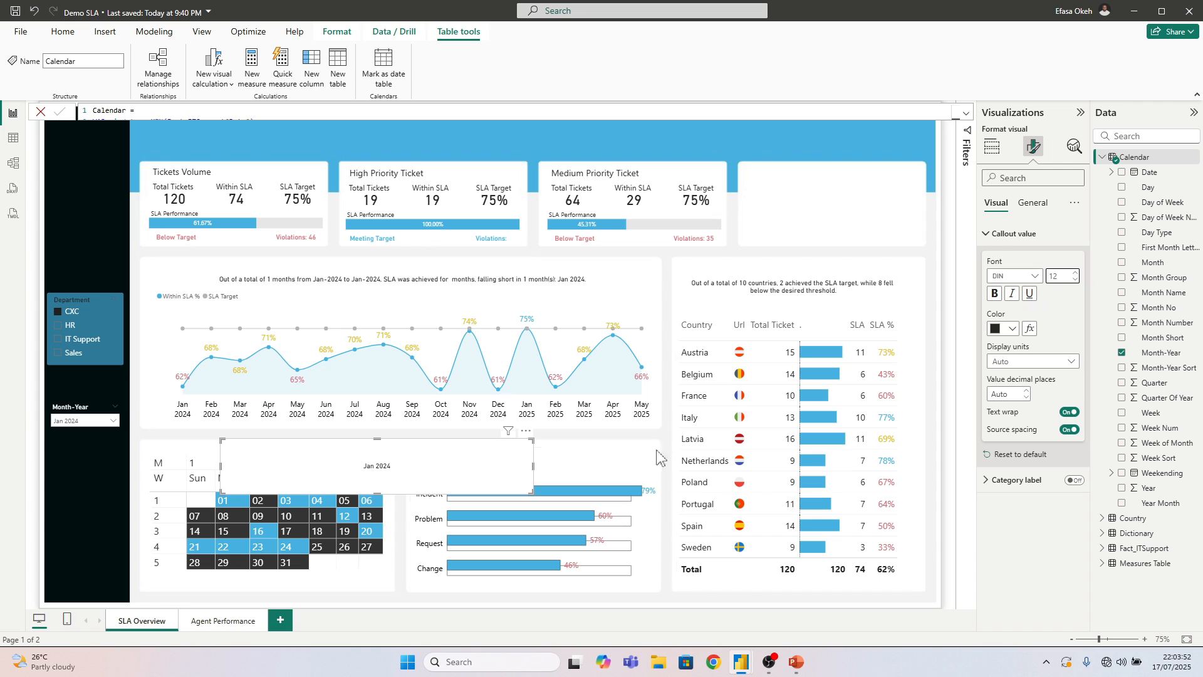
Shrink the Month-Year card and place it over the month number in the calendar matrix's header
drag(526, 489, 254, 459)
click(135, 474)
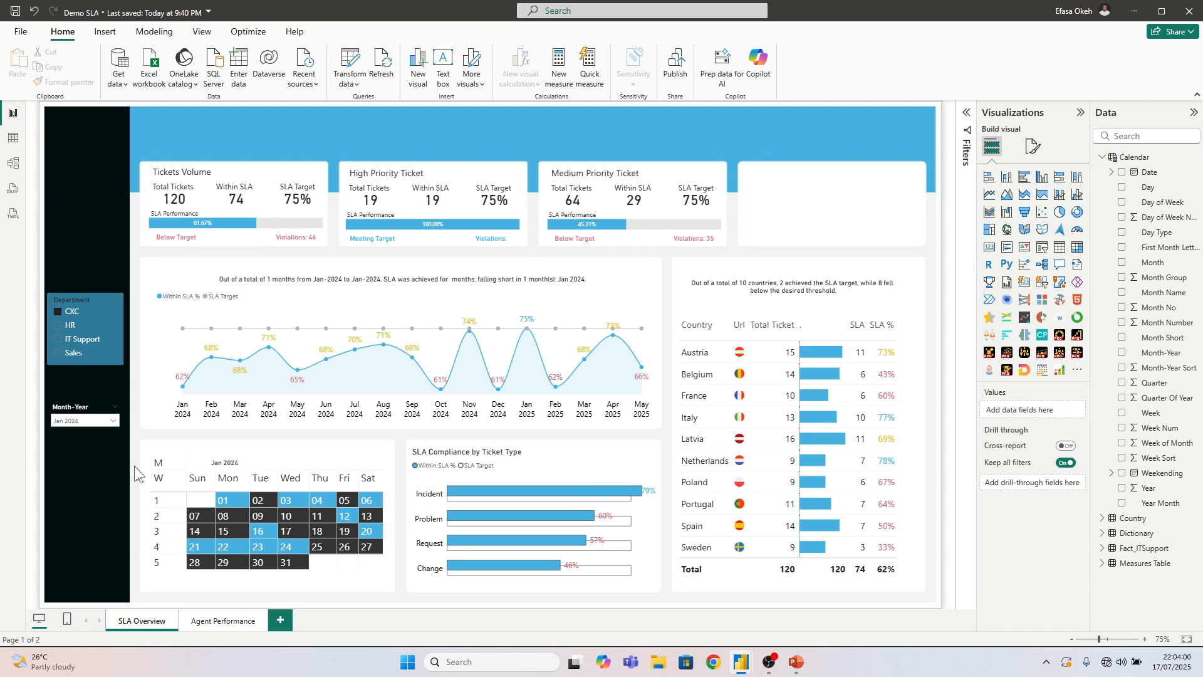
click(229, 463)
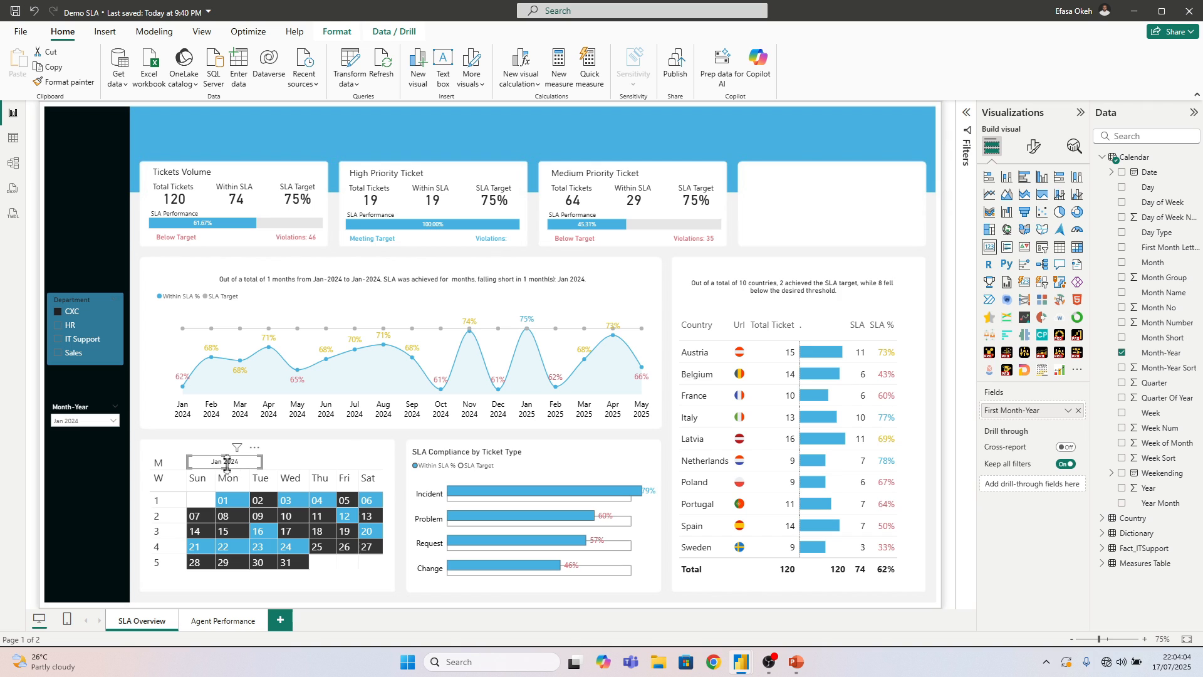
click(136, 493)
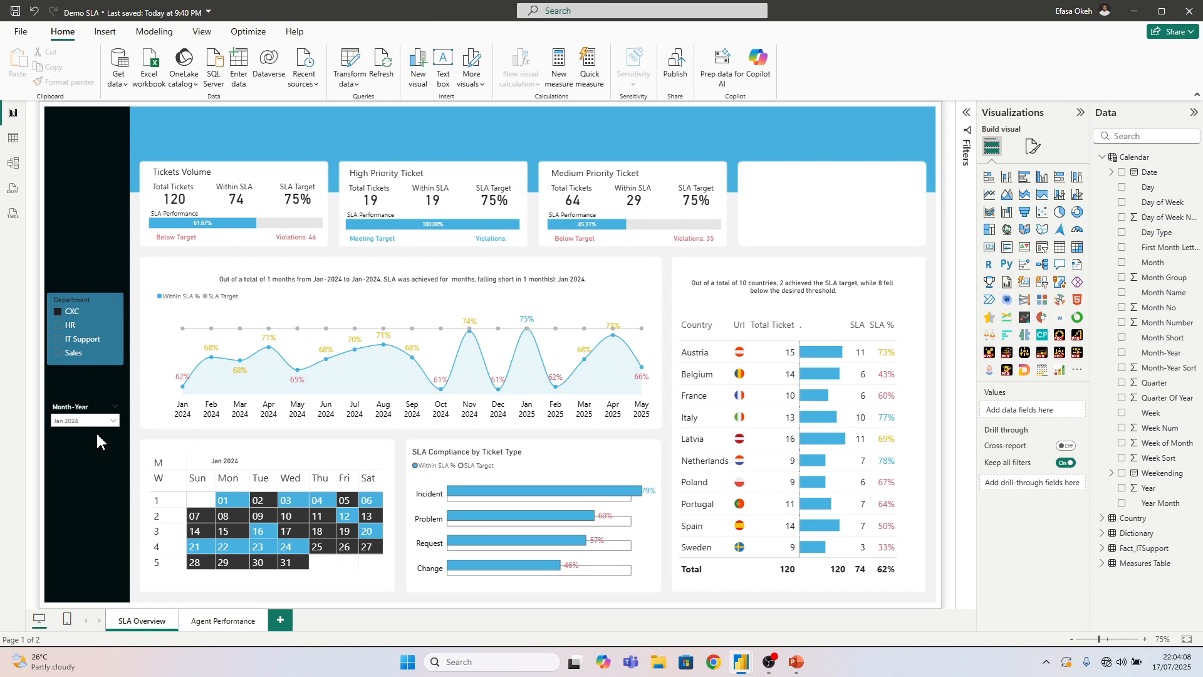
Filter the page to Mar 2024 and resize the calendar matrix's weekday columns to similar widths that fit inside the visual
click(73, 430)
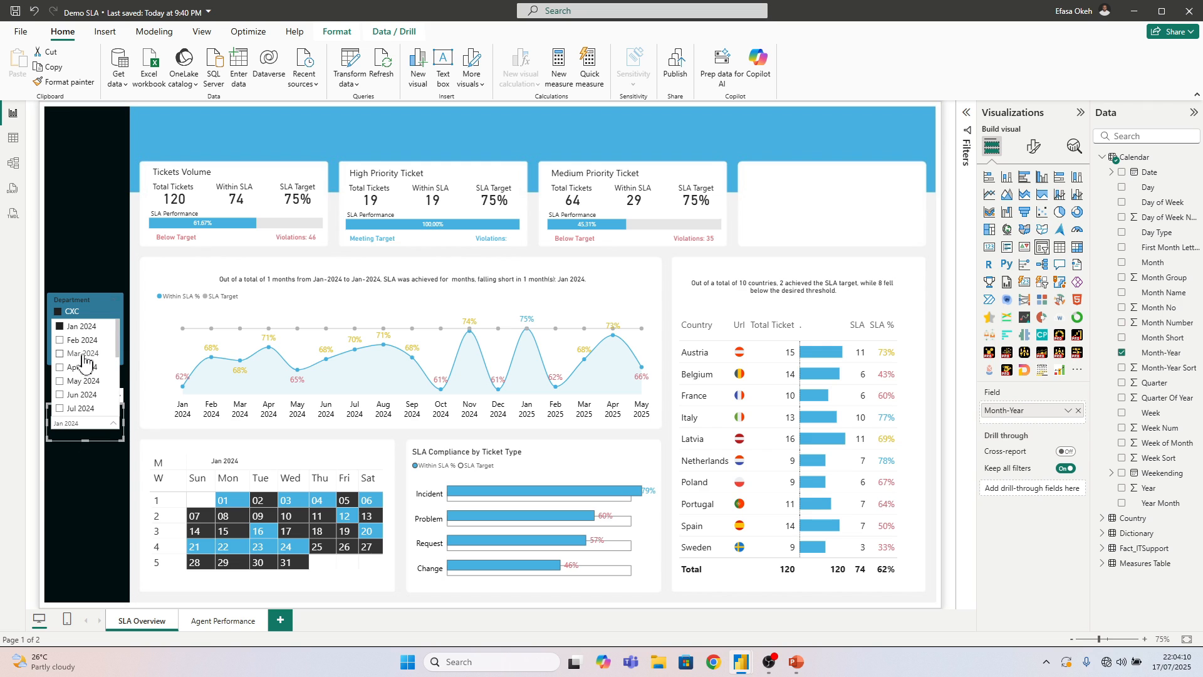
click(82, 353)
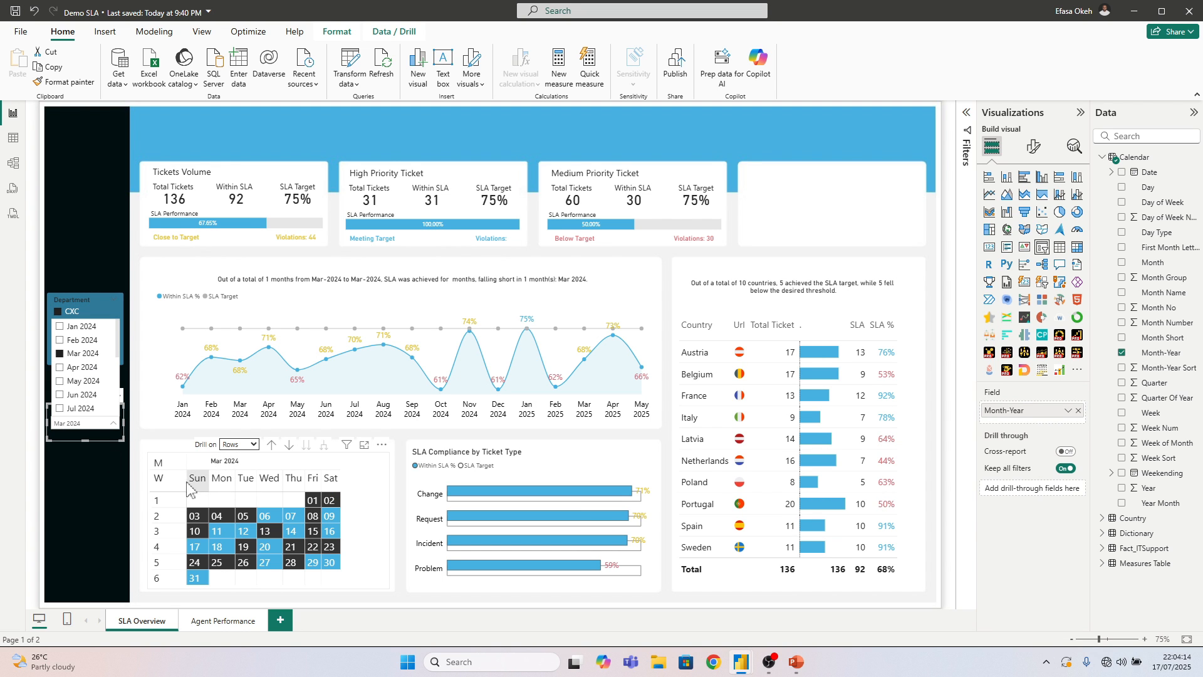
drag(208, 481, 320, 488)
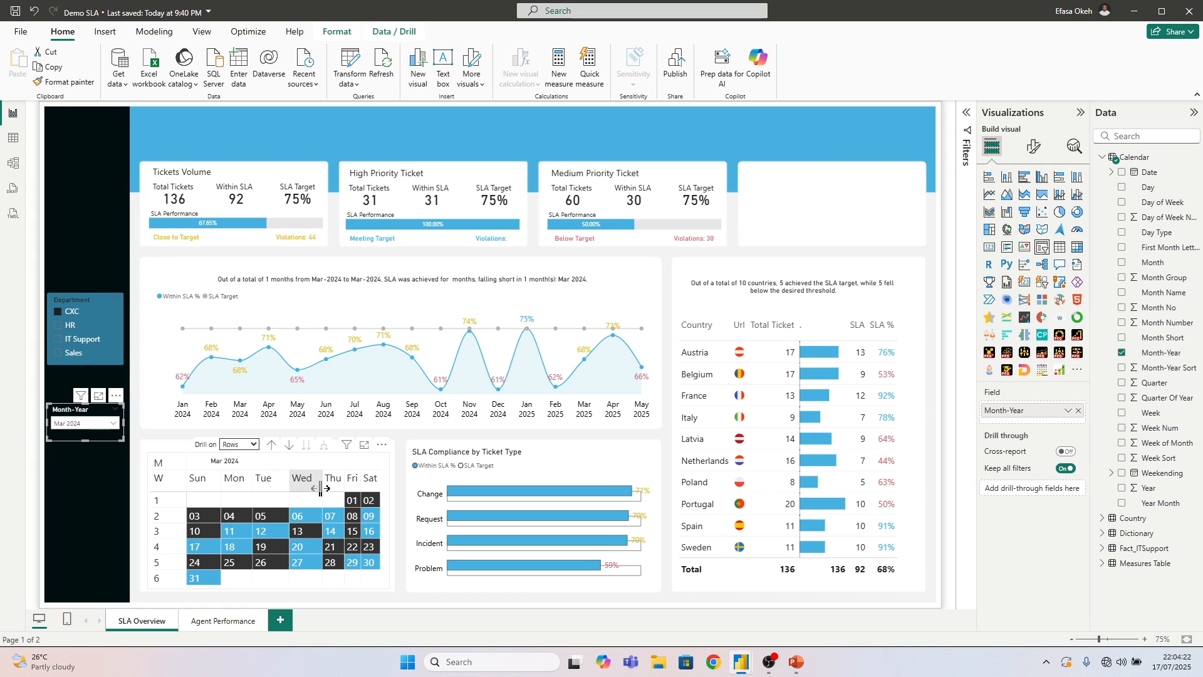
click(323, 498)
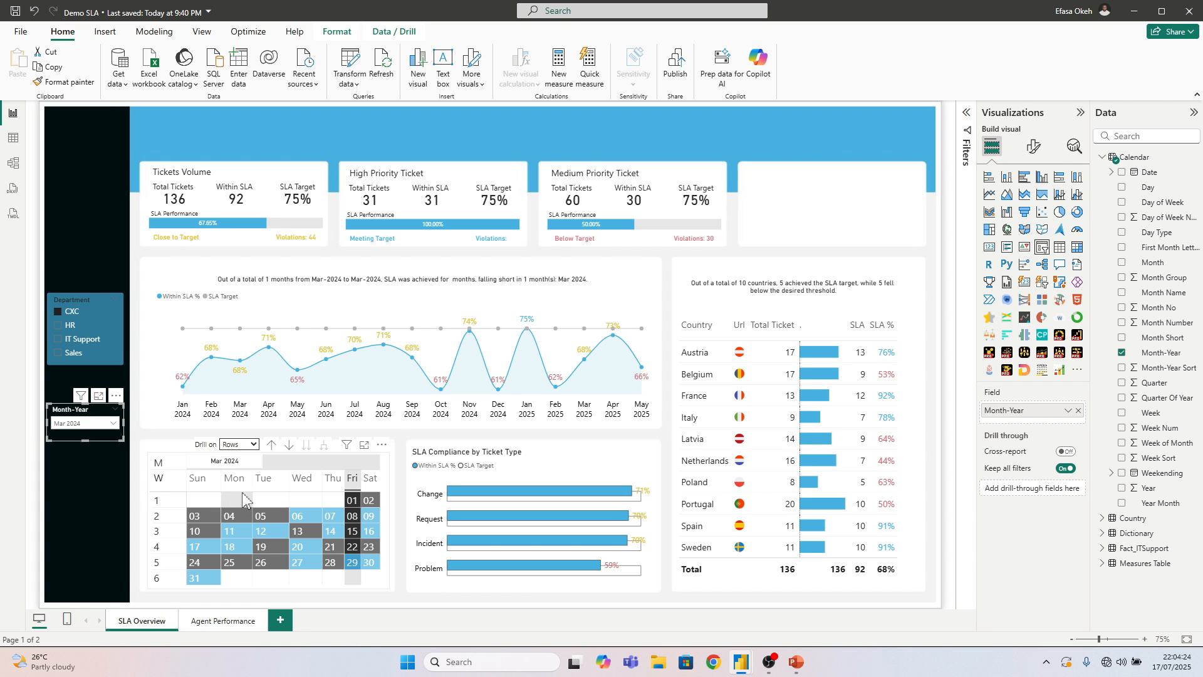
click(358, 512)
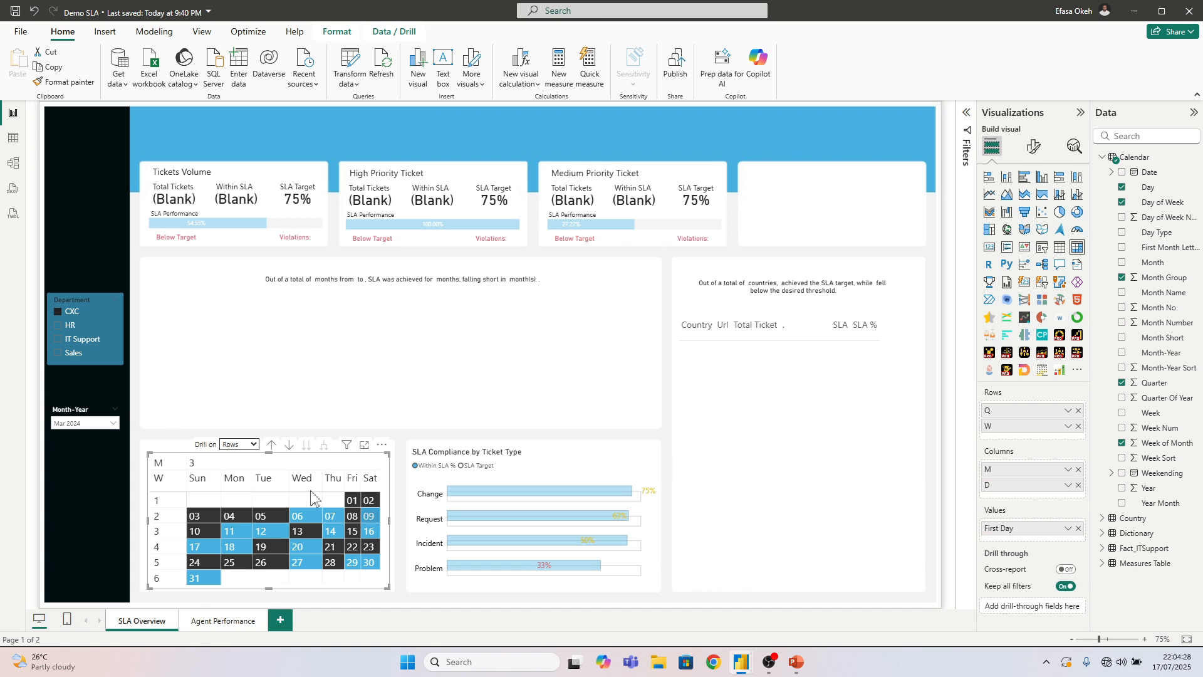
drag(320, 487, 391, 487)
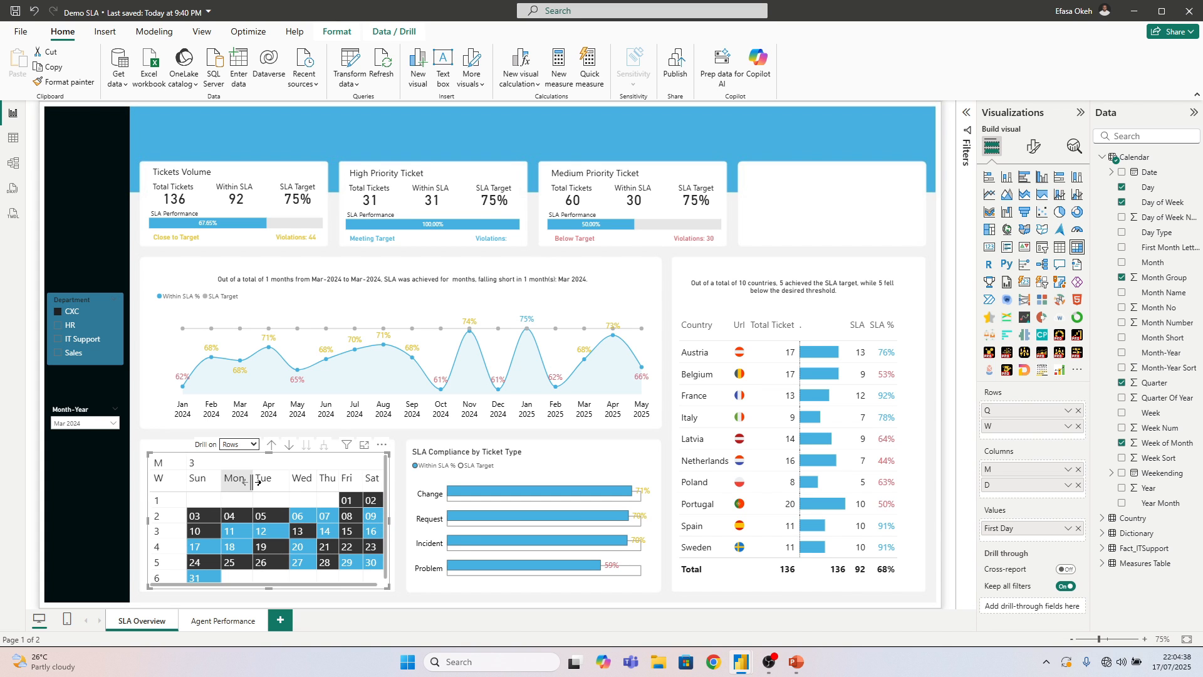
mouse_move(257, 482)
mouse_down()
mouse_move(269, 485)
mouse_move(252, 479)
mouse_up()
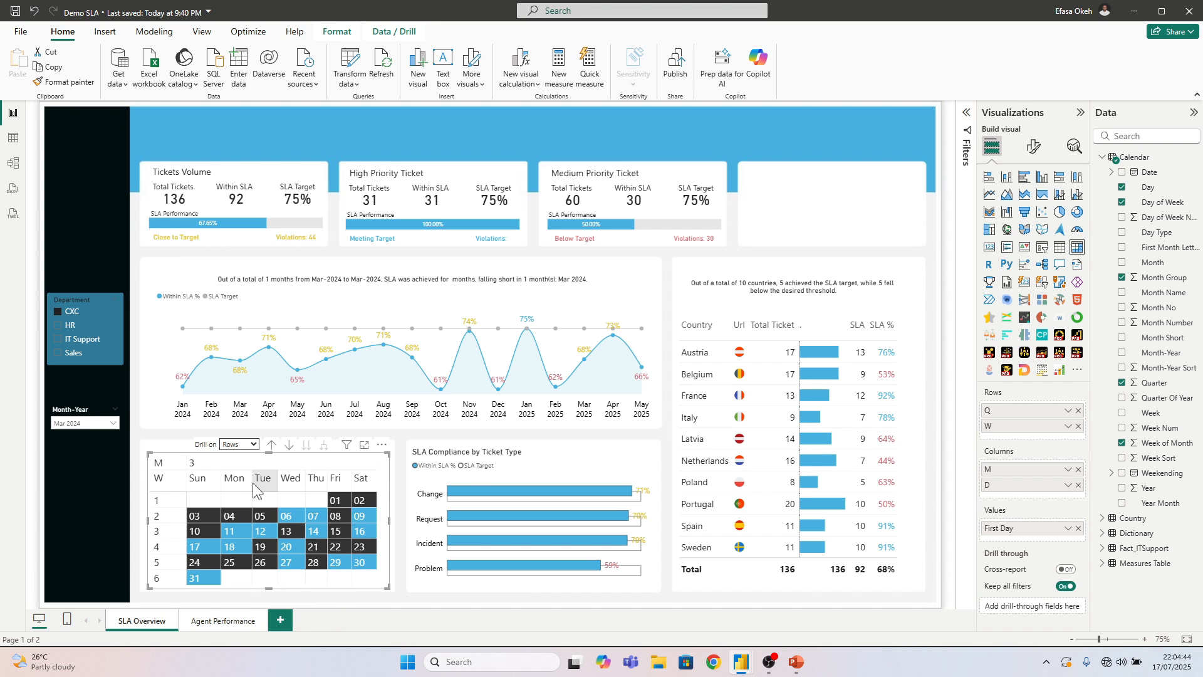
drag(252, 483, 216, 485)
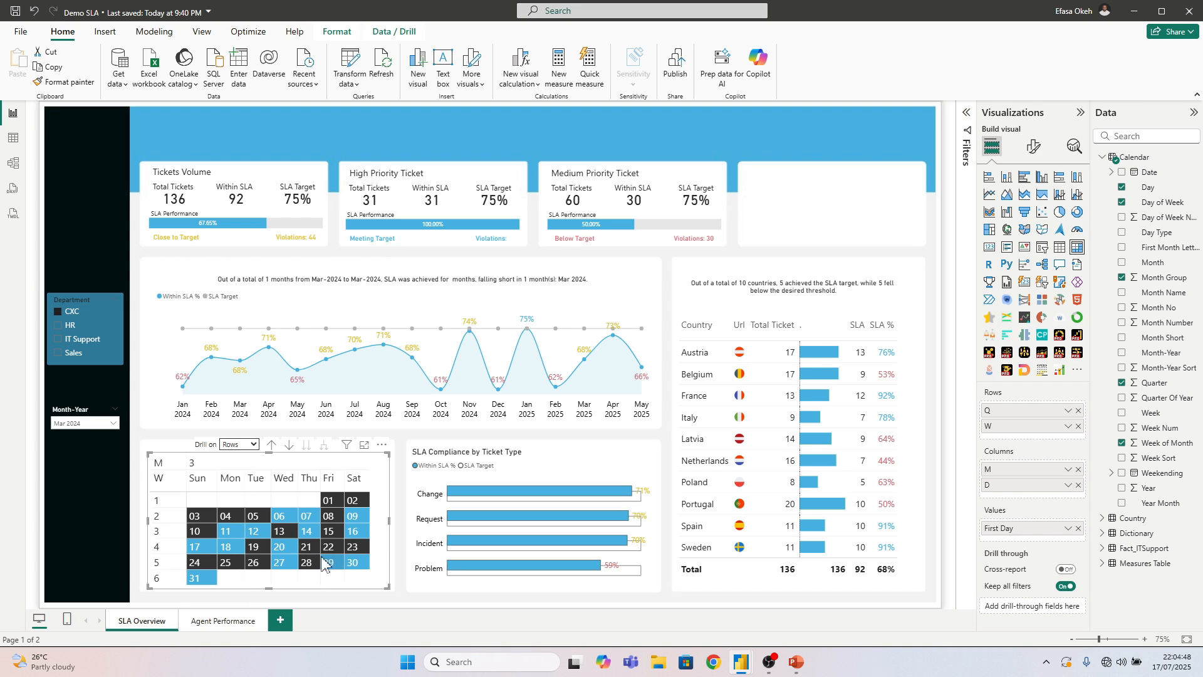
click(399, 559)
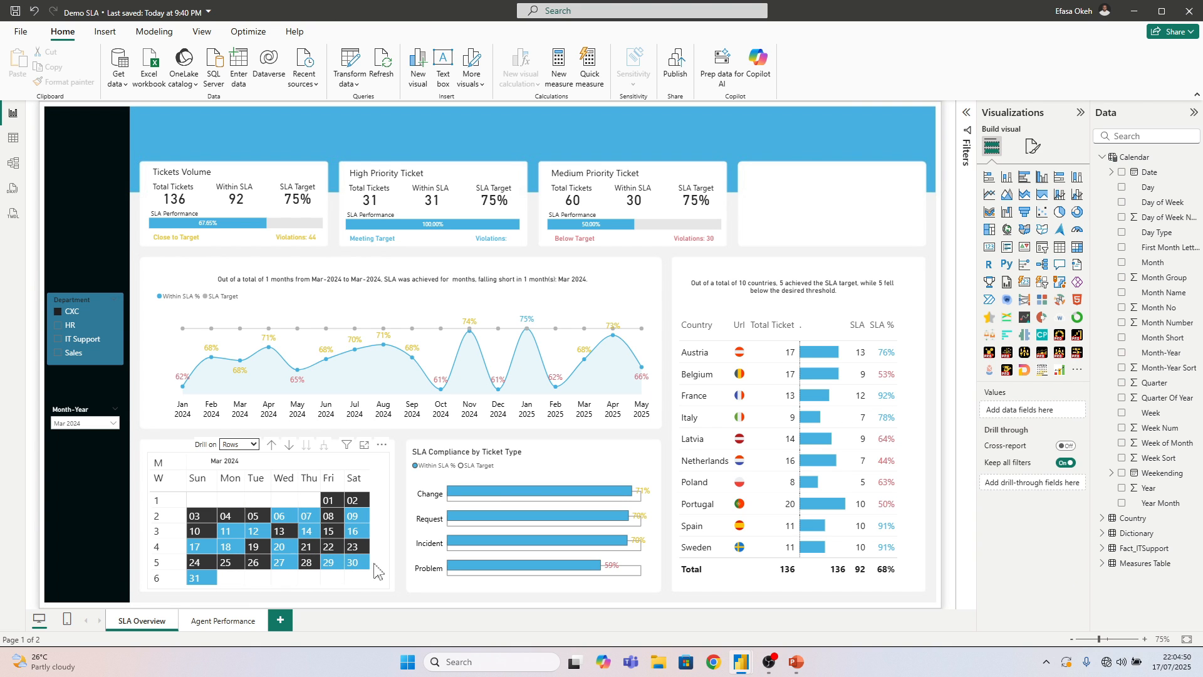
Center-align the calendar matrix's First Day values through the specific column settings, with applying to subtotals turned off
click(375, 572)
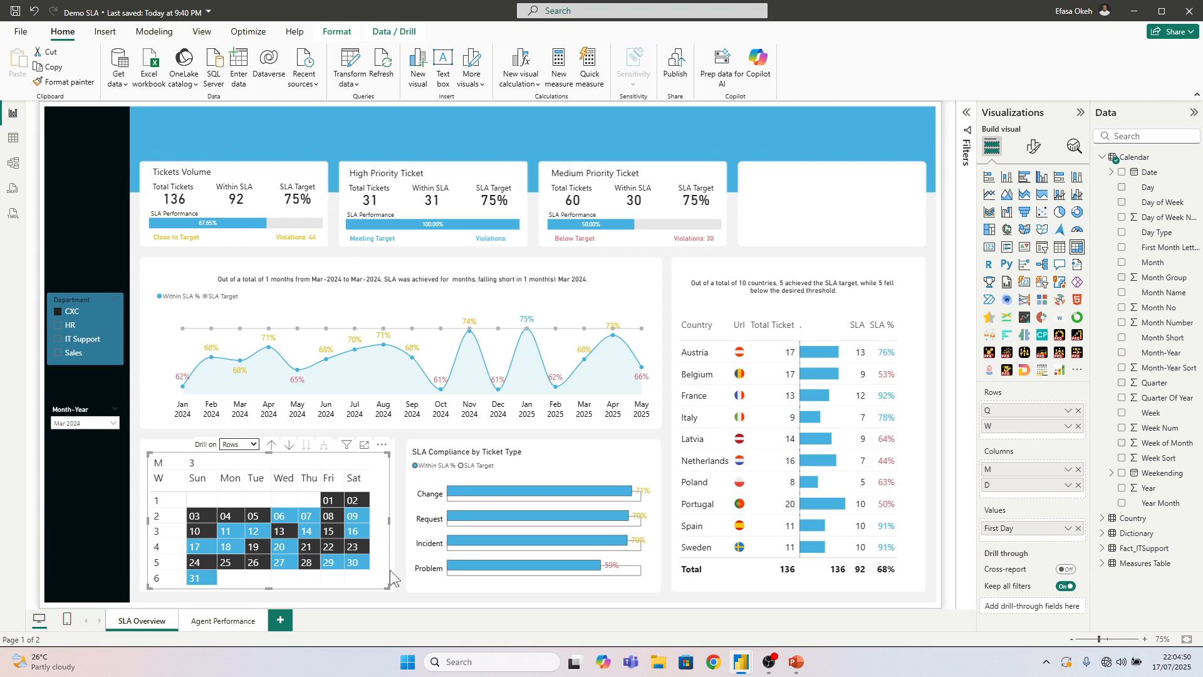
click(1038, 152)
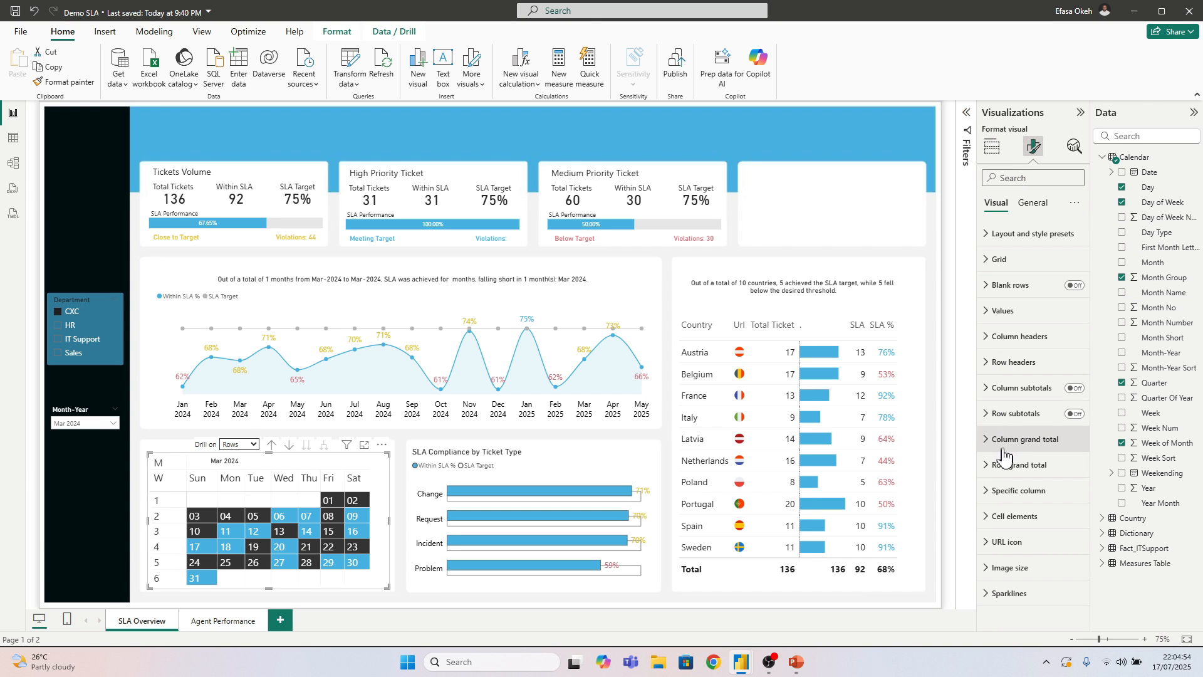
click(1004, 490)
scroll(1006, 508, down, 3)
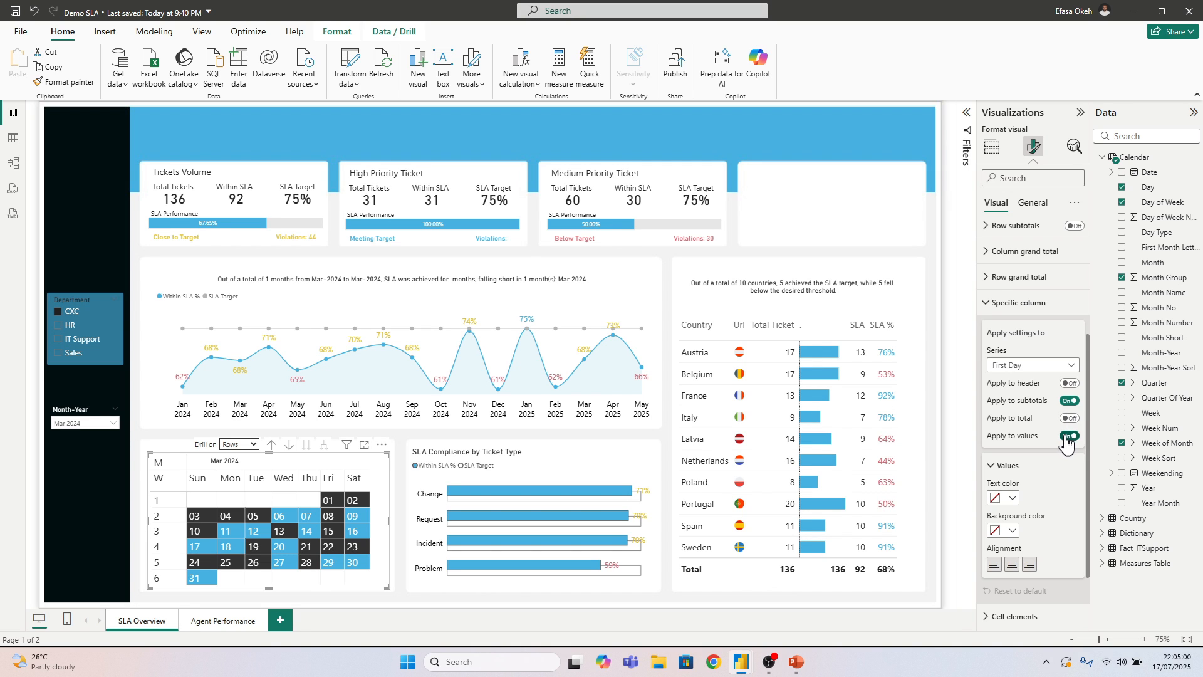
click(1069, 401)
click(1013, 565)
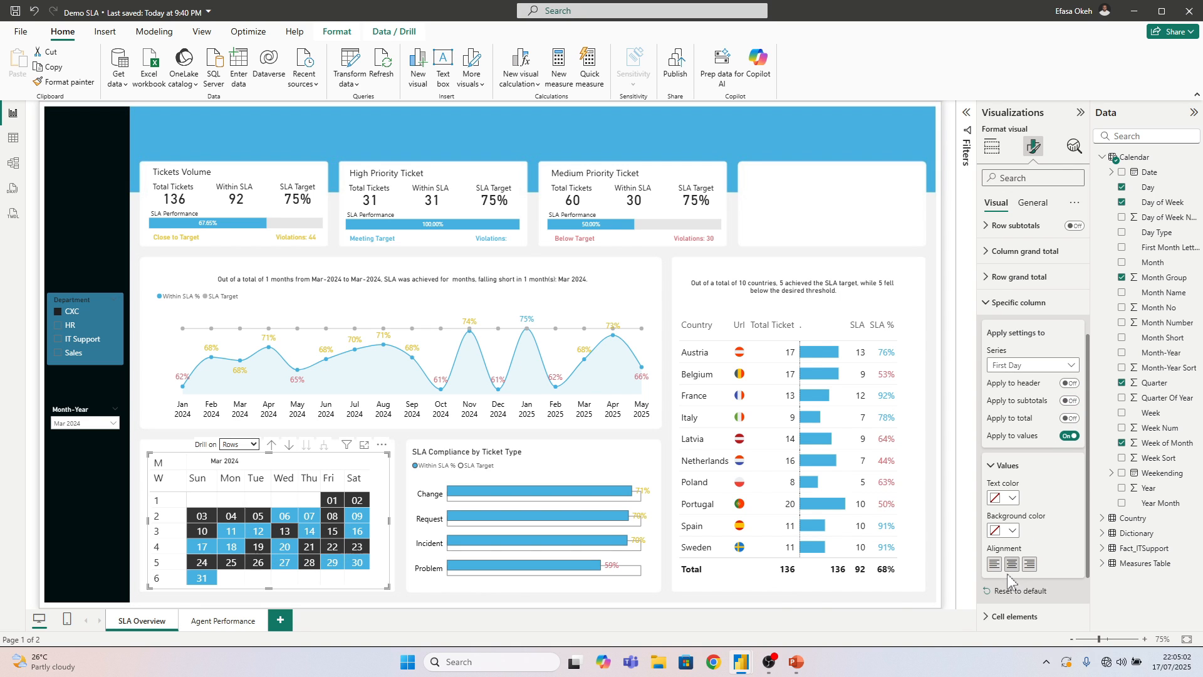
click(410, 602)
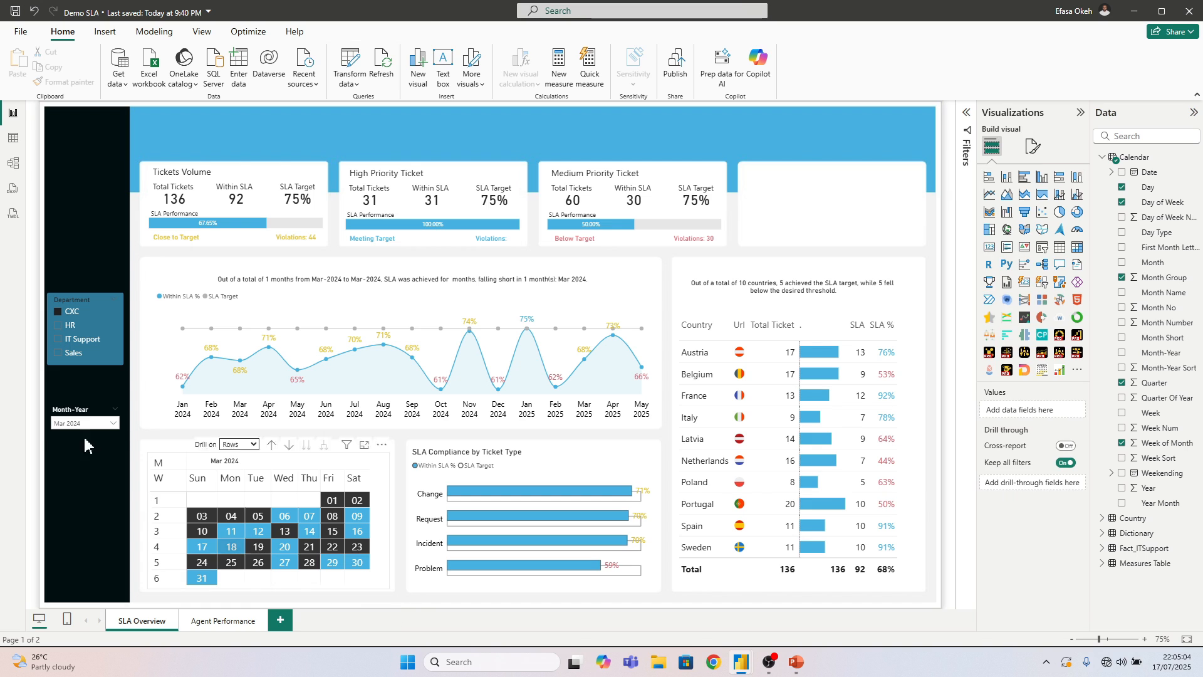
Filter the page to Jan 2024 with the Month-Year slicer
click(83, 424)
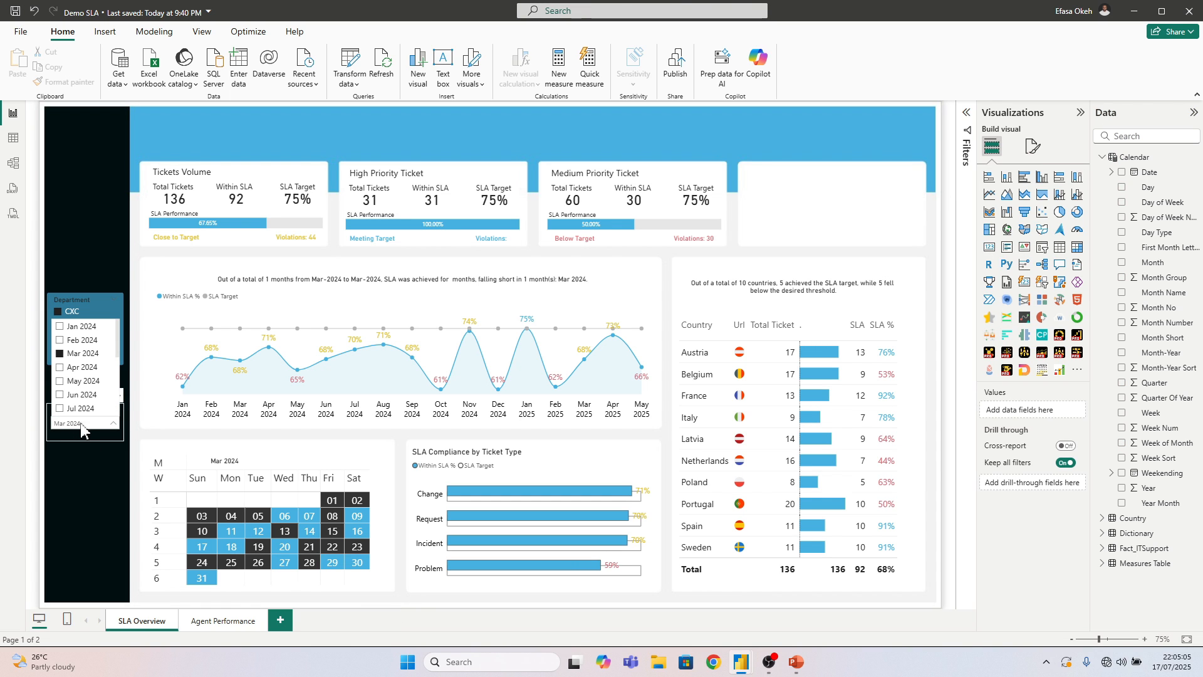
click(78, 327)
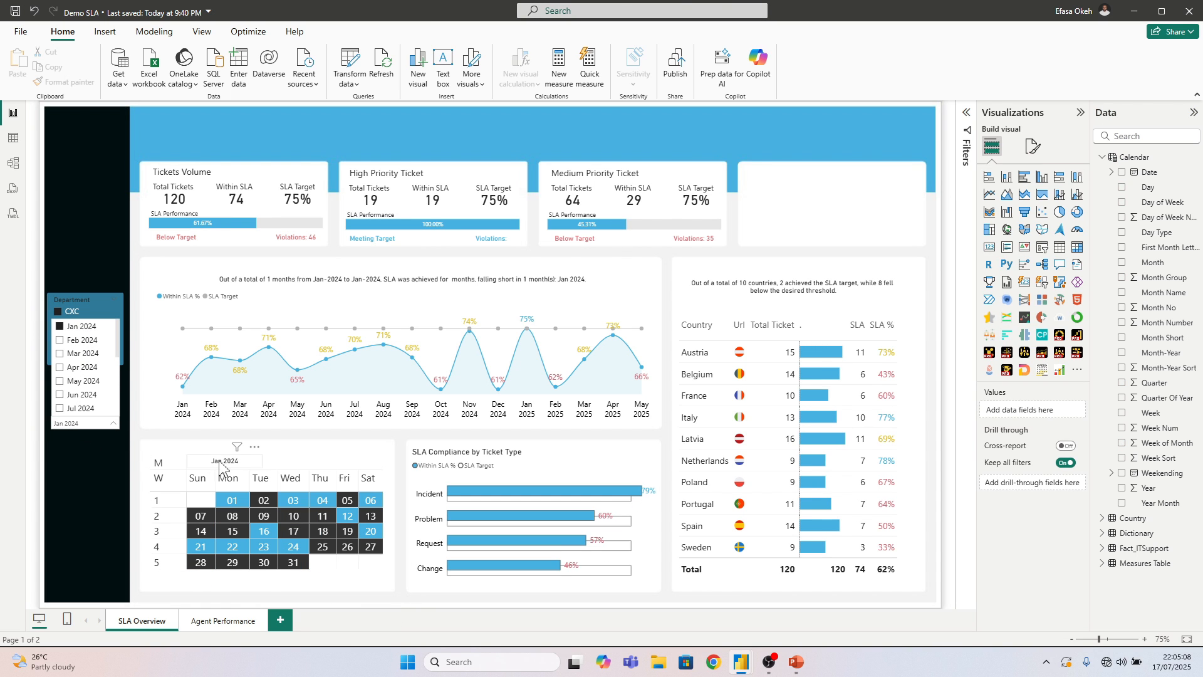
click(404, 600)
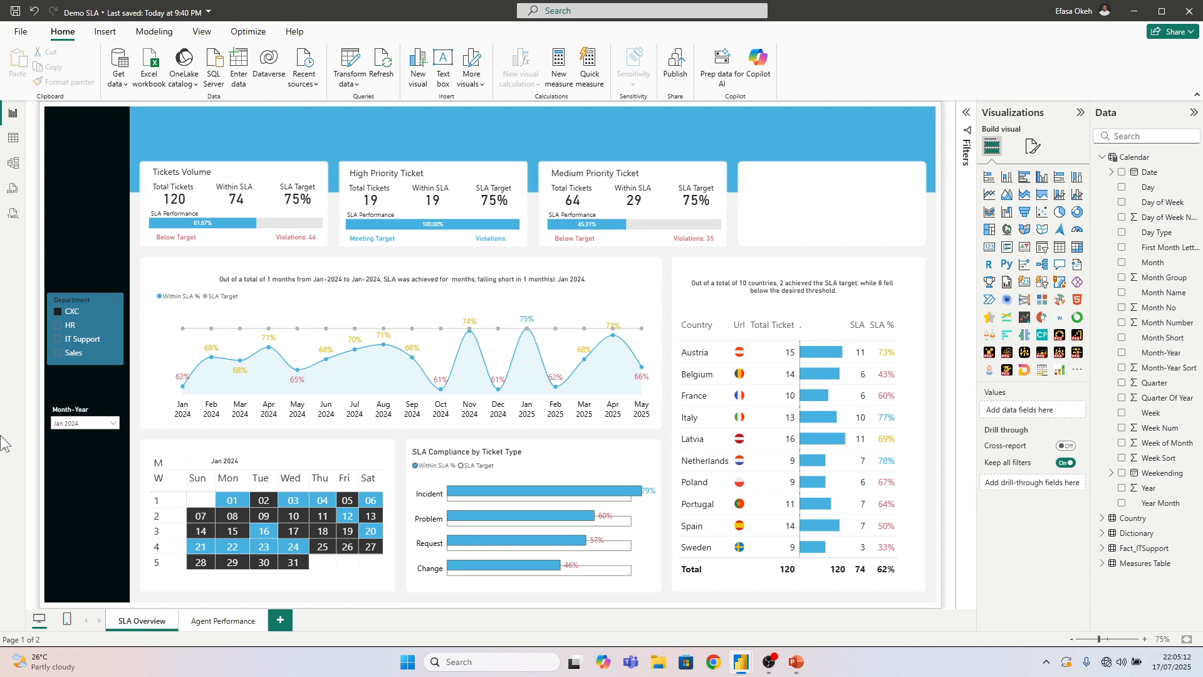
Check the calendar matrix's grid options and shorten the matrix slightly by lowering its upper edge
click(389, 594)
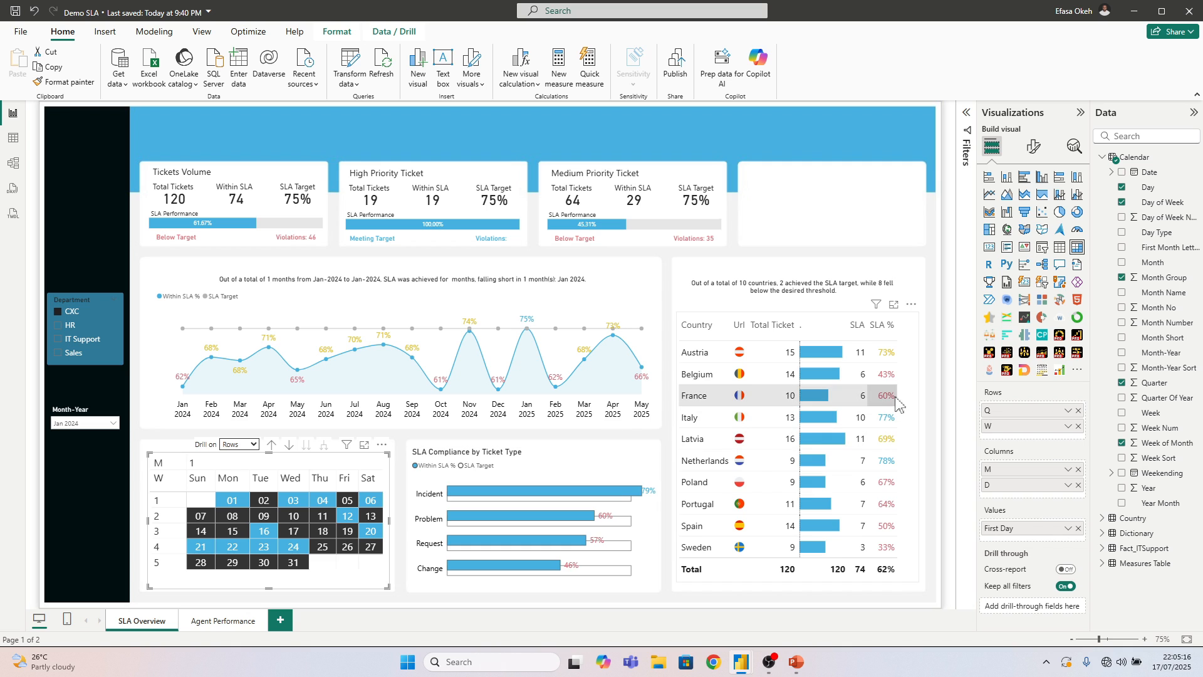
click(1035, 148)
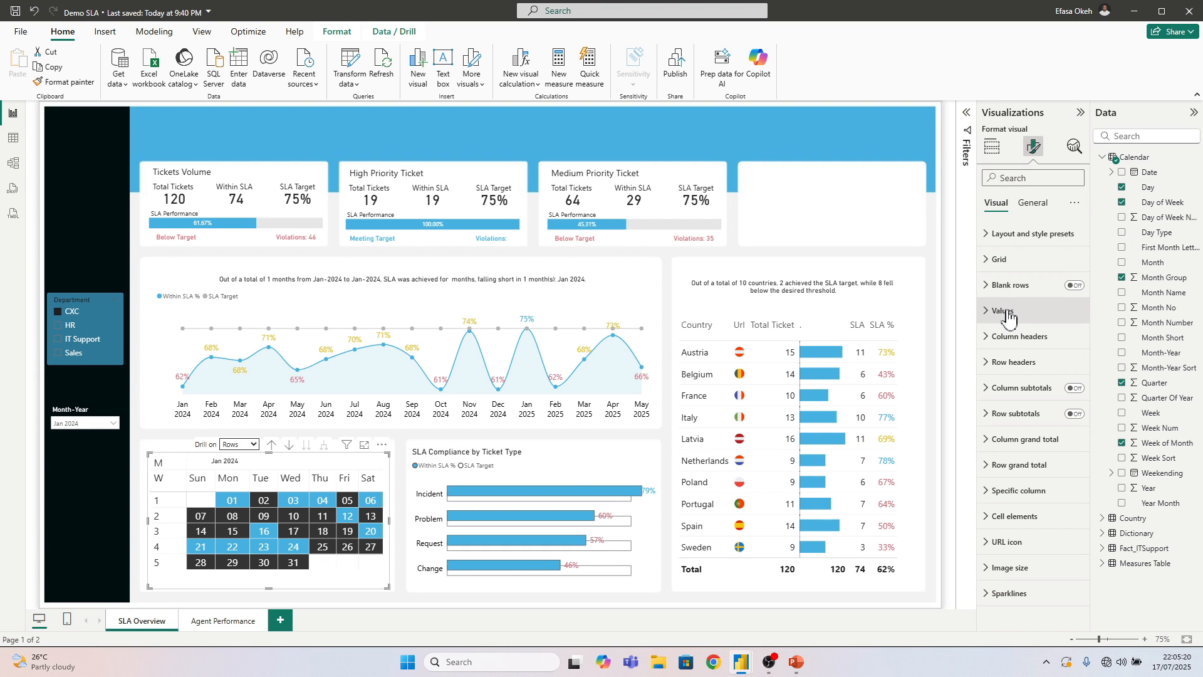
click(1009, 266)
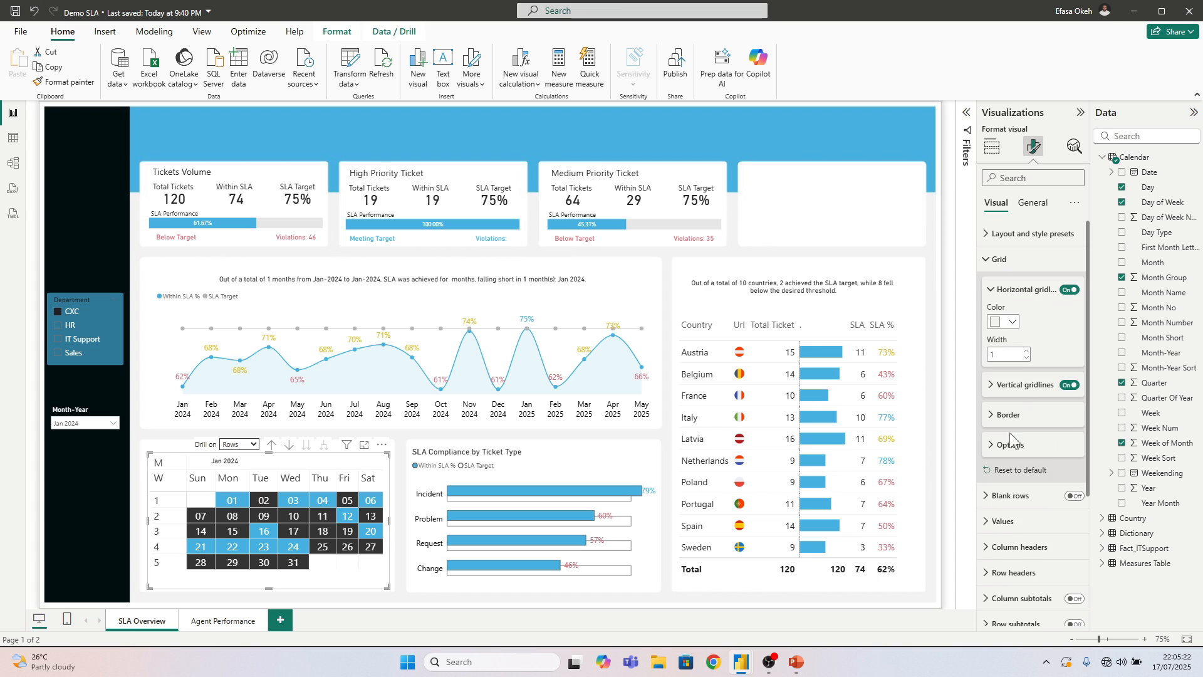
click(1010, 445)
click(1026, 514)
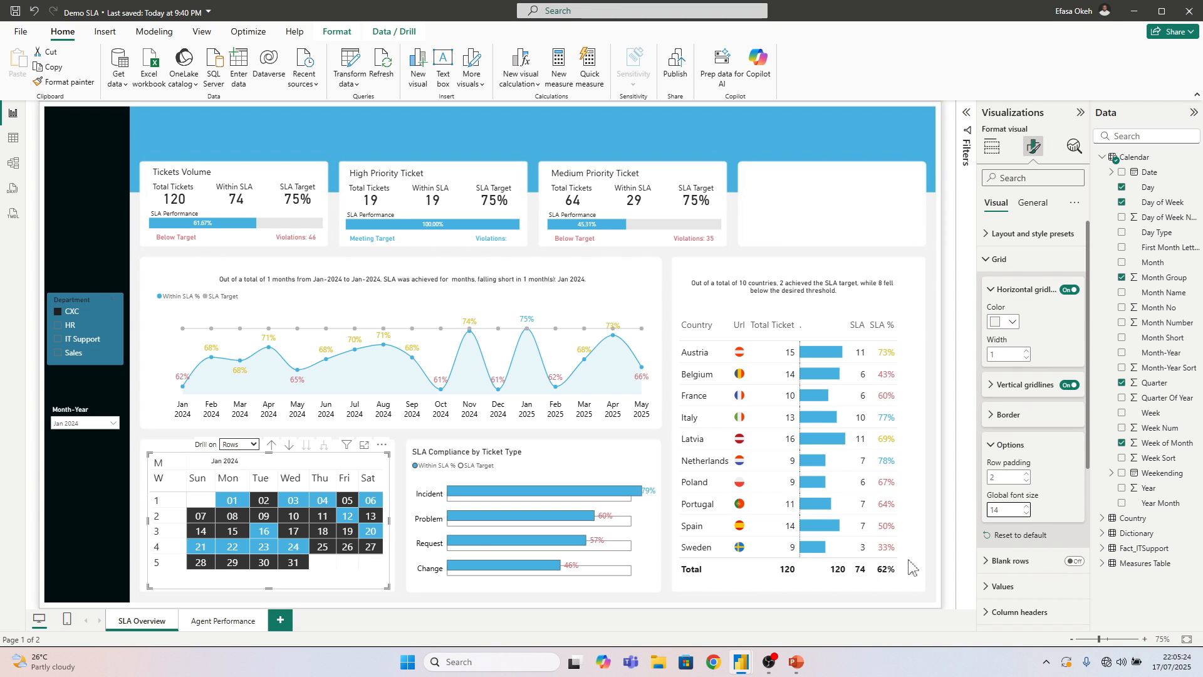
drag(269, 454, 270, 466)
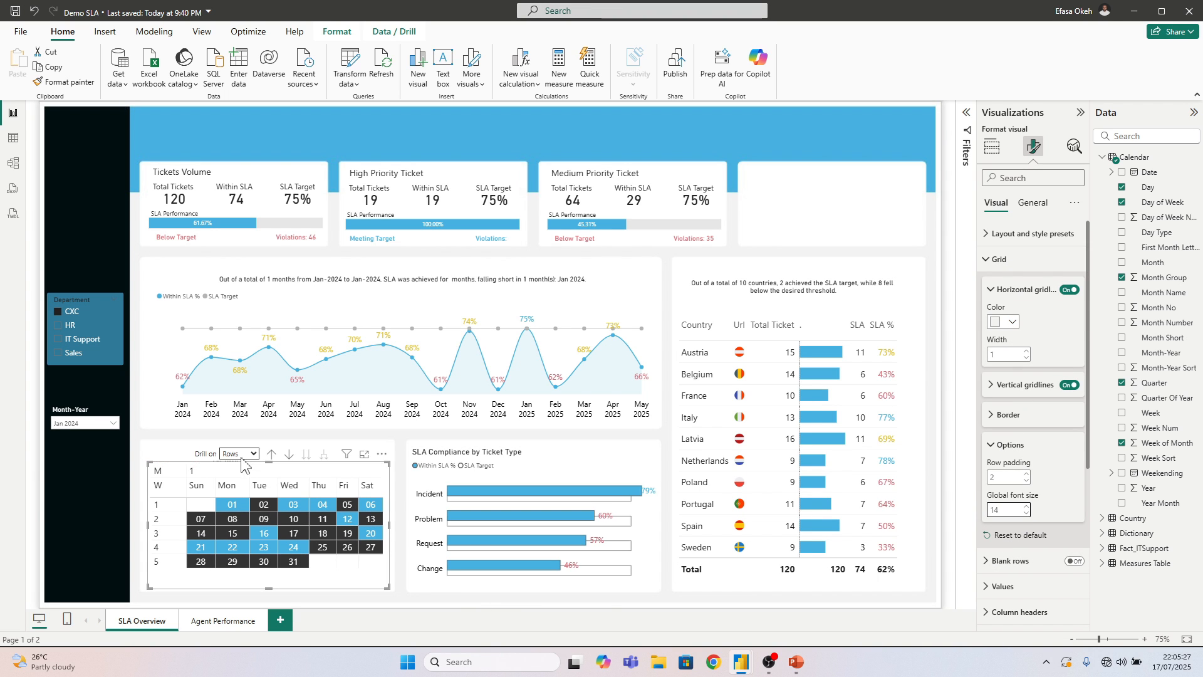
Move the Month-Year card down so it covers the month number in the calendar matrix's header again
click(149, 450)
drag(257, 452, 265, 464)
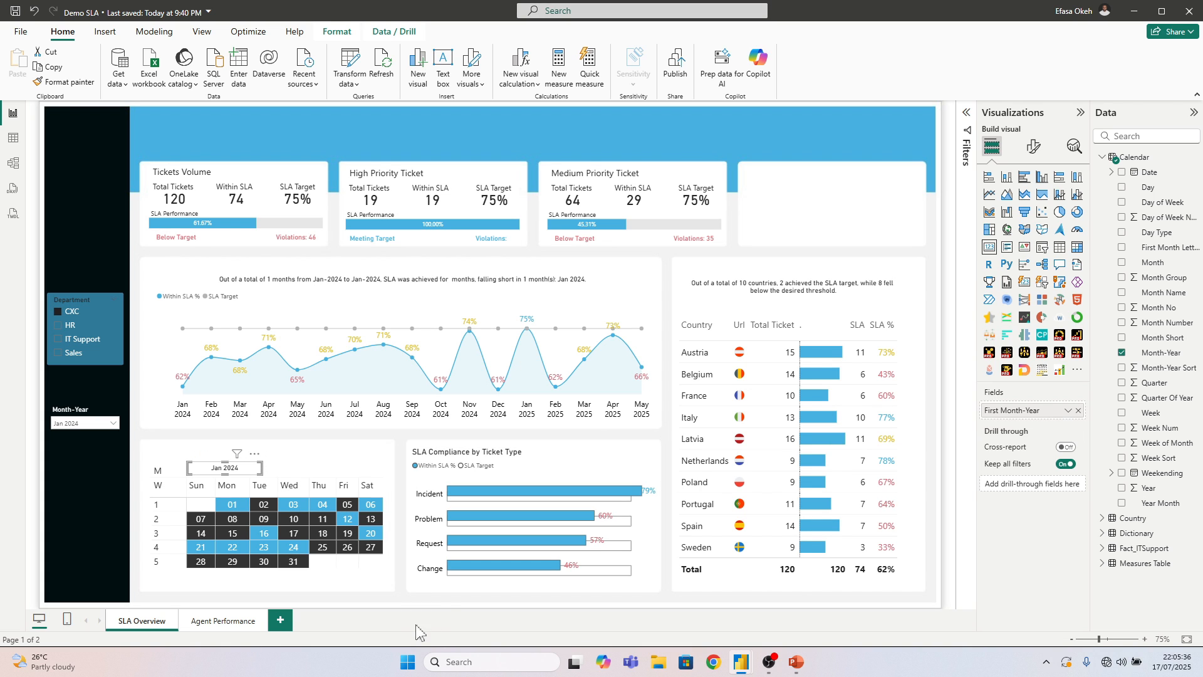
click(401, 569)
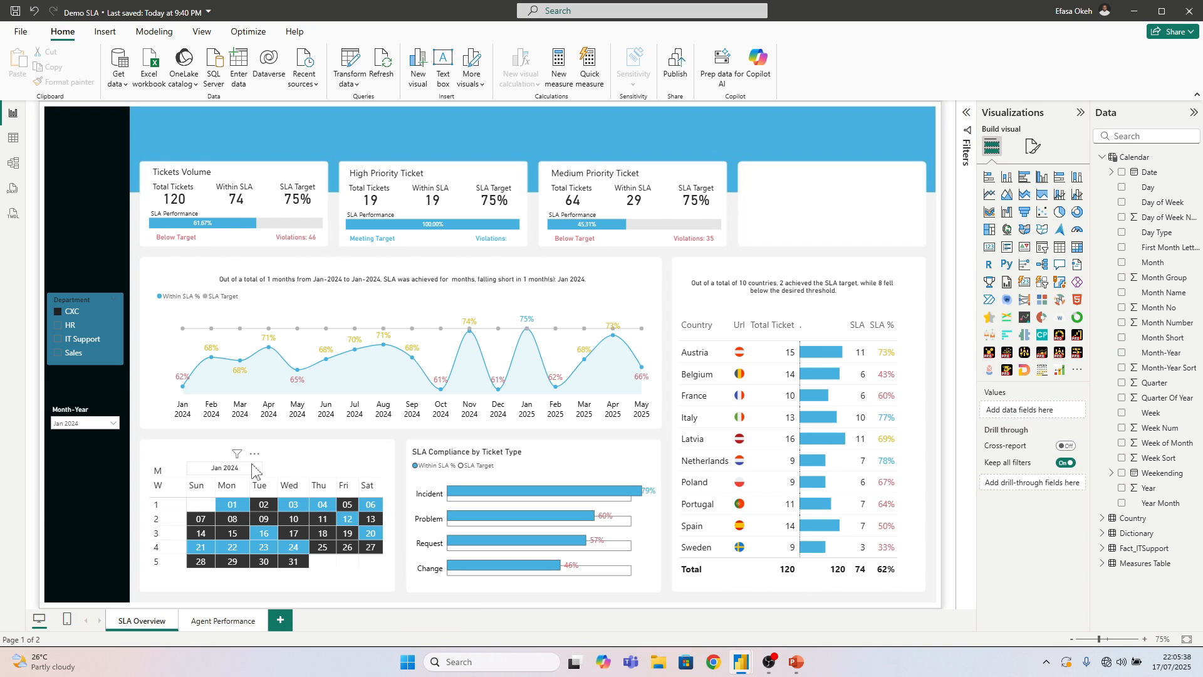
click(255, 471)
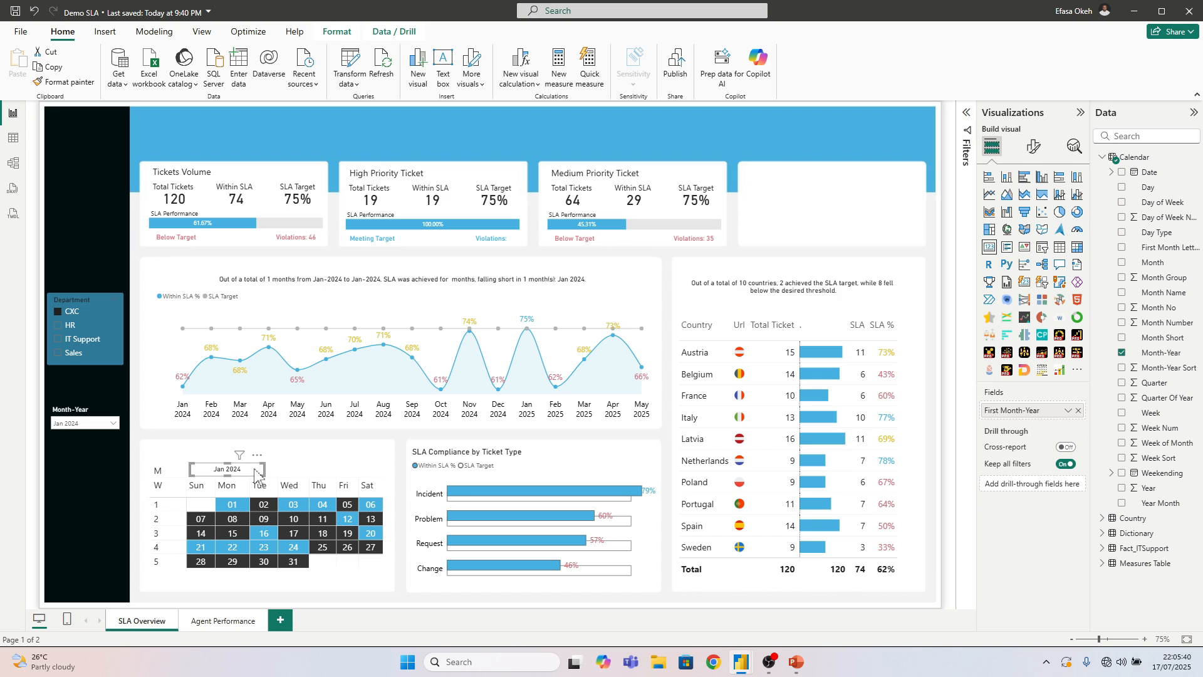
click(404, 522)
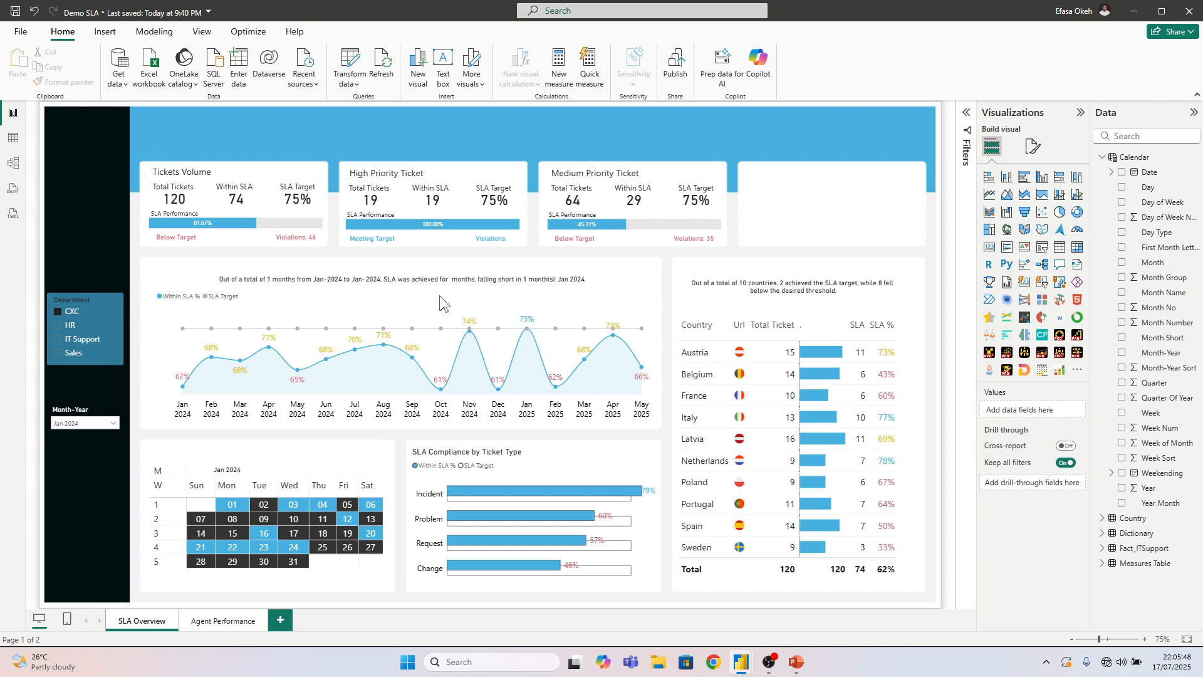
Insert a page navigator and place it in the blue banner above the Tickets Volume card
click(104, 32)
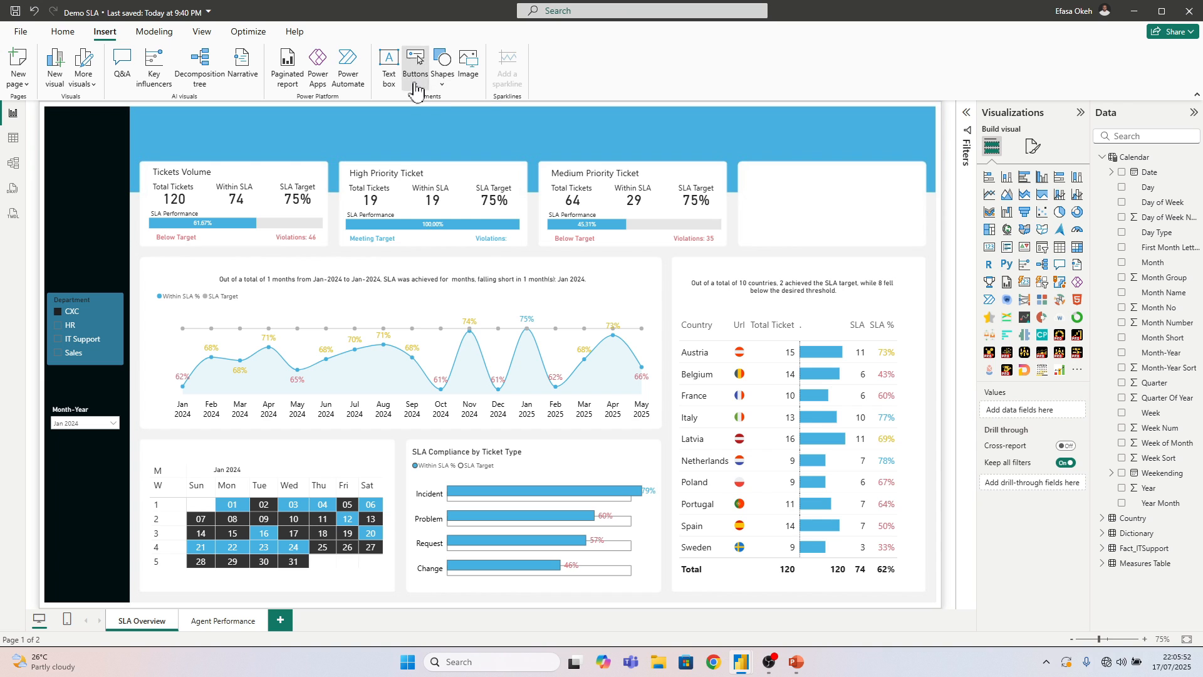
click(414, 78)
mouse_move(454, 330)
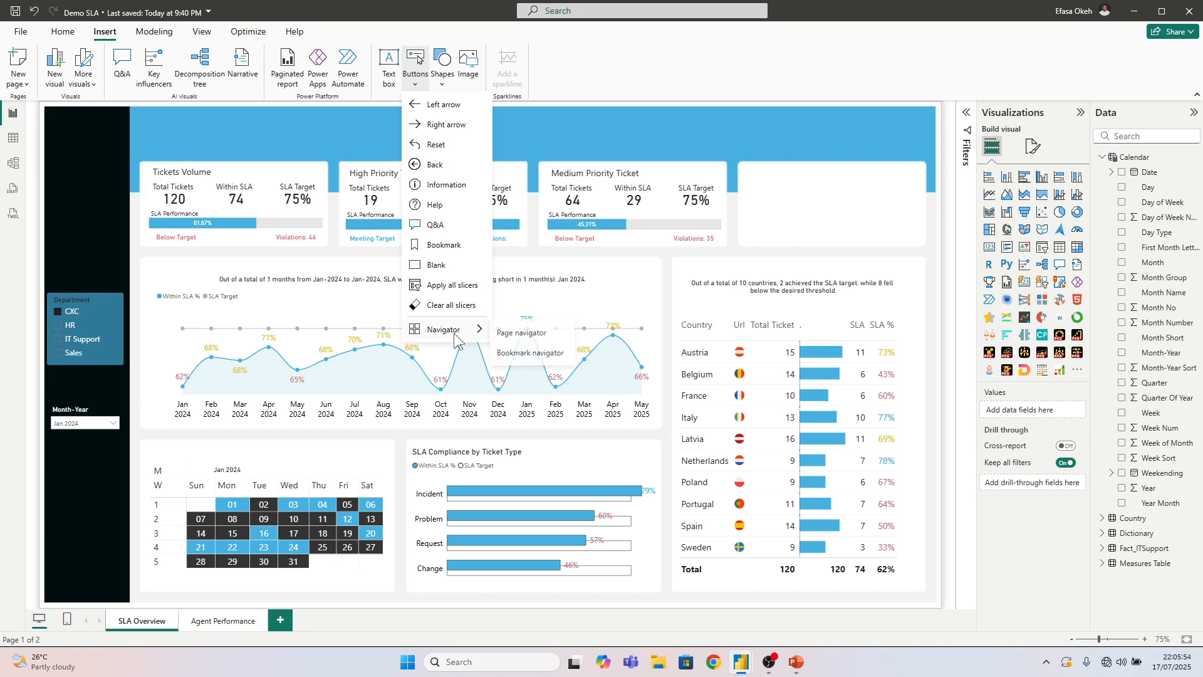
click(527, 333)
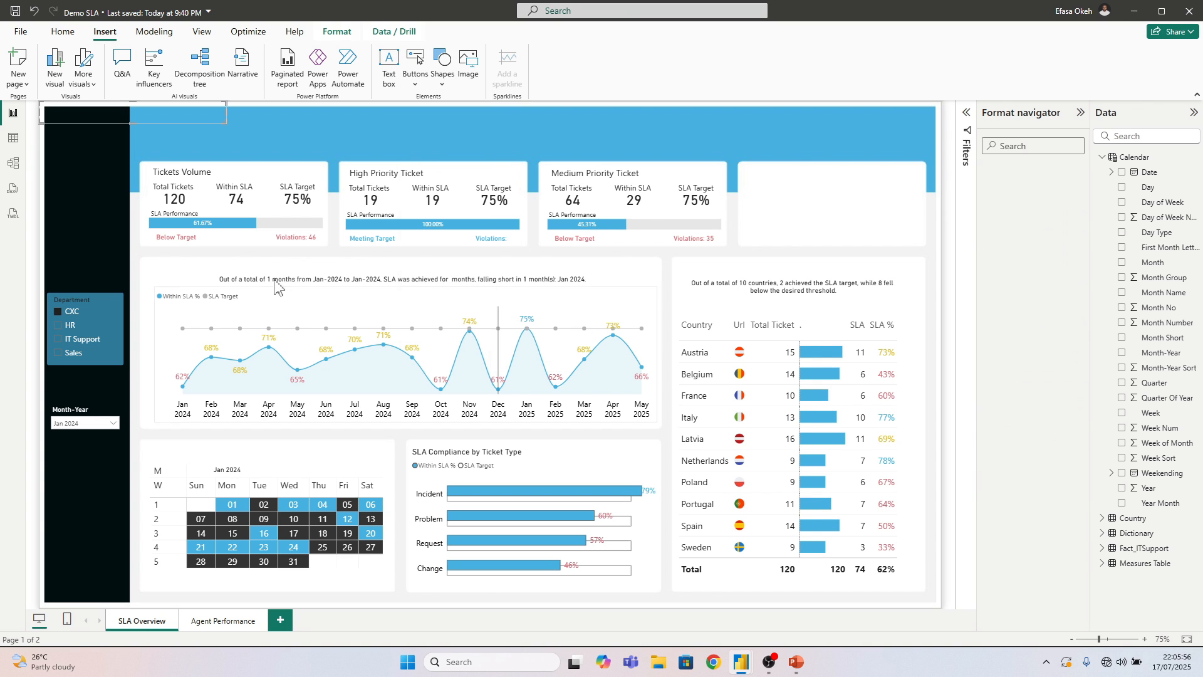
drag(189, 132, 374, 147)
Set the page navigator's grid layout orientation to Vertical and resize it into a narrow two-button stack
click(1001, 279)
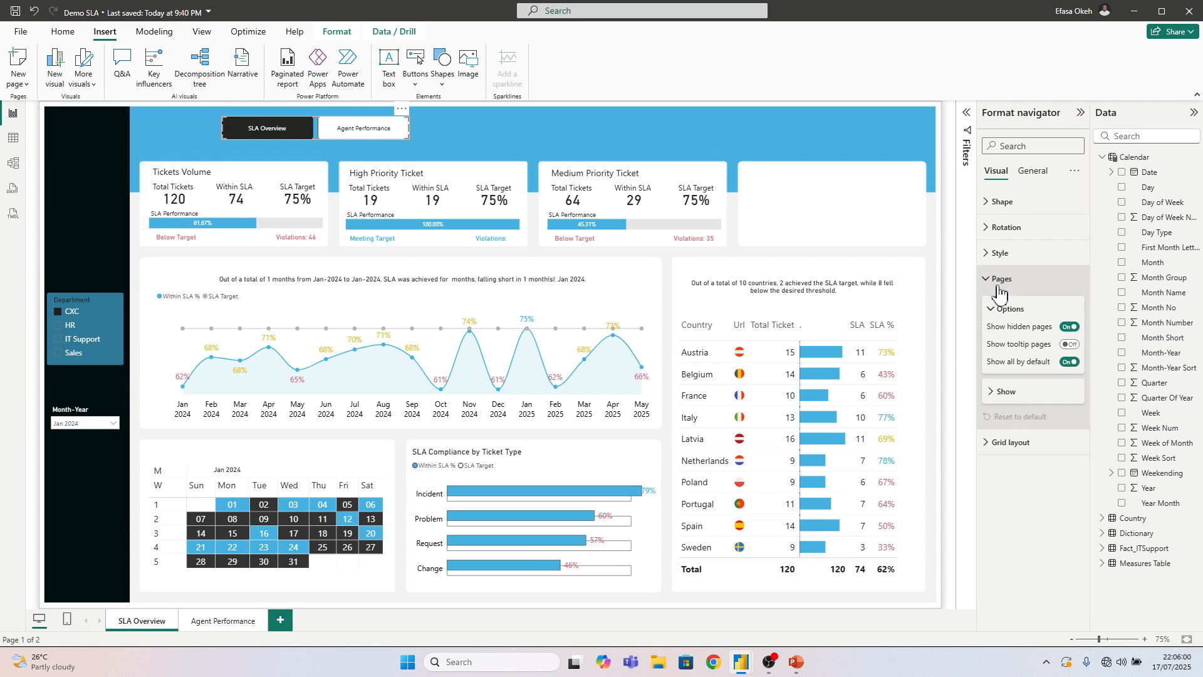
click(1000, 278)
click(999, 306)
click(1023, 352)
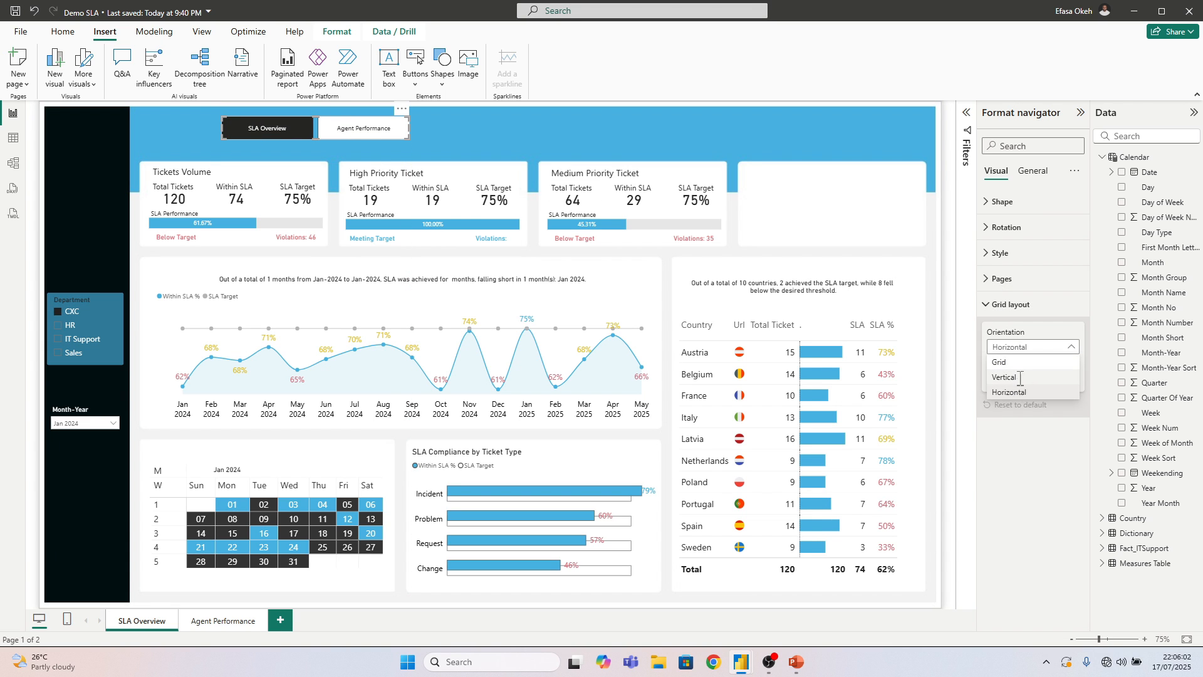
click(1020, 379)
drag(404, 133, 317, 165)
click(1027, 305)
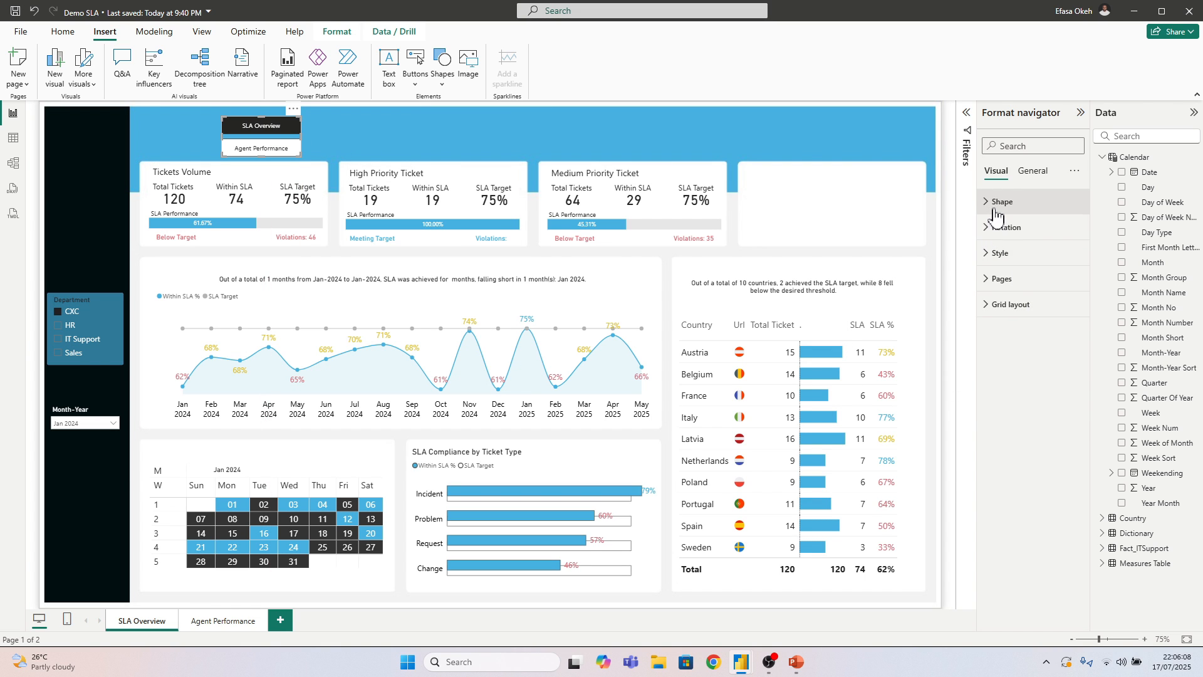
Round the page navigator's rectangle corners to 5 px and move it into the black sidebar above the Department slicer
click(995, 207)
click(1065, 245)
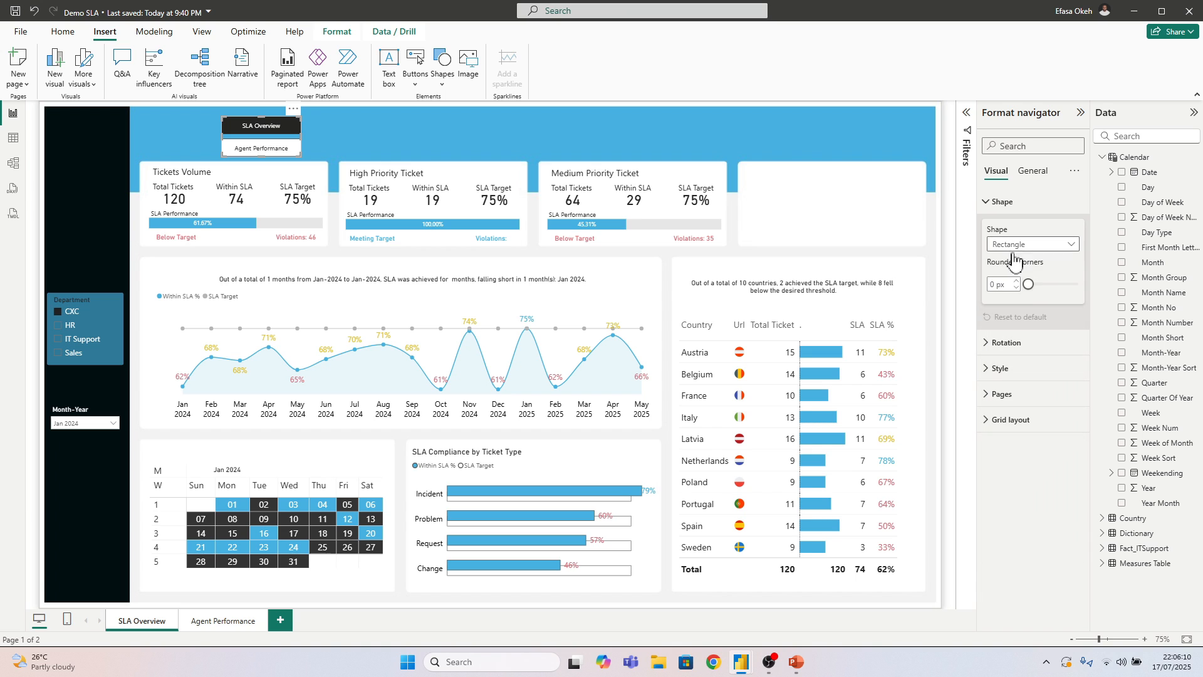
click(1015, 247)
click(1016, 288)
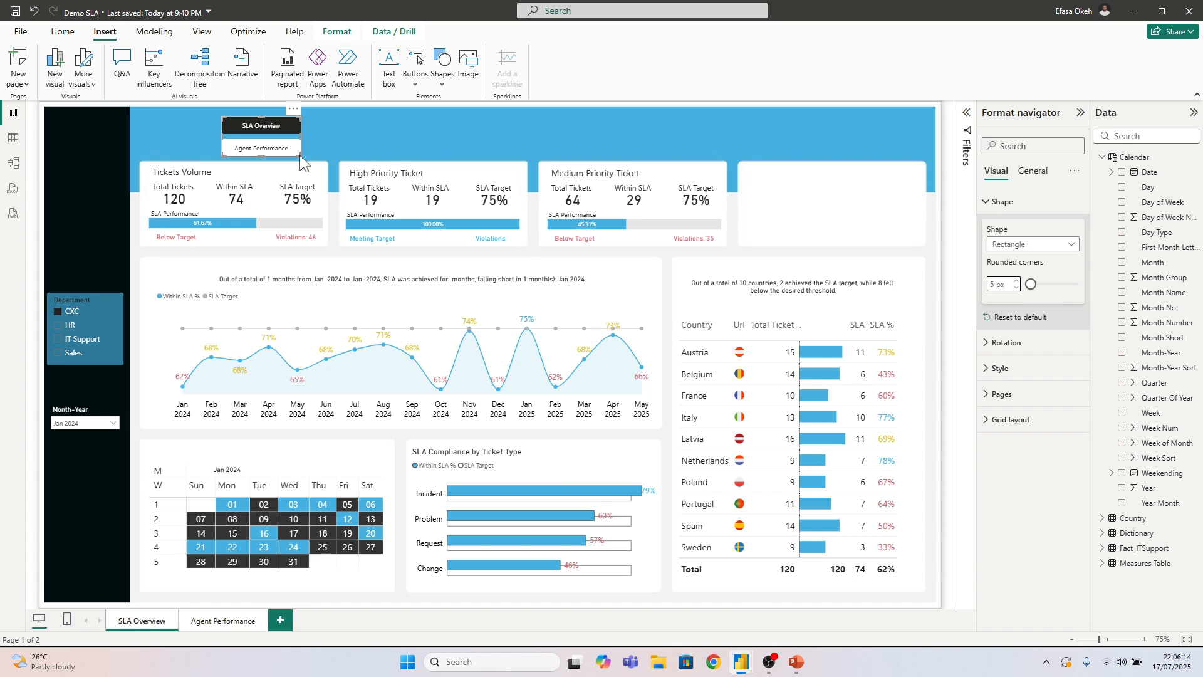
drag(281, 147, 123, 214)
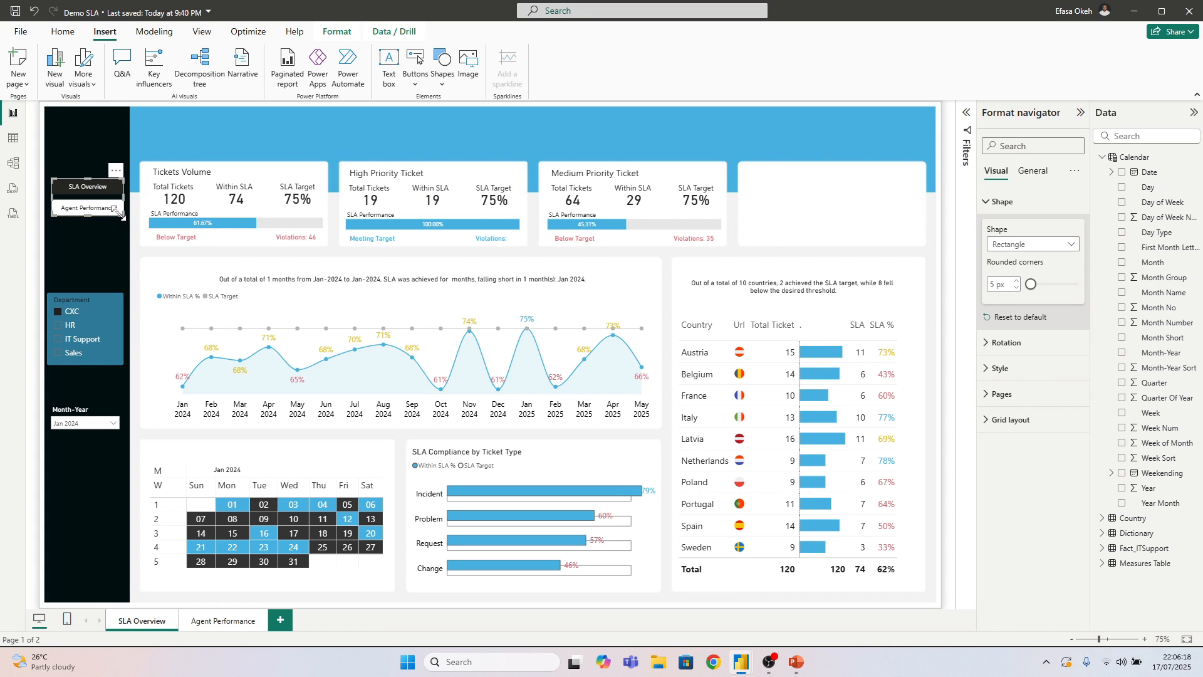
Set the fill colour of the page navigator's Default state to grey
click(996, 202)
click(1001, 254)
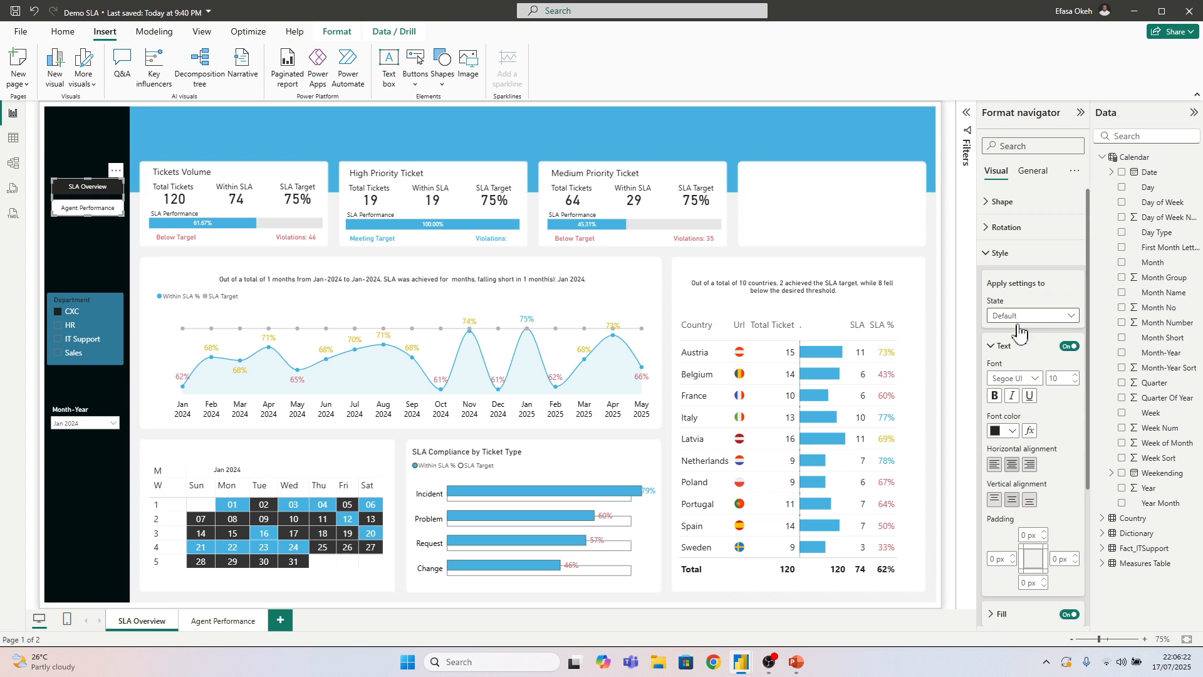
click(1015, 316)
click(1015, 330)
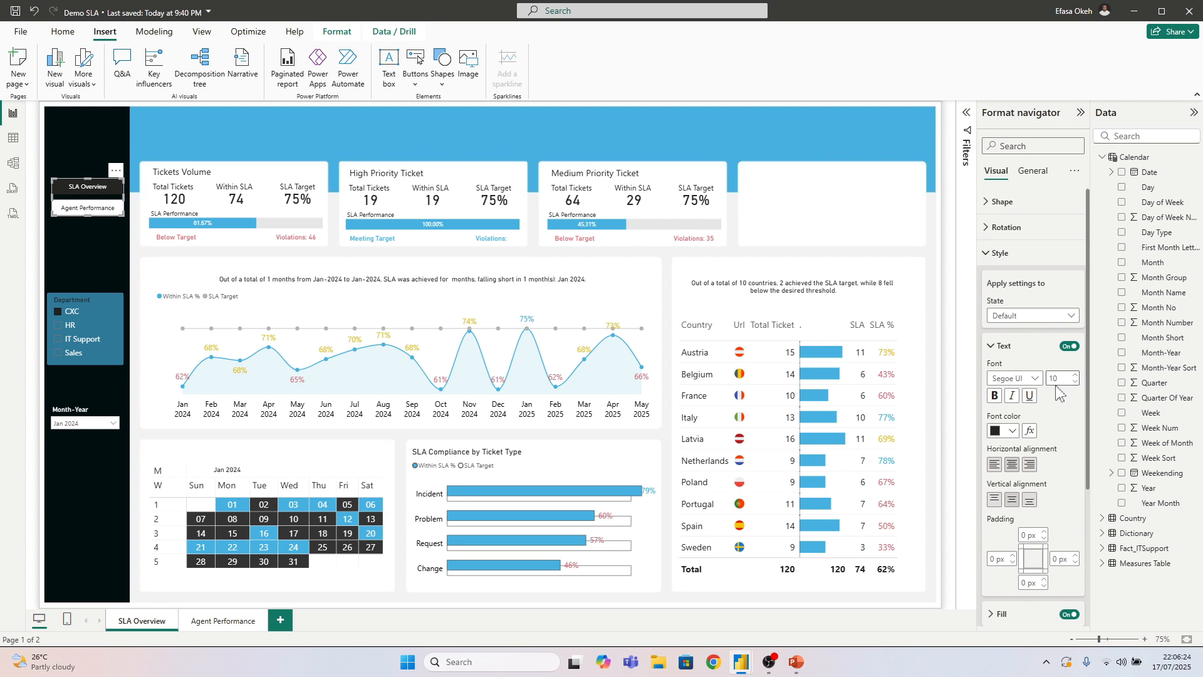
scroll(1027, 433, down, 2)
click(1002, 490)
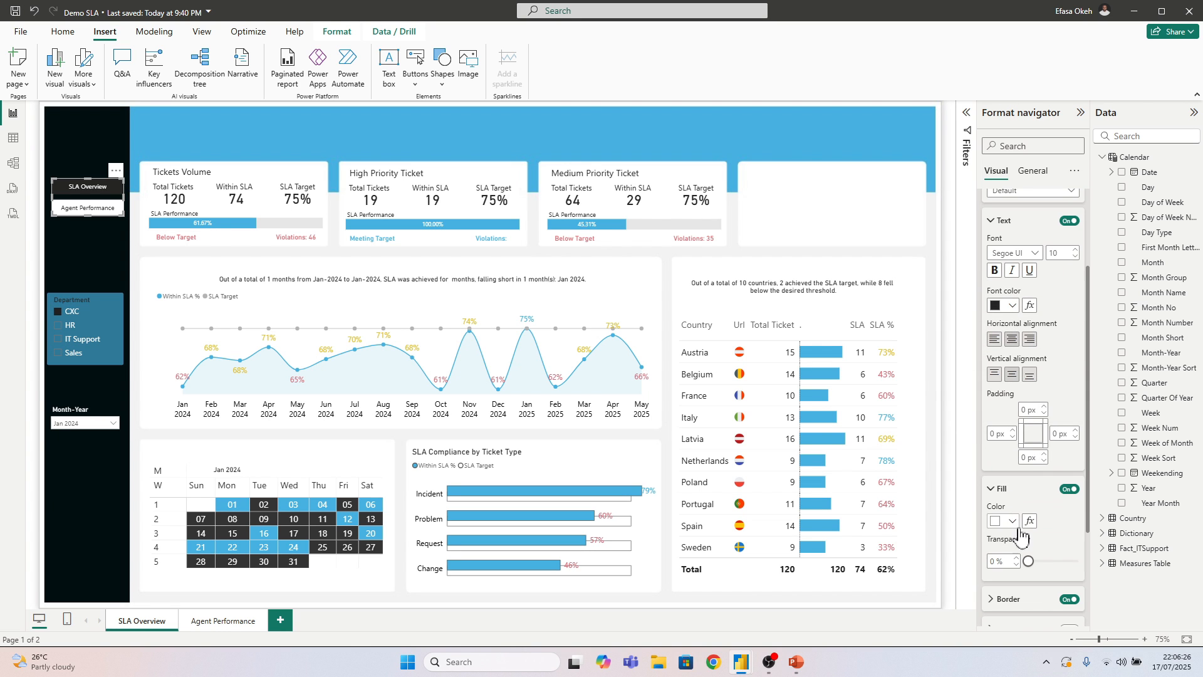
click(1011, 521)
click(1005, 386)
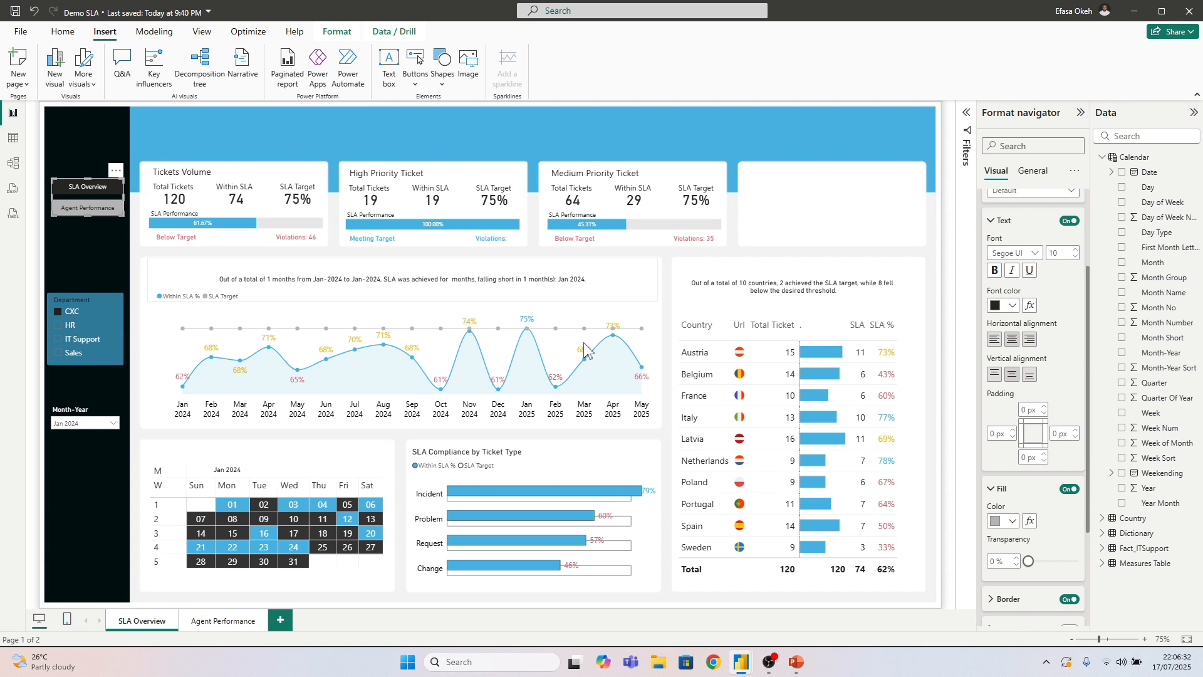
Set the fill colour of the page navigator's Selected state to the report's light blue and deselect the navigator
scroll(1016, 489, up, 4)
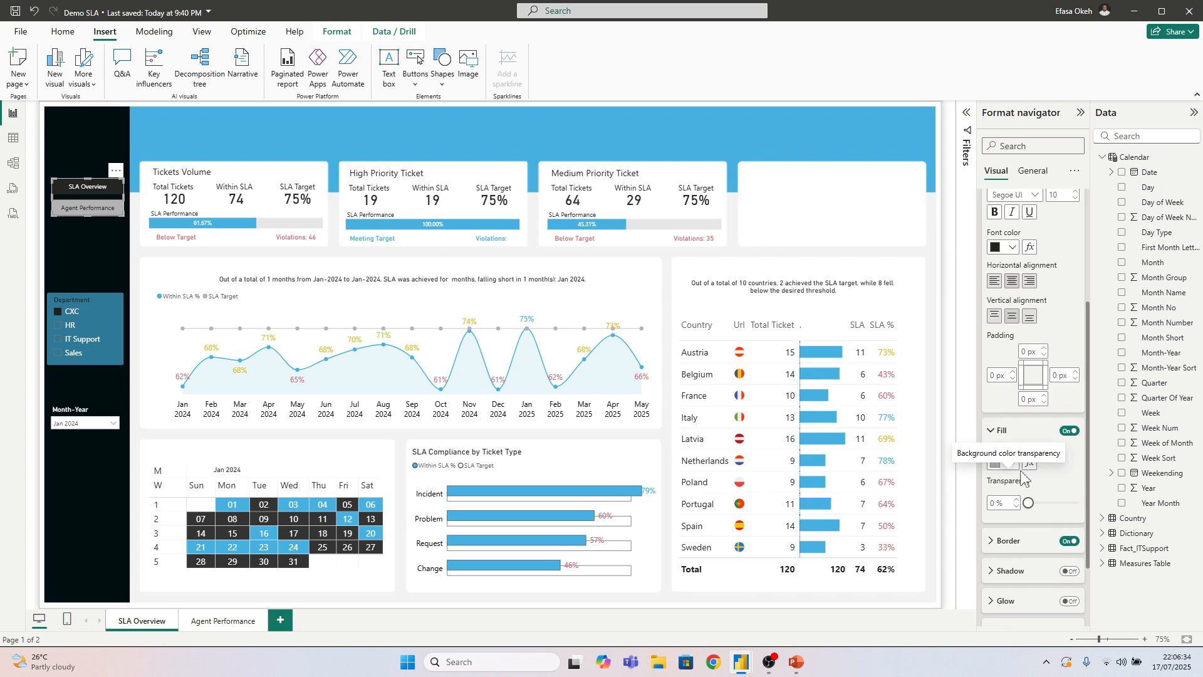
click(1022, 315)
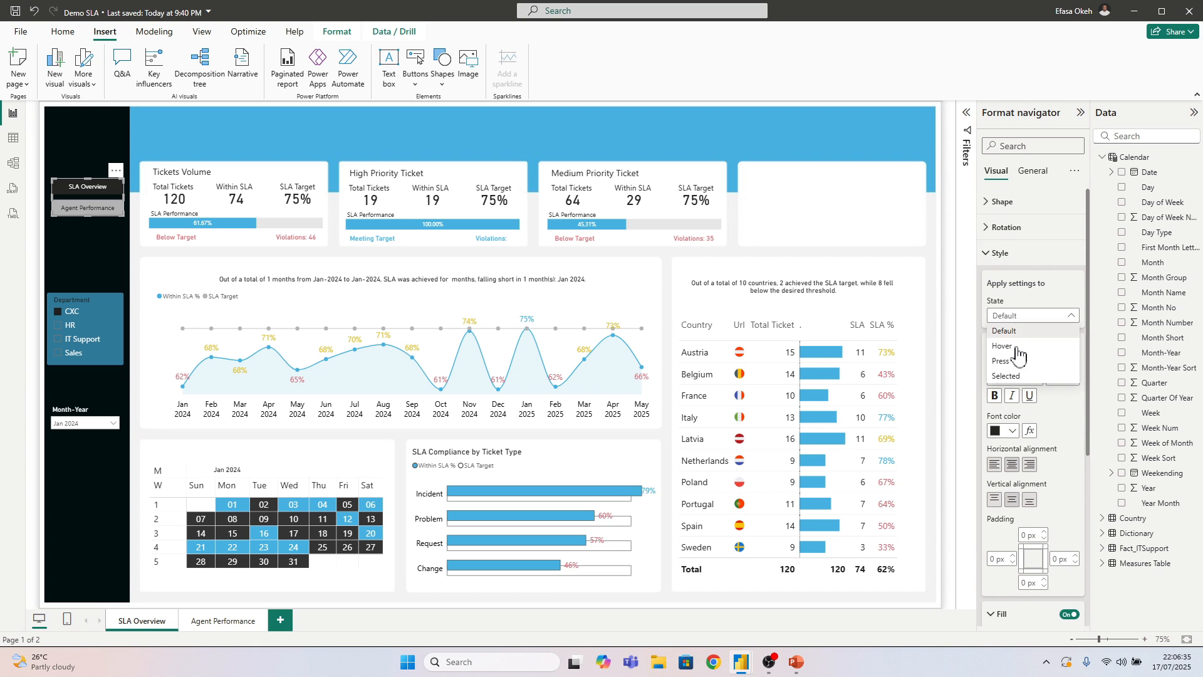
click(1016, 382)
scroll(1029, 429, down, 4)
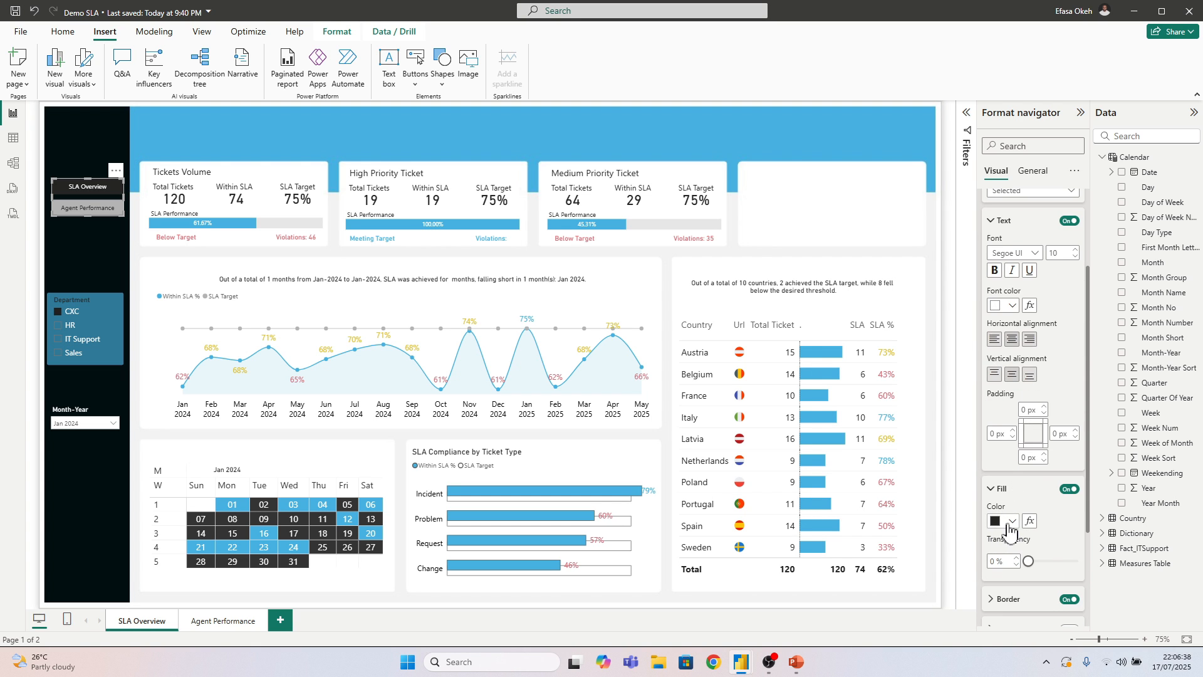
click(1006, 520)
click(1056, 468)
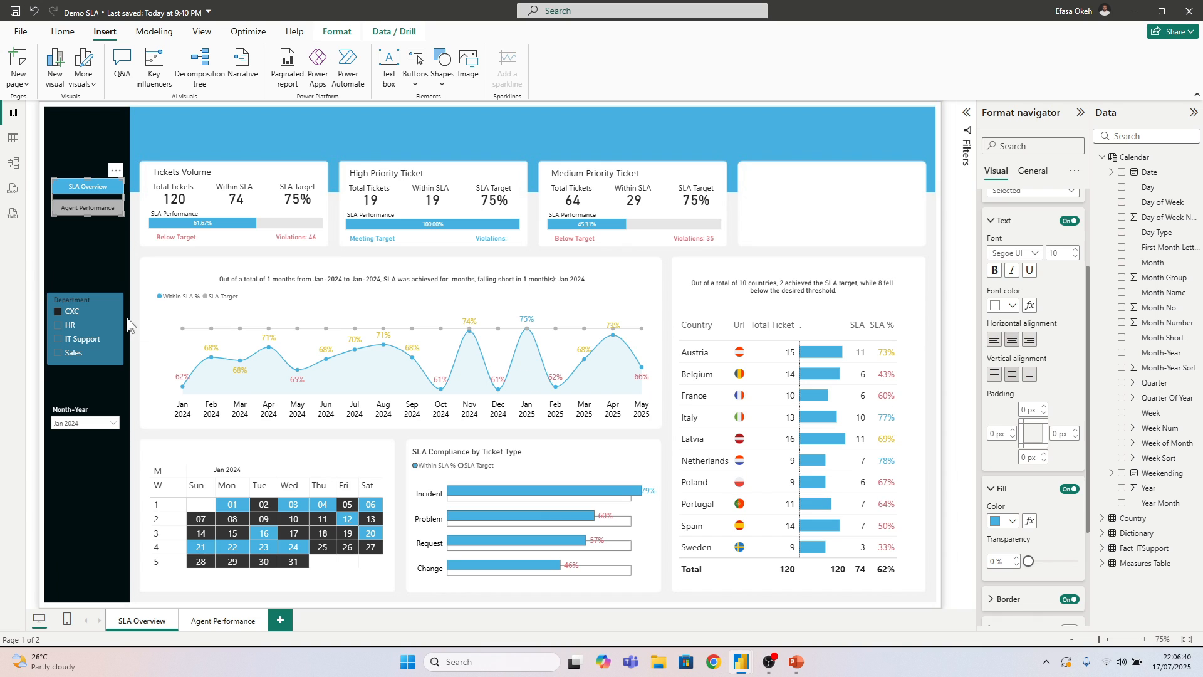
click(113, 297)
click(130, 266)
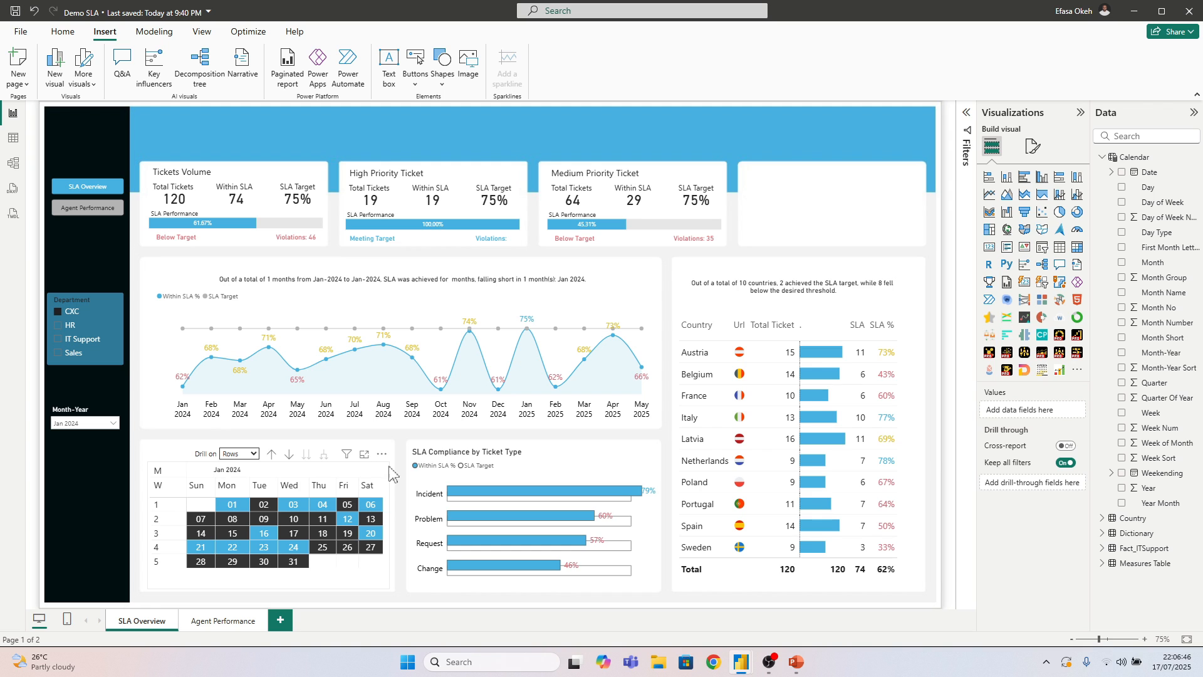
Edit the calendar matrix's interactions, setting None for the SLA Compliance by Ticket Type chart and the country table
click(388, 518)
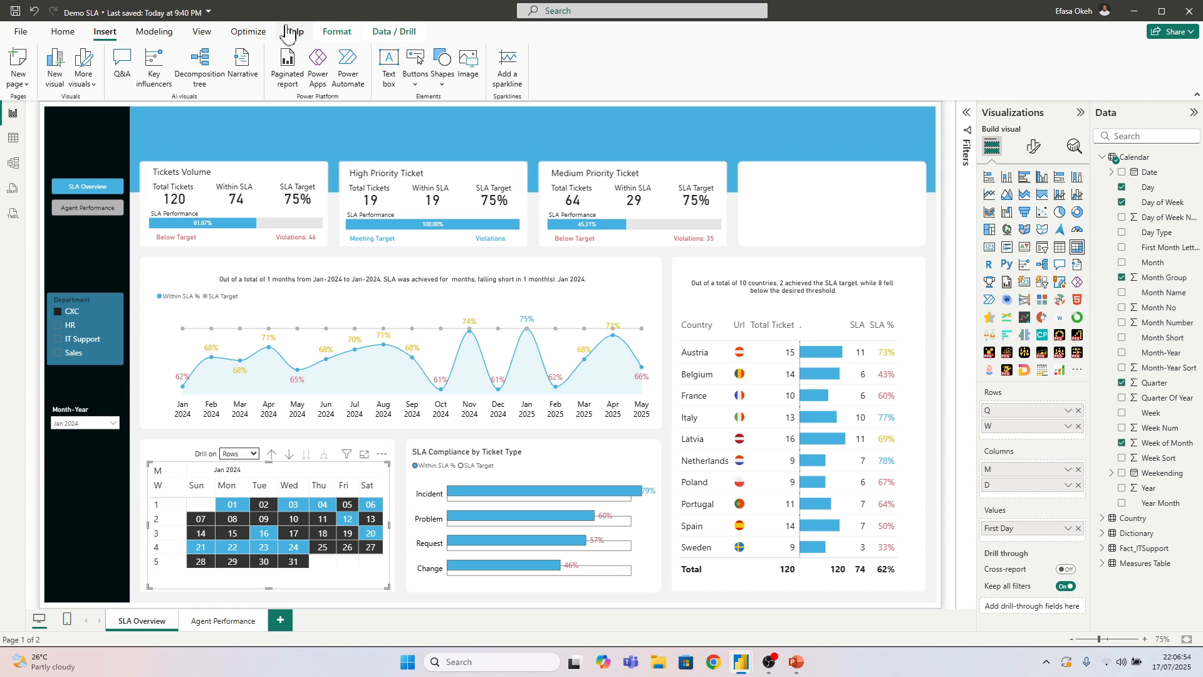
click(336, 32)
click(31, 68)
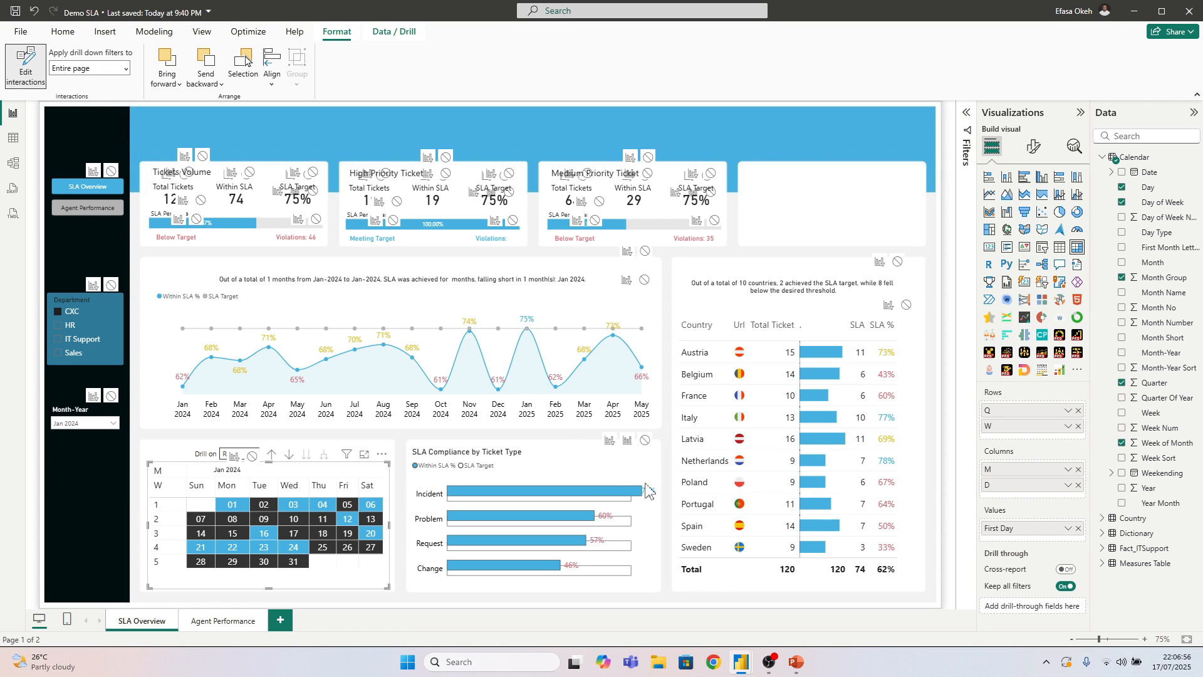
click(645, 440)
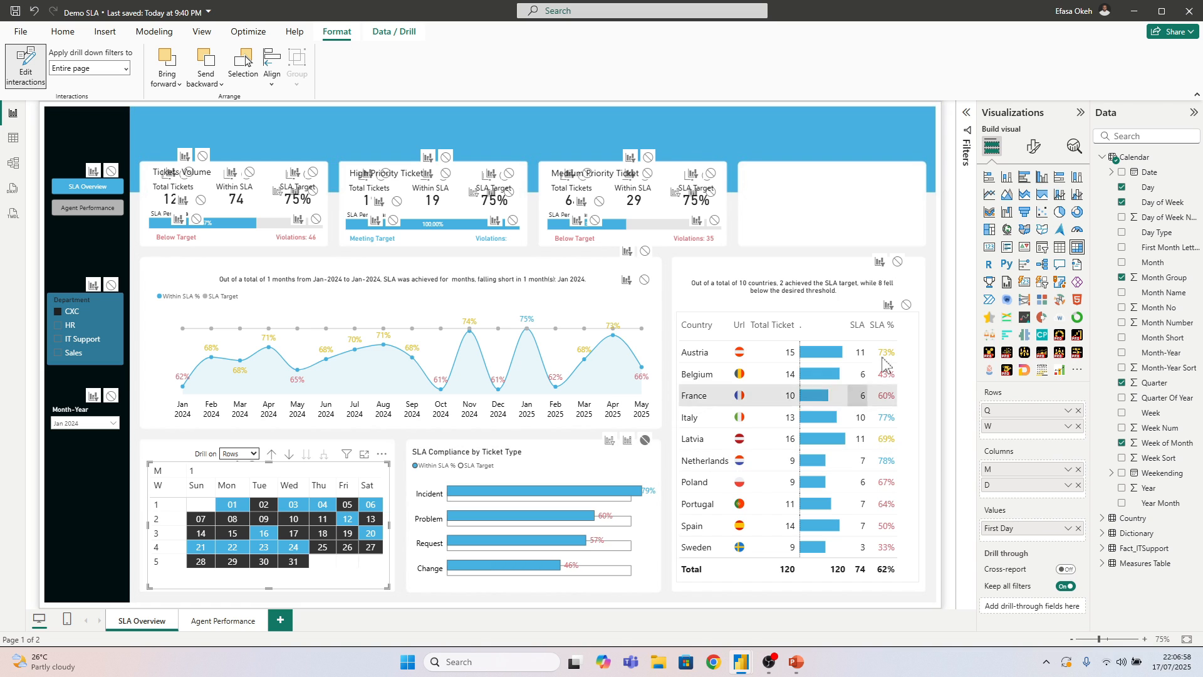
click(906, 306)
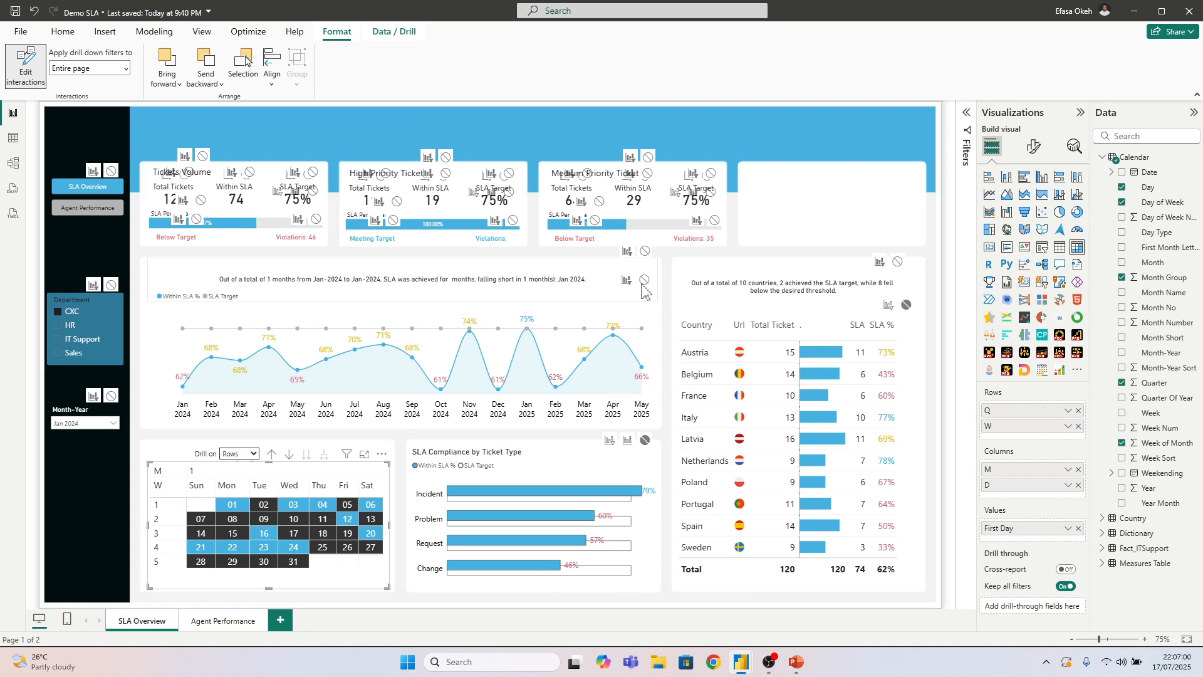
Set the calendar matrix's interaction with the SLA line chart to None, moving the chart aside and back, and stop editing interactions
drag(654, 316, 871, 232)
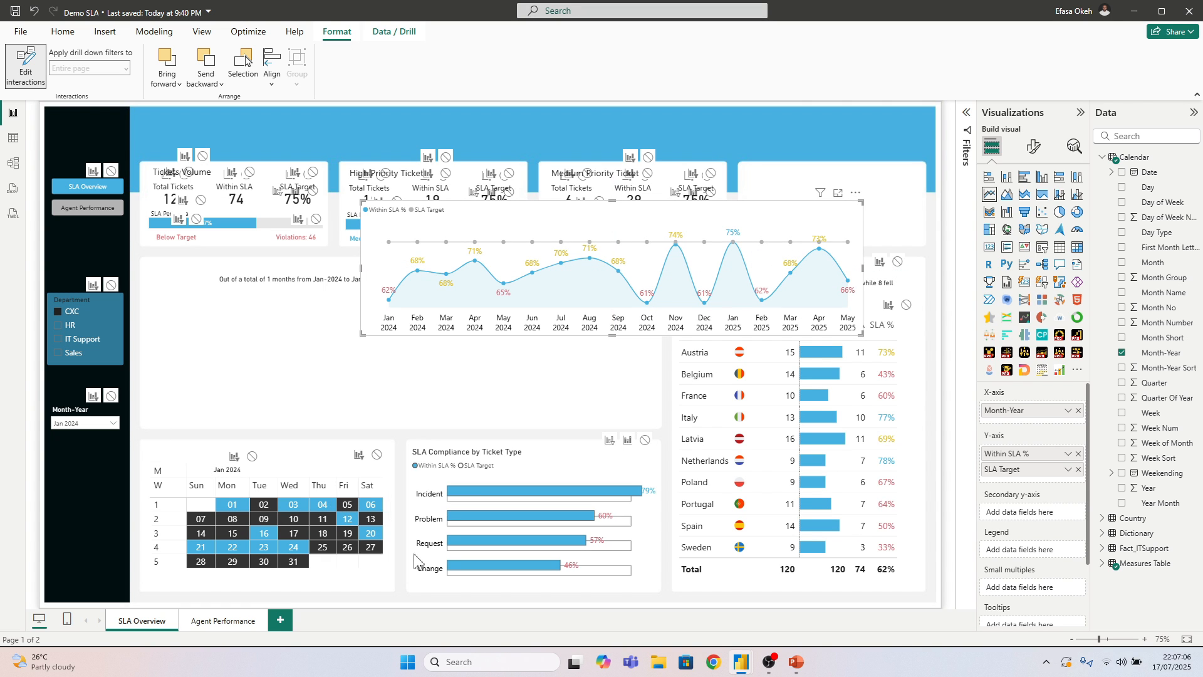
click(389, 588)
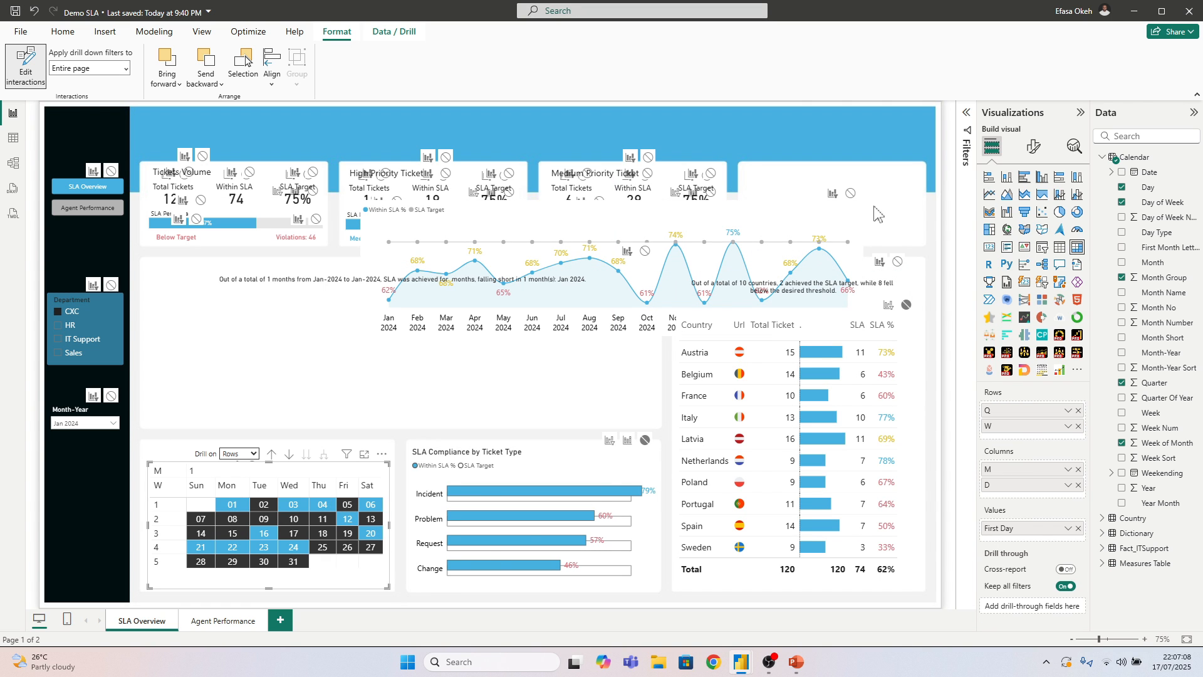
click(25, 68)
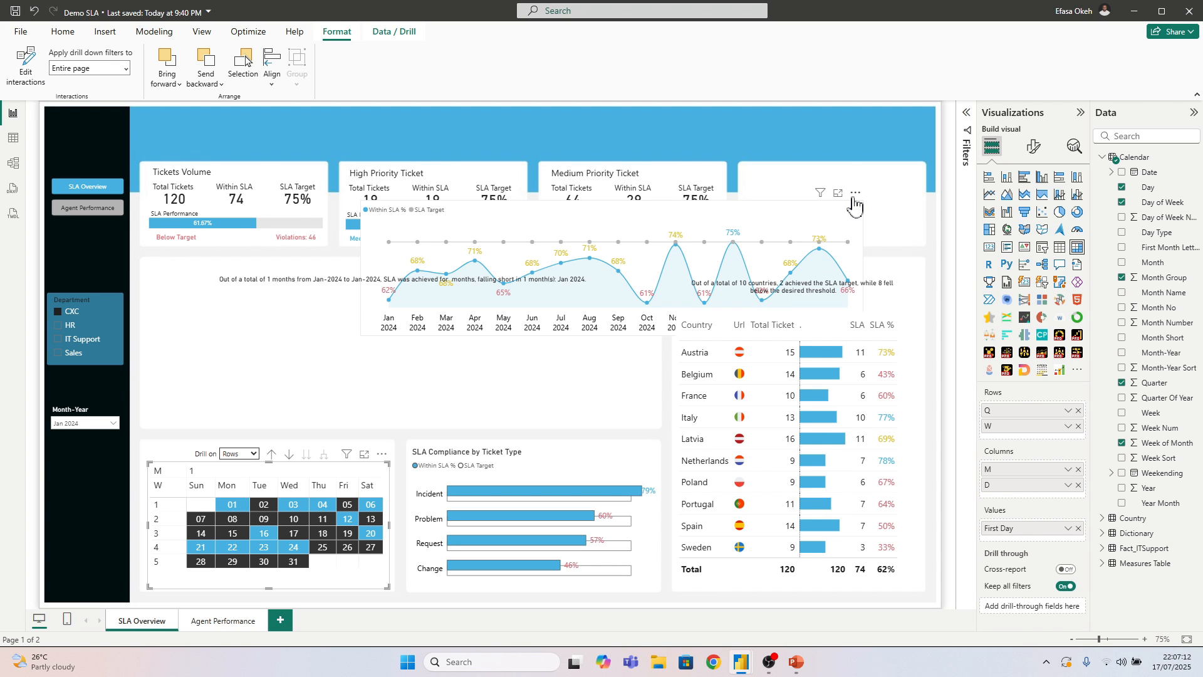
drag(854, 204, 645, 290)
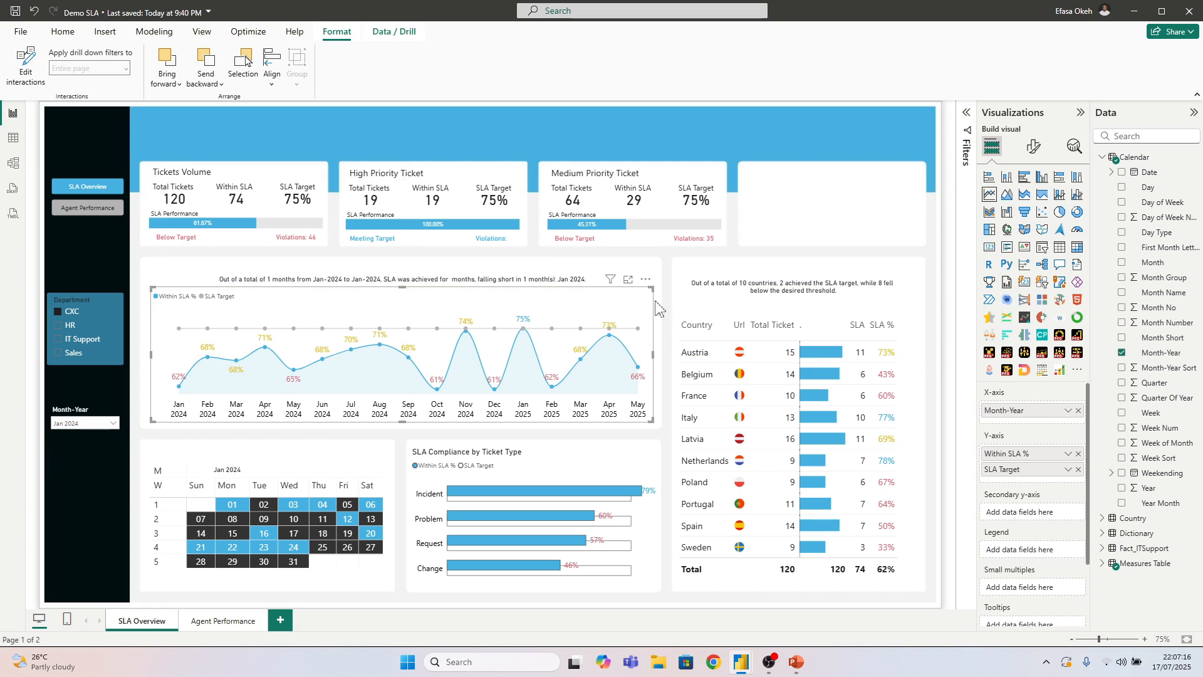
click(671, 345)
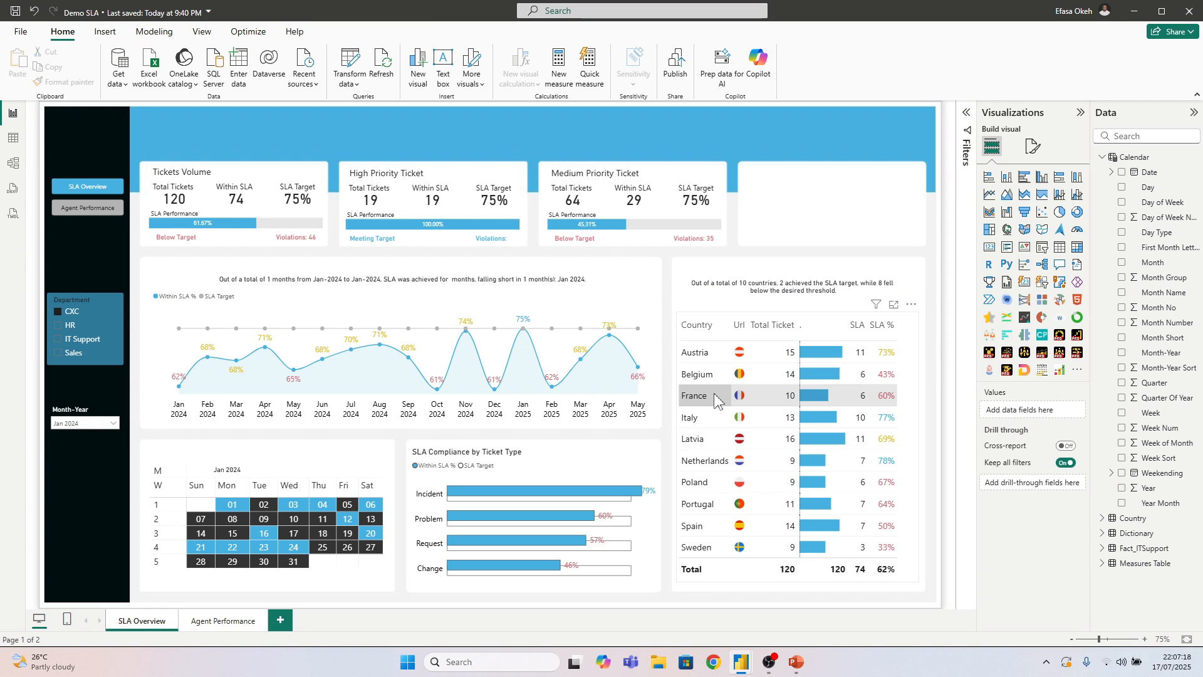
Filter the page by Wednesday 03 in the January 2024 calendar matrix and append +0 to the Within SLA % measure's formula
click(295, 507)
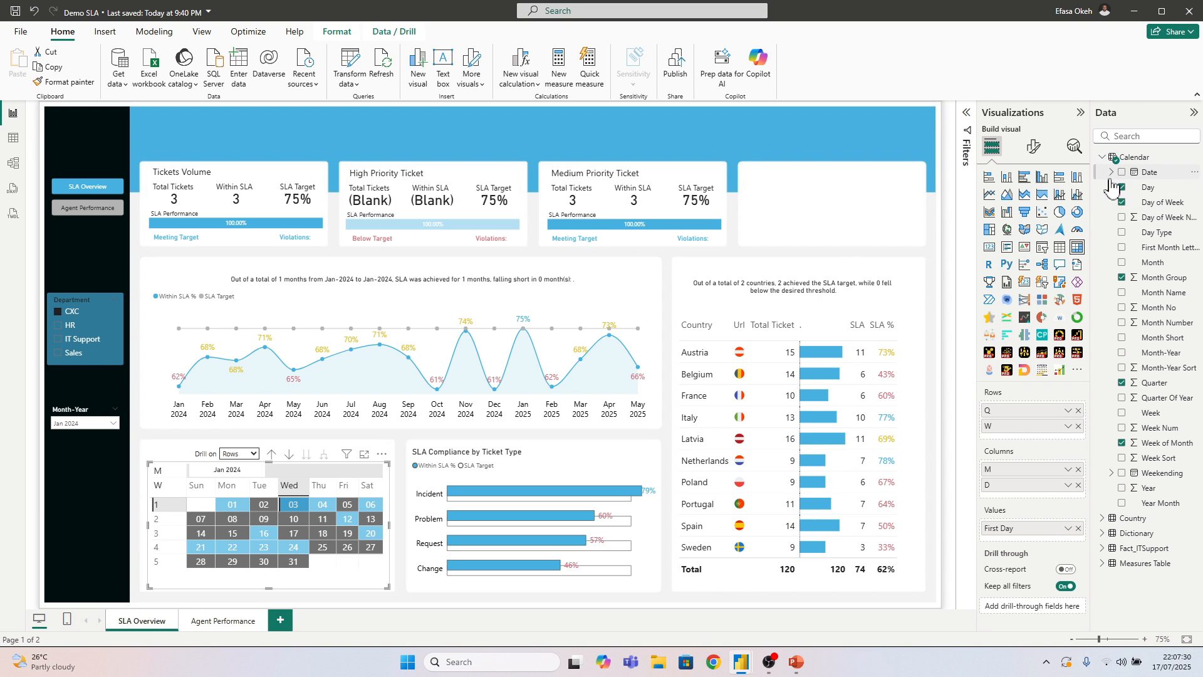
click(1102, 157)
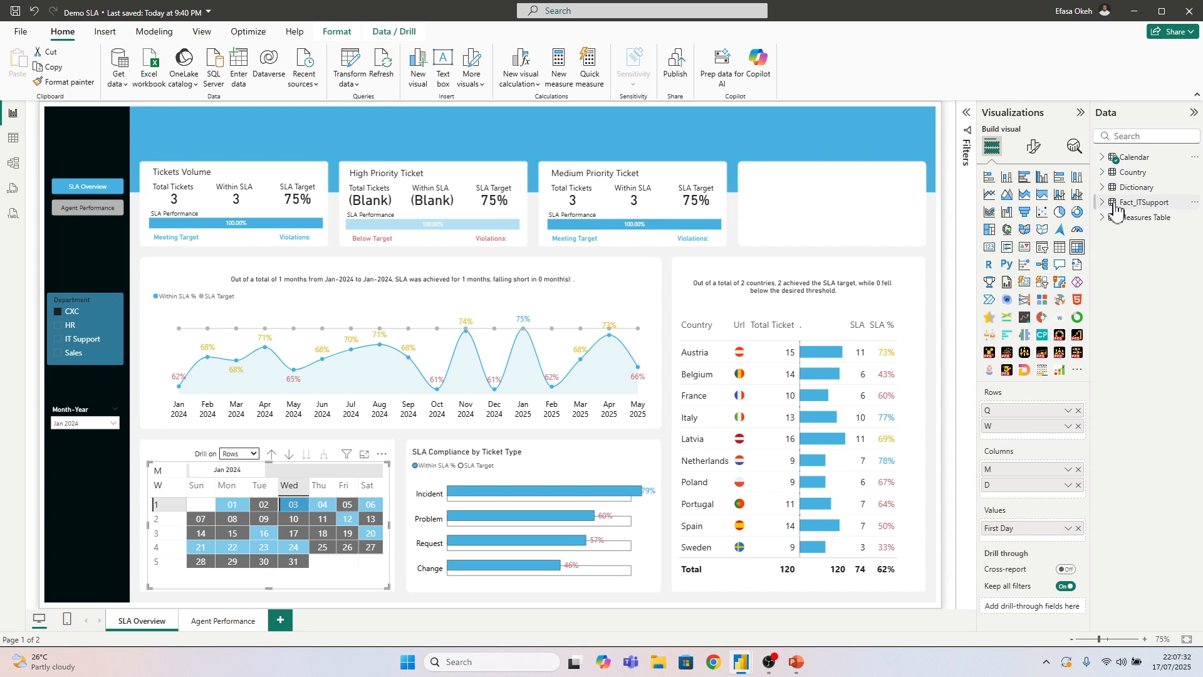
click(1102, 217)
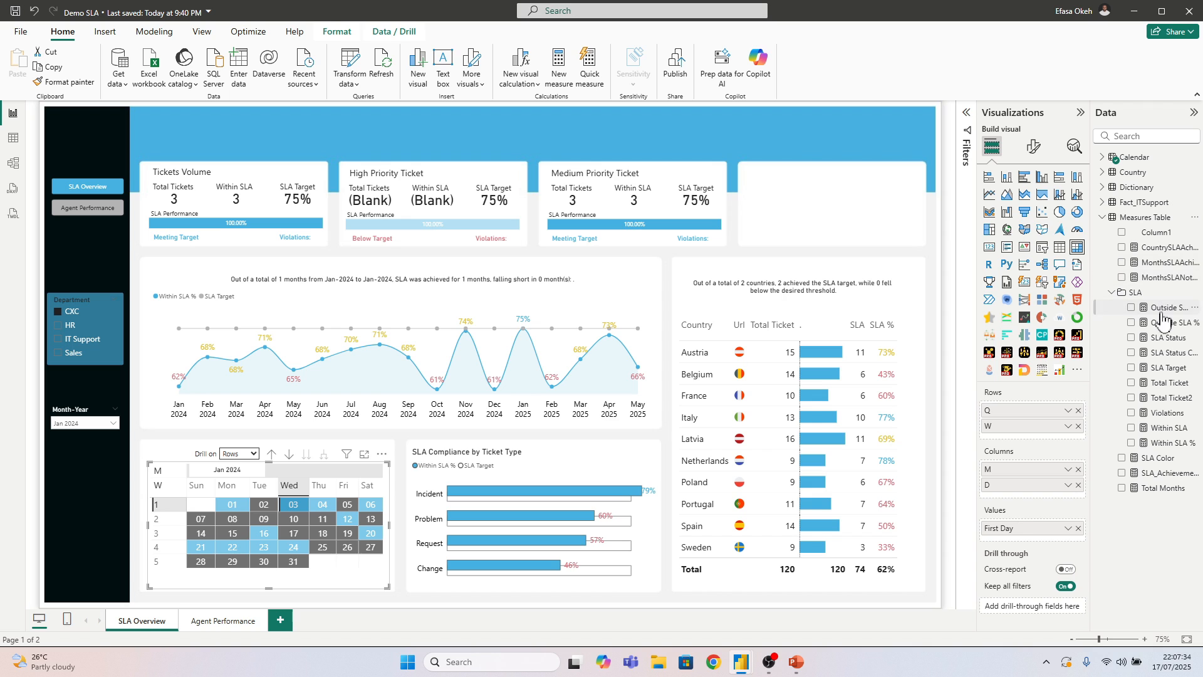
click(1171, 443)
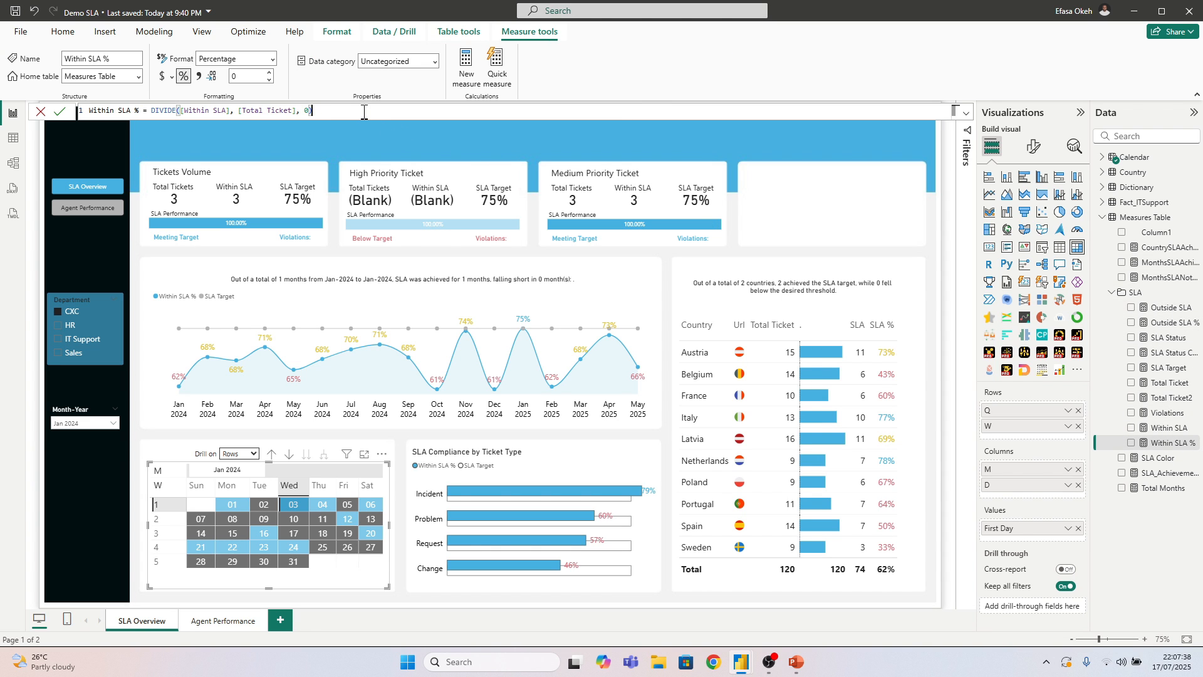
key(Return)
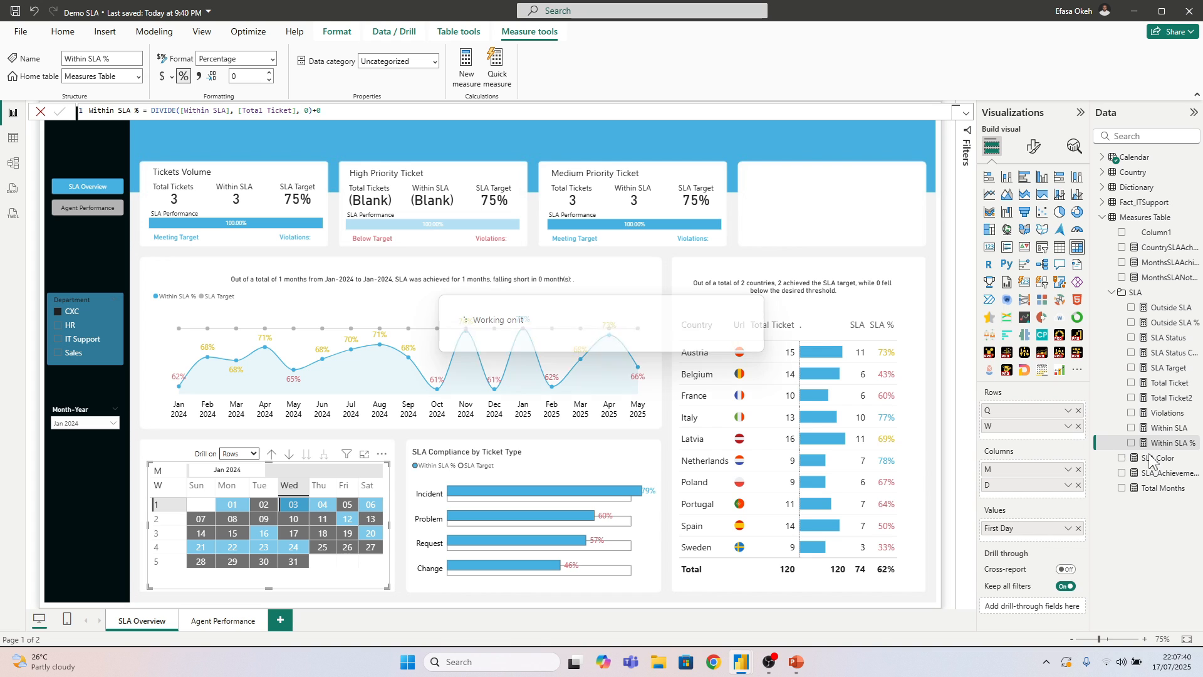
Append +0 to the CALCULATE formula of the Within SLA measure
click(1168, 428)
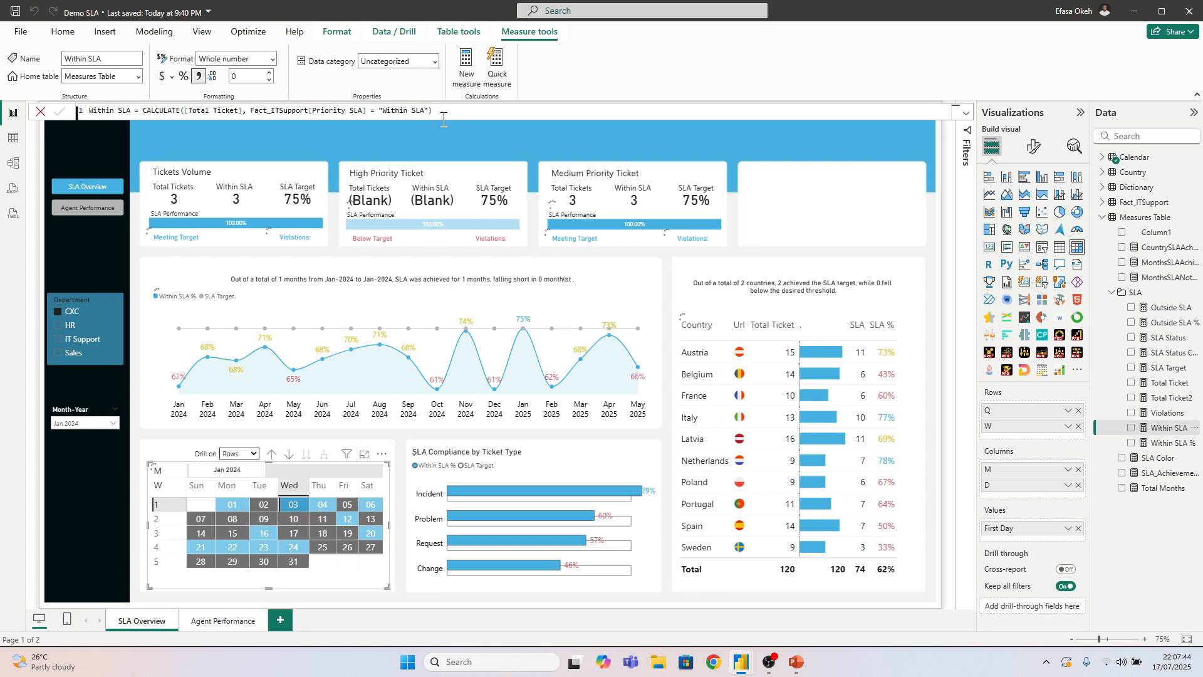
click(453, 112)
text(+0)
key(Return)
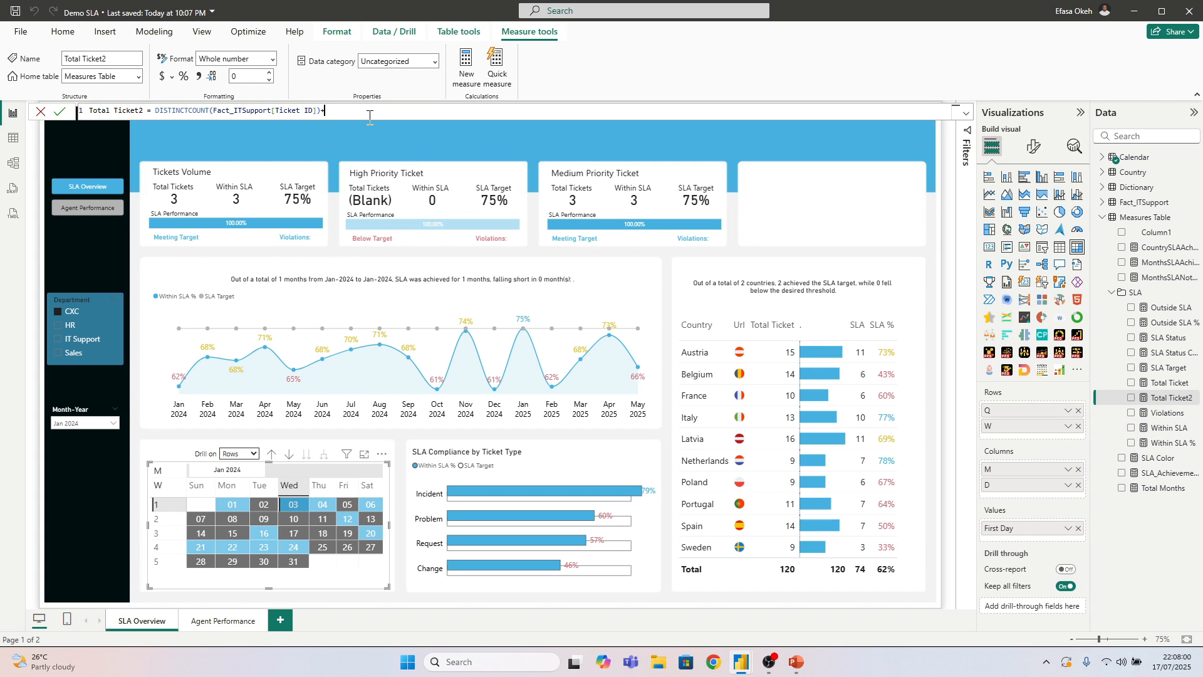
Append +0 to the formulas of the Total Ticket2 and Outside SLA measures
text(0)
key(Return)
click(351, 109)
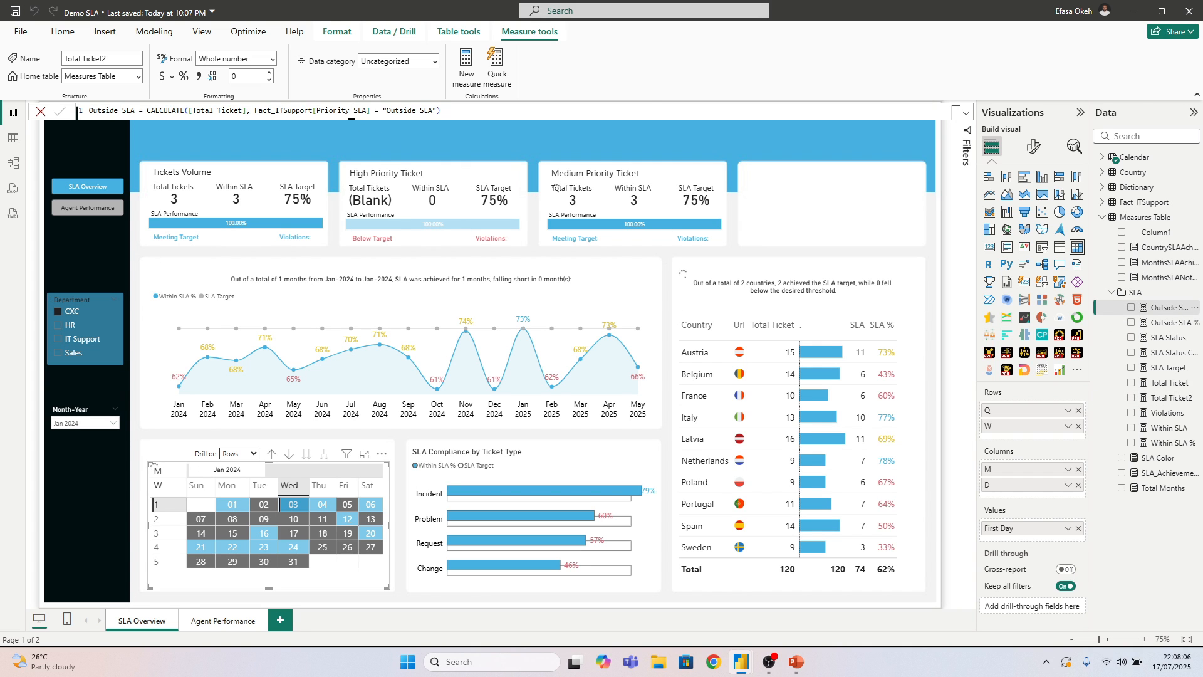
click(455, 112)
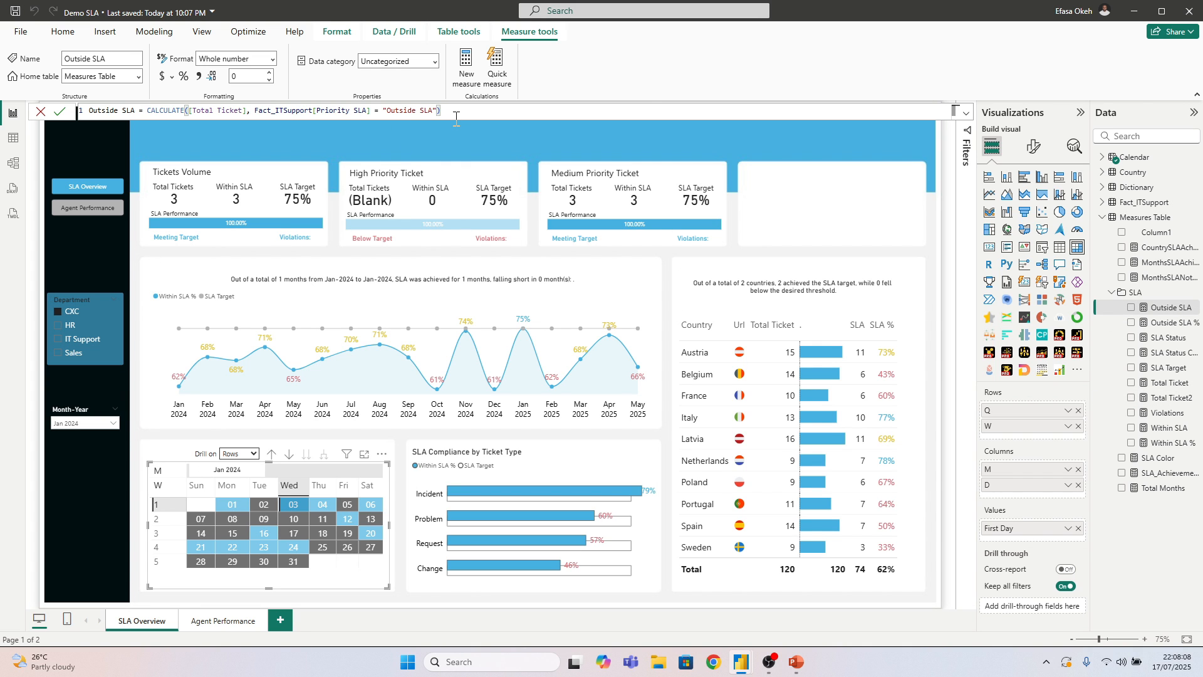
text(+0)
key(Return)
Append +0 to the DISTINCTCOUNT formula of the Total Ticket measure
click(1169, 428)
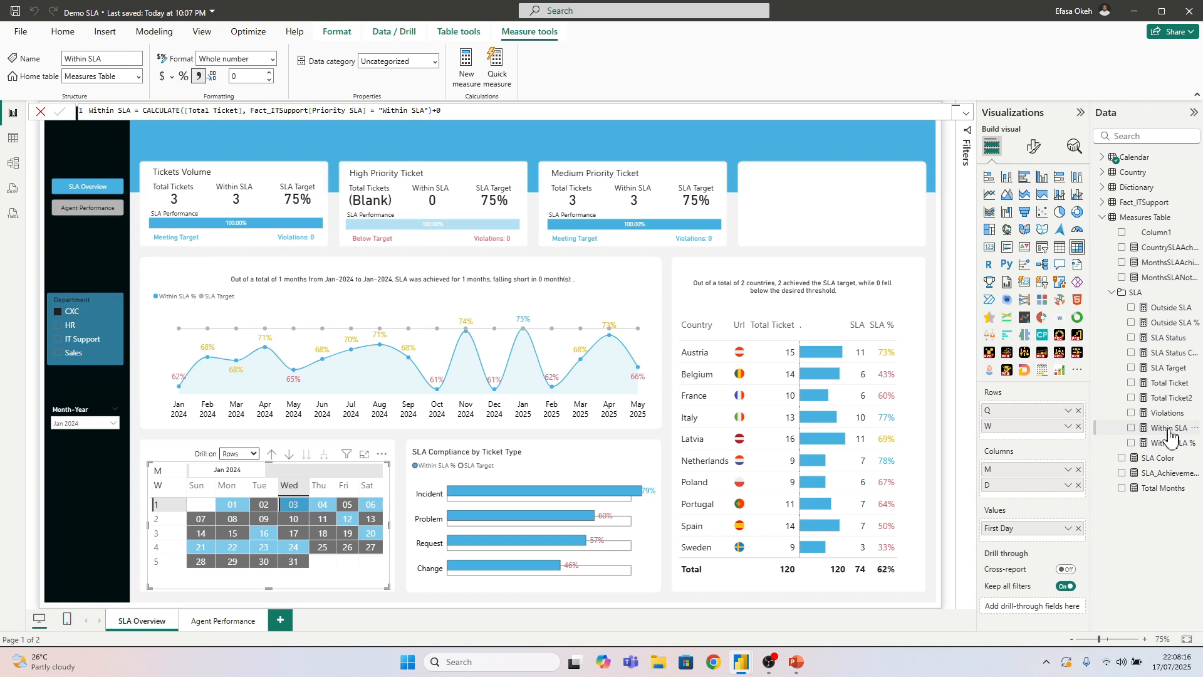
click(1169, 445)
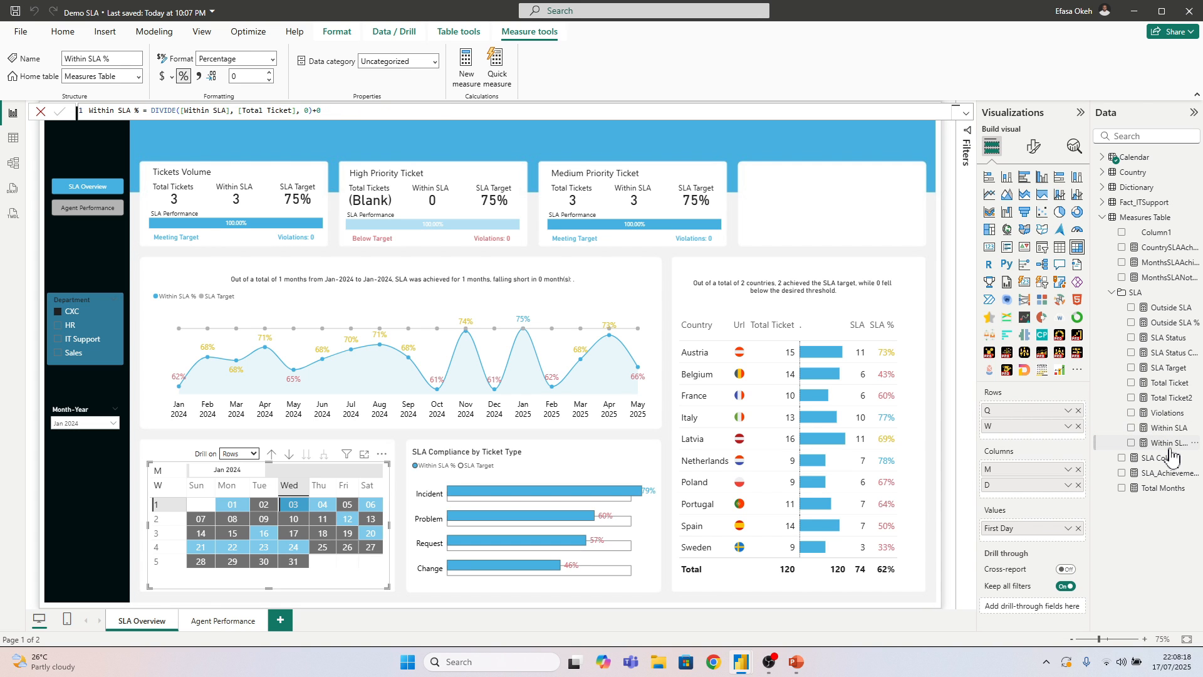
click(1166, 429)
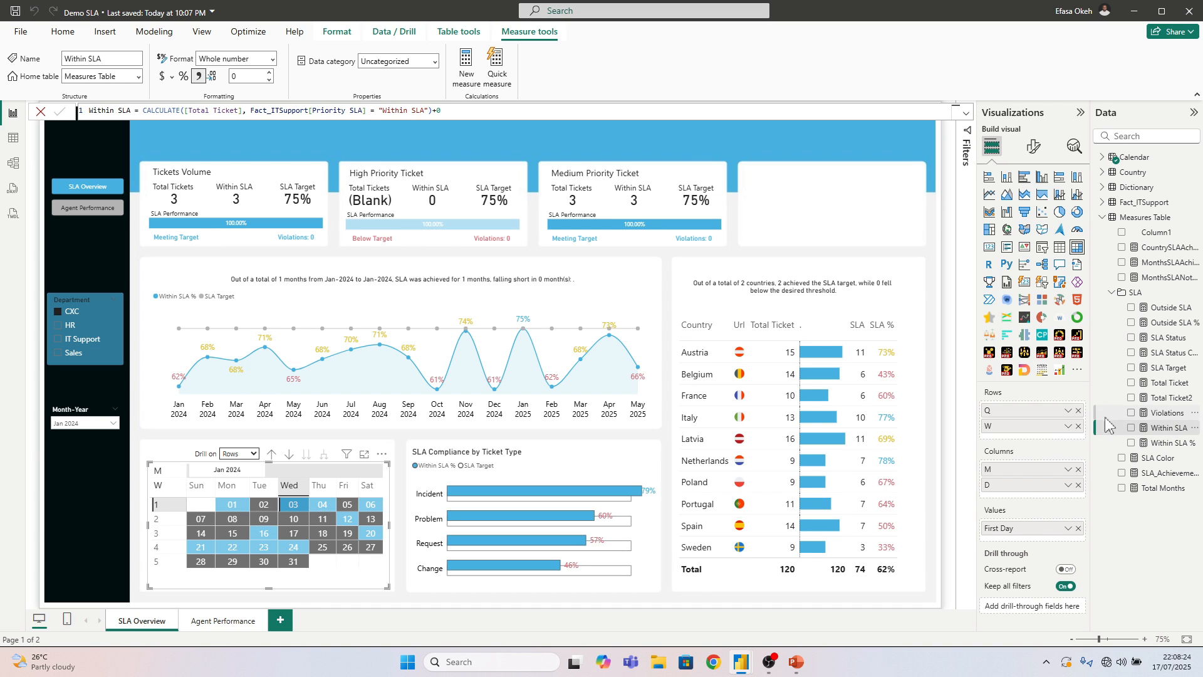
click(1176, 370)
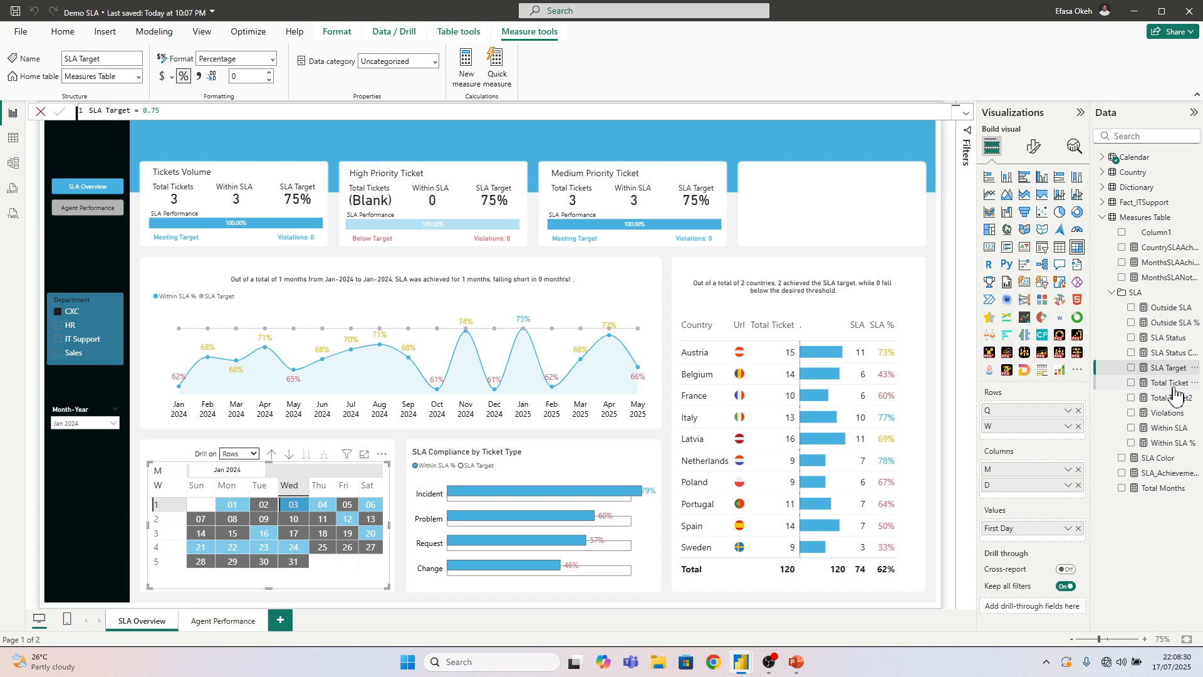
click(1173, 384)
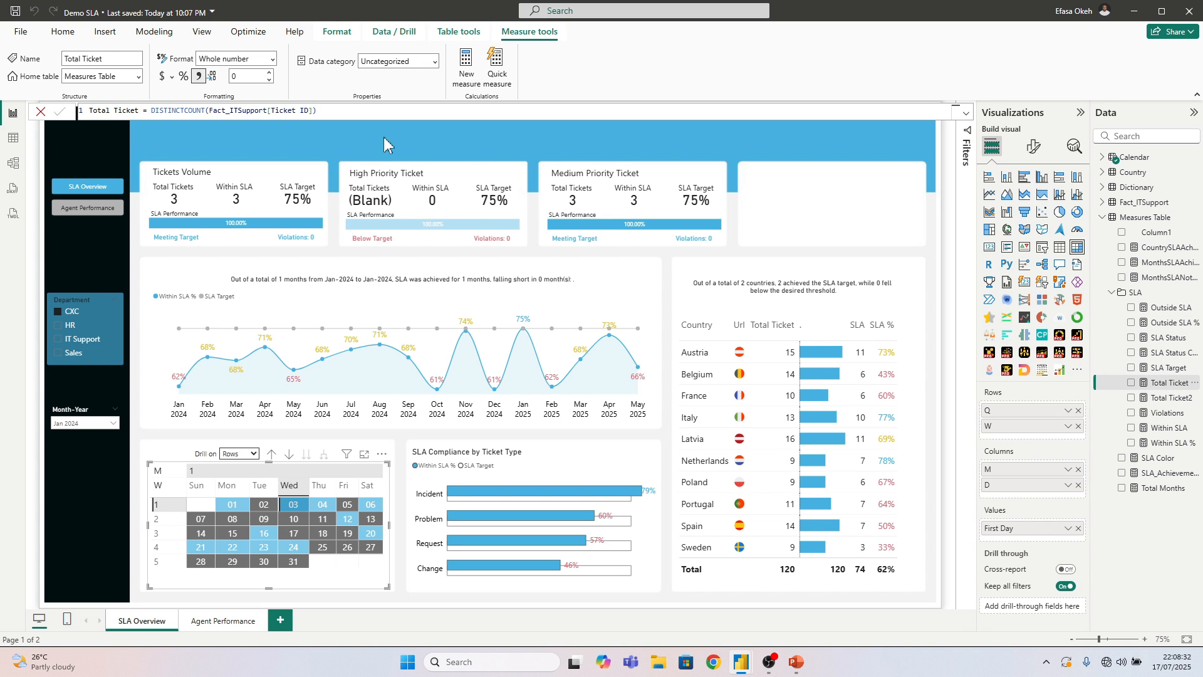
click(334, 109)
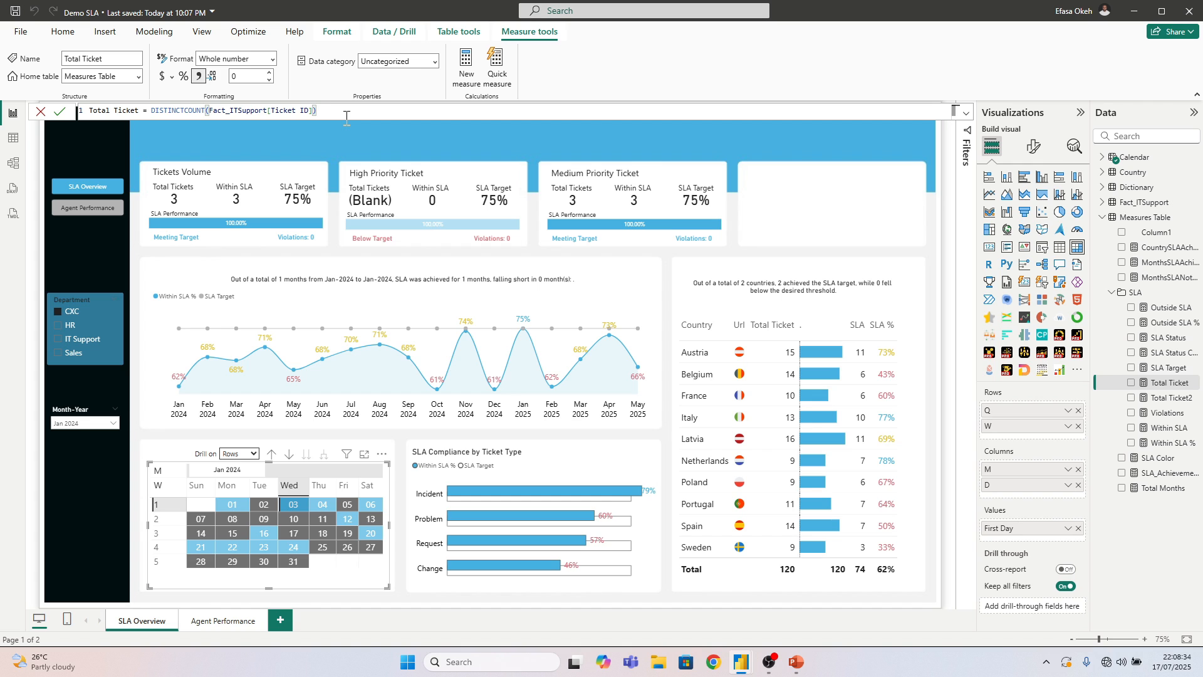
text(+0)
key(Return)
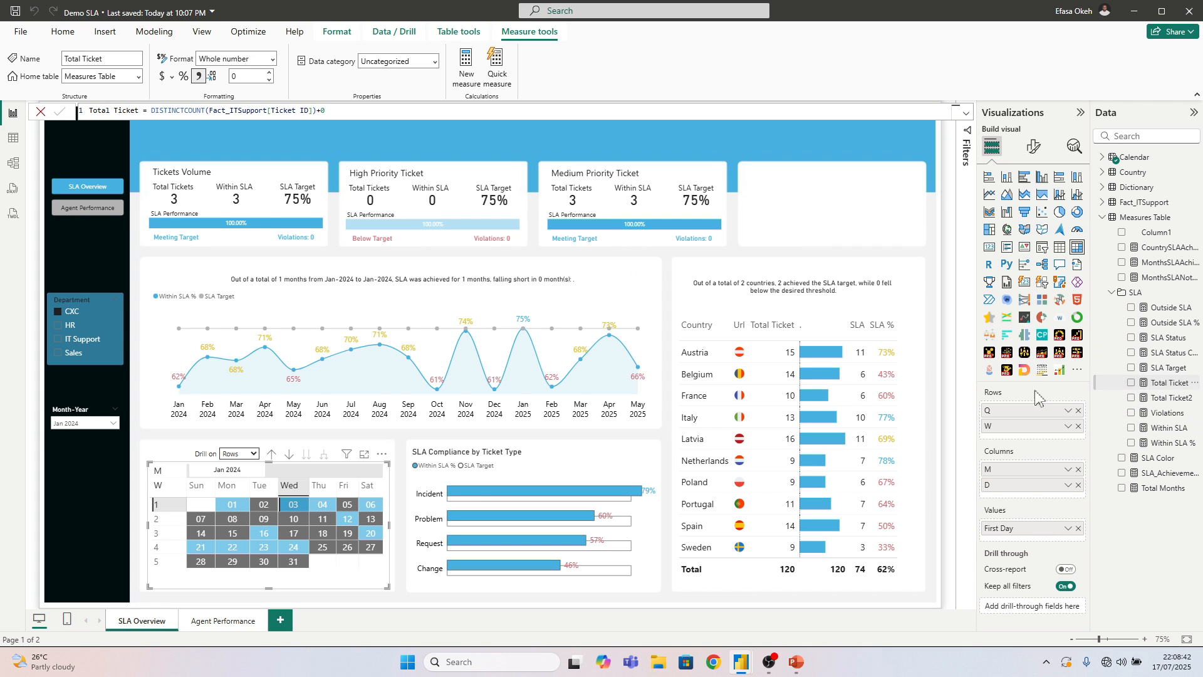
Clear the Wednesday 03 selection in the calendar matrix and leave no visual selected
click(669, 266)
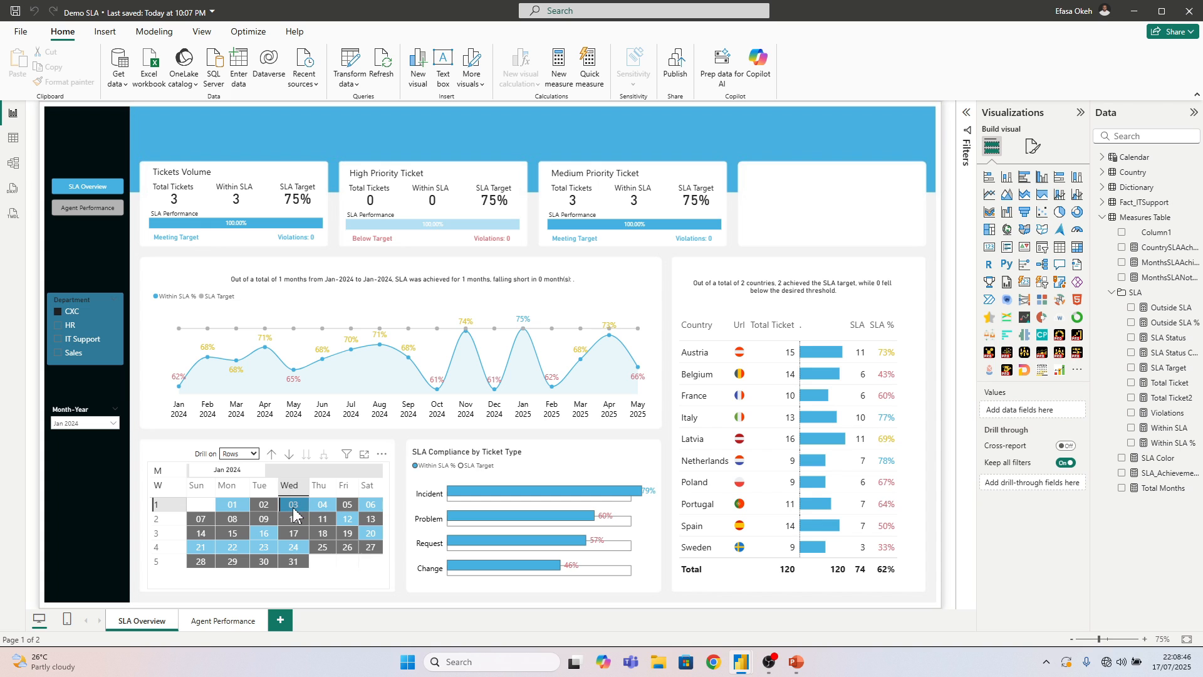
click(399, 557)
click(854, 271)
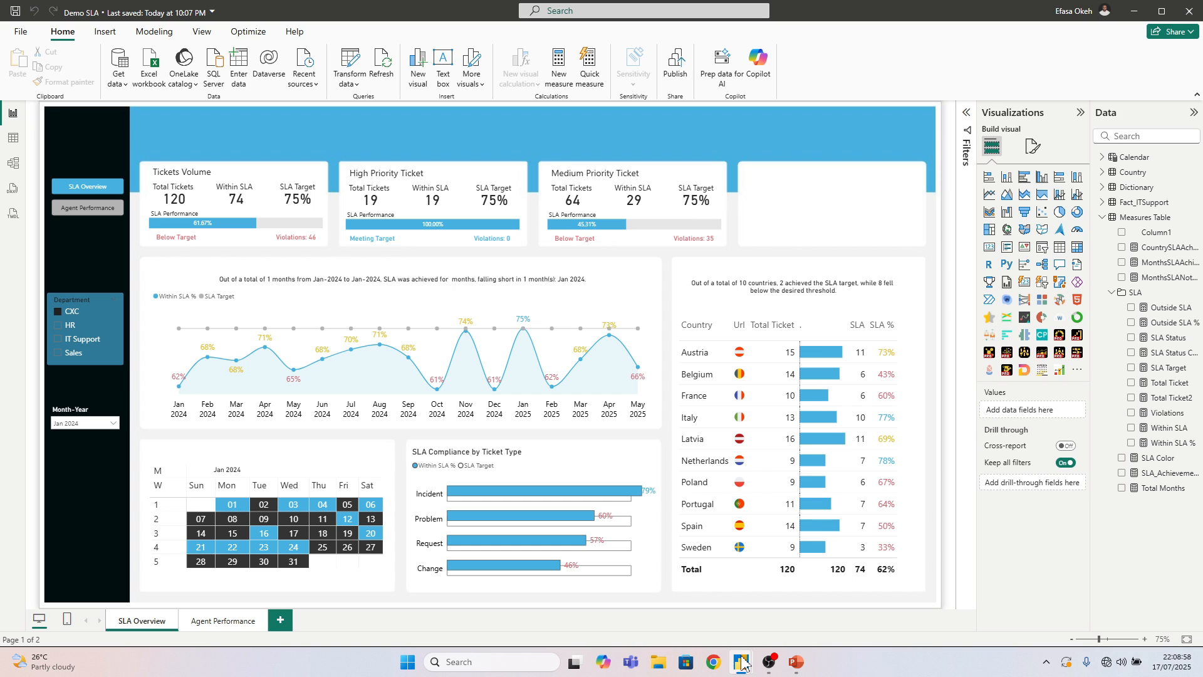
Consult the sidebar filter area of the IT Support Light Mode report and return to the Demo SLA report
mouse_move(741, 661)
click(680, 617)
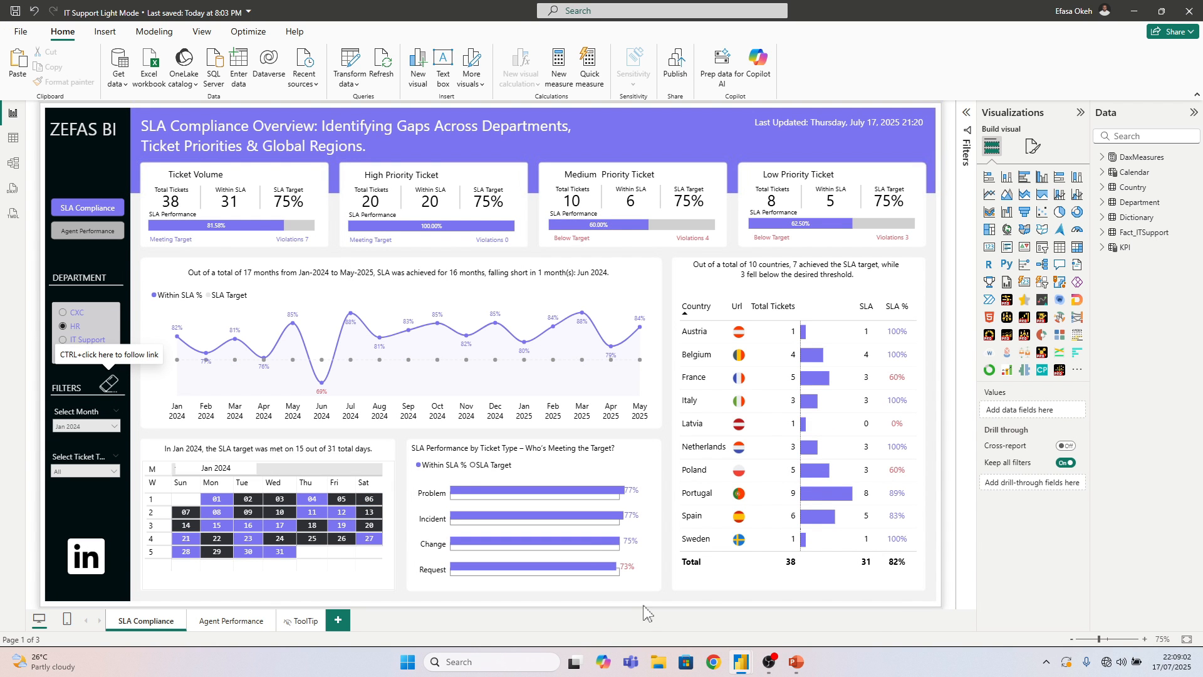
mouse_move(732, 661)
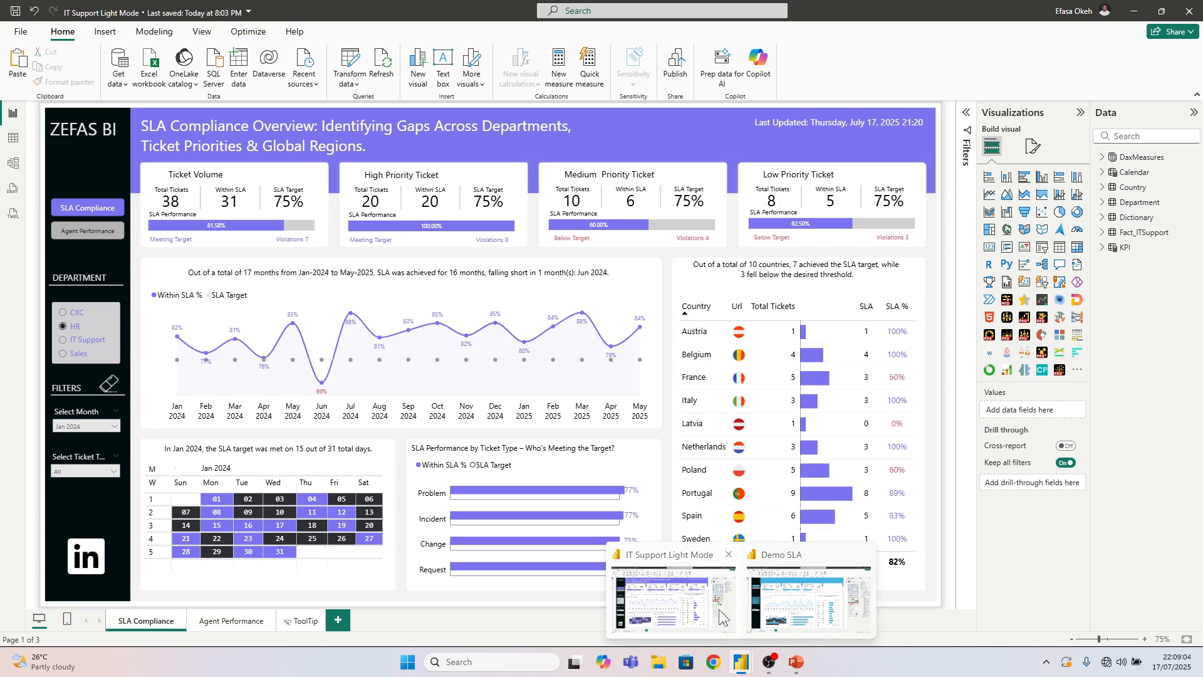
click(787, 602)
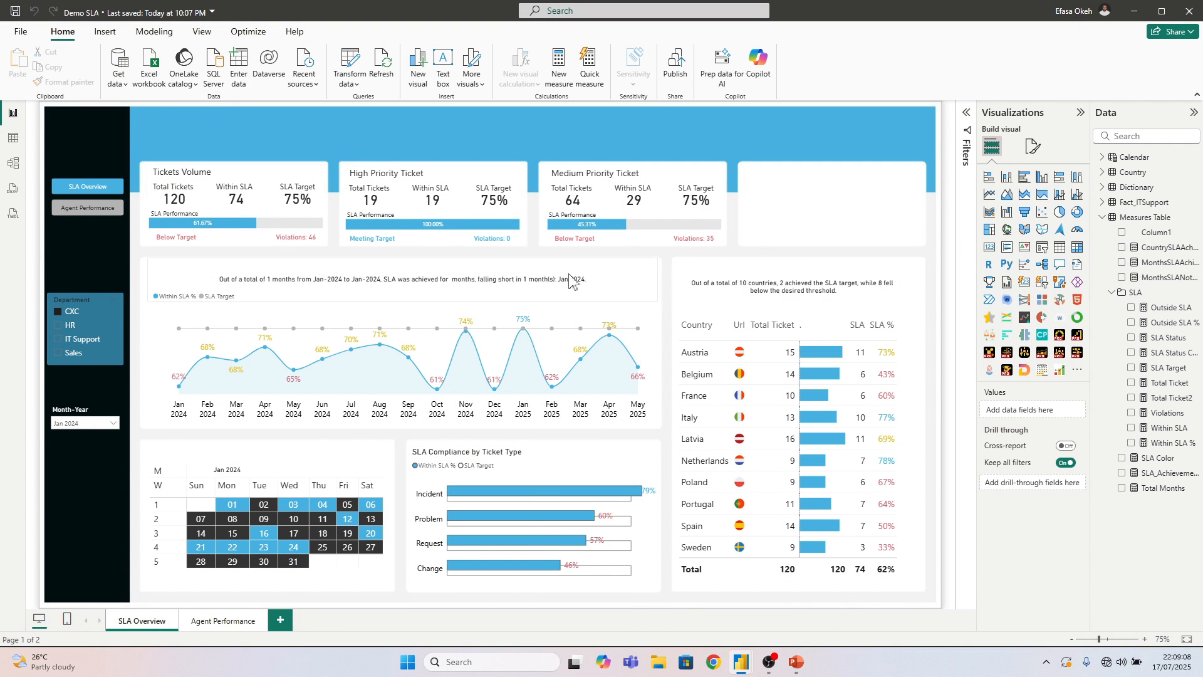
Add a bookmark of the current page state, name it Reset Page 1, and collapse the bookmarks list
click(200, 33)
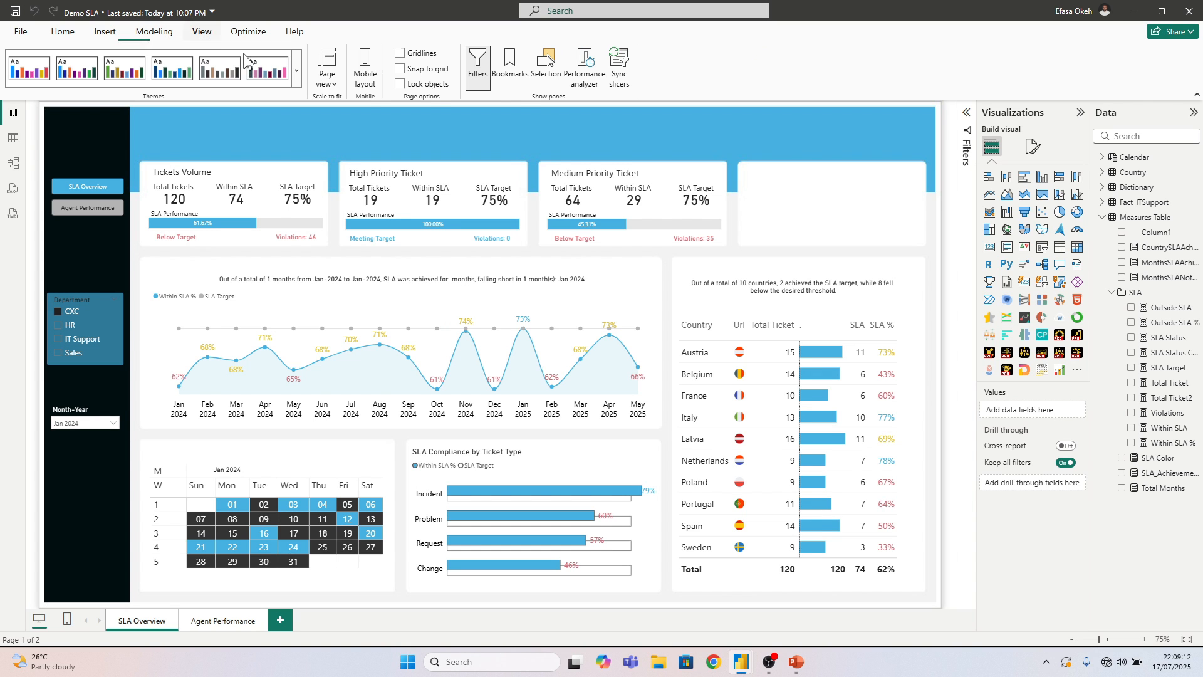
click(508, 70)
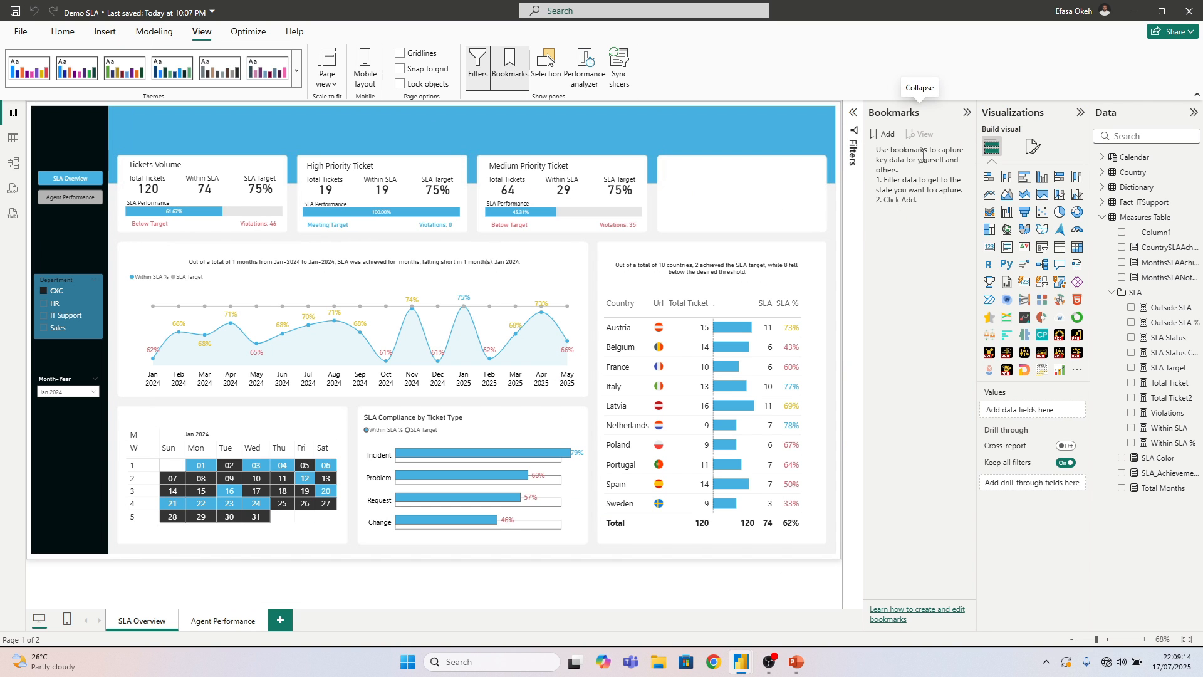
click(886, 137)
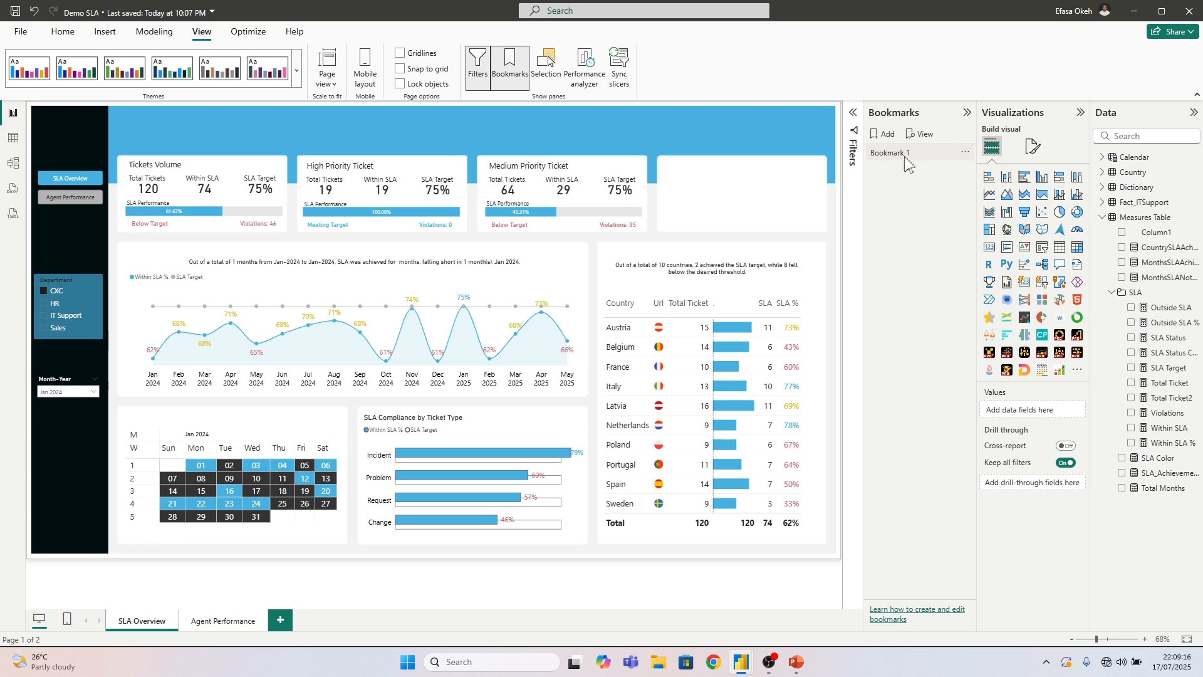
double_click(914, 154)
drag(913, 154, 865, 163)
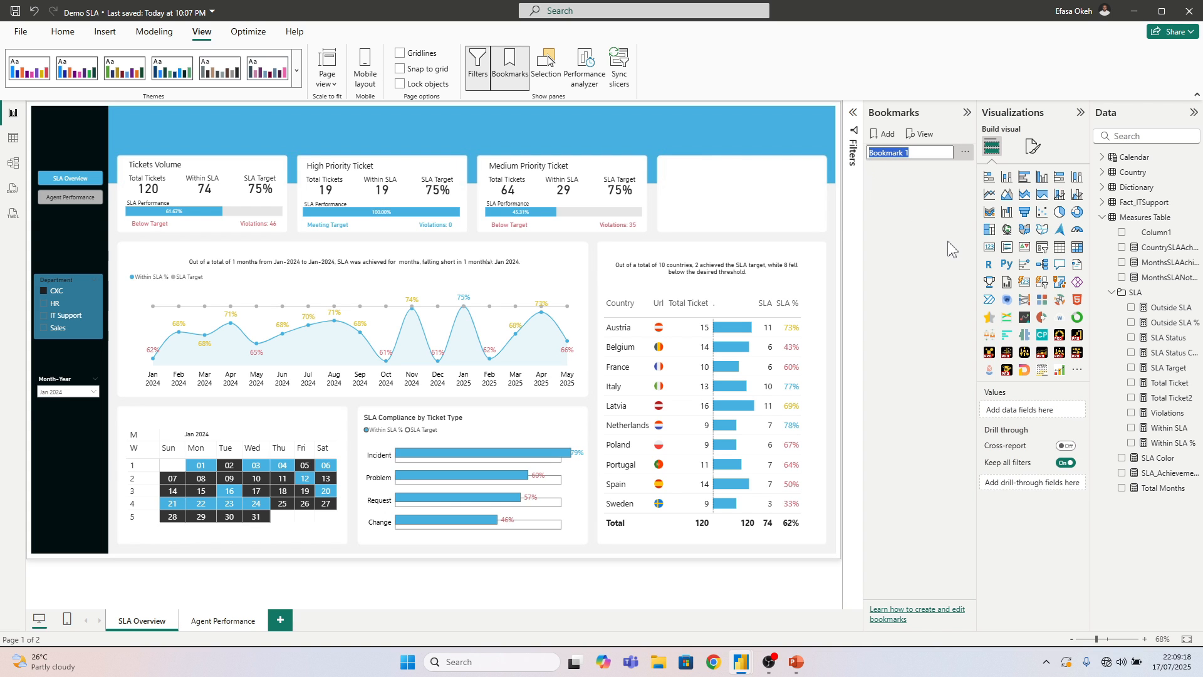
text(Cl)
text(Reset Page)
key(Return)
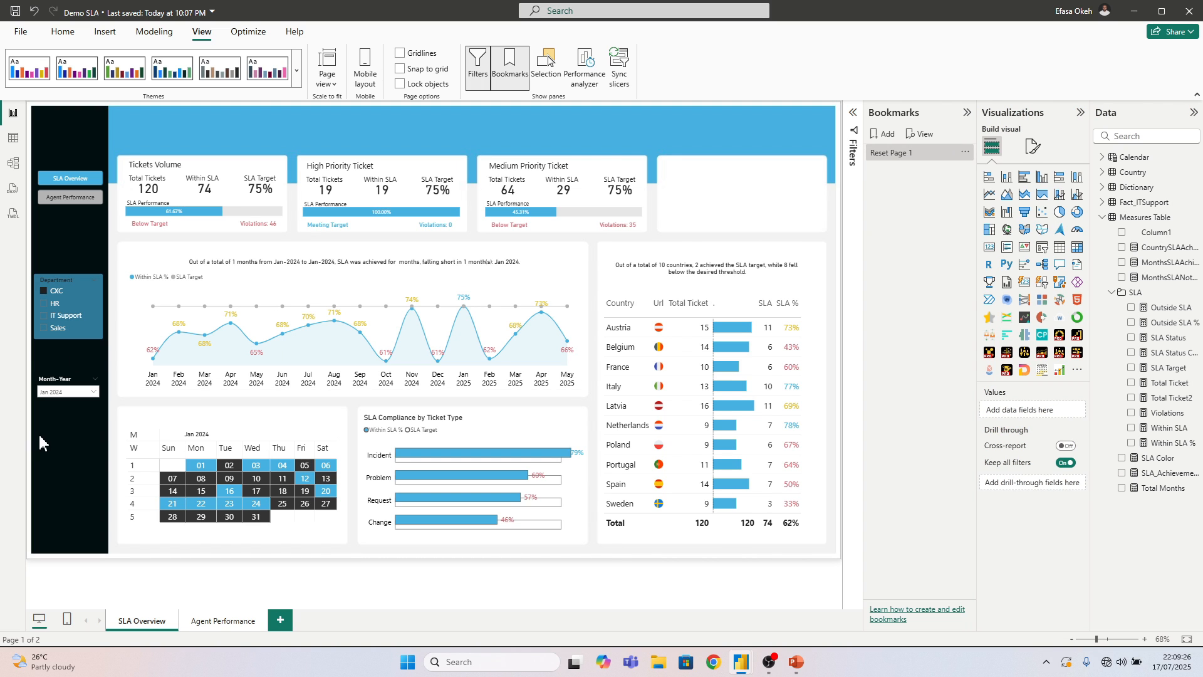
click(968, 113)
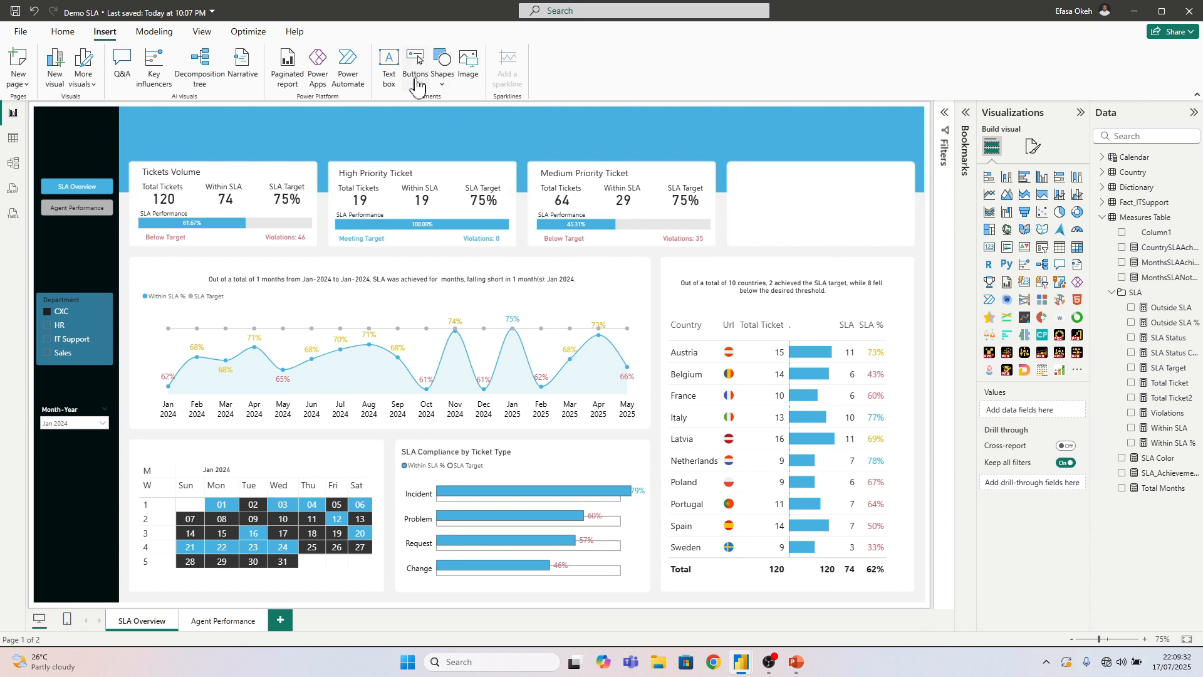
Insert a Clear all slicers button and place it in the black sidebar below the Month-Year slicer
click(415, 79)
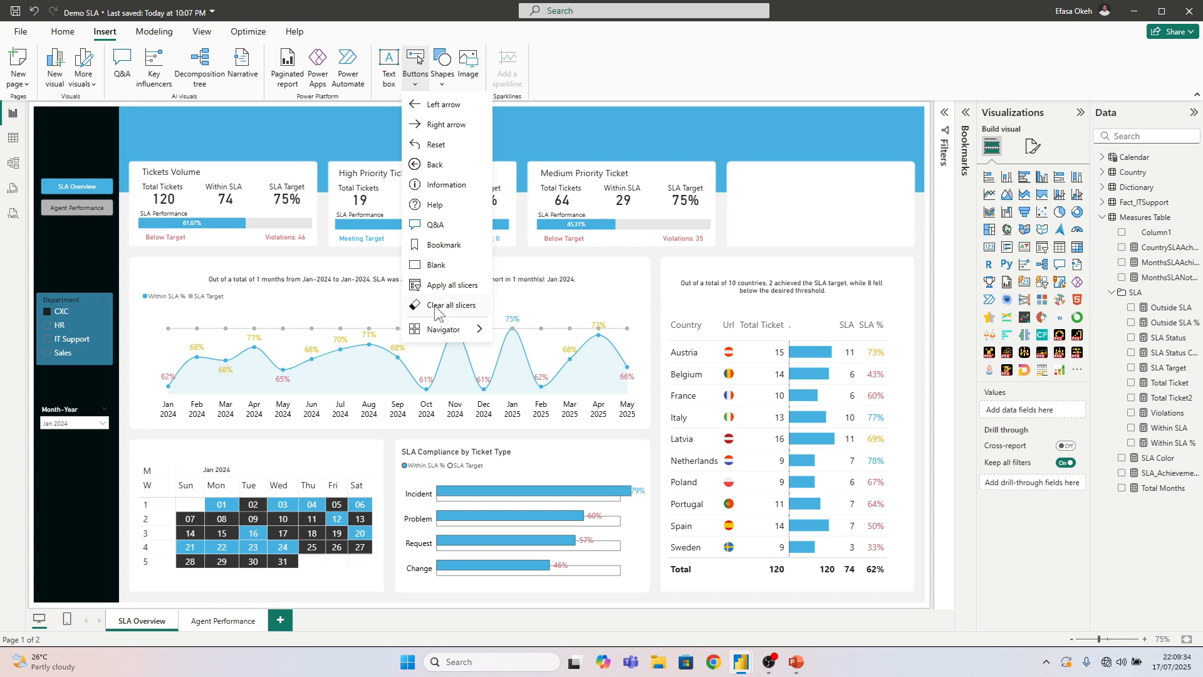
click(438, 305)
drag(70, 88, 106, 546)
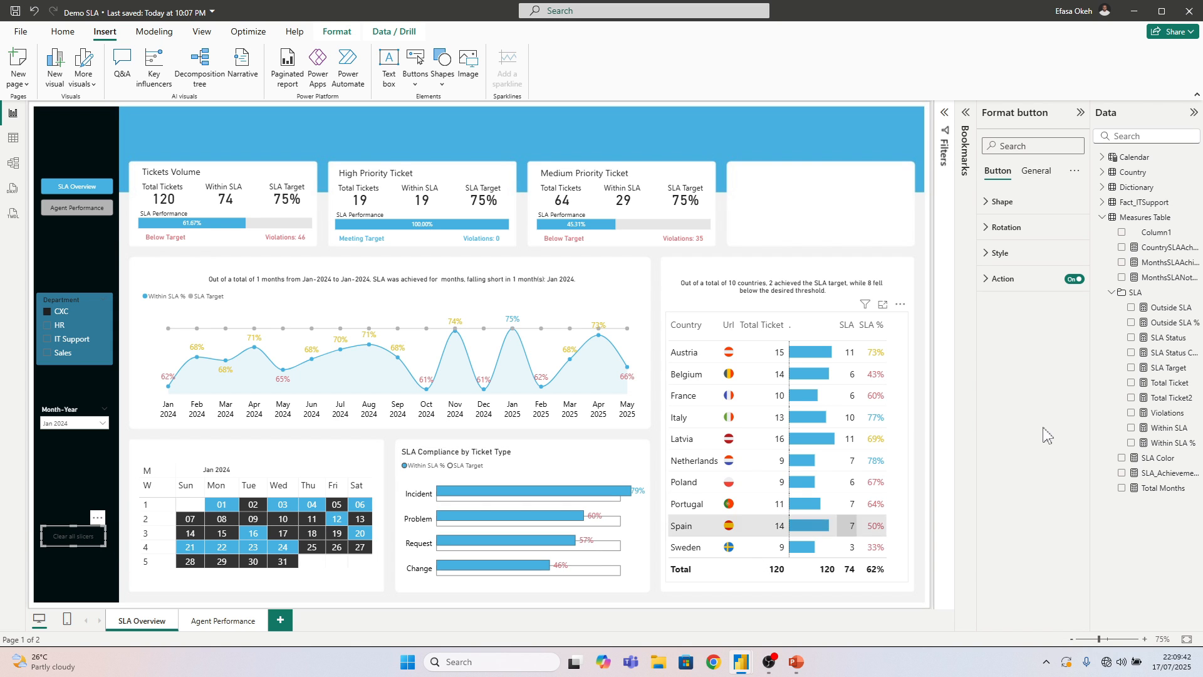
Turn on the fill of the Clear all slicers button and set its colour to the recent light blue
click(1000, 254)
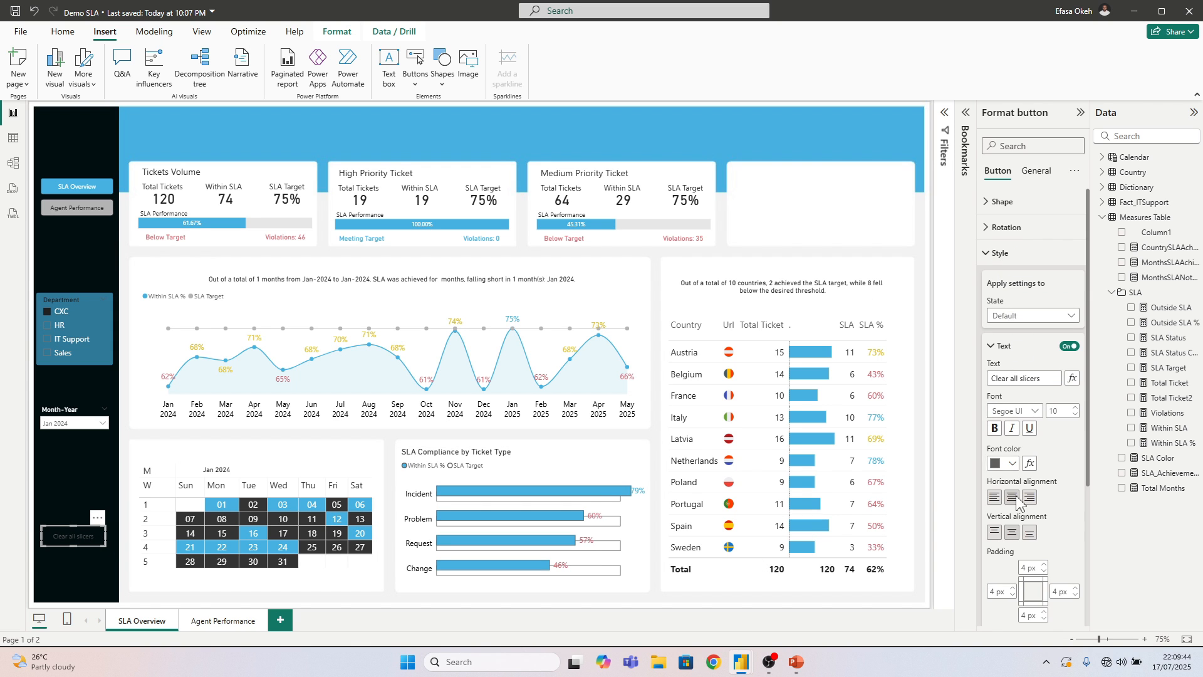
scroll(1017, 500, down, 3)
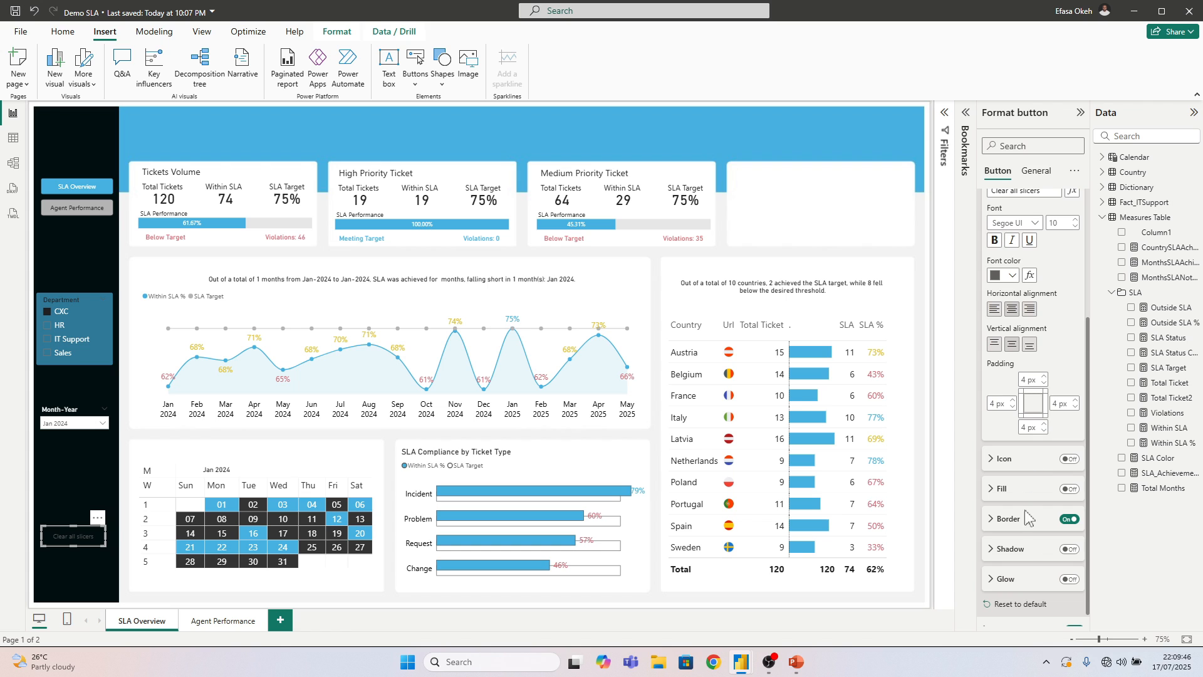
click(1068, 490)
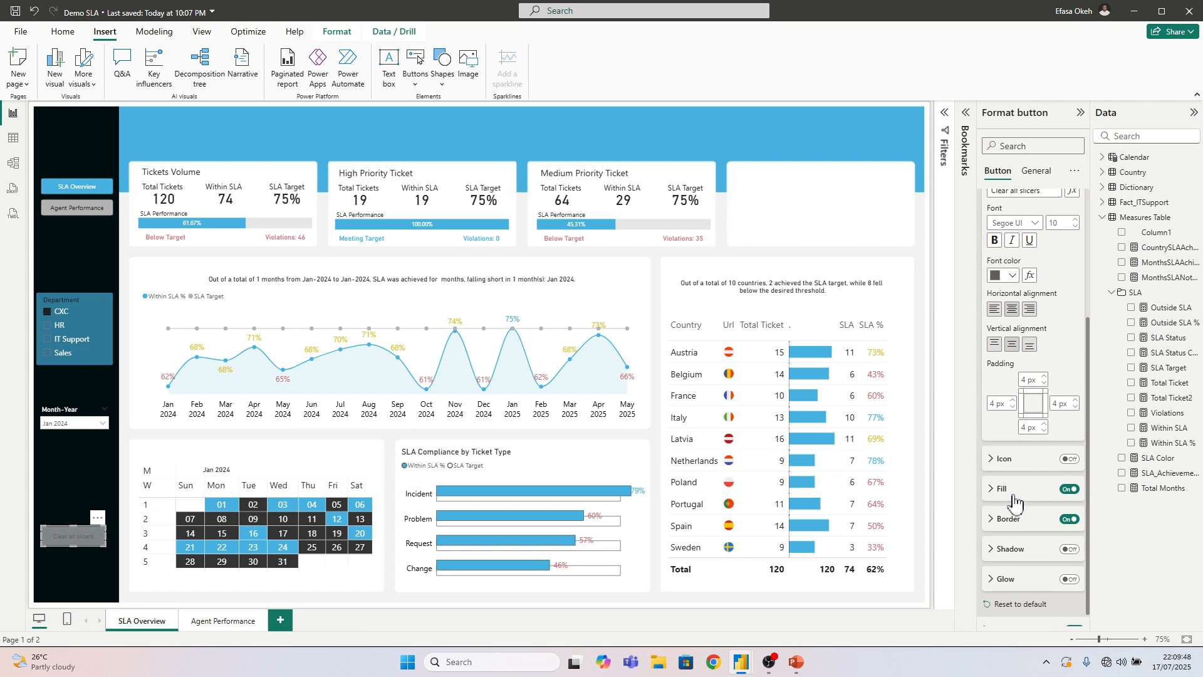
click(1007, 499)
click(1006, 521)
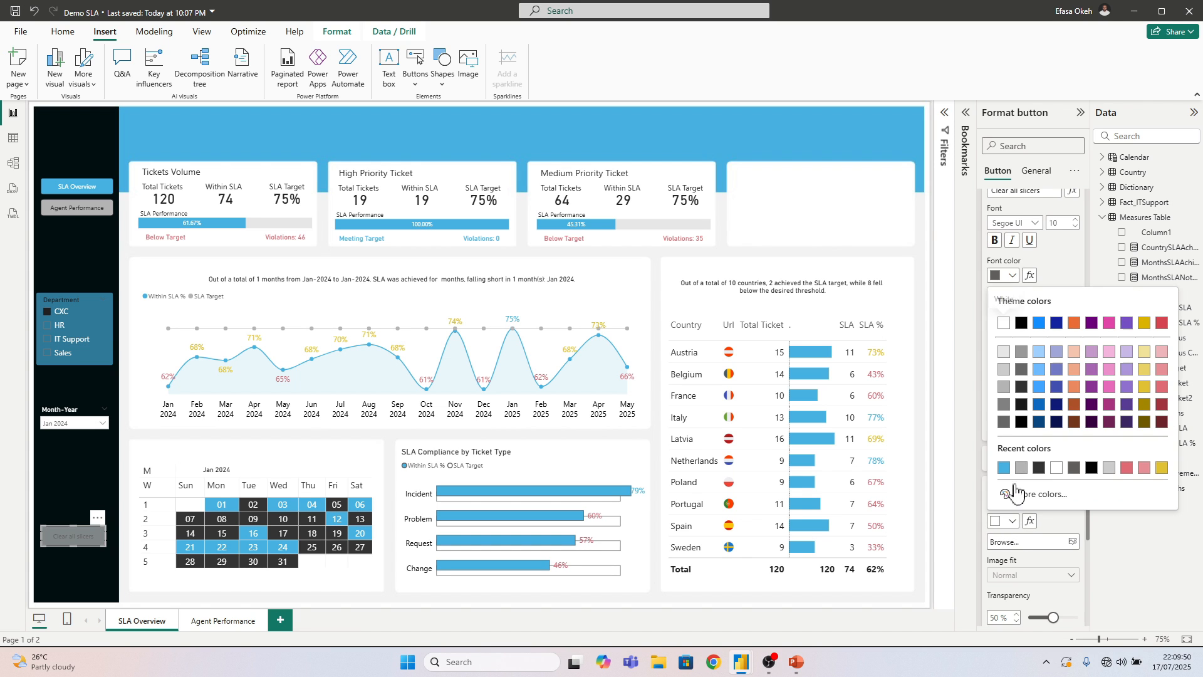
click(1003, 467)
Set the font colour of the Clear all slicers button text to white
scroll(1013, 407, up, 3)
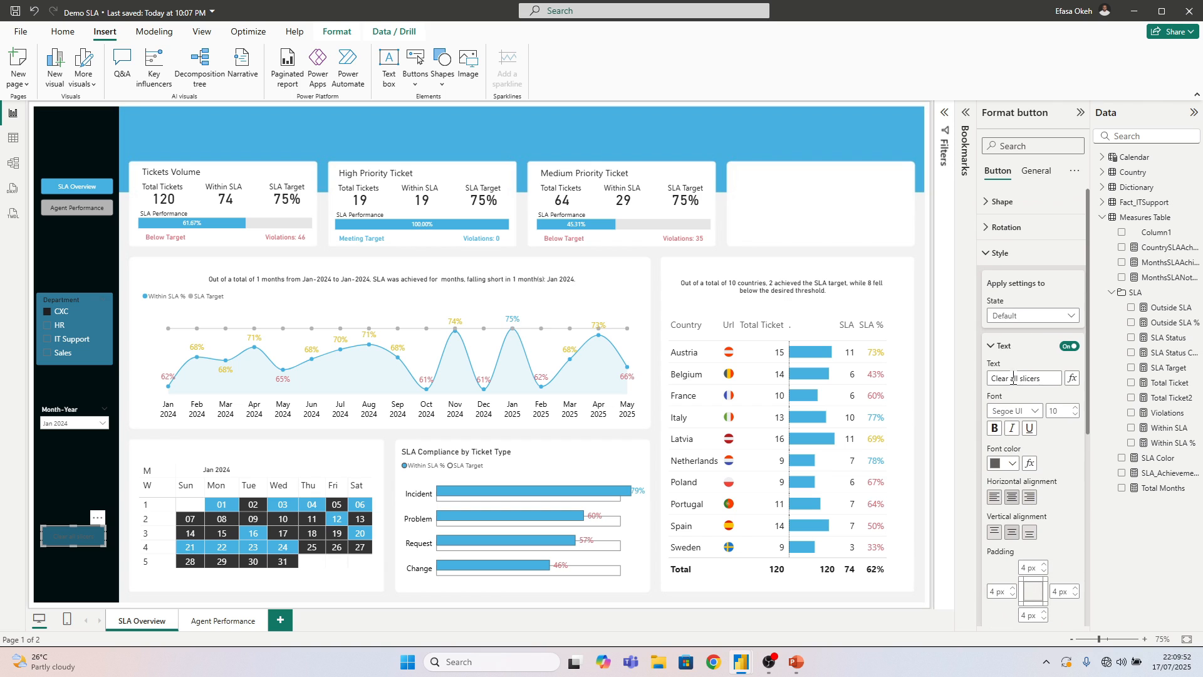
click(1005, 463)
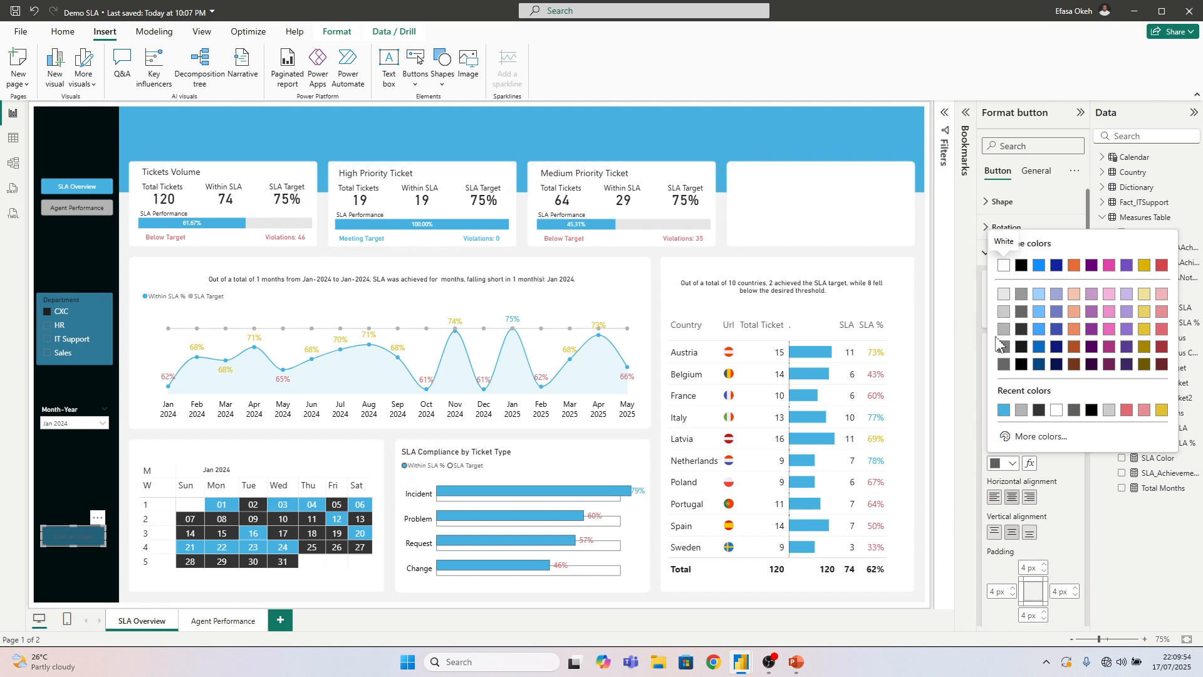
click(1004, 266)
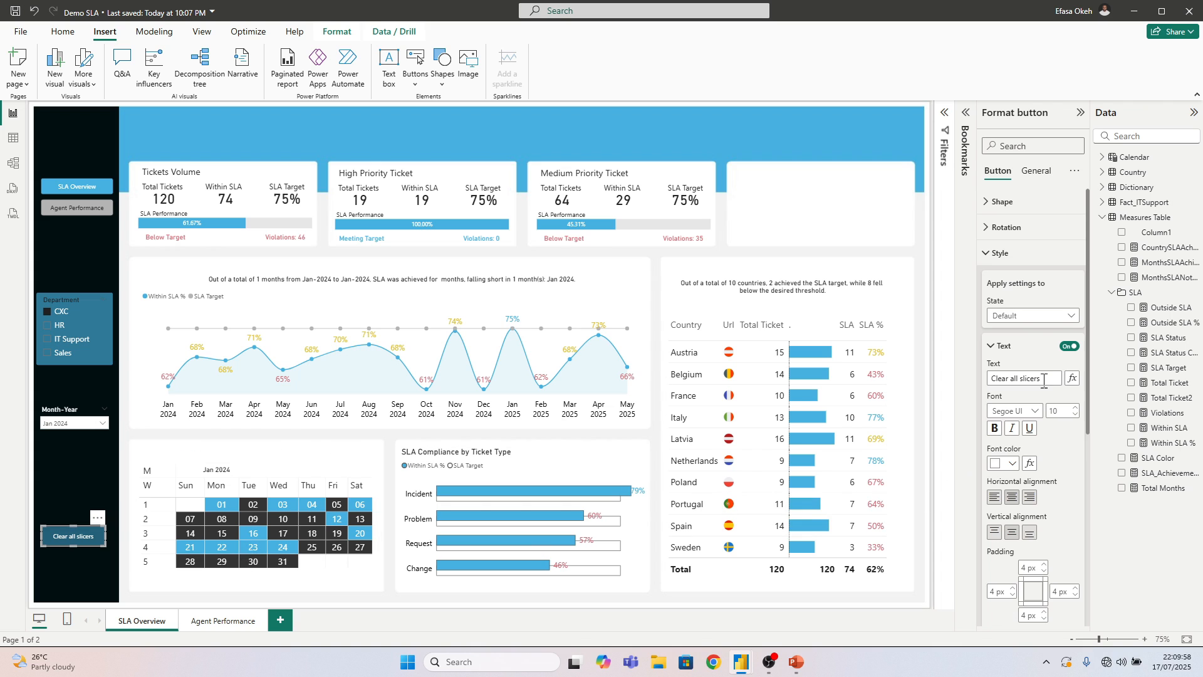
Set the Clear all slicers button's action type to Bookmark, assign the Reset Page 1 bookmark, and deselect the button
click(1010, 253)
click(1022, 281)
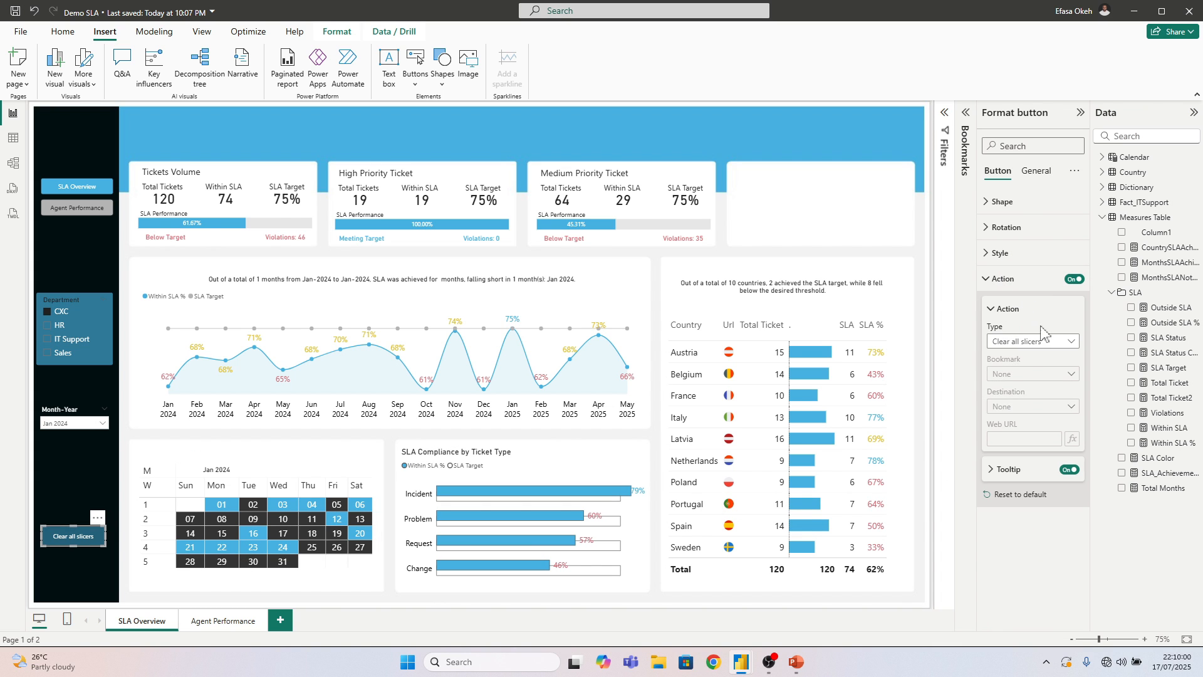
click(1023, 340)
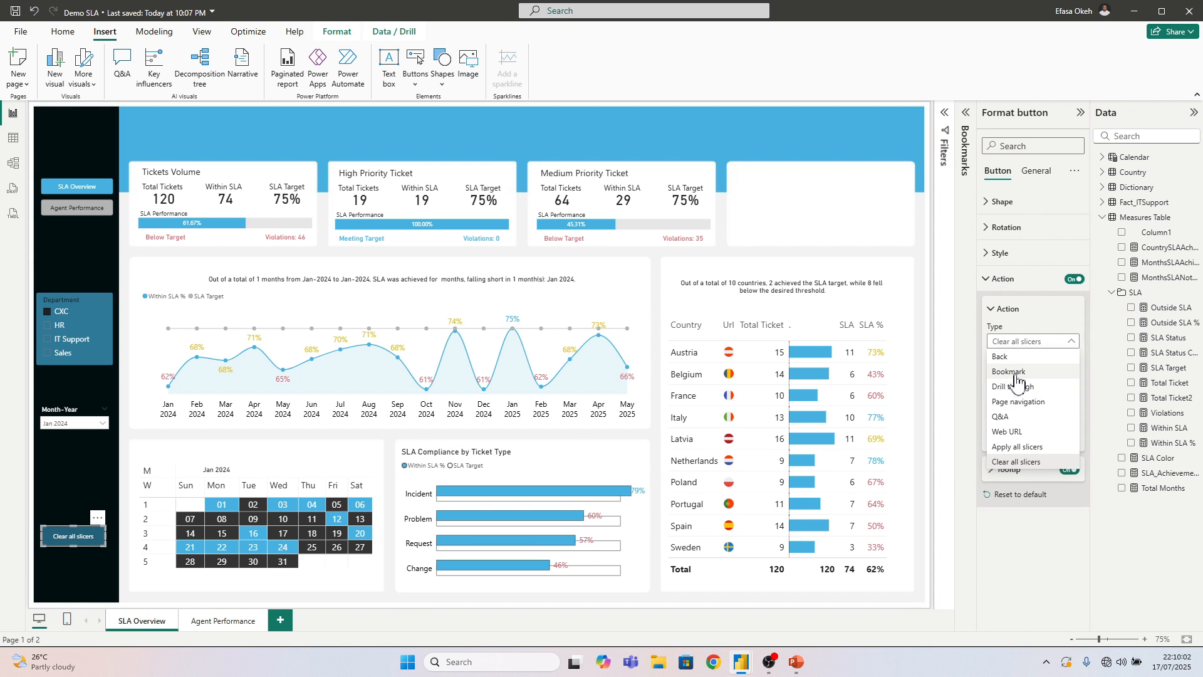
click(1010, 372)
click(1019, 375)
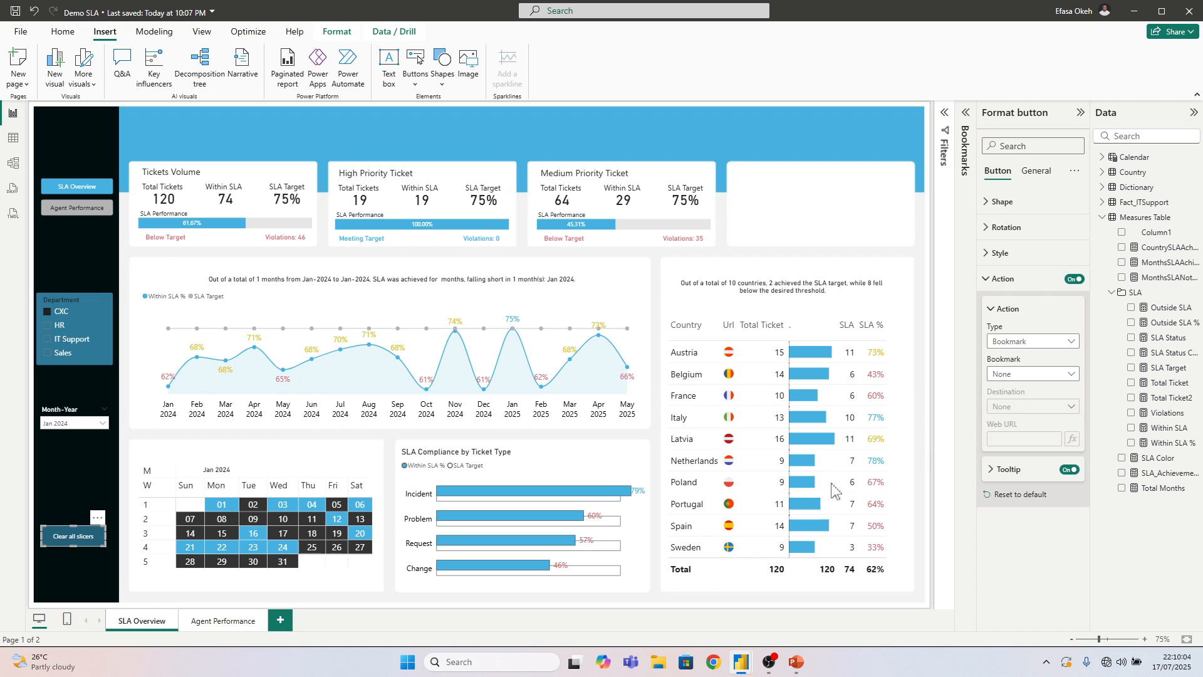
click(790, 240)
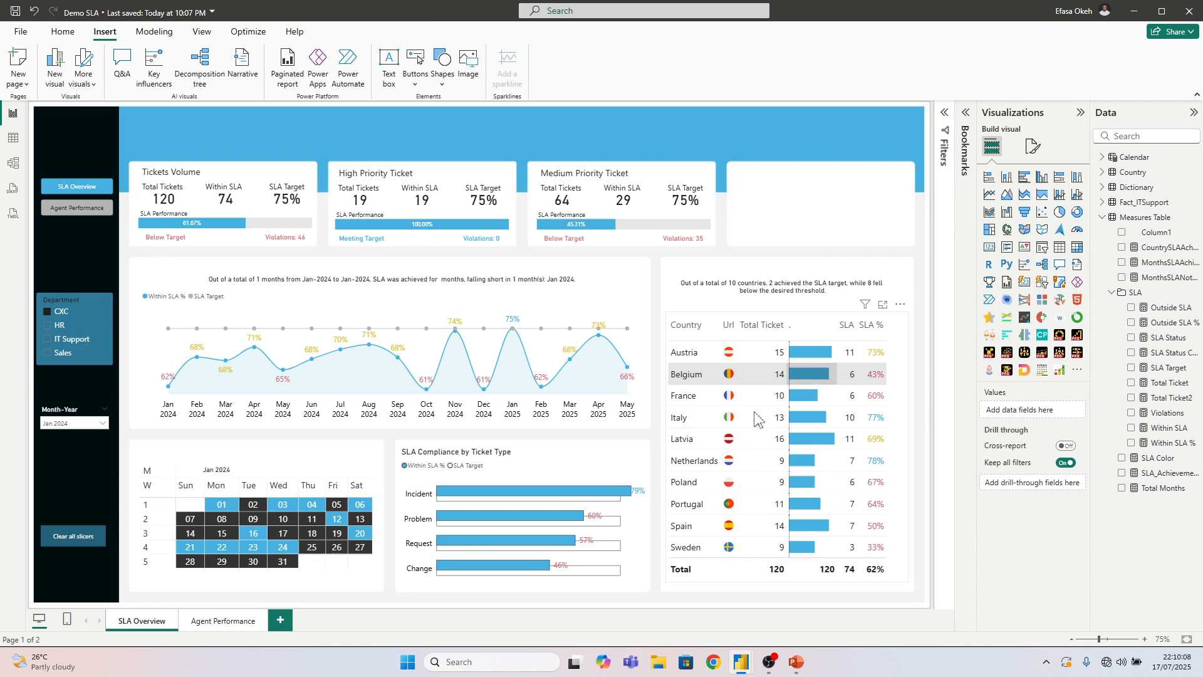
Test the Clear all slicers button by selecting Belgium in the country table, triggering the button, and deselecting the table
click(756, 377)
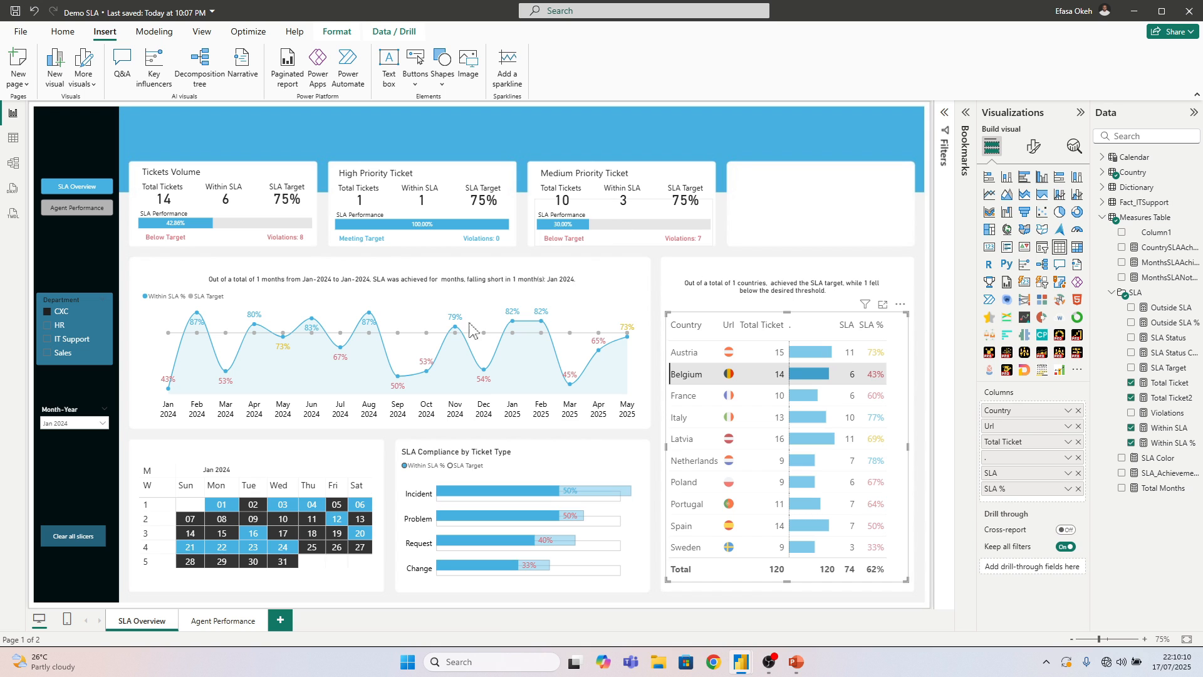
ctrl+click(75, 543)
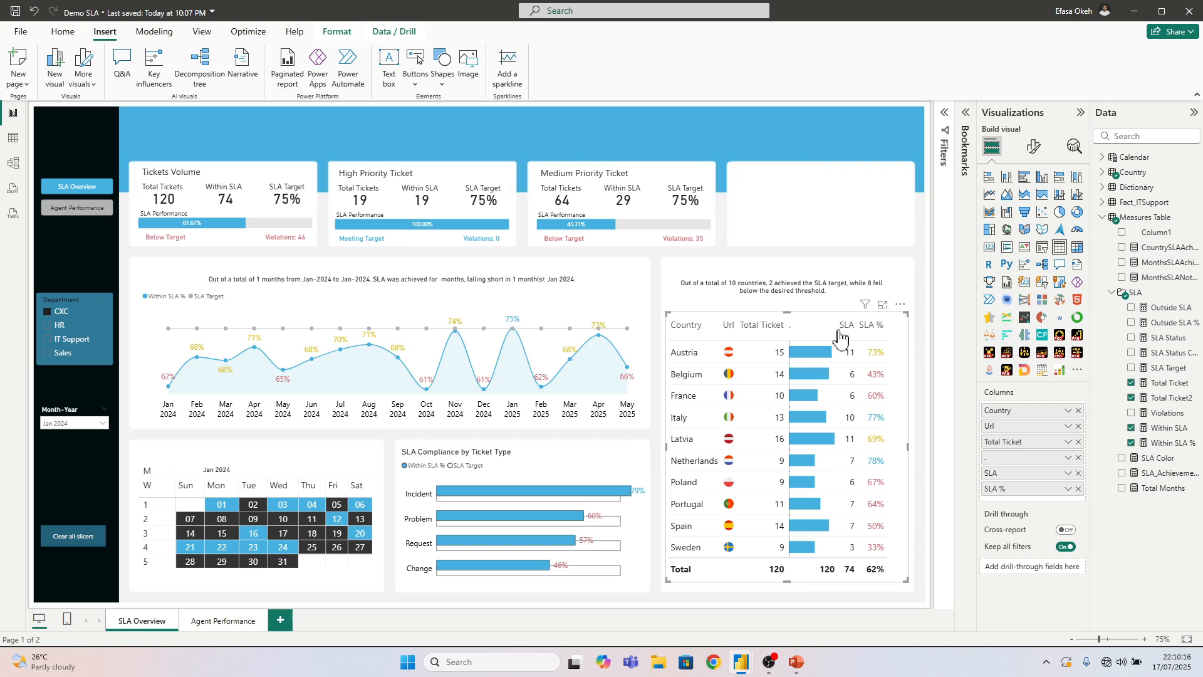
click(719, 179)
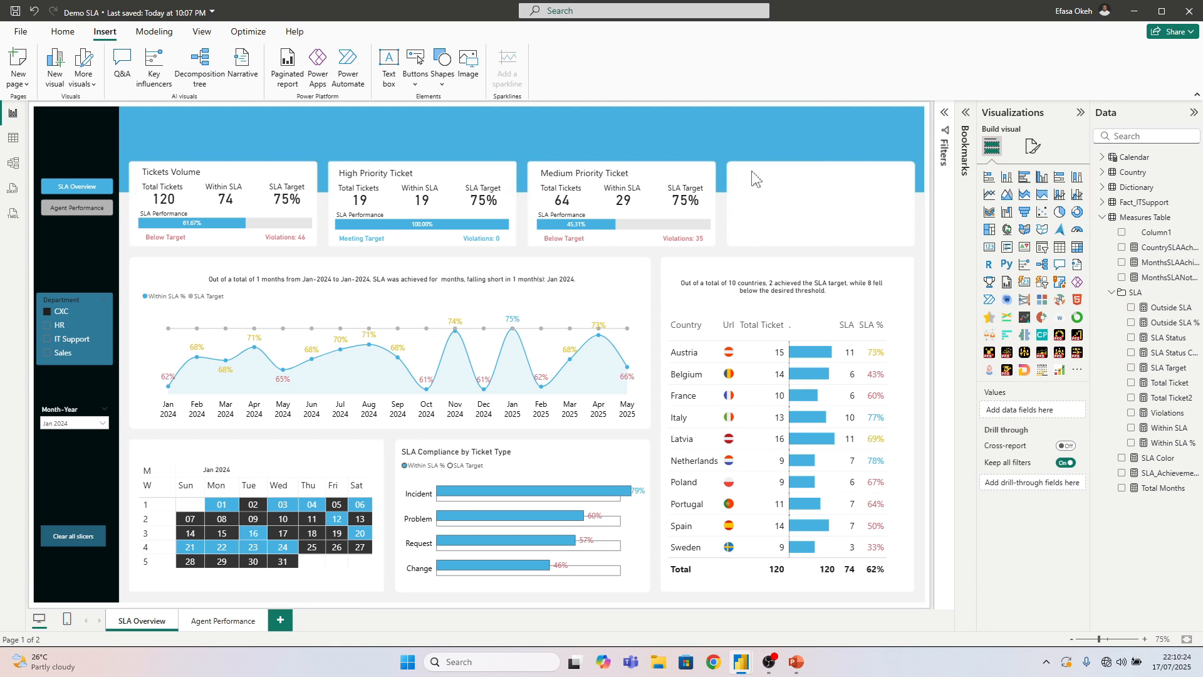
Collapse the Measures Table in the data model's field list, leaving no visual selected
drag(736, 166, 912, 251)
click(1102, 218)
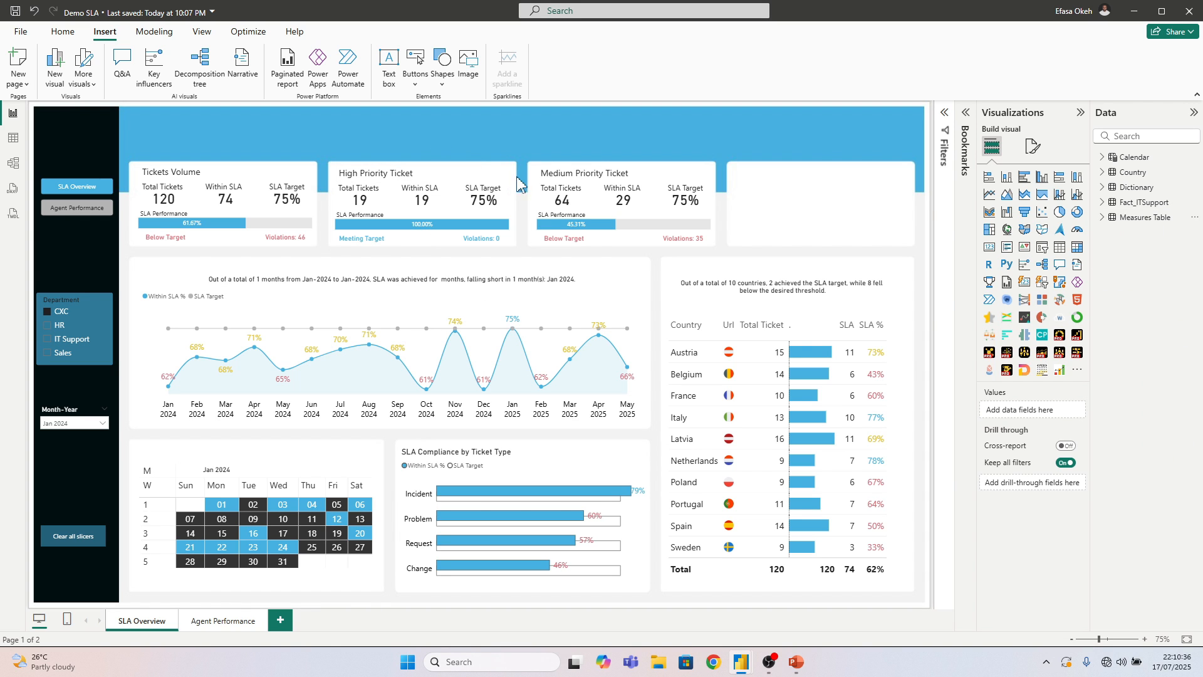